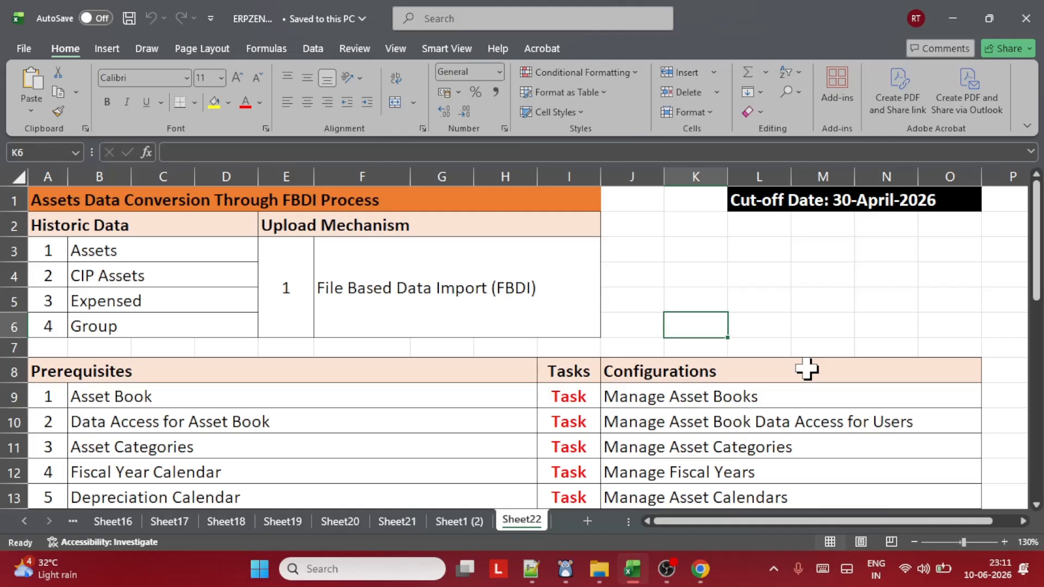
Switch to Oracle Fusion in Chrome and open the Setup and Maintenance work area
{"action": "left_click", "coordinate": [702, 569]}
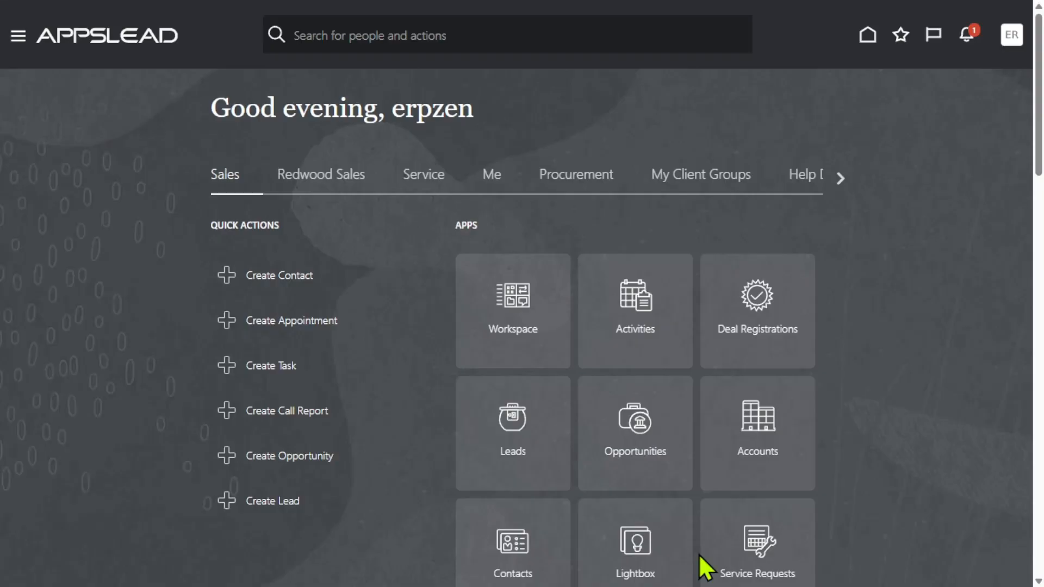
{"action": "left_click", "coordinate": [1011, 36]}
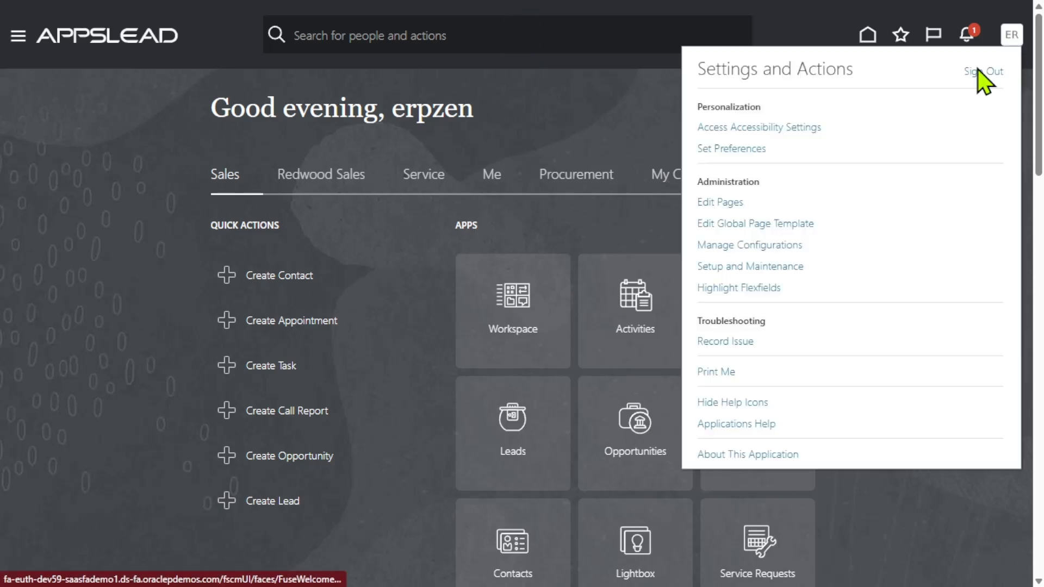
{"action": "left_click", "coordinate": [766, 266]}
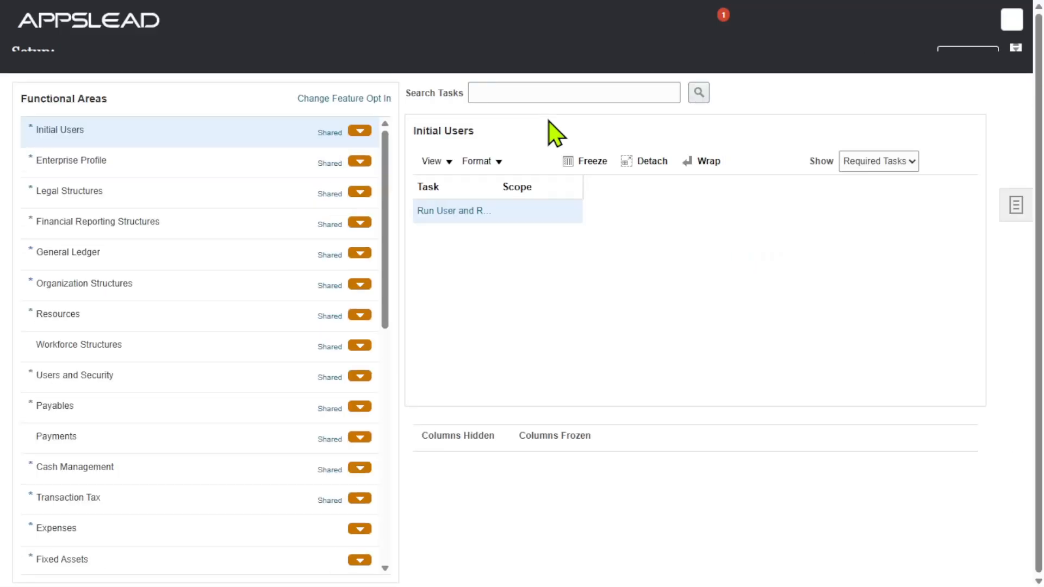
Search the setup tasks for "Manage asset book" and open the Manage Asset Books task
{"action": "left_click", "coordinate": [516, 110]}
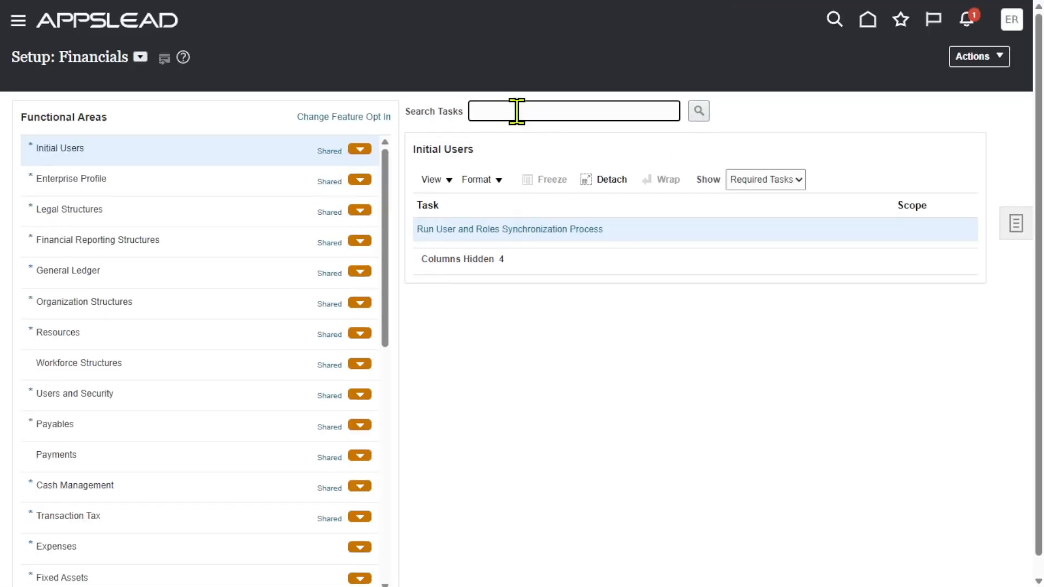
{"action": "type", "text": "Manage asset book"}
{"action": "key", "text": "Return"}
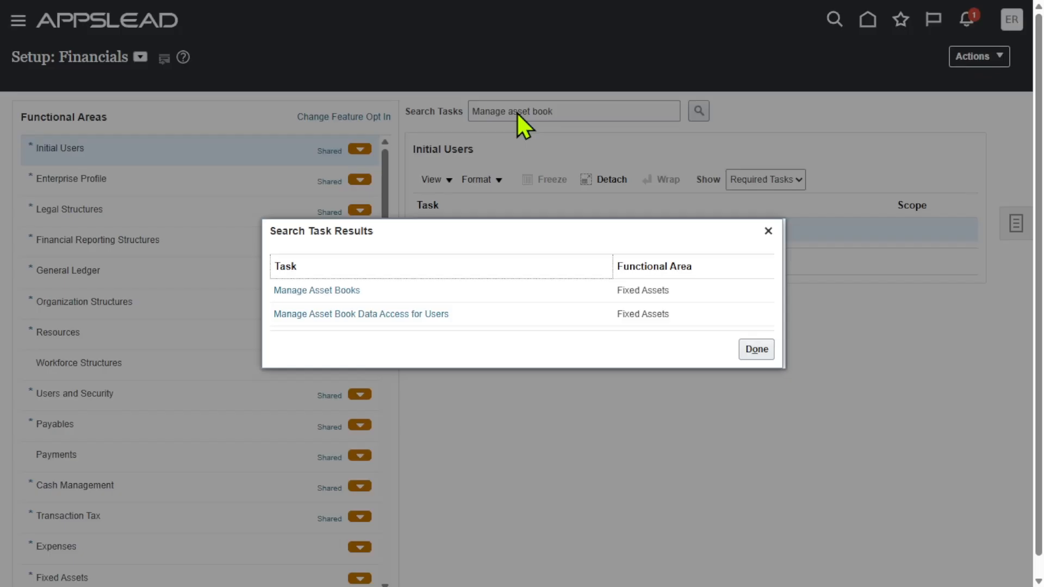
{"action": "left_click", "coordinate": [334, 289]}
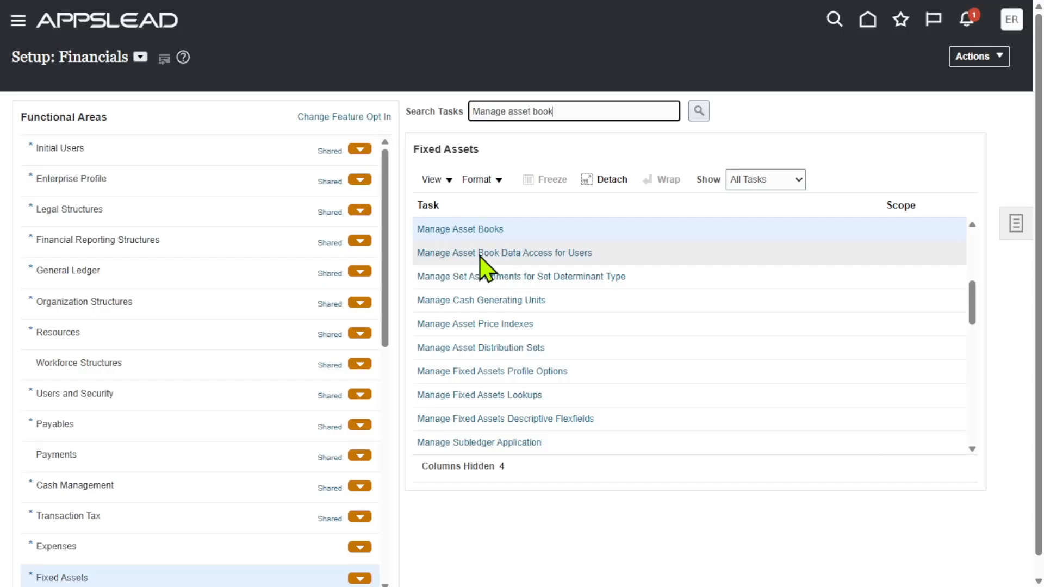
{"action": "left_click", "coordinate": [480, 229]}
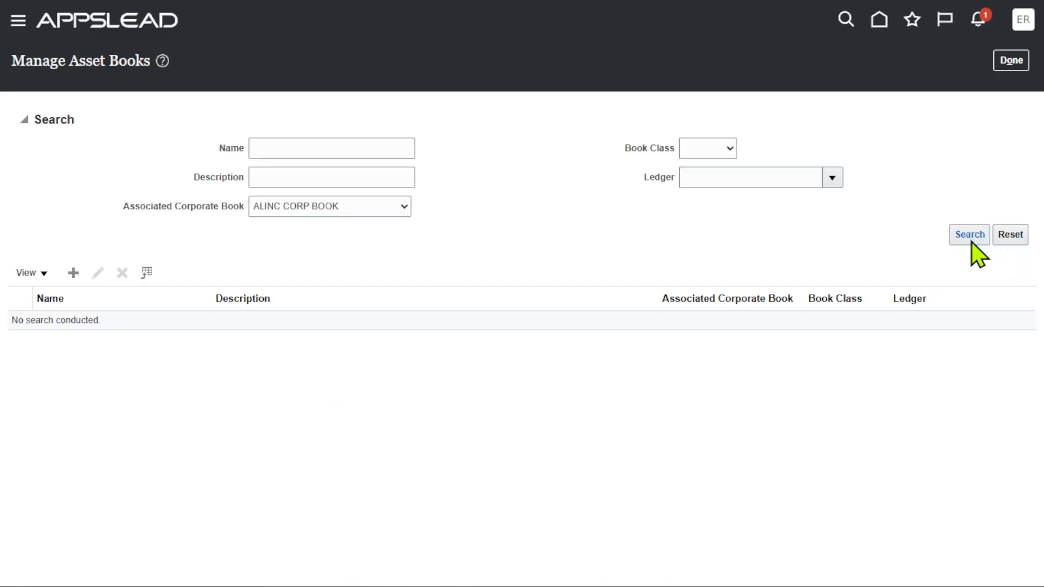
Search for the asset books whose associated corporate book is SUPREMO US CORP
{"action": "left_click", "coordinate": [966, 238]}
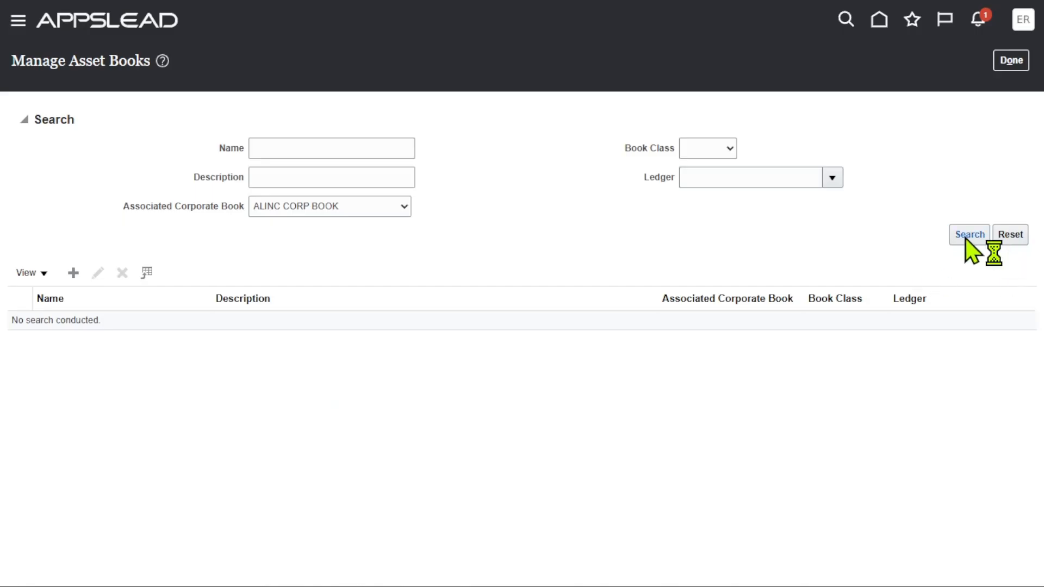
{"action": "left_click", "coordinate": [24, 122]}
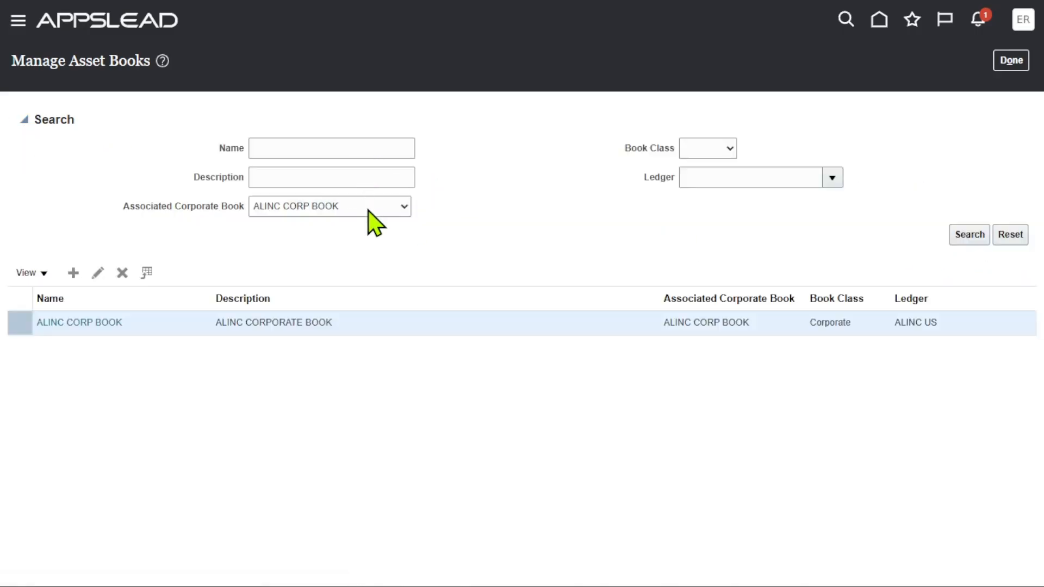
{"action": "left_click", "coordinate": [368, 206]}
{"action": "key", "text": "s"}
{"action": "key", "text": "s"}
{"action": "key", "text": "s"}
{"action": "key", "text": "s"}
{"action": "key", "text": "s"}
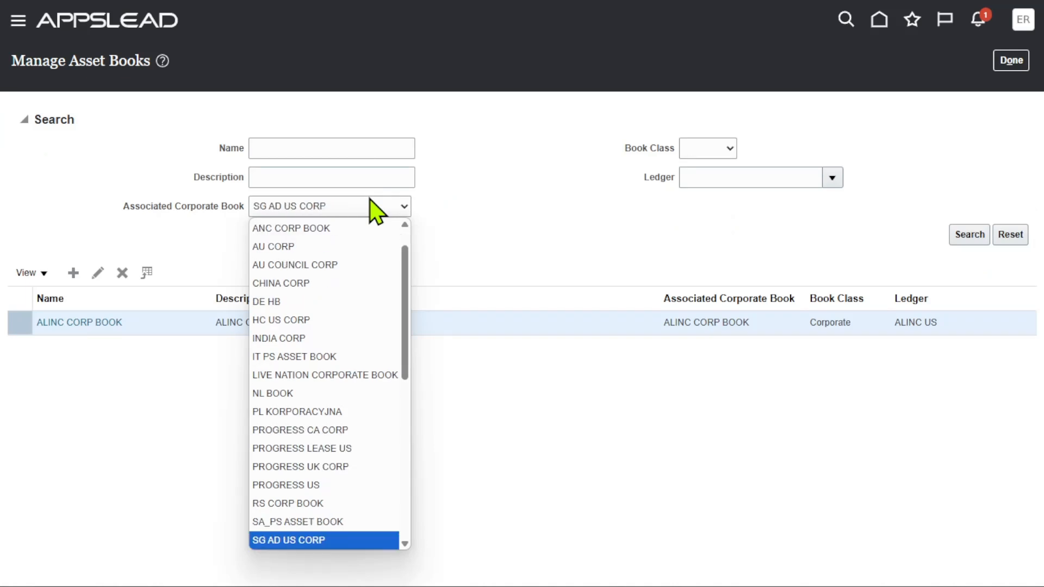
{"action": "key", "text": "s"}
{"action": "key", "text": "s"}
{"action": "key", "text": "s"}
{"action": "key", "text": "s"}
{"action": "key", "text": "s"}
{"action": "key", "text": "s"}
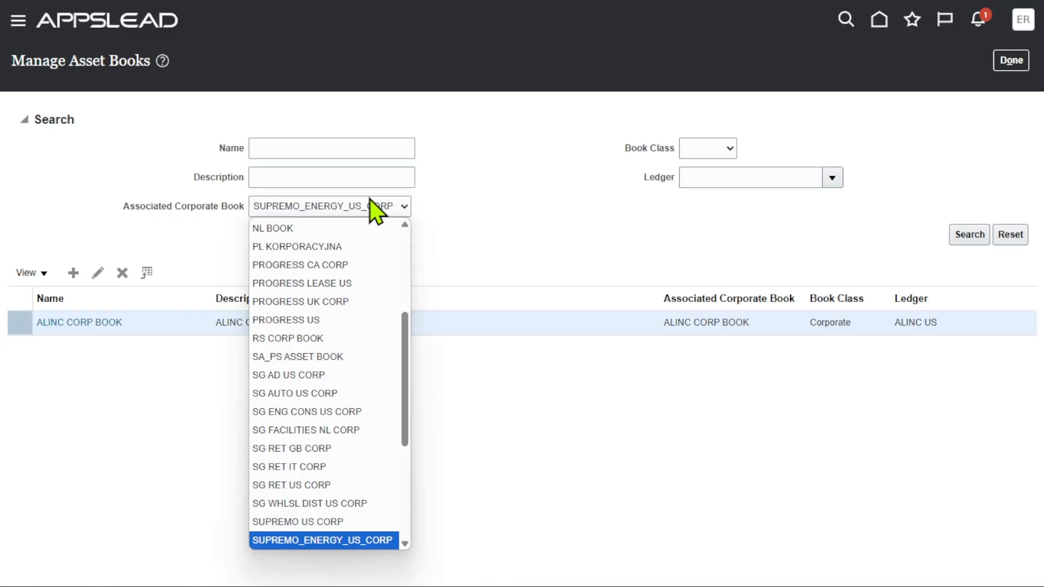
{"action": "key", "text": "Up"}
{"action": "key", "text": "Return"}
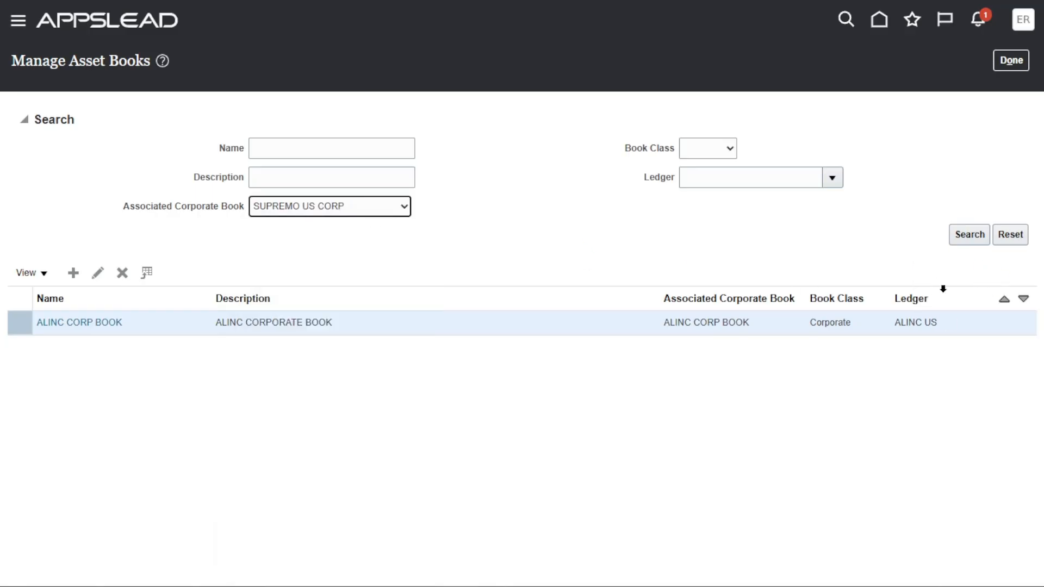
{"action": "left_click", "coordinate": [976, 239]}
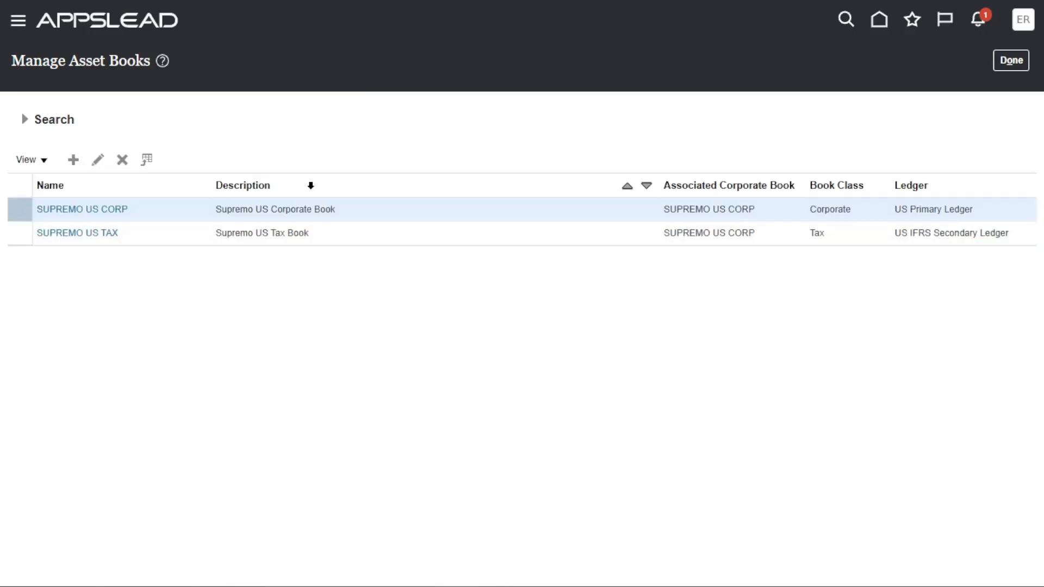
Open the SUPREMO US CORP book to check its current period, and leave the asset books task without saving changes
{"action": "left_click", "coordinate": [99, 160]}
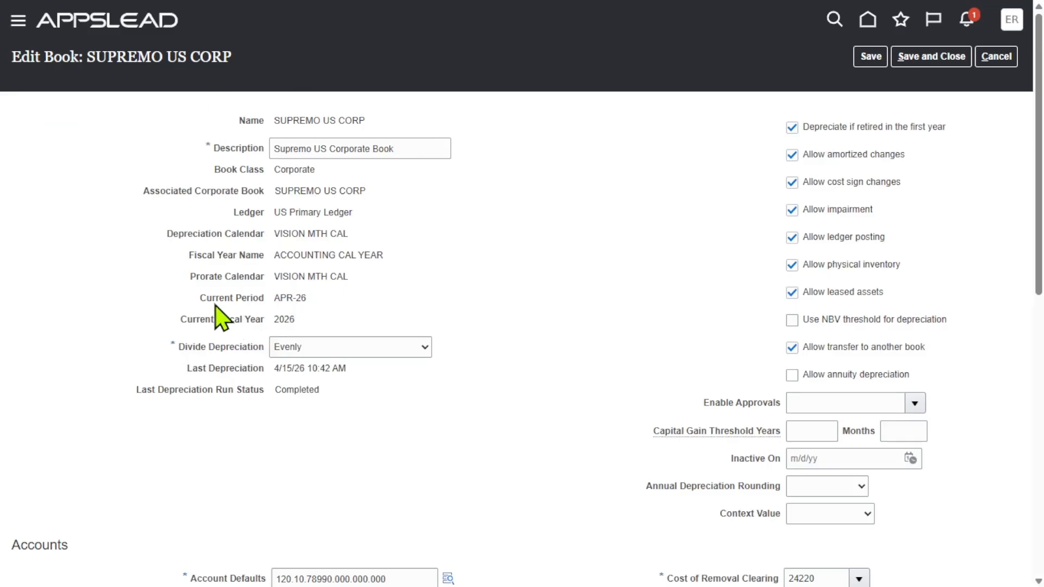
{"action": "left_click_drag", "start_coordinate": [198, 300], "coordinate": [312, 308]}
{"action": "left_click", "coordinate": [656, 305]}
{"action": "left_click", "coordinate": [1009, 55]}
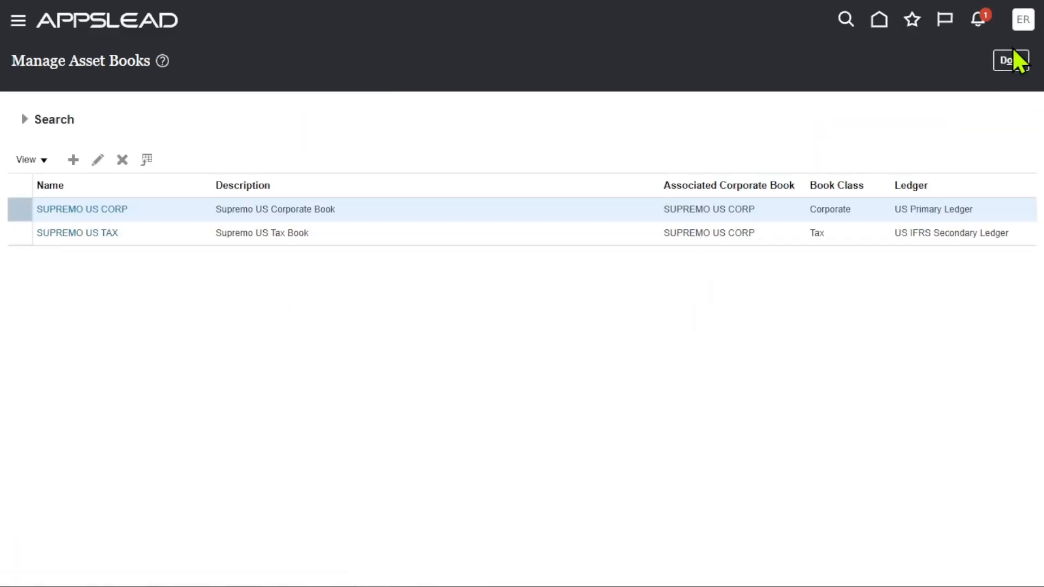
{"action": "left_click", "coordinate": [1009, 60]}
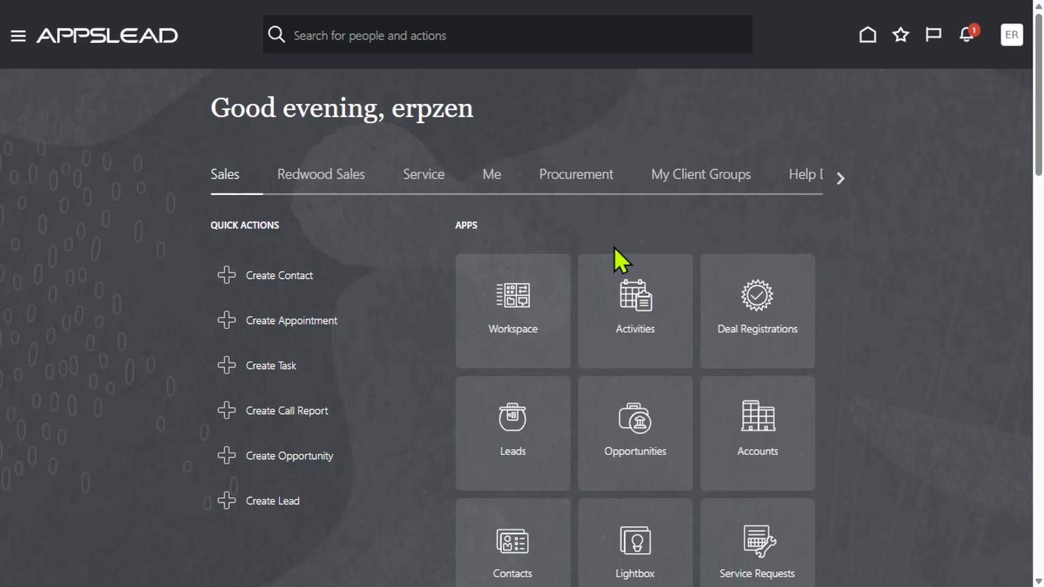
Switch to Excel and review the prerequisites and configuration tasks on the assets data conversion sheet
{"action": "key", "text": "super+d"}
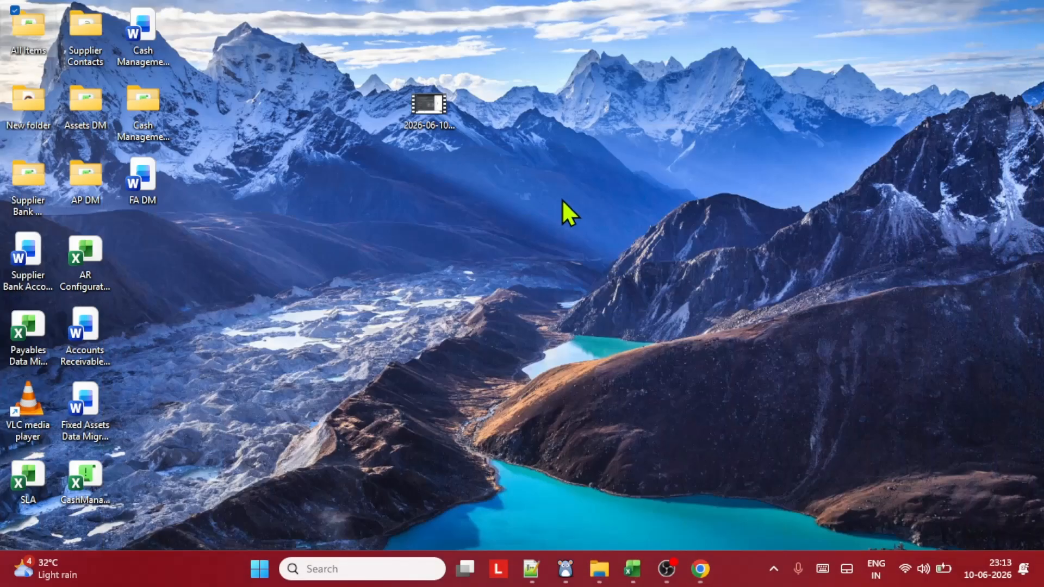
{"action": "left_click", "coordinate": [632, 568]}
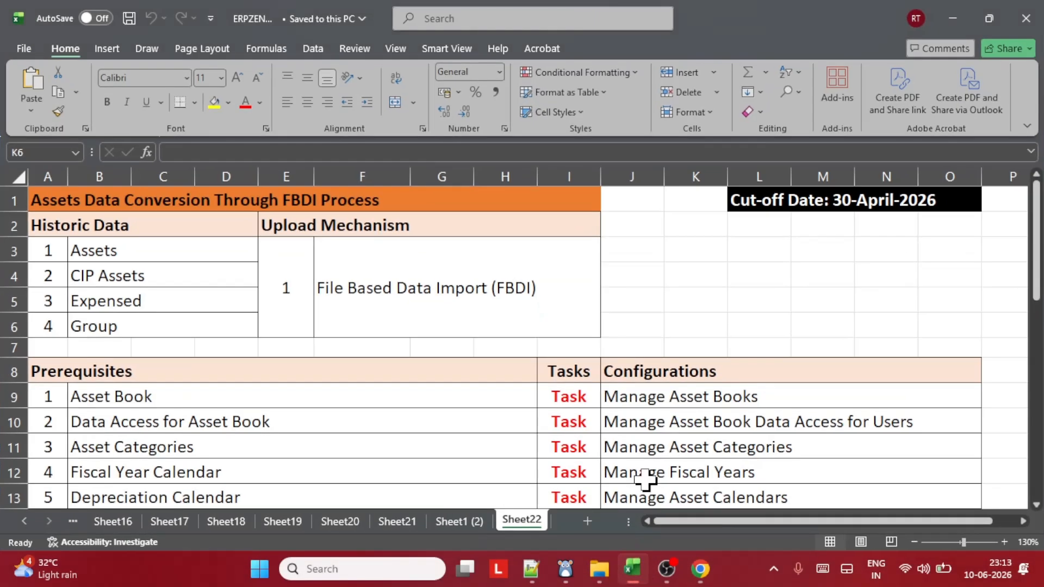
{"action": "left_click", "coordinate": [717, 306]}
{"action": "scroll", "coordinate": [761, 314], "scroll_direction": "down", "scroll_amount": 2}
{"action": "scroll", "coordinate": [741, 342], "scroll_direction": "up", "scroll_amount": 3}
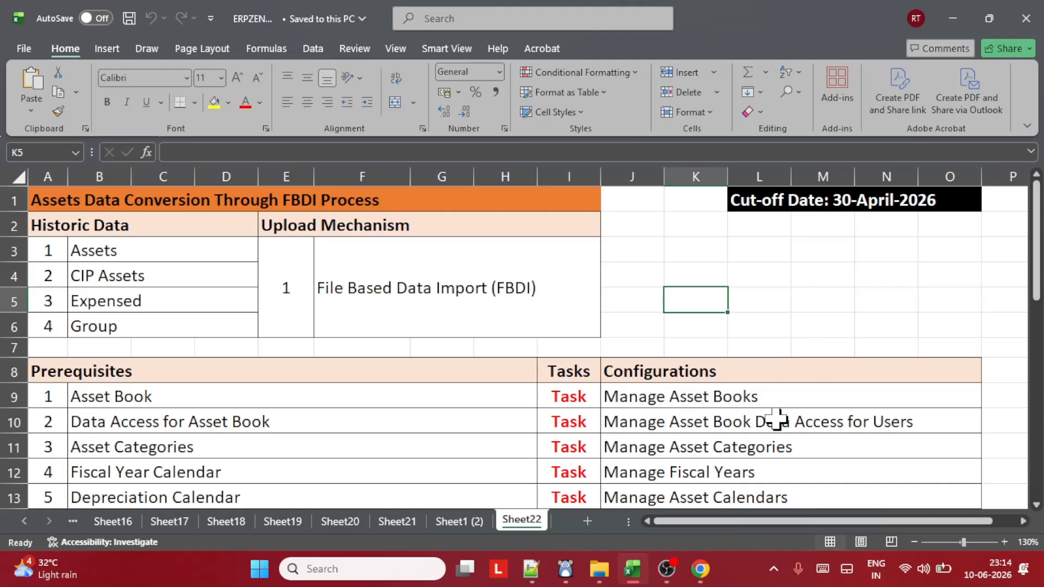
Launch Firefox and search the web for "oracle oer"
{"action": "left_click", "coordinate": [262, 577]}
{"action": "scroll", "coordinate": [549, 301], "scroll_direction": "down", "scroll_amount": 2}
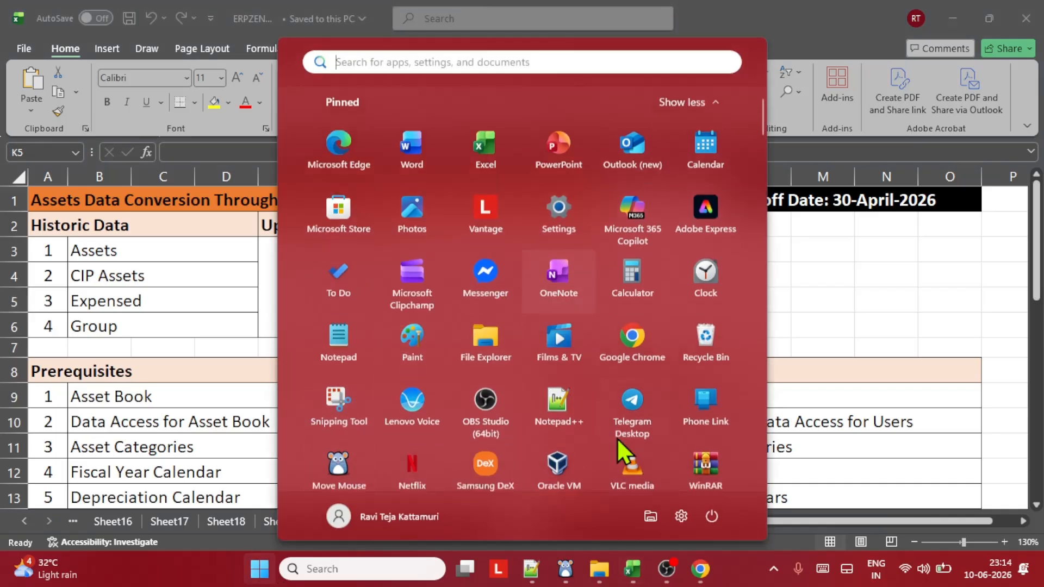
{"action": "scroll", "coordinate": [609, 370], "scroll_direction": "down", "scroll_amount": 3}
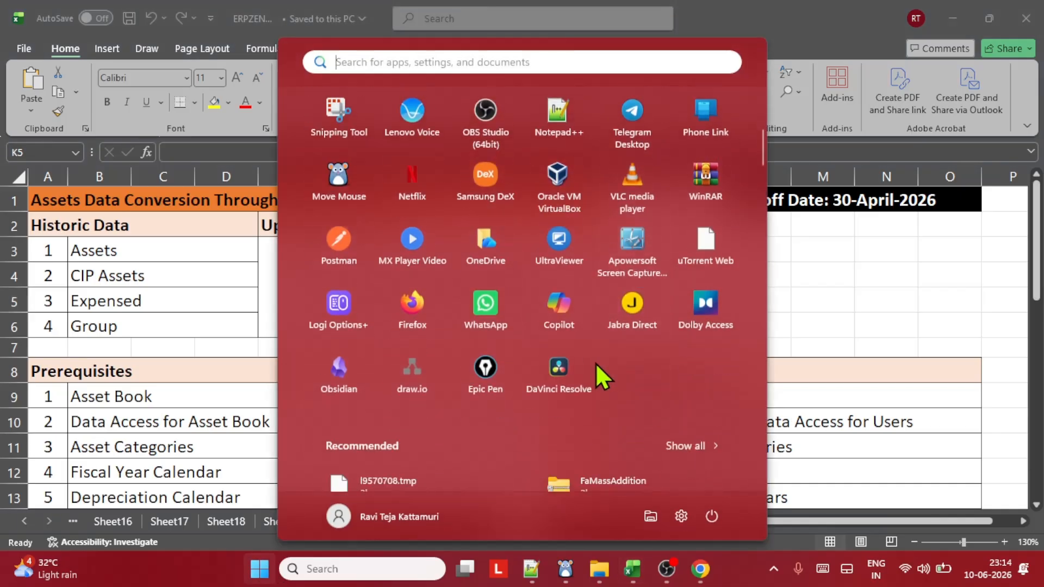
{"action": "left_click", "coordinate": [416, 296]}
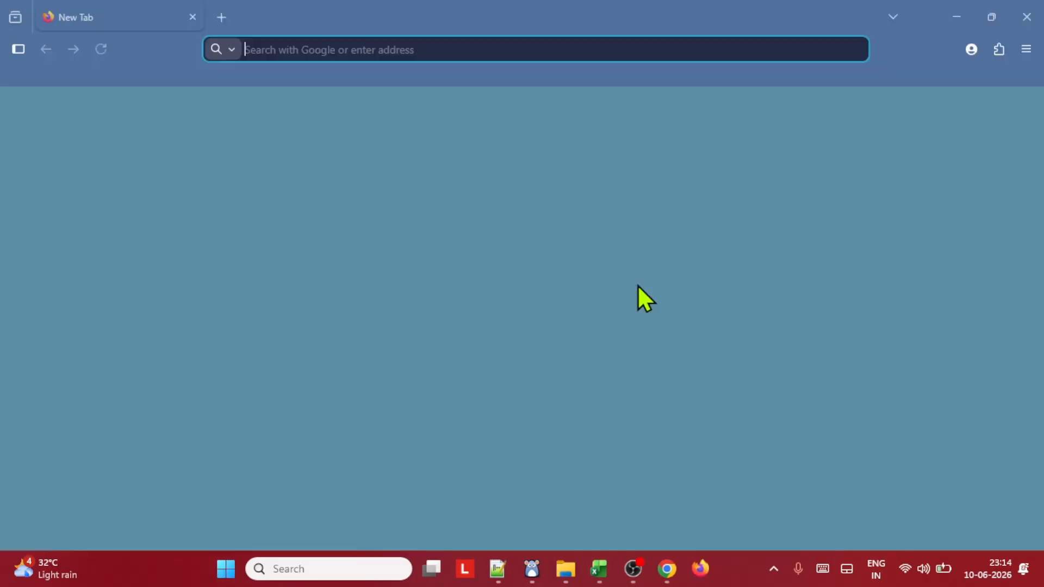
{"action": "left_click", "coordinate": [381, 50]}
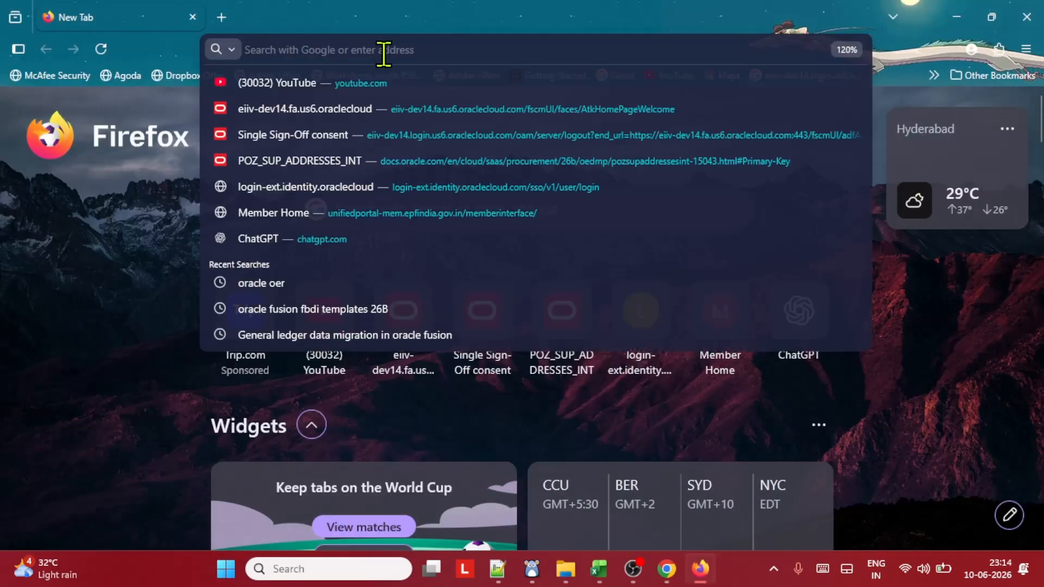
{"action": "type", "text": "ora"}
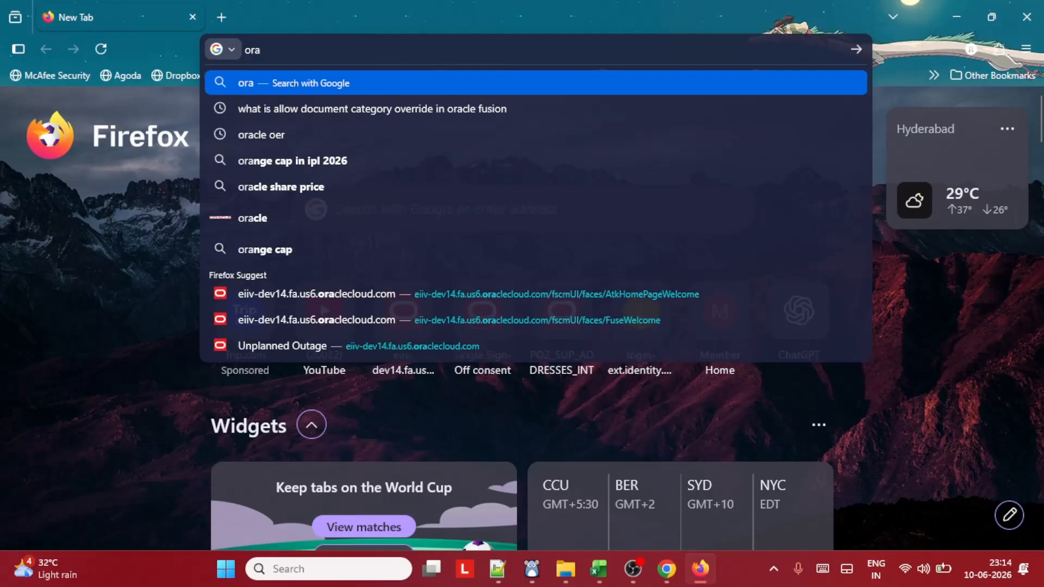
{"action": "type", "text": "cle oer"}
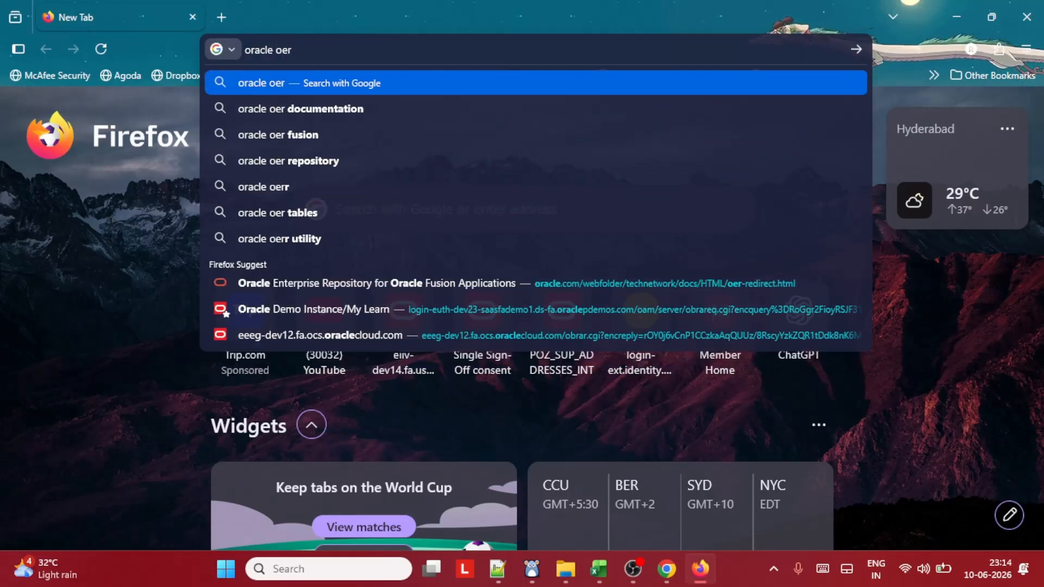
{"action": "key", "text": "Return"}
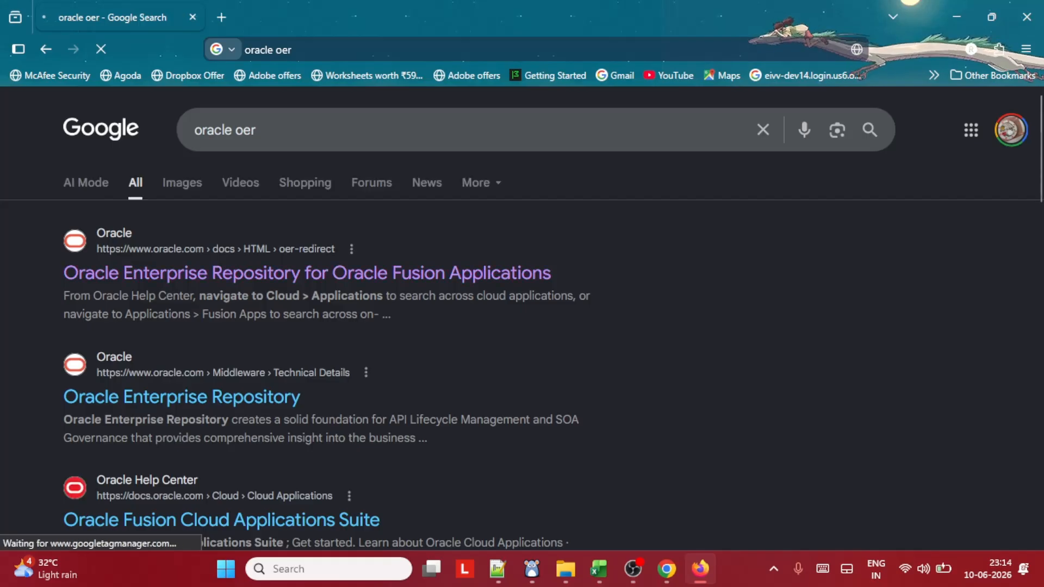
Open the Oracle Enterprise Repository for Oracle Fusion Applications search result in a new tab and switch to it
{"action": "right_click", "coordinate": [248, 282]}
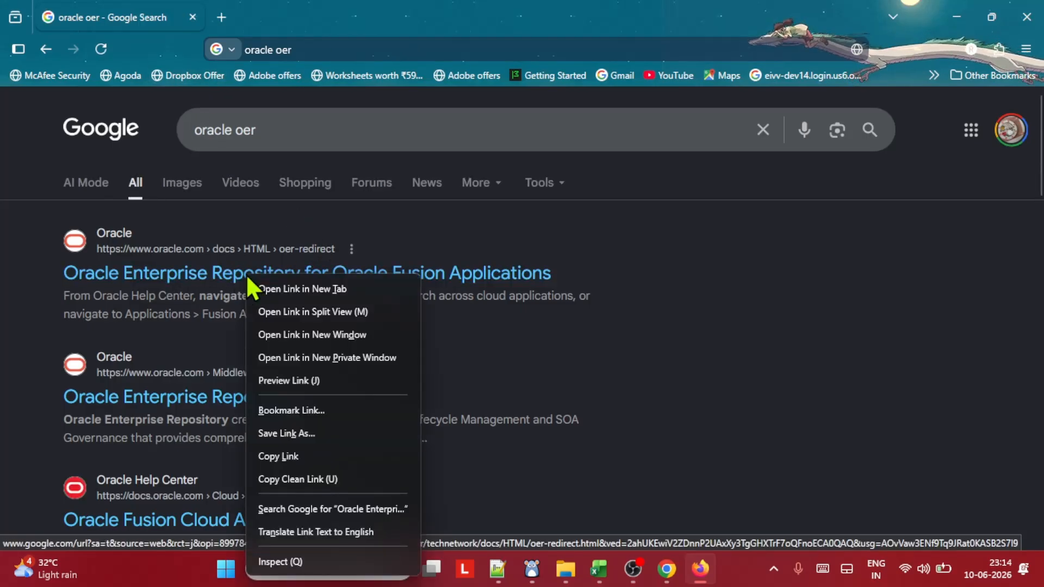
{"action": "left_click", "coordinate": [303, 289]}
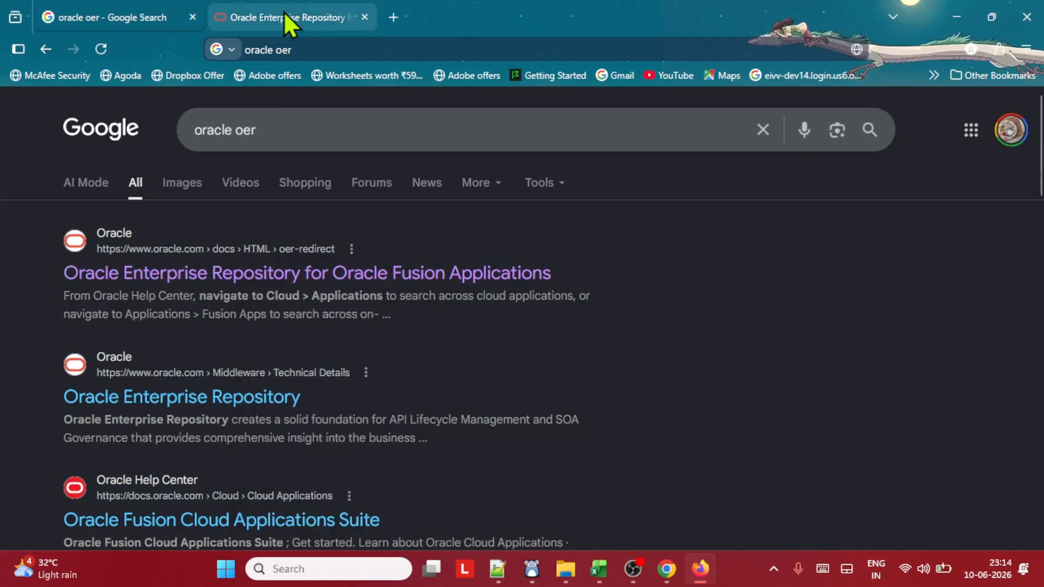
{"action": "left_click", "coordinate": [261, 17]}
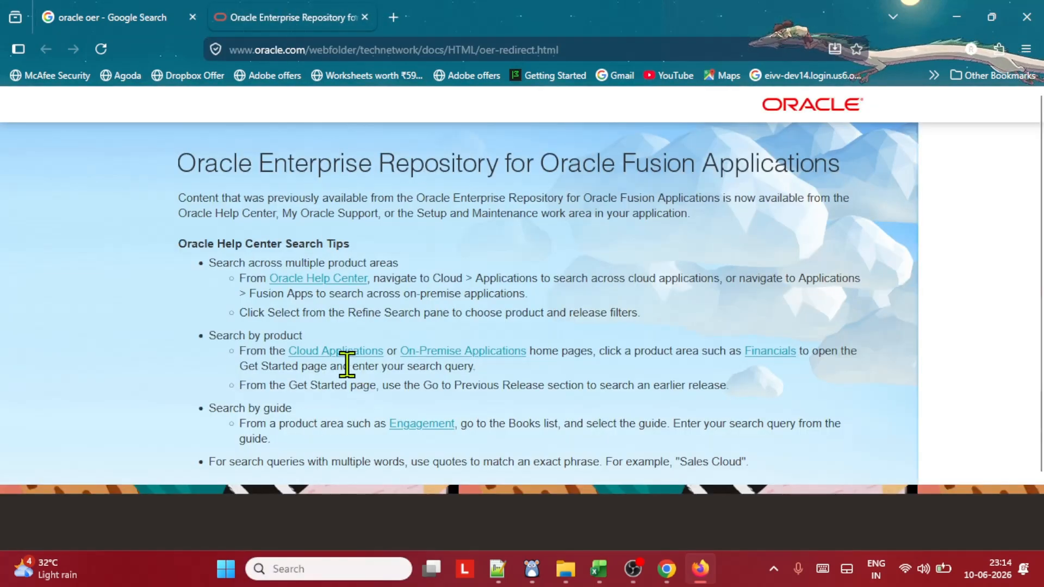
Go to the Cloud Applications documentation and open Financials under Enterprise Resource Planning (ERP)
{"action": "left_click", "coordinate": [330, 351]}
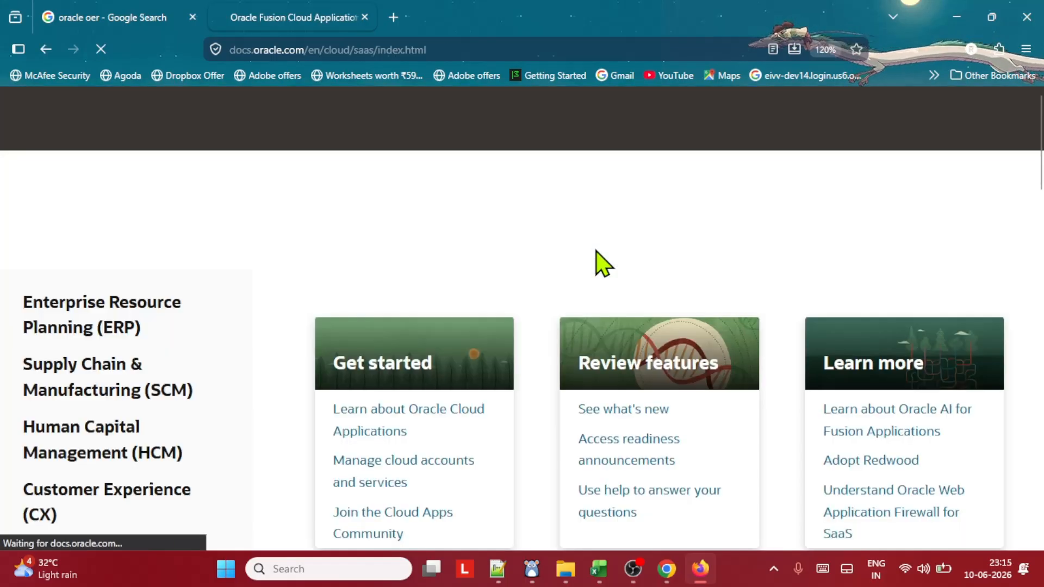
{"action": "scroll", "coordinate": [517, 296], "scroll_direction": "down", "scroll_amount": 5}
{"action": "scroll", "coordinate": [516, 299], "scroll_direction": "down", "scroll_amount": 3}
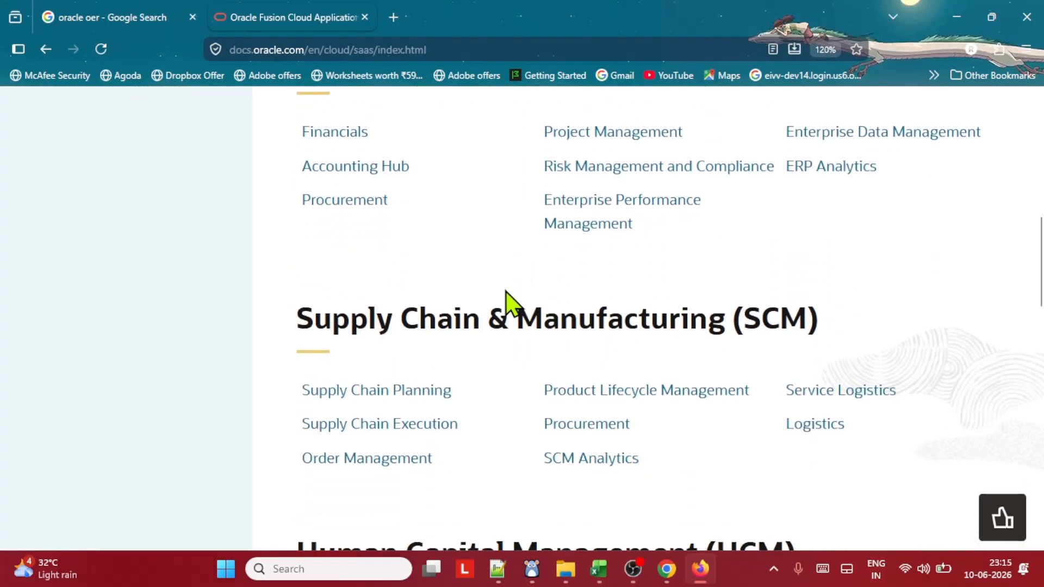
{"action": "scroll", "coordinate": [508, 303], "scroll_direction": "up", "scroll_amount": 3}
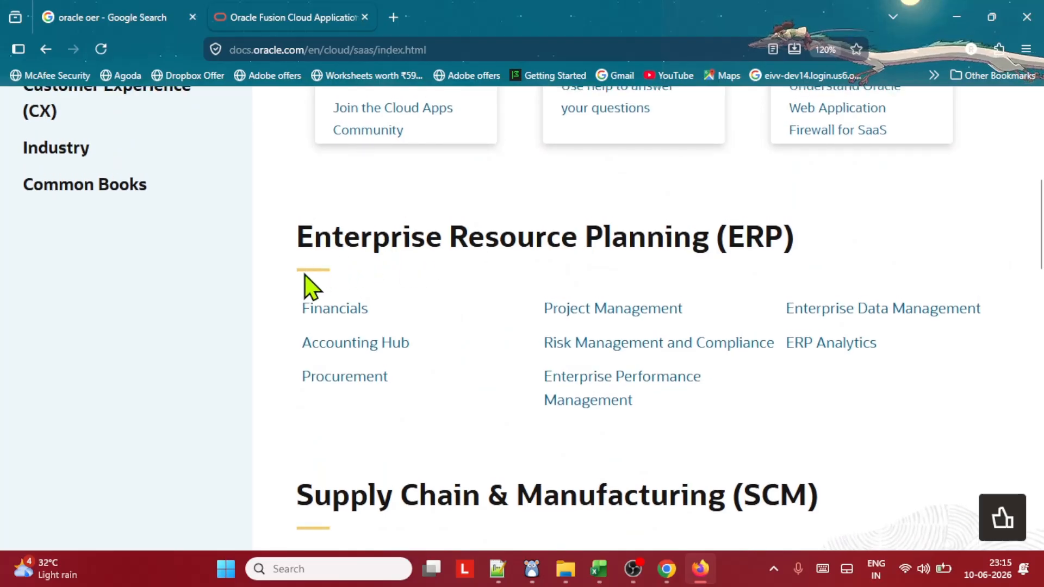
{"action": "left_click", "coordinate": [335, 315]}
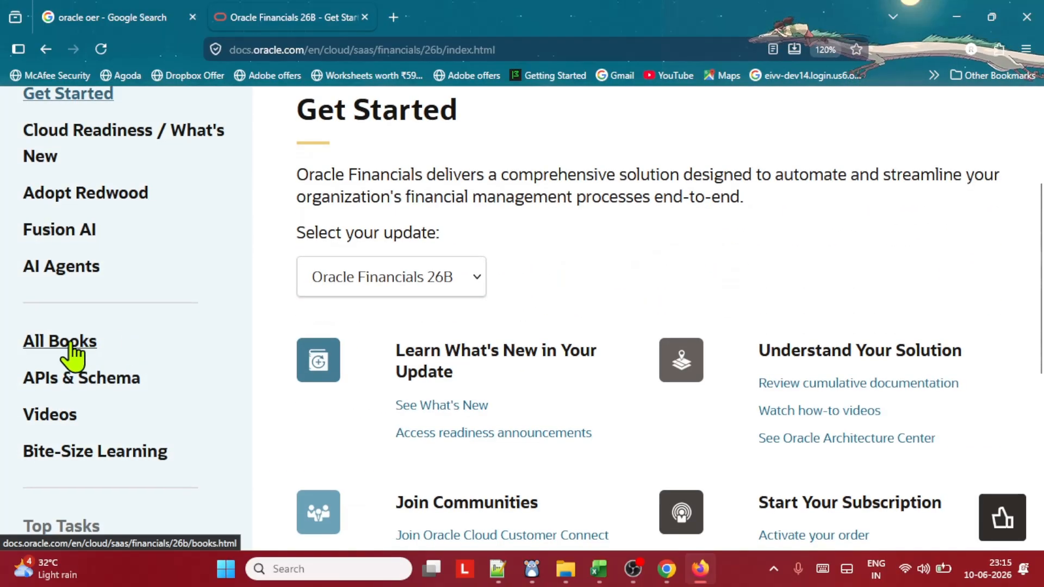
Open the File-Based Data Import (FBDI) for Financials guide from the All Books list of Oracle Financials 26B
{"action": "left_click", "coordinate": [73, 342]}
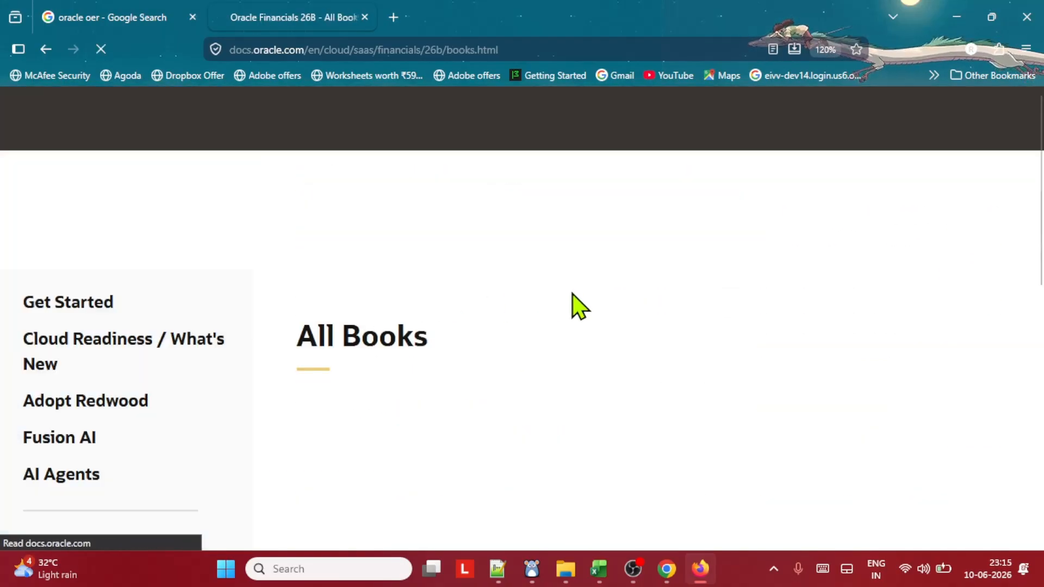
{"action": "scroll", "coordinate": [608, 346], "scroll_direction": "down", "scroll_amount": 12}
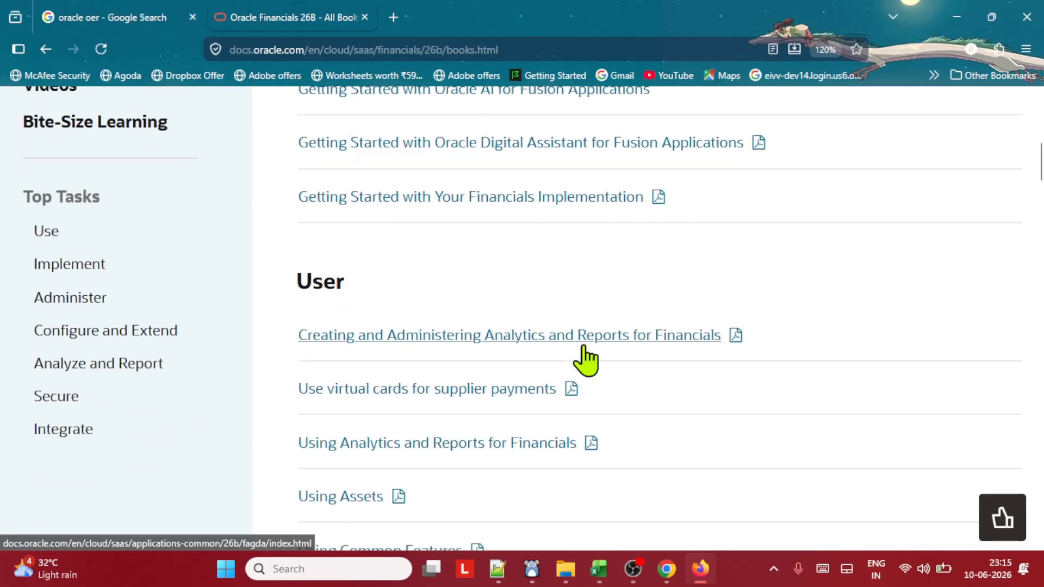
{"action": "scroll", "coordinate": [592, 359], "scroll_direction": "down", "scroll_amount": 15}
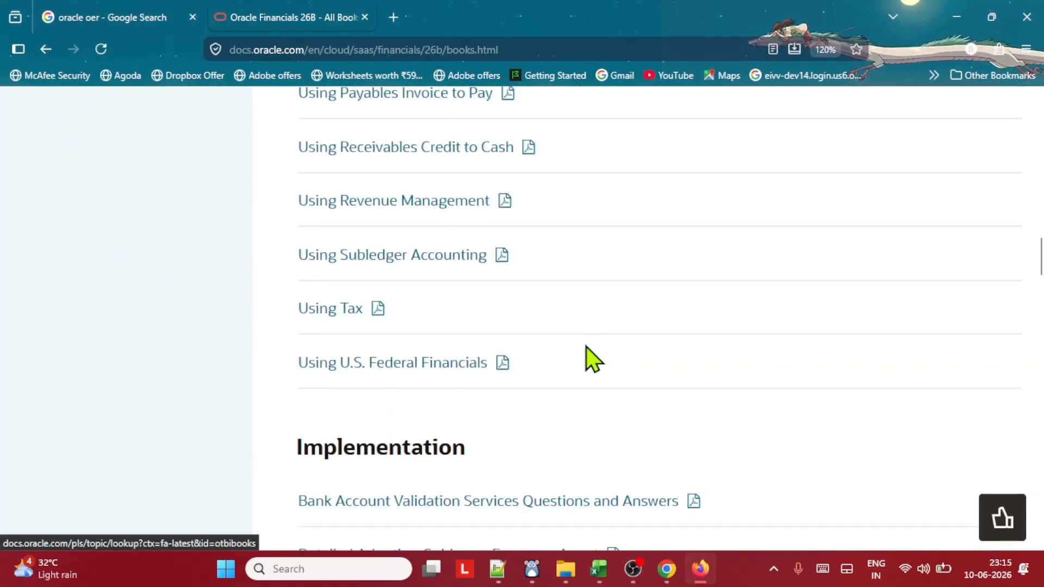
{"action": "scroll", "coordinate": [591, 358], "scroll_direction": "up", "scroll_amount": 2}
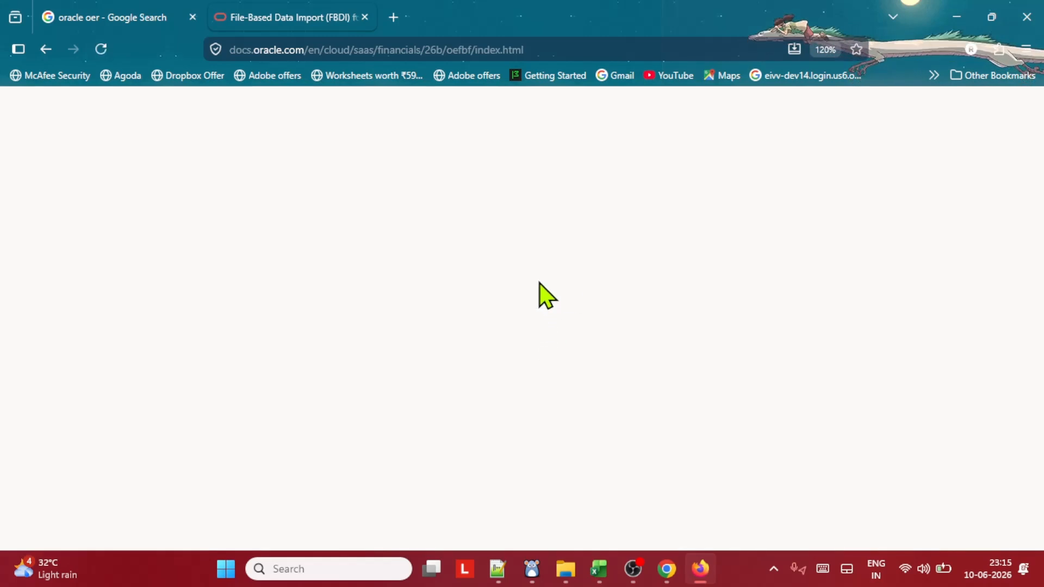
Expand the Assets chapter of the FBDI guide and open the Fixed Asset Mass Additions Import topic
{"action": "scroll", "coordinate": [479, 354], "scroll_direction": "down", "scroll_amount": 3}
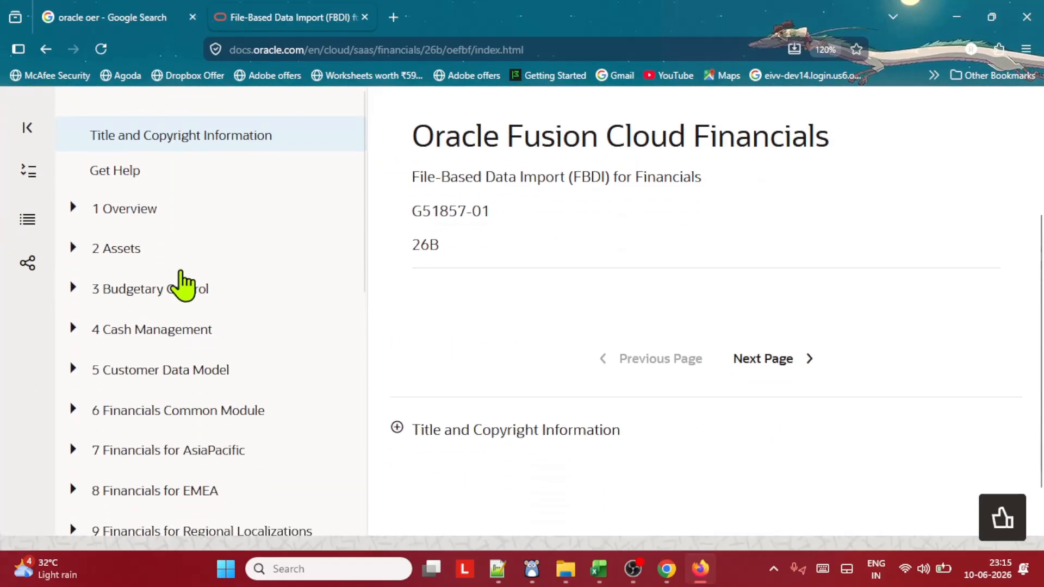
{"action": "scroll", "coordinate": [184, 285], "scroll_direction": "down", "scroll_amount": 1}
{"action": "left_click", "coordinate": [74, 239]}
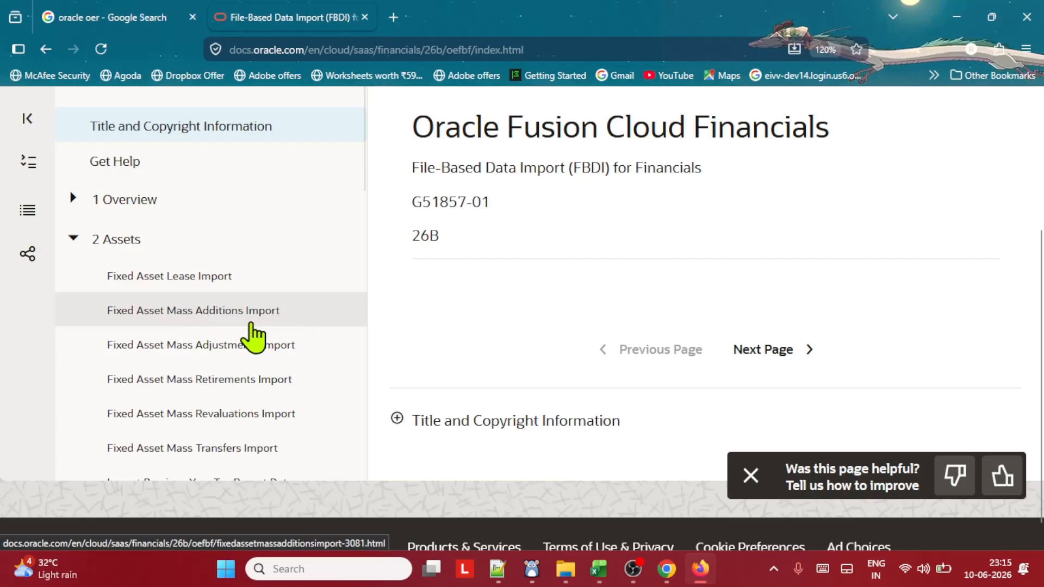
{"action": "left_click", "coordinate": [175, 311]}
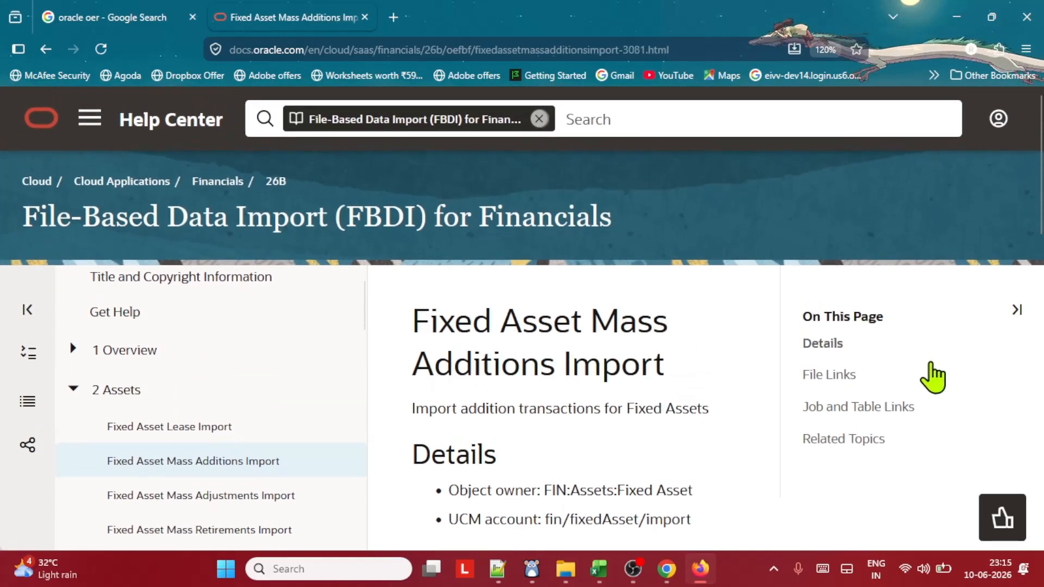
Collapse the page outline and download the FixedAssetMassAdditionsImportTemplate.xlsm template from the File Links table
{"action": "left_click", "coordinate": [1017, 314]}
{"action": "scroll", "coordinate": [730, 305], "scroll_direction": "down", "scroll_amount": 7}
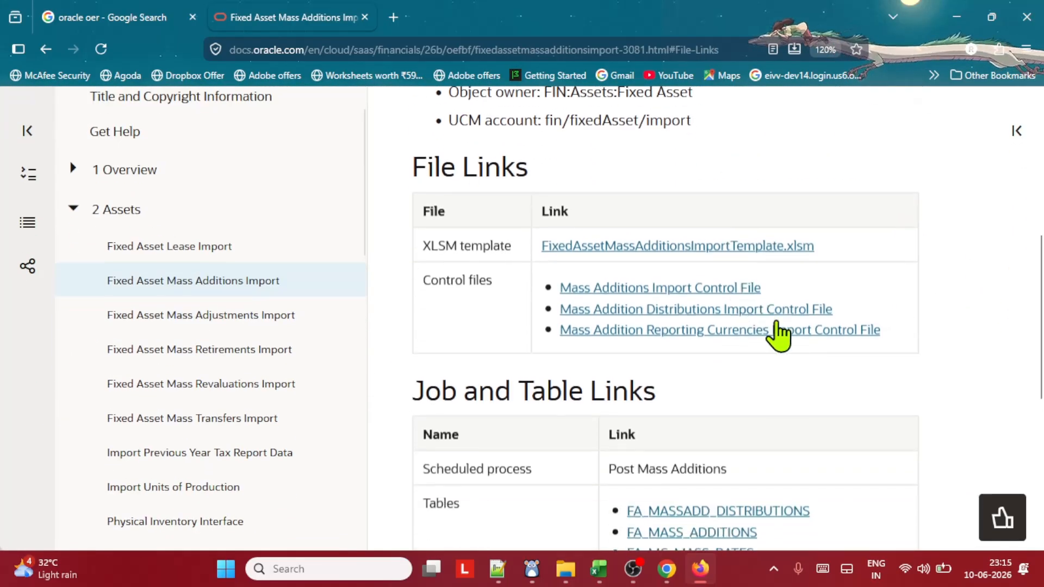
{"action": "scroll", "coordinate": [833, 337], "scroll_direction": "down", "scroll_amount": 2}
{"action": "scroll", "coordinate": [794, 327], "scroll_direction": "up", "scroll_amount": 3}
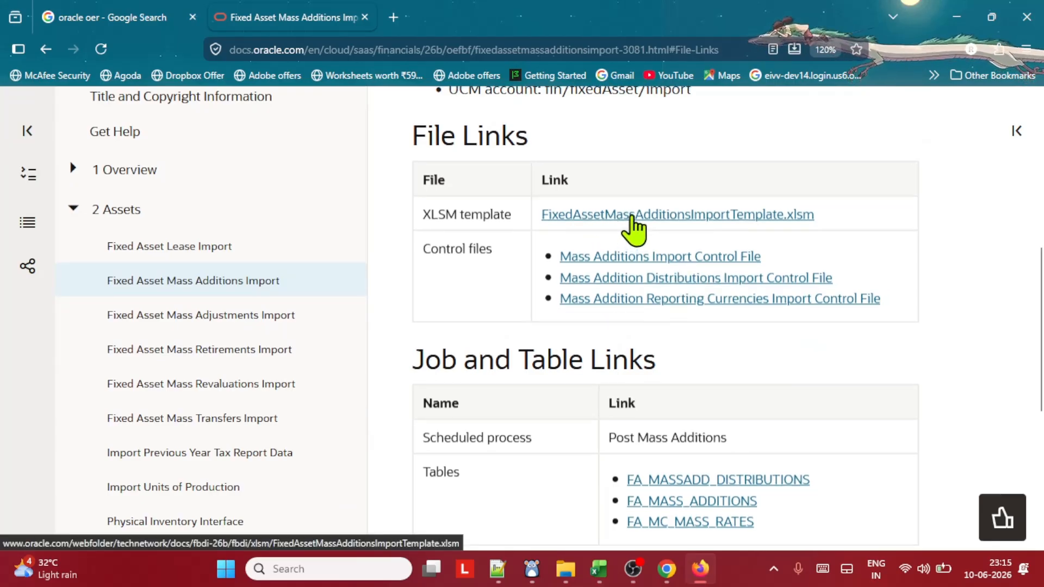
{"action": "left_click", "coordinate": [694, 214]}
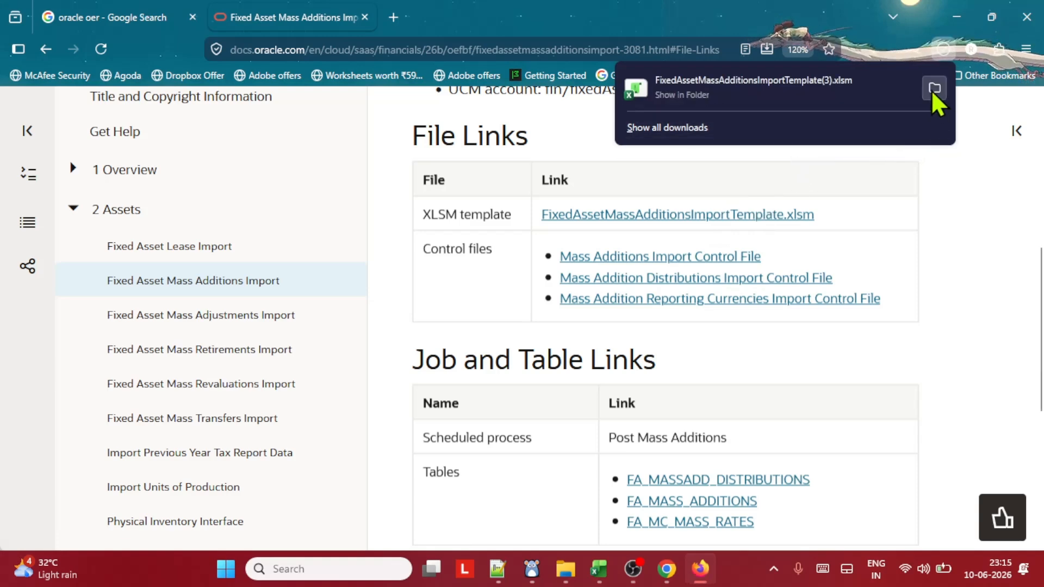
Locate the downloaded FixedAssetMassAdditionsImportTemplate(3) in its folder, check its file properties and open it in Excel
{"action": "left_click", "coordinate": [931, 90]}
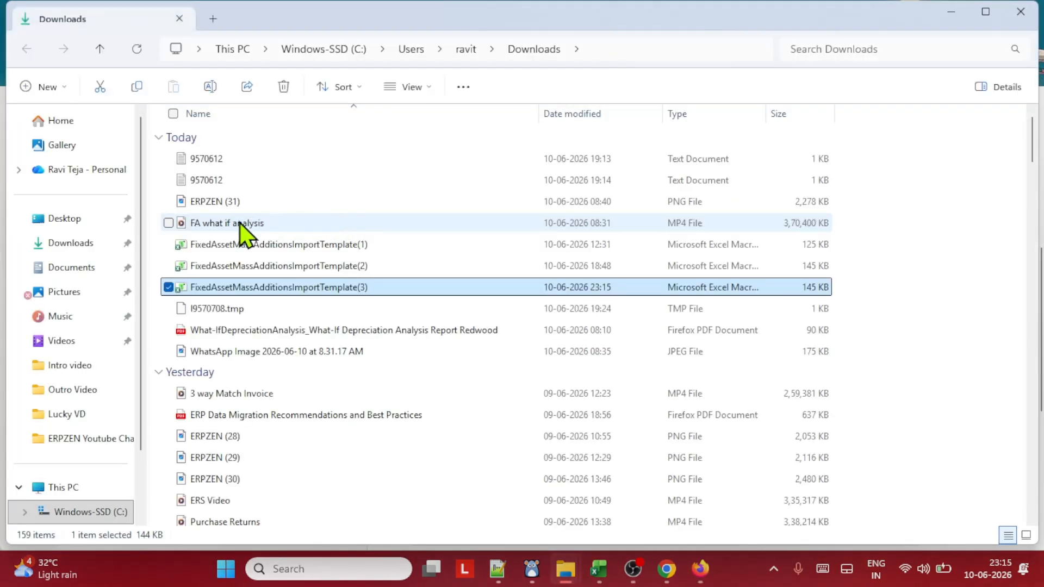
{"action": "right_click", "coordinate": [278, 295]}
{"action": "left_click", "coordinate": [334, 296]}
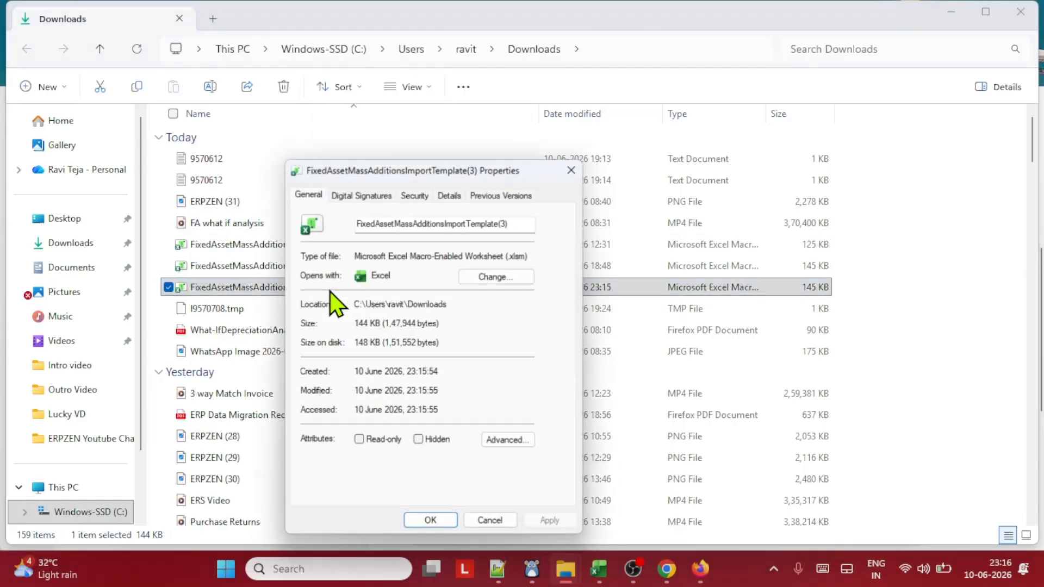
{"action": "left_click", "coordinate": [494, 527]}
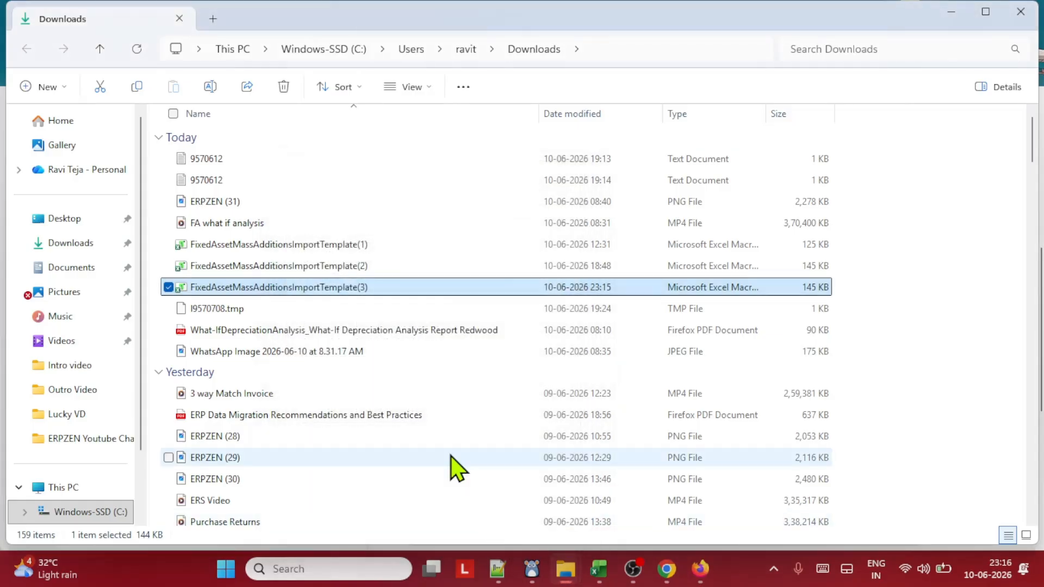
{"action": "double_click", "coordinate": [276, 287]}
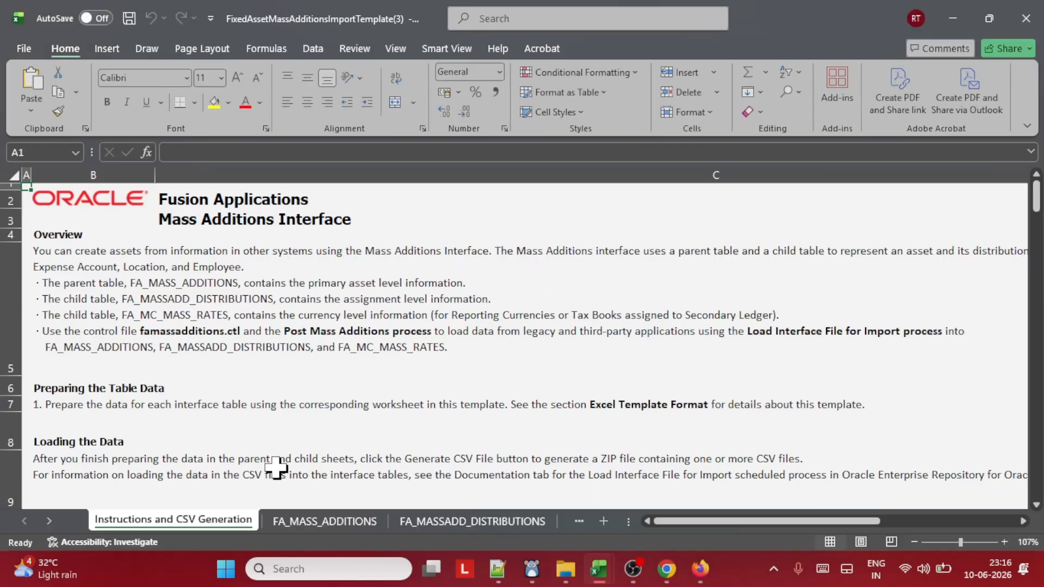
Review the template's FA_MASS_ADDITIONS, FA_MASSADD_DISTRIBUTIONS and FA_MC_MASS_RATES sheets and their columns
{"action": "left_click", "coordinate": [327, 522]}
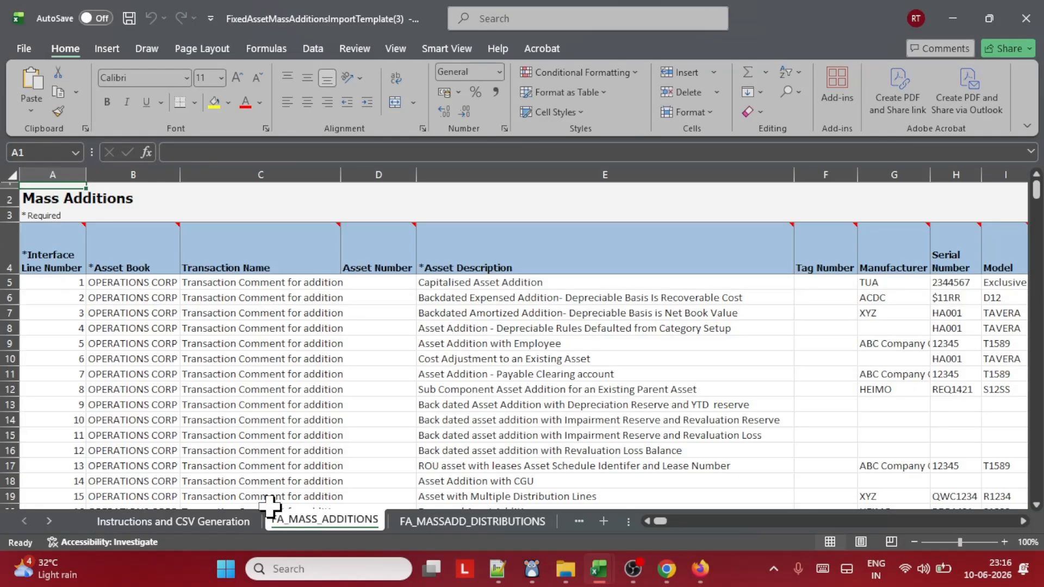
{"action": "left_click", "coordinate": [48, 521]}
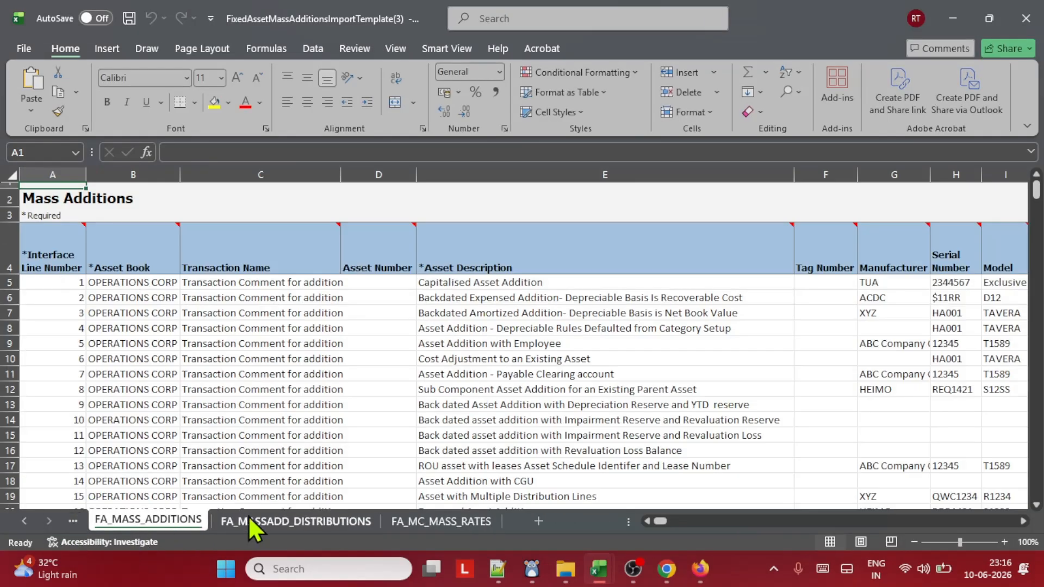
{"action": "left_click", "coordinate": [334, 526]}
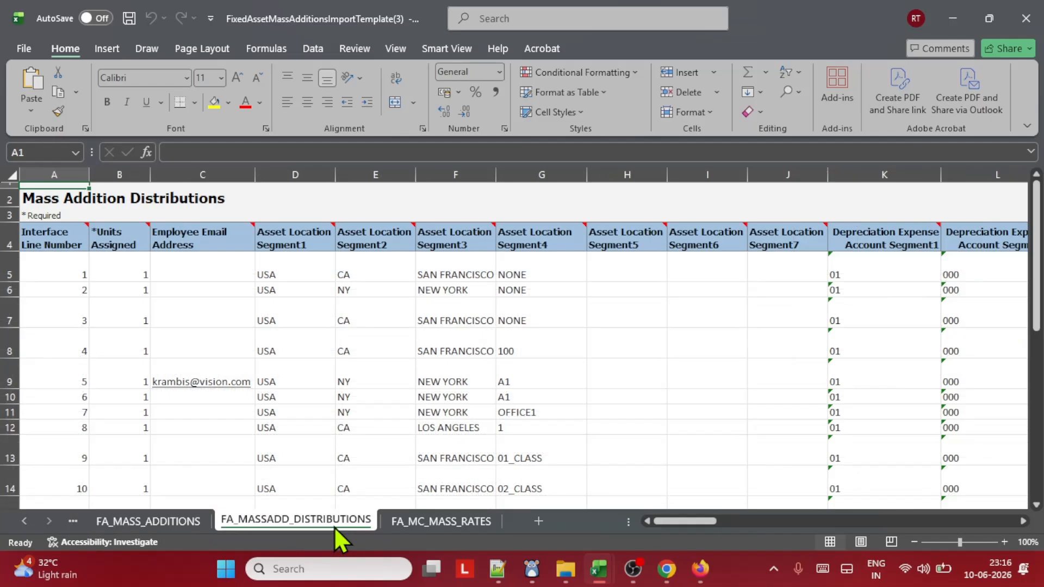
{"action": "left_click", "coordinate": [438, 522]}
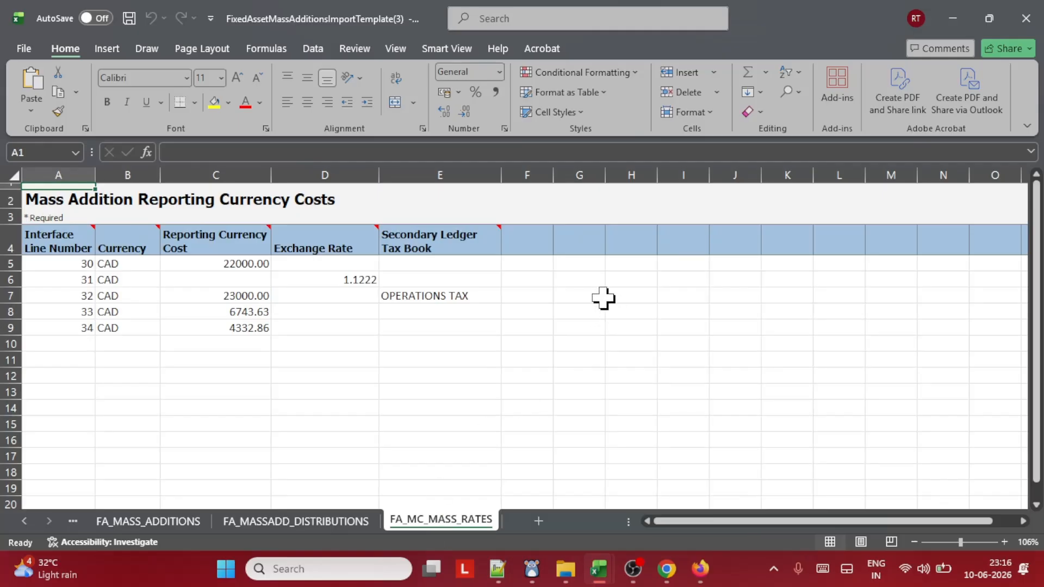
{"action": "left_click", "coordinate": [23, 522]}
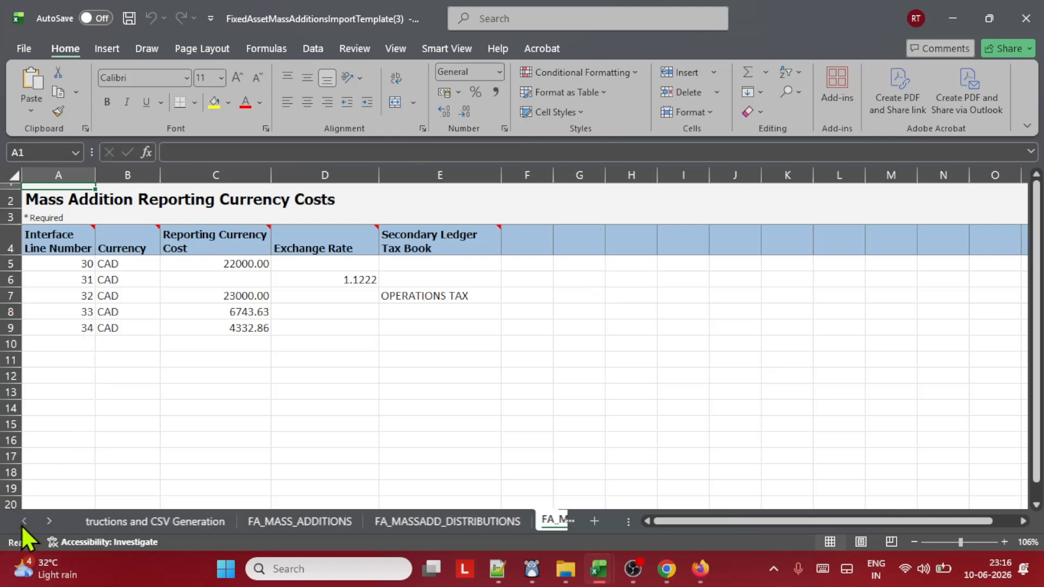
{"action": "left_click", "coordinate": [23, 522]}
{"action": "left_click", "coordinate": [339, 522]}
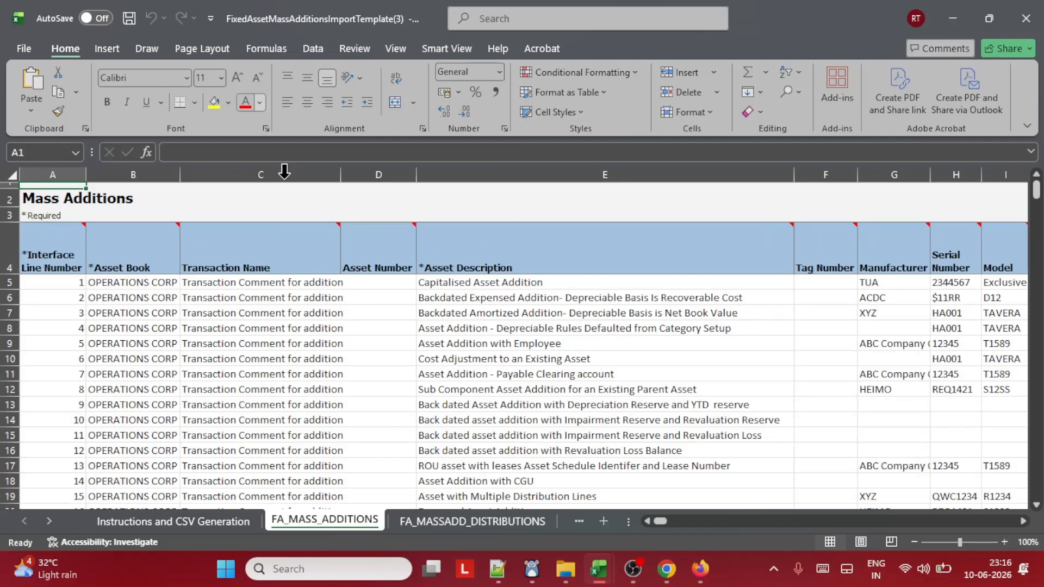
{"action": "left_click", "coordinate": [484, 521]}
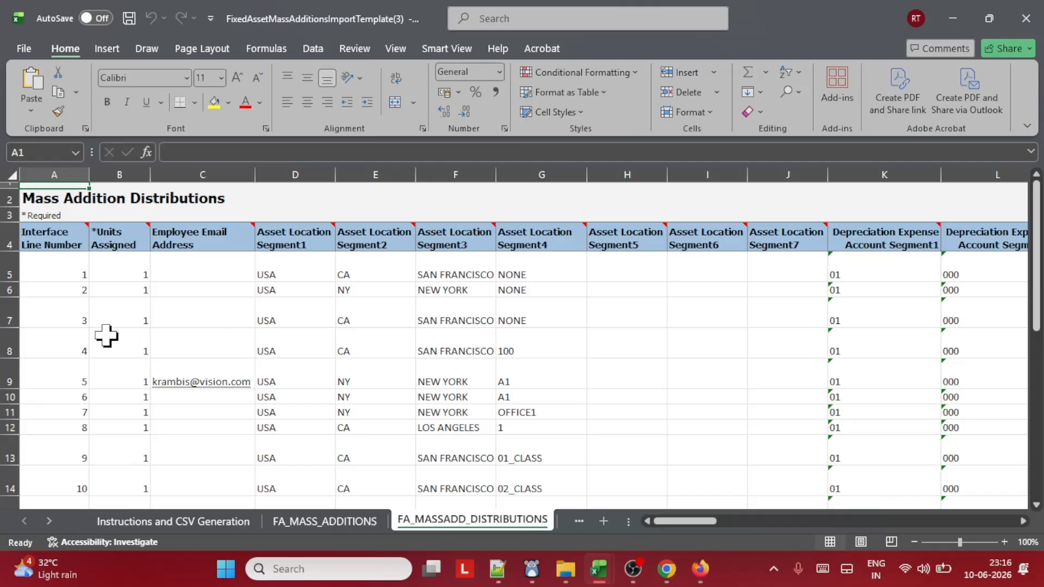
{"action": "left_click", "coordinate": [48, 521]}
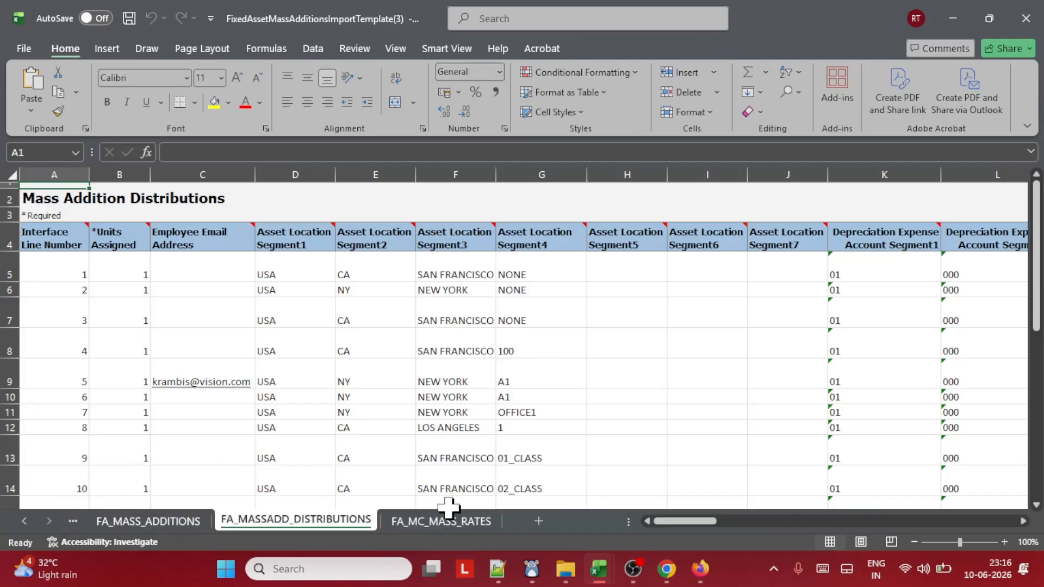
{"action": "left_click", "coordinate": [440, 522]}
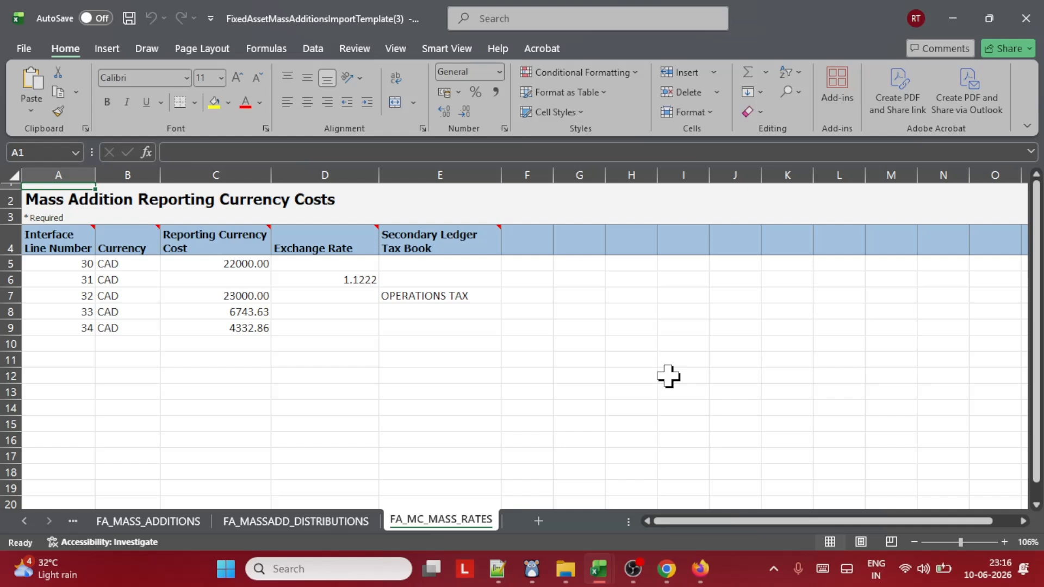
Delete the sample asset rows from row 6 downward on the FA_MASS_ADDITIONS sheet, keeping the first sample line in row 5
{"action": "left_click", "coordinate": [117, 521]}
{"action": "left_click", "coordinate": [346, 389]}
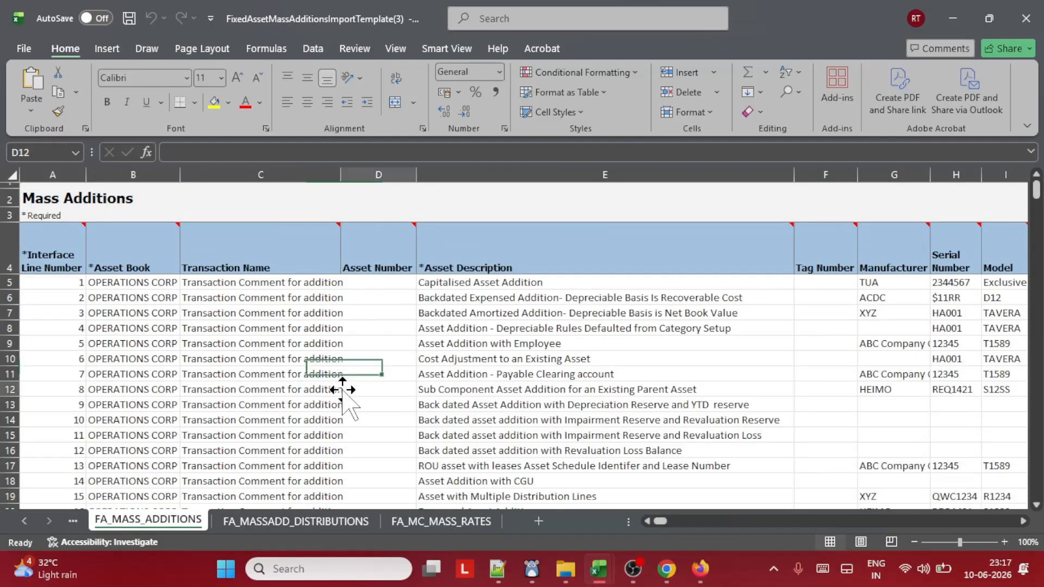
{"action": "left_click", "coordinate": [1005, 542]}
{"action": "left_click", "coordinate": [1005, 542]}
{"action": "left_click", "coordinate": [742, 387]}
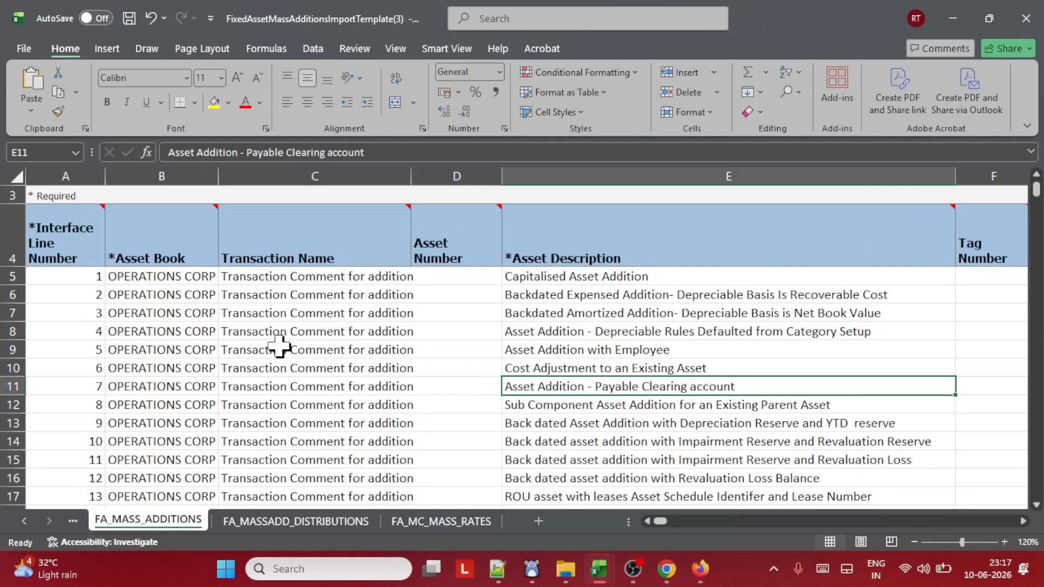
{"action": "left_click", "coordinate": [9, 294]}
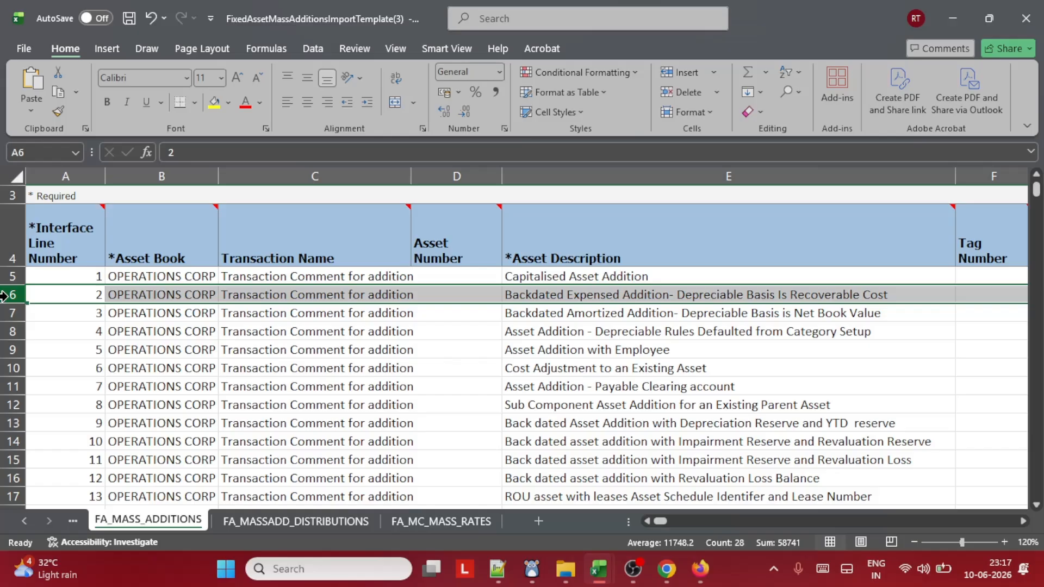
{"action": "key", "text": "shift+Down"}
{"action": "key", "text": "shift+Down"}
{"action": "key", "text": "shift+Down"}
{"action": "key", "text": "shift+Down"}
{"action": "key", "text": "shift+Down"}
{"action": "key", "text": "shift+Down"}
{"action": "key", "text": "shift+Down"}
{"action": "key", "text": "shift+Down"}
{"action": "key", "text": "shift+Down"}
{"action": "key", "text": "shift+Down"}
{"action": "key", "text": "shift+Down"}
{"action": "key", "text": "shift+Down"}
{"action": "key", "text": "shift+Down"}
{"action": "key", "text": "shift+Down"}
{"action": "key", "text": "shift+Down"}
{"action": "key", "text": "shift+Down"}
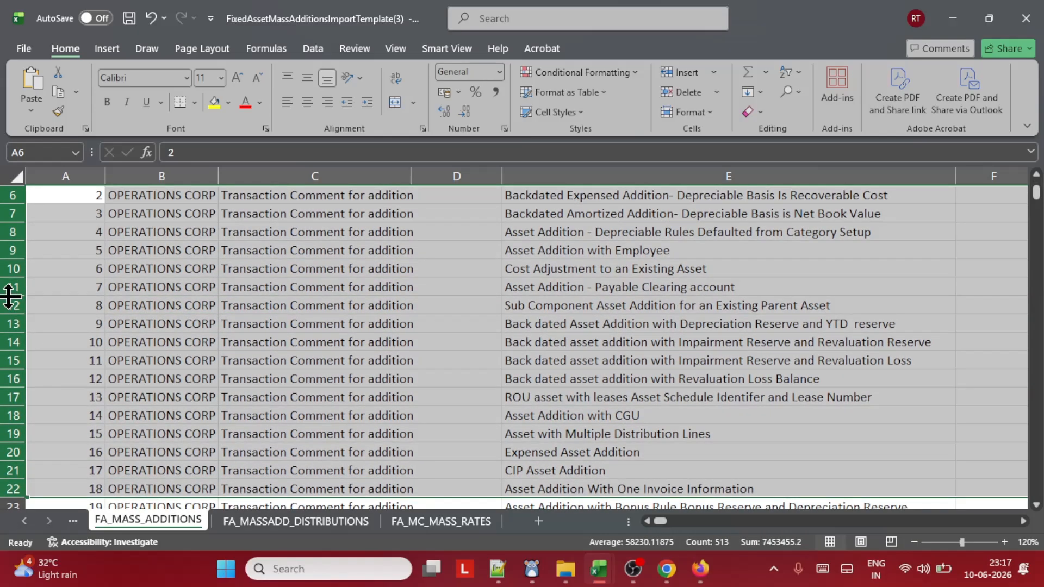
{"action": "key", "text": "shift+Down"}
{"action": "key", "text": "shift+Down"}
{"action": "key", "text": "shift+Down"}
{"action": "key", "text": "shift+Down"}
{"action": "key", "text": "shift+Down"}
{"action": "key", "text": "shift+Down"}
{"action": "key", "text": "shift+Down"}
{"action": "key", "text": "shift+Down"}
{"action": "key", "text": "shift+Down"}
{"action": "key", "text": "shift+Down"}
{"action": "key", "text": "shift+Down"}
{"action": "key", "text": "shift+Down"}
{"action": "key", "text": "shift+Down"}
{"action": "key", "text": "shift+Down"}
{"action": "key", "text": "shift+Down"}
{"action": "key", "text": "shift+Down"}
{"action": "key", "text": "ctrl+minus"}
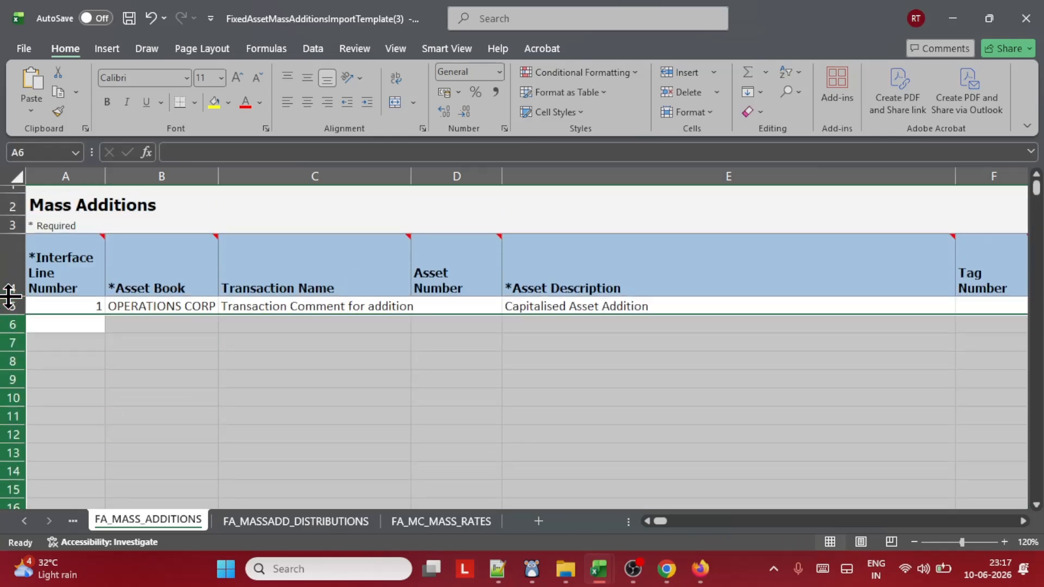
Delete all sample distribution rows from row 6 downward on the FA_MASSADD_DISTRIBUTIONS sheet, keeping row 5
{"action": "left_click", "coordinate": [343, 523]}
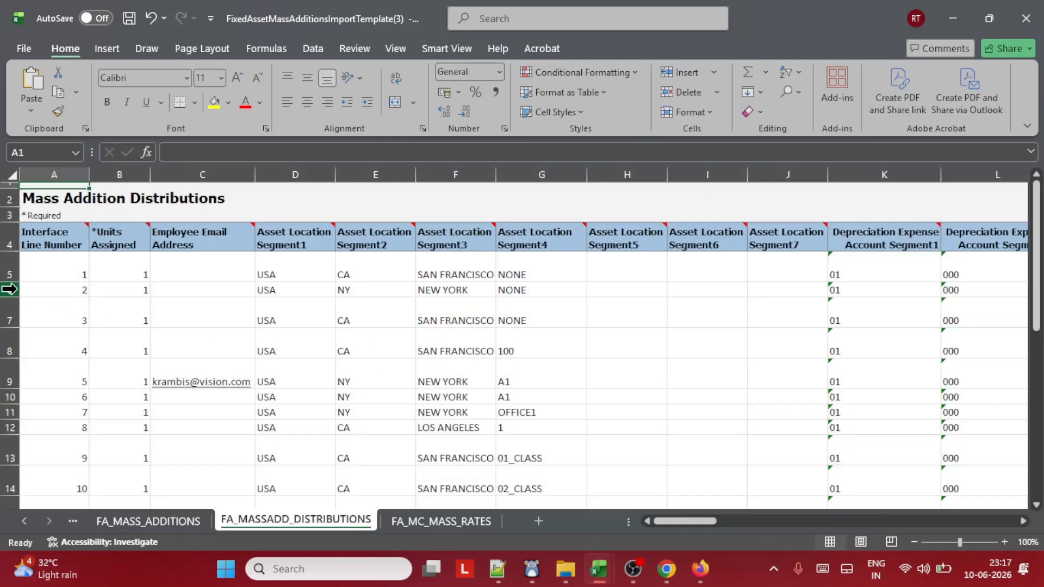
{"action": "left_click", "coordinate": [1004, 542]}
{"action": "left_click", "coordinate": [1005, 542]}
{"action": "left_click", "coordinate": [1004, 542]}
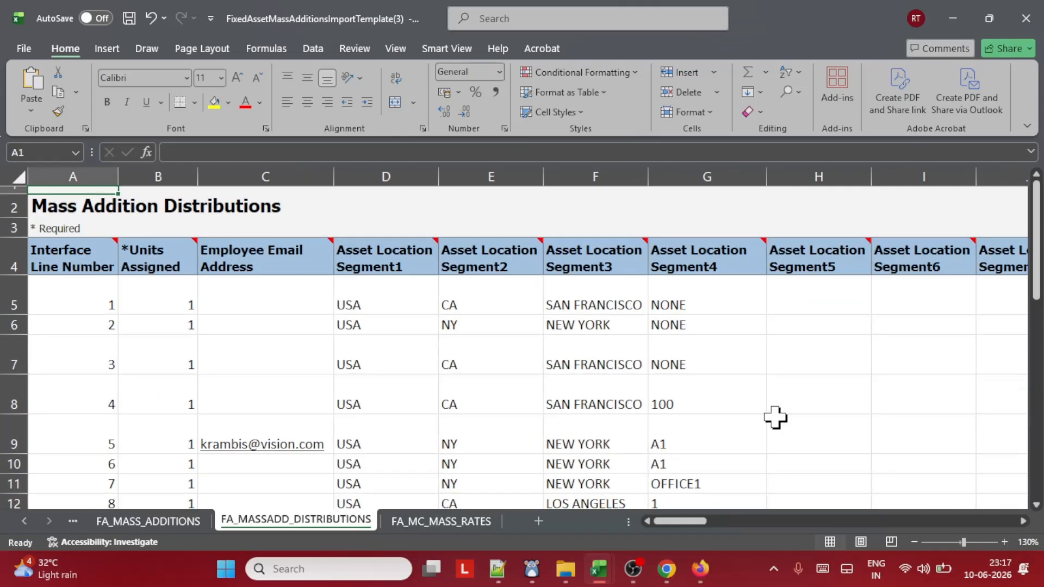
{"action": "left_click", "coordinate": [575, 362]}
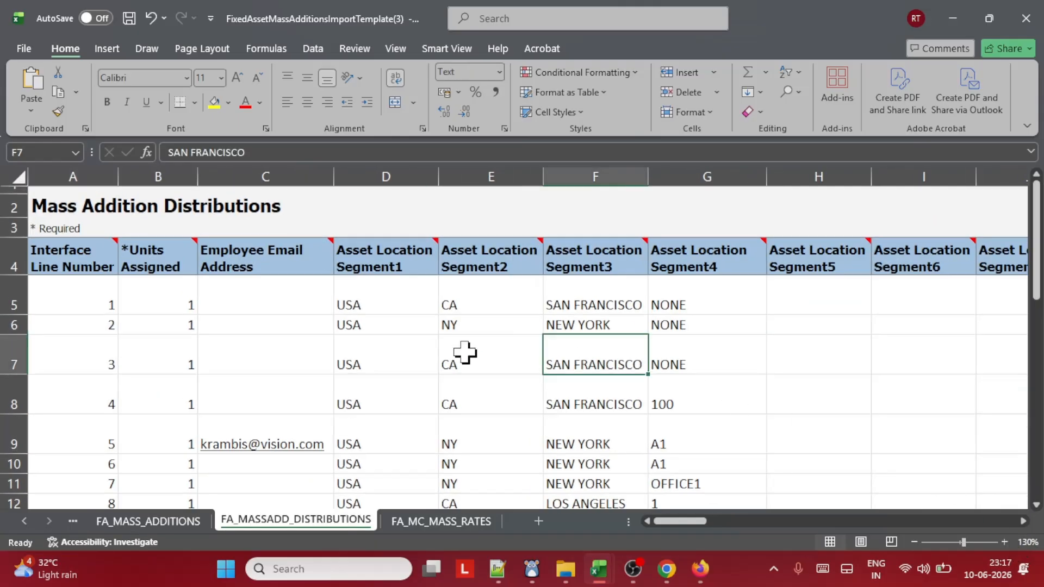
{"action": "left_click", "coordinate": [11, 323]}
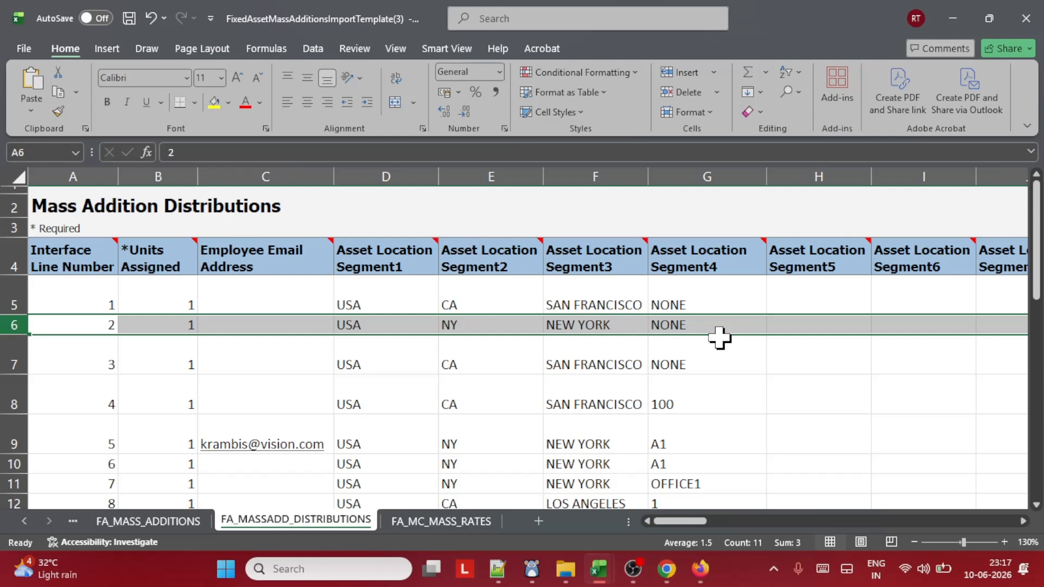
{"action": "key", "text": "ctrl+shift+Down"}
{"action": "key", "text": "ctrl+shift+Down"}
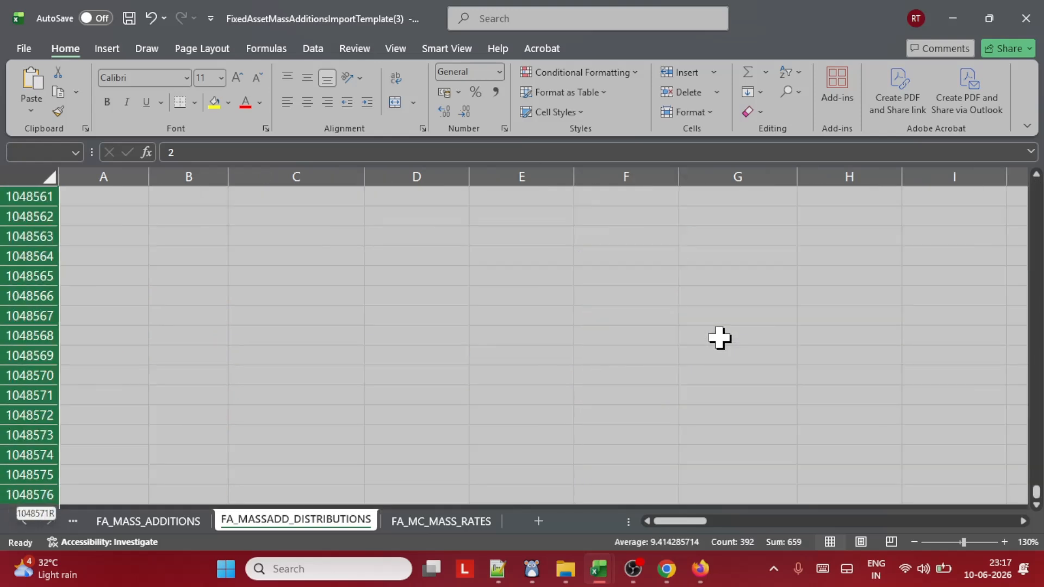
{"action": "key", "text": "ctrl+Home"}
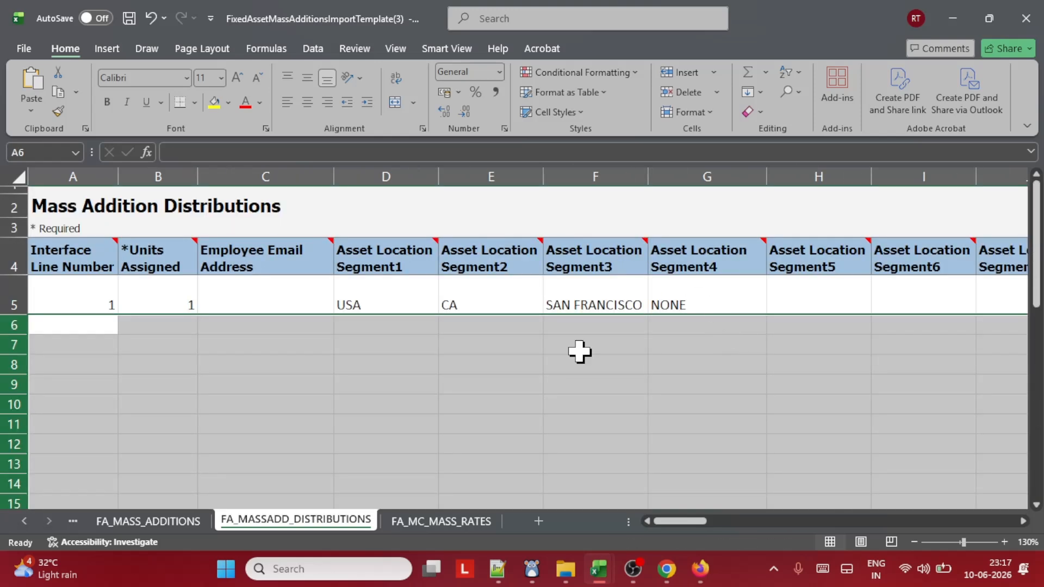
Clear all sample currency rows from row 5 downward on the FA_MC_MASS_RATES sheet
{"action": "left_click", "coordinate": [463, 520]}
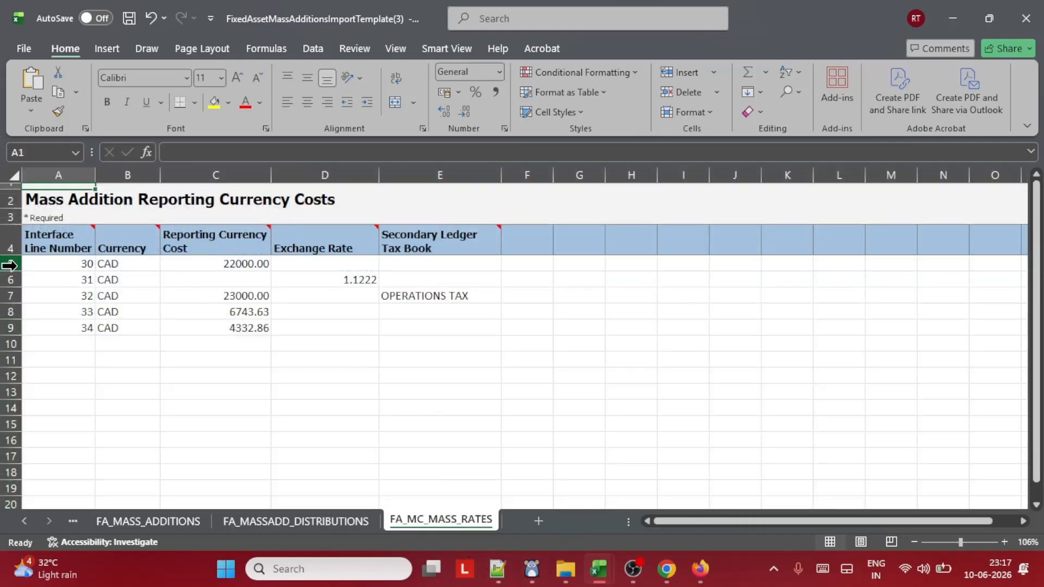
{"action": "left_click_drag", "start_coordinate": [3, 265], "coordinate": [4, 360]}
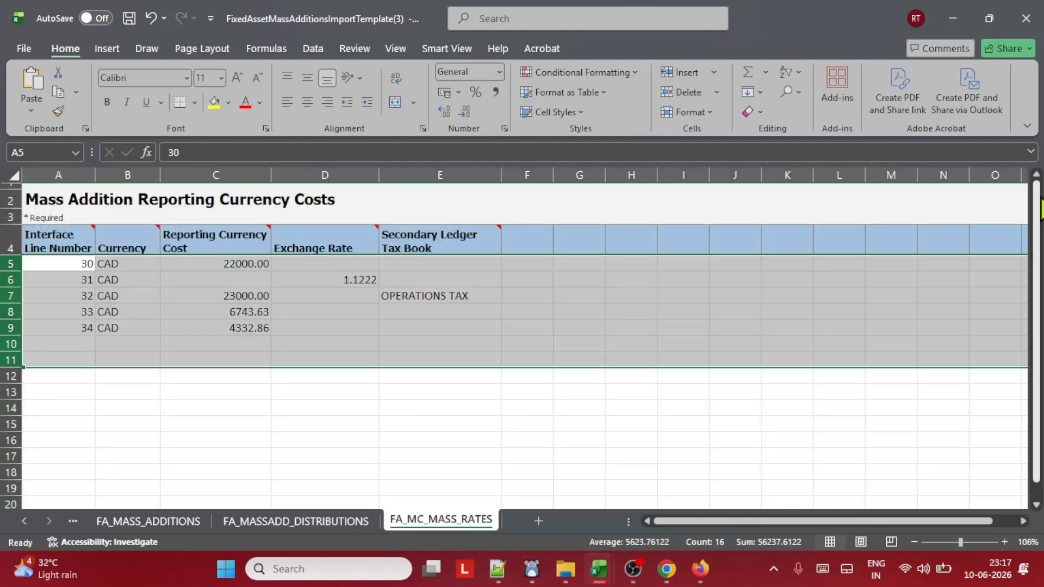
{"action": "key", "text": "Delete"}
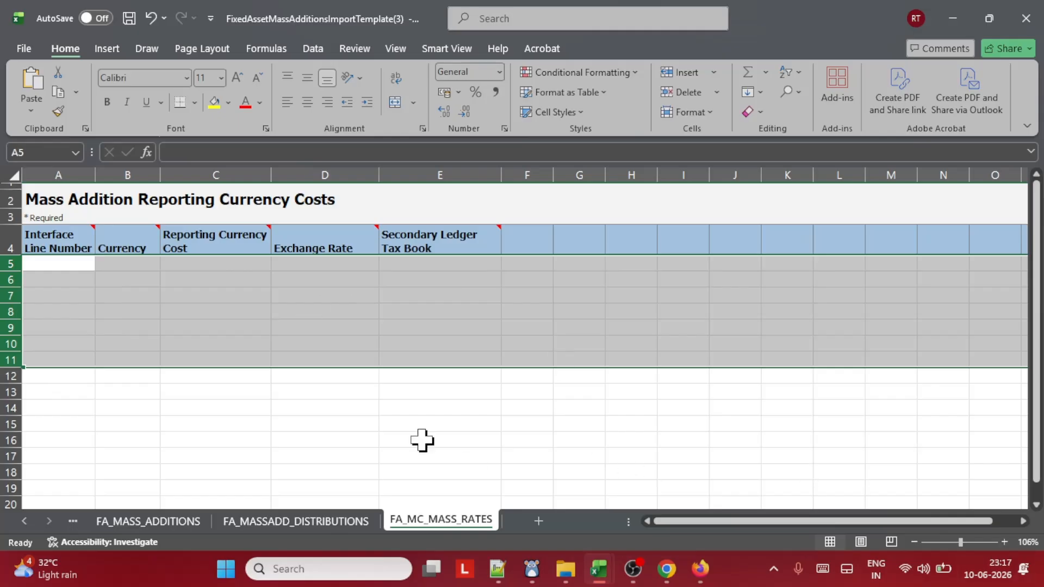
Fill the *Interface Line Number and *Asset Book header cells on the FA_MASS_ADDITIONS sheet with the theme orange
{"action": "left_click", "coordinate": [155, 522]}
{"action": "left_click", "coordinate": [24, 521]}
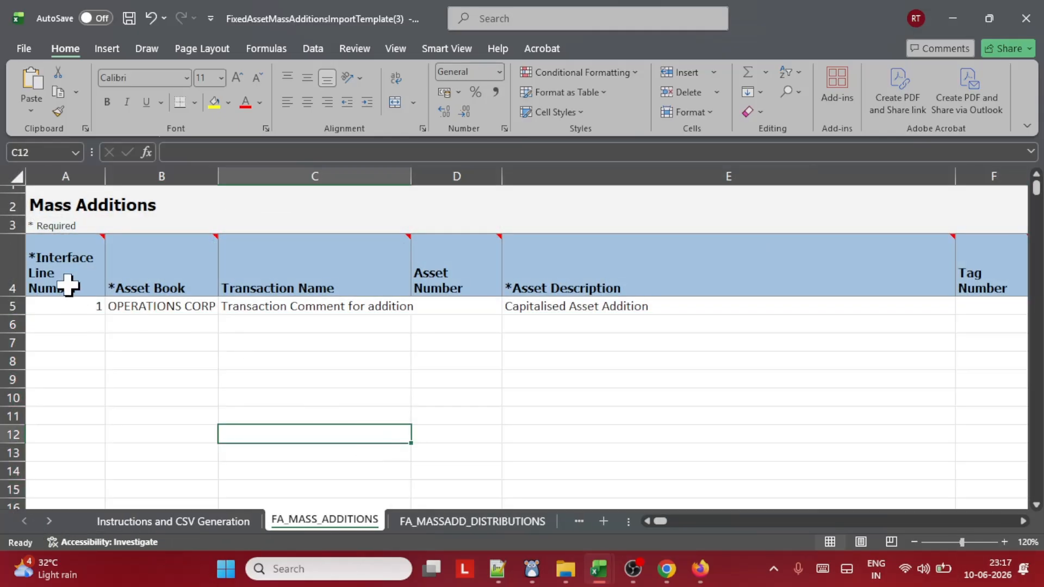
{"action": "left_click", "coordinate": [67, 284]}
{"action": "left_click", "coordinate": [229, 102]}
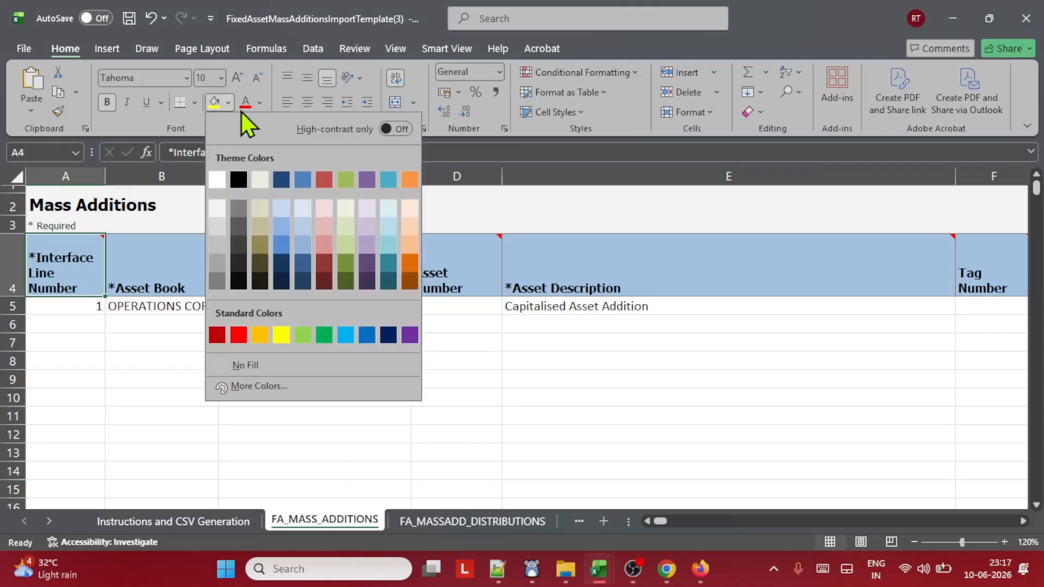
{"action": "left_click", "coordinate": [408, 178]}
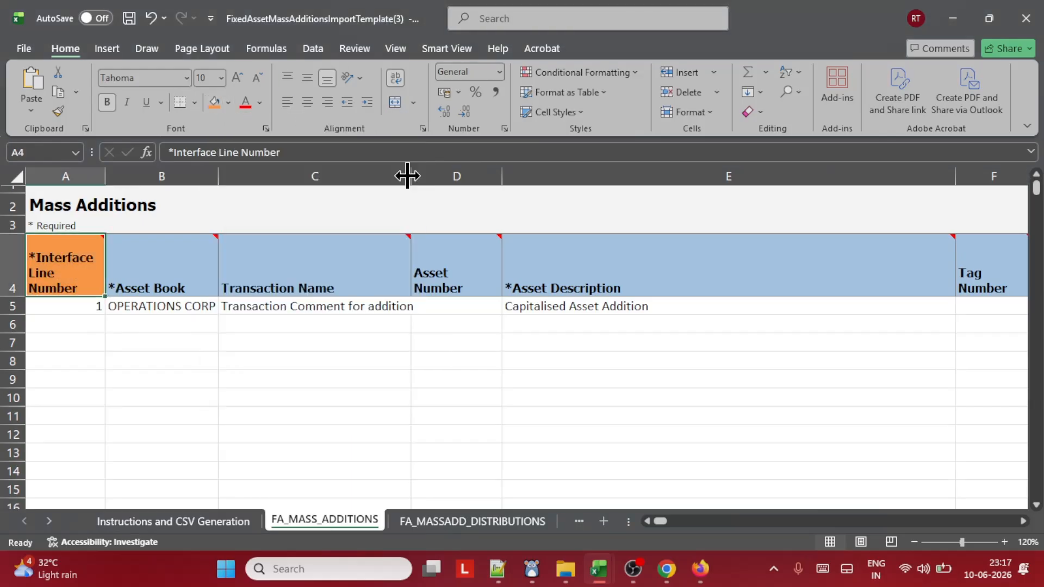
{"action": "left_click", "coordinate": [146, 272]}
{"action": "left_click", "coordinate": [209, 103]}
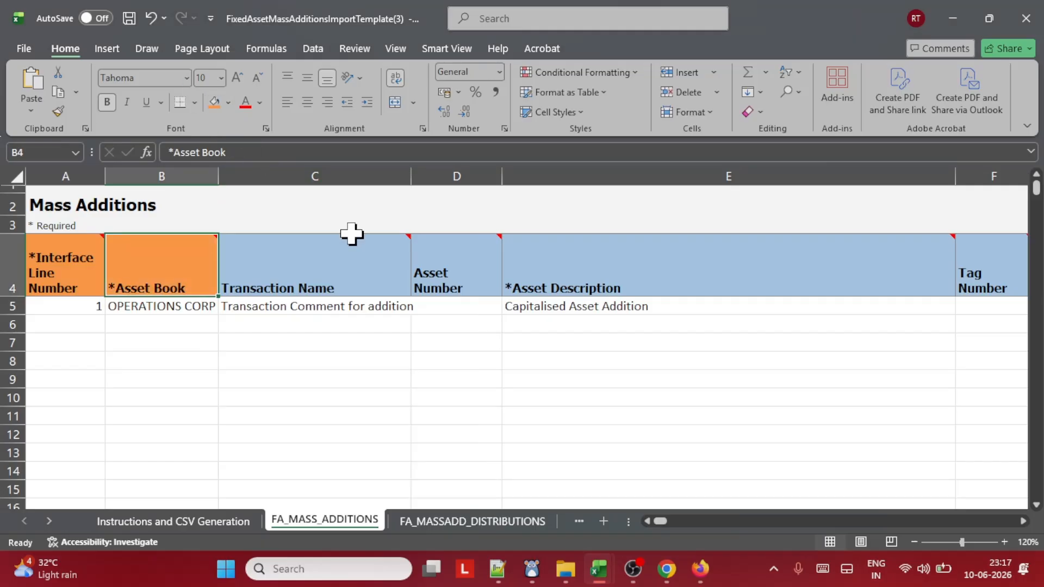
Apply the same orange fill to the *Asset Description header cell
{"action": "mouse_move", "coordinate": [422, 256]}
{"action": "left_click", "coordinate": [443, 272]}
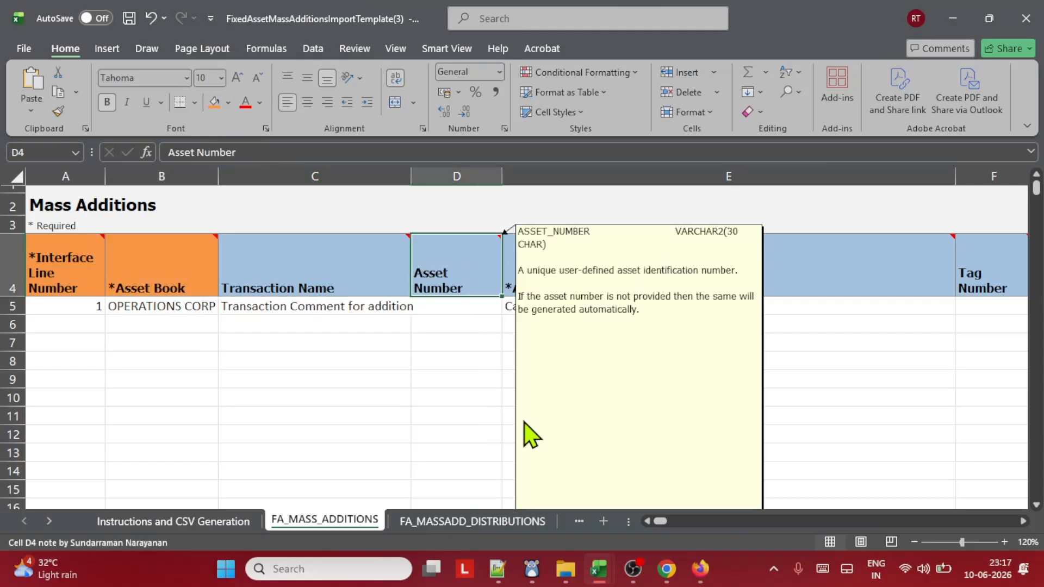
{"action": "left_click", "coordinate": [574, 249]}
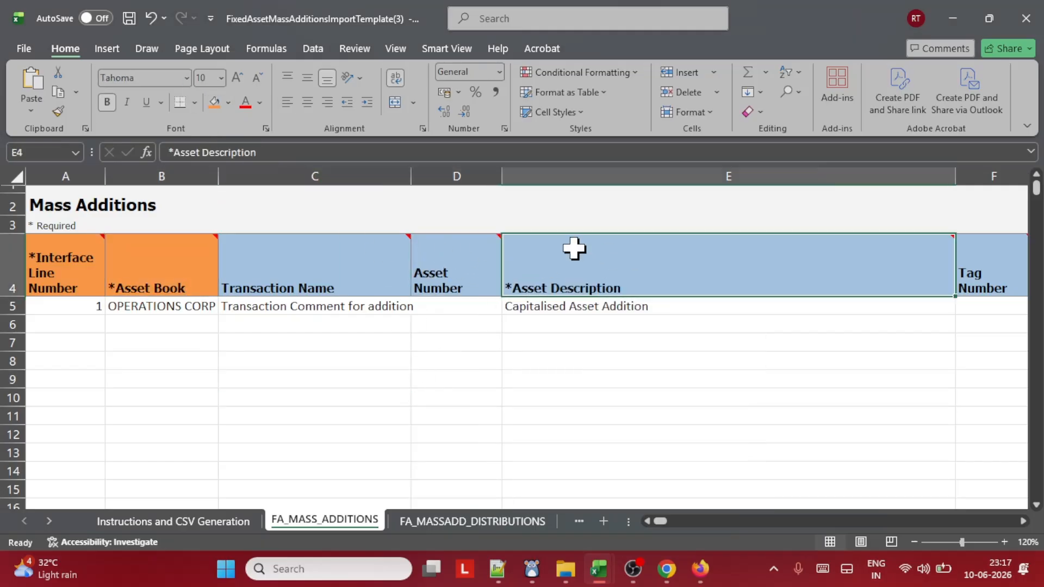
{"action": "left_click", "coordinate": [209, 102]}
{"action": "left_click", "coordinate": [653, 361]}
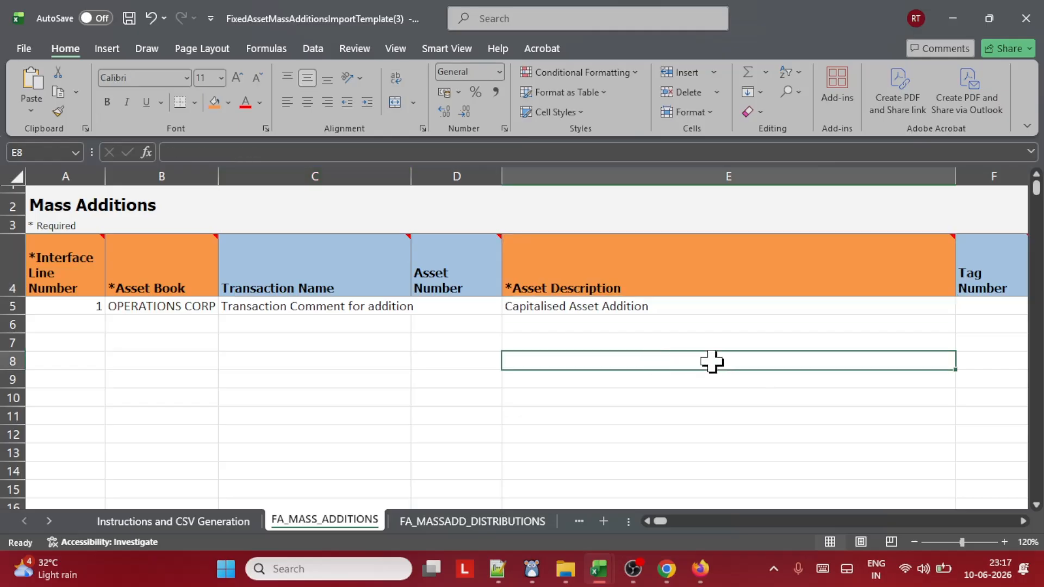
Fill the Asset Type, *Cost and Date Placed in Service header cells with orange
{"action": "key", "text": "Right"}
{"action": "key", "text": "Right"}
{"action": "key", "text": "Right"}
{"action": "key", "text": "Right"}
{"action": "key", "text": "Right"}
{"action": "key", "text": "Right"}
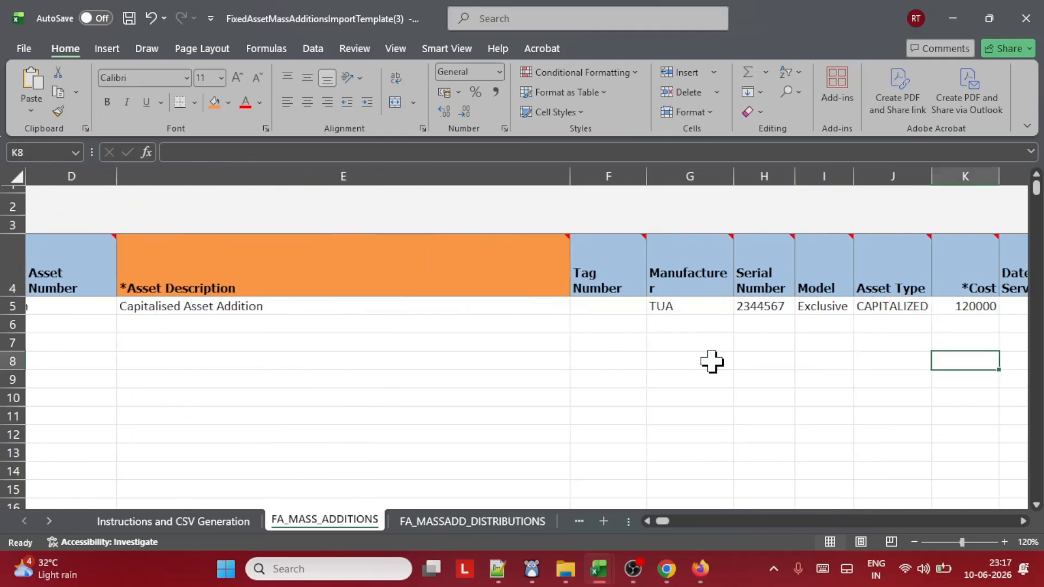
{"action": "key", "text": "Right"}
{"action": "key", "text": "Right"}
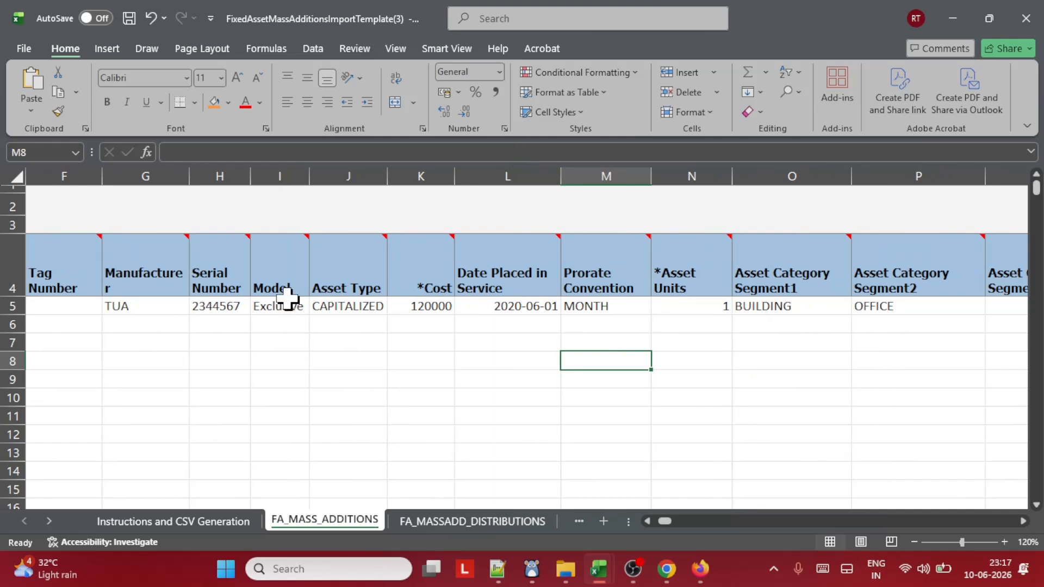
{"action": "left_click", "coordinate": [350, 274]}
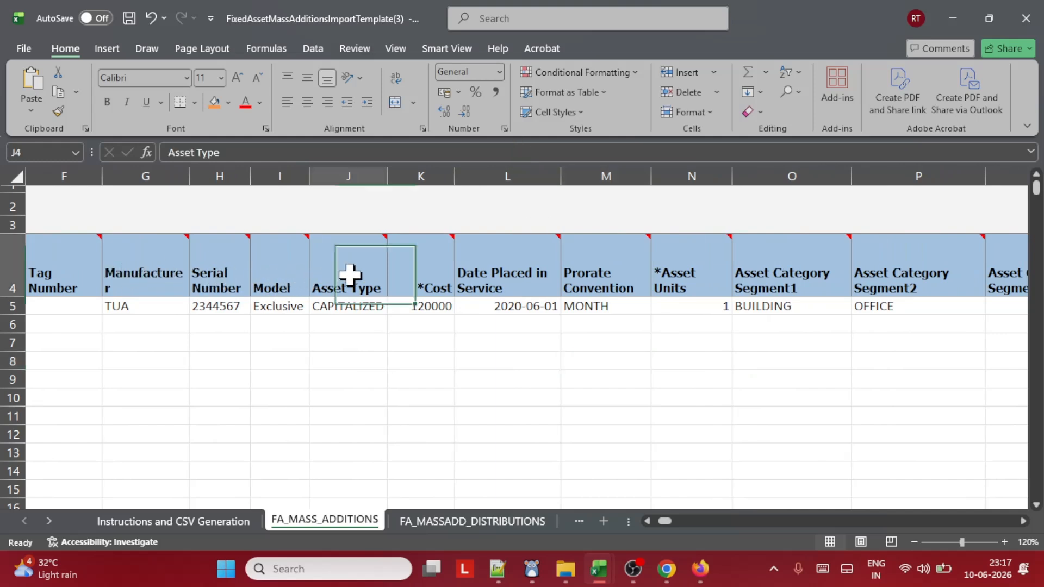
{"action": "left_click", "coordinate": [215, 103]}
{"action": "left_click", "coordinate": [417, 267]}
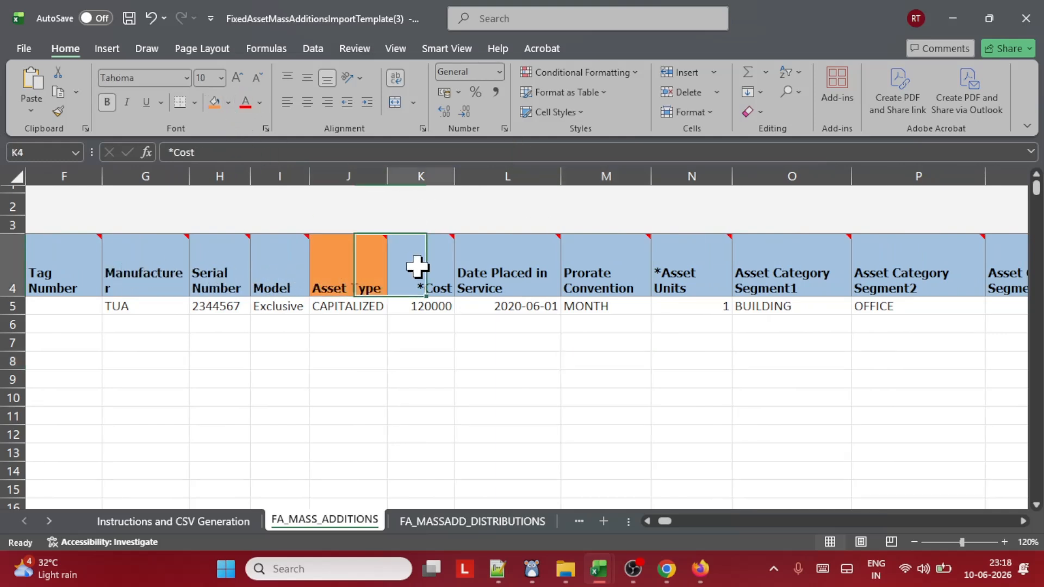
{"action": "left_click", "coordinate": [214, 104]}
{"action": "left_click", "coordinate": [482, 266]}
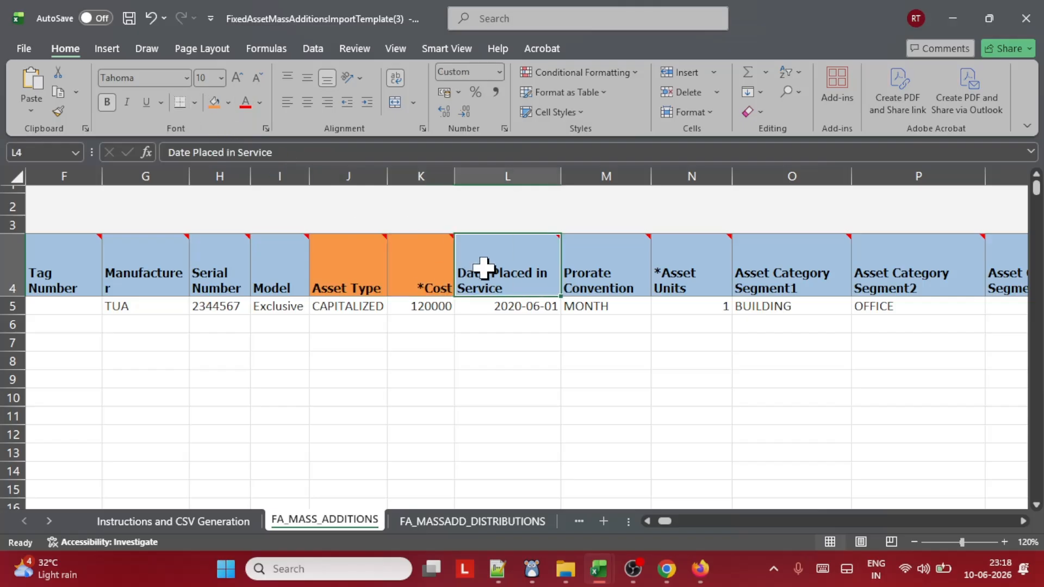
{"action": "left_click", "coordinate": [213, 103]}
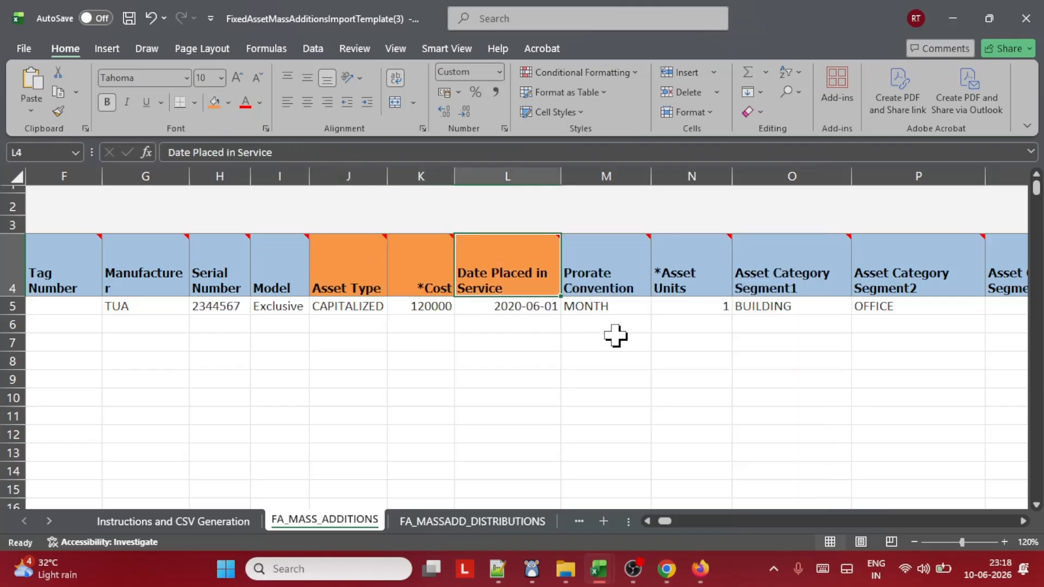
Clear the Prorate Convention sample value in row 5 and fill the *Asset Units, Asset Category Segment1 and Segment2 headers with orange
{"action": "left_click", "coordinate": [583, 305]}
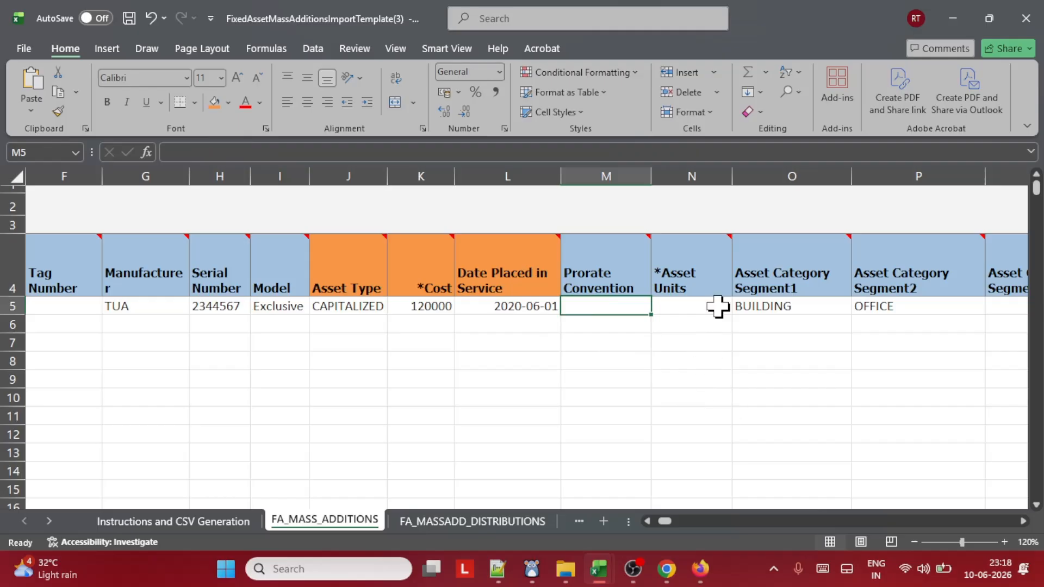
{"action": "left_click", "coordinate": [672, 269]}
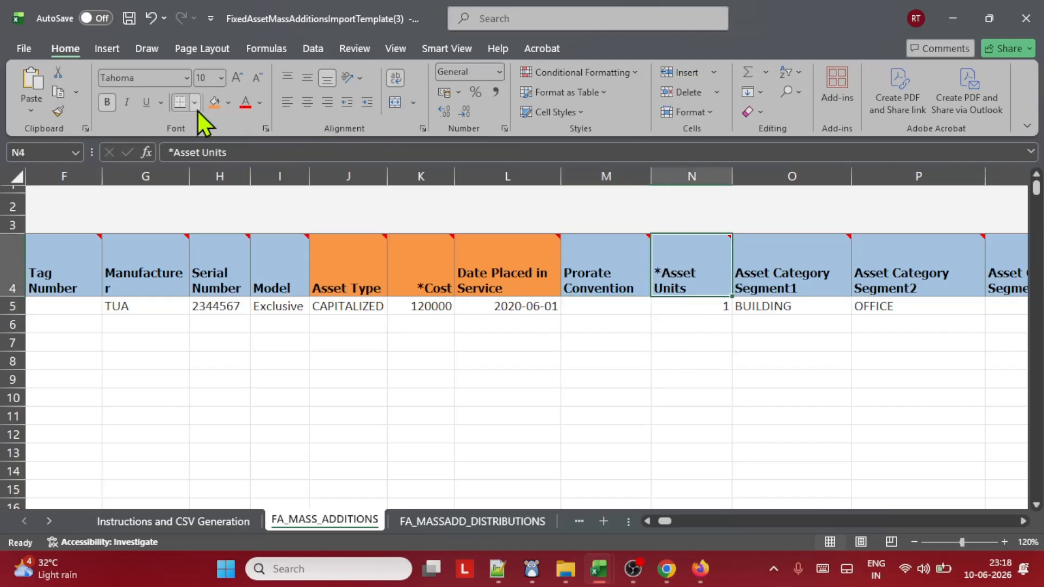
{"action": "left_click", "coordinate": [212, 101]}
{"action": "left_click_drag", "start_coordinate": [783, 270], "coordinate": [884, 259]}
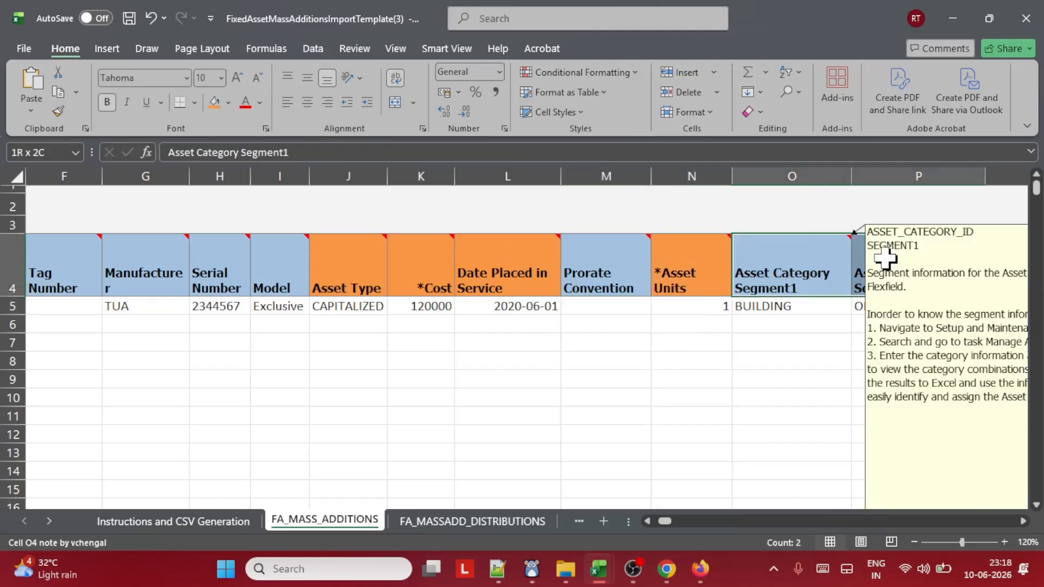
{"action": "left_click", "coordinate": [214, 103]}
{"action": "left_click", "coordinate": [734, 368]}
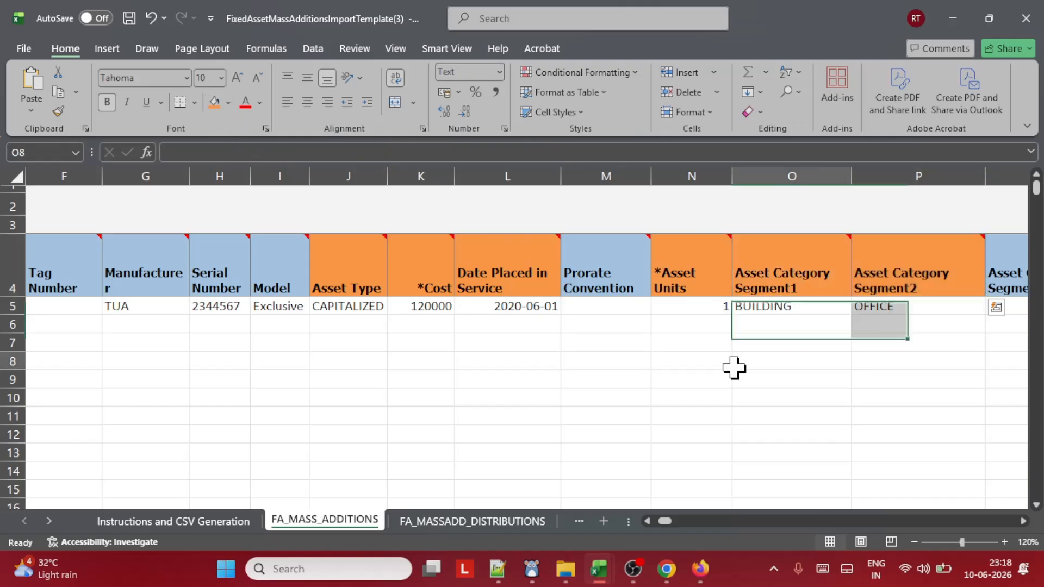
Fill the *Posting Status and Queue Name header cells with orange
{"action": "key", "text": "Right"}
{"action": "key", "text": "Right"}
{"action": "key", "text": "Right"}
{"action": "key", "text": "Right"}
{"action": "key", "text": "Right"}
{"action": "key", "text": "Right"}
{"action": "key", "text": "Right"}
{"action": "key", "text": "Right"}
{"action": "key", "text": "Right"}
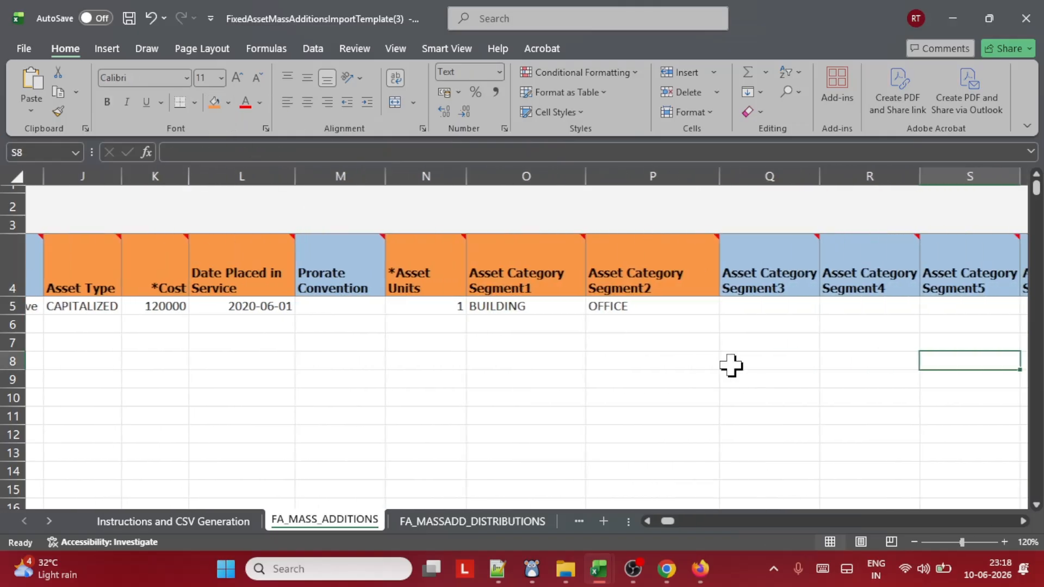
{"action": "key", "text": "Right"}
{"action": "key", "text": "Right"}
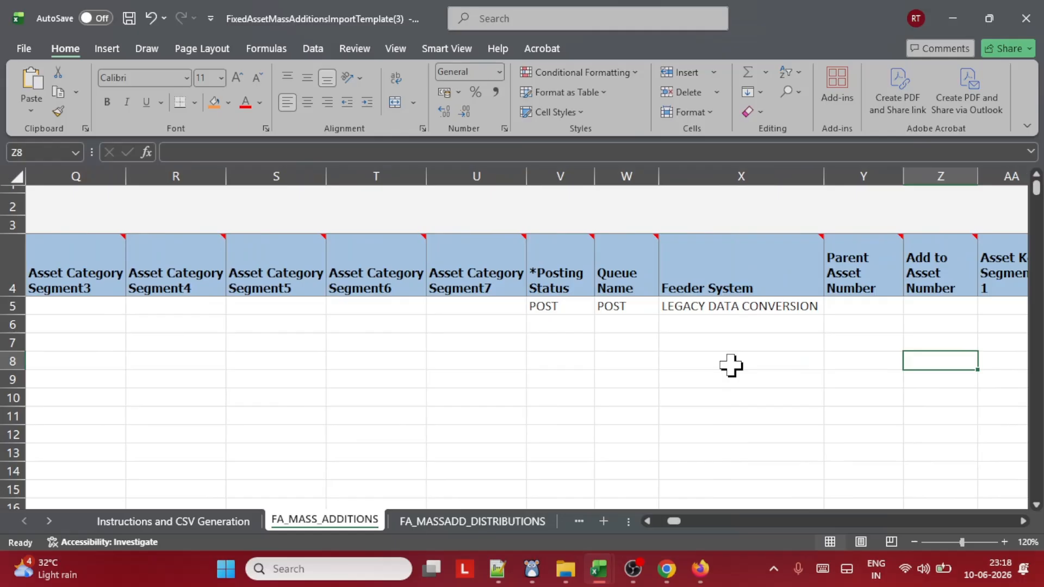
{"action": "left_click_drag", "start_coordinate": [560, 272], "coordinate": [620, 274]}
{"action": "left_click", "coordinate": [214, 101]}
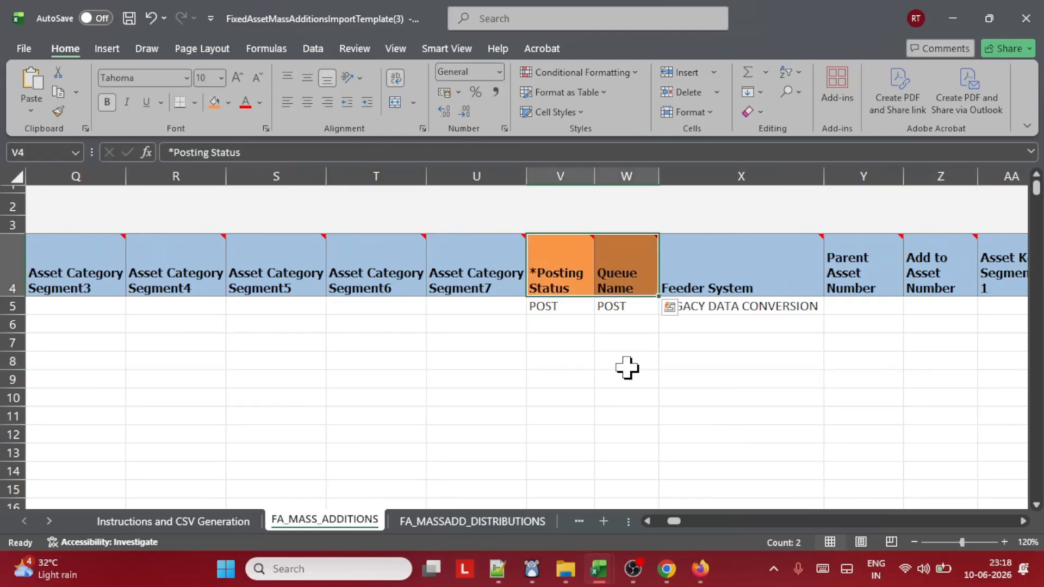
{"action": "left_click", "coordinate": [627, 361]}
Fill the Asset Key Segment1 header cell with orange
{"action": "key", "text": "Right"}
{"action": "key", "text": "Right"}
{"action": "key", "text": "Right"}
{"action": "key", "text": "Right"}
{"action": "key", "text": "Right"}
{"action": "key", "text": "Right"}
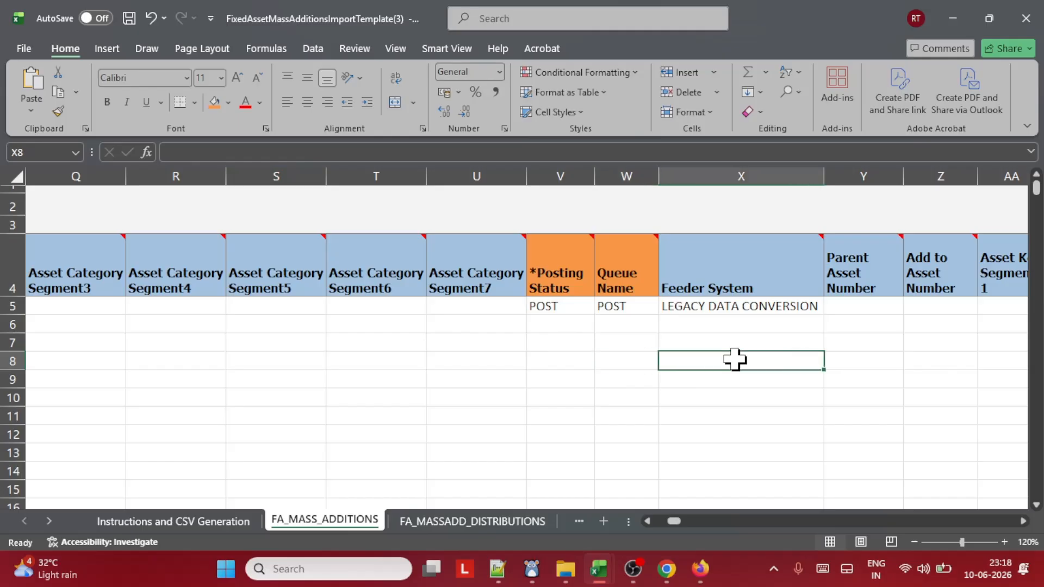
{"action": "key", "text": "Right"}
{"action": "key", "text": "Right"}
{"action": "key", "text": "Right"}
{"action": "key", "text": "Right"}
{"action": "key", "text": "Right"}
{"action": "key", "text": "Right"}
{"action": "key", "text": "Right"}
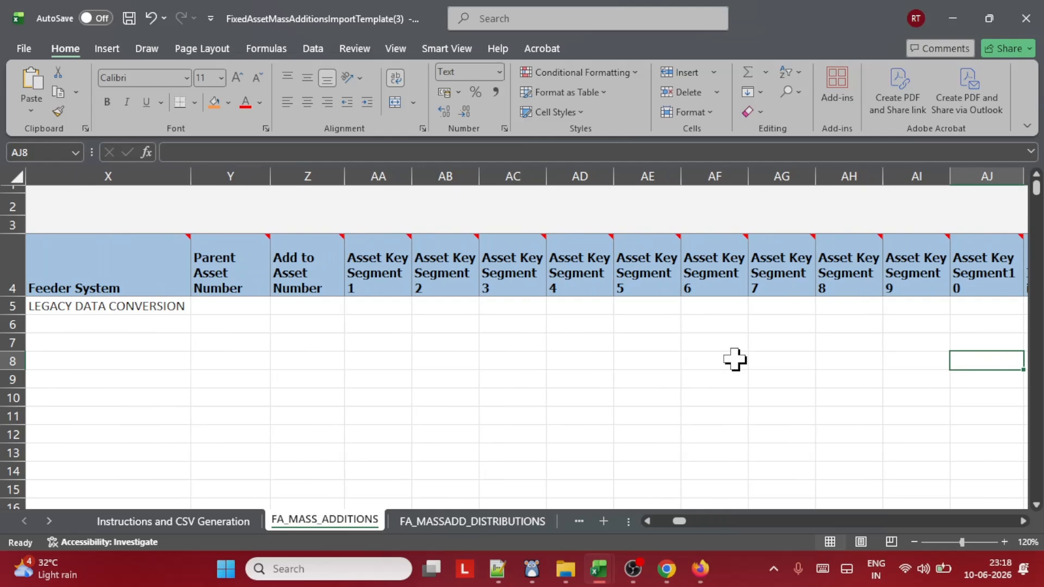
{"action": "left_click", "coordinate": [361, 275]}
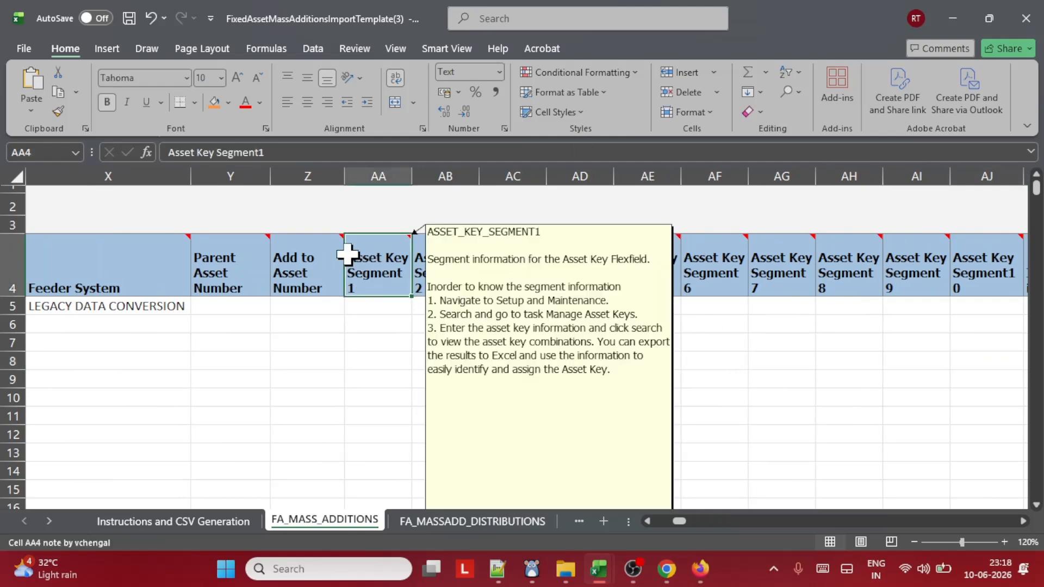
{"action": "left_click", "coordinate": [214, 103]}
{"action": "left_click", "coordinate": [510, 364]}
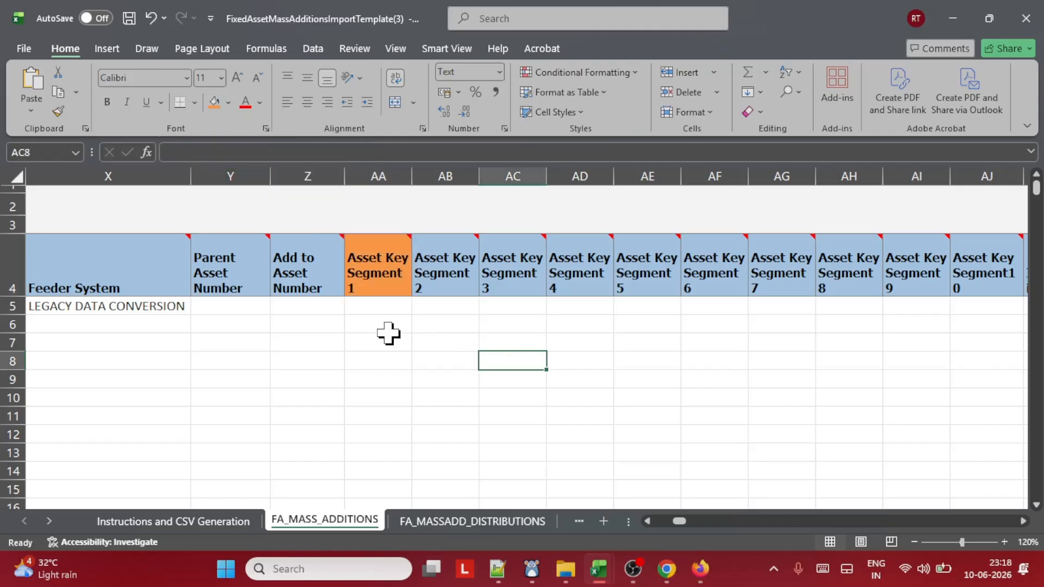
Restore the Asset Key Segment1 header's blue fill by copying the formatting from the Asset Key Segment2 header
{"action": "left_click", "coordinate": [369, 274]}
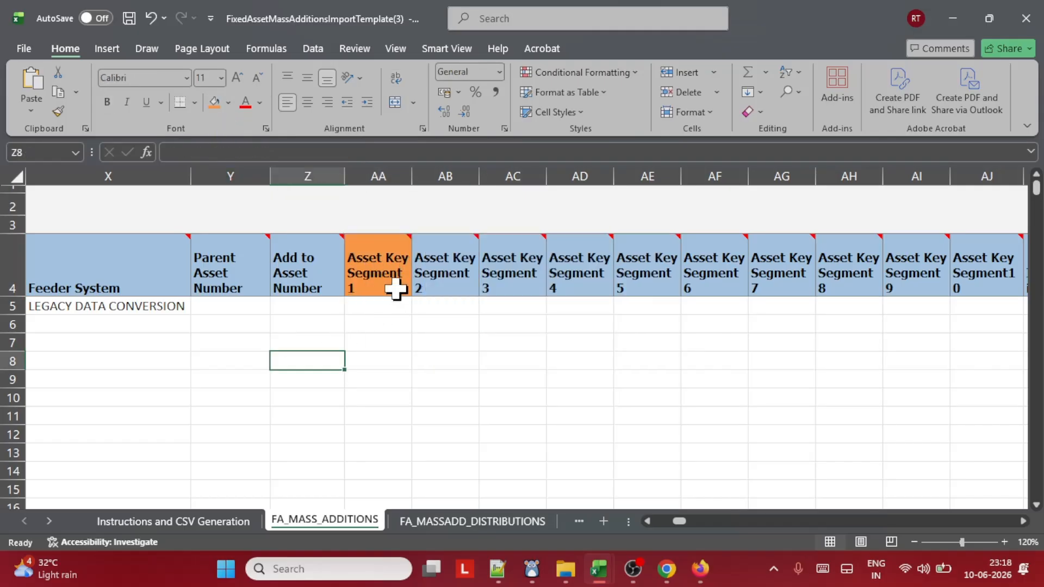
{"action": "left_click", "coordinate": [431, 265]}
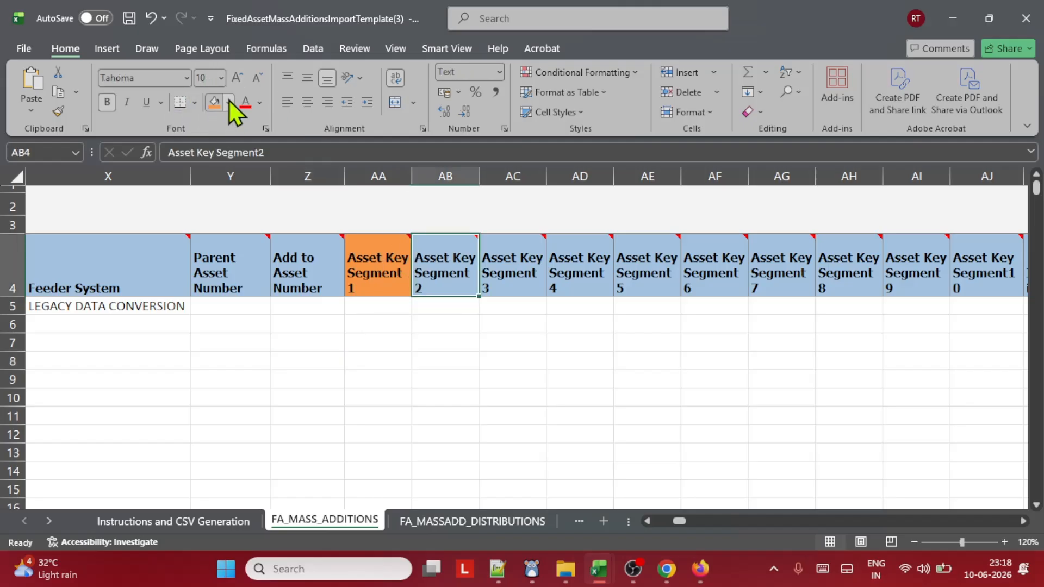
{"action": "left_click", "coordinate": [63, 114]}
{"action": "left_click", "coordinate": [375, 267]}
{"action": "left_click", "coordinate": [446, 379]}
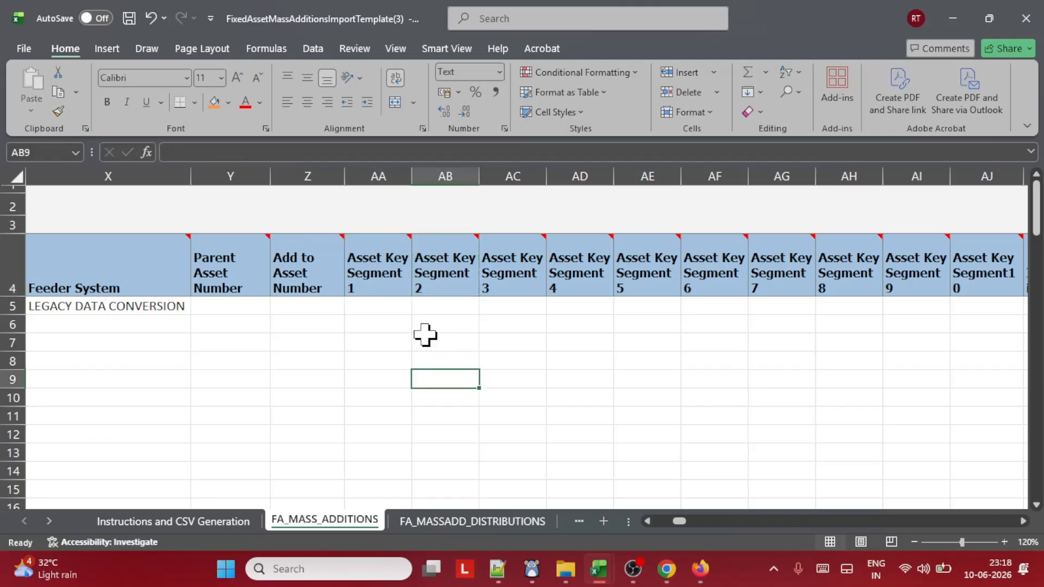
Clear the Amortize sample value in row 5 of the FA_MASS_ADDITIONS sheet
{"action": "left_click", "coordinate": [364, 303]}
{"action": "key", "text": "Right"}
{"action": "key", "text": "Right"}
{"action": "key", "text": "Right"}
{"action": "key", "text": "Right"}
{"action": "key", "text": "Right"}
{"action": "key", "text": "Right"}
{"action": "key", "text": "Right"}
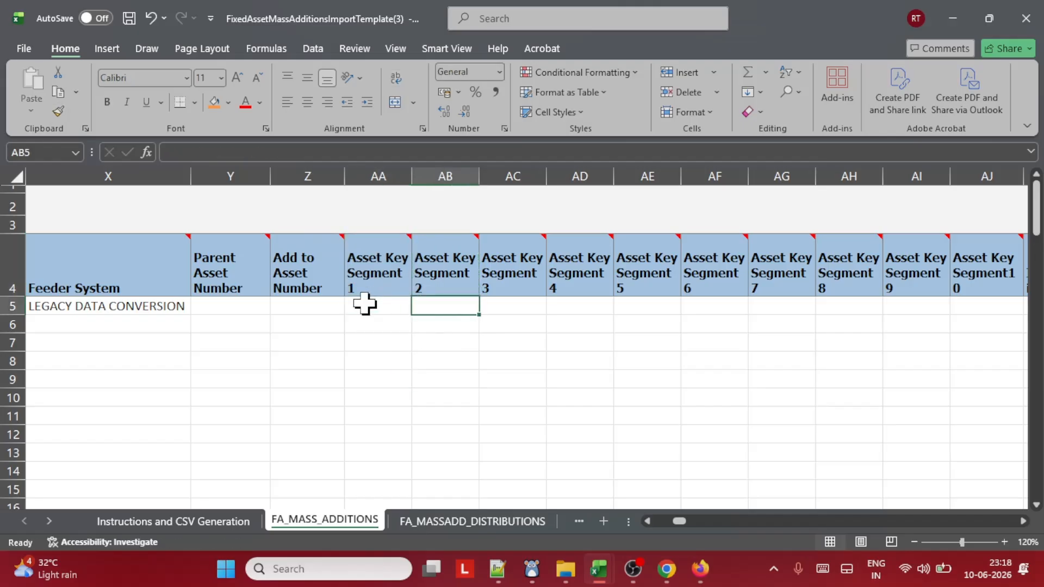
{"action": "key", "text": "Right"}
{"action": "key", "text": "Right"}
{"action": "key", "text": "Right"}
{"action": "key", "text": "Right"}
{"action": "key", "text": "Right"}
{"action": "key", "text": "Right"}
{"action": "key", "text": "Right"}
{"action": "key", "text": "Right"}
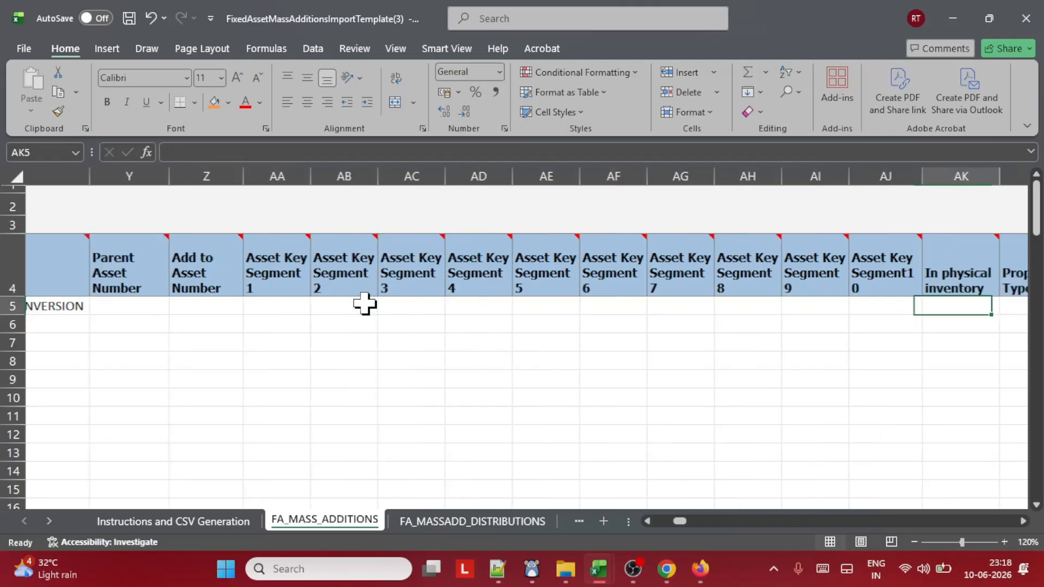
{"action": "key", "text": "Right"}
{"action": "key", "text": "Right"}
{"action": "key", "text": "Right"}
{"action": "key", "text": "Right"}
{"action": "key", "text": "Right"}
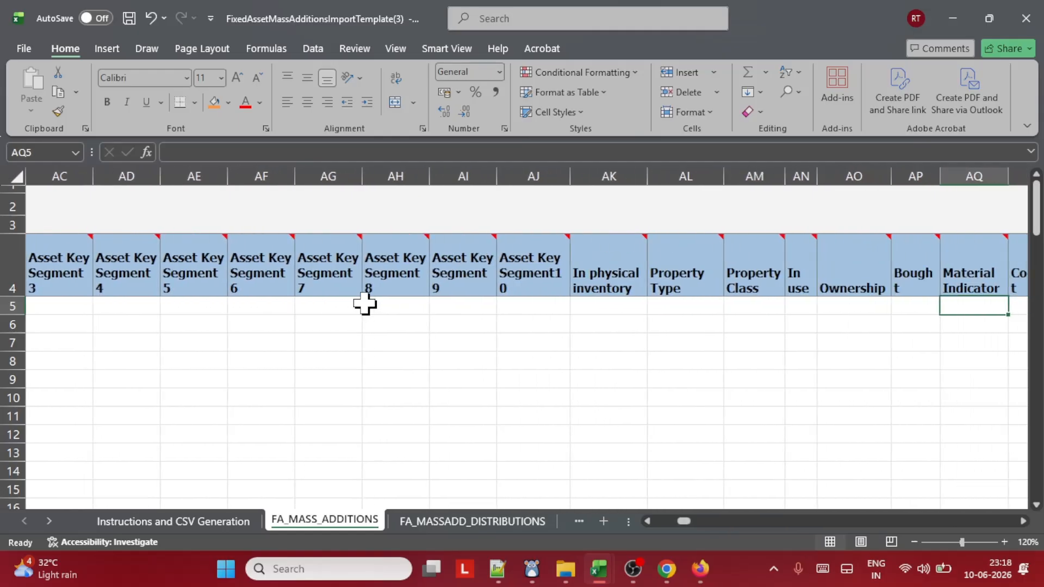
{"action": "key", "text": "Right"}
{"action": "key", "text": "Right"}
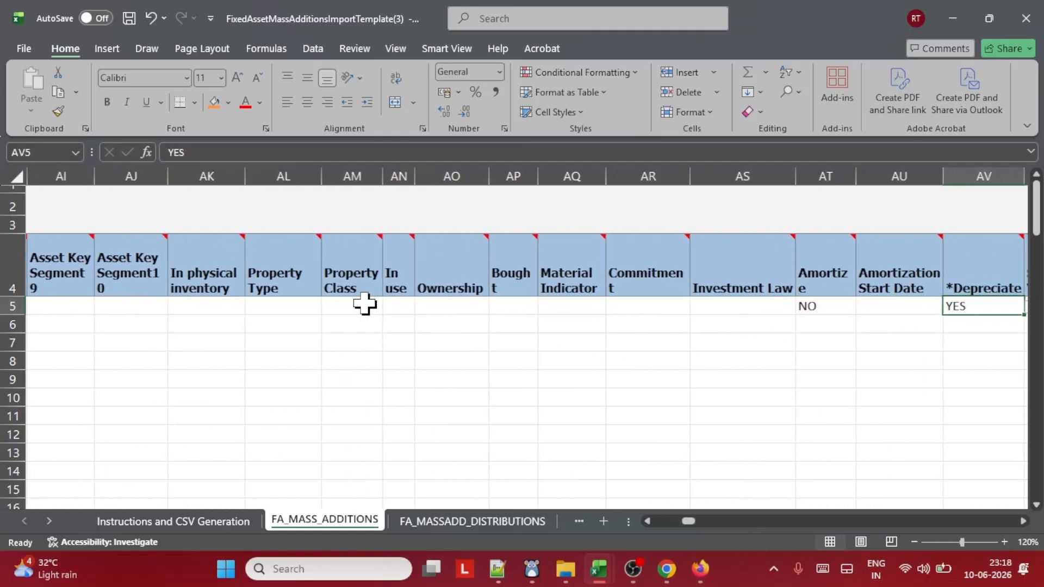
{"action": "key", "text": "Left"}
{"action": "key", "text": "Left"}
{"action": "key", "text": "Left"}
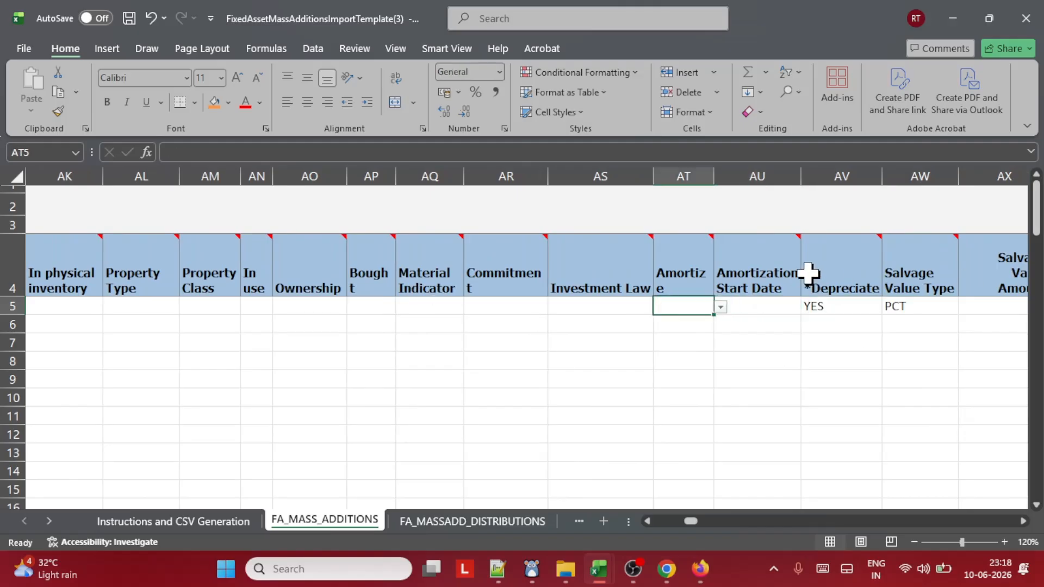
Fill the *Depreciate header cell with orange and clear the Salvage Value Type sample value in row 5
{"action": "left_click", "coordinate": [839, 273]}
{"action": "left_click", "coordinate": [214, 102]}
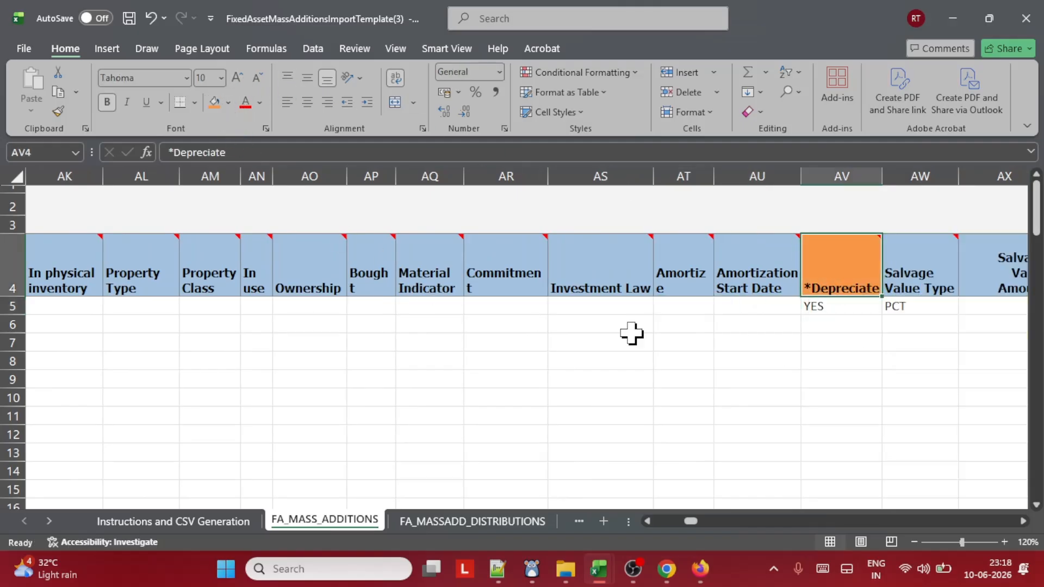
{"action": "left_click", "coordinate": [862, 360]}
{"action": "left_click", "coordinate": [902, 306]}
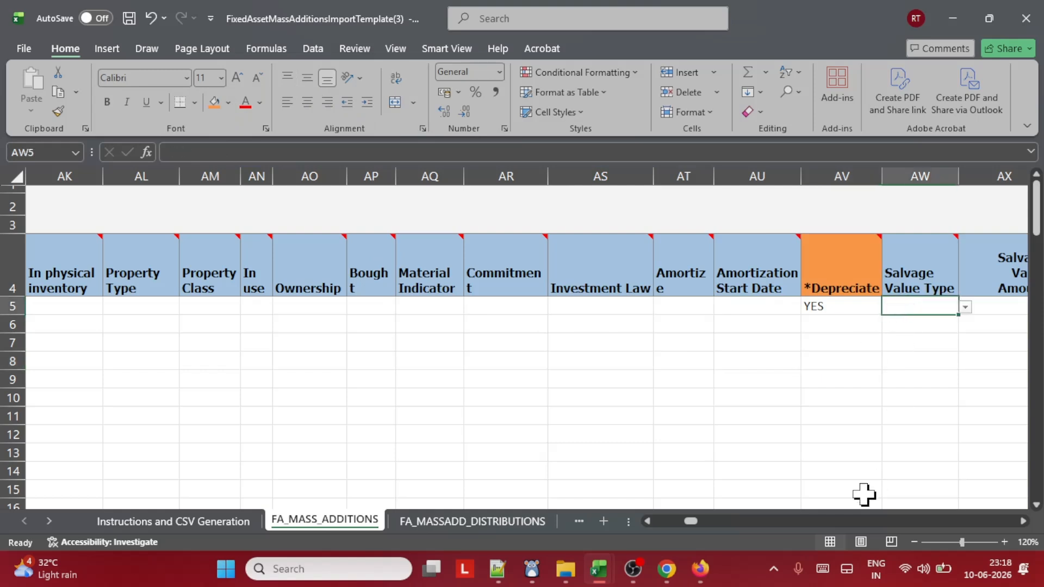
{"action": "left_click", "coordinate": [679, 361]}
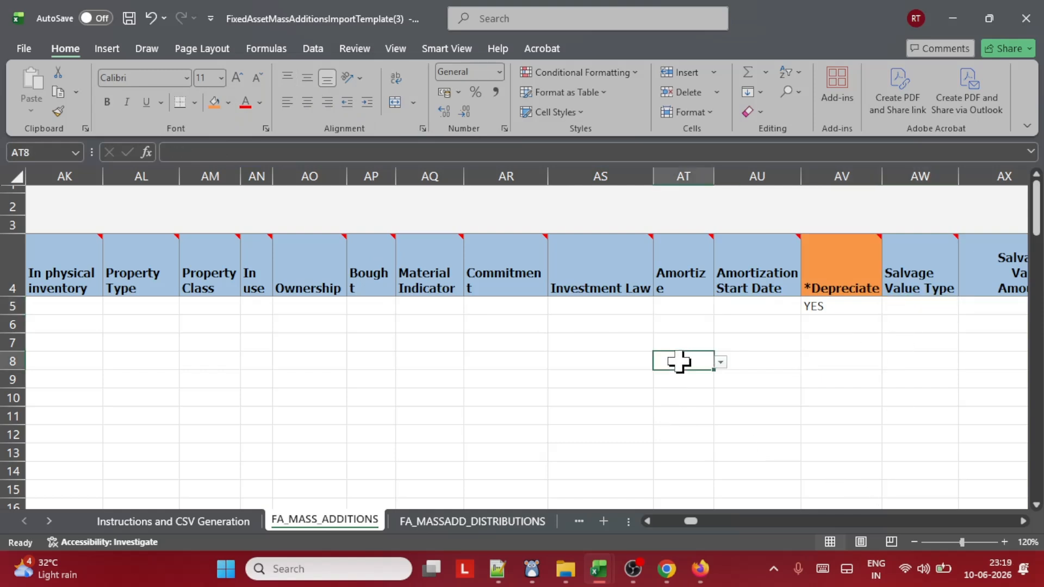
Clear the Depreciation Method sample value in row 5 and read the note on its header
{"action": "key", "text": "Right"}
{"action": "key", "text": "Right"}
{"action": "key", "text": "Right"}
{"action": "key", "text": "Right"}
{"action": "key", "text": "Right"}
{"action": "key", "text": "Right"}
{"action": "key", "text": "Right"}
{"action": "key", "text": "Right"}
{"action": "key", "text": "Right"}
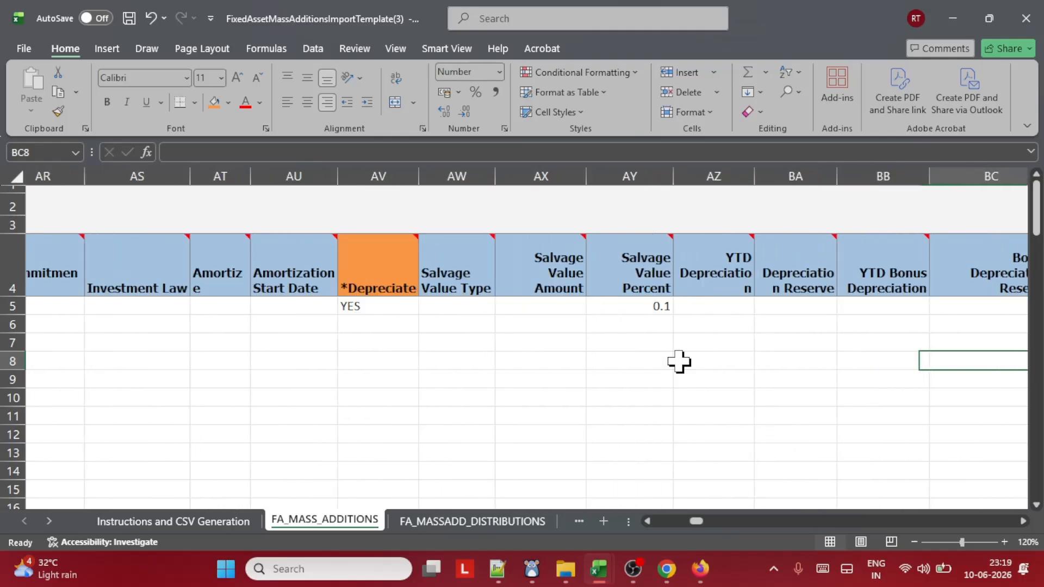
{"action": "key", "text": "Right"}
{"action": "key", "text": "Right"}
{"action": "key", "text": "Right"}
{"action": "key", "text": "Right"}
{"action": "key", "text": "Right"}
{"action": "key", "text": "Right"}
{"action": "key", "text": "Right"}
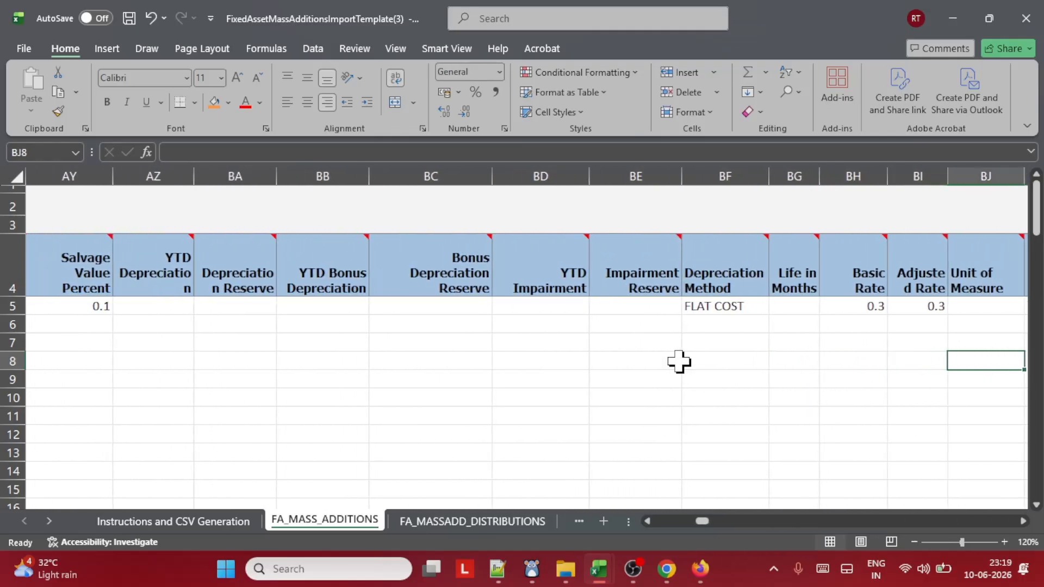
{"action": "left_click", "coordinate": [714, 306]}
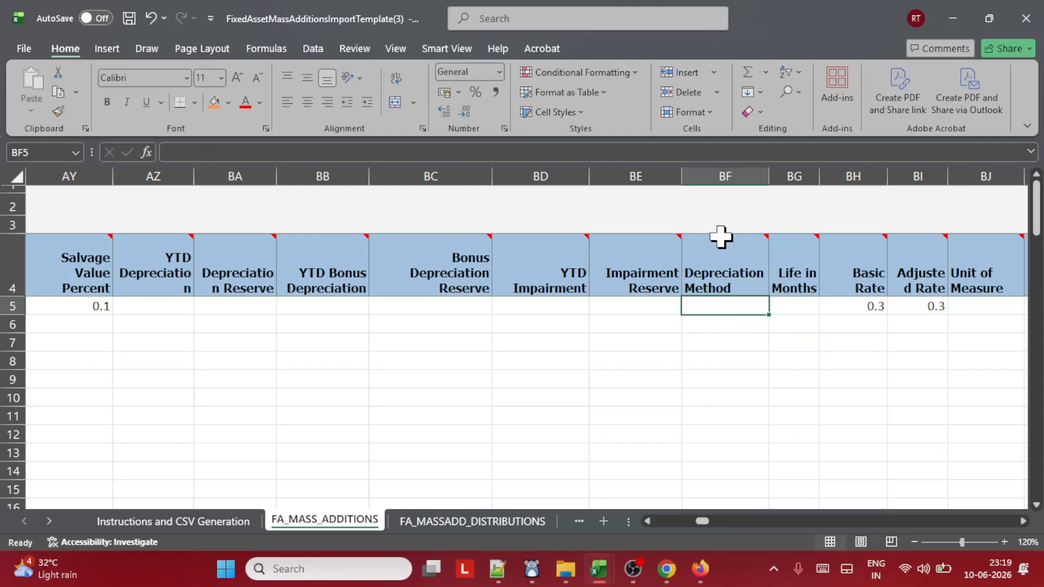
{"action": "mouse_move", "coordinate": [729, 239]}
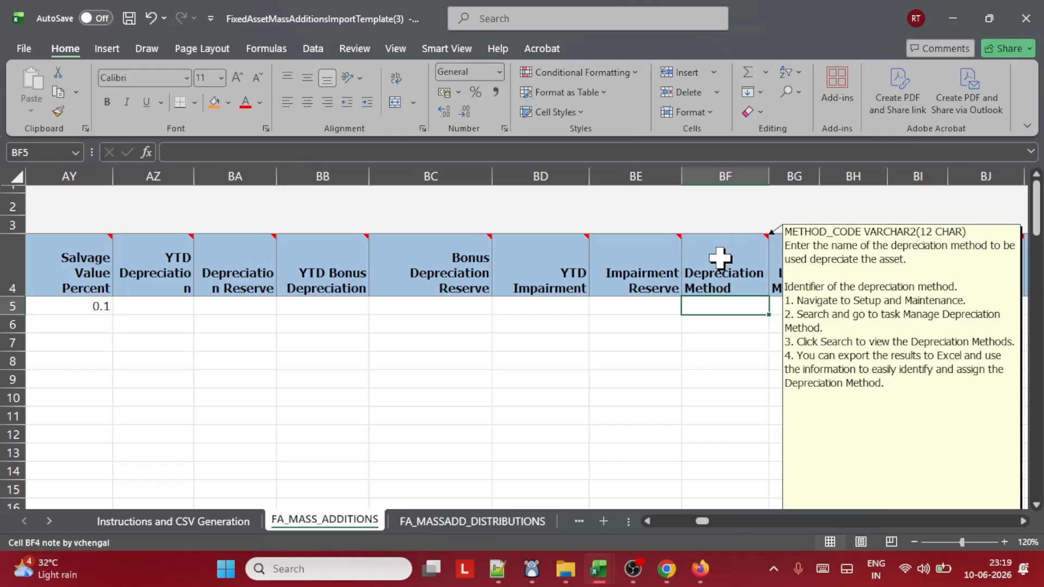
{"action": "left_click", "coordinate": [667, 377]}
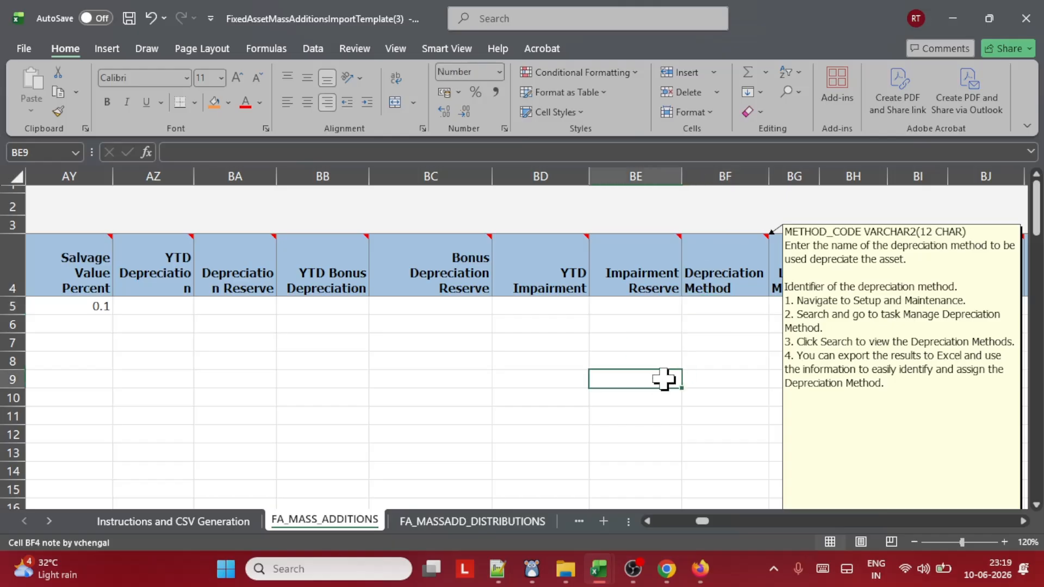
Clear the Basic Rate and Adjusted Rate sample values in row 5
{"action": "left_click", "coordinate": [793, 309]}
{"action": "left_click", "coordinate": [865, 310]}
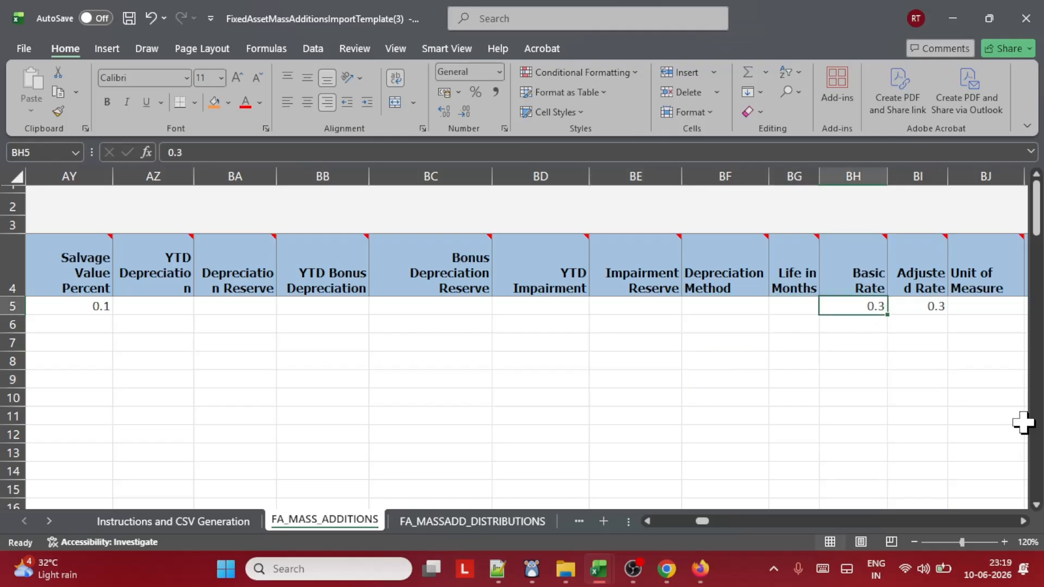
{"action": "key", "text": "Right"}
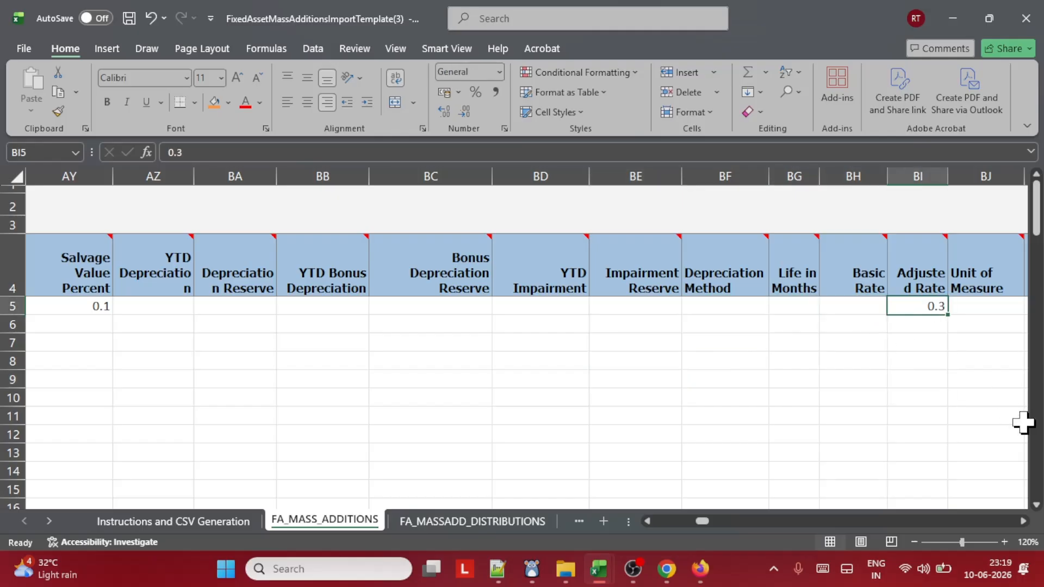
{"action": "left_click", "coordinate": [872, 347]}
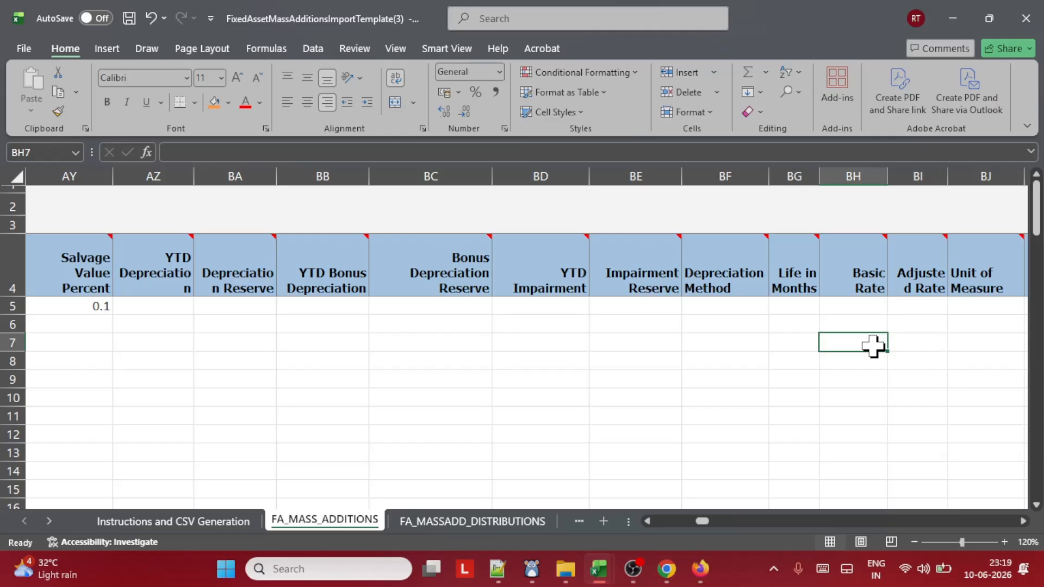
Fill the header cells from Cost Clearing Account Segment1 through Segment6 with orange
{"action": "key", "text": "Right"}
{"action": "key", "text": "Right"}
{"action": "key", "text": "Right"}
{"action": "key", "text": "Right"}
{"action": "key", "text": "Right"}
{"action": "key", "text": "Right"}
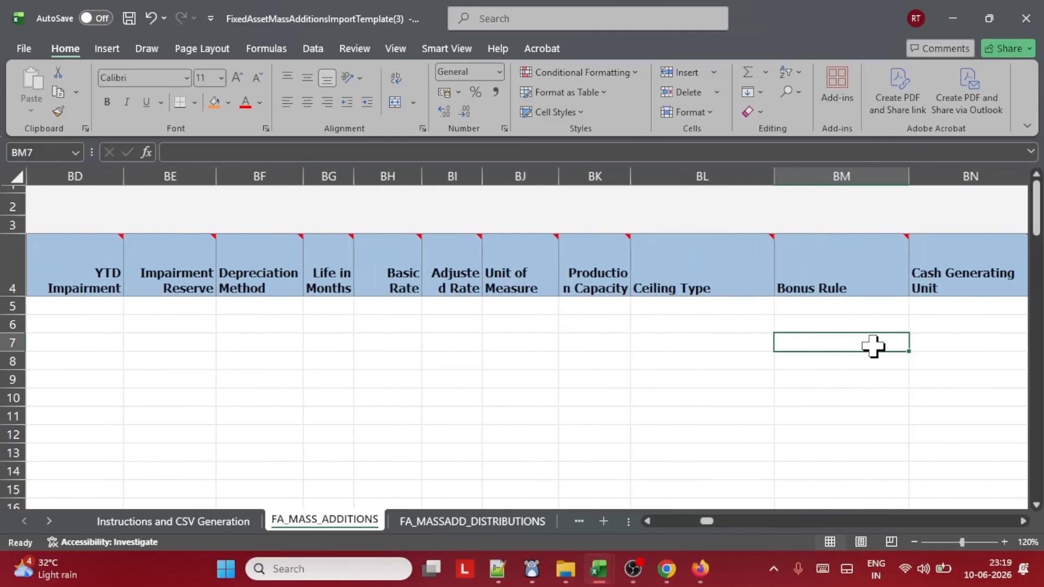
{"action": "key", "text": "Right"}
{"action": "key", "text": "Right"}
{"action": "key", "text": "Right"}
{"action": "key", "text": "Right"}
{"action": "key", "text": "Right"}
{"action": "key", "text": "Right"}
{"action": "key", "text": "Right"}
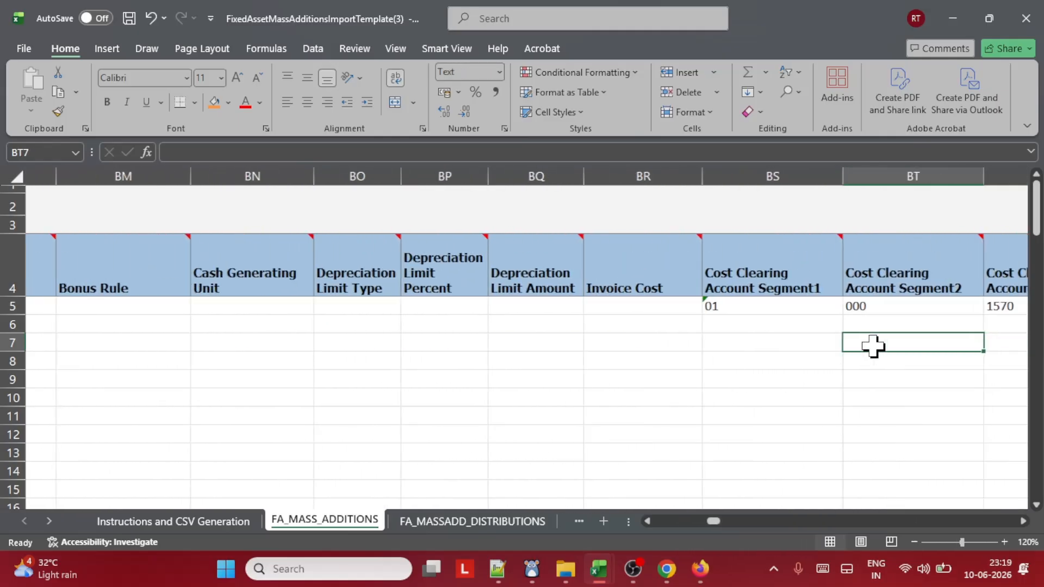
{"action": "key", "text": "Up"}
{"action": "key", "text": "Up"}
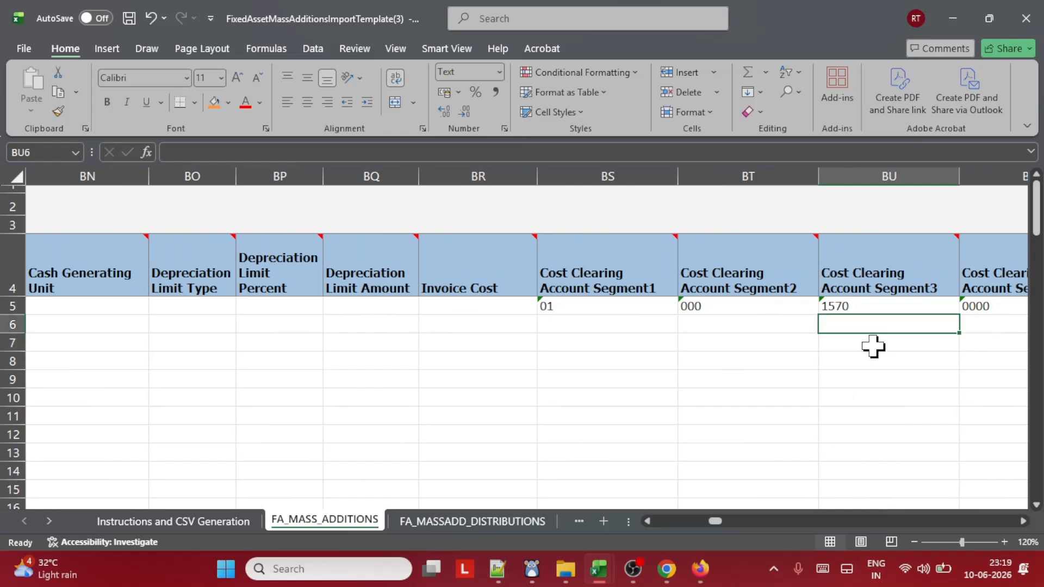
{"action": "key", "text": "Left"}
{"action": "key", "text": "Left"}
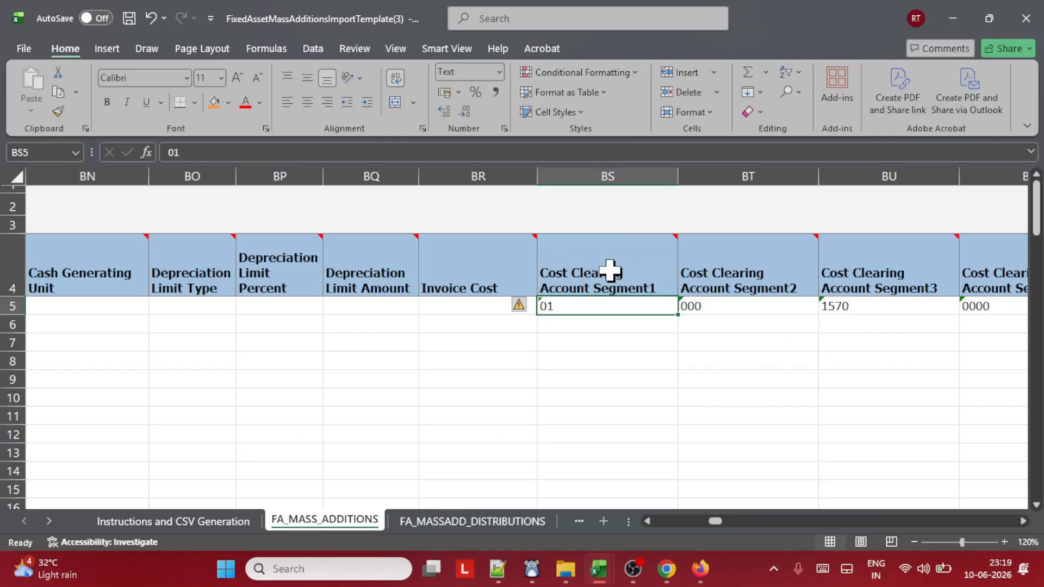
{"action": "left_click_drag", "start_coordinate": [609, 272], "coordinate": [904, 279]}
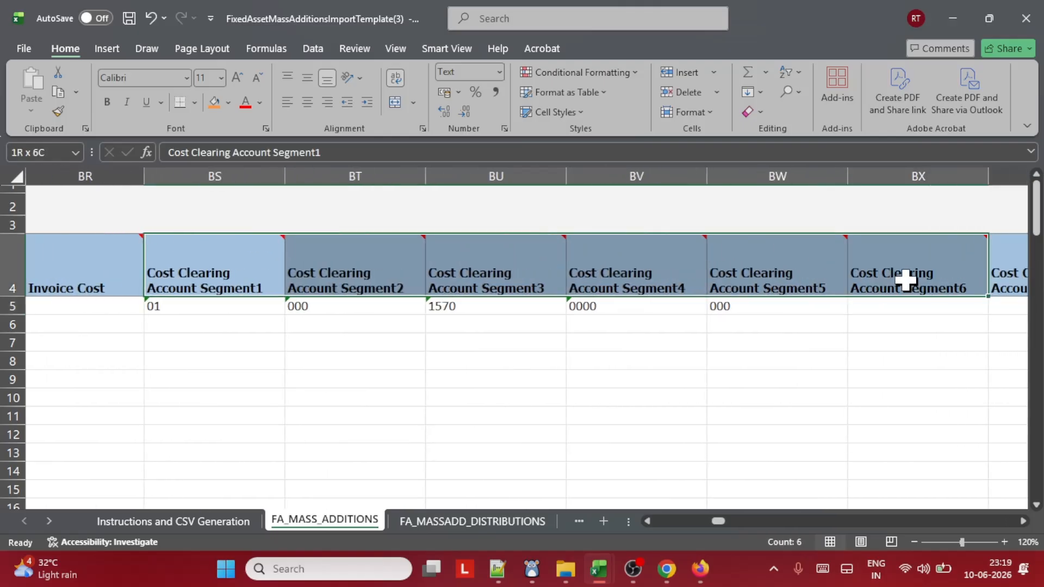
{"action": "left_click", "coordinate": [214, 102]}
{"action": "left_click", "coordinate": [517, 378]}
Review the row 4 headers from Cost Clearing Account Segment1 through Segment30 for columns the asset conversion needs
{"action": "left_click", "coordinate": [276, 279]}
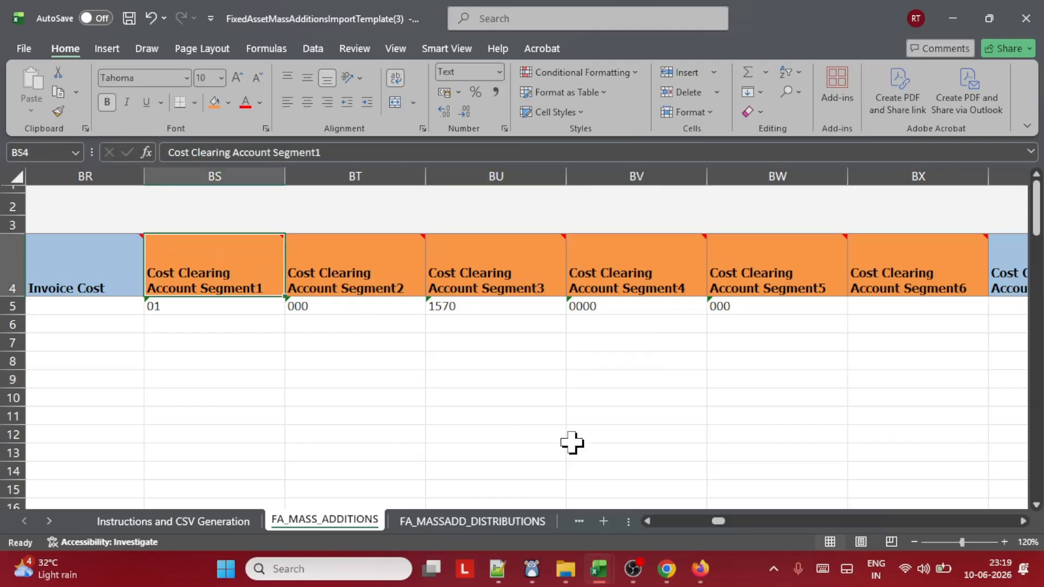
{"action": "key", "text": "Right"}
{"action": "key", "text": "Right"}
{"action": "key", "text": "Right"}
{"action": "key", "text": "Right"}
{"action": "key", "text": "Right"}
{"action": "key", "text": "Right"}
{"action": "key", "text": "Right"}
{"action": "key", "text": "Right"}
{"action": "key", "text": "Right"}
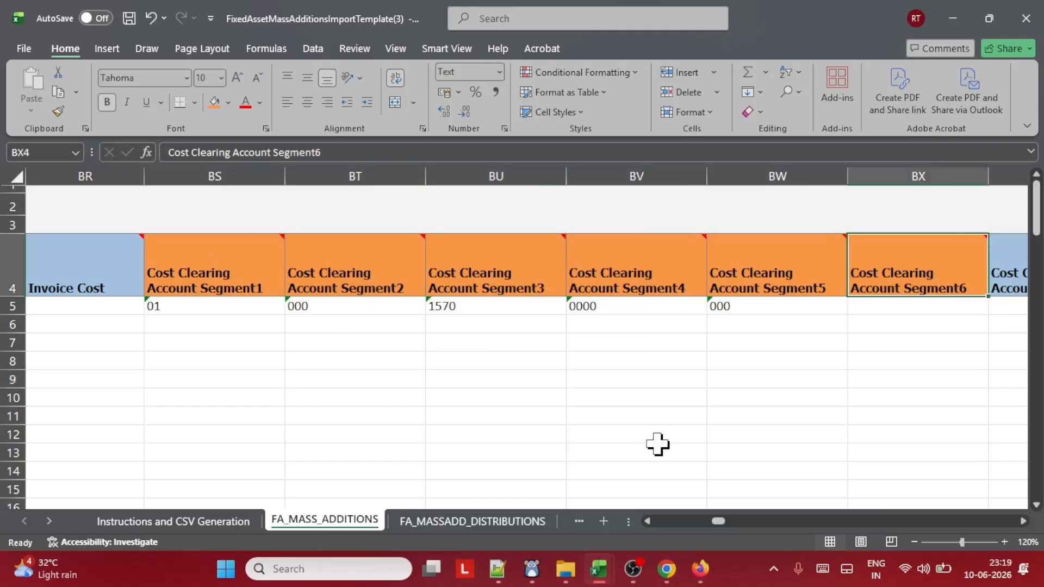
{"action": "key", "text": "Right"}
{"action": "key", "text": "Right"}
{"action": "key", "text": "Right"}
{"action": "key", "text": "Right"}
{"action": "key", "text": "Right"}
{"action": "key", "text": "Right"}
{"action": "key", "text": "Right"}
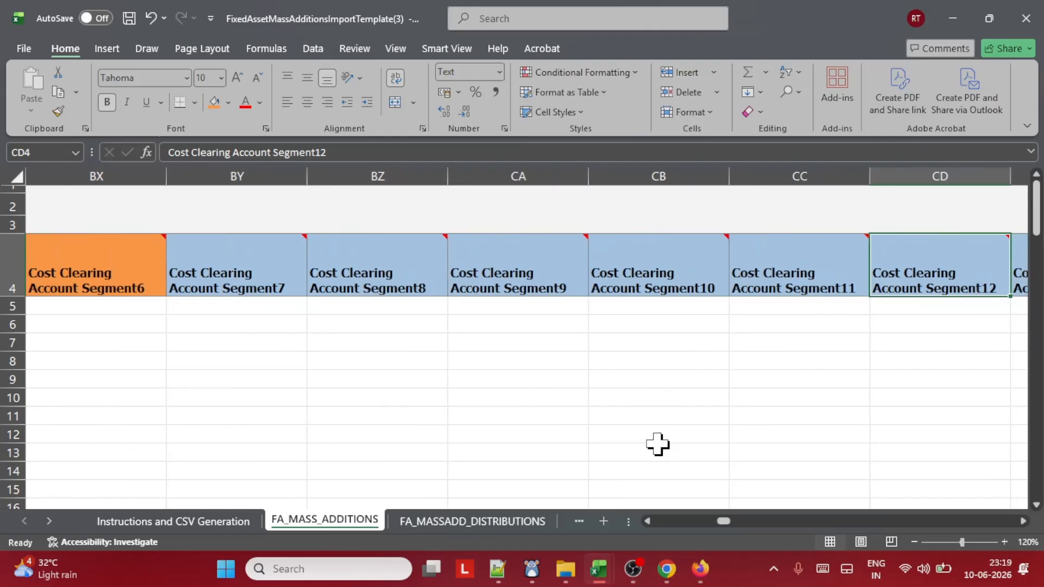
{"action": "key", "text": "Right"}
{"action": "key", "text": "Right"}
{"action": "key", "text": "Right"}
{"action": "key", "text": "Right"}
{"action": "key", "text": "Right"}
{"action": "key", "text": "Right"}
{"action": "key", "text": "Right"}
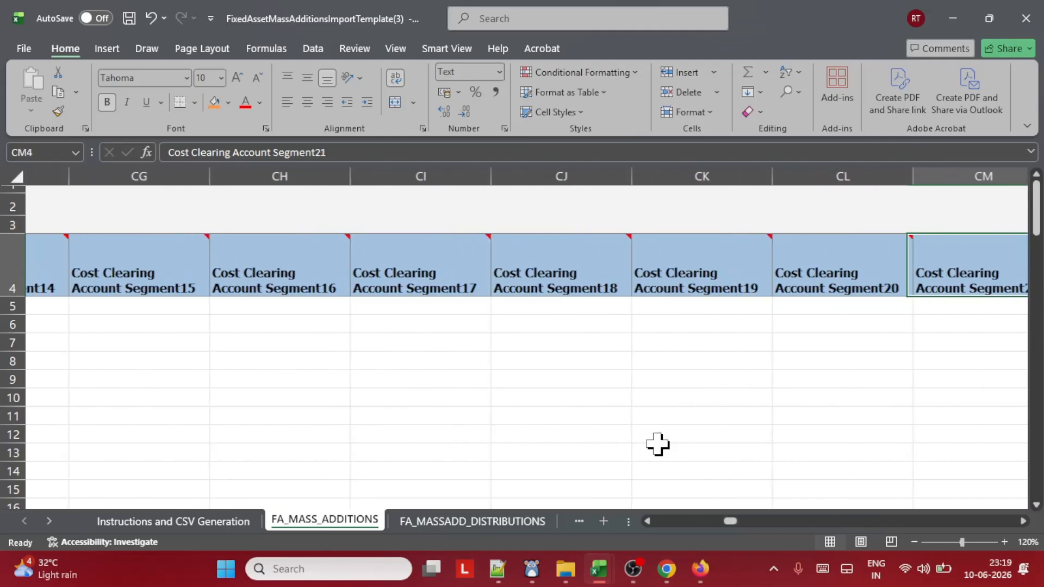
{"action": "key", "text": "Right"}
{"action": "key", "text": "Right"}
{"action": "key", "text": "Right"}
{"action": "key", "text": "Right"}
{"action": "key", "text": "Right"}
{"action": "key", "text": "Right"}
{"action": "key", "text": "Right"}
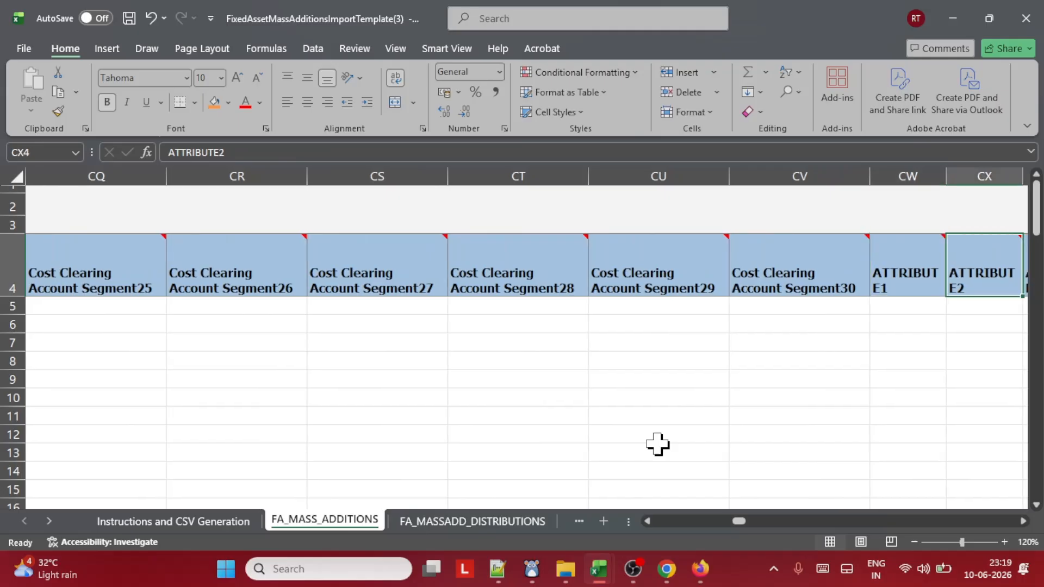
Check the descriptive attribute headers in row 4, from ATTRIBUTE3 through ATTRIBUTE_DATE5, for required columns
{"action": "key", "text": "Right"}
{"action": "key", "text": "Right"}
{"action": "key", "text": "Right"}
{"action": "key", "text": "Right"}
{"action": "key", "text": "Right"}
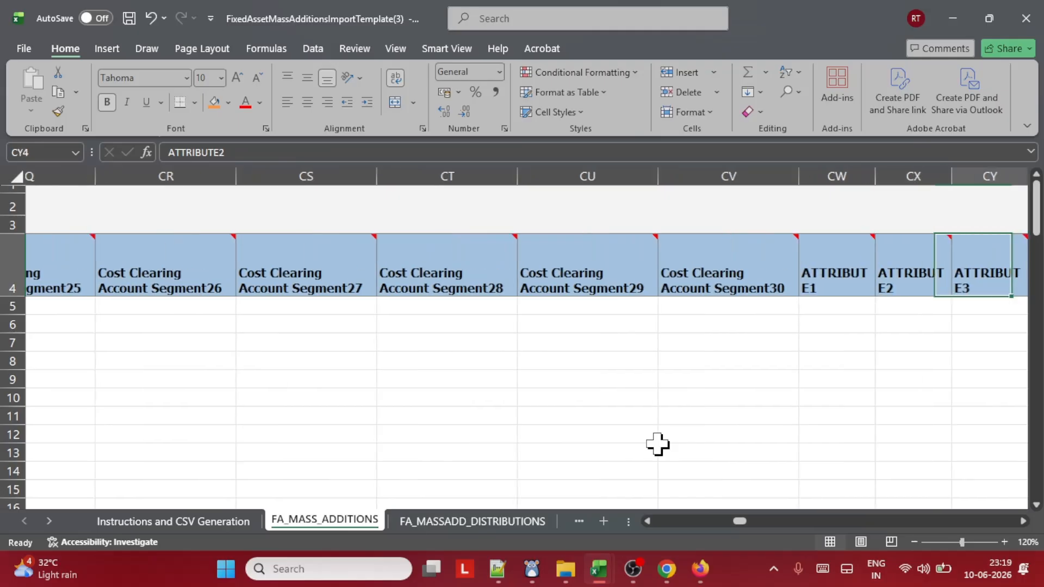
{"action": "key", "text": "Right"}
{"action": "key", "text": "Right"}
{"action": "key", "text": "Right"}
{"action": "key", "text": "Right"}
{"action": "key", "text": "Right"}
{"action": "key", "text": "Right"}
{"action": "key", "text": "Right"}
{"action": "key", "text": "Right"}
{"action": "key", "text": "Right"}
{"action": "key", "text": "Right"}
{"action": "key", "text": "Right"}
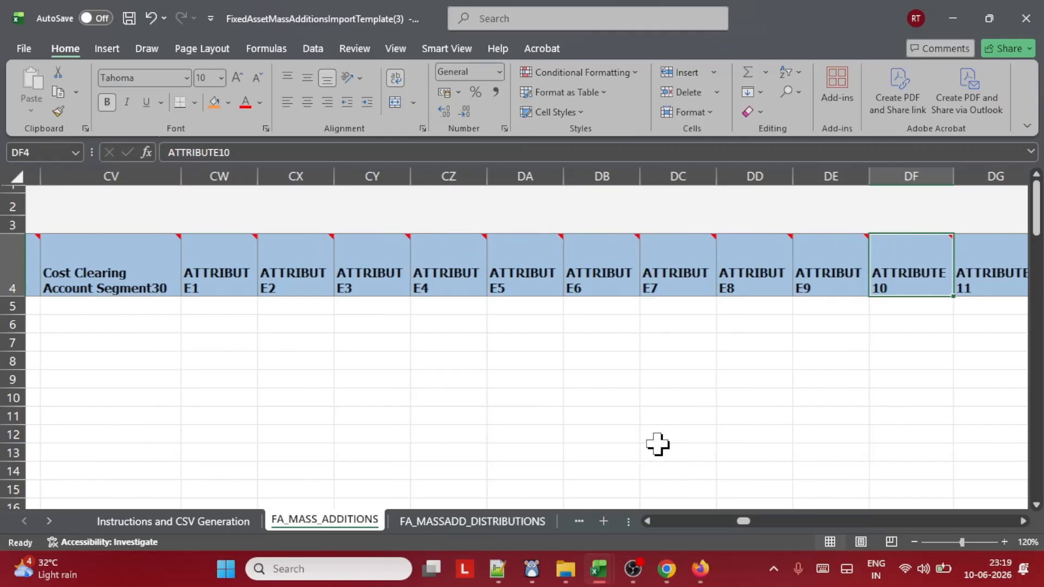
{"action": "key", "text": "Right"}
{"action": "key", "text": "Right"}
{"action": "key", "text": "Right"}
{"action": "key", "text": "Right"}
{"action": "key", "text": "Right"}
{"action": "key", "text": "Right"}
{"action": "key", "text": "Right"}
{"action": "key", "text": "Right"}
{"action": "key", "text": "Right"}
{"action": "key", "text": "Right"}
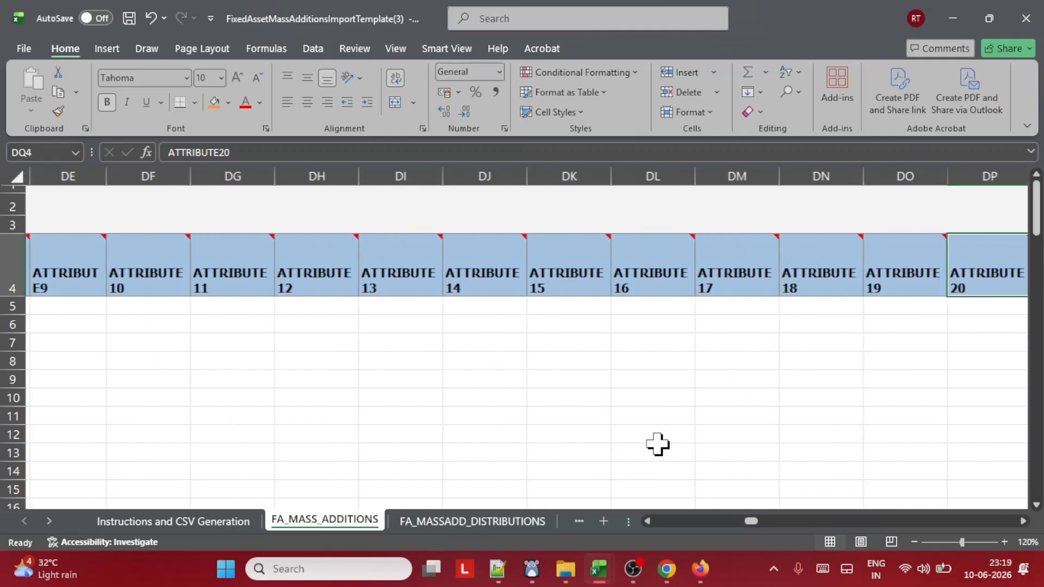
{"action": "key", "text": "Right"}
{"action": "key", "text": "Right"}
{"action": "key", "text": "Right"}
{"action": "key", "text": "Right"}
{"action": "key", "text": "Right"}
{"action": "key", "text": "Right"}
{"action": "key", "text": "Right"}
{"action": "key", "text": "Right"}
{"action": "key", "text": "Right"}
{"action": "key", "text": "Right"}
{"action": "key", "text": "Right"}
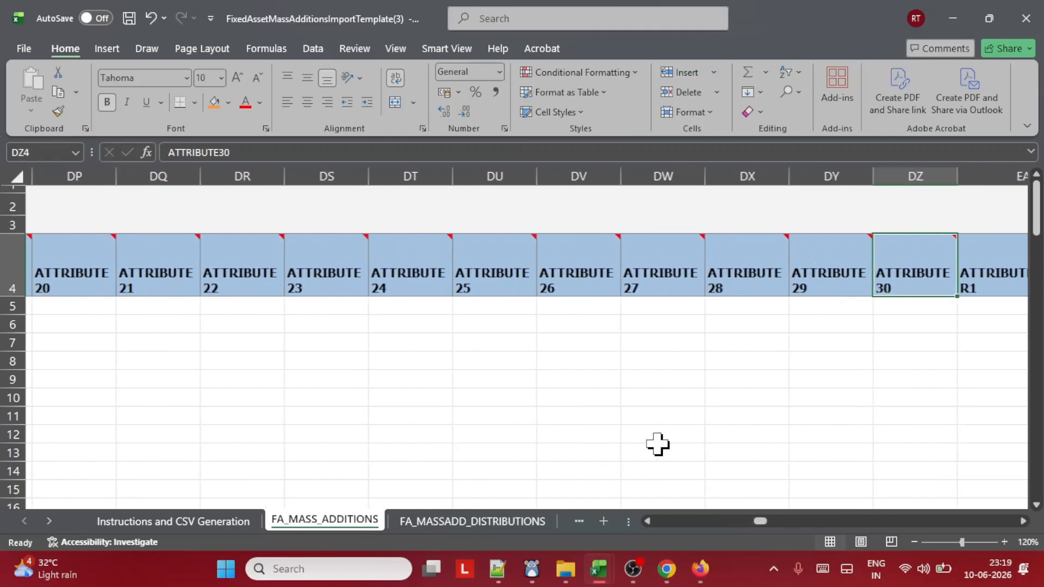
{"action": "key", "text": "Right"}
{"action": "key", "text": "Right"}
{"action": "key", "text": "Right"}
{"action": "key", "text": "Right"}
{"action": "key", "text": "Right"}
{"action": "key", "text": "Right"}
{"action": "key", "text": "Right"}
{"action": "key", "text": "Right"}
{"action": "key", "text": "Right"}
{"action": "key", "text": "Right"}
{"action": "key", "text": "Right"}
{"action": "key", "text": "Right"}
{"action": "key", "text": "Right"}
{"action": "key", "text": "Right"}
{"action": "key", "text": "Right"}
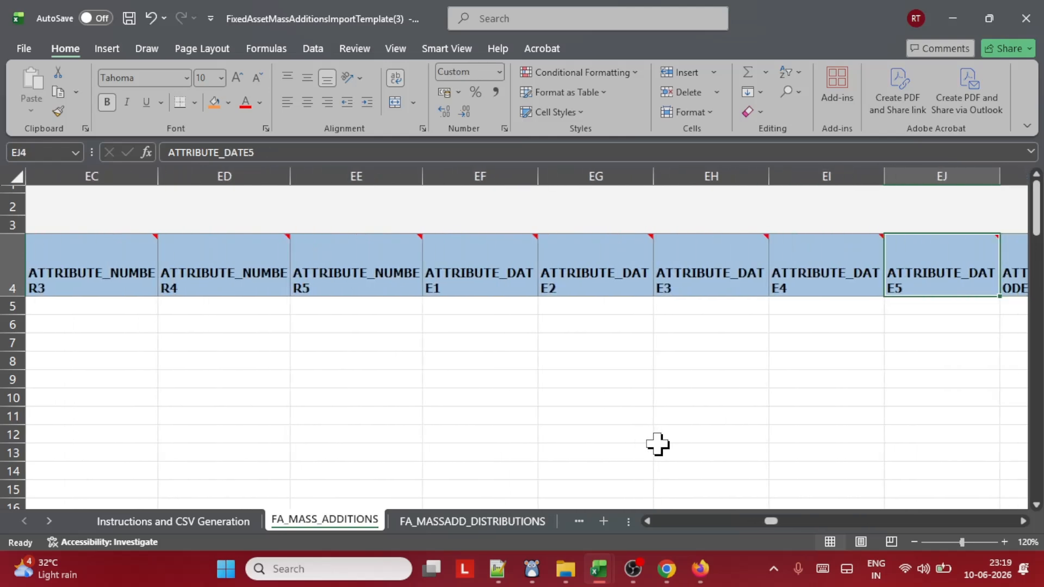
Look through the TH_ATTRIBUTE and AI_ATTRIBUTE headers and the group asset columns up to Over Depreciate
{"action": "key", "text": "Right"}
{"action": "key", "text": "Right"}
{"action": "key", "text": "Right"}
{"action": "key", "text": "Right"}
{"action": "key", "text": "Right"}
{"action": "key", "text": "Right"}
{"action": "key", "text": "Right"}
{"action": "key", "text": "Right"}
{"action": "key", "text": "Right"}
{"action": "key", "text": "Right"}
{"action": "key", "text": "Right"}
{"action": "key", "text": "Right"}
{"action": "key", "text": "Right"}
{"action": "key", "text": "Right"}
{"action": "key", "text": "Right"}
{"action": "key", "text": "Right"}
{"action": "key", "text": "Right"}
{"action": "key", "text": "Right"}
{"action": "key", "text": "Right"}
{"action": "key", "text": "Right"}
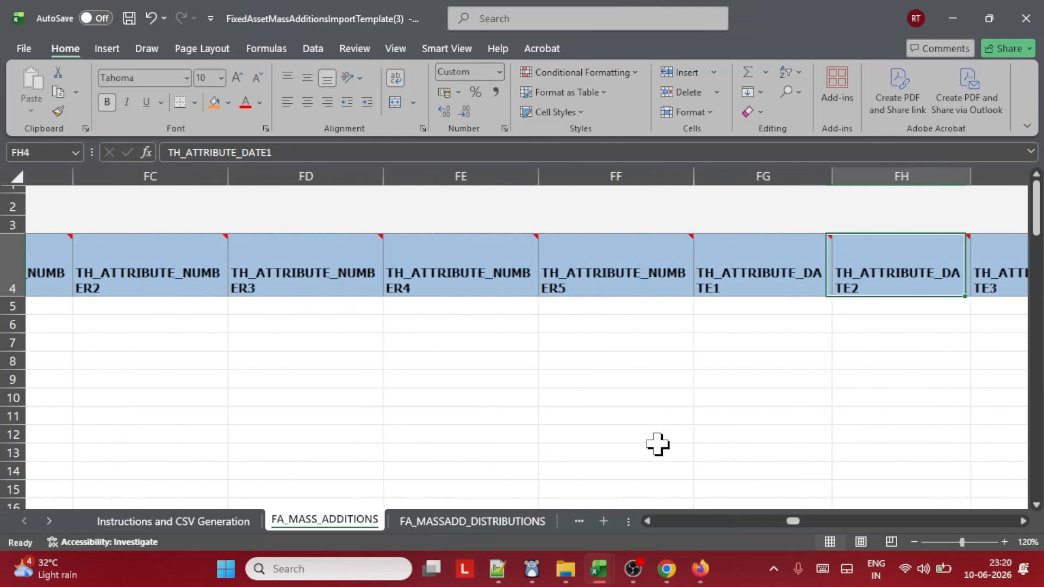
{"action": "key", "text": "Right"}
{"action": "key", "text": "Right"}
{"action": "key", "text": "Right"}
{"action": "key", "text": "Right"}
{"action": "key", "text": "Right"}
{"action": "key", "text": "Right"}
{"action": "key", "text": "Right"}
{"action": "key", "text": "Right"}
{"action": "key", "text": "Right"}
{"action": "key", "text": "Right"}
{"action": "key", "text": "Right"}
{"action": "key", "text": "Right"}
{"action": "key", "text": "Right"}
{"action": "key", "text": "Right"}
{"action": "key", "text": "Right"}
{"action": "key", "text": "Right"}
{"action": "key", "text": "Right"}
{"action": "key", "text": "Right"}
{"action": "key", "text": "Right"}
{"action": "key", "text": "Right"}
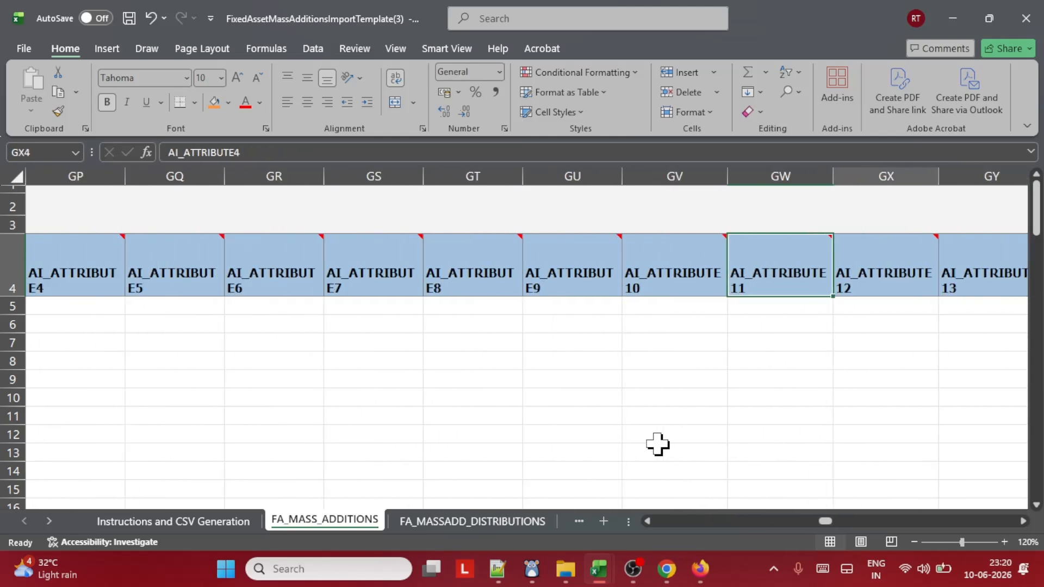
{"action": "key", "text": "Right"}
{"action": "key", "text": "Right"}
{"action": "key", "text": "Right"}
{"action": "key", "text": "Right"}
{"action": "key", "text": "Right"}
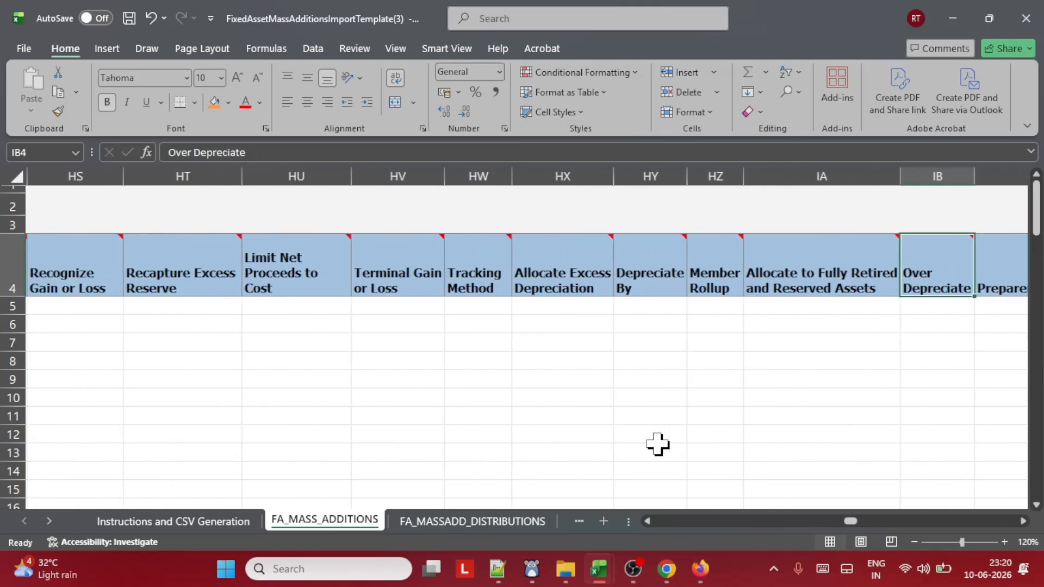
Recheck the row 4 headers between Over Depreciate and AI_ATTRIBUTE_DATE3, including the group asset and reduction rate columns
{"action": "key", "text": "Left"}
{"action": "key", "text": "Left"}
{"action": "key", "text": "Left"}
{"action": "key", "text": "Left"}
{"action": "key", "text": "Left"}
{"action": "key", "text": "Left"}
{"action": "key", "text": "Left"}
{"action": "key", "text": "Left"}
{"action": "key", "text": "Left"}
{"action": "key", "text": "Left"}
{"action": "key", "text": "Left"}
{"action": "key", "text": "Left"}
{"action": "key", "text": "Left"}
{"action": "key", "text": "Left"}
{"action": "key", "text": "Left"}
{"action": "key", "text": "Left"}
{"action": "key", "text": "Left"}
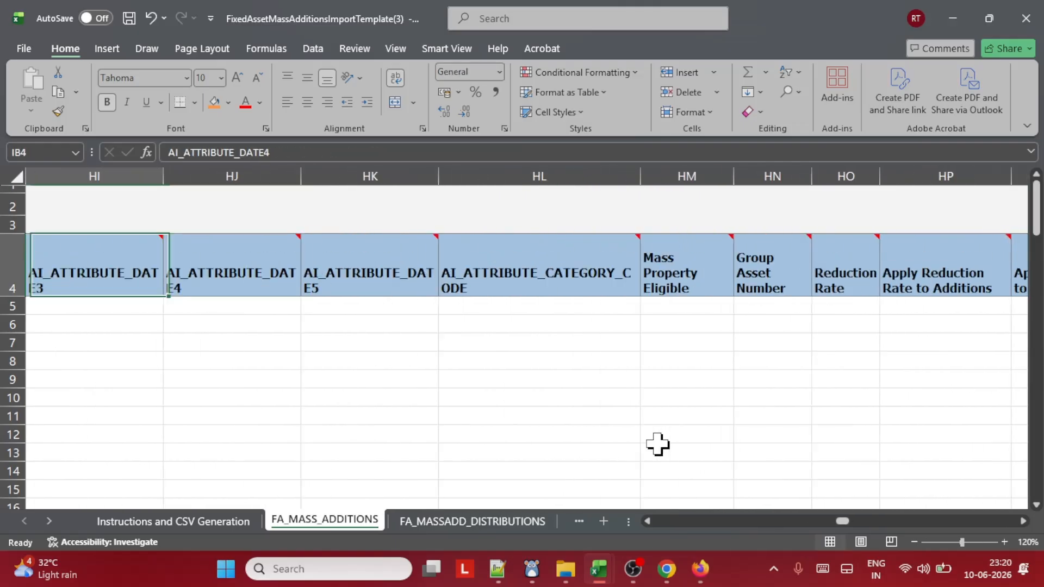
{"action": "key", "text": "Right"}
{"action": "key", "text": "Right"}
{"action": "key", "text": "Right"}
{"action": "key", "text": "Right"}
{"action": "key", "text": "Right"}
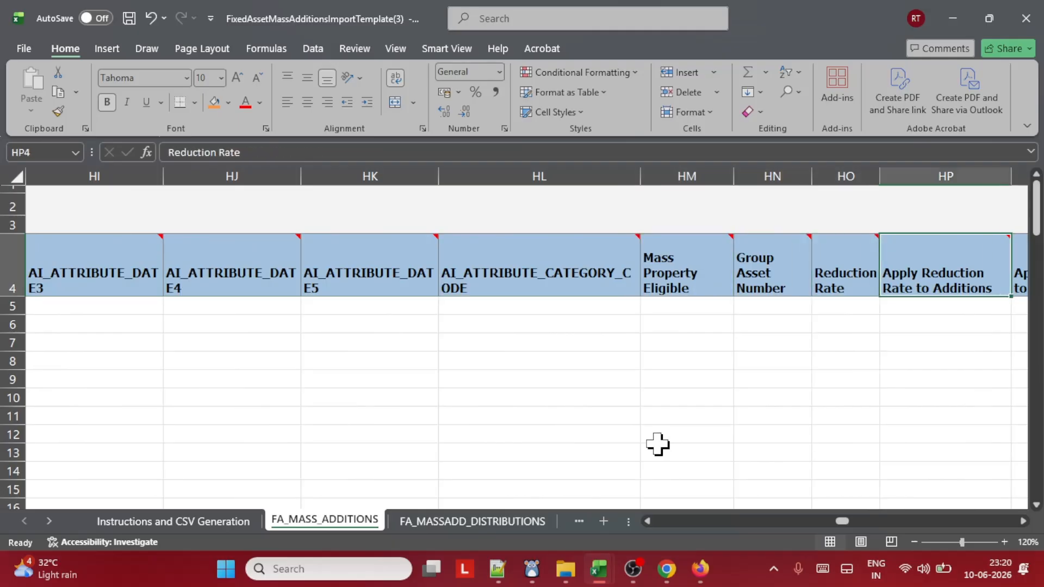
Review the row 4 headers from Apply Reduction Rate to Additions through Parent Interface Line Number for required columns
{"action": "key", "text": "Right"}
{"action": "key", "text": "Right"}
{"action": "key", "text": "Right"}
{"action": "key", "text": "Right"}
{"action": "key", "text": "Right"}
{"action": "key", "text": "Right"}
{"action": "key", "text": "Right"}
{"action": "key", "text": "Right"}
{"action": "key", "text": "Right"}
{"action": "key", "text": "Right"}
{"action": "key", "text": "Right"}
{"action": "key", "text": "Right"}
{"action": "key", "text": "Right"}
{"action": "key", "text": "Right"}
{"action": "key", "text": "Right"}
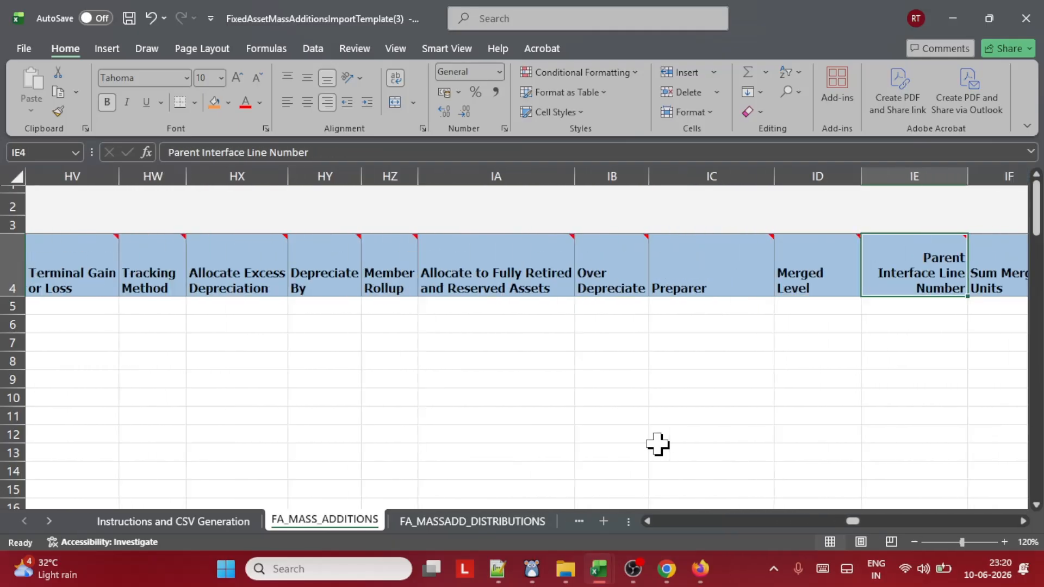
Look through the merge-related headers and the GLOBAL_ATTRIBUTE columns up to BK_GLOBAL_ATTRIBUTE4 for columns the asset conversion needs
{"action": "key", "text": "Right"}
{"action": "key", "text": "Right"}
{"action": "key", "text": "Right"}
{"action": "key", "text": "Right"}
{"action": "key", "text": "Right"}
{"action": "key", "text": "Right"}
{"action": "key", "text": "Right"}
{"action": "key", "text": "Right"}
{"action": "key", "text": "Right"}
{"action": "key", "text": "Right"}
{"action": "key", "text": "Right"}
{"action": "key", "text": "Right"}
{"action": "key", "text": "Right"}
{"action": "key", "text": "Right"}
{"action": "key", "text": "Right"}
{"action": "key", "text": "Right"}
{"action": "key", "text": "Right"}
{"action": "key", "text": "Right"}
{"action": "key", "text": "Right"}
{"action": "key", "text": "Right"}
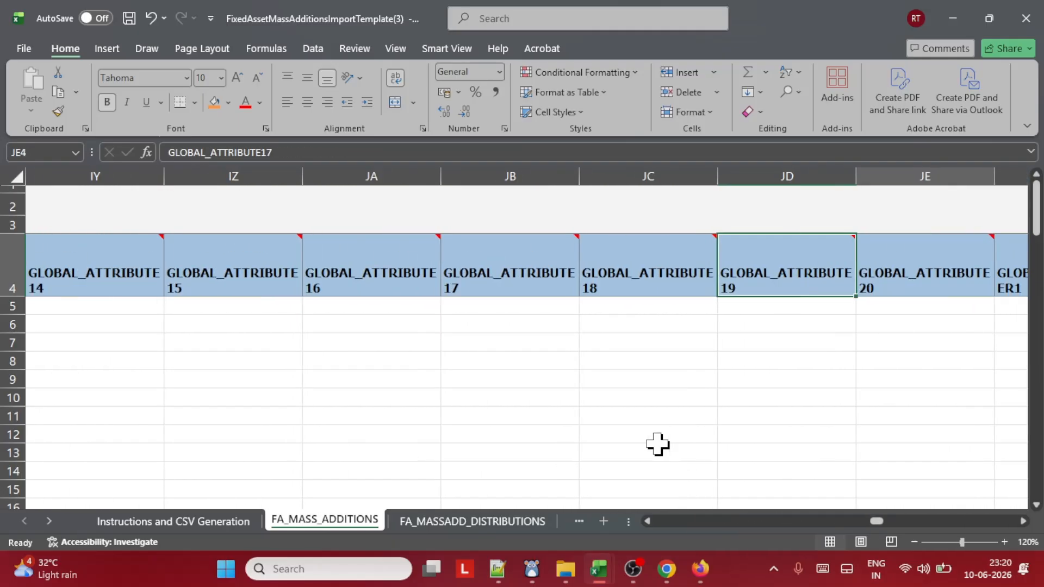
{"action": "key", "text": "Right"}
{"action": "key", "text": "Right"}
{"action": "key", "text": "Right"}
{"action": "key", "text": "Right"}
{"action": "key", "text": "Right"}
{"action": "key", "text": "Right"}
{"action": "key", "text": "Right"}
{"action": "key", "text": "Right"}
{"action": "key", "text": "Right"}
{"action": "key", "text": "Right"}
{"action": "key", "text": "Right"}
{"action": "key", "text": "Right"}
{"action": "key", "text": "Right"}
{"action": "key", "text": "Right"}
{"action": "key", "text": "Right"}
{"action": "key", "text": "Right"}
{"action": "key", "text": "Right"}
{"action": "key", "text": "Right"}
{"action": "key", "text": "Right"}
{"action": "key", "text": "Right"}
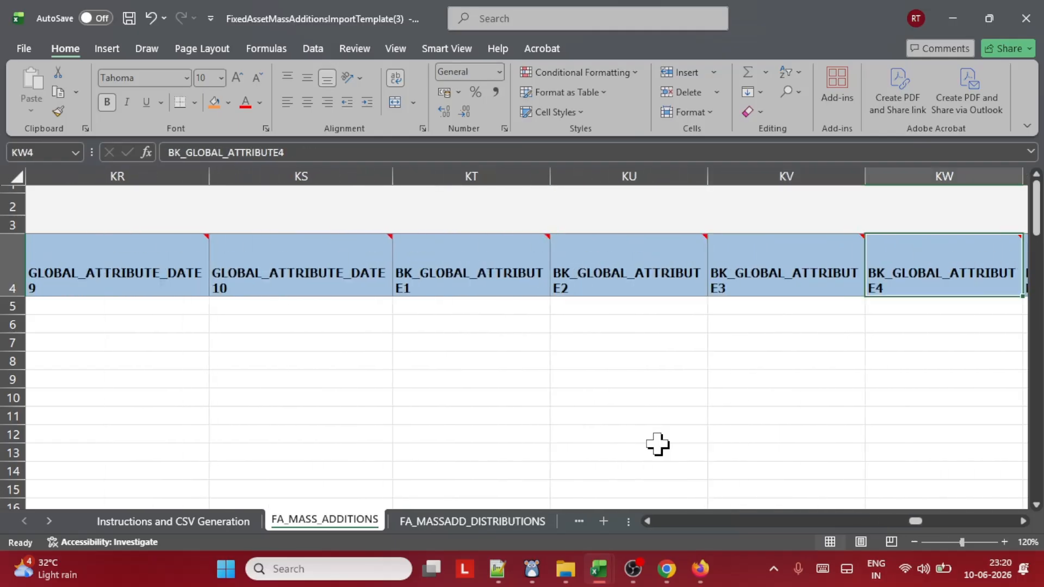
Check the remaining BK, TH and AI global attribute headers in row 4 through AI_GLOBAL_ATTRIBUTE_CATEGORY
{"action": "key", "text": "Right"}
{"action": "key", "text": "Right"}
{"action": "key", "text": "Right"}
{"action": "key", "text": "Right"}
{"action": "key", "text": "Right"}
{"action": "key", "text": "Right"}
{"action": "key", "text": "Right"}
{"action": "key", "text": "Right"}
{"action": "key", "text": "Right"}
{"action": "key", "text": "Right"}
{"action": "key", "text": "Right"}
{"action": "key", "text": "Right"}
{"action": "key", "text": "Right"}
{"action": "key", "text": "Right"}
{"action": "key", "text": "Right"}
{"action": "key", "text": "Right"}
{"action": "key", "text": "Right"}
{"action": "key", "text": "Right"}
{"action": "key", "text": "Right"}
{"action": "key", "text": "Right"}
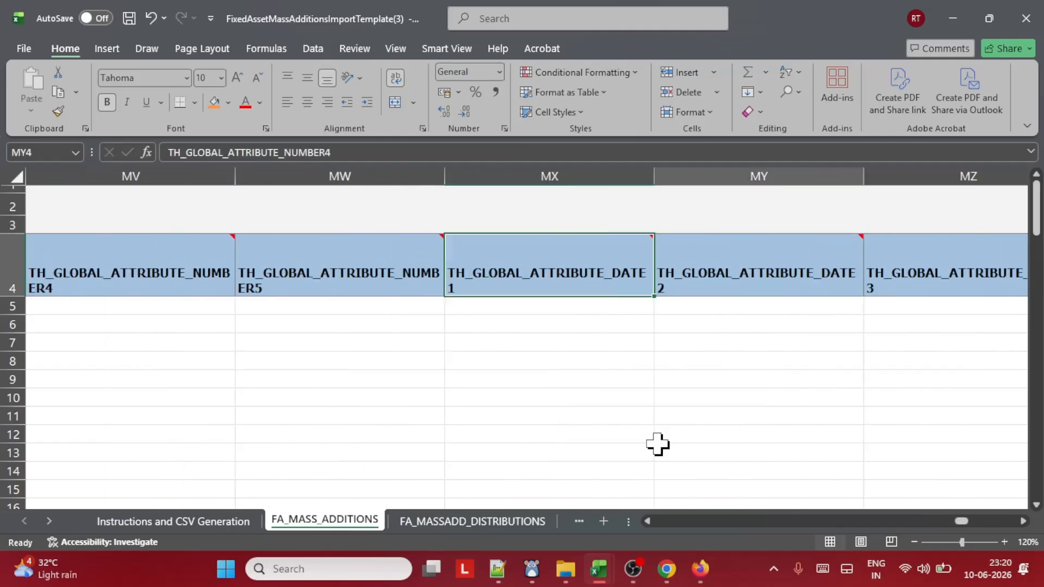
{"action": "key", "text": "Right"}
{"action": "key", "text": "Right"}
{"action": "key", "text": "Right"}
{"action": "key", "text": "Right"}
{"action": "key", "text": "Right"}
{"action": "key", "text": "Right"}
{"action": "key", "text": "Right"}
{"action": "key", "text": "Right"}
{"action": "key", "text": "Right"}
{"action": "key", "text": "Right"}
{"action": "key", "text": "Right"}
{"action": "key", "text": "Right"}
{"action": "key", "text": "Right"}
{"action": "key", "text": "Right"}
{"action": "key", "text": "Right"}
{"action": "key", "text": "Right"}
{"action": "key", "text": "Right"}
{"action": "key", "text": "Right"}
{"action": "key", "text": "Right"}
{"action": "key", "text": "Right"}
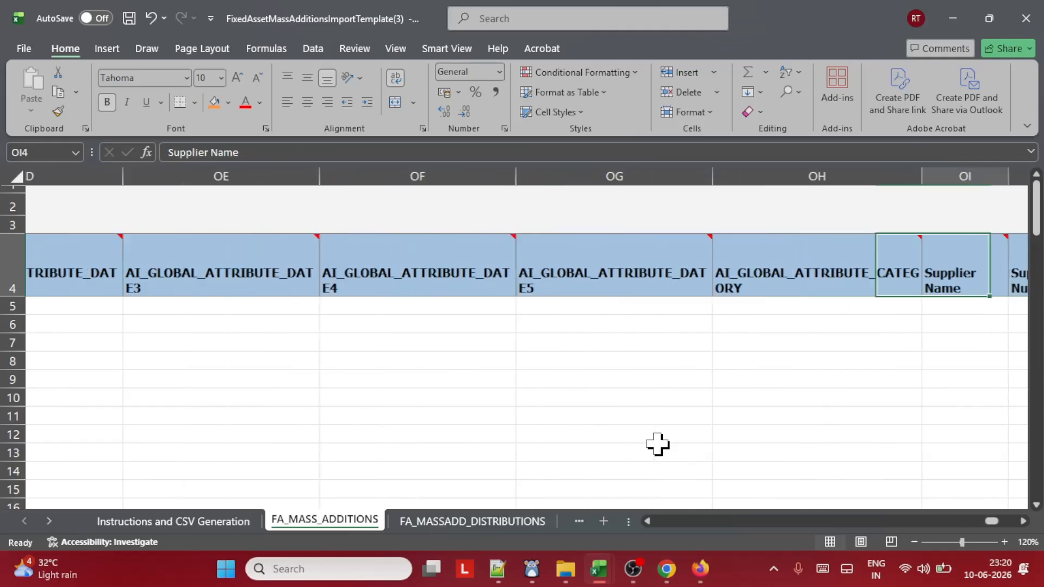
Examine the supplier, purchase order and invoice headers from Supplier Name through Invoice Line Type for required columns
{"action": "key", "text": "Right"}
{"action": "key", "text": "Right"}
{"action": "key", "text": "Right"}
{"action": "key", "text": "Right"}
{"action": "key", "text": "Right"}
{"action": "key", "text": "Right"}
{"action": "key", "text": "Right"}
{"action": "key", "text": "Right"}
{"action": "key", "text": "Right"}
{"action": "key", "text": "Right"}
{"action": "key", "text": "Right"}
{"action": "key", "text": "Left"}
{"action": "key", "text": "Left"}
{"action": "key", "text": "Left"}
{"action": "key", "text": "Left"}
{"action": "key", "text": "Left"}
{"action": "key", "text": "Left"}
{"action": "key", "text": "Left"}
{"action": "key", "text": "Left"}
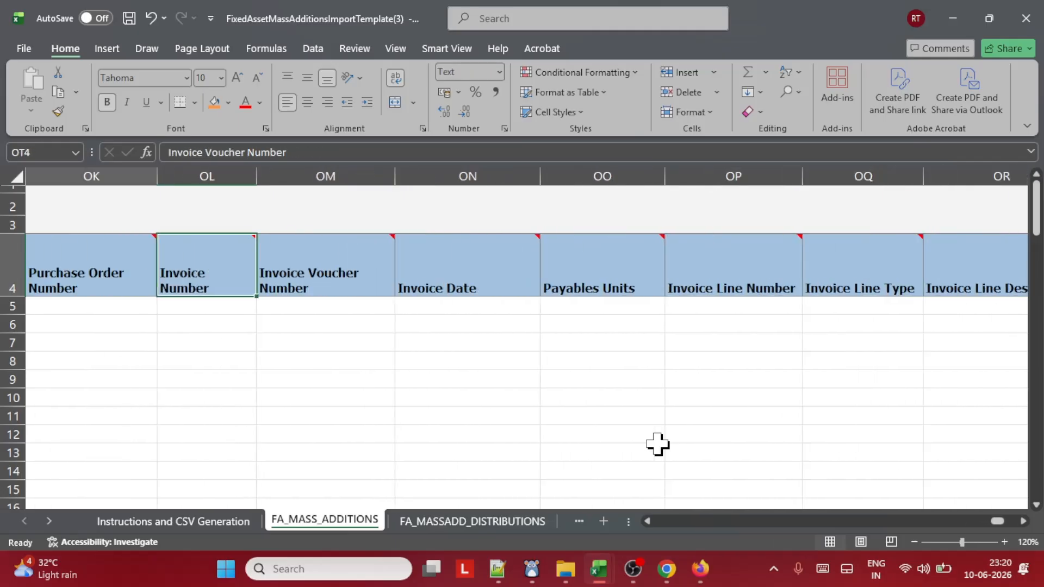
{"action": "key", "text": "Left"}
{"action": "key", "text": "Left"}
{"action": "key", "text": "Left"}
{"action": "key", "text": "Left"}
{"action": "key", "text": "Left"}
{"action": "key", "text": "Left"}
{"action": "key", "text": "Right"}
{"action": "key", "text": "Right"}
{"action": "key", "text": "Right"}
{"action": "key", "text": "Right"}
{"action": "key", "text": "Right"}
{"action": "key", "text": "Right"}
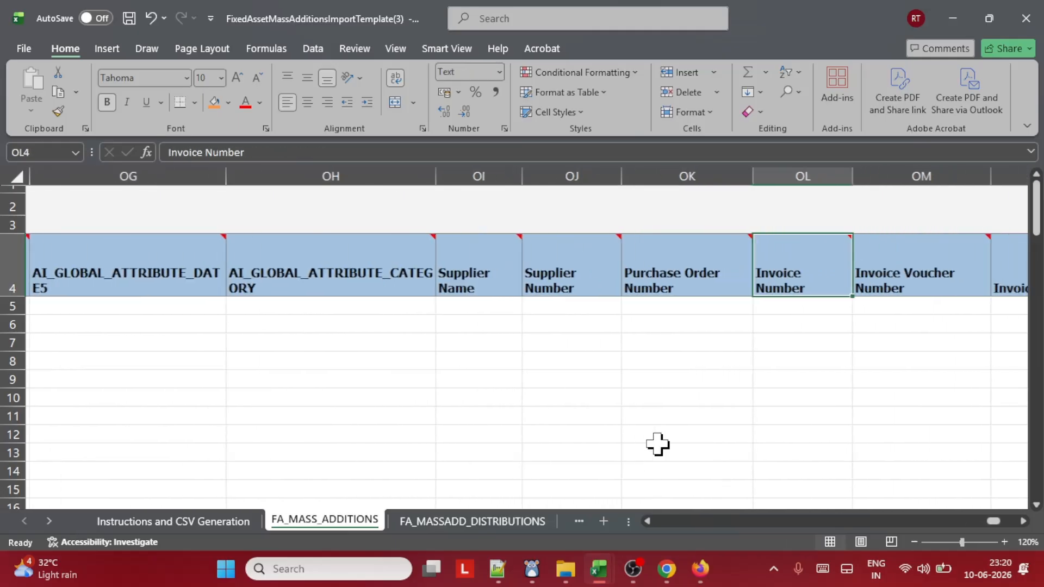
{"action": "key", "text": "Right"}
{"action": "key", "text": "Right"}
{"action": "key", "text": "Right"}
{"action": "key", "text": "Right"}
{"action": "key", "text": "Right"}
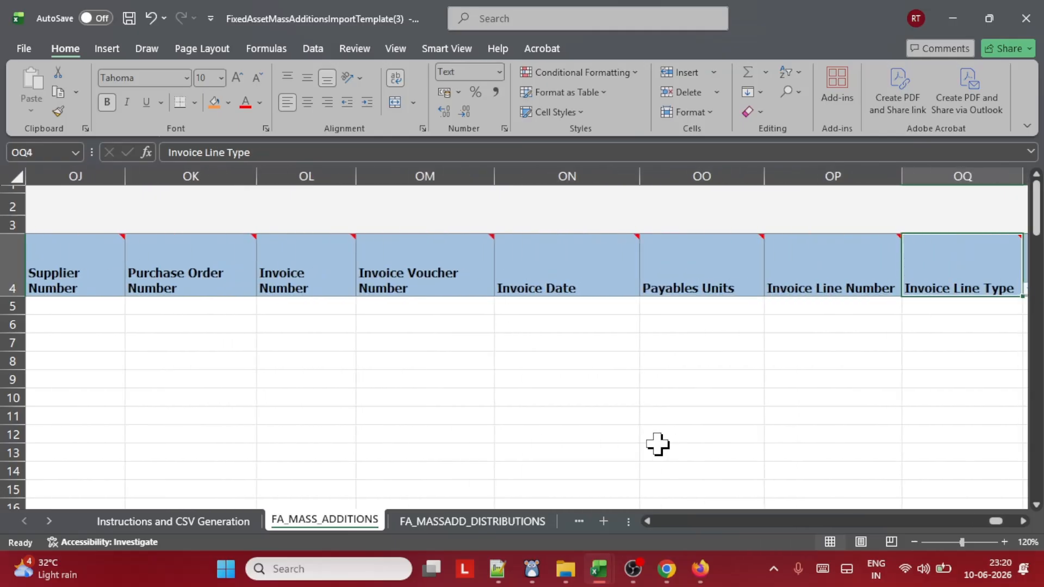
Examine the remaining row 4 headers from Invoice Line Description through YTD Annuity Interest for columns the asset conversion needs
{"action": "key", "text": "Right"}
{"action": "key", "text": "Right"}
{"action": "key", "text": "Right"}
{"action": "key", "text": "Right"}
{"action": "key", "text": "Right"}
{"action": "key", "text": "Right"}
{"action": "key", "text": "Right"}
{"action": "key", "text": "Right"}
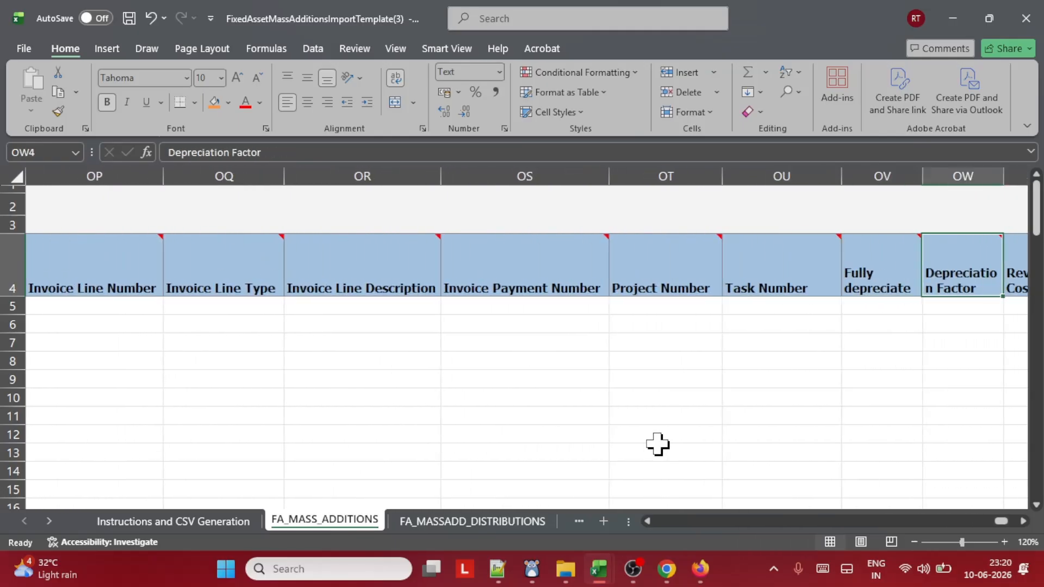
{"action": "key", "text": "Right"}
{"action": "key", "text": "Right"}
{"action": "key", "text": "Right"}
{"action": "key", "text": "Right"}
{"action": "key", "text": "Right"}
{"action": "key", "text": "Right"}
{"action": "key", "text": "Right"}
{"action": "key", "text": "Right"}
{"action": "key", "text": "Right"}
{"action": "key", "text": "Right"}
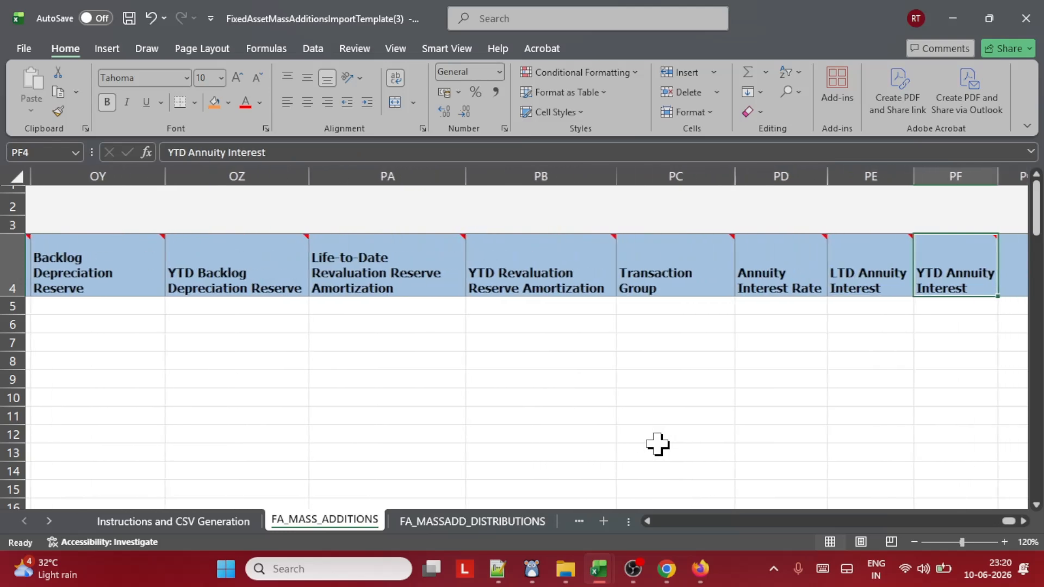
{"action": "key", "text": "Right"}
Return to the first columns of the FA_MASS_ADDITIONS sheet
{"action": "key", "text": "Left"}
{"action": "key", "text": "Left"}
{"action": "key", "text": "Left"}
{"action": "key", "text": "Left"}
{"action": "key", "text": "Left"}
{"action": "key", "text": "Left"}
{"action": "key", "text": "Left"}
{"action": "key", "text": "Left"}
{"action": "key", "text": "Left"}
{"action": "key", "text": "Left"}
{"action": "key", "text": "Left"}
{"action": "key", "text": "Left"}
{"action": "key", "text": "Left"}
{"action": "key", "text": "Left"}
{"action": "key", "text": "Left"}
{"action": "key", "text": "Left"}
{"action": "key", "text": "Left"}
{"action": "key", "text": "Left"}
{"action": "key", "text": "Left"}
{"action": "key", "text": "Left"}
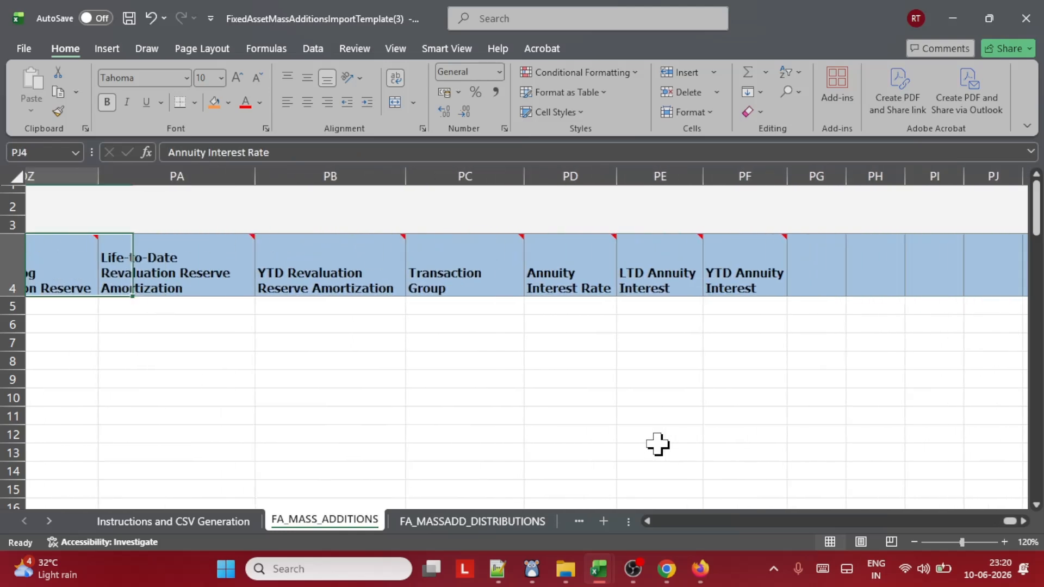
{"action": "key", "text": "Left"}
{"action": "key", "text": "Left"}
{"action": "key", "text": "Left"}
{"action": "key", "text": "Left"}
{"action": "key", "text": "Left"}
{"action": "key", "text": "Left"}
{"action": "key", "text": "Left"}
{"action": "key", "text": "Left"}
{"action": "key", "text": "Left"}
{"action": "key", "text": "Left"}
{"action": "key", "text": "Left"}
{"action": "key", "text": "Left"}
{"action": "key", "text": "Left"}
{"action": "key", "text": "Left"}
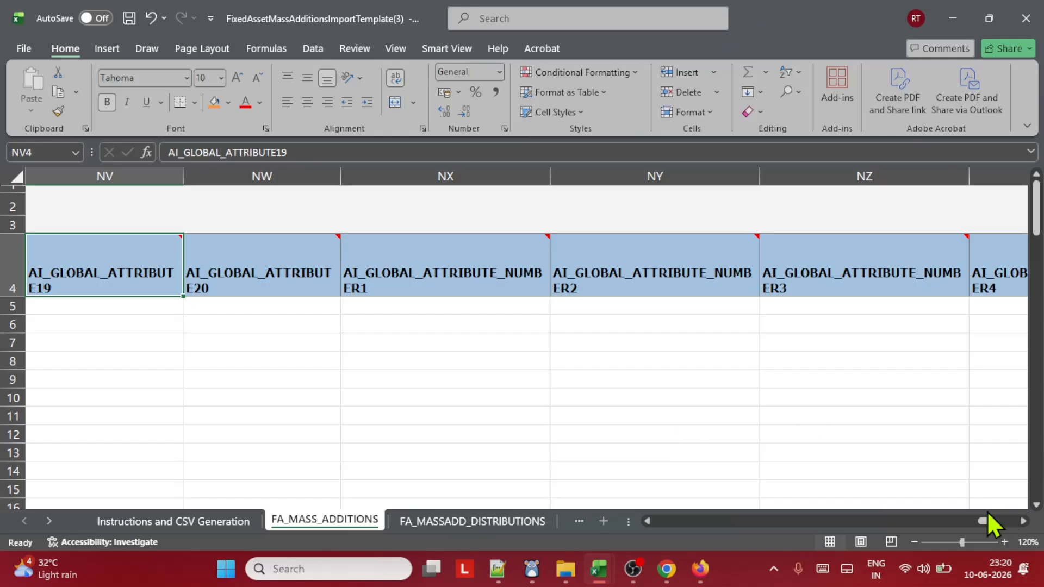
{"action": "left_click_drag", "start_coordinate": [986, 521], "coordinate": [294, 555]}
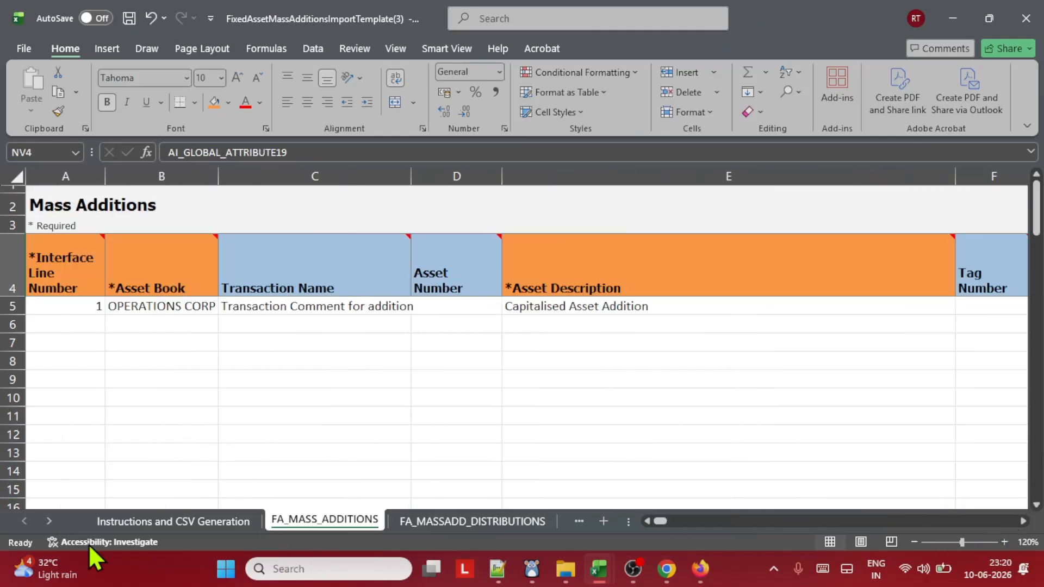
On the FA_MASSADD_DISTRIBUTIONS sheet, fill the Interface Line Number and Units Assigned headers with orange
{"action": "left_click", "coordinate": [503, 521]}
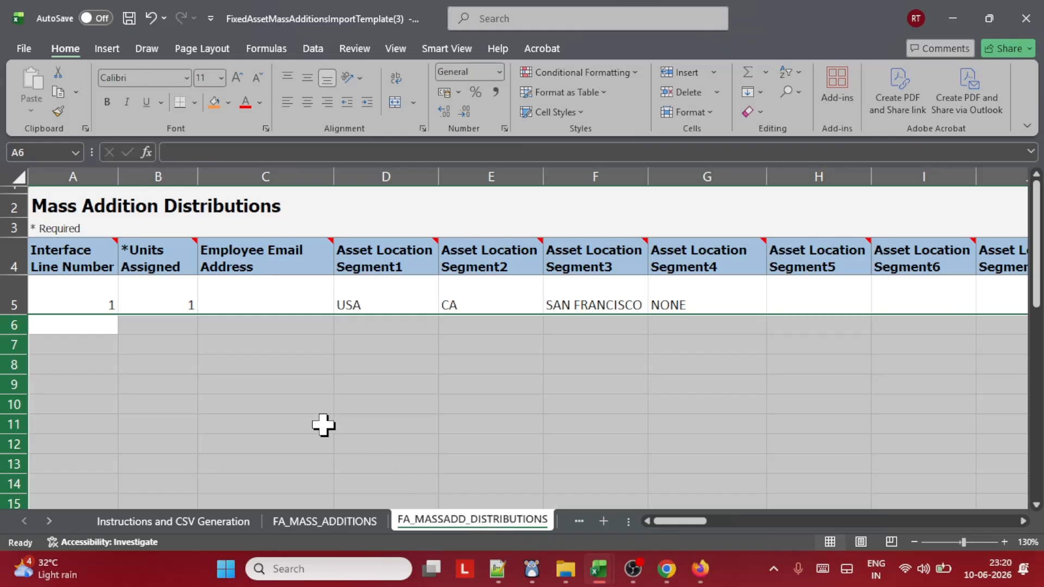
{"action": "left_click", "coordinate": [285, 367]}
{"action": "left_click", "coordinate": [90, 258]}
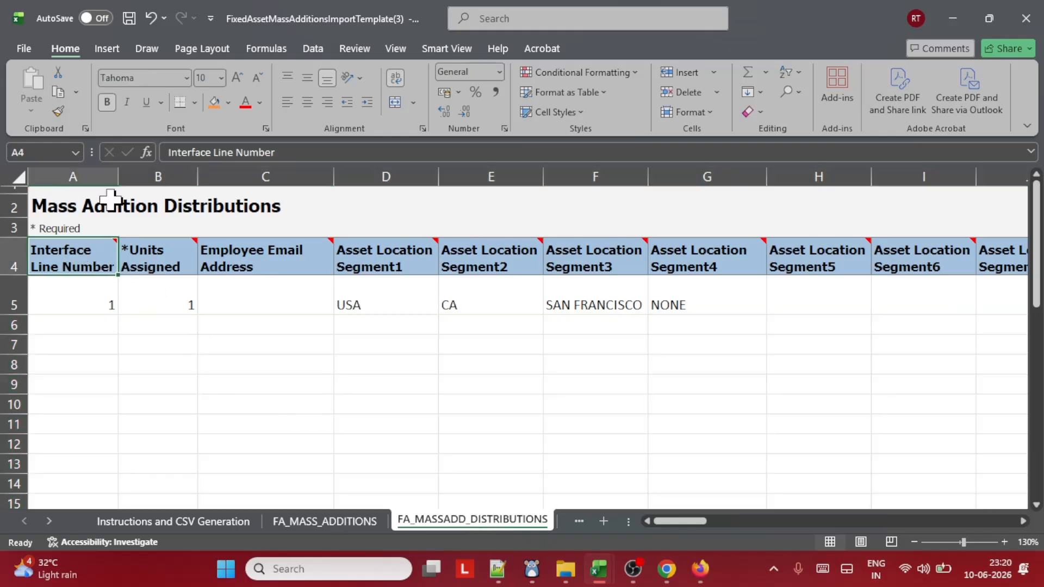
{"action": "left_click", "coordinate": [216, 108]}
{"action": "left_click", "coordinate": [144, 254]}
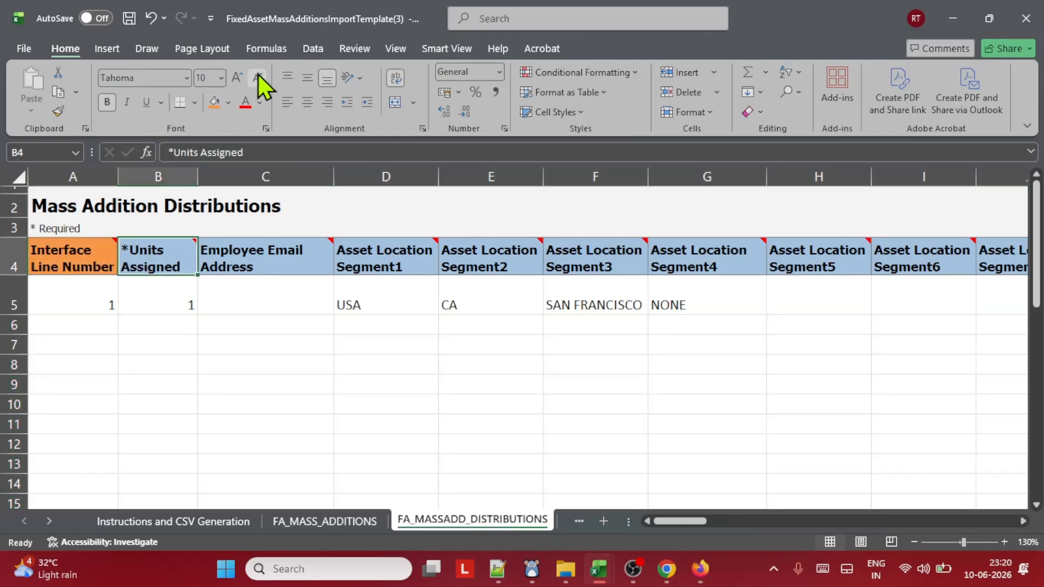
{"action": "left_click", "coordinate": [214, 104]}
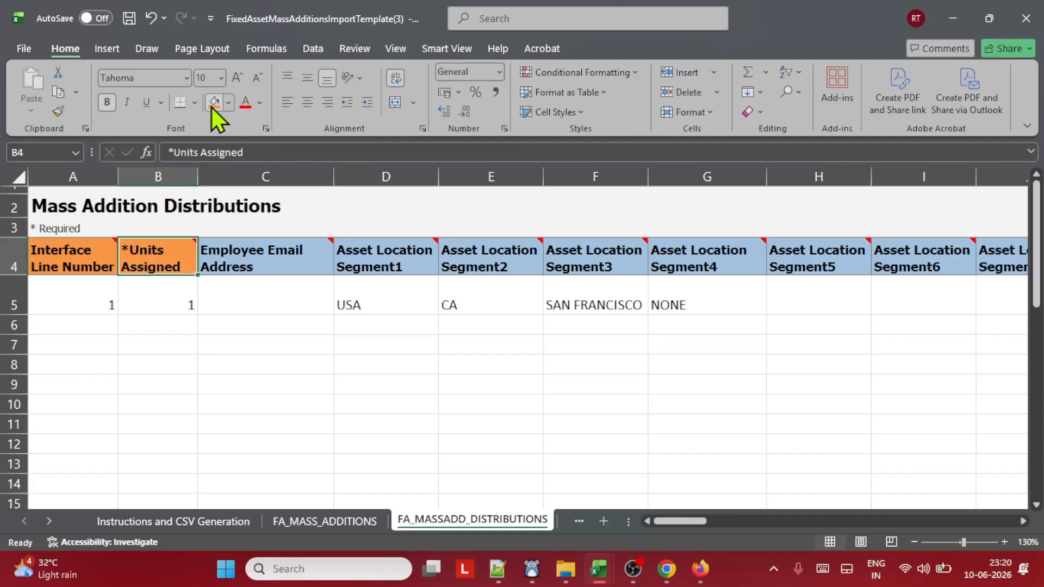
Highlight the Asset Location Segment1 through Segment4 headers in orange
{"action": "left_click", "coordinate": [371, 261]}
{"action": "left_click", "coordinate": [377, 361]}
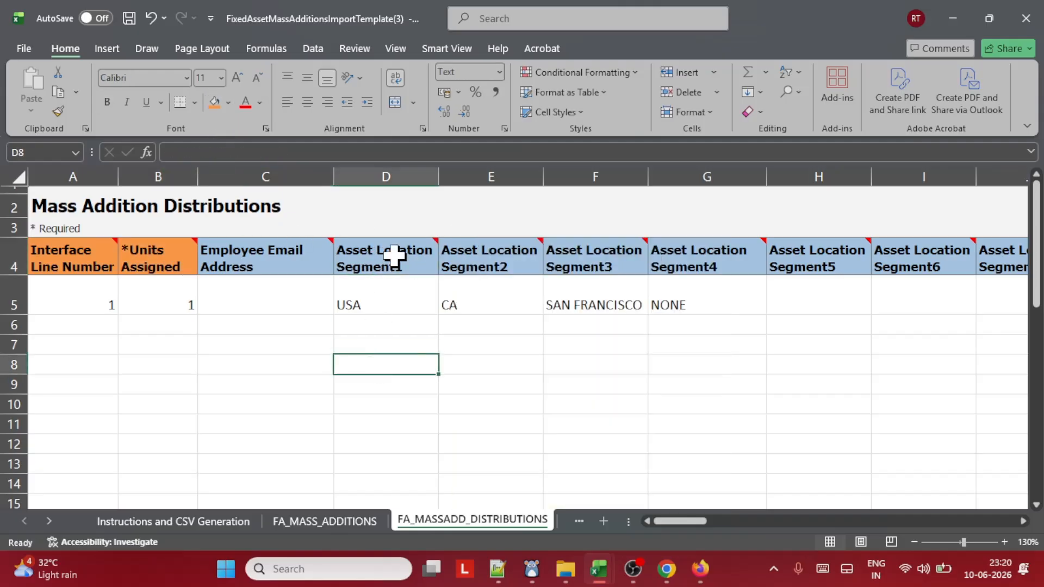
{"action": "left_click_drag", "start_coordinate": [391, 254], "coordinate": [682, 257]}
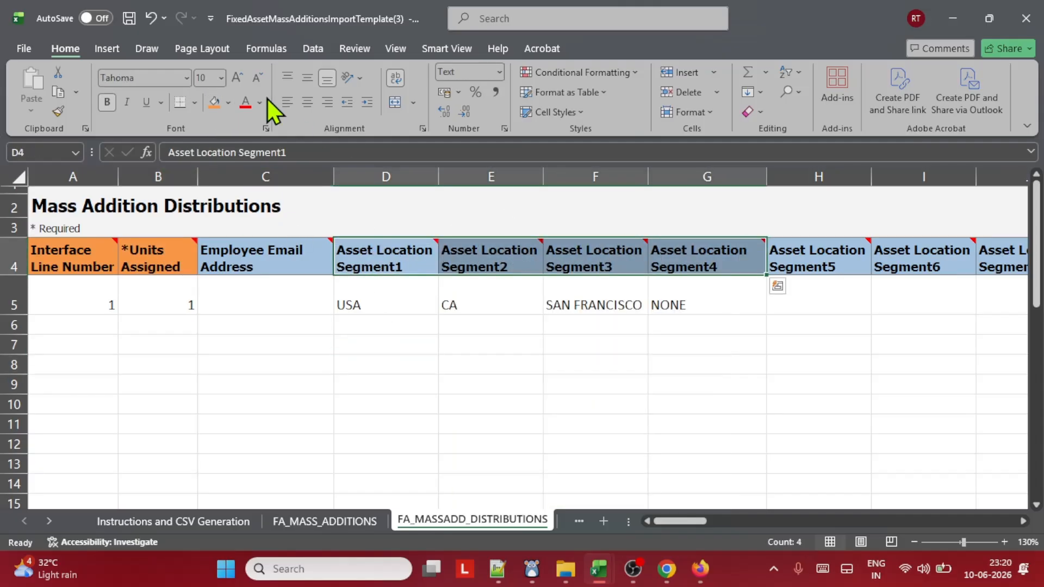
{"action": "left_click", "coordinate": [213, 107]}
{"action": "left_click", "coordinate": [643, 363]}
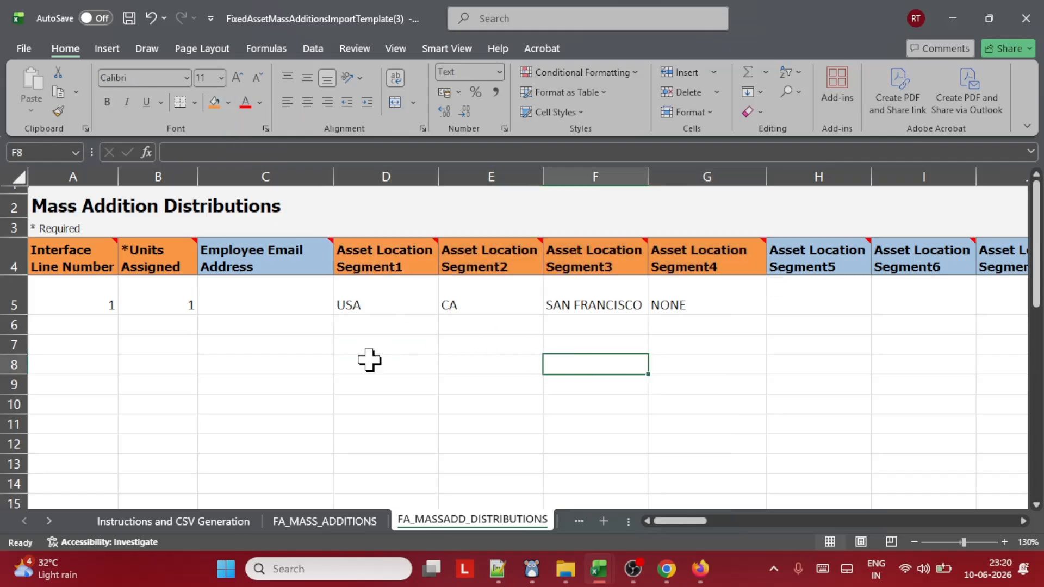
{"action": "left_click", "coordinate": [414, 370]}
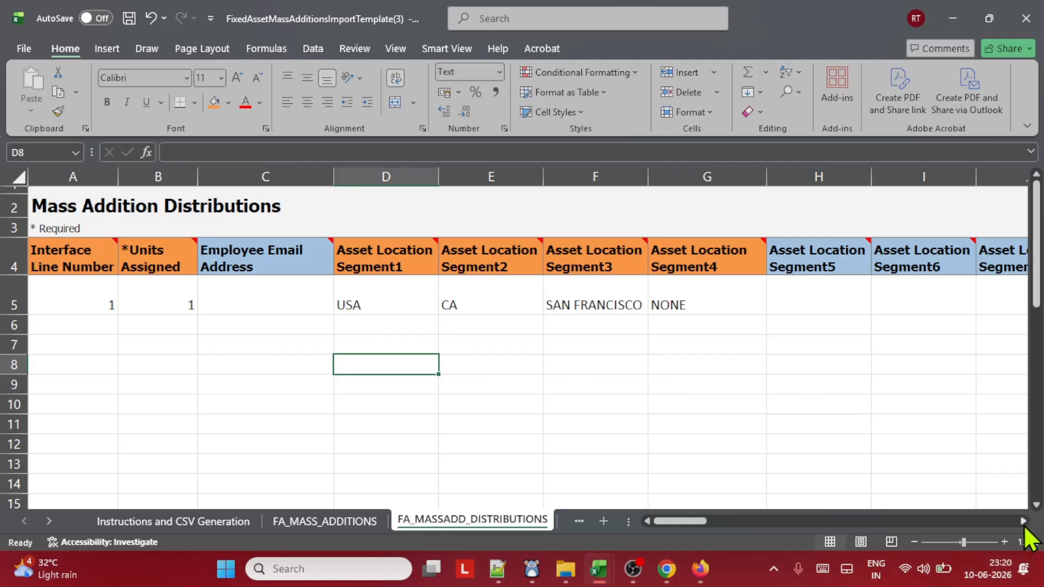
Fill the Depreciation Expense Account Segment1 through Segment6 headers with orange
{"action": "left_click_drag", "start_coordinate": [1024, 521], "coordinate": [1024, 521]}
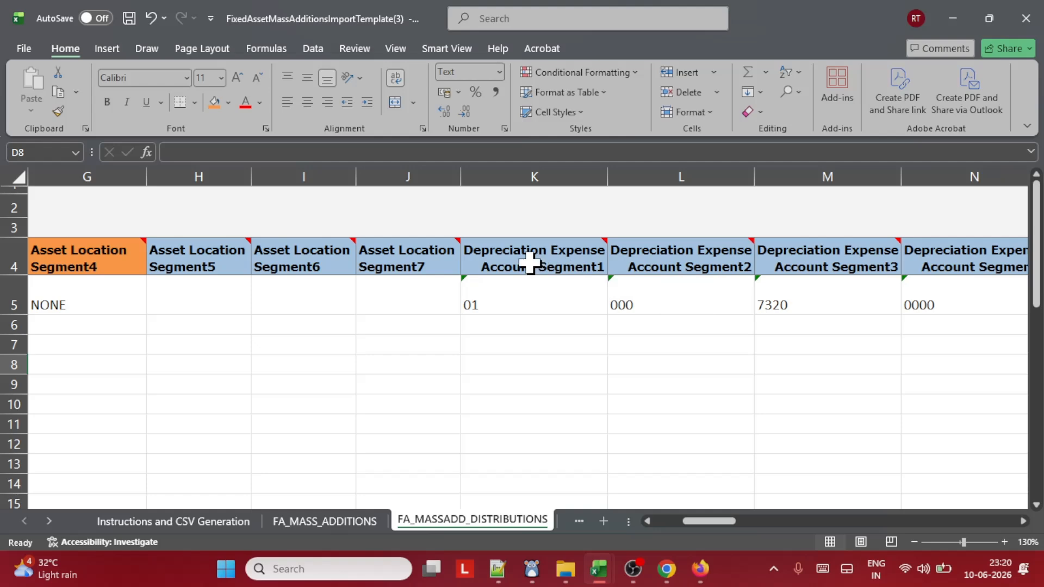
{"action": "left_click_drag", "start_coordinate": [530, 264], "coordinate": [929, 248]}
{"action": "left_click_drag", "start_coordinate": [930, 247], "coordinate": [930, 248]}
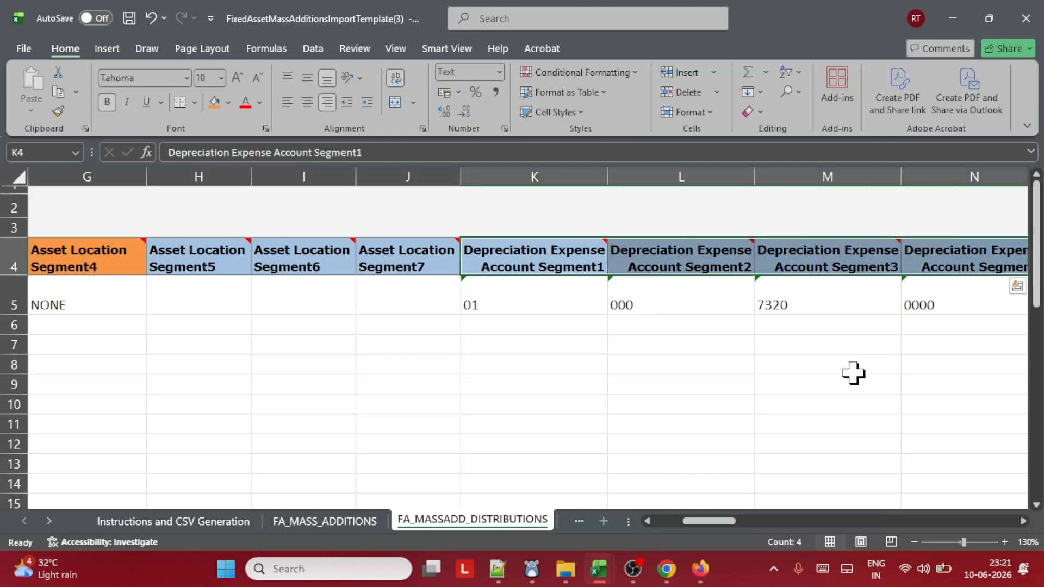
{"action": "left_click", "coordinate": [1023, 521]}
{"action": "left_click", "coordinate": [1023, 521]}
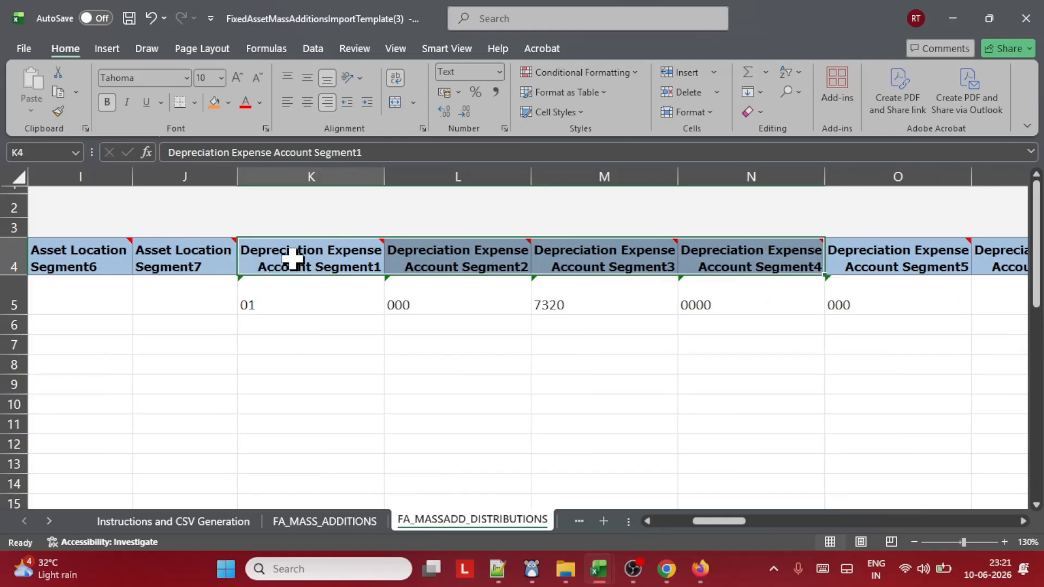
{"action": "left_click_drag", "start_coordinate": [273, 261], "coordinate": [691, 261]}
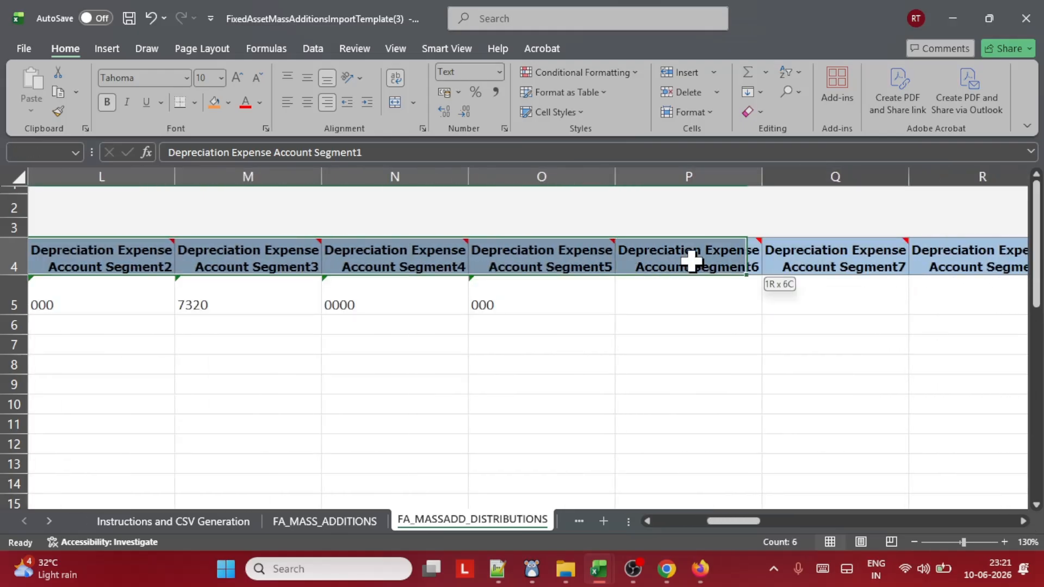
{"action": "left_click", "coordinate": [214, 104]}
{"action": "left_click", "coordinate": [667, 345]}
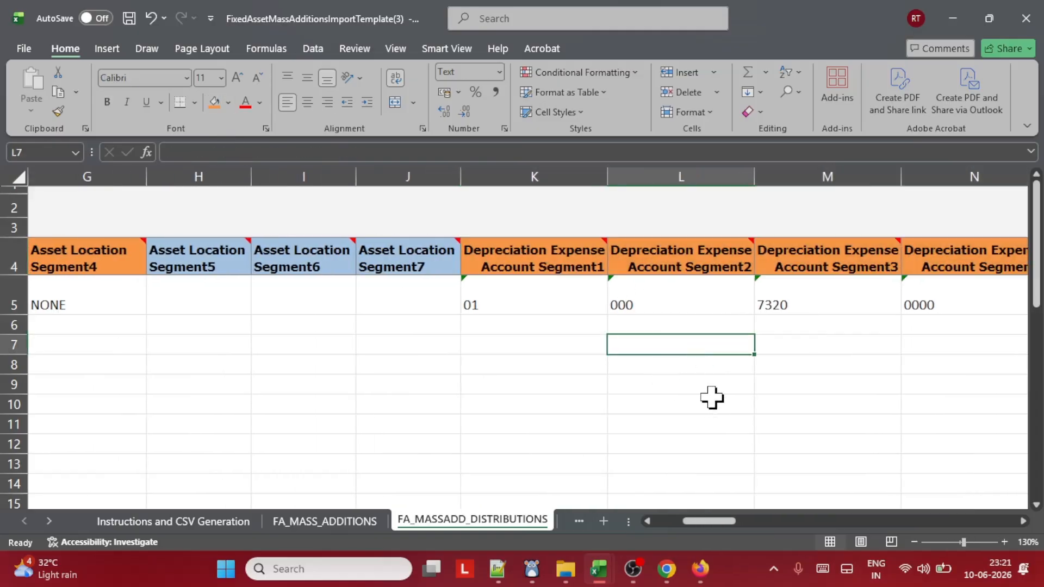
Review the Depreciation Expense Account headers from Segment7 through Segment30 for additional required columns
{"action": "key", "text": "Right"}
{"action": "key", "text": "Right"}
{"action": "key", "text": "Right"}
{"action": "key", "text": "Right"}
{"action": "key", "text": "Right"}
{"action": "key", "text": "Right"}
{"action": "key", "text": "Right"}
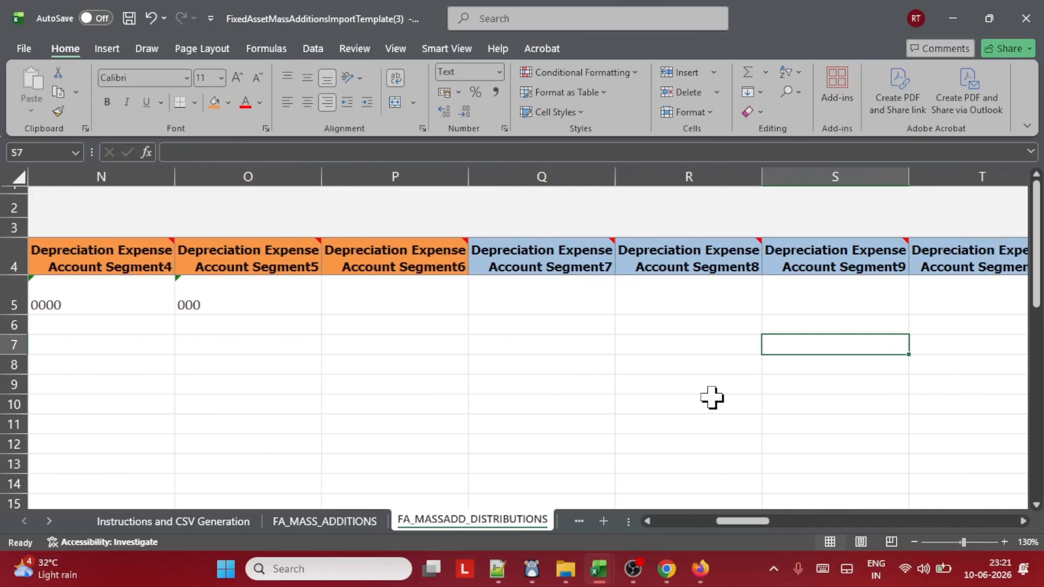
{"action": "key", "text": "Right"}
{"action": "key", "text": "Right"}
{"action": "key", "text": "Right"}
{"action": "key", "text": "Right"}
{"action": "key", "text": "Right"}
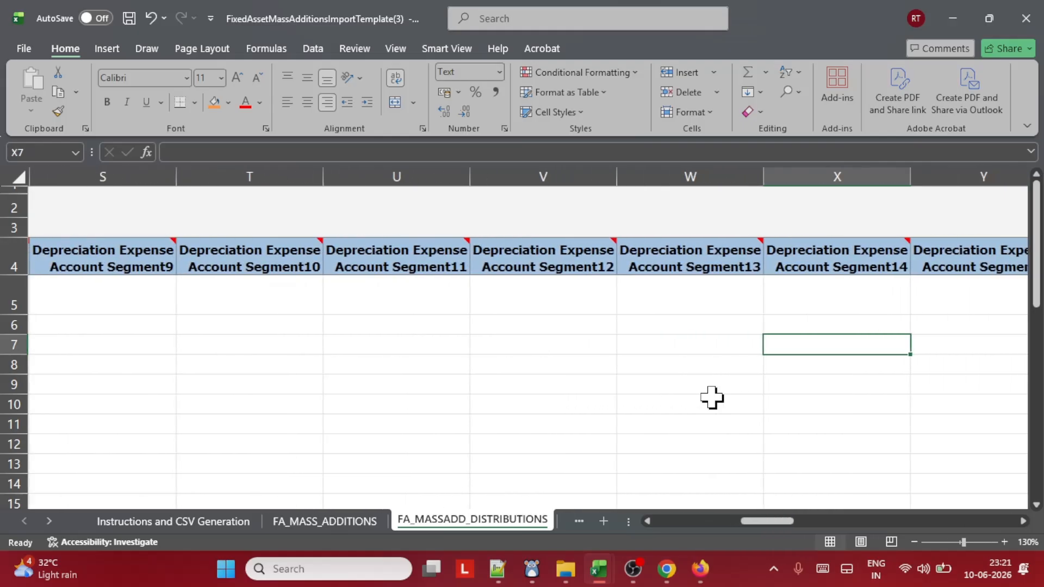
{"action": "key", "text": "Right"}
{"action": "key", "text": "Right"}
{"action": "key", "text": "Right"}
{"action": "key", "text": "Right"}
{"action": "key", "text": "Right"}
{"action": "key", "text": "Right"}
{"action": "key", "text": "Right"}
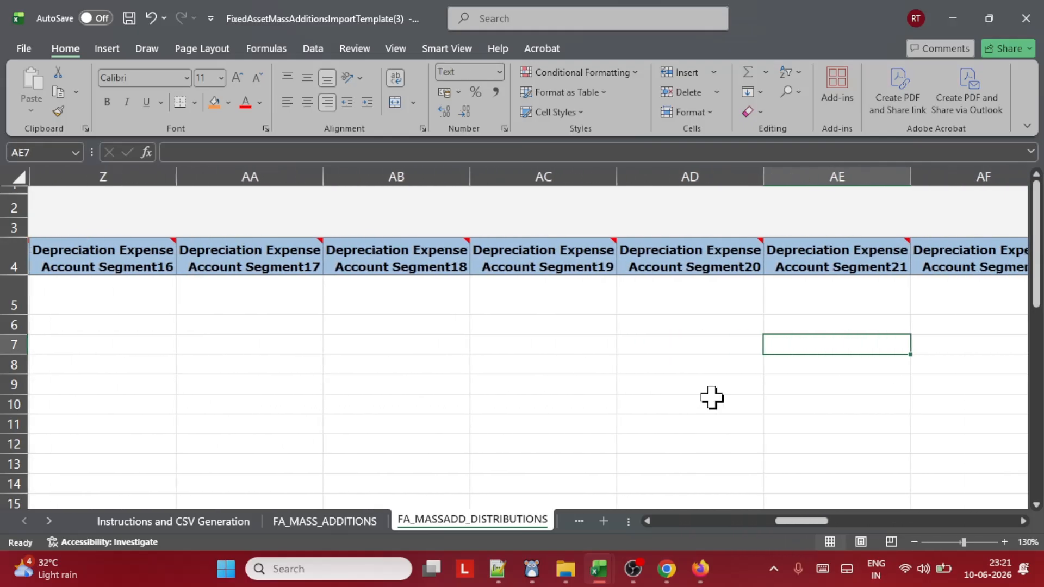
{"action": "key", "text": "Right"}
{"action": "key", "text": "Right"}
{"action": "key", "text": "Right"}
{"action": "key", "text": "Right"}
{"action": "key", "text": "Right"}
{"action": "key", "text": "Right"}
{"action": "key", "text": "Right"}
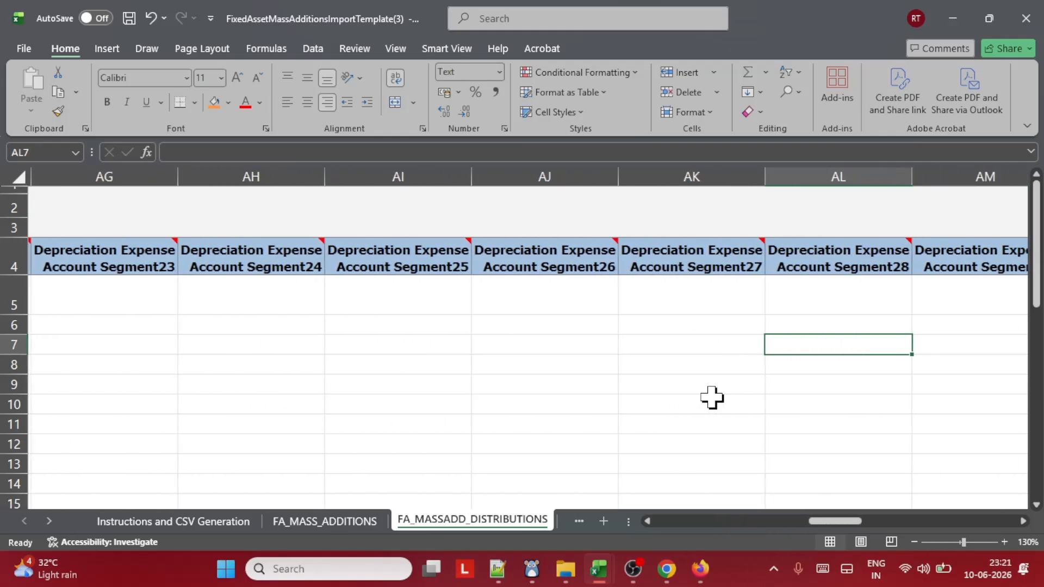
{"action": "key", "text": "Right"}
{"action": "key", "text": "Right"}
Check the attribute headers of the distributions sheet from ATTRIBUTE1 through ATTRIBUTE_CATEGORY_CODE for required columns
{"action": "key", "text": "Right"}
{"action": "key", "text": "Right"}
{"action": "key", "text": "Right"}
{"action": "key", "text": "Right"}
{"action": "key", "text": "Right"}
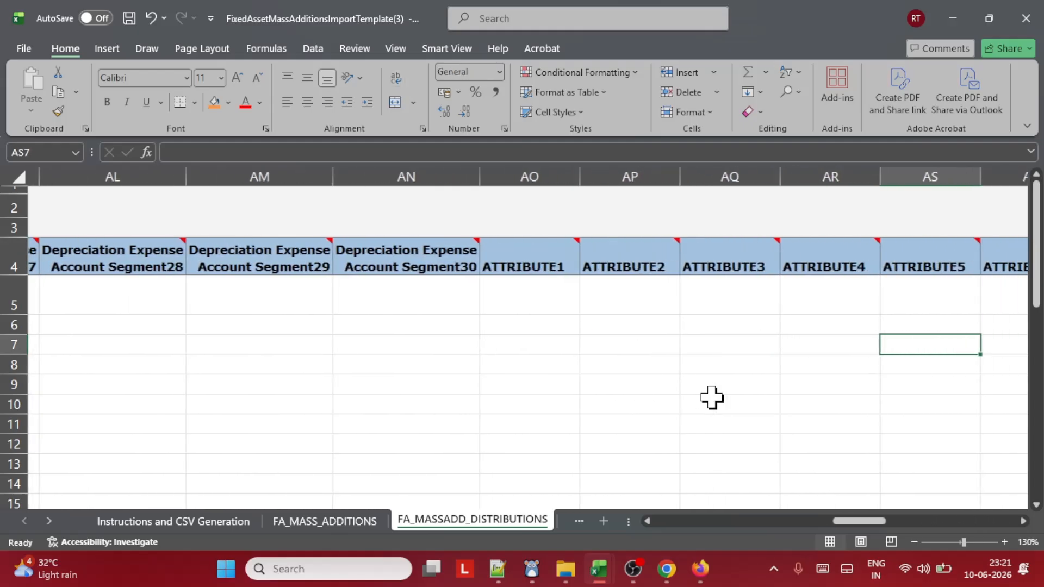
{"action": "key", "text": "Right"}
{"action": "key", "text": "Right"}
{"action": "key", "text": "Right"}
{"action": "key", "text": "Right"}
{"action": "key", "text": "Right"}
{"action": "key", "text": "Right"}
{"action": "key", "text": "Right"}
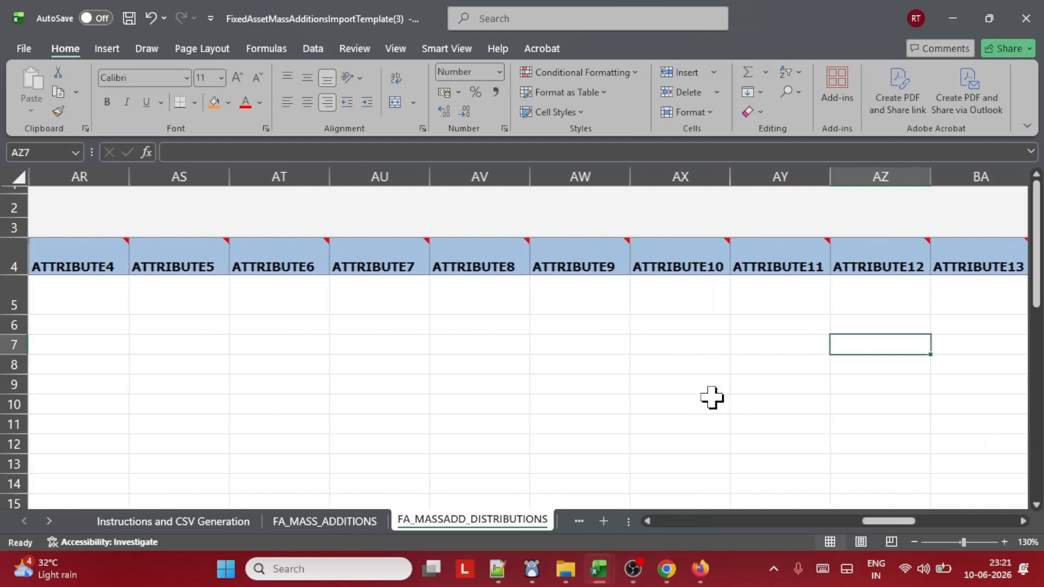
{"action": "key", "text": "Right"}
{"action": "key", "text": "Right"}
{"action": "key", "text": "Right"}
{"action": "key", "text": "Right"}
{"action": "key", "text": "Right"}
{"action": "key", "text": "Right"}
{"action": "key", "text": "Right"}
{"action": "key", "text": "Right"}
{"action": "key", "text": "Right"}
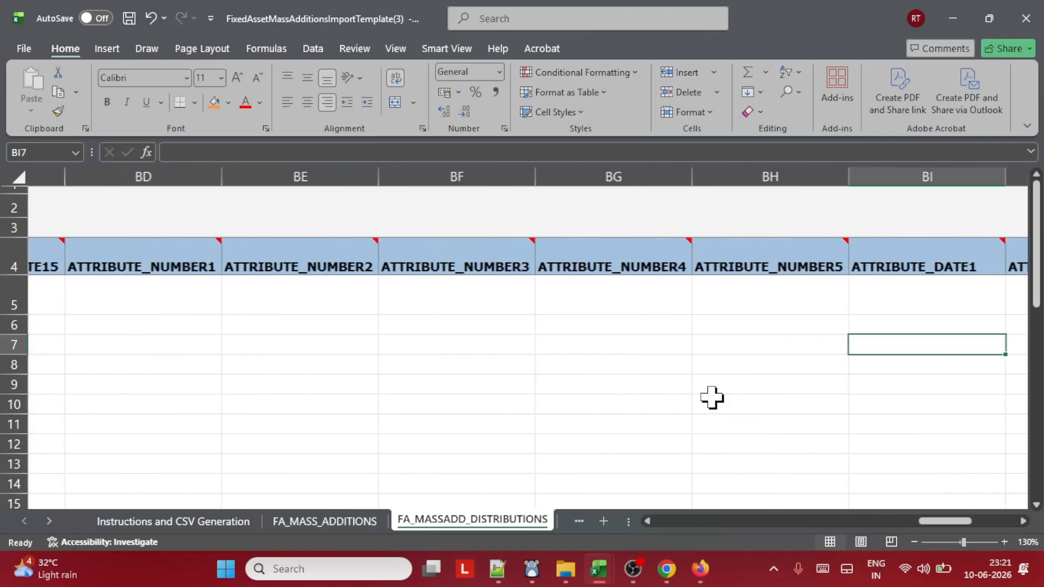
{"action": "key", "text": "Right"}
{"action": "key", "text": "Right"}
{"action": "key", "text": "Right"}
{"action": "key", "text": "Right"}
{"action": "key", "text": "Right"}
{"action": "key", "text": "Right"}
{"action": "key", "text": "Right"}
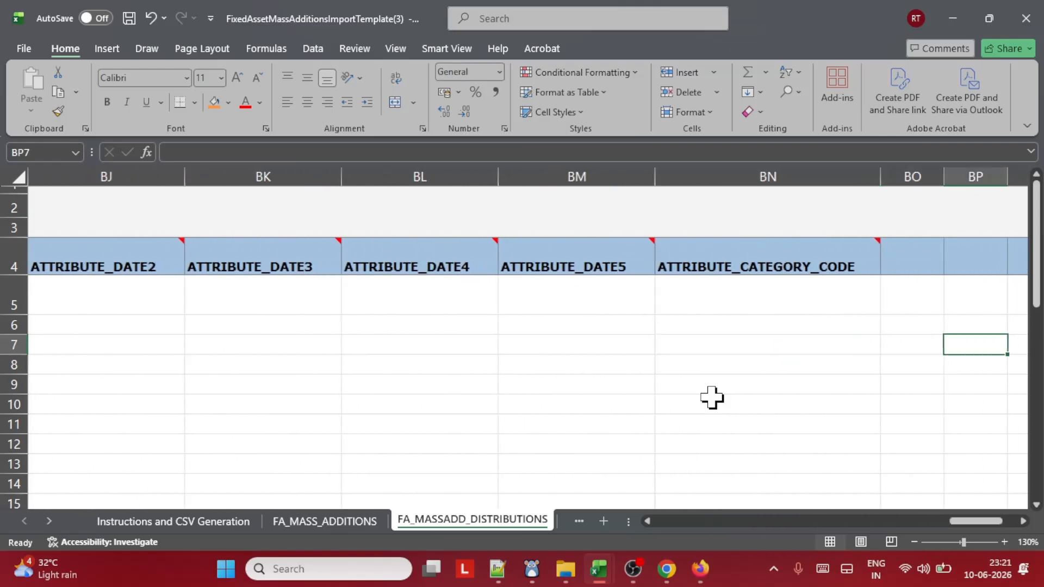
{"action": "key", "text": "Right"}
Review the distributions sheet's headers backwards from the attribute columns to Interface Line Number
{"action": "key", "text": "Left"}
{"action": "key", "text": "Left"}
{"action": "key", "text": "Left"}
{"action": "key", "text": "Left"}
{"action": "key", "text": "Left"}
{"action": "key", "text": "Left"}
{"action": "key", "text": "Left"}
{"action": "key", "text": "Left"}
{"action": "key", "text": "Left"}
{"action": "key", "text": "Left"}
{"action": "key", "text": "Left"}
{"action": "key", "text": "Left"}
{"action": "key", "text": "Left"}
{"action": "key", "text": "Left"}
{"action": "key", "text": "Left"}
{"action": "key", "text": "Left"}
{"action": "key", "text": "Left"}
{"action": "key", "text": "Left"}
{"action": "key", "text": "Left"}
{"action": "key", "text": "Left"}
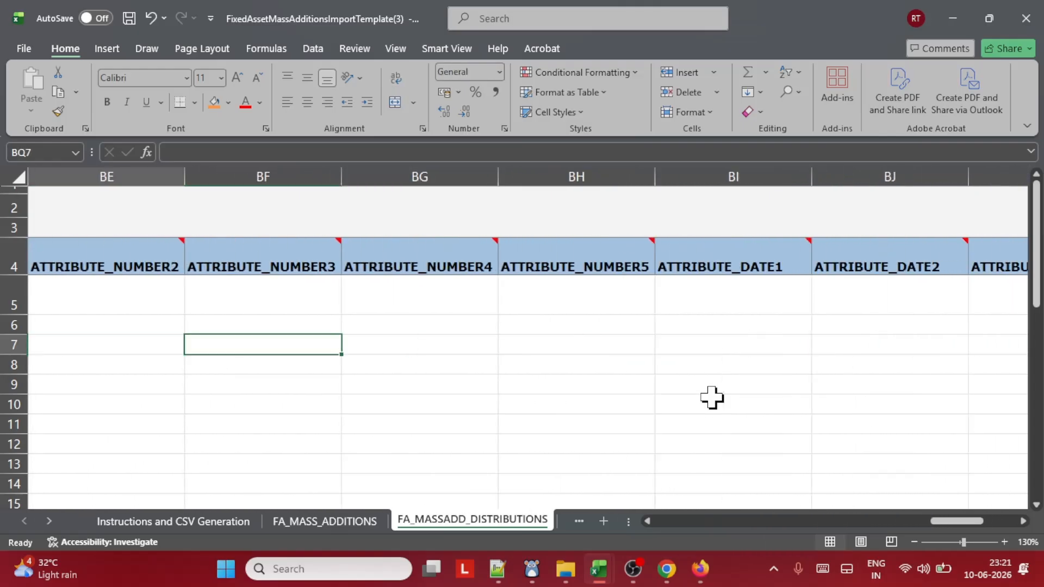
{"action": "key", "text": "Left"}
{"action": "key", "text": "Left"}
{"action": "key", "text": "Left"}
{"action": "key", "text": "Left"}
{"action": "key", "text": "Left"}
{"action": "key", "text": "Left"}
{"action": "key", "text": "Left"}
{"action": "key", "text": "Left"}
{"action": "key", "text": "Left"}
{"action": "key", "text": "Left"}
{"action": "key", "text": "Left"}
{"action": "key", "text": "Left"}
{"action": "key", "text": "Left"}
{"action": "key", "text": "Left"}
{"action": "key", "text": "Left"}
{"action": "key", "text": "Left"}
{"action": "key", "text": "Left"}
{"action": "key", "text": "Left"}
{"action": "key", "text": "Left"}
{"action": "key", "text": "Left"}
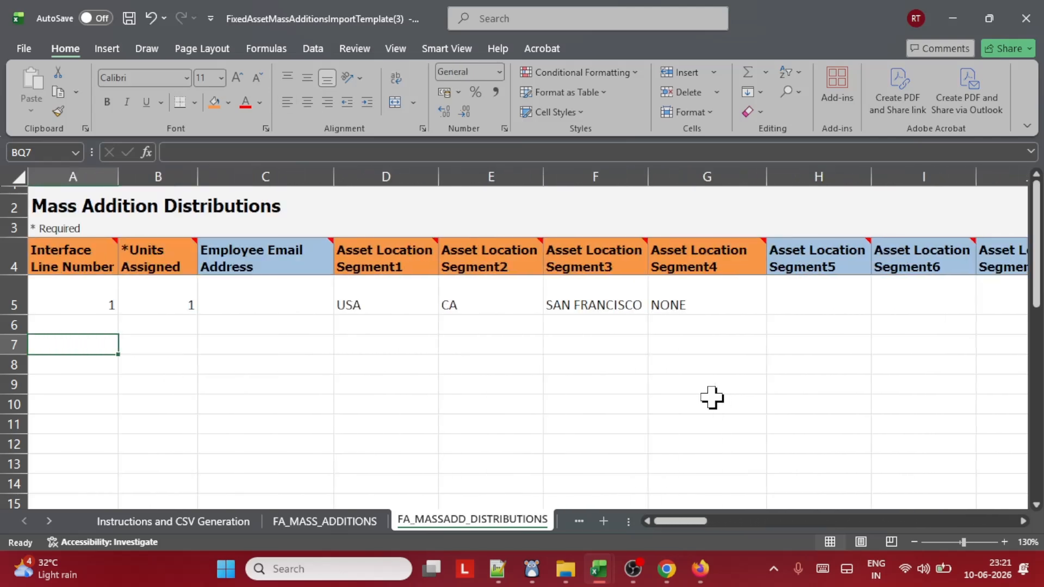
Check the reporting currency cost columns on the FA_MC_MASS_RATES sheet
{"action": "left_click", "coordinate": [49, 521]}
{"action": "left_click", "coordinate": [435, 530]}
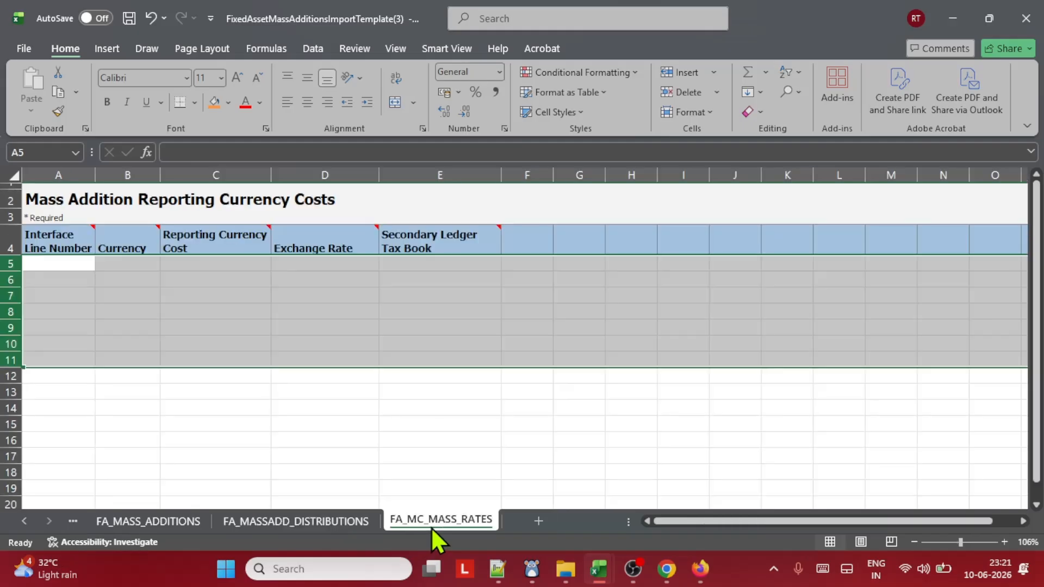
{"action": "left_click", "coordinate": [23, 521]}
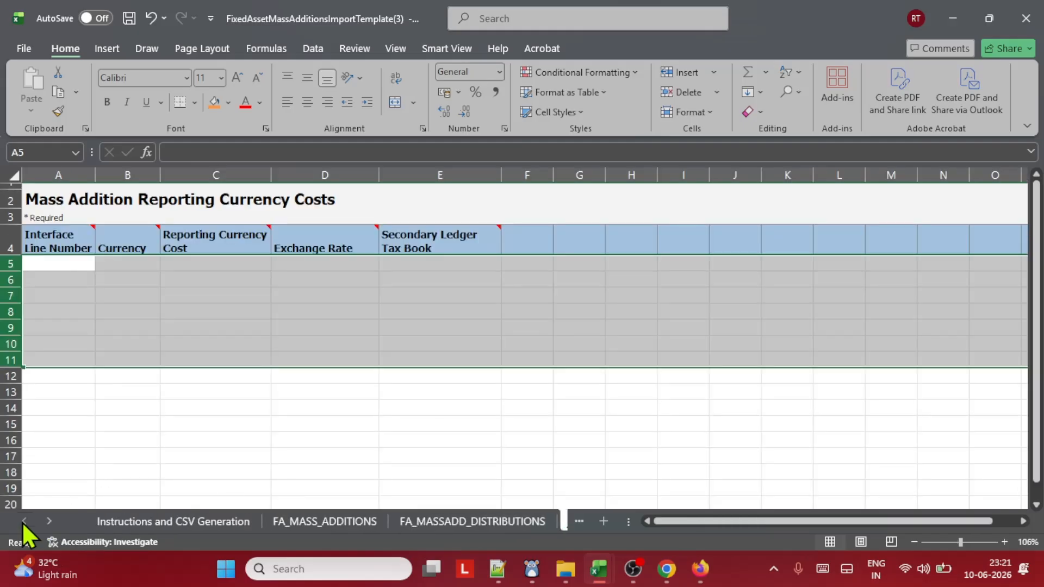
Autofit the width of all columns on the FA_MASS_ADDITIONS sheet
{"action": "left_click", "coordinate": [346, 522]}
{"action": "left_click", "coordinate": [400, 326]}
{"action": "left_click", "coordinate": [530, 381]}
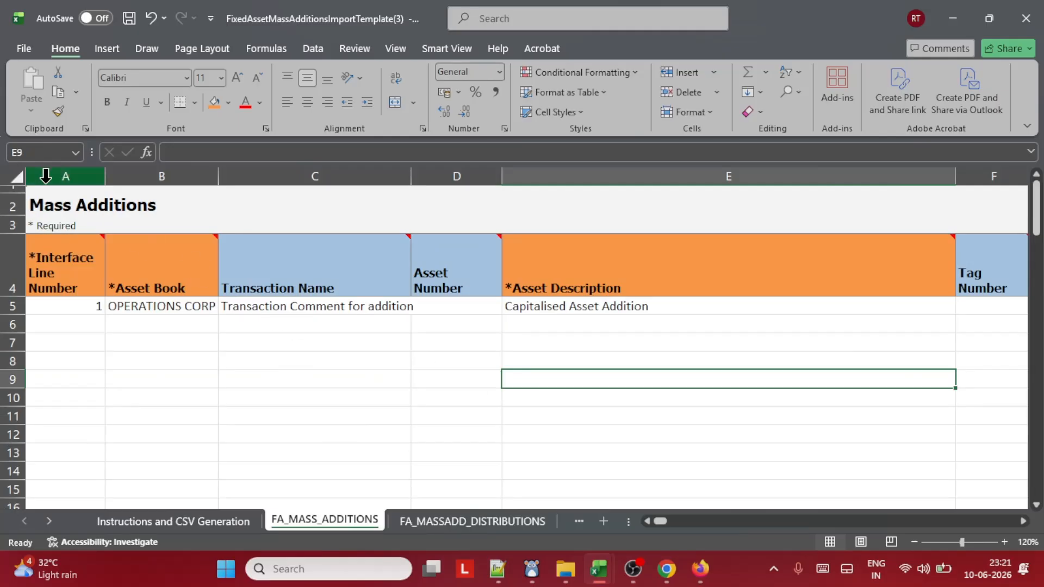
{"action": "left_click", "coordinate": [15, 177]}
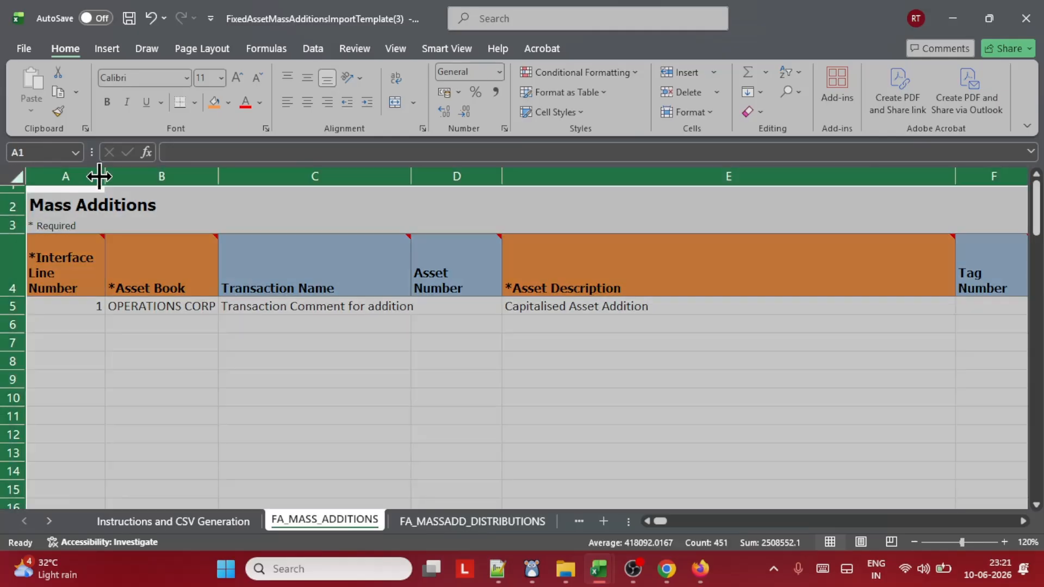
{"action": "double_click", "coordinate": [108, 176]}
{"action": "left_click", "coordinate": [98, 324]}
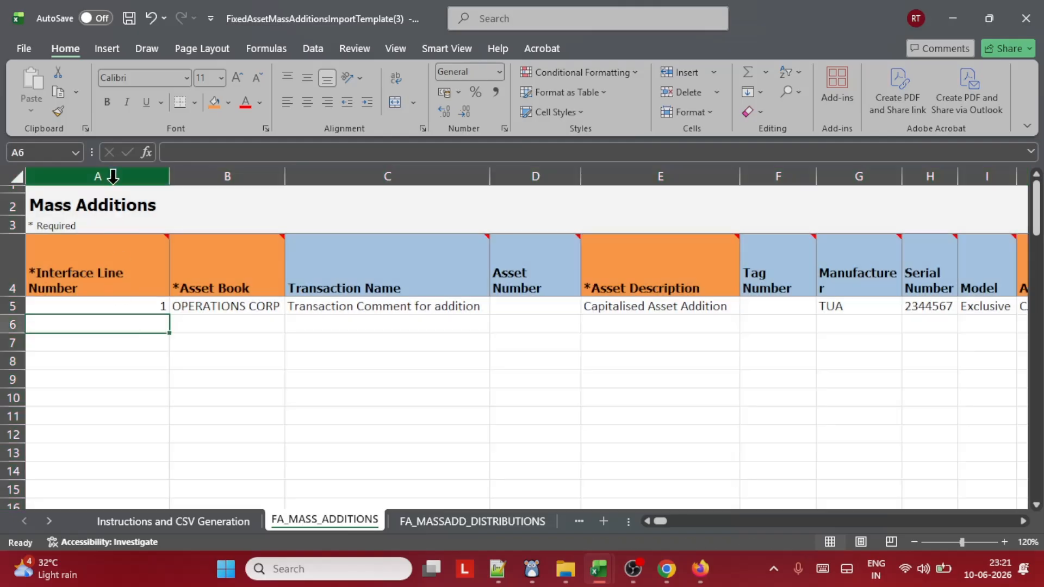
Unhide all columns on the FA_MASS_ADDITIONS sheet
{"action": "right_click", "coordinate": [105, 173]}
{"action": "key", "text": "Escape"}
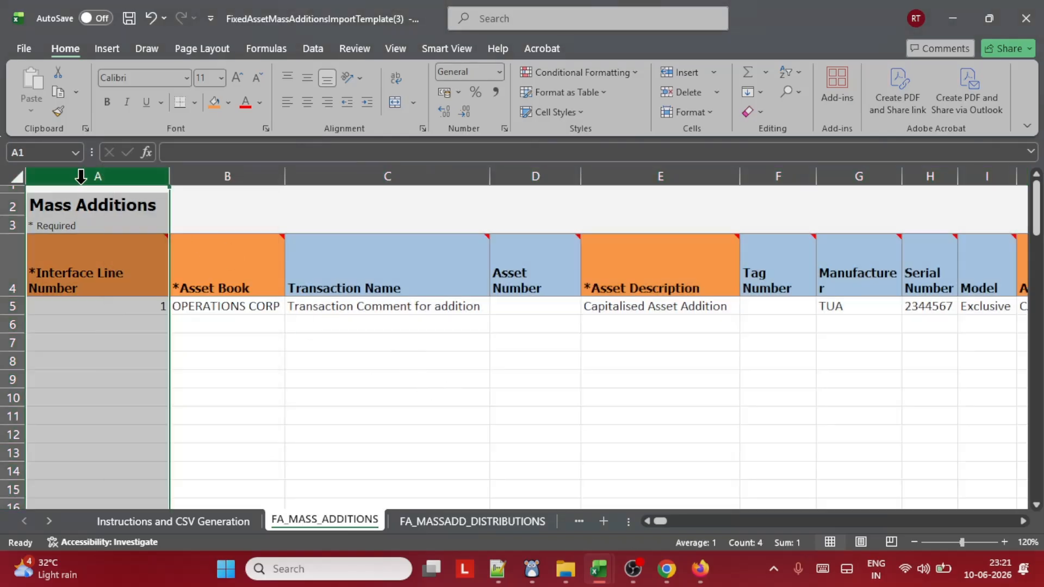
{"action": "left_click", "coordinate": [12, 178]}
{"action": "right_click", "coordinate": [96, 179]}
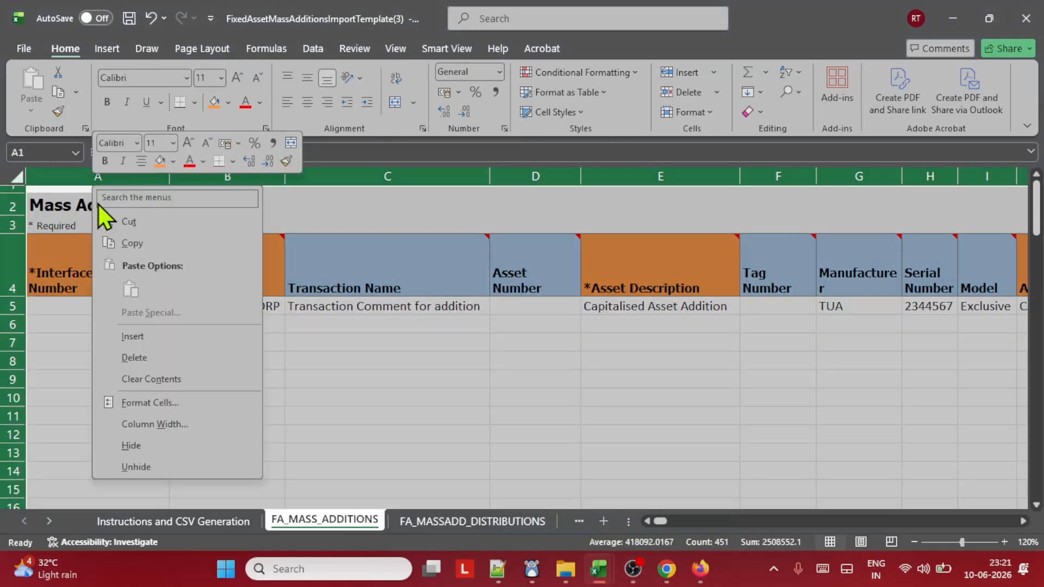
{"action": "left_click", "coordinate": [131, 467]}
{"action": "left_click", "coordinate": [319, 422]}
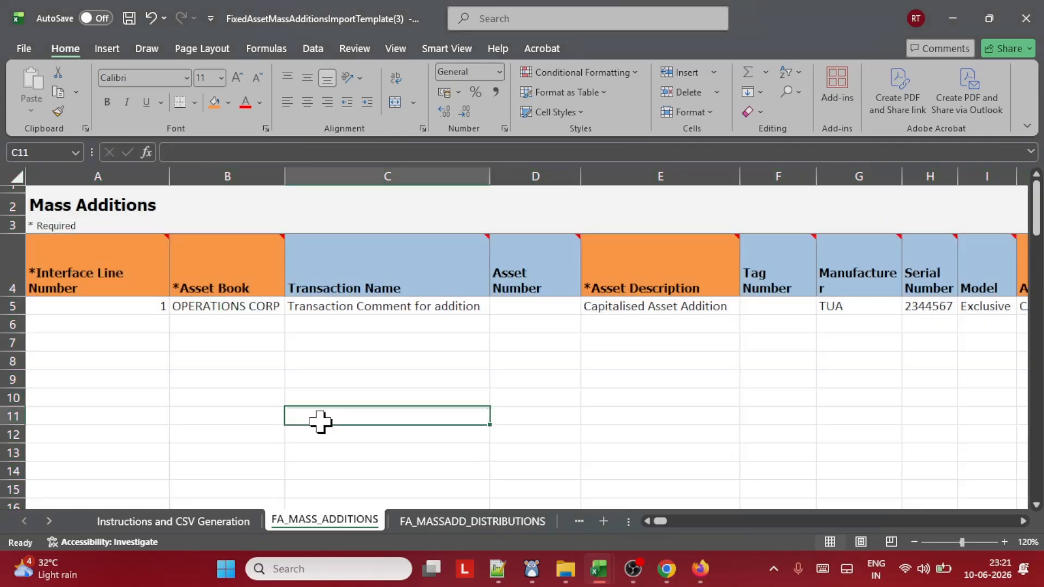
Unhide all columns on the FA_MASSADD_DISTRIBUTIONS sheet
{"action": "left_click", "coordinate": [473, 521]}
{"action": "left_click", "coordinate": [12, 177]}
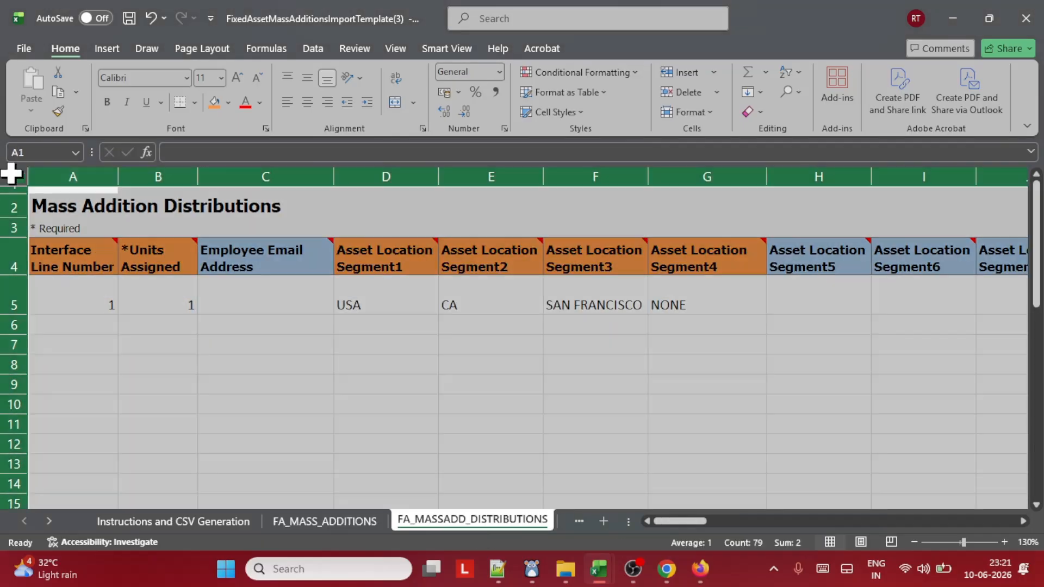
{"action": "right_click", "coordinate": [99, 181]}
{"action": "left_click", "coordinate": [172, 459]}
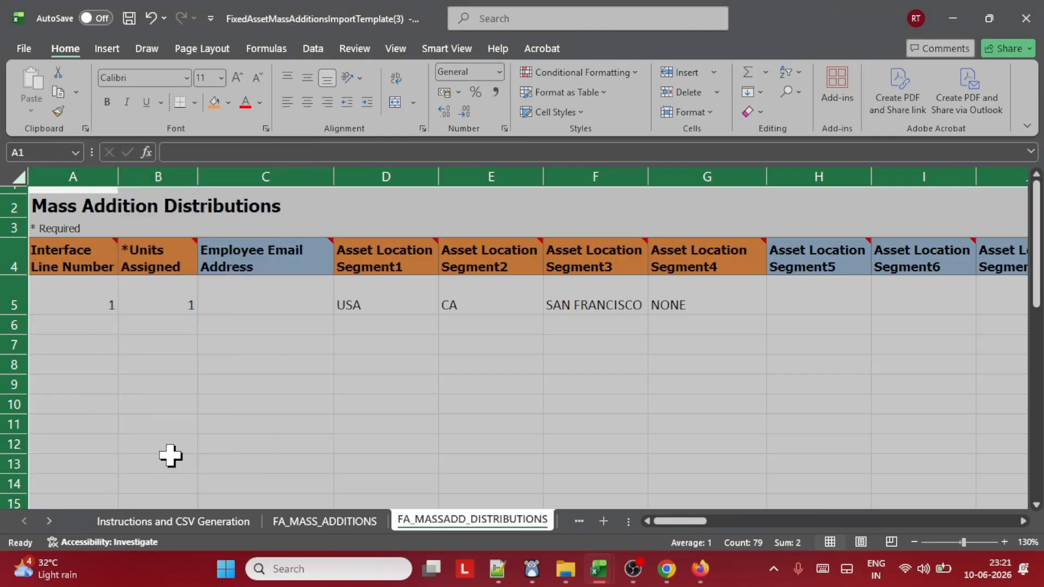
{"action": "left_click", "coordinate": [339, 402]}
Compare the sample row's Interface Line Number on the FA_MASS_ADDITIONS and FA_MASSADD_DISTRIBUTIONS sheets
{"action": "left_click", "coordinate": [304, 521]}
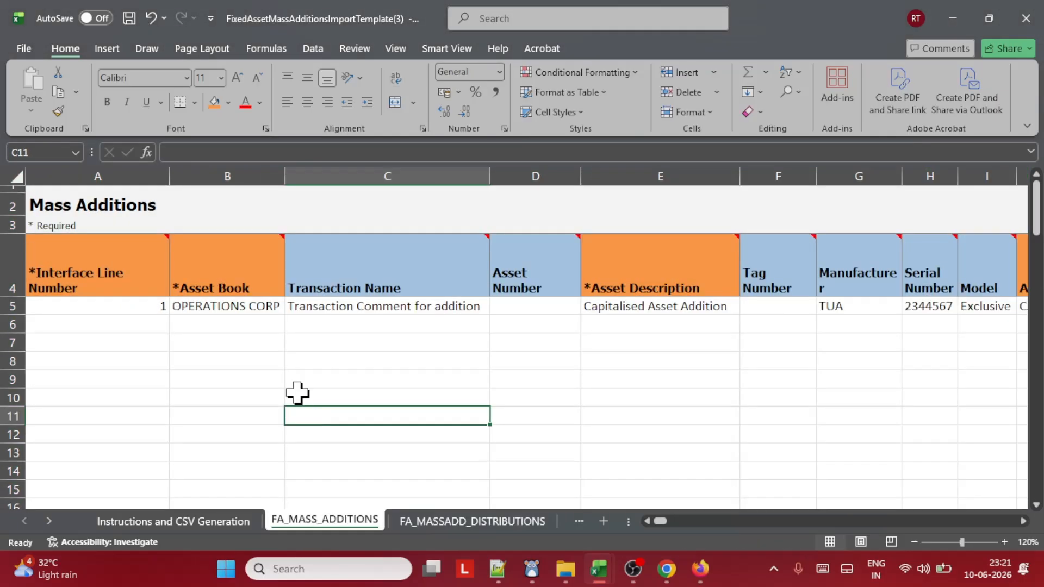
{"action": "left_click_drag", "start_coordinate": [72, 342], "coordinate": [98, 361]}
{"action": "left_click", "coordinate": [110, 305]}
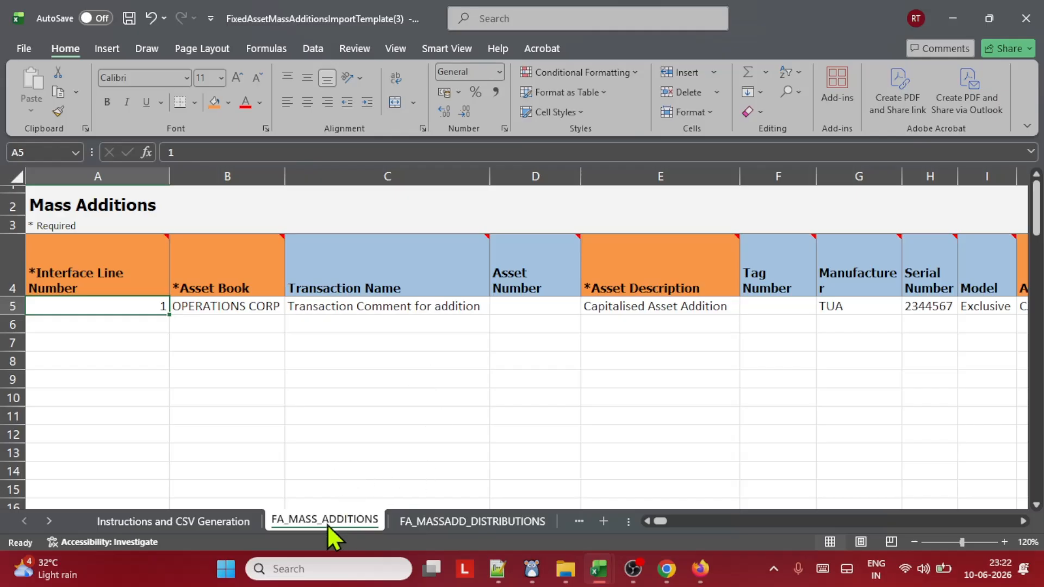
{"action": "left_click", "coordinate": [447, 528]}
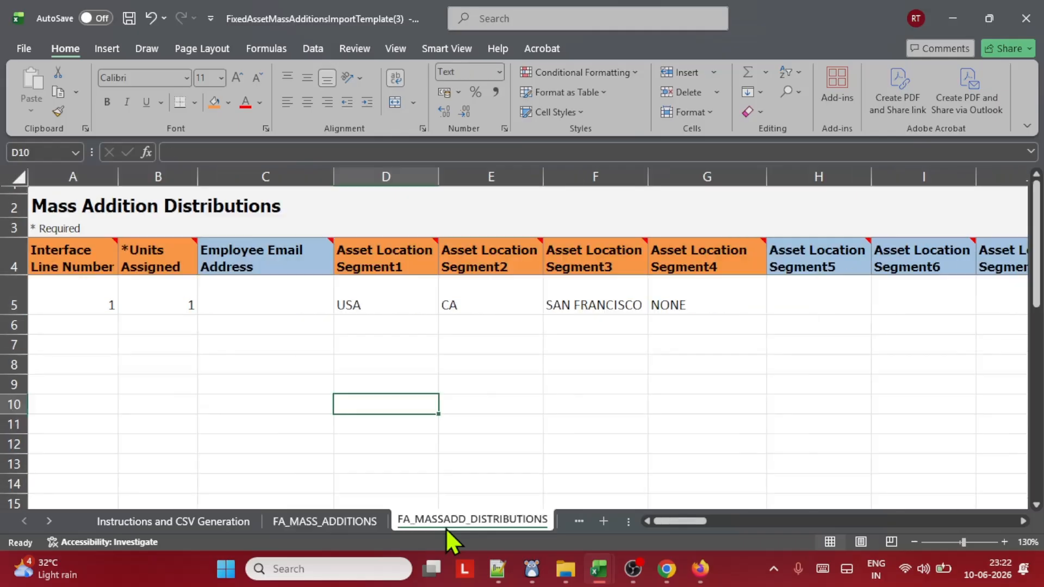
{"action": "left_click", "coordinate": [547, 390]}
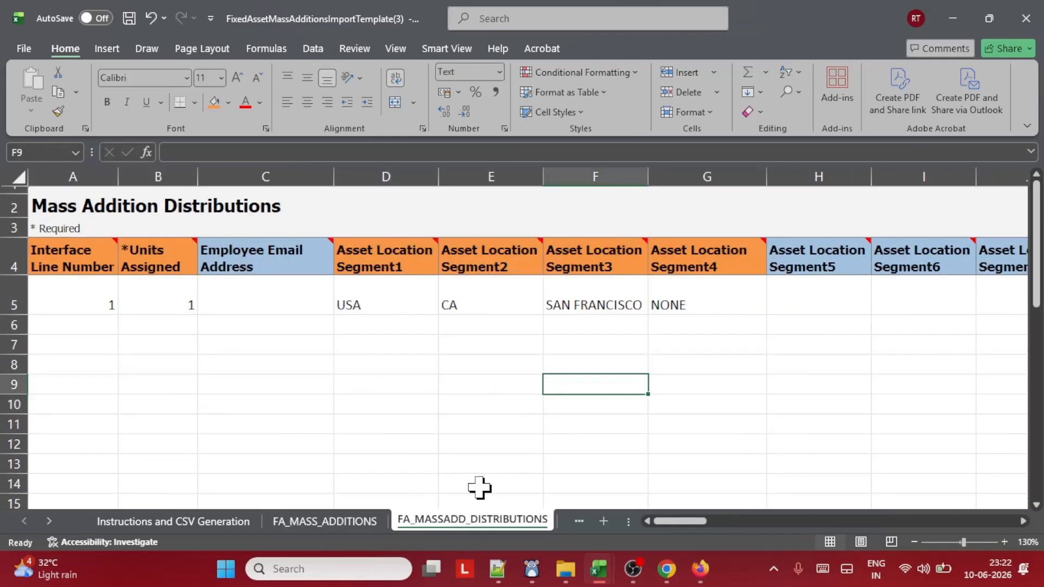
{"action": "left_click", "coordinate": [335, 521]}
{"action": "left_click", "coordinate": [325, 429]}
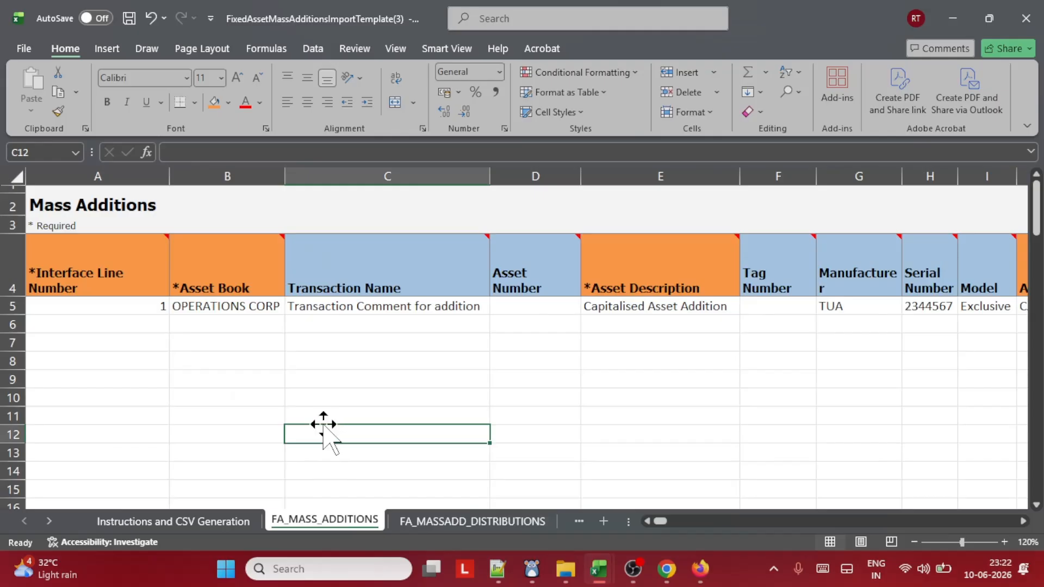
Set the Interface Line Number of the first data row on FA_MASS_ADDITIONS to 1021
{"action": "left_click", "coordinate": [107, 272]}
{"action": "left_click", "coordinate": [127, 310]}
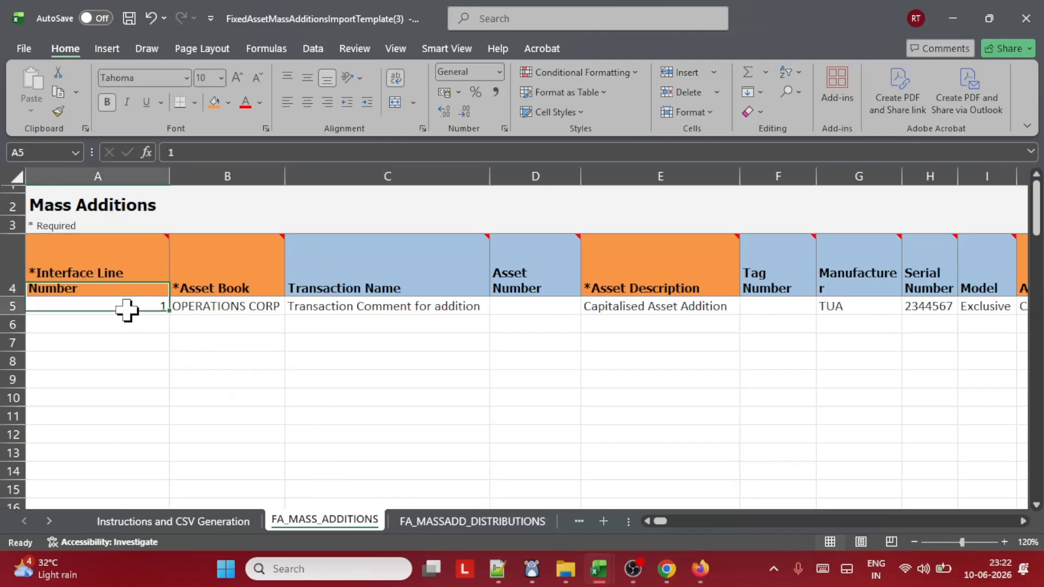
{"action": "left_click", "coordinate": [391, 365]}
{"action": "left_click", "coordinate": [154, 306]}
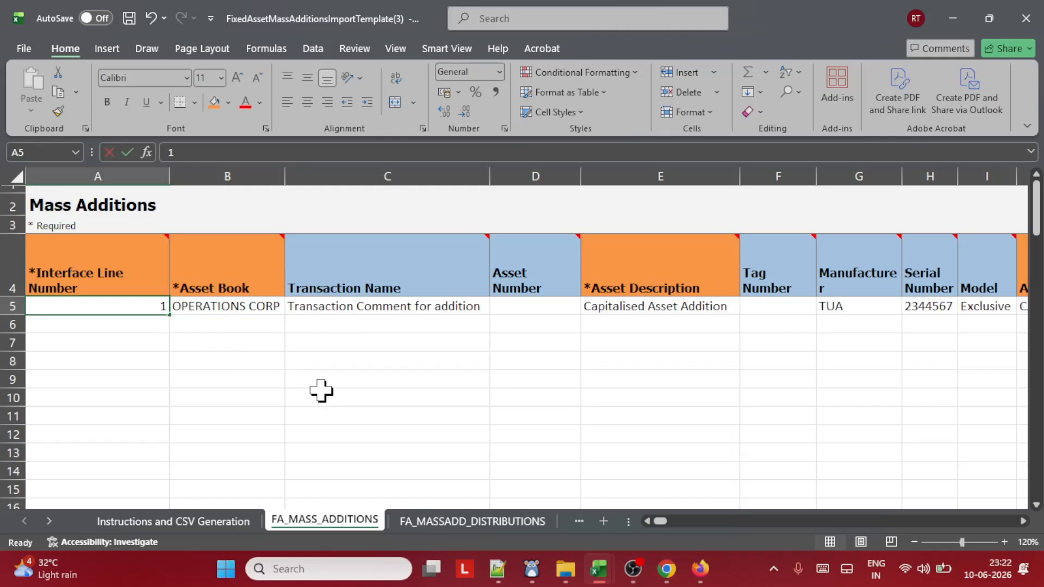
{"action": "type", "text": "1"}
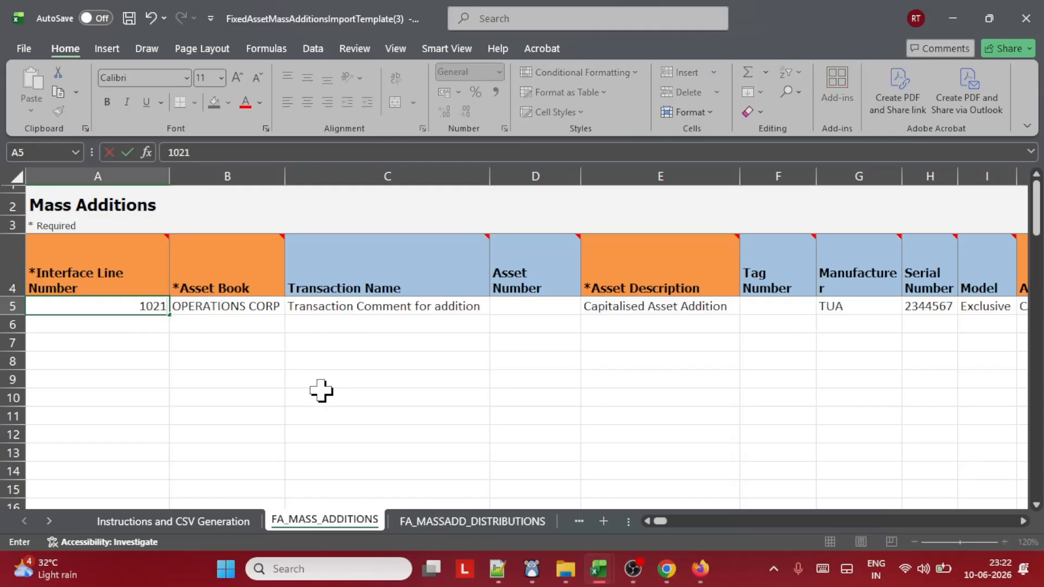
{"action": "left_click", "coordinate": [550, 429]}
Select the Asset Book cell of the first data row and switch to the Oracle Fusion home page in Chrome
{"action": "left_click", "coordinate": [252, 307]}
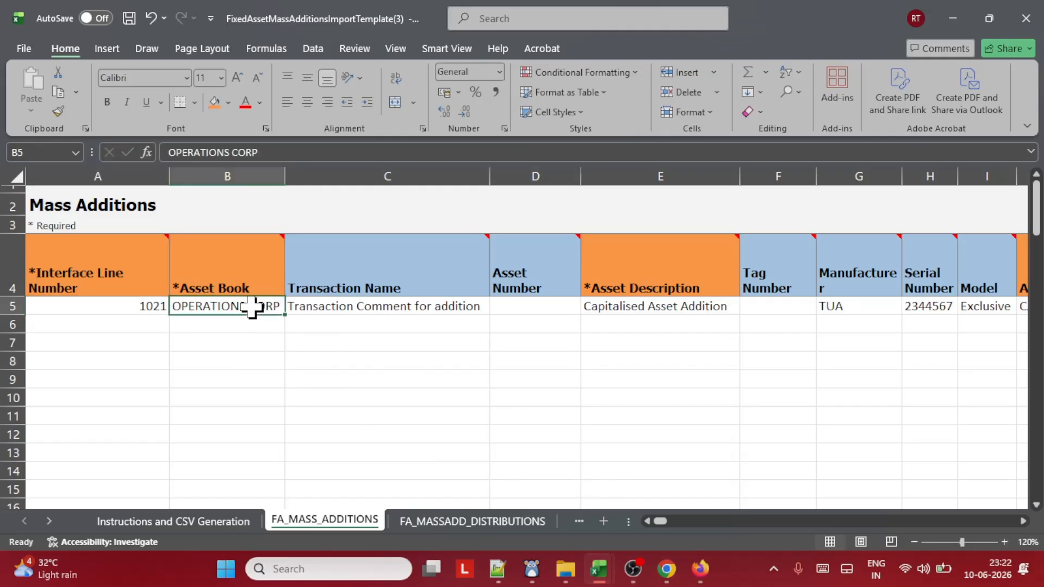
{"action": "left_click", "coordinate": [670, 583]}
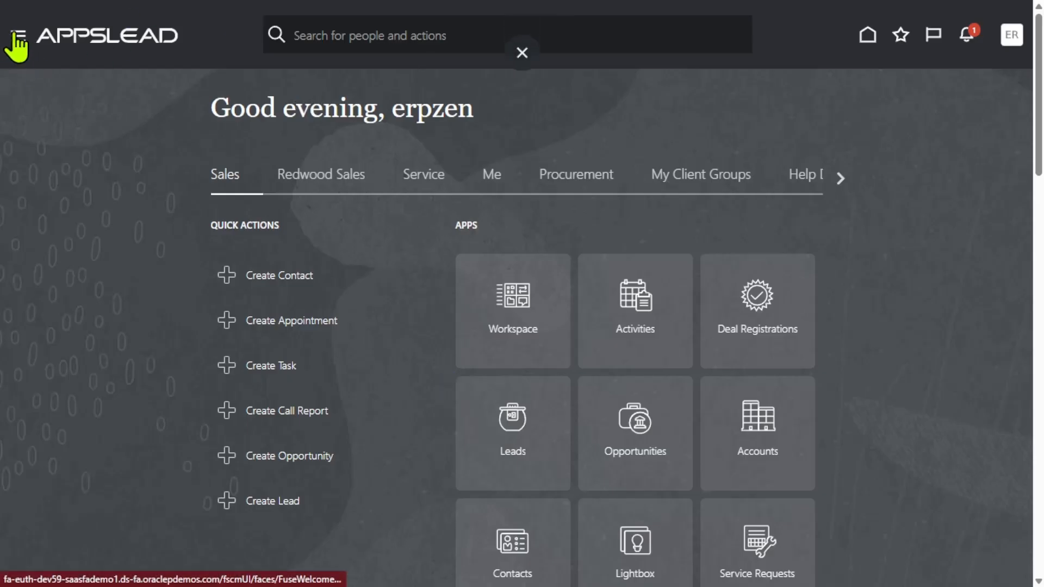
{"action": "left_click", "coordinate": [16, 35]}
{"action": "scroll", "coordinate": [164, 295], "scroll_direction": "down", "scroll_amount": 5}
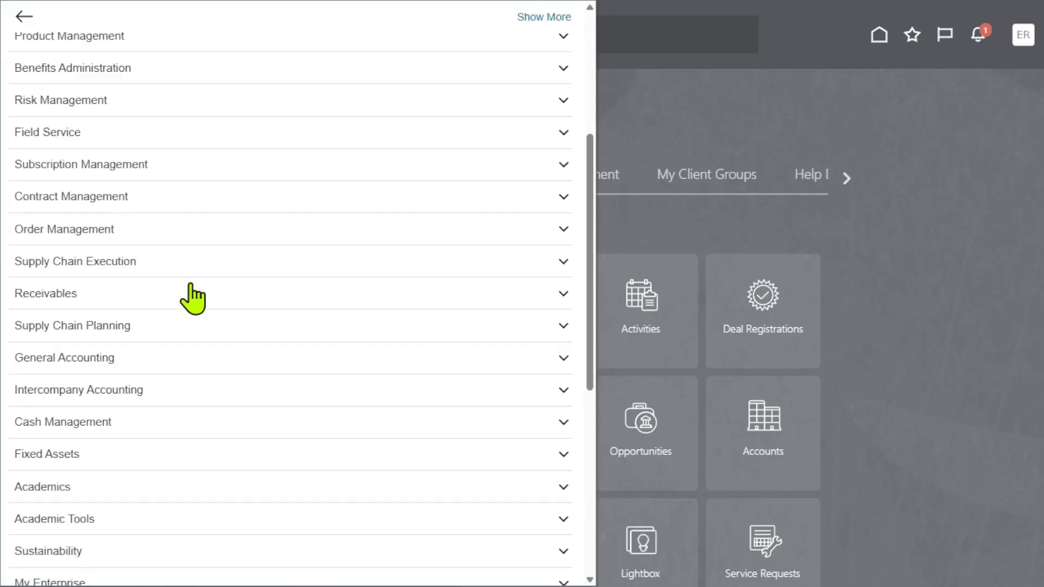
{"action": "scroll", "coordinate": [196, 298], "scroll_direction": "down", "scroll_amount": 6}
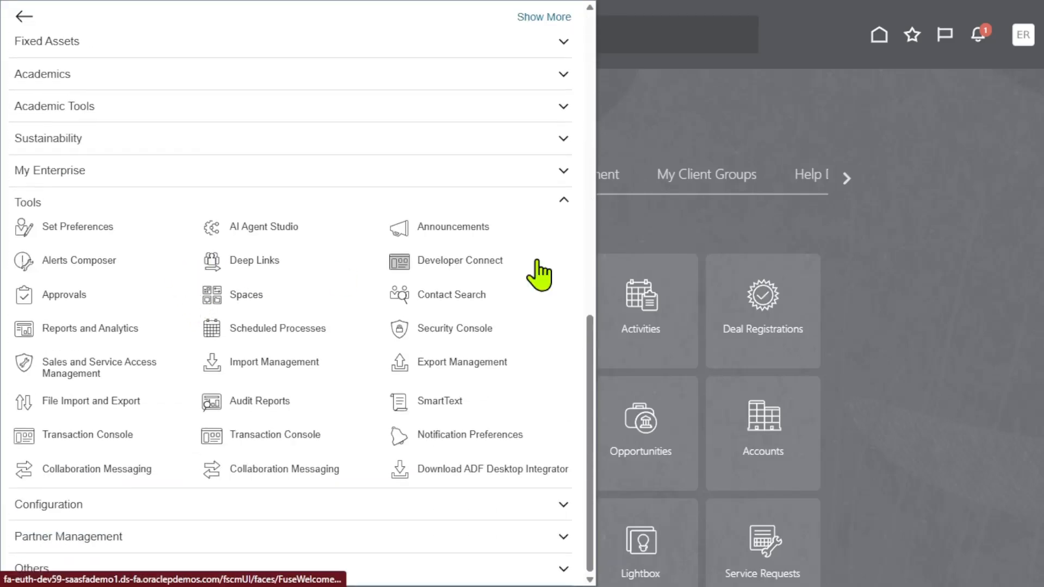
{"action": "left_click", "coordinate": [728, 187]}
Open the Assets work area from the Fixed Assets group on the Oracle Fusion home page
{"action": "left_click", "coordinate": [840, 178]}
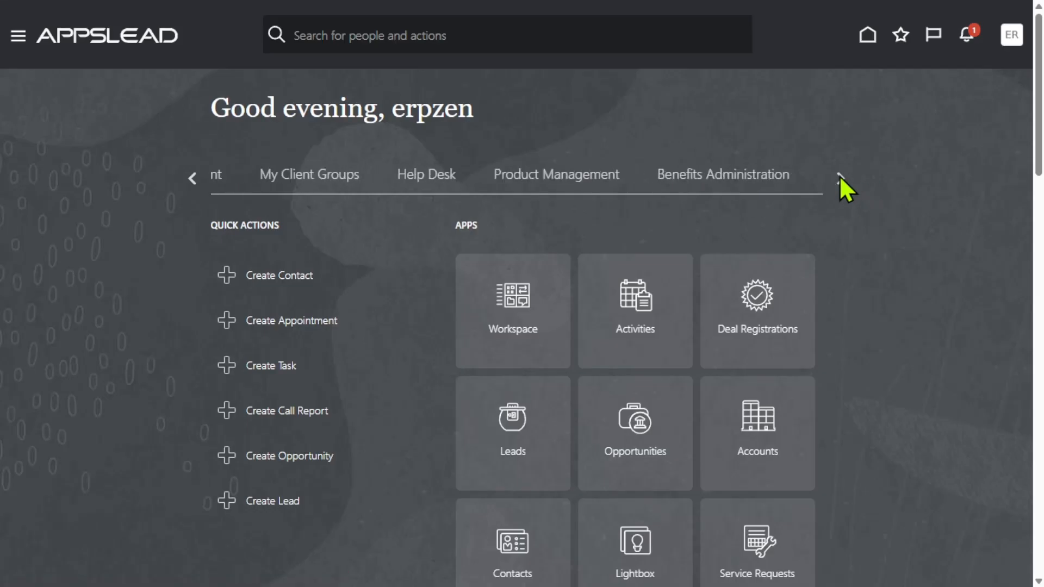
{"action": "left_click", "coordinate": [839, 176]}
{"action": "left_click", "coordinate": [839, 176]}
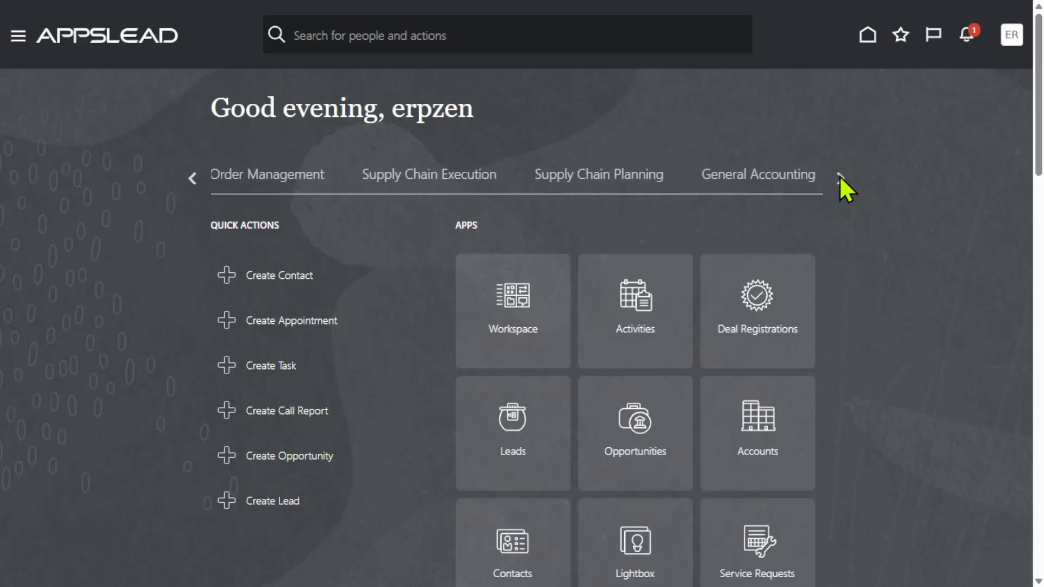
{"action": "left_click", "coordinate": [840, 175]}
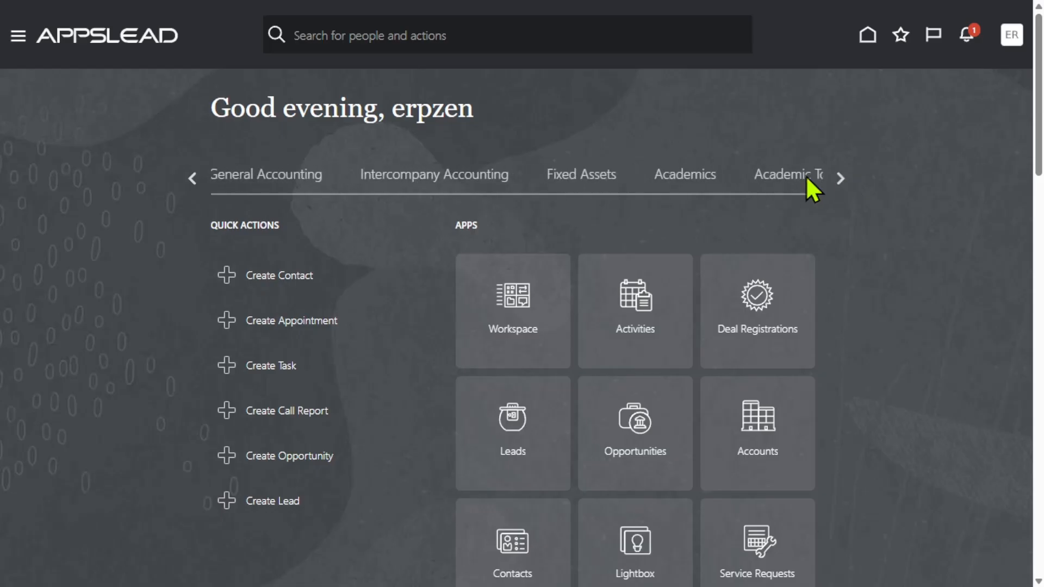
{"action": "left_click", "coordinate": [570, 187]}
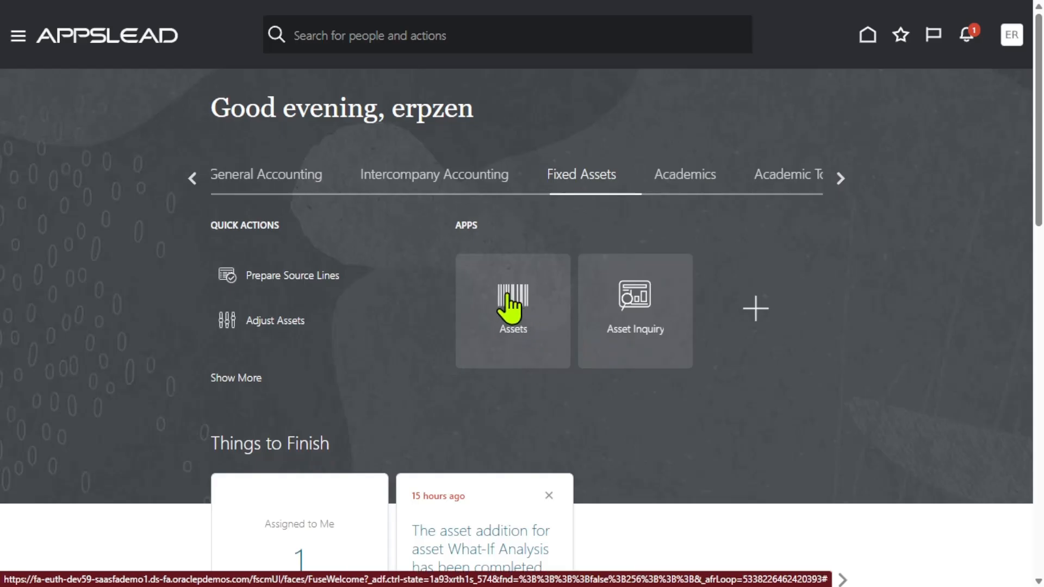
{"action": "left_click", "coordinate": [516, 314]}
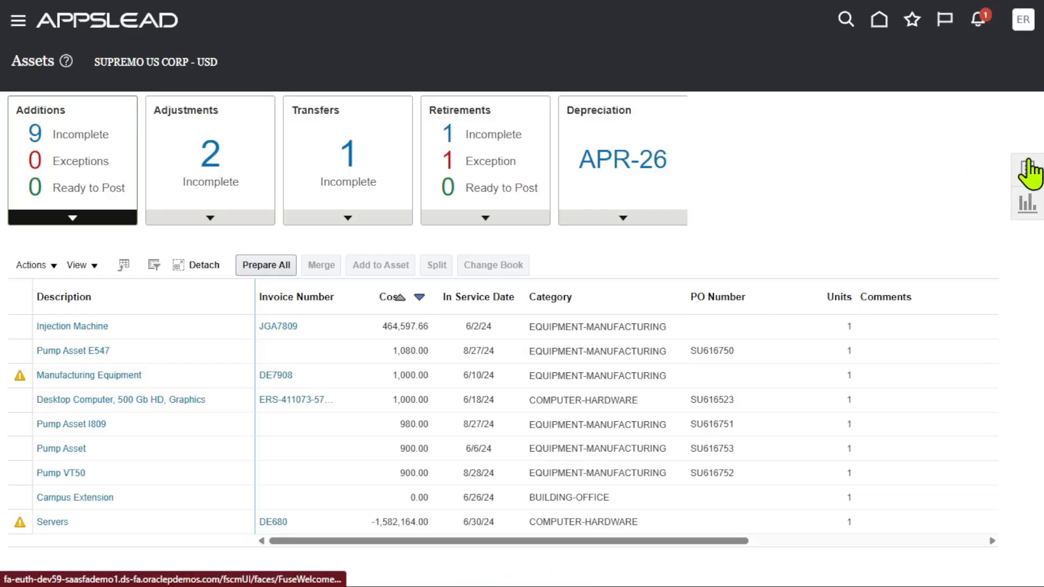
Open Inquire Assets and search the SUPREMO US CORP book for assets with category BUILD
{"action": "left_click", "coordinate": [1029, 171]}
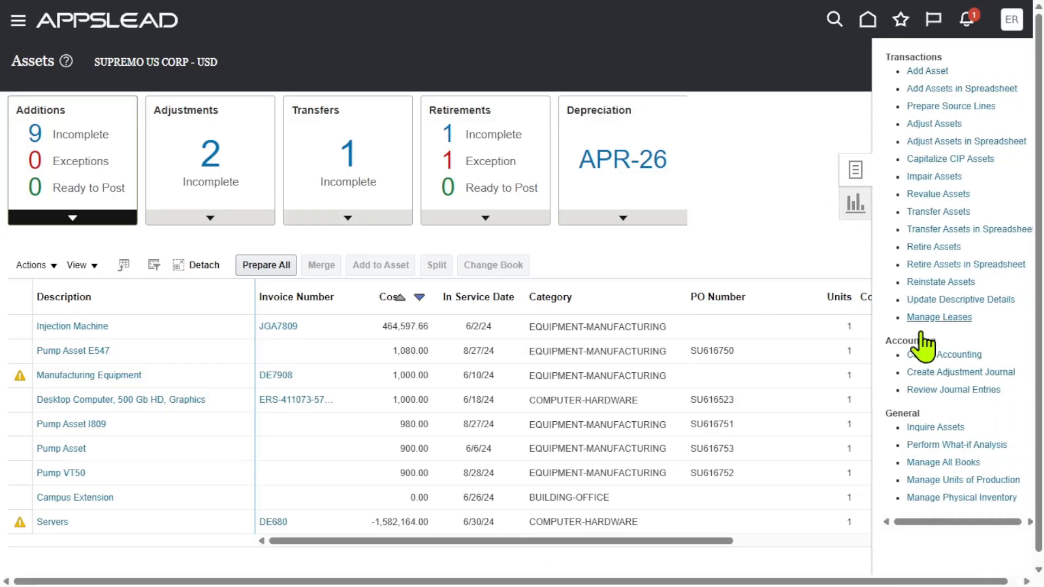
{"action": "left_click", "coordinate": [936, 428]}
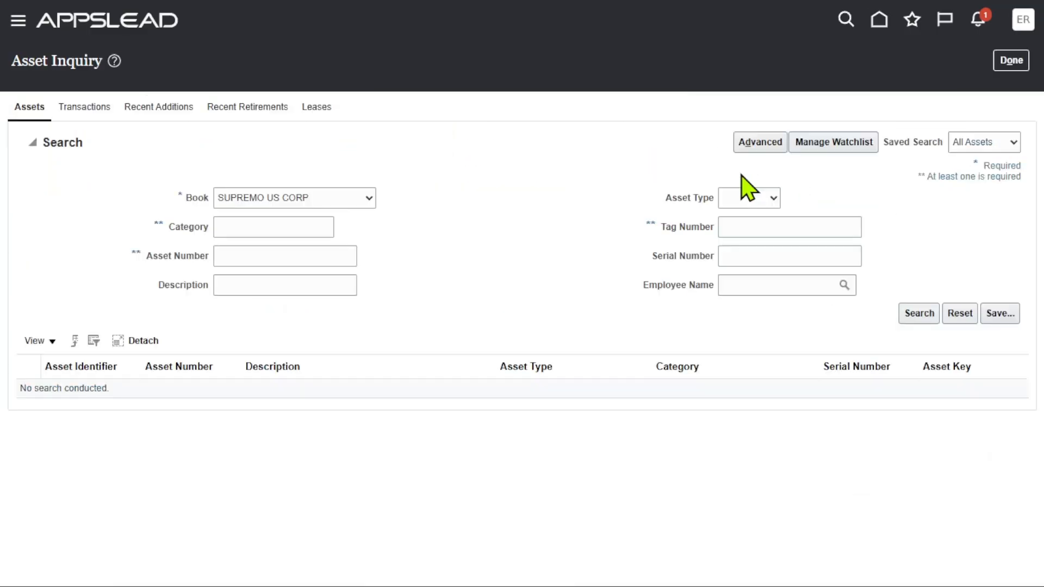
{"action": "left_click", "coordinate": [295, 226]}
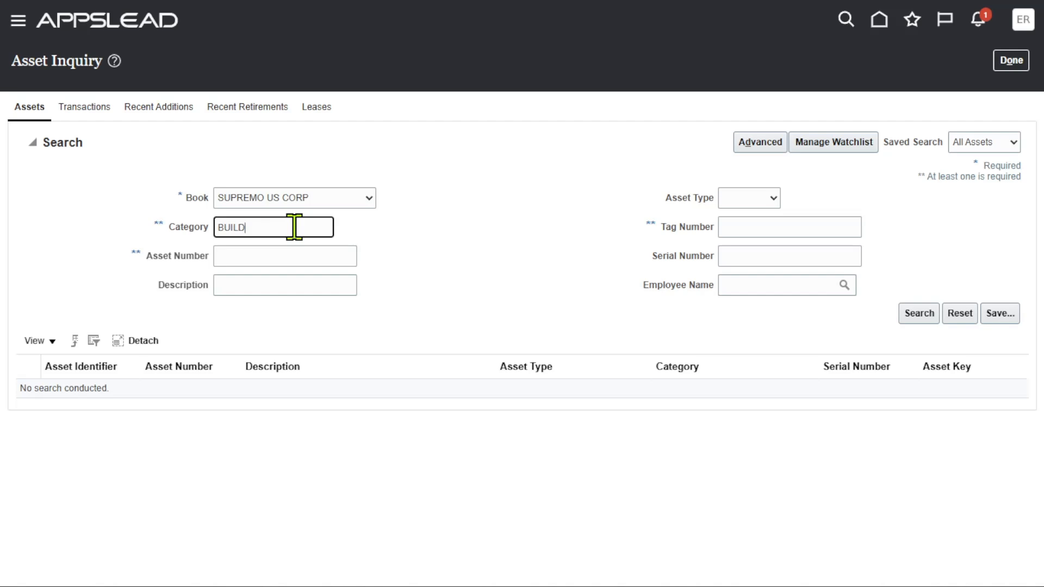
{"action": "type", "text": "BUILD"}
{"action": "key", "text": "Return"}
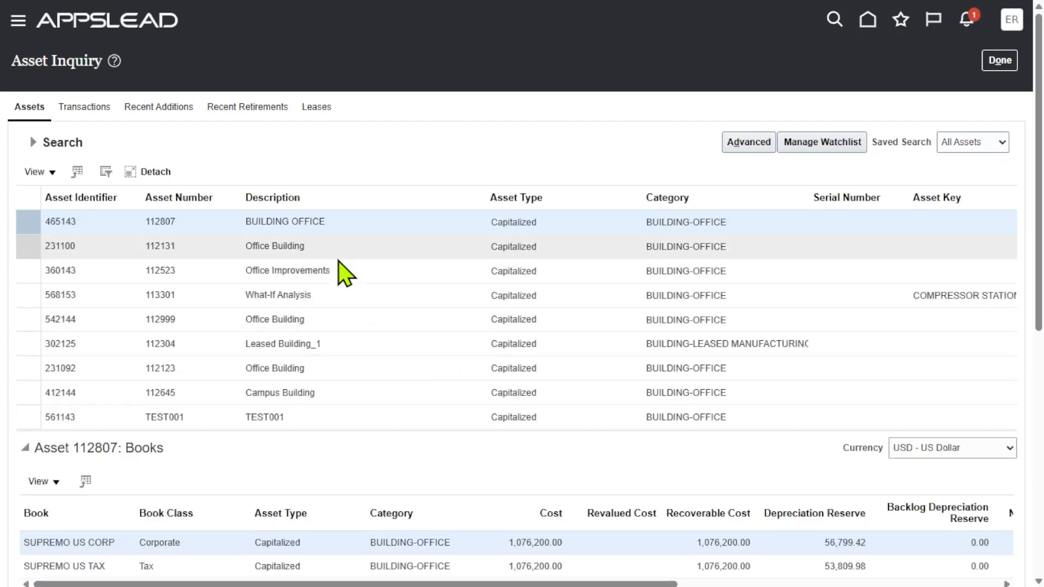
Show the book details of the What-If Analysis asset and select its SUPREMO US CORP book row
{"action": "left_click", "coordinate": [321, 294]}
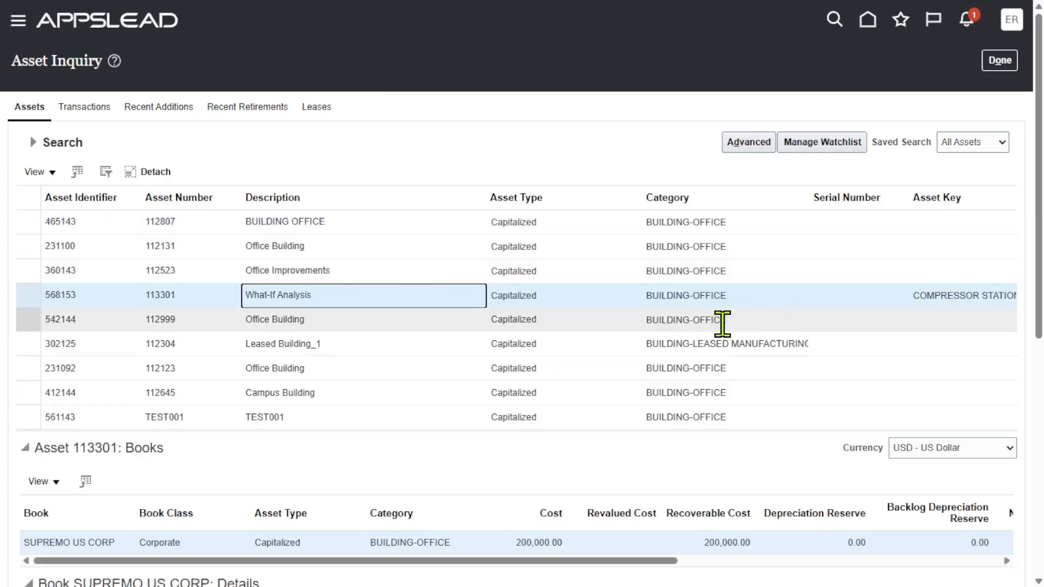
{"action": "scroll", "coordinate": [722, 324], "scroll_direction": "down", "scroll_amount": 3}
{"action": "left_click", "coordinate": [120, 390]}
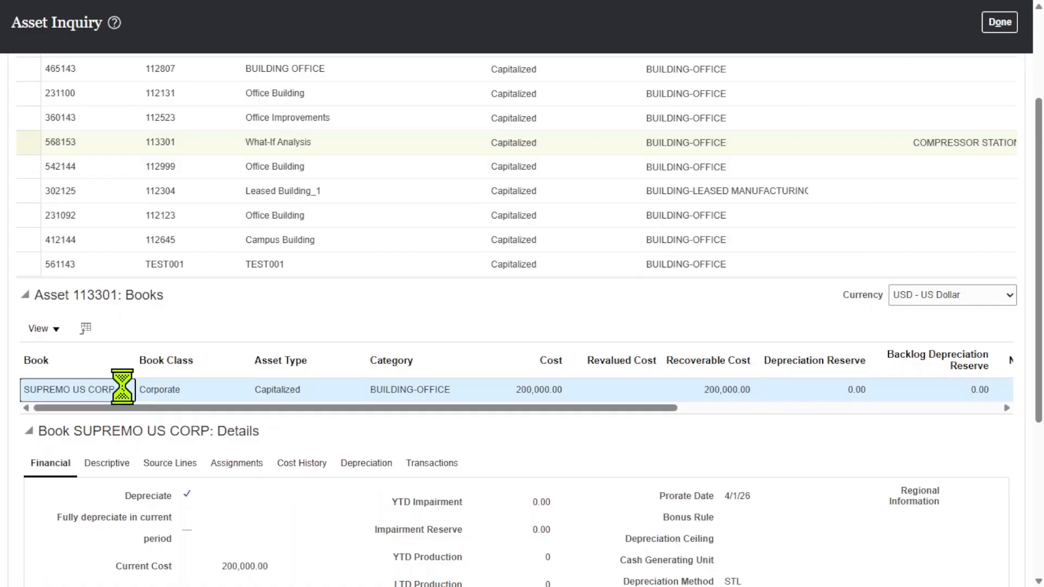
Copy the book name SUPREMO US CORP from Asset Inquiry into the Asset Book cell of row 5 as plain text
{"action": "left_click_drag", "start_coordinate": [121, 390], "coordinate": [23, 389]}
{"action": "key", "text": "super+c"}
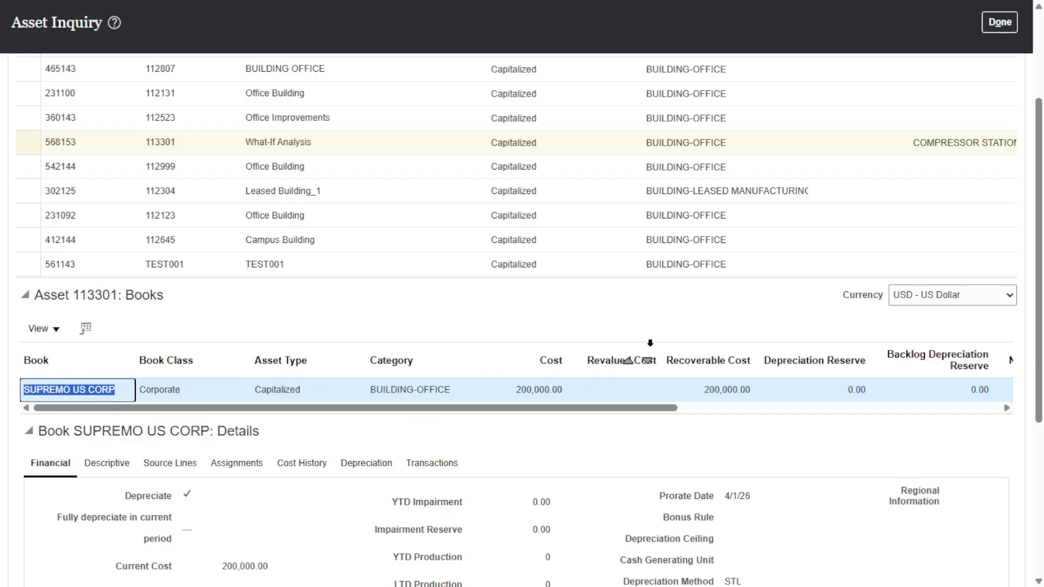
{"action": "key", "text": "alt+Tab"}
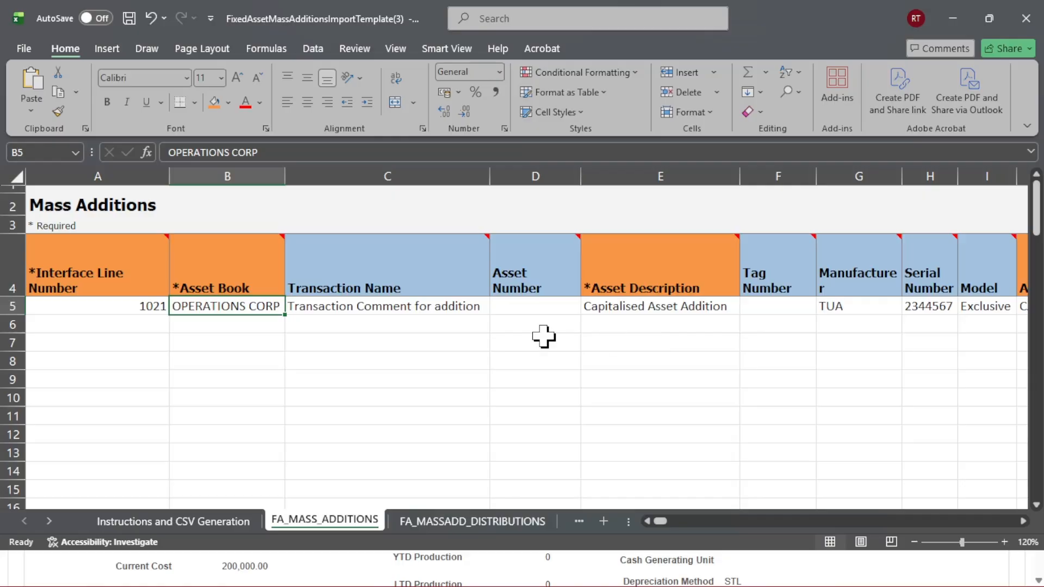
{"action": "right_click", "coordinate": [229, 308]}
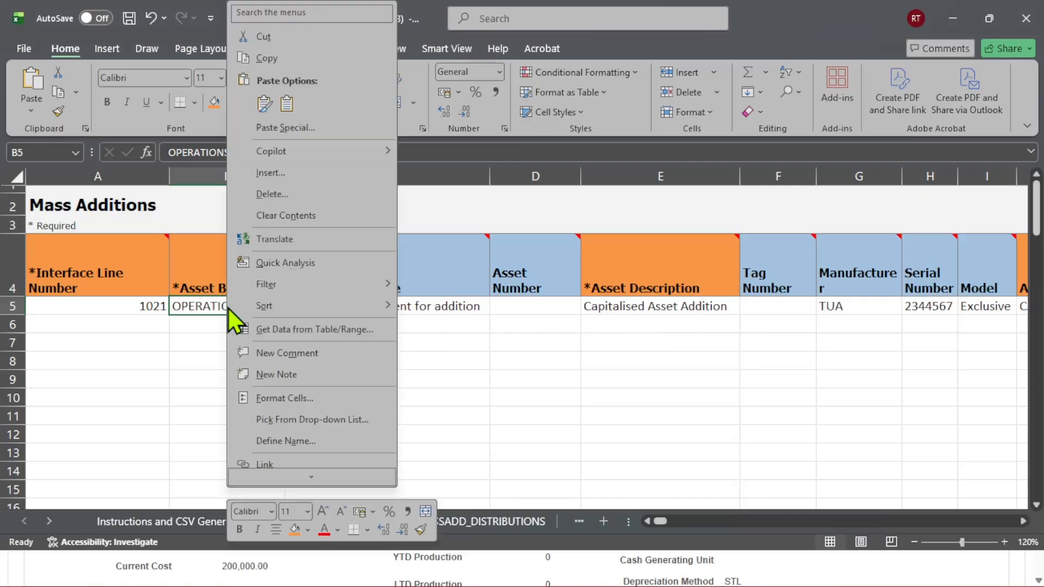
{"action": "left_click", "coordinate": [287, 103]}
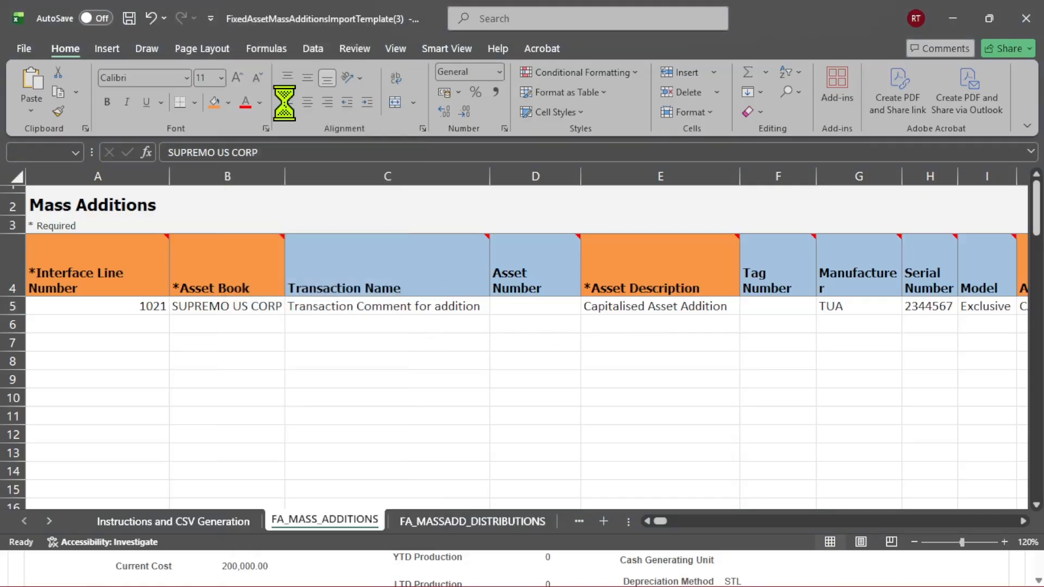
{"action": "left_click", "coordinate": [413, 349]}
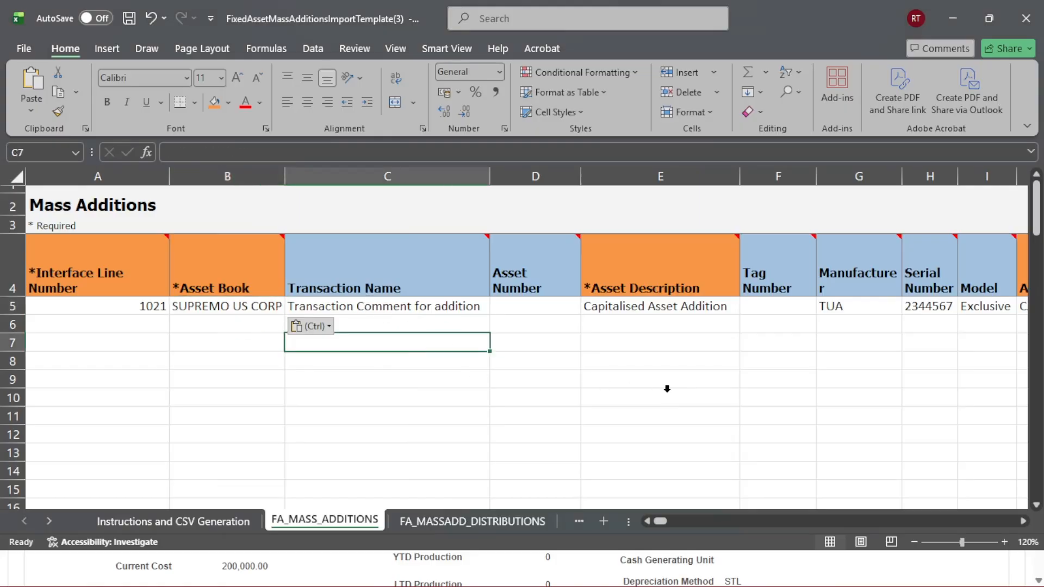
Show the desktop and close both File Explorer windows and Notepad++
{"action": "key", "text": "super+d"}
{"action": "mouse_move", "coordinate": [598, 583]}
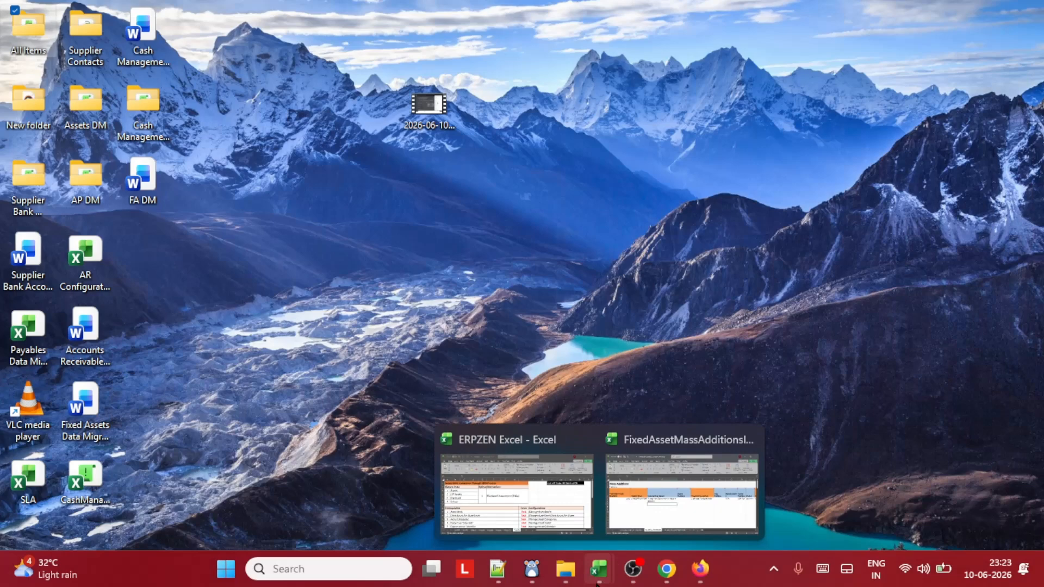
{"action": "mouse_move", "coordinate": [566, 571]}
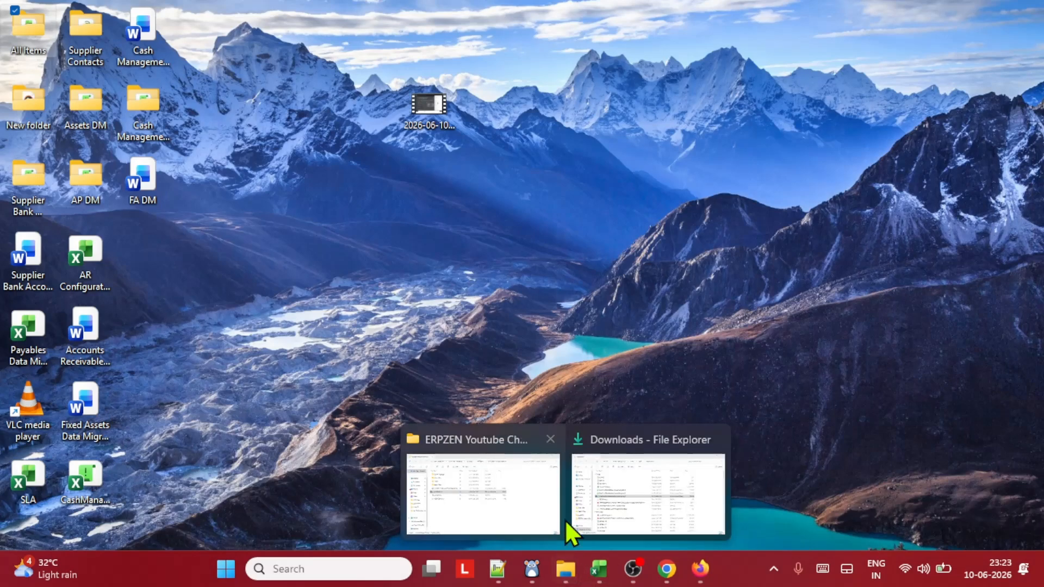
{"action": "left_click", "coordinate": [550, 440]}
{"action": "left_click", "coordinate": [632, 437]}
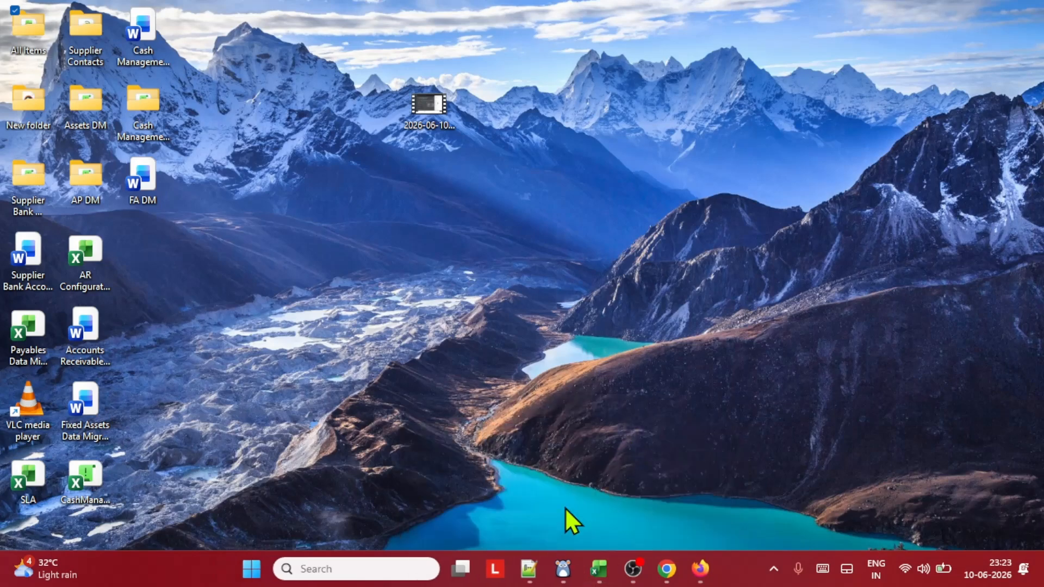
{"action": "mouse_move", "coordinate": [603, 569]}
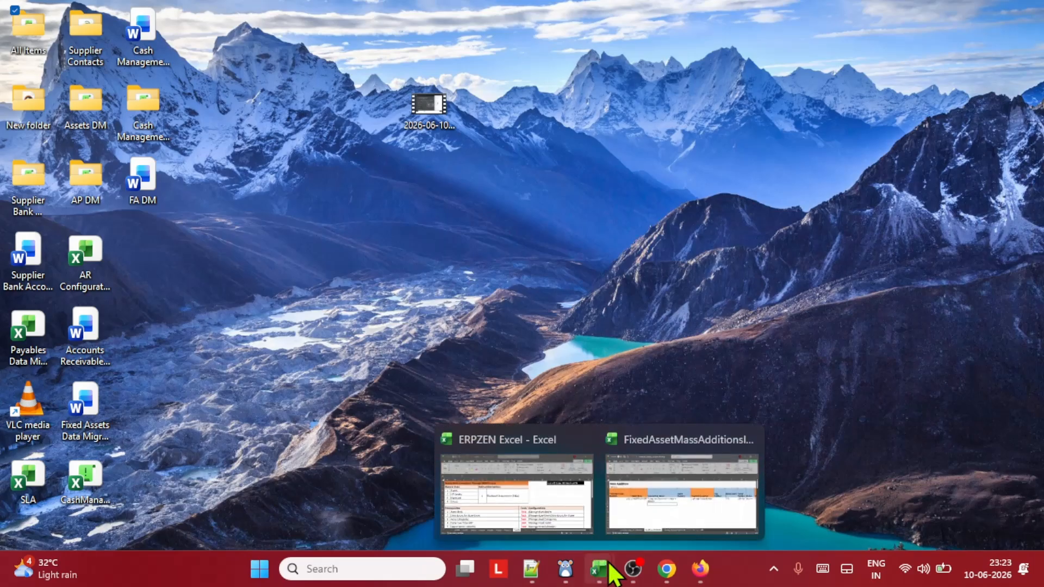
{"action": "mouse_move", "coordinate": [674, 557]}
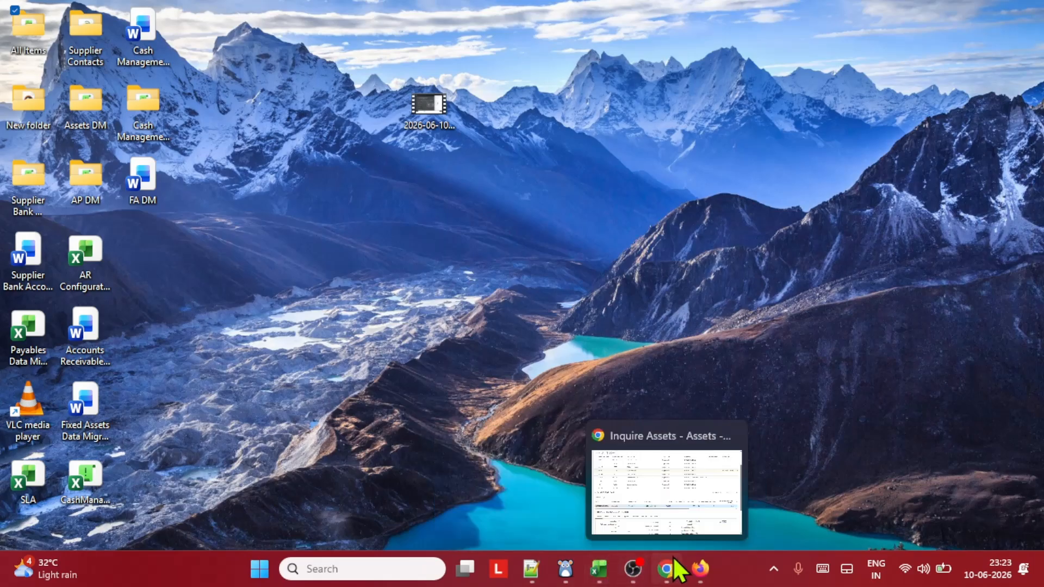
{"action": "right_click", "coordinate": [536, 565]}
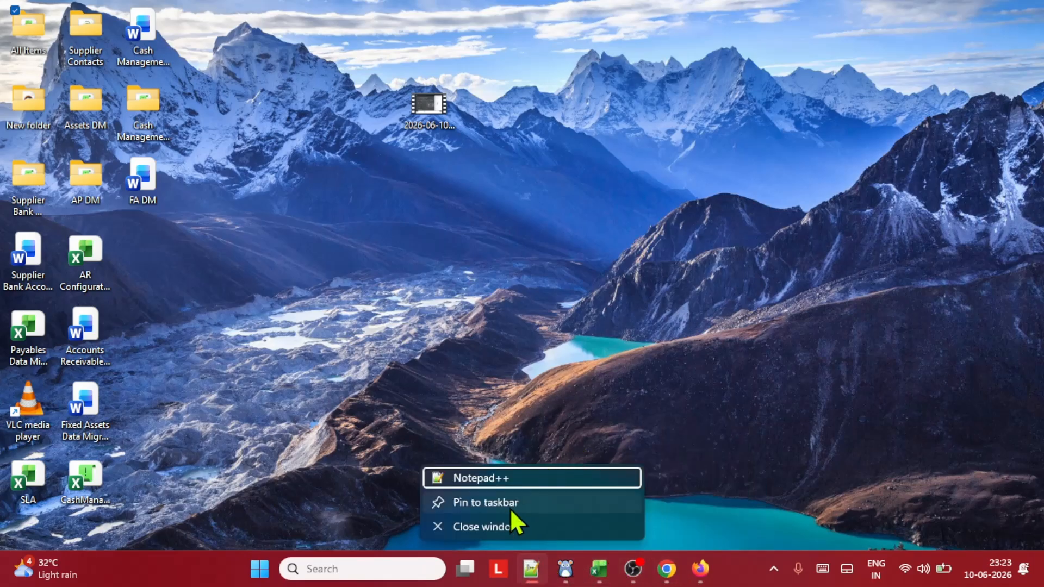
{"action": "left_click", "coordinate": [510, 527]}
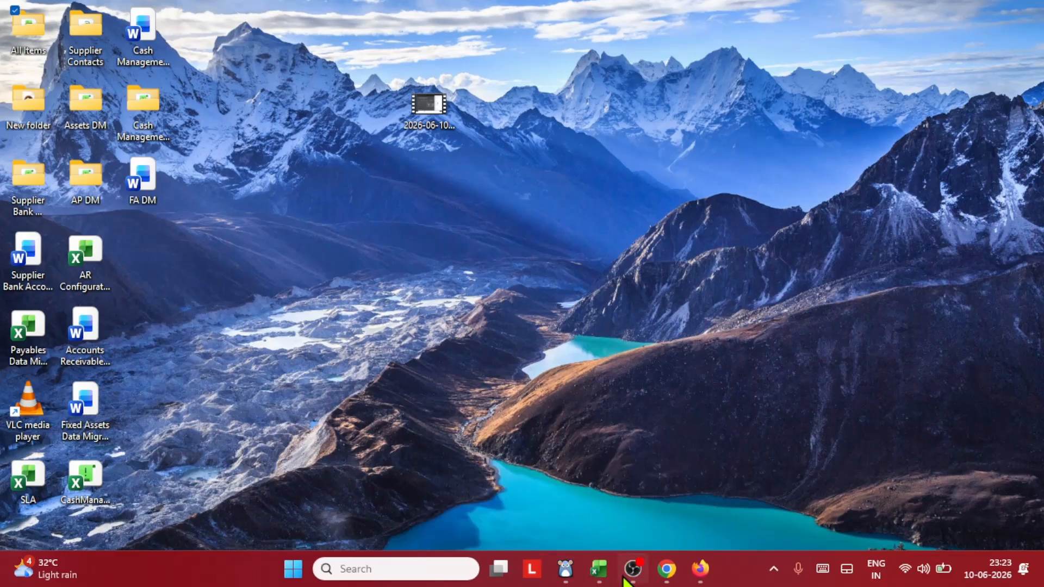
Return to the Mass Additions template in Excel and clear the Transaction Name in row 5
{"action": "mouse_move", "coordinate": [673, 578]}
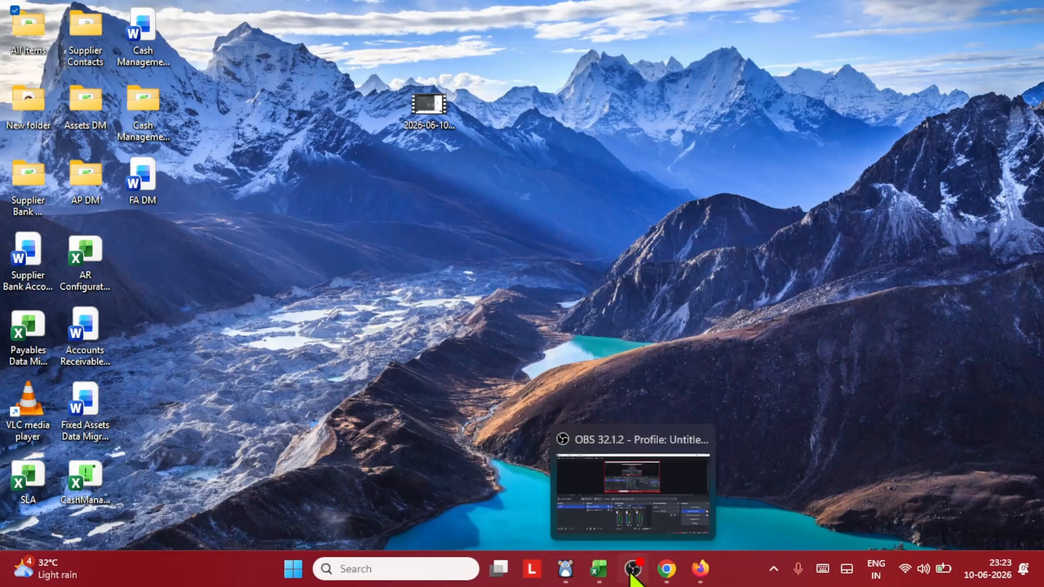
{"action": "mouse_move", "coordinate": [704, 568]}
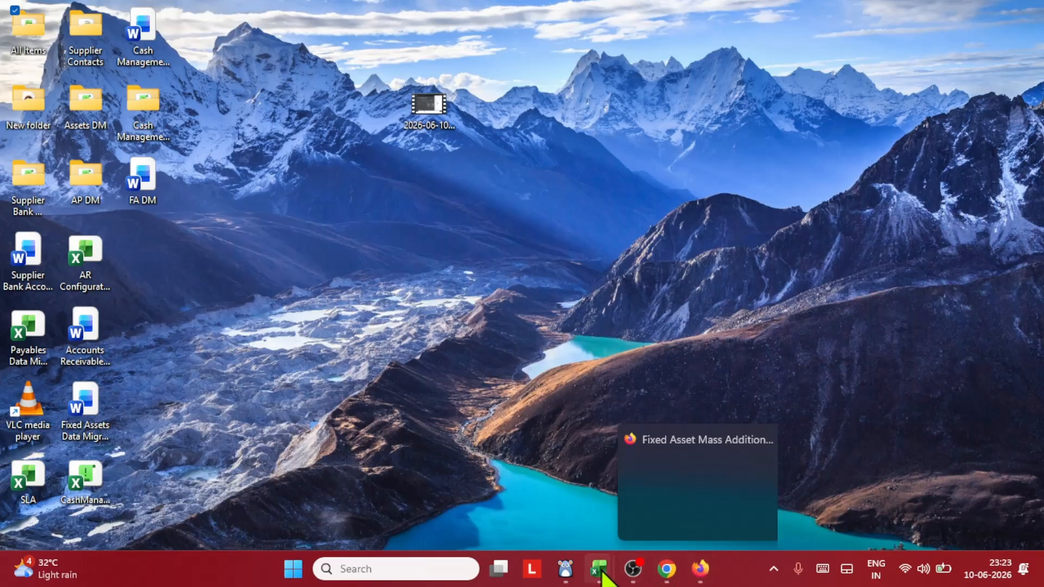
{"action": "mouse_move", "coordinate": [603, 576]}
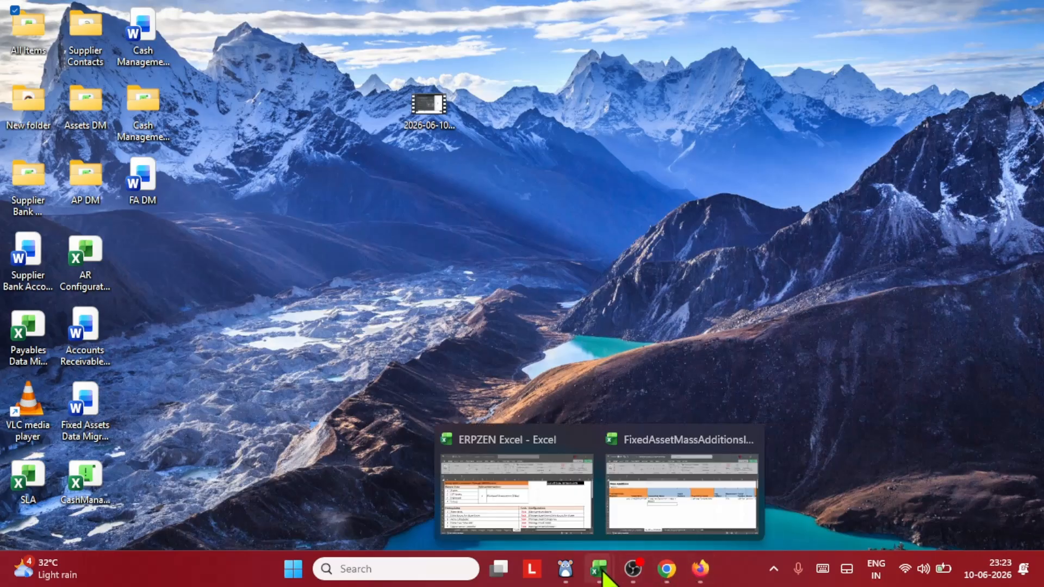
{"action": "left_click", "coordinate": [668, 569]}
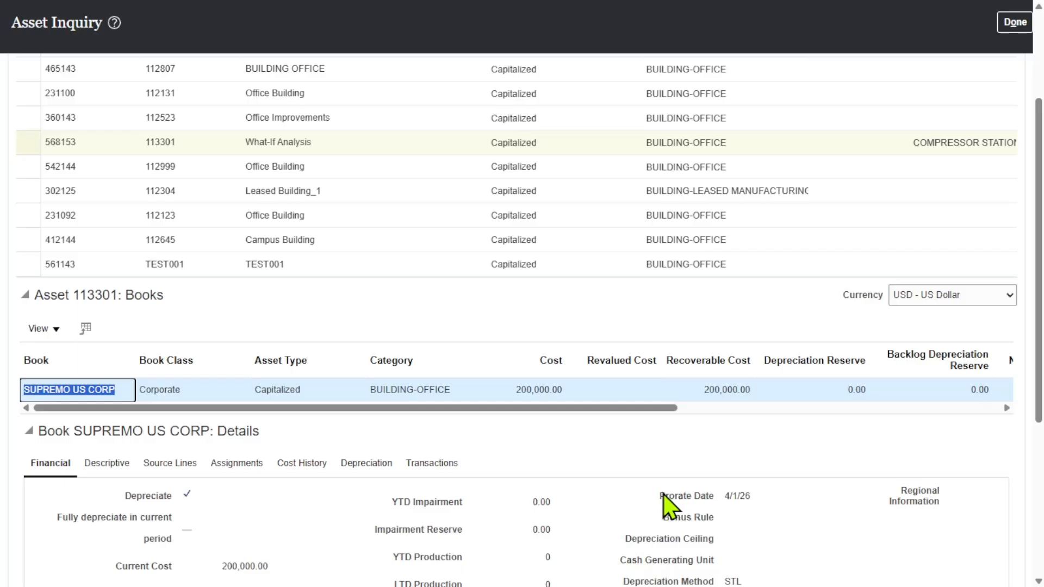
{"action": "key", "text": "alt+Tab"}
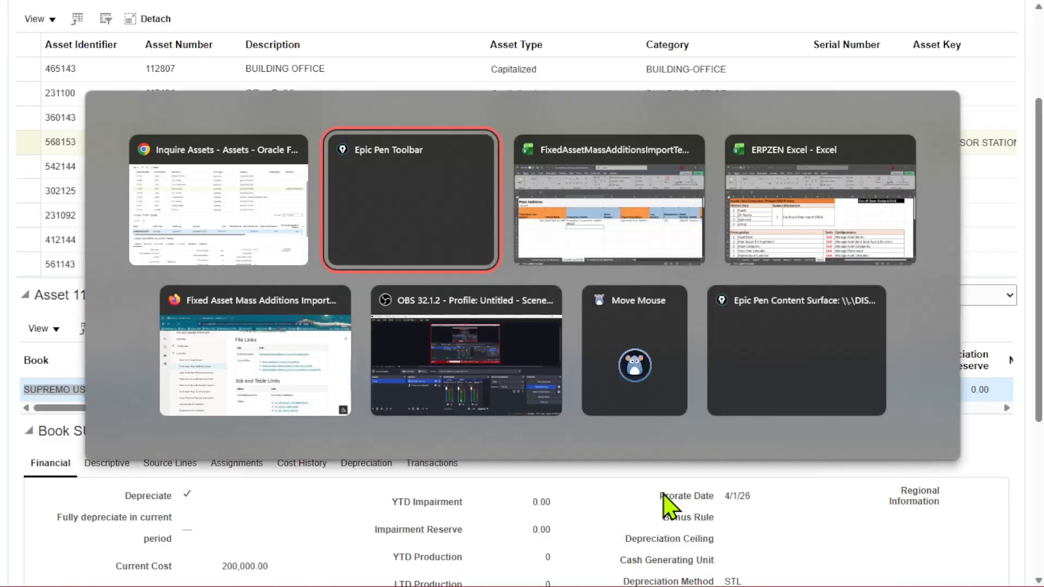
{"action": "key", "text": "Tab"}
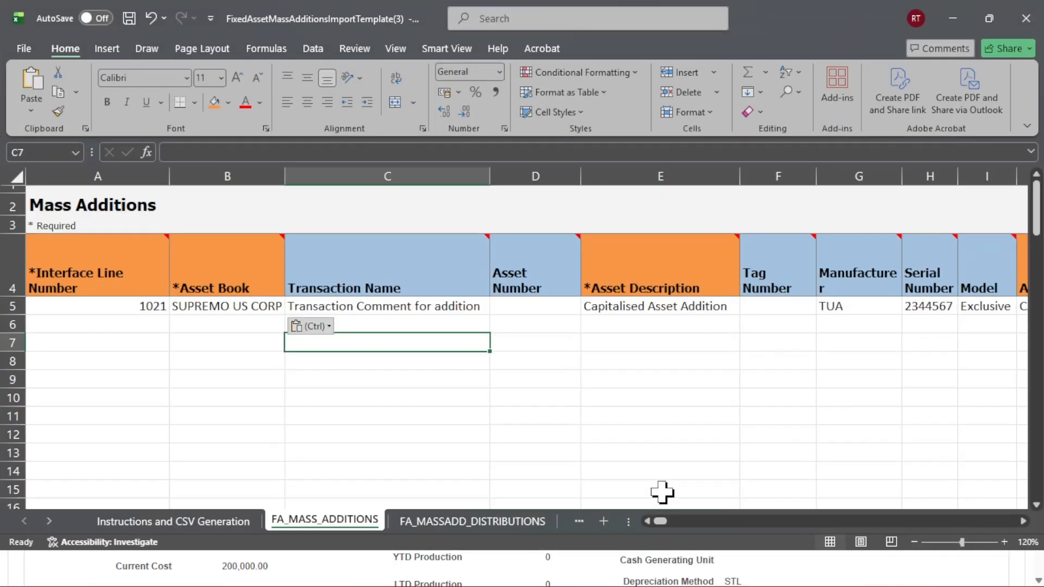
{"action": "key", "text": "Right"}
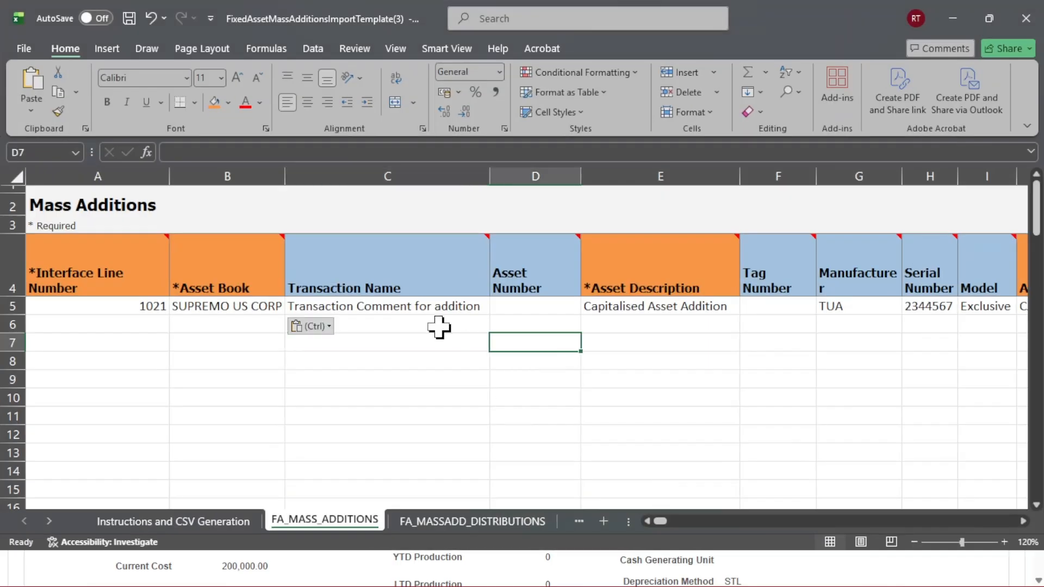
{"action": "left_click", "coordinate": [354, 308]}
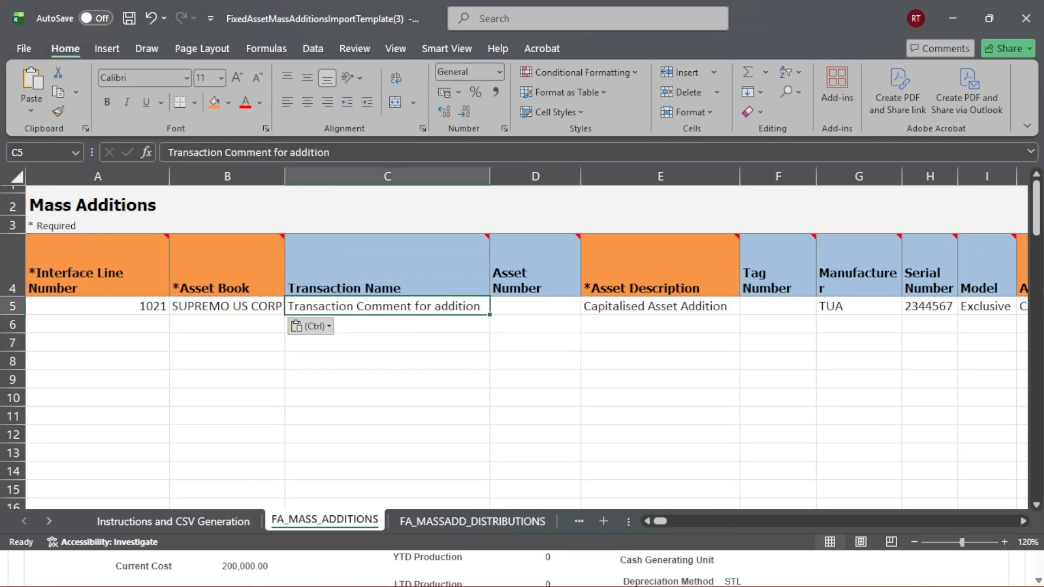
{"action": "key", "text": "Delete"}
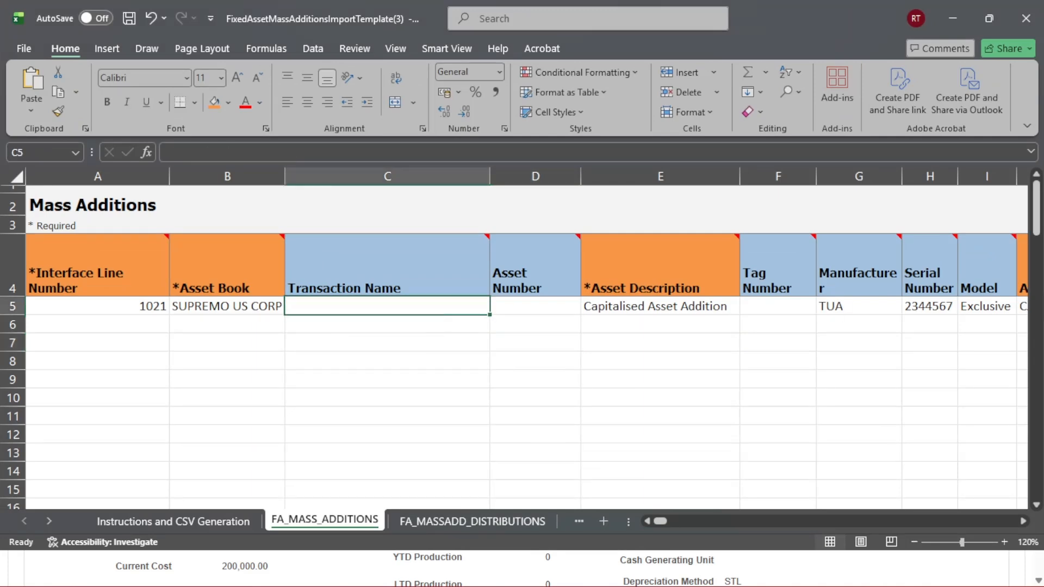
Set the Asset Description in row 5 to "Erpzen FBDI Addition"
{"action": "left_click", "coordinate": [632, 308]}
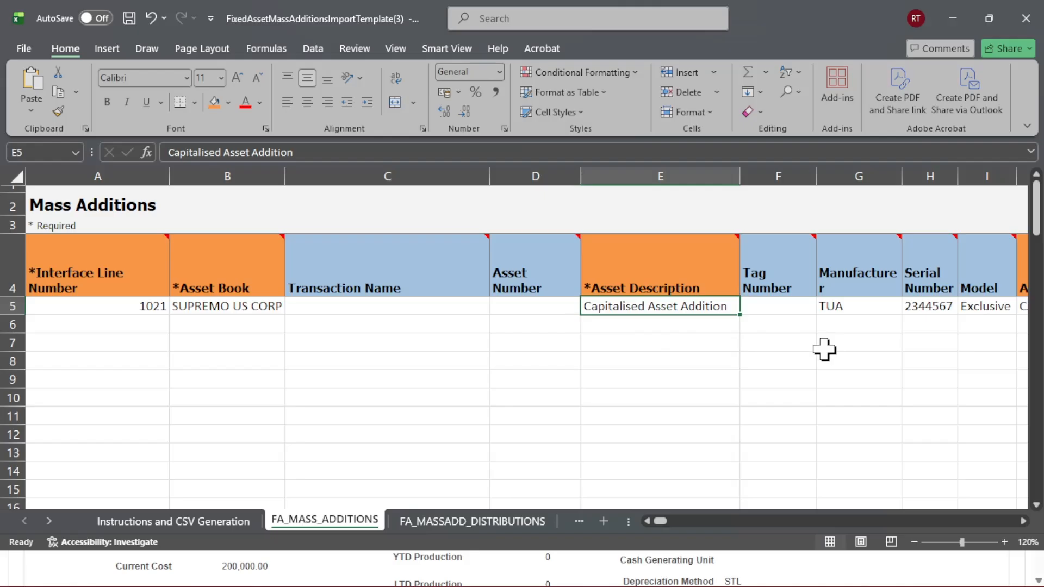
{"action": "type", "text": "Erpzen FBDI"}
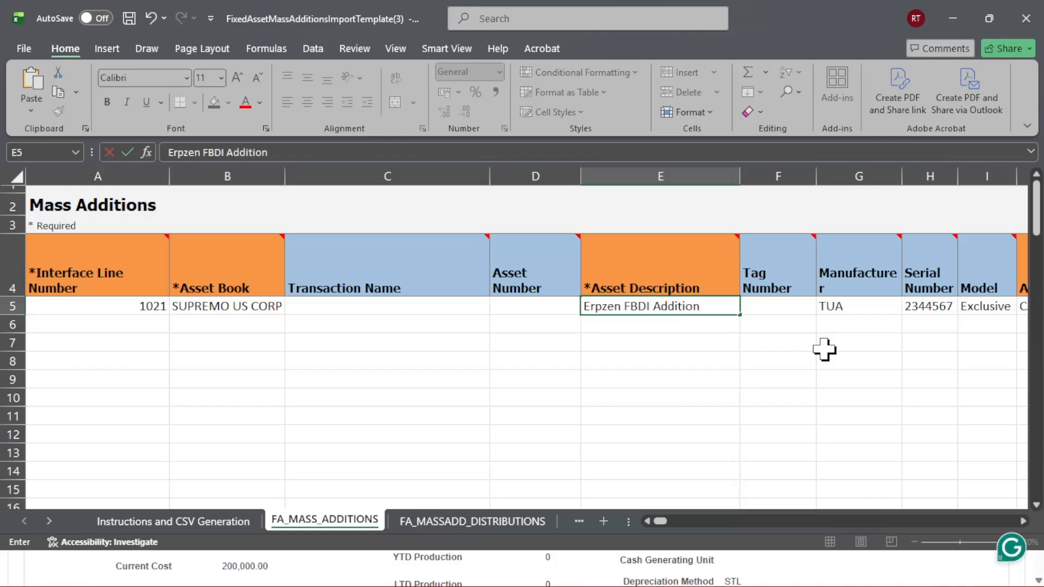
{"action": "left_click", "coordinate": [653, 380]}
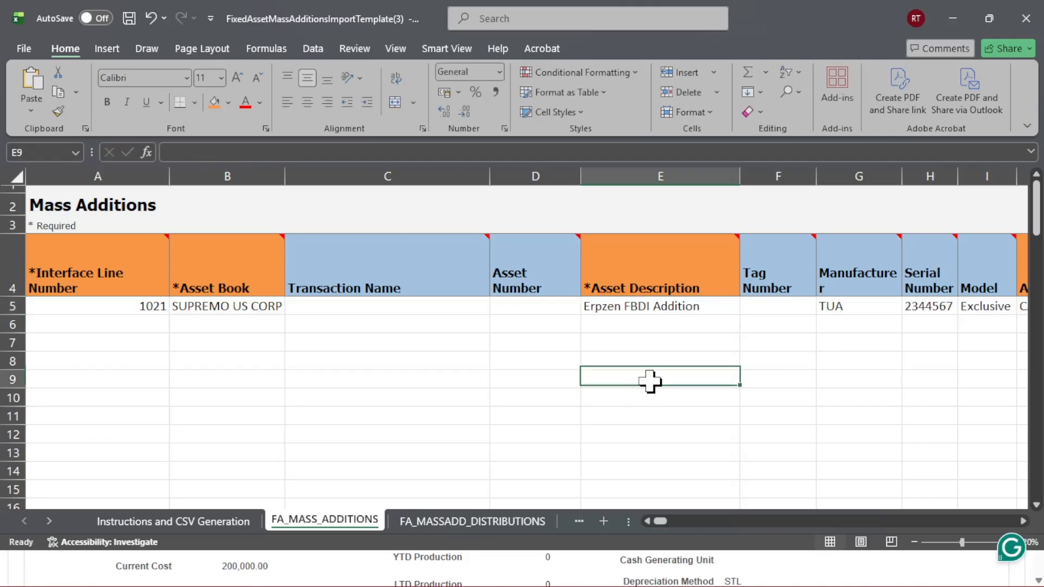
{"action": "left_click", "coordinate": [532, 173]}
{"action": "left_click", "coordinate": [661, 363]}
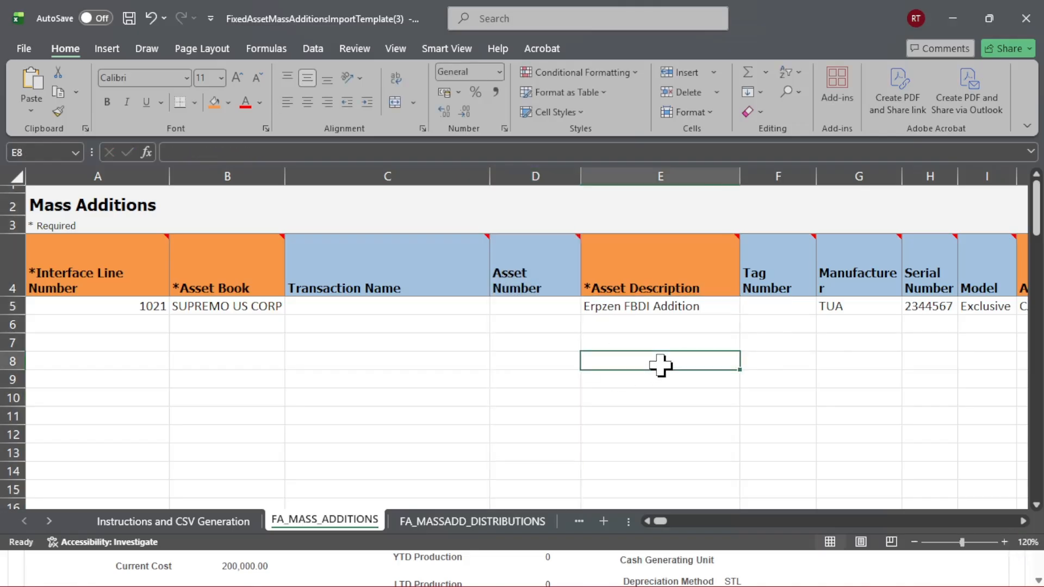
Switch to Oracle Fusion in Chrome and open Setup and Maintenance
{"action": "left_click", "coordinate": [952, 20]}
{"action": "scroll", "coordinate": [881, 222], "scroll_direction": "up", "scroll_amount": 3}
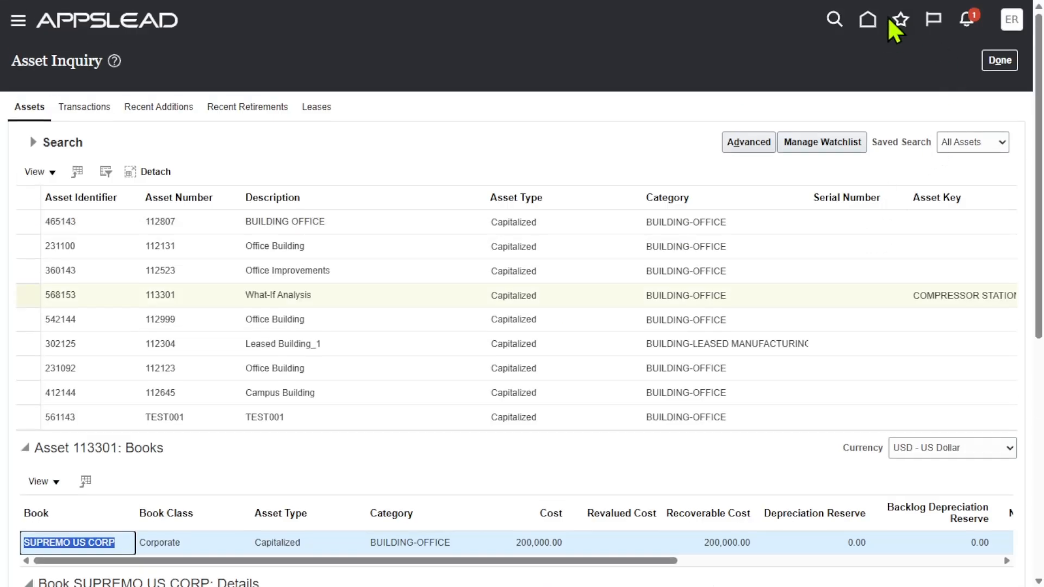
{"action": "left_click", "coordinate": [1013, 22]}
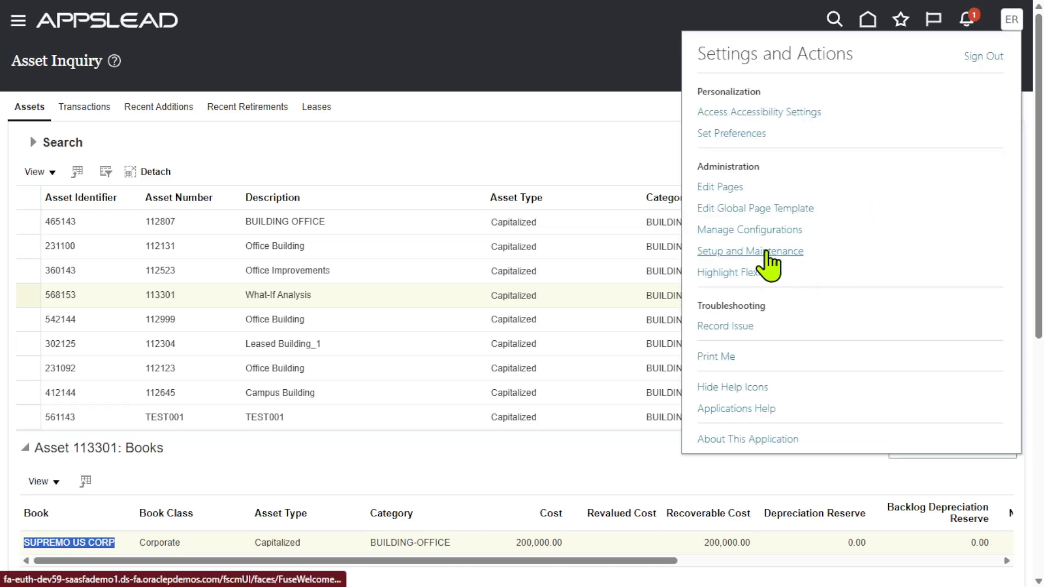
{"action": "left_click", "coordinate": [766, 251]}
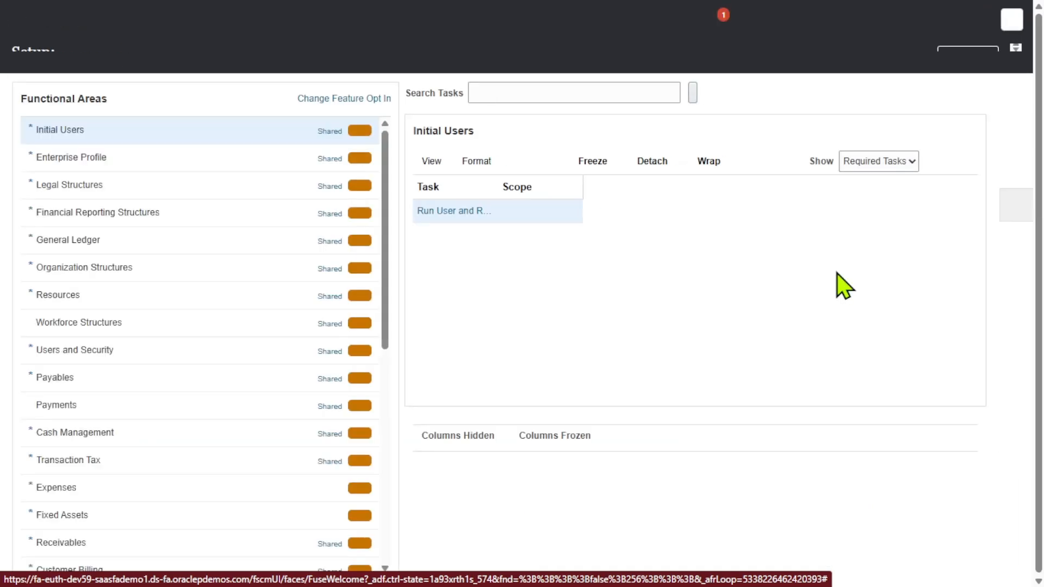
Search the setup tasks for "Manage system controls" and open the Manage System Controls task
{"action": "left_click", "coordinate": [521, 111]}
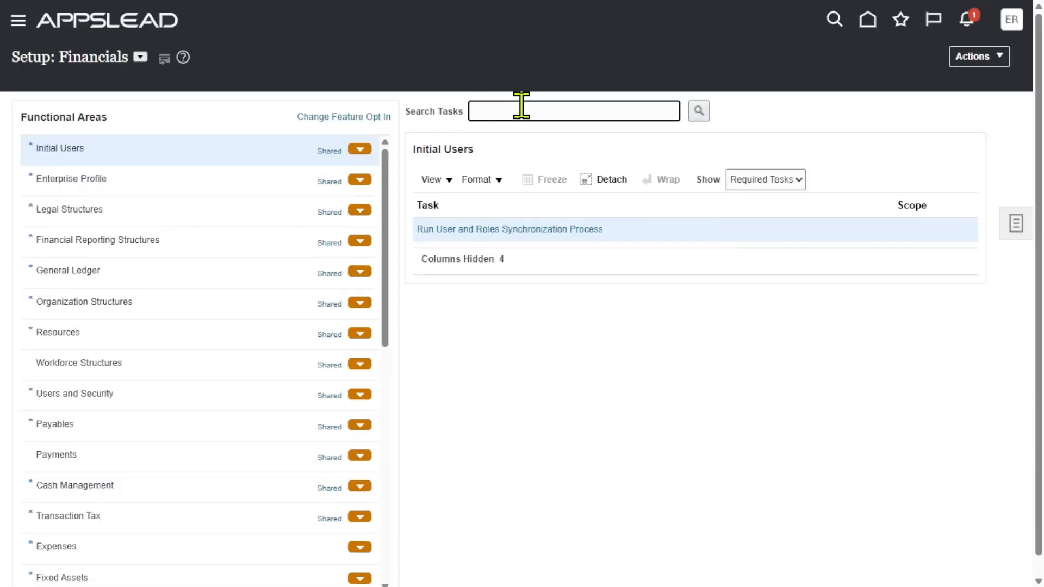
{"action": "type", "text": "Manage system controls"}
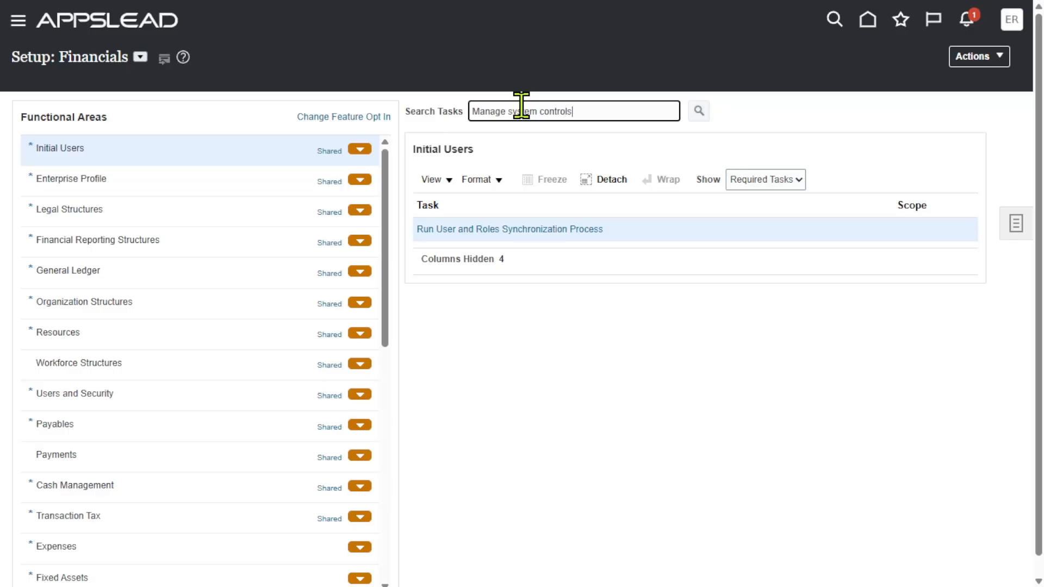
{"action": "key", "text": "Return"}
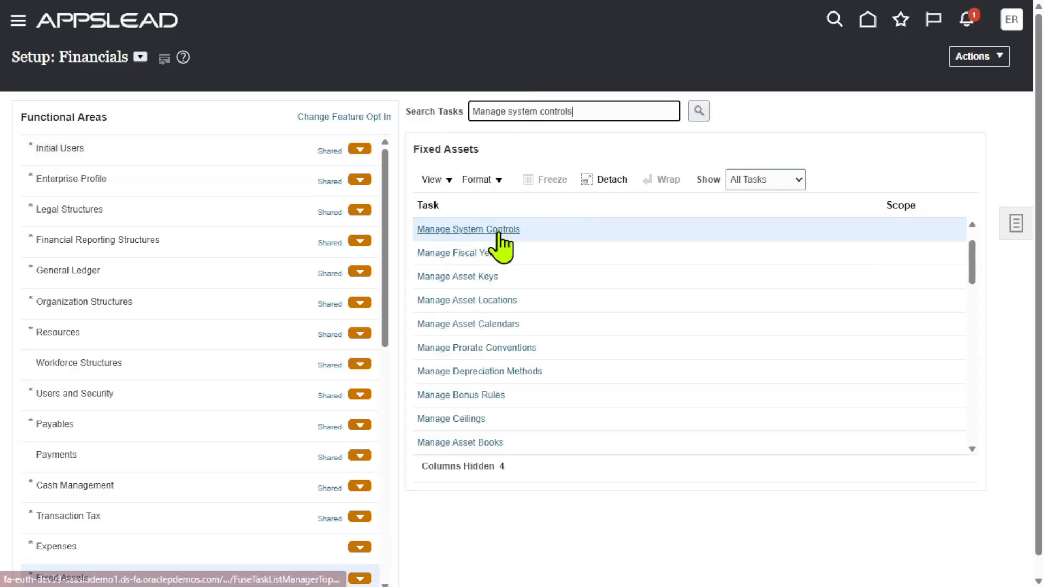
{"action": "left_click", "coordinate": [499, 229]}
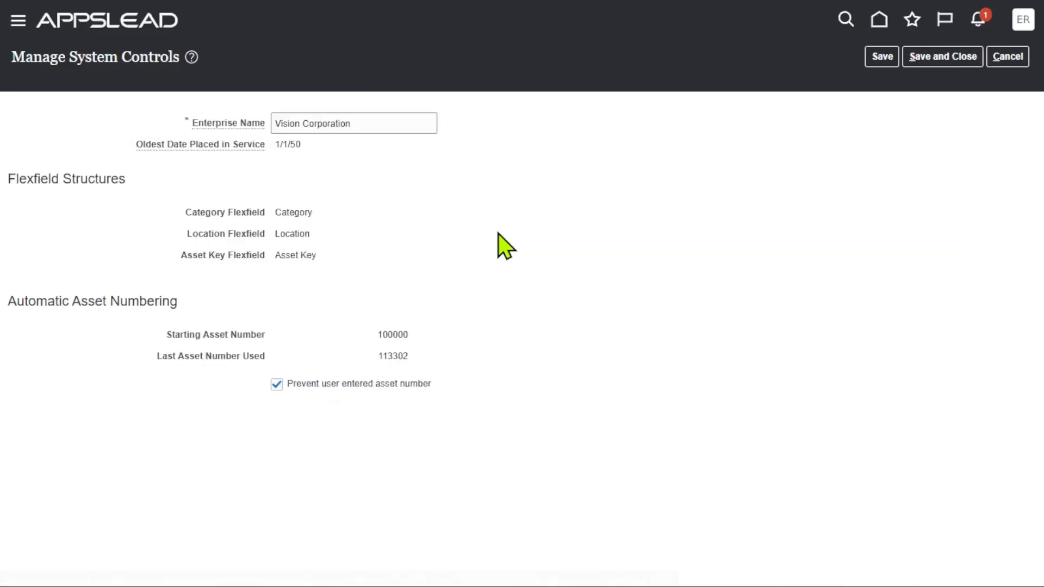
Examine the starting and last used asset numbers in the Automatic Asset Numbering settings
{"action": "left_click_drag", "start_coordinate": [166, 335], "coordinate": [263, 334]}
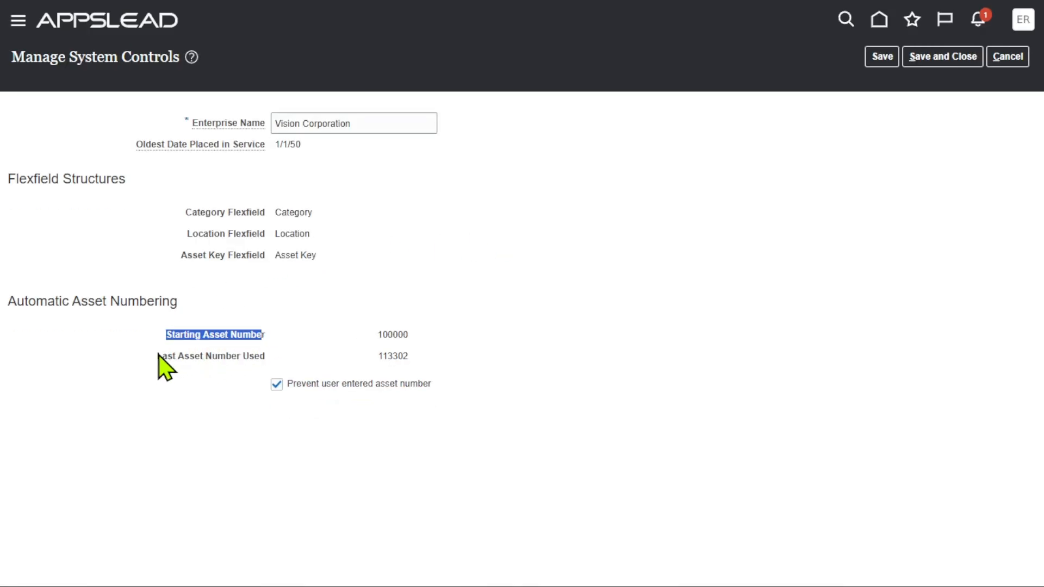
{"action": "left_click_drag", "start_coordinate": [158, 357], "coordinate": [275, 369]}
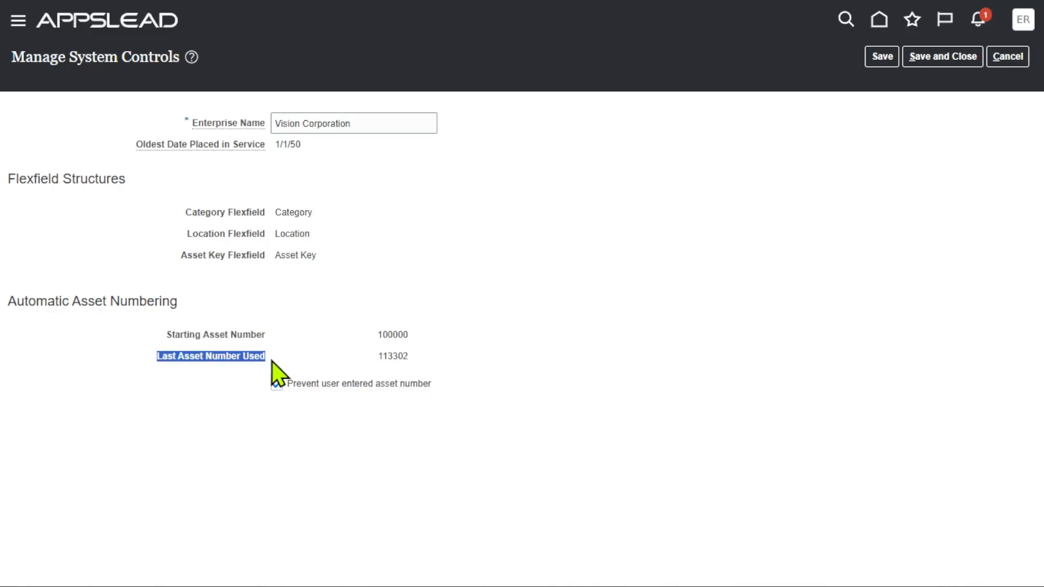
{"action": "left_click", "coordinate": [392, 308]}
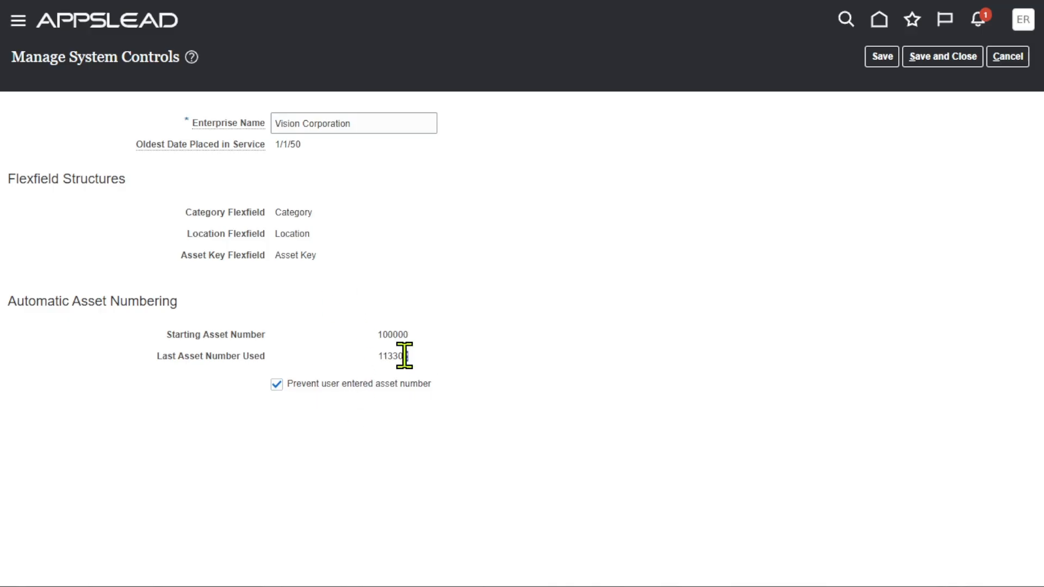
Examine the last used asset number and the Oldest Date Placed in Service on the Manage System Controls page
{"action": "left_click_drag", "start_coordinate": [406, 356], "coordinate": [377, 356]}
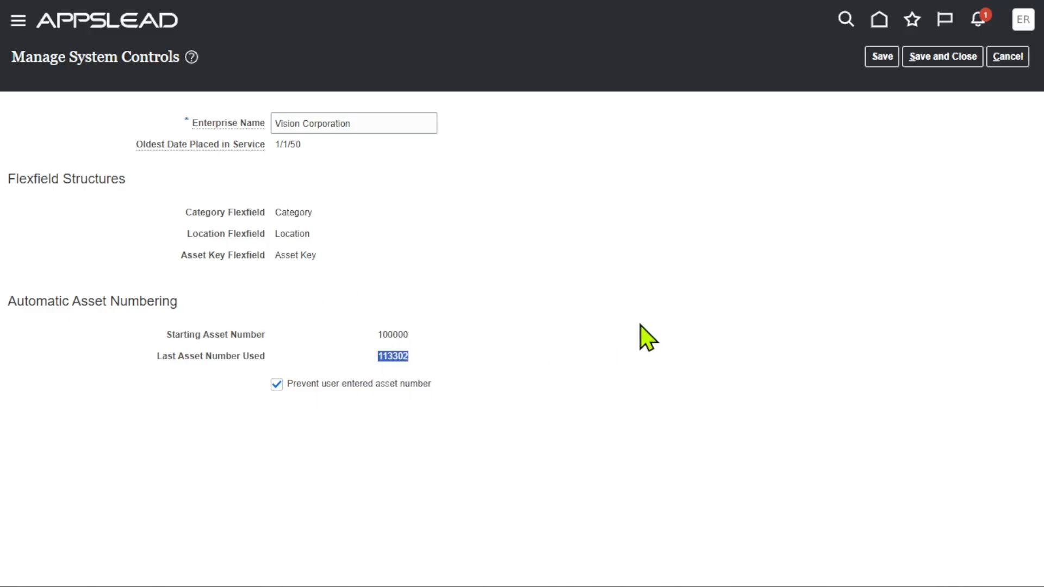
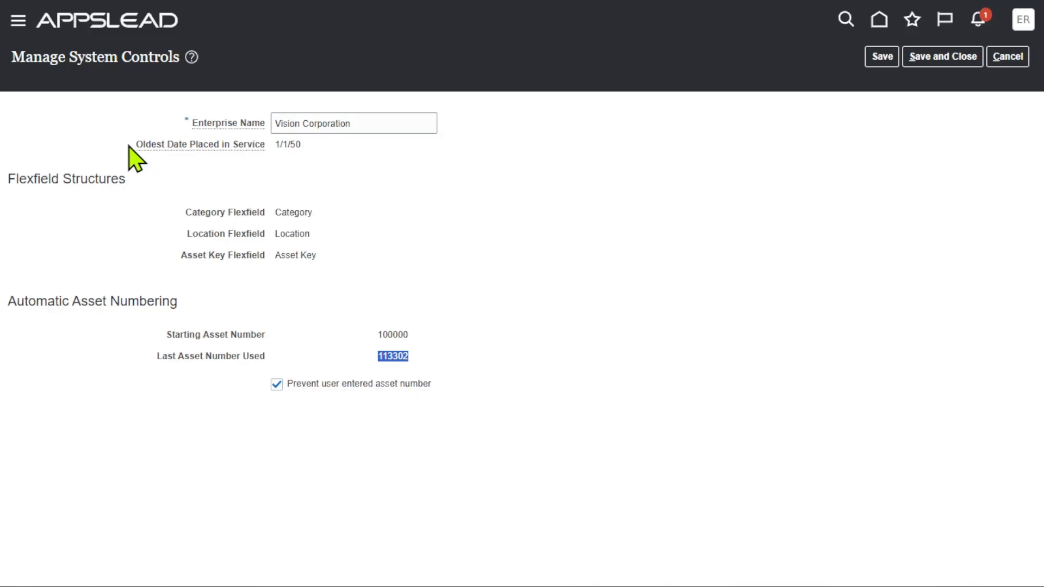
{"action": "left_click_drag", "start_coordinate": [129, 144], "coordinate": [387, 167]}
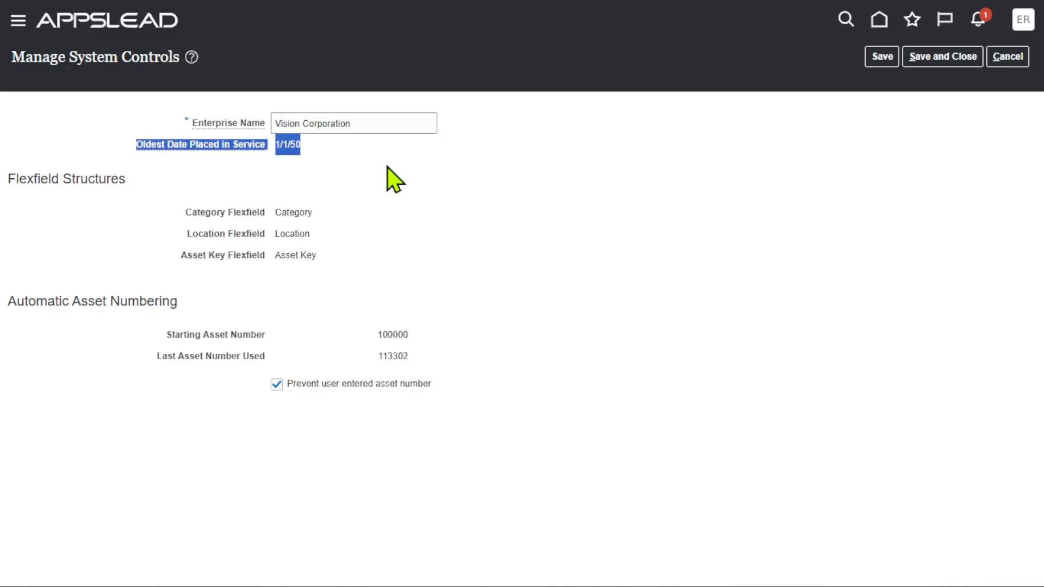
{"action": "left_click", "coordinate": [387, 167]}
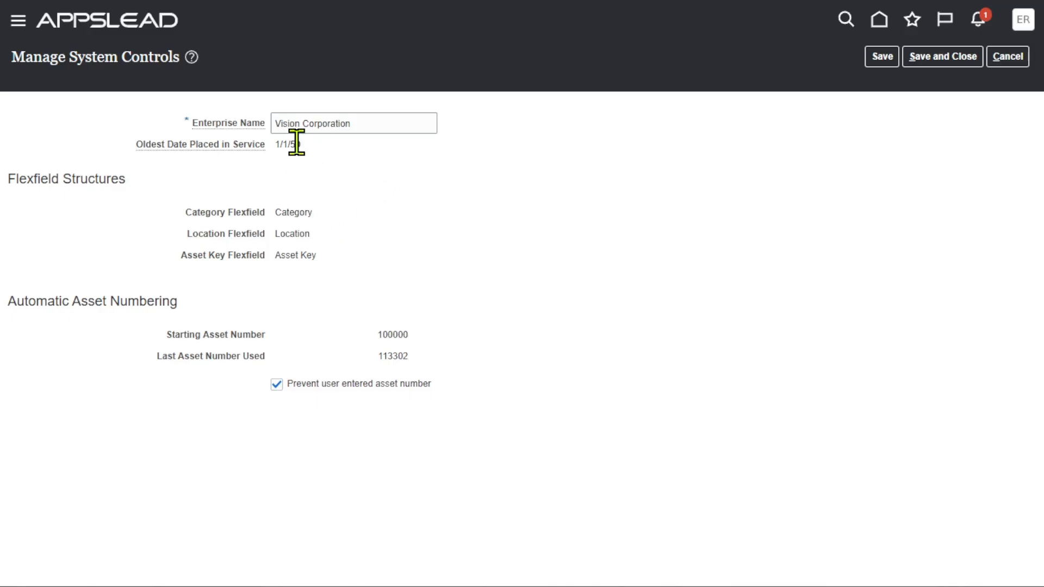
{"action": "left_click_drag", "start_coordinate": [275, 145], "coordinate": [298, 143]}
{"action": "left_click", "coordinate": [358, 170]}
{"action": "left_click_drag", "start_coordinate": [298, 143], "coordinate": [276, 142]}
{"action": "left_click", "coordinate": [331, 178]}
{"action": "left_click_drag", "start_coordinate": [304, 145], "coordinate": [275, 144]}
{"action": "left_click", "coordinate": [339, 168]}
{"action": "left_click_drag", "start_coordinate": [304, 146], "coordinate": [271, 147]}
{"action": "left_click_drag", "start_coordinate": [125, 155], "coordinate": [307, 164]}
{"action": "left_click", "coordinate": [409, 195]}
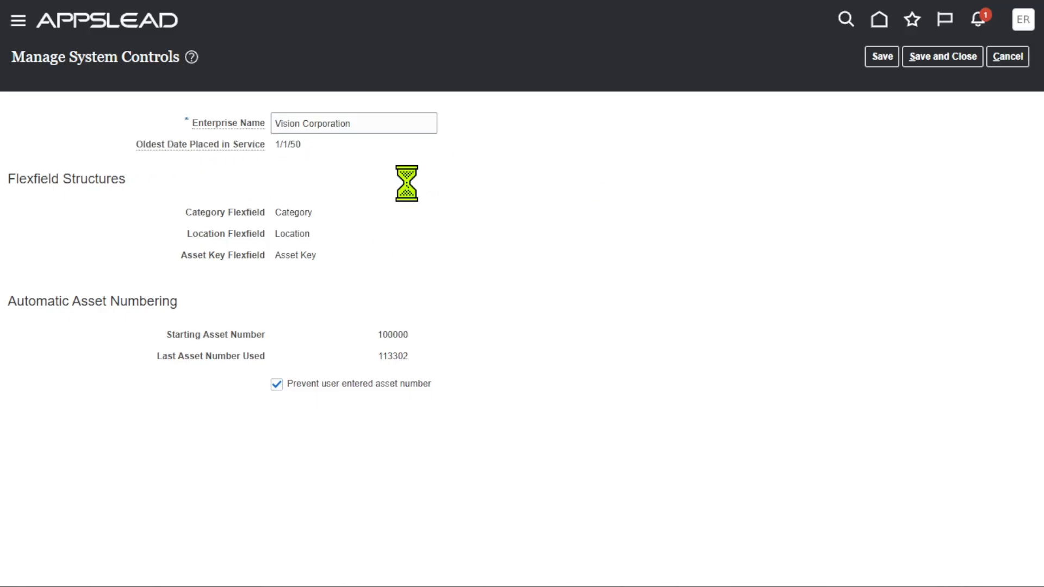
Cancel out of Manage System Controls and switch back to the Mass Additions template in Excel
{"action": "left_click", "coordinate": [1020, 63]}
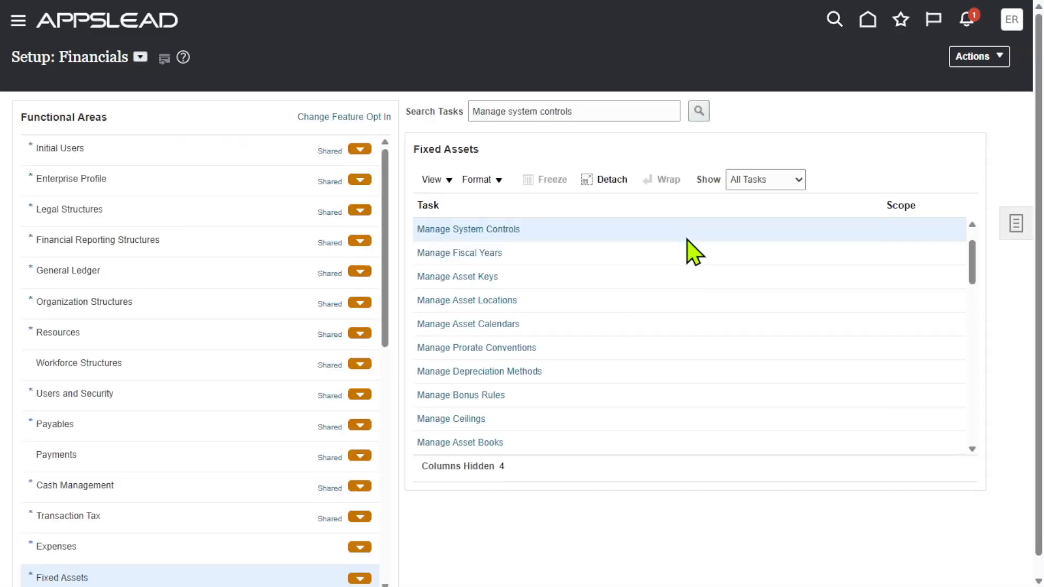
{"action": "key", "text": "alt+Tab"}
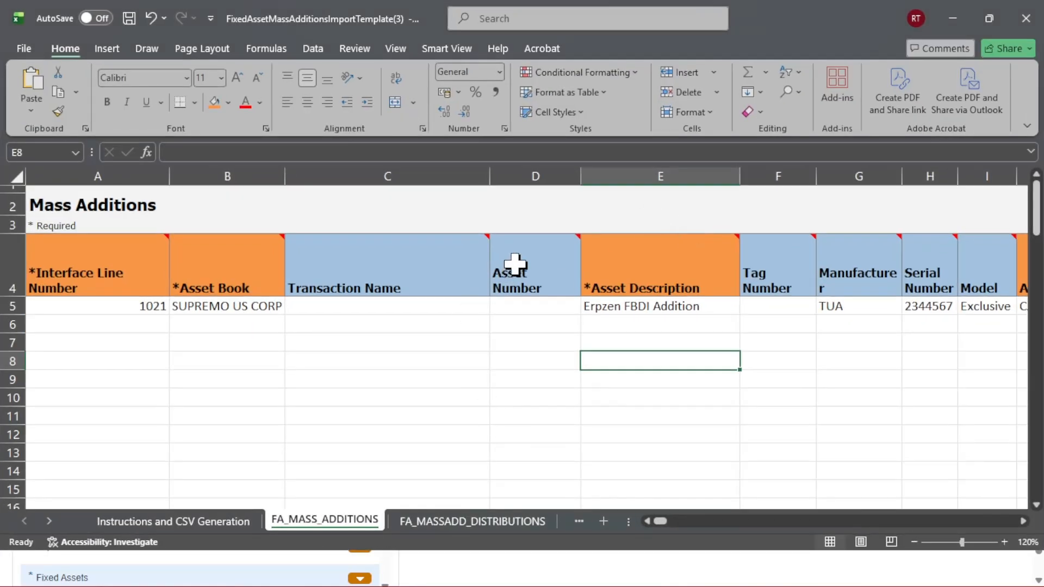
{"action": "left_click", "coordinate": [531, 175]}
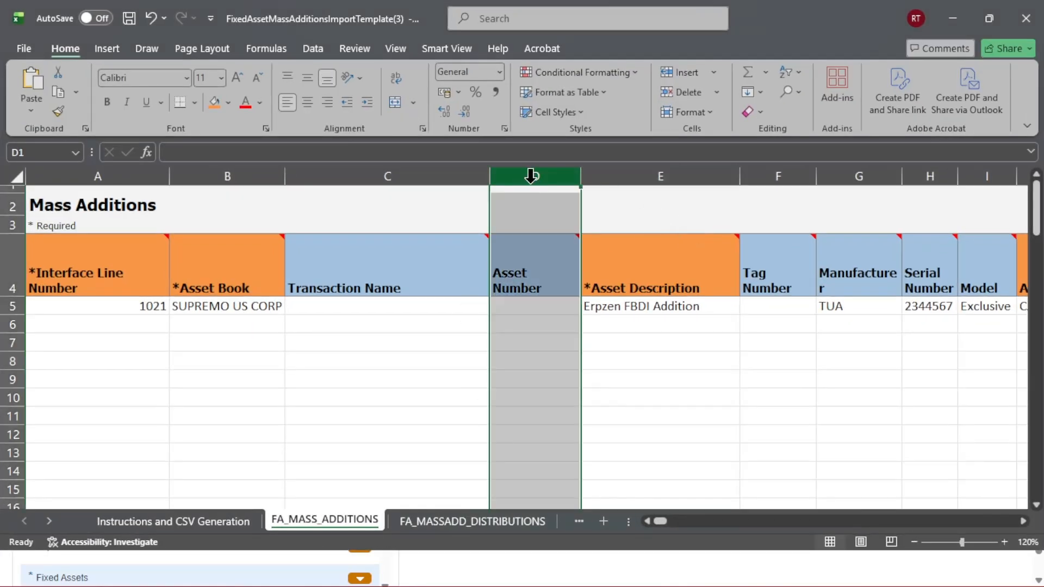
{"action": "left_click", "coordinate": [648, 402]}
Fill the Asset Number header cell with the orange used for the required columns
{"action": "left_click", "coordinate": [542, 276]}
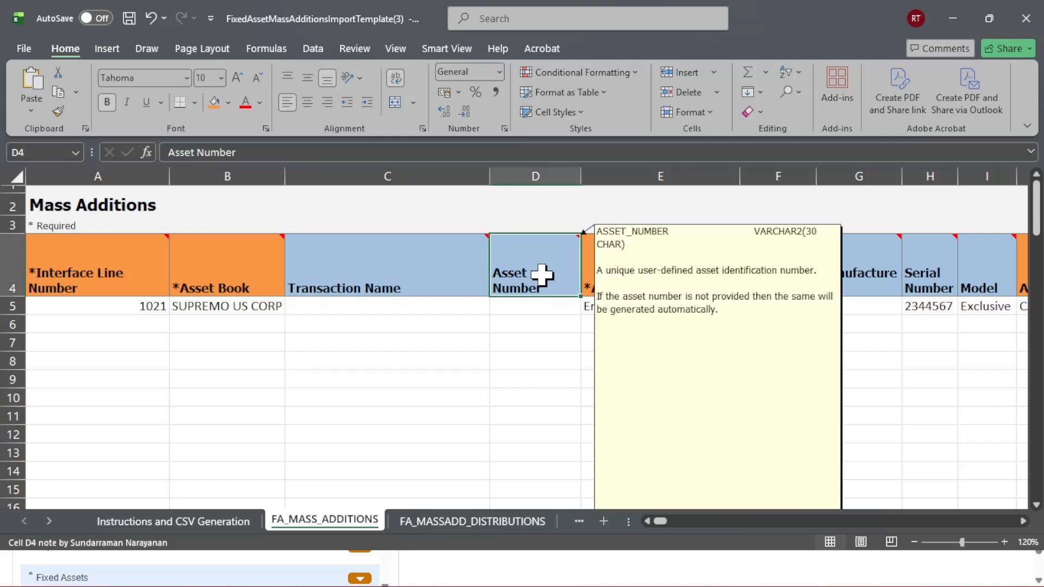
{"action": "left_click", "coordinate": [213, 99]}
{"action": "left_click", "coordinate": [729, 366]}
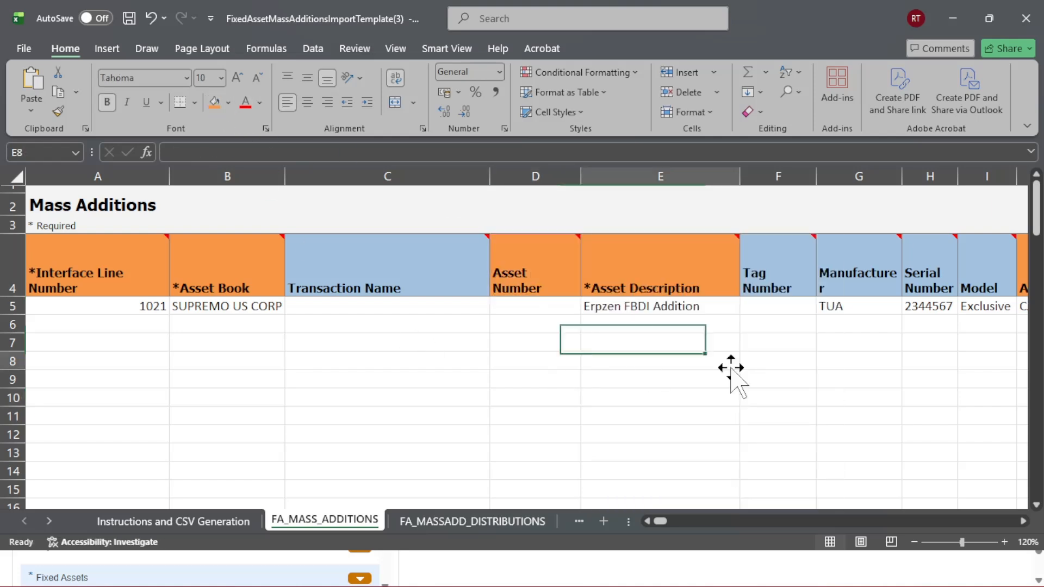
Copy the blue formatting of the Transaction Name header onto the Asset Number header
{"action": "left_click", "coordinate": [503, 246]}
{"action": "left_click", "coordinate": [381, 275]}
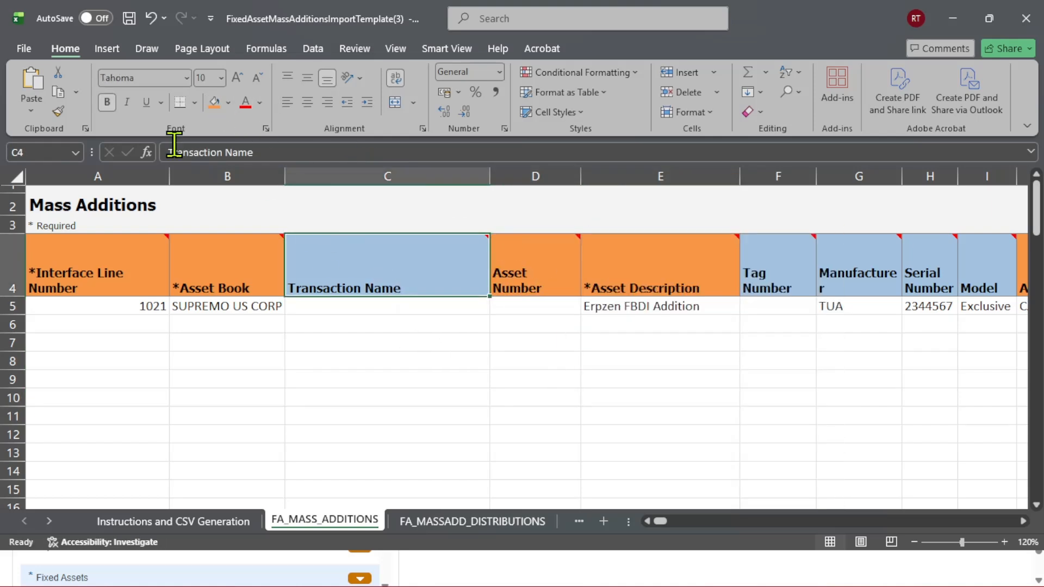
{"action": "left_click", "coordinate": [58, 111]}
{"action": "left_click", "coordinate": [530, 275]}
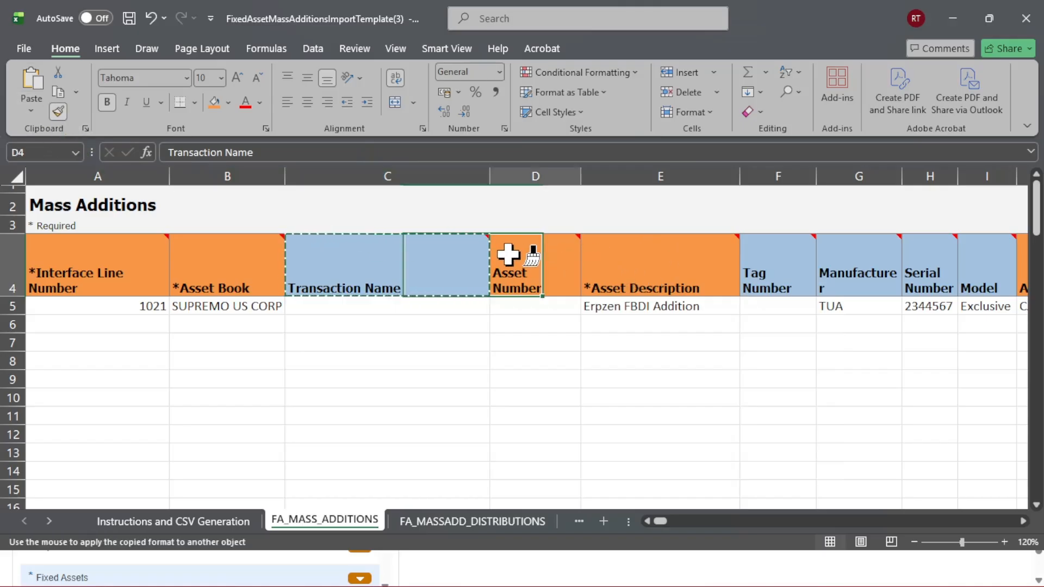
{"action": "left_click", "coordinate": [585, 401]}
Clear the Manufacturer, Serial Number and Model values in row 5
{"action": "left_click", "coordinate": [604, 310]}
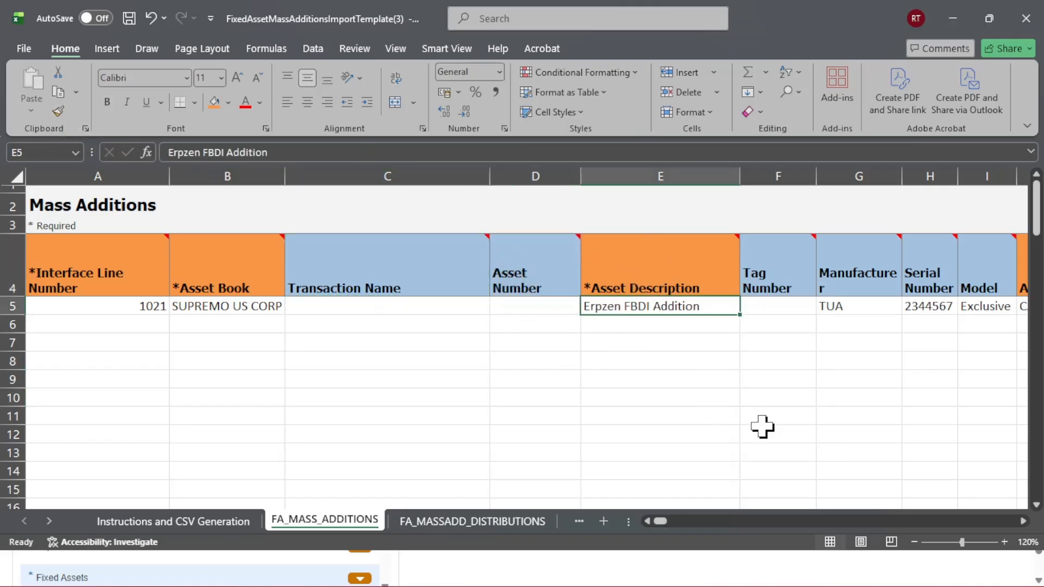
{"action": "key", "text": "Right"}
{"action": "key", "text": "Right"}
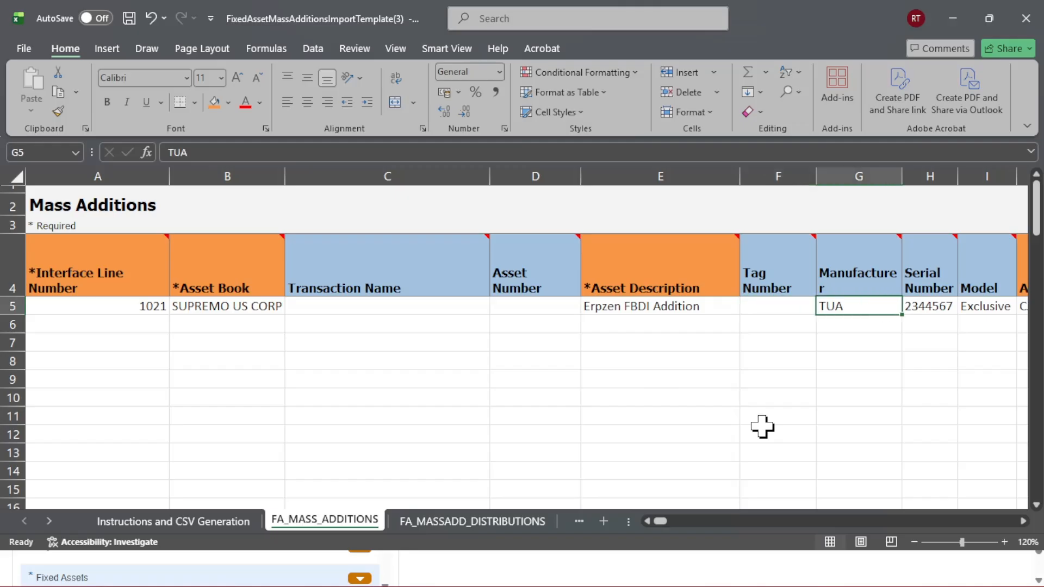
{"action": "key", "text": "Delete"}
{"action": "key", "text": "Right"}
{"action": "key", "text": "Delete"}
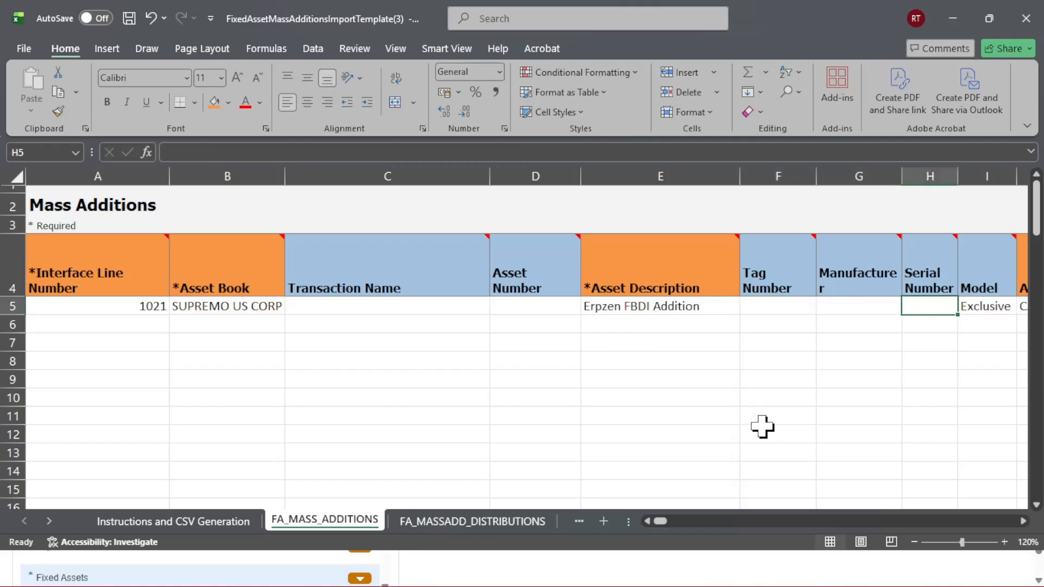
{"action": "key", "text": "Right"}
{"action": "key", "text": "Delete"}
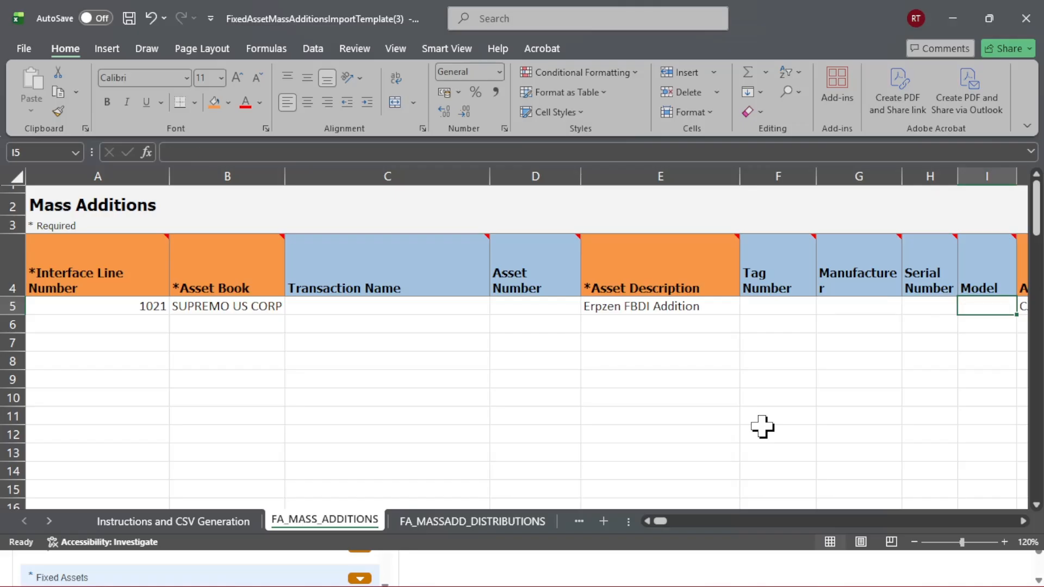
Choose CAPITALIZED from the allowed values as the Asset Type in row 5
{"action": "key", "text": "Right"}
{"action": "key", "text": "Right"}
{"action": "key", "text": "Right"}
{"action": "key", "text": "Right"}
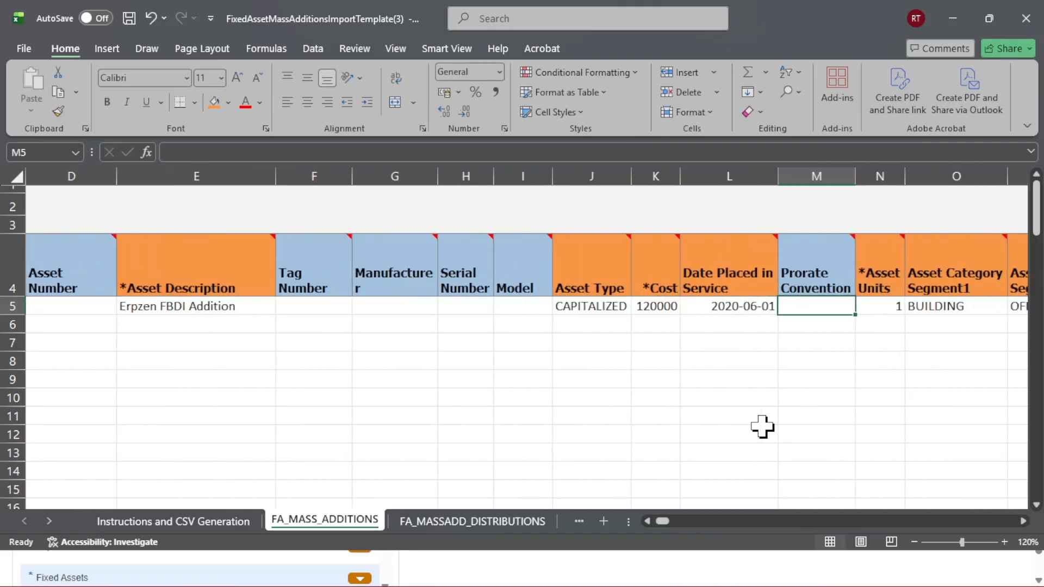
{"action": "key", "text": "Left"}
{"action": "key", "text": "Left"}
{"action": "key", "text": "Left"}
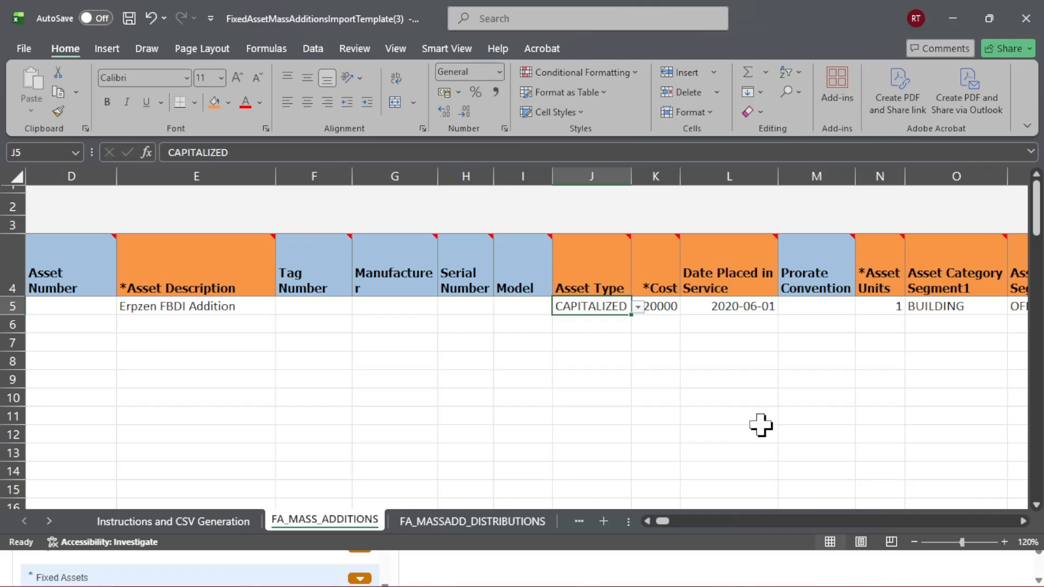
{"action": "left_click", "coordinate": [638, 306]}
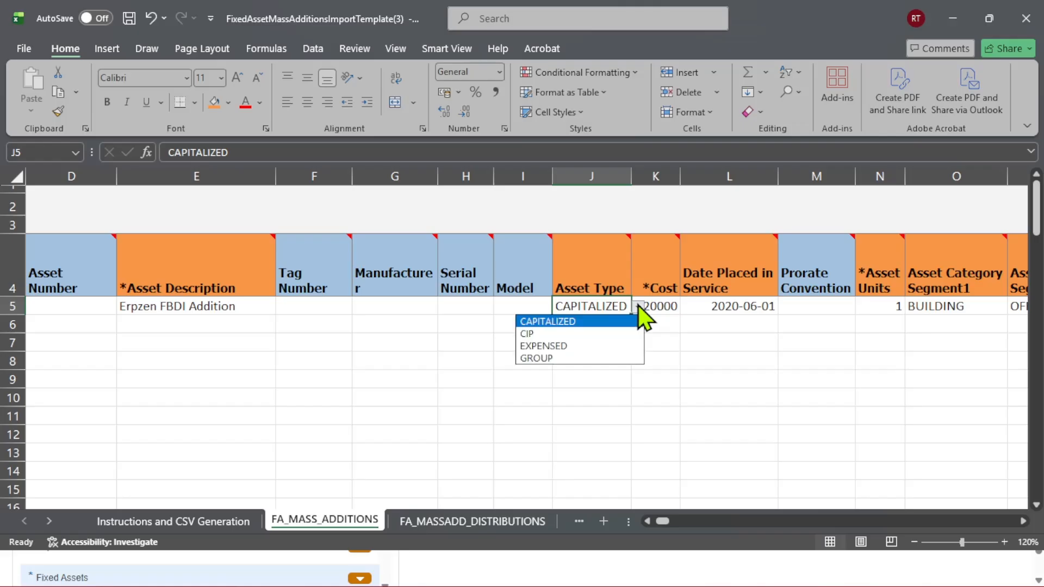
{"action": "left_click", "coordinate": [552, 321]}
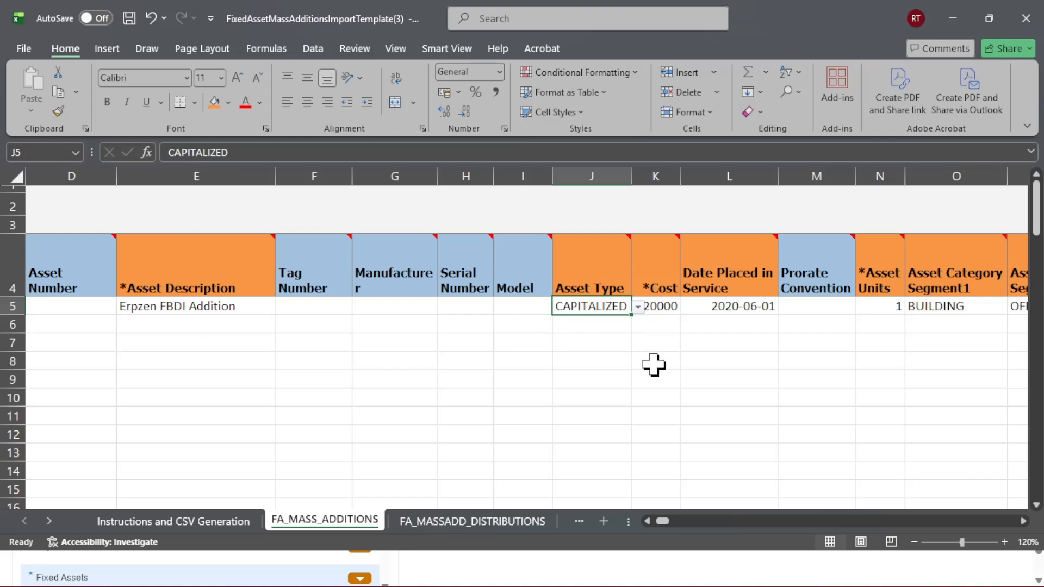
Set the Cost in row 5 to 1,00,000
{"action": "key", "text": "Tab"}
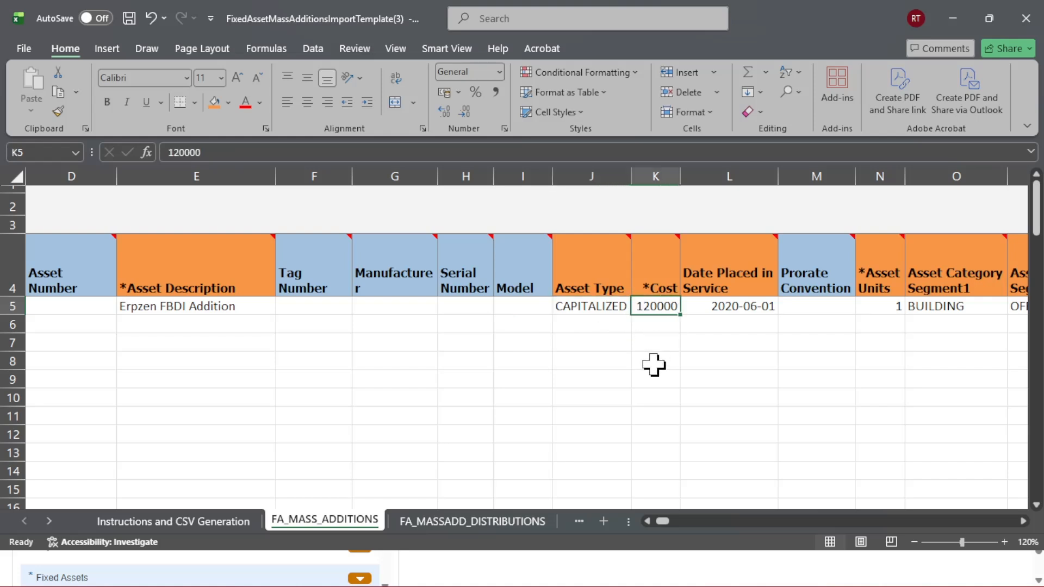
{"action": "type", "text": "1,00"}
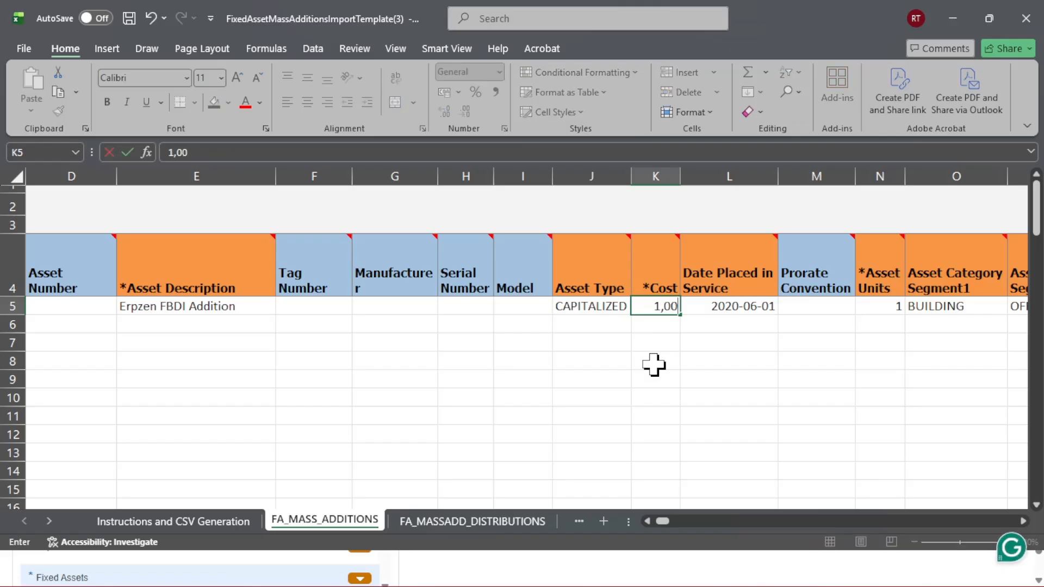
{"action": "type", "text": ",000"}
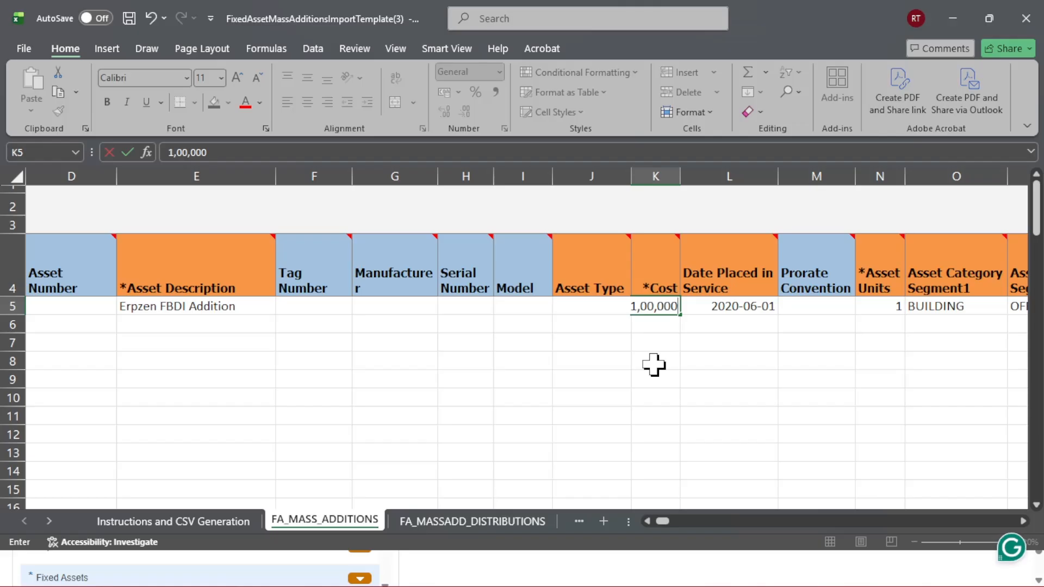
{"action": "key", "text": "Tab"}
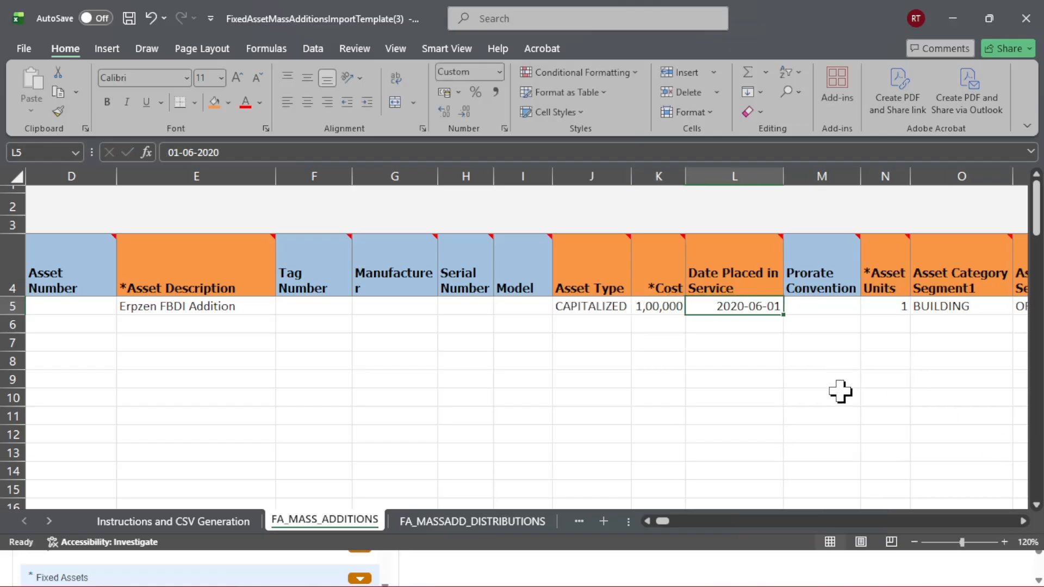
Replace the Date Placed in Service in row 5 with 2026/06/10
{"action": "key", "text": "Delete"}
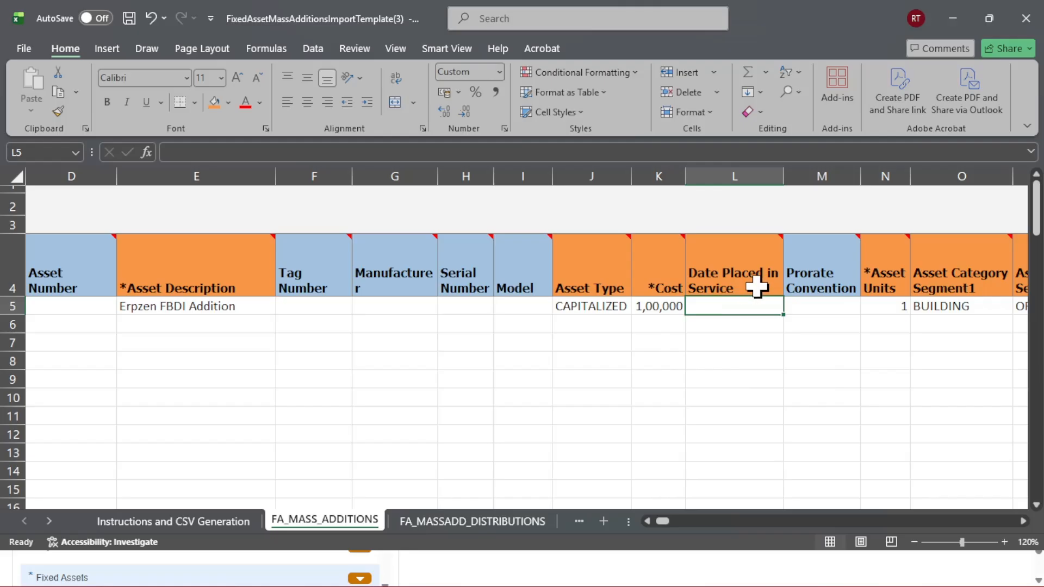
{"action": "mouse_move", "coordinate": [743, 255]}
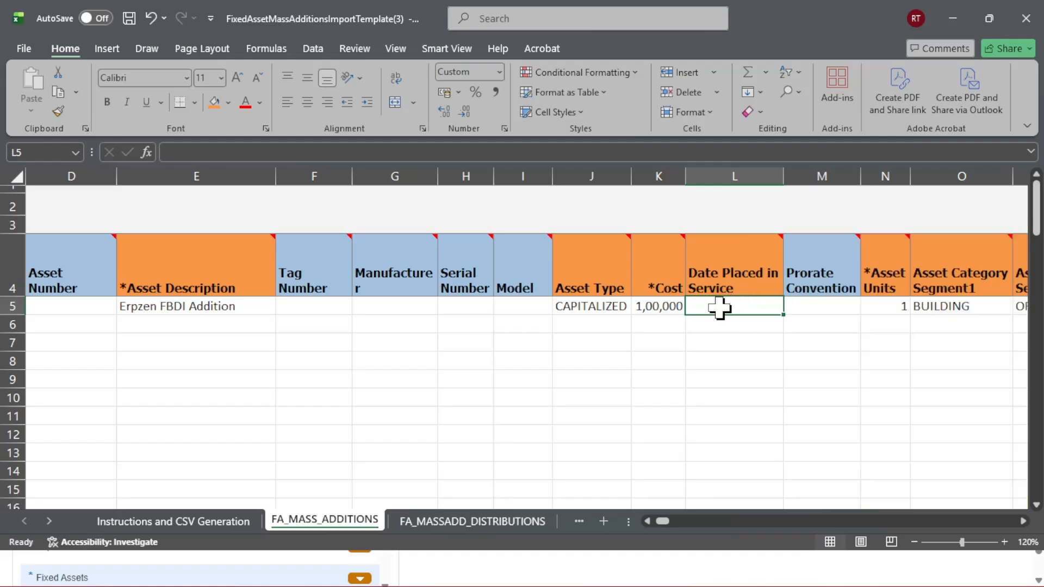
{"action": "type", "text": "2026/06/10"}
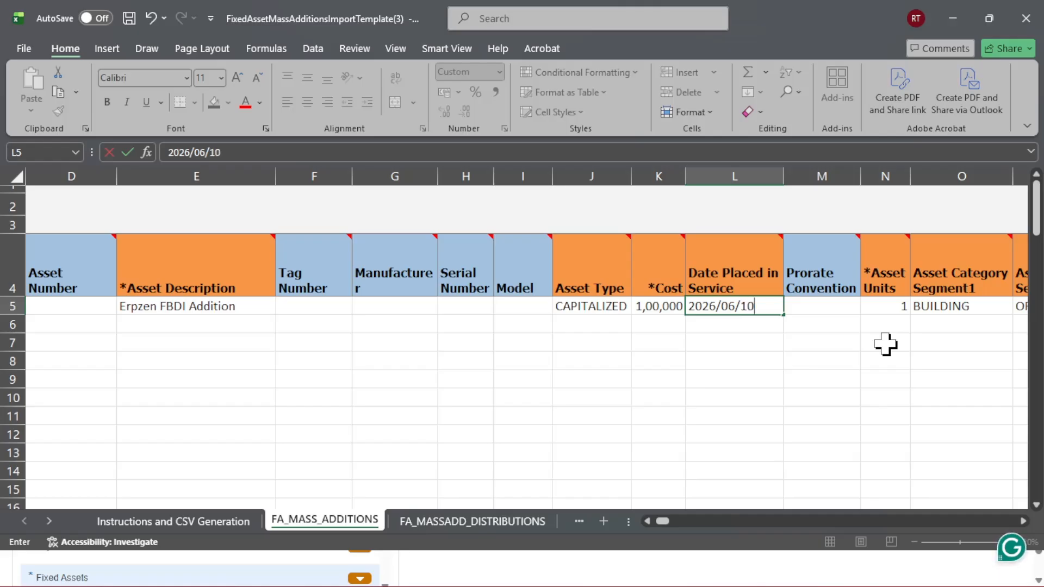
{"action": "key", "text": "Tab"}
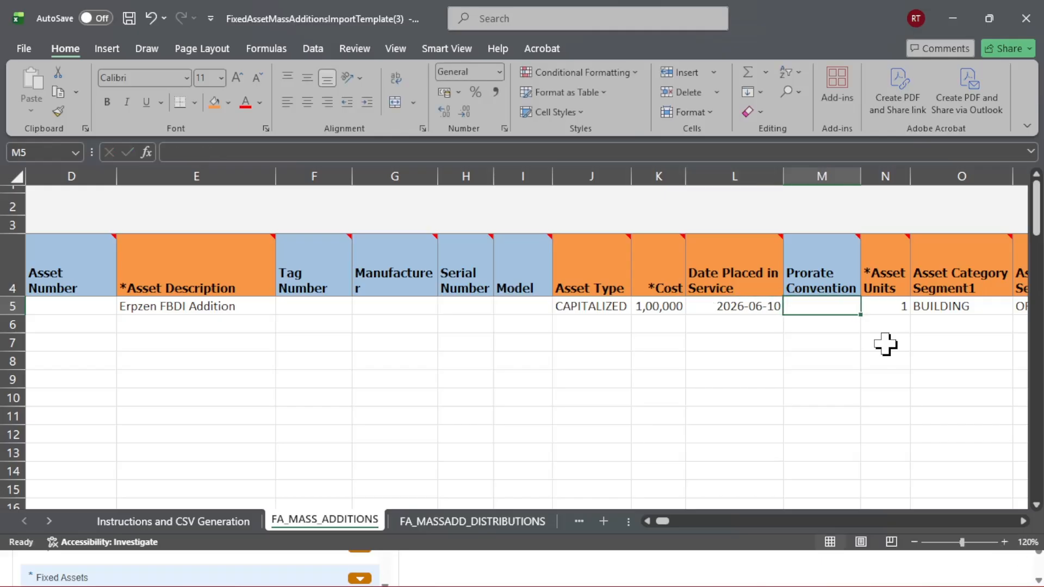
Apply the custom number format yyyy/mm/dd to the Date Placed in Service cell in row 5
{"action": "left_click", "coordinate": [735, 306]}
{"action": "right_click", "coordinate": [735, 307]}
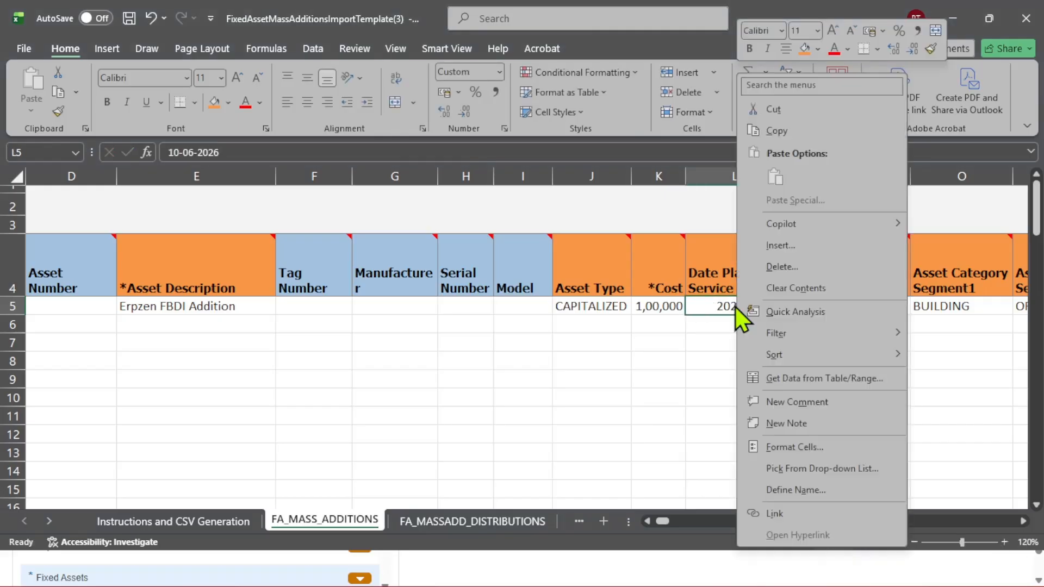
{"action": "left_click", "coordinate": [799, 443]}
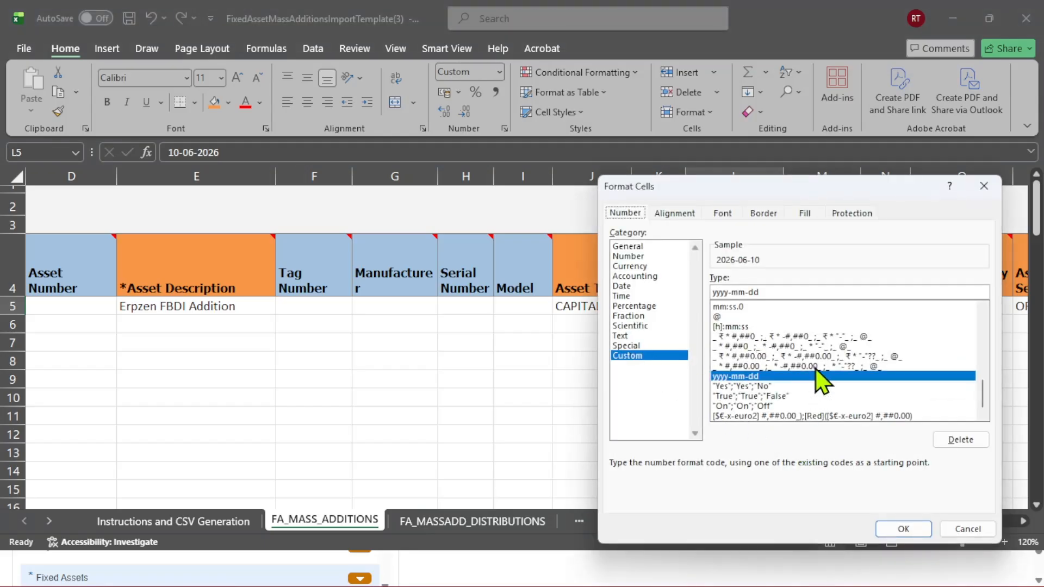
{"action": "left_click", "coordinate": [732, 292]}
{"action": "key", "text": "BackSpace"}
{"action": "type", "text": "/mm/"}
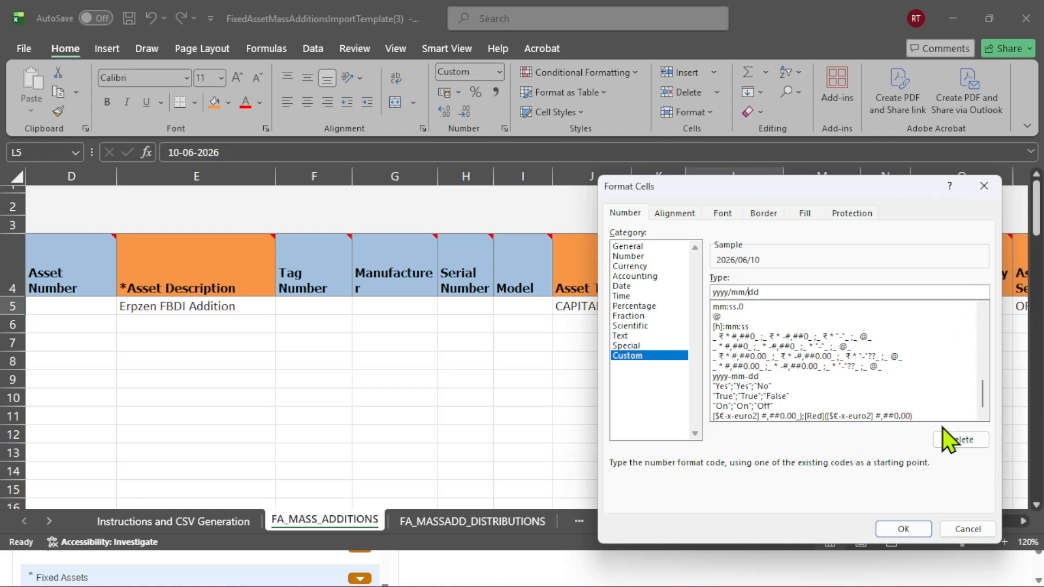
{"action": "left_click", "coordinate": [903, 530]}
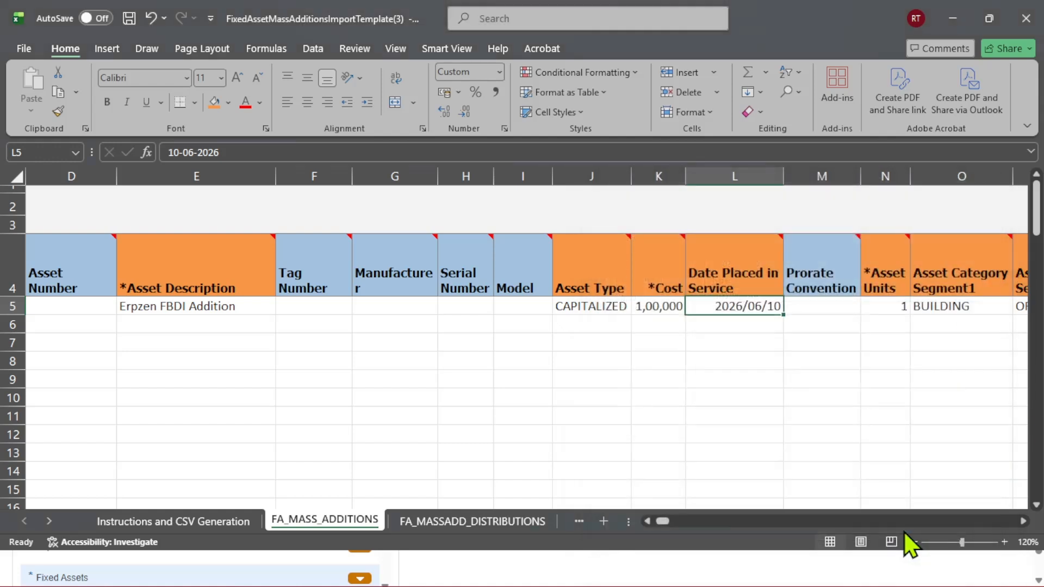
{"action": "left_click", "coordinate": [821, 455]}
Examine the Prorate Convention, Asset Units and Asset Category Segment entries in row 5
{"action": "left_click", "coordinate": [720, 307]}
{"action": "key", "text": "Right"}
{"action": "key", "text": "Right"}
{"action": "key", "text": "Right"}
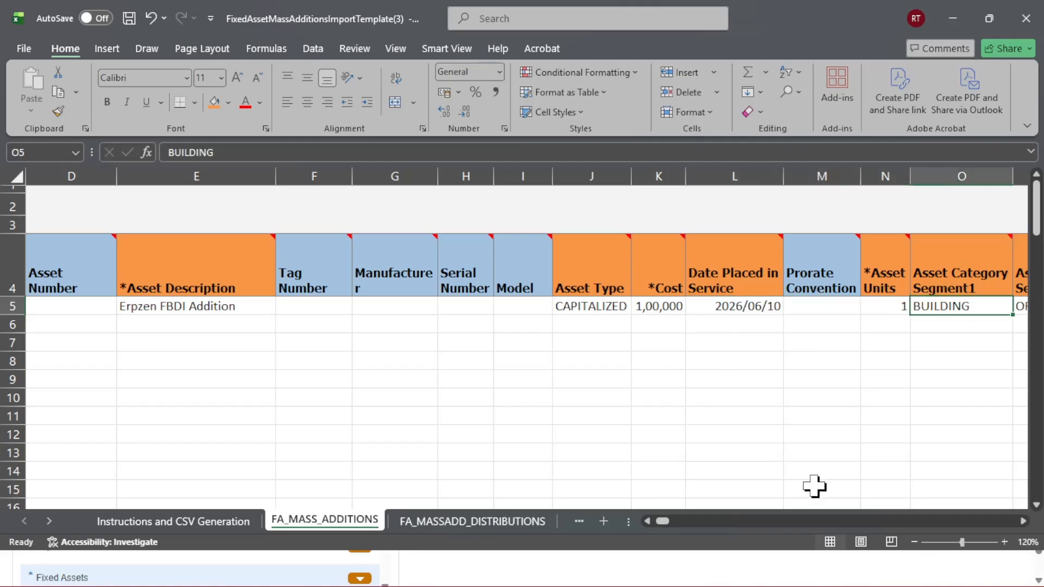
{"action": "key", "text": "Left"}
{"action": "key", "text": "Left"}
{"action": "key", "text": "Right"}
{"action": "key", "text": "Right"}
{"action": "key", "text": "Right"}
{"action": "key", "text": "Right"}
{"action": "key", "text": "Right"}
{"action": "key", "text": "Right"}
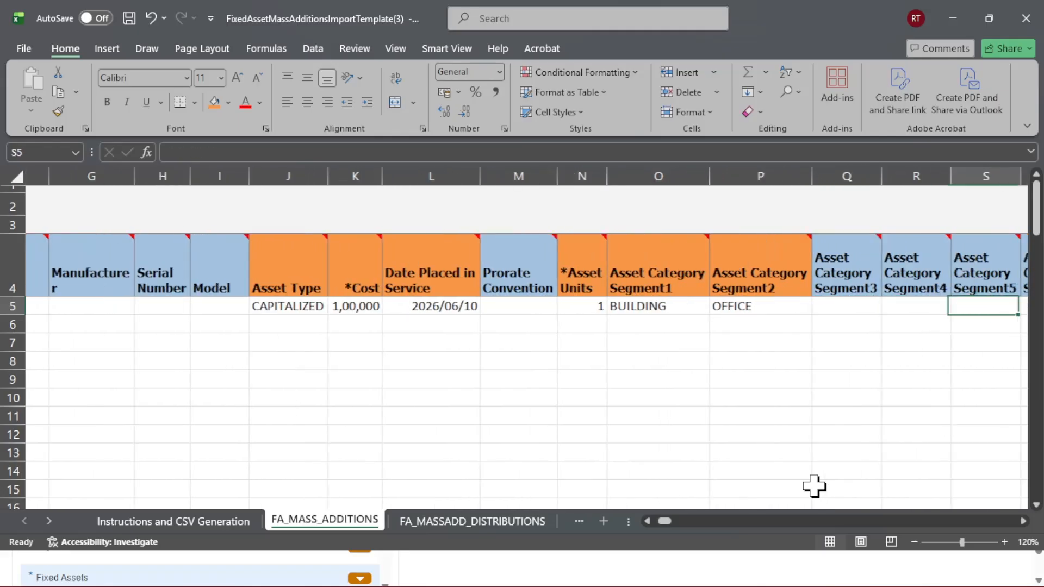
{"action": "key", "text": "Right"}
{"action": "key", "text": "Left"}
{"action": "key", "text": "Left"}
{"action": "key", "text": "Left"}
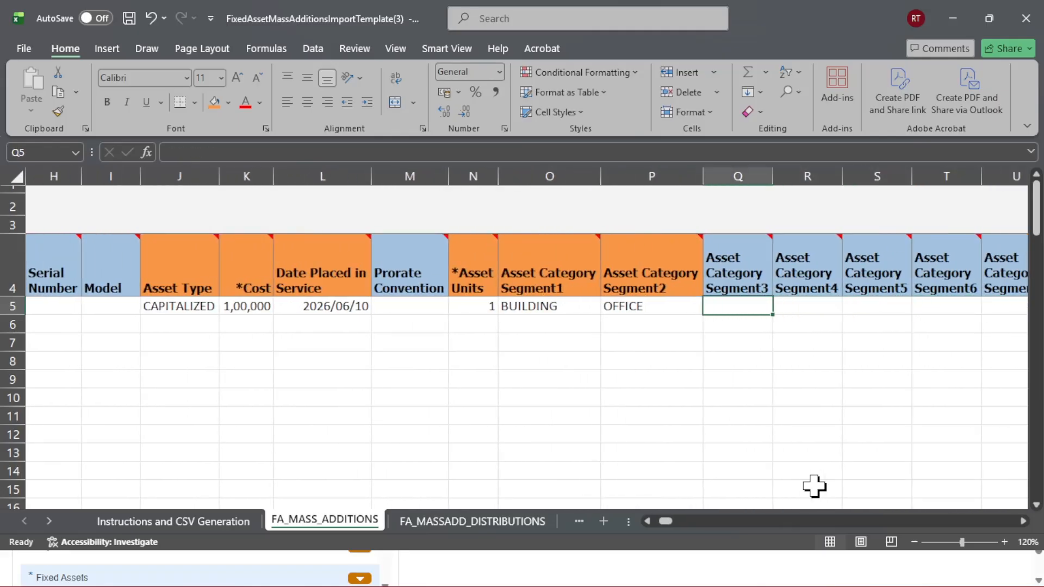
Examine the Asset Category Segment1 and Asset Category Segment2 columns and the note on obtaining their segment values
{"action": "left_click", "coordinate": [555, 256]}
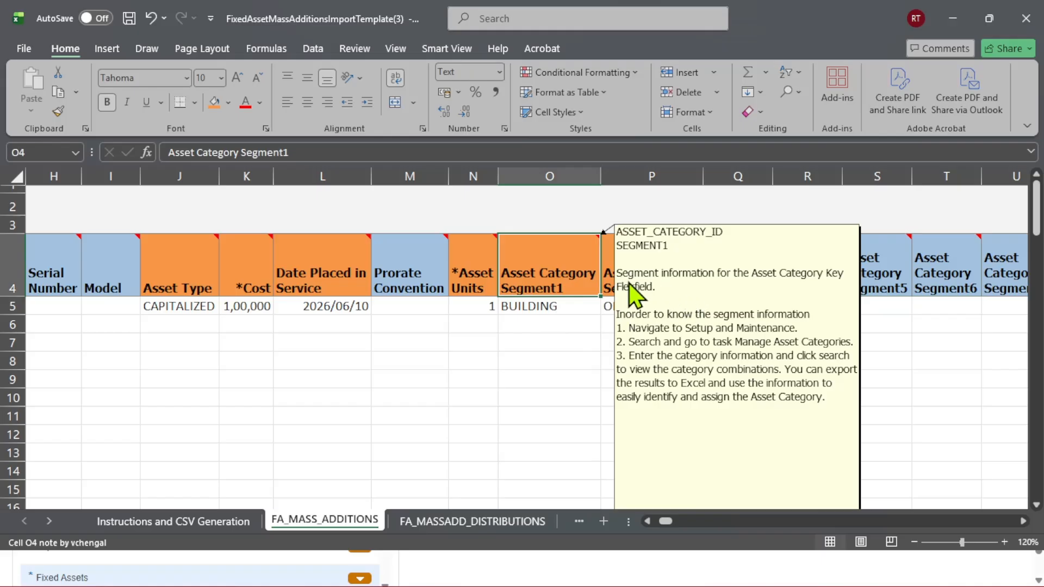
{"action": "left_click", "coordinate": [494, 419]}
{"action": "left_click", "coordinate": [652, 271]}
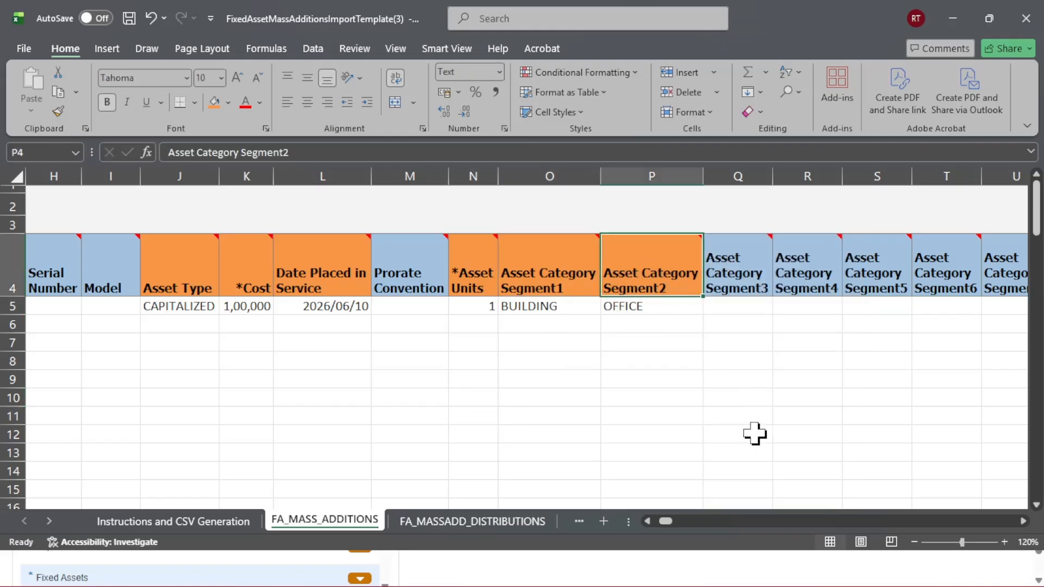
{"action": "left_click", "coordinate": [548, 176]}
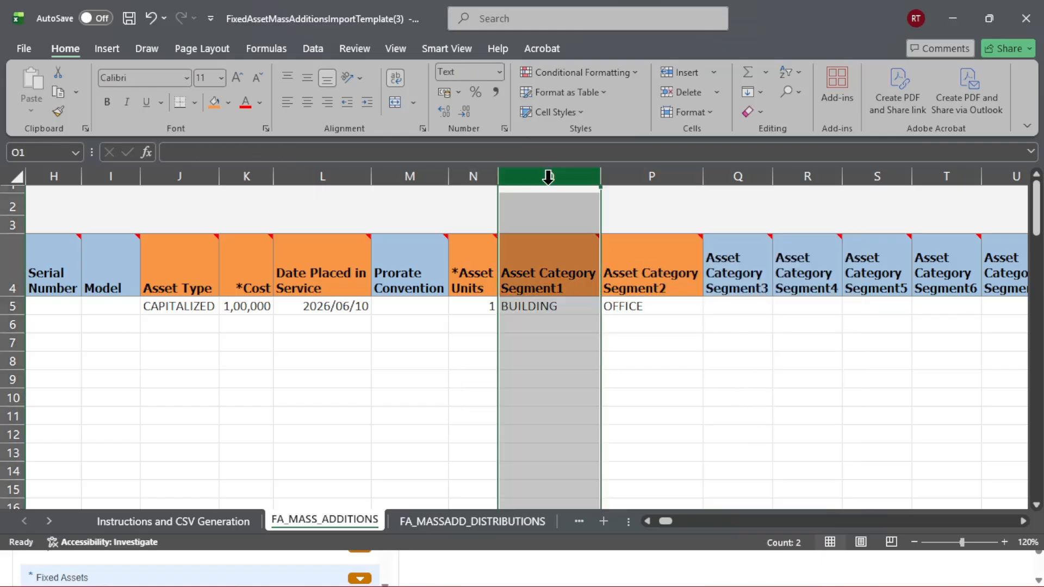
{"action": "left_click", "coordinate": [668, 172]}
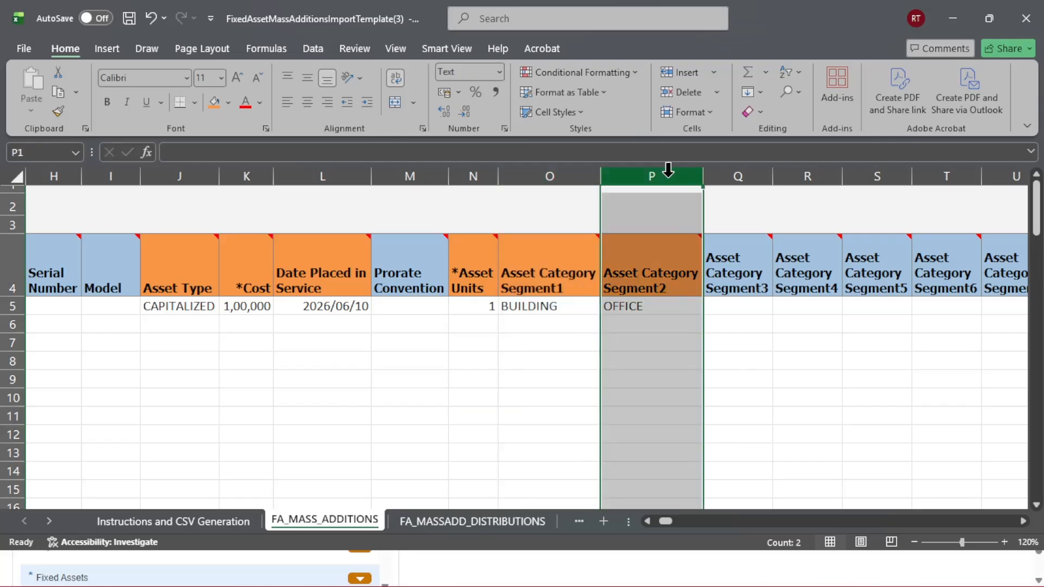
{"action": "left_click", "coordinate": [521, 359]}
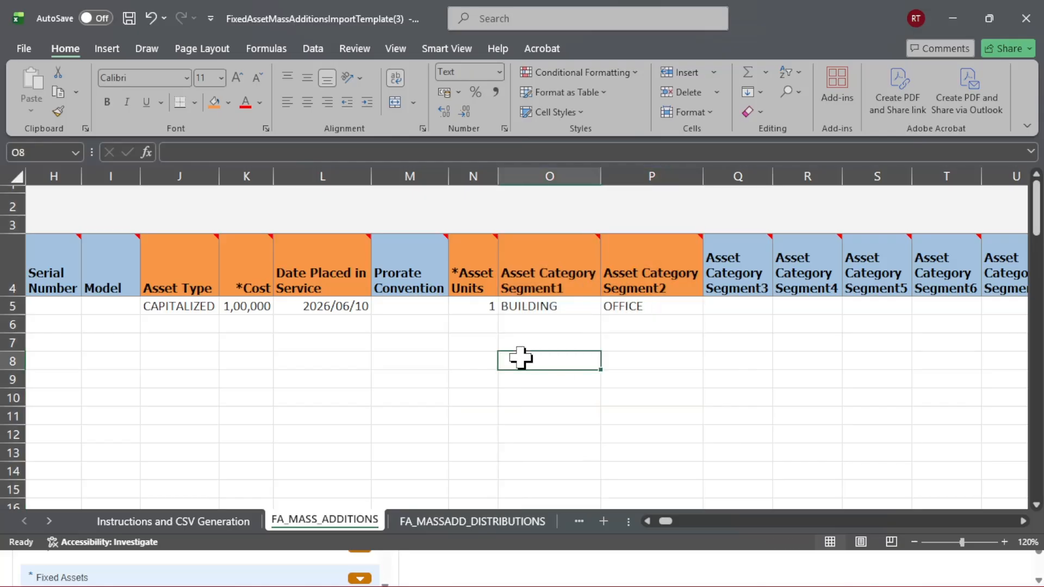
Switch to Oracle Fusion and open Asset Inquiry from the Fixed Assets work area
{"action": "left_click", "coordinate": [953, 18]}
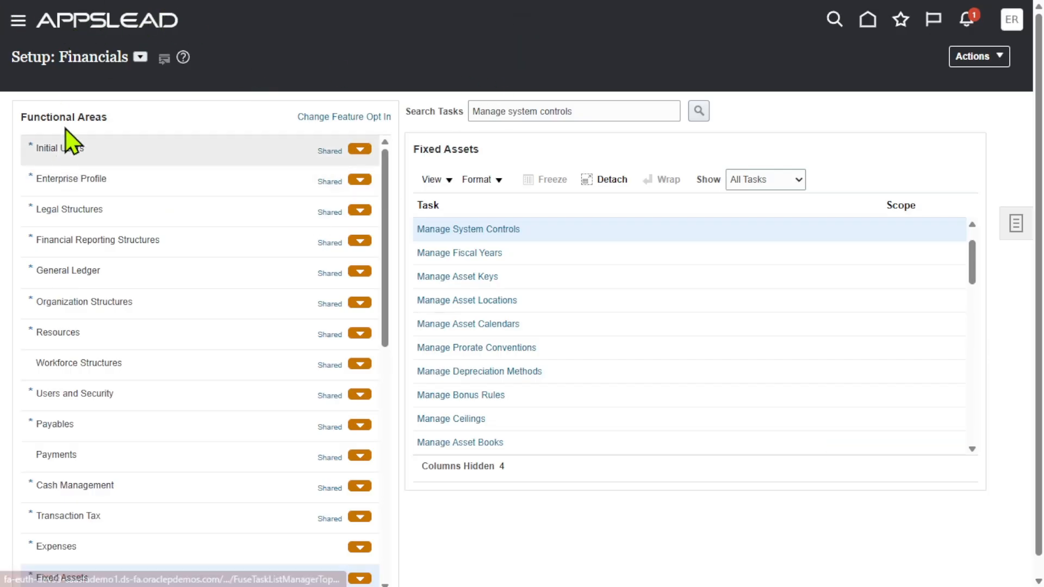
{"action": "left_click", "coordinate": [19, 24]}
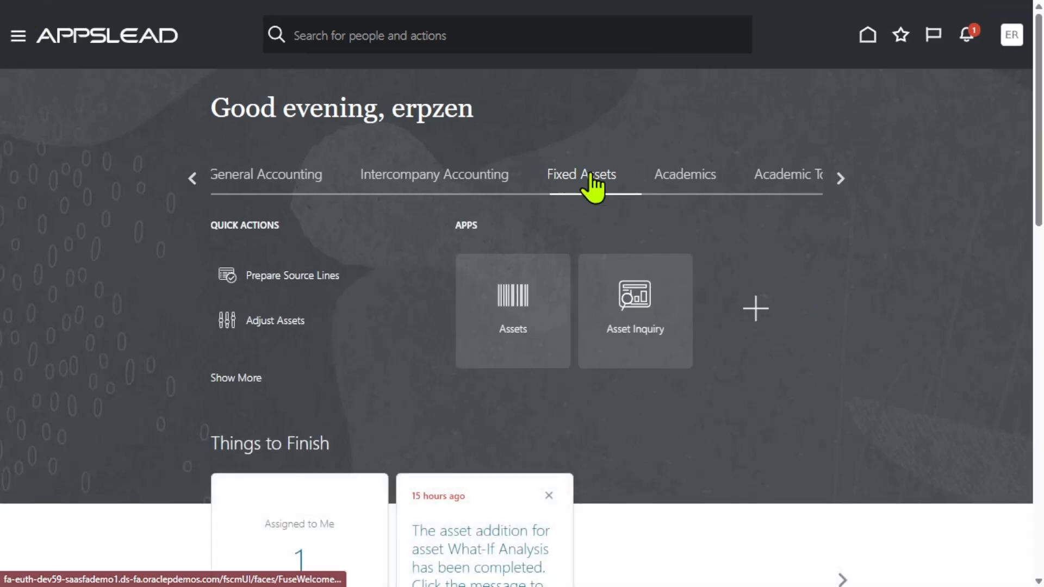
{"action": "left_click", "coordinate": [513, 304]}
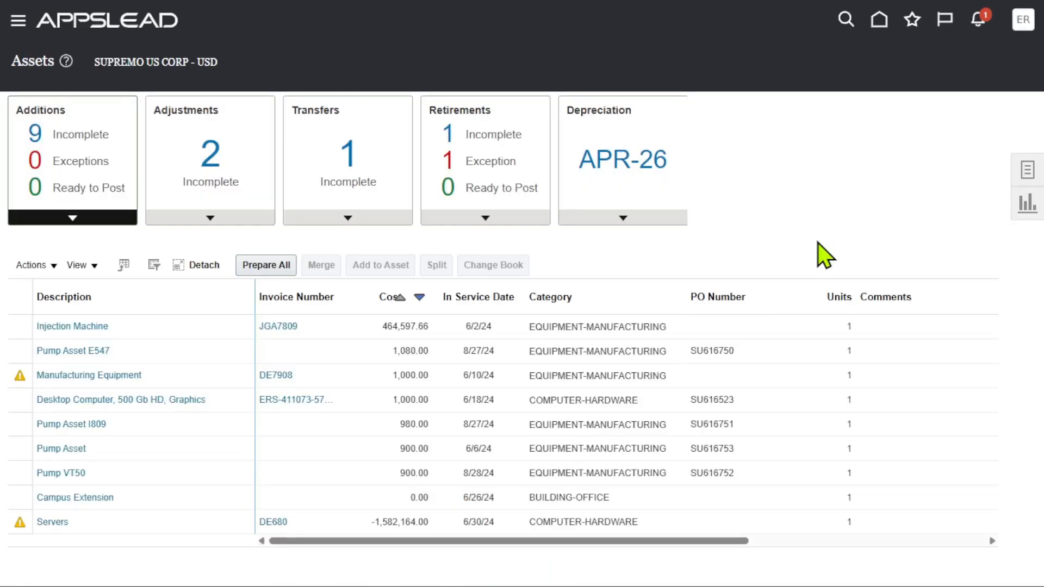
{"action": "left_click", "coordinate": [1027, 173]}
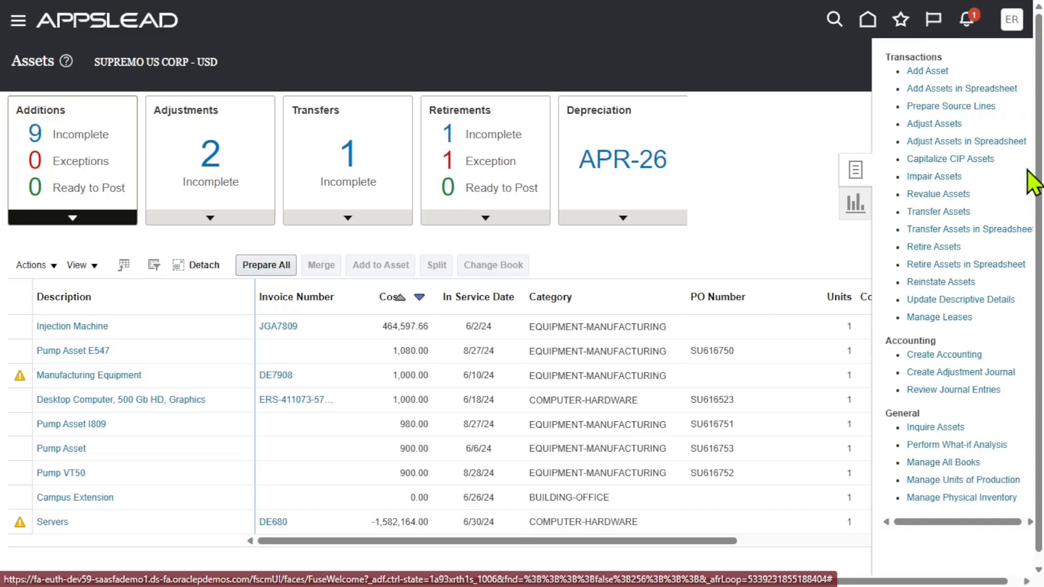
{"action": "left_click", "coordinate": [940, 429]}
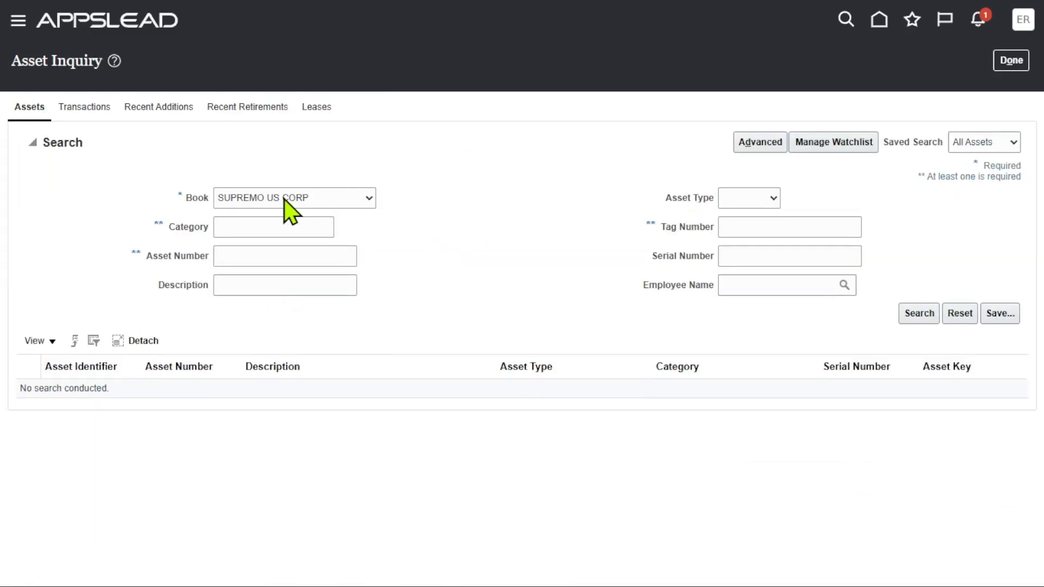
Search the SUPREMO US CORP book for assets in the building category
{"action": "left_click", "coordinate": [919, 314]}
{"action": "left_click", "coordinate": [257, 228]}
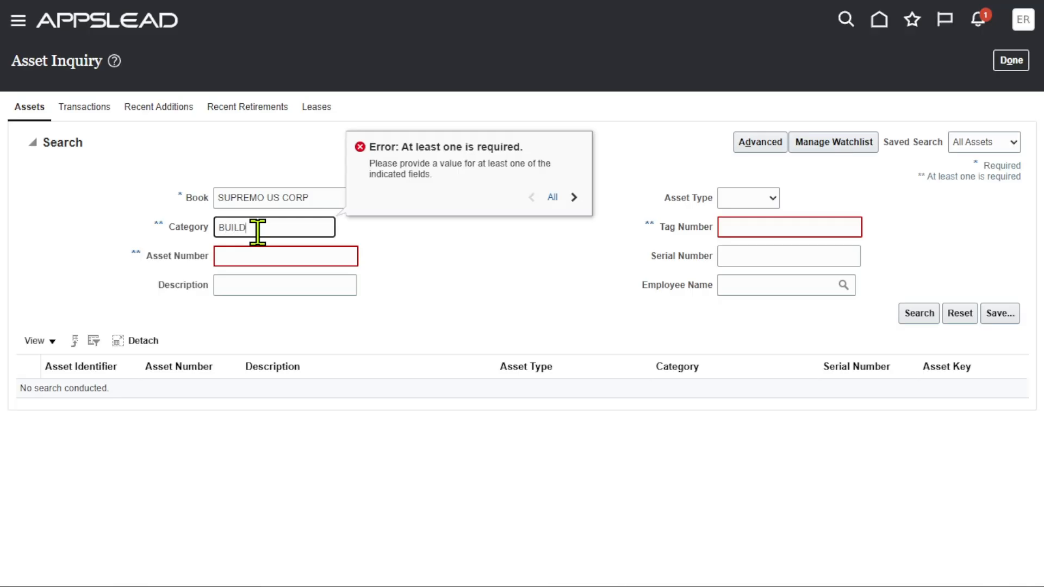
{"action": "left_click", "coordinate": [914, 316]}
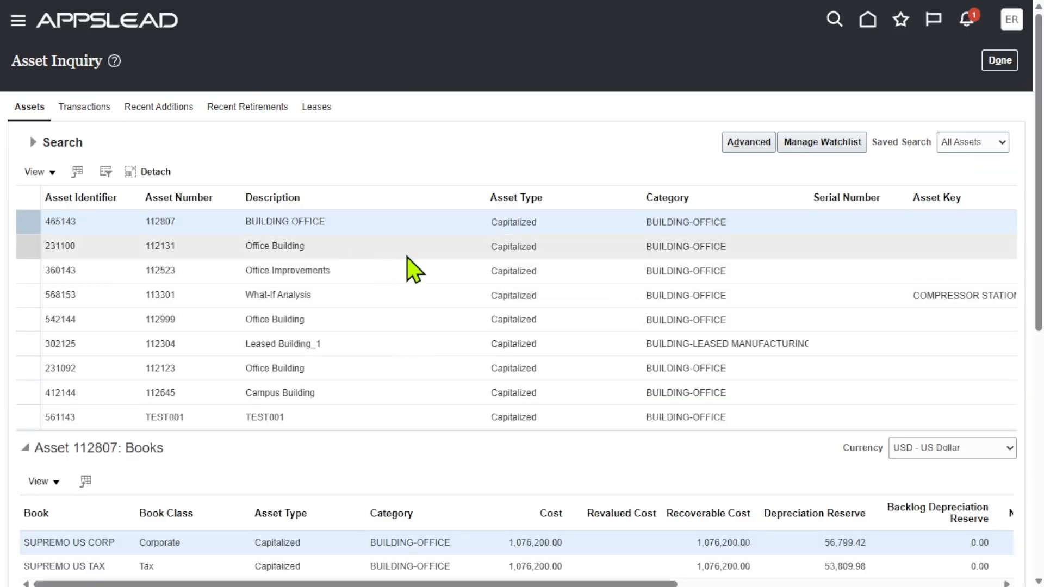
Inspect the book details and category of the What-If Analysis asset in the search results
{"action": "scroll", "coordinate": [414, 272], "scroll_direction": "down", "scroll_amount": 3}
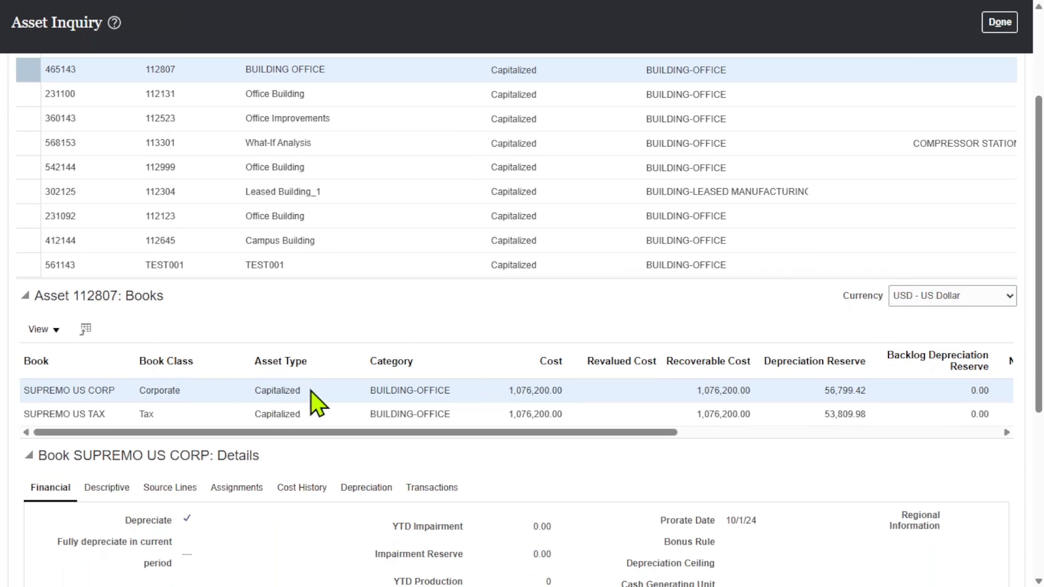
{"action": "scroll", "coordinate": [422, 262], "scroll_direction": "up", "scroll_amount": 2}
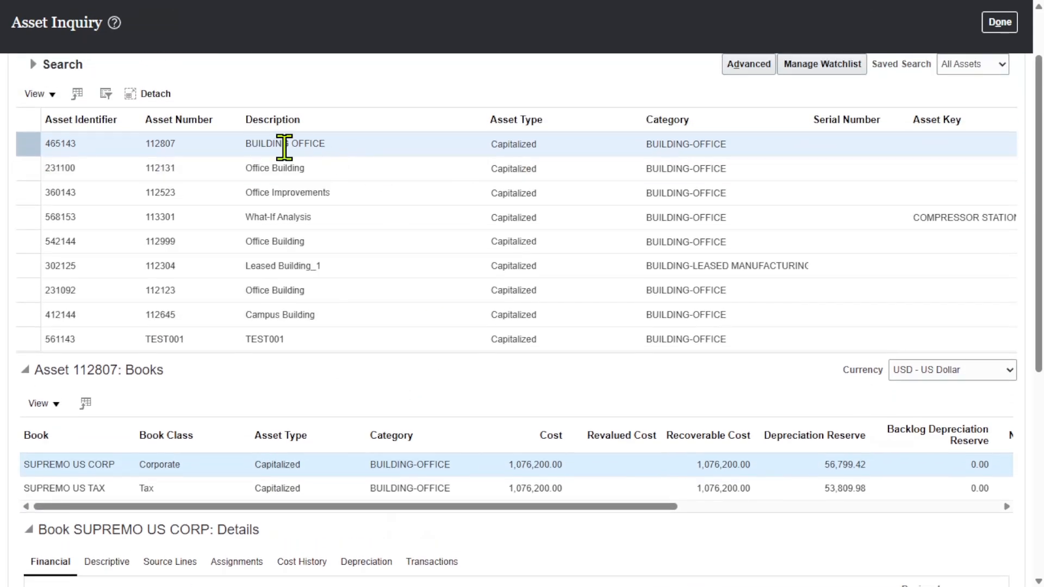
{"action": "left_click", "coordinate": [313, 217]}
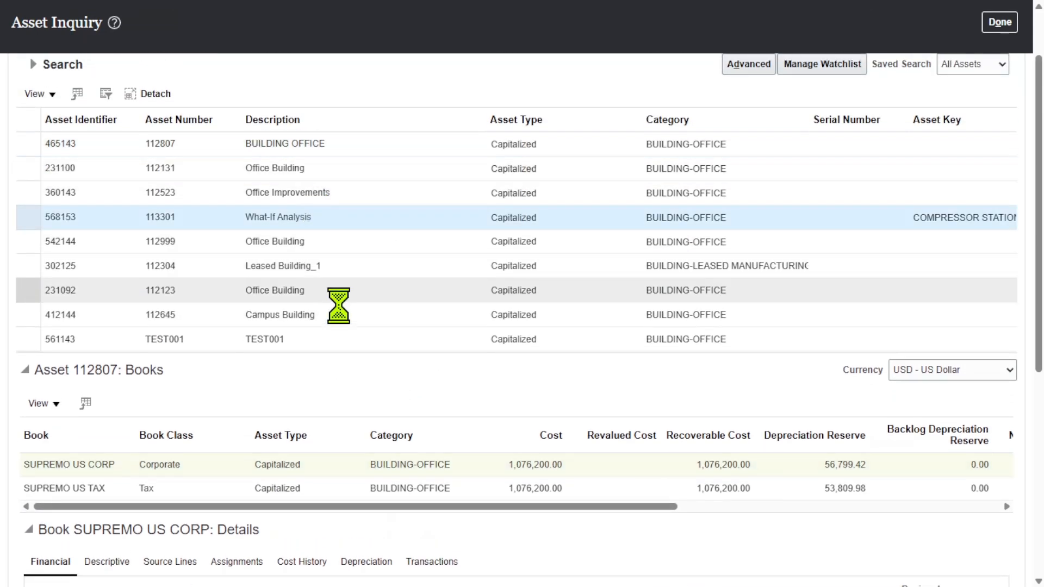
{"action": "scroll", "coordinate": [478, 372], "scroll_direction": "down", "scroll_amount": 4}
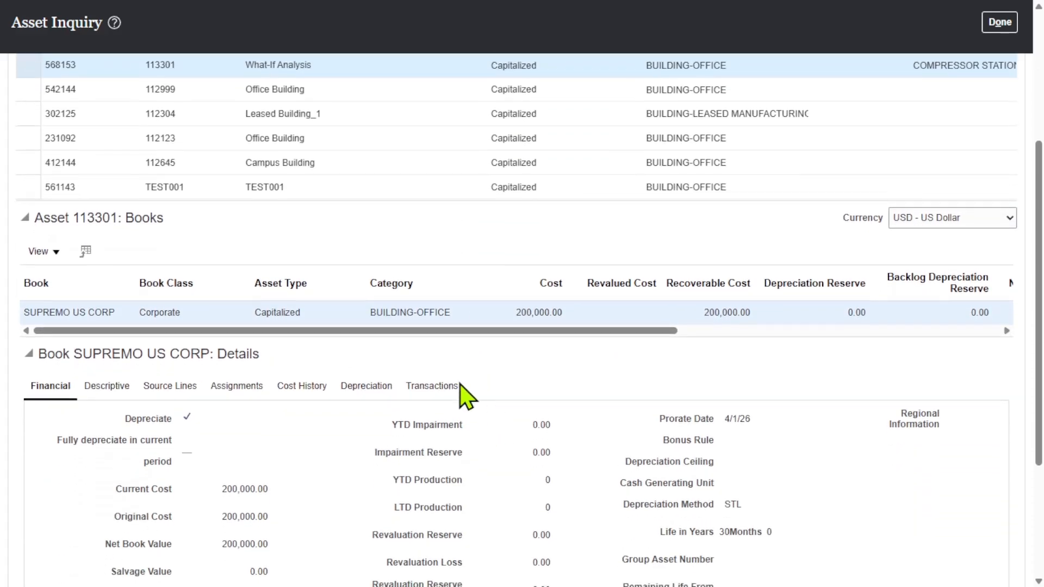
{"action": "left_click", "coordinate": [437, 311]}
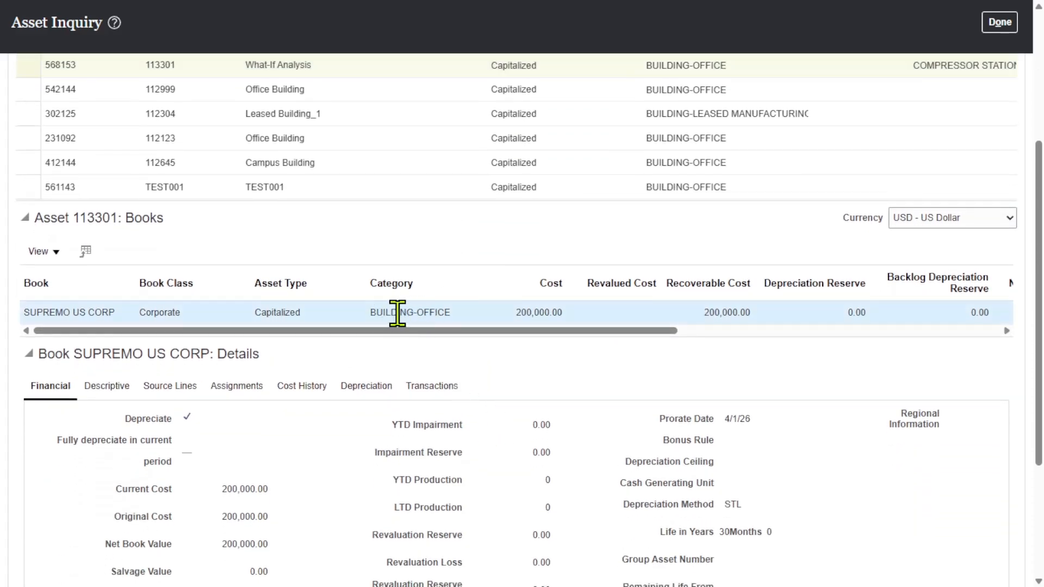
Copy BUILDING from the What-If Analysis asset's category into Asset Category Segment1 in row 5 of the Excel template, matching destination formatting
{"action": "left_click_drag", "start_coordinate": [370, 313], "coordinate": [430, 370]}
{"action": "left_click", "coordinate": [459, 325]}
{"action": "left_click_drag", "start_coordinate": [372, 311], "coordinate": [397, 315]}
{"action": "key", "text": "alt+Tab"}
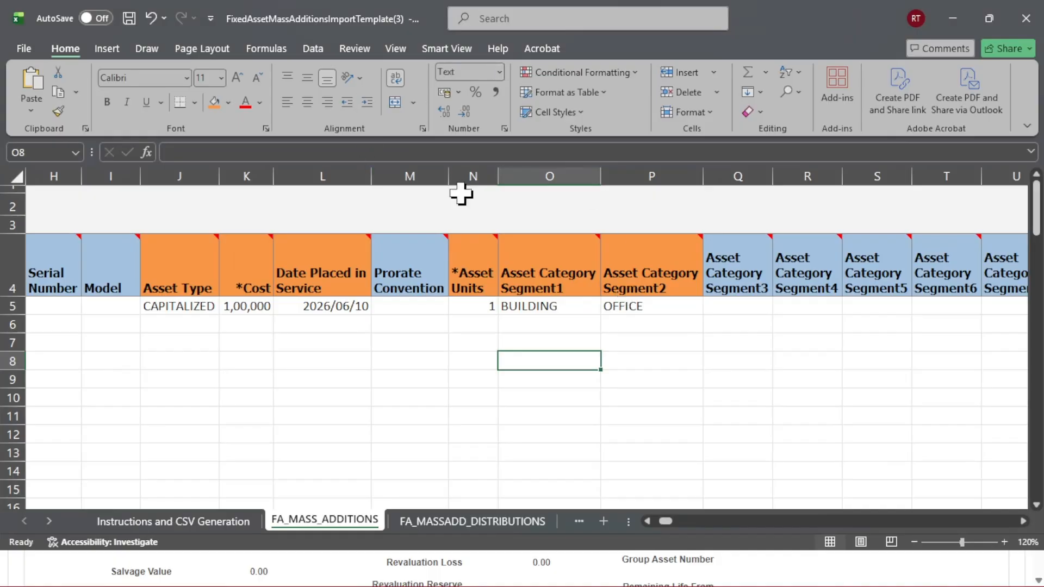
{"action": "left_click", "coordinate": [533, 306]}
{"action": "right_click", "coordinate": [533, 306]}
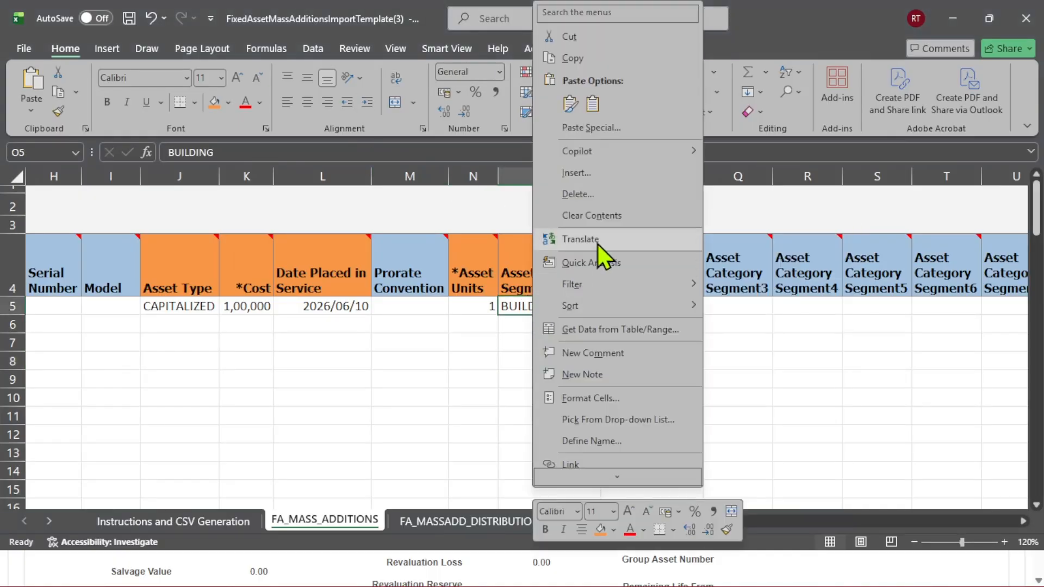
{"action": "left_click", "coordinate": [593, 103]}
{"action": "left_click", "coordinate": [566, 397]}
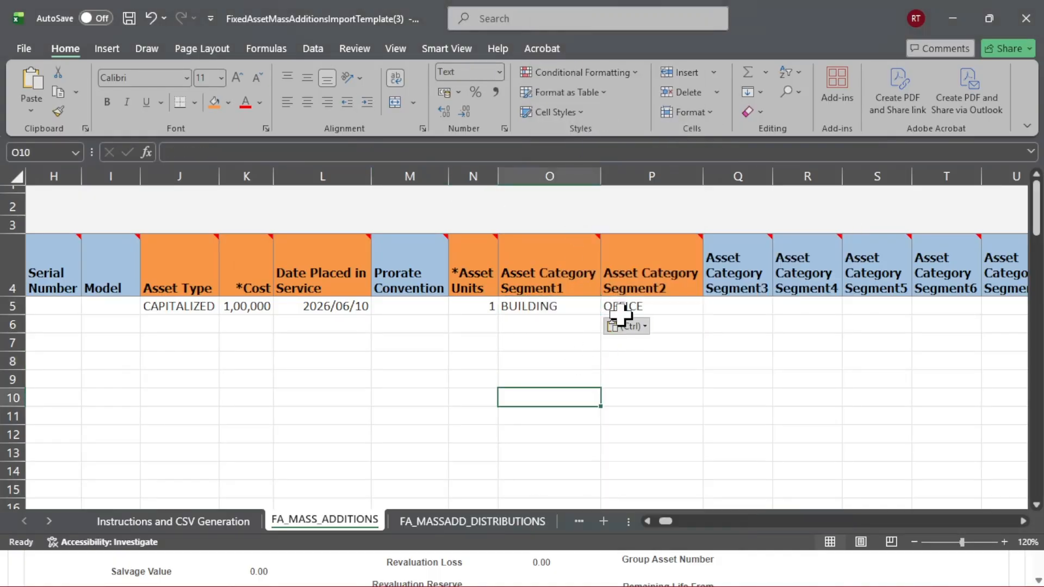
Copy OFFICE from the same Fusion asset category into Asset Category Segment2 in row 5 of the template, matching destination formatting
{"action": "left_click", "coordinate": [620, 306]}
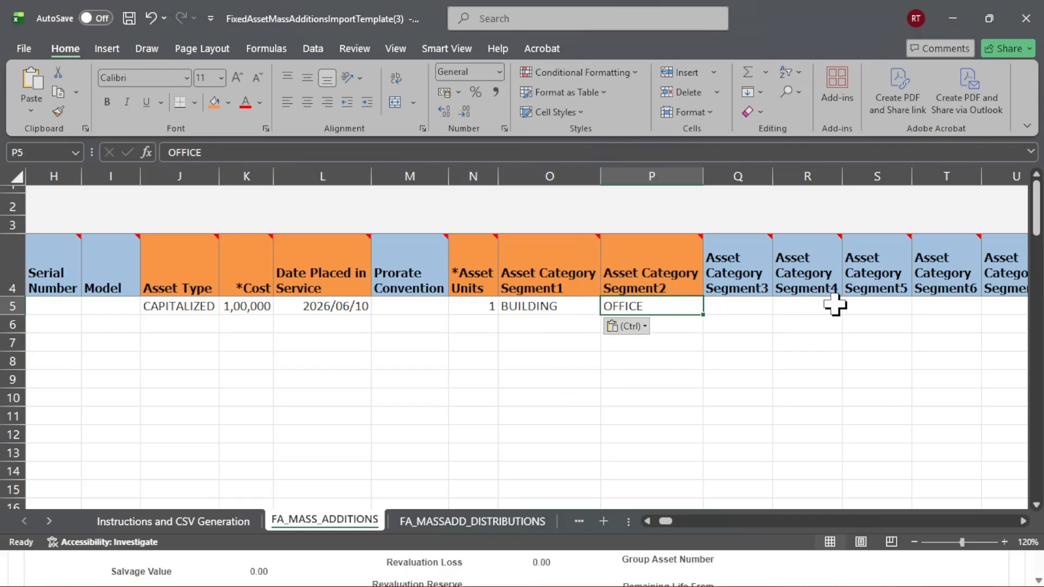
{"action": "key", "text": "alt+Tab"}
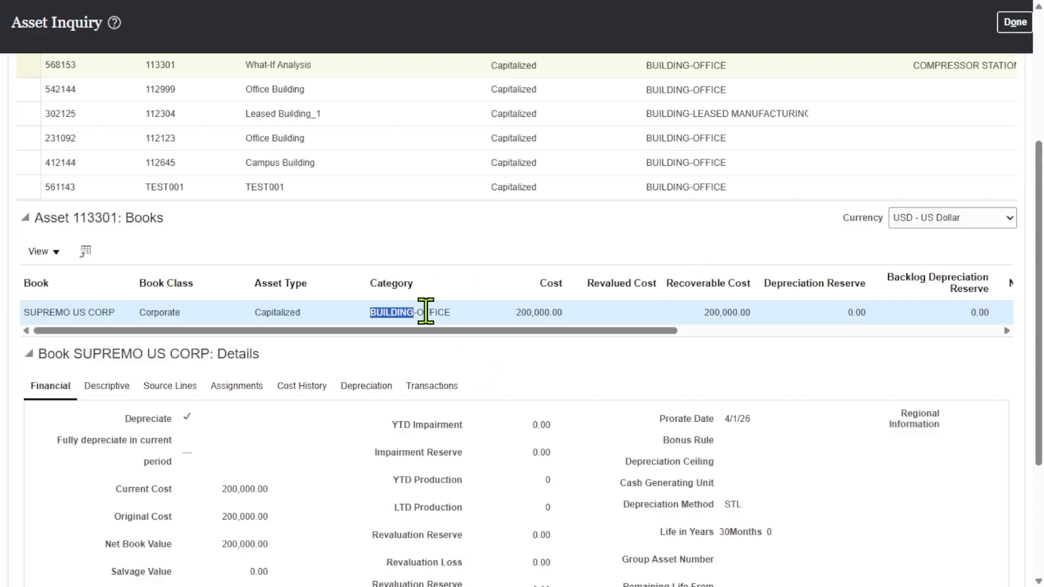
{"action": "left_click_drag", "start_coordinate": [417, 312], "coordinate": [460, 326]}
{"action": "key", "text": "alt+Tab"}
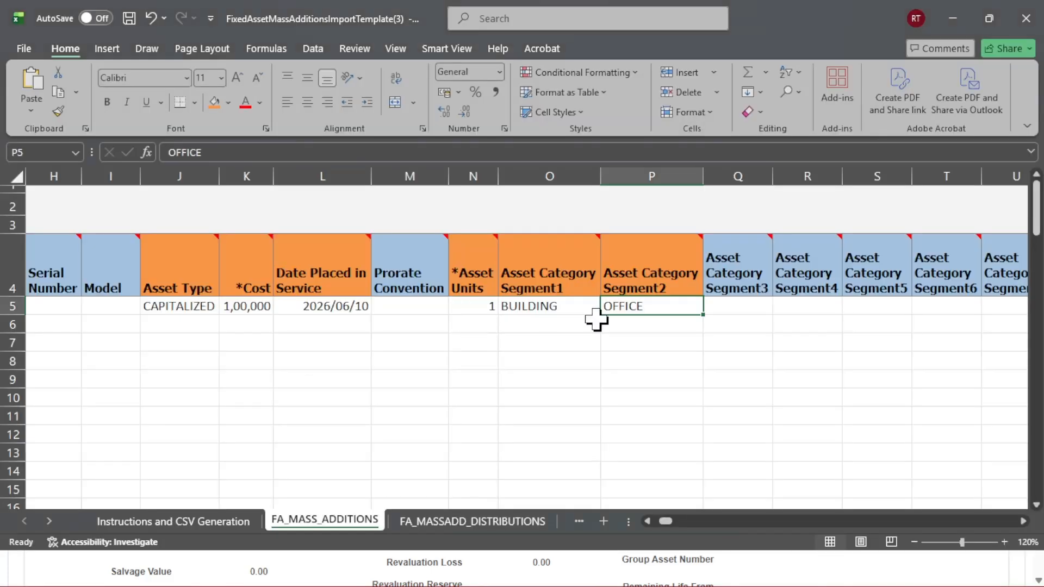
{"action": "right_click", "coordinate": [609, 307]}
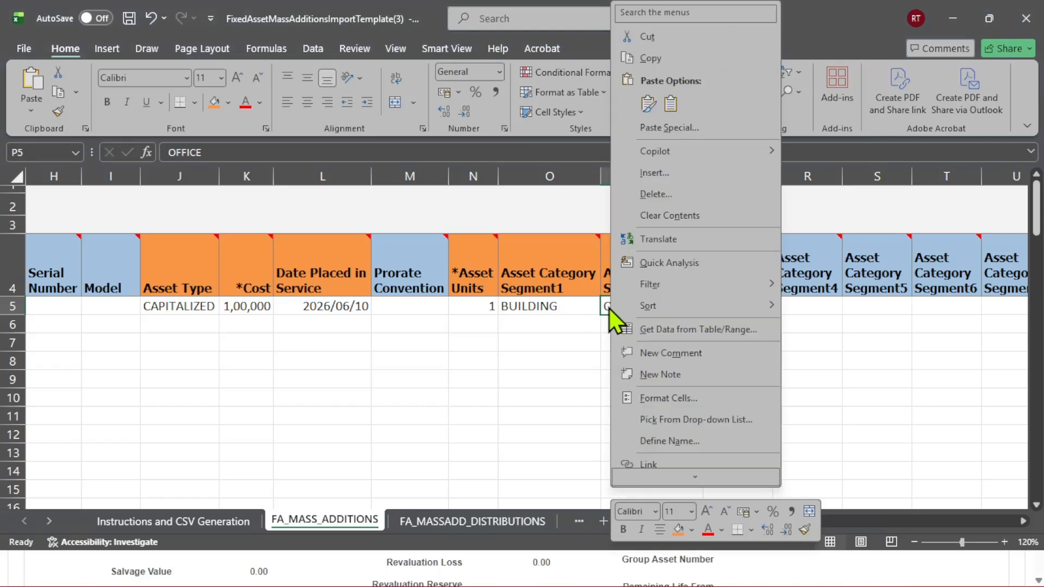
{"action": "left_click", "coordinate": [671, 103]}
{"action": "left_click", "coordinate": [617, 392]}
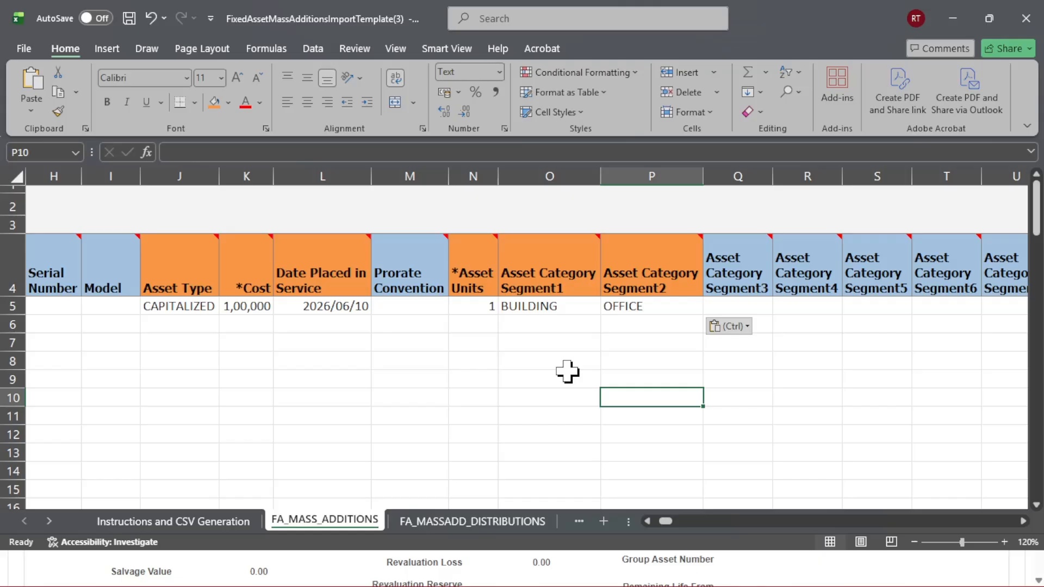
Select POST as the Posting Status in row 5 and check the Queue Name entry beside it
{"action": "key", "text": "Right"}
{"action": "key", "text": "Right"}
{"action": "key", "text": "Right"}
{"action": "key", "text": "Right"}
{"action": "key", "text": "Right"}
{"action": "key", "text": "Right"}
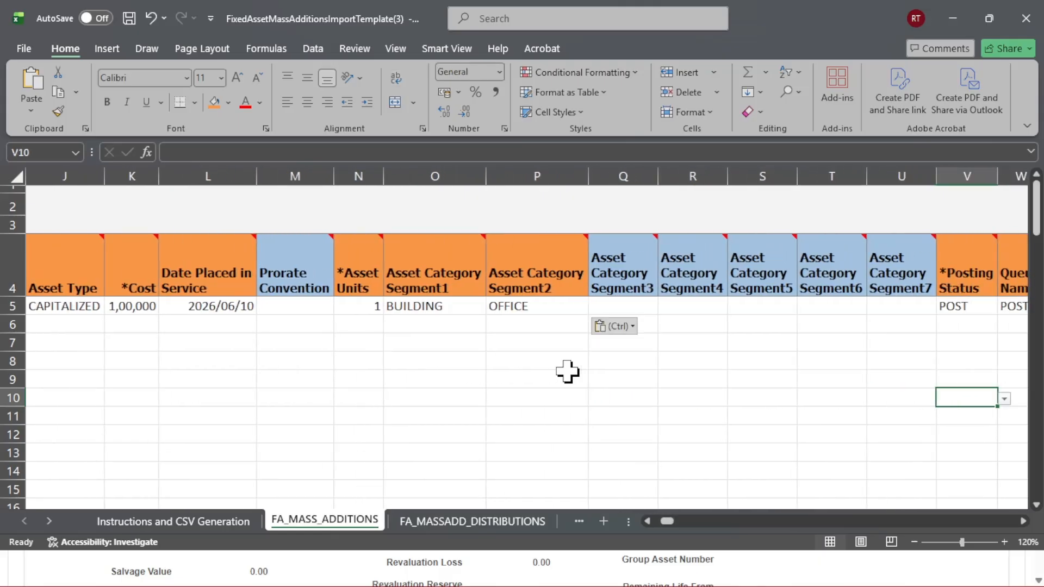
{"action": "key", "text": "Right"}
{"action": "key", "text": "Right"}
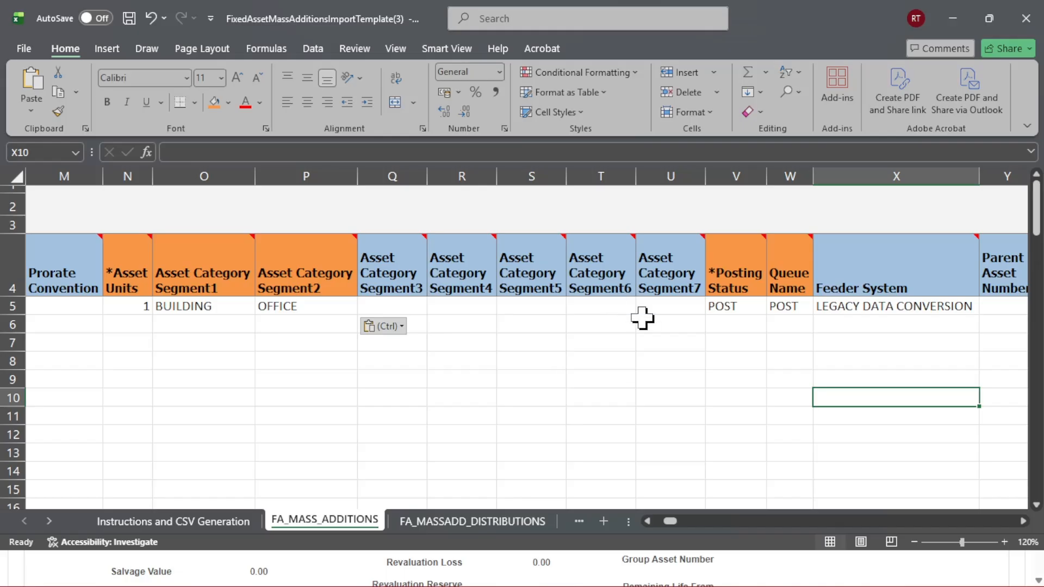
{"action": "left_click", "coordinate": [731, 307]}
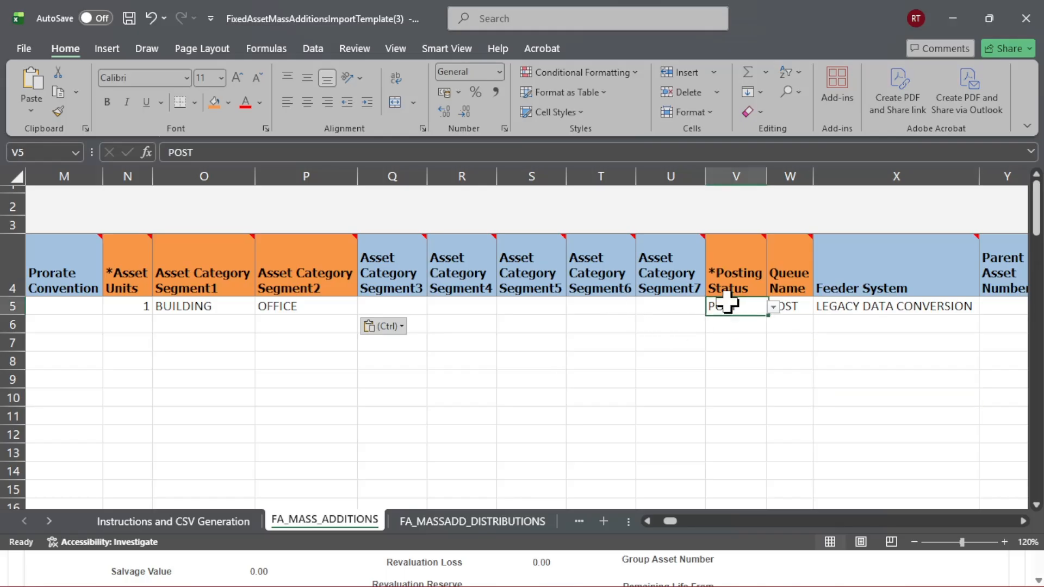
{"action": "left_click", "coordinate": [772, 308]}
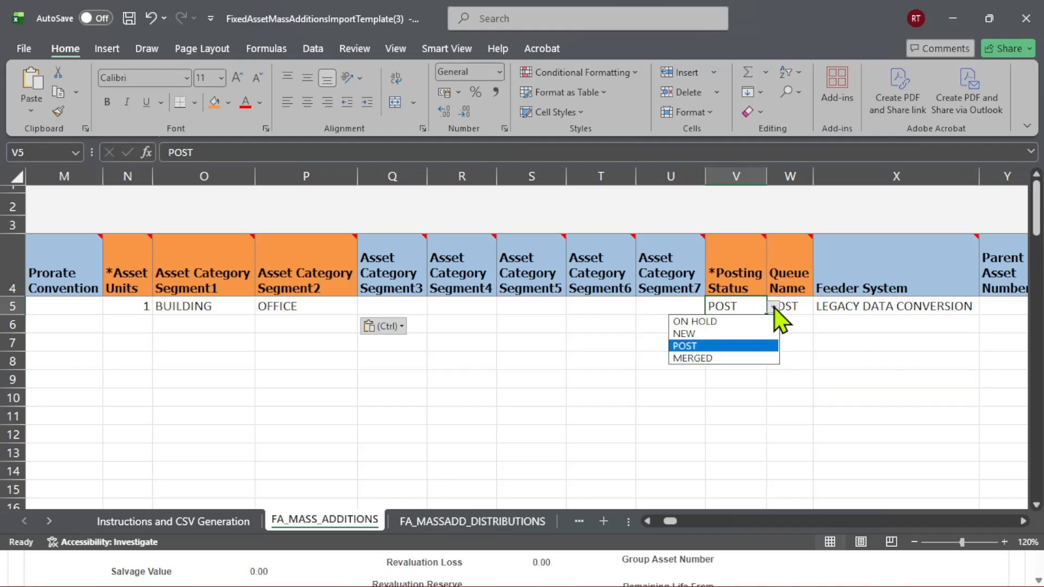
{"action": "left_click", "coordinate": [707, 347]}
{"action": "left_click", "coordinate": [874, 341]}
{"action": "left_click", "coordinate": [796, 288]}
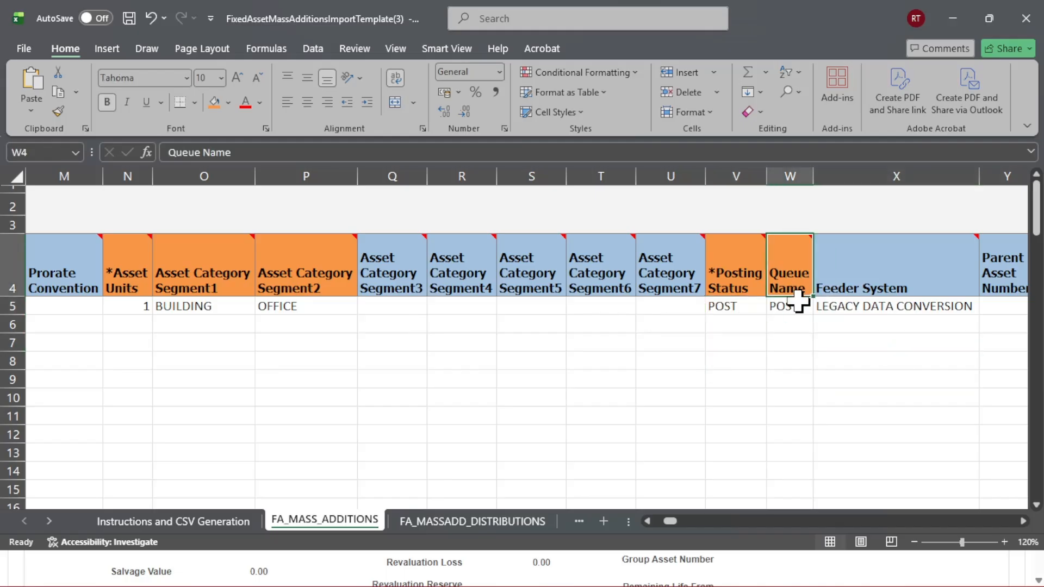
{"action": "left_click", "coordinate": [795, 308]}
{"action": "left_click", "coordinate": [809, 391]}
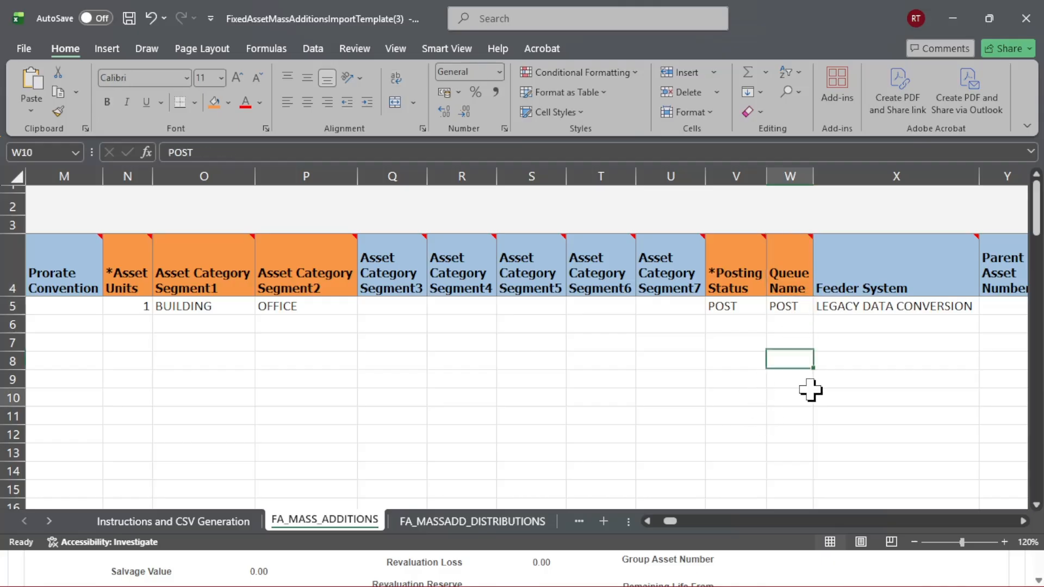
Replace the Feeder System in row 5 with STRADA and advance along the row past the Parent Asset Number
{"action": "left_click", "coordinate": [841, 311]}
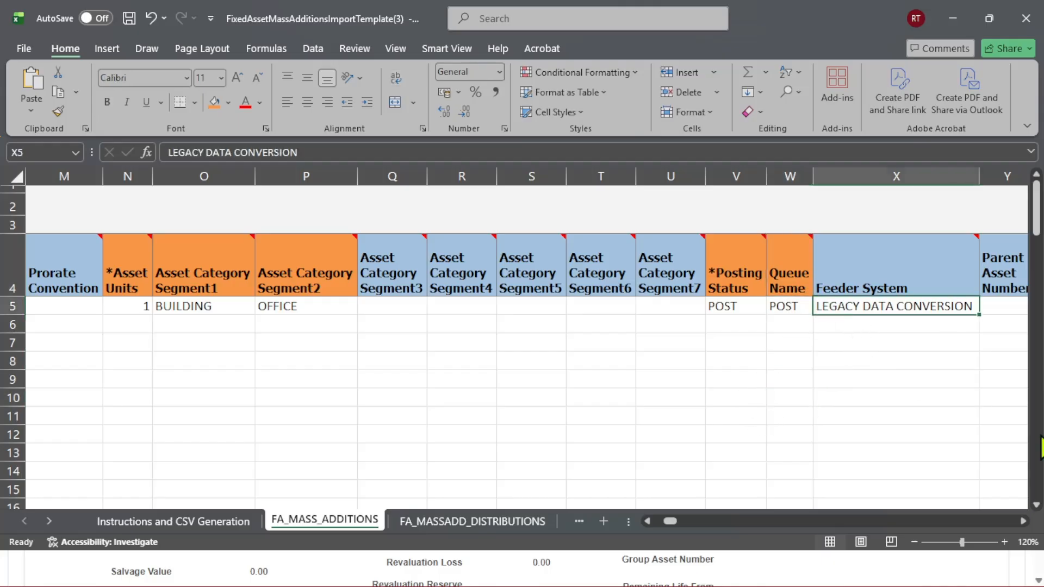
{"action": "key", "text": "BackSpace"}
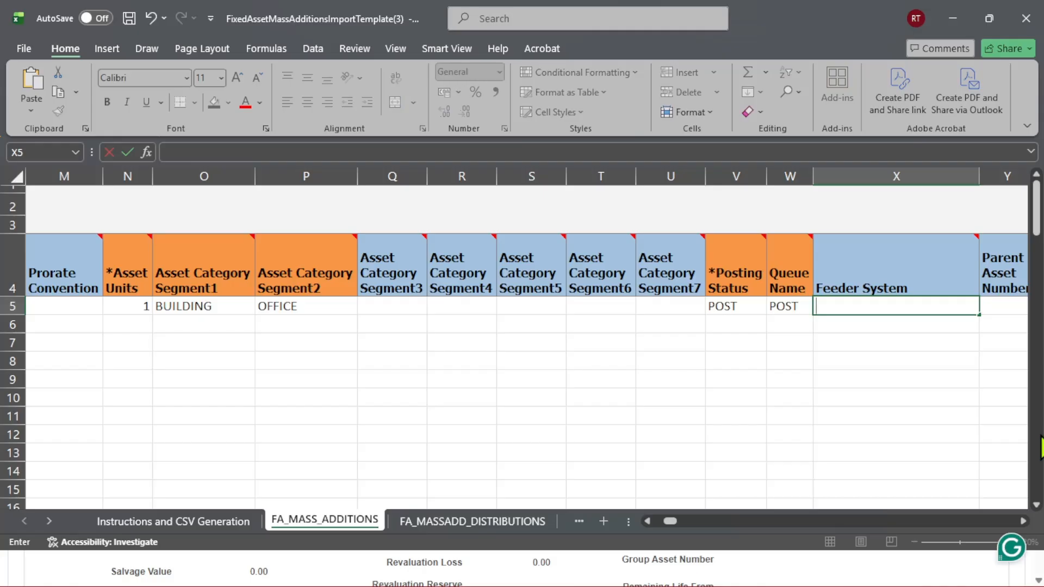
{"action": "type", "text": "STRA"}
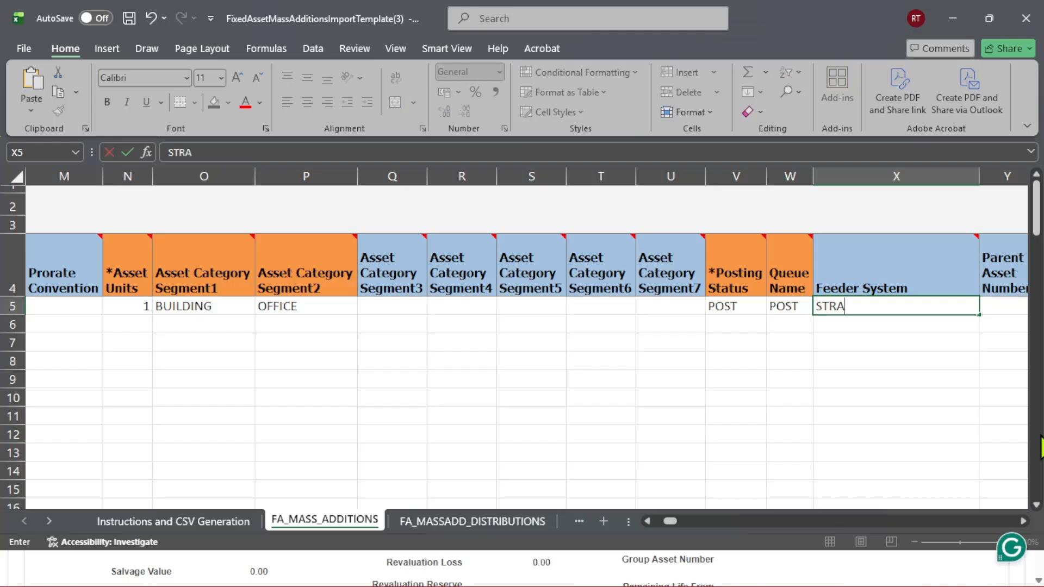
{"action": "type", "text": "DA"}
{"action": "key", "text": "Tab"}
{"action": "key", "text": "Tab"}
{"action": "key", "text": "Tab"}
{"action": "key", "text": "Tab"}
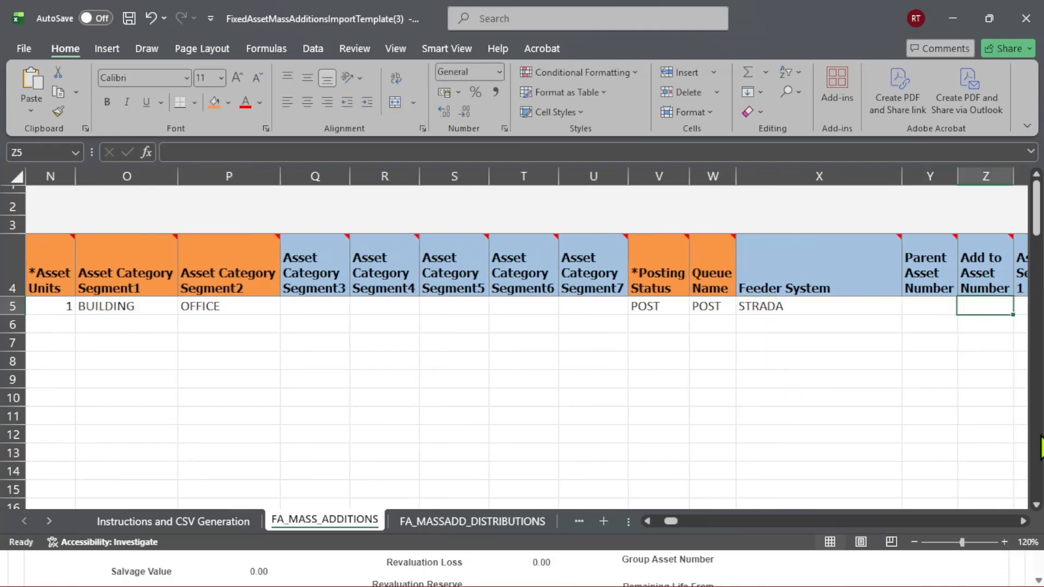
Fill the Feeder System header cell with the same orange as the other required columns
{"action": "key", "text": "Tab"}
{"action": "key", "text": "Tab"}
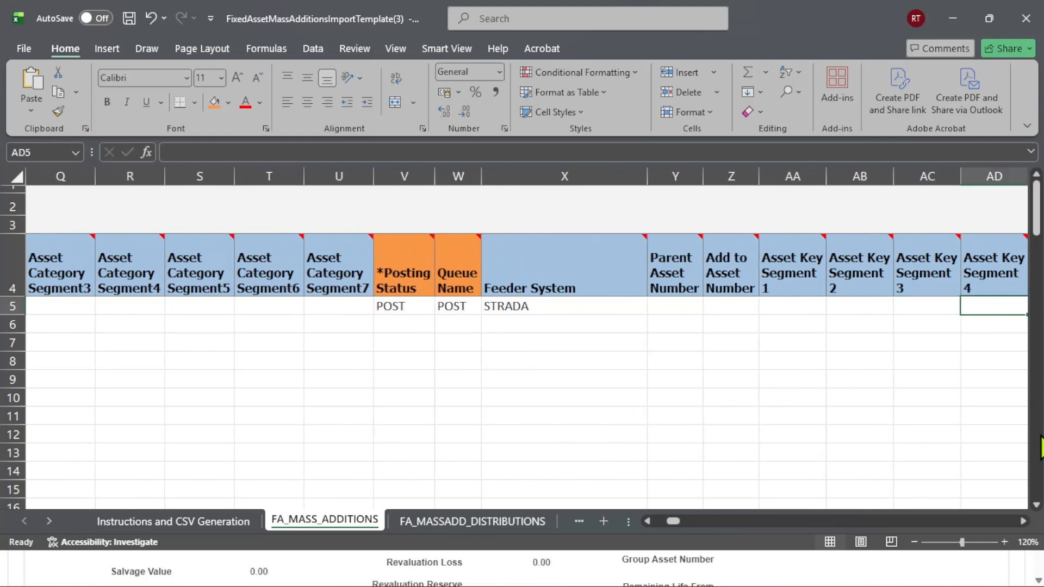
{"action": "left_click", "coordinate": [541, 245]}
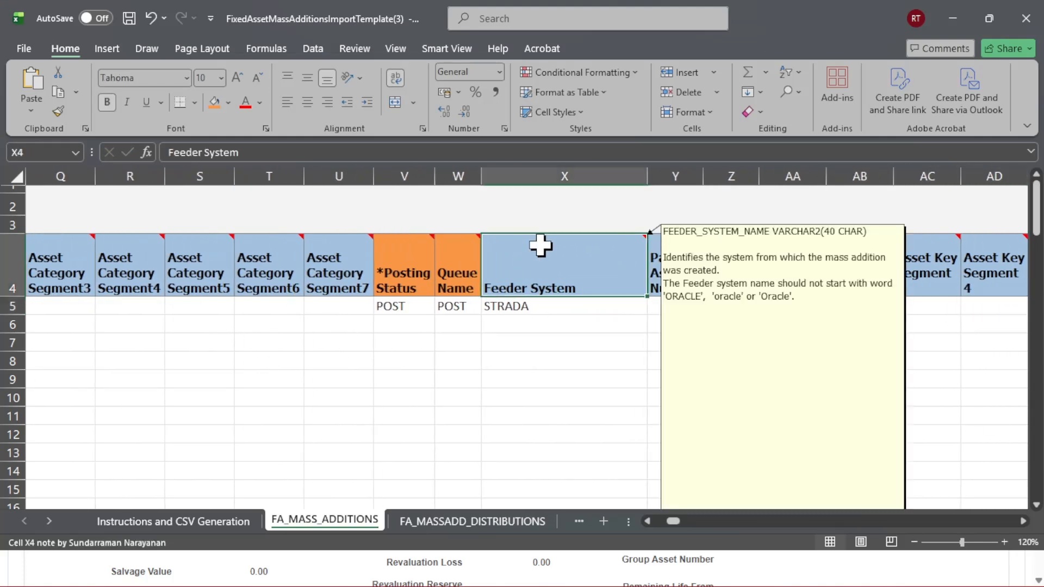
{"action": "left_click", "coordinate": [213, 102]}
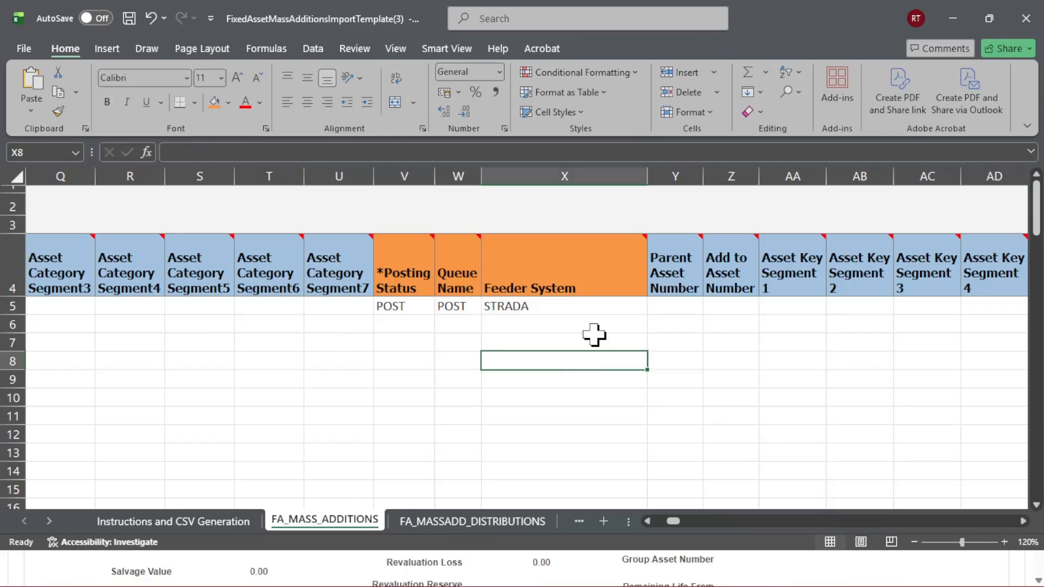
Check the Feeder System header note and look over the Asset Key Segment headers, returning to Asset Key Segment1
{"action": "mouse_move", "coordinate": [599, 267]}
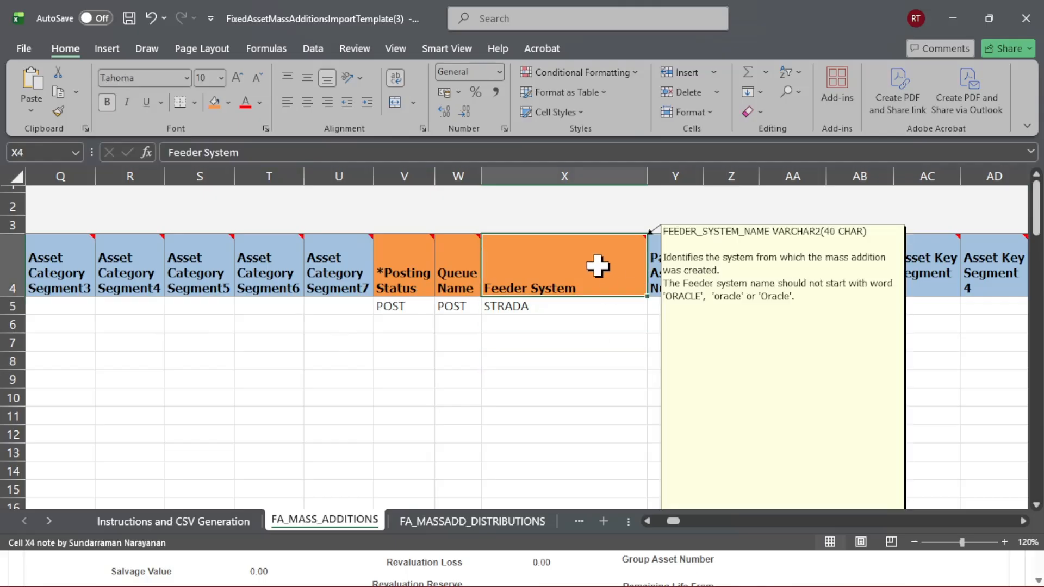
{"action": "key", "text": "Tab"}
{"action": "key", "text": "Tab"}
{"action": "key", "text": "Tab"}
{"action": "key", "text": "Tab"}
{"action": "key", "text": "Tab"}
{"action": "key", "text": "Tab"}
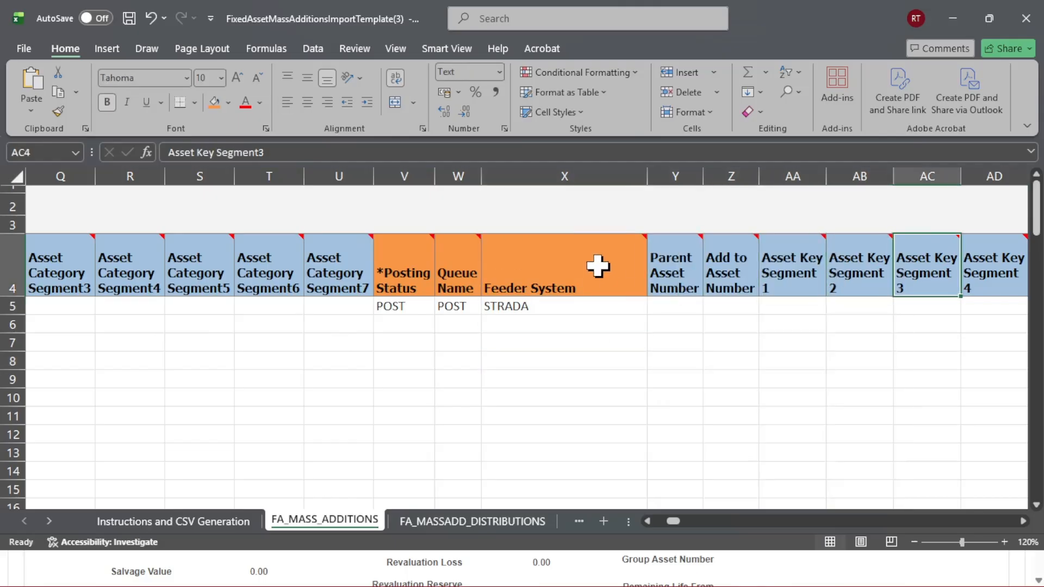
{"action": "key", "text": "Tab"}
{"action": "key", "text": "Tab"}
{"action": "key", "text": "Tab"}
{"action": "key", "text": "shift+Tab"}
{"action": "key", "text": "shift+Tab"}
{"action": "key", "text": "shift+Tab"}
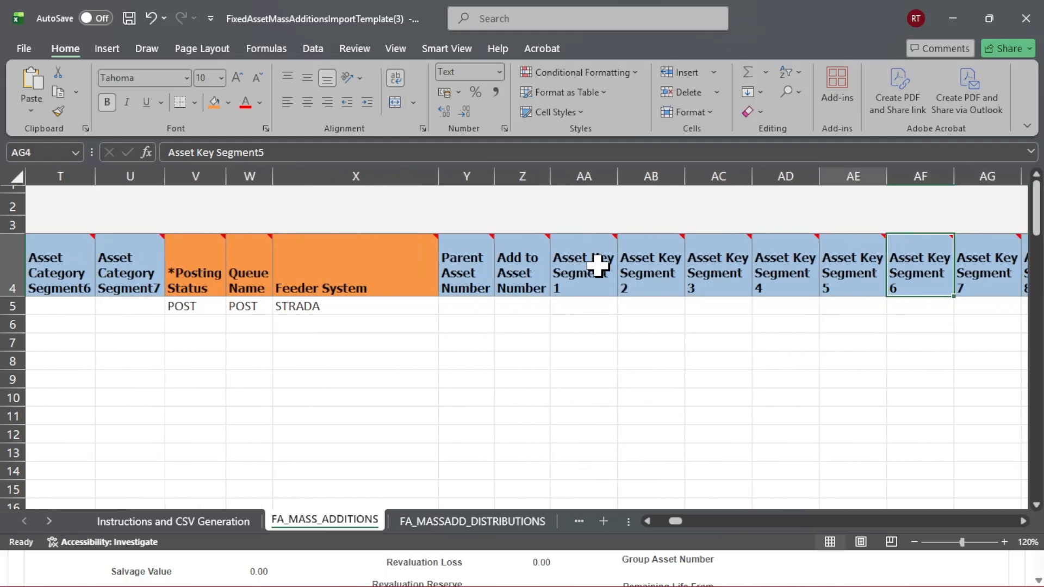
{"action": "key", "text": "shift+Tab"}
{"action": "key", "text": "shift+Tab"}
{"action": "key", "text": "shift+Tab"}
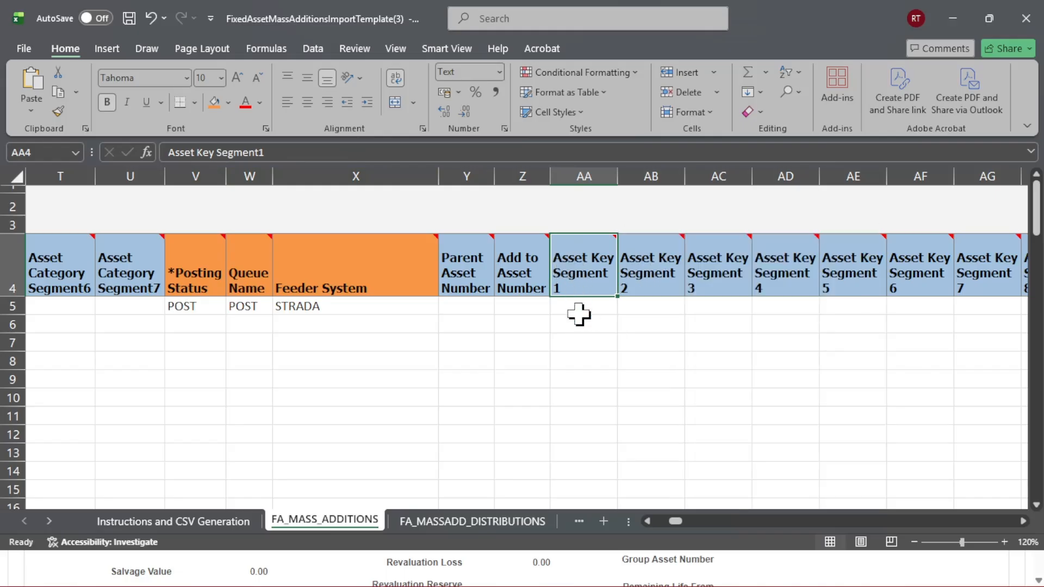
{"action": "left_click", "coordinate": [576, 342]}
{"action": "left_click", "coordinate": [568, 278]}
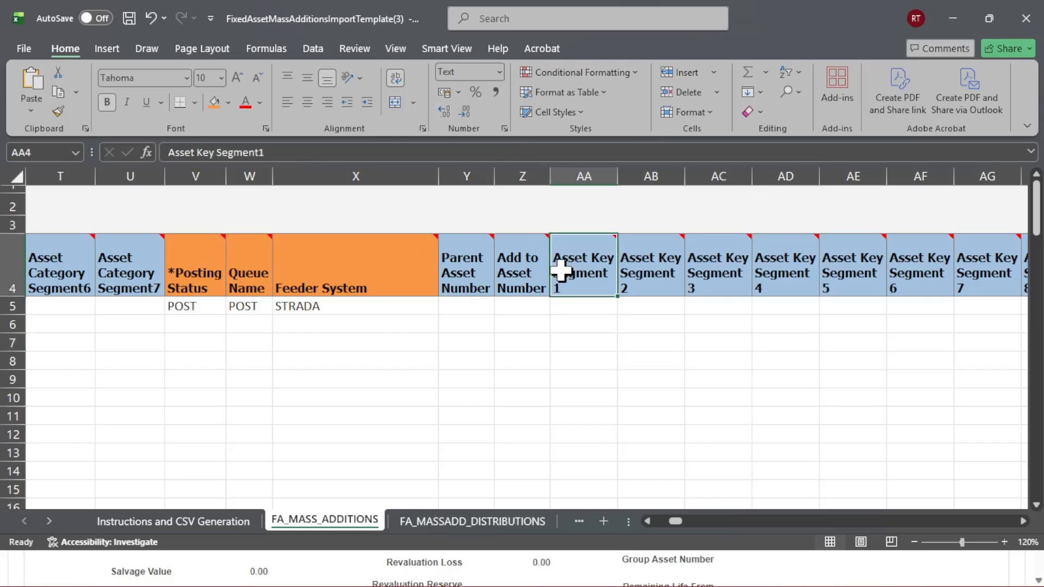
{"action": "left_click", "coordinate": [578, 304]}
{"action": "left_click", "coordinate": [581, 247]}
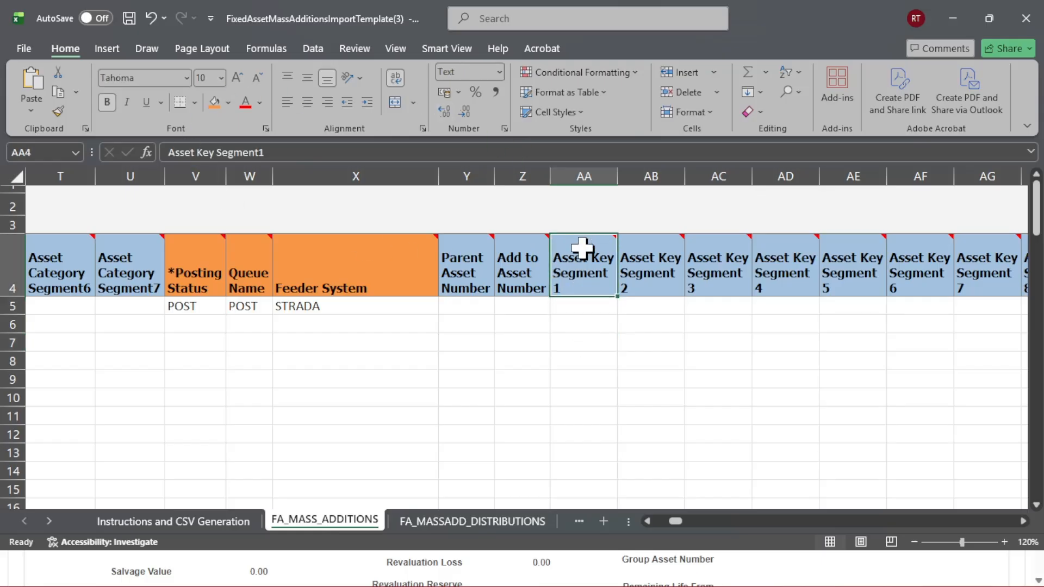
Copy COMPRESSOR STATION from the What-If Analysis asset's Asset Key in Fusion into Asset Key Segment1 in row 5 of the Excel template, matching destination formatting
{"action": "left_click", "coordinate": [949, 16]}
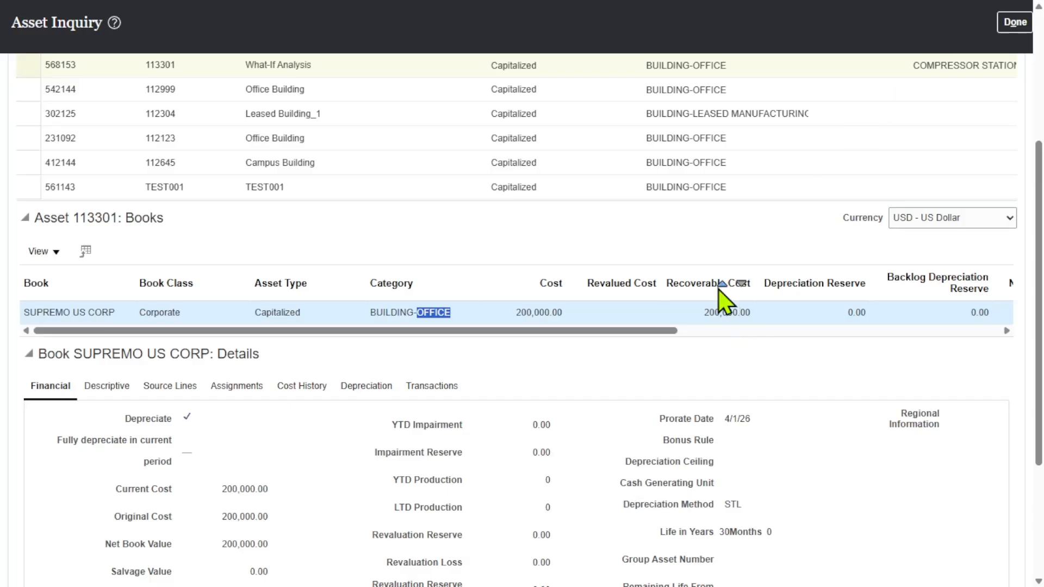
{"action": "scroll", "coordinate": [729, 305], "scroll_direction": "up", "scroll_amount": 5}
{"action": "left_click", "coordinate": [920, 294]}
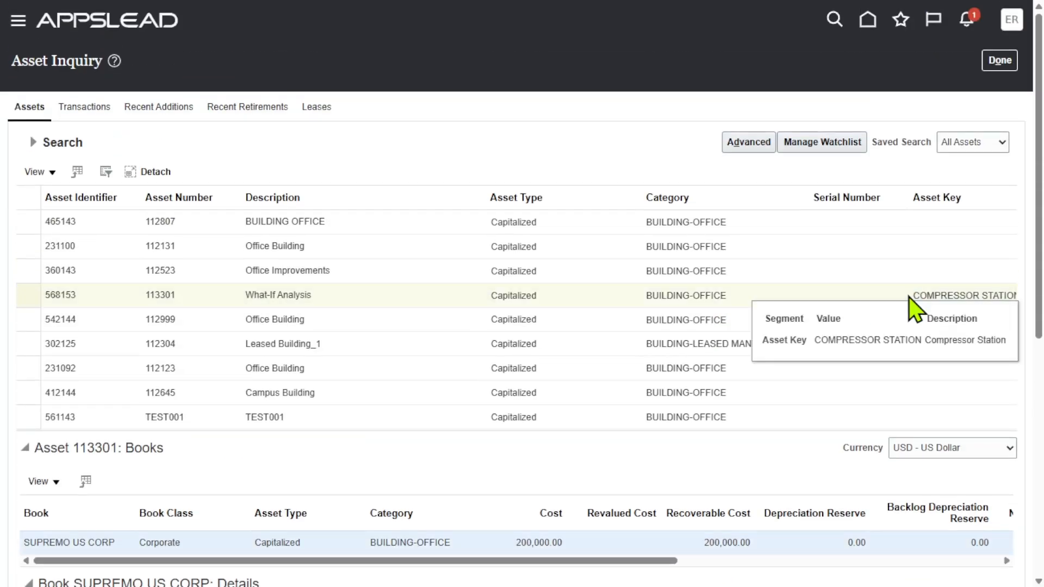
{"action": "left_click_drag", "start_coordinate": [911, 295], "coordinate": [1019, 303]}
{"action": "key", "text": "super+c"}
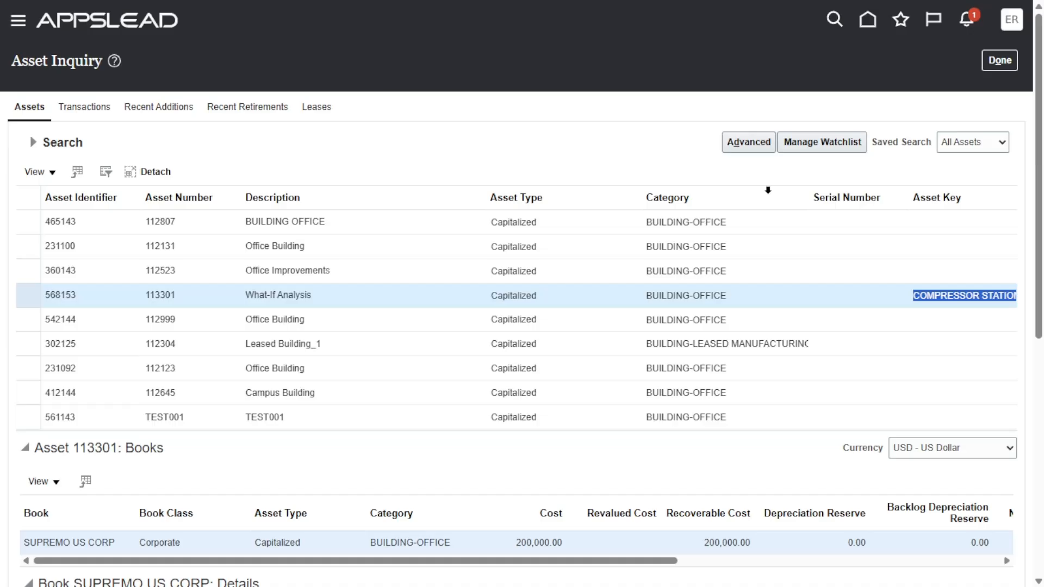
{"action": "key", "text": "alt+Tab"}
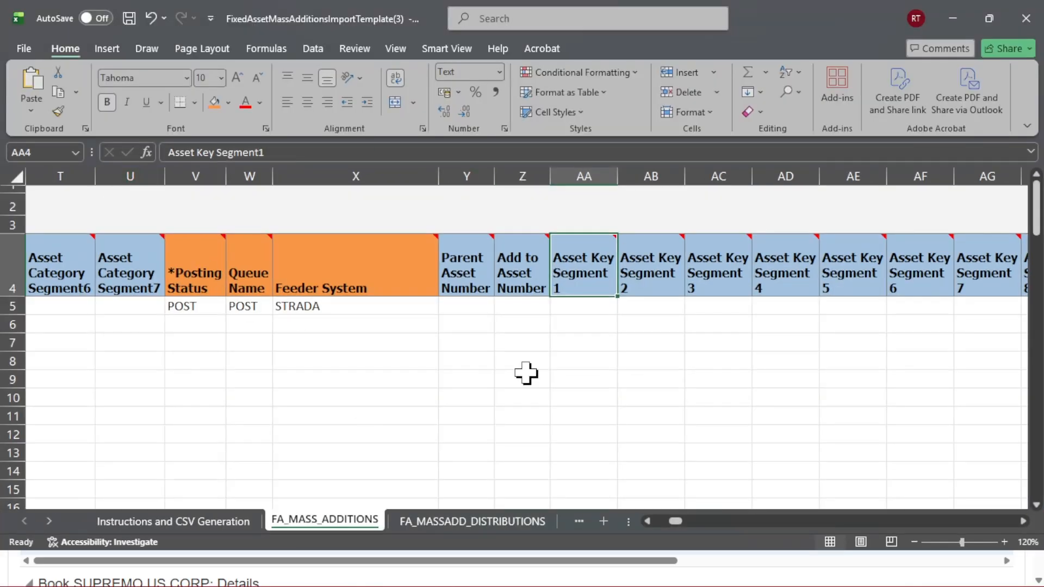
{"action": "right_click", "coordinate": [577, 307]}
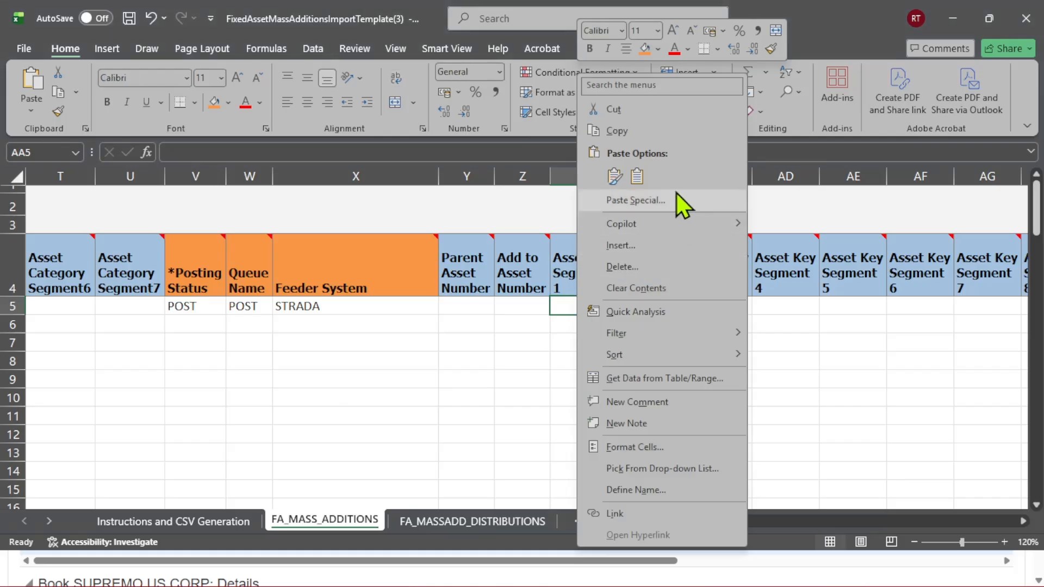
{"action": "left_click", "coordinate": [637, 176]}
{"action": "left_click", "coordinate": [707, 434]}
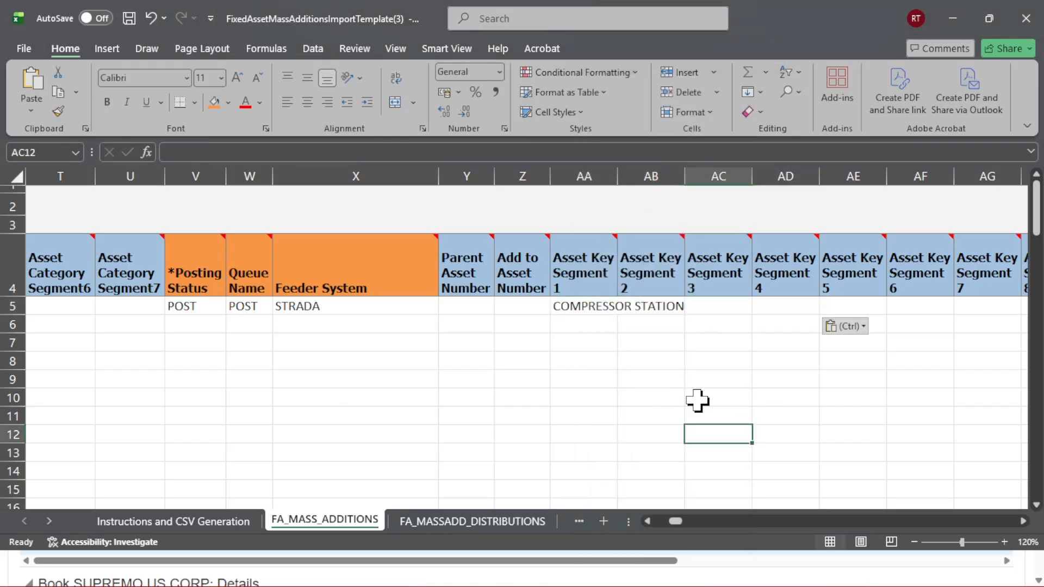
Fit the Asset Key Segment1 column width to its content and fill its header cell orange
{"action": "double_click", "coordinate": [617, 176]}
{"action": "left_click", "coordinate": [626, 280]}
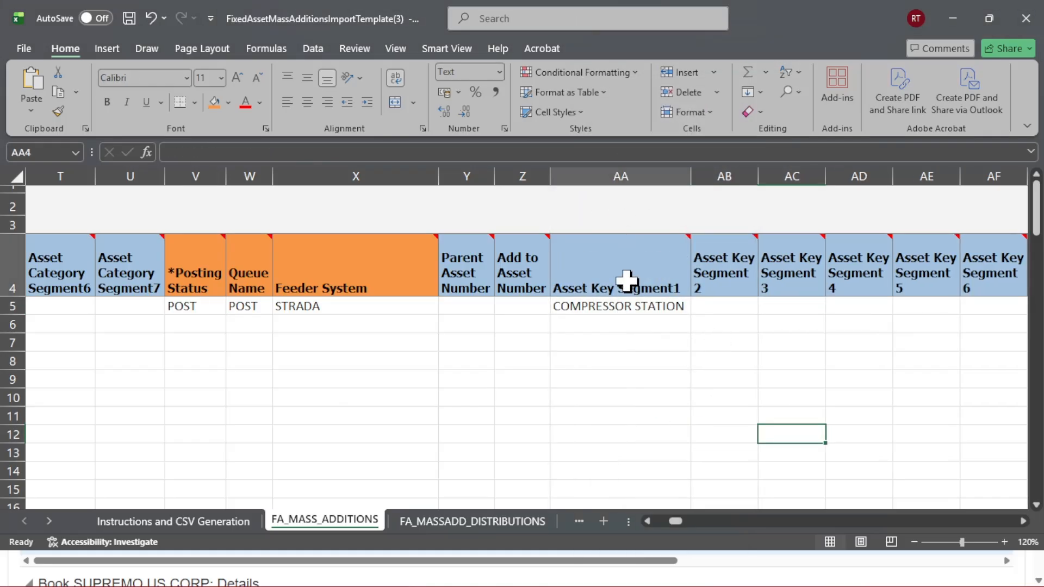
{"action": "left_click", "coordinate": [215, 102]}
{"action": "left_click", "coordinate": [585, 325]}
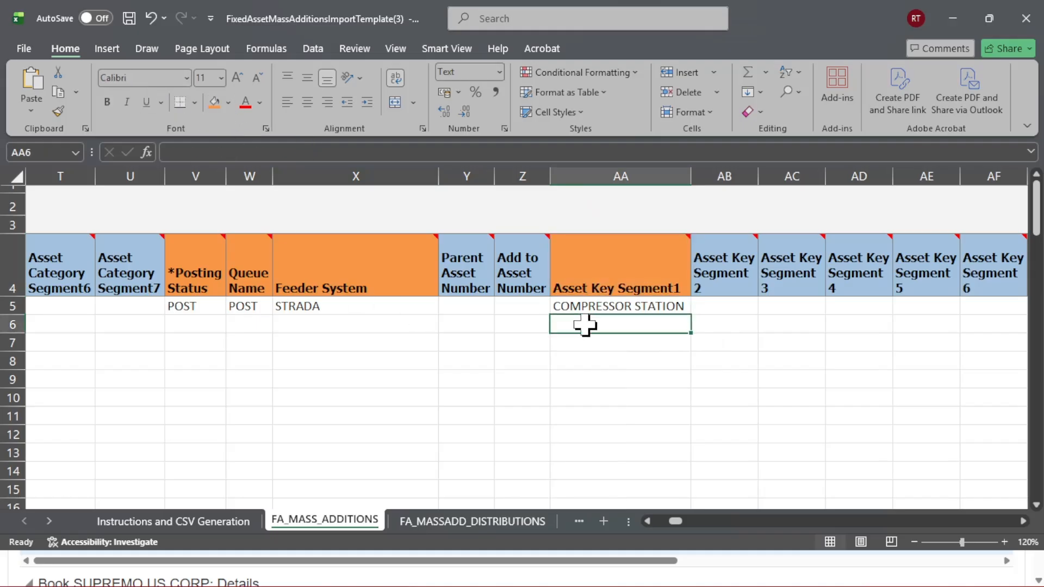
Review the header columns from Asset Key Segment1 through the property, ownership and amortization fields up to Depreciate
{"action": "left_click", "coordinate": [625, 256]}
{"action": "key", "text": "Right"}
{"action": "key", "text": "Right"}
{"action": "key", "text": "Right"}
{"action": "key", "text": "Right"}
{"action": "key", "text": "Right"}
{"action": "key", "text": "Right"}
{"action": "key", "text": "Right"}
{"action": "key", "text": "Right"}
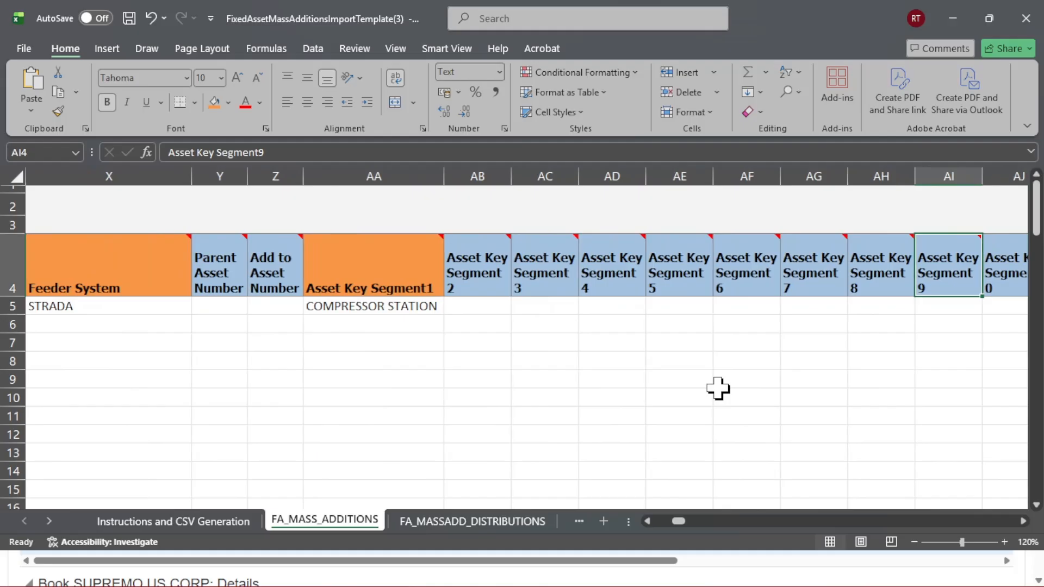
{"action": "key", "text": "Right"}
{"action": "key", "text": "Right"}
{"action": "key", "text": "Right"}
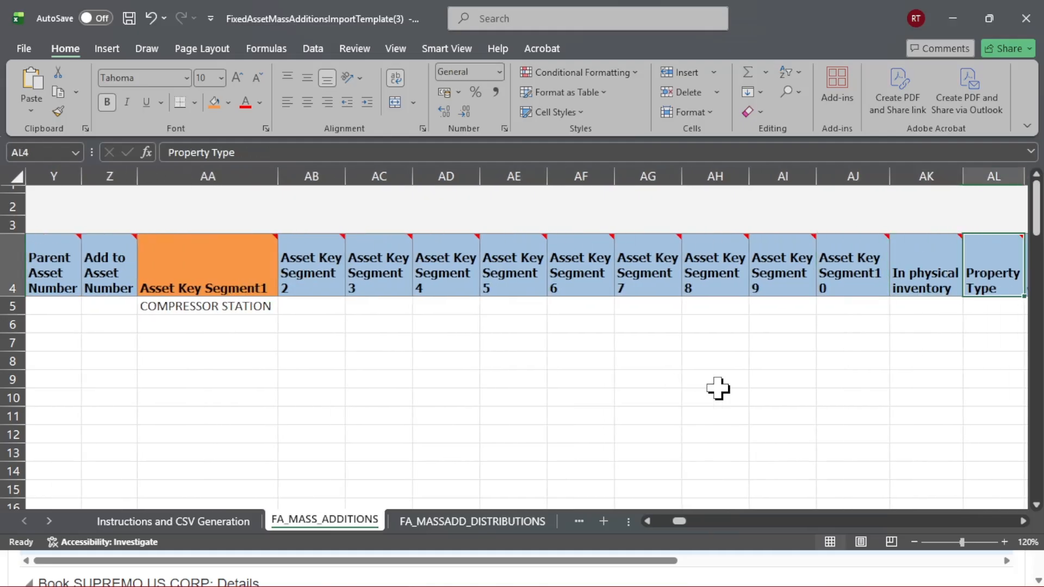
{"action": "key", "text": "Right"}
{"action": "key", "text": "Right"}
{"action": "key", "text": "Right"}
{"action": "key", "text": "Right"}
{"action": "key", "text": "Right"}
{"action": "key", "text": "Right"}
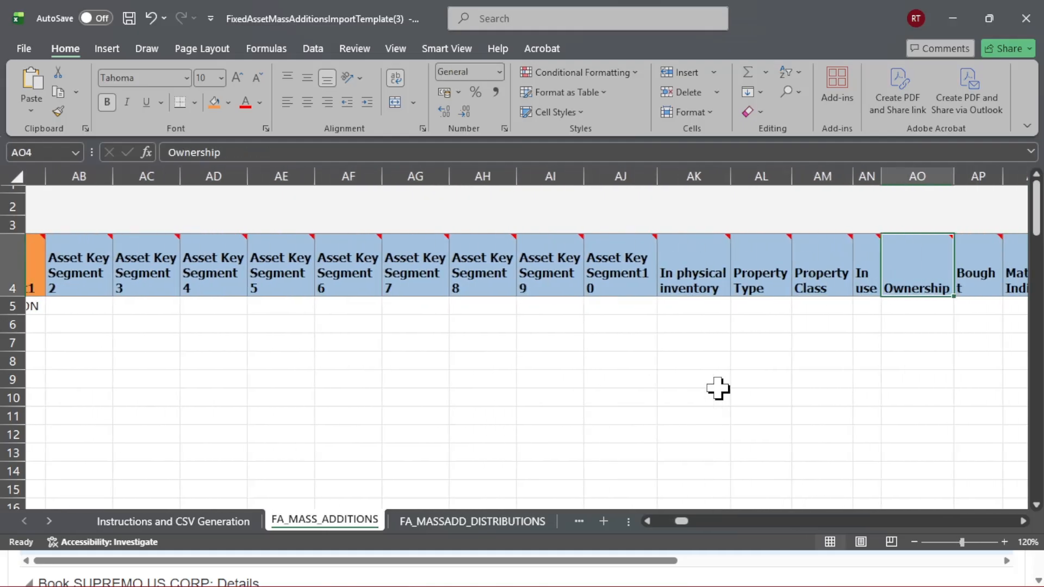
{"action": "key", "text": "Right"}
{"action": "key", "text": "Right"}
{"action": "key", "text": "Right"}
{"action": "key", "text": "Right"}
{"action": "key", "text": "Right"}
{"action": "key", "text": "Right"}
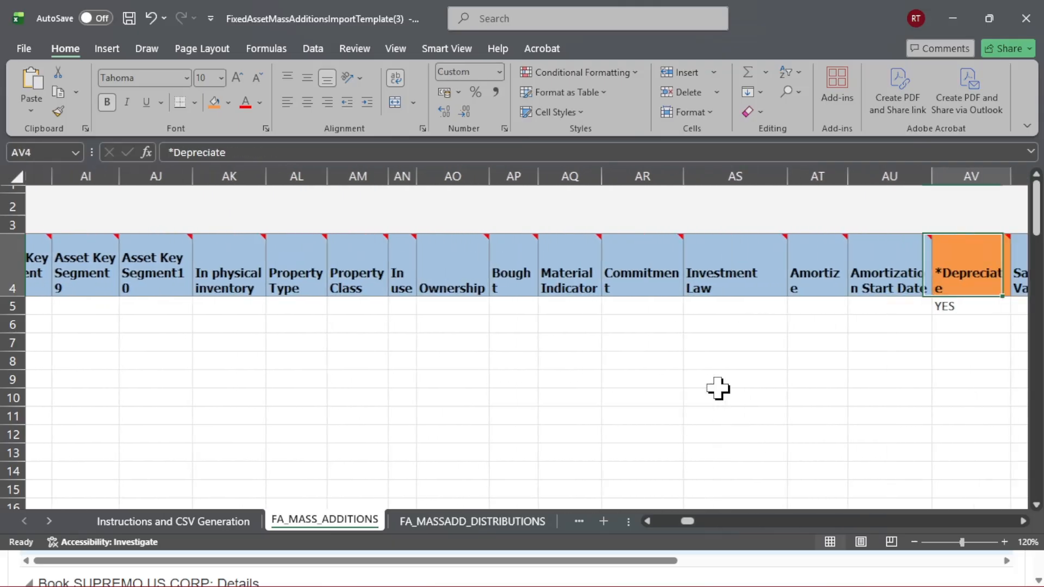
Check the amortization, salvage value and YTD depreciation columns around the Depreciate entry in the template
{"action": "key", "text": "Left"}
{"action": "key", "text": "Left"}
{"action": "key", "text": "Left"}
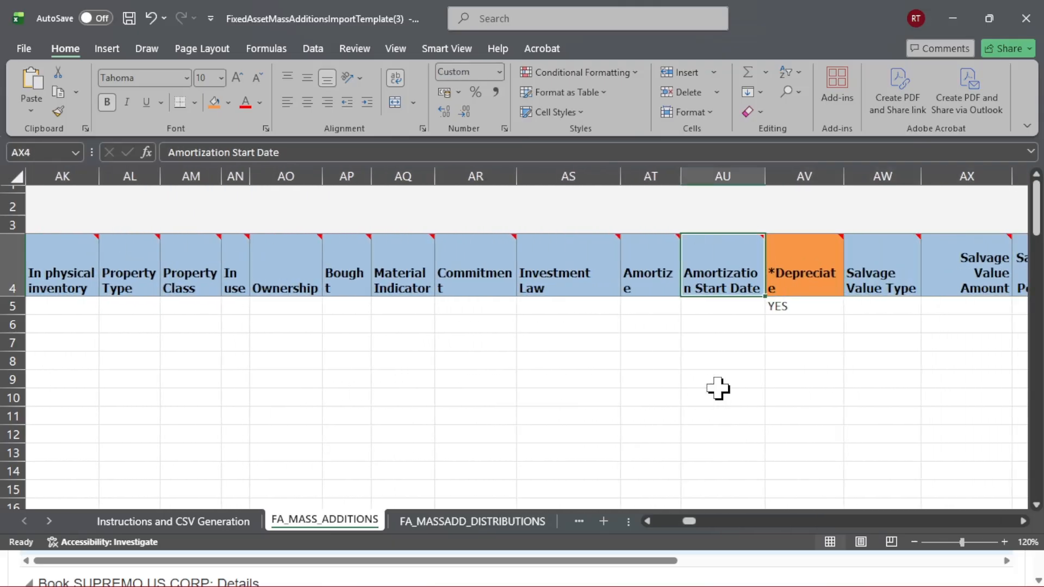
{"action": "key", "text": "Right"}
{"action": "key", "text": "Right"}
{"action": "key", "text": "Right"}
{"action": "key", "text": "Right"}
{"action": "key", "text": "Right"}
{"action": "key", "text": "Right"}
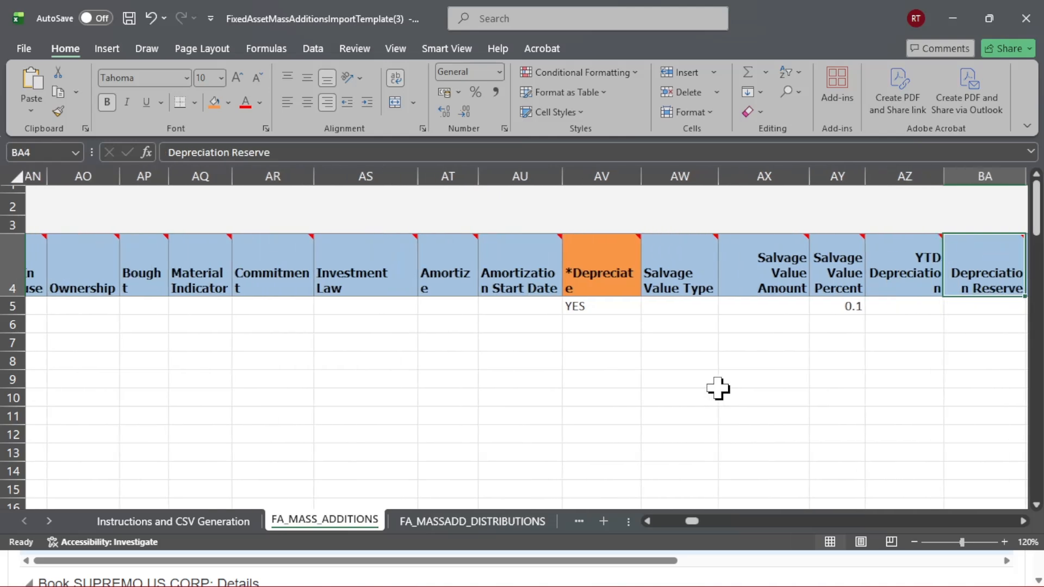
{"action": "key", "text": "Left"}
{"action": "key", "text": "Left"}
{"action": "key", "text": "Right"}
{"action": "key", "text": "Right"}
{"action": "key", "text": "Right"}
{"action": "key", "text": "Right"}
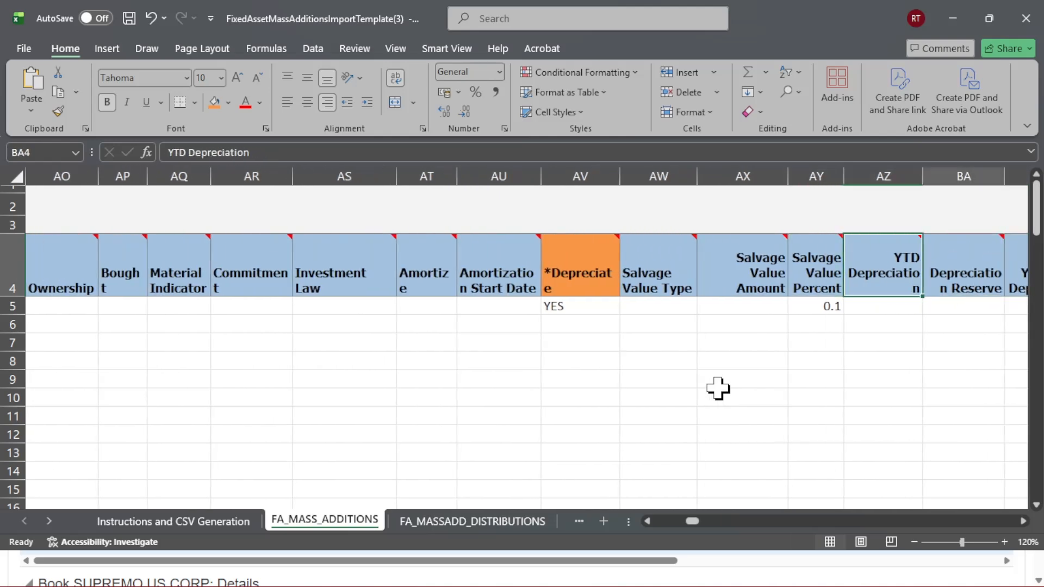
{"action": "key", "text": "Left"}
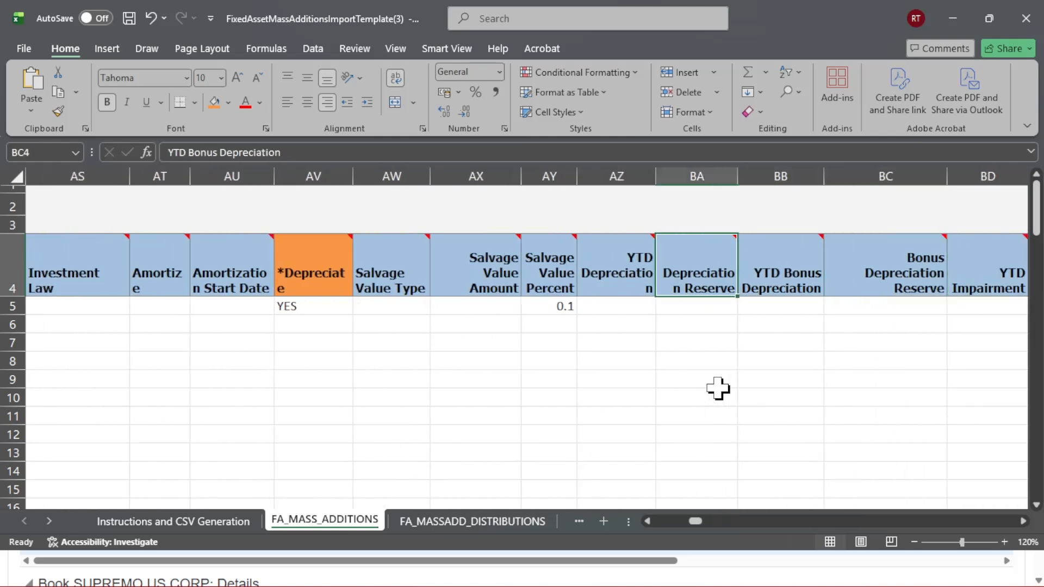
Review the headers from Depreciation Reserve through the method, life, rate and limit columns to Cost Clearing Account Segment1
{"action": "key", "text": "Left"}
{"action": "key", "text": "Right"}
{"action": "key", "text": "Right"}
{"action": "key", "text": "Right"}
{"action": "key", "text": "Right"}
{"action": "key", "text": "Right"}
{"action": "key", "text": "Right"}
{"action": "key", "text": "Right"}
{"action": "key", "text": "Right"}
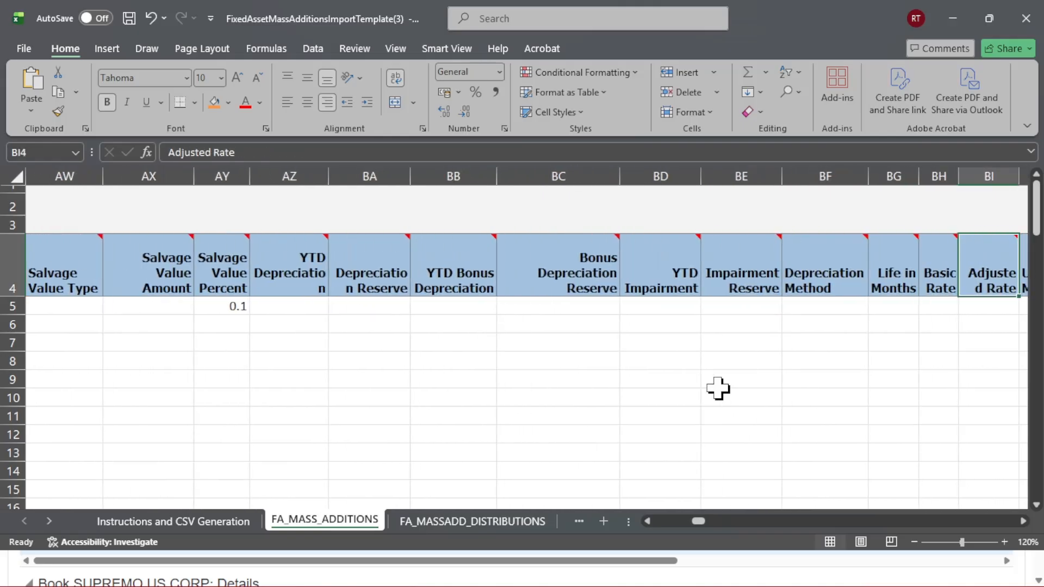
{"action": "key", "text": "Right"}
{"action": "key", "text": "Right"}
{"action": "key", "text": "Right"}
{"action": "key", "text": "Right"}
{"action": "key", "text": "Right"}
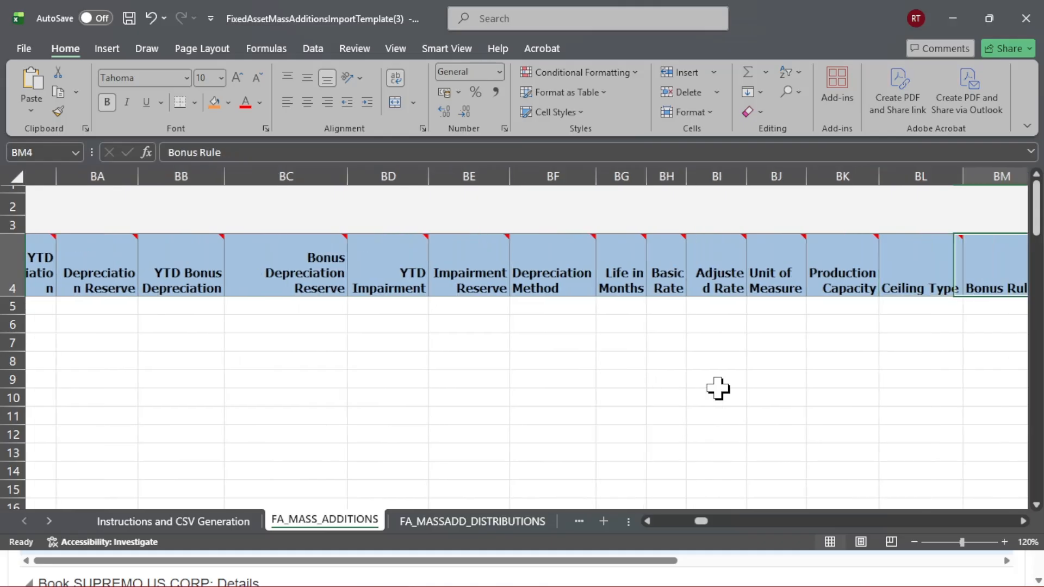
{"action": "key", "text": "Right"}
{"action": "key", "text": "Right"}
{"action": "key", "text": "Right"}
{"action": "key", "text": "Right"}
{"action": "key", "text": "Right"}
{"action": "key", "text": "Right"}
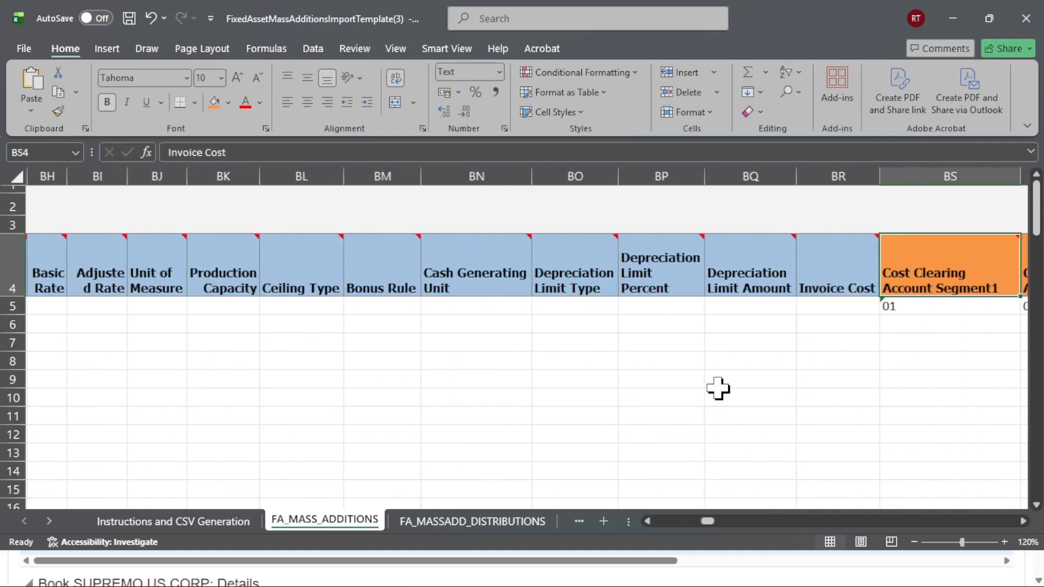
{"action": "key", "text": "Left"}
{"action": "key", "text": "Left"}
{"action": "key", "text": "Left"}
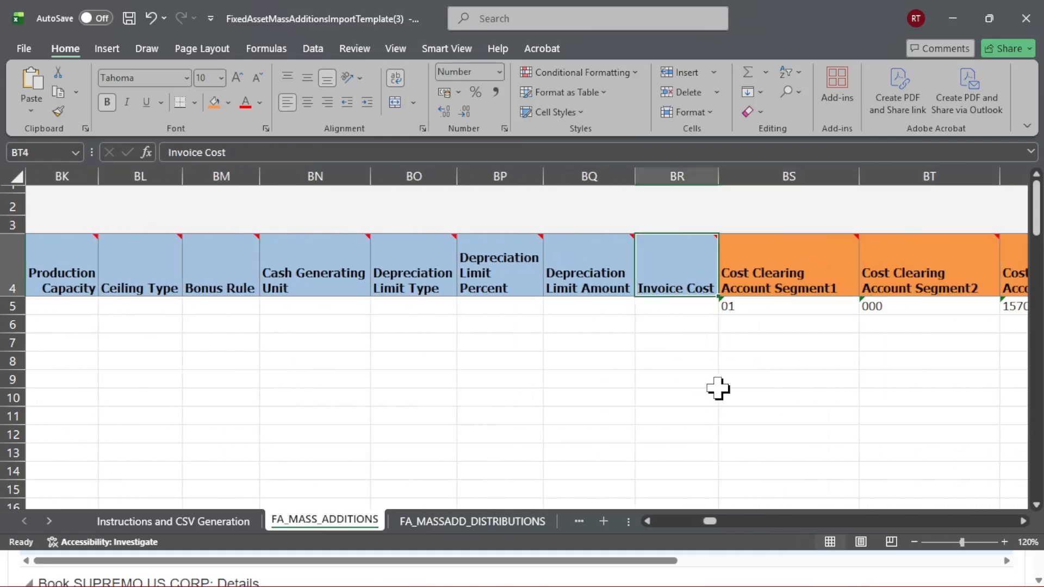
Look back along the headers from Invoice Cost to Investment Law for further depreciation columns to fill
{"action": "key", "text": "Left"}
{"action": "key", "text": "Left"}
{"action": "key", "text": "Left"}
{"action": "key", "text": "Left"}
{"action": "key", "text": "Left"}
{"action": "key", "text": "Left"}
{"action": "key", "text": "Left"}
{"action": "key", "text": "Left"}
{"action": "key", "text": "Left"}
{"action": "key", "text": "Left"}
{"action": "key", "text": "Left"}
{"action": "key", "text": "Left"}
{"action": "key", "text": "Left"}
{"action": "key", "text": "Left"}
{"action": "key", "text": "Left"}
{"action": "key", "text": "Left"}
{"action": "key", "text": "Left"}
{"action": "key", "text": "Left"}
{"action": "key", "text": "Left"}
{"action": "key", "text": "Left"}
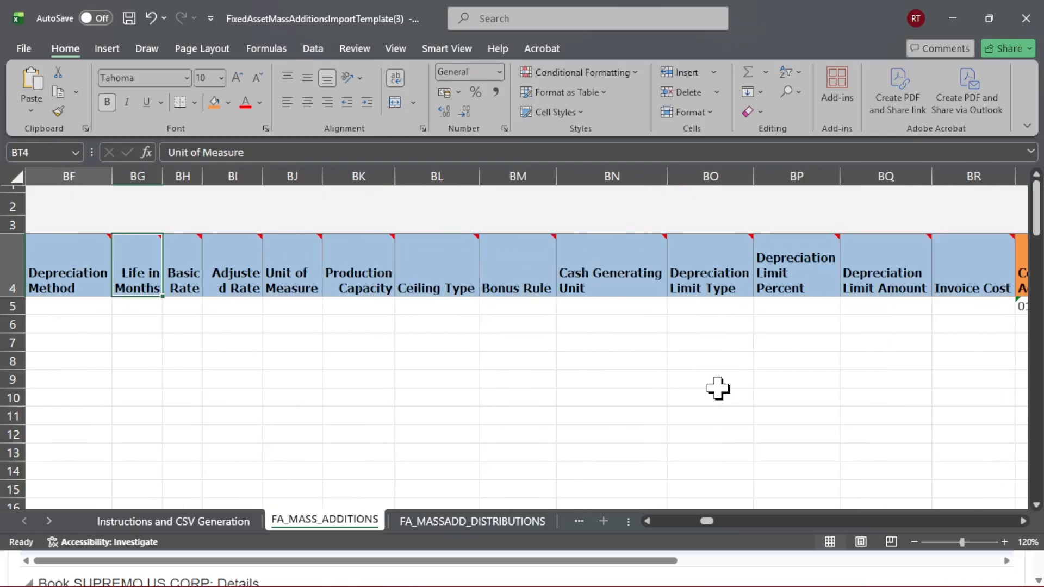
{"action": "key", "text": "Left"}
{"action": "key", "text": "Left"}
{"action": "key", "text": "Left"}
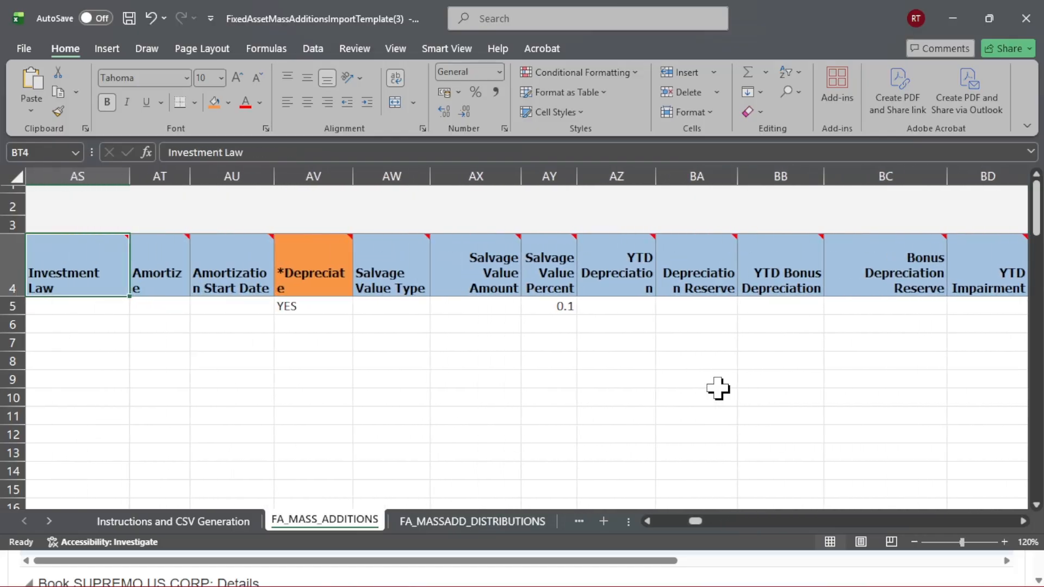
Fill the Depreciation Method header cell orange to mark it as a column to populate
{"action": "key", "text": "Right"}
{"action": "key", "text": "Right"}
{"action": "key", "text": "Right"}
{"action": "key", "text": "Right"}
{"action": "key", "text": "Right"}
{"action": "key", "text": "Right"}
{"action": "key", "text": "Right"}
{"action": "key", "text": "Right"}
{"action": "key", "text": "Right"}
{"action": "key", "text": "Right"}
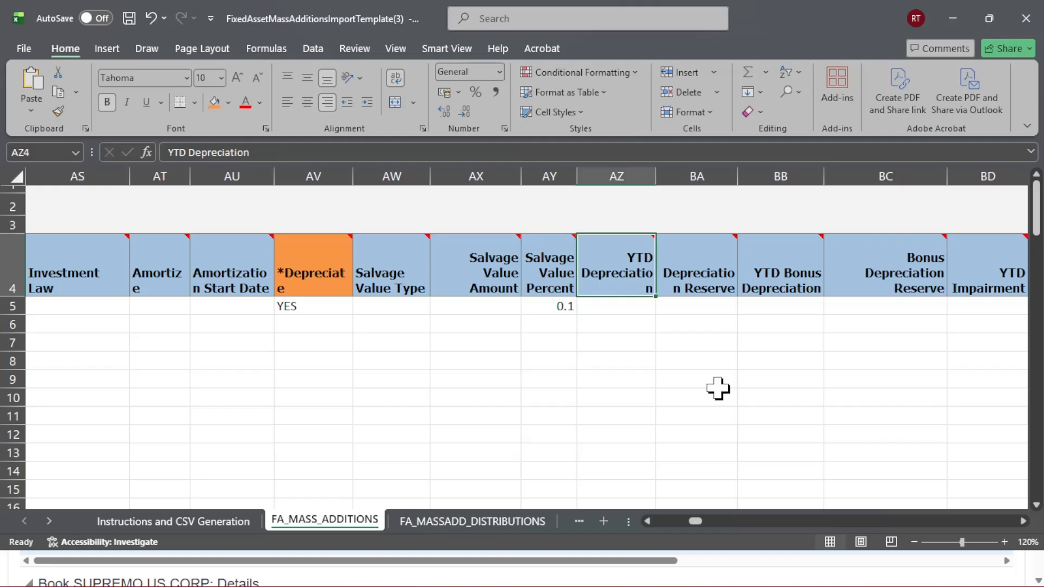
{"action": "key", "text": "Right"}
{"action": "key", "text": "Right"}
{"action": "key", "text": "Right"}
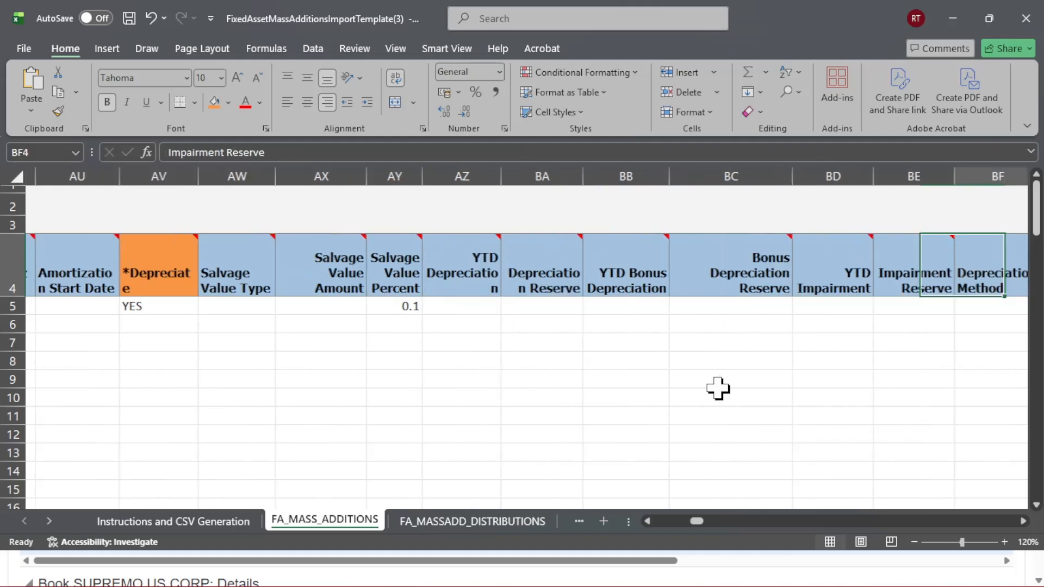
{"action": "key", "text": "Right"}
{"action": "key", "text": "Left"}
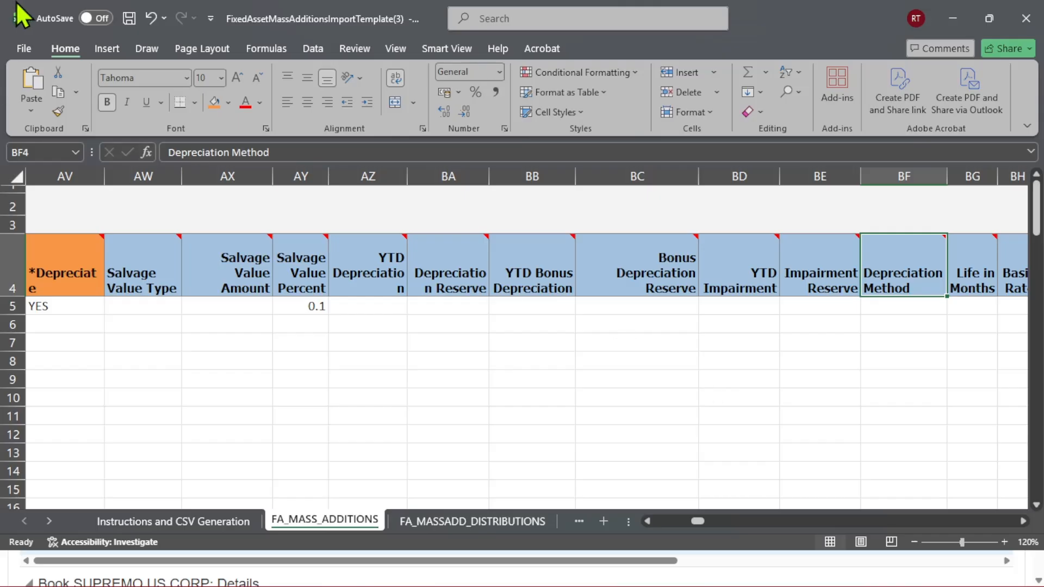
{"action": "left_click", "coordinate": [216, 98]}
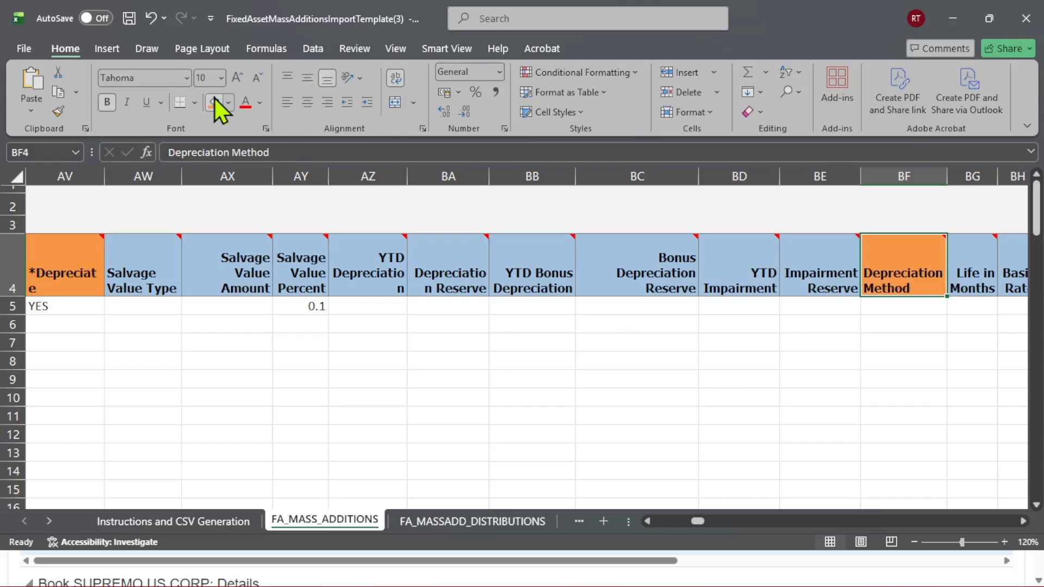
Fill the Life in Months header cell orange, then select the row 5 cell under Depreciation Method
{"action": "left_click", "coordinate": [969, 269]}
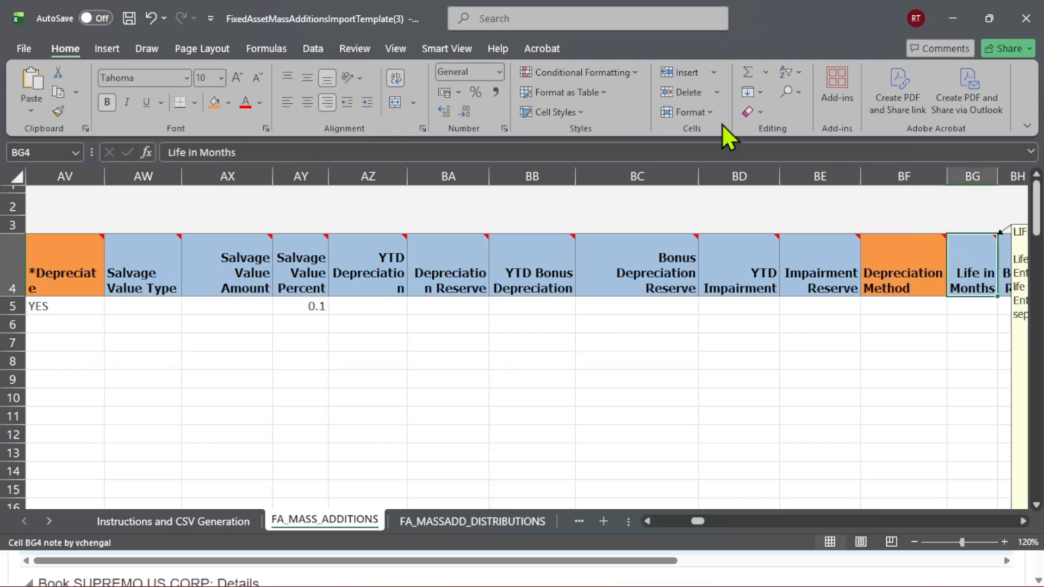
{"action": "left_click", "coordinate": [218, 103]}
{"action": "left_click", "coordinate": [877, 308]}
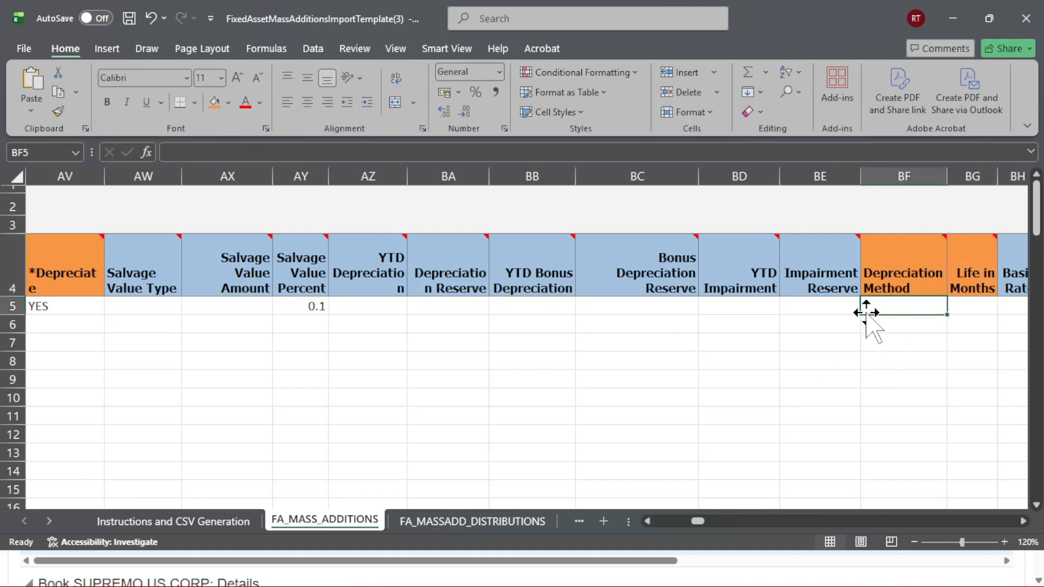
Switch to the Oracle Fusion Financials setup, search the tasks for "Manage asset categ" and open Manage Asset Categories
{"action": "left_click", "coordinate": [953, 13]}
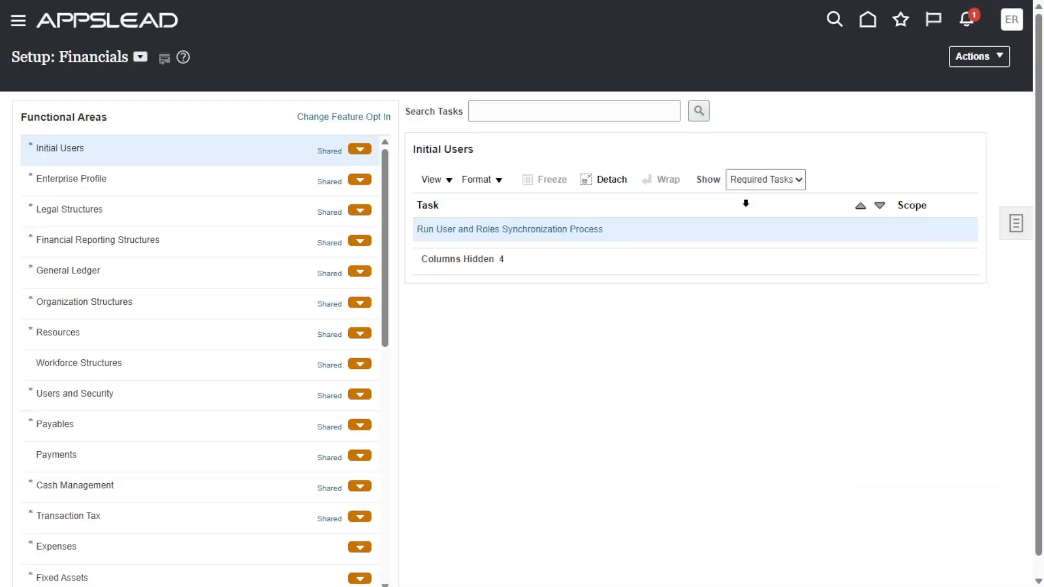
{"action": "left_click", "coordinate": [549, 108]}
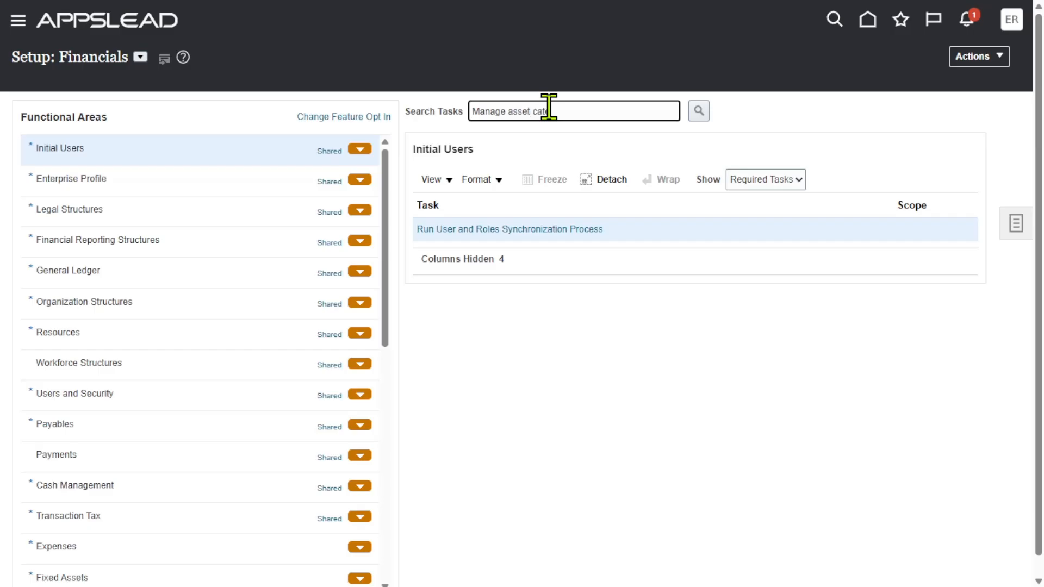
{"action": "key", "text": "Return"}
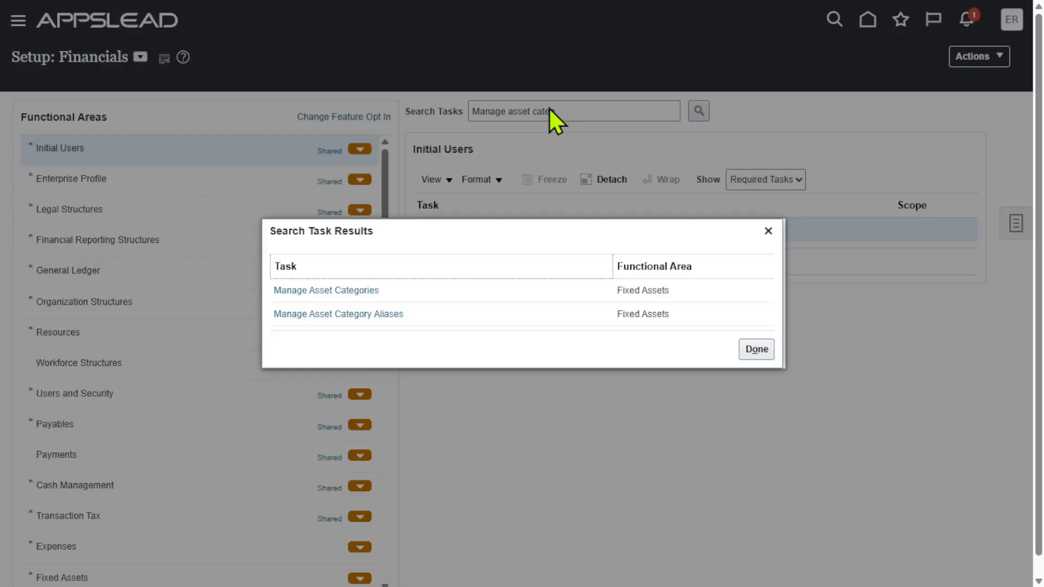
{"action": "left_click", "coordinate": [351, 290]}
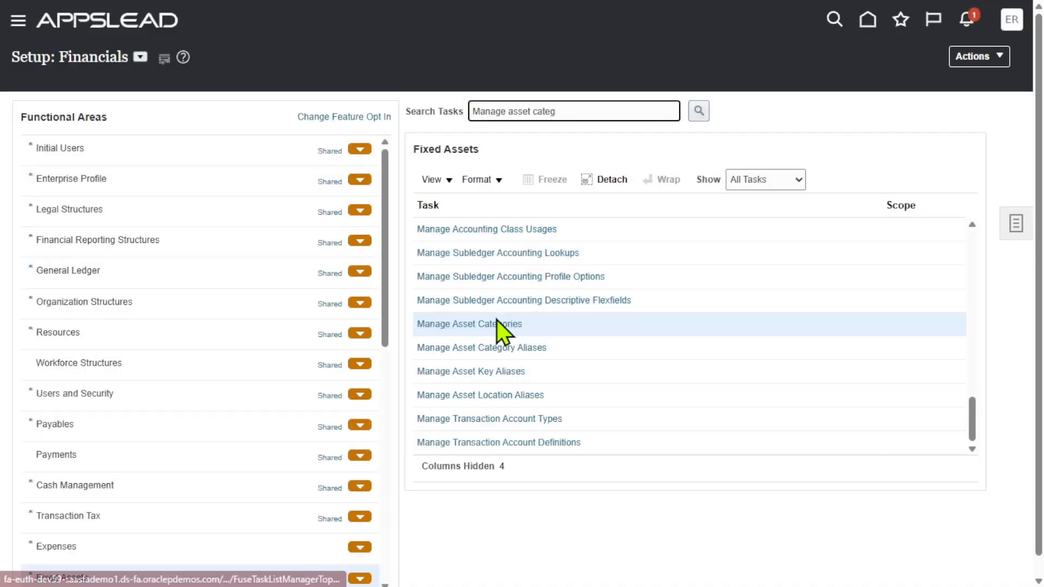
{"action": "left_click", "coordinate": [496, 327]}
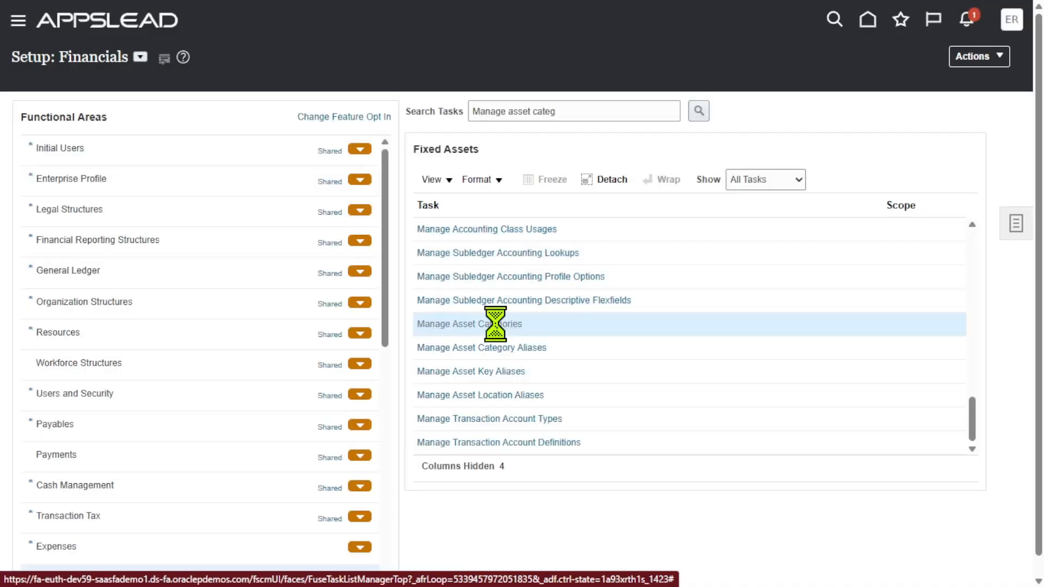
Search the asset categories for the book SUPREMO US CORP
{"action": "left_click", "coordinate": [239, 195]}
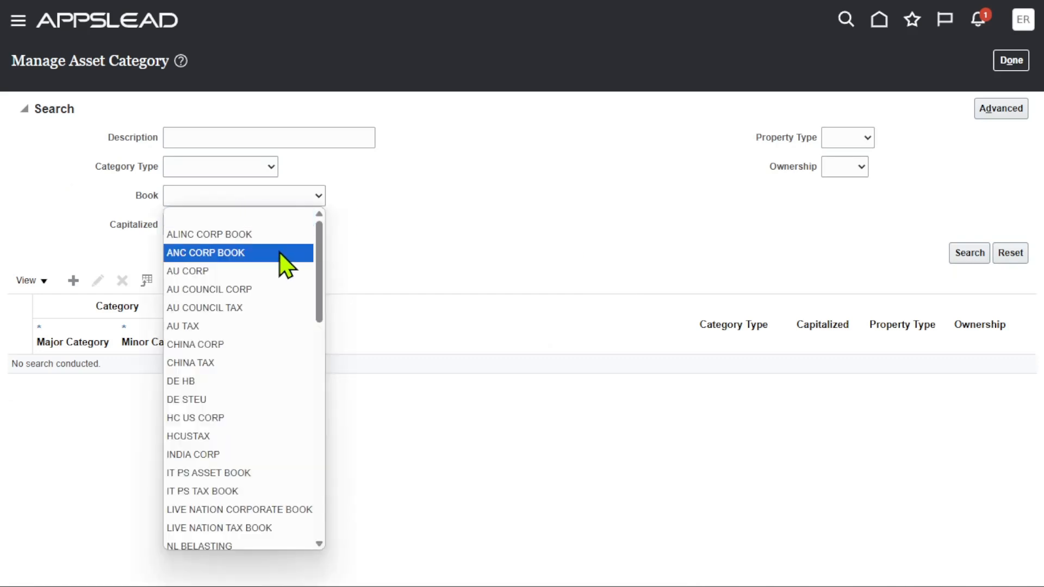
{"action": "key", "text": "s"}
{"action": "key", "text": "s"}
{"action": "key", "text": "s"}
{"action": "key", "text": "s"}
{"action": "key", "text": "s"}
{"action": "key", "text": "s"}
{"action": "key", "text": "s"}
{"action": "key", "text": "s"}
{"action": "key", "text": "s"}
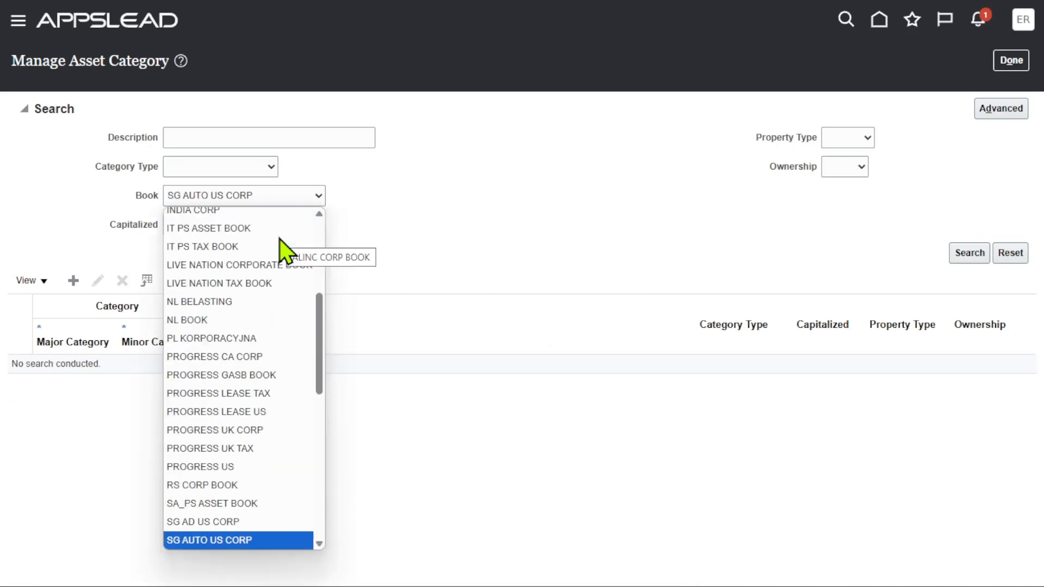
{"action": "key", "text": "s"}
{"action": "key", "text": "s"}
{"action": "key", "text": "s"}
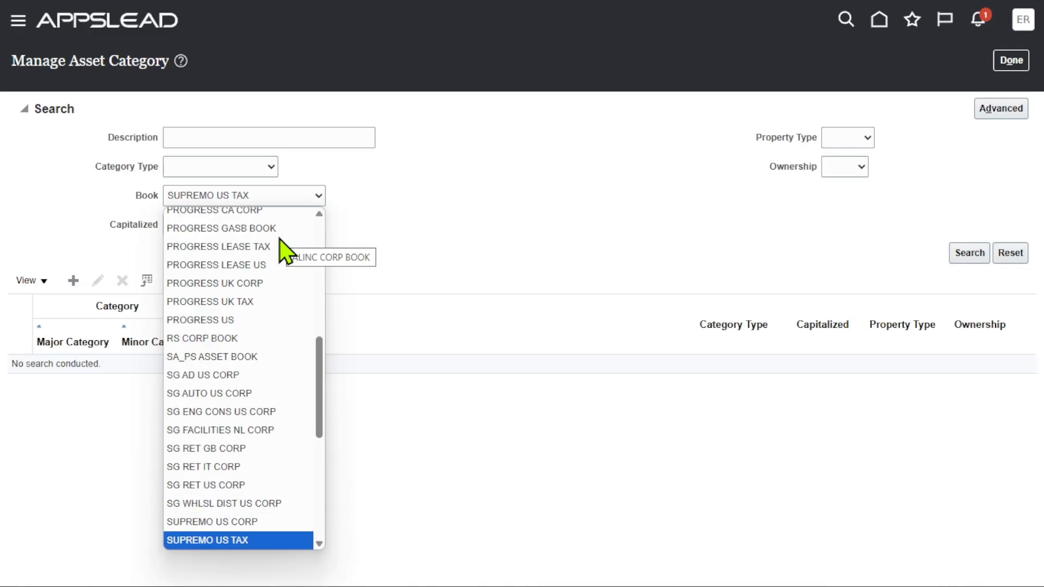
{"action": "key", "text": "Up"}
{"action": "key", "text": "Up"}
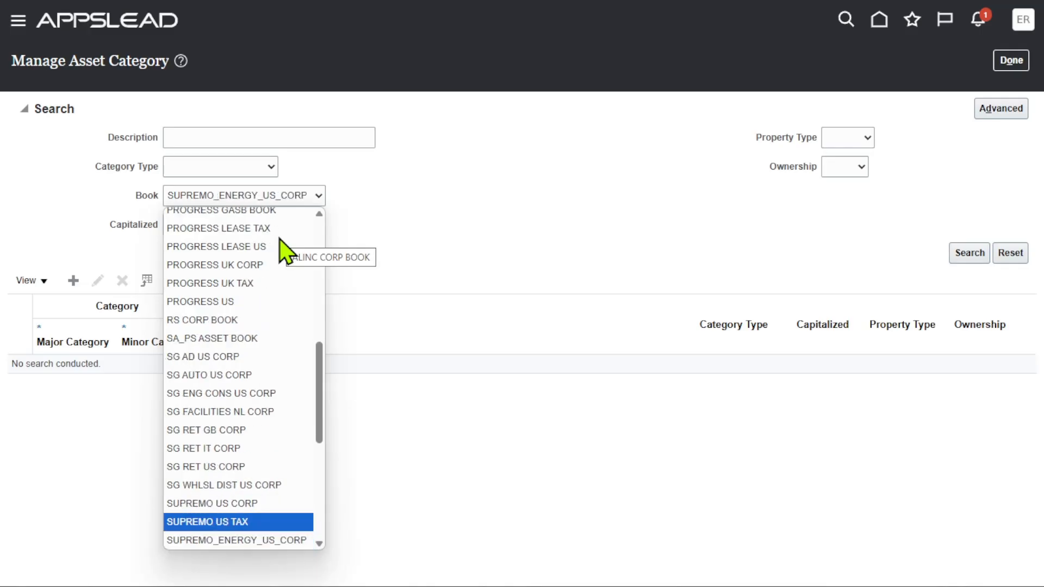
{"action": "key", "text": "Return"}
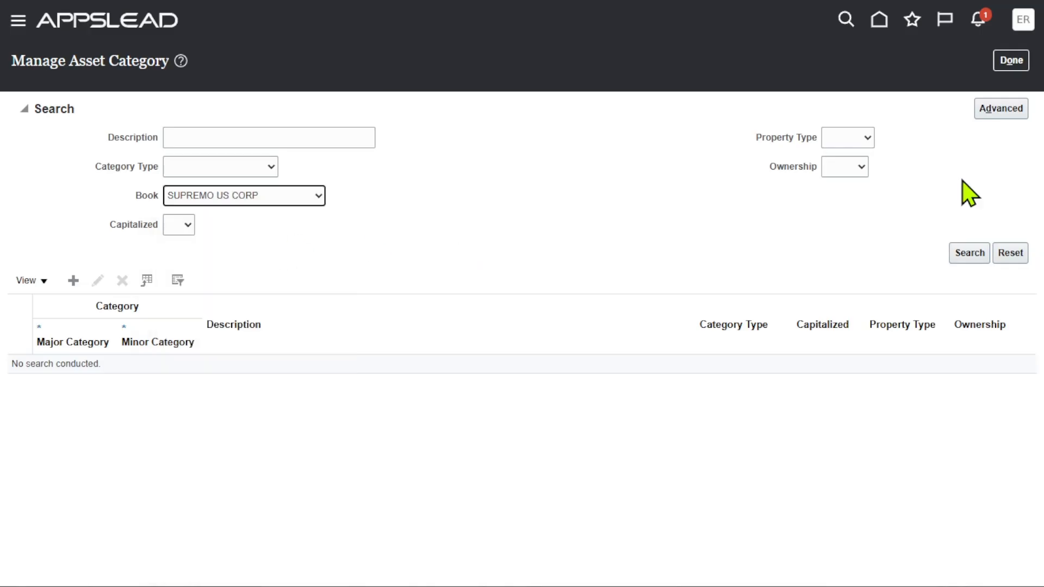
{"action": "left_click", "coordinate": [972, 252]}
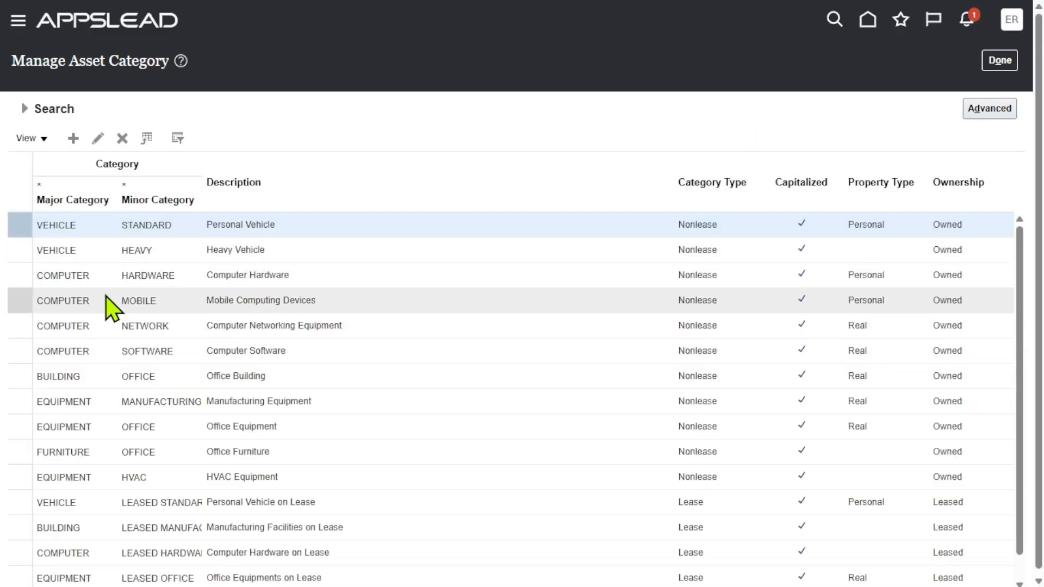
Open the BUILDING-OFFICE asset category for editing
{"action": "left_click", "coordinate": [146, 375]}
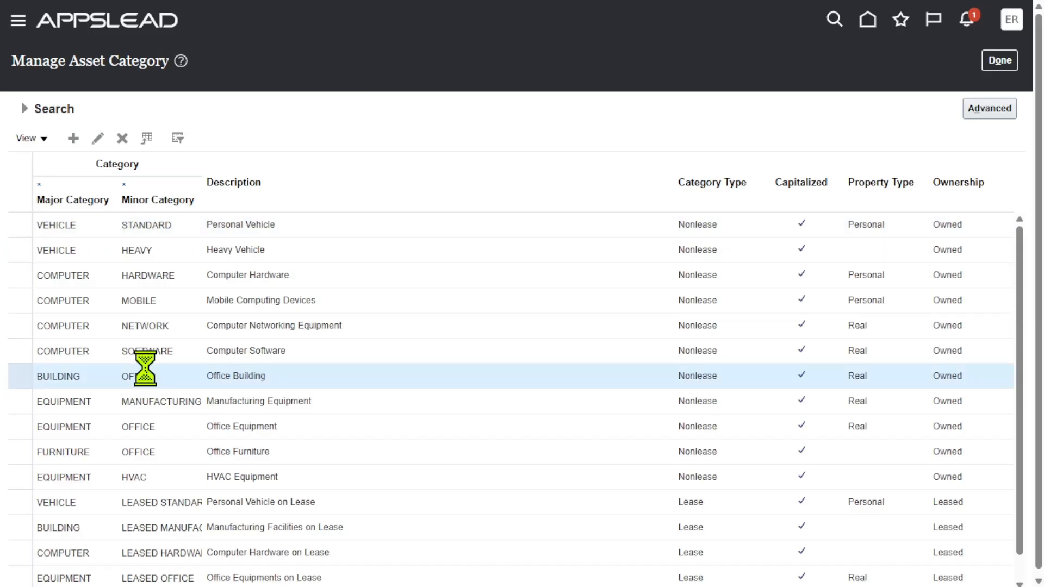
{"action": "left_click", "coordinate": [97, 139]}
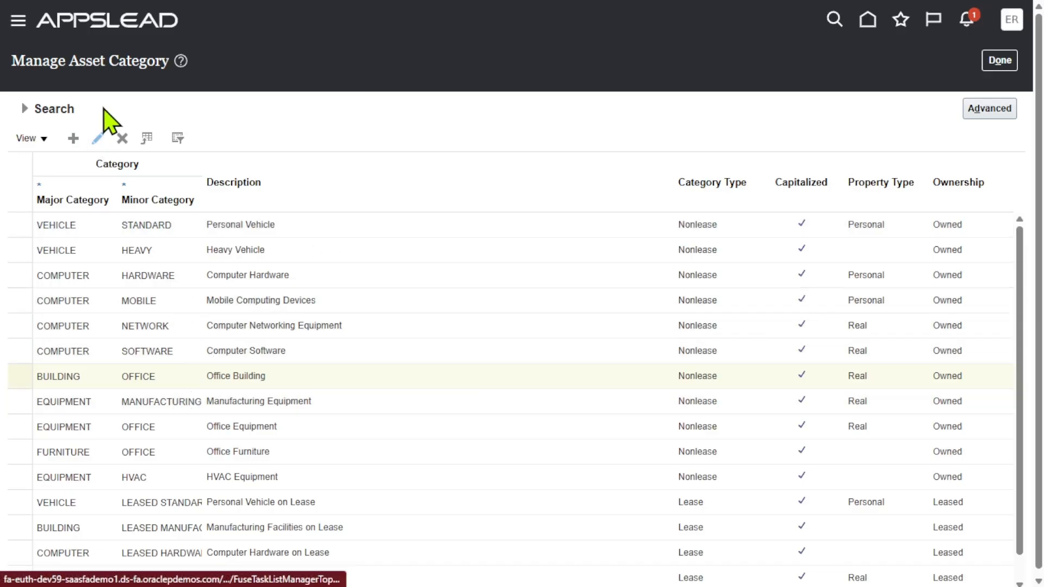
{"action": "left_click", "coordinate": [223, 375]}
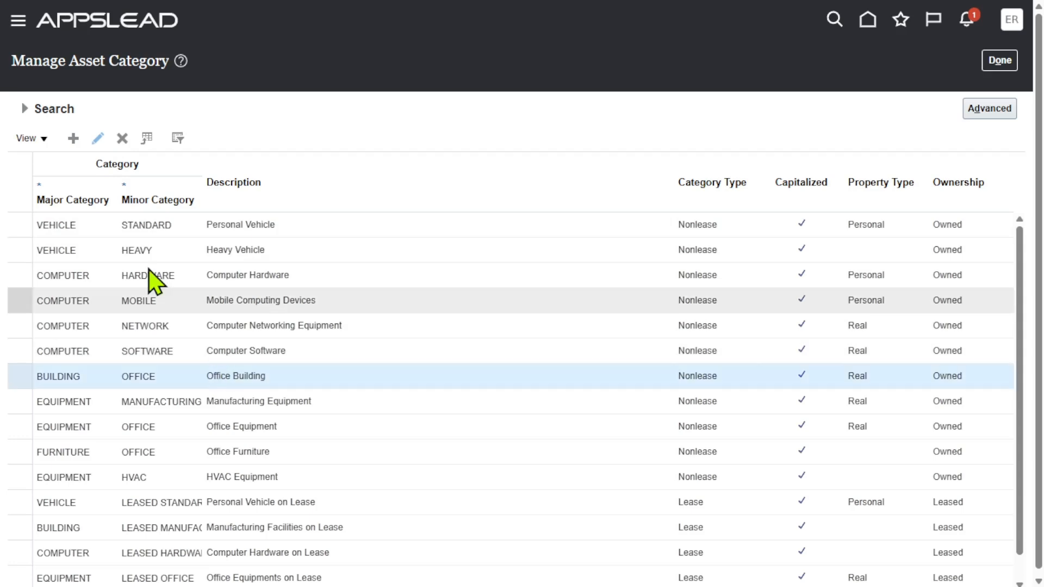
{"action": "left_click", "coordinate": [99, 139]}
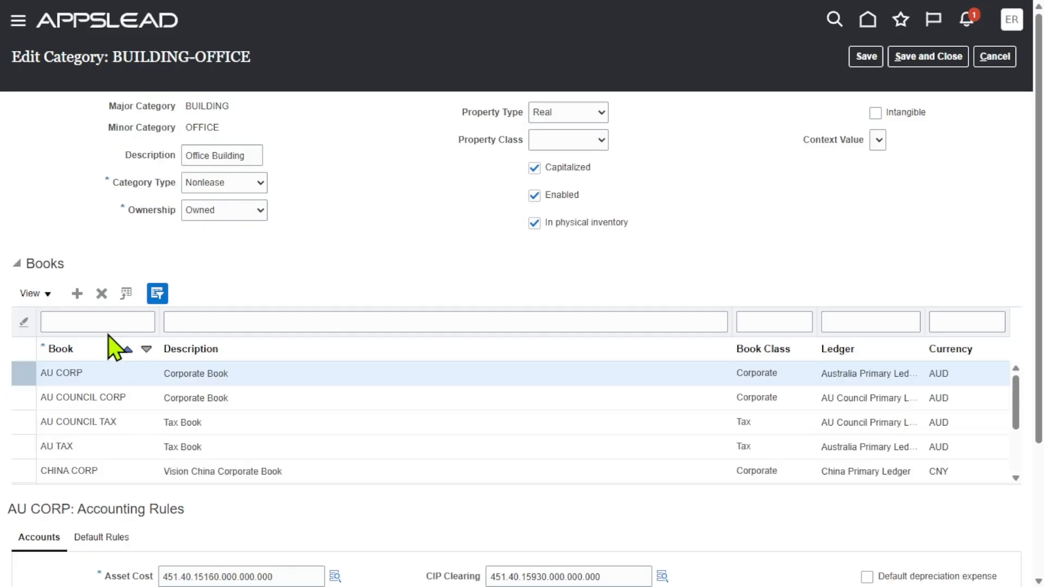
Filter the category's books by "Supremo" and select the SUPREMO US CORP book
{"action": "left_click", "coordinate": [107, 321]}
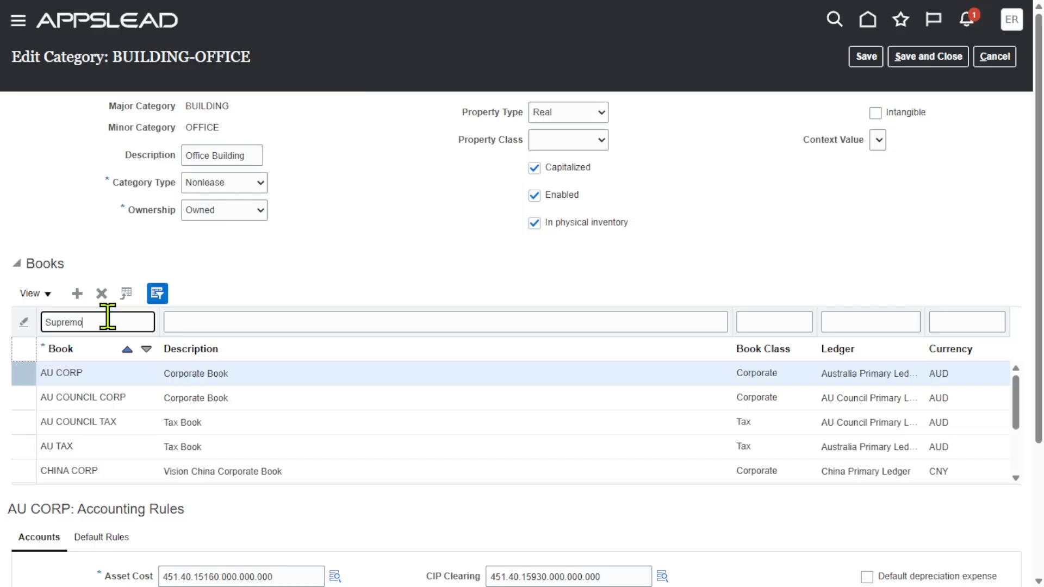
{"action": "type", "text": "Supremo"}
{"action": "key", "text": "Return"}
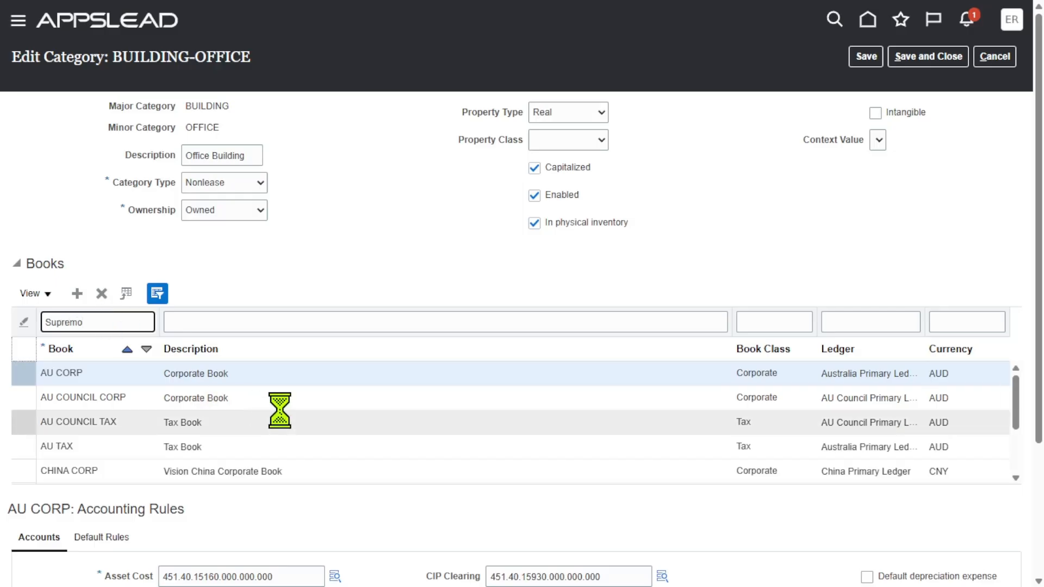
{"action": "left_click", "coordinate": [198, 379]}
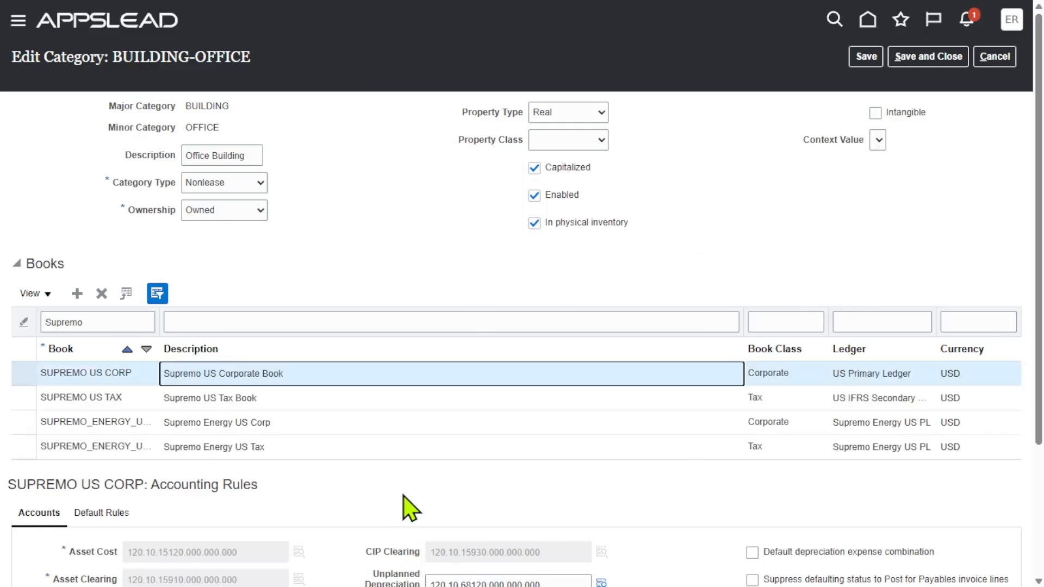
Show the default rules of the SUPREMO US CORP book and copy the depreciation method STL
{"action": "scroll", "coordinate": [403, 506], "scroll_direction": "down", "scroll_amount": 3}
{"action": "left_click", "coordinate": [103, 339]}
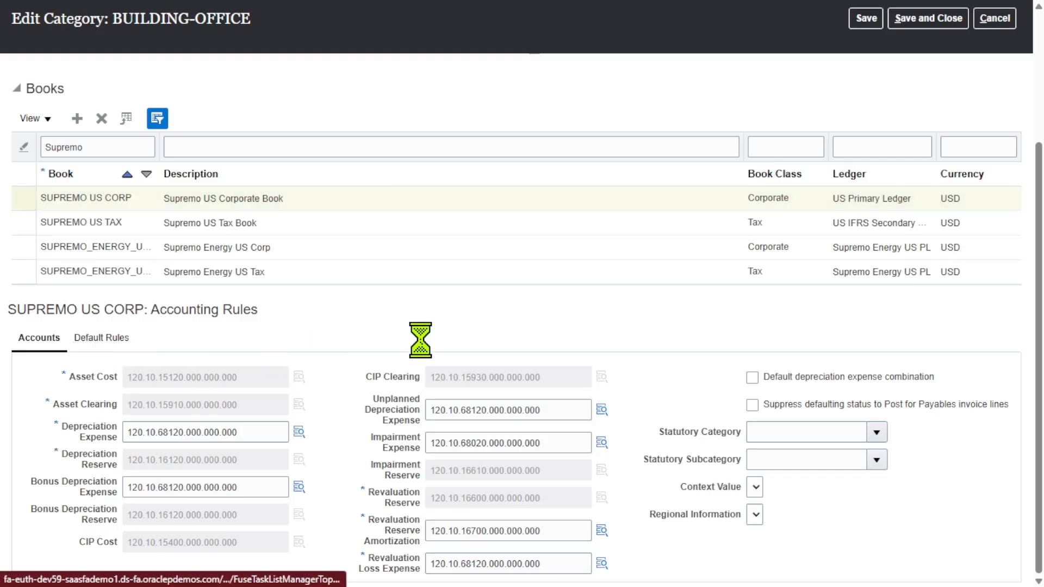
{"action": "scroll", "coordinate": [336, 381], "scroll_direction": "down", "scroll_amount": 4}
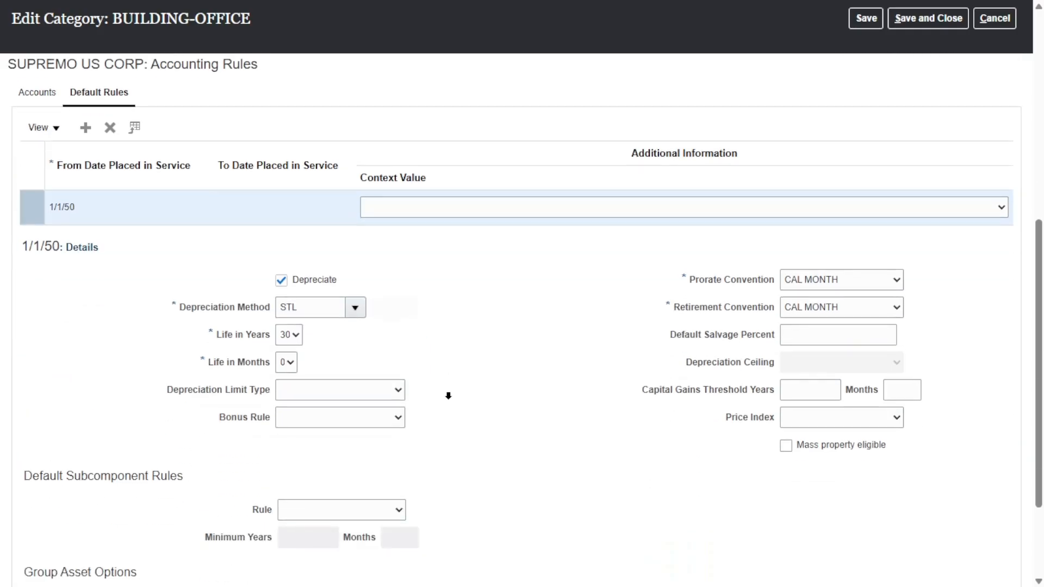
{"action": "double_click", "coordinate": [317, 306]}
{"action": "key", "text": "super+c"}
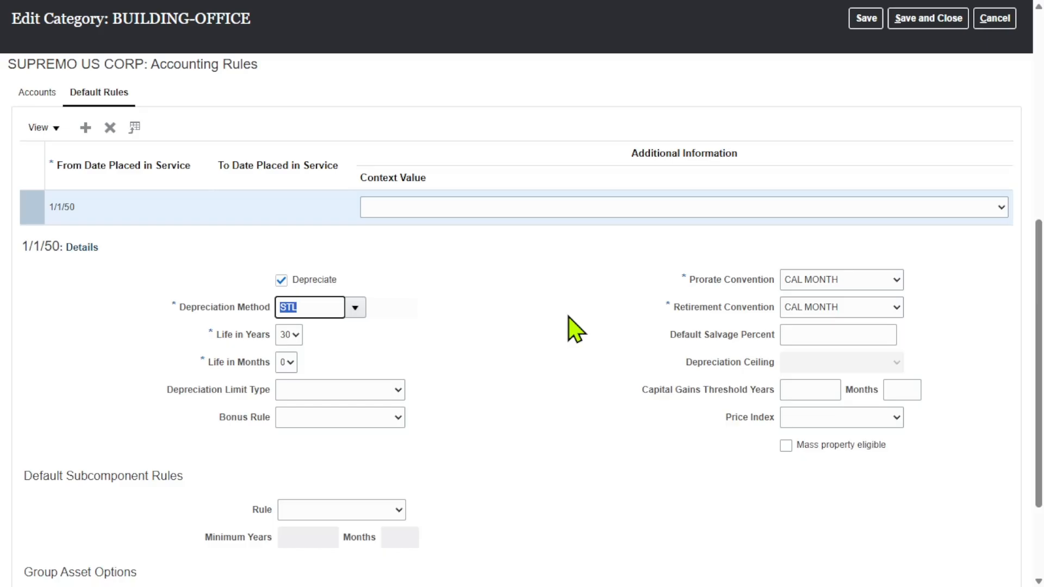
Switch to the Excel template, paste STL into row 5 under Depreciation Method, and select the Life in Months cell beside it
{"action": "key", "text": "alt+Tab"}
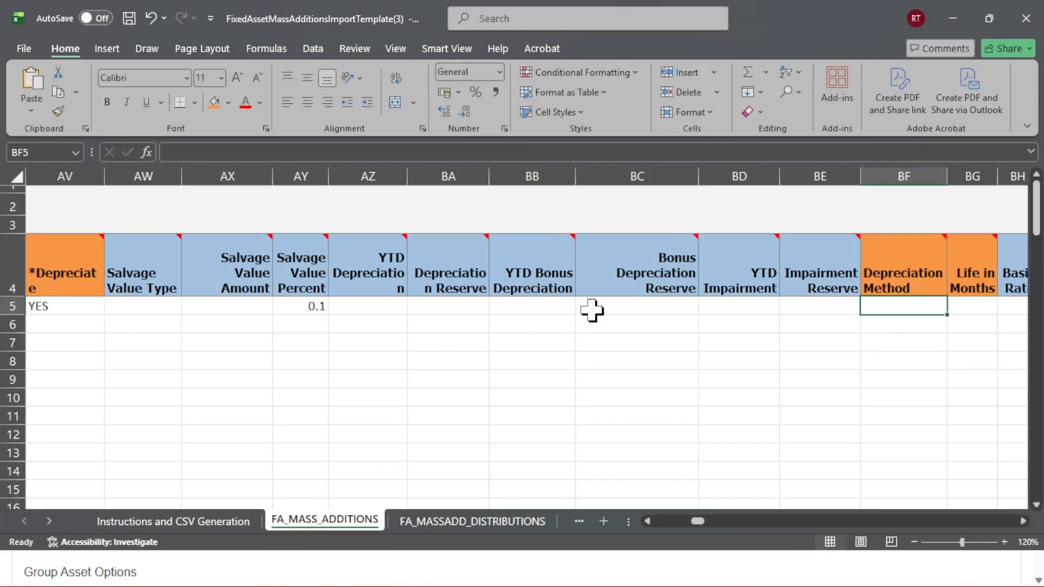
{"action": "right_click", "coordinate": [900, 306]}
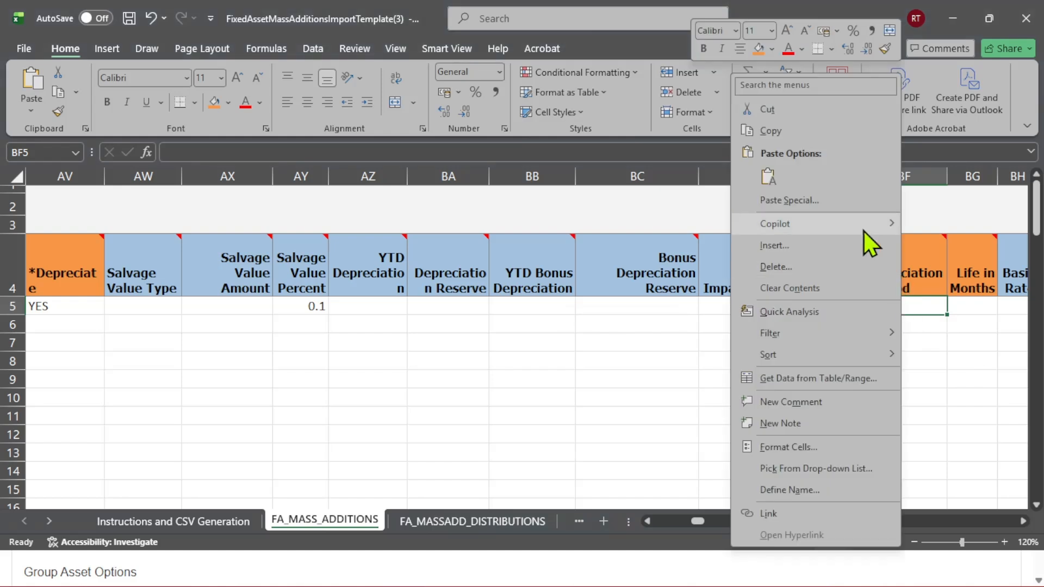
{"action": "left_click", "coordinate": [768, 176]}
{"action": "left_click", "coordinate": [771, 399]}
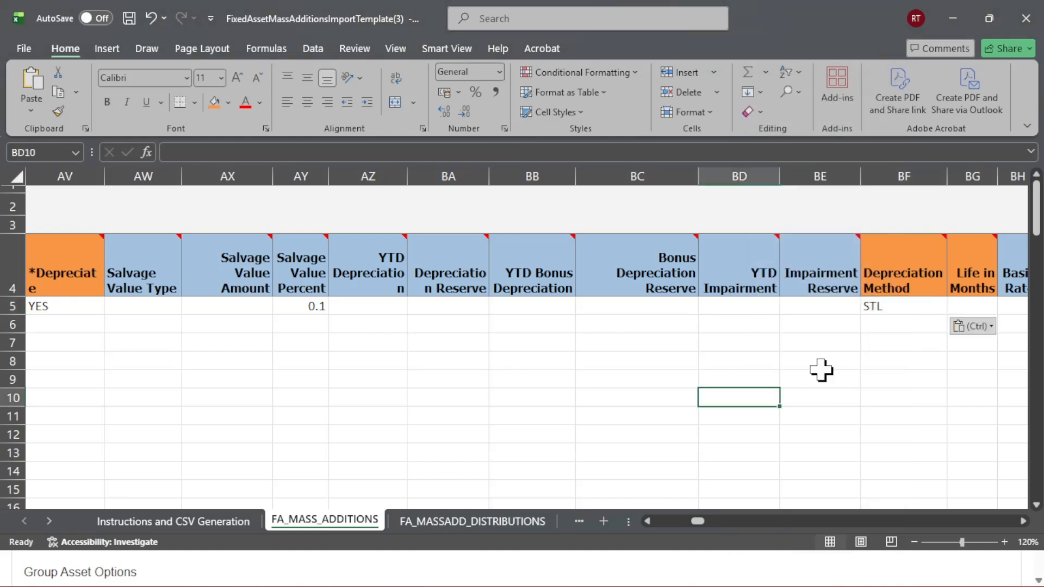
{"action": "left_click", "coordinate": [956, 309]}
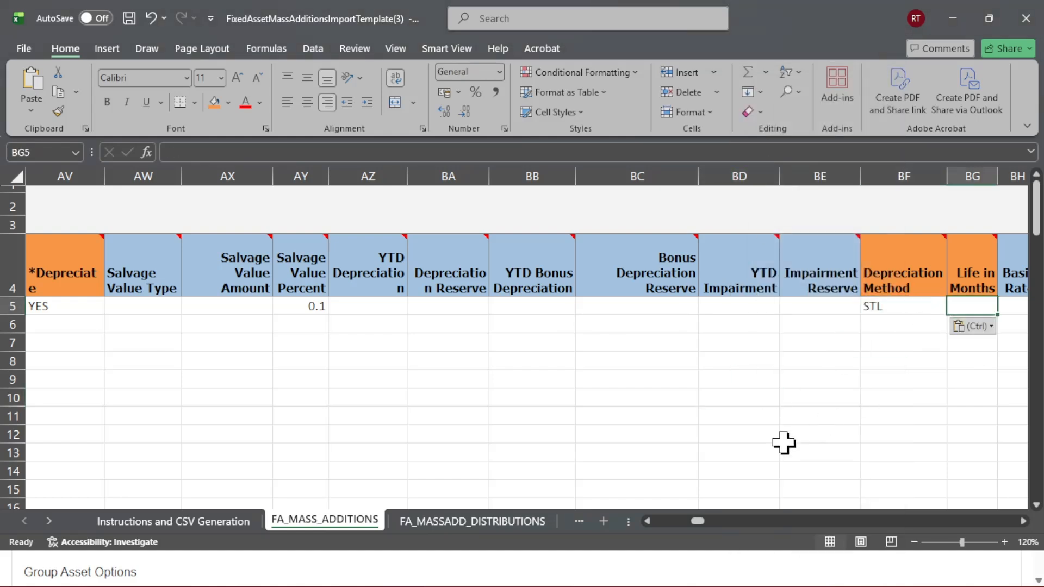
Check the category's life in years, then switch to Firefox and search Google for "30 years into months"
{"action": "key", "text": "alt+Tab"}
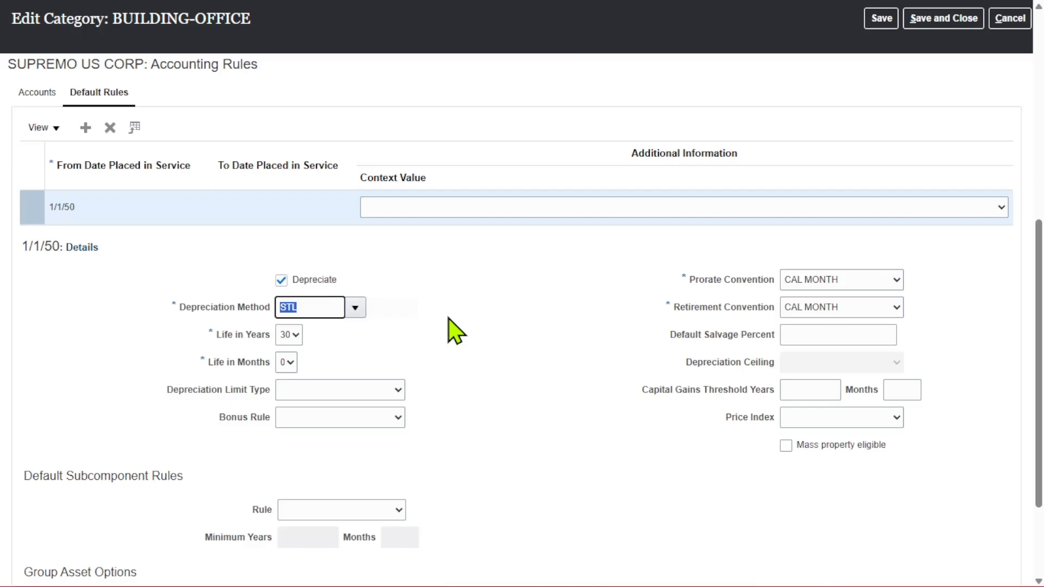
{"action": "key", "text": "super"}
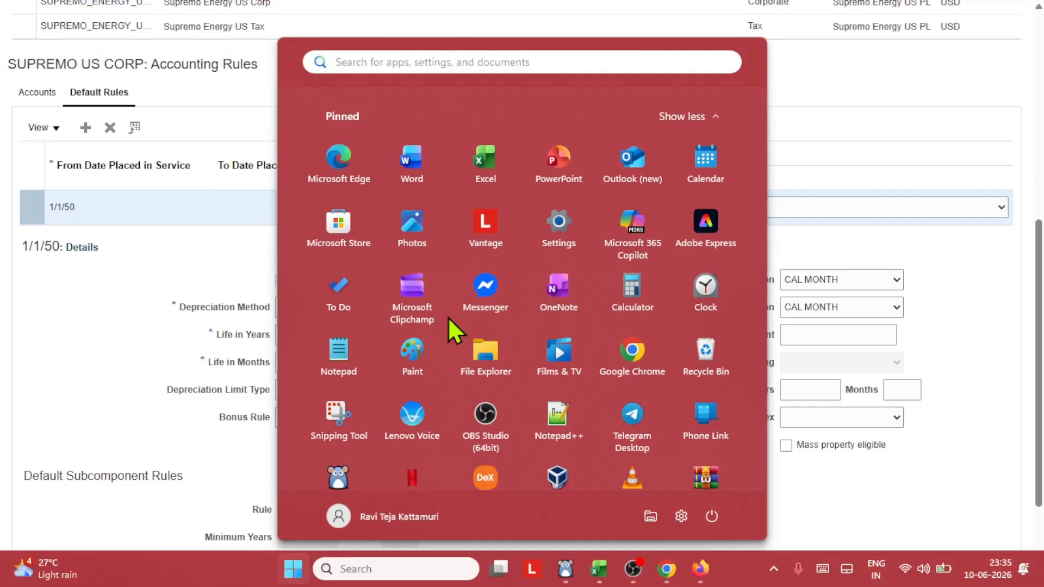
{"action": "left_click", "coordinate": [701, 568]}
{"action": "left_click", "coordinate": [394, 18]}
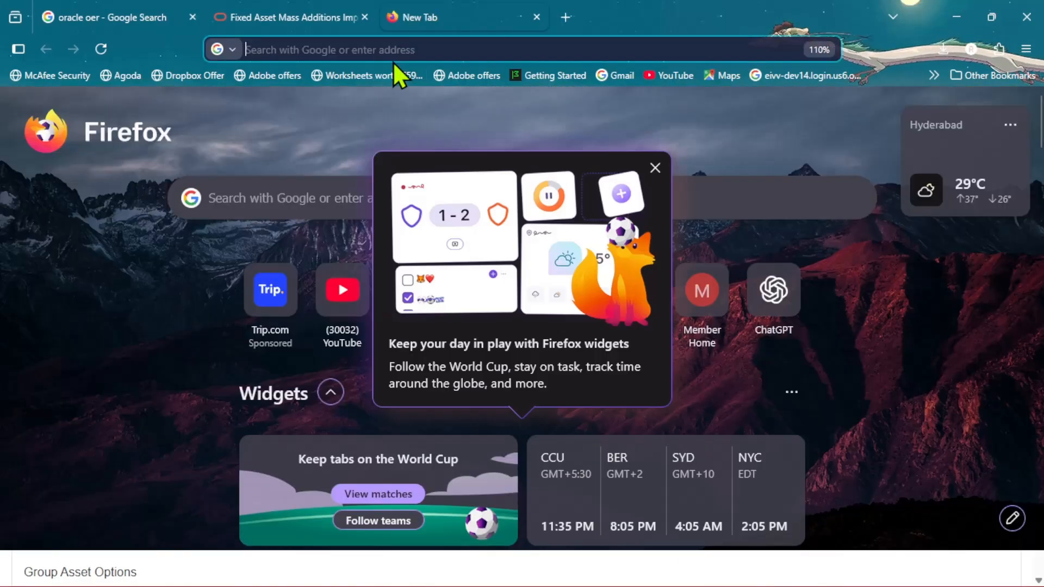
{"action": "type", "text": "3"}
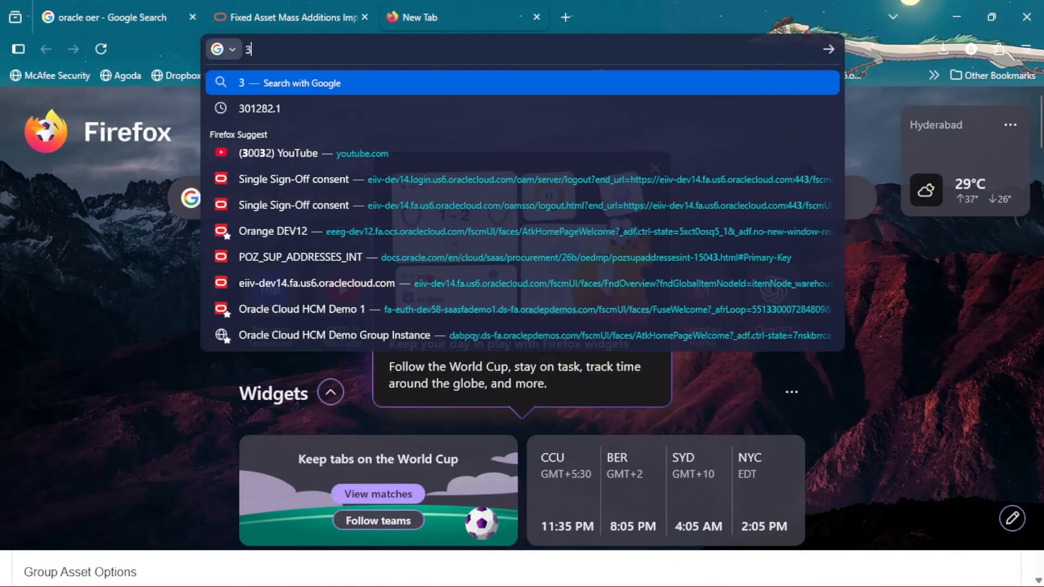
{"action": "type", "text": "0 years "}
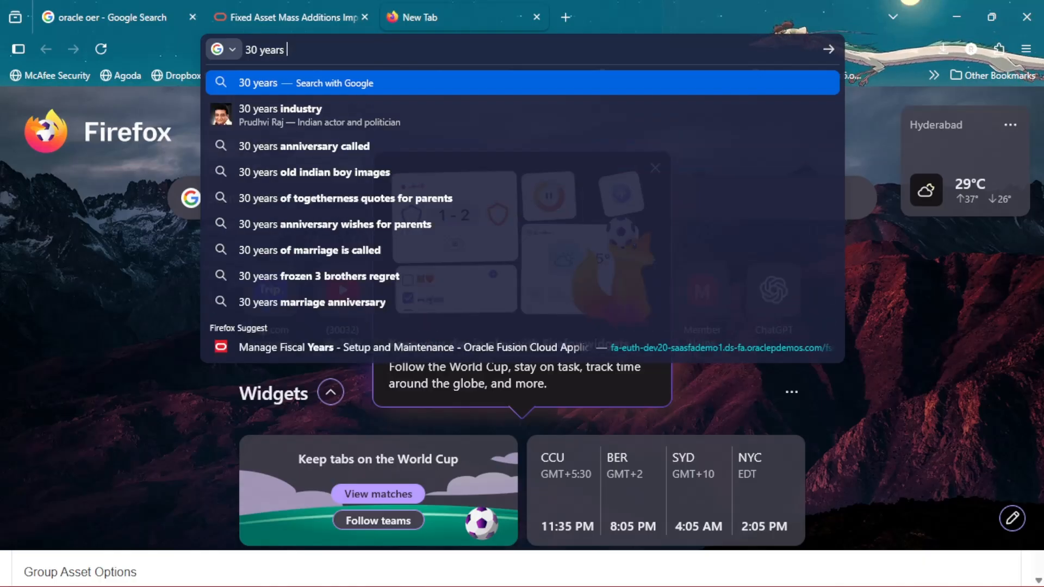
{"action": "type", "text": "into"}
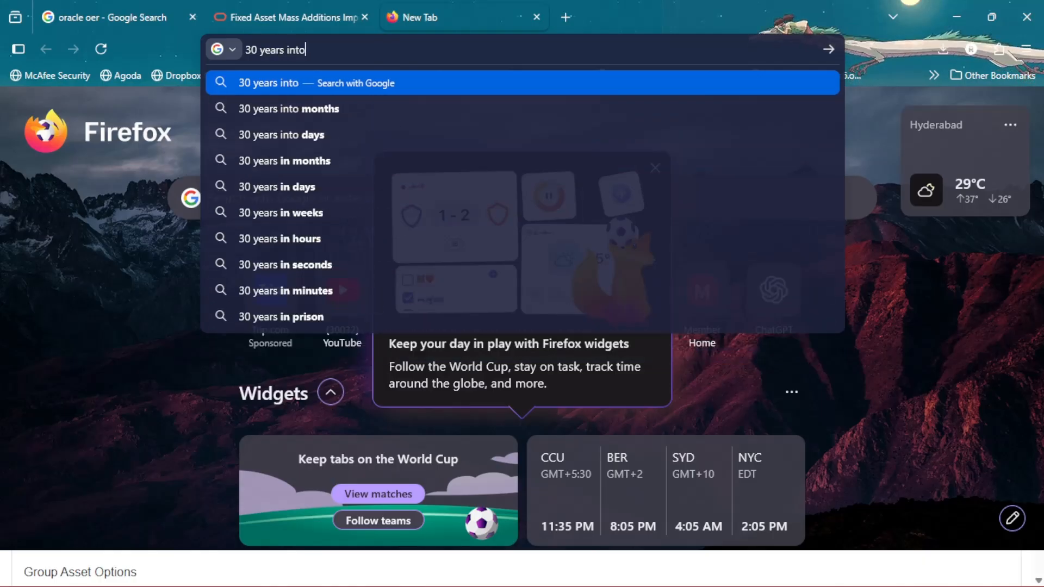
{"action": "type", "text": " months"}
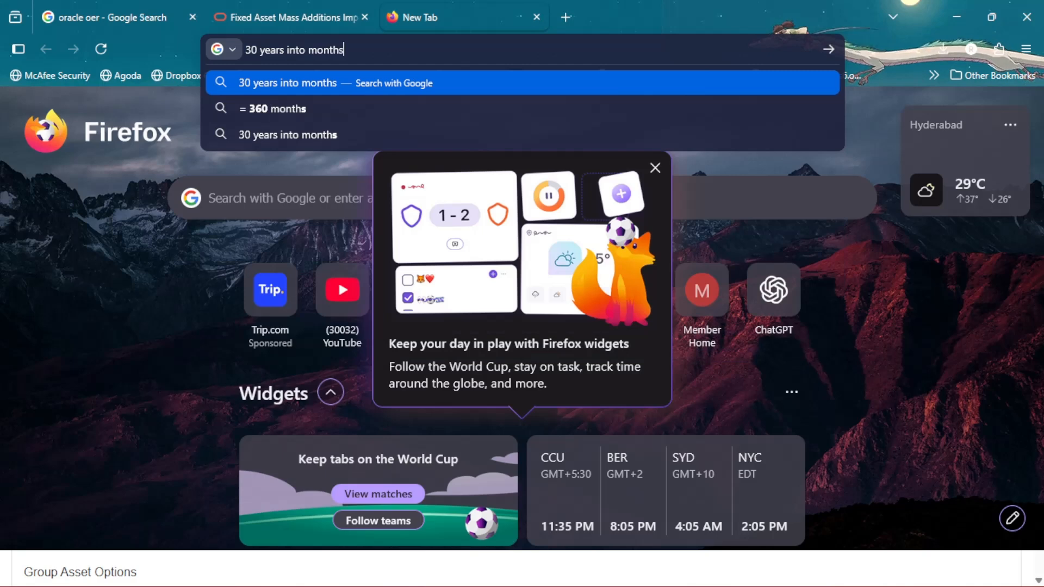
{"action": "key", "text": "Return"}
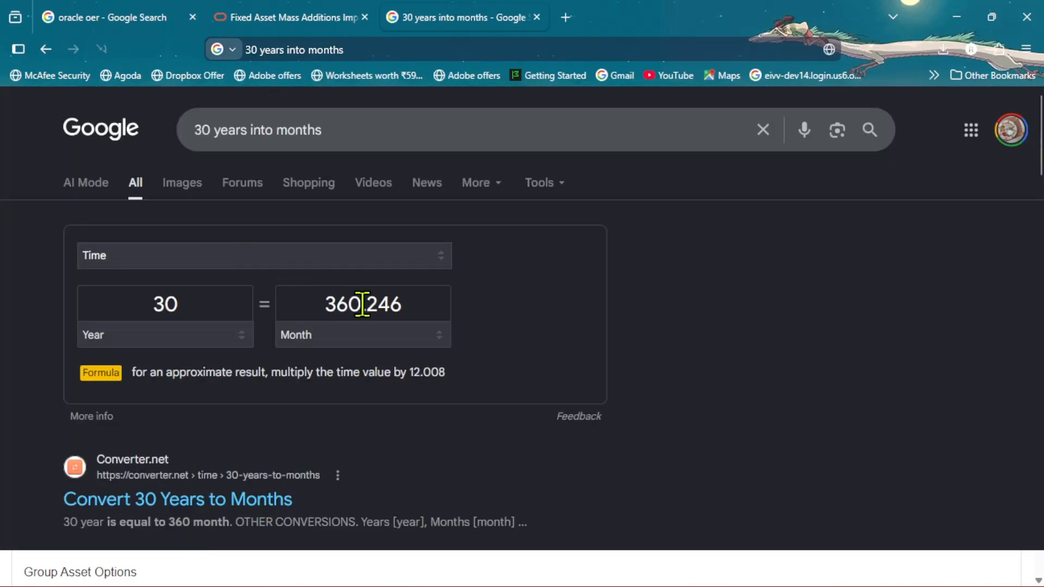
Copy only the whole number 360 from the months result and put the browser window away
{"action": "left_click_drag", "start_coordinate": [328, 308], "coordinate": [396, 357]}
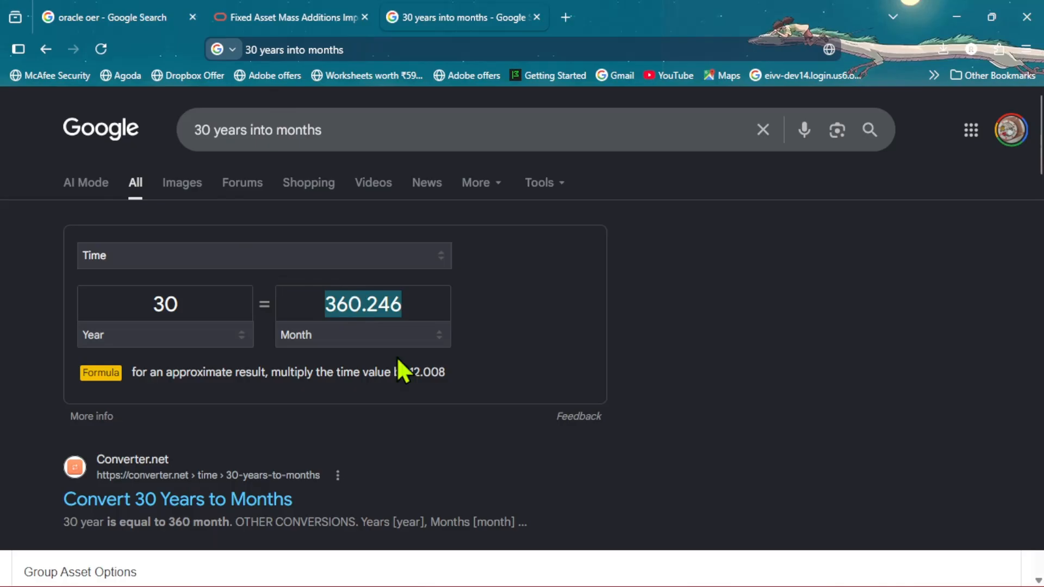
{"action": "left_click", "coordinate": [770, 395]}
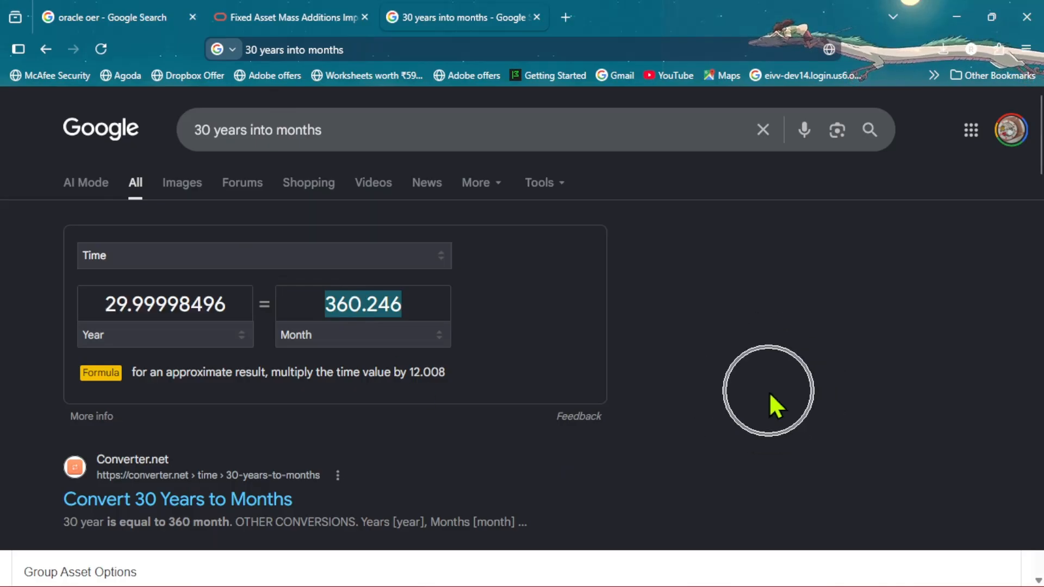
{"action": "key", "text": "Left"}
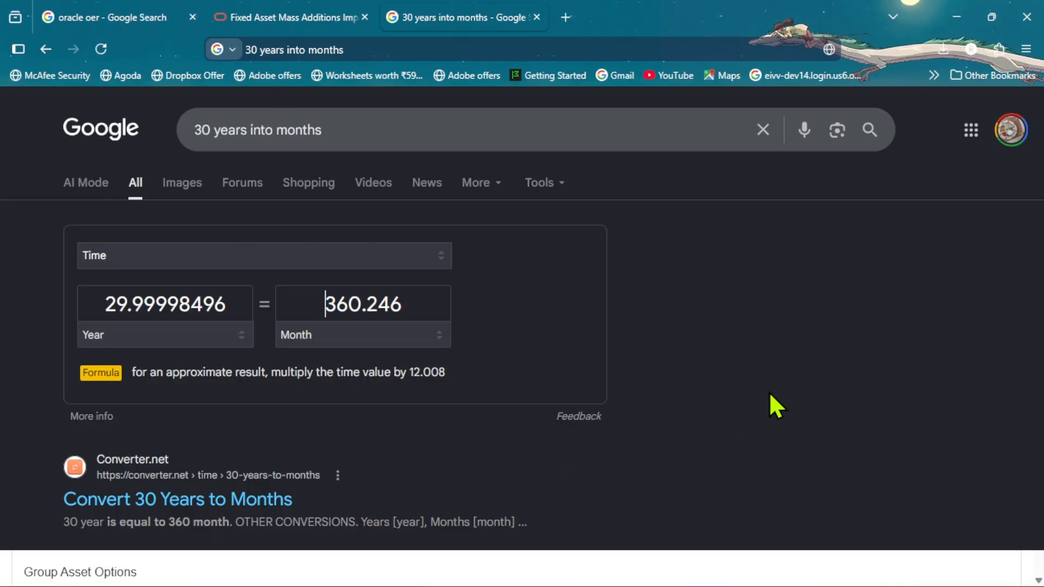
{"action": "key", "text": "shift+Right"}
{"action": "key", "text": "shift+Right"}
{"action": "key", "text": "shift+Right"}
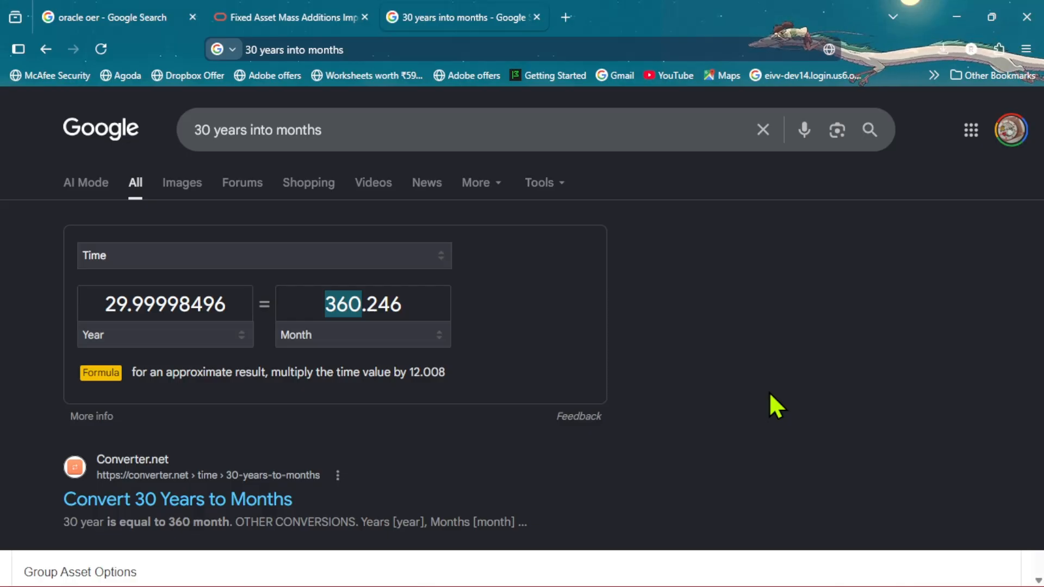
{"action": "left_click", "coordinate": [958, 15]}
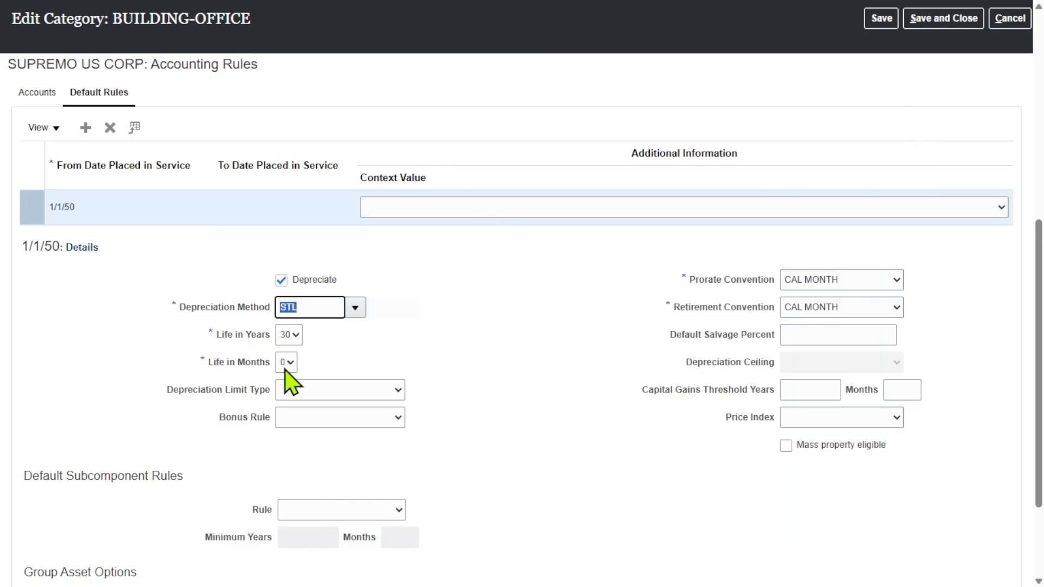
Switch to the Excel template and paste 360 into row 5 under Life in Months
{"action": "key", "text": "alt+Tab"}
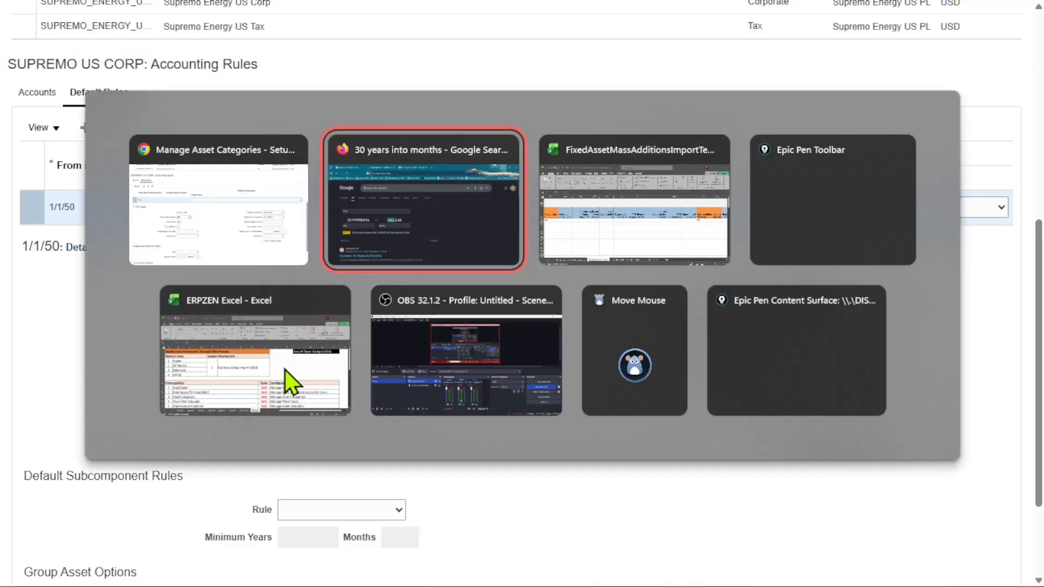
{"action": "left_click", "coordinate": [288, 378]}
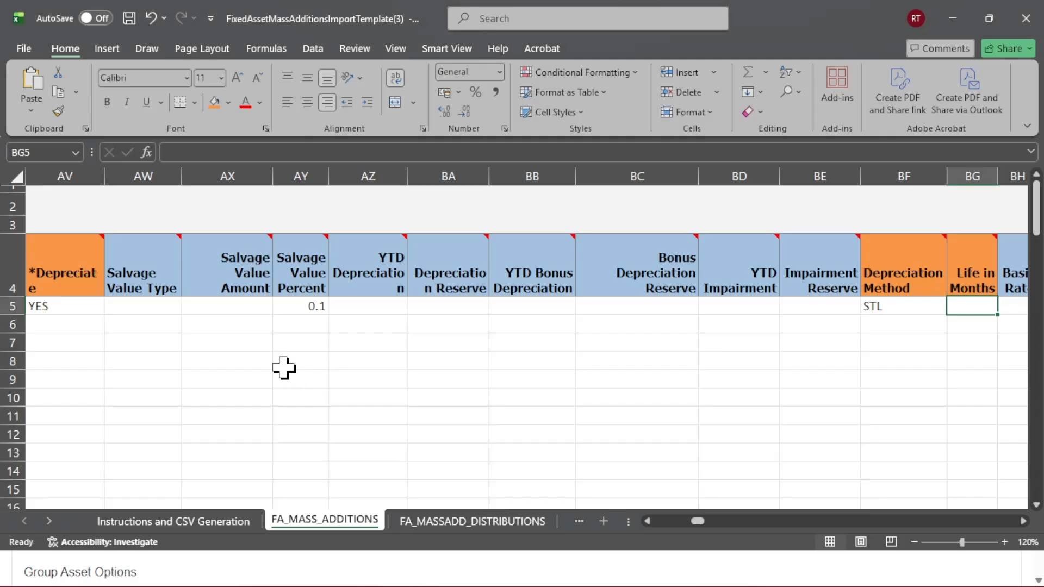
{"action": "right_click", "coordinate": [958, 306]}
{"action": "left_click", "coordinate": [829, 177]}
{"action": "left_click", "coordinate": [819, 416]}
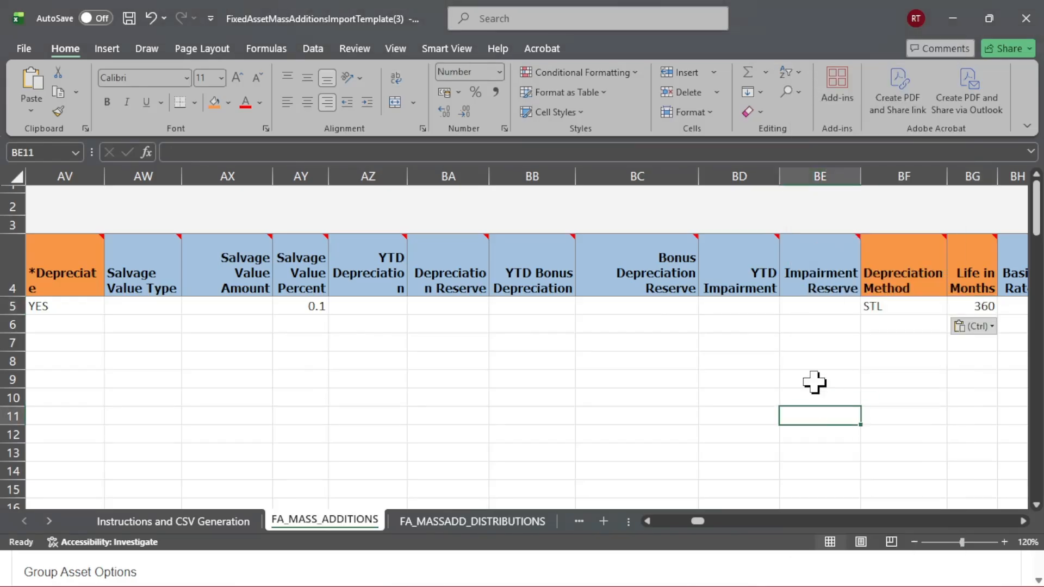
Go through the row 5 columns beyond Life in Months and select the Cost Clearing Account Segment1 cell
{"action": "left_click", "coordinate": [803, 308]}
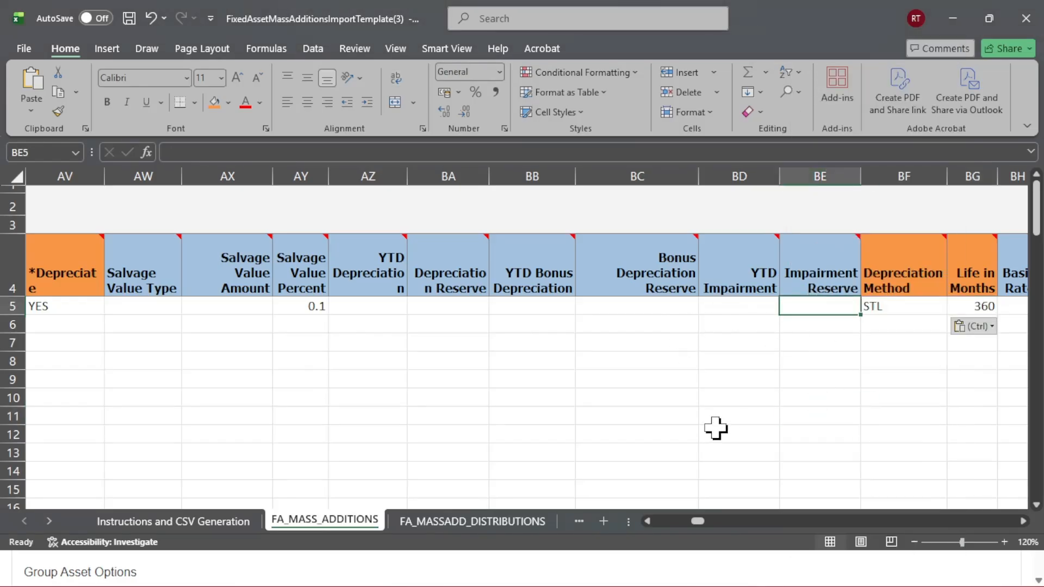
{"action": "key", "text": "Right"}
{"action": "key", "text": "Right"}
{"action": "key", "text": "Right"}
{"action": "key", "text": "Right"}
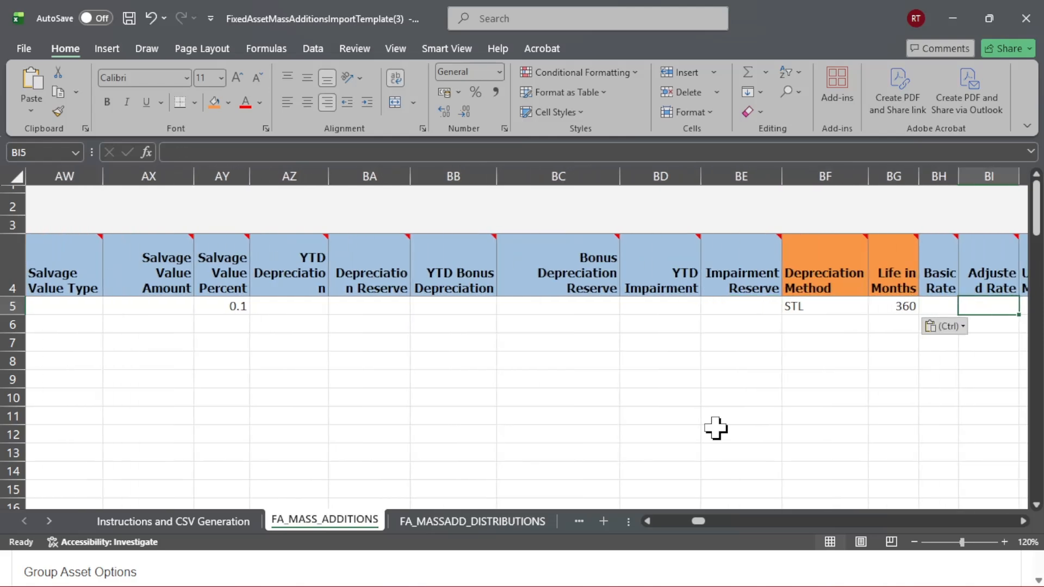
{"action": "key", "text": "Right"}
{"action": "key", "text": "Right"}
{"action": "key", "text": "Right"}
{"action": "key", "text": "Right"}
{"action": "key", "text": "Right"}
{"action": "key", "text": "Right"}
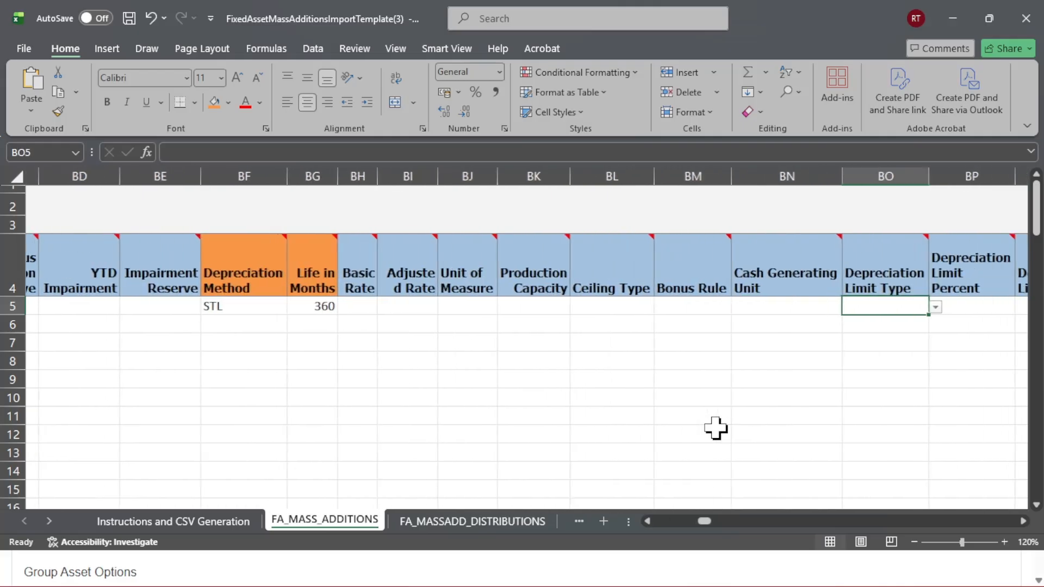
{"action": "key", "text": "Right"}
{"action": "key", "text": "Right"}
{"action": "key", "text": "Right"}
{"action": "key", "text": "Right"}
{"action": "key", "text": "Right"}
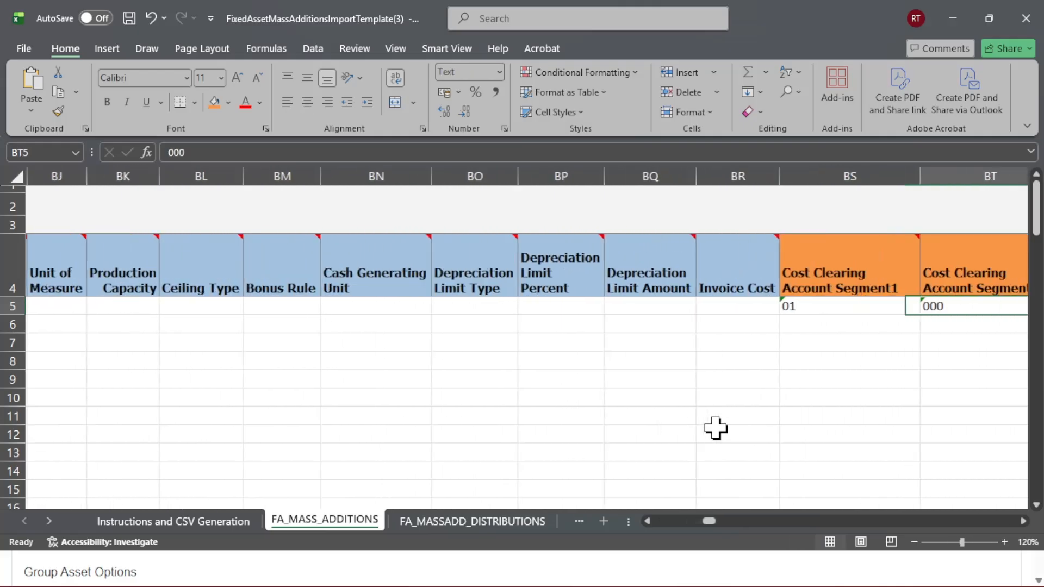
{"action": "key", "text": "Left"}
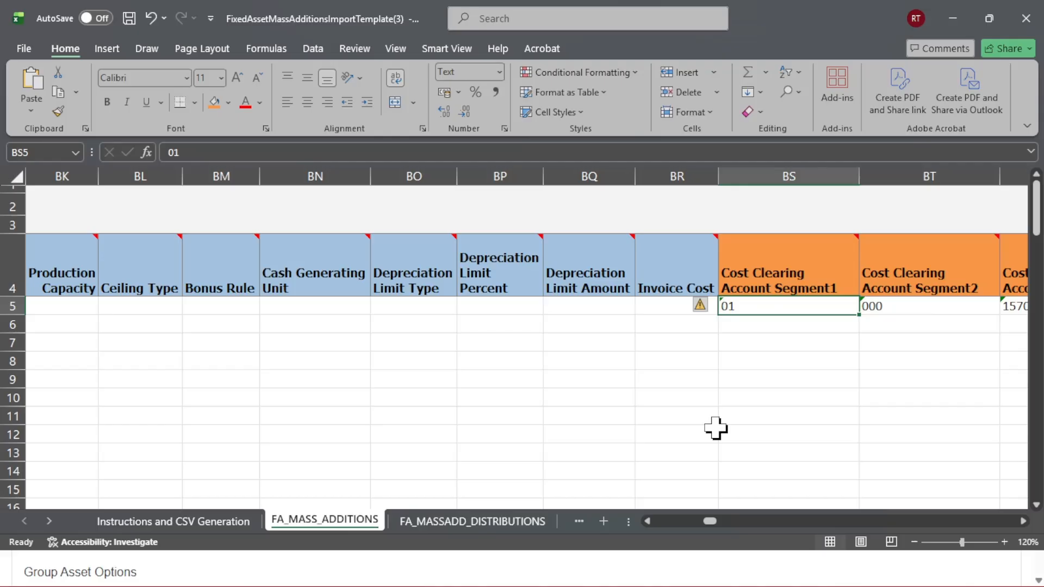
Return to the BUILDING-OFFICE category, show the SUPREMO US CORP accounts, and copy the Asset Clearing account combination
{"action": "key", "text": "alt+Tab"}
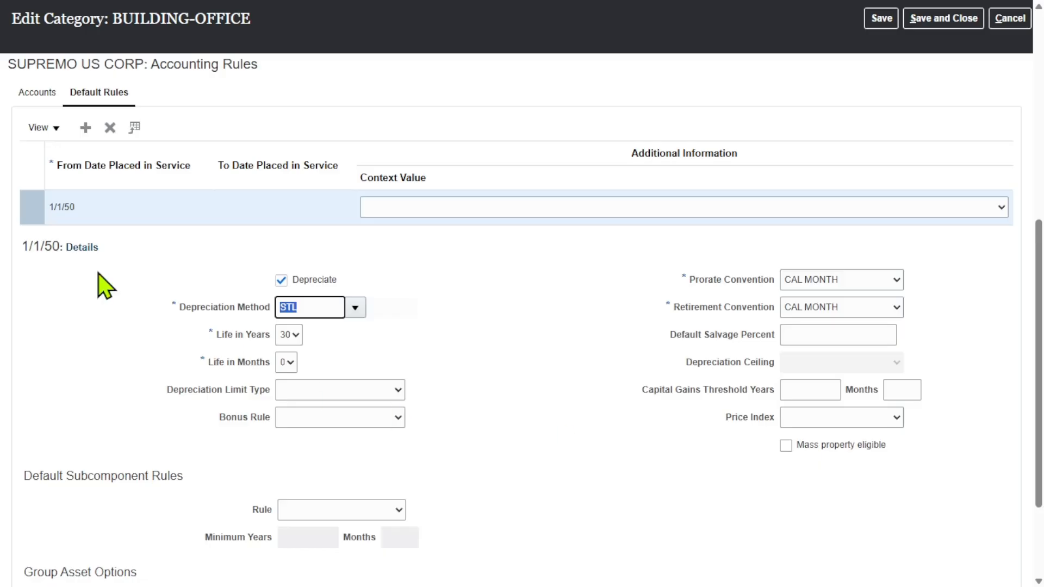
{"action": "left_click", "coordinate": [43, 88]}
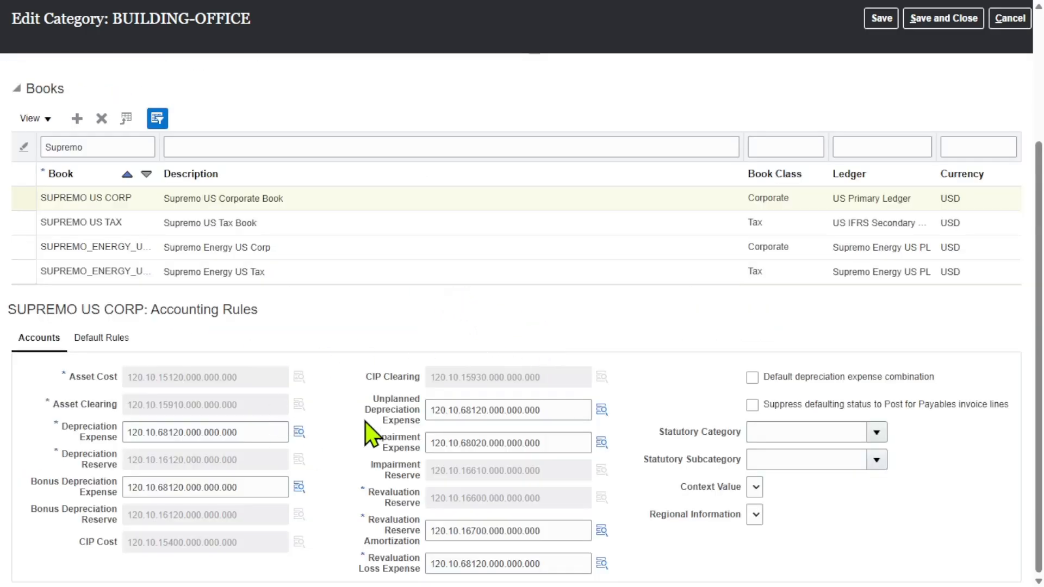
{"action": "scroll", "coordinate": [362, 354], "scroll_direction": "up", "scroll_amount": 2}
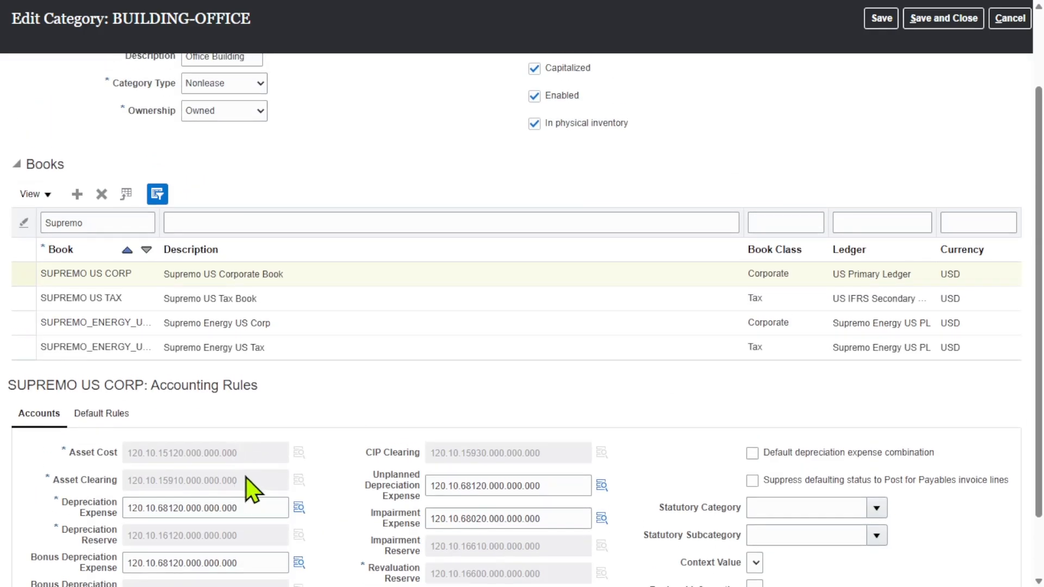
{"action": "left_click_drag", "start_coordinate": [239, 480], "coordinate": [126, 485]}
{"action": "key", "text": "ctrl+c"}
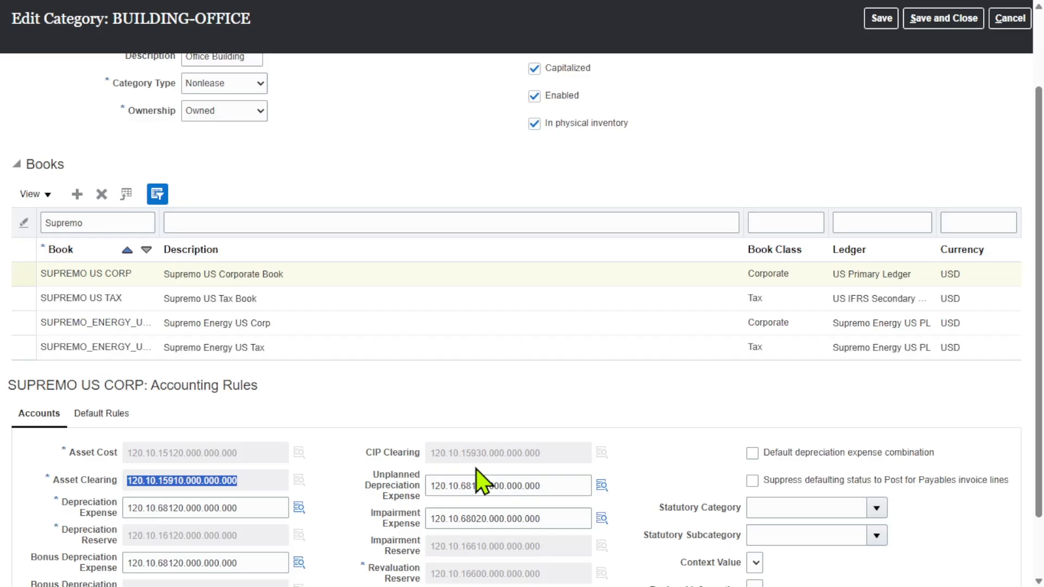
Open Notepad to hold the copied Asset Clearing account combination
{"action": "key", "text": "super"}
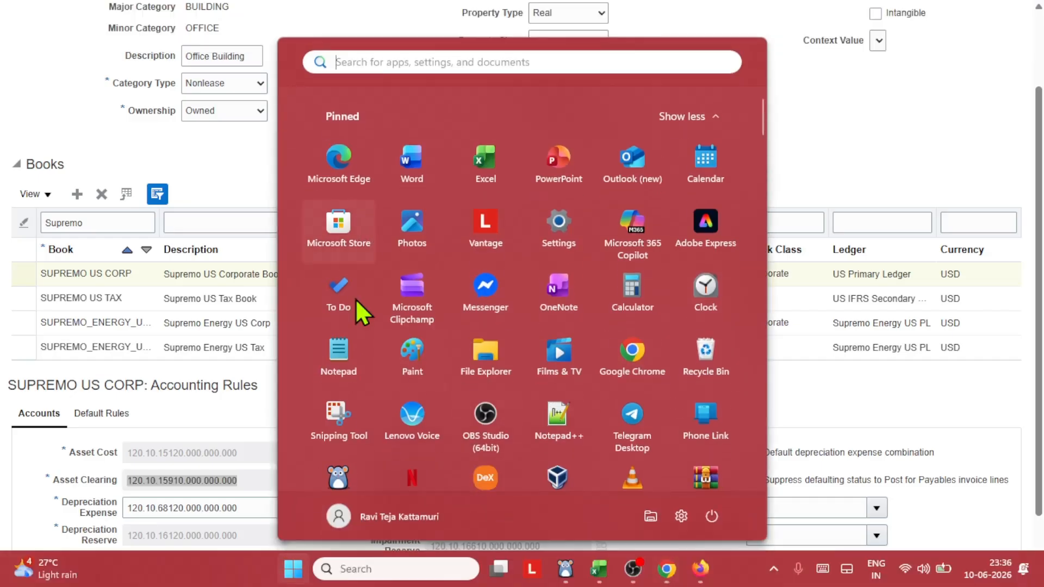
{"action": "left_click", "coordinate": [332, 361]}
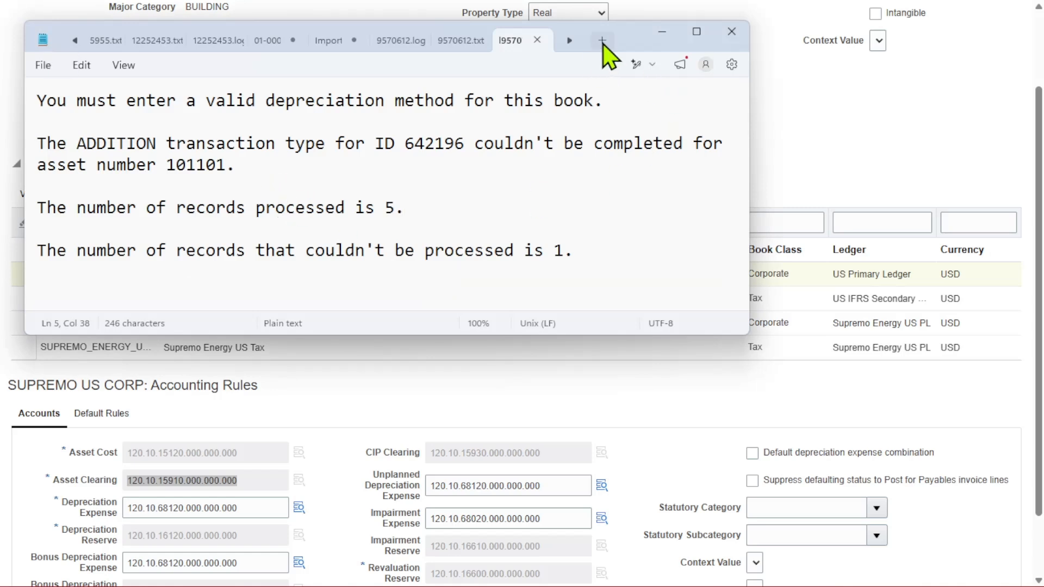
Paste the asset clearing account combination 120.10.15910.000.000.000 into a new blank note and copy its first segment, 120
{"action": "left_click", "coordinate": [602, 40]}
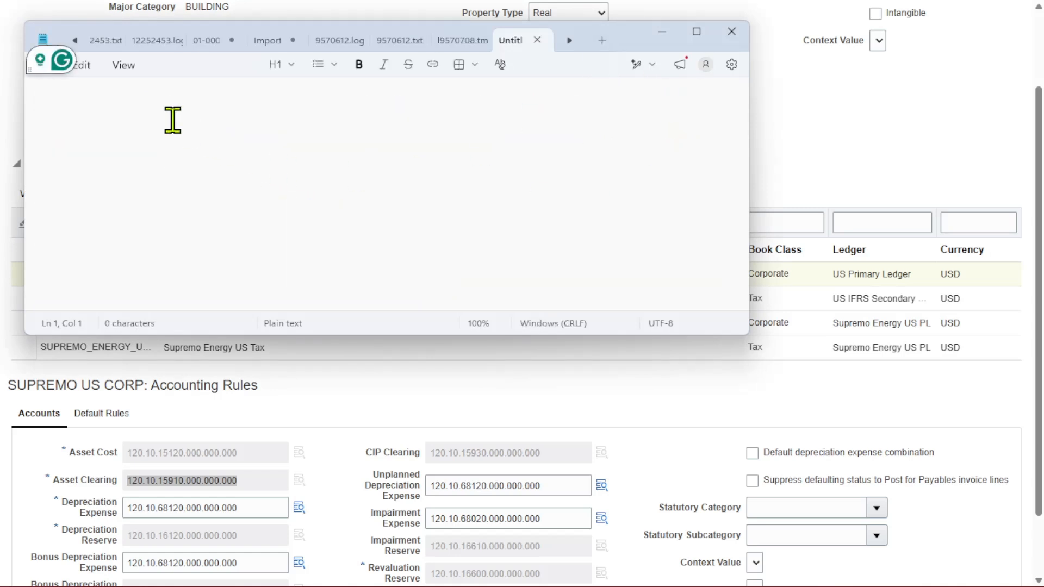
{"action": "key", "text": "ctrl+v"}
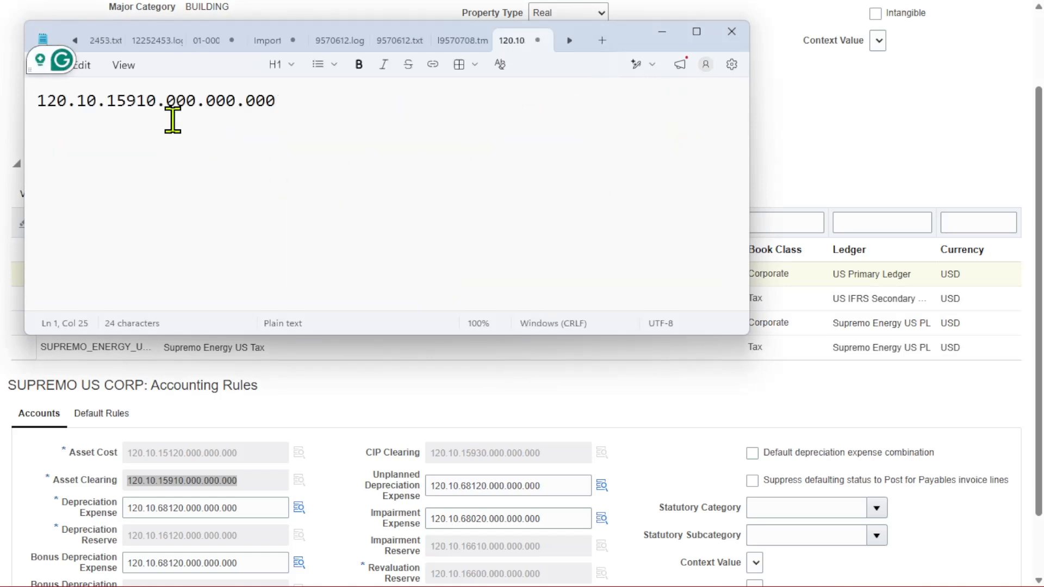
{"action": "left_click", "coordinate": [63, 102]}
{"action": "left_click_drag", "start_coordinate": [62, 101], "coordinate": [37, 102]}
{"action": "key", "text": "super+c"}
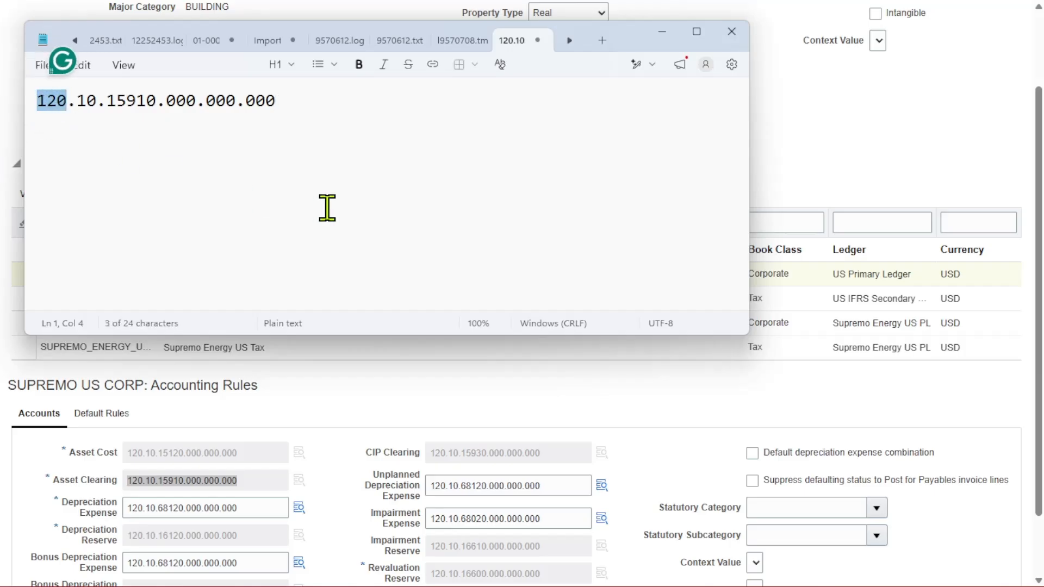
Switch to the Excel import template and replace Cost Clearing Account Segment1 in row 5 with the copied 120
{"action": "key", "text": "alt+Tab"}
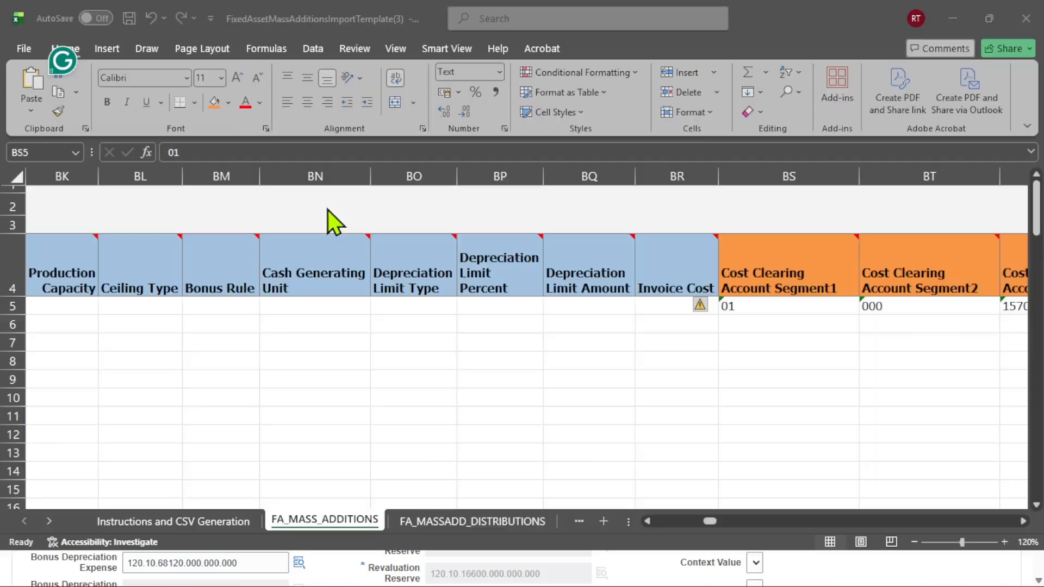
{"action": "right_click", "coordinate": [751, 306]}
{"action": "left_click", "coordinate": [789, 114]}
{"action": "left_click", "coordinate": [655, 451]}
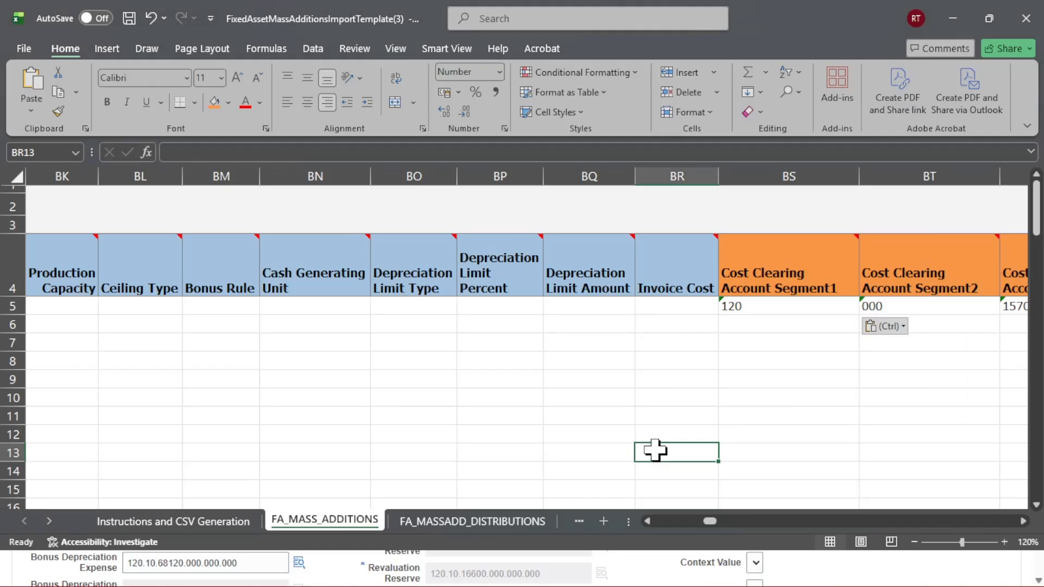
Check the noted account combination and set Cost Clearing Account Segment2 in row 5 to 10
{"action": "key", "text": "alt+Tab"}
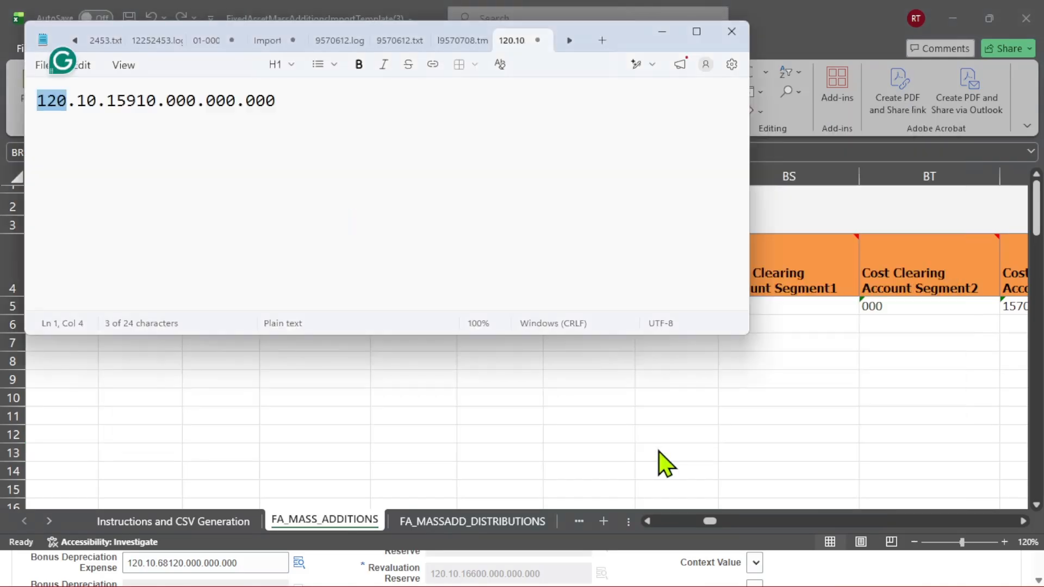
{"action": "left_click", "coordinate": [663, 32]}
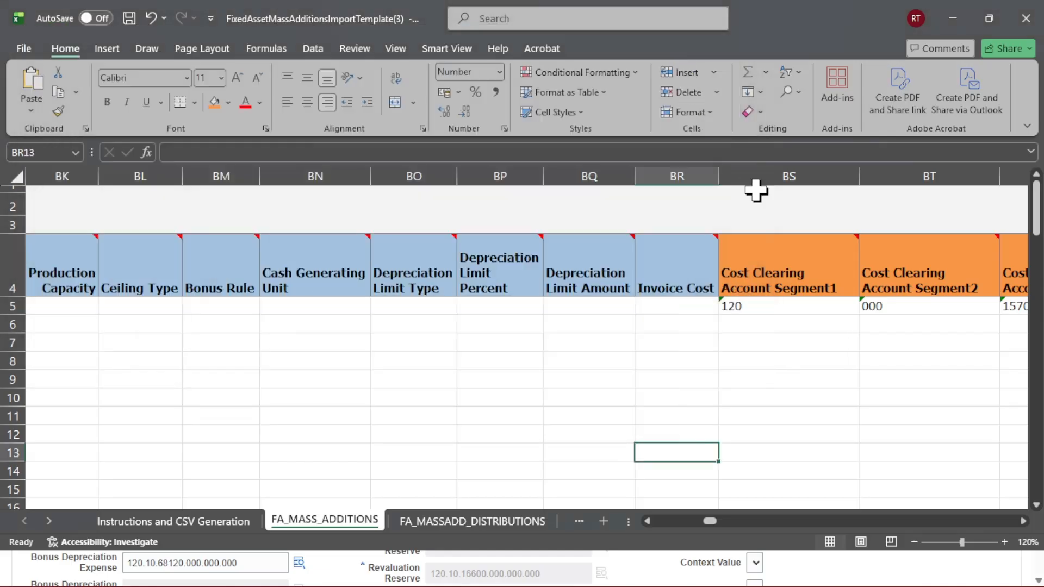
{"action": "left_click", "coordinate": [884, 306]}
{"action": "type", "text": "000"}
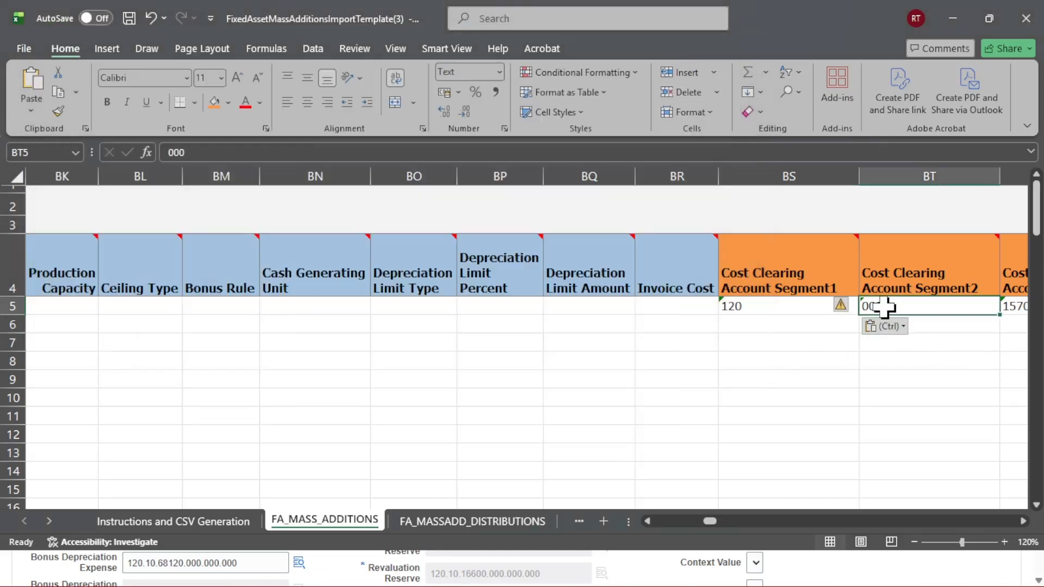
{"action": "type", "text": "10"}
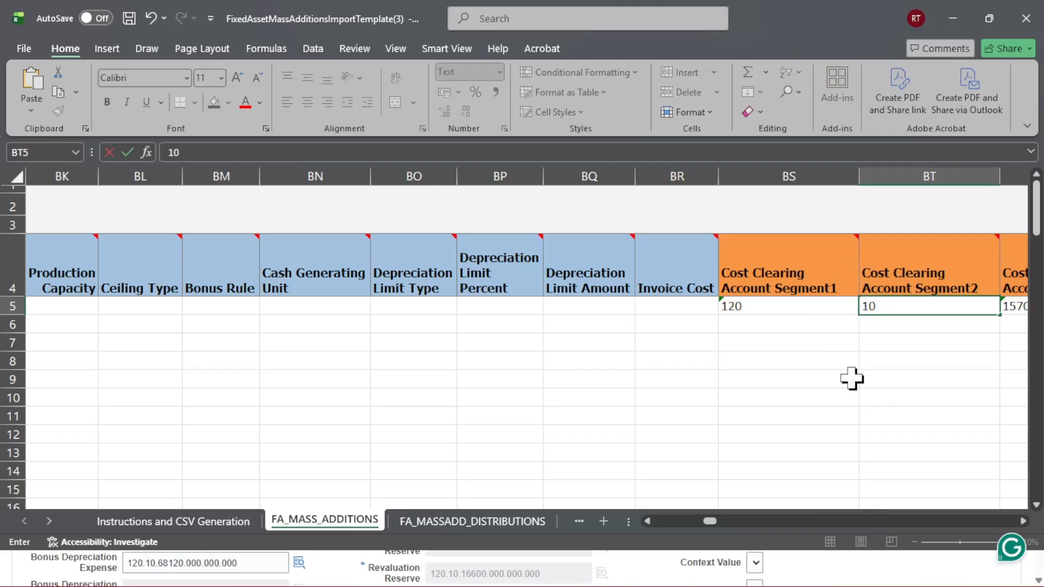
{"action": "left_click", "coordinate": [856, 377]}
{"action": "left_click", "coordinate": [895, 306]}
{"action": "key", "text": "Tab"}
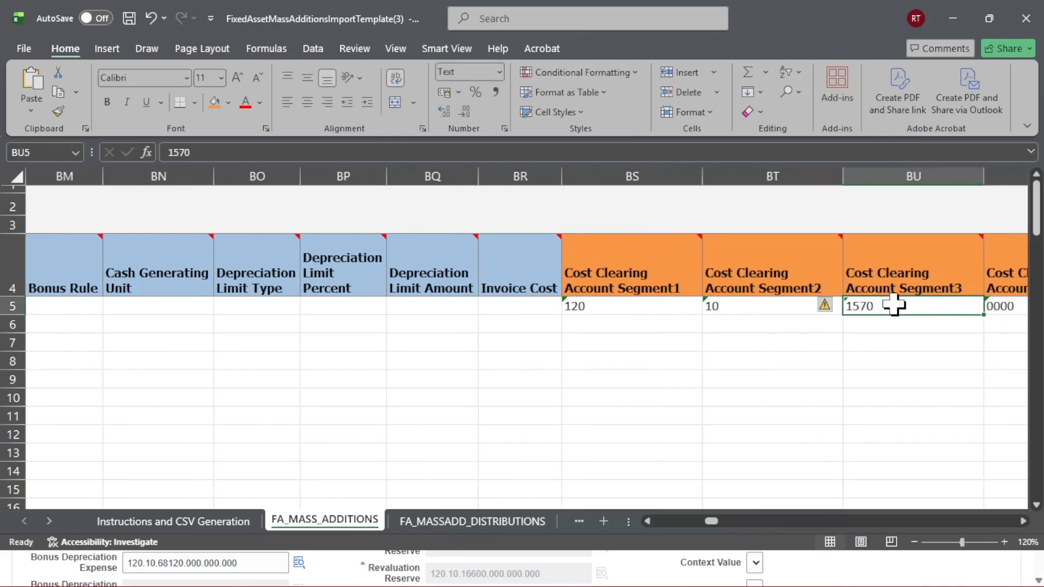
Look up the third segment in the note and set Cost Clearing Account Segment3 in row 5 to 15910
{"action": "key", "text": "alt+Tab"}
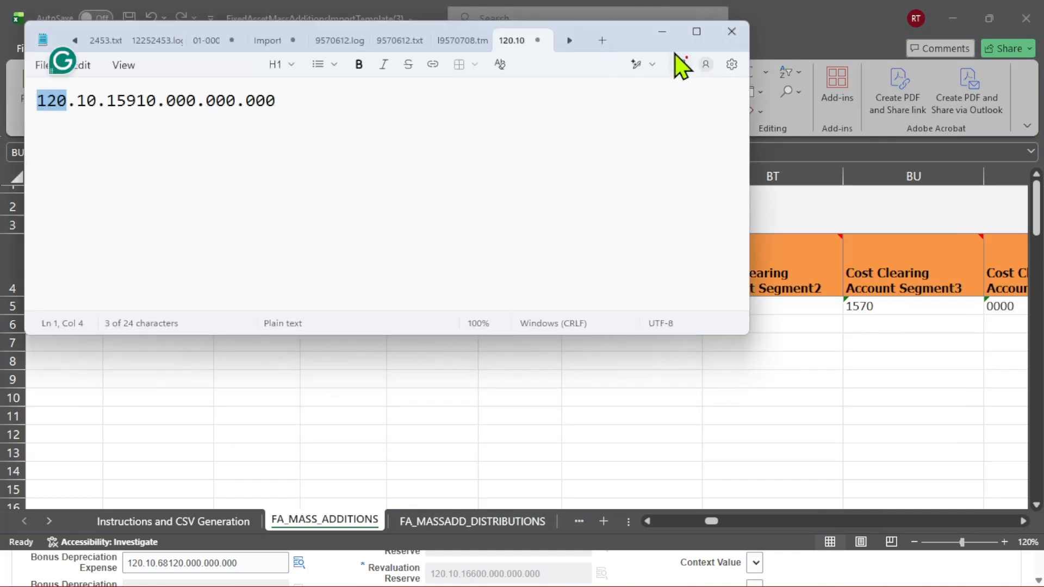
{"action": "left_click", "coordinate": [661, 31]}
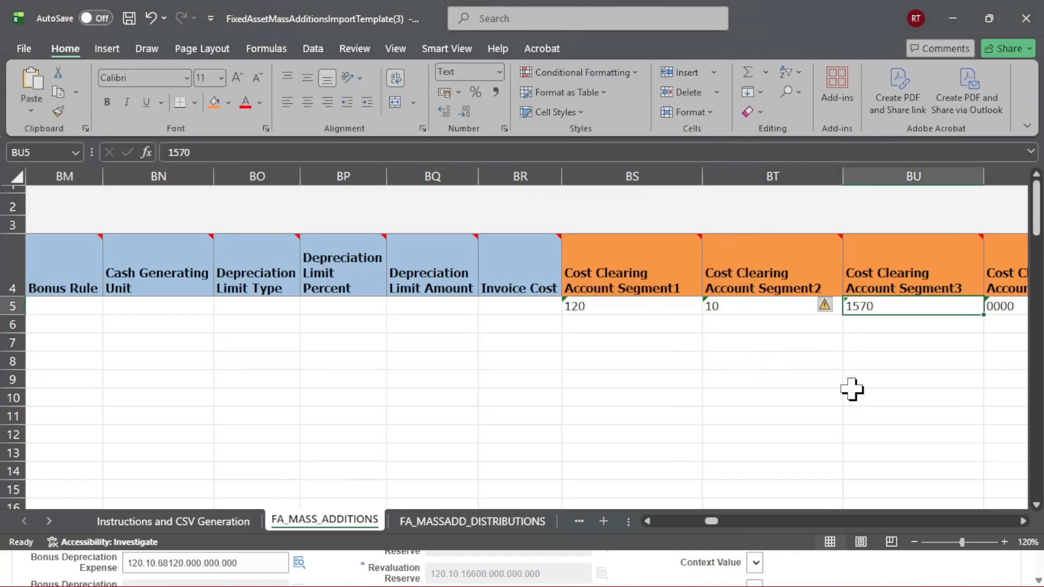
{"action": "type", "text": "15"}
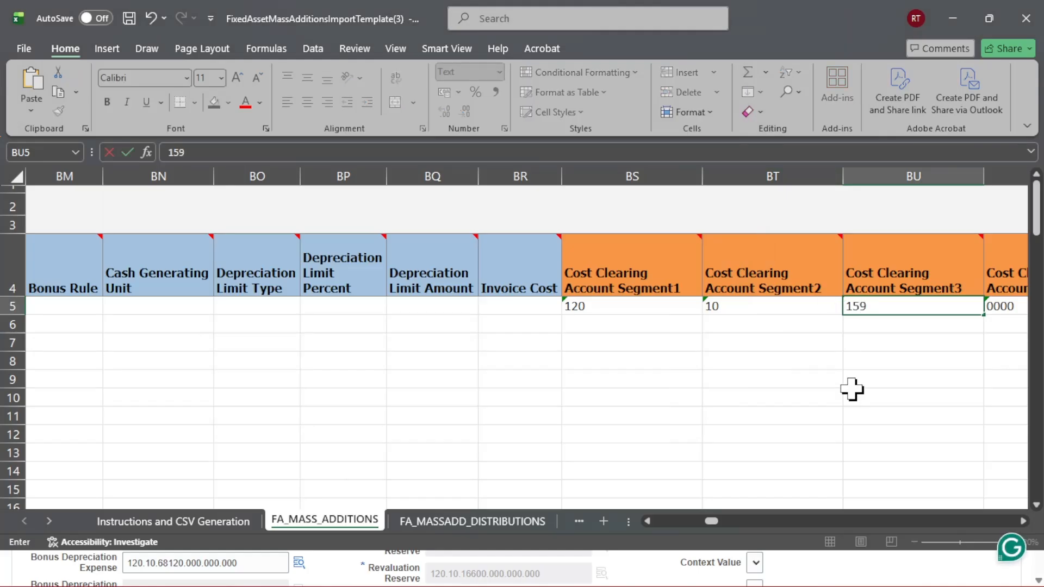
{"action": "key", "text": "Tab"}
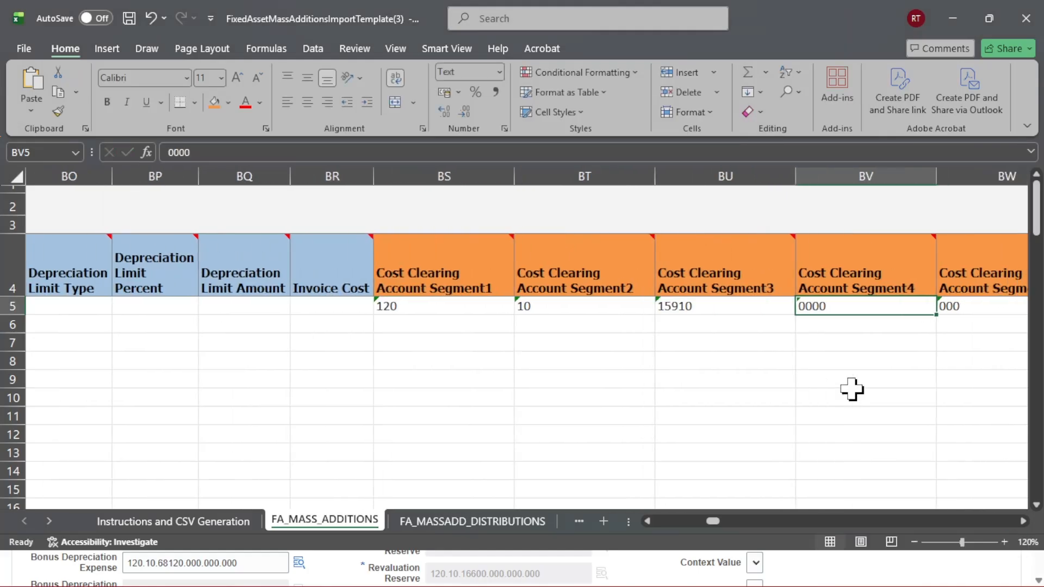
Check the note's remaining segments and enter 000 as text in Cost Clearing Account Segment4, Segment5 and Segment6 of row 5
{"action": "key", "text": "alt+Tab"}
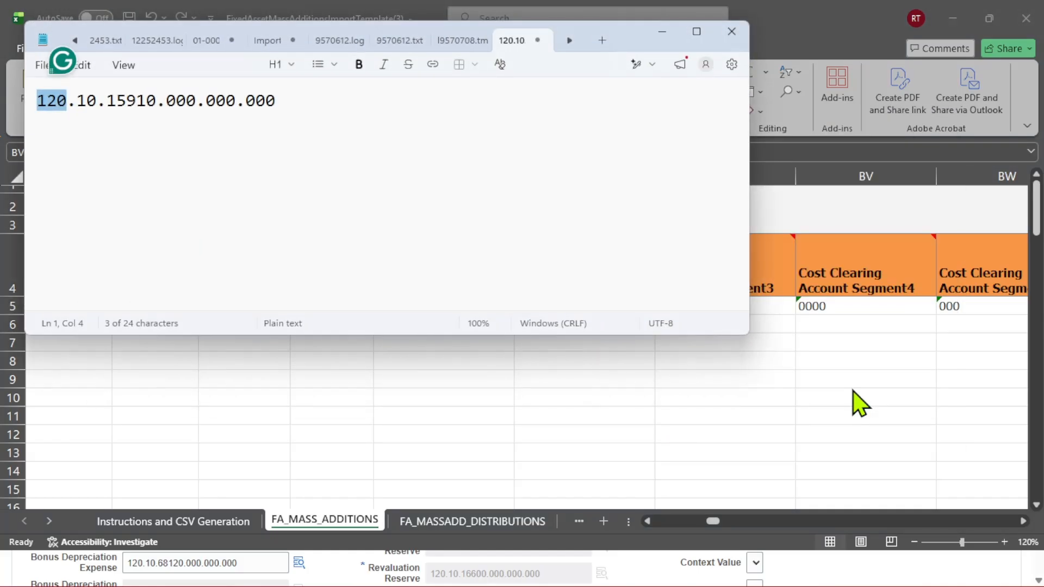
{"action": "key", "text": "alt+Tab"}
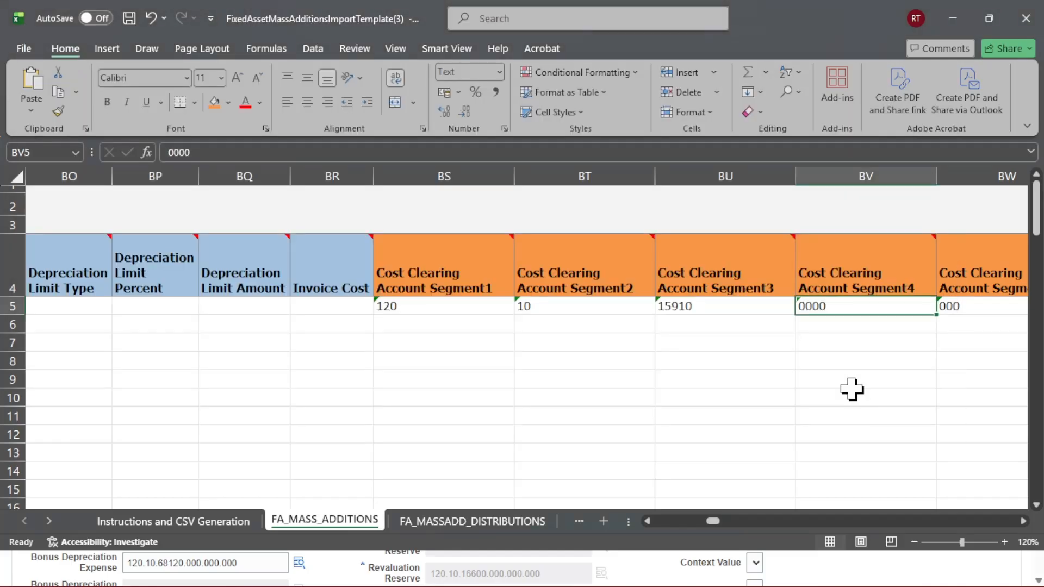
{"action": "type", "text": "'000"}
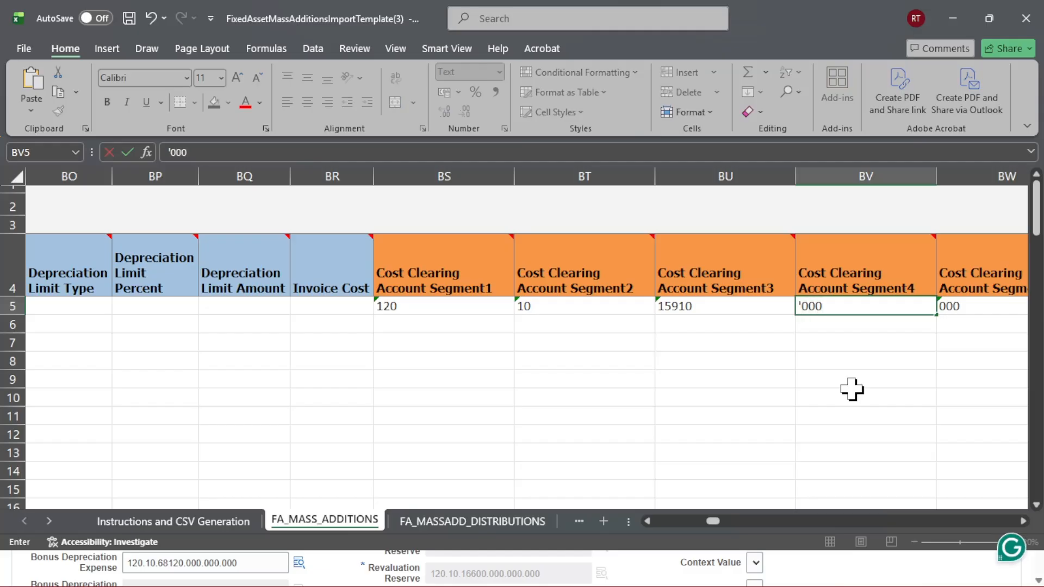
{"action": "key", "text": "Tab"}
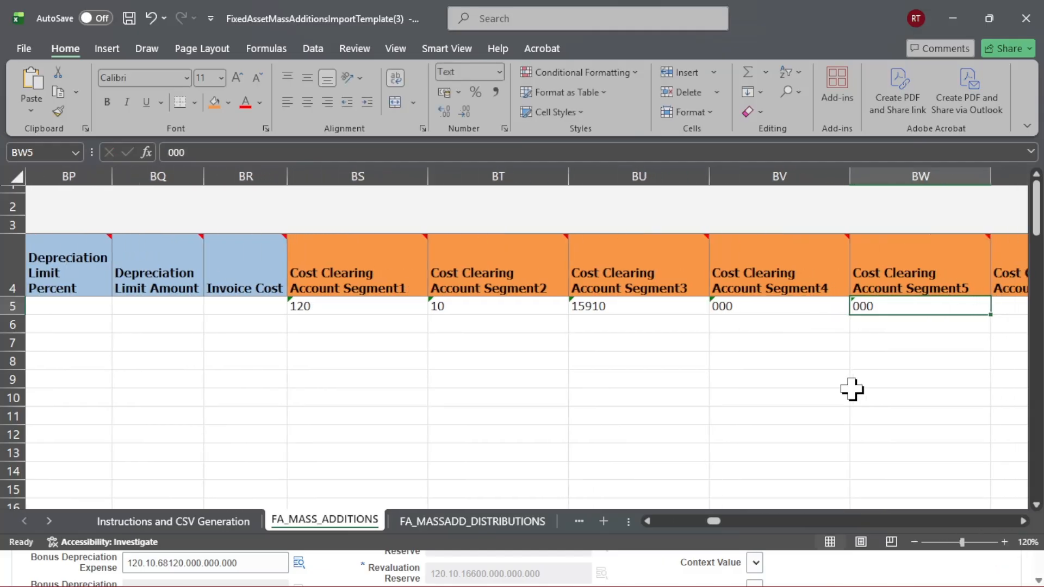
{"action": "type", "text": "'0"}
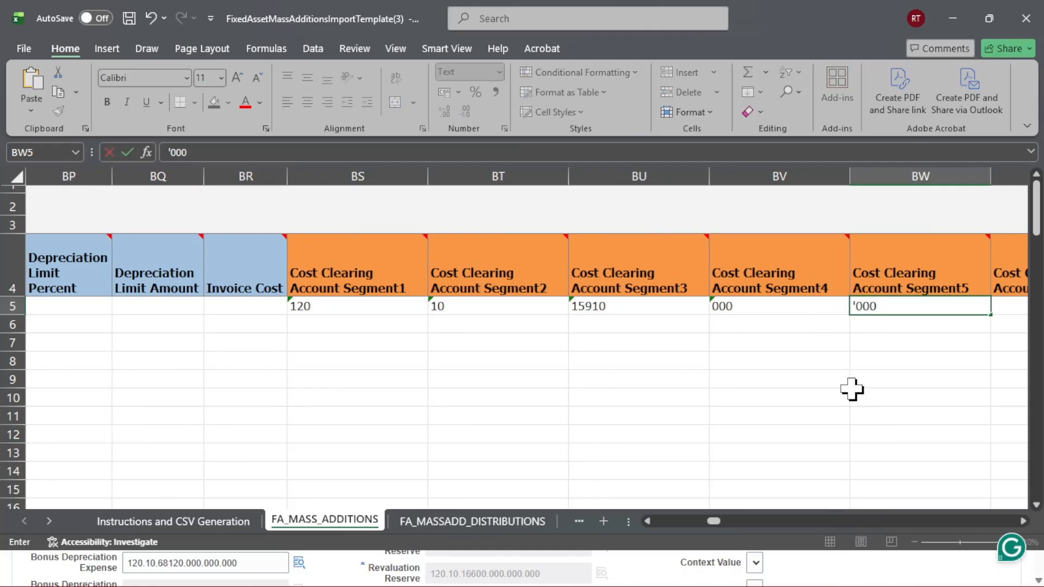
{"action": "key", "text": "Tab"}
{"action": "type", "text": "'"}
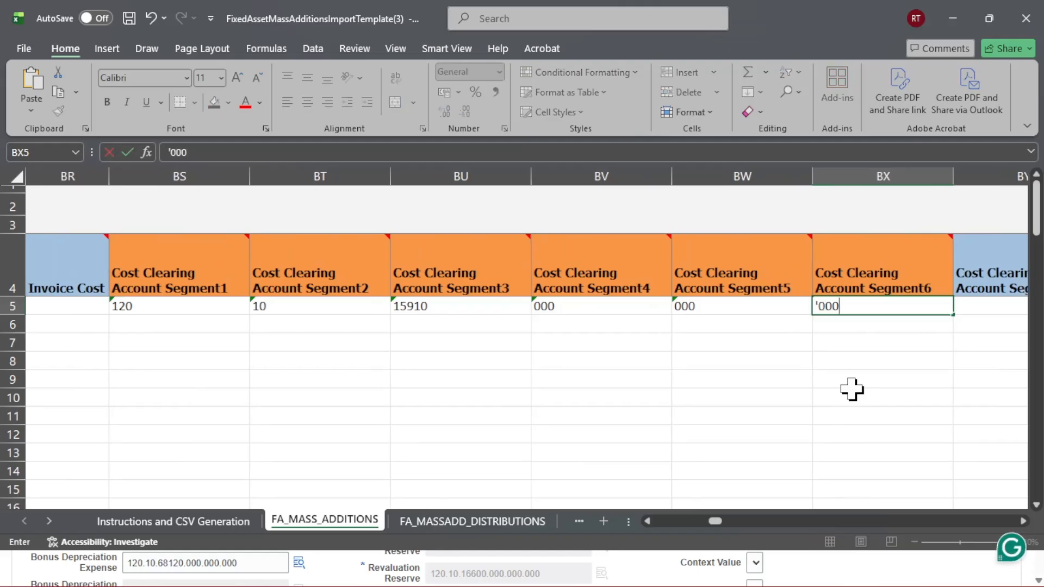
{"action": "key", "text": "Tab"}
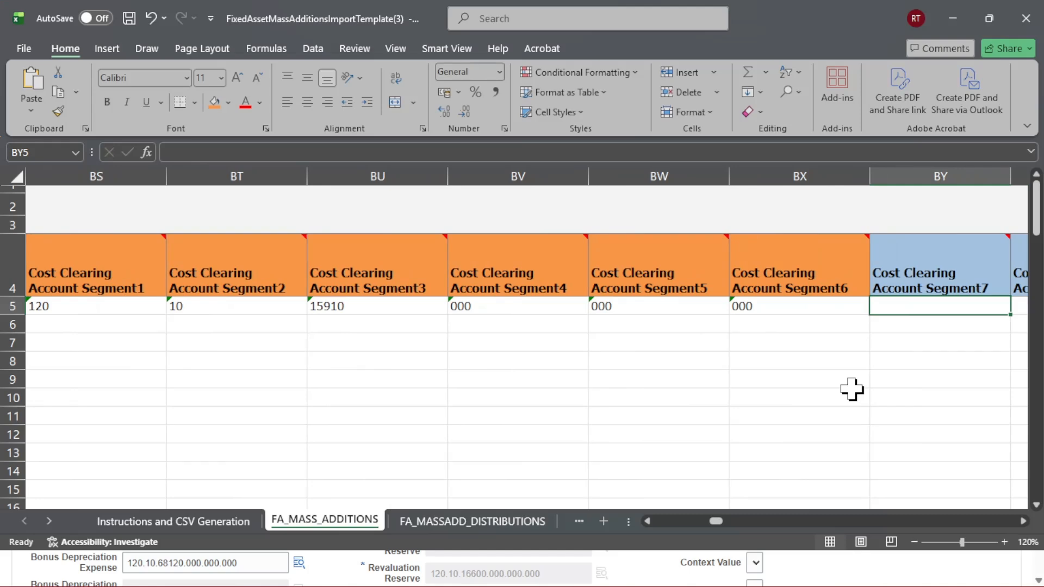
Review the remaining row 5 columns of FA_MASS_ADDITIONS, from Cost Clearing Account Segment7 through the attribute, depreciation and global attribute columns
{"action": "key", "text": "Tab"}
{"action": "key", "text": "Tab"}
{"action": "key", "text": "Tab"}
{"action": "key", "text": "Tab"}
{"action": "key", "text": "Tab"}
{"action": "key", "text": "Tab"}
{"action": "key", "text": "Tab"}
{"action": "key", "text": "Tab"}
{"action": "key", "text": "Tab"}
{"action": "key", "text": "Tab"}
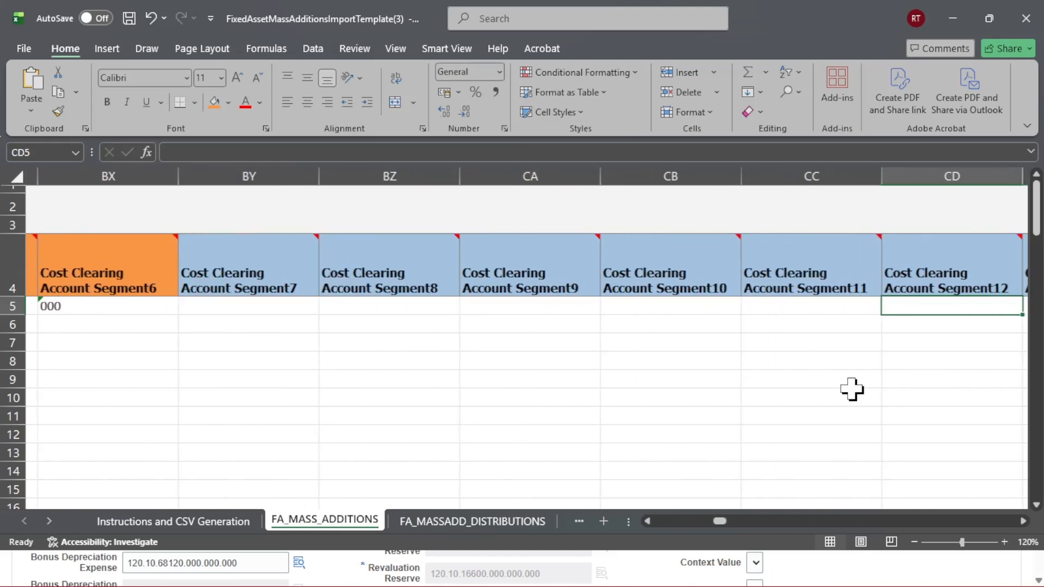
{"action": "key", "text": "Tab"}
{"action": "key", "text": "Tab"}
{"action": "key", "text": "Tab"}
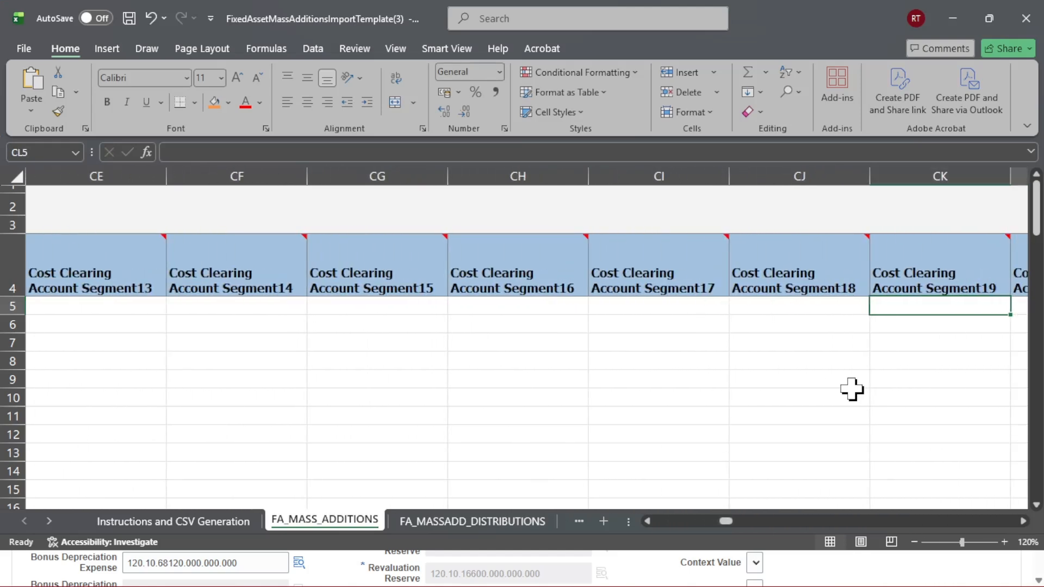
{"action": "key", "text": "Tab"}
{"action": "key", "text": "Tab"}
{"action": "key", "text": "Tab"}
{"action": "key", "text": "Tab"}
{"action": "key", "text": "Tab"}
{"action": "key", "text": "Tab"}
{"action": "key", "text": "Tab"}
{"action": "key", "text": "Tab"}
{"action": "key", "text": "Tab"}
{"action": "key", "text": "Tab"}
{"action": "key", "text": "Tab"}
{"action": "key", "text": "Tab"}
{"action": "key", "text": "Tab"}
{"action": "key", "text": "Tab"}
{"action": "key", "text": "Tab"}
{"action": "key", "text": "Tab"}
{"action": "key", "text": "Tab"}
{"action": "key", "text": "Tab"}
{"action": "key", "text": "Tab"}
{"action": "key", "text": "Tab"}
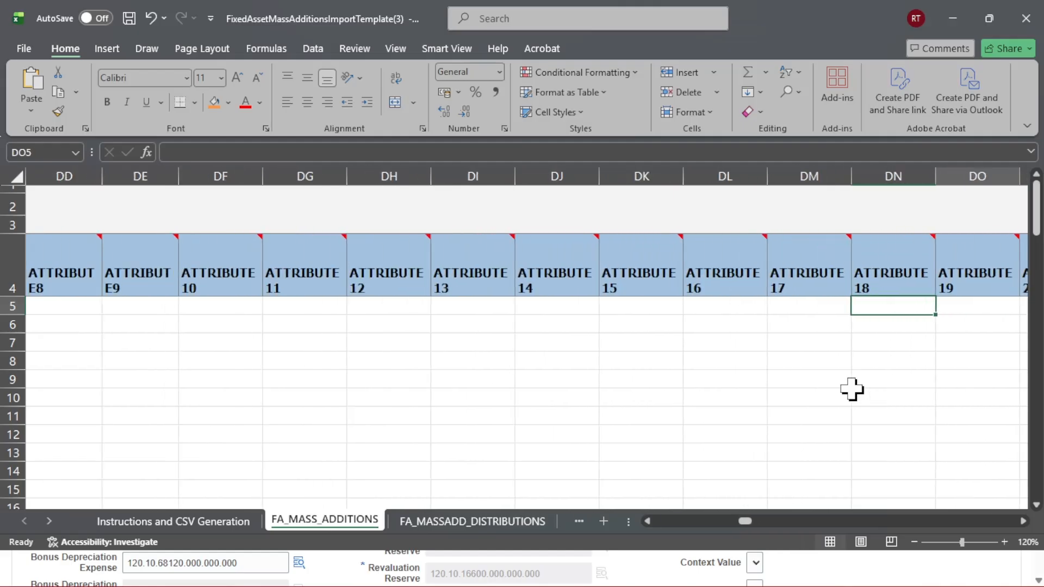
{"action": "key", "text": "Tab"}
{"action": "key", "text": "Tab"}
{"action": "key", "text": "Tab"}
{"action": "key", "text": "Tab"}
{"action": "key", "text": "Tab"}
{"action": "key", "text": "Tab"}
{"action": "key", "text": "Tab"}
{"action": "key", "text": "Tab"}
{"action": "key", "text": "Tab"}
{"action": "key", "text": "Tab"}
{"action": "key", "text": "Tab"}
{"action": "key", "text": "Tab"}
{"action": "key", "text": "Tab"}
{"action": "key", "text": "Tab"}
{"action": "key", "text": "Tab"}
{"action": "key", "text": "Tab"}
{"action": "key", "text": "Tab"}
{"action": "key", "text": "Tab"}
{"action": "key", "text": "Tab"}
{"action": "key", "text": "Tab"}
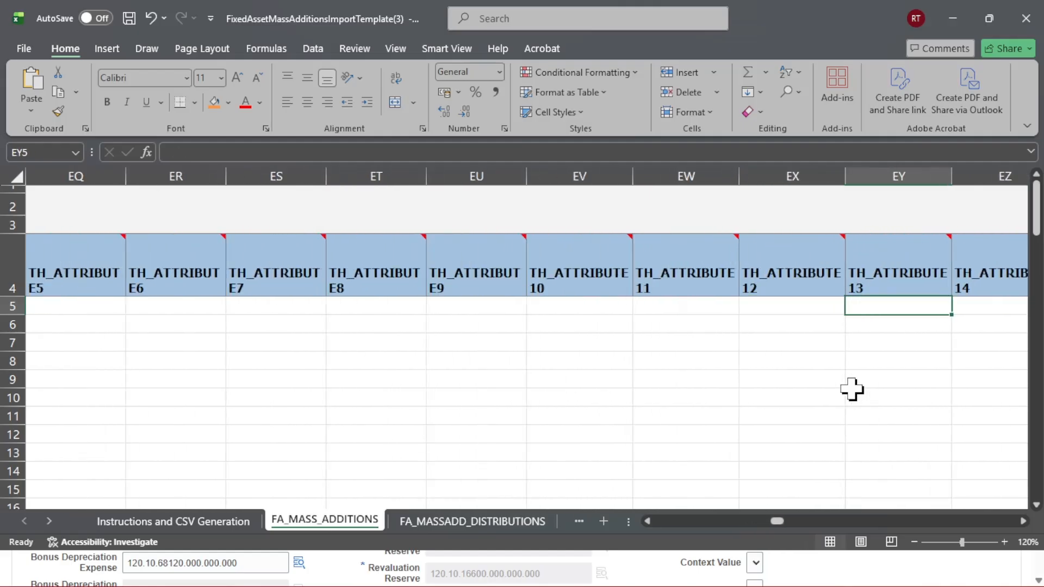
{"action": "key", "text": "Tab"}
{"action": "key", "text": "Tab"}
{"action": "key", "text": "Tab"}
{"action": "key", "text": "Tab"}
{"action": "key", "text": "Tab"}
{"action": "key", "text": "Tab"}
{"action": "key", "text": "Tab"}
{"action": "key", "text": "Tab"}
{"action": "key", "text": "Tab"}
{"action": "key", "text": "Tab"}
{"action": "key", "text": "Tab"}
{"action": "key", "text": "Tab"}
{"action": "key", "text": "Tab"}
{"action": "key", "text": "Tab"}
{"action": "key", "text": "Tab"}
{"action": "key", "text": "Tab"}
{"action": "key", "text": "Tab"}
{"action": "key", "text": "Tab"}
{"action": "key", "text": "Tab"}
{"action": "key", "text": "Tab"}
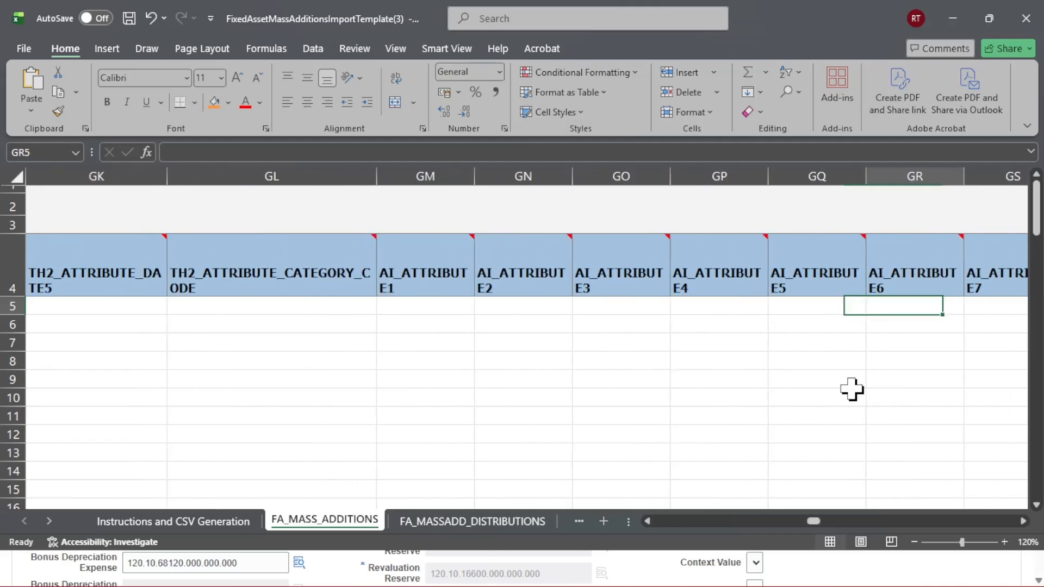
{"action": "key", "text": "Tab"}
{"action": "key", "text": "Tab"}
{"action": "key", "text": "Tab"}
{"action": "key", "text": "Tab"}
{"action": "key", "text": "Tab"}
{"action": "key", "text": "Tab"}
{"action": "key", "text": "Tab"}
{"action": "key", "text": "Tab"}
{"action": "key", "text": "Tab"}
{"action": "key", "text": "Tab"}
{"action": "key", "text": "Tab"}
{"action": "key", "text": "Tab"}
{"action": "key", "text": "Tab"}
{"action": "key", "text": "Tab"}
{"action": "key", "text": "Tab"}
{"action": "key", "text": "Tab"}
{"action": "key", "text": "Tab"}
{"action": "key", "text": "Tab"}
{"action": "key", "text": "Tab"}
{"action": "key", "text": "Tab"}
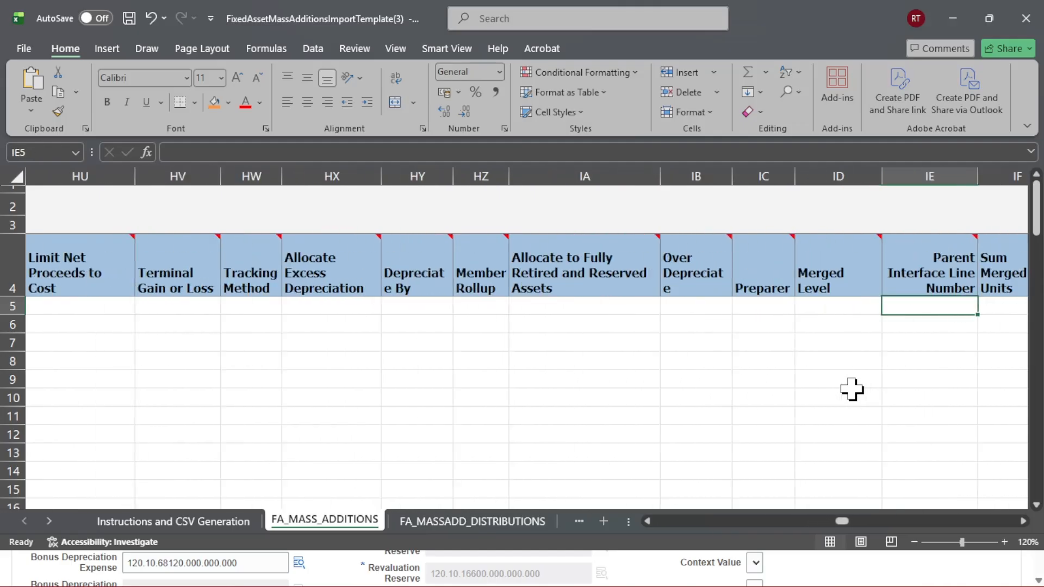
{"action": "key", "text": "Tab"}
{"action": "key", "text": "Tab"}
{"action": "key", "text": "Tab"}
{"action": "key", "text": "Tab"}
{"action": "key", "text": "Tab"}
{"action": "key", "text": "Tab"}
{"action": "key", "text": "Tab"}
{"action": "key", "text": "Tab"}
{"action": "key", "text": "Tab"}
{"action": "key", "text": "Tab"}
{"action": "key", "text": "Tab"}
{"action": "key", "text": "Tab"}
{"action": "key", "text": "Tab"}
{"action": "key", "text": "Tab"}
{"action": "key", "text": "Tab"}
{"action": "key", "text": "Tab"}
{"action": "key", "text": "Tab"}
{"action": "key", "text": "Tab"}
{"action": "key", "text": "Tab"}
{"action": "key", "text": "Tab"}
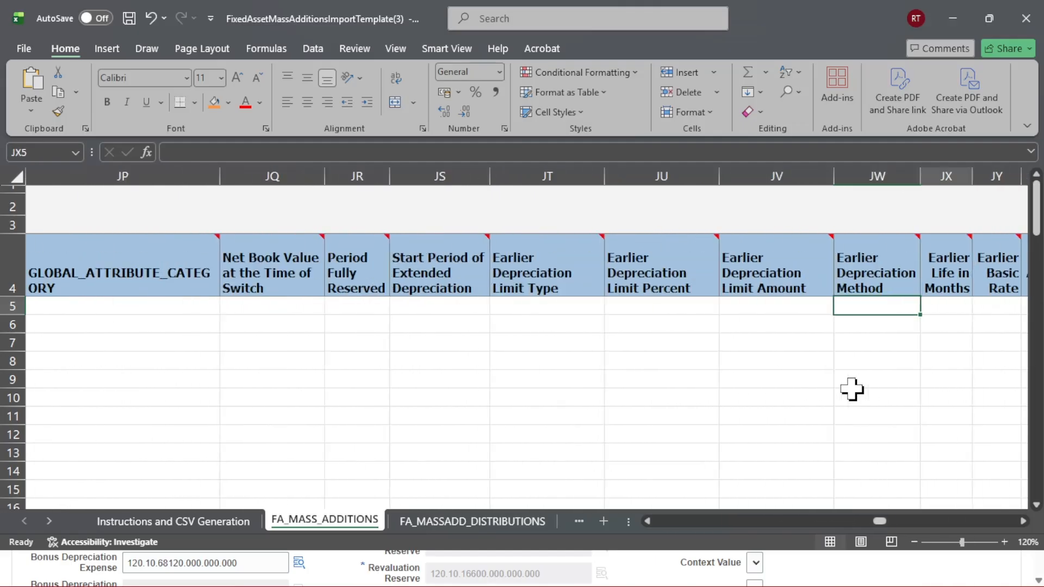
{"action": "key", "text": "Tab"}
{"action": "key", "text": "Tab"}
{"action": "key", "text": "Tab"}
{"action": "key", "text": "Tab"}
{"action": "key", "text": "Tab"}
{"action": "key", "text": "Tab"}
{"action": "key", "text": "Tab"}
{"action": "key", "text": "Tab"}
{"action": "key", "text": "Tab"}
{"action": "key", "text": "Tab"}
{"action": "key", "text": "Tab"}
{"action": "key", "text": "Tab"}
{"action": "key", "text": "Tab"}
{"action": "key", "text": "Tab"}
{"action": "key", "text": "Tab"}
{"action": "key", "text": "Tab"}
{"action": "key", "text": "Tab"}
{"action": "key", "text": "Tab"}
{"action": "key", "text": "Tab"}
{"action": "key", "text": "Tab"}
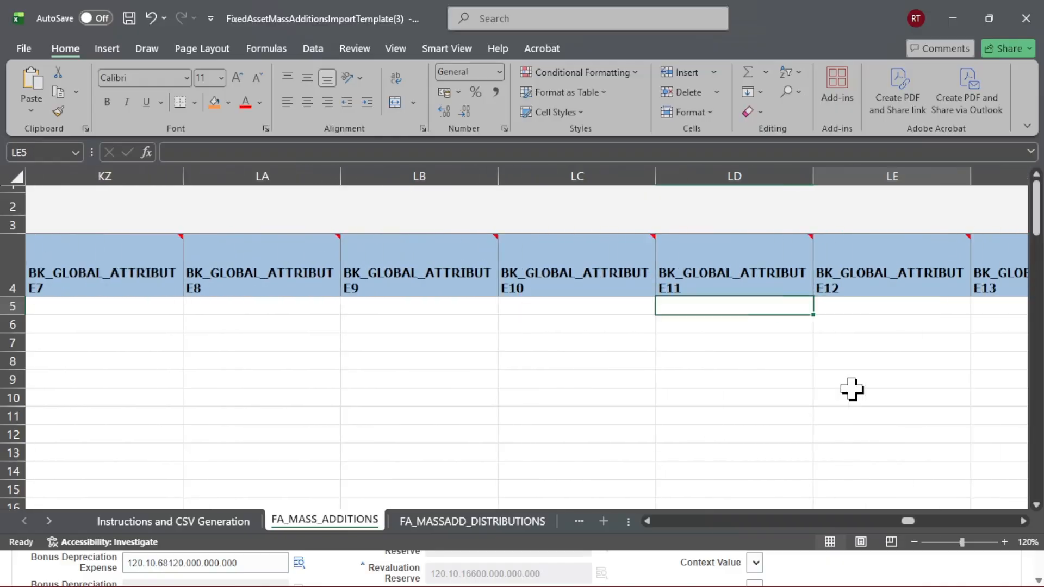
{"action": "key", "text": "Tab"}
{"action": "key", "text": "Tab"}
{"action": "key", "text": "Tab"}
{"action": "key", "text": "Tab"}
{"action": "key", "text": "Tab"}
{"action": "key", "text": "Tab"}
{"action": "key", "text": "Tab"}
{"action": "key", "text": "Tab"}
{"action": "key", "text": "Tab"}
{"action": "key", "text": "Tab"}
{"action": "key", "text": "Tab"}
{"action": "key", "text": "Tab"}
{"action": "key", "text": "Tab"}
{"action": "key", "text": "Tab"}
{"action": "key", "text": "Tab"}
{"action": "key", "text": "Tab"}
{"action": "key", "text": "Tab"}
{"action": "key", "text": "Tab"}
{"action": "key", "text": "Tab"}
{"action": "key", "text": "Tab"}
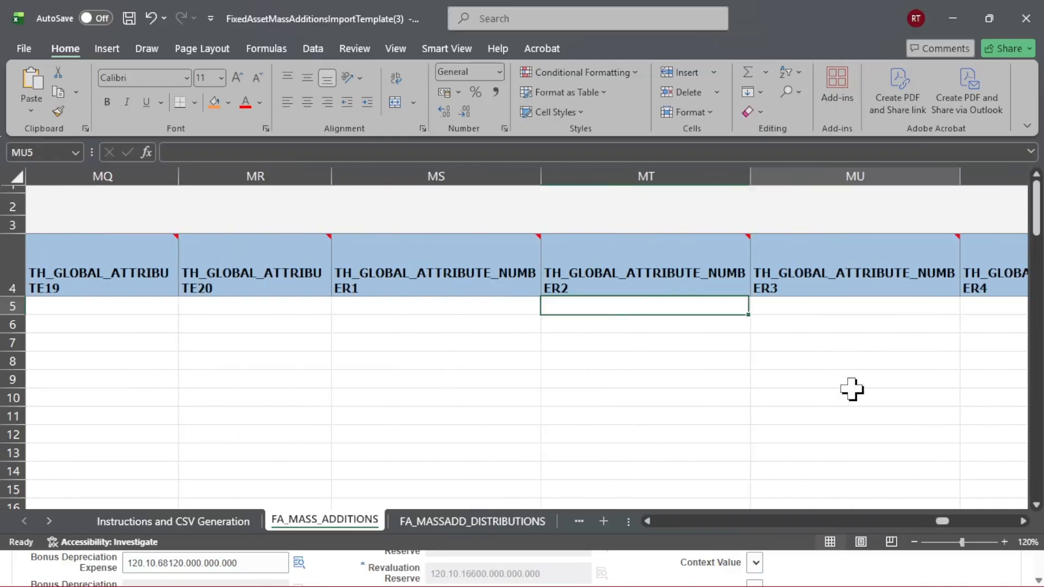
Review the last row 5 columns of FA_MASS_ADDITIONS, from the TH_GLOBAL_ATTRIBUTE_NUMBER fields through Supplier Name, Supplier Number and Purchase Order Number to the unlabelled columns
{"action": "key", "text": "Tab"}
{"action": "key", "text": "Tab"}
{"action": "key", "text": "Tab"}
{"action": "key", "text": "Tab"}
{"action": "key", "text": "Tab"}
{"action": "key", "text": "Tab"}
{"action": "key", "text": "Tab"}
{"action": "key", "text": "Tab"}
{"action": "key", "text": "Tab"}
{"action": "key", "text": "Tab"}
{"action": "key", "text": "Tab"}
{"action": "key", "text": "Tab"}
{"action": "key", "text": "Tab"}
{"action": "key", "text": "Tab"}
{"action": "key", "text": "Tab"}
{"action": "key", "text": "Tab"}
{"action": "key", "text": "Tab"}
{"action": "key", "text": "Tab"}
{"action": "key", "text": "Tab"}
{"action": "key", "text": "Tab"}
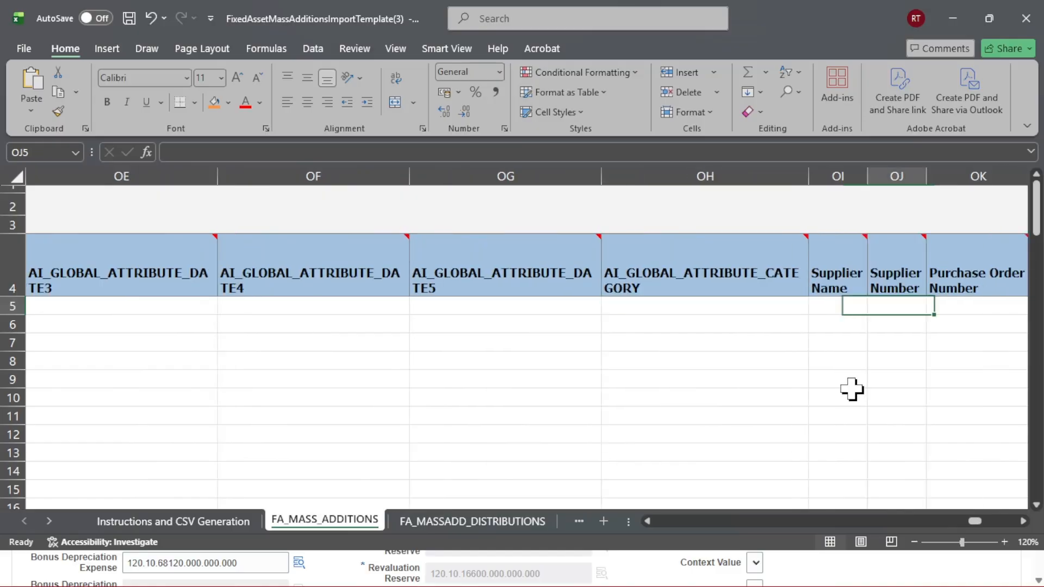
{"action": "key", "text": "Tab"}
{"action": "key", "text": "Tab"}
{"action": "key", "text": "Tab"}
{"action": "key", "text": "Tab"}
{"action": "key", "text": "Tab"}
{"action": "key", "text": "Tab"}
{"action": "key", "text": "Tab"}
{"action": "key", "text": "Tab"}
{"action": "key", "text": "Tab"}
{"action": "key", "text": "Tab"}
{"action": "key", "text": "Tab"}
{"action": "key", "text": "Tab"}
{"action": "key", "text": "Tab"}
{"action": "key", "text": "Tab"}
{"action": "key", "text": "Tab"}
{"action": "key", "text": "Tab"}
{"action": "key", "text": "Tab"}
{"action": "key", "text": "Tab"}
{"action": "key", "text": "Tab"}
{"action": "key", "text": "Tab"}
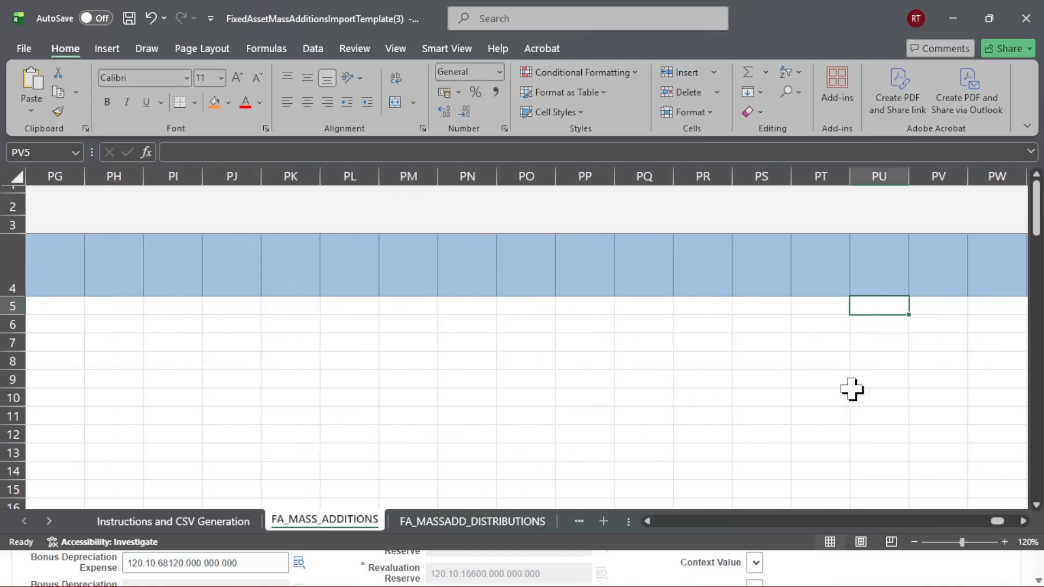
Recheck row 5 backwards from the unlabelled end columns through the global attribute and AI_ATTRIBUTE fields to TH_ATTRIBUTE3
{"action": "key", "text": "Left"}
{"action": "key", "text": "Left"}
{"action": "key", "text": "Left"}
{"action": "key", "text": "Left"}
{"action": "key", "text": "Left"}
{"action": "key", "text": "Left"}
{"action": "key", "text": "Left"}
{"action": "key", "text": "Left"}
{"action": "key", "text": "Left"}
{"action": "key", "text": "Left"}
{"action": "key", "text": "Left"}
{"action": "key", "text": "Left"}
{"action": "key", "text": "Left"}
{"action": "key", "text": "Left"}
{"action": "key", "text": "Left"}
{"action": "key", "text": "Left"}
{"action": "key", "text": "Left"}
{"action": "key", "text": "Left"}
{"action": "key", "text": "Left"}
{"action": "key", "text": "Left"}
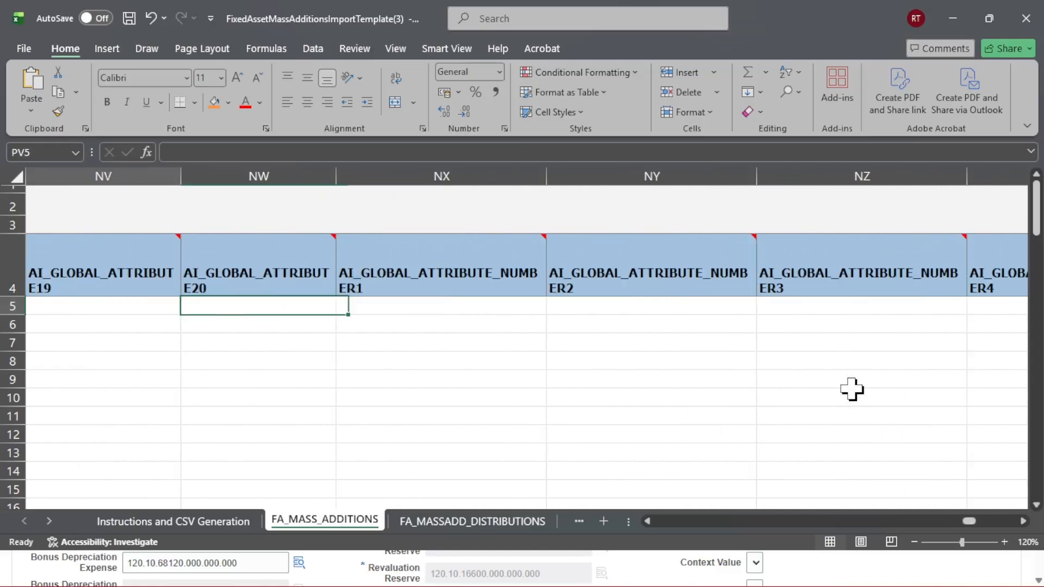
{"action": "key", "text": "Left"}
{"action": "key", "text": "Left"}
{"action": "key", "text": "Left"}
{"action": "key", "text": "Left"}
{"action": "key", "text": "Left"}
{"action": "key", "text": "Left"}
{"action": "key", "text": "Left"}
{"action": "key", "text": "Left"}
{"action": "key", "text": "Left"}
{"action": "key", "text": "Left"}
{"action": "key", "text": "Left"}
{"action": "key", "text": "Left"}
{"action": "key", "text": "Left"}
{"action": "key", "text": "Left"}
{"action": "key", "text": "Left"}
{"action": "key", "text": "Left"}
{"action": "key", "text": "Left"}
{"action": "key", "text": "Left"}
{"action": "key", "text": "Left"}
{"action": "key", "text": "Left"}
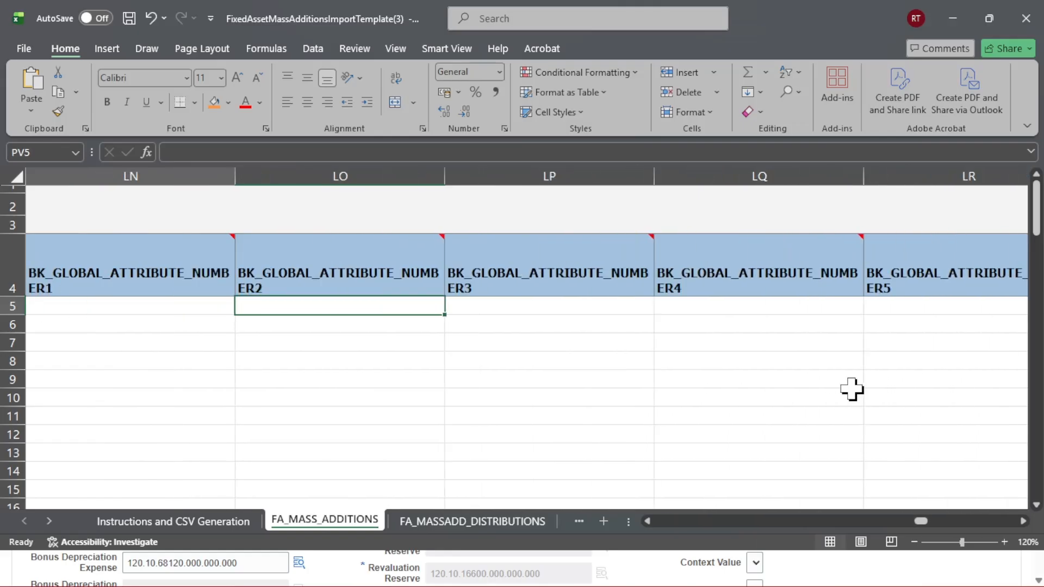
{"action": "key", "text": "Left"}
{"action": "key", "text": "Left"}
{"action": "key", "text": "Left"}
{"action": "key", "text": "Left"}
{"action": "key", "text": "Left"}
{"action": "key", "text": "Left"}
{"action": "key", "text": "Left"}
{"action": "key", "text": "Left"}
{"action": "key", "text": "Left"}
{"action": "key", "text": "Left"}
{"action": "key", "text": "Left"}
{"action": "key", "text": "Left"}
{"action": "key", "text": "Left"}
{"action": "key", "text": "Left"}
{"action": "key", "text": "Left"}
{"action": "key", "text": "Left"}
{"action": "key", "text": "Left"}
{"action": "key", "text": "Left"}
{"action": "key", "text": "Left"}
{"action": "key", "text": "Left"}
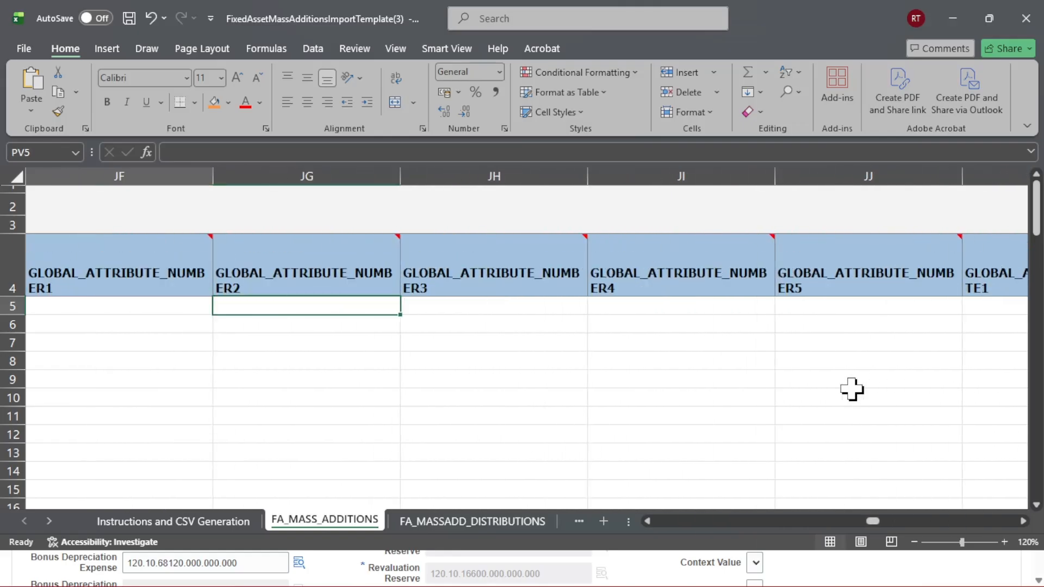
{"action": "key", "text": "Left"}
{"action": "key", "text": "Left"}
{"action": "key", "text": "Left"}
{"action": "key", "text": "Left"}
{"action": "key", "text": "Left"}
{"action": "key", "text": "Left"}
{"action": "key", "text": "Left"}
{"action": "key", "text": "Left"}
{"action": "key", "text": "Left"}
{"action": "key", "text": "Left"}
{"action": "key", "text": "Left"}
{"action": "key", "text": "Left"}
{"action": "key", "text": "Left"}
{"action": "key", "text": "Left"}
{"action": "key", "text": "Left"}
{"action": "key", "text": "Left"}
{"action": "key", "text": "Left"}
{"action": "key", "text": "Left"}
{"action": "key", "text": "Left"}
{"action": "key", "text": "Left"}
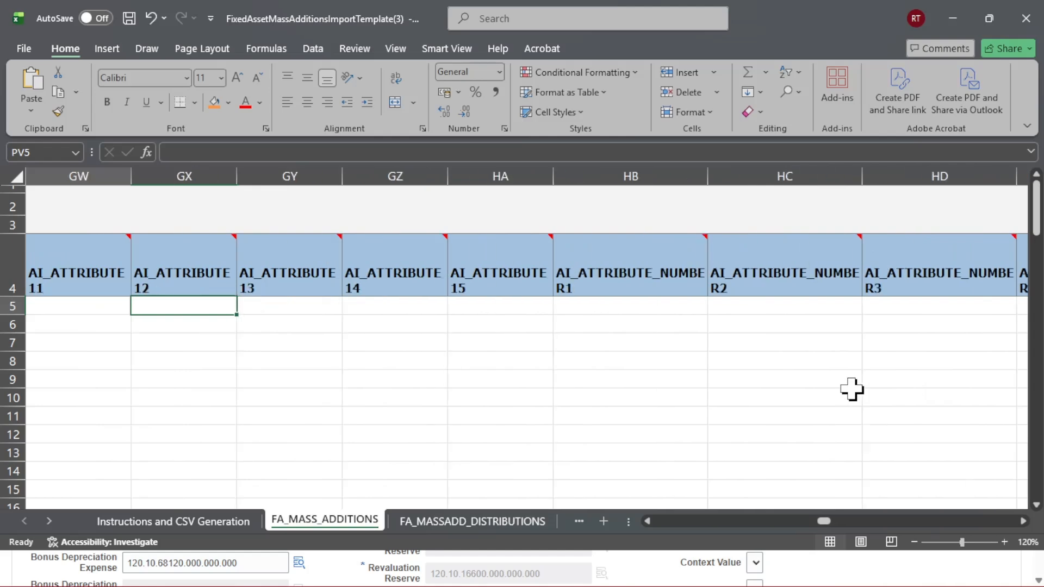
{"action": "key", "text": "Left"}
{"action": "key", "text": "Left"}
{"action": "key", "text": "Left"}
{"action": "key", "text": "Left"}
{"action": "key", "text": "Left"}
{"action": "key", "text": "Left"}
{"action": "key", "text": "Left"}
{"action": "key", "text": "Left"}
{"action": "key", "text": "Left"}
{"action": "key", "text": "Left"}
{"action": "key", "text": "Left"}
{"action": "key", "text": "Left"}
{"action": "key", "text": "Left"}
{"action": "key", "text": "Left"}
{"action": "key", "text": "Left"}
{"action": "key", "text": "Left"}
{"action": "key", "text": "Left"}
{"action": "key", "text": "Left"}
{"action": "key", "text": "Left"}
{"action": "key", "text": "Left"}
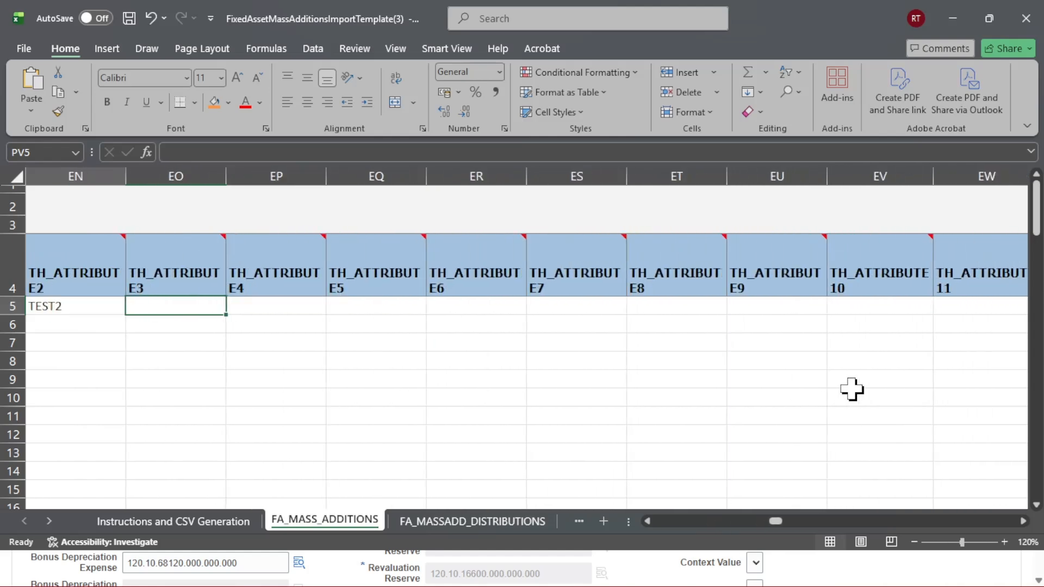
Clear the TEST1 and TEST2 entries from TH_ATTRIBUTE1 and TH_ATTRIBUTE2 in row 5 of FA_MASS_ADDITIONS
{"action": "key", "text": "Left"}
{"action": "key", "text": "Left"}
{"action": "key", "text": "Left"}
{"action": "key", "text": "Left"}
{"action": "key", "text": "Right"}
{"action": "key", "text": "Right"}
{"action": "key", "text": "Right"}
{"action": "key", "text": "Right"}
{"action": "key", "text": "Right"}
{"action": "key", "text": "Right"}
{"action": "key", "text": "Right"}
{"action": "key", "text": "Right"}
{"action": "key", "text": "Right"}
{"action": "key", "text": "Right"}
{"action": "key", "text": "Right"}
{"action": "key", "text": "Right"}
{"action": "key", "text": "Right"}
{"action": "key", "text": "Right"}
{"action": "key", "text": "Right"}
{"action": "key", "text": "Right"}
{"action": "key", "text": "Right"}
{"action": "key", "text": "Right"}
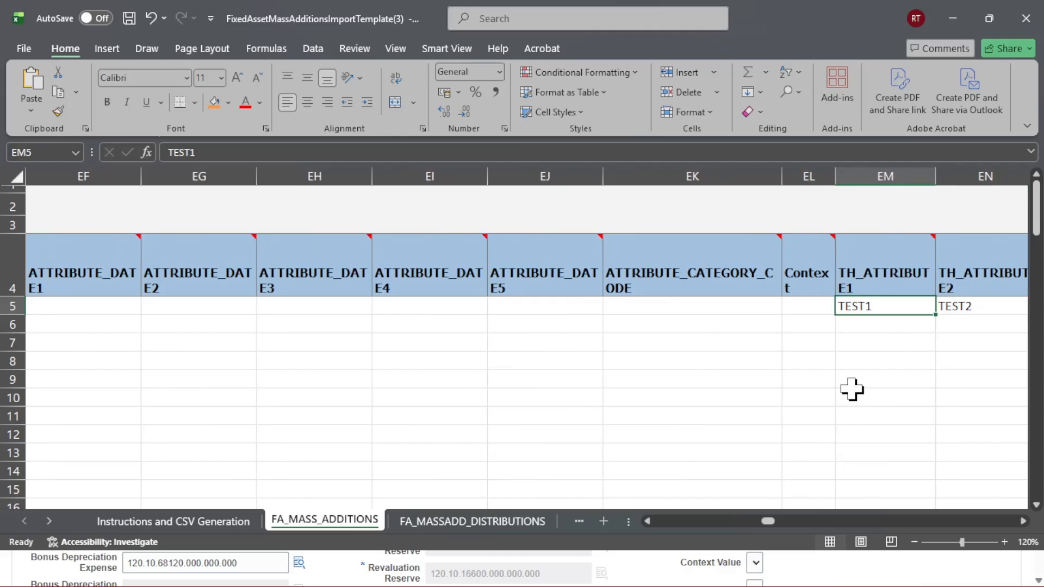
{"action": "key", "text": "Right"}
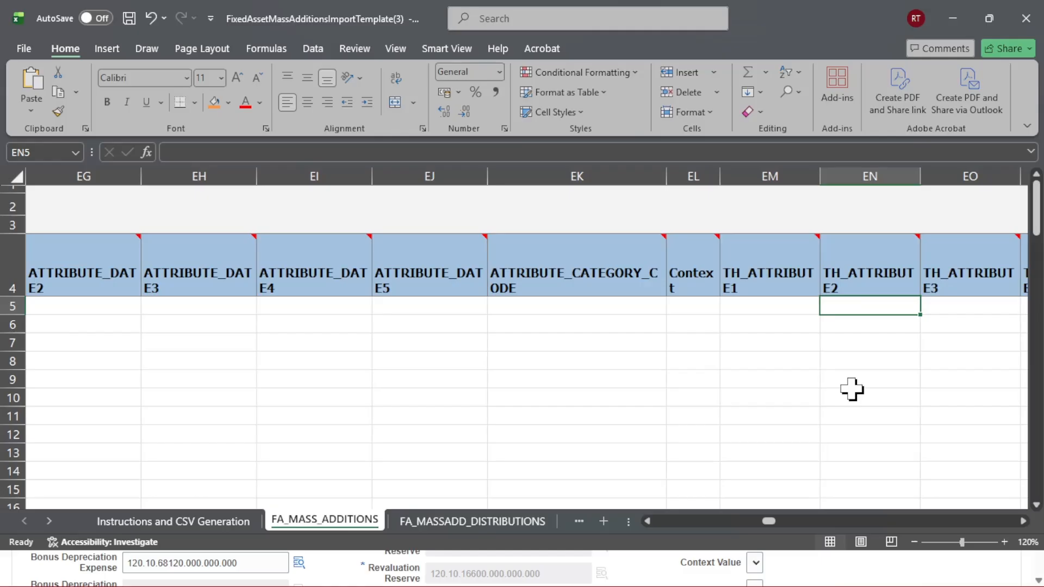
Clear row 5 from Cost Clearing Account Segment7 through the last sheet column, and extend the selection to the last row
{"action": "key", "text": "ctrl+Left"}
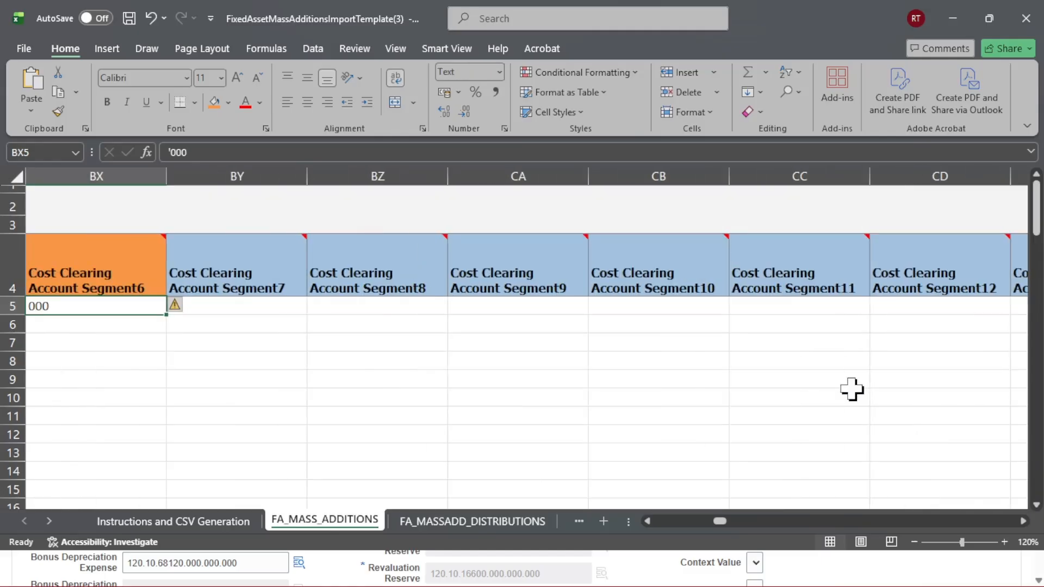
{"action": "key", "text": "Right"}
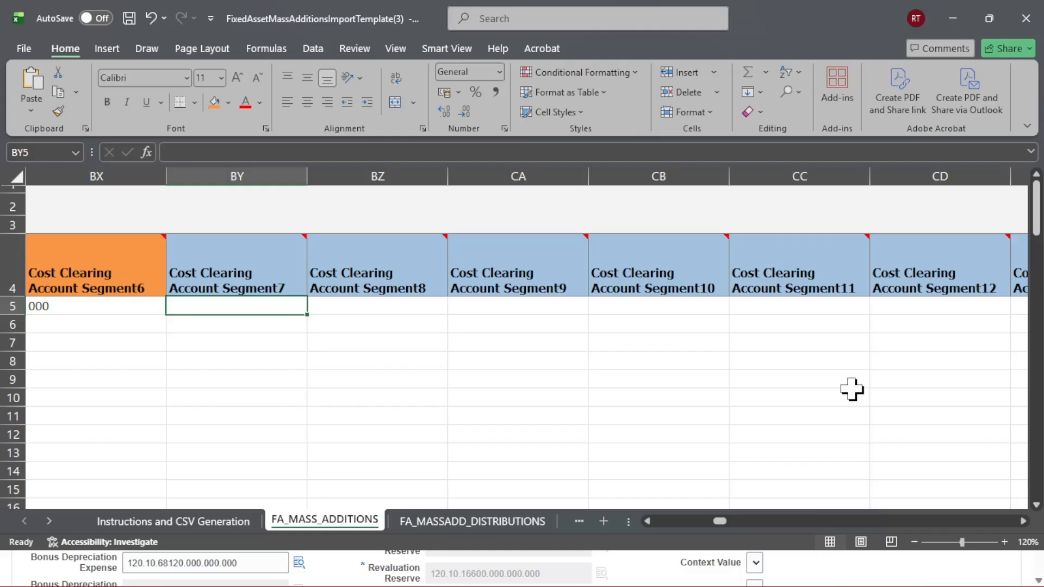
{"action": "key", "text": "ctrl+shift+Right"}
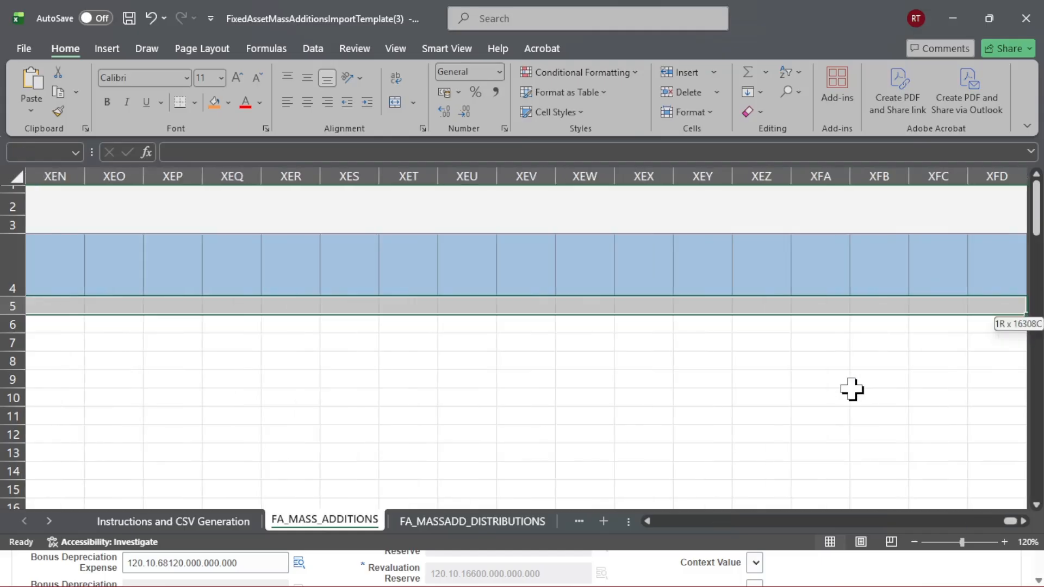
{"action": "key", "text": "Delete"}
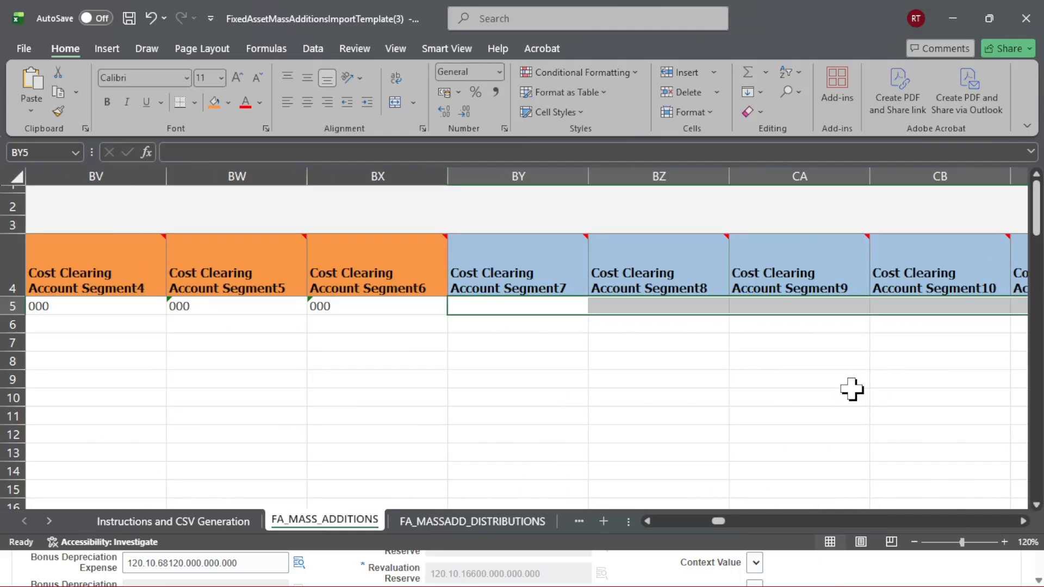
{"action": "key", "text": "ctrl+shift+Down"}
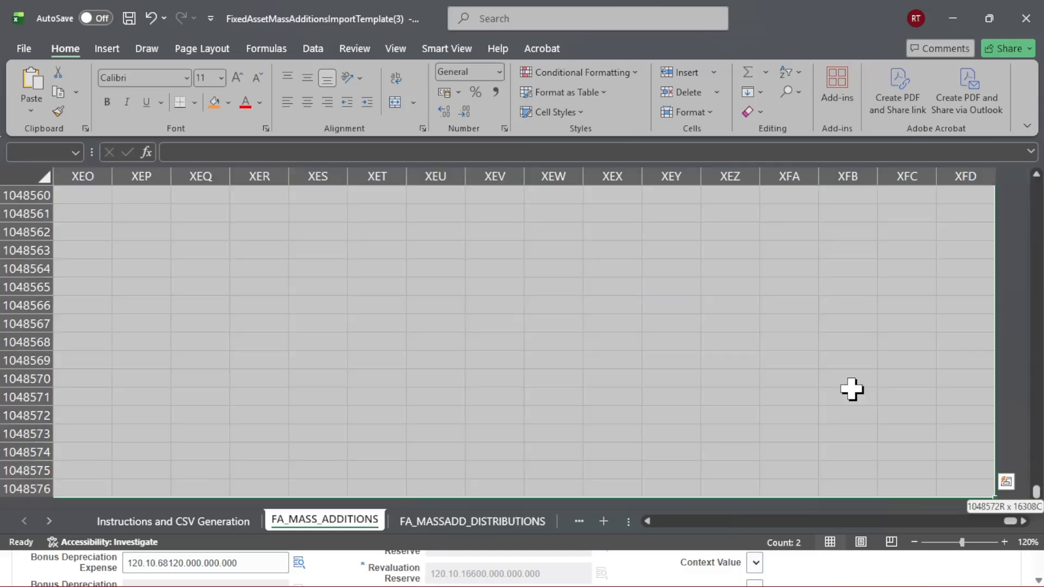
{"action": "key", "text": "Up"}
{"action": "key", "text": "Left"}
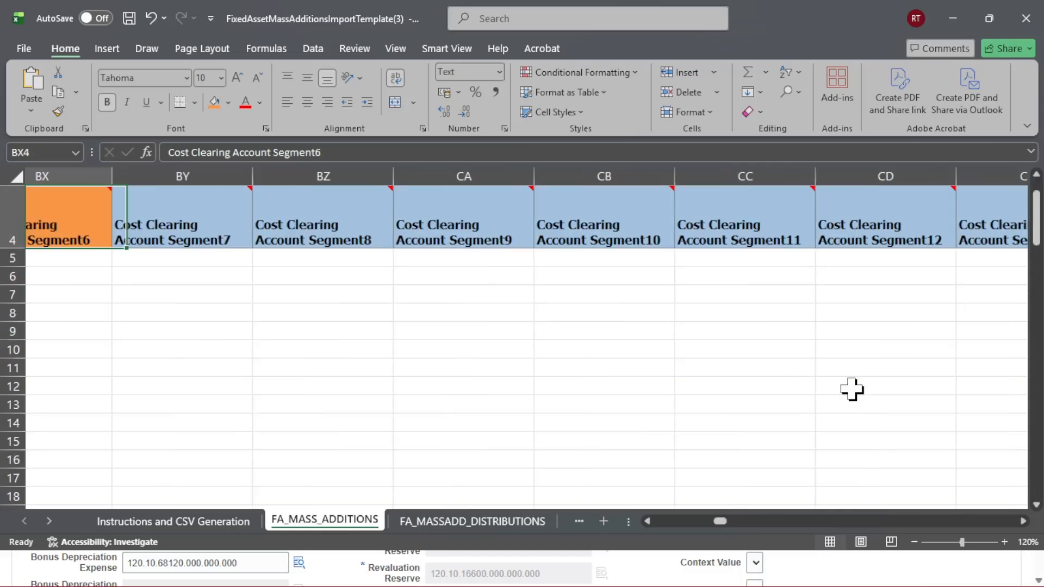
Check where the header row ends, and examine the first row 5 entries from Interface Line Number to Asset Description
{"action": "key", "text": "ctrl+Left"}
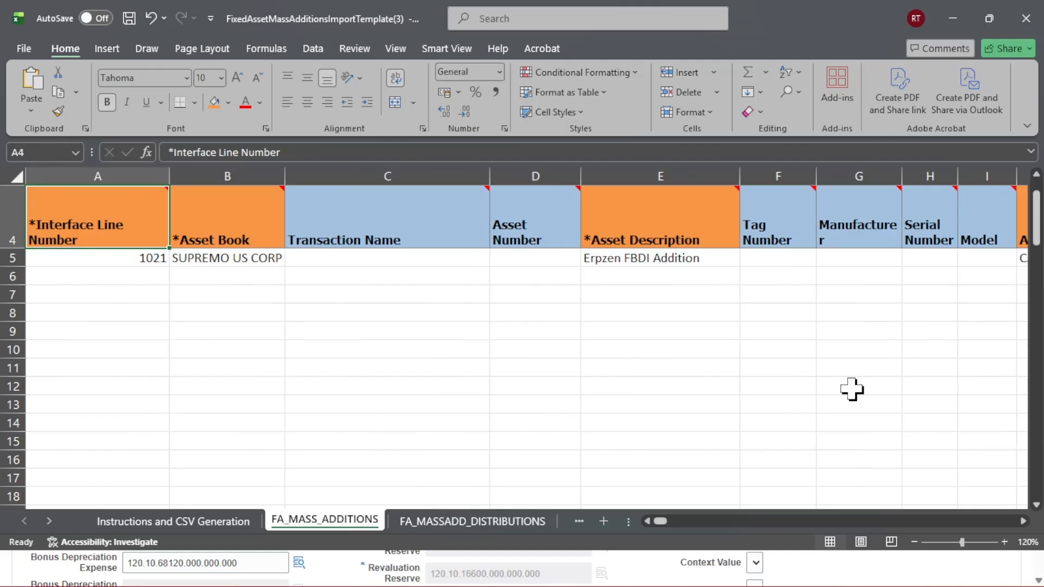
{"action": "key", "text": "shift+Right"}
{"action": "key", "text": "ctrl+Right"}
{"action": "key", "text": "Left"}
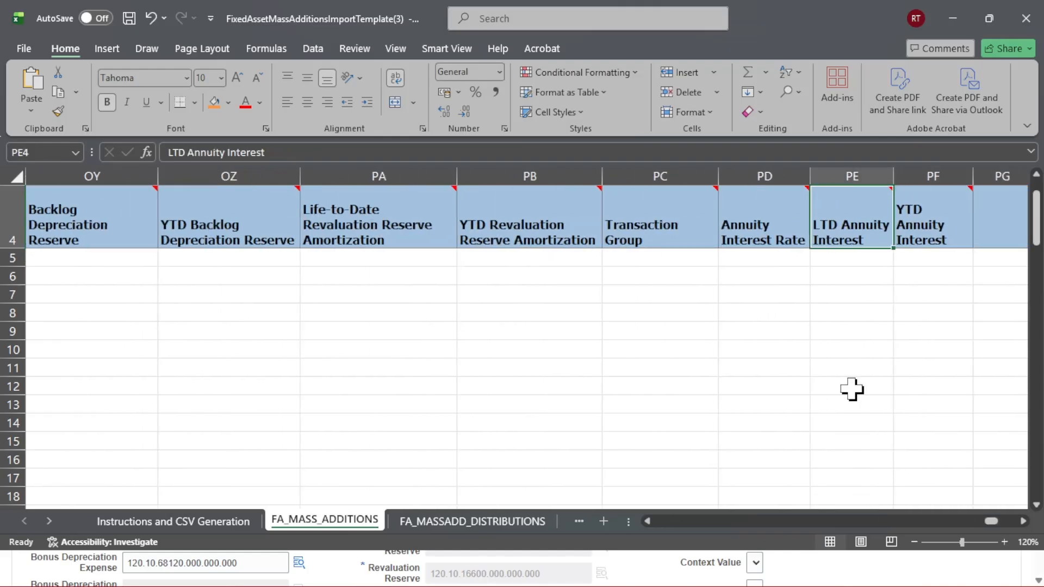
{"action": "key", "text": "ctrl+Left"}
{"action": "key", "text": "Down"}
{"action": "key", "text": "Right"}
{"action": "key", "text": "Right"}
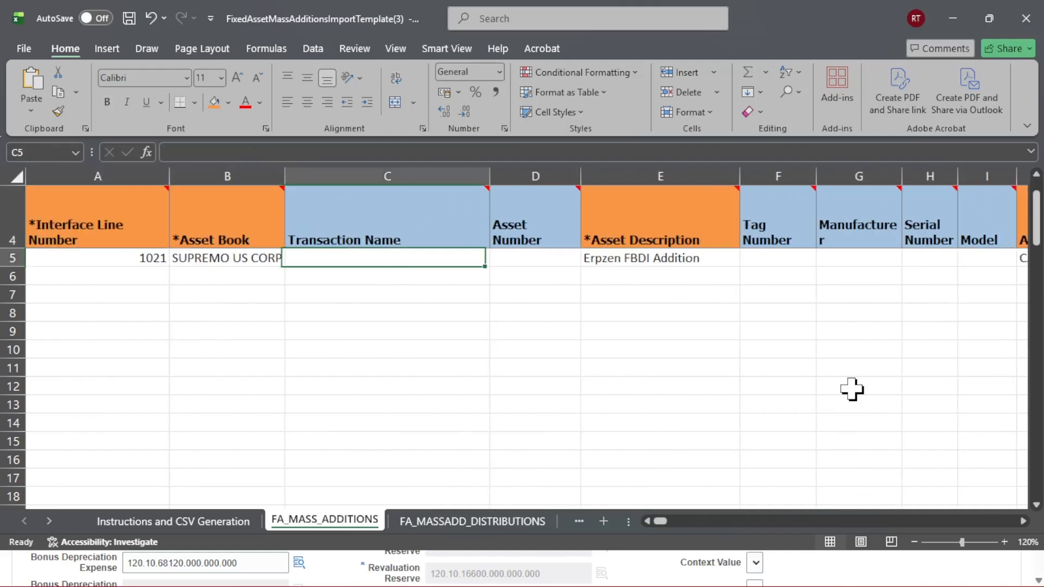
{"action": "key", "text": "Right"}
{"action": "key", "text": "Right"}
{"action": "key", "text": "Right"}
{"action": "key", "text": "Right"}
{"action": "key", "text": "Right"}
{"action": "key", "text": "Left"}
{"action": "key", "text": "Left"}
{"action": "key", "text": "Left"}
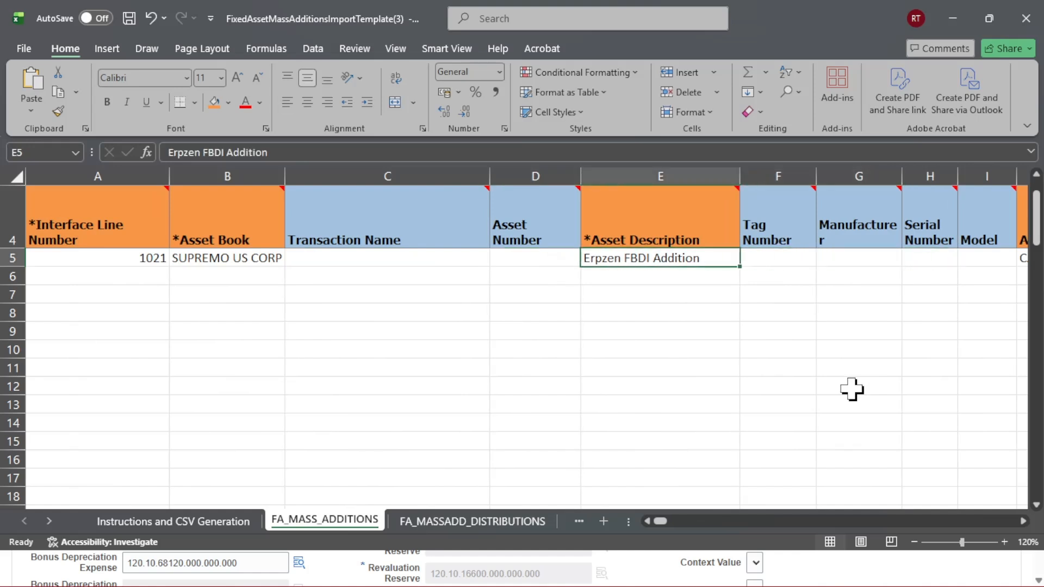
Try to clear all cells from Tag Number in row 5 through the sheet's last row and column, and undo the clearing
{"action": "key", "text": "Right"}
{"action": "key", "text": "ctrl+shift+Down"}
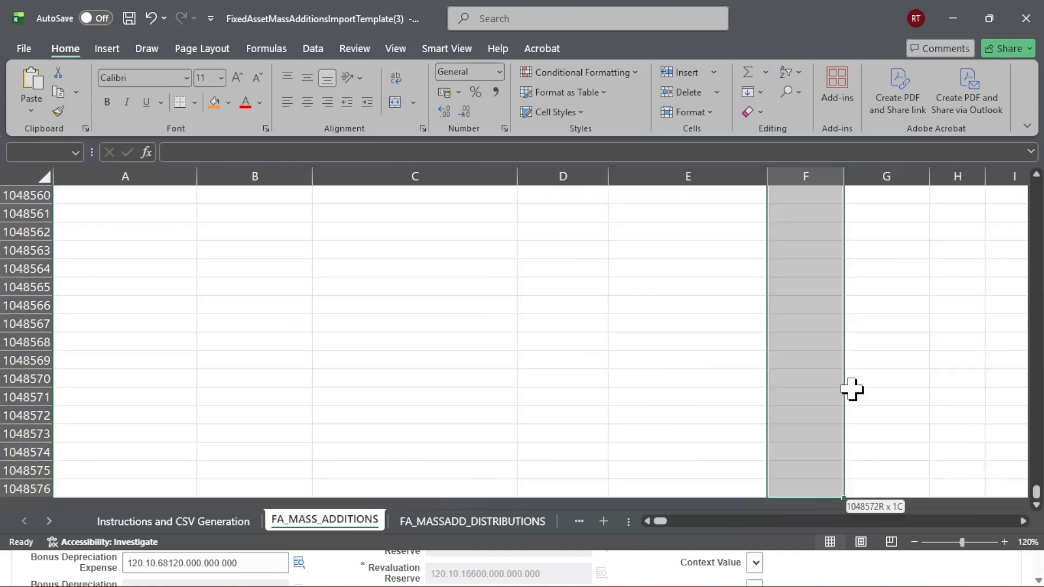
{"action": "key", "text": "shift+Right"}
{"action": "key", "text": "shift+Right"}
{"action": "key", "text": "shift+Right"}
{"action": "key", "text": "shift+Right"}
{"action": "key", "text": "shift+Right"}
{"action": "key", "text": "shift+Right"}
{"action": "key", "text": "shift+Right"}
{"action": "key", "text": "shift+Right"}
{"action": "key", "text": "shift+Right"}
{"action": "key", "text": "shift+Right"}
{"action": "key", "text": "shift+Right"}
{"action": "key", "text": "shift+Right"}
{"action": "key", "text": "shift+Right"}
{"action": "key", "text": "shift+Right"}
{"action": "key", "text": "shift+Right"}
{"action": "key", "text": "shift+Right"}
{"action": "key", "text": "shift+Right"}
{"action": "key", "text": "shift+Right"}
{"action": "key", "text": "shift+Right"}
{"action": "key", "text": "shift+Right"}
{"action": "key", "text": "shift+Right"}
{"action": "key", "text": "shift+Right"}
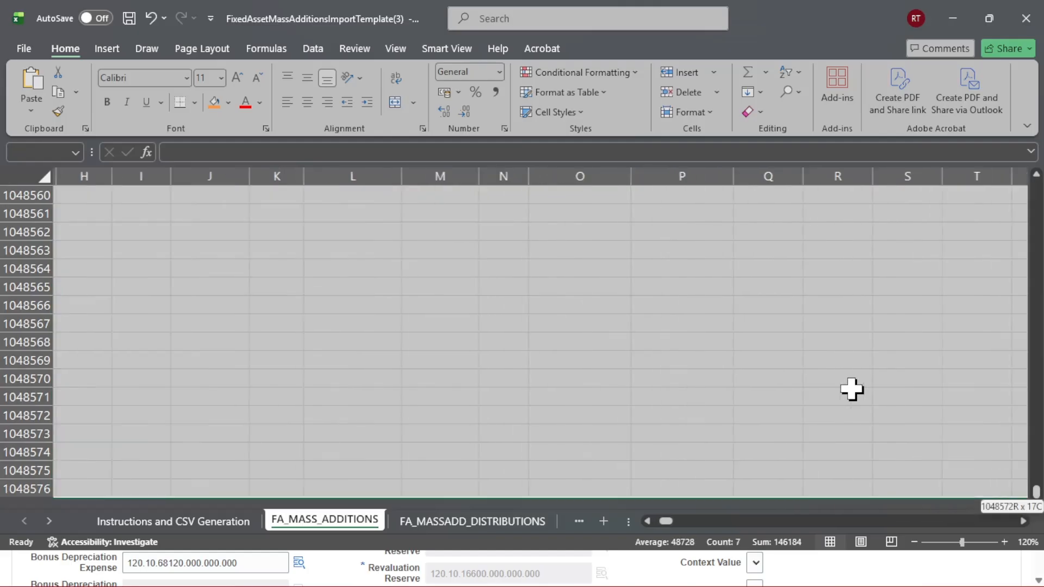
{"action": "key", "text": "ctrl+shift+Right"}
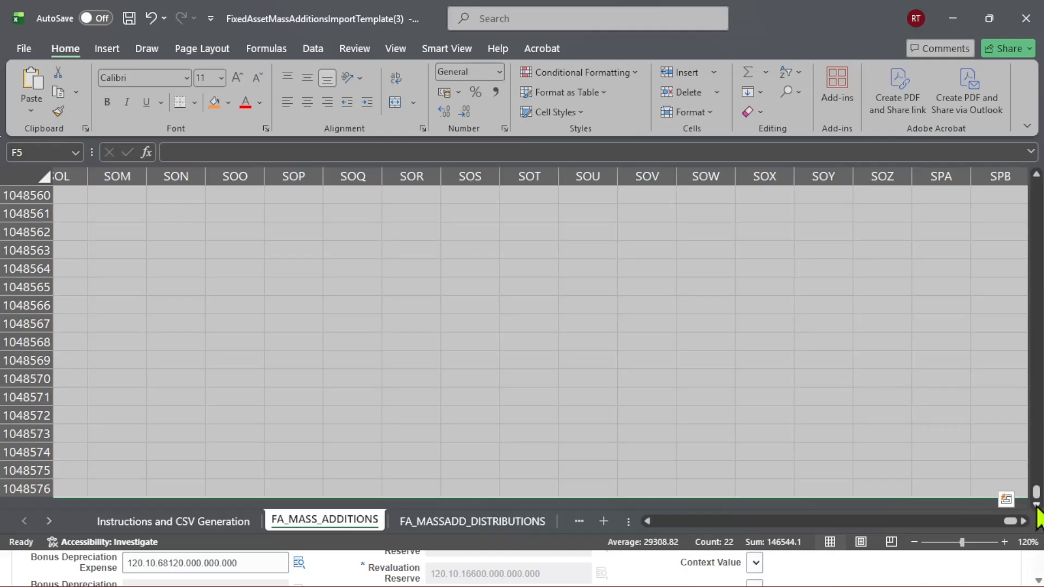
{"action": "left_click_drag", "start_coordinate": [1036, 495], "coordinate": [1003, 282]}
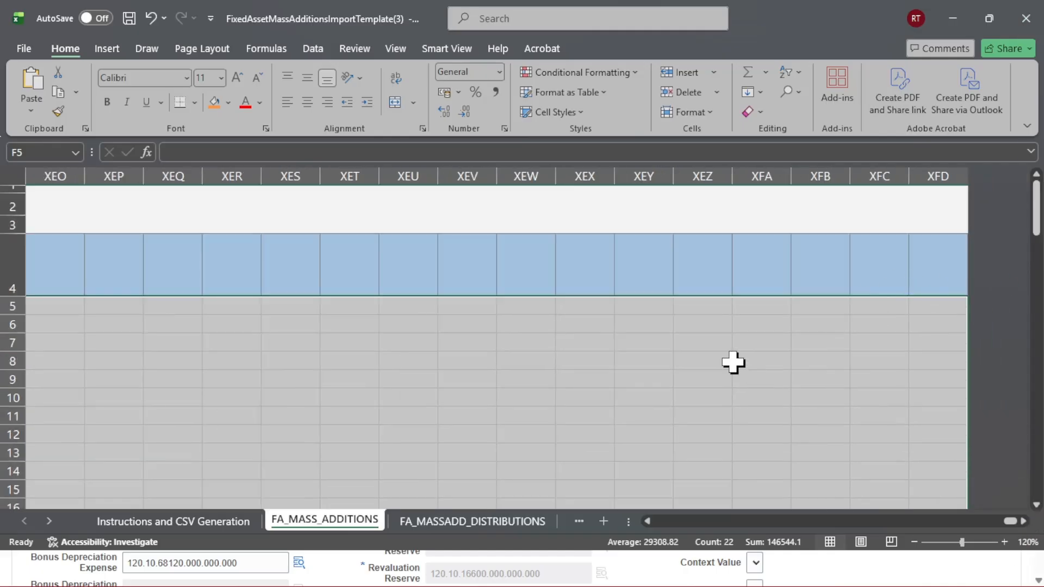
{"action": "key", "text": "Delete"}
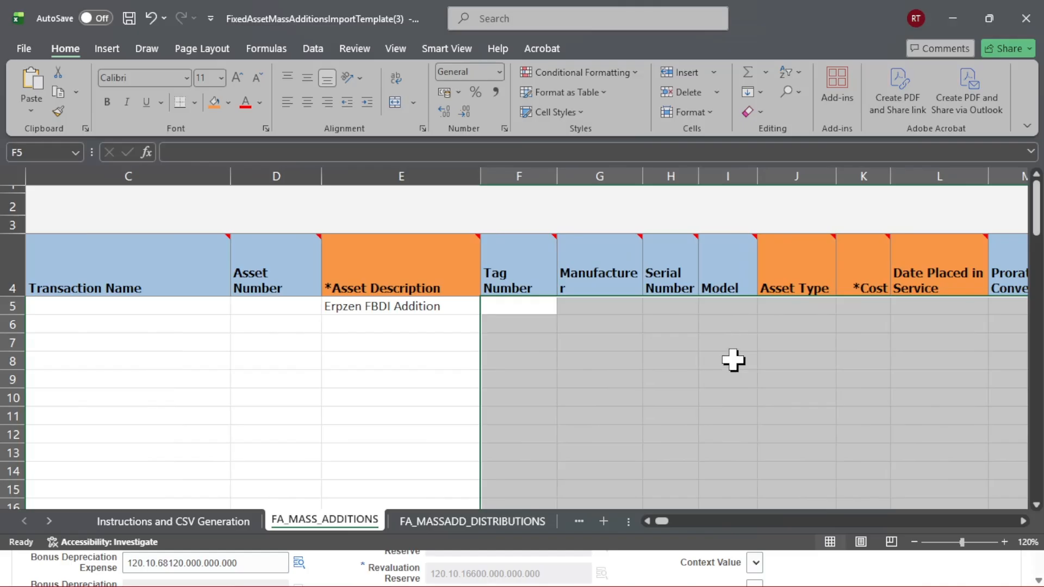
{"action": "left_click", "coordinate": [331, 379]}
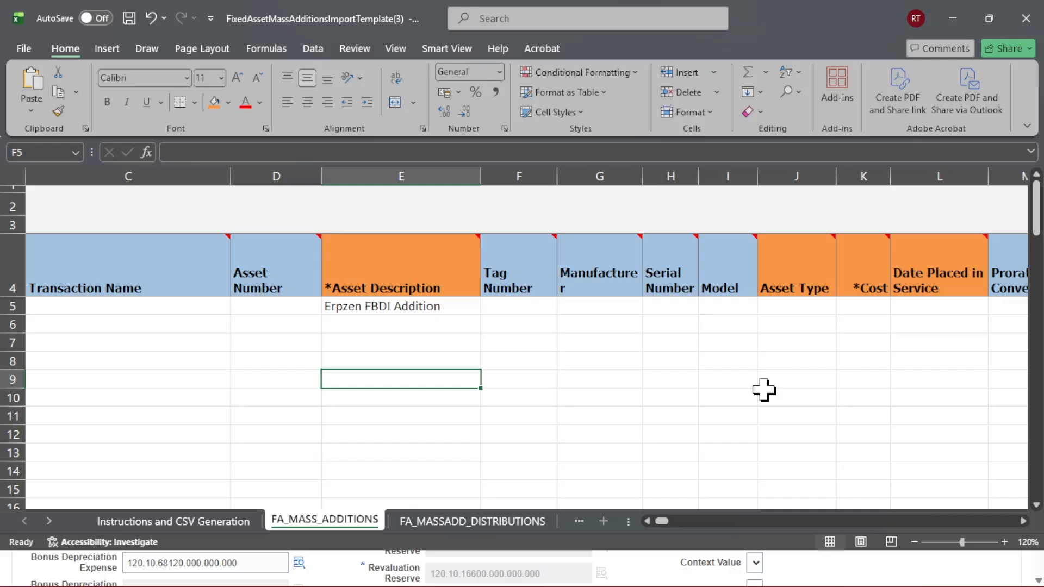
{"action": "key", "text": "ctrl+z"}
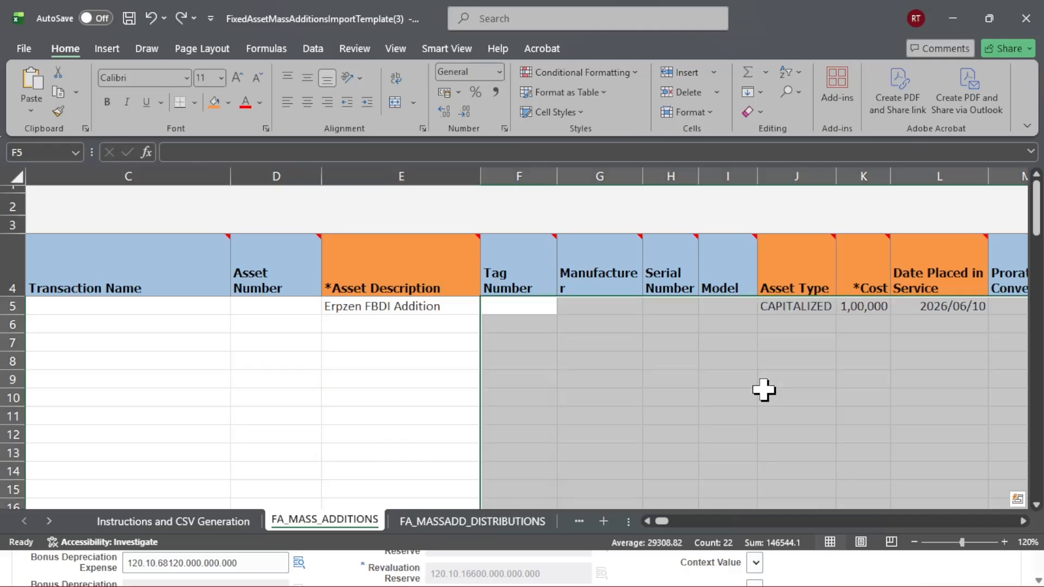
{"action": "left_click", "coordinate": [403, 394]}
{"action": "left_click", "coordinate": [688, 360]}
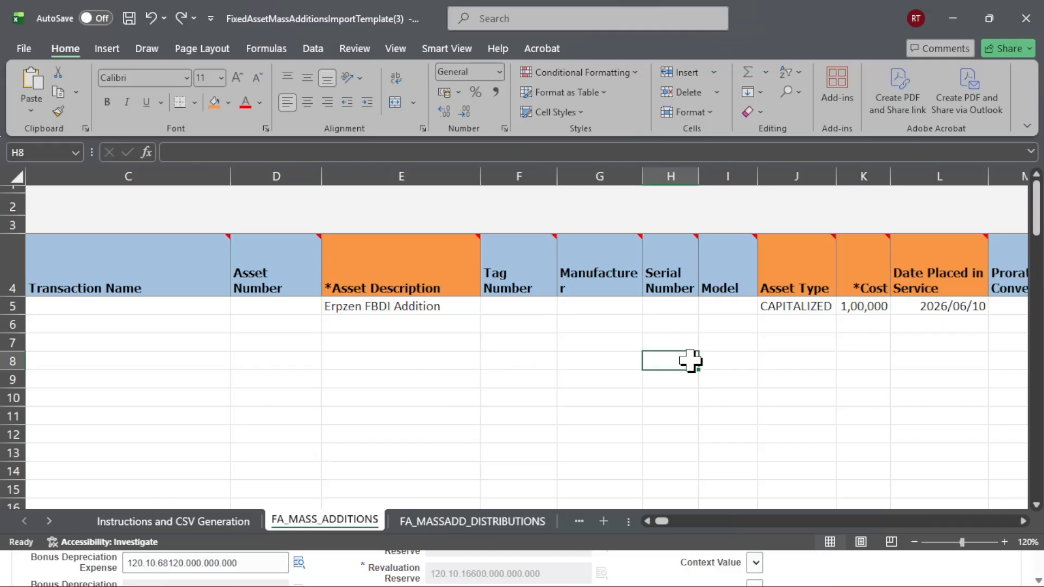
Review the FA_MASS_ADDITIONS row 5 entries from Serial Number through Posting Status and Feeder System to Asset Key Segment8
{"action": "key", "text": "Right"}
{"action": "key", "text": "Right"}
{"action": "key", "text": "Right"}
{"action": "key", "text": "Right"}
{"action": "key", "text": "Right"}
{"action": "key", "text": "Right"}
{"action": "key", "text": "Right"}
{"action": "key", "text": "Right"}
{"action": "key", "text": "Right"}
{"action": "key", "text": "Right"}
{"action": "key", "text": "Right"}
{"action": "key", "text": "Right"}
{"action": "key", "text": "Right"}
{"action": "key", "text": "Right"}
{"action": "key", "text": "Right"}
{"action": "key", "text": "Right"}
{"action": "key", "text": "Right"}
{"action": "key", "text": "Right"}
{"action": "key", "text": "Right"}
{"action": "key", "text": "Right"}
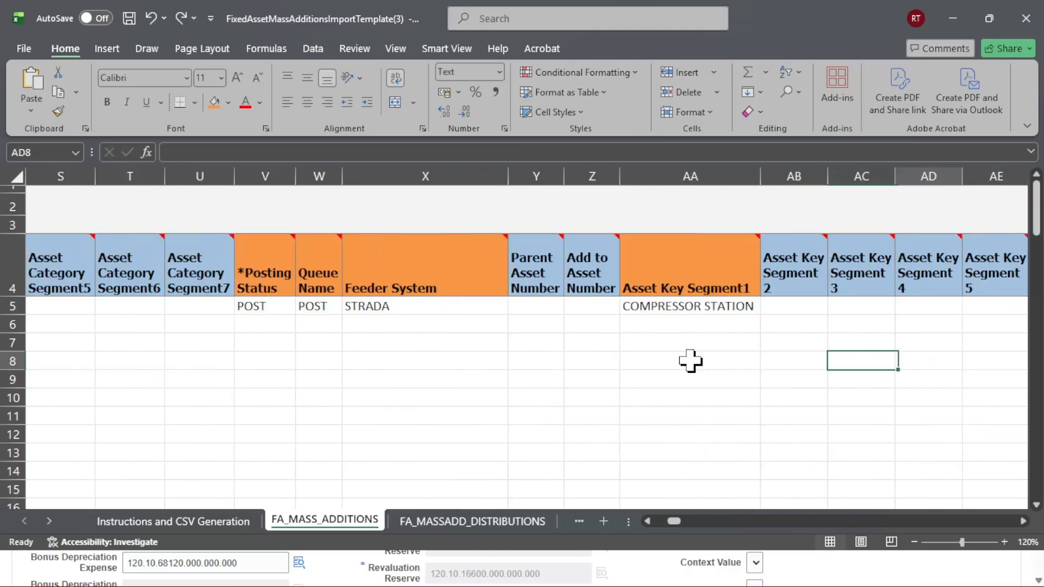
{"action": "key", "text": "Right"}
{"action": "key", "text": "Up"}
{"action": "key", "text": "Up"}
{"action": "key", "text": "Up"}
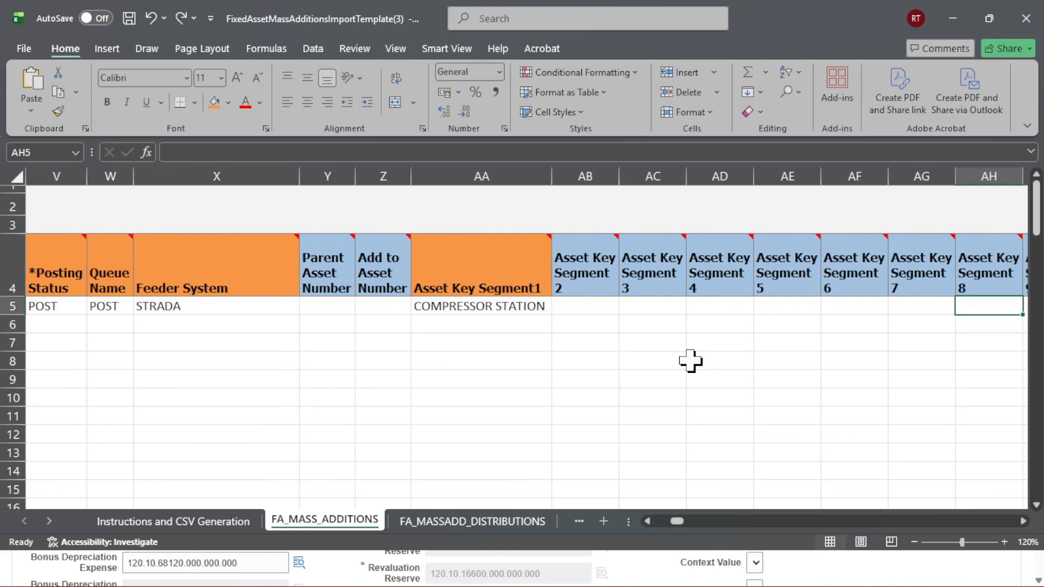
Review the row 5 entries beyond Asset Key Segment8, through the depreciation and cost clearing account columns to ATTRIBUTE_NUMBER3
{"action": "key", "text": "Right"}
{"action": "key", "text": "Right"}
{"action": "key", "text": "Right"}
{"action": "key", "text": "Right"}
{"action": "key", "text": "Right"}
{"action": "key", "text": "Right"}
{"action": "key", "text": "Right"}
{"action": "key", "text": "Right"}
{"action": "key", "text": "Right"}
{"action": "key", "text": "Right"}
{"action": "key", "text": "Right"}
{"action": "key", "text": "Right"}
{"action": "key", "text": "Right"}
{"action": "key", "text": "Right"}
{"action": "key", "text": "Right"}
{"action": "key", "text": "Right"}
{"action": "key", "text": "Right"}
{"action": "key", "text": "Right"}
{"action": "key", "text": "Right"}
{"action": "key", "text": "Right"}
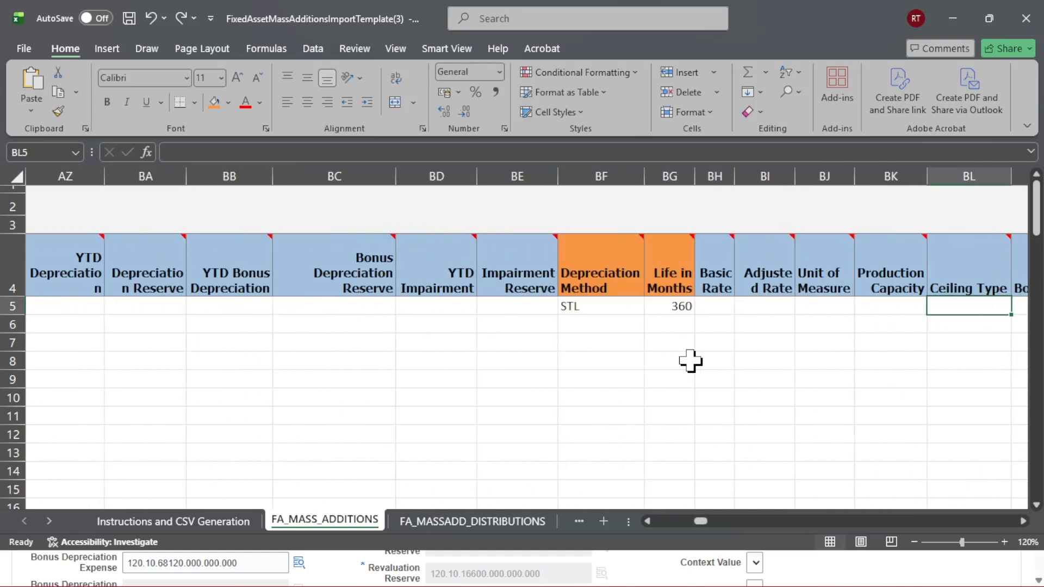
{"action": "key", "text": "Right"}
{"action": "key", "text": "Right"}
{"action": "key", "text": "Right"}
{"action": "key", "text": "Right"}
{"action": "key", "text": "Right"}
{"action": "key", "text": "Right"}
{"action": "key", "text": "Right"}
{"action": "key", "text": "Right"}
{"action": "key", "text": "Right"}
{"action": "key", "text": "Right"}
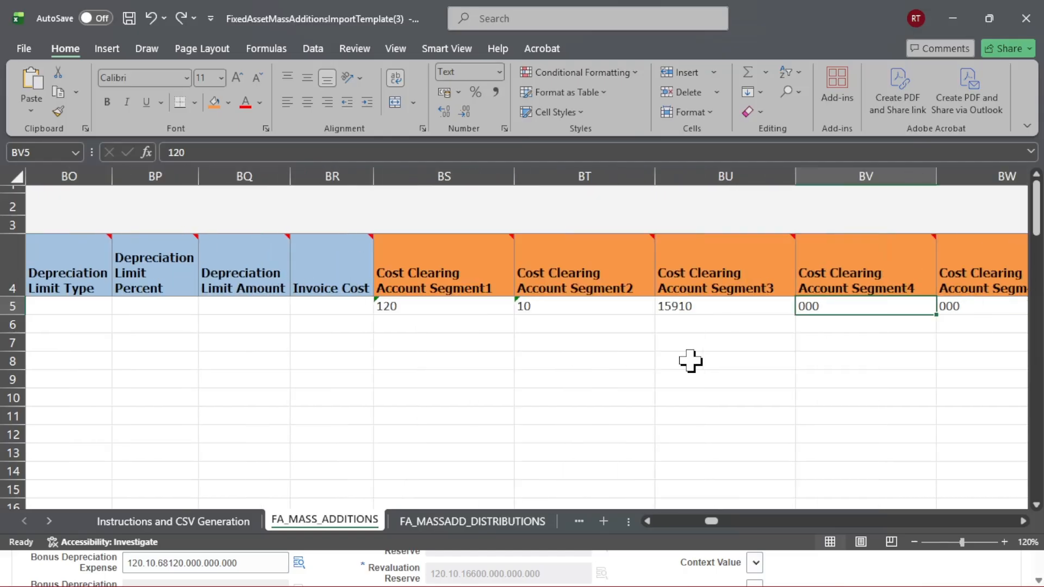
{"action": "key", "text": "Right"}
{"action": "key", "text": "Right"}
{"action": "key", "text": "Right"}
{"action": "key", "text": "Right"}
{"action": "key", "text": "Right"}
{"action": "key", "text": "Right"}
{"action": "key", "text": "Right"}
{"action": "key", "text": "Right"}
{"action": "key", "text": "Right"}
{"action": "key", "text": "Right"}
{"action": "key", "text": "Right"}
{"action": "key", "text": "Right"}
{"action": "key", "text": "Right"}
{"action": "key", "text": "Right"}
{"action": "key", "text": "Right"}
{"action": "key", "text": "Right"}
{"action": "key", "text": "Right"}
{"action": "key", "text": "Right"}
{"action": "key", "text": "Right"}
{"action": "key", "text": "Right"}
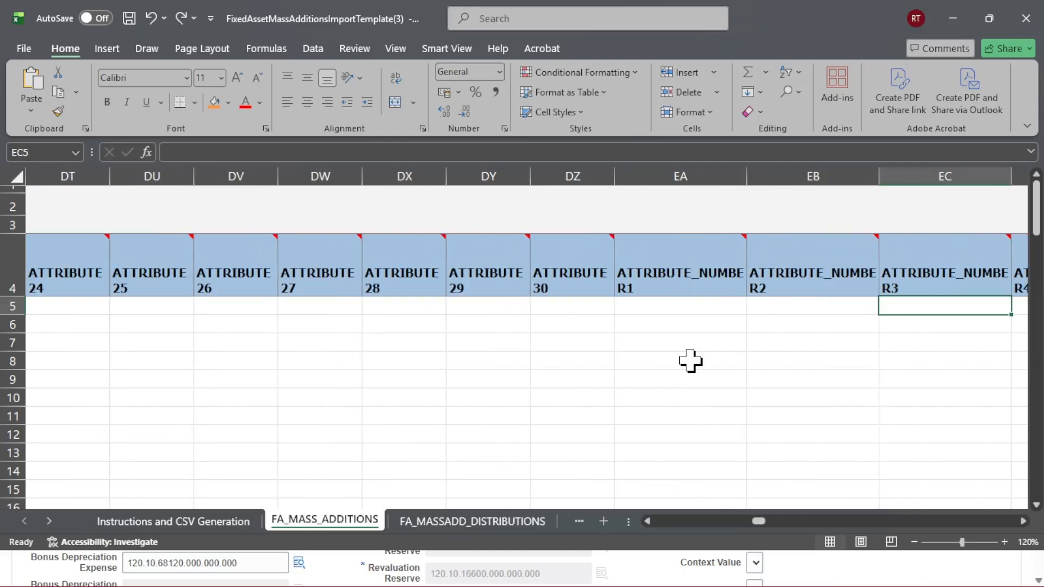
Copy Interface Line Number 1021 from FA_MASS_ADDITIONS and paste it as values into Interface Line Number in row 5 of FA_MASSADD_DISTRIBUTIONS
{"action": "left_click", "coordinate": [473, 522]}
{"action": "left_click", "coordinate": [525, 379]}
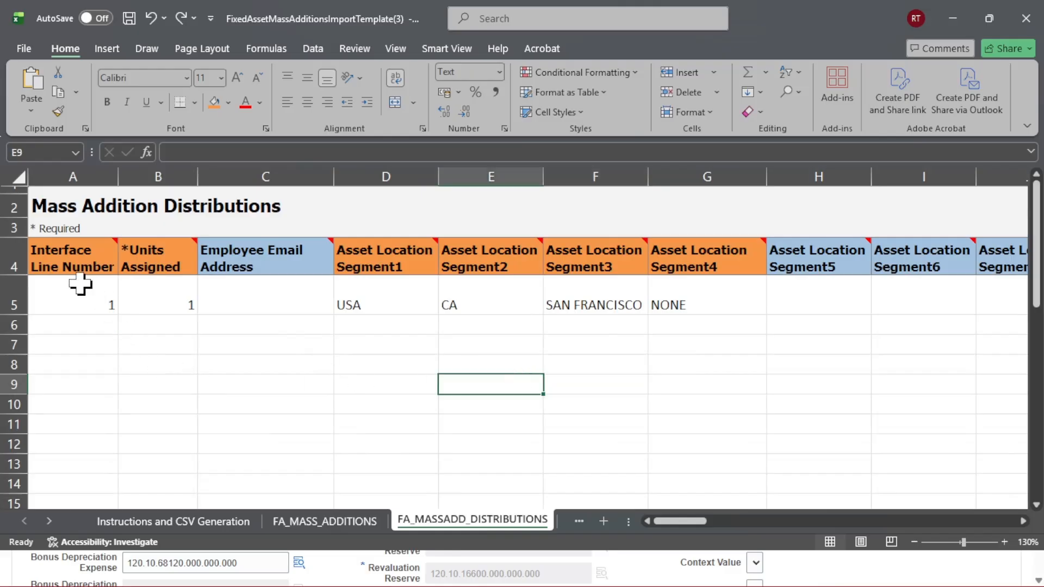
{"action": "left_click", "coordinate": [348, 521]}
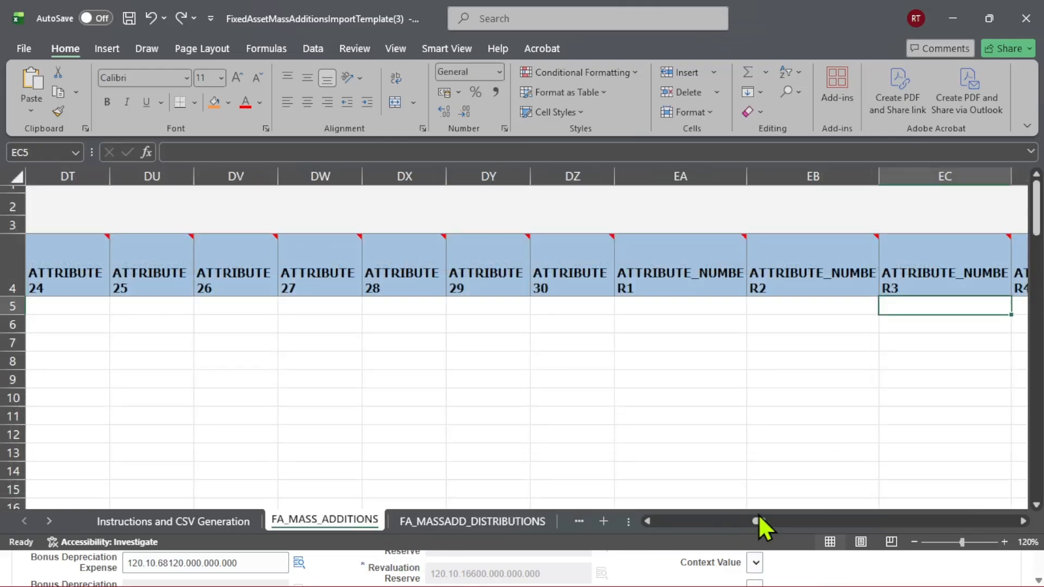
{"action": "left_click_drag", "start_coordinate": [759, 521], "coordinate": [191, 486]}
{"action": "left_click", "coordinate": [142, 307]}
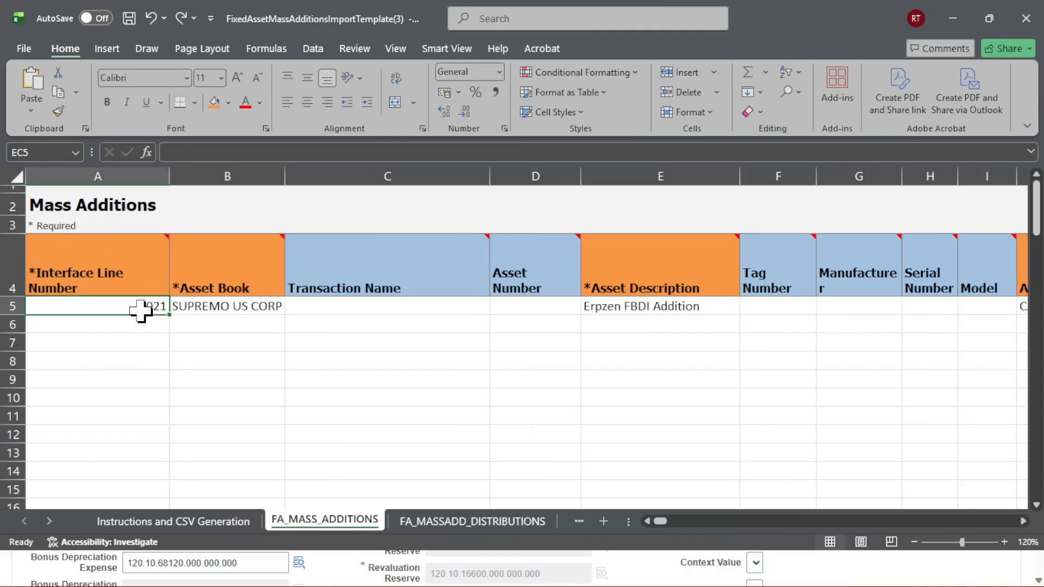
{"action": "key", "text": "ctrl+c"}
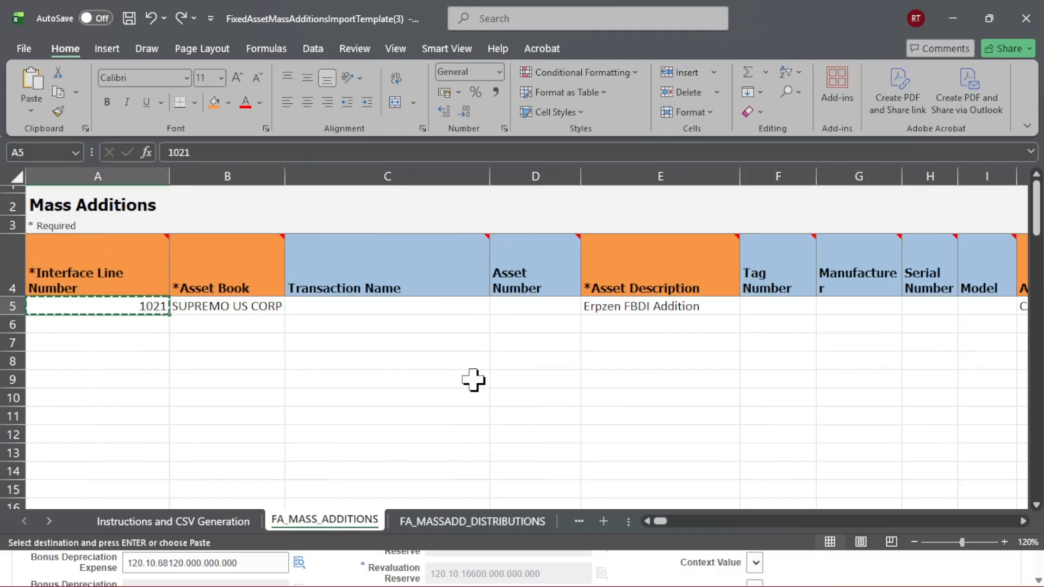
{"action": "left_click", "coordinate": [480, 526]}
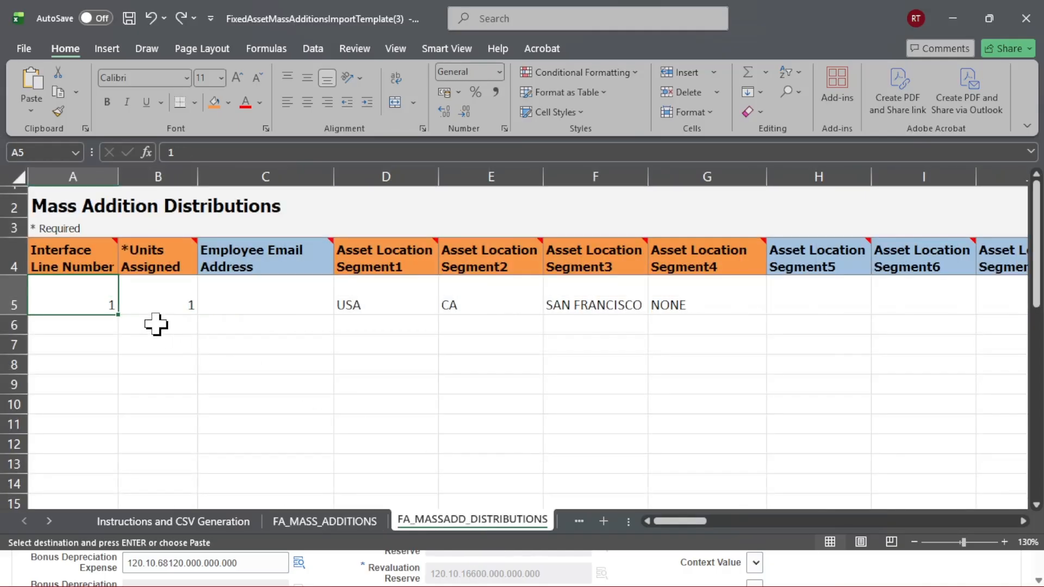
{"action": "right_click", "coordinate": [73, 297]}
{"action": "left_click", "coordinate": [133, 172]}
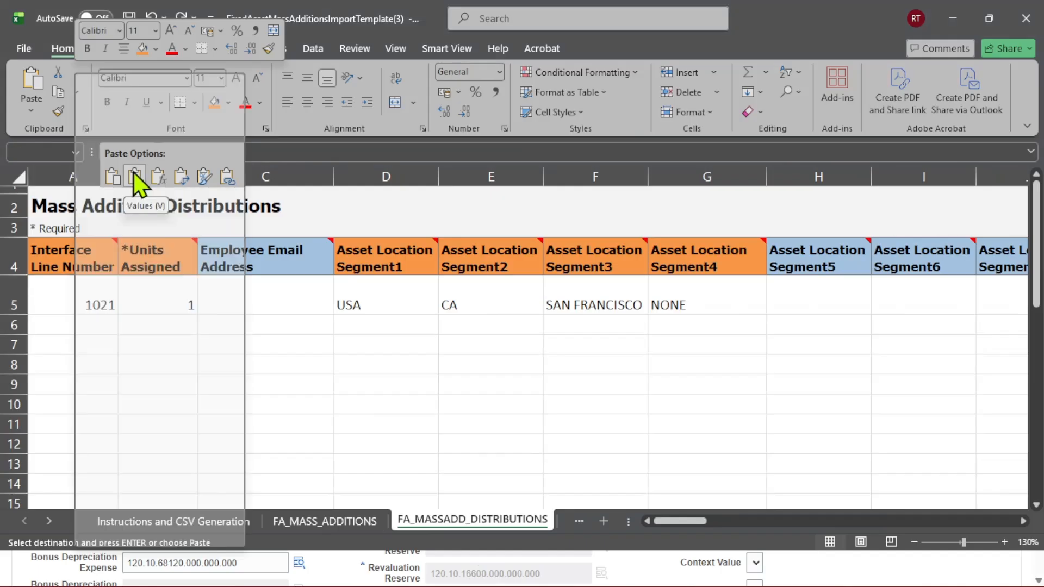
Leave the distributions sheet and open Asset Inquiry from the Fixed Assets apps in Oracle Fusion
{"action": "left_click", "coordinate": [165, 296]}
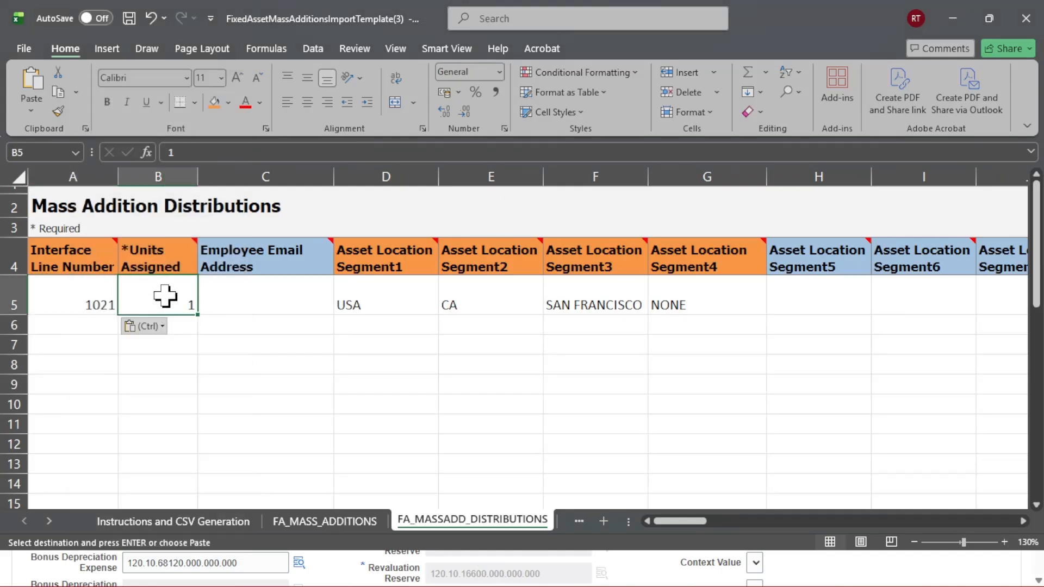
{"action": "left_click", "coordinate": [380, 299]}
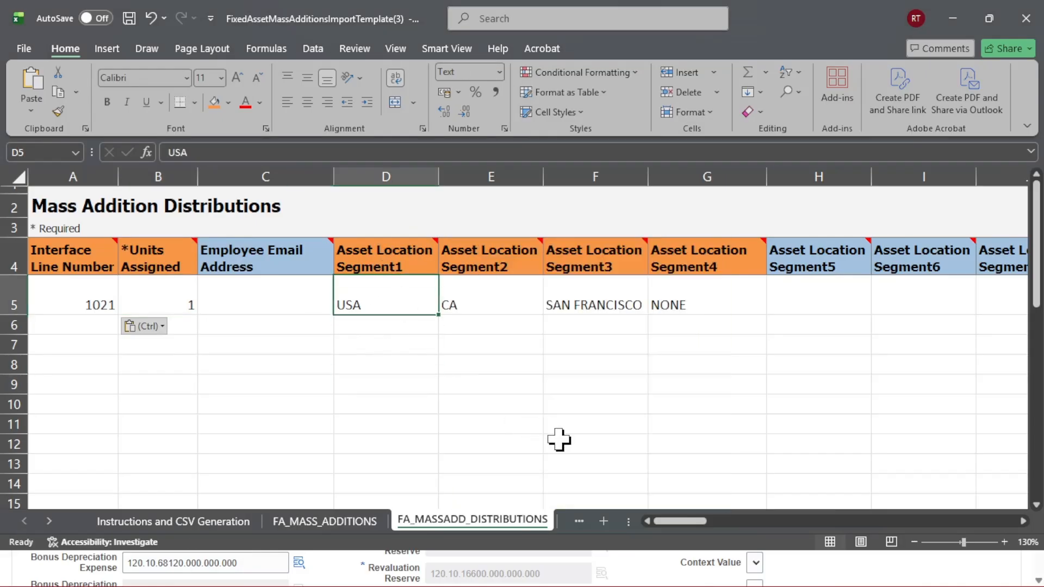
{"action": "left_click", "coordinate": [953, 18]}
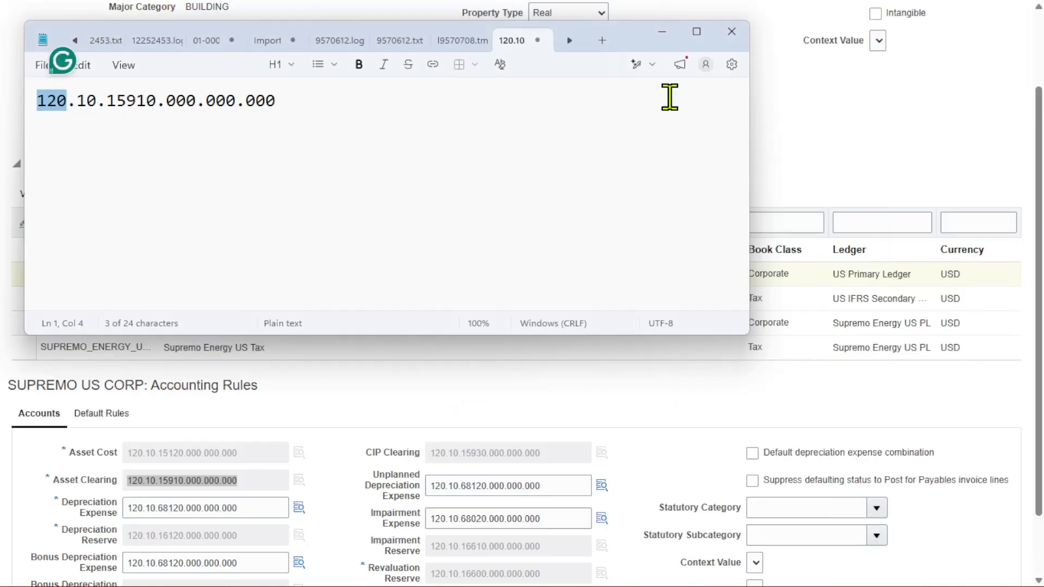
{"action": "left_click", "coordinate": [671, 31]}
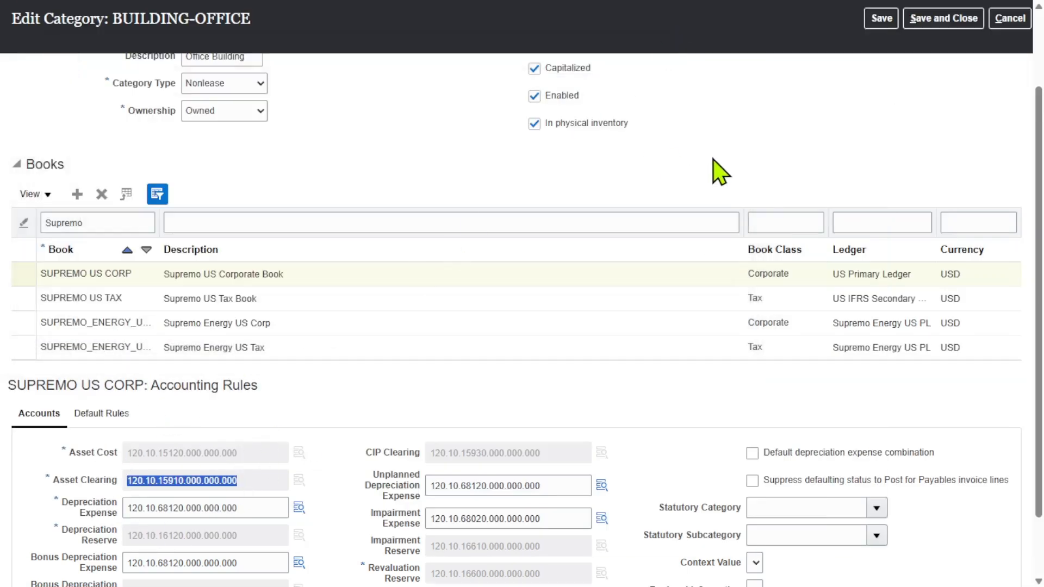
{"action": "scroll", "coordinate": [641, 163], "scroll_direction": "up", "scroll_amount": 3}
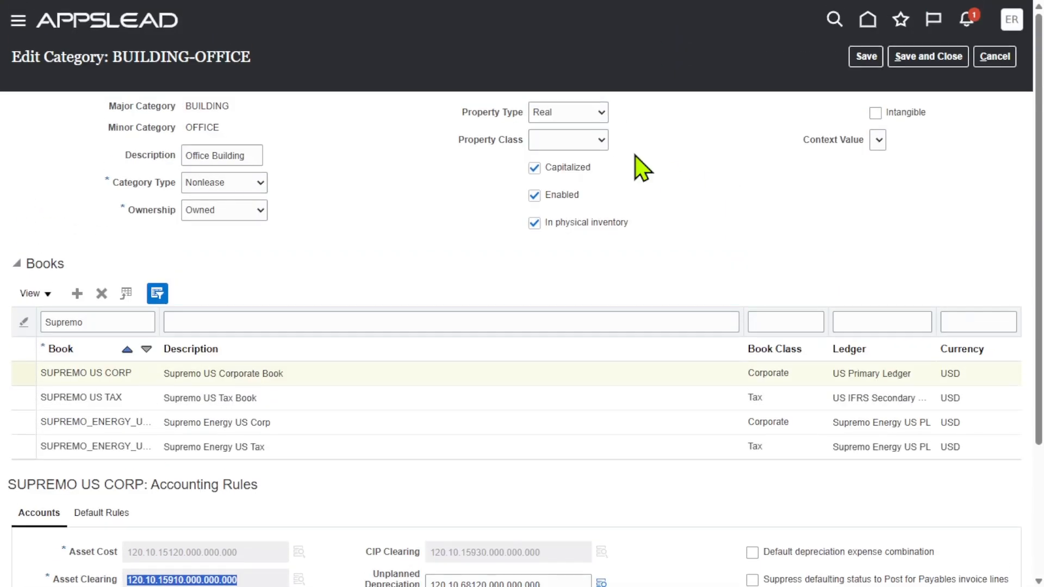
{"action": "left_click", "coordinate": [20, 22]}
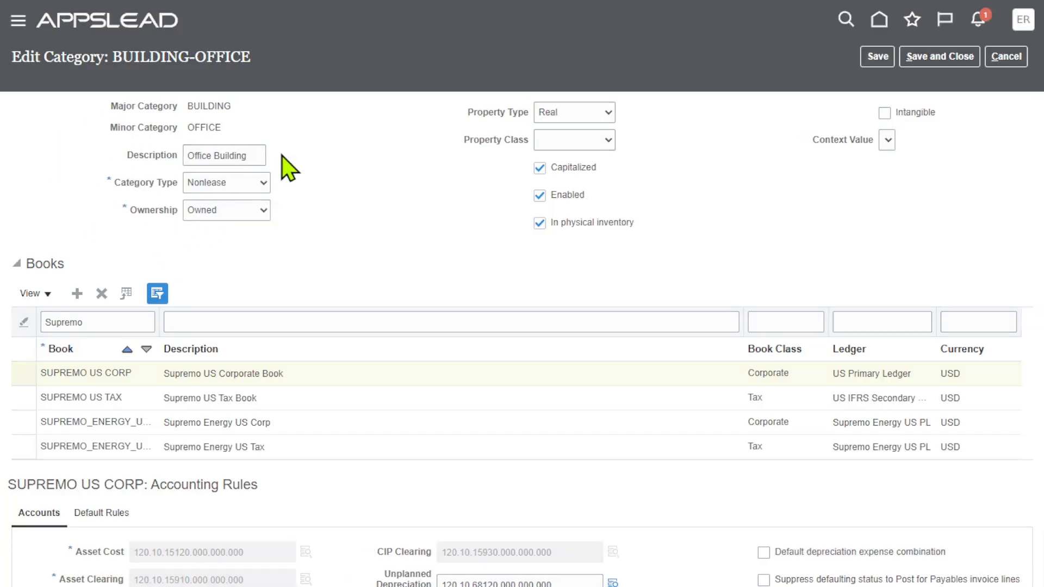
{"action": "left_click", "coordinate": [628, 36]}
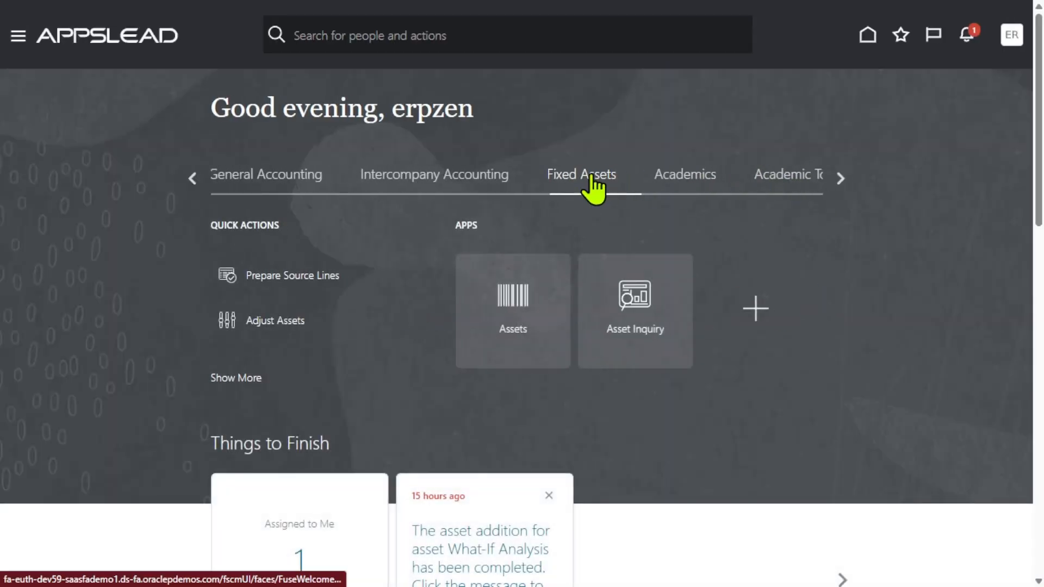
{"action": "left_click", "coordinate": [644, 305]}
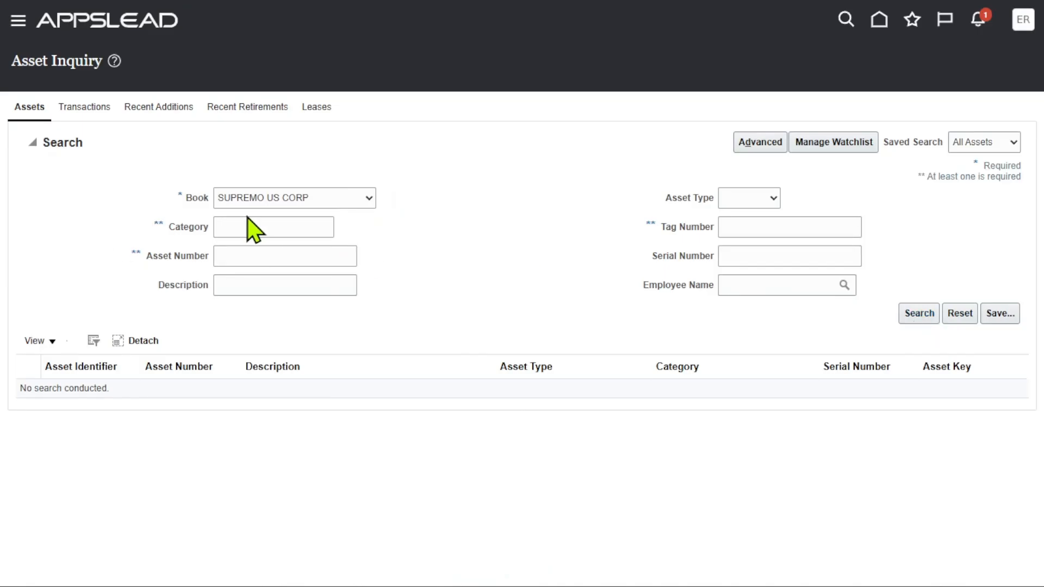
Search the SUPREMO US CORP book for category BUILD and show the What-If Analysis asset's assignments
{"action": "left_click", "coordinate": [295, 228]}
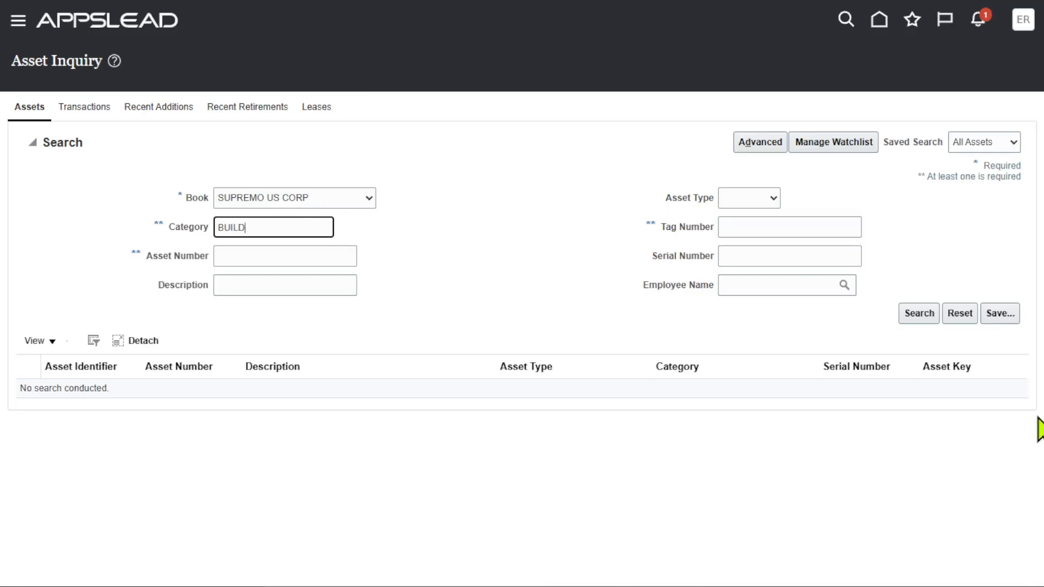
{"action": "left_click", "coordinate": [921, 314]}
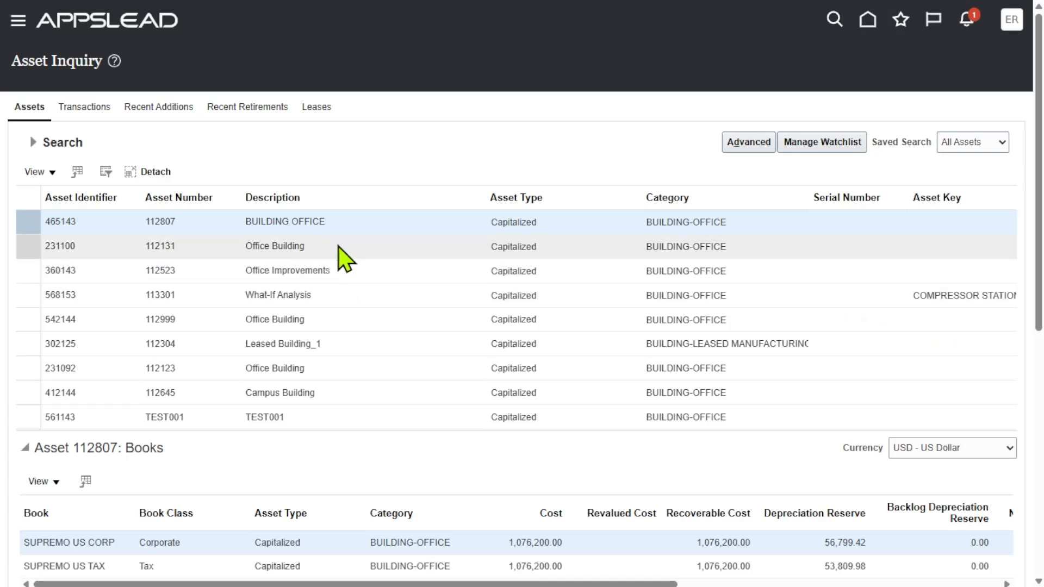
{"action": "left_click", "coordinate": [286, 295]}
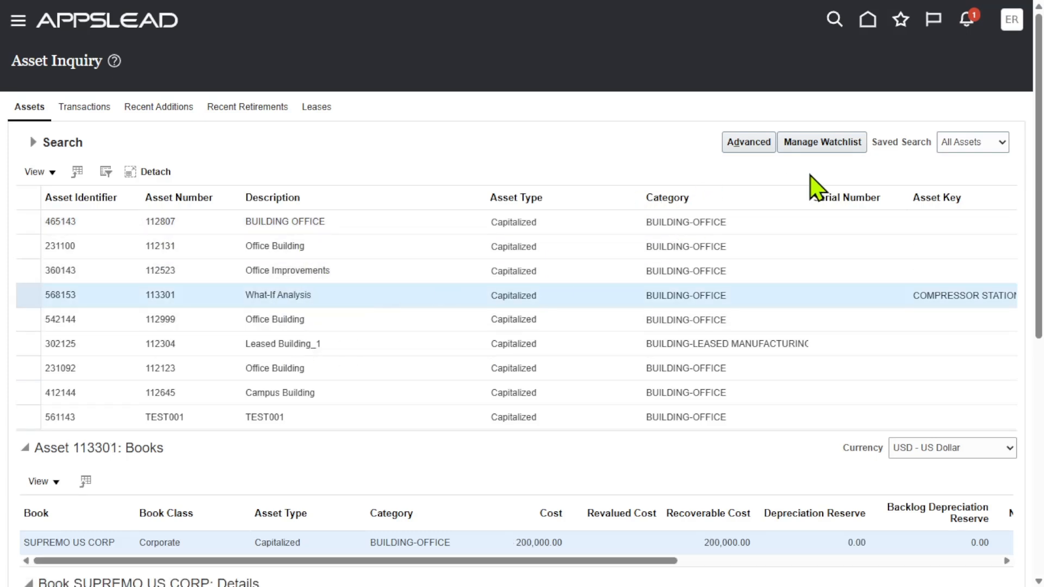
{"action": "scroll", "coordinate": [697, 250], "scroll_direction": "down", "scroll_amount": 2}
{"action": "scroll", "coordinate": [695, 243], "scroll_direction": "down", "scroll_amount": 2}
{"action": "left_click", "coordinate": [231, 386]}
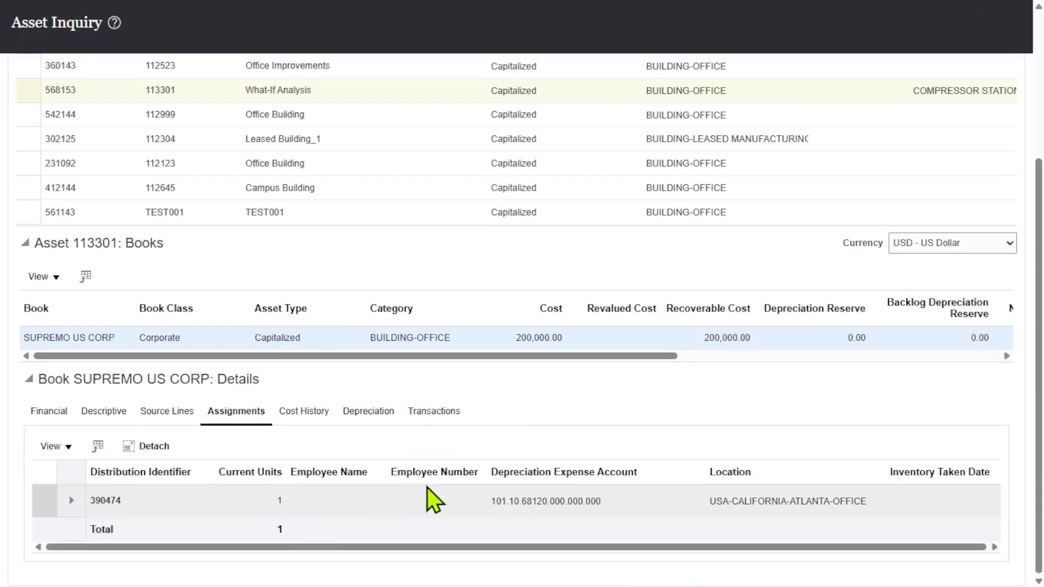
Copy the assignment's location USA-CALIFORNIA-ATLANTA-OFFICE and paste it into Notepad below the clearing account combination
{"action": "left_click", "coordinate": [707, 503]}
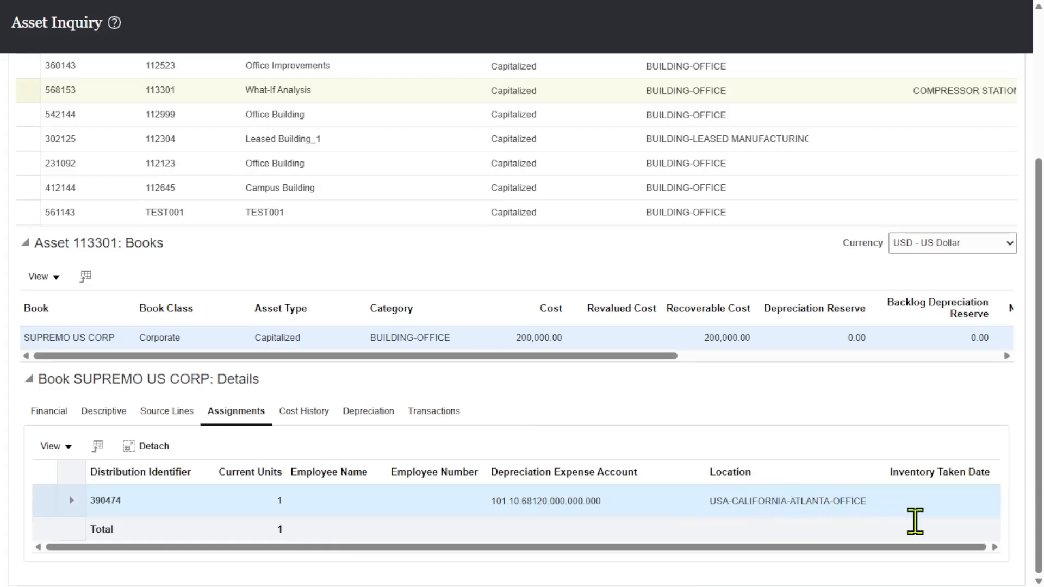
{"action": "left_click_drag", "start_coordinate": [898, 501], "coordinate": [781, 500]}
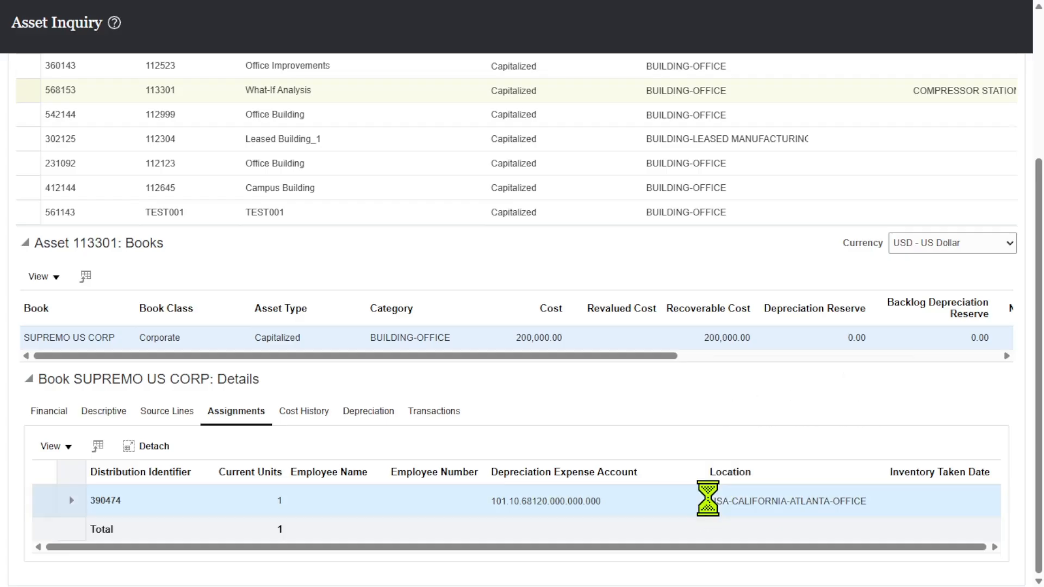
{"action": "left_click_drag", "start_coordinate": [710, 500], "coordinate": [858, 501]}
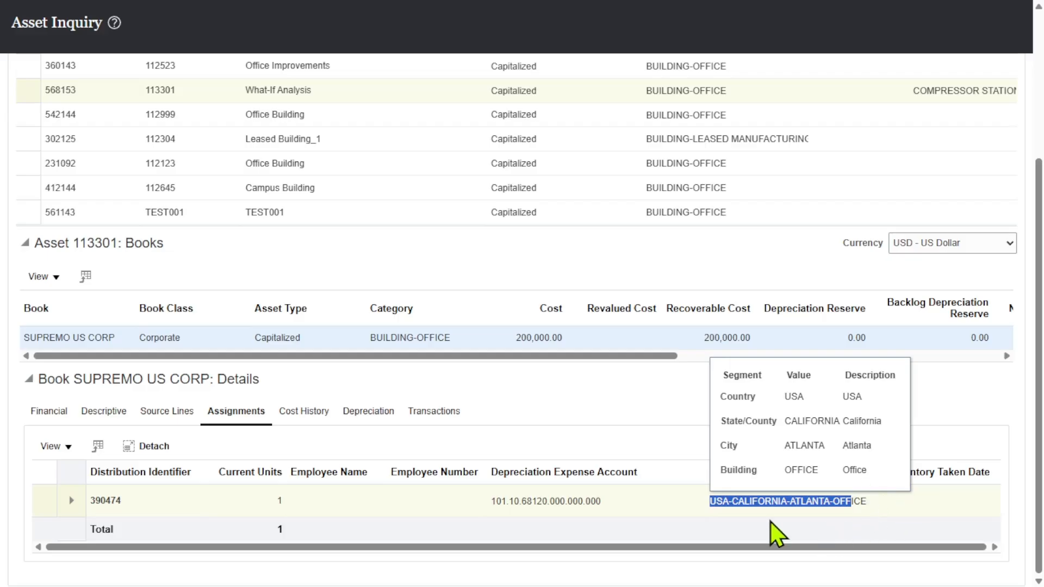
{"action": "left_click", "coordinate": [672, 501]}
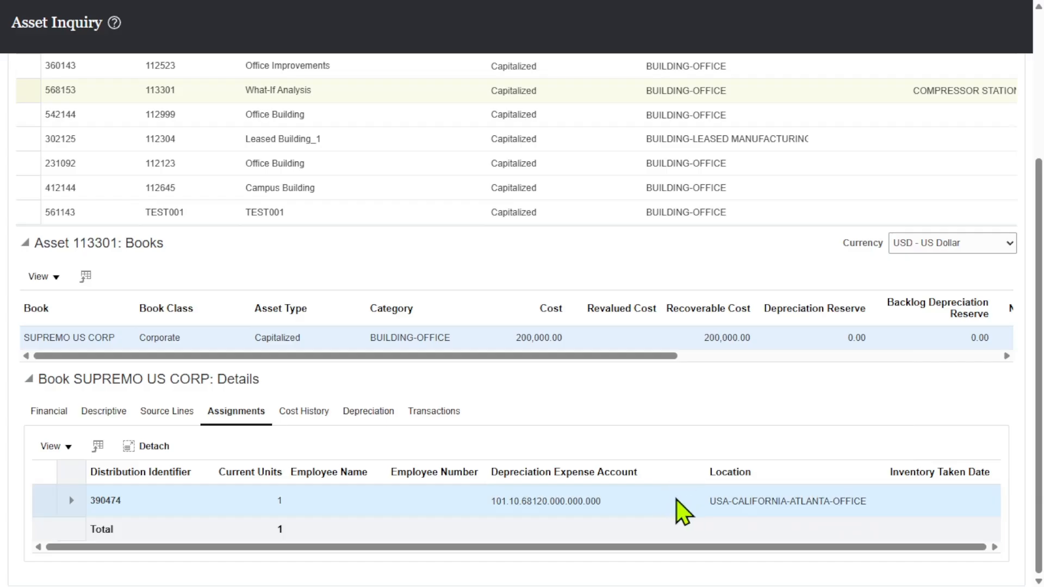
{"action": "left_click_drag", "start_coordinate": [710, 500], "coordinate": [897, 500]}
{"action": "key", "text": "ctrl+c"}
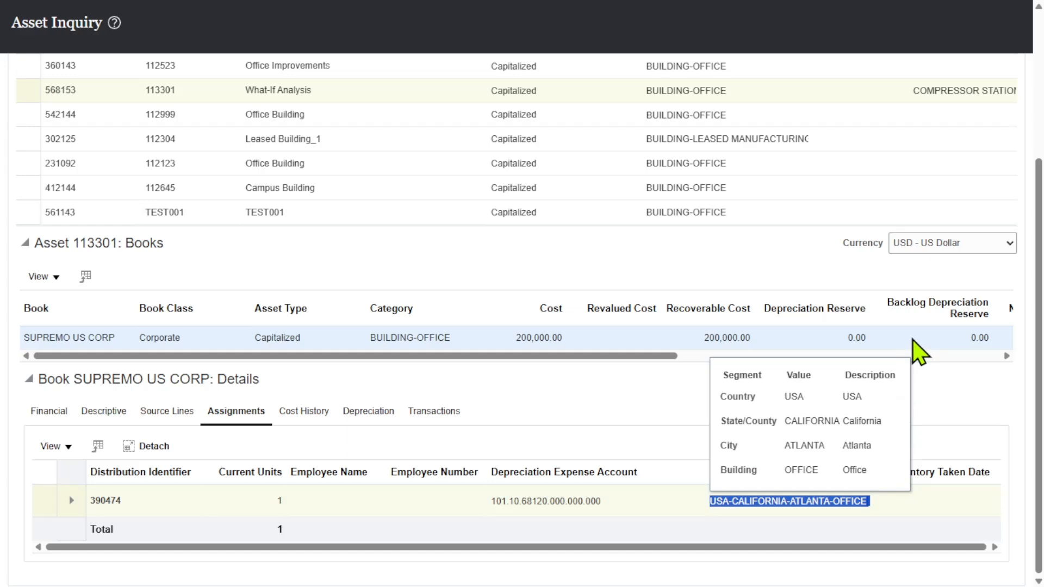
{"action": "key", "text": "alt+Tab"}
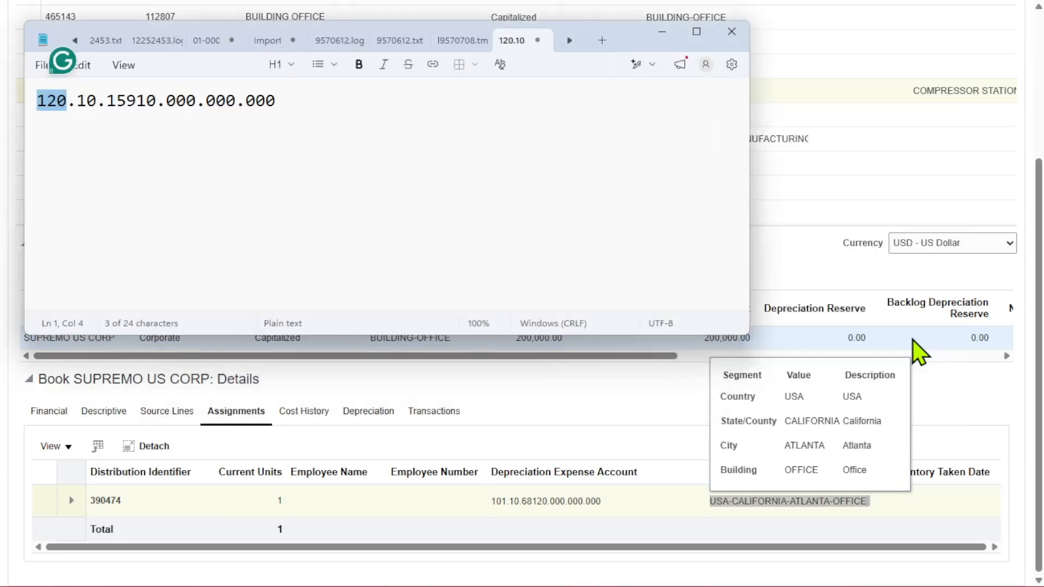
{"action": "left_click", "coordinate": [311, 107]}
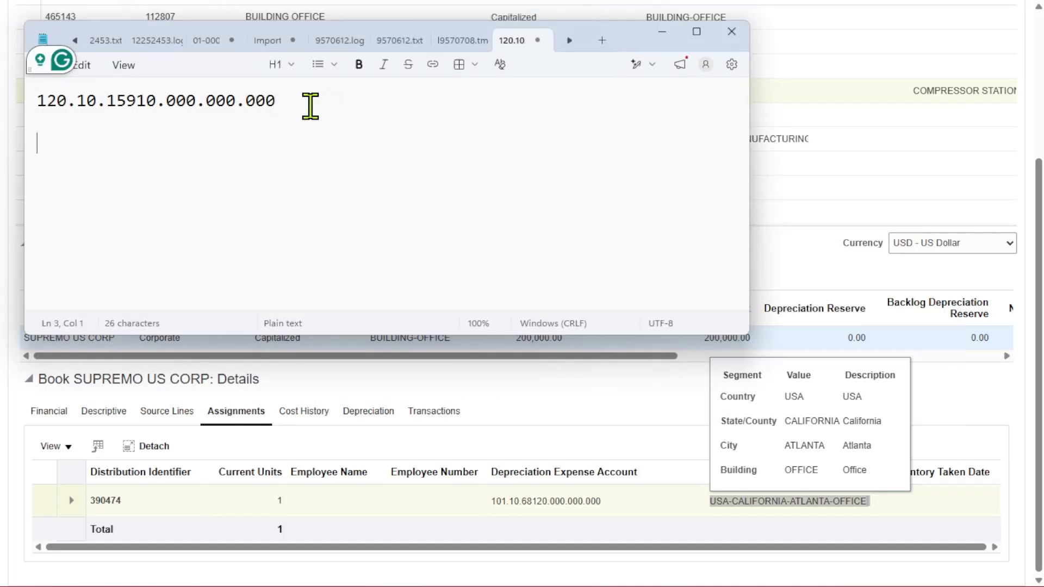
{"action": "key", "text": "ctrl+v"}
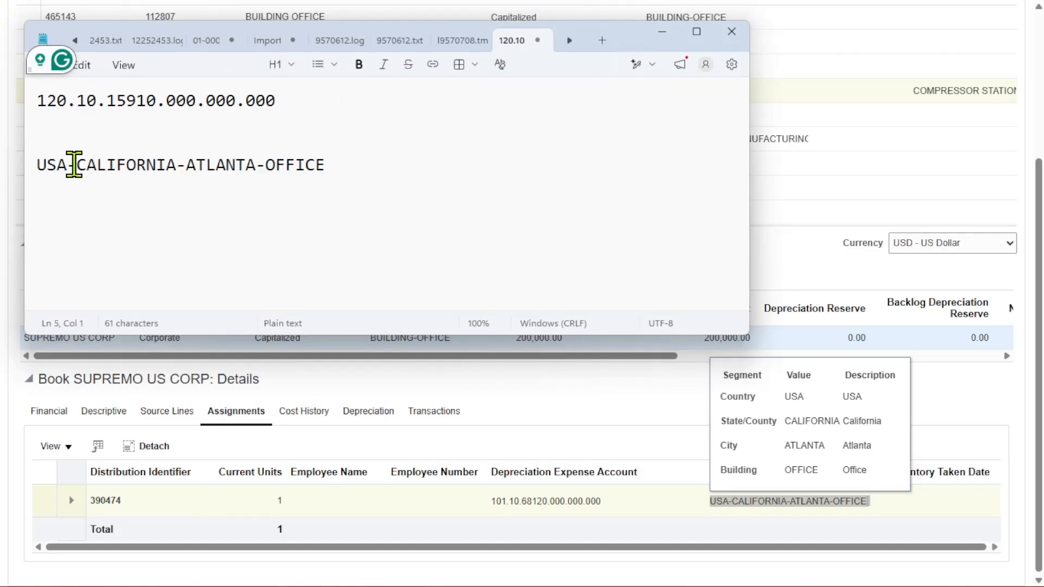
Copy USA from the location string in Notepad and paste it as text into row 5's Asset Location Segment1 in Excel
{"action": "double_click", "coordinate": [40, 165]}
{"action": "key", "text": "super+c"}
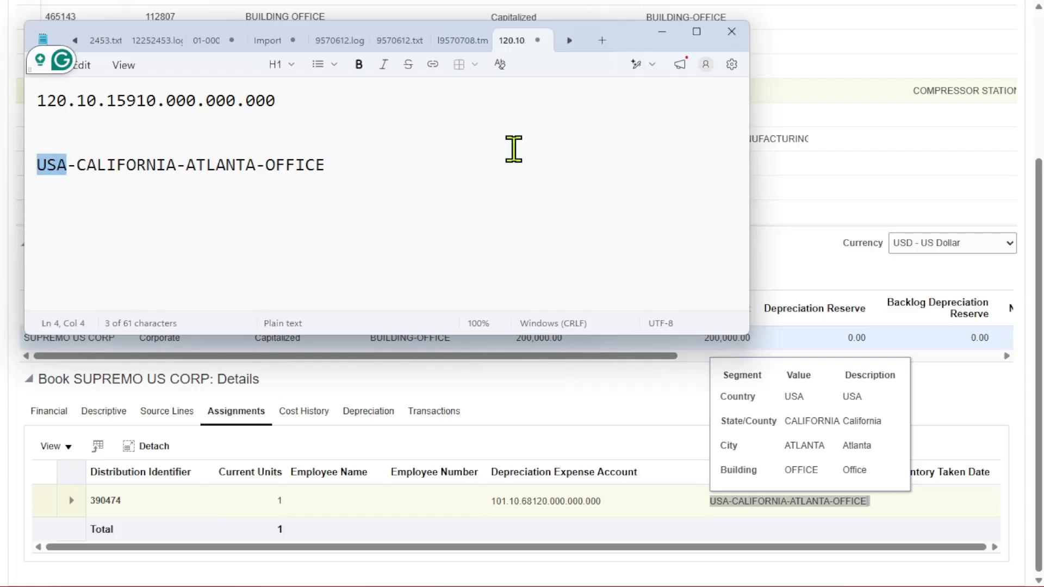
{"action": "key", "text": "alt+Tab"}
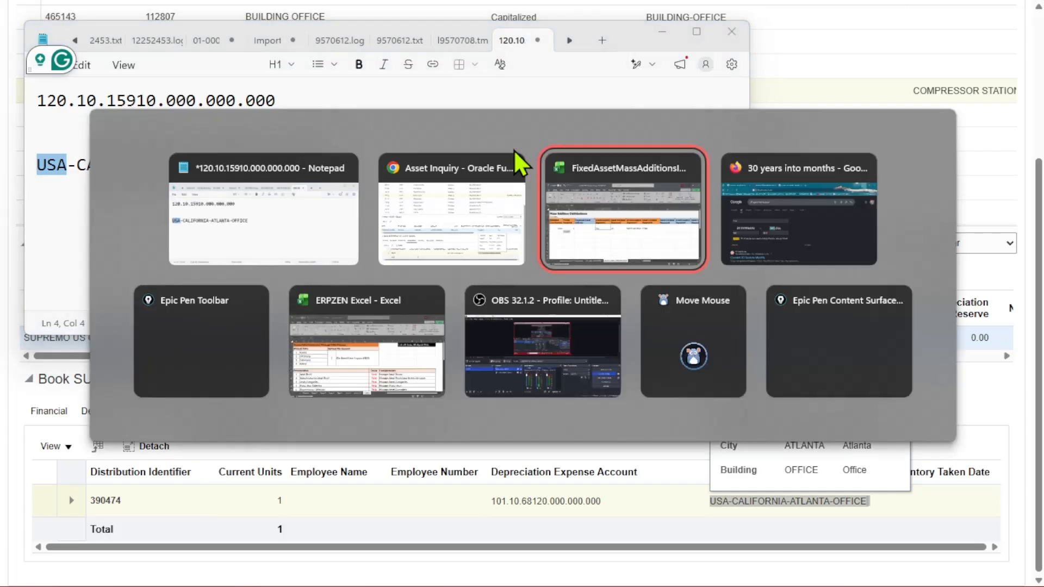
{"action": "right_click", "coordinate": [385, 294]}
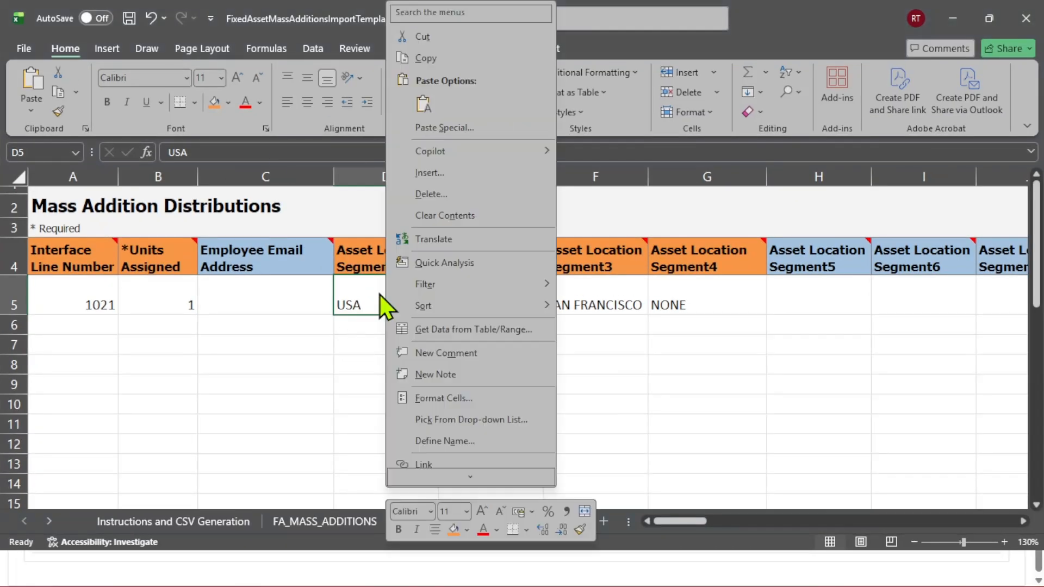
{"action": "left_click", "coordinate": [427, 111]}
Replace Asset Location Segment2 in row 5 with CALIFORNIA, copied from the location string in Notepad
{"action": "left_click", "coordinate": [476, 293]}
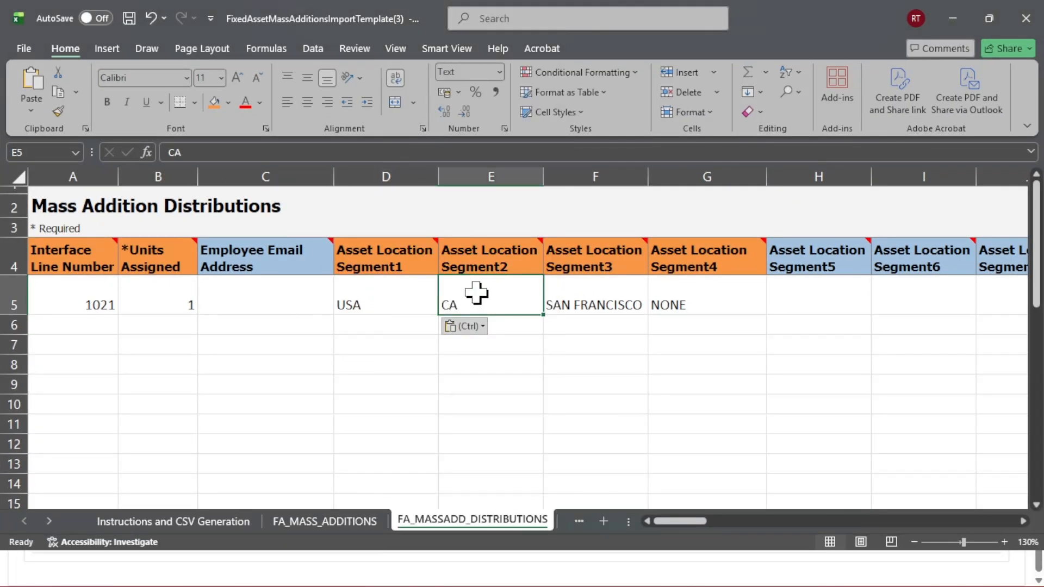
{"action": "key", "text": "alt+Tab"}
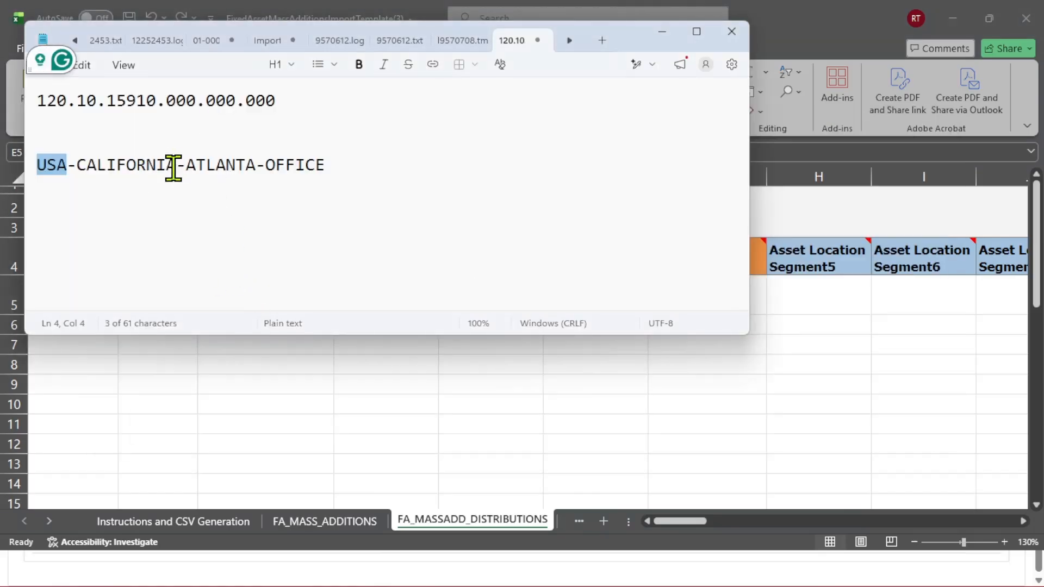
{"action": "left_click_drag", "start_coordinate": [175, 169], "coordinate": [76, 168]}
{"action": "key", "text": "super+c"}
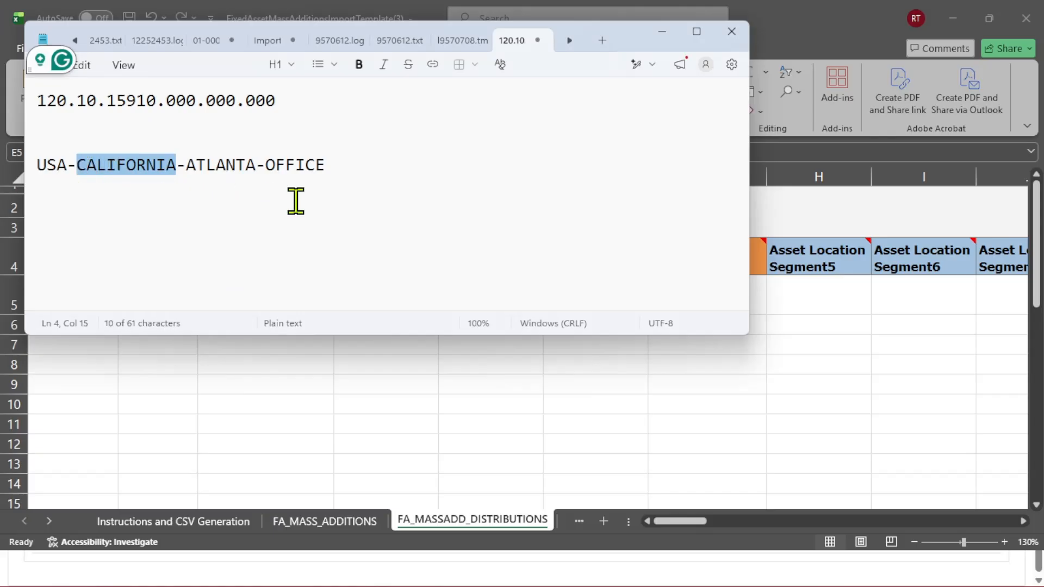
{"action": "key", "text": "alt+Tab"}
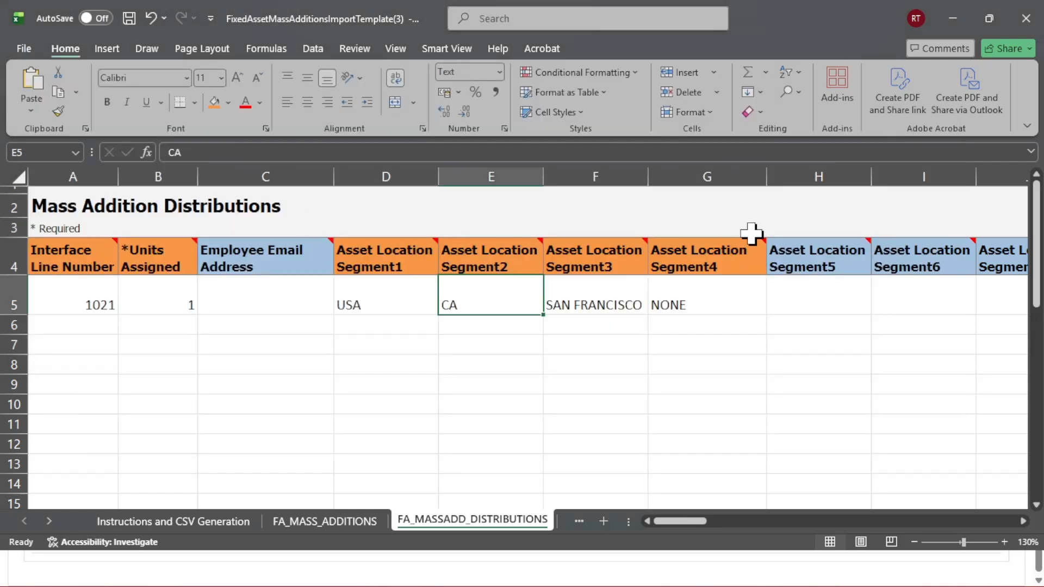
{"action": "right_click", "coordinate": [468, 301]}
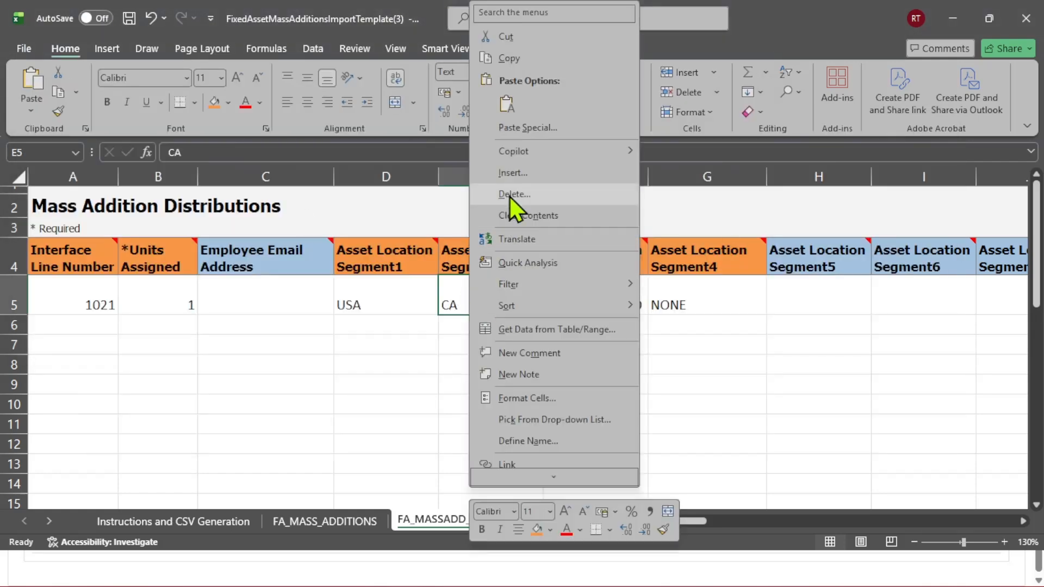
{"action": "left_click", "coordinate": [507, 107]}
Replace Asset Location Segment3 in row 5 with ATLANTA, copied from the location string in Notepad
{"action": "left_click", "coordinate": [597, 285]}
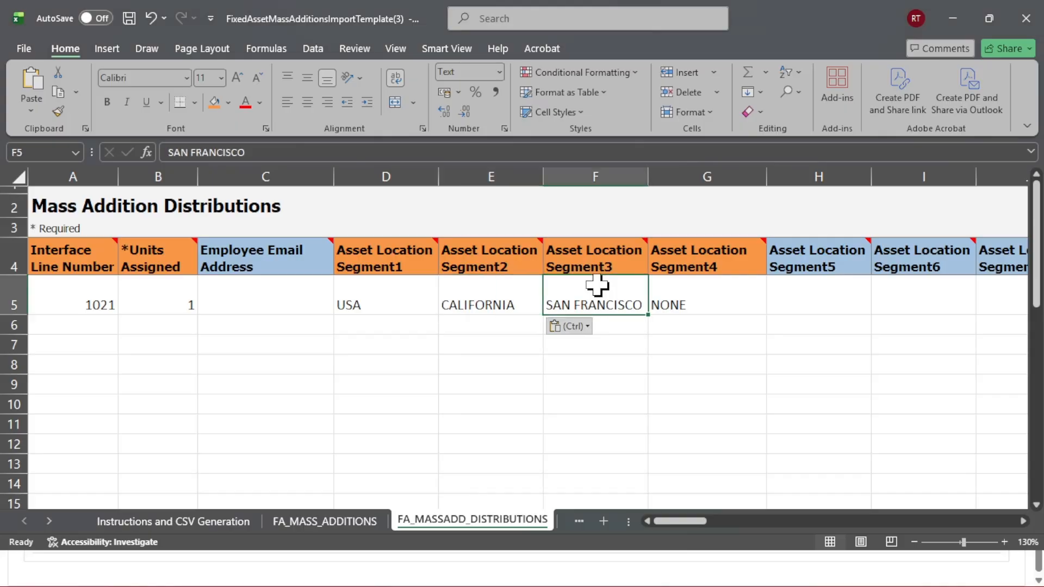
{"action": "key", "text": "alt+Tab"}
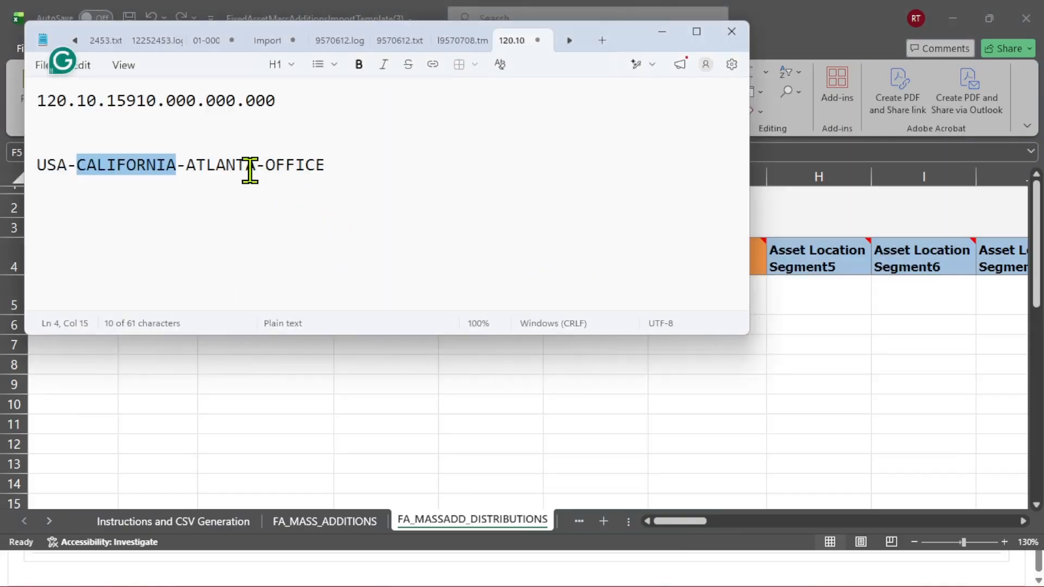
{"action": "left_click_drag", "start_coordinate": [255, 165], "coordinate": [191, 167]}
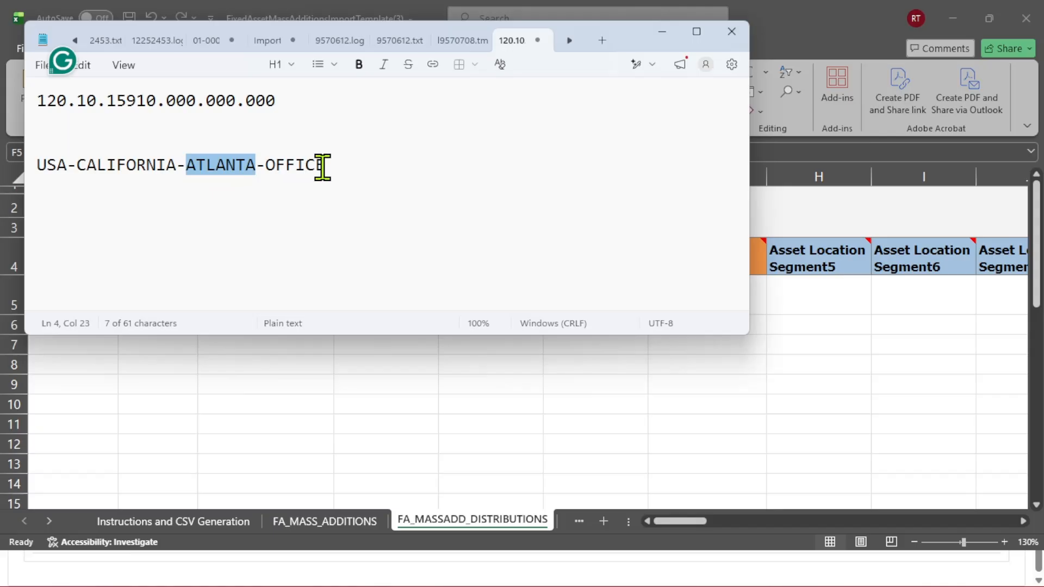
{"action": "key", "text": "alt+Tab"}
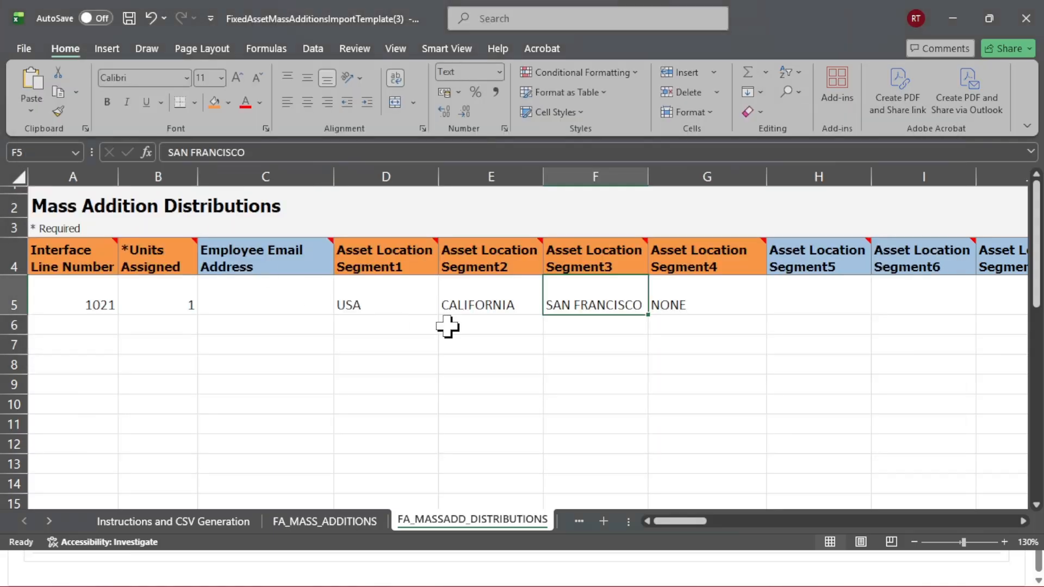
{"action": "right_click", "coordinate": [582, 292]}
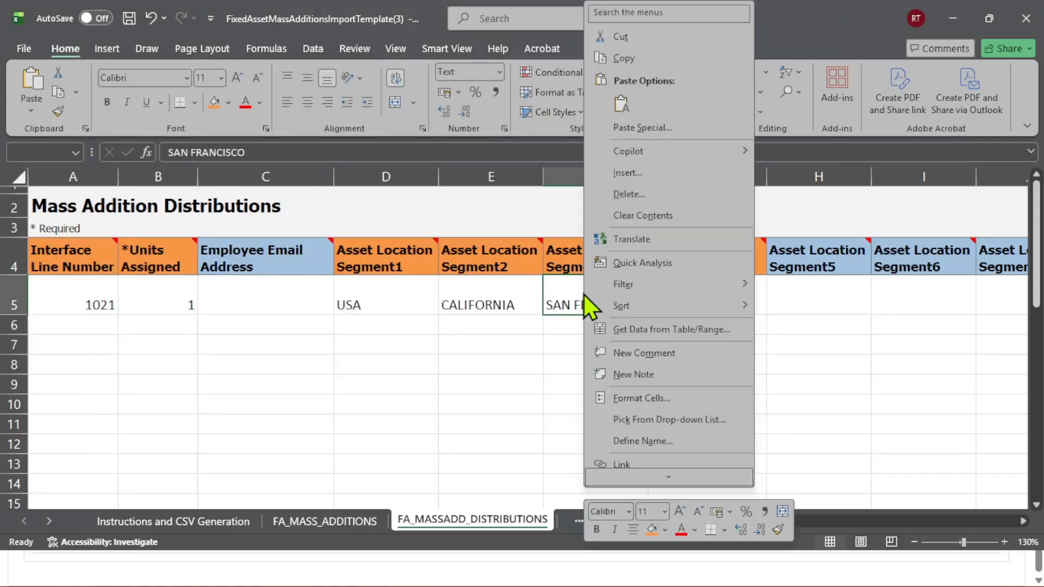
{"action": "left_click", "coordinate": [620, 103]}
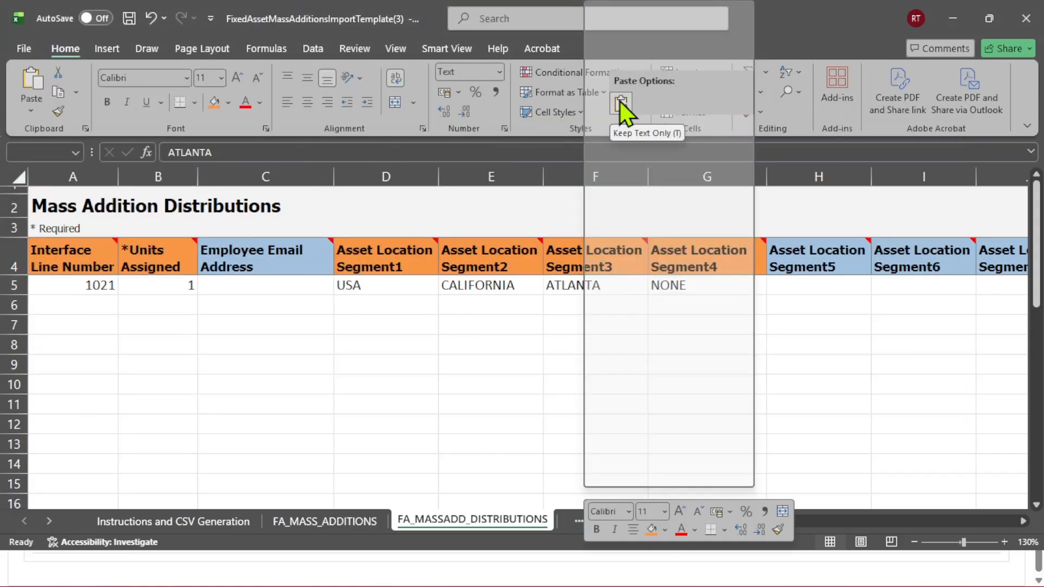
Replace Asset Location Segment4 in row 5 with OFFICE, copied from the location string in Notepad and pasted as text
{"action": "left_click", "coordinate": [682, 285]}
{"action": "key", "text": "alt+Tab"}
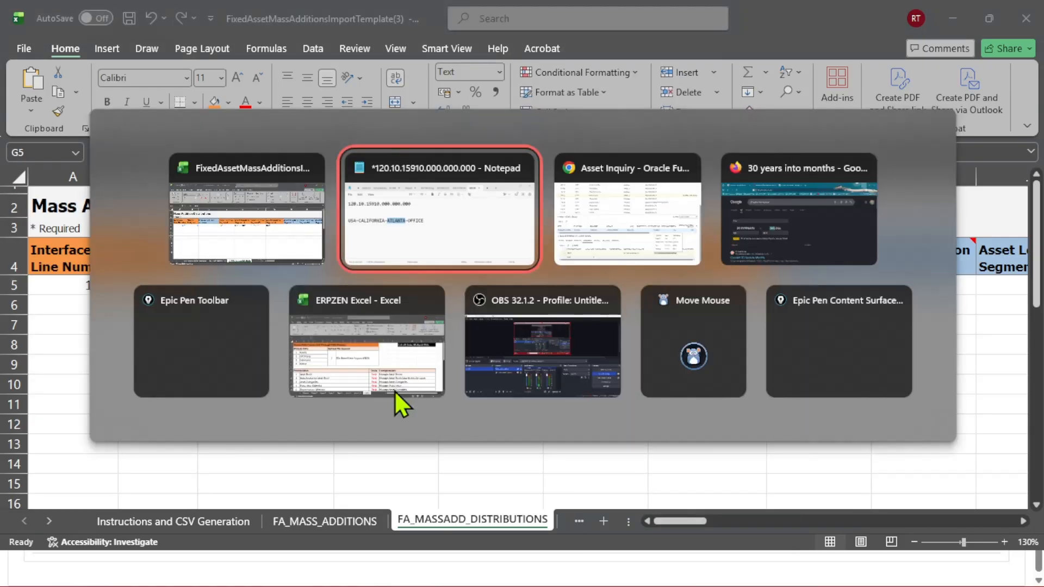
{"action": "left_click_drag", "start_coordinate": [325, 166], "coordinate": [264, 164]}
{"action": "key", "text": "super+c"}
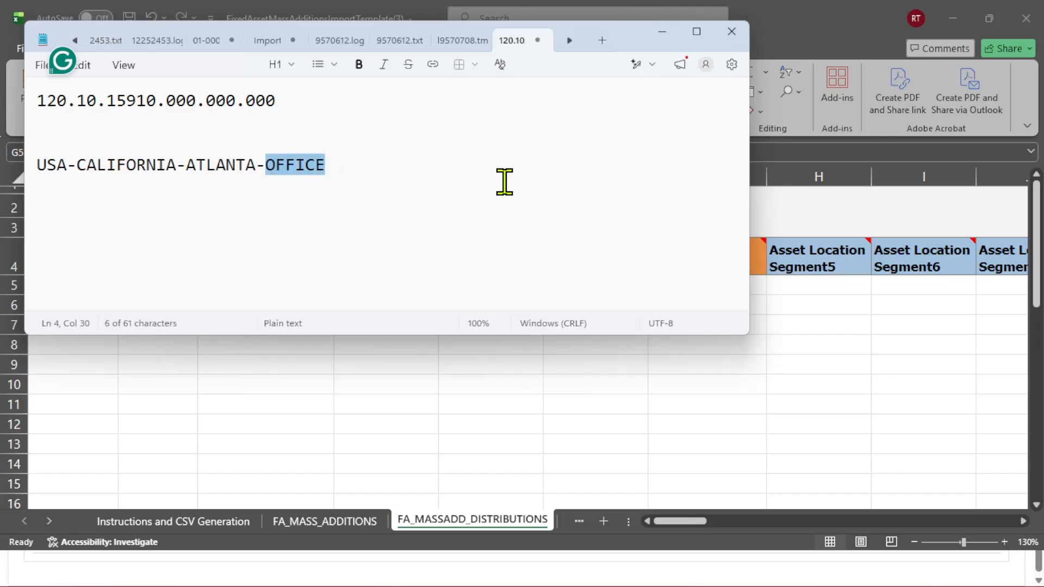
{"action": "key", "text": "alt+Tab"}
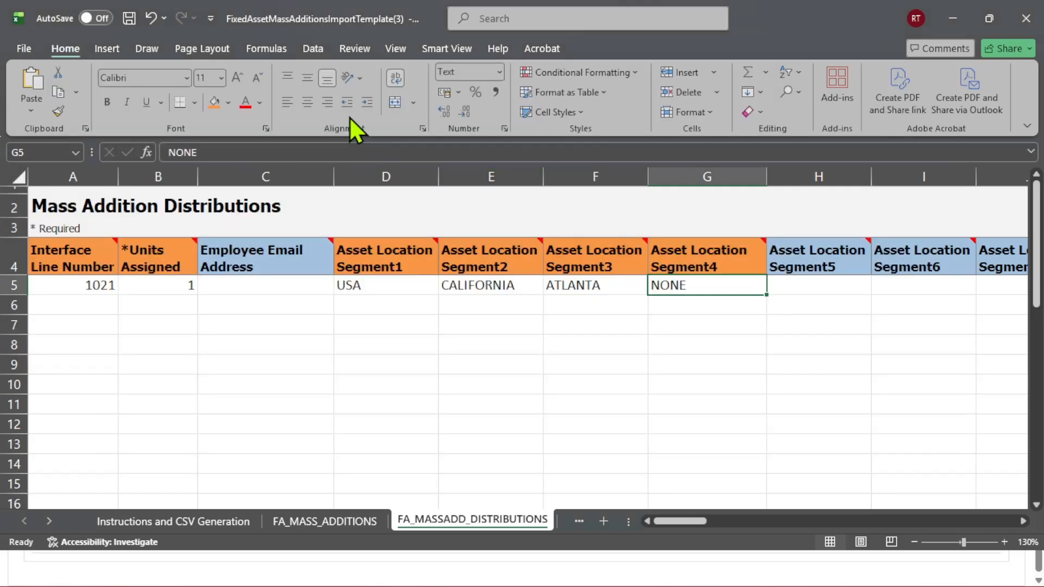
{"action": "right_click", "coordinate": [679, 288]}
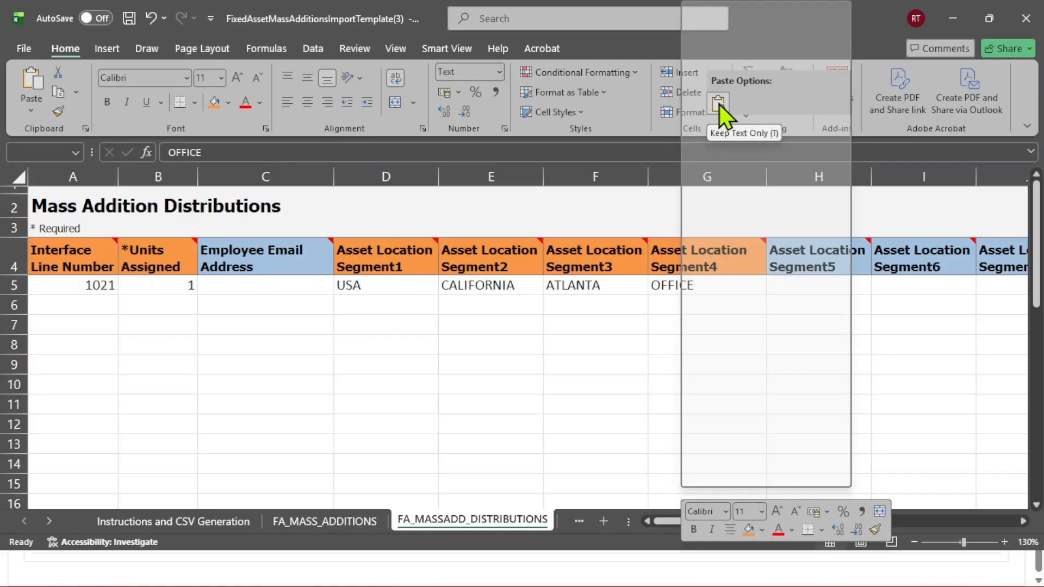
{"action": "left_click", "coordinate": [719, 103]}
{"action": "left_click", "coordinate": [642, 386]}
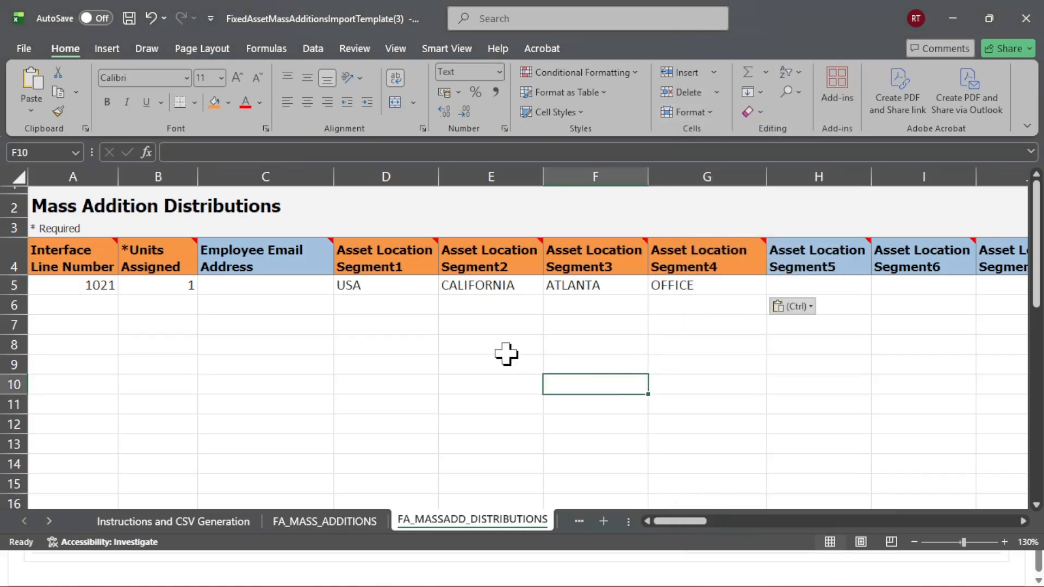
{"action": "left_click", "coordinate": [387, 284]}
{"action": "left_click", "coordinate": [386, 258]}
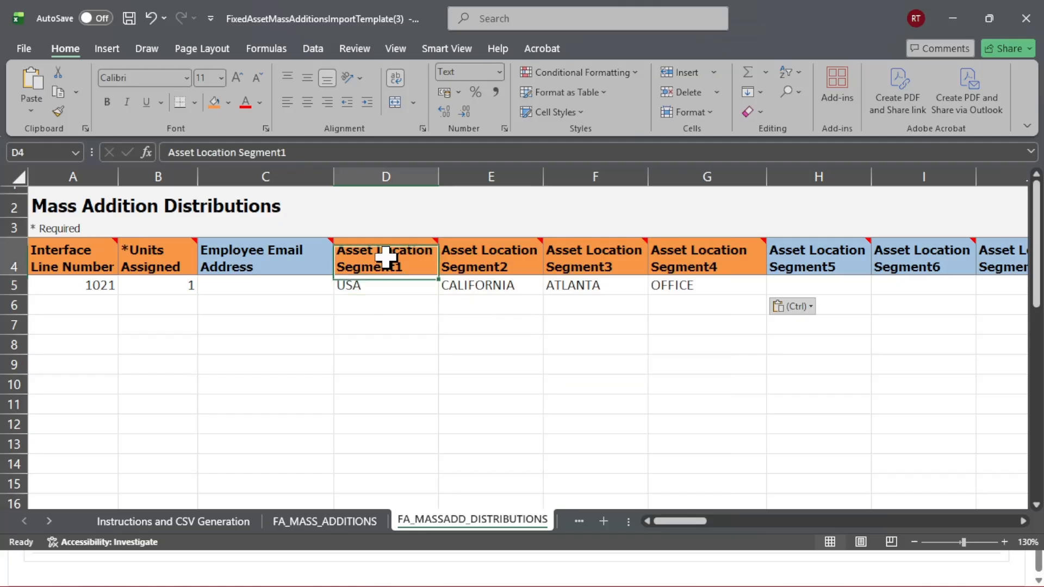
{"action": "left_click", "coordinate": [364, 305]}
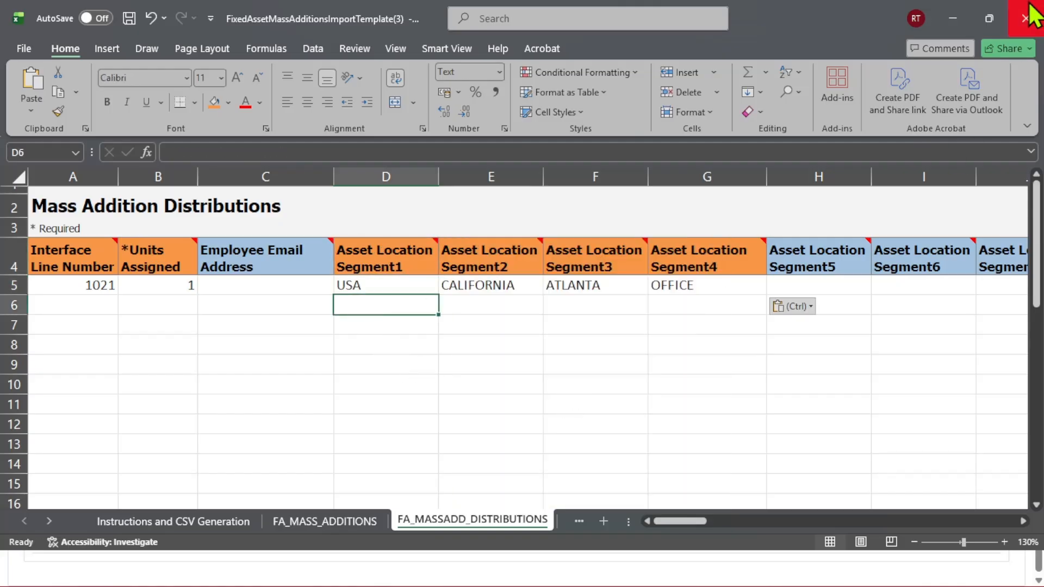
Switch to the ERPZEN workbook and review the Location Combination prerequisite and its Manage Asset Locations task
{"action": "left_click", "coordinate": [953, 18]}
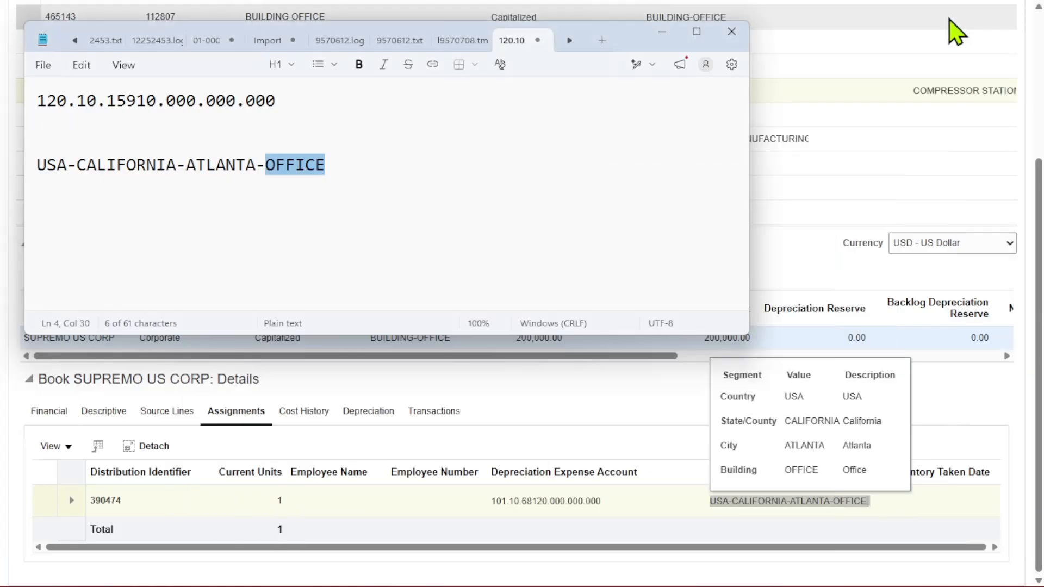
{"action": "left_click", "coordinate": [662, 34]}
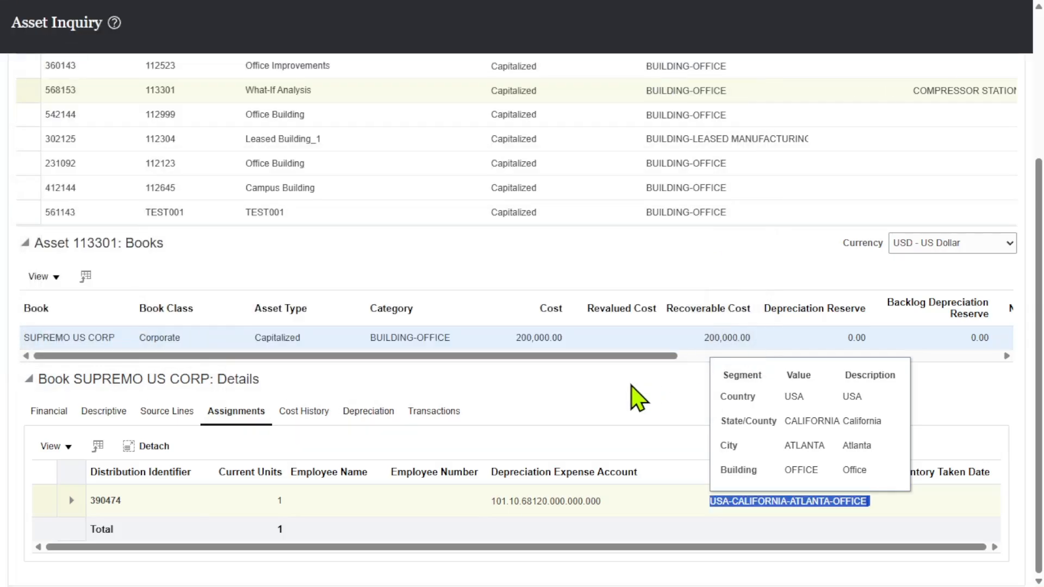
{"action": "key", "text": "alt+Tab"}
{"action": "key", "text": "alt+Tab"}
{"action": "key", "text": "alt+Tab"}
{"action": "key", "text": "alt+Tab"}
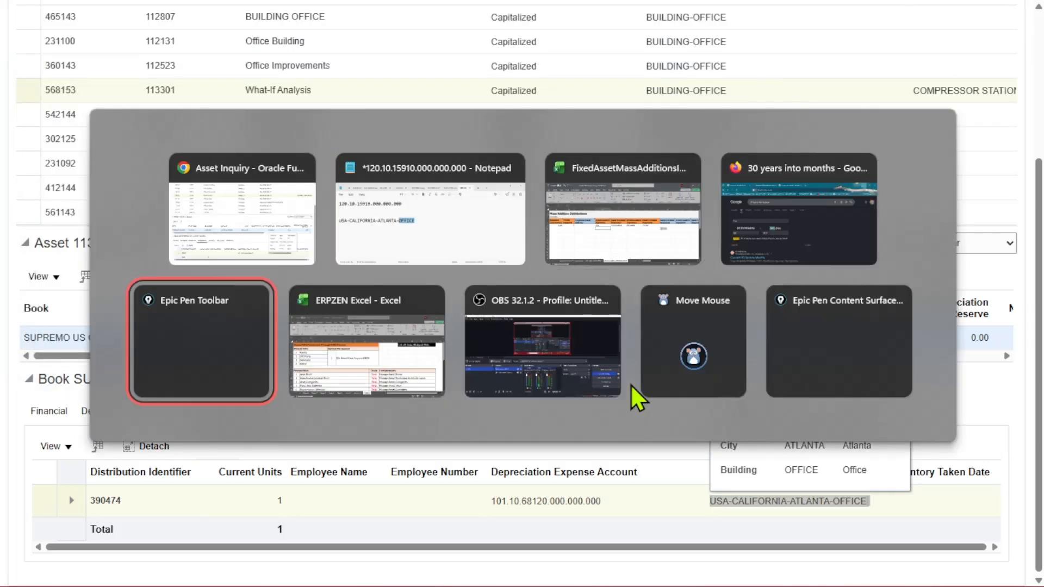
{"action": "key", "text": "alt+Tab"}
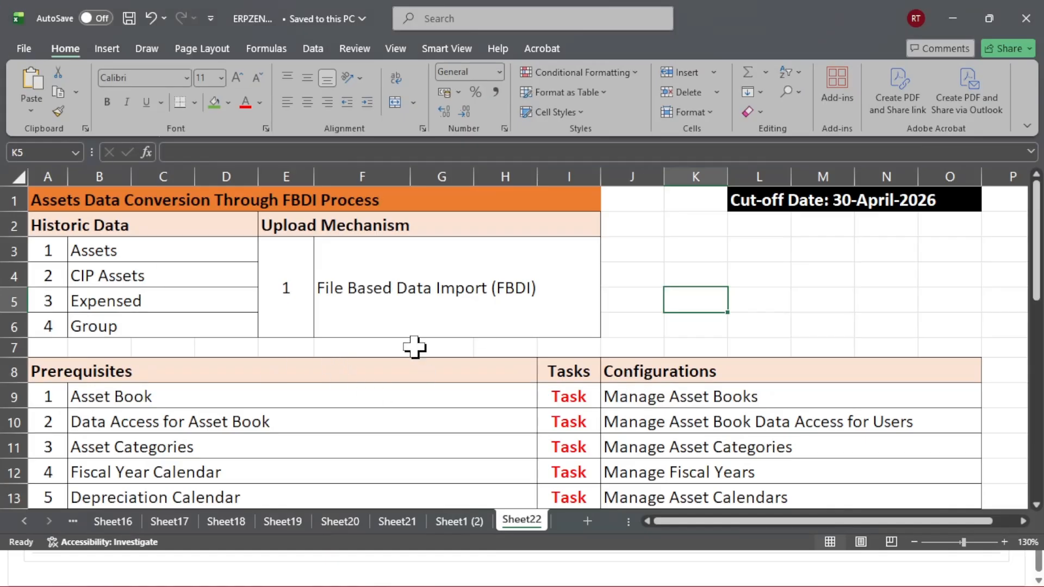
{"action": "scroll", "coordinate": [414, 347], "scroll_direction": "down", "scroll_amount": 2}
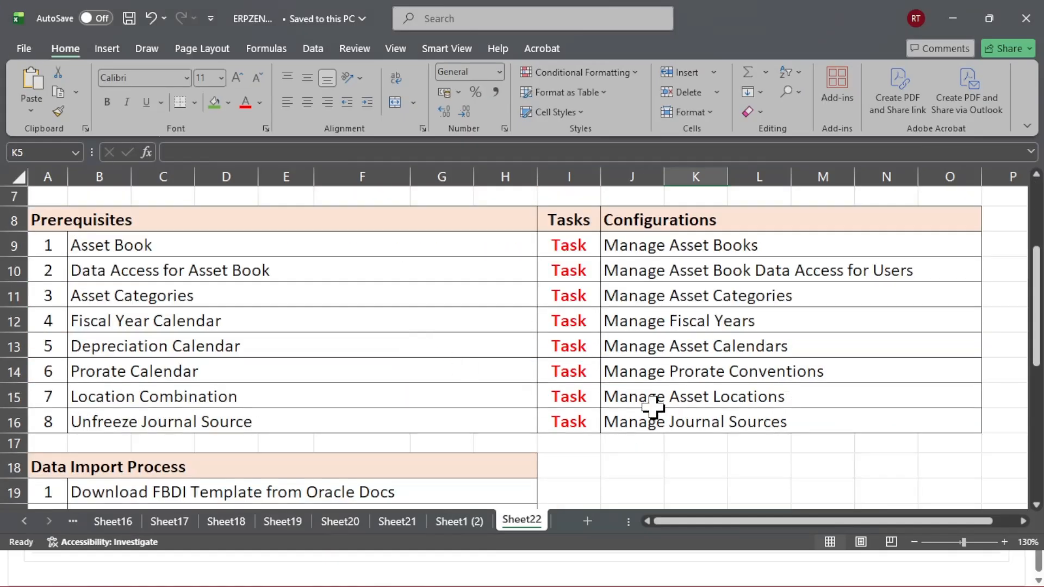
{"action": "left_click", "coordinate": [629, 397]}
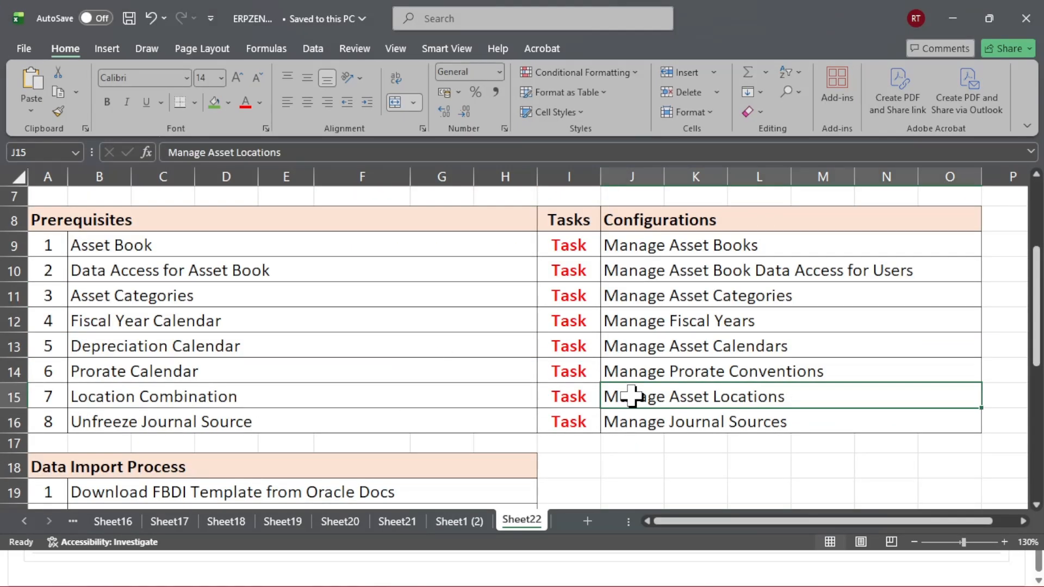
{"action": "left_click", "coordinate": [8, 396]}
{"action": "left_click", "coordinate": [390, 339]}
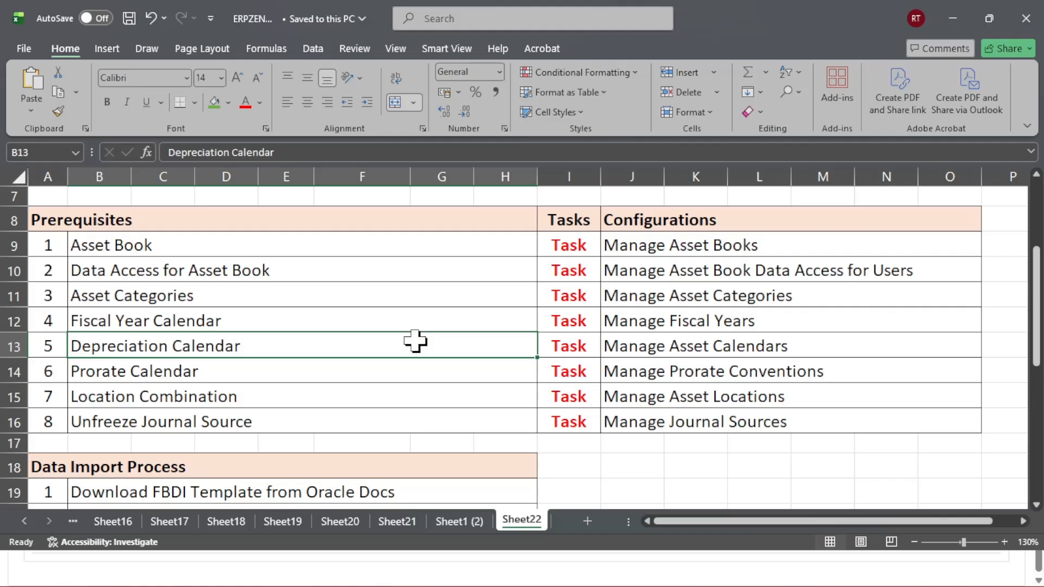
{"action": "left_click", "coordinate": [625, 396]}
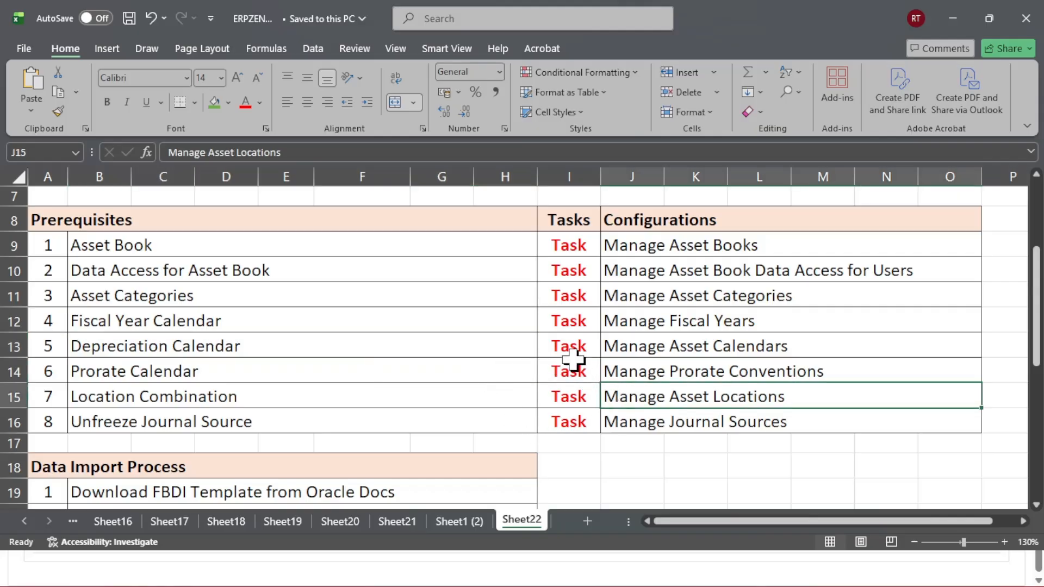
{"action": "scroll", "coordinate": [527, 361], "scroll_direction": "down", "scroll_amount": 1}
{"action": "scroll", "coordinate": [544, 375], "scroll_direction": "up", "scroll_amount": 1}
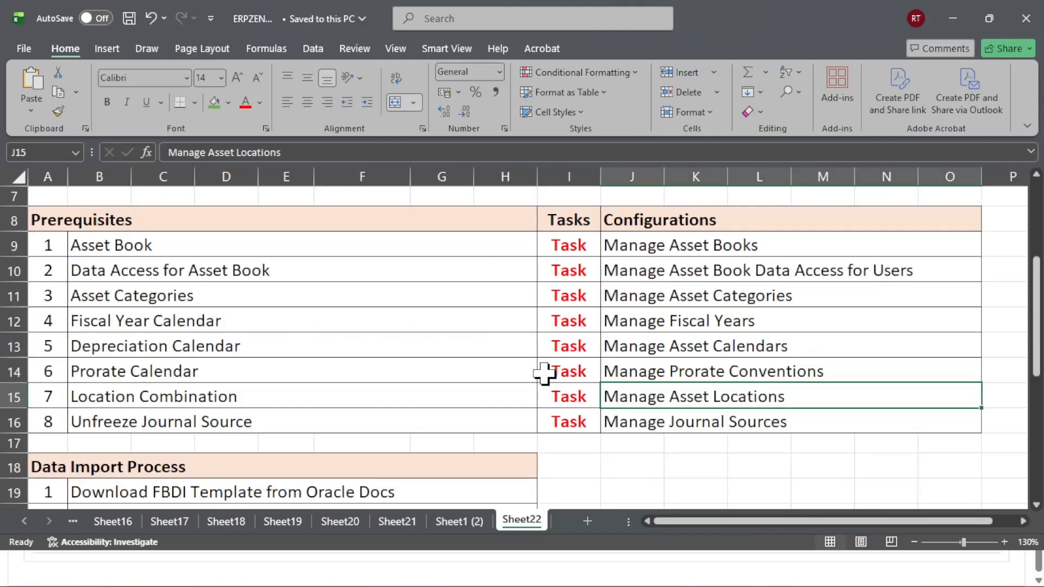
{"action": "scroll", "coordinate": [544, 374], "scroll_direction": "up", "scroll_amount": 2}
{"action": "left_click", "coordinate": [953, 18]}
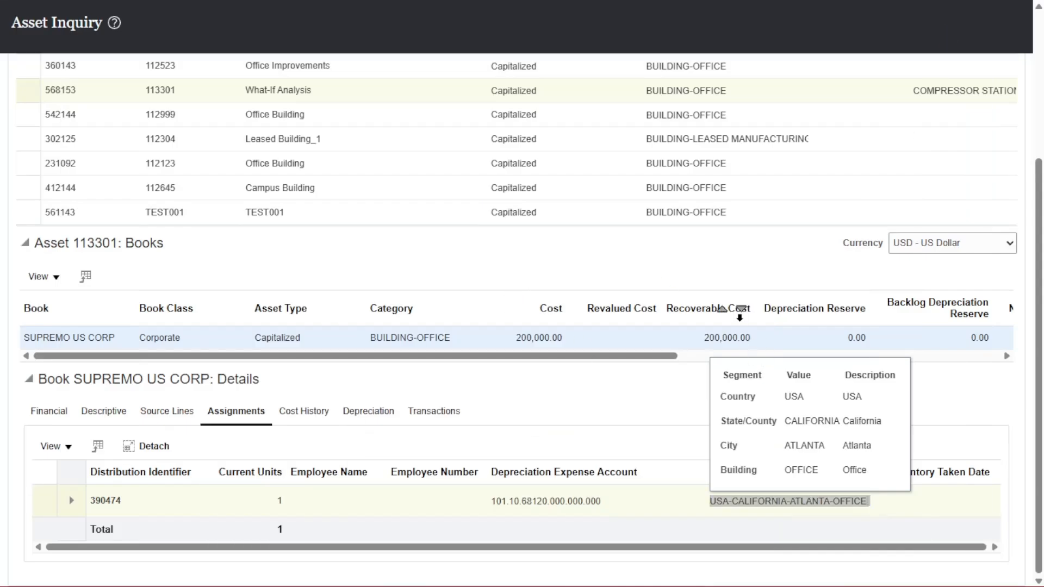
Return to the import template and examine the Depreciation Expense Account segments in row 5 of the distributions sheet
{"action": "key", "text": "alt+Tab"}
{"action": "key", "text": "alt+Tab"}
{"action": "key", "text": "alt+Tab"}
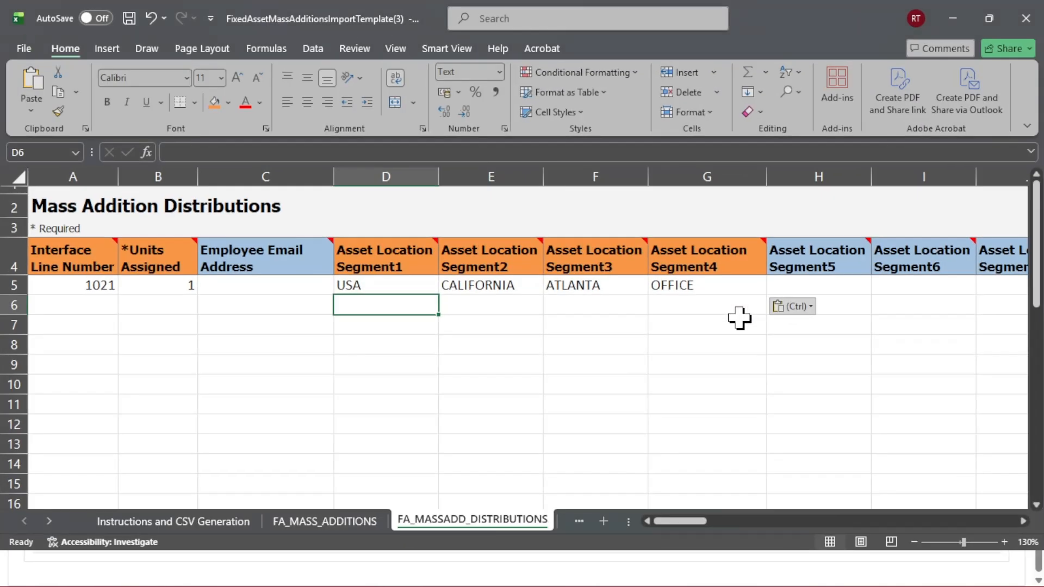
{"action": "left_click", "coordinate": [701, 291]}
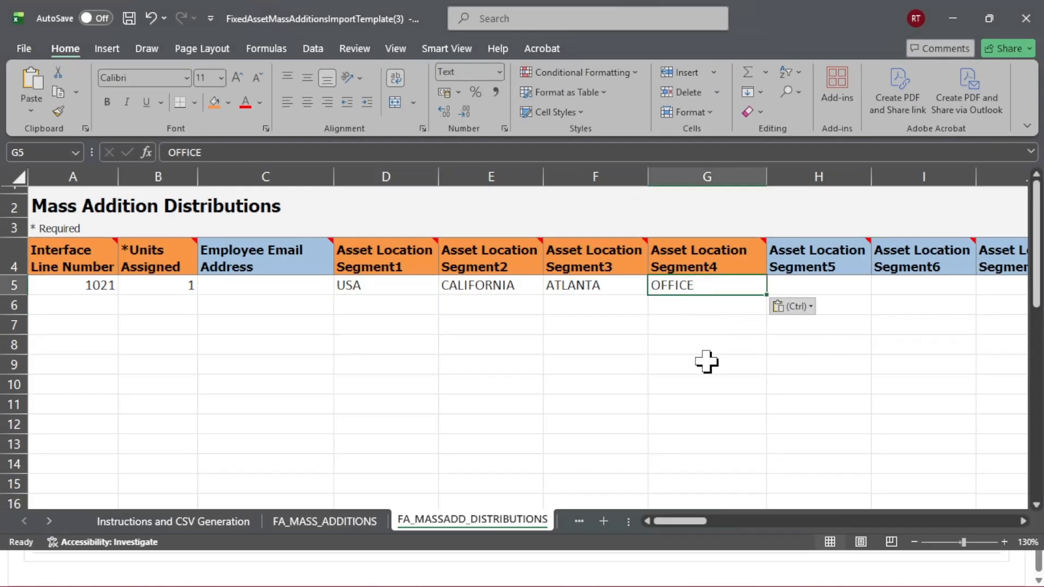
{"action": "key", "text": "Right"}
{"action": "key", "text": "Right"}
{"action": "key", "text": "Right"}
{"action": "key", "text": "Right"}
{"action": "key", "text": "Right"}
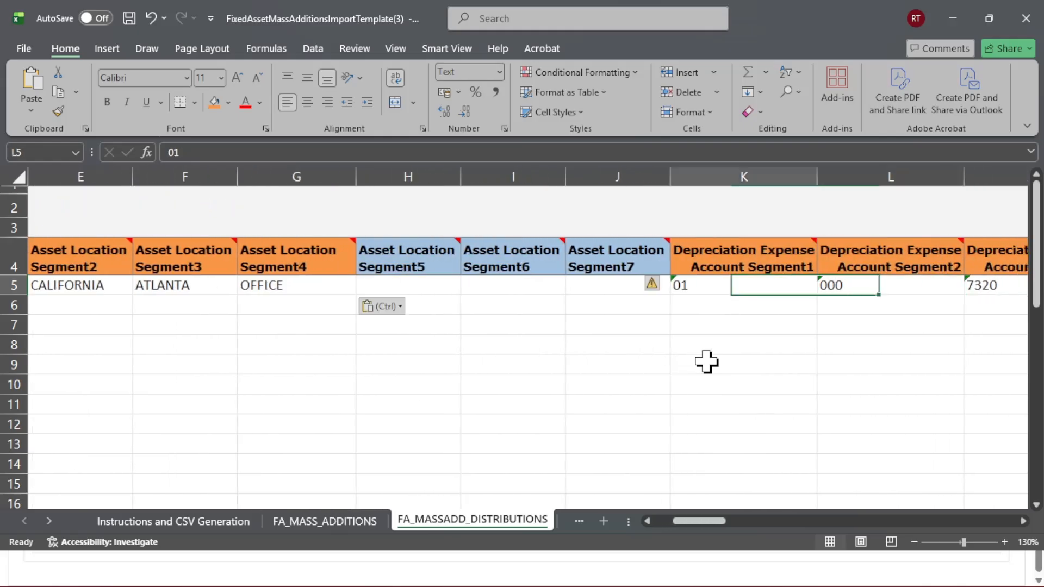
{"action": "key", "text": "Left"}
{"action": "key", "text": "Right"}
{"action": "key", "text": "Right"}
{"action": "key", "text": "Right"}
{"action": "key", "text": "Left"}
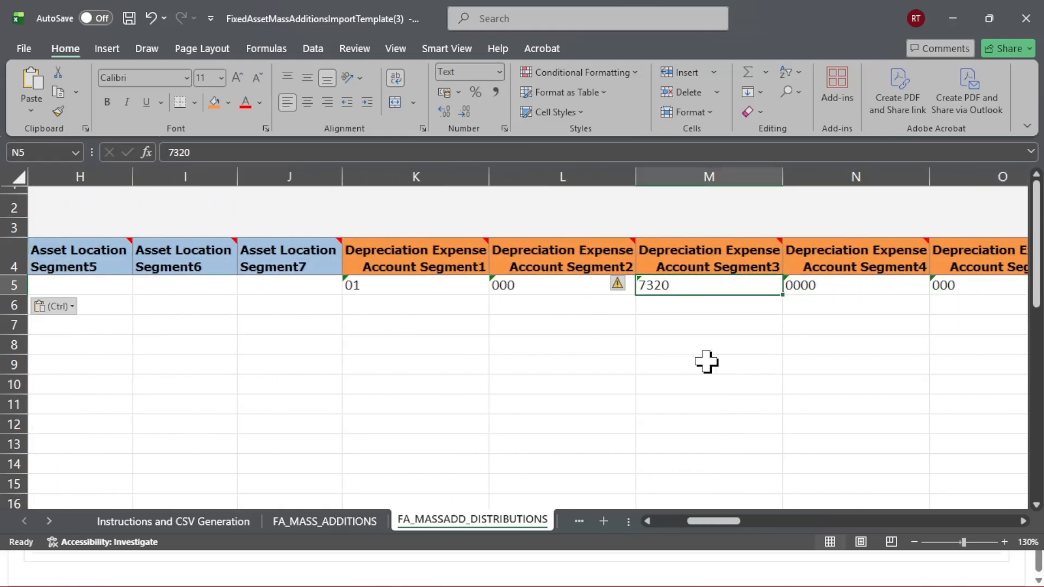
{"action": "key", "text": "Left"}
{"action": "key", "text": "Left"}
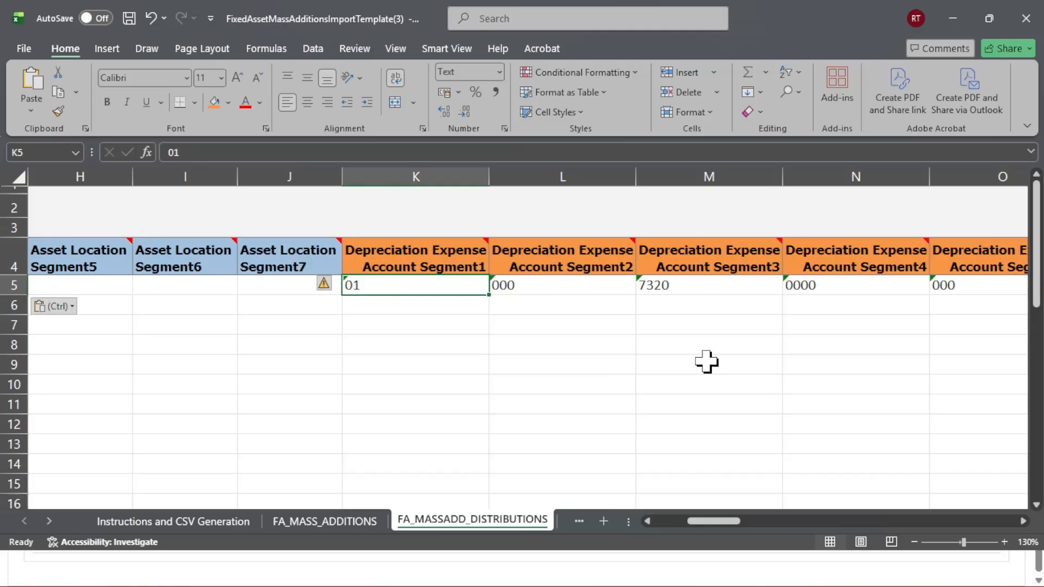
Switch to the Oracle Asset Inquiry page in the browser and open Setup and Maintenance
{"action": "key", "text": "alt+Tab"}
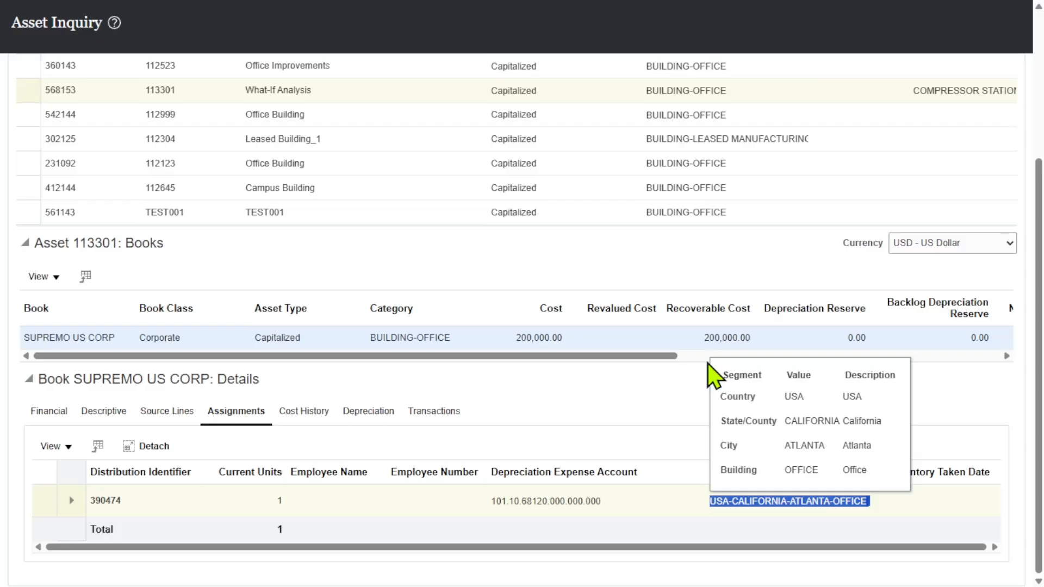
{"action": "scroll", "coordinate": [816, 191], "scroll_direction": "up", "scroll_amount": 4}
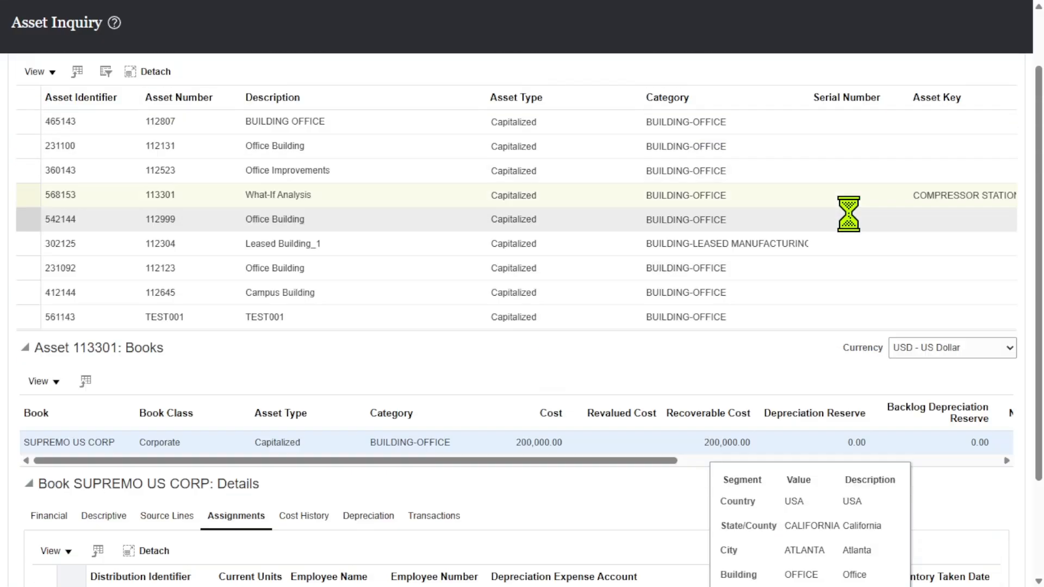
{"action": "scroll", "coordinate": [1013, 27], "scroll_direction": "down", "scroll_amount": 4}
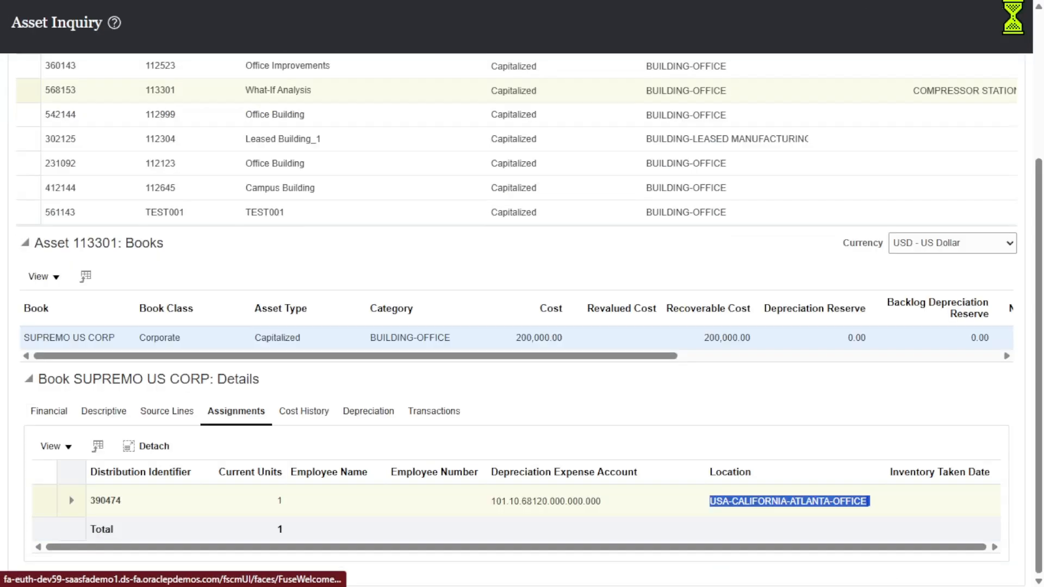
{"action": "scroll", "coordinate": [786, 260], "scroll_direction": "up", "scroll_amount": 4}
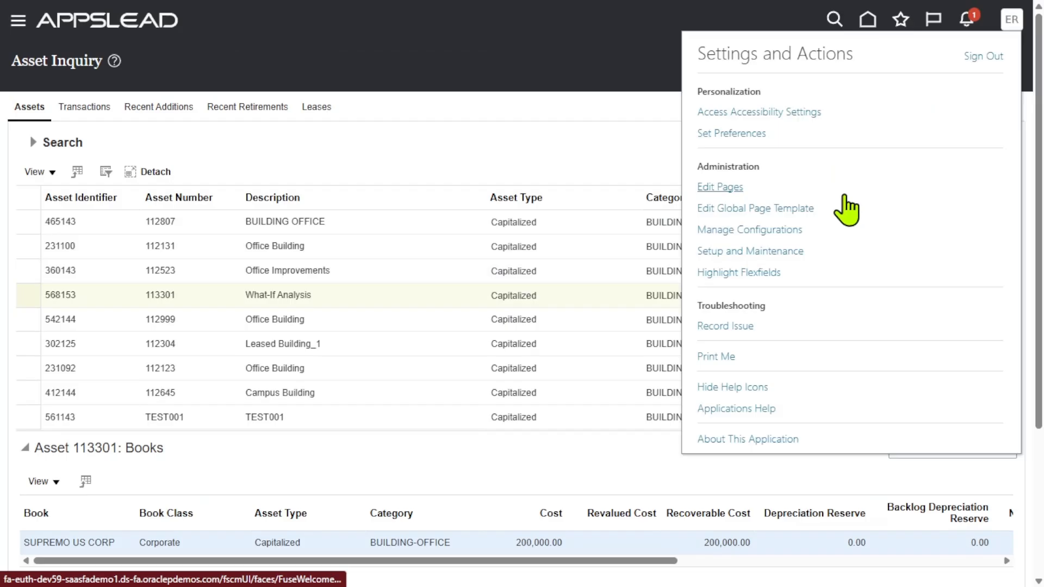
{"action": "left_click", "coordinate": [772, 251]}
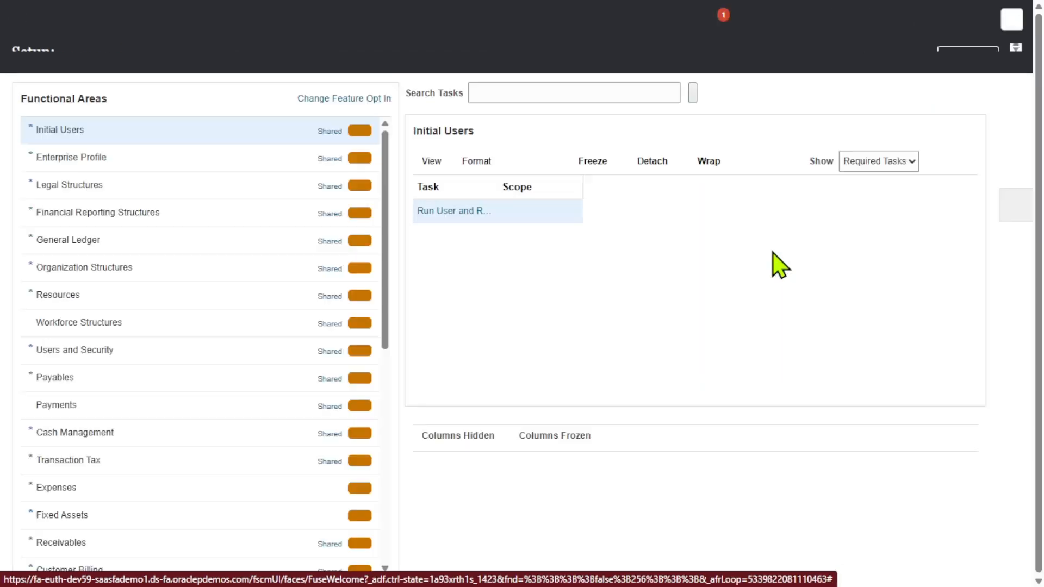
Search the setup tasks for "Manage asset categ" and open the Manage Asset Categories task
{"action": "left_click", "coordinate": [544, 106]}
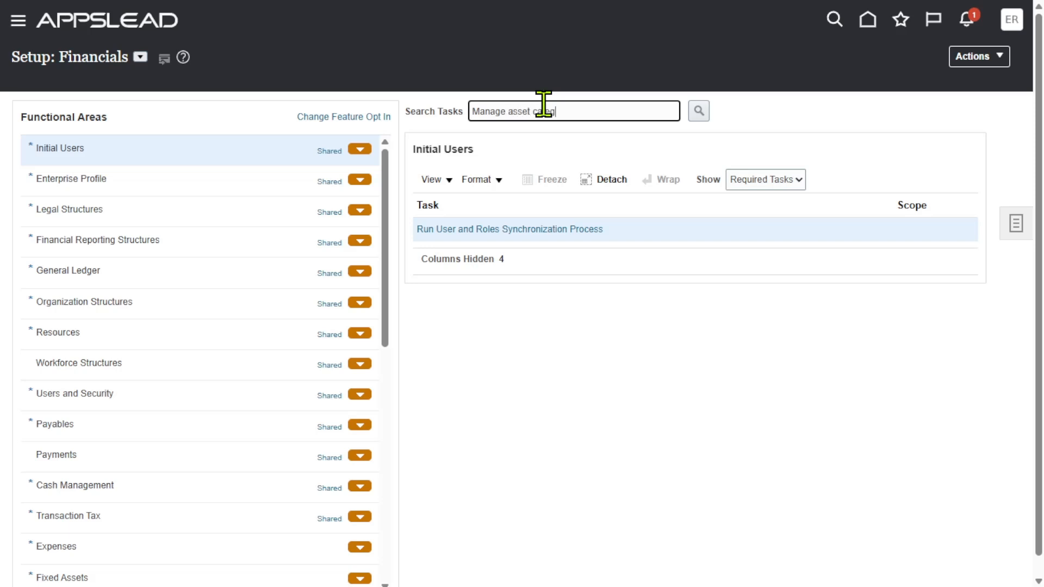
{"action": "key", "text": "Return"}
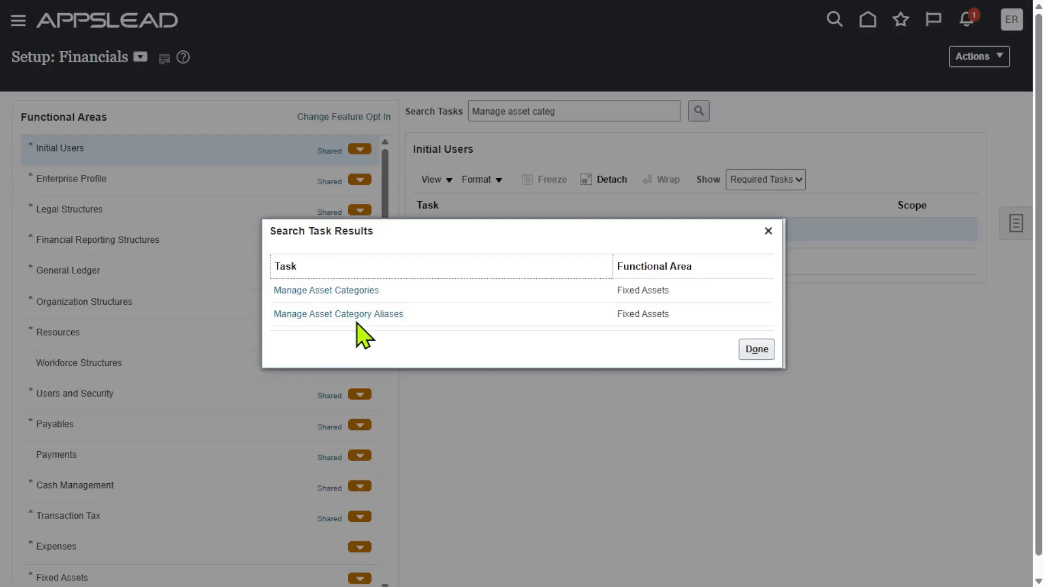
{"action": "left_click", "coordinate": [336, 290]}
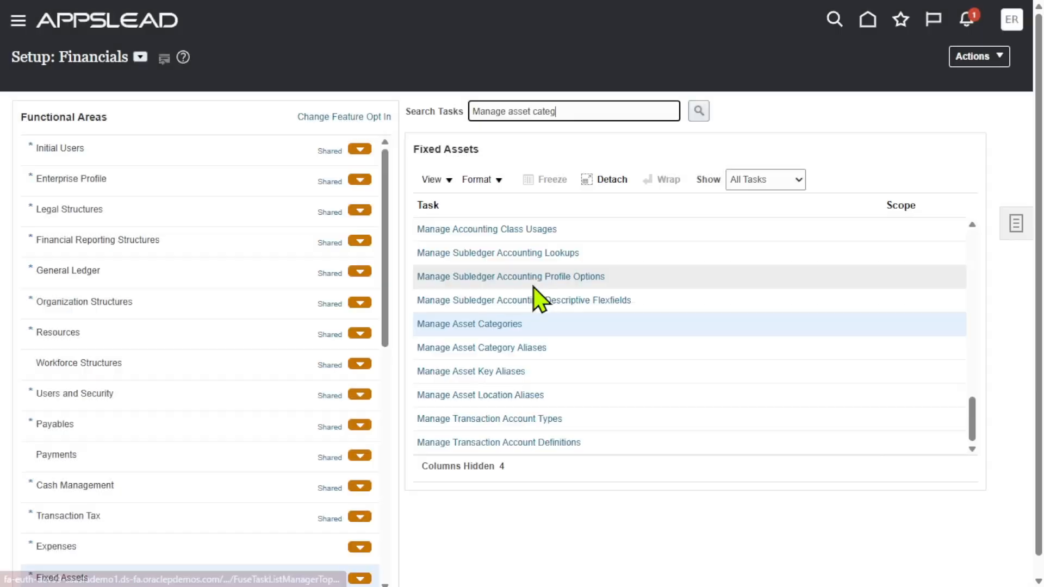
{"action": "left_click", "coordinate": [491, 325]}
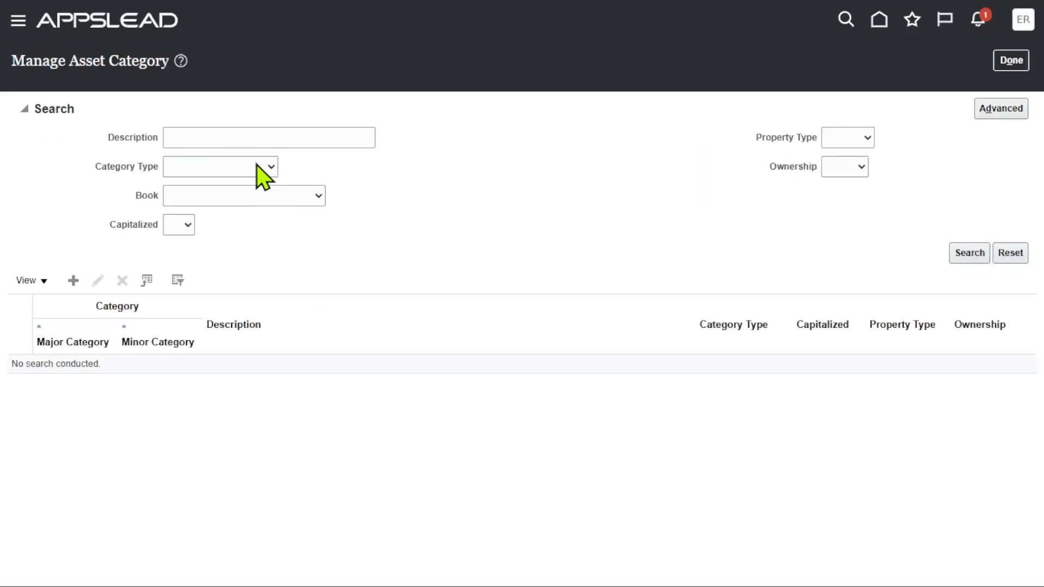
Set the Book criterion of the asset category search to SUPREMO US CORP
{"action": "left_click", "coordinate": [295, 196]}
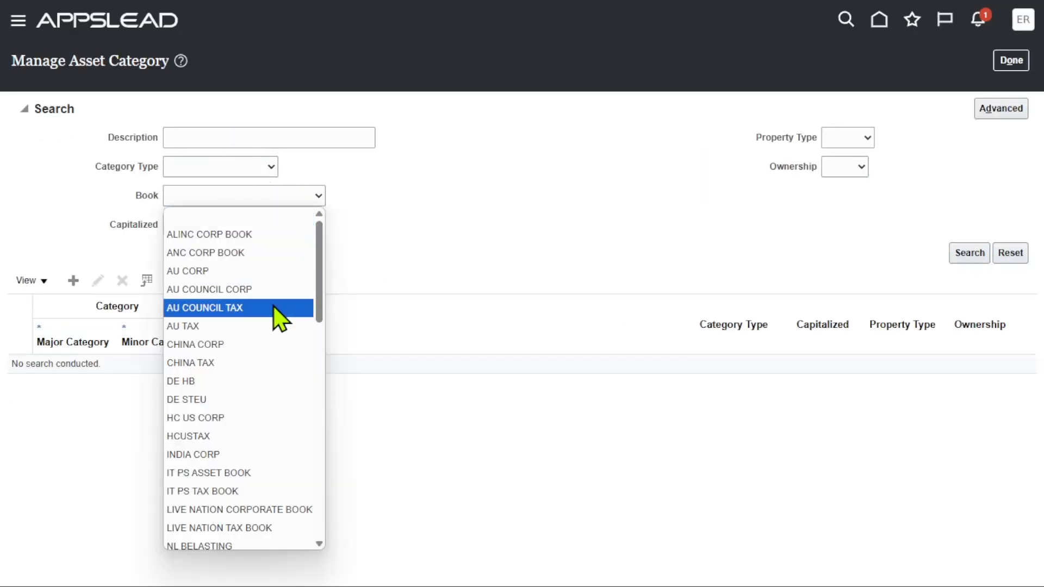
{"action": "key", "text": "s"}
{"action": "key", "text": "s"}
{"action": "key", "text": "s"}
{"action": "key", "text": "s"}
{"action": "key", "text": "s"}
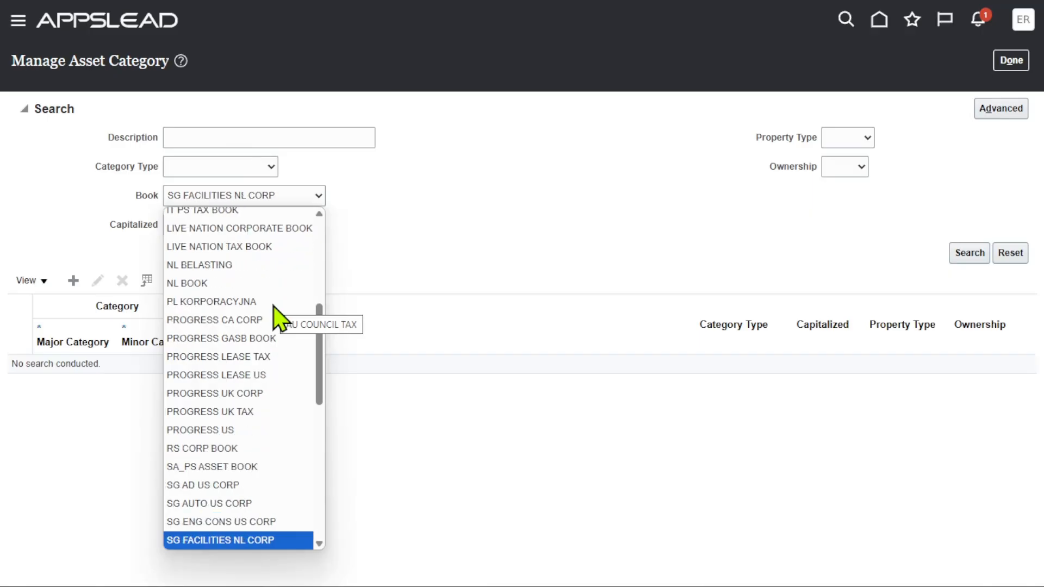
{"action": "key", "text": "s"}
{"action": "key", "text": "s"}
{"action": "key", "text": "s"}
{"action": "key", "text": "s"}
{"action": "key", "text": "s"}
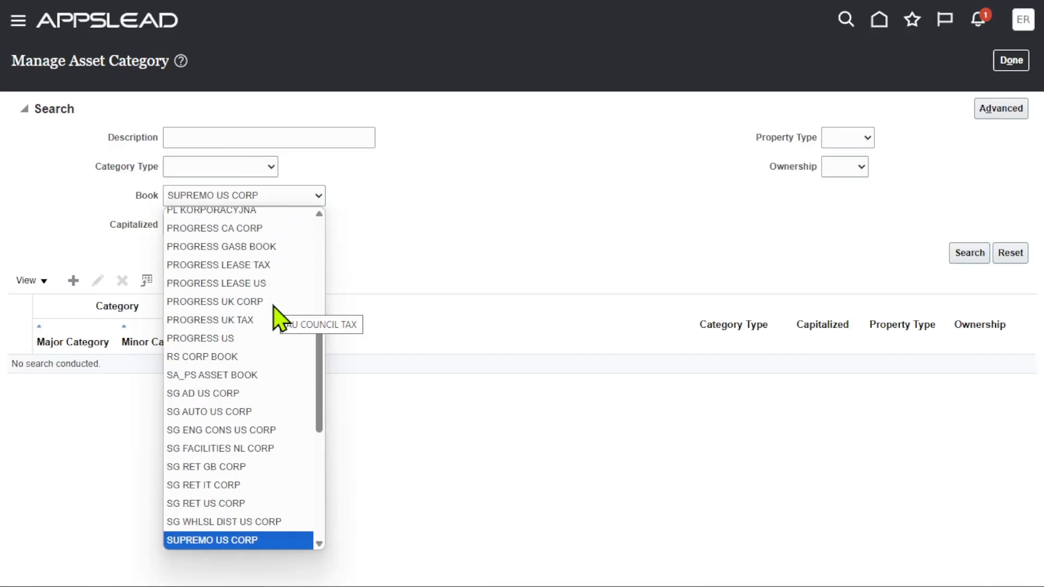
{"action": "key", "text": "s"}
{"action": "key", "text": "Up"}
{"action": "key", "text": "Return"}
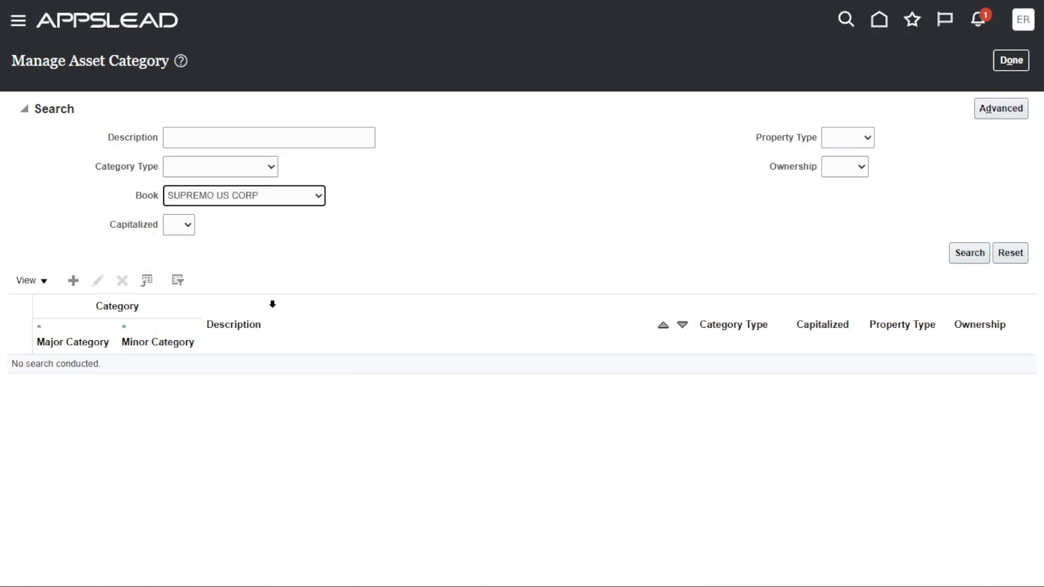
Run the asset category search and open the BUILDING OFFICE category for editing
{"action": "left_click", "coordinate": [966, 251]}
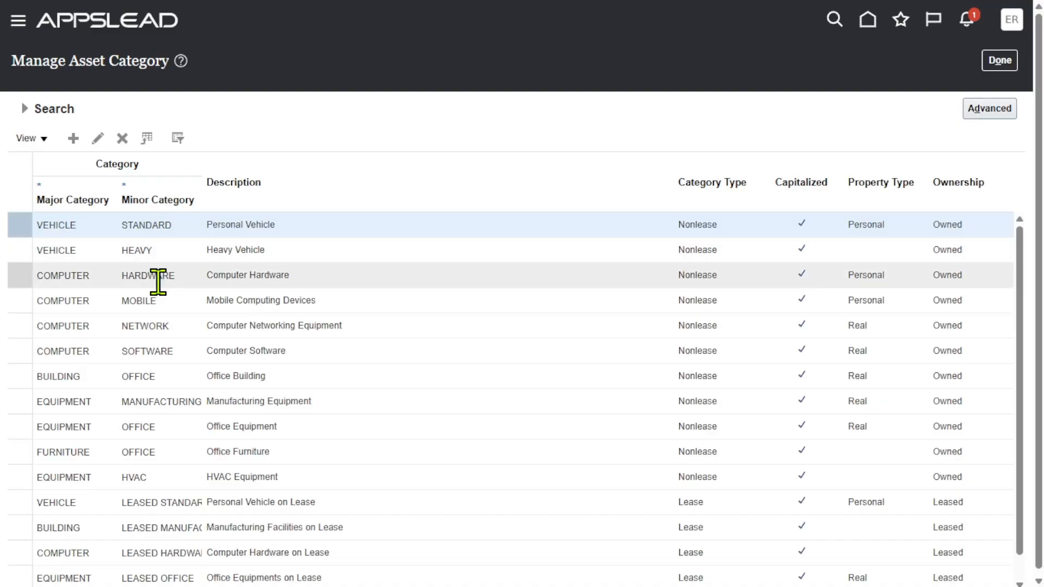
{"action": "left_click", "coordinate": [155, 381]}
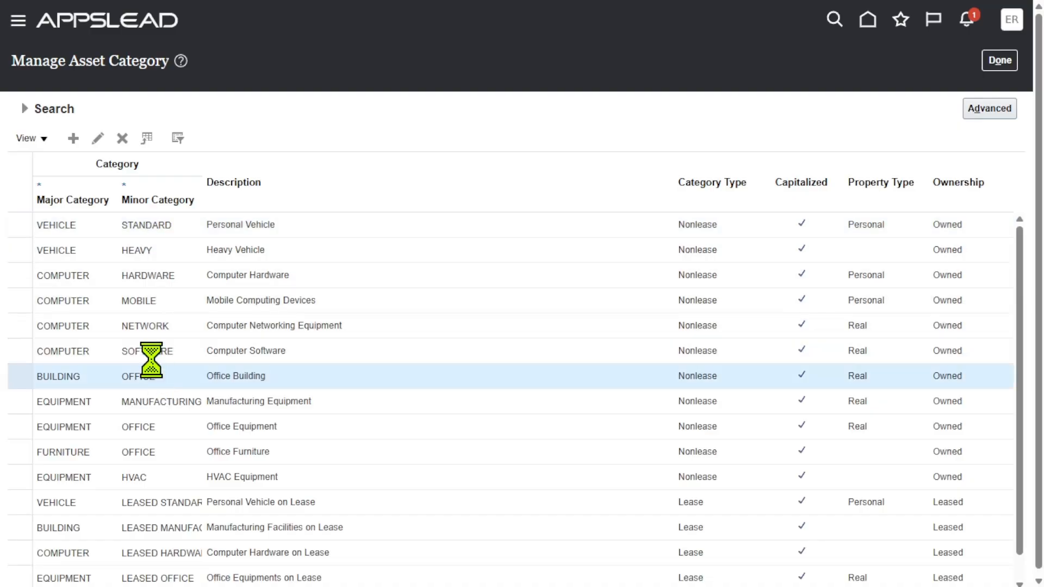
{"action": "left_click", "coordinate": [98, 139]}
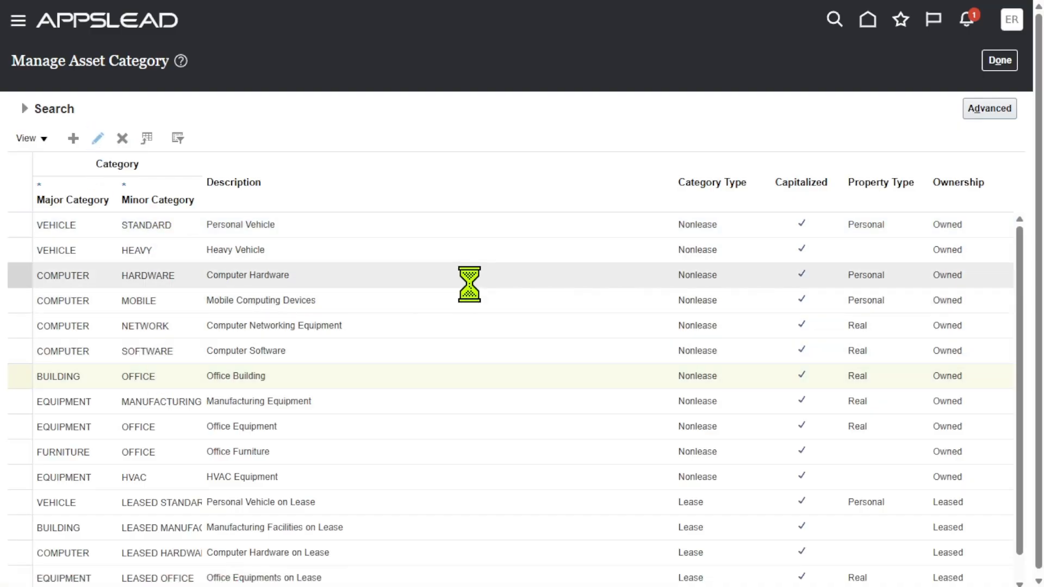
Select the SUPREMO US CORP book of the BUILDING-OFFICE category to show its accounting rules
{"action": "left_click", "coordinate": [124, 318]}
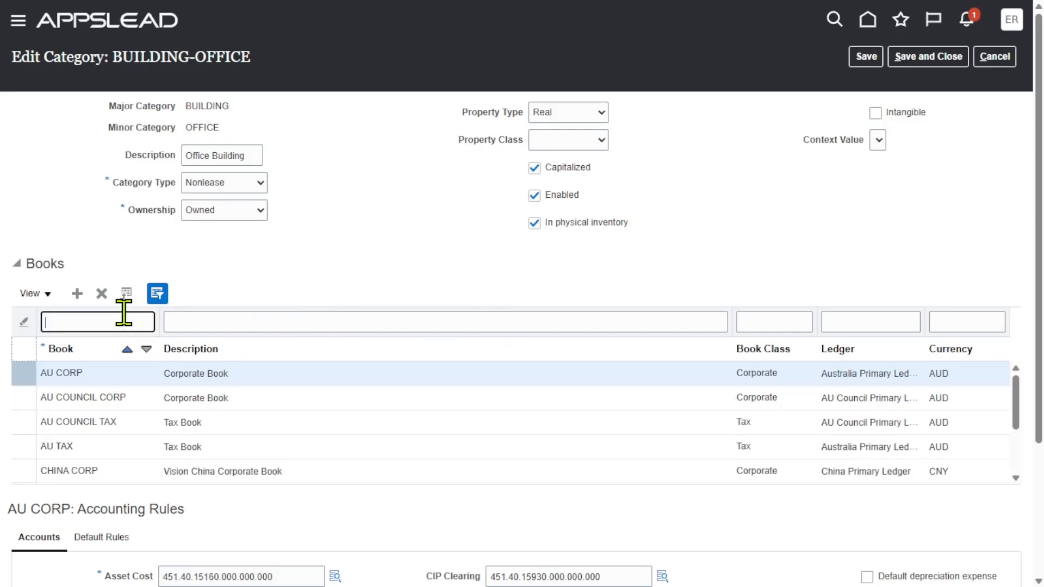
{"action": "scroll", "coordinate": [229, 405], "scroll_direction": "down", "scroll_amount": 3}
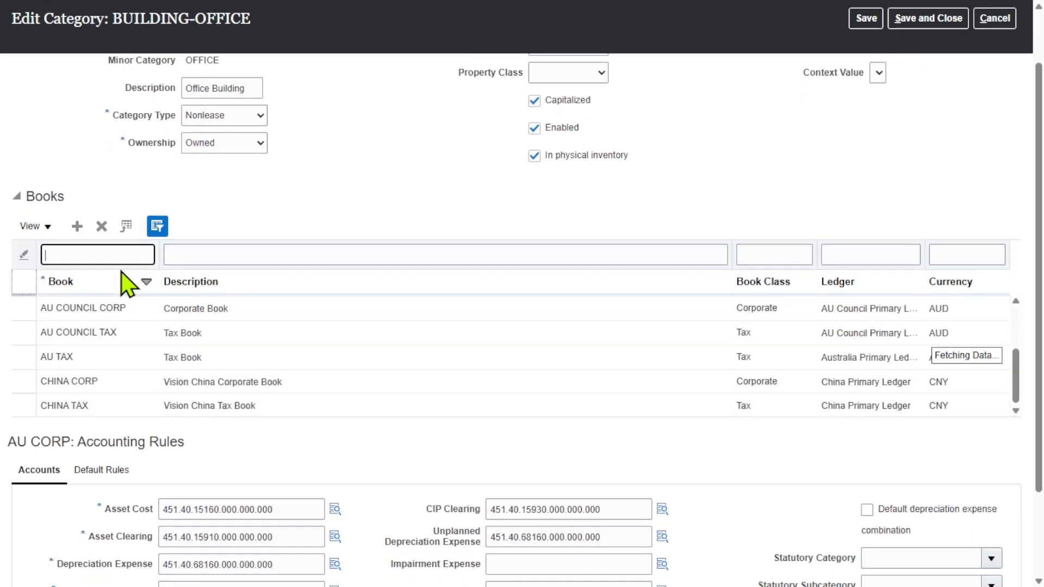
{"action": "scroll", "coordinate": [202, 331], "scroll_direction": "down", "scroll_amount": 5}
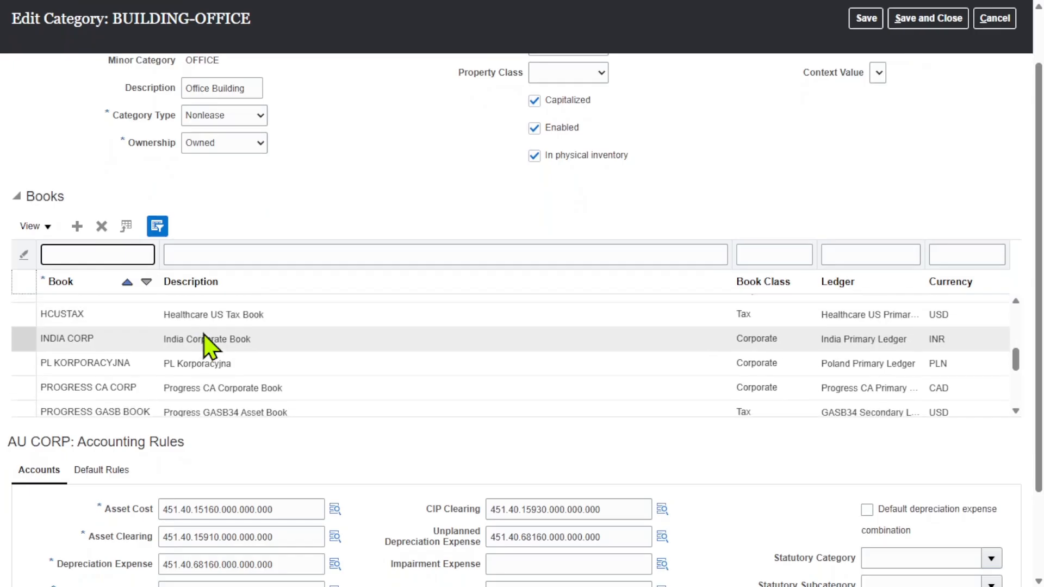
{"action": "scroll", "coordinate": [205, 333], "scroll_direction": "down", "scroll_amount": 5}
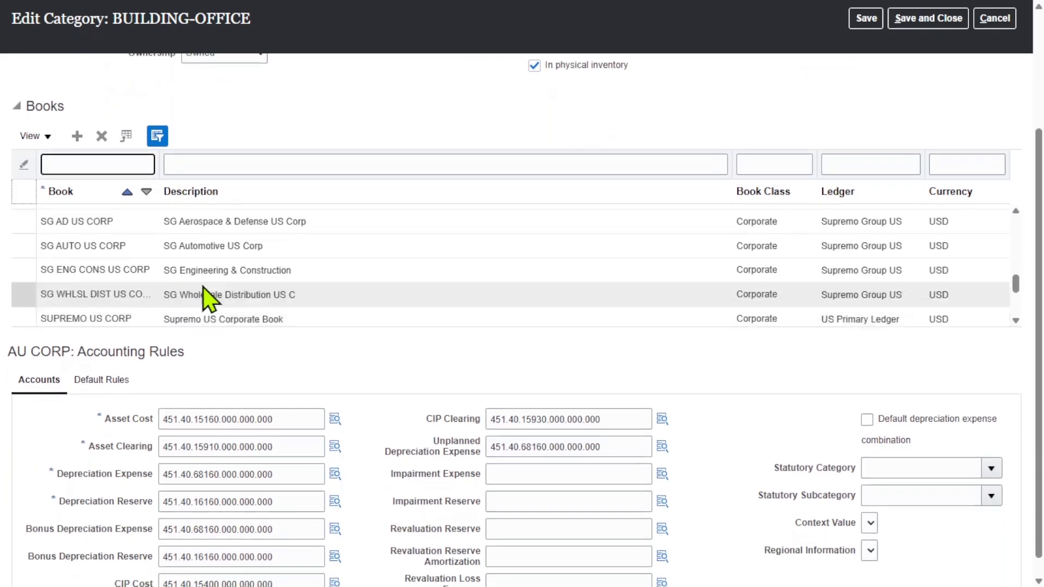
{"action": "left_click", "coordinate": [160, 302]}
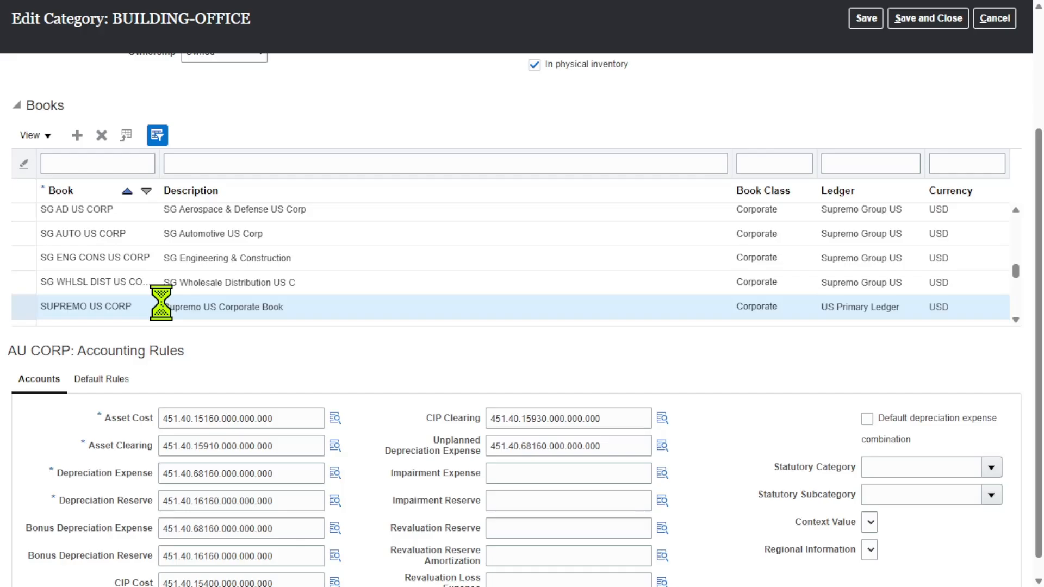
{"action": "scroll", "coordinate": [348, 369], "scroll_direction": "down", "scroll_amount": 2}
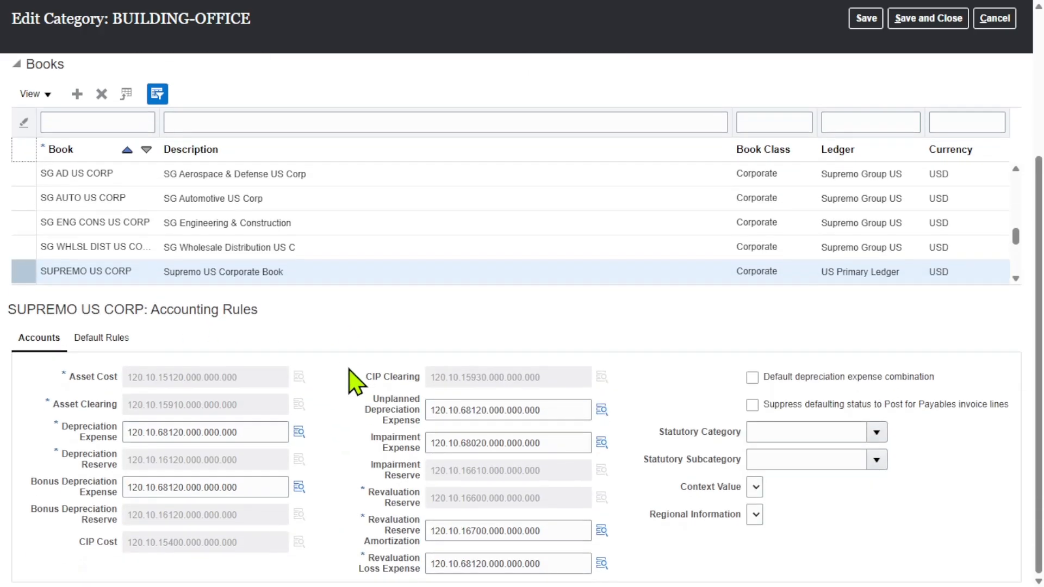
Copy the SUPREMO US CORP Depreciation Expense account 120.10.68120.000.000.000 into the Notepad notes below the location line
{"action": "left_click_drag", "start_coordinate": [246, 432], "coordinate": [128, 431]}
{"action": "key", "text": "ctrl+c"}
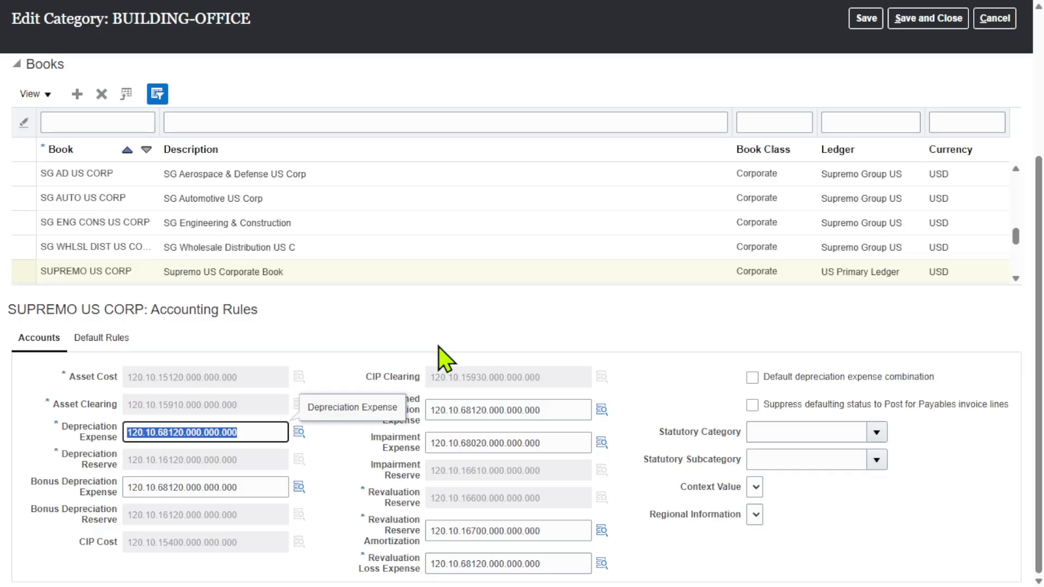
{"action": "key", "text": "alt+Tab"}
{"action": "key", "text": "alt+Tab"}
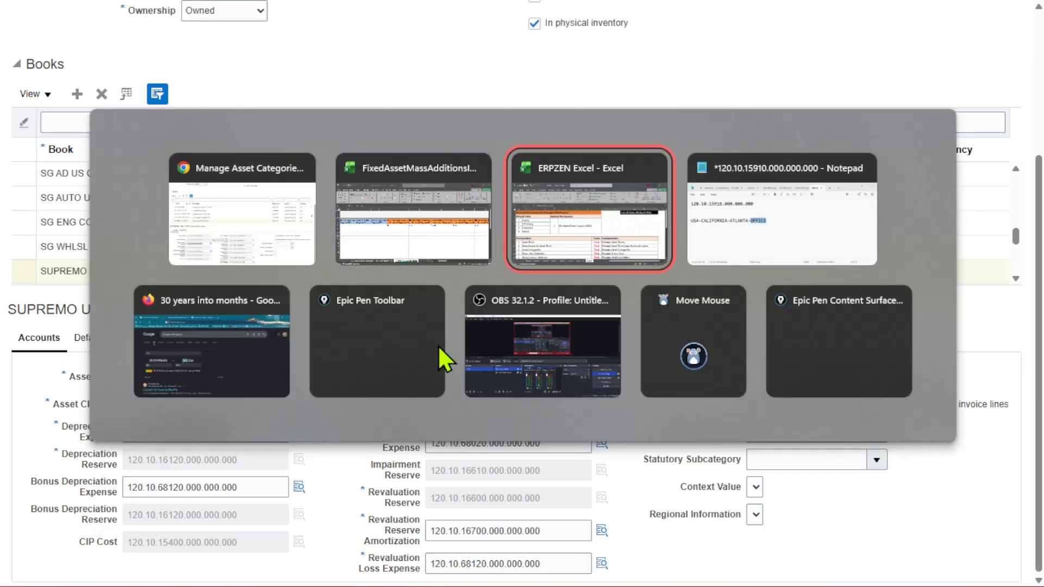
{"action": "key", "text": "Right"}
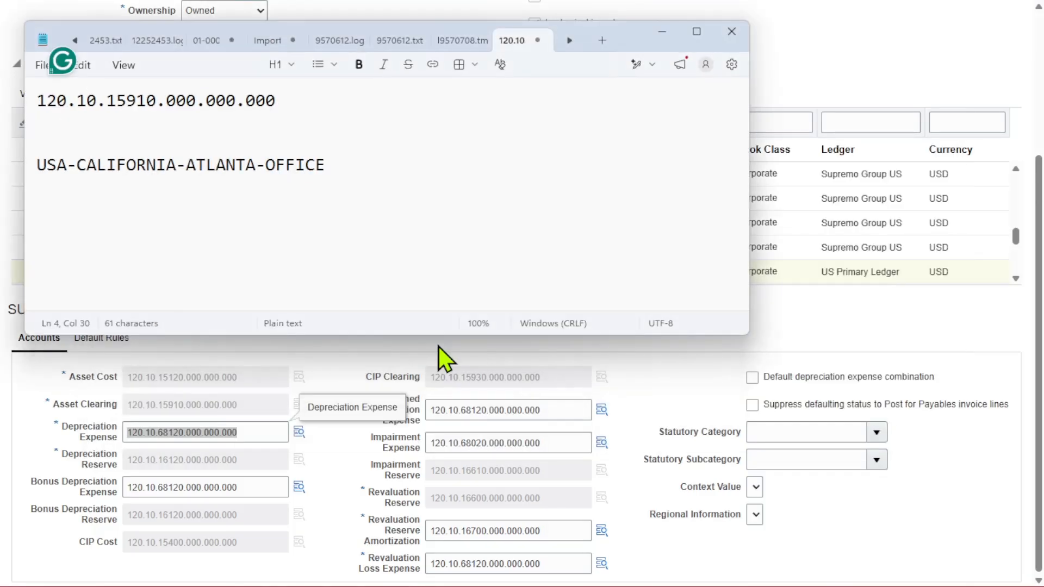
{"action": "key", "text": "ctrl+v"}
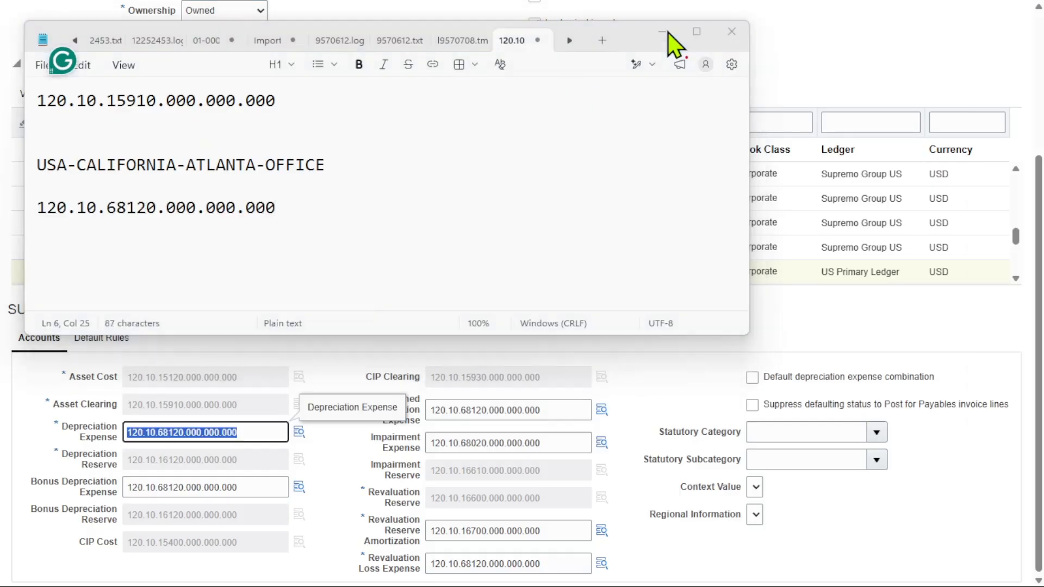
{"action": "left_click", "coordinate": [662, 32]}
Switch to the import template in Excel and clear Depreciation Expense Account Segment1 through Segment6 in row 5
{"action": "key", "text": "alt+Tab"}
{"action": "key", "text": "Tab"}
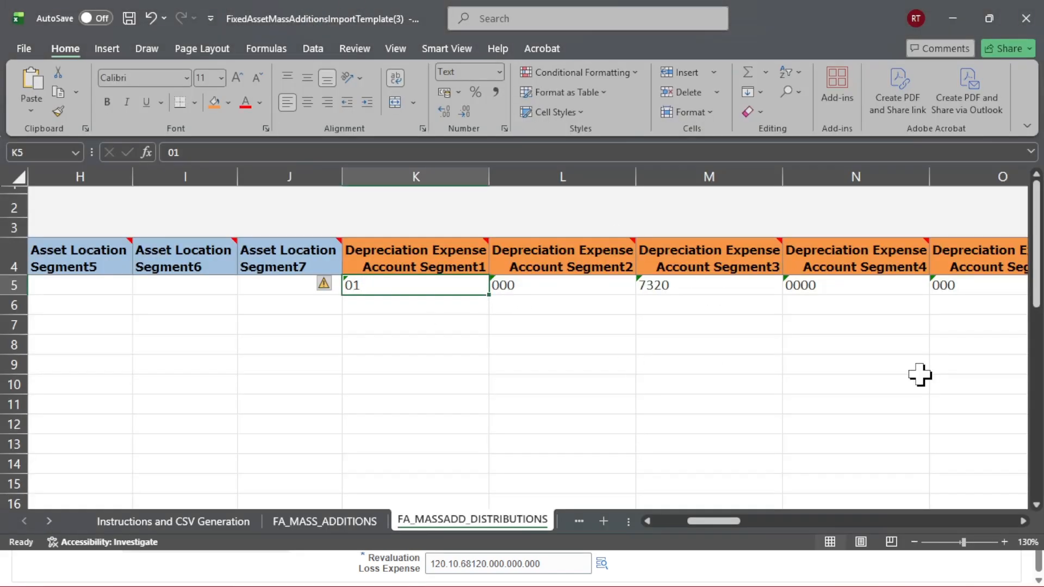
{"action": "key", "text": "shift+Right"}
{"action": "key", "text": "shift+Right"}
{"action": "key", "text": "shift+Right"}
{"action": "key", "text": "shift+Right"}
{"action": "key", "text": "shift+Right"}
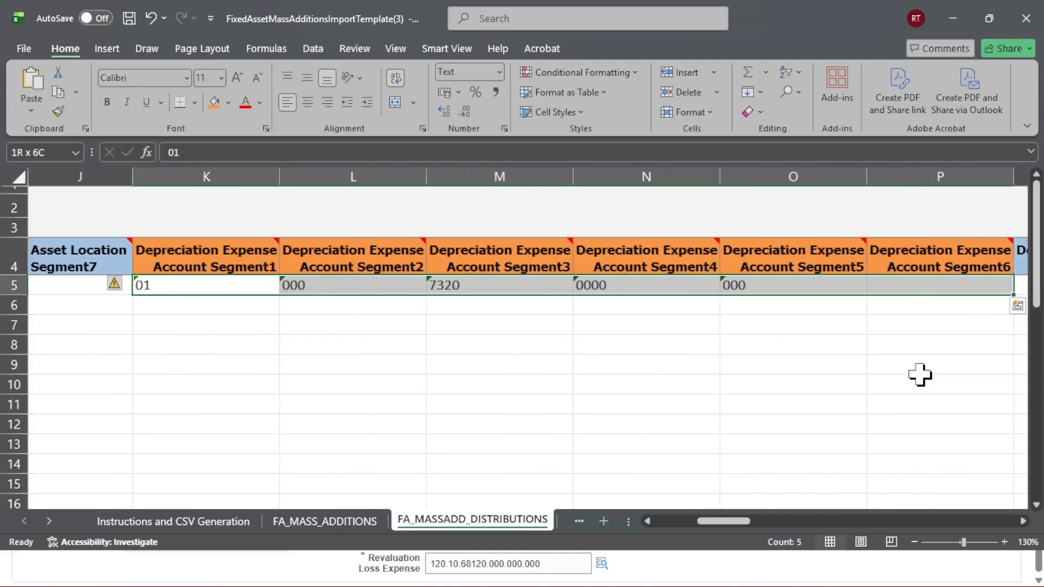
{"action": "key", "text": "Delete"}
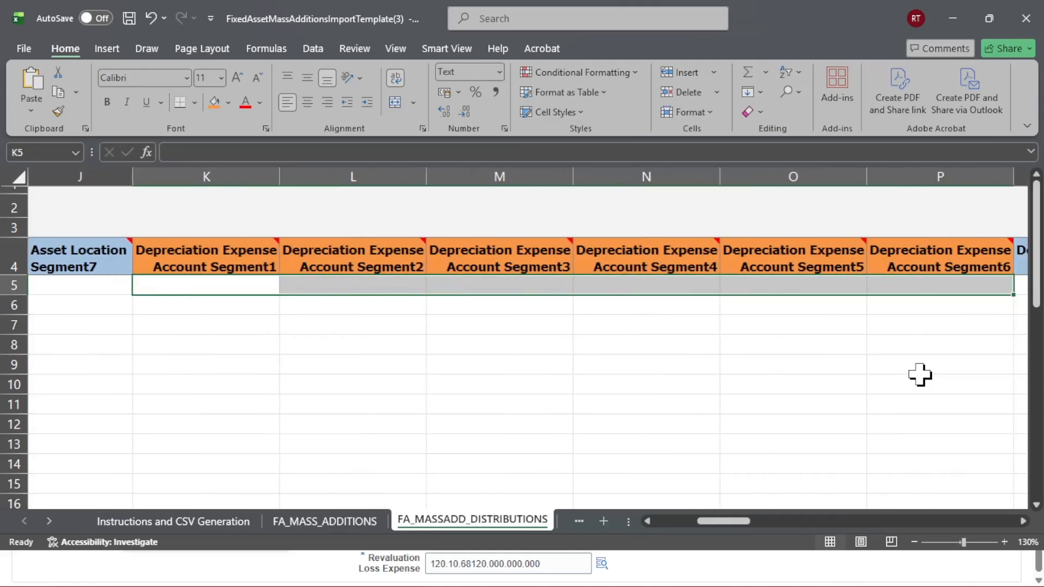
{"action": "left_click", "coordinate": [252, 343]}
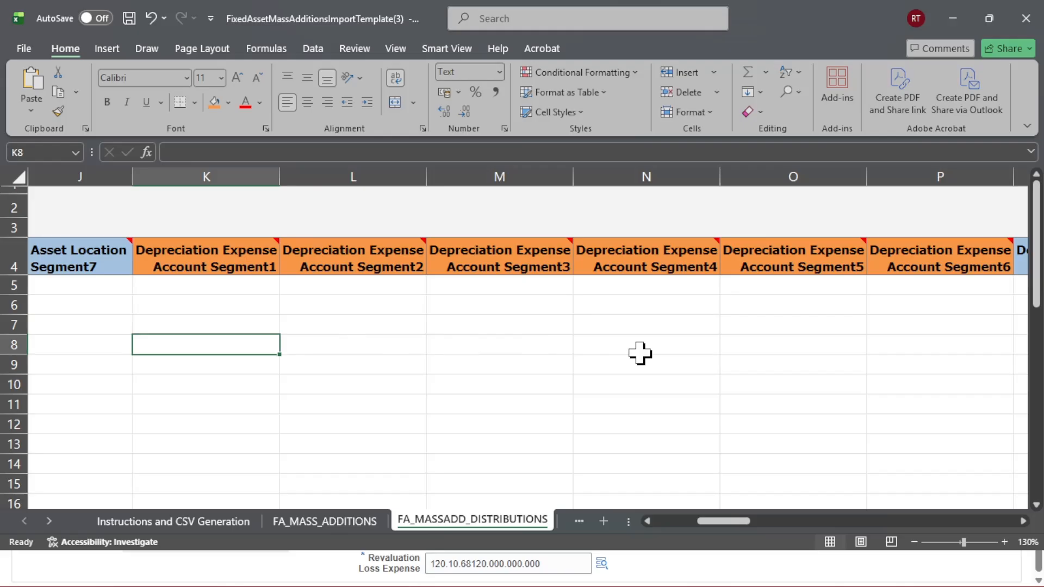
Copy the first segment, 120, of the depreciation expense account from Notepad into Depreciation Expense Account Segment1 in row 5
{"action": "key", "text": "super"}
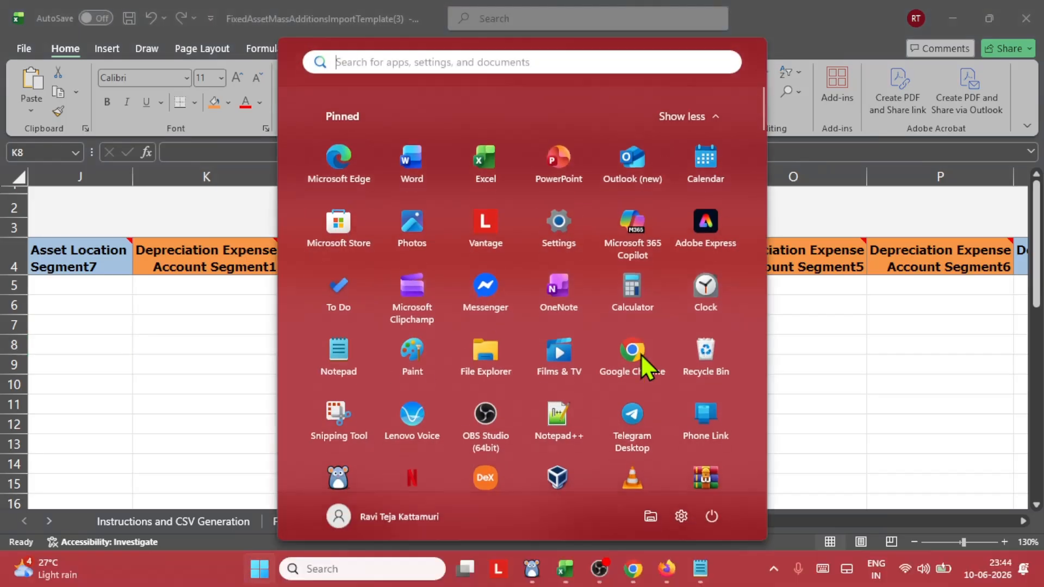
{"action": "left_click", "coordinate": [698, 575]}
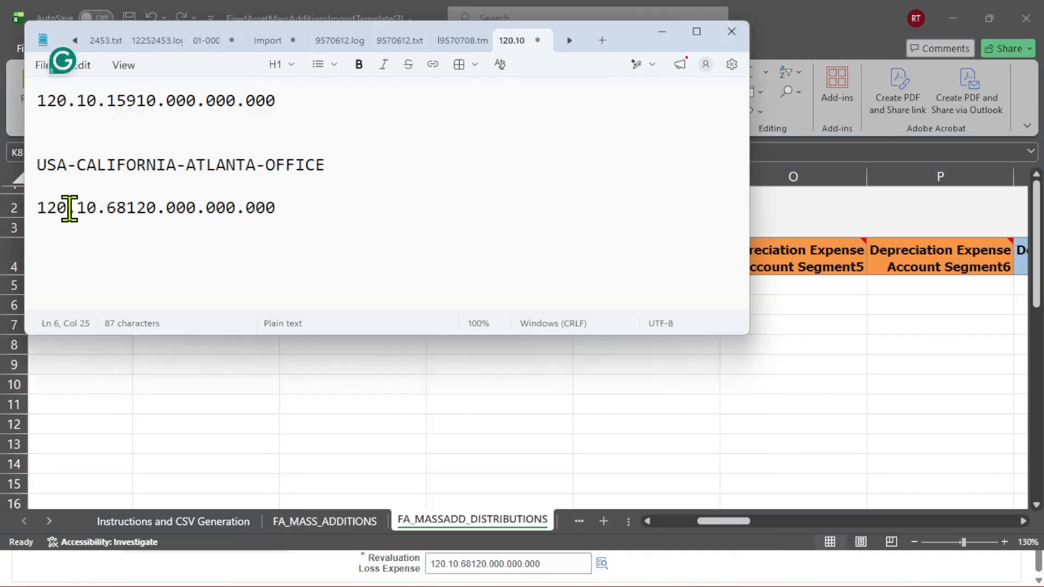
{"action": "left_click_drag", "start_coordinate": [63, 207], "coordinate": [43, 210]}
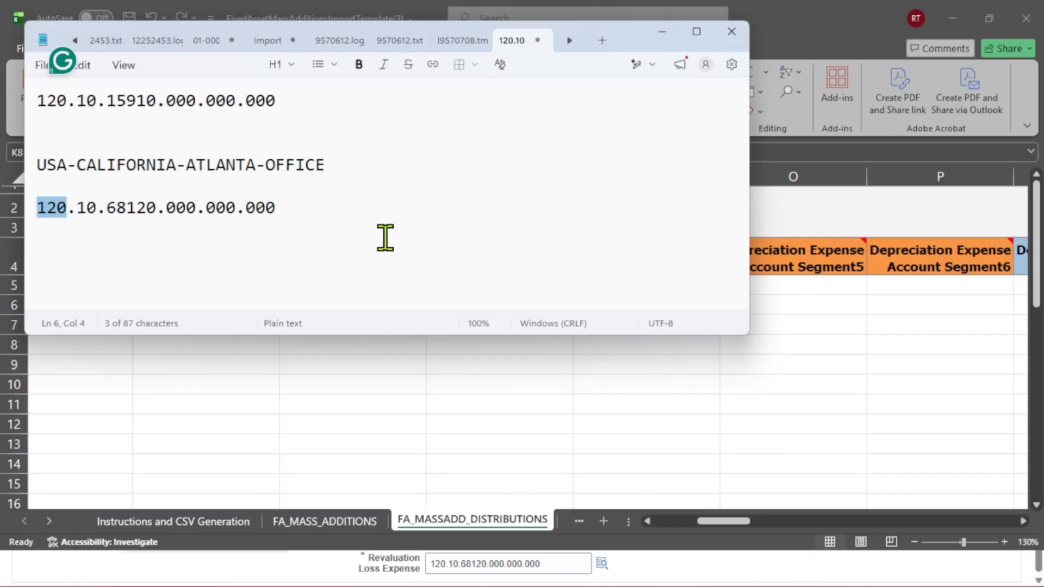
{"action": "left_click", "coordinate": [662, 33]}
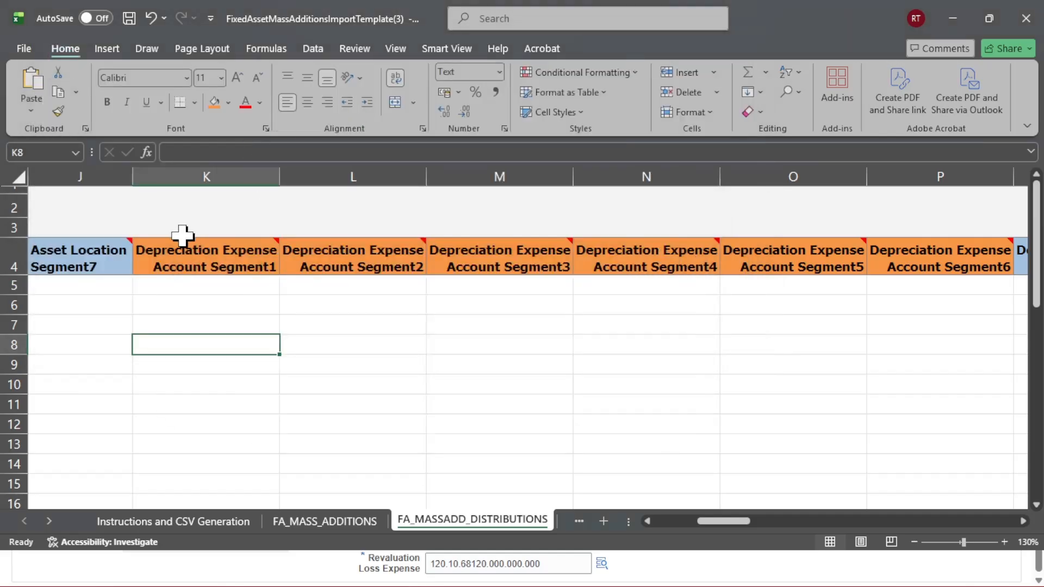
{"action": "right_click", "coordinate": [171, 285]}
{"action": "left_click", "coordinate": [207, 175]}
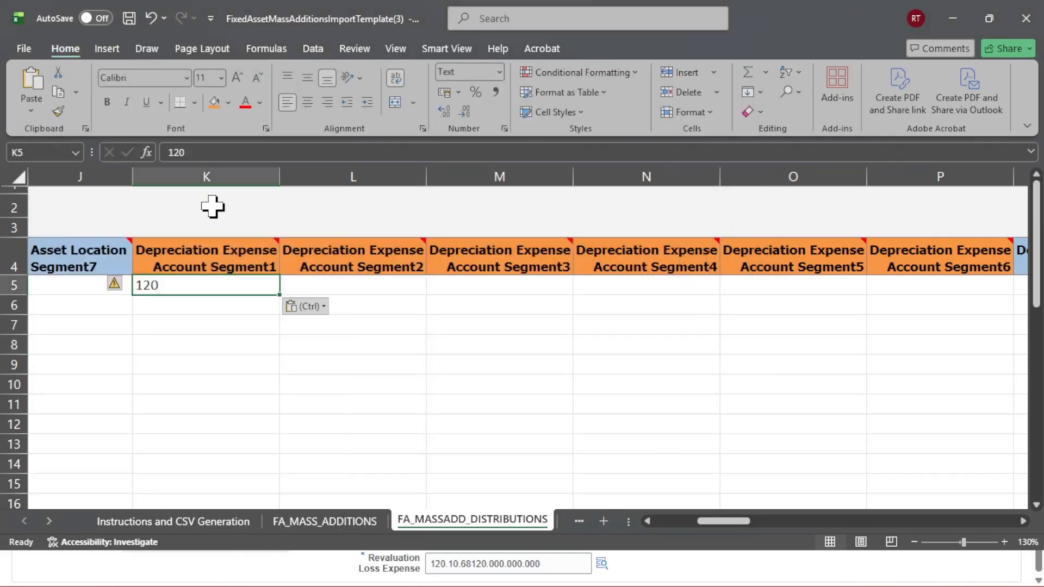
Enter 10 as Depreciation Expense Account Segment2 and 68120 as Segment3 in row 5, consulting the account noted in Notepad
{"action": "key", "text": "Tab"}
{"action": "type", "text": "10"}
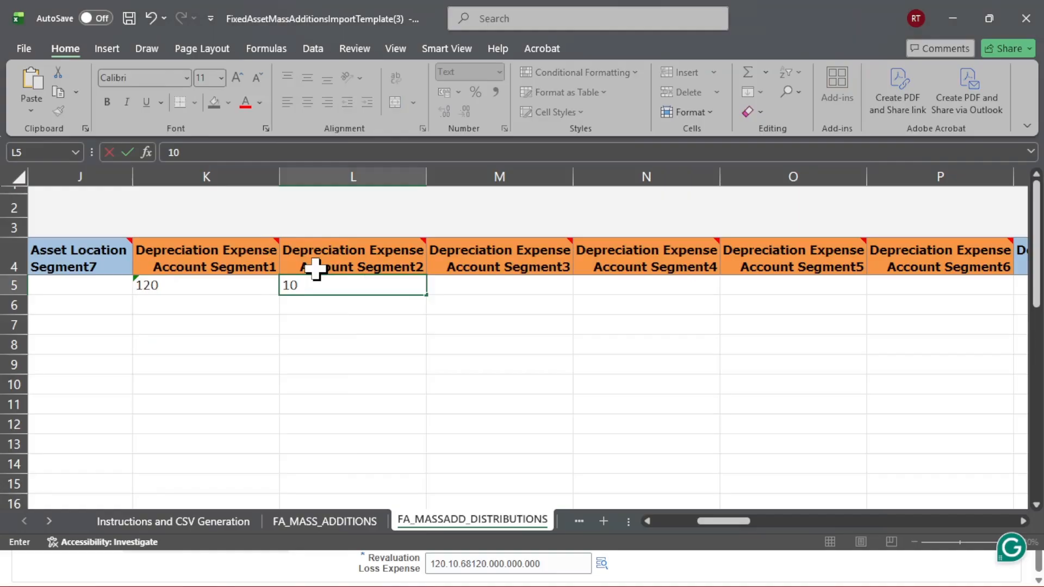
{"action": "key", "text": "Tab"}
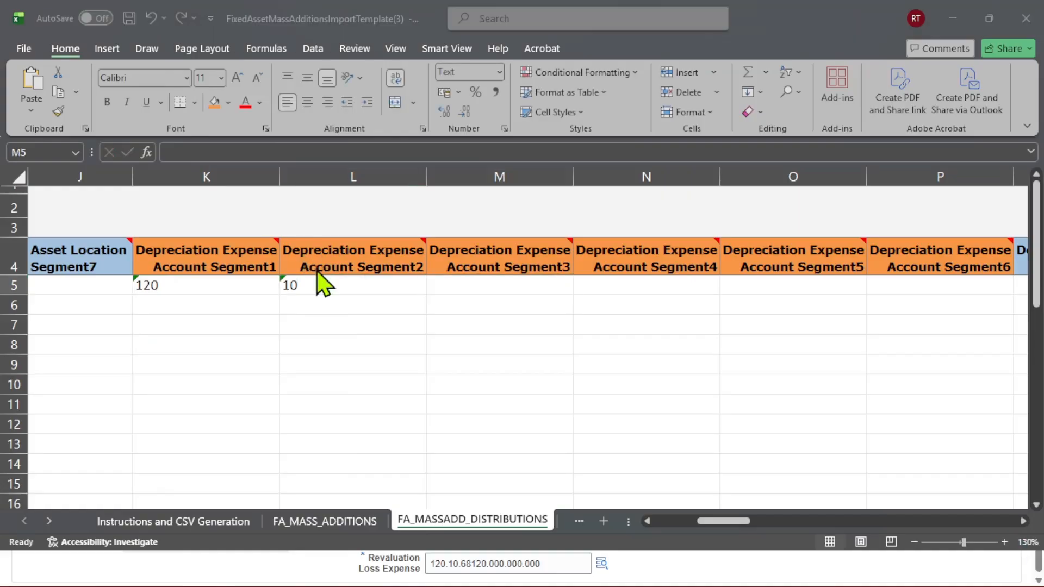
{"action": "key", "text": "alt+Tab"}
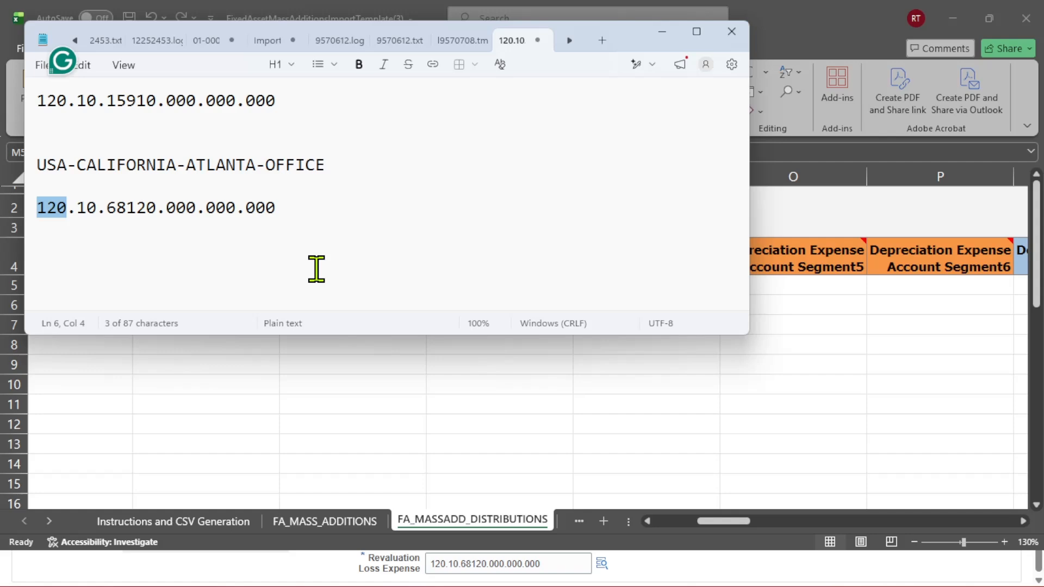
{"action": "key", "text": "alt+Tab"}
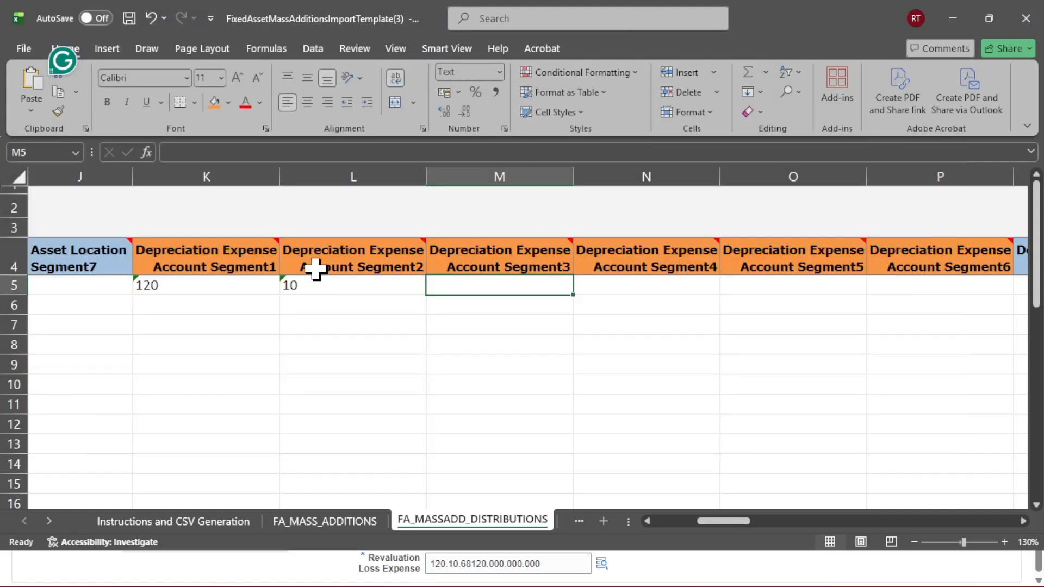
{"action": "type", "text": "68120"}
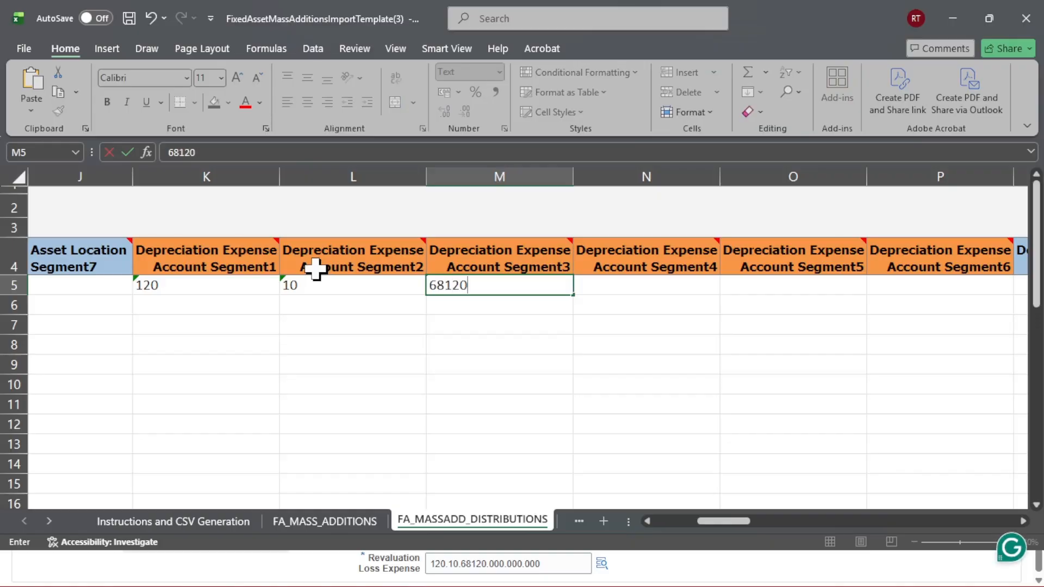
{"action": "key", "text": "Tab"}
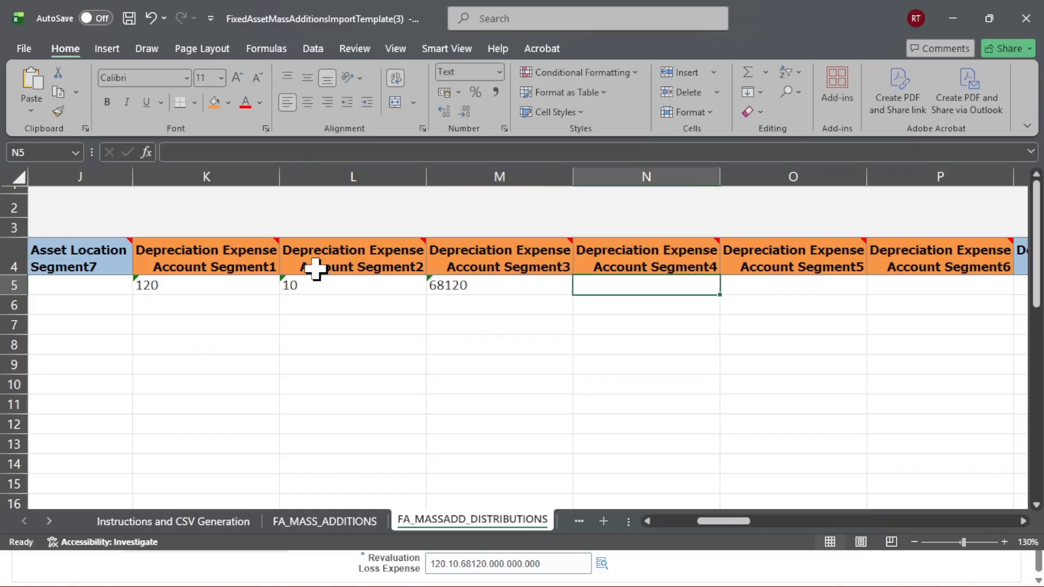
Check the remaining account segments in Notepad and enter 000 as text in Depreciation Expense Account Segment4, Segment5 and Segment6 of row 5
{"action": "key", "text": "alt+Tab"}
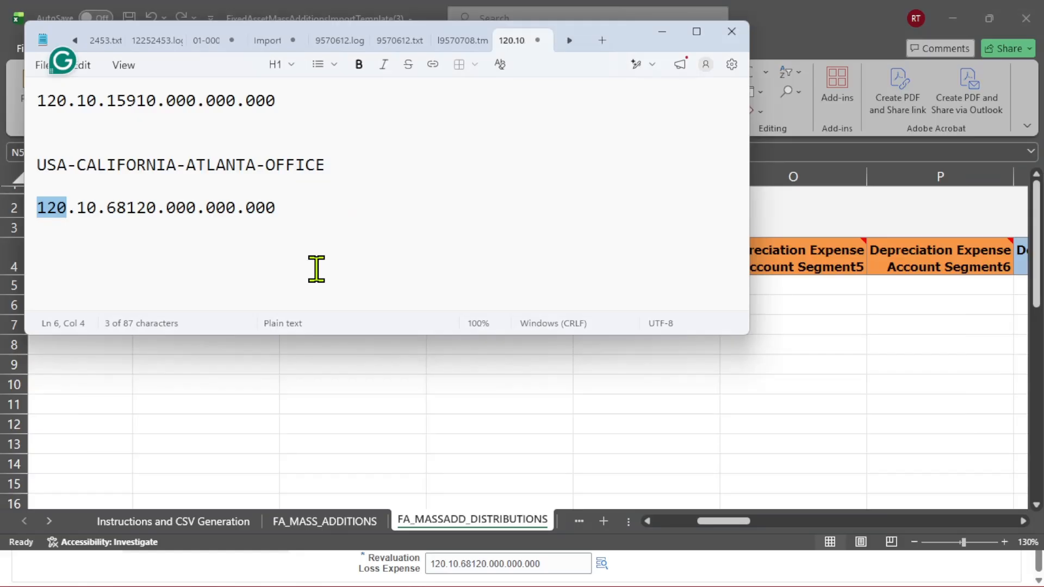
{"action": "key", "text": "alt+Tab"}
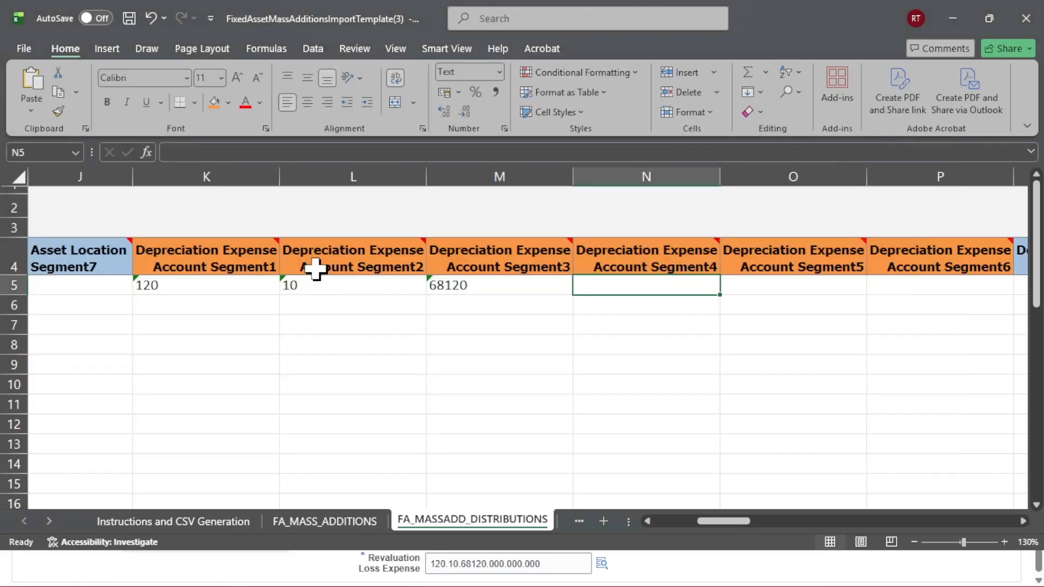
{"action": "type", "text": "'000"}
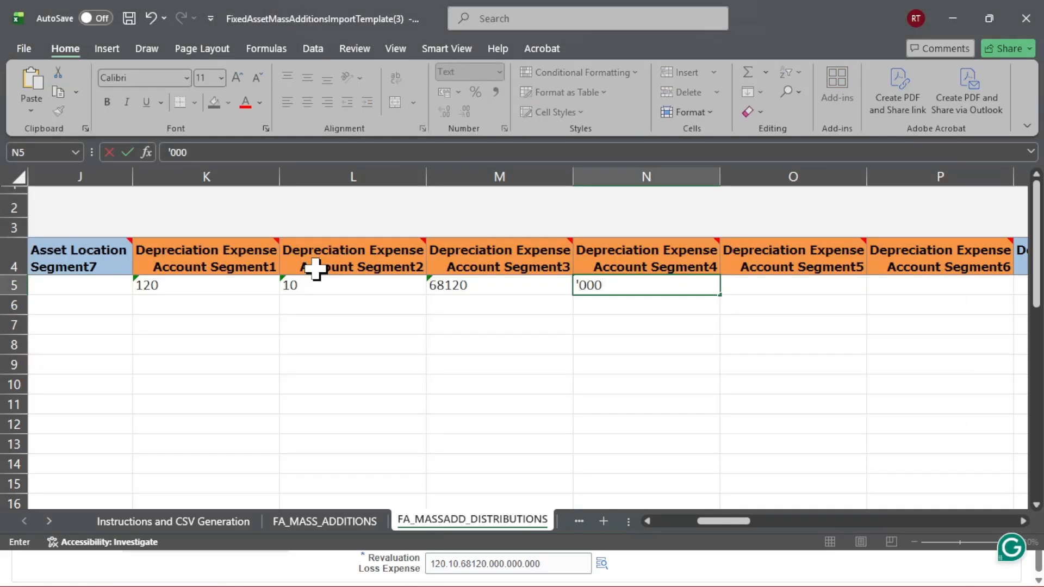
{"action": "key", "text": "Tab"}
{"action": "type", "text": "'000"}
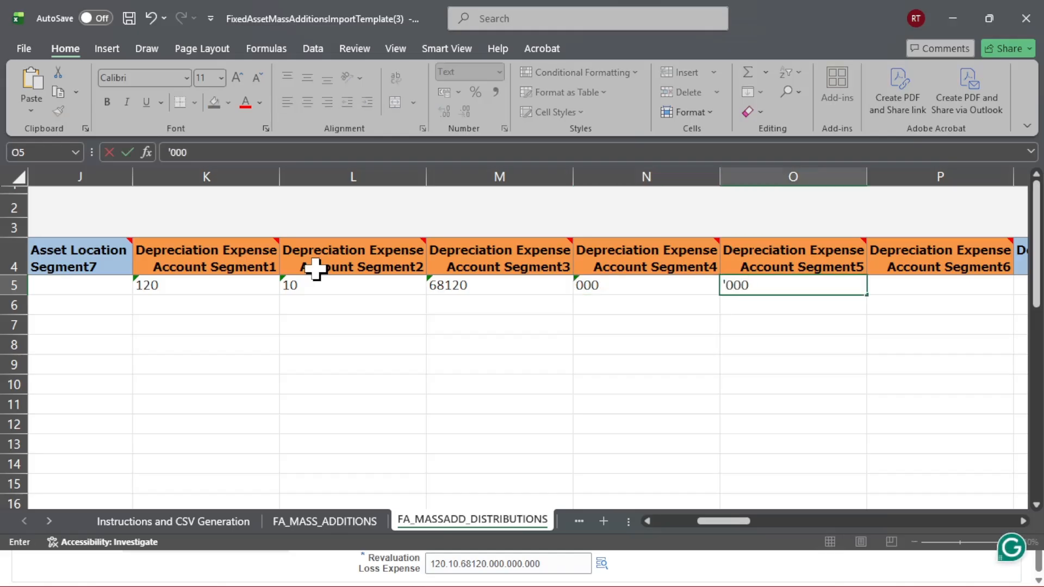
{"action": "key", "text": "Tab"}
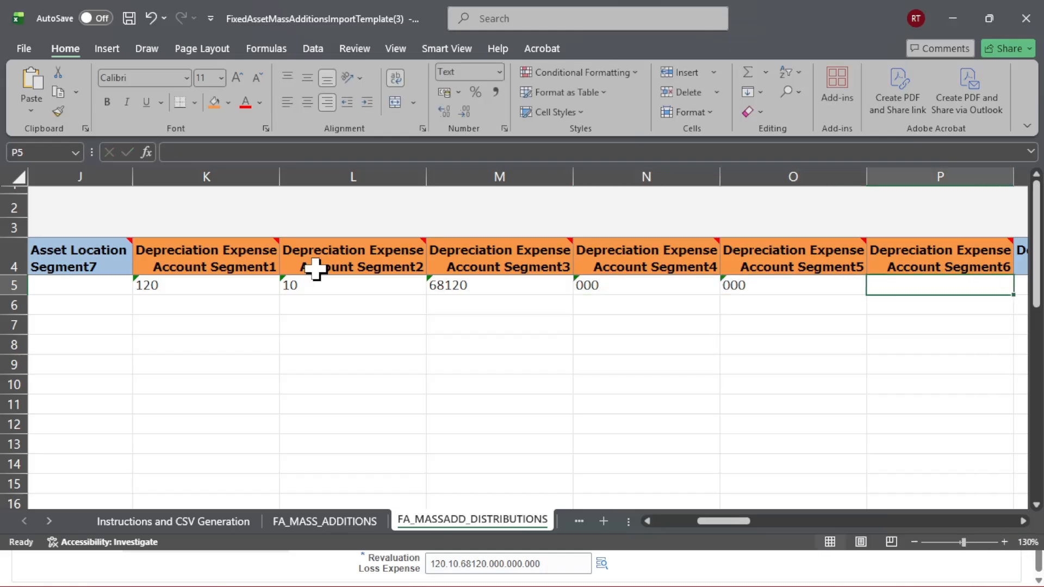
{"action": "type", "text": "'000"}
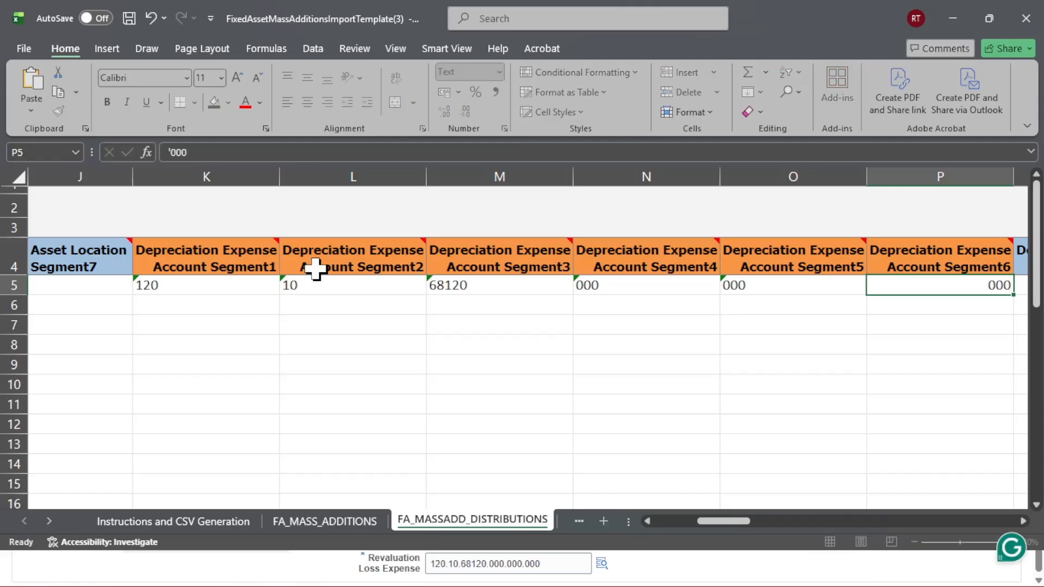
{"action": "key", "text": "Tab"}
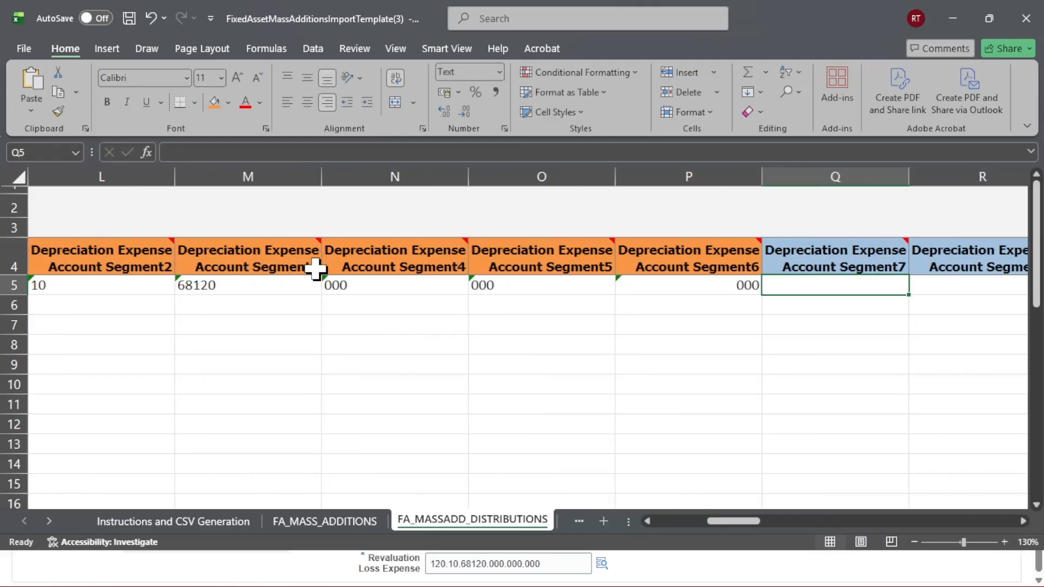
Check the Depreciation Expense Account Segment7 through Segment30 columns of row 5 for further required entries
{"action": "key", "text": "Tab"}
{"action": "key", "text": "Tab"}
{"action": "key", "text": "Tab"}
{"action": "key", "text": "Tab"}
{"action": "key", "text": "Tab"}
{"action": "key", "text": "Tab"}
{"action": "key", "text": "Tab"}
{"action": "key", "text": "Tab"}
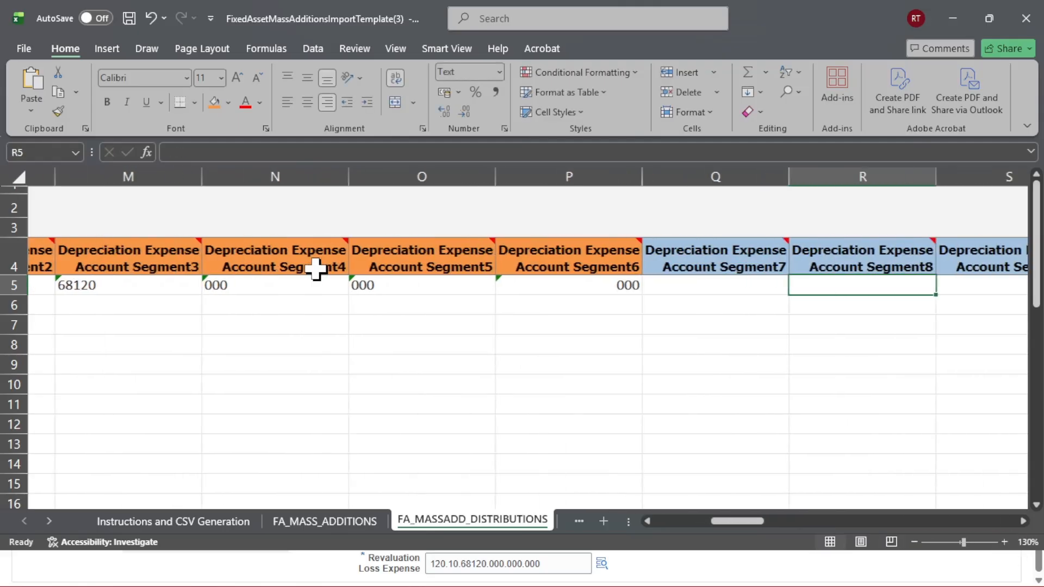
{"action": "key", "text": "Tab"}
{"action": "key", "text": "Tab"}
{"action": "key", "text": "Tab"}
{"action": "key", "text": "Tab"}
{"action": "key", "text": "Tab"}
{"action": "key", "text": "Tab"}
{"action": "key", "text": "Tab"}
{"action": "key", "text": "Tab"}
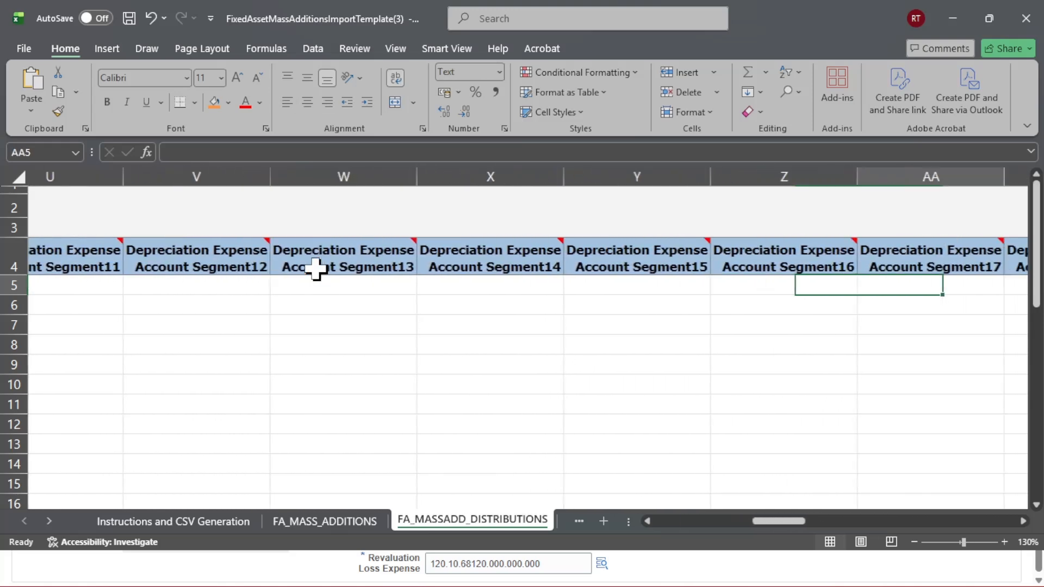
{"action": "key", "text": "Tab"}
{"action": "key", "text": "Tab"}
{"action": "key", "text": "Tab"}
{"action": "key", "text": "Tab"}
{"action": "key", "text": "Tab"}
{"action": "key", "text": "Tab"}
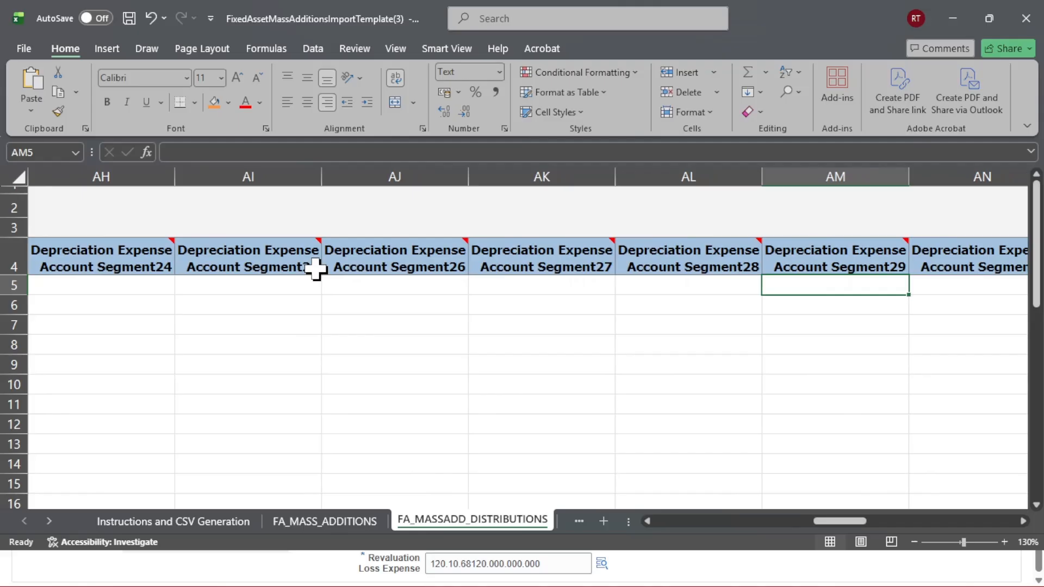
{"action": "key", "text": "Tab"}
{"action": "key", "text": "Tab"}
{"action": "key", "text": "Tab"}
{"action": "key", "text": "Tab"}
{"action": "key", "text": "Tab"}
{"action": "key", "text": "Tab"}
{"action": "key", "text": "Tab"}
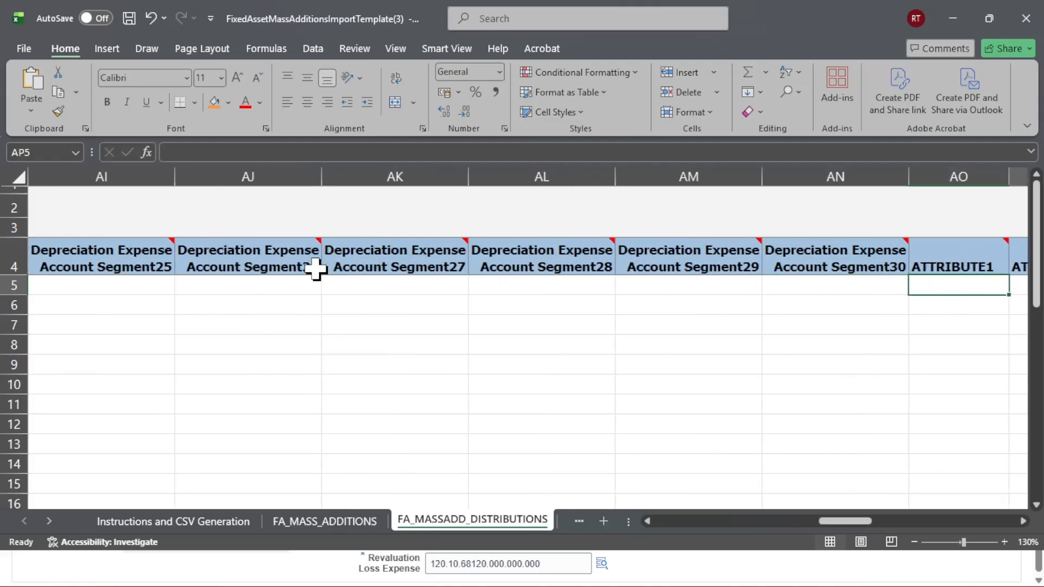
Review the attribute columns of the distributions sheet, from ATTRIBUTE1 through ATTRIBUTE_CATEGORY_CODE
{"action": "key", "text": "Tab"}
{"action": "key", "text": "Tab"}
{"action": "key", "text": "Tab"}
{"action": "key", "text": "Tab"}
{"action": "key", "text": "Tab"}
{"action": "key", "text": "Tab"}
{"action": "key", "text": "Tab"}
{"action": "key", "text": "Tab"}
{"action": "key", "text": "Tab"}
{"action": "key", "text": "Tab"}
{"action": "key", "text": "Tab"}
{"action": "key", "text": "Tab"}
{"action": "key", "text": "Tab"}
{"action": "key", "text": "Tab"}
{"action": "key", "text": "Tab"}
{"action": "key", "text": "Tab"}
{"action": "key", "text": "Tab"}
{"action": "key", "text": "Tab"}
{"action": "key", "text": "Tab"}
{"action": "key", "text": "Tab"}
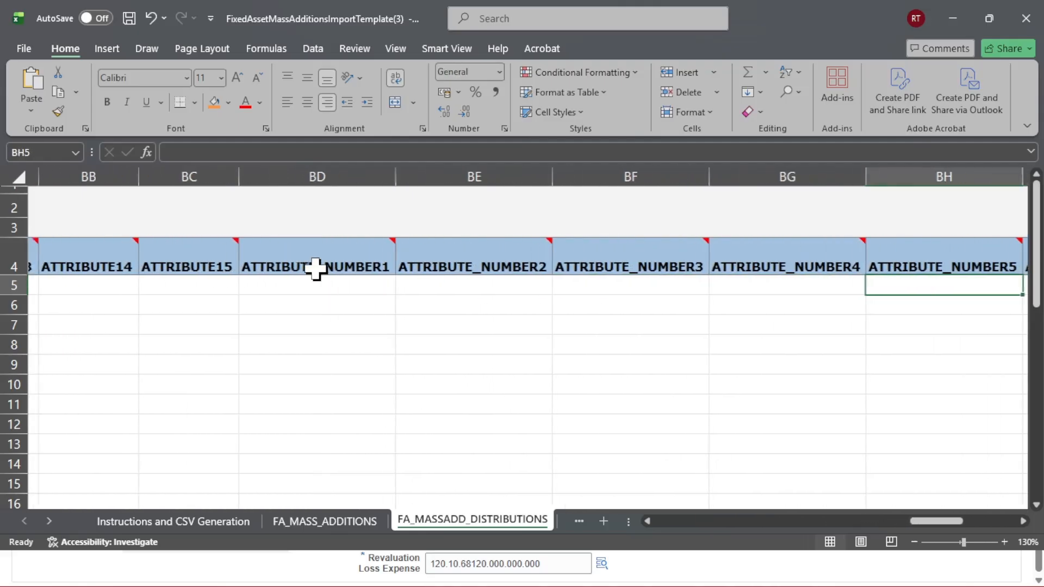
{"action": "key", "text": "Right"}
{"action": "key", "text": "Right"}
{"action": "key", "text": "Right"}
{"action": "key", "text": "Right"}
{"action": "key", "text": "Right"}
{"action": "key", "text": "Right"}
{"action": "key", "text": "Right"}
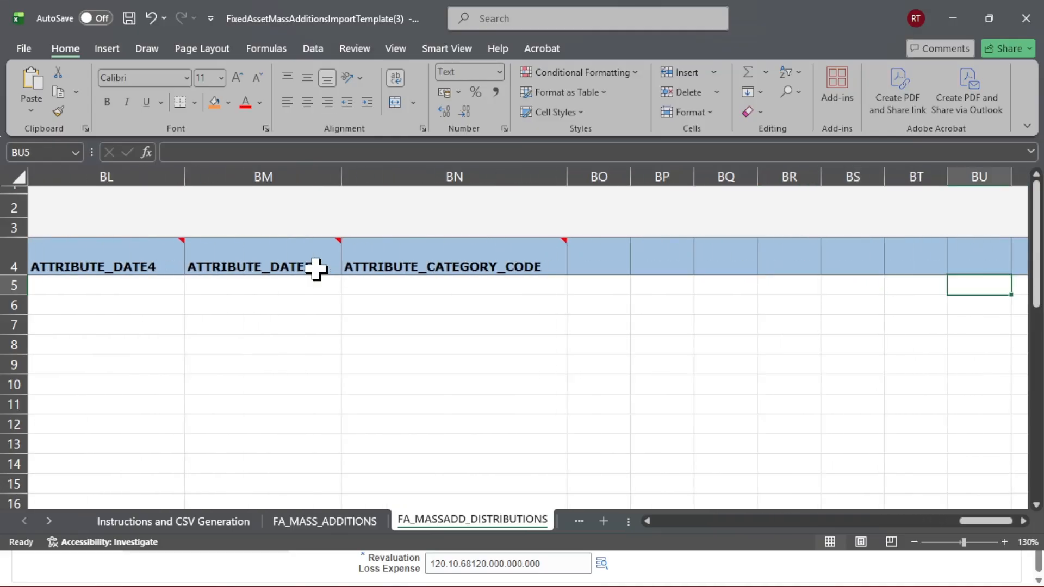
{"action": "key", "text": "Left"}
{"action": "key", "text": "Left"}
{"action": "key", "text": "Left"}
{"action": "key", "text": "Left"}
{"action": "key", "text": "Left"}
{"action": "key", "text": "Left"}
{"action": "key", "text": "Left"}
{"action": "key", "text": "Left"}
{"action": "key", "text": "Left"}
{"action": "key", "text": "Left"}
{"action": "key", "text": "Left"}
{"action": "key", "text": "Left"}
{"action": "key", "text": "Left"}
{"action": "key", "text": "Left"}
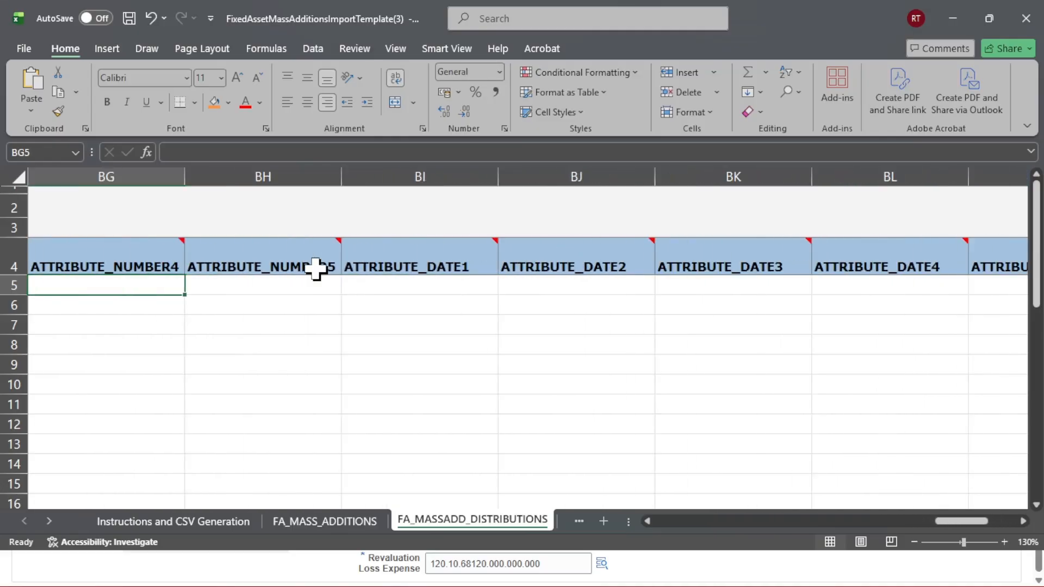
Look over the reporting currency columns on the FA_MC_MASS_RATES sheet, and return to the FA_MASS_ADDITIONS sheet
{"action": "left_click", "coordinate": [49, 521]}
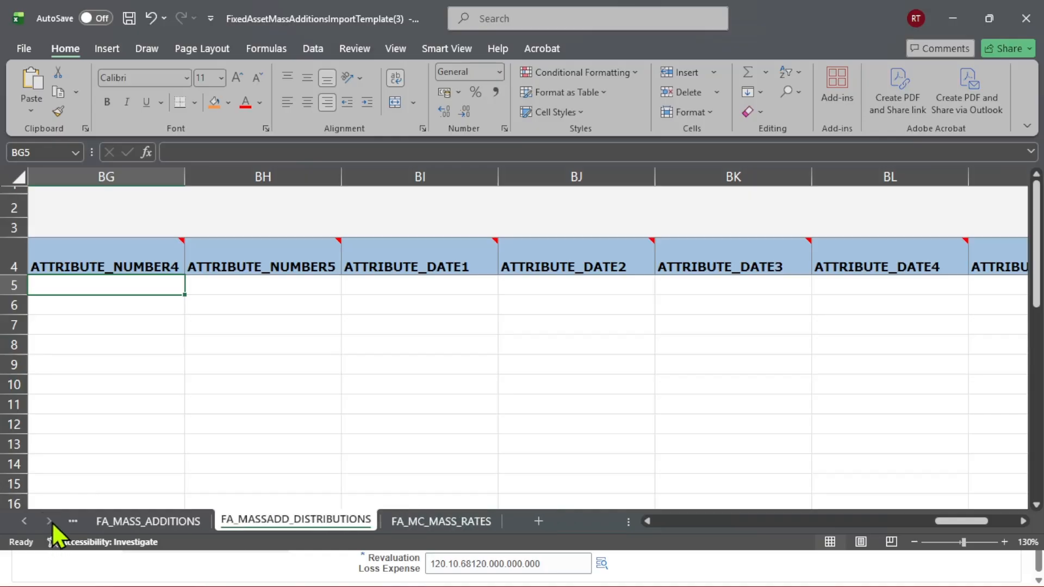
{"action": "left_click", "coordinate": [439, 526]}
{"action": "left_click", "coordinate": [310, 360]}
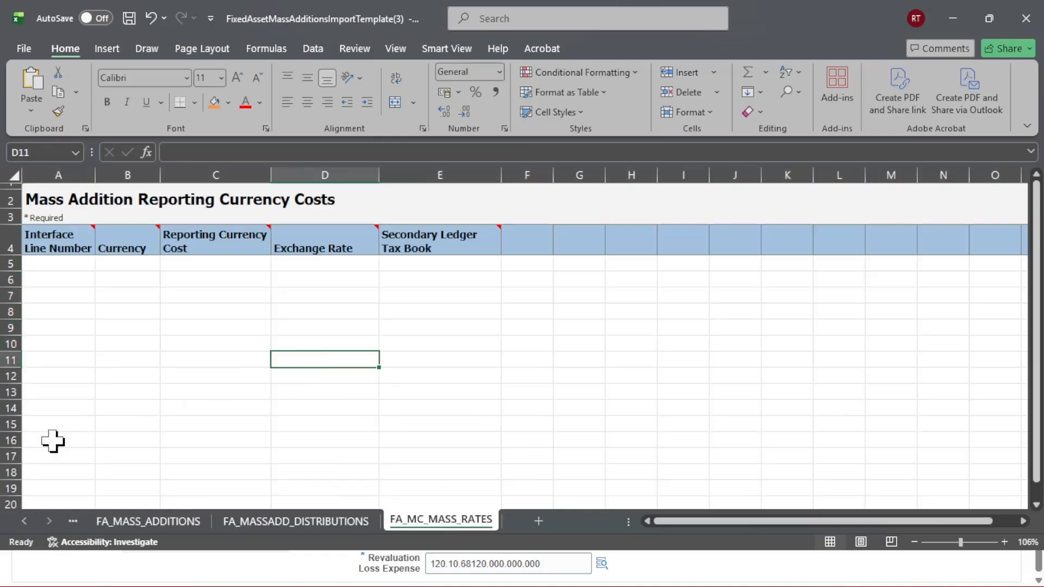
{"action": "left_click", "coordinate": [23, 521]}
{"action": "left_click", "coordinate": [342, 523]}
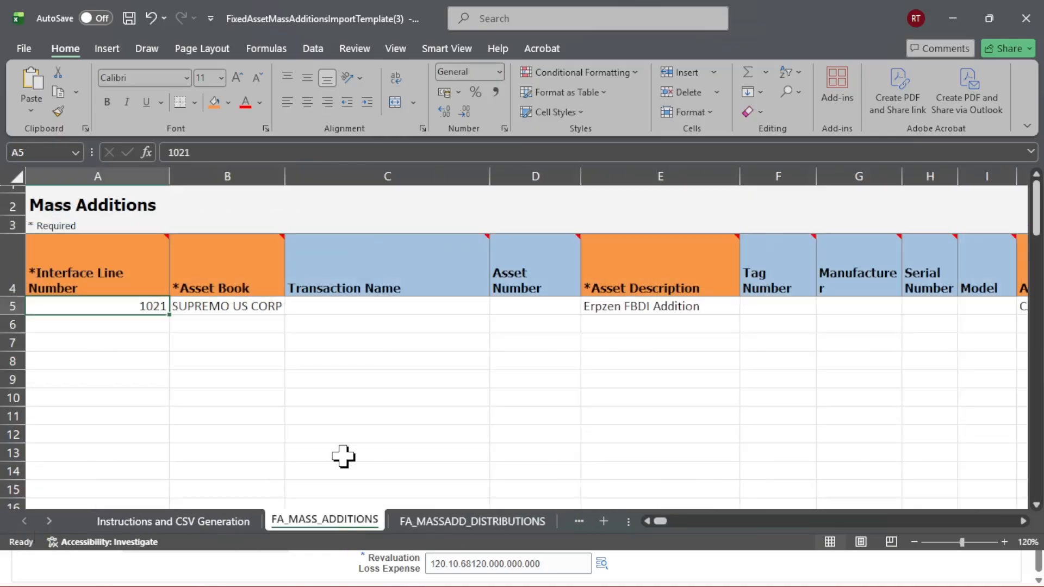
Select all rows below row 5 on the FA_MASS_ADDITIONS sheet to check the unused area, and return to cell A5
{"action": "left_click", "coordinate": [344, 380]}
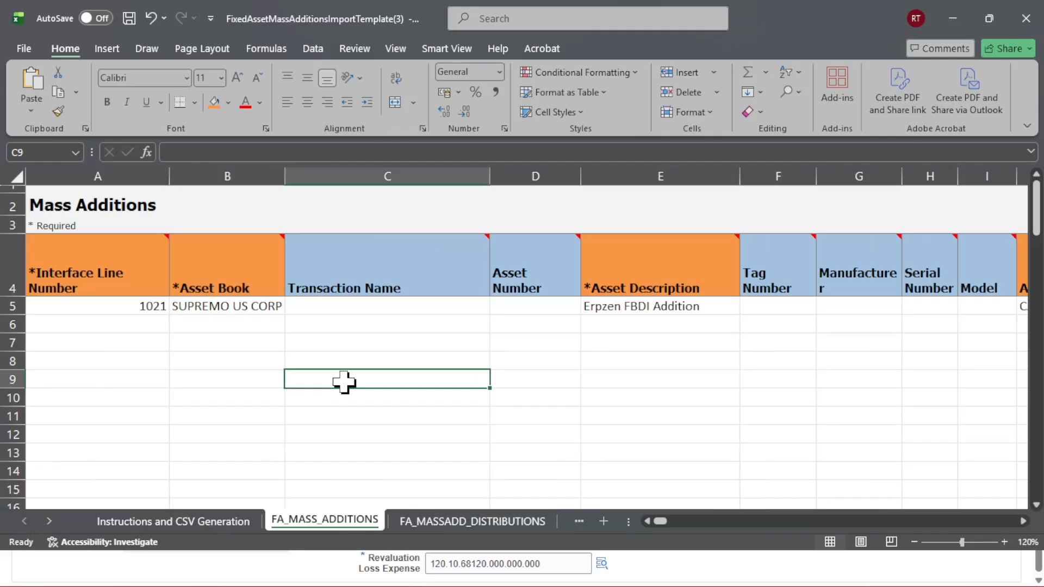
{"action": "key", "text": "Up"}
{"action": "key", "text": "Up"}
{"action": "key", "text": "Up"}
{"action": "key", "text": "Up"}
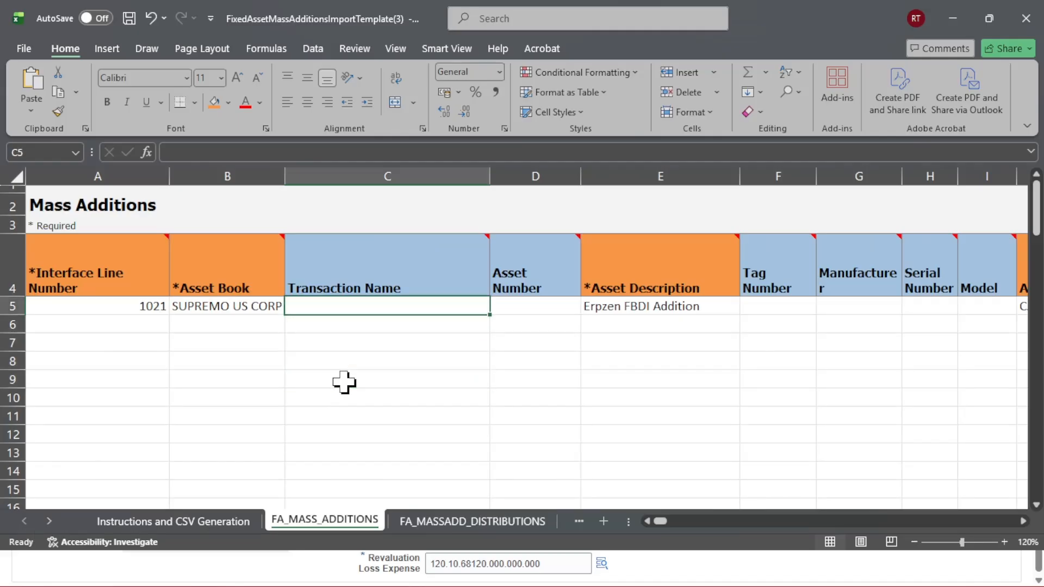
{"action": "key", "text": "Left"}
{"action": "key", "text": "Left"}
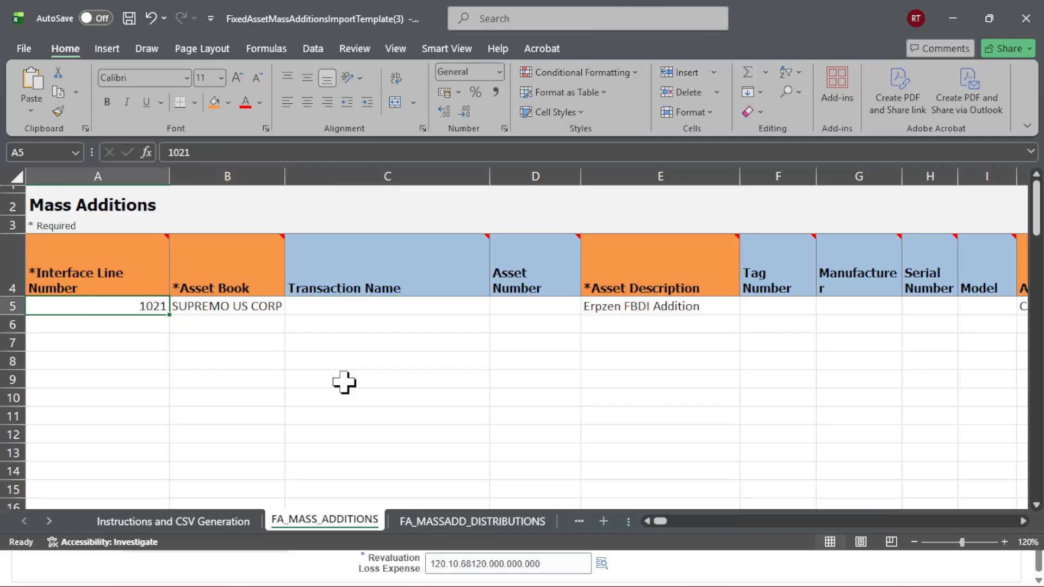
{"action": "key", "text": "Down"}
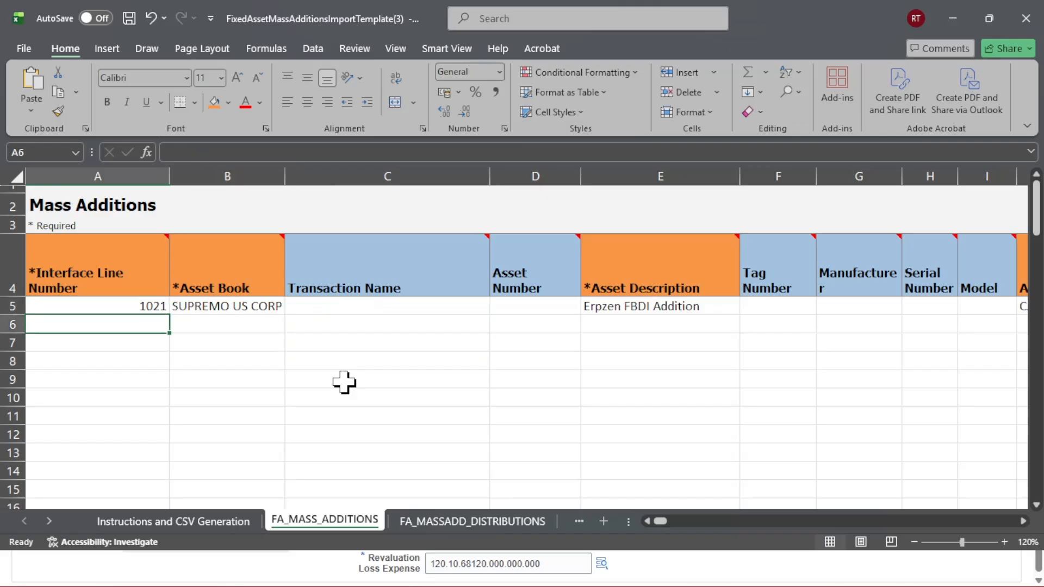
{"action": "key", "text": "Down"}
{"action": "key", "text": "Up"}
{"action": "key", "text": "shift+space"}
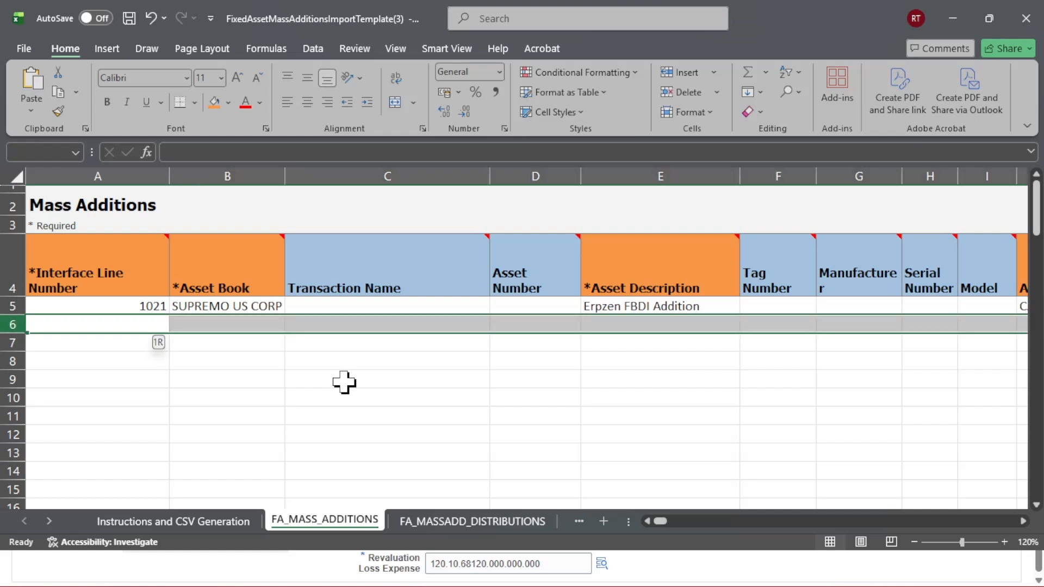
{"action": "key", "text": "ctrl+shift+Down"}
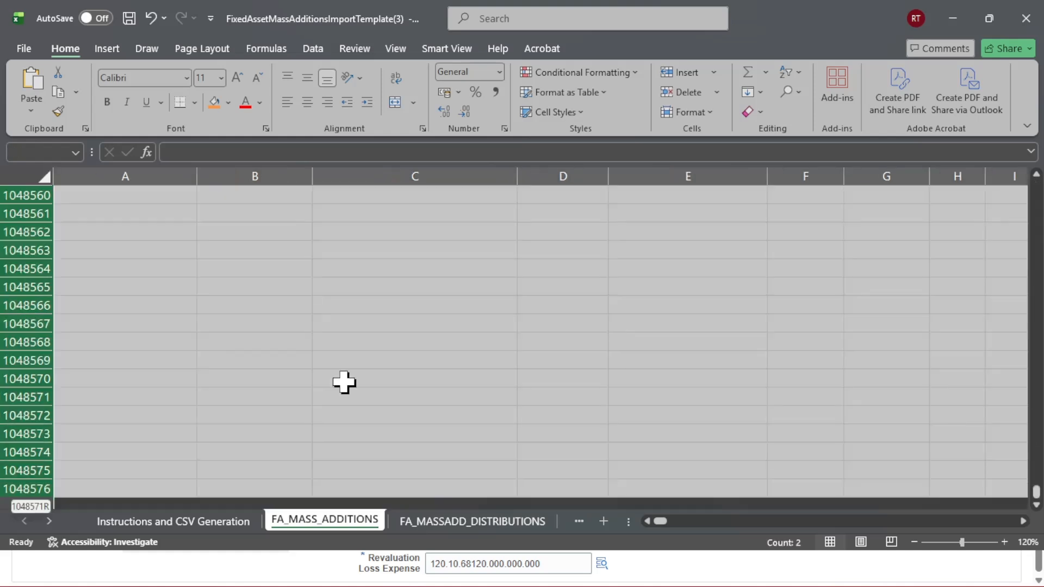
{"action": "key", "text": "ctrl+BackSpace"}
{"action": "key", "text": "Up"}
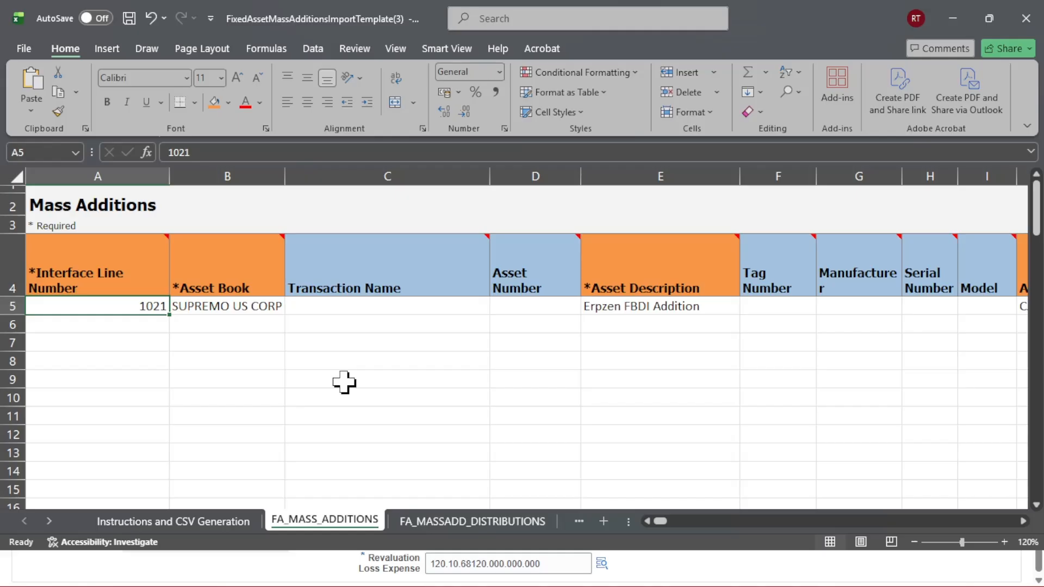
Review row 5 of the mass additions sheet from Asset Book through Queue Name, including description, cost, service date, units and category
{"action": "key", "text": "Right"}
{"action": "key", "text": "Right"}
{"action": "key", "text": "Right"}
{"action": "key", "text": "Right"}
{"action": "key", "text": "Right"}
{"action": "key", "text": "Right"}
{"action": "key", "text": "Right"}
{"action": "key", "text": "Right"}
{"action": "key", "text": "Right"}
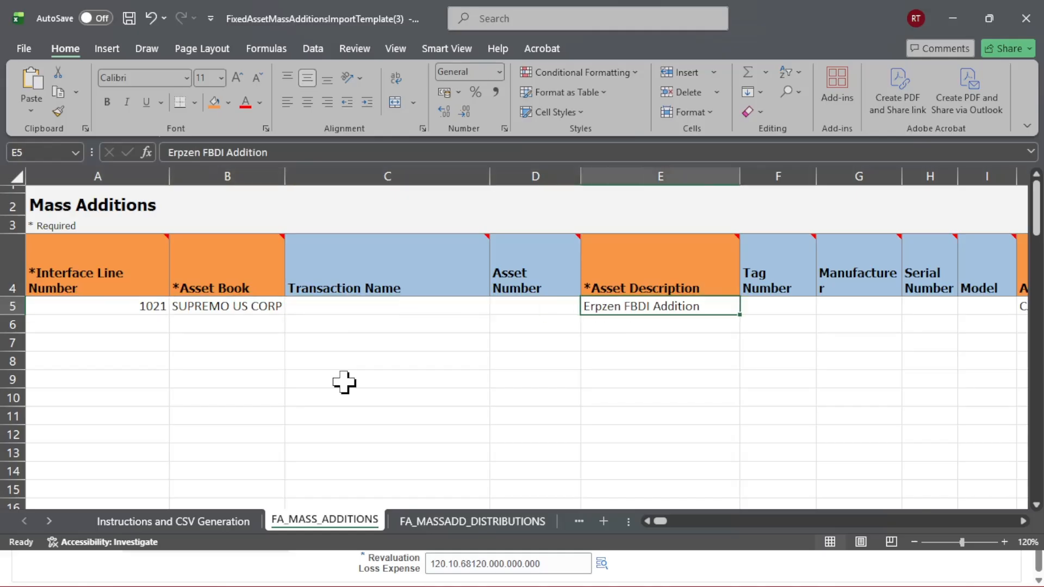
{"action": "key", "text": "Right"}
{"action": "key", "text": "Right"}
{"action": "key", "text": "Right"}
{"action": "key", "text": "Right"}
{"action": "key", "text": "Right"}
{"action": "key", "text": "Right"}
{"action": "key", "text": "Right"}
{"action": "key", "text": "Right"}
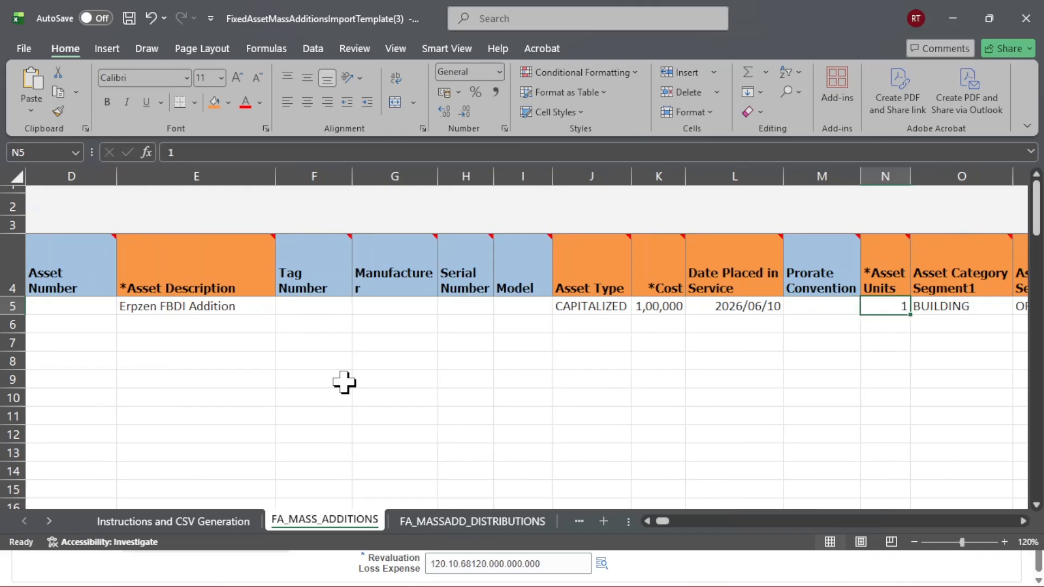
{"action": "key", "text": "Right"}
{"action": "key", "text": "Right"}
{"action": "key", "text": "Right"}
{"action": "key", "text": "Right"}
{"action": "key", "text": "Right"}
{"action": "key", "text": "Right"}
{"action": "key", "text": "Right"}
{"action": "key", "text": "Right"}
{"action": "key", "text": "Right"}
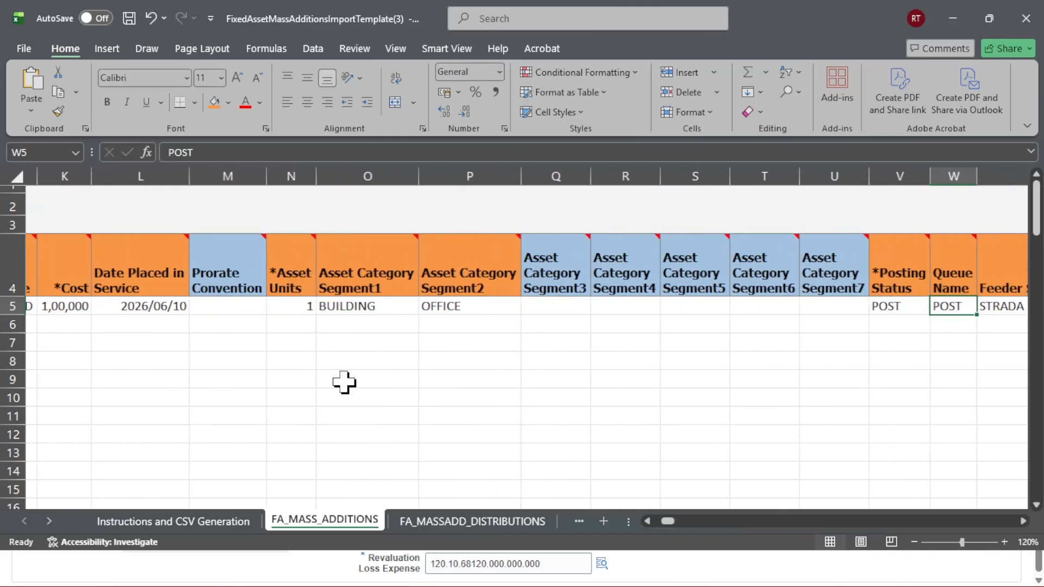
Review the feeder system, asset key segment and property columns of row 5, up to the Depreciate column
{"action": "key", "text": "Right"}
{"action": "key", "text": "Right"}
{"action": "key", "text": "Right"}
{"action": "key", "text": "Right"}
{"action": "key", "text": "Right"}
{"action": "key", "text": "Right"}
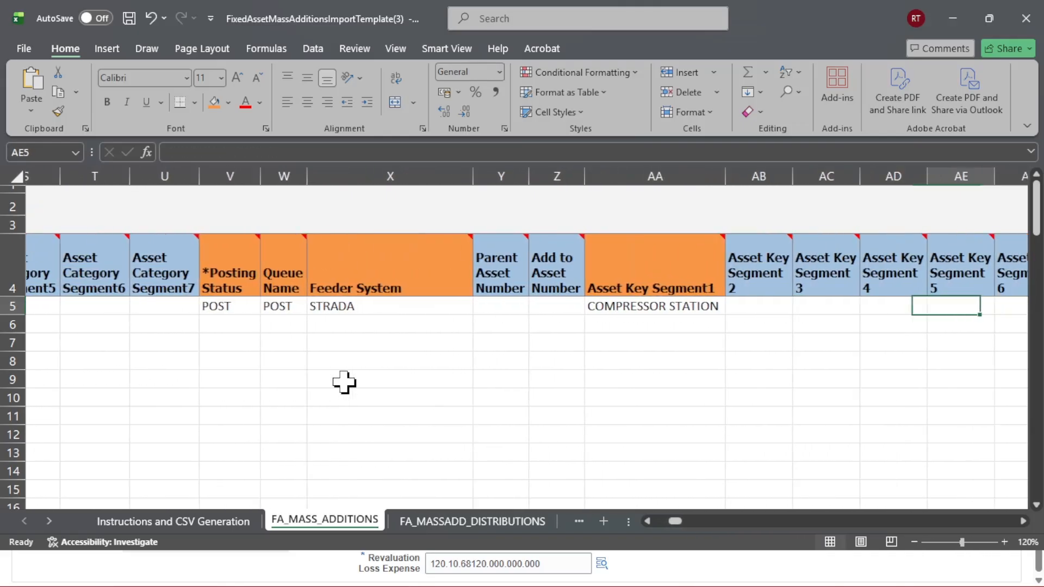
{"action": "key", "text": "Right"}
{"action": "key", "text": "Right"}
{"action": "key", "text": "Right"}
{"action": "key", "text": "Right"}
{"action": "key", "text": "Right"}
{"action": "key", "text": "Right"}
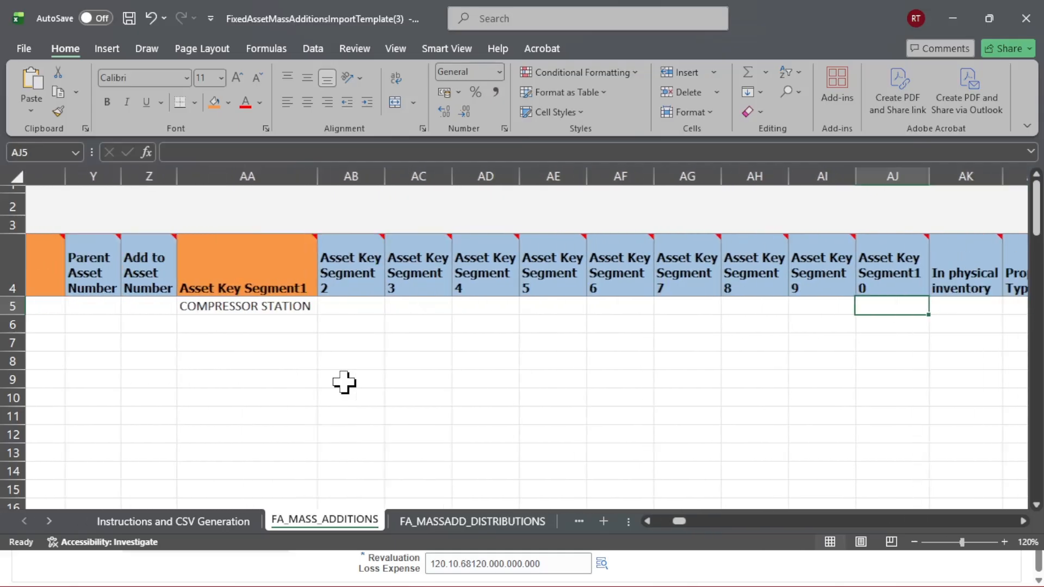
{"action": "key", "text": "Right"}
{"action": "key", "text": "Right"}
{"action": "key", "text": "Right"}
{"action": "key", "text": "Right"}
{"action": "key", "text": "Right"}
{"action": "key", "text": "Right"}
{"action": "key", "text": "Right"}
{"action": "key", "text": "Right"}
{"action": "key", "text": "Right"}
{"action": "key", "text": "Right"}
{"action": "key", "text": "Right"}
{"action": "key", "text": "Right"}
{"action": "key", "text": "Right"}
{"action": "key", "text": "Right"}
{"action": "key", "text": "Right"}
{"action": "key", "text": "Right"}
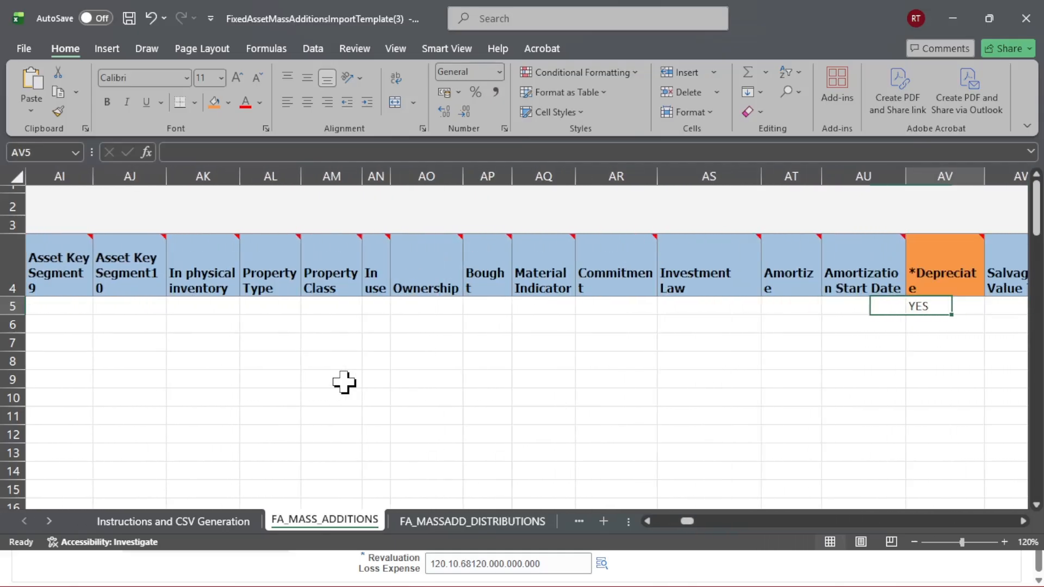
Review the salvage value, depreciation method and life in months entries of row 5, up to Depreciation Limit Type
{"action": "key", "text": "Right"}
{"action": "key", "text": "Right"}
{"action": "key", "text": "Right"}
{"action": "key", "text": "Right"}
{"action": "key", "text": "Right"}
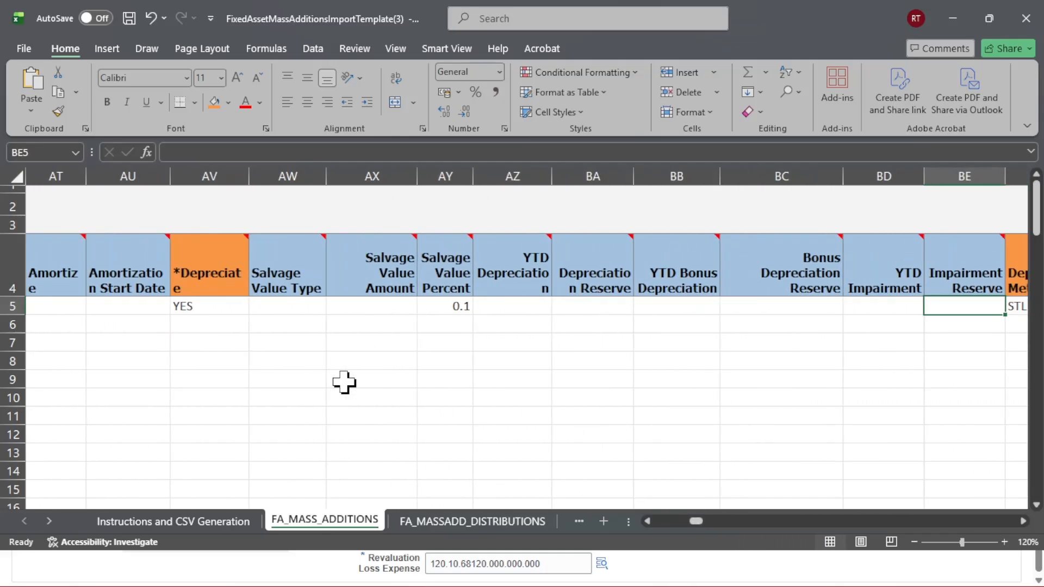
{"action": "key", "text": "Right"}
{"action": "key", "text": "Right"}
{"action": "key", "text": "Right"}
{"action": "key", "text": "Right"}
{"action": "key", "text": "Right"}
{"action": "key", "text": "Right"}
{"action": "key", "text": "Right"}
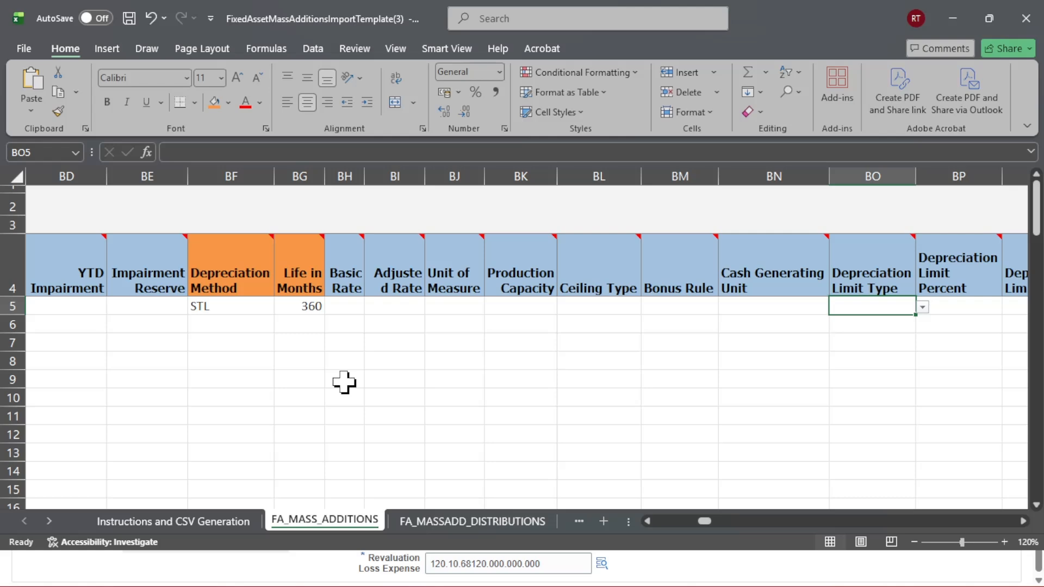
Review the depreciation limit, invoice cost and Cost Clearing Account Segment1 to Segment12 entries in row 5
{"action": "key", "text": "Right"}
{"action": "key", "text": "Right"}
{"action": "key", "text": "Right"}
{"action": "key", "text": "Right"}
{"action": "key", "text": "Right"}
{"action": "key", "text": "Right"}
{"action": "key", "text": "Right"}
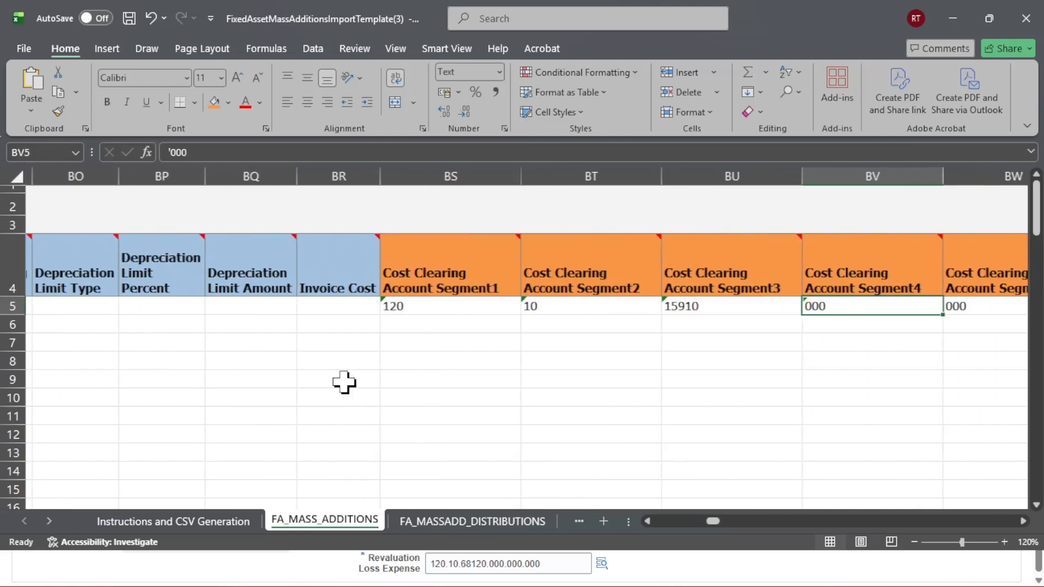
{"action": "key", "text": "Right"}
{"action": "key", "text": "Right"}
{"action": "key", "text": "Right"}
{"action": "key", "text": "Right"}
{"action": "key", "text": "Right"}
{"action": "key", "text": "Right"}
{"action": "key", "text": "Right"}
{"action": "key", "text": "Right"}
{"action": "key", "text": "Right"}
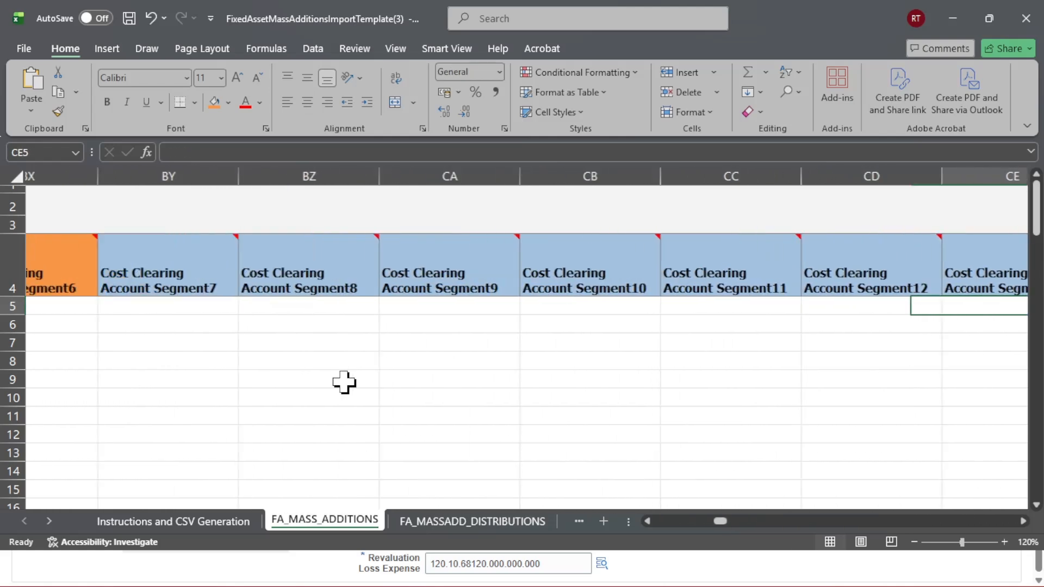
Check the remaining Cost Clearing Account segment columns of row 5, through Segment30 and on to ATTRIBUTE1
{"action": "key", "text": "Right"}
{"action": "key", "text": "Right"}
{"action": "key", "text": "Right"}
{"action": "key", "text": "Right"}
{"action": "key", "text": "Right"}
{"action": "key", "text": "Right"}
{"action": "key", "text": "Right"}
{"action": "key", "text": "Right"}
{"action": "key", "text": "Right"}
{"action": "key", "text": "Right"}
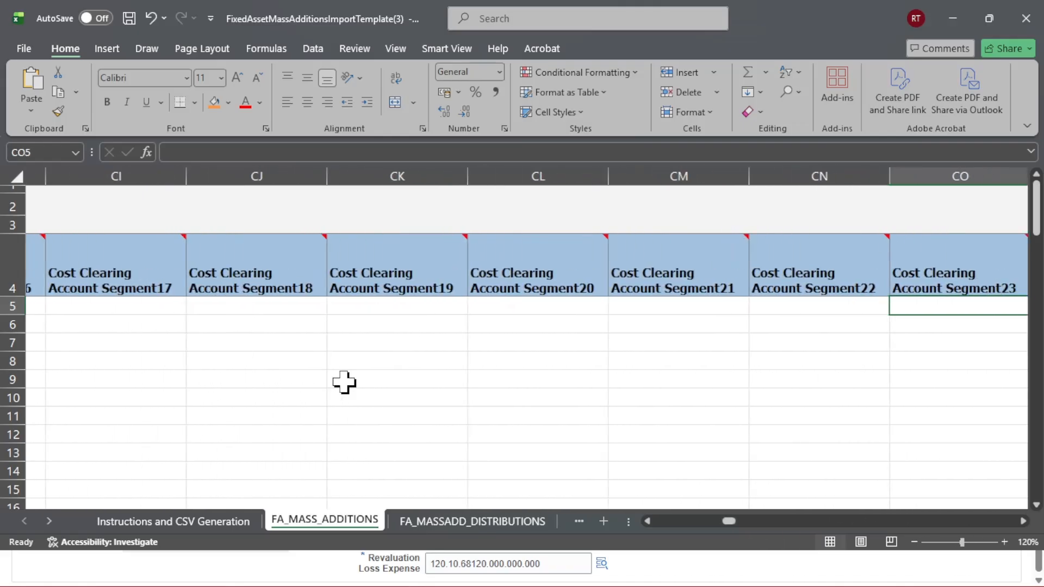
{"action": "key", "text": "Right"}
{"action": "key", "text": "Right"}
{"action": "key", "text": "Right"}
{"action": "key", "text": "Right"}
{"action": "key", "text": "Right"}
{"action": "key", "text": "Right"}
{"action": "key", "text": "Right"}
{"action": "key", "text": "Right"}
{"action": "key", "text": "Right"}
{"action": "key", "text": "Right"}
{"action": "key", "text": "Right"}
{"action": "key", "text": "Right"}
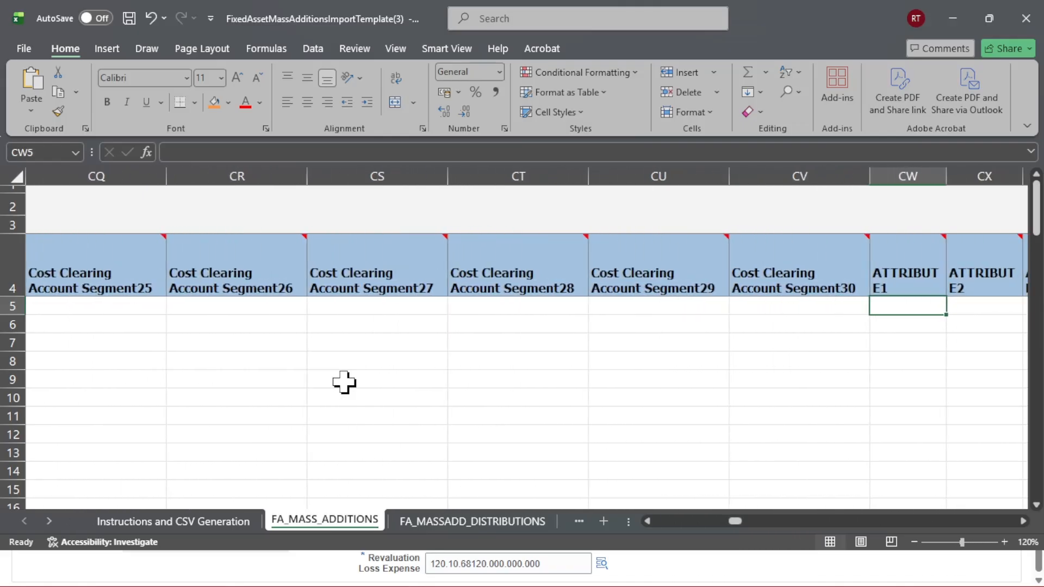
Check the ATTRIBUTE text, date and category code columns of row 5, continuing through Context to TH_ATTRIBUTE3
{"action": "key", "text": "Right"}
{"action": "key", "text": "Right"}
{"action": "key", "text": "Right"}
{"action": "key", "text": "Right"}
{"action": "key", "text": "Right"}
{"action": "key", "text": "Right"}
{"action": "key", "text": "Right"}
{"action": "key", "text": "Right"}
{"action": "key", "text": "Right"}
{"action": "key", "text": "Right"}
{"action": "key", "text": "Right"}
{"action": "key", "text": "Right"}
{"action": "key", "text": "Right"}
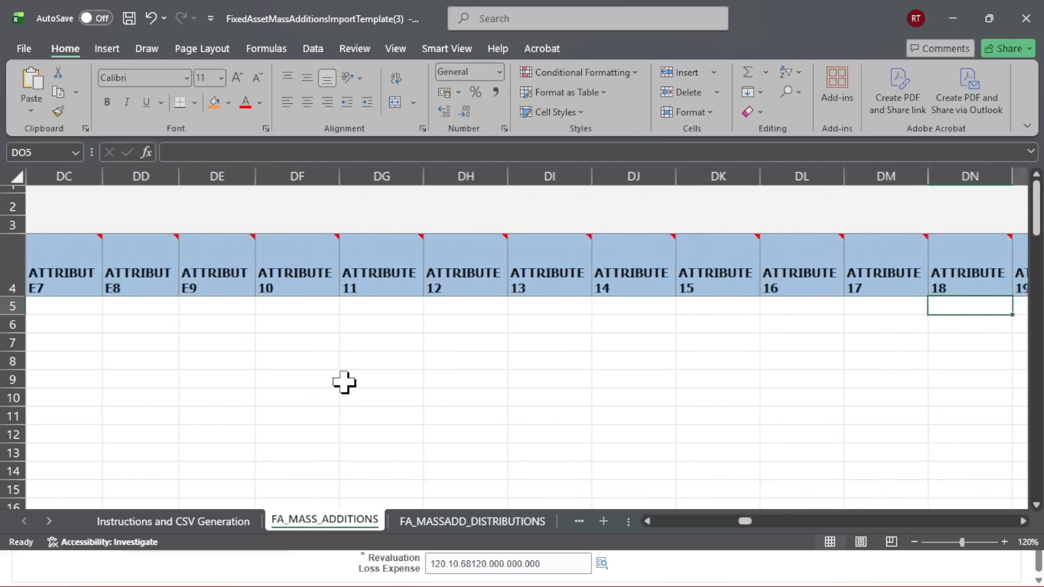
{"action": "key", "text": "Right"}
{"action": "key", "text": "Right"}
{"action": "key", "text": "Right"}
{"action": "key", "text": "Right"}
{"action": "key", "text": "Right"}
{"action": "key", "text": "Right"}
{"action": "key", "text": "Right"}
{"action": "key", "text": "Right"}
{"action": "key", "text": "Right"}
{"action": "key", "text": "Right"}
{"action": "key", "text": "Right"}
{"action": "key", "text": "Right"}
{"action": "key", "text": "Right"}
{"action": "key", "text": "Right"}
{"action": "key", "text": "Right"}
{"action": "key", "text": "Right"}
{"action": "key", "text": "Right"}
{"action": "key", "text": "Right"}
{"action": "key", "text": "Right"}
{"action": "key", "text": "Right"}
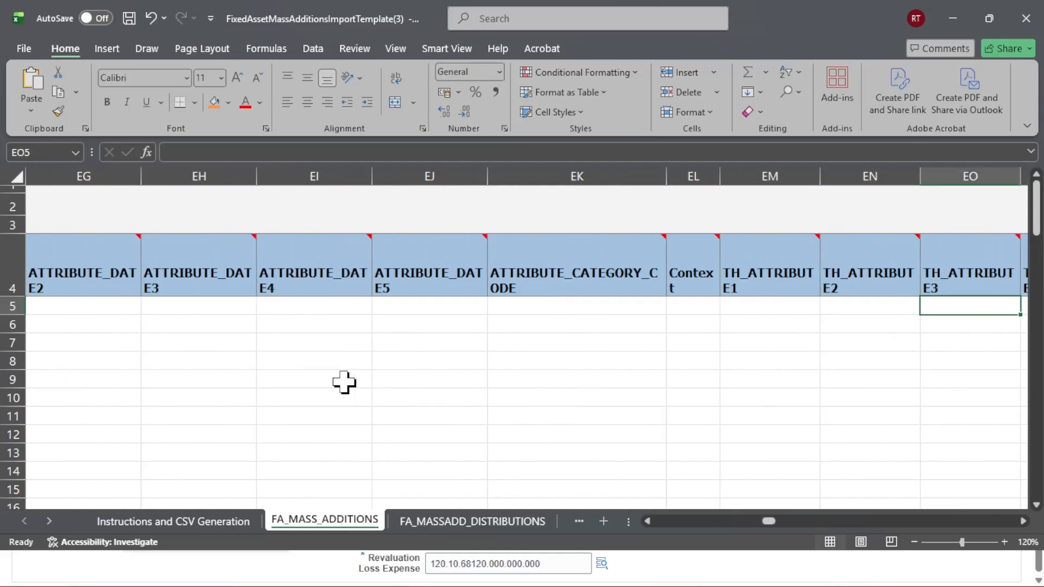
Check the TH_ATTRIBUTE text, number and date columns of row 5, up to TH_ATTRIBUTE_DATE5
{"action": "key", "text": "Right"}
{"action": "key", "text": "Right"}
{"action": "key", "text": "Right"}
{"action": "key", "text": "Right"}
{"action": "key", "text": "Right"}
{"action": "key", "text": "Right"}
{"action": "key", "text": "Right"}
{"action": "key", "text": "Right"}
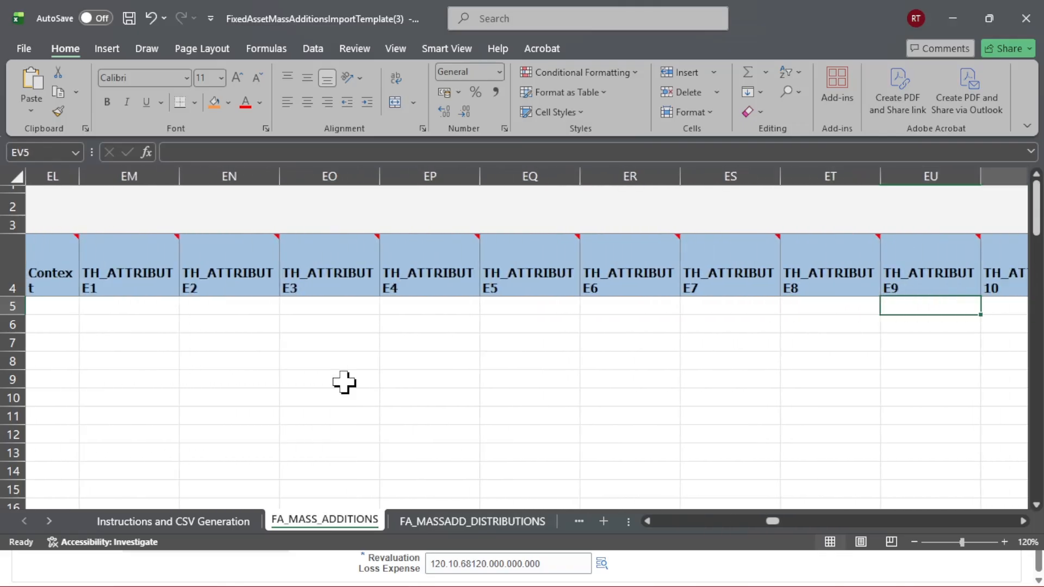
{"action": "key", "text": "Right"}
{"action": "key", "text": "Right"}
{"action": "key", "text": "Right"}
{"action": "key", "text": "Right"}
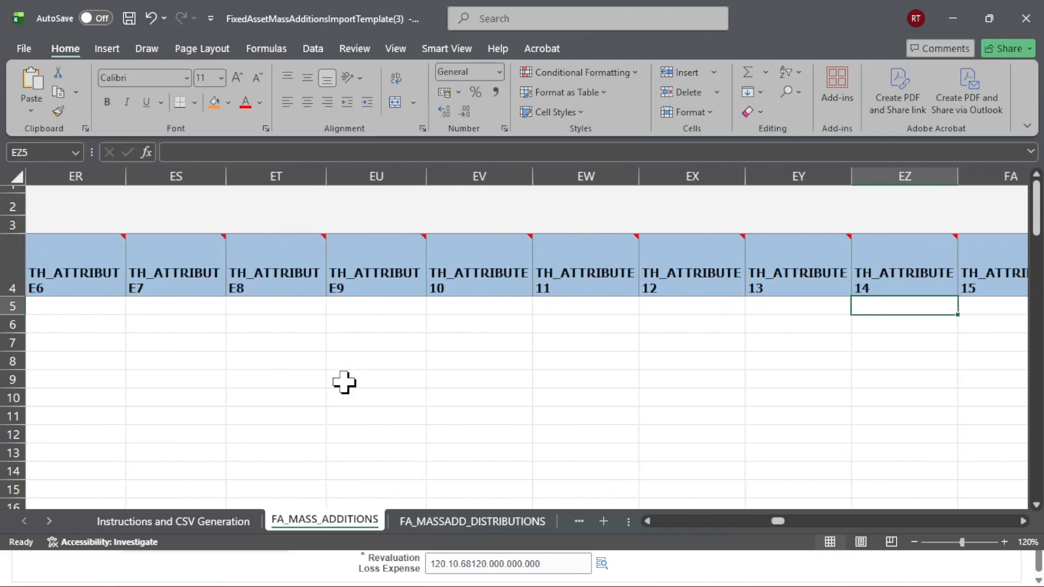
{"action": "key", "text": "Right"}
{"action": "key", "text": "Right"}
{"action": "key", "text": "Right"}
{"action": "key", "text": "Right"}
{"action": "key", "text": "Right"}
{"action": "key", "text": "Right"}
{"action": "key", "text": "Right"}
{"action": "key", "text": "Right"}
{"action": "key", "text": "Right"}
{"action": "key", "text": "Right"}
{"action": "key", "text": "Right"}
{"action": "key", "text": "Right"}
{"action": "key", "text": "Right"}
{"action": "key", "text": "Right"}
{"action": "key", "text": "Right"}
{"action": "key", "text": "Right"}
{"action": "key", "text": "Right"}
{"action": "key", "text": "Right"}
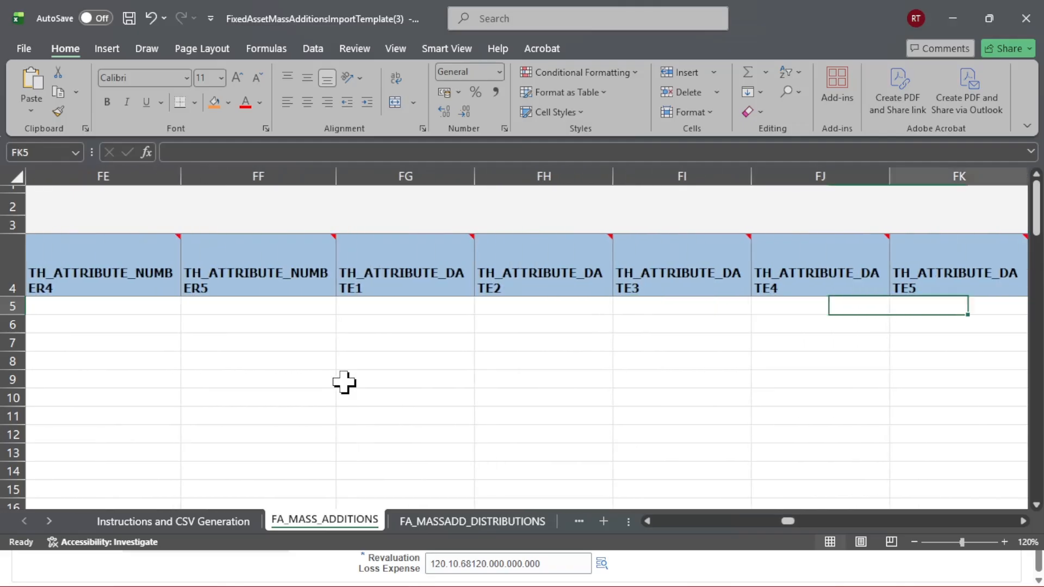
Check the TH2_ATTRIBUTE columns of row 5, up to TH2_ATTRIBUTE_NUMBER2
{"action": "key", "text": "Right"}
{"action": "key", "text": "Right"}
{"action": "key", "text": "Right"}
{"action": "key", "text": "Right"}
{"action": "key", "text": "Right"}
{"action": "key", "text": "Right"}
{"action": "key", "text": "Right"}
{"action": "key", "text": "Right"}
{"action": "key", "text": "Right"}
{"action": "key", "text": "Right"}
{"action": "key", "text": "Right"}
{"action": "key", "text": "Right"}
{"action": "key", "text": "Right"}
{"action": "key", "text": "Right"}
{"action": "key", "text": "Right"}
{"action": "key", "text": "Right"}
{"action": "key", "text": "Right"}
{"action": "key", "text": "Right"}
{"action": "key", "text": "Right"}
{"action": "key", "text": "Right"}
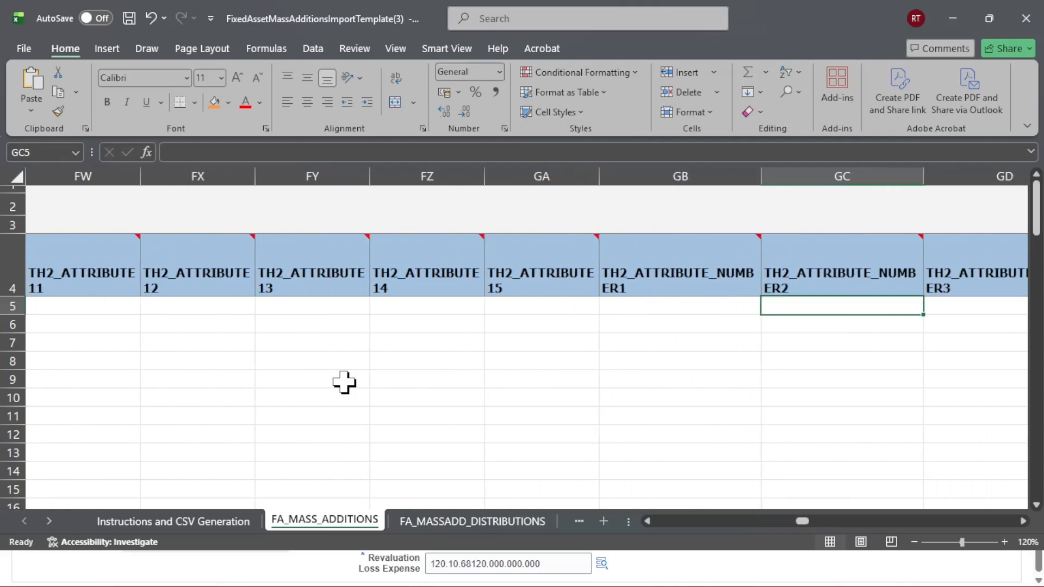
Check the rest of the TH2 attributes and all AI_ATTRIBUTE columns of row 5, up to Mass Property Eligible
{"action": "key", "text": "Right"}
{"action": "key", "text": "Right"}
{"action": "key", "text": "Right"}
{"action": "key", "text": "Right"}
{"action": "key", "text": "Right"}
{"action": "key", "text": "Right"}
{"action": "key", "text": "Right"}
{"action": "key", "text": "Right"}
{"action": "key", "text": "Right"}
{"action": "key", "text": "Right"}
{"action": "key", "text": "Right"}
{"action": "key", "text": "Right"}
{"action": "key", "text": "Right"}
{"action": "key", "text": "Right"}
{"action": "key", "text": "Right"}
{"action": "key", "text": "Right"}
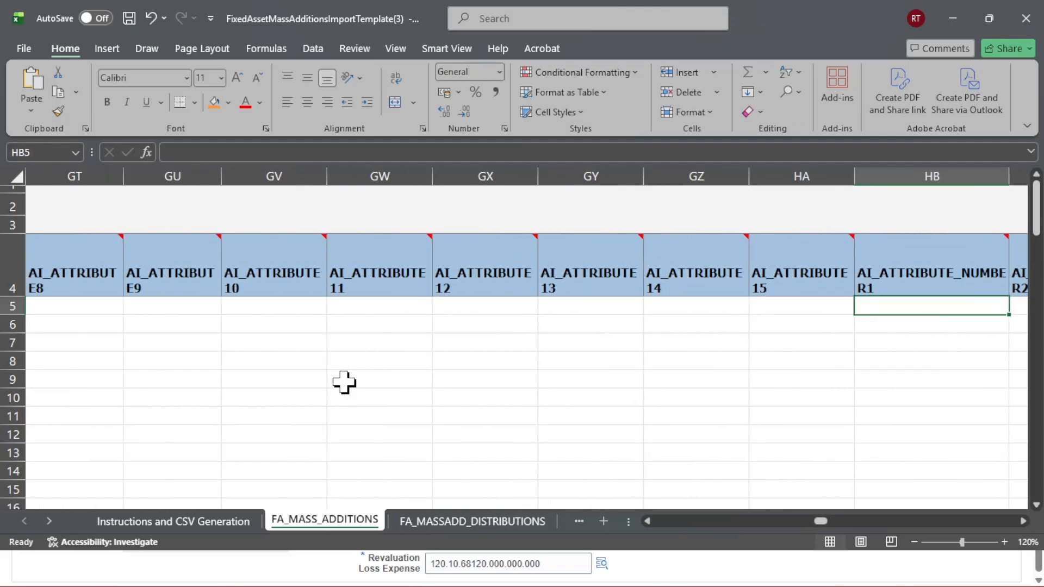
{"action": "key", "text": "Right"}
{"action": "key", "text": "Right"}
{"action": "key", "text": "Right"}
{"action": "key", "text": "Right"}
{"action": "key", "text": "Right"}
{"action": "key", "text": "Right"}
{"action": "key", "text": "Right"}
{"action": "key", "text": "Right"}
{"action": "key", "text": "Right"}
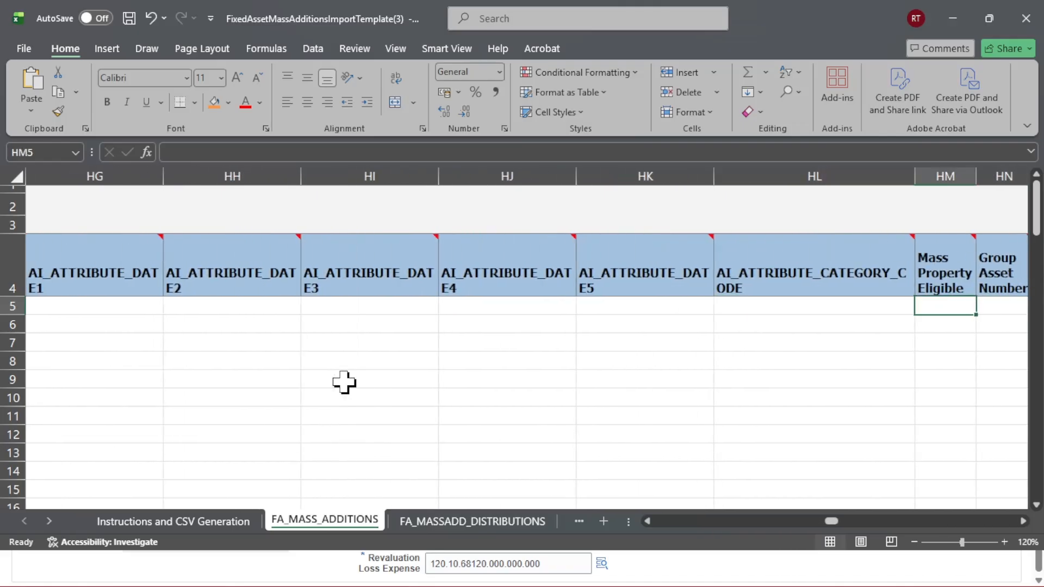
Check the row 5 columns from Group Asset Number through Original Depreciation Start Date, up to GLOBAL_ATTRIBUTE2
{"action": "key", "text": "Right"}
{"action": "key", "text": "Right"}
{"action": "key", "text": "Right"}
{"action": "key", "text": "Right"}
{"action": "key", "text": "Right"}
{"action": "key", "text": "Right"}
{"action": "key", "text": "Right"}
{"action": "key", "text": "Right"}
{"action": "key", "text": "Right"}
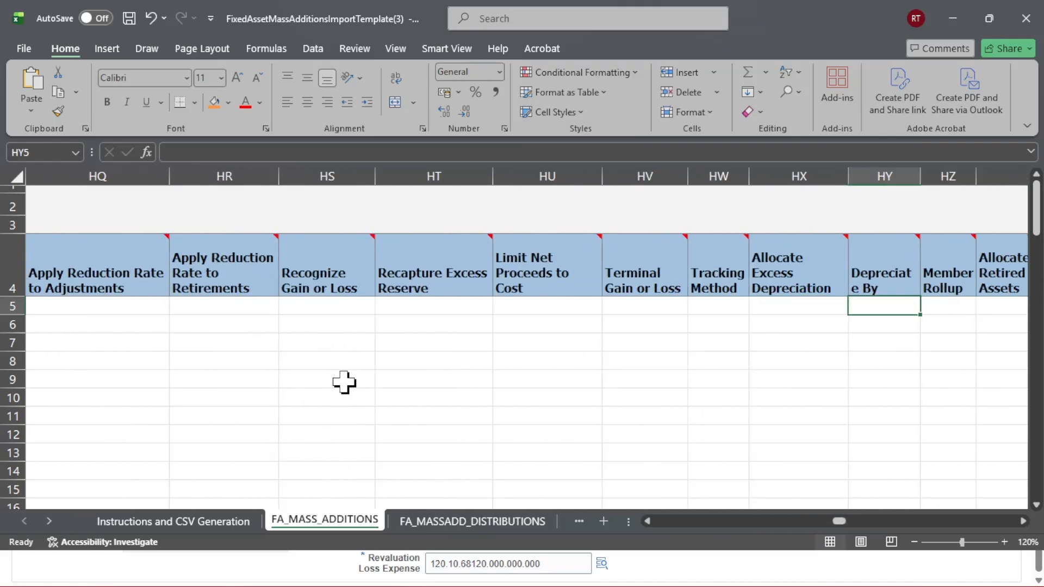
{"action": "key", "text": "Right"}
{"action": "key", "text": "Right"}
{"action": "key", "text": "Right"}
{"action": "key", "text": "Right"}
{"action": "key", "text": "Right"}
{"action": "key", "text": "Right"}
{"action": "key", "text": "Right"}
{"action": "key", "text": "Right"}
{"action": "key", "text": "Right"}
{"action": "key", "text": "Right"}
{"action": "key", "text": "Right"}
{"action": "key", "text": "Right"}
{"action": "key", "text": "Right"}
{"action": "key", "text": "Right"}
{"action": "key", "text": "Right"}
{"action": "key", "text": "Right"}
{"action": "key", "text": "Right"}
{"action": "key", "text": "Right"}
{"action": "key", "text": "Right"}
{"action": "key", "text": "Right"}
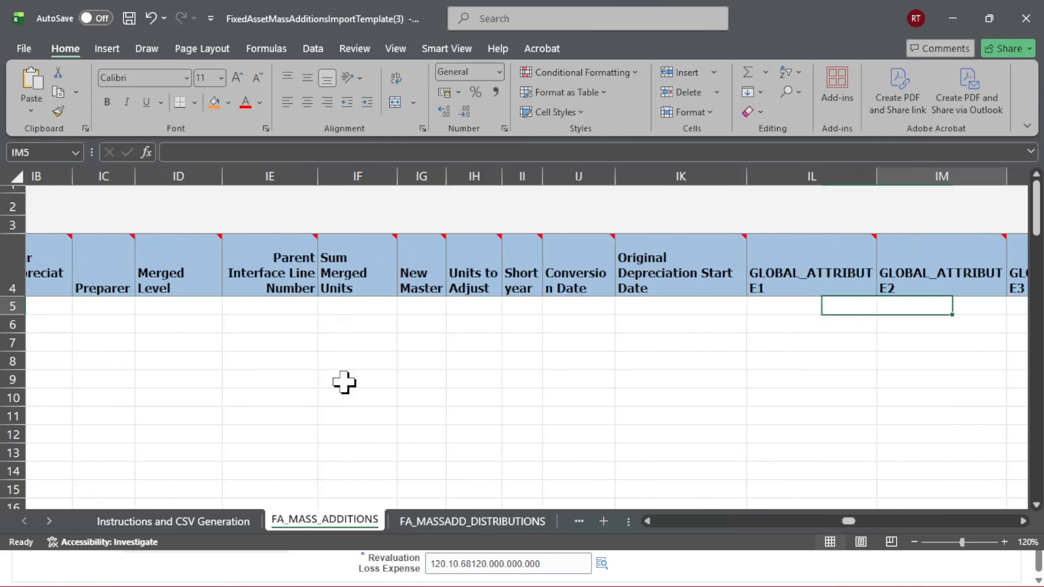
Check the remaining GLOBAL_ATTRIBUTE text, date and category columns of row 5, continuing to Earlier Depreciation Limit Amount
{"action": "key", "text": "Right"}
{"action": "key", "text": "Right"}
{"action": "key", "text": "Right"}
{"action": "key", "text": "Right"}
{"action": "key", "text": "Right"}
{"action": "key", "text": "Right"}
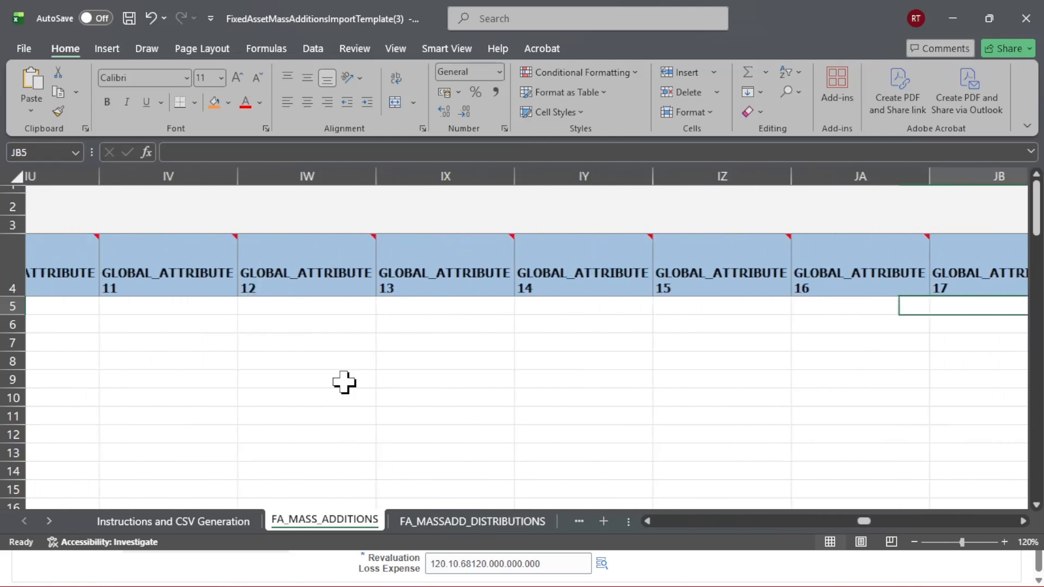
{"action": "key", "text": "Right"}
{"action": "key", "text": "Right"}
{"action": "key", "text": "Right"}
{"action": "key", "text": "Right"}
{"action": "key", "text": "Right"}
{"action": "key", "text": "Right"}
{"action": "key", "text": "Right"}
{"action": "key", "text": "Right"}
{"action": "key", "text": "Right"}
{"action": "key", "text": "Right"}
{"action": "key", "text": "Right"}
{"action": "key", "text": "Right"}
{"action": "key", "text": "Right"}
{"action": "key", "text": "Right"}
{"action": "key", "text": "Right"}
{"action": "key", "text": "Right"}
{"action": "key", "text": "Right"}
{"action": "key", "text": "Right"}
{"action": "key", "text": "Right"}
{"action": "key", "text": "Right"}
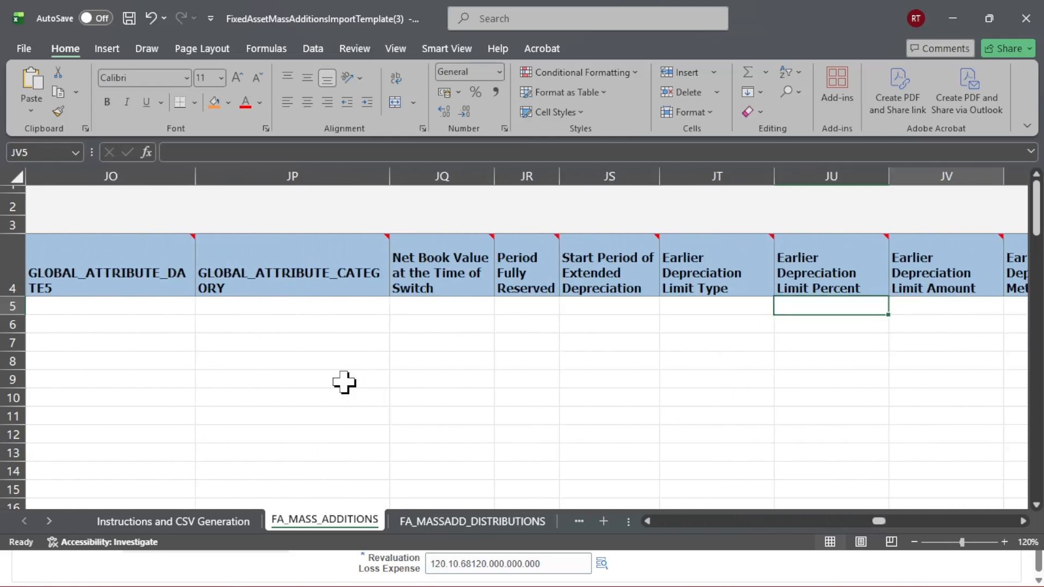
Check the row 5 columns after Earlier Depreciation Limit Amount, through GLOBAL_ATTRIBUTE_DATE10 to BK_GLOBAL_ATTRIBUTE2
{"action": "key", "text": "Right"}
{"action": "key", "text": "Right"}
{"action": "key", "text": "Right"}
{"action": "key", "text": "Right"}
{"action": "key", "text": "Right"}
{"action": "key", "text": "Right"}
{"action": "key", "text": "Right"}
{"action": "key", "text": "Right"}
{"action": "key", "text": "Right"}
{"action": "key", "text": "Right"}
{"action": "key", "text": "Right"}
{"action": "key", "text": "Right"}
{"action": "key", "text": "Right"}
{"action": "key", "text": "Right"}
{"action": "key", "text": "Right"}
{"action": "key", "text": "Right"}
{"action": "key", "text": "Right"}
{"action": "key", "text": "Right"}
{"action": "key", "text": "Right"}
{"action": "key", "text": "Right"}
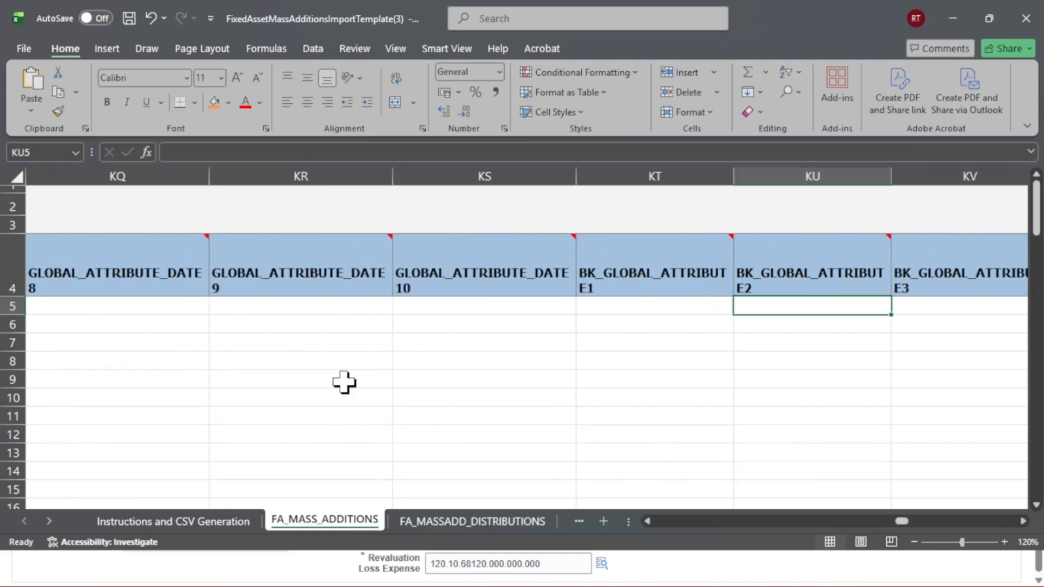
Check the BK_GLOBAL_ATTRIBUTE columns of row 5 and continue to TH_GLOBAL_ATTRIBUTE12
{"action": "key", "text": "Right"}
{"action": "key", "text": "Right"}
{"action": "key", "text": "Right"}
{"action": "key", "text": "Right"}
{"action": "key", "text": "Right"}
{"action": "key", "text": "Right"}
{"action": "key", "text": "Right"}
{"action": "key", "text": "Right"}
{"action": "key", "text": "Right"}
{"action": "key", "text": "Right"}
{"action": "key", "text": "Right"}
{"action": "key", "text": "Right"}
{"action": "key", "text": "Right"}
{"action": "key", "text": "Right"}
{"action": "key", "text": "Right"}
{"action": "key", "text": "Right"}
{"action": "key", "text": "Right"}
{"action": "key", "text": "Right"}
{"action": "key", "text": "Right"}
{"action": "key", "text": "Right"}
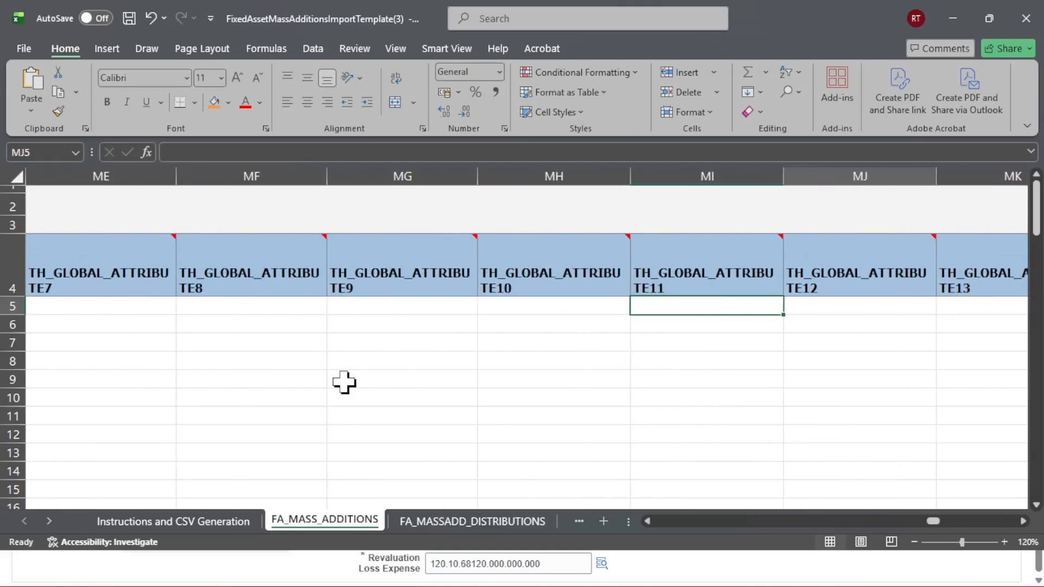
Check the rest of the TH_GLOBAL_ATTRIBUTE columns of row 5 and the AI_GLOBAL_ATTRIBUTE columns up to AI_GLOBAL_ATTRIBUTE19
{"action": "key", "text": "Right"}
{"action": "key", "text": "Right"}
{"action": "key", "text": "Right"}
{"action": "key", "text": "Right"}
{"action": "key", "text": "Right"}
{"action": "key", "text": "Right"}
{"action": "key", "text": "Right"}
{"action": "key", "text": "Right"}
{"action": "key", "text": "Right"}
{"action": "key", "text": "Right"}
{"action": "key", "text": "Right"}
{"action": "key", "text": "Right"}
{"action": "key", "text": "Right"}
{"action": "key", "text": "Right"}
{"action": "key", "text": "Right"}
{"action": "key", "text": "Right"}
{"action": "key", "text": "Right"}
{"action": "key", "text": "Right"}
{"action": "key", "text": "Right"}
{"action": "key", "text": "Right"}
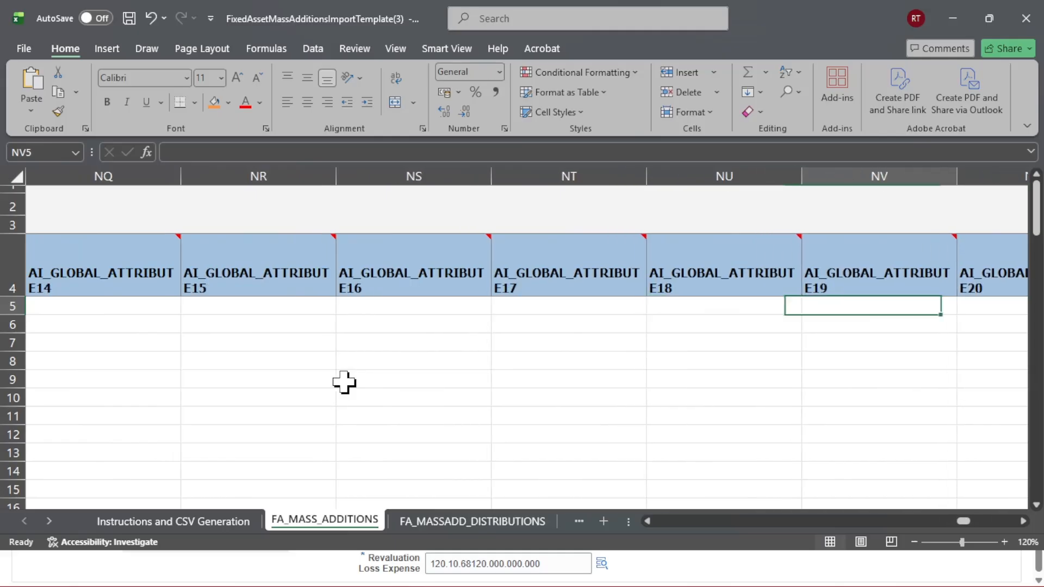
Check the last row 5 columns through YTD Annuity Interest, and glance at the Instructions and CSV Generation sheet
{"action": "key", "text": "Right"}
{"action": "key", "text": "Right"}
{"action": "key", "text": "Right"}
{"action": "key", "text": "Right"}
{"action": "key", "text": "Right"}
{"action": "key", "text": "Right"}
{"action": "key", "text": "Right"}
{"action": "key", "text": "Right"}
{"action": "key", "text": "Right"}
{"action": "key", "text": "Right"}
{"action": "key", "text": "Right"}
{"action": "key", "text": "Right"}
{"action": "key", "text": "Right"}
{"action": "key", "text": "Right"}
{"action": "key", "text": "Right"}
{"action": "key", "text": "Right"}
{"action": "key", "text": "Right"}
{"action": "key", "text": "Right"}
{"action": "key", "text": "Right"}
{"action": "key", "text": "Right"}
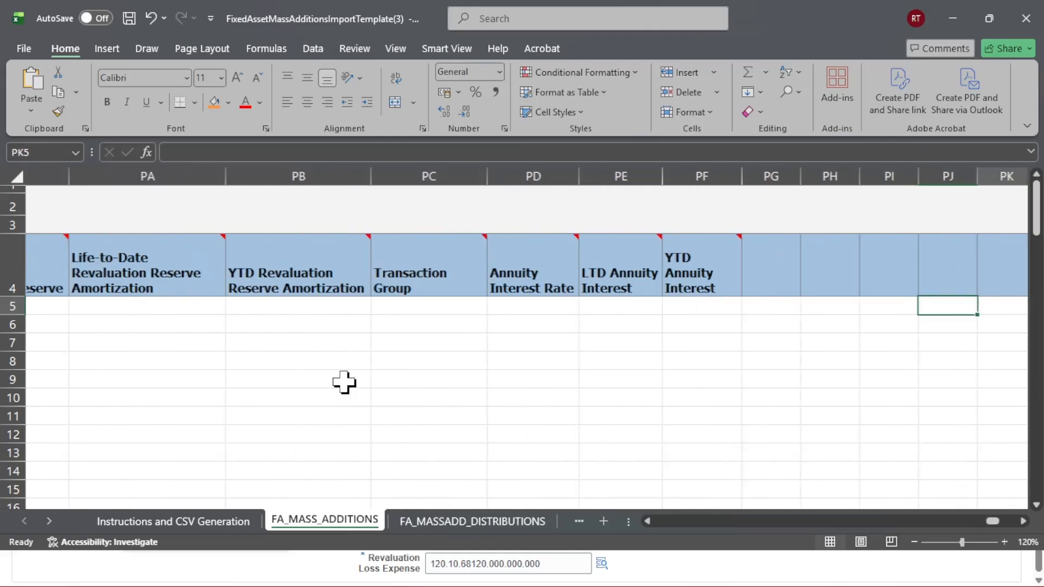
{"action": "key", "text": "Right"}
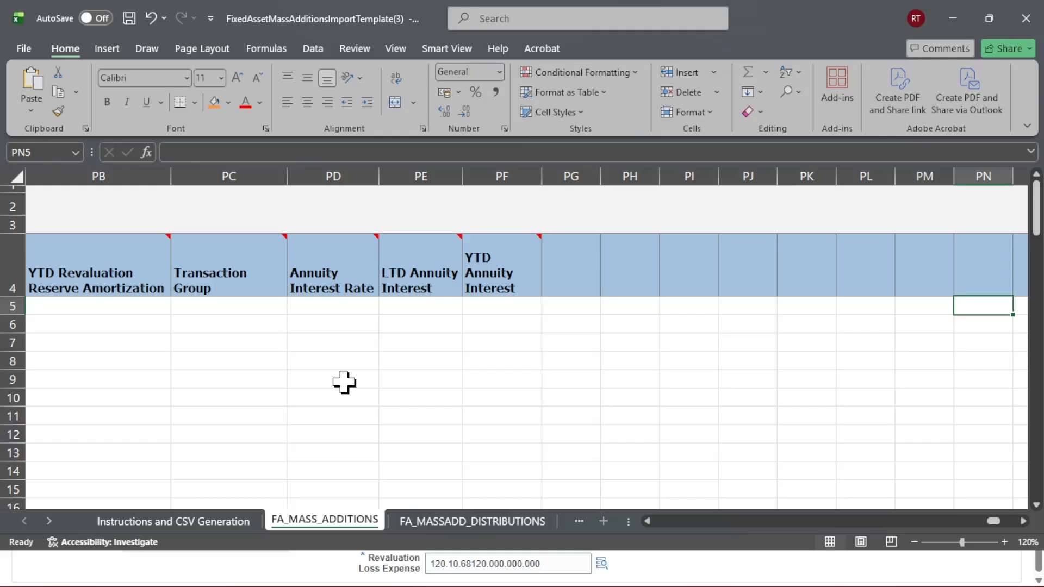
{"action": "left_click", "coordinate": [154, 521]}
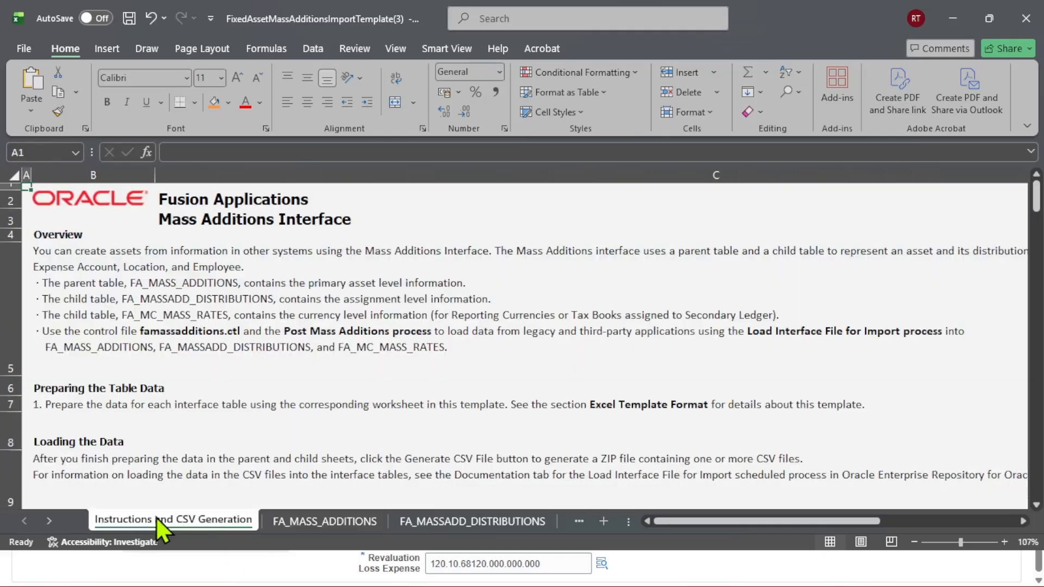
{"action": "left_click", "coordinate": [325, 522]}
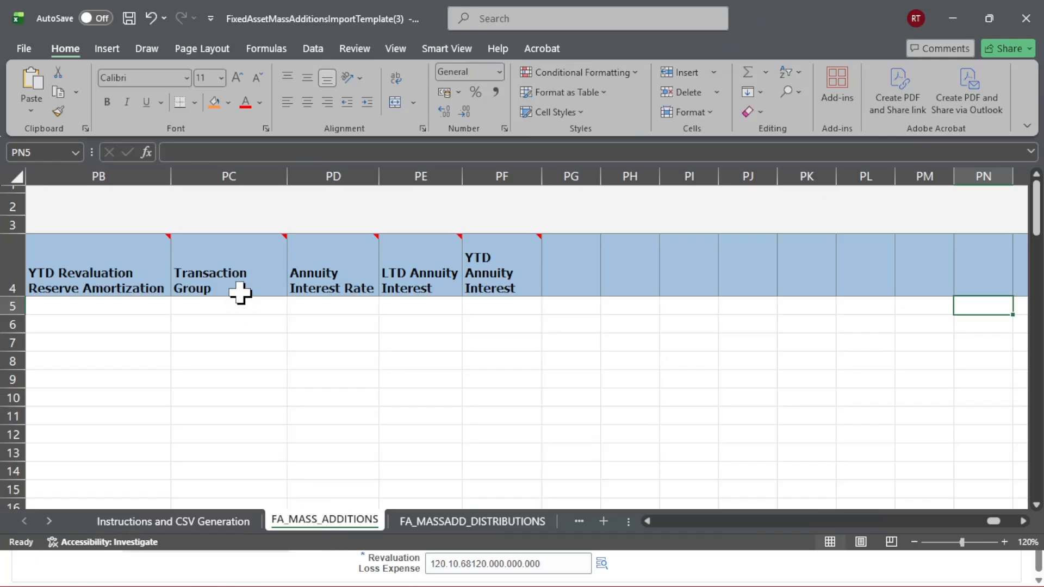
Start saving a copy of the template workbook and choose the Assets DM folder on the Desktop
{"action": "left_click", "coordinate": [22, 44]}
{"action": "left_click", "coordinate": [53, 253]}
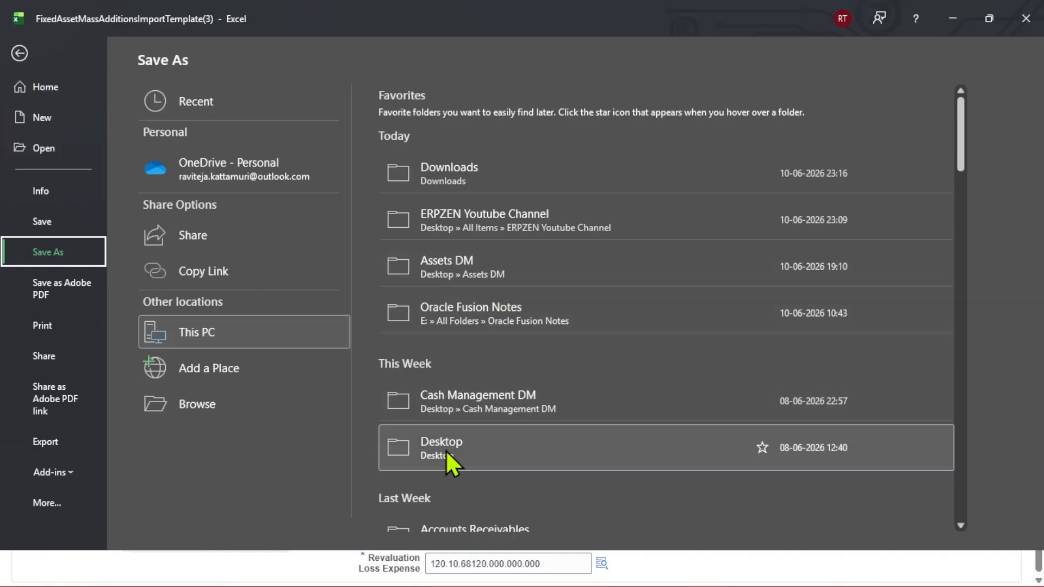
{"action": "left_click", "coordinate": [446, 449]}
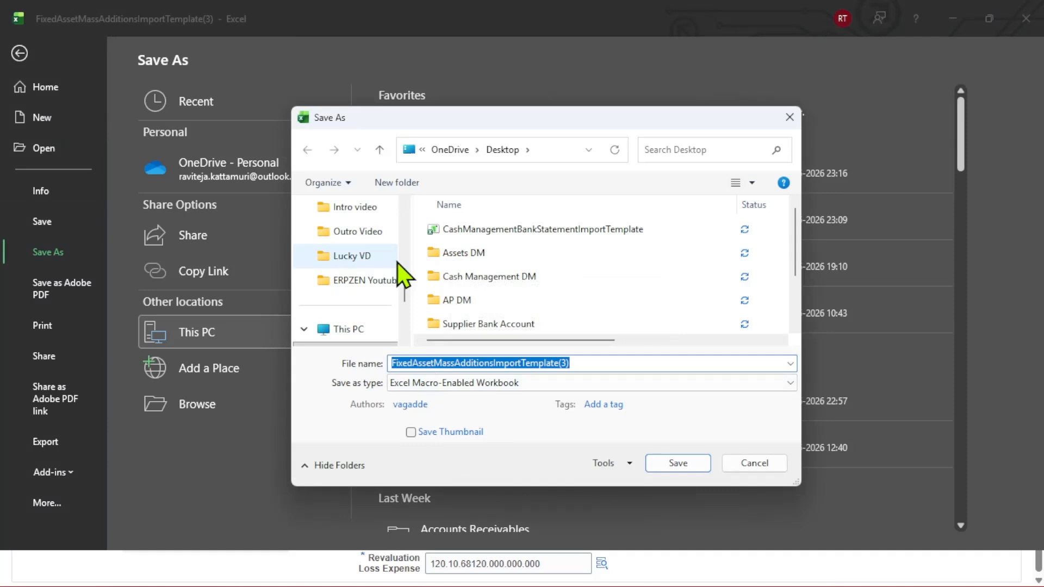
{"action": "scroll", "coordinate": [381, 283], "scroll_direction": "up", "scroll_amount": 5}
{"action": "left_click", "coordinate": [348, 309]}
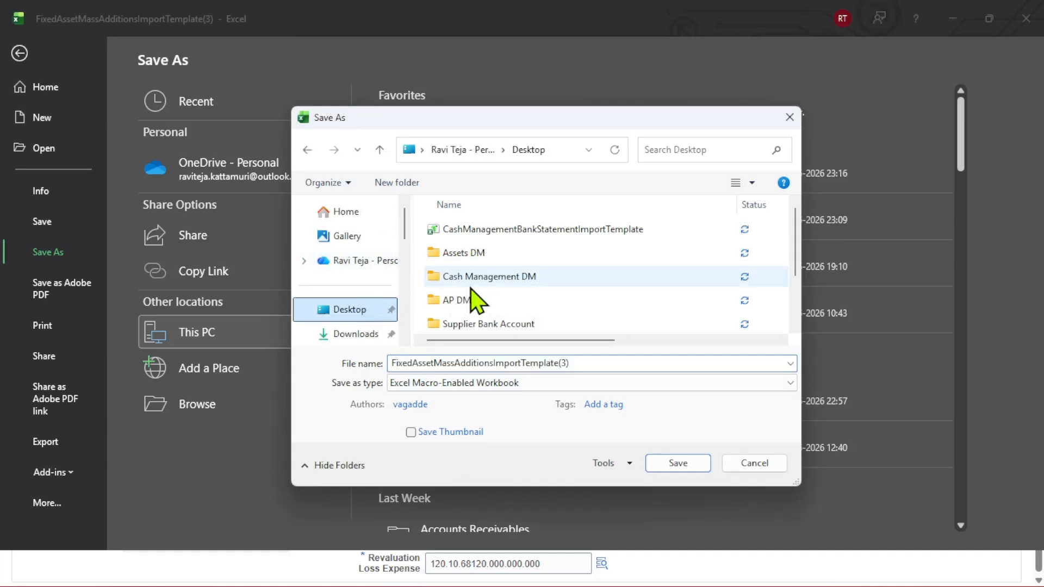
{"action": "double_click", "coordinate": [478, 251]}
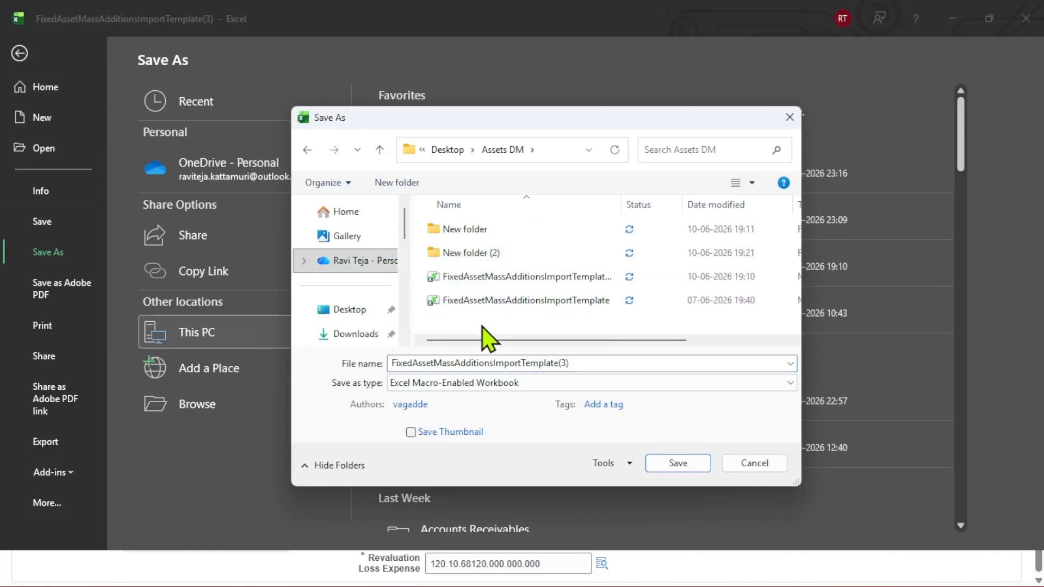
Create a new folder with the default name inside Assets DM and save the macro-enabled workbook in it
{"action": "right_click", "coordinate": [480, 318]}
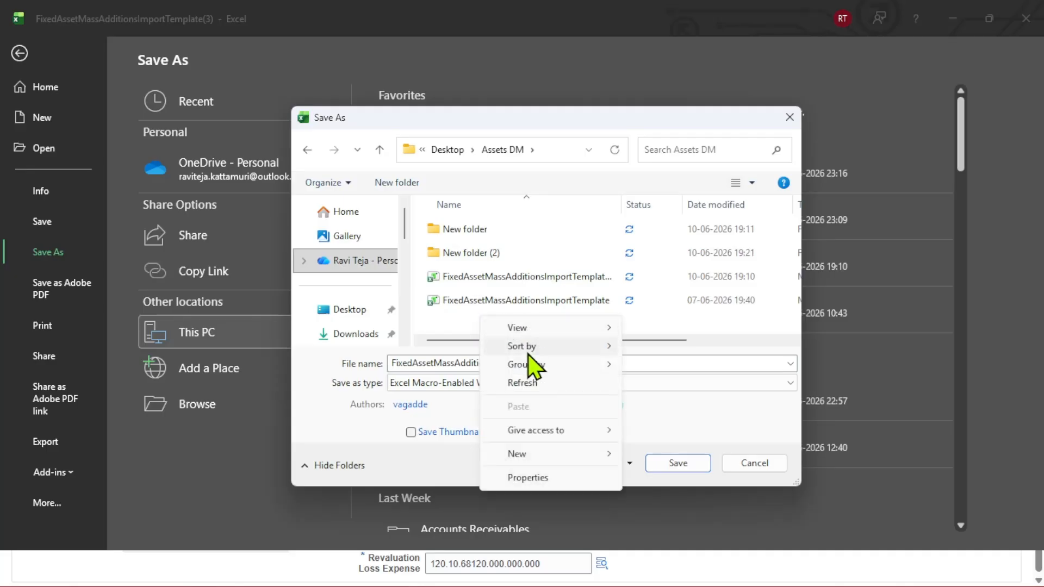
{"action": "mouse_move", "coordinate": [601, 455]}
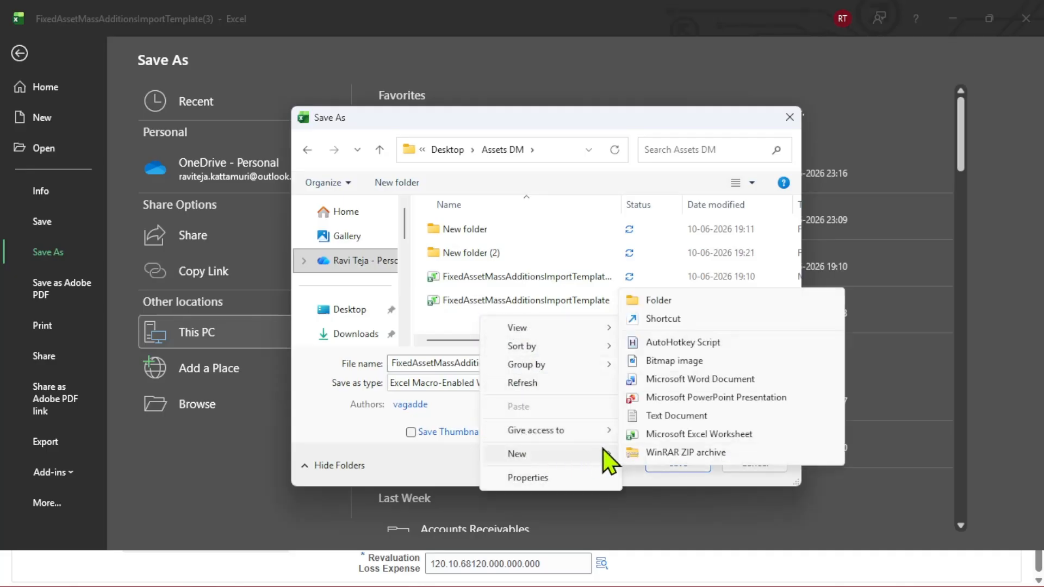
{"action": "left_click", "coordinate": [650, 310]}
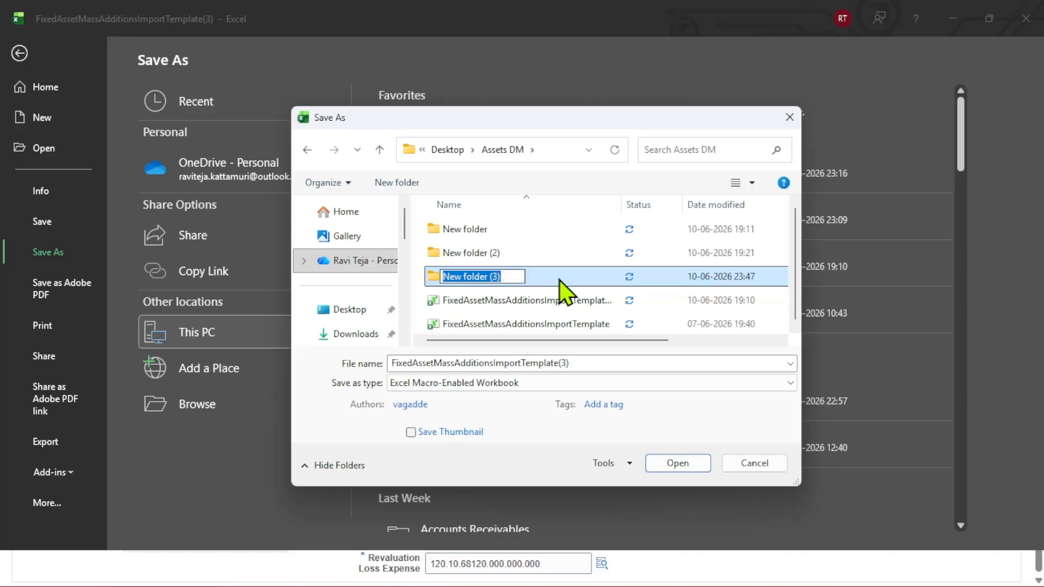
{"action": "left_click", "coordinate": [560, 278]}
{"action": "left_click", "coordinate": [677, 463]}
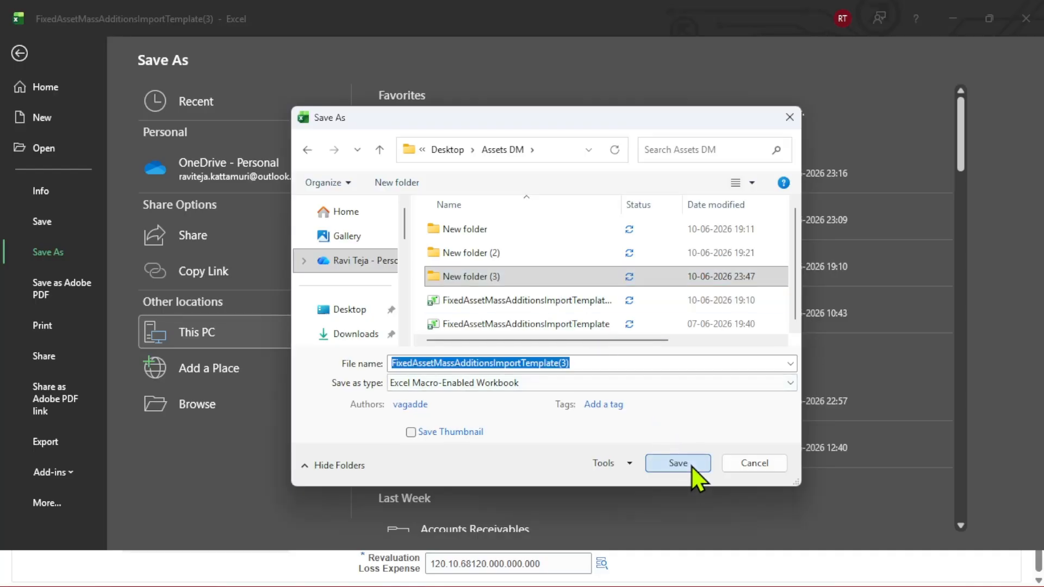
{"action": "left_click", "coordinate": [678, 463]}
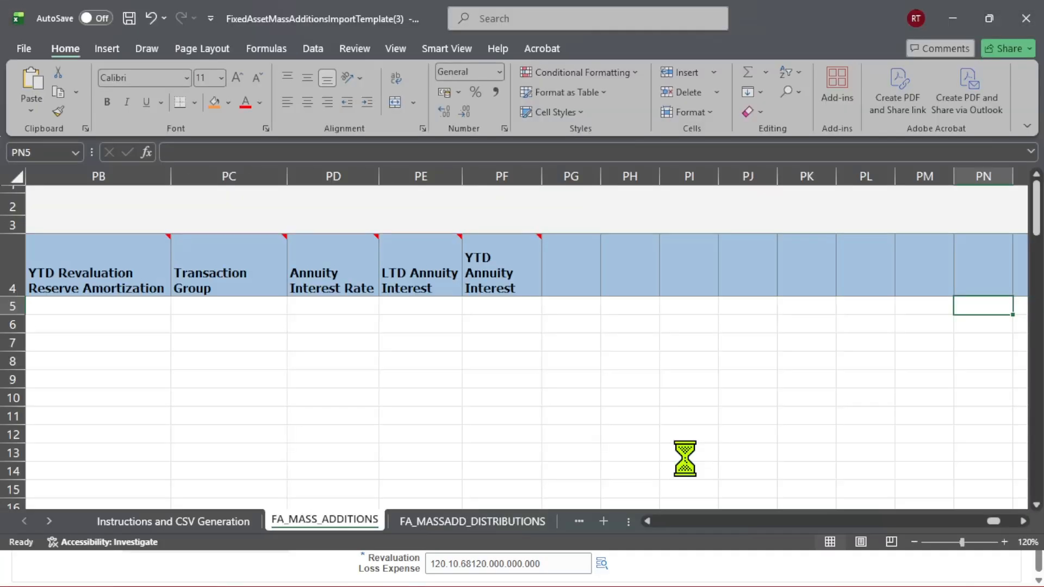
Generate the CSV files from the Instructions and CSV Generation sheet
{"action": "left_click", "coordinate": [190, 520]}
{"action": "scroll", "coordinate": [296, 379], "scroll_direction": "down", "scroll_amount": 1}
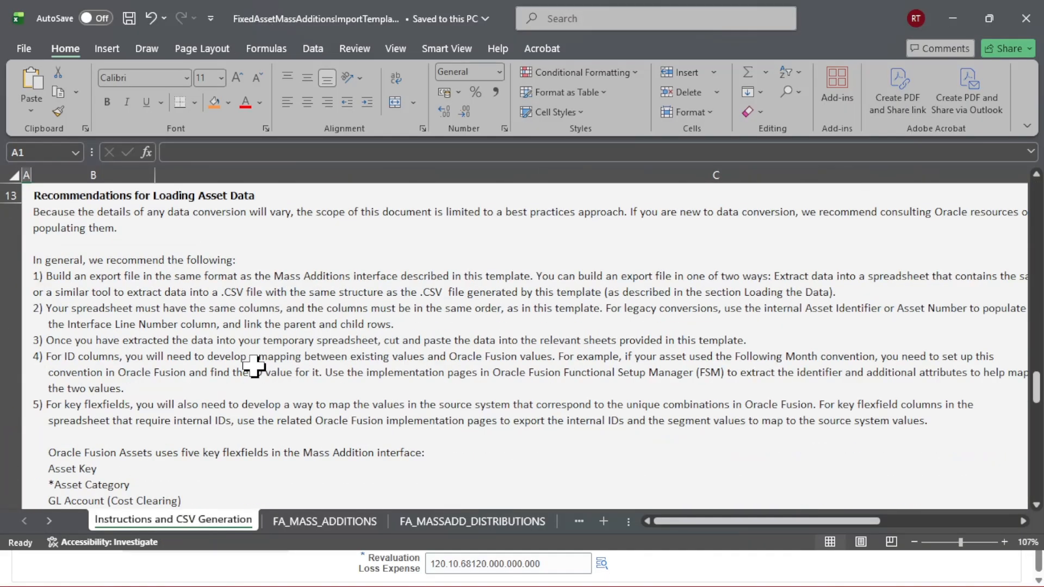
{"action": "scroll", "coordinate": [245, 364], "scroll_direction": "up", "scroll_amount": 2}
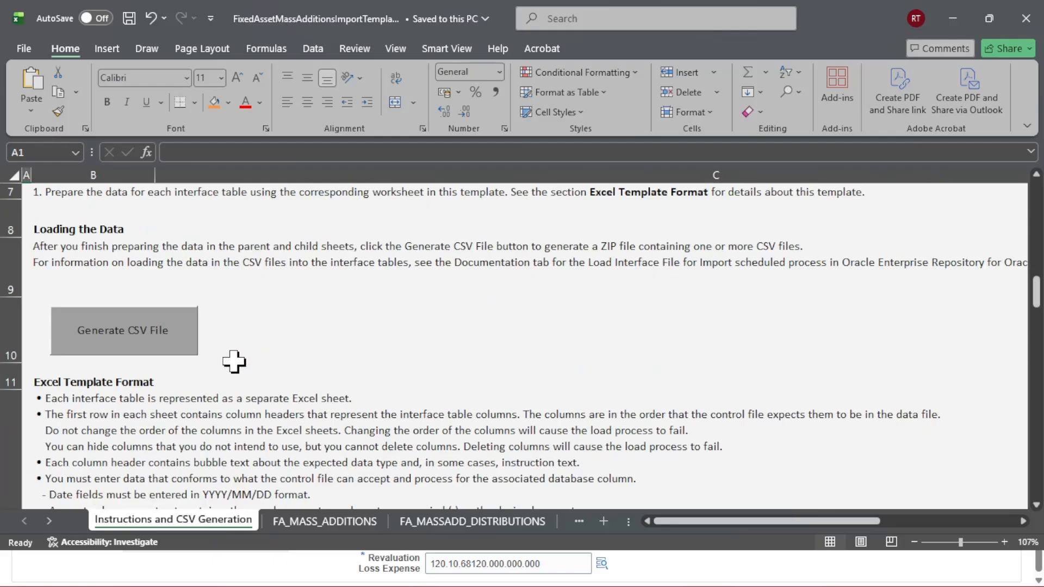
{"action": "left_click", "coordinate": [123, 335]}
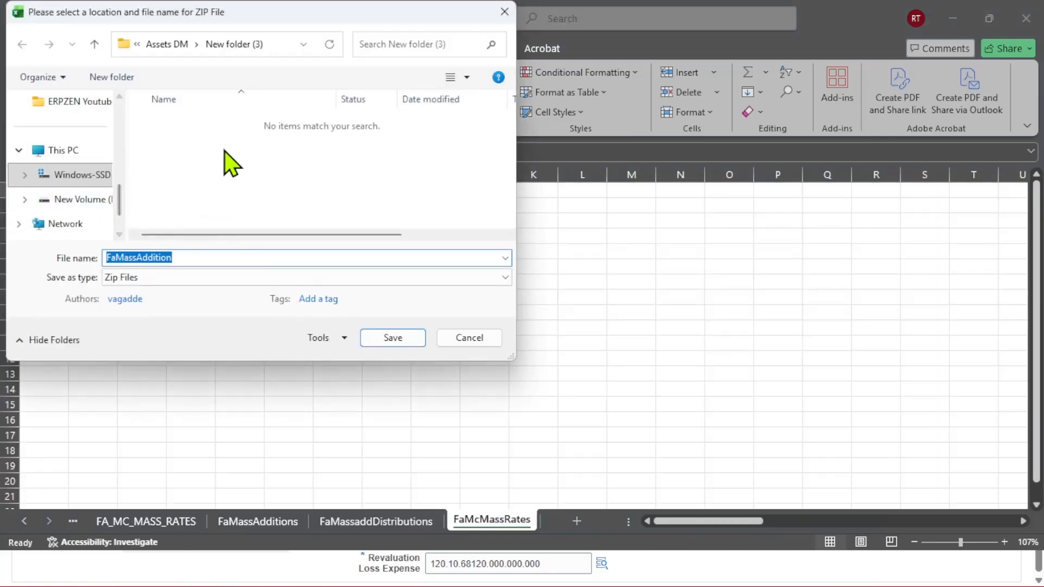
Choose New folder (3) in Assets DM as the ZIP file location and create a subfolder with the default name there
{"action": "left_click", "coordinate": [172, 44]}
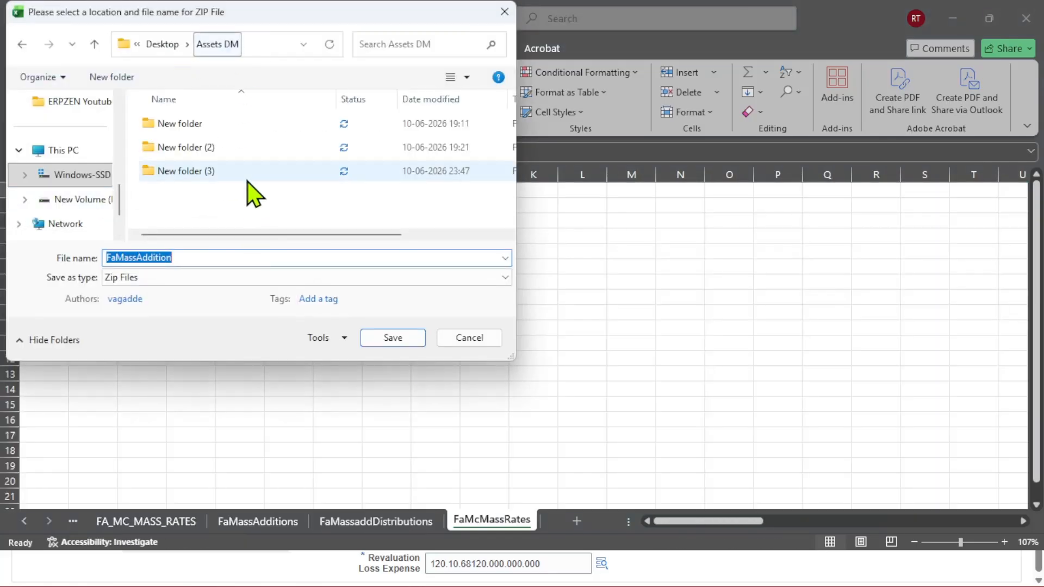
{"action": "double_click", "coordinate": [207, 172]}
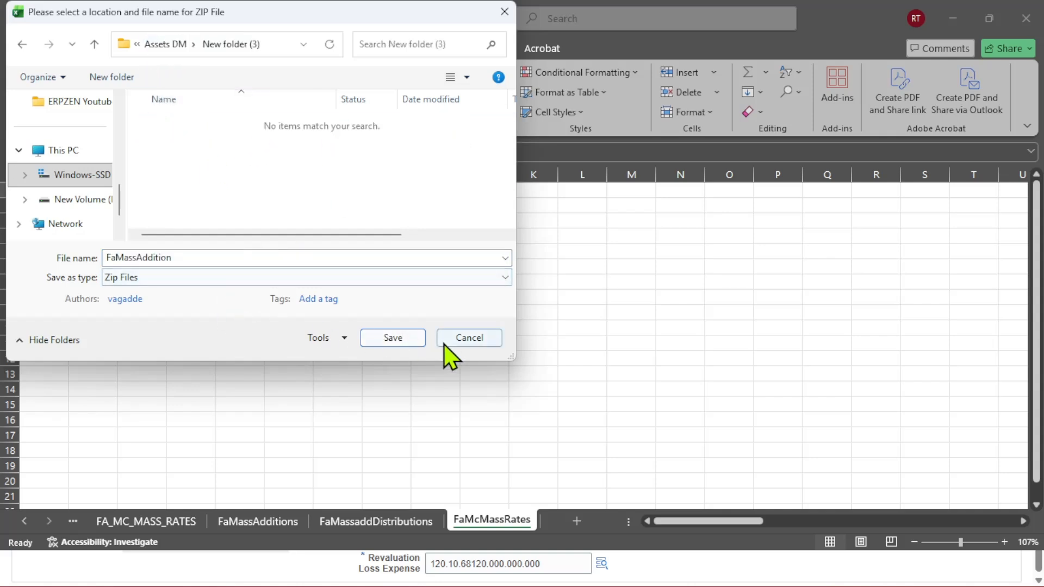
{"action": "right_click", "coordinate": [165, 142]}
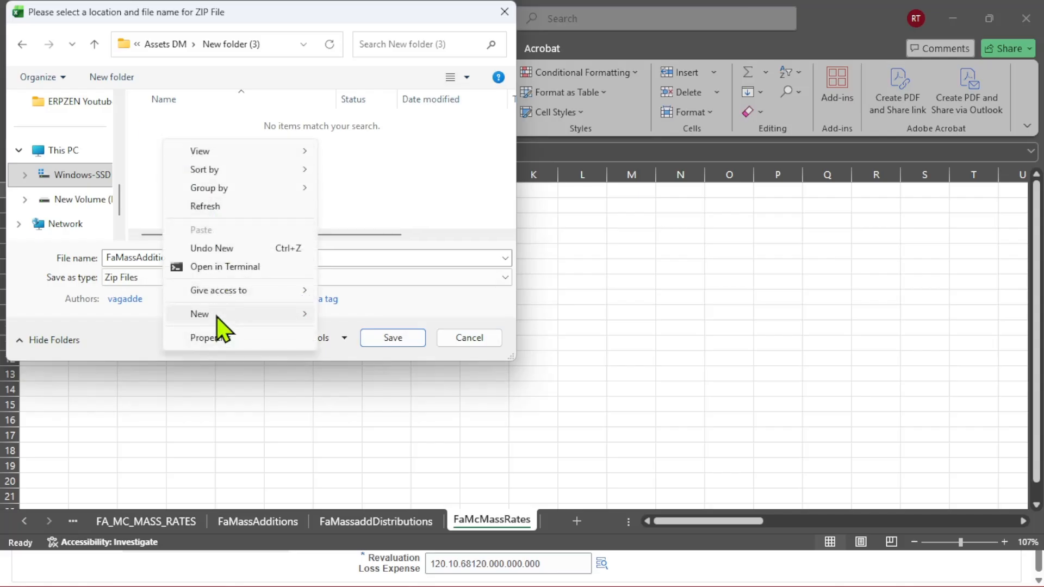
{"action": "mouse_move", "coordinate": [216, 316]}
{"action": "left_click", "coordinate": [344, 317]}
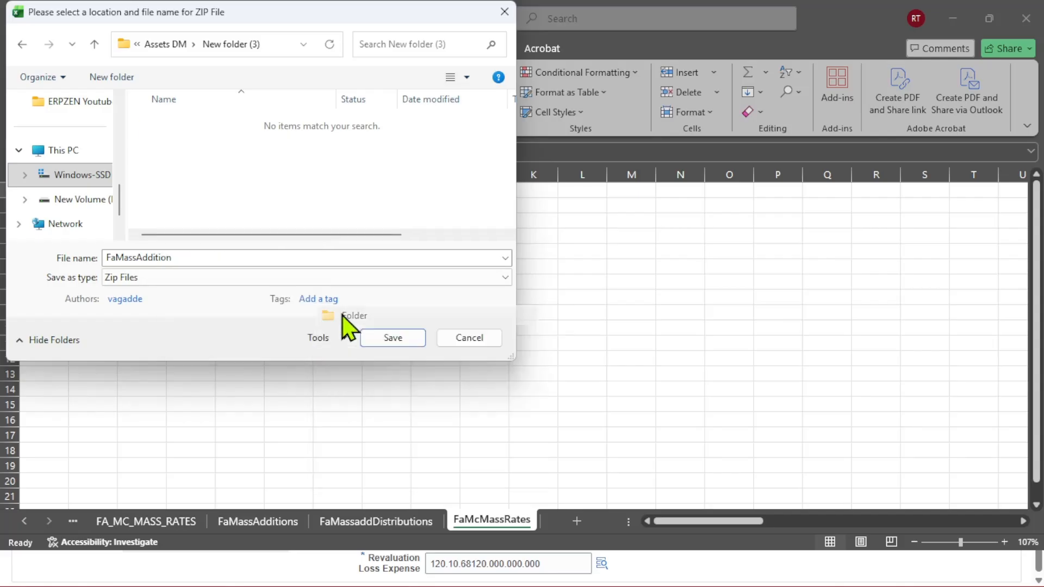
{"action": "left_click", "coordinate": [280, 167]}
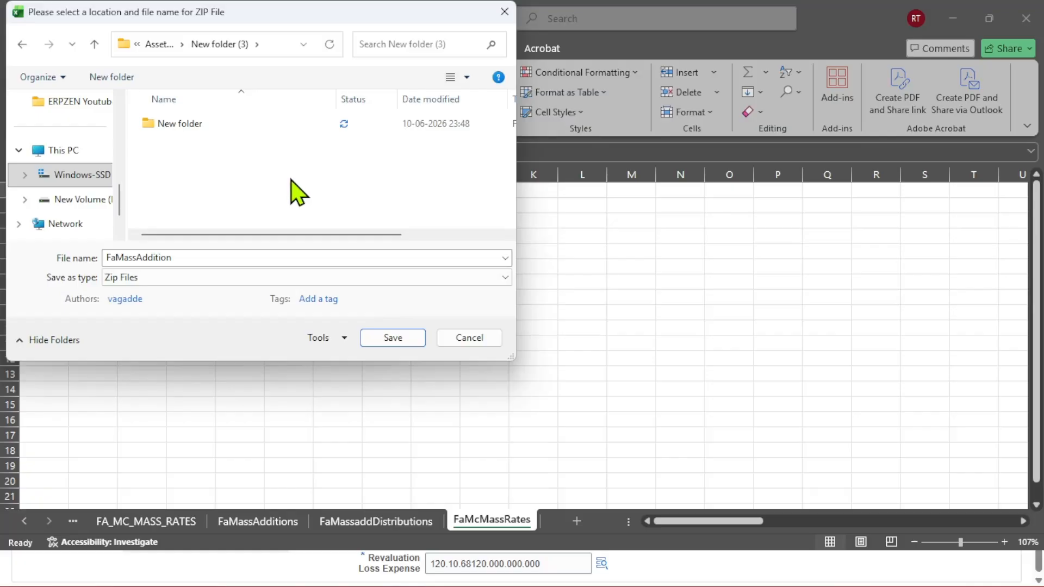
Save the FaMassAddition ZIP file and the FaMassAdditions CSV in New folder inside Assets DM's New folder (3)
{"action": "double_click", "coordinate": [197, 126]}
{"action": "left_click", "coordinate": [394, 339]}
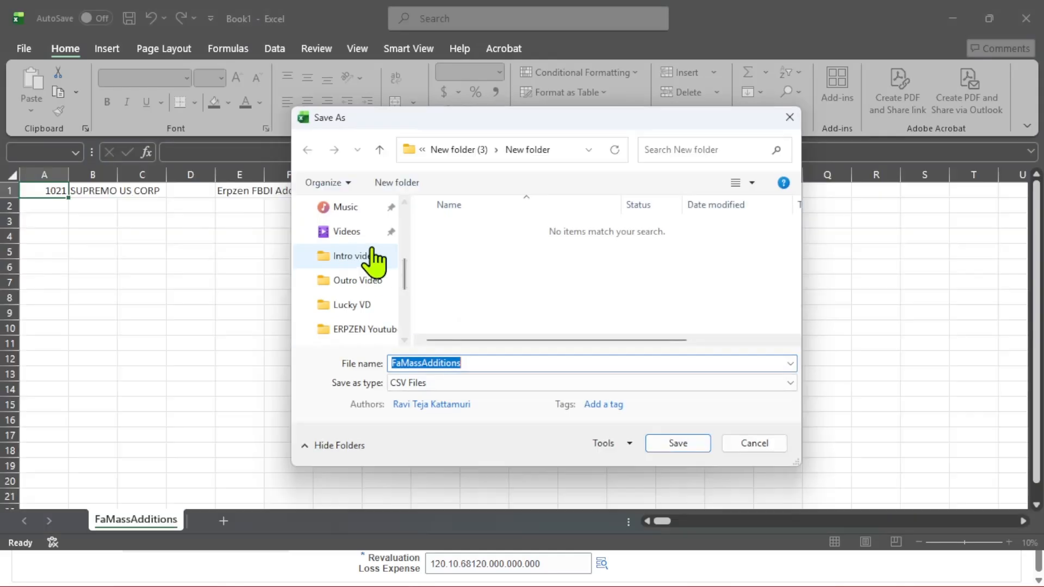
{"action": "scroll", "coordinate": [367, 269], "scroll_direction": "up", "scroll_amount": 5}
{"action": "left_click", "coordinate": [358, 311]}
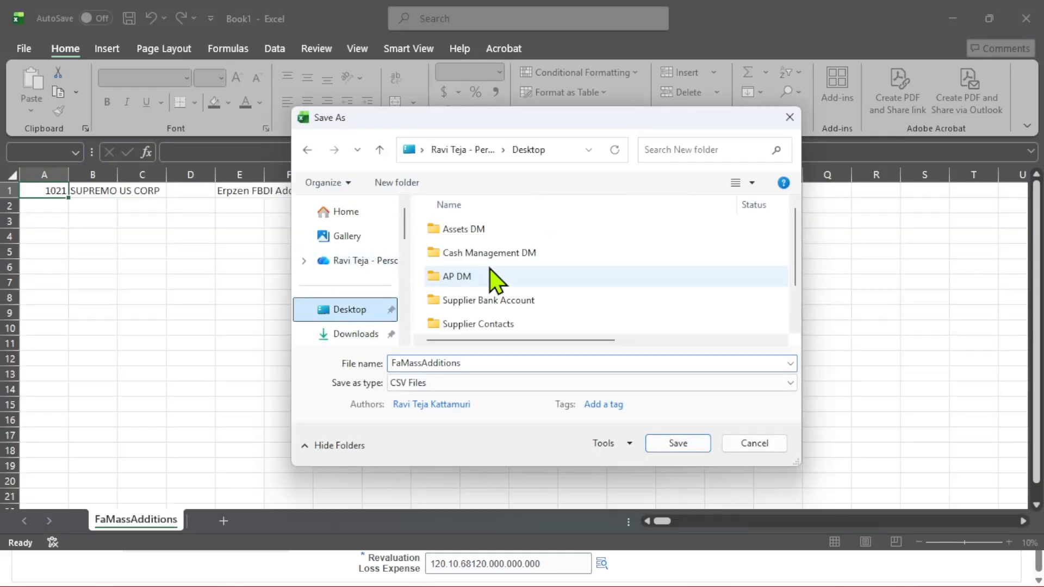
{"action": "left_click", "coordinate": [482, 231]}
{"action": "double_click", "coordinate": [481, 231]}
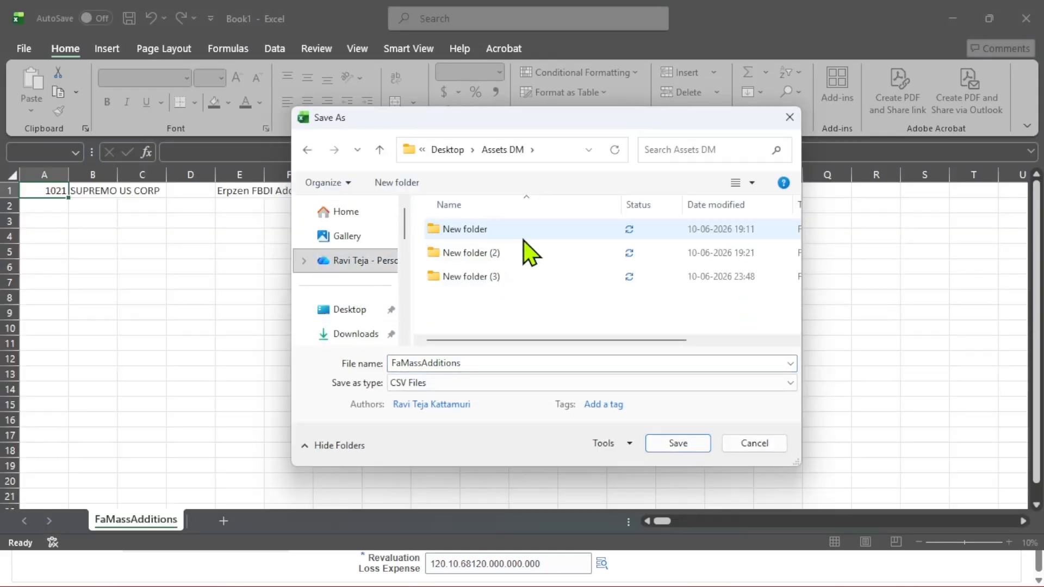
{"action": "double_click", "coordinate": [518, 277]}
{"action": "left_click", "coordinate": [486, 231]}
{"action": "double_click", "coordinate": [486, 231]}
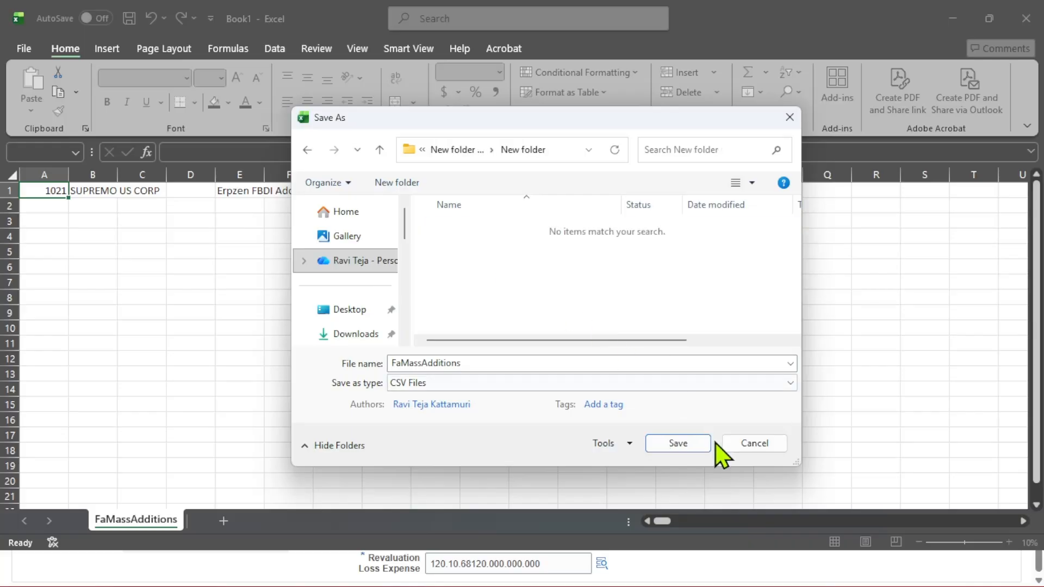
{"action": "left_click", "coordinate": [692, 445]}
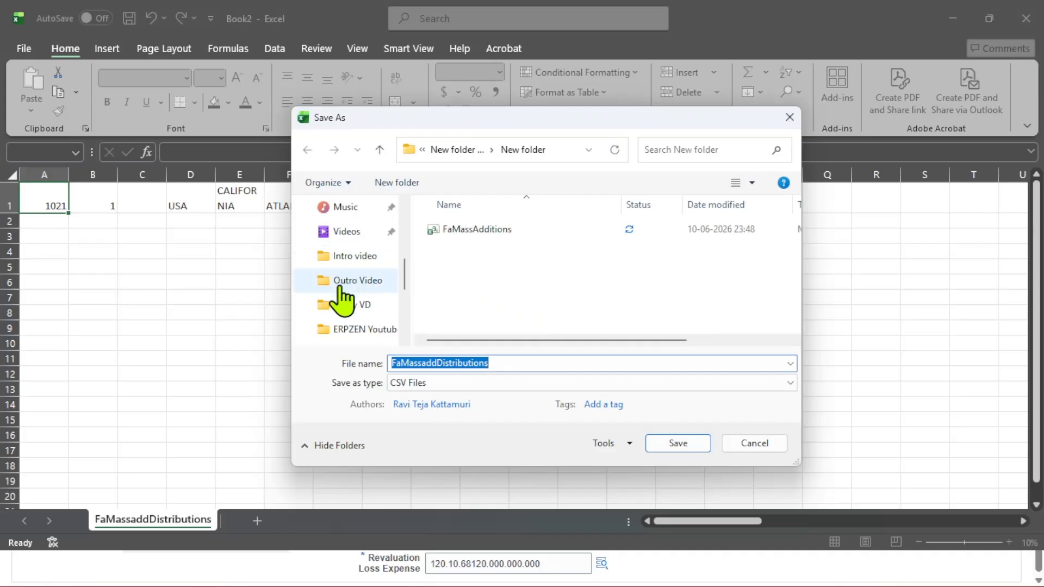
Save the FaMassaddDistributions CSV in the same Assets DM subfolder and acknowledge the file creation
{"action": "scroll", "coordinate": [350, 291], "scroll_direction": "up", "scroll_amount": 5}
{"action": "left_click", "coordinate": [357, 312]}
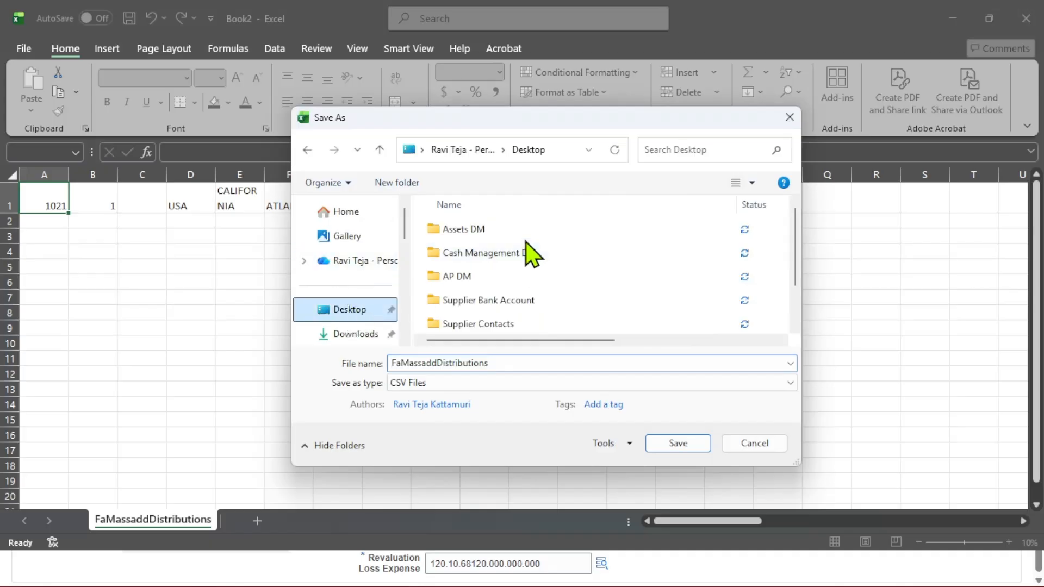
{"action": "double_click", "coordinate": [494, 232]}
{"action": "double_click", "coordinate": [494, 278]}
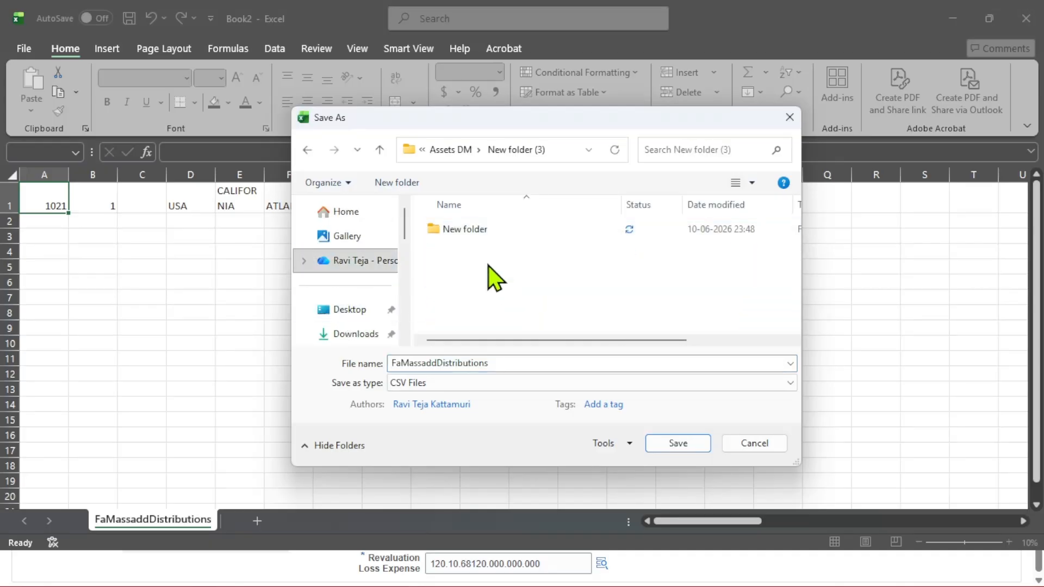
{"action": "left_click", "coordinate": [474, 230]}
{"action": "double_click", "coordinate": [474, 230]}
{"action": "left_click", "coordinate": [687, 443]}
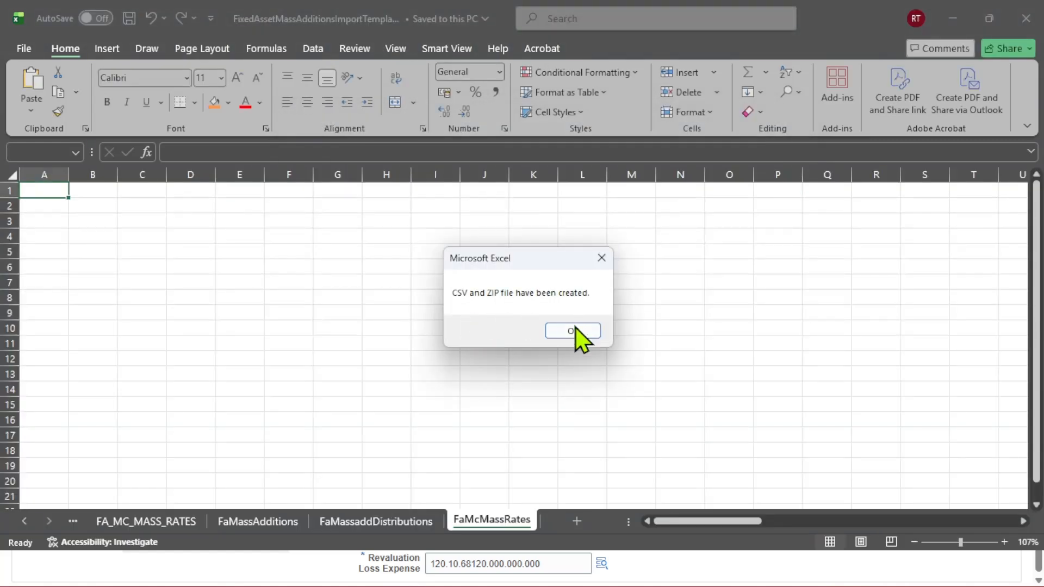
{"action": "left_click", "coordinate": [571, 329]}
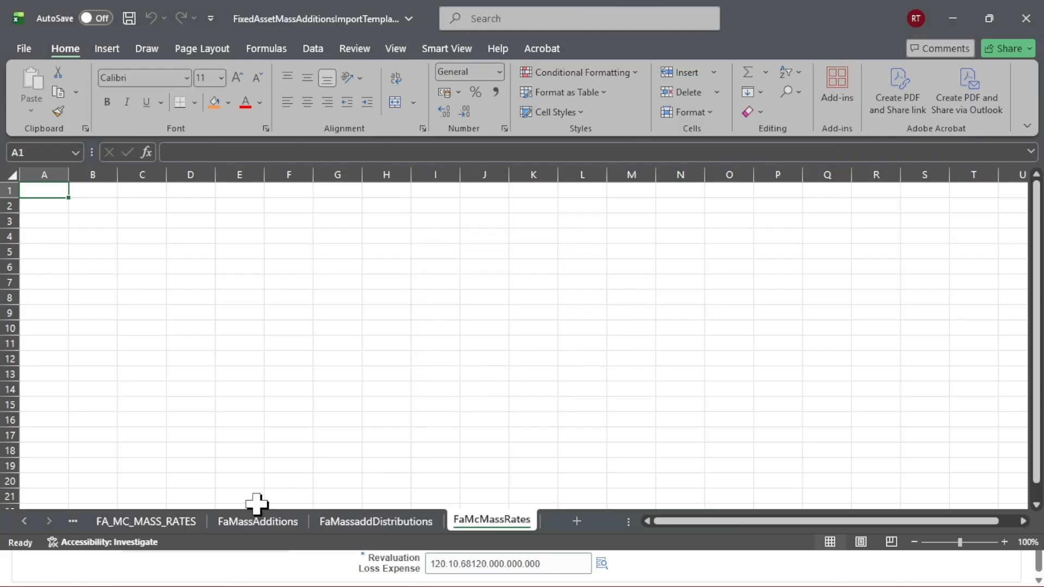
Show the FaMassAdditions sheet, and minimize the workbook and the text notes to return to Oracle Fusion in the browser
{"action": "left_click", "coordinate": [258, 521]}
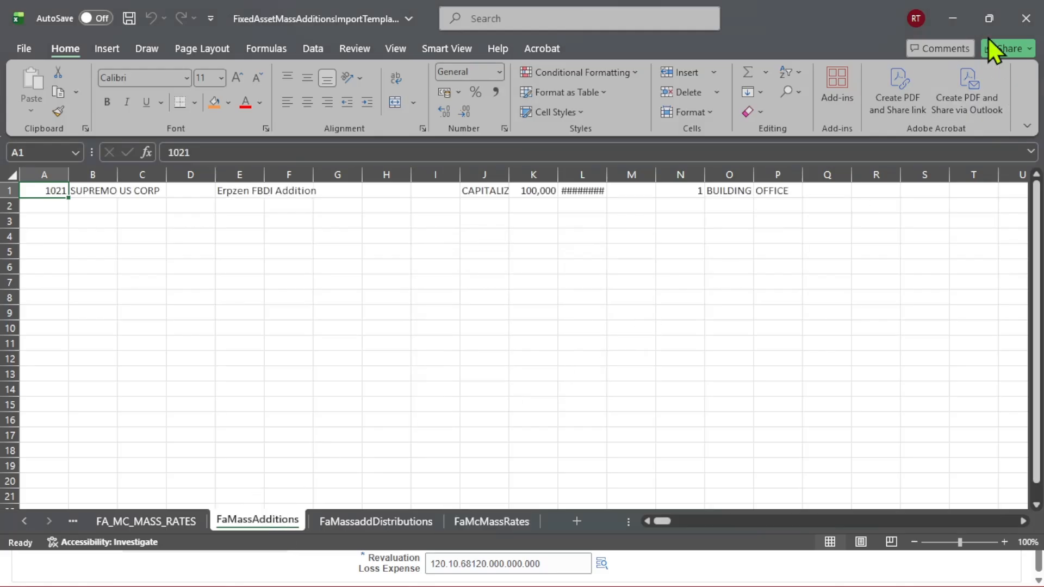
{"action": "left_click", "coordinate": [952, 18]}
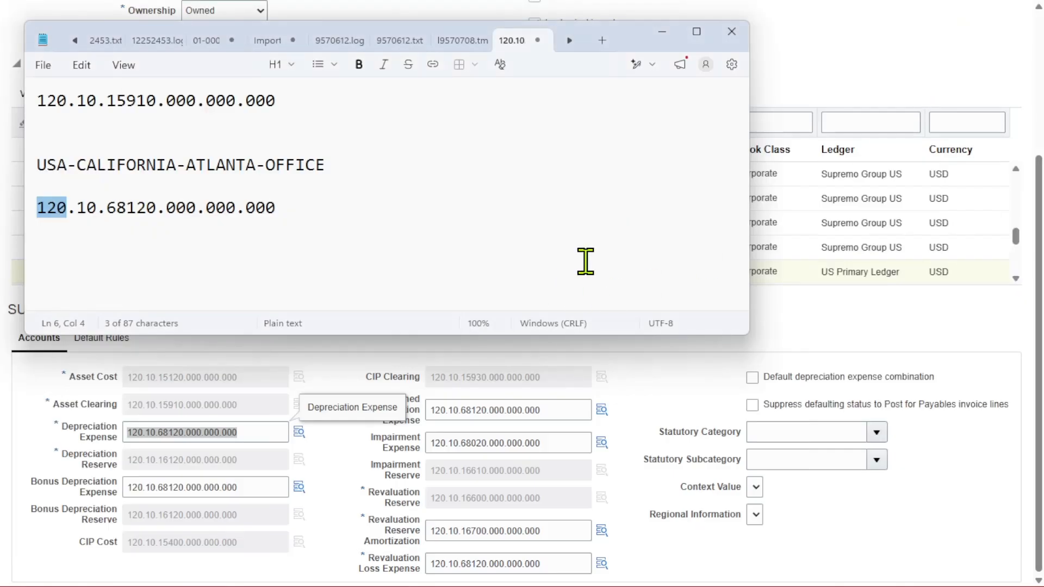
{"action": "left_click", "coordinate": [662, 32]}
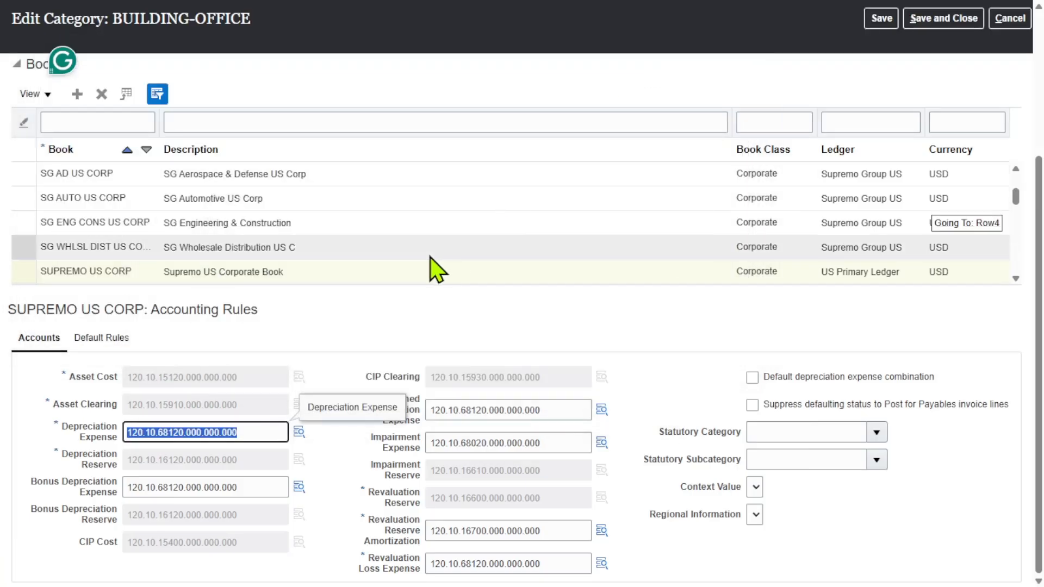
Leave the BUILDING-OFFICE category page and open the Scheduled Processes work area under Tools
{"action": "scroll", "coordinate": [256, 218], "scroll_direction": "up", "scroll_amount": 2}
{"action": "scroll", "coordinate": [256, 218], "scroll_direction": "up", "scroll_amount": 2}
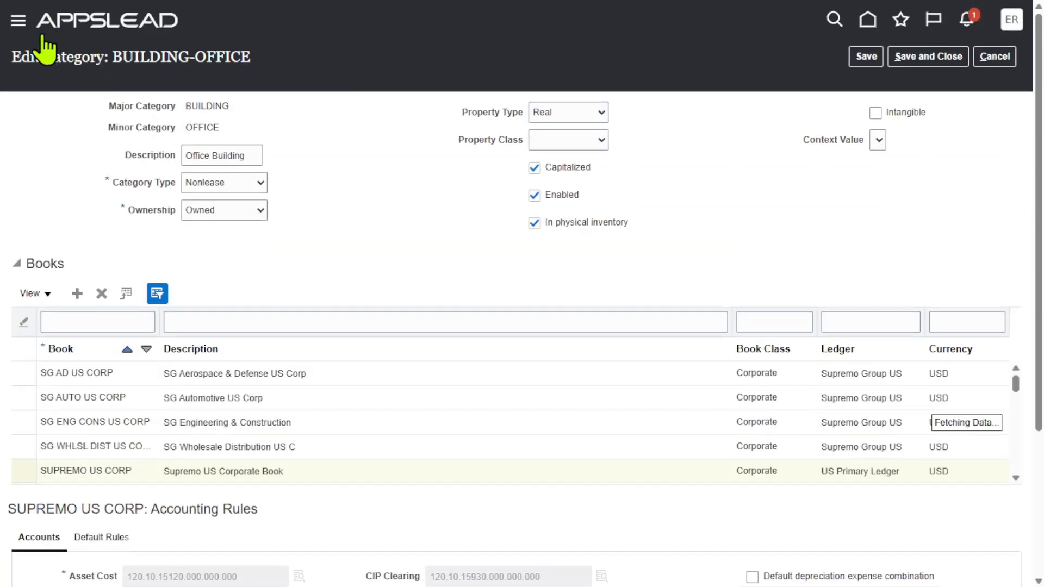
{"action": "left_click", "coordinate": [18, 22]}
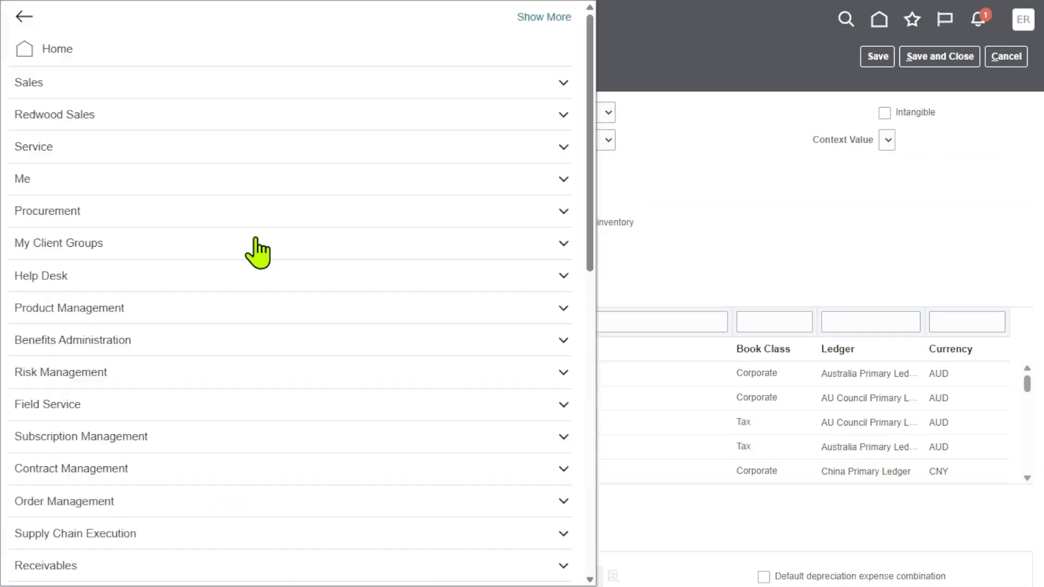
{"action": "scroll", "coordinate": [281, 324], "scroll_direction": "down", "scroll_amount": 12}
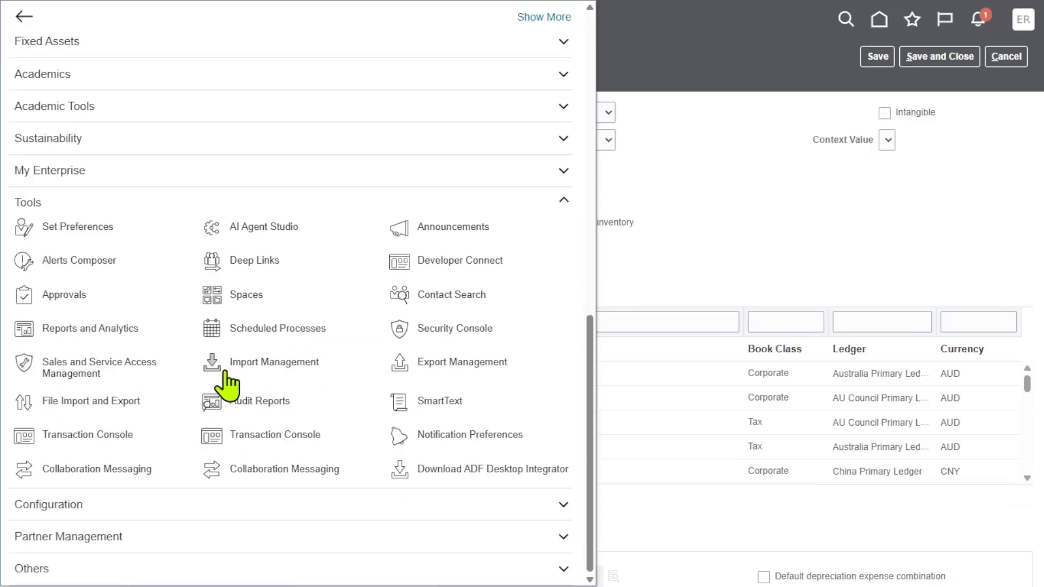
{"action": "left_click", "coordinate": [37, 202]}
{"action": "left_click", "coordinate": [37, 473]}
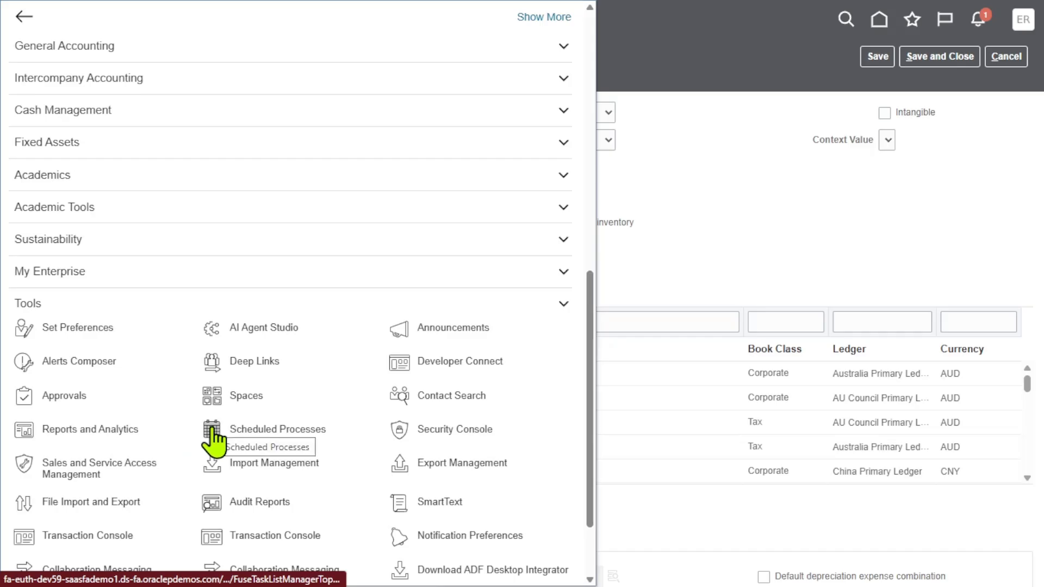
{"action": "left_click", "coordinate": [214, 428]}
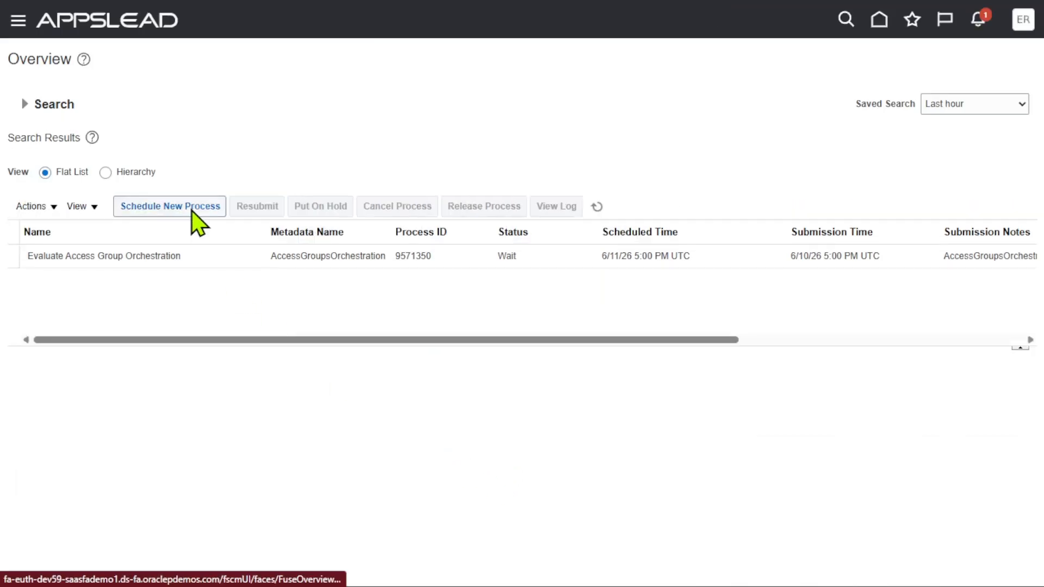
Schedule a new process of type Job named Load Interface File for Import
{"action": "left_click", "coordinate": [180, 206]}
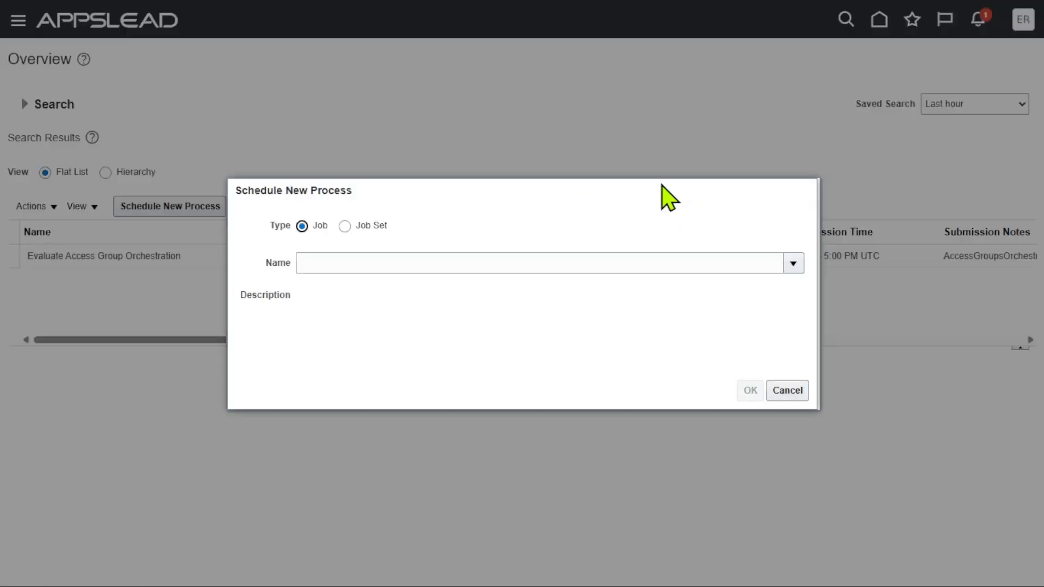
{"action": "left_click", "coordinate": [603, 263]}
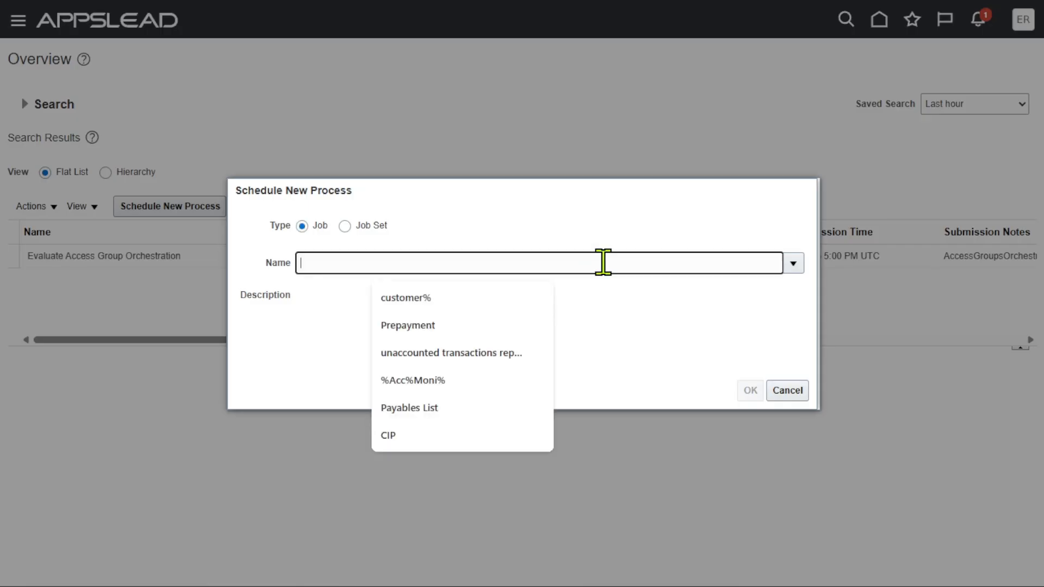
{"action": "type", "text": "load interface"}
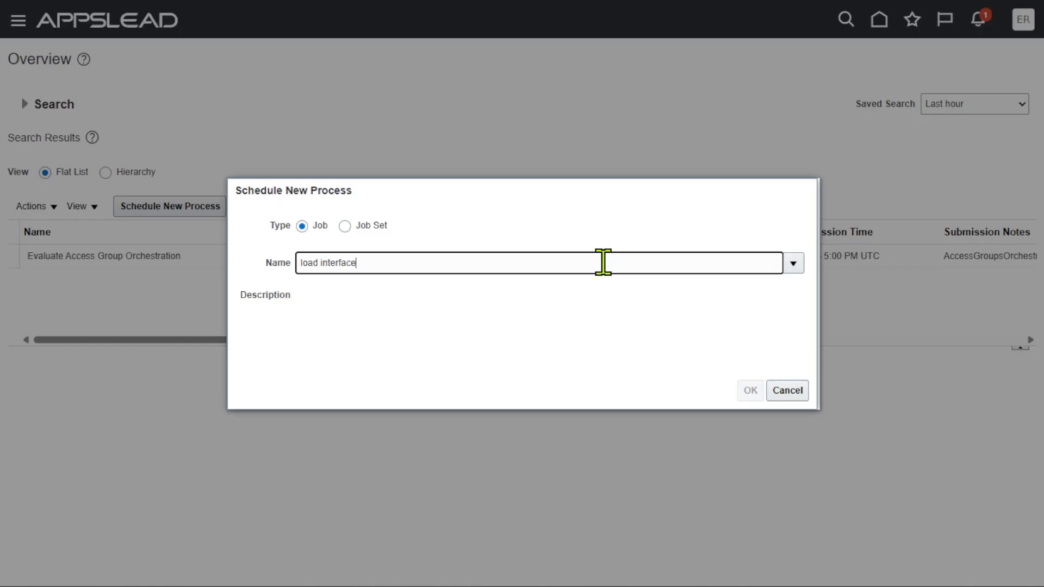
{"action": "key", "text": "Tab"}
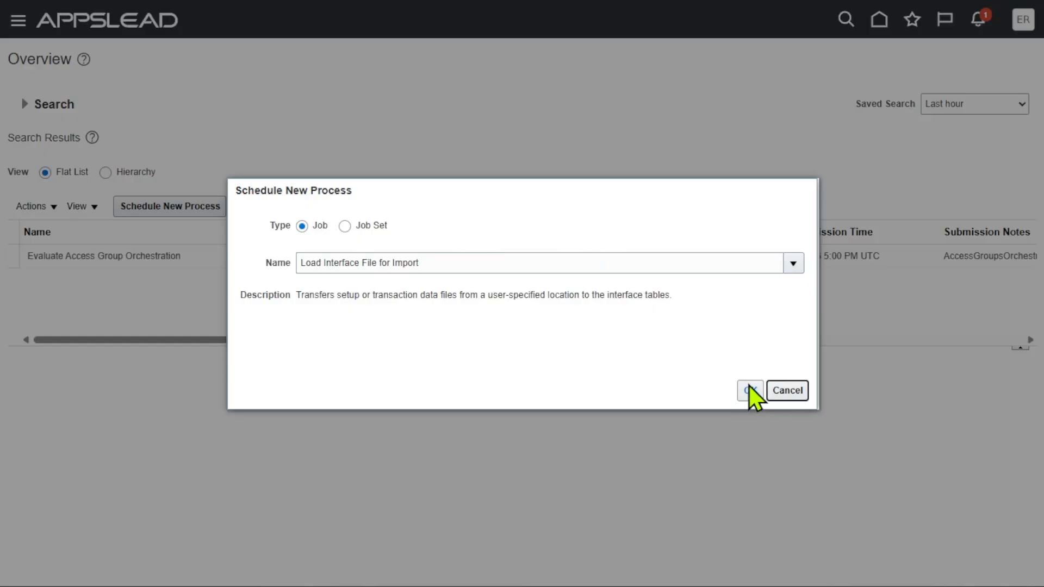
{"action": "left_click", "coordinate": [750, 390]}
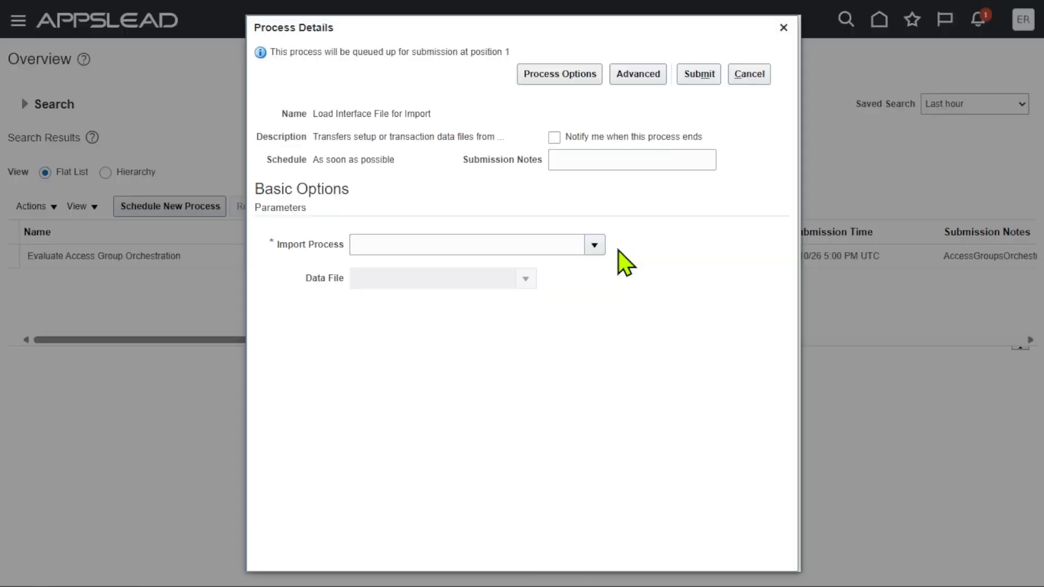
Search the import processes for "Post" and set the Import Process to Post Mass Additions
{"action": "left_click", "coordinate": [594, 245]}
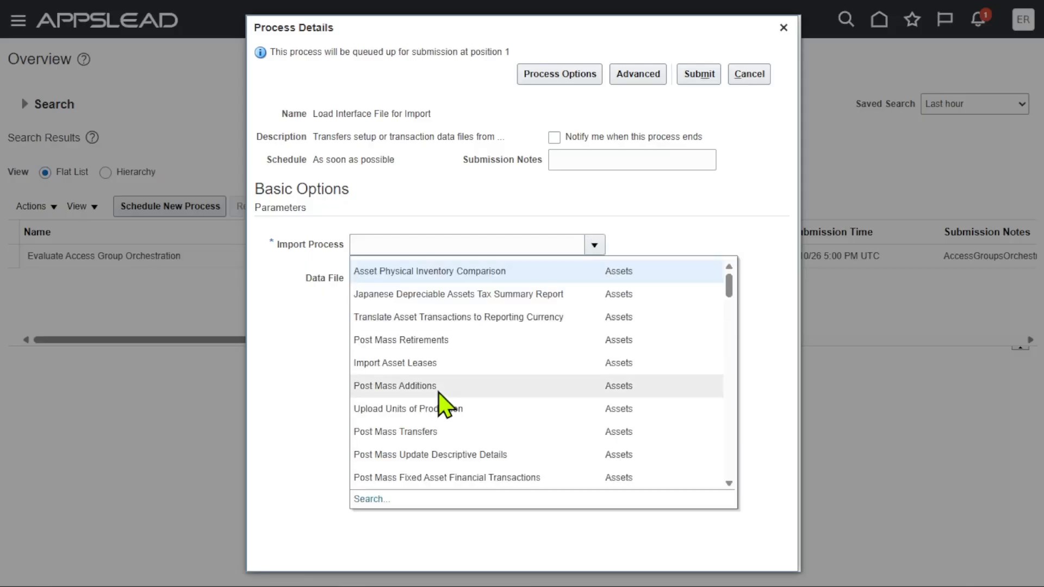
{"action": "left_click", "coordinate": [368, 499]}
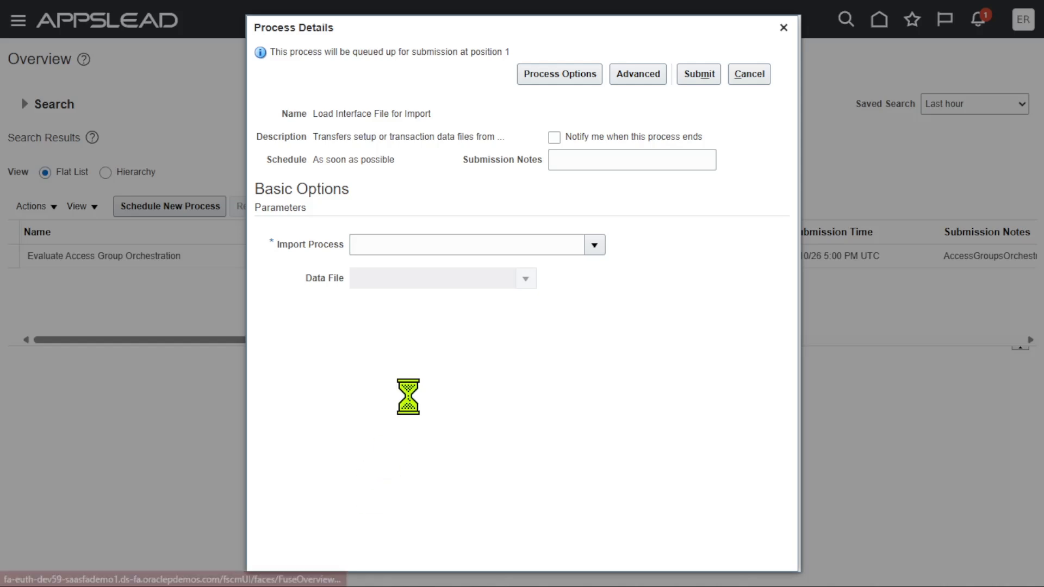
{"action": "left_click", "coordinate": [517, 272]}
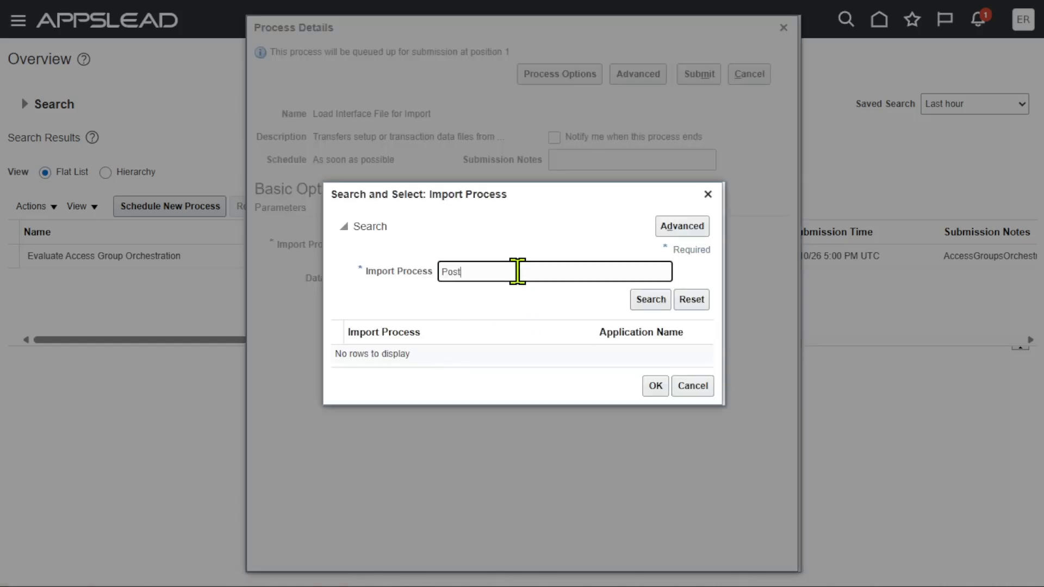
{"action": "key", "text": "Return"}
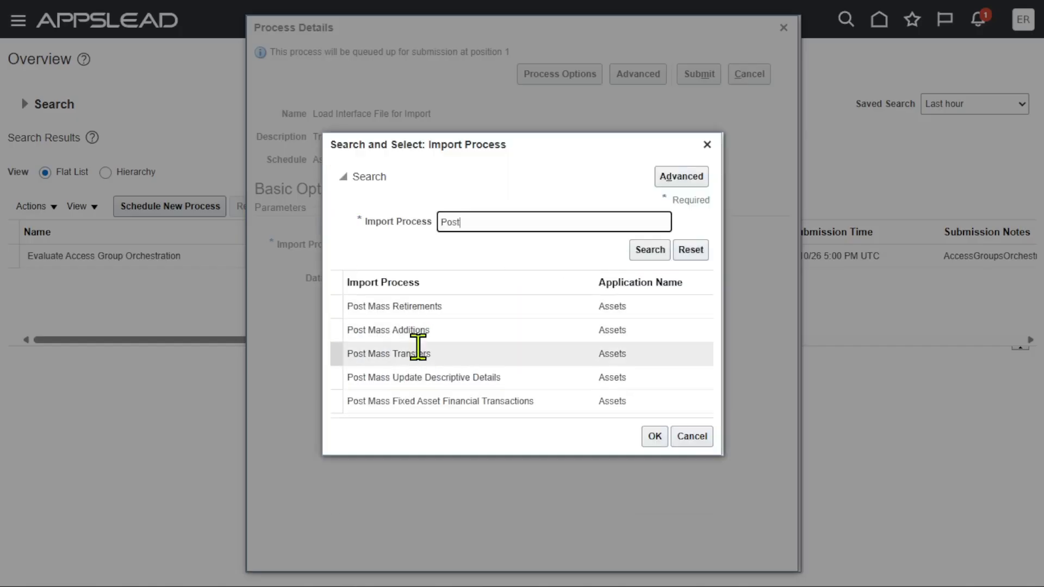
{"action": "left_click", "coordinate": [422, 329]}
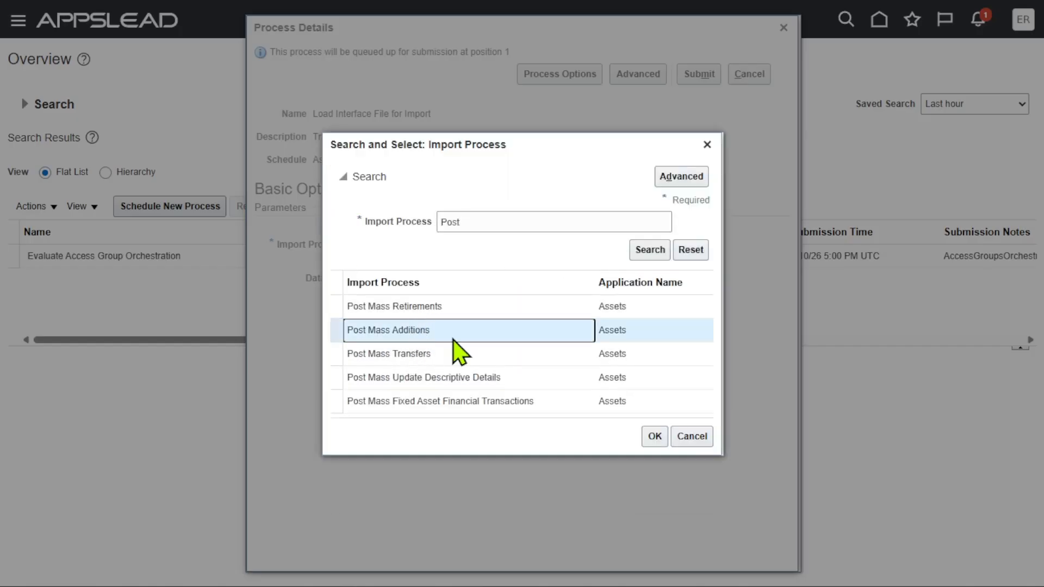
{"action": "left_click", "coordinate": [654, 437]}
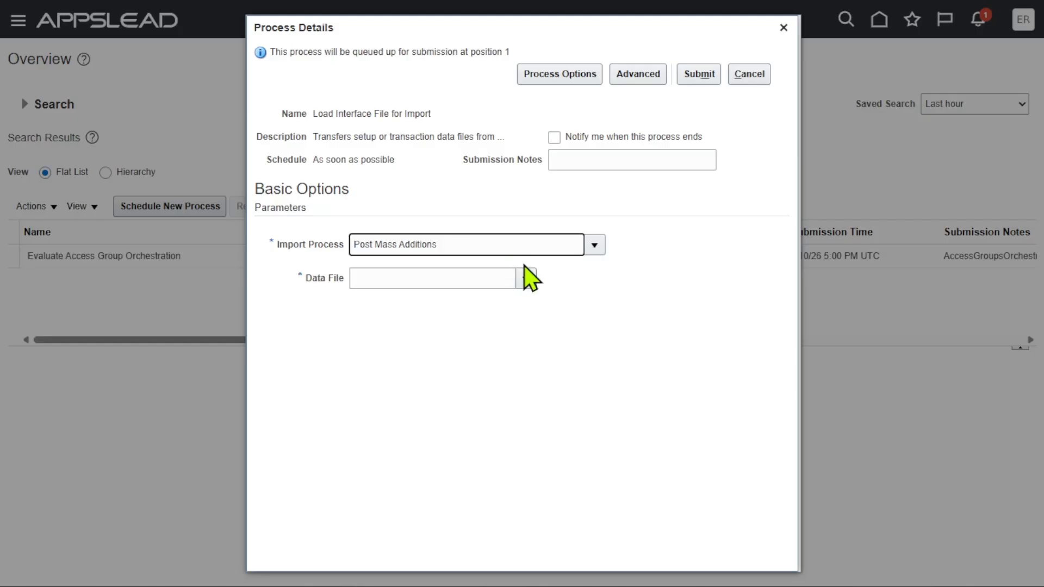
Upload FaMassAddition.zip from New folder inside Assets DM's New folder (3) as the data file, and submit the process
{"action": "left_click", "coordinate": [525, 278]}
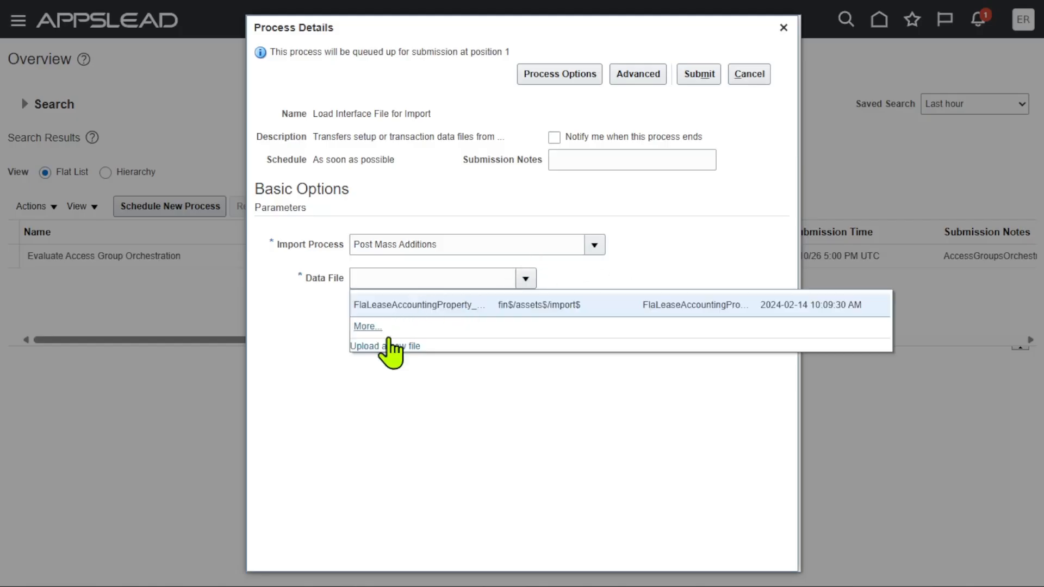
{"action": "left_click", "coordinate": [390, 347]}
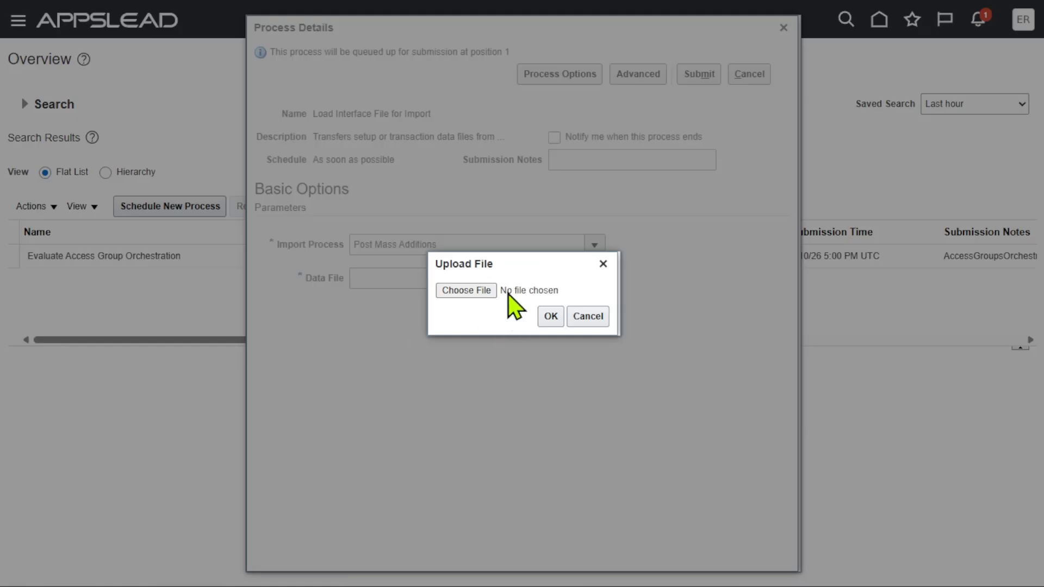
{"action": "left_click", "coordinate": [475, 289]}
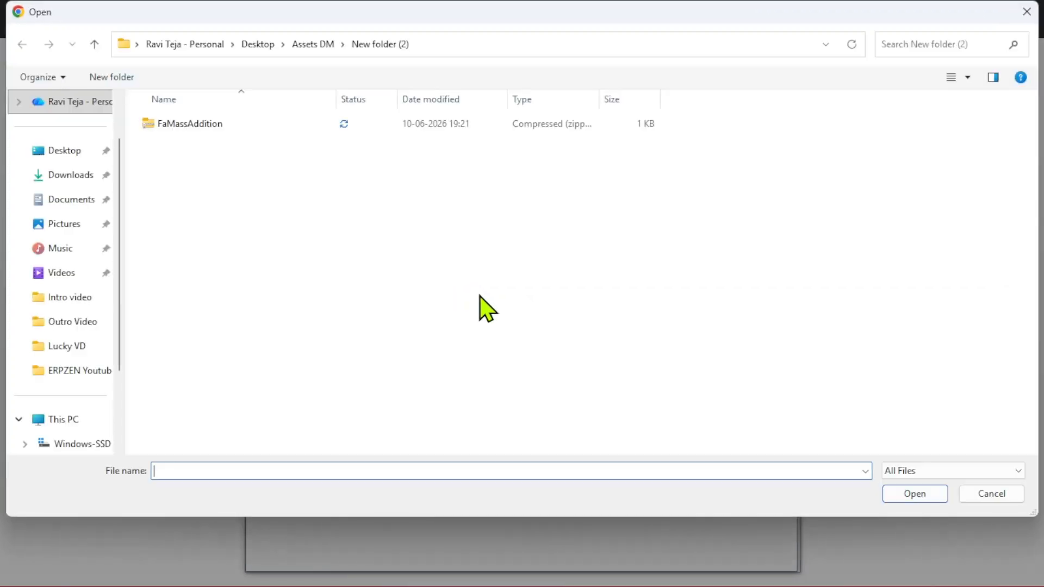
{"action": "left_click", "coordinate": [313, 44]}
{"action": "double_click", "coordinate": [195, 170]}
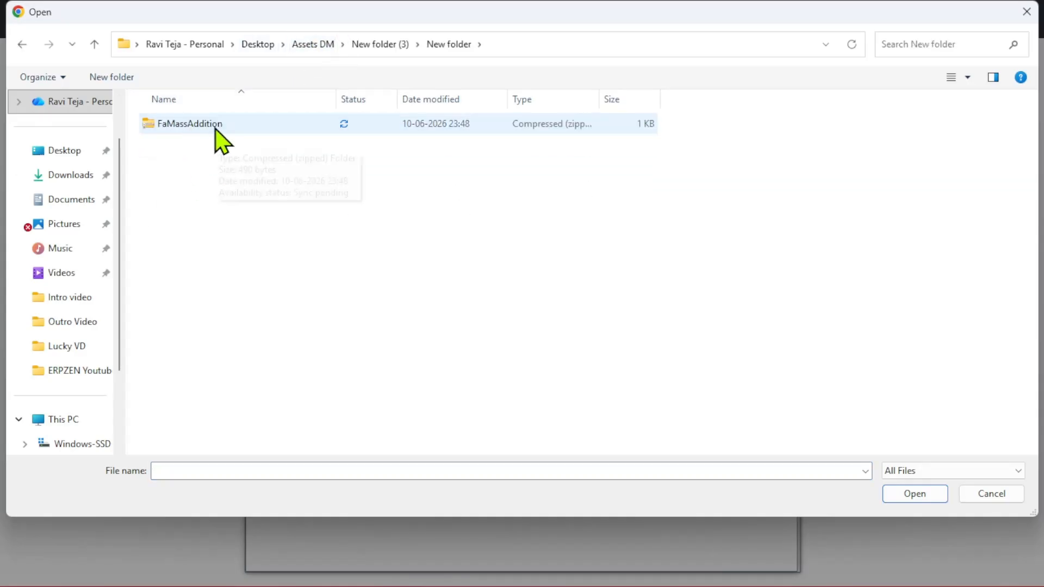
{"action": "left_click", "coordinate": [214, 129]}
{"action": "left_click", "coordinate": [923, 494]}
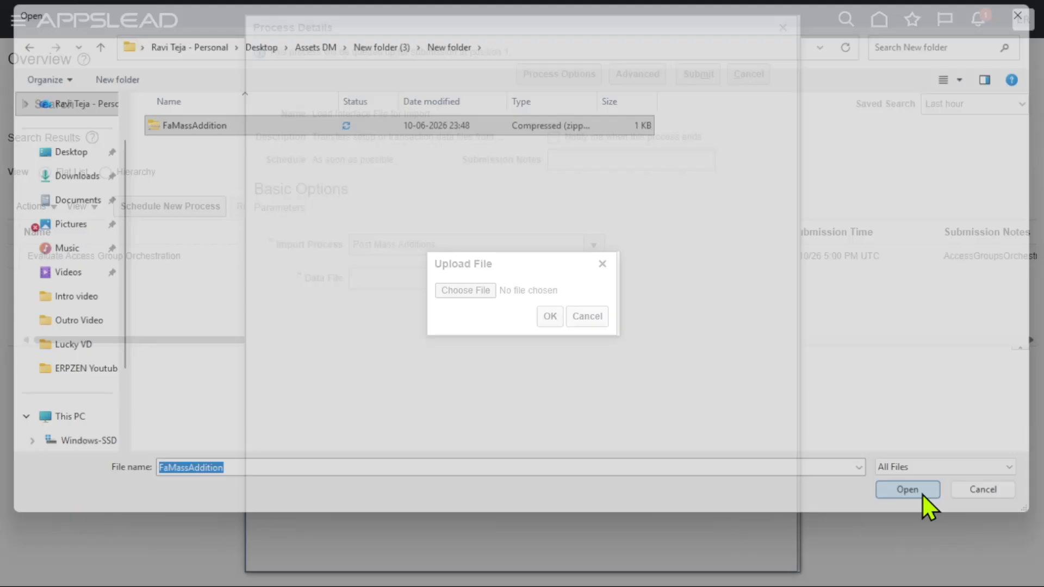
{"action": "left_click", "coordinate": [551, 318]}
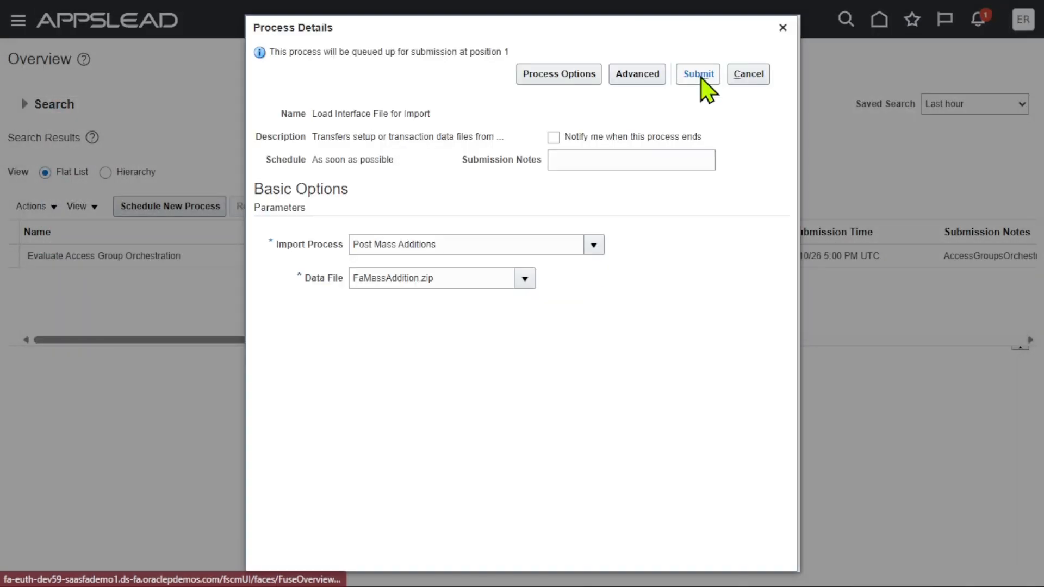
{"action": "left_click", "coordinate": [700, 76]}
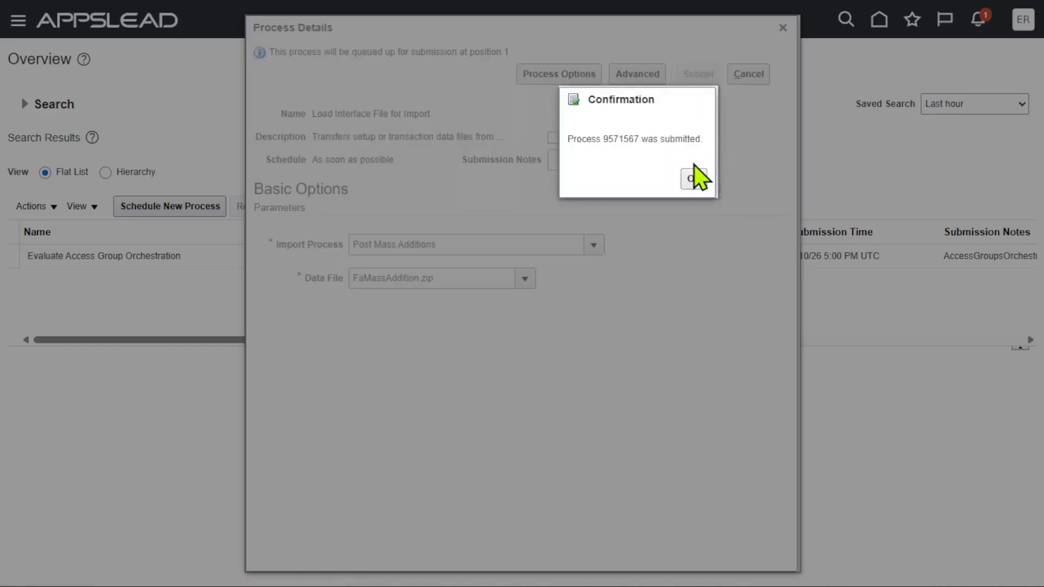
Close the submission confirmation and refresh the process list repeatedly to monitor Load Interface File for Import and its subprocesses
{"action": "left_click", "coordinate": [694, 185]}
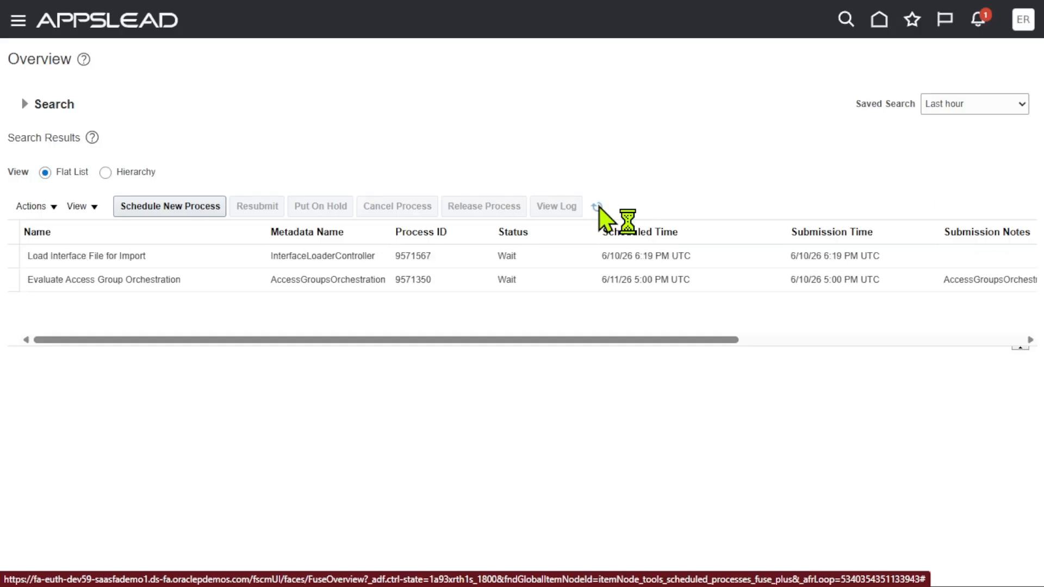
{"action": "left_click", "coordinate": [598, 207]}
{"action": "left_click", "coordinate": [599, 207]}
{"action": "left_click", "coordinate": [598, 207]}
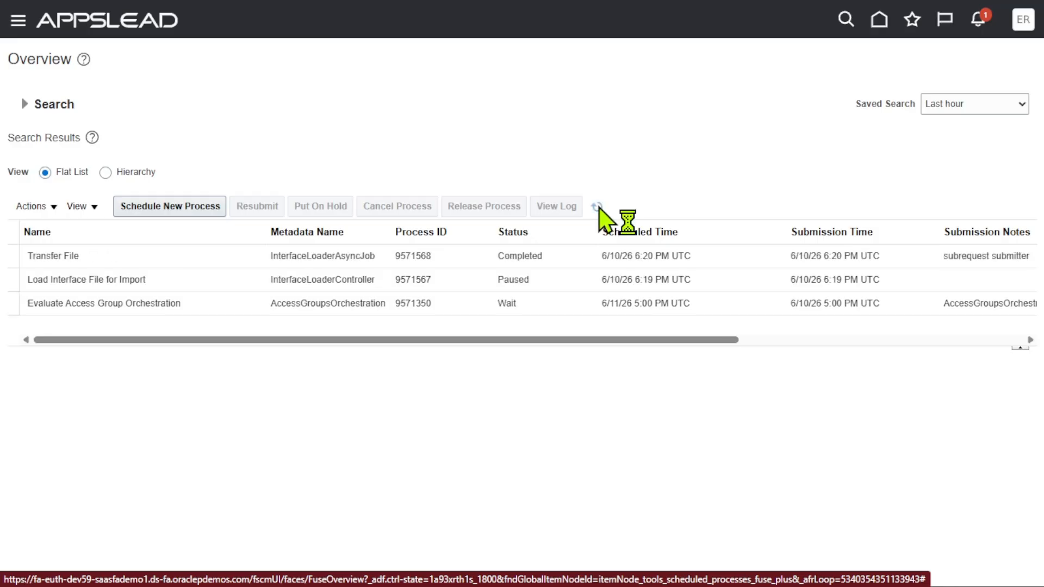
{"action": "left_click", "coordinate": [598, 208]}
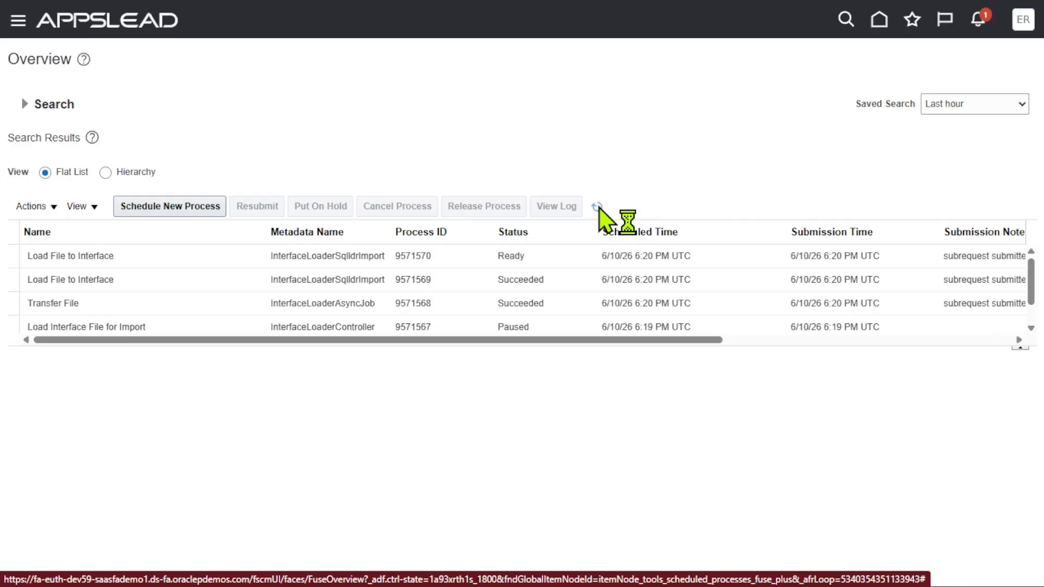
{"action": "left_click", "coordinate": [597, 207]}
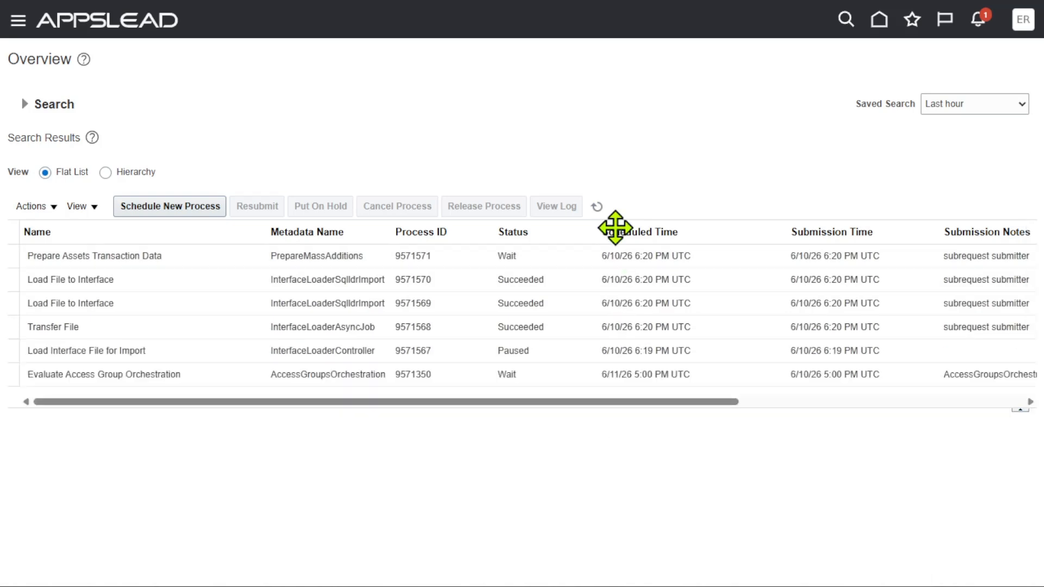
{"action": "left_click", "coordinate": [597, 208]}
{"action": "left_click", "coordinate": [599, 208]}
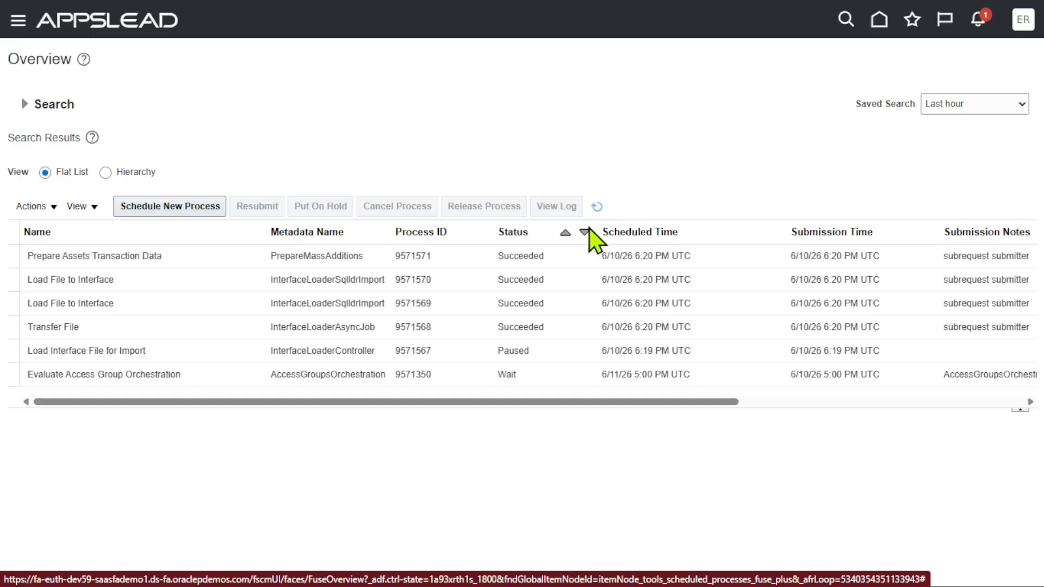
{"action": "left_click", "coordinate": [541, 257]}
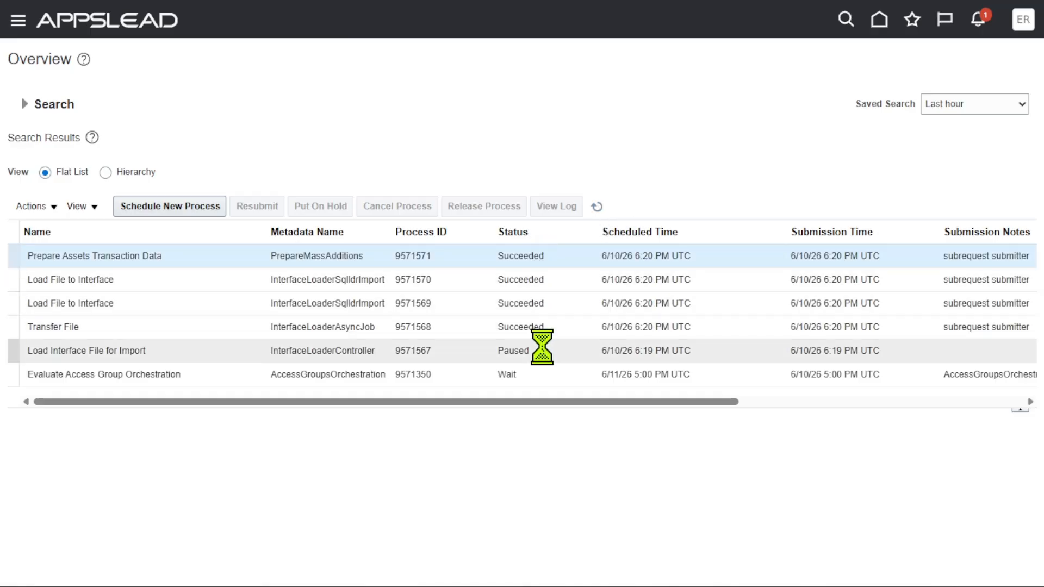
{"action": "left_click", "coordinate": [541, 348]}
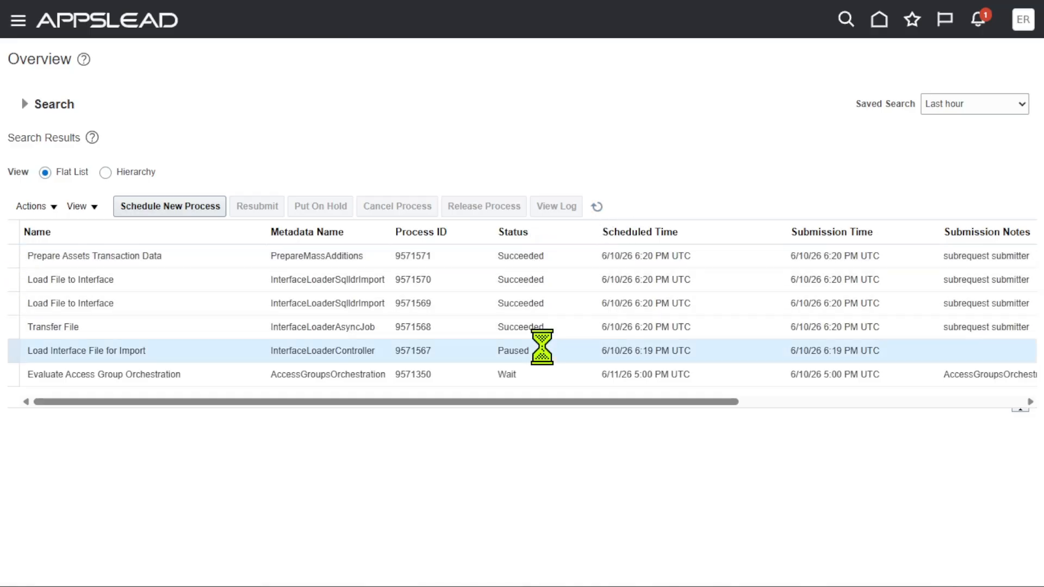
{"action": "left_click", "coordinate": [597, 207]}
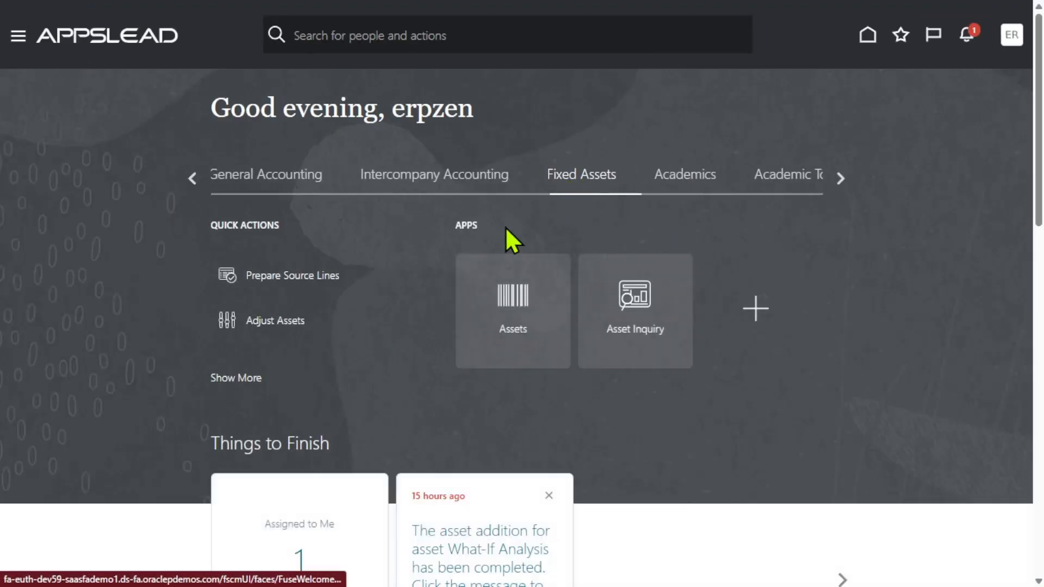
Open the Assets work area, locate the Erpzen FBDI Addition line, and show the additions that are Ready to Post
{"action": "left_click", "coordinate": [511, 298]}
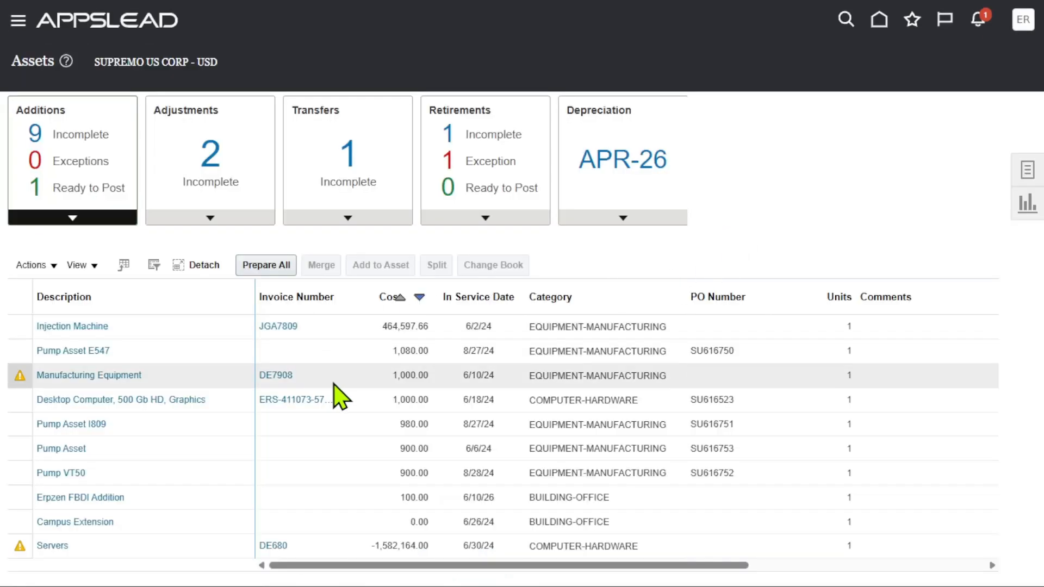
{"action": "left_click", "coordinate": [334, 496]}
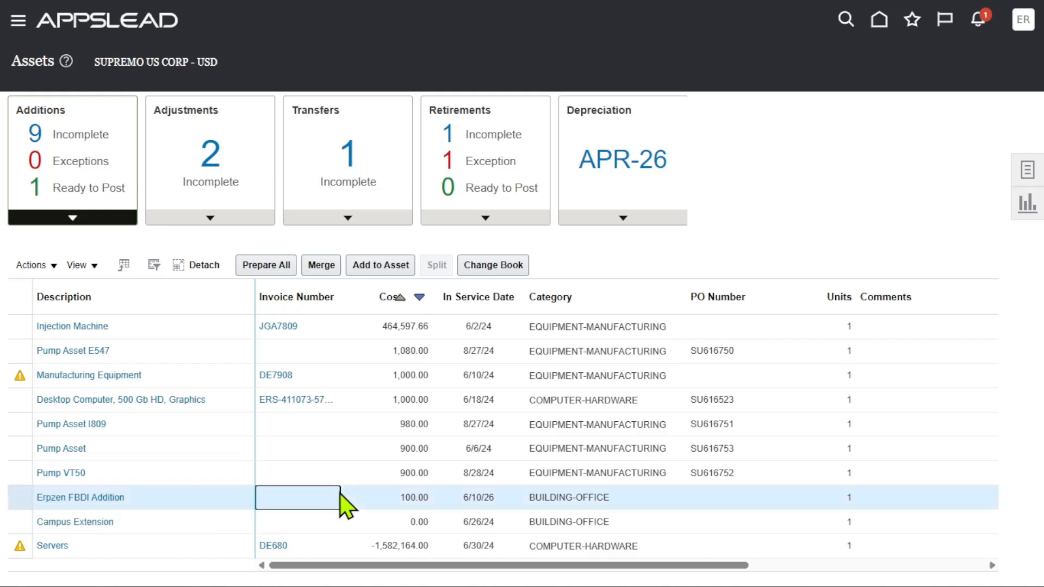
{"action": "left_click", "coordinate": [87, 188]}
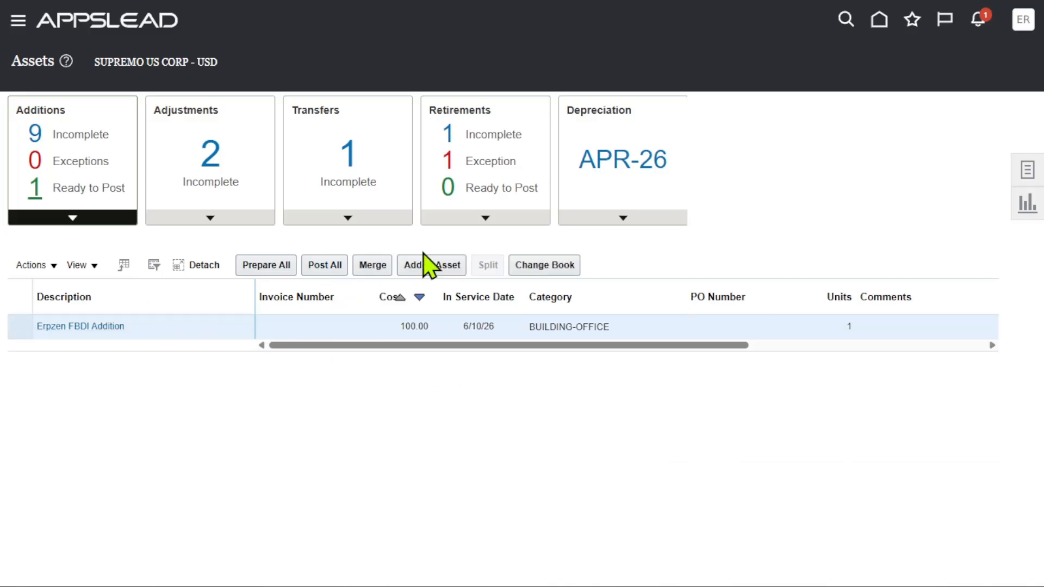
{"action": "left_click", "coordinate": [78, 22]}
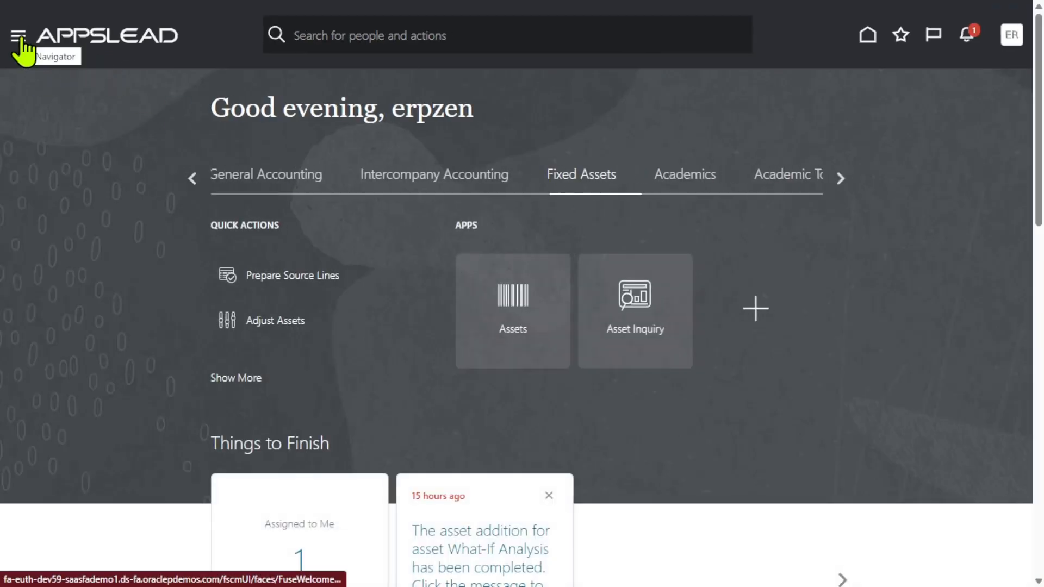
{"action": "left_click", "coordinate": [19, 41]}
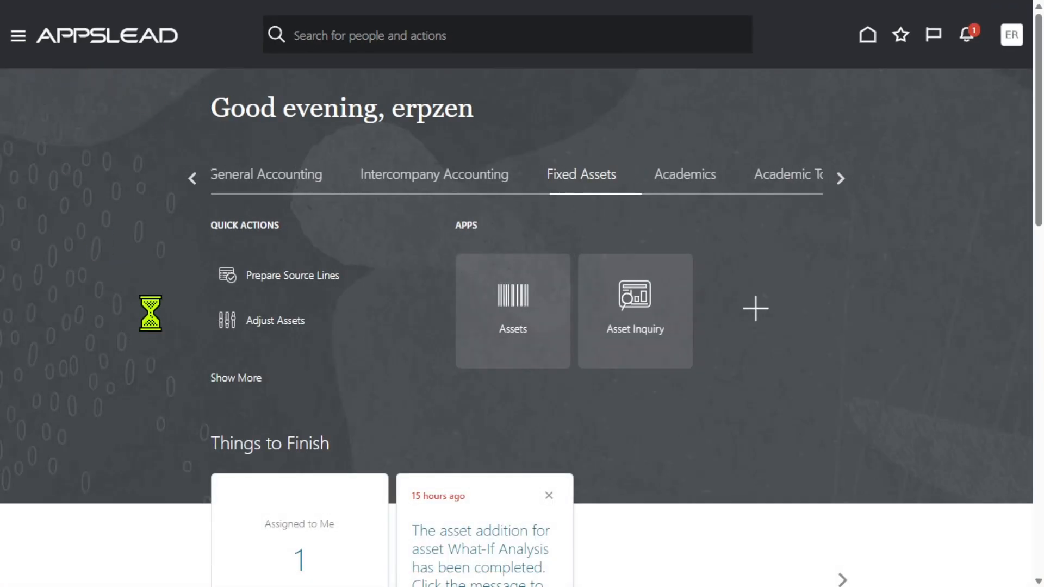
{"action": "scroll", "coordinate": [226, 296], "scroll_direction": "down", "scroll_amount": 10}
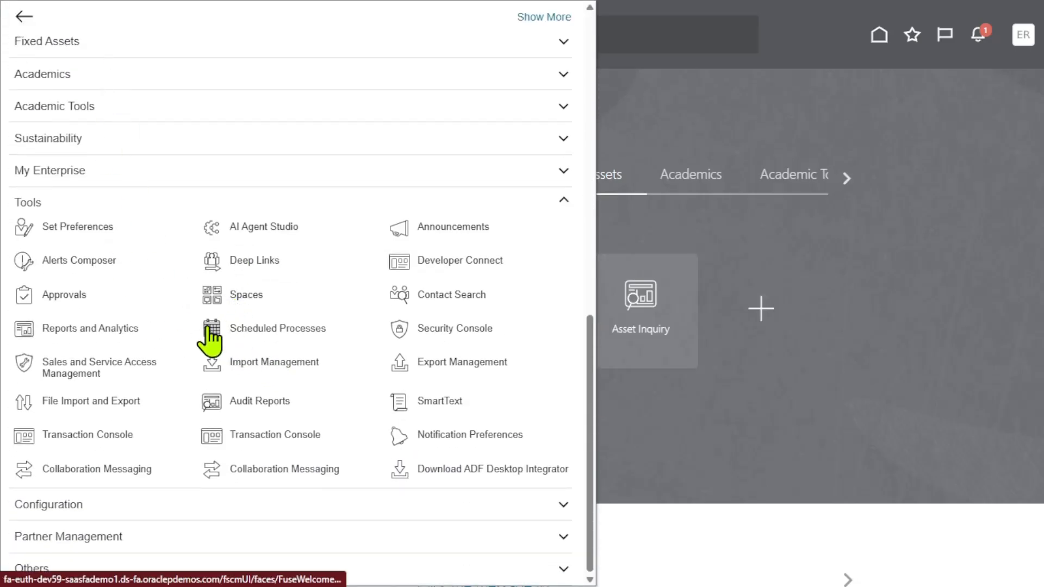
{"action": "left_click", "coordinate": [693, 241]}
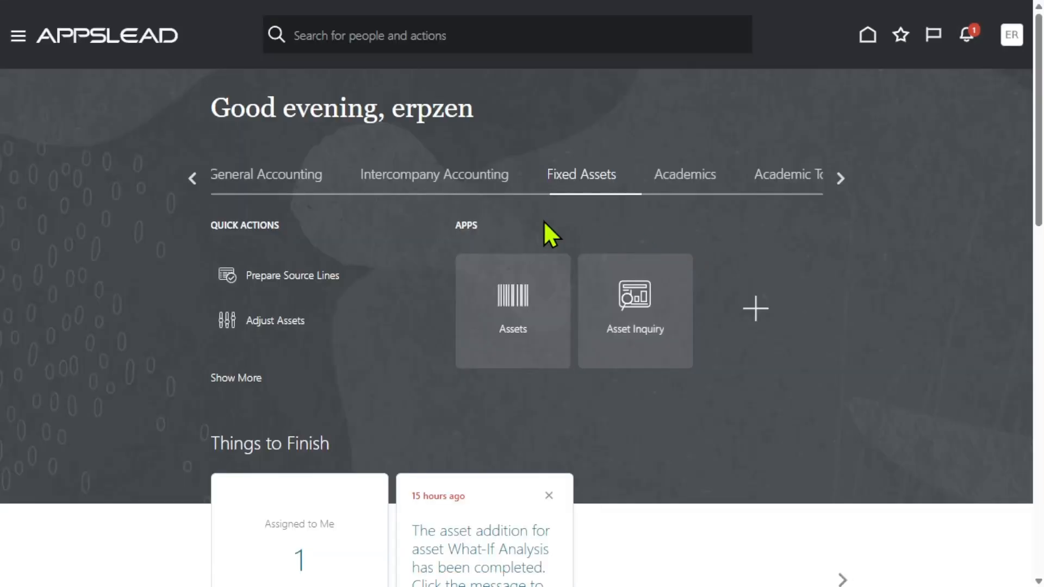
Return to the Ready to Post additions in Assets and check the Erpzen FBDI Addition line's Queue value and available actions
{"action": "left_click", "coordinate": [517, 298]}
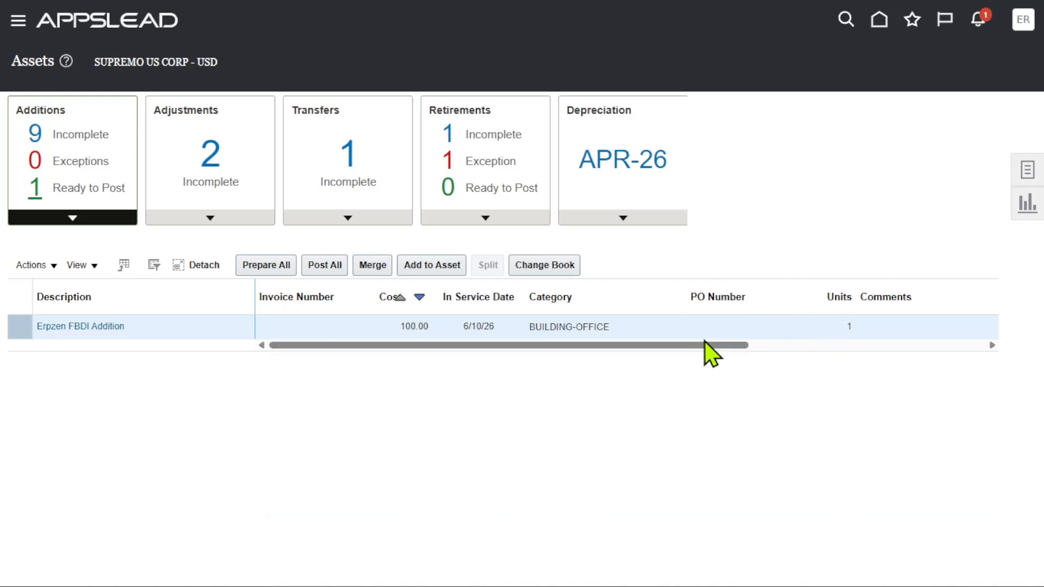
{"action": "left_click_drag", "start_coordinate": [706, 346], "coordinate": [974, 361]}
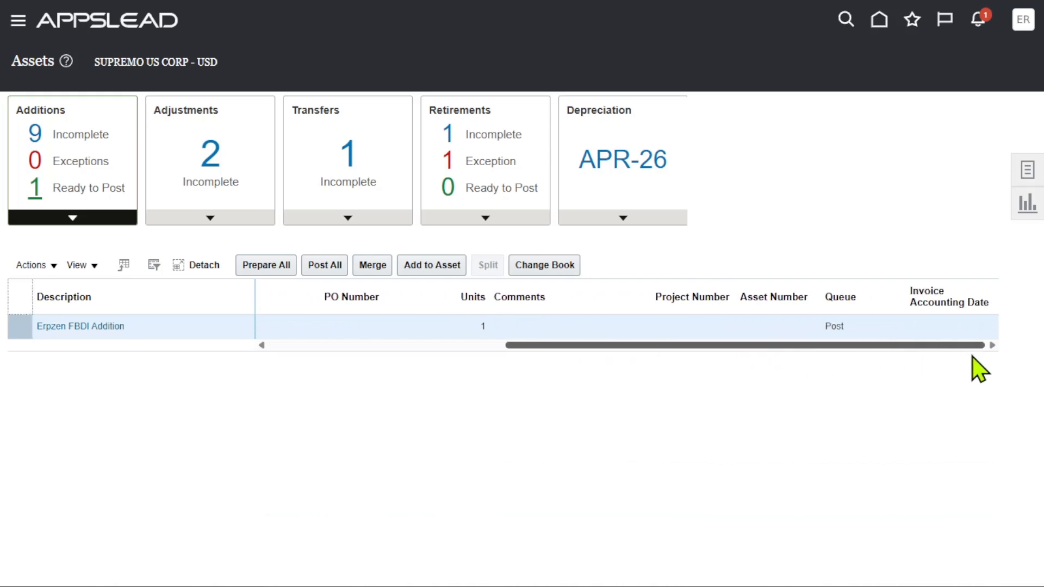
{"action": "left_click", "coordinate": [840, 298]}
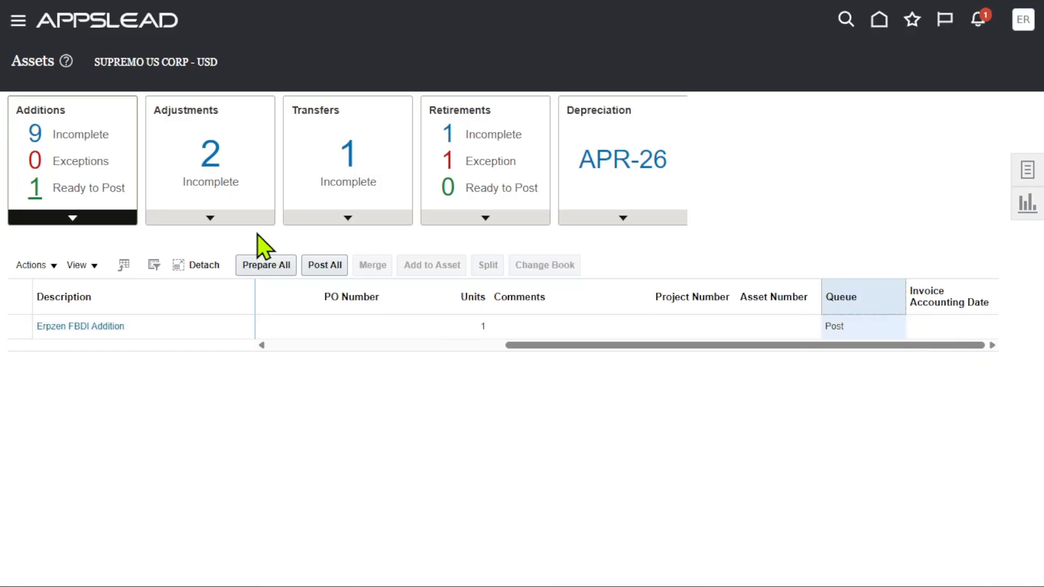
{"action": "left_click", "coordinate": [661, 326]}
{"action": "left_click", "coordinate": [391, 327]}
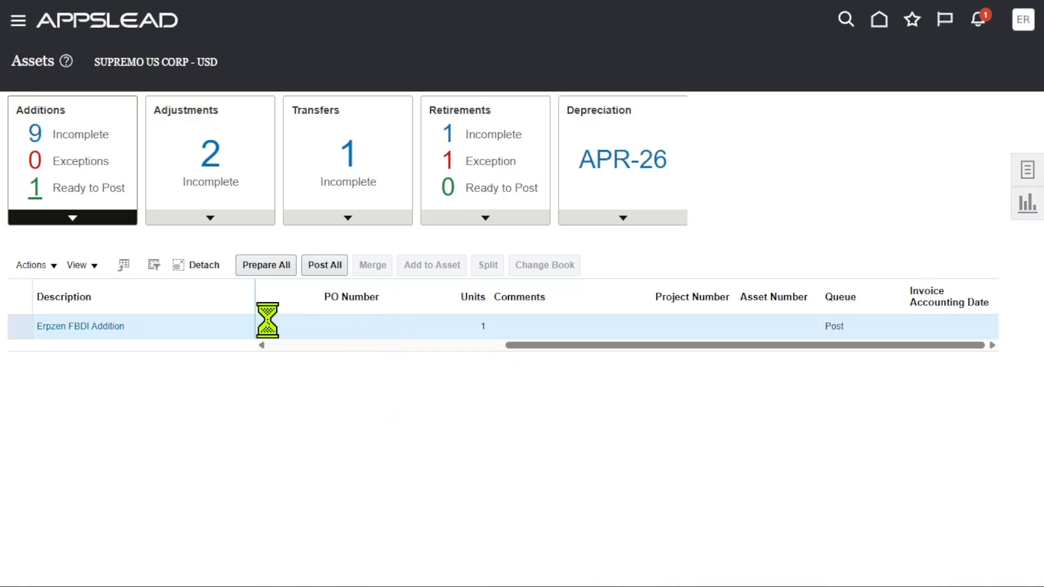
{"action": "left_click", "coordinate": [28, 266]}
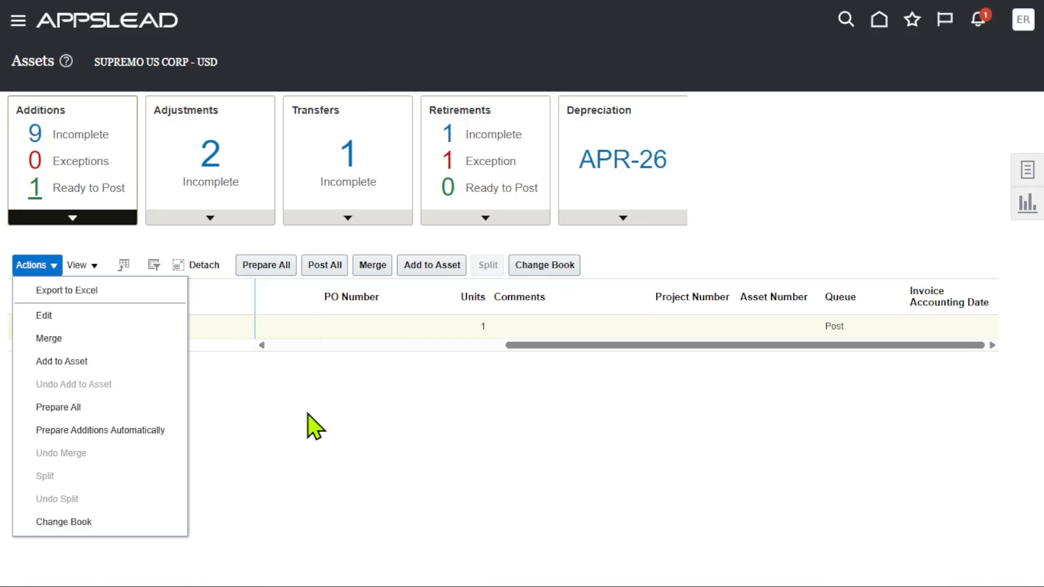
{"action": "left_click", "coordinate": [283, 385]}
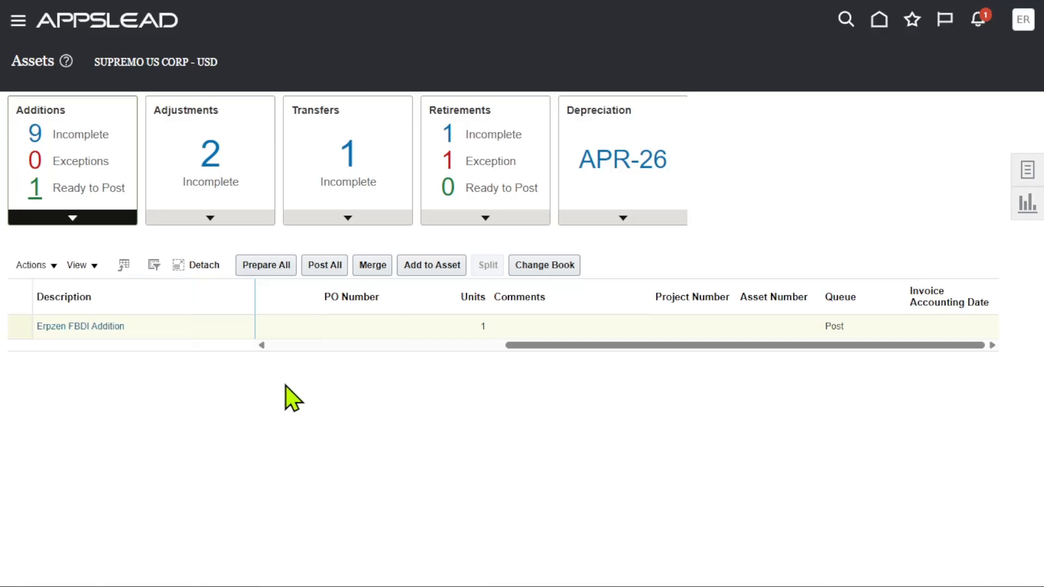
{"action": "left_click_drag", "start_coordinate": [608, 344], "coordinate": [790, 347]}
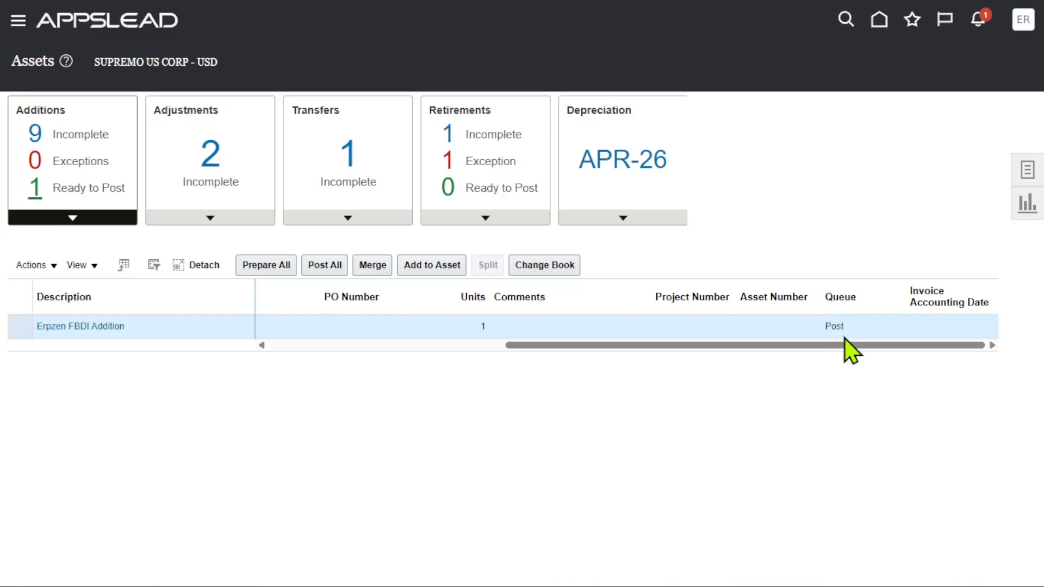
{"action": "left_click_drag", "start_coordinate": [818, 345], "coordinate": [435, 350]}
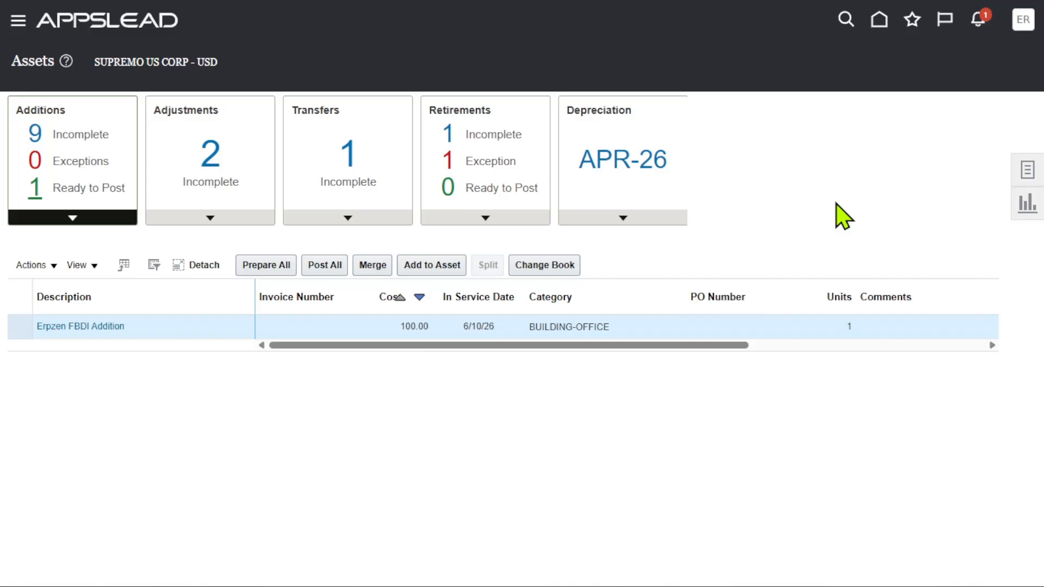
Leave the Assets work area and open Scheduled Processes under Tools
{"action": "left_click", "coordinate": [21, 23]}
{"action": "left_click", "coordinate": [728, 111]}
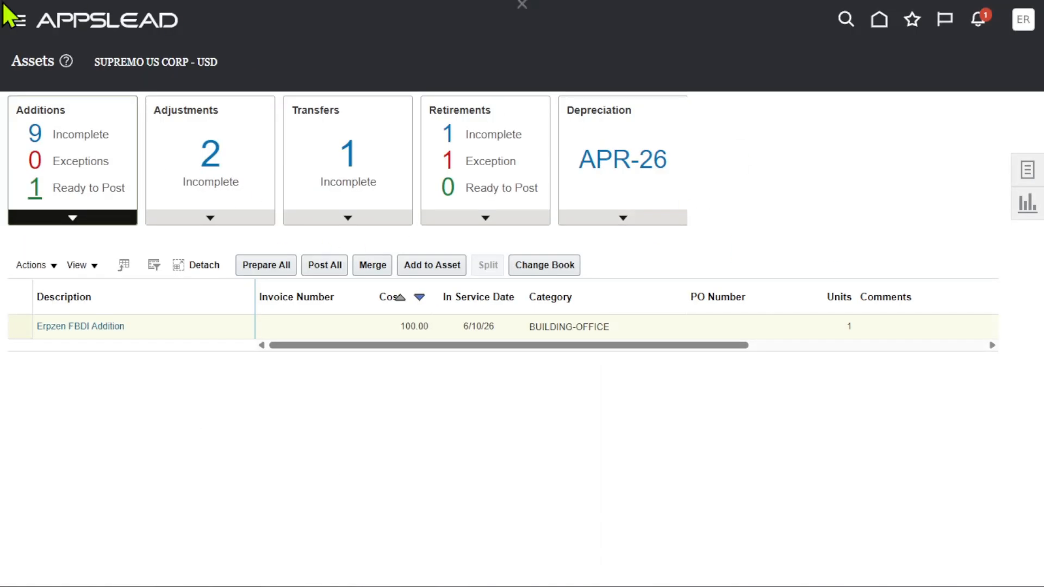
{"action": "left_click", "coordinate": [21, 25]}
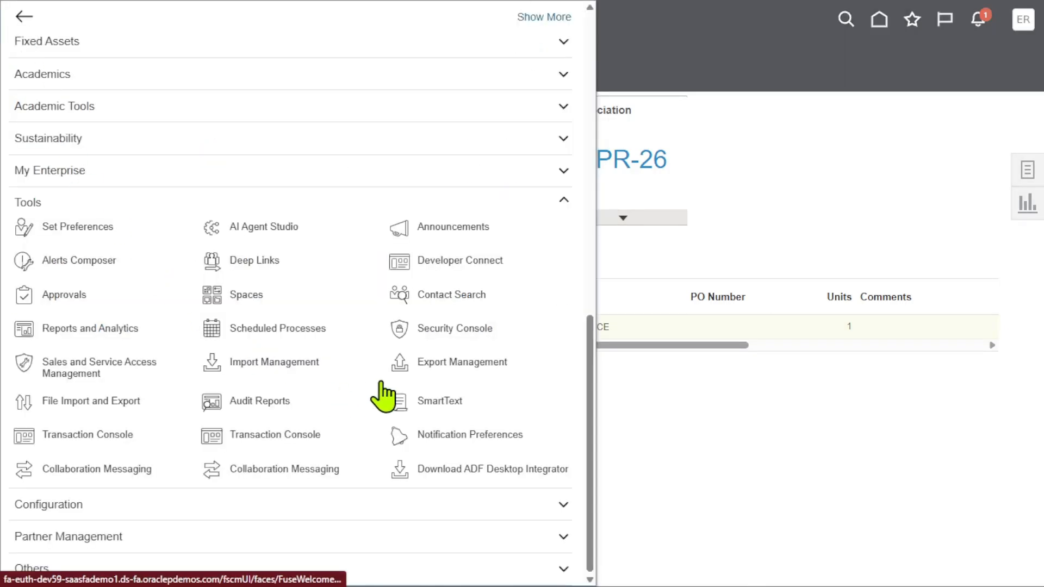
{"action": "left_click", "coordinate": [217, 335]}
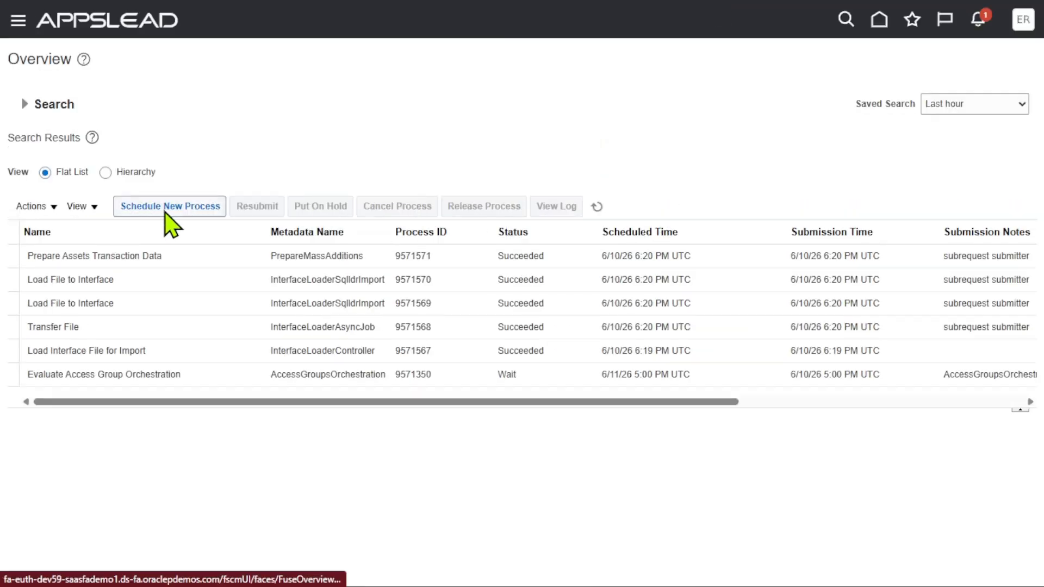
Schedule a new process of type Job, searching for "Post Mass" and choosing Post Mass Additions
{"action": "left_click", "coordinate": [167, 213]}
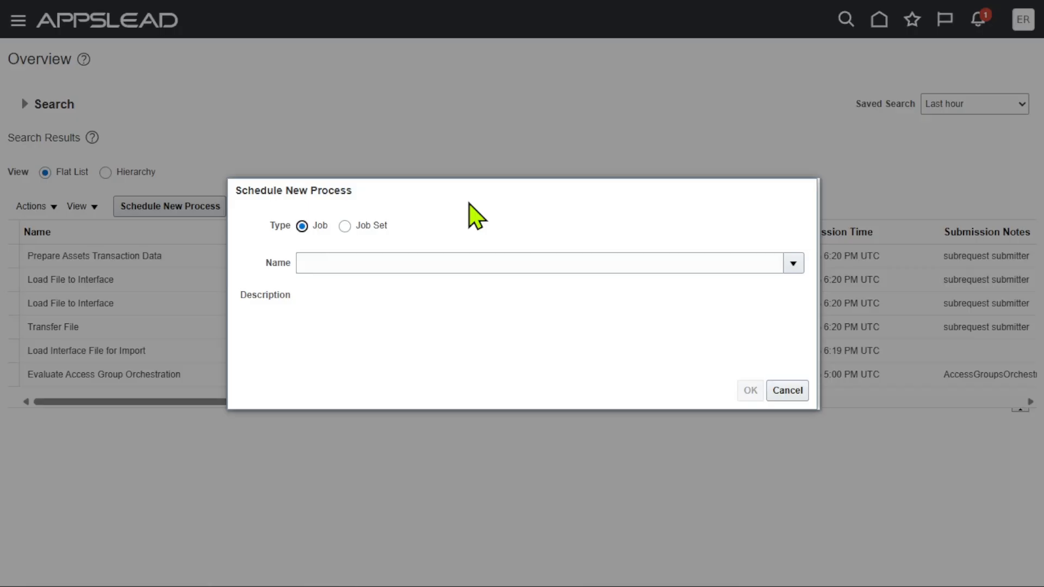
{"action": "left_click", "coordinate": [458, 266]}
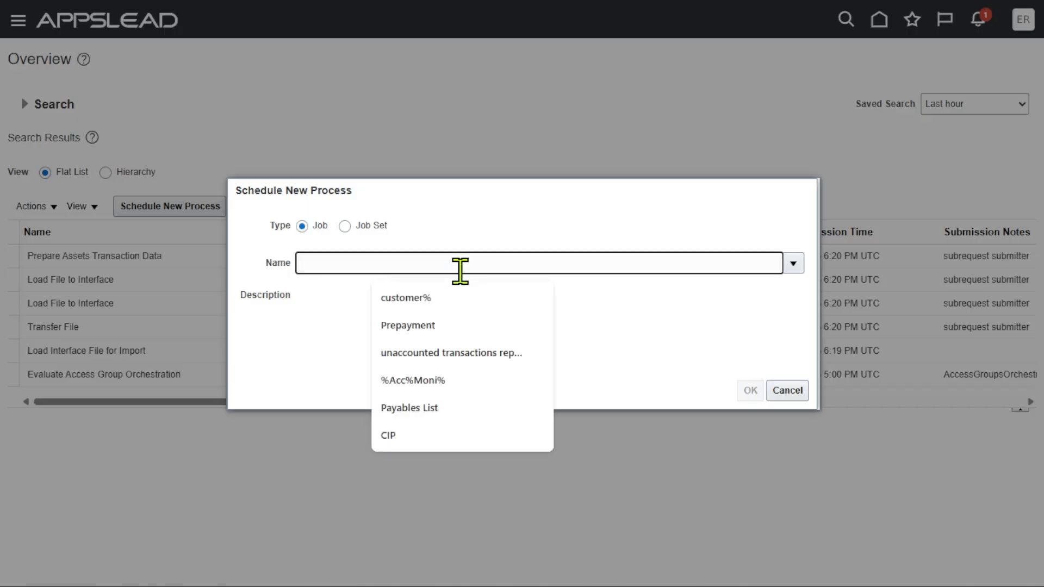
{"action": "type", "text": "Post Mass"}
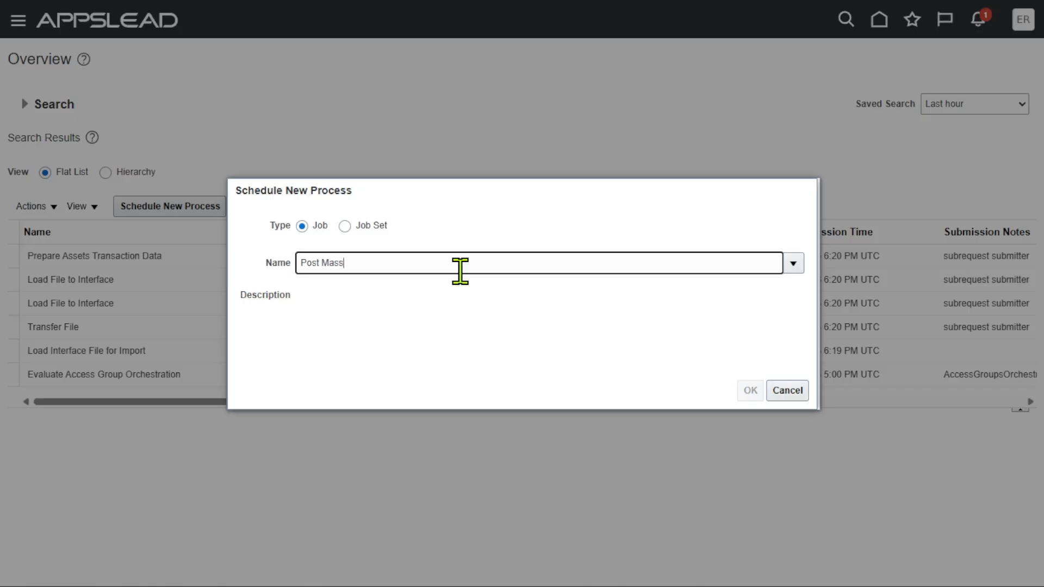
{"action": "key", "text": "Tab"}
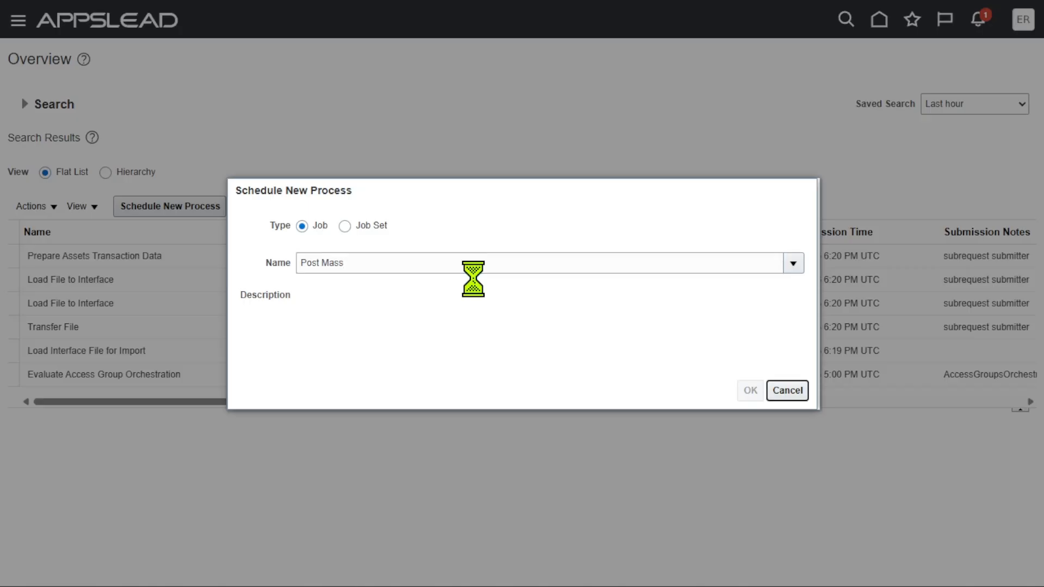
{"action": "left_click", "coordinate": [220, 288]}
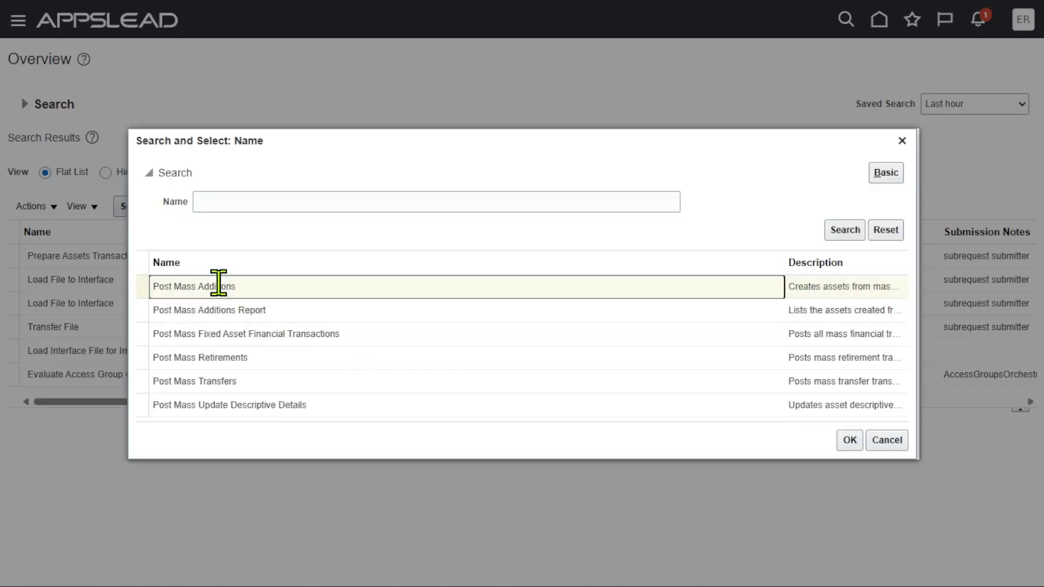
{"action": "left_click", "coordinate": [850, 440]}
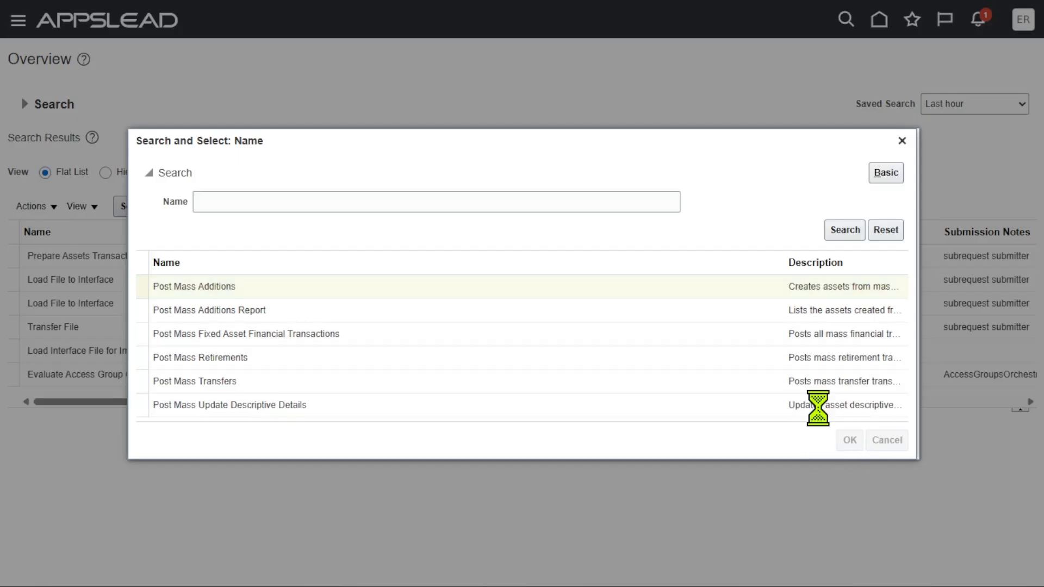
{"action": "left_click", "coordinate": [750, 390]}
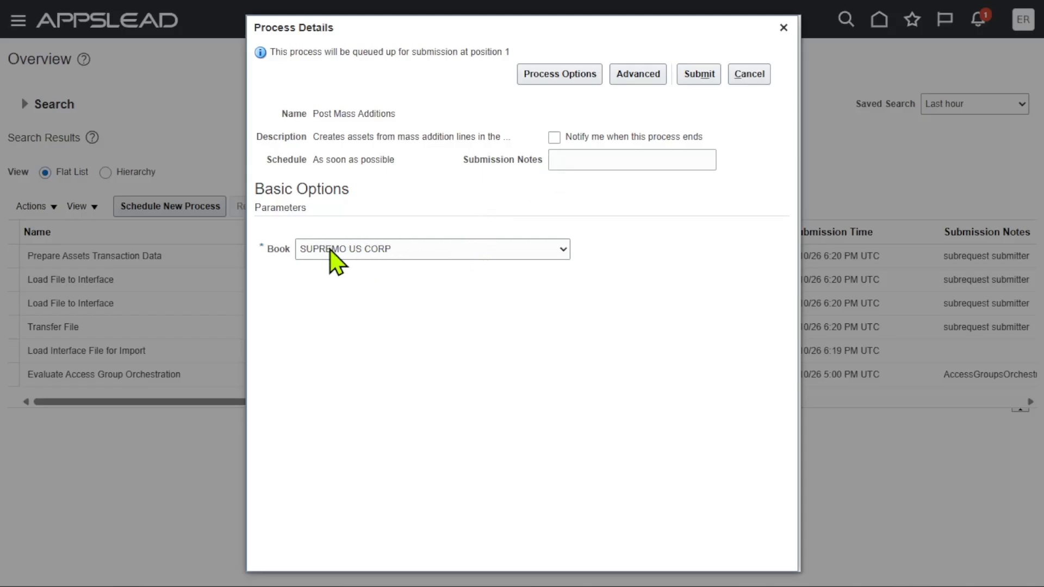
Submit Post Mass Additions for the SUPREMO US CORP book, close the confirmation, and refresh the process list
{"action": "left_click", "coordinate": [701, 81]}
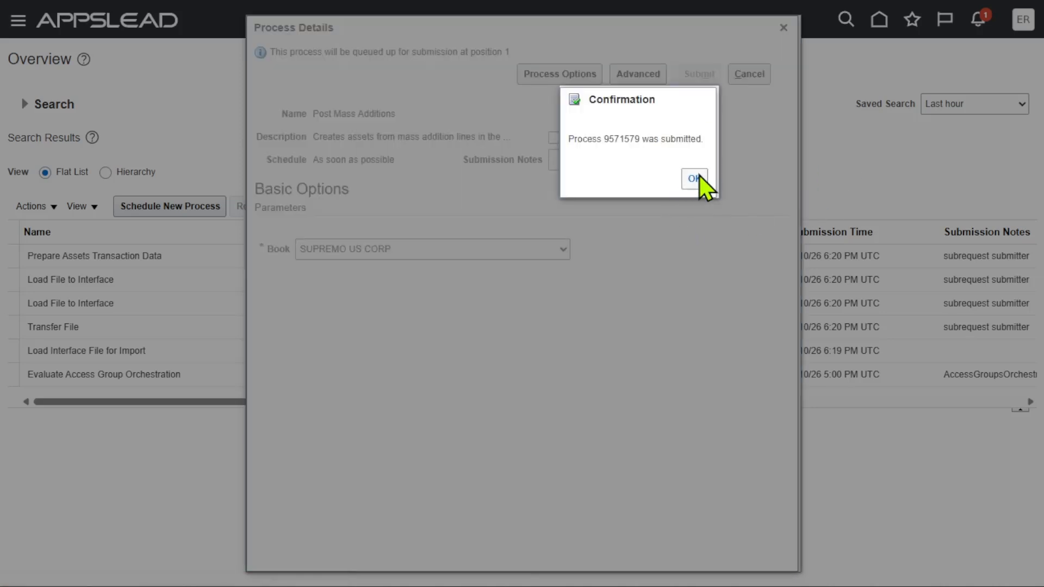
{"action": "left_click", "coordinate": [694, 178]}
{"action": "left_click", "coordinate": [597, 206]}
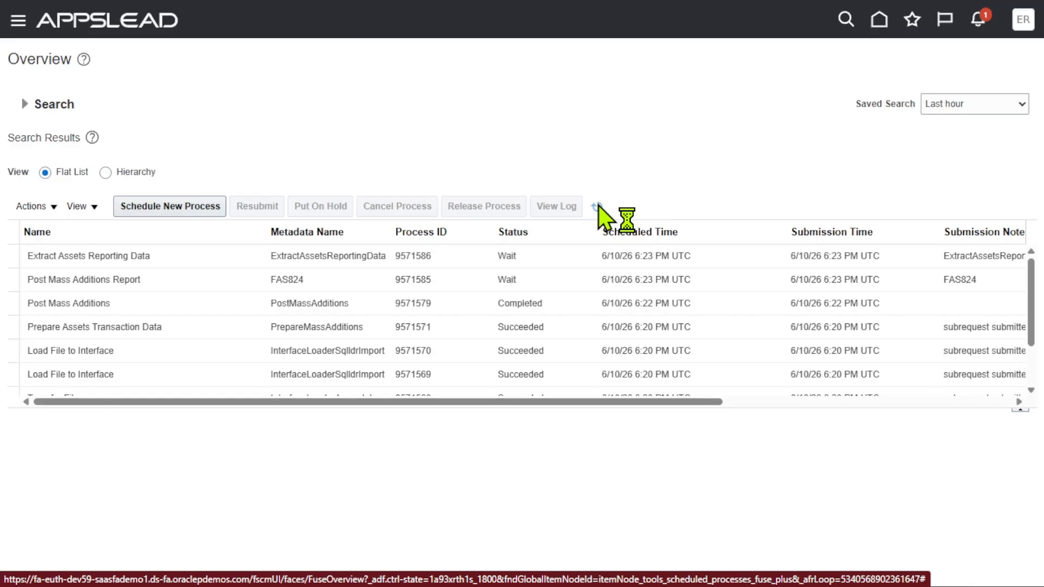
Refresh the scheduled process list and select the Post Mass Additions run to check its status
{"action": "left_click", "coordinate": [560, 303]}
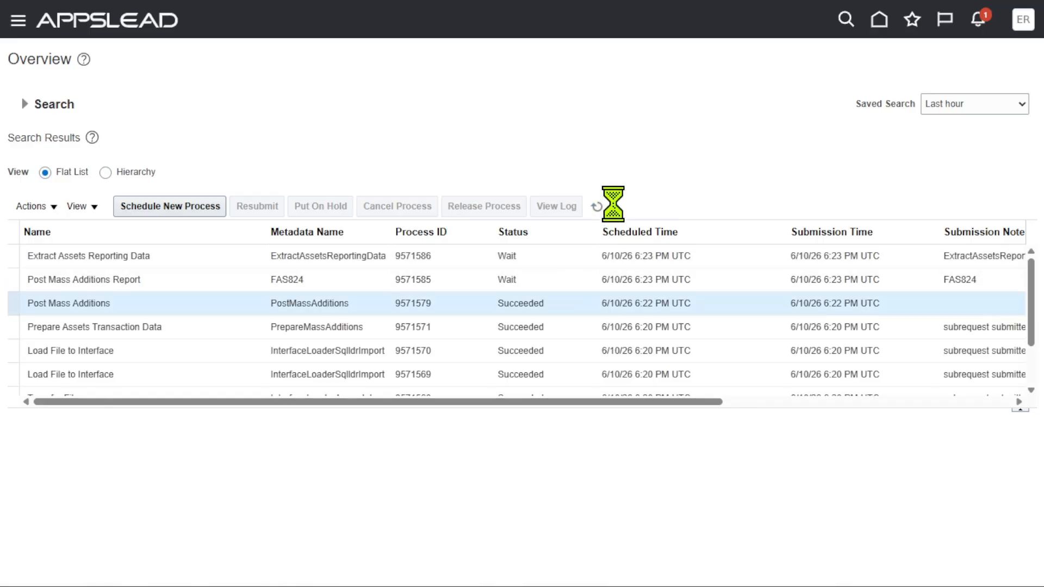
{"action": "left_click", "coordinate": [596, 207]}
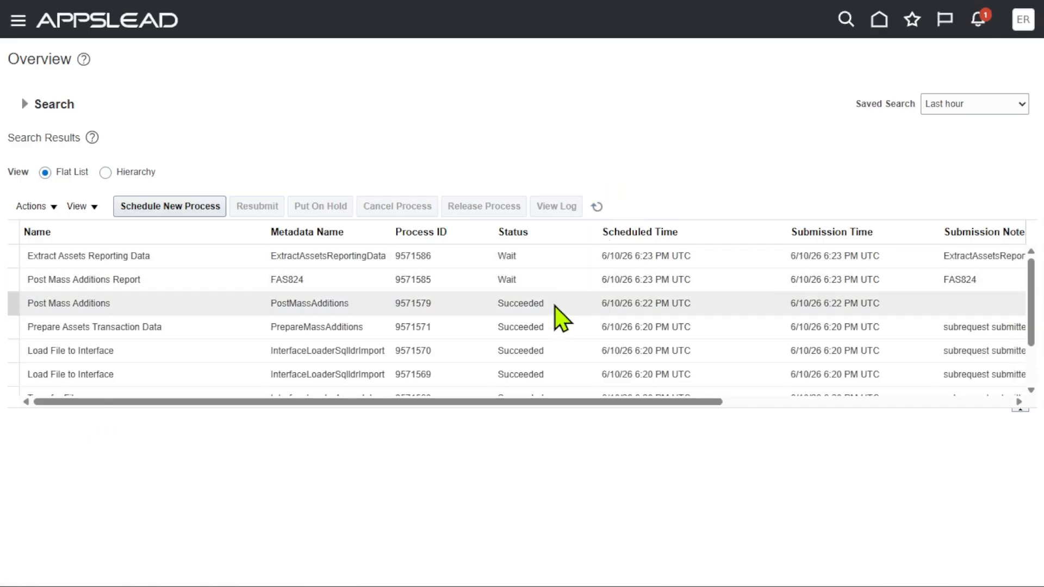
{"action": "left_click", "coordinate": [555, 305]}
{"action": "left_click", "coordinate": [597, 206]}
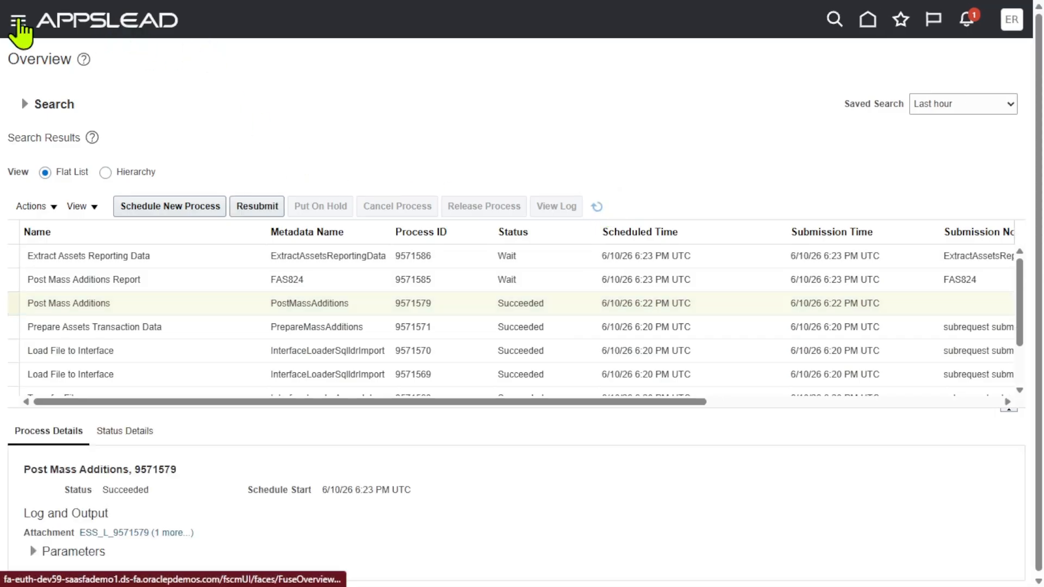
Open Assets under Fixed Assets and select the Erpzen FBDI Addition line among the Ready to Post additions
{"action": "left_click", "coordinate": [19, 23]}
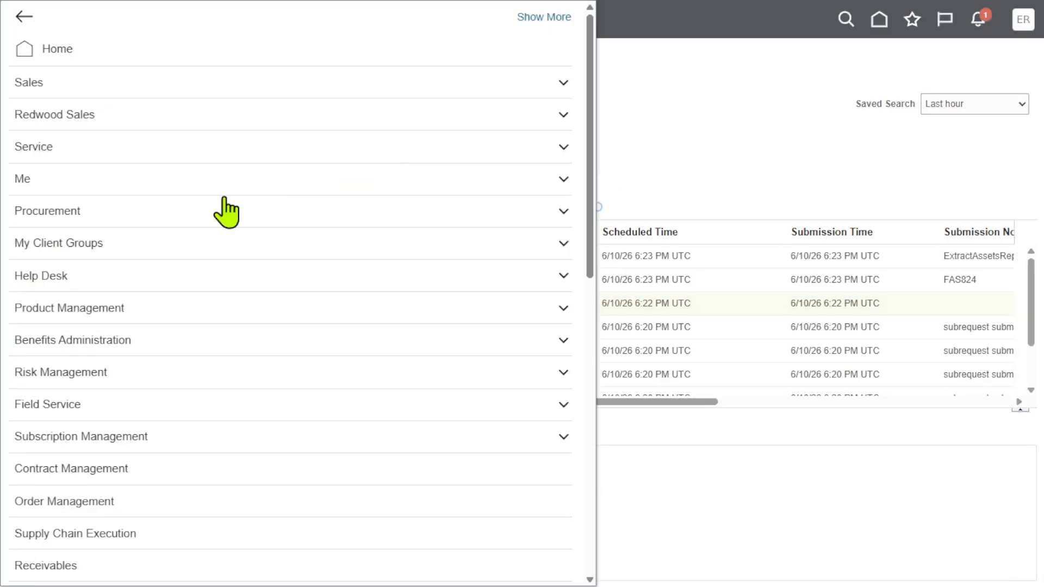
{"action": "scroll", "coordinate": [205, 333], "scroll_direction": "down", "scroll_amount": 10}
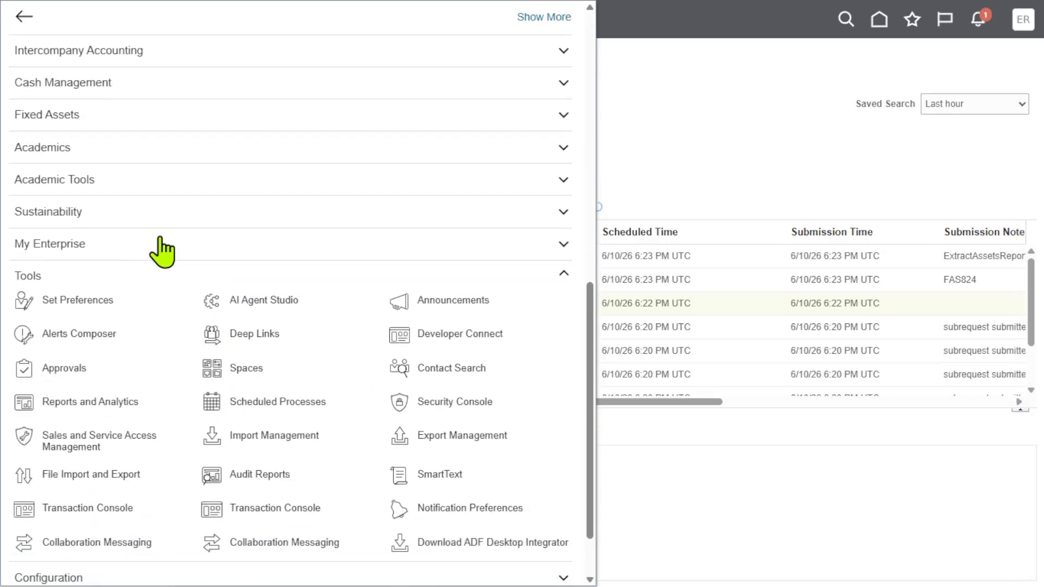
{"action": "scroll", "coordinate": [162, 252], "scroll_direction": "up", "scroll_amount": 2}
{"action": "left_click", "coordinate": [59, 191]}
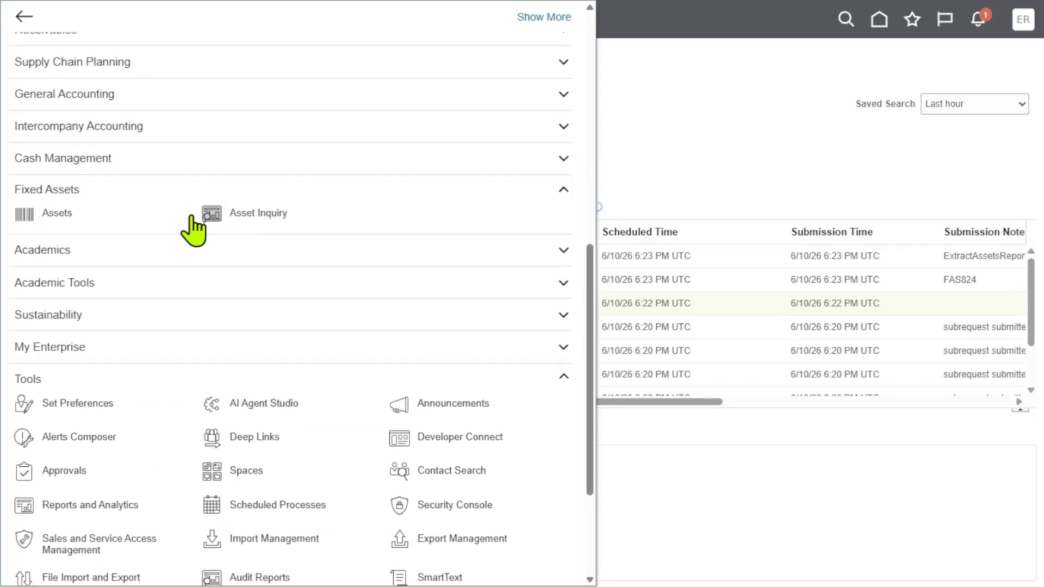
{"action": "left_click", "coordinate": [24, 218]}
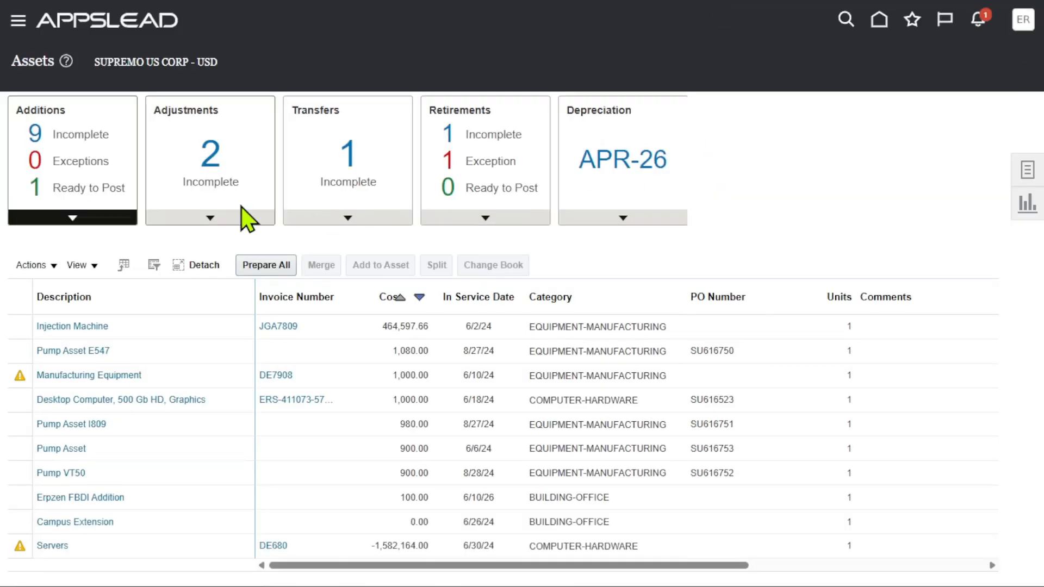
{"action": "left_click", "coordinate": [81, 189]}
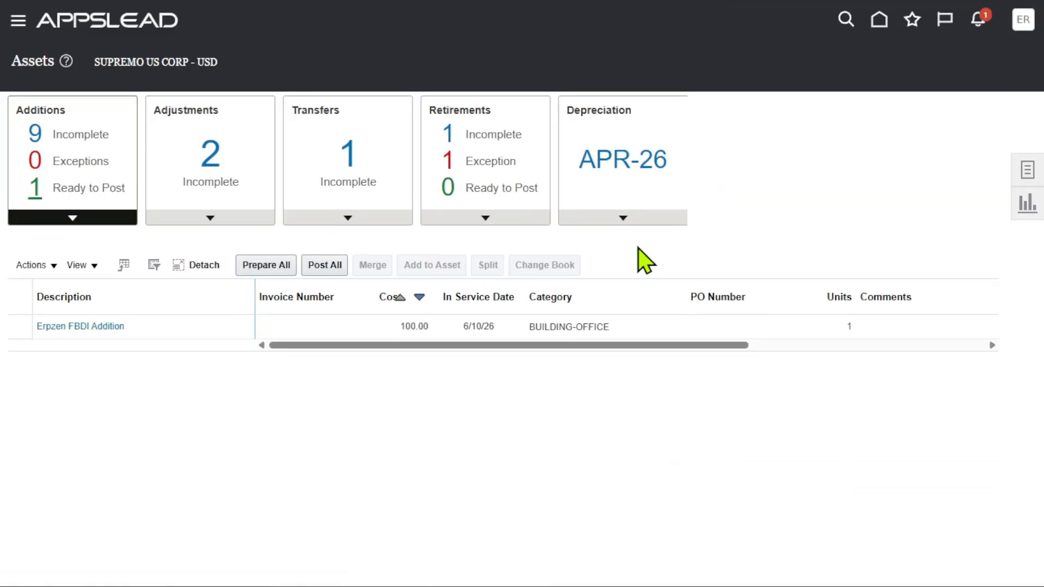
{"action": "left_click", "coordinate": [400, 326]}
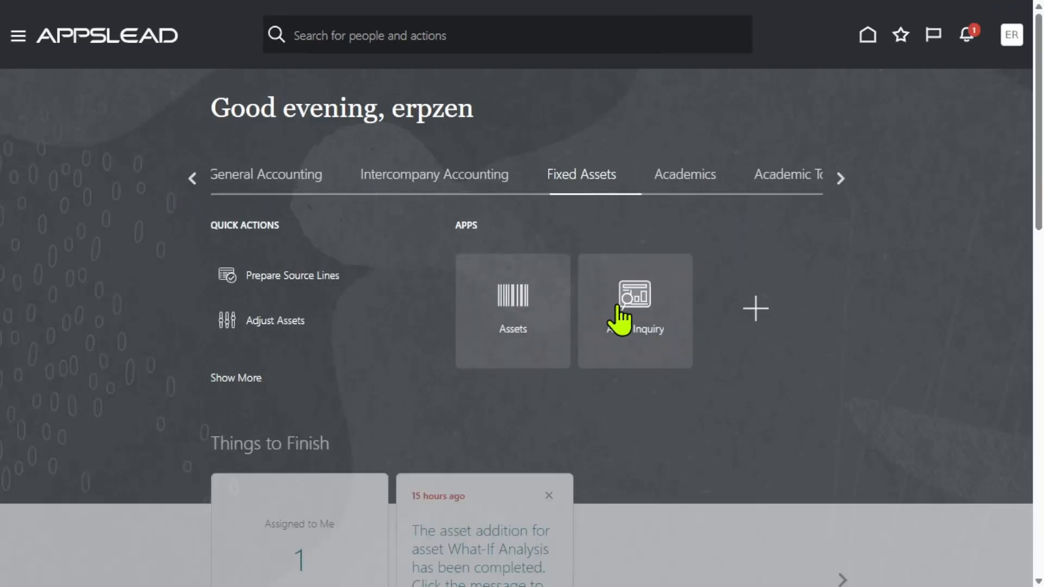
Reopen Assets from the home page, list the Ready to Post additions, and submit them with Post All
{"action": "left_click", "coordinate": [516, 302]}
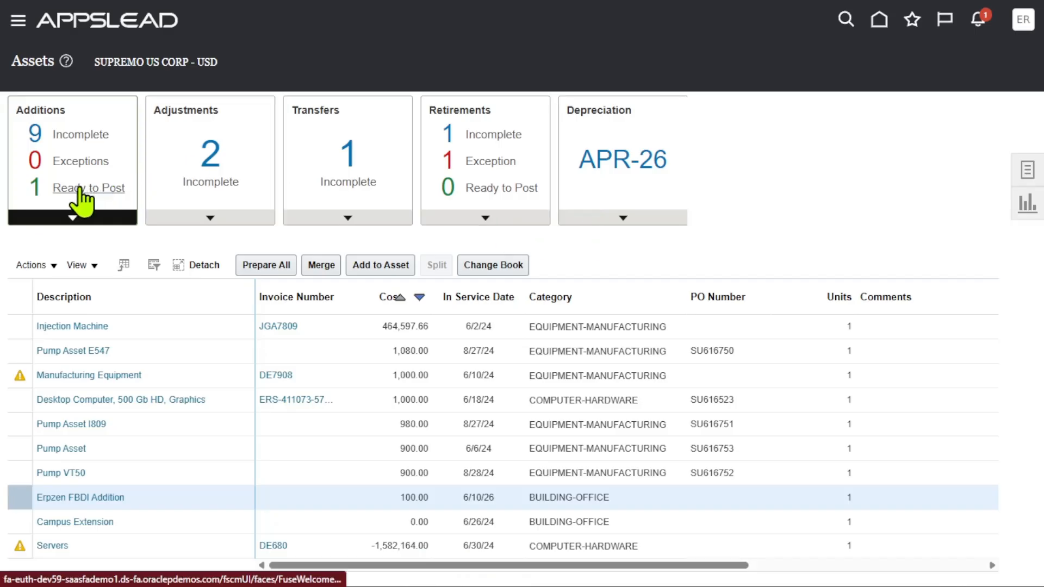
{"action": "left_click", "coordinate": [81, 188]}
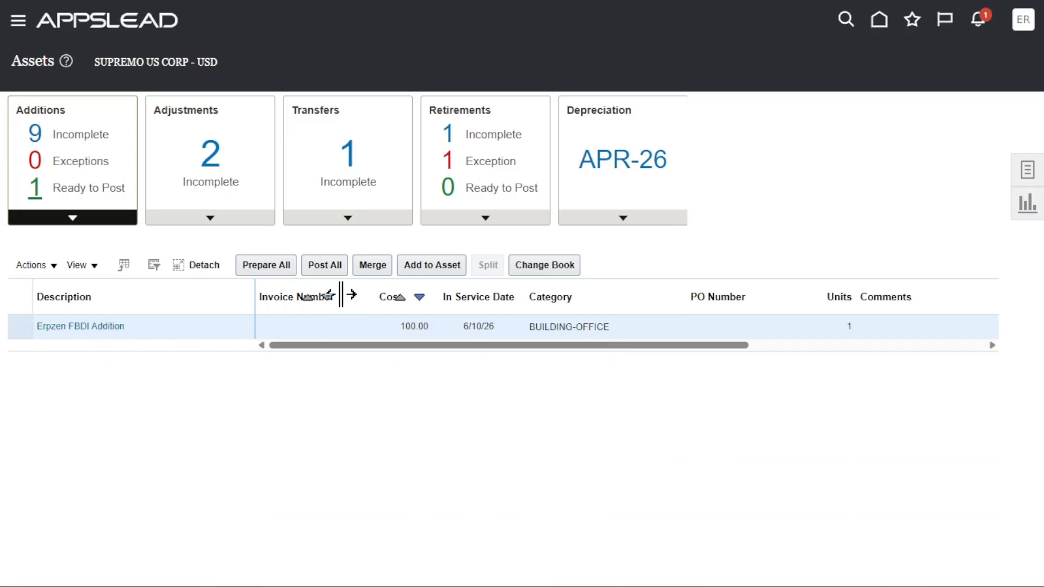
{"action": "left_click", "coordinate": [326, 265]}
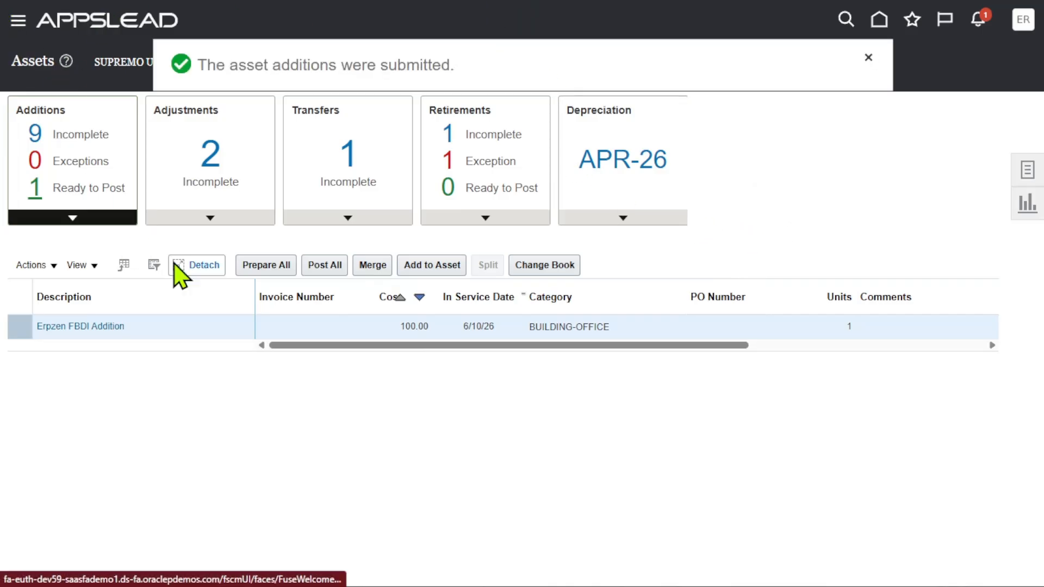
Return to Scheduled Processes and refresh the list to check the newly submitted Post Mass Additions run
{"action": "scroll", "coordinate": [236, 323], "scroll_direction": "down", "scroll_amount": 12}
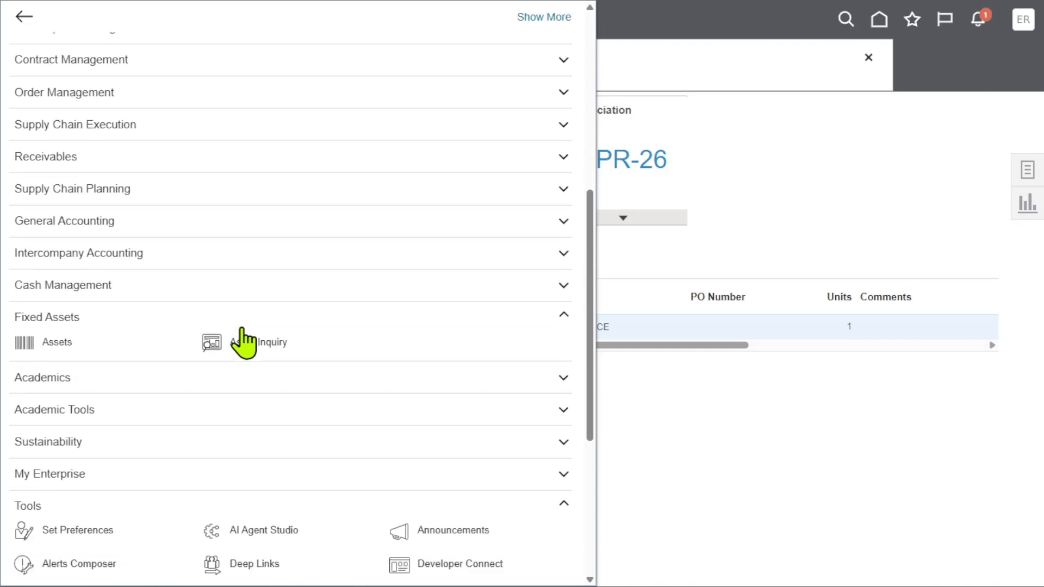
{"action": "left_click", "coordinate": [211, 346]}
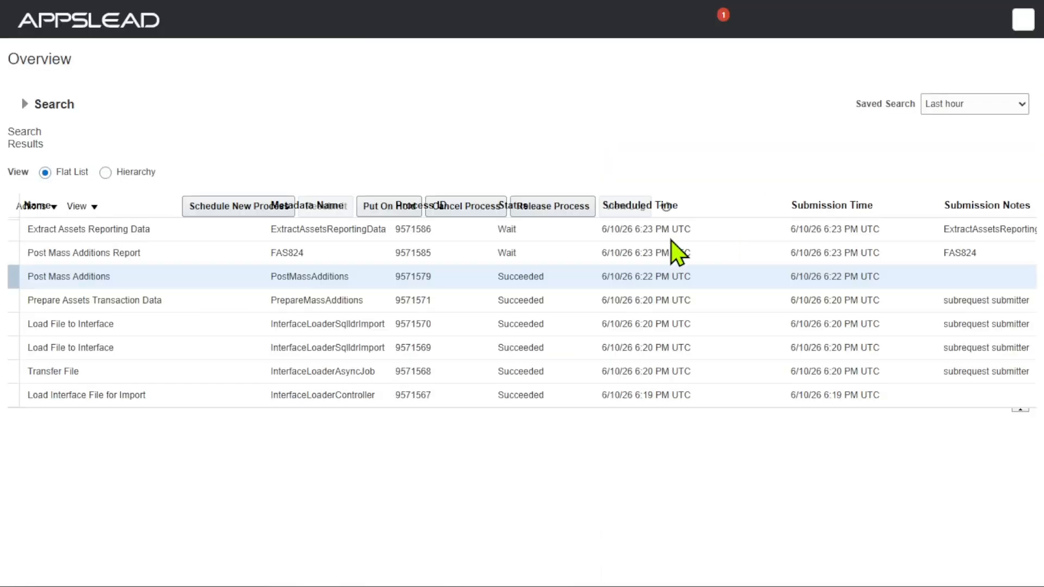
{"action": "left_click", "coordinate": [600, 206]}
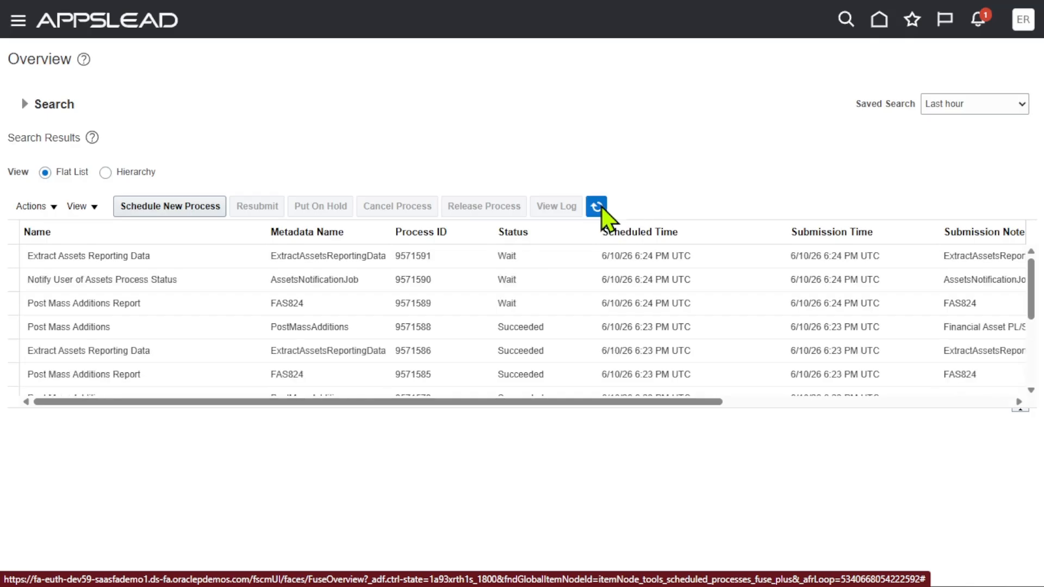
{"action": "left_click", "coordinate": [600, 209]}
{"action": "left_click", "coordinate": [564, 329]}
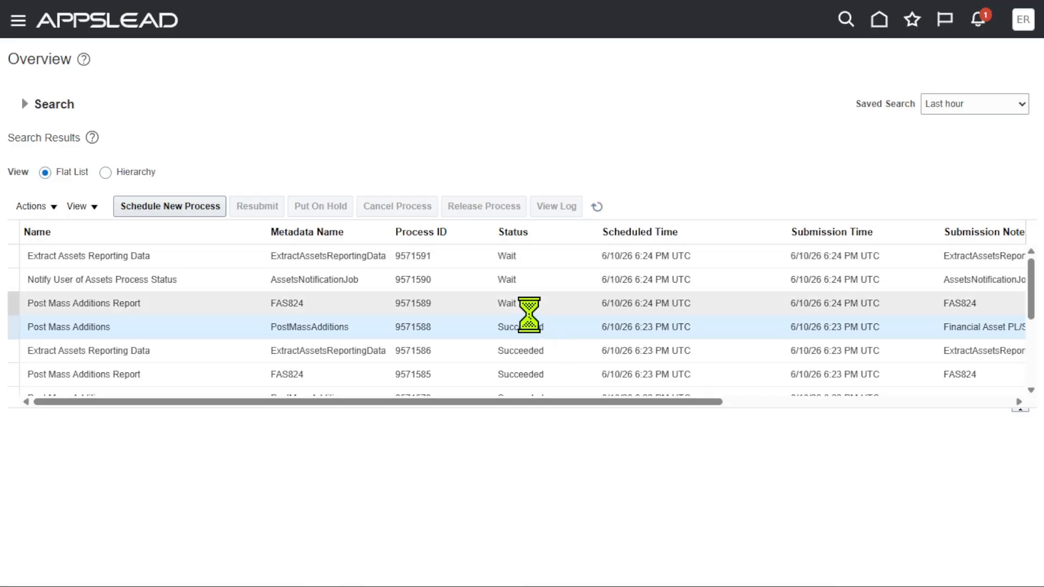
{"action": "left_click", "coordinate": [598, 208]}
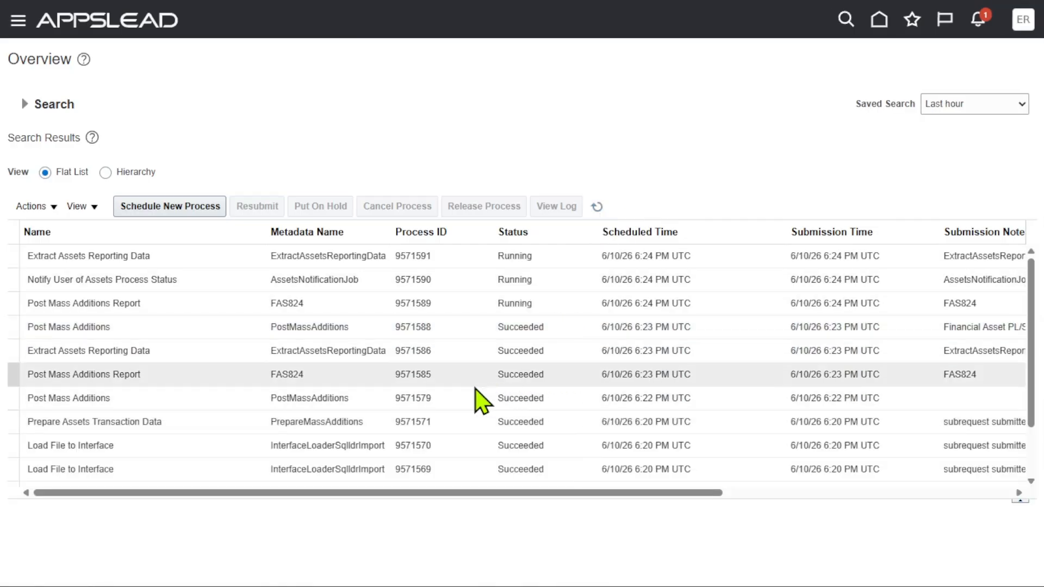
Select the 6:23 PM Post Mass Additions Report and read both pages of its output document for posted lines
{"action": "left_click", "coordinate": [327, 398]}
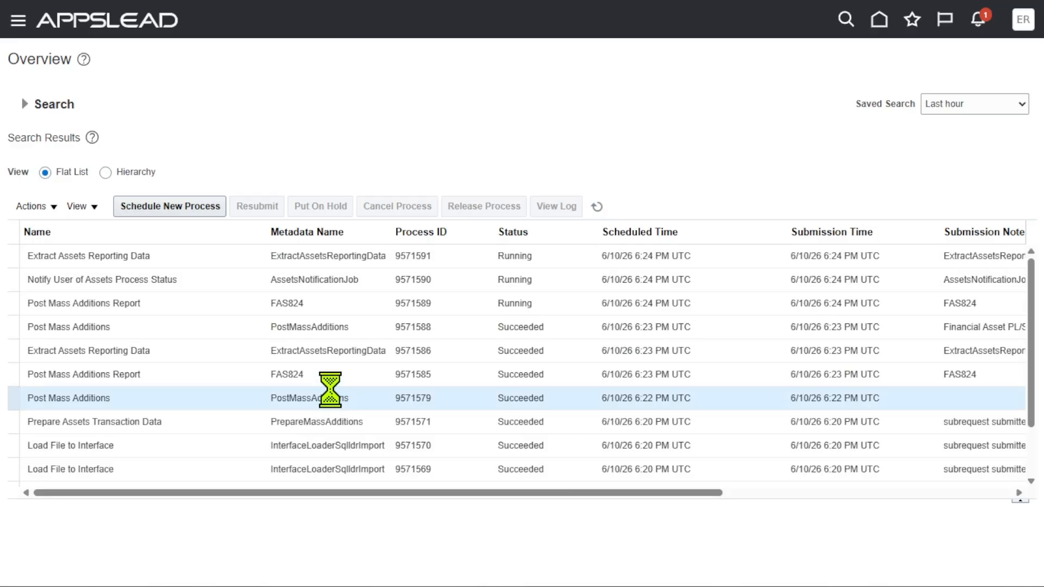
{"action": "left_click", "coordinate": [331, 380]}
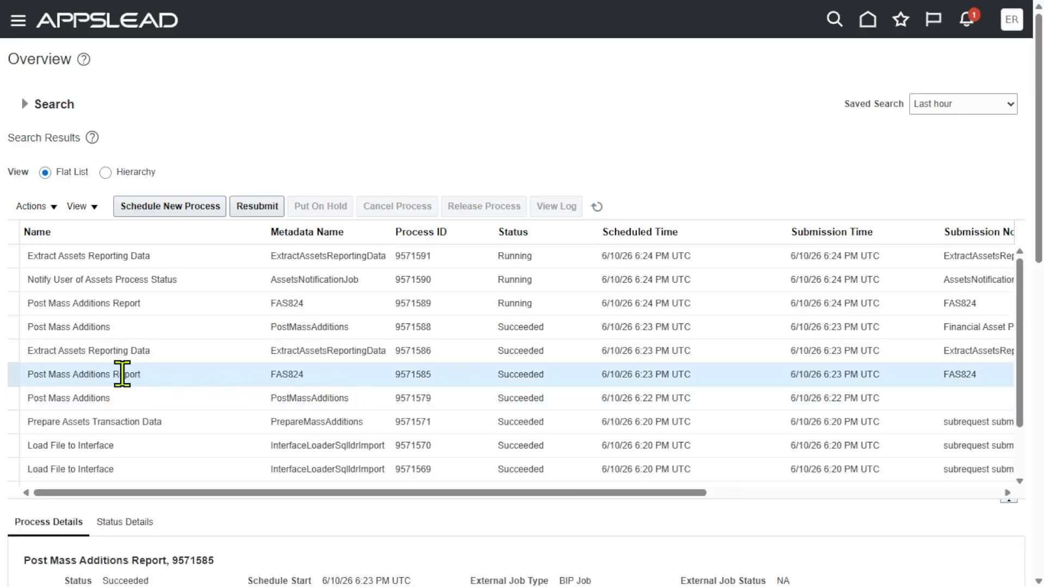
{"action": "scroll", "coordinate": [256, 467], "scroll_direction": "down", "scroll_amount": 7}
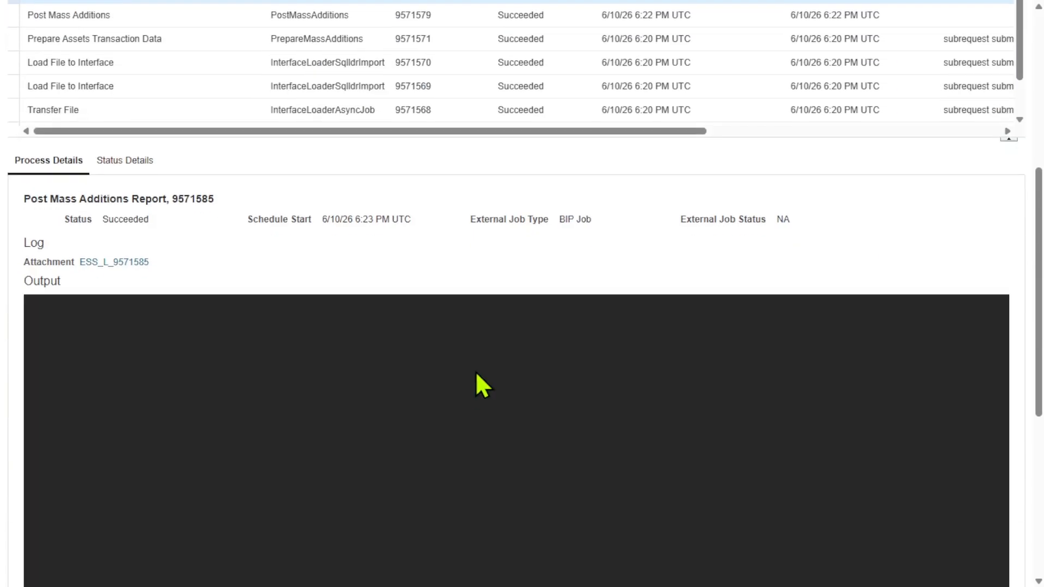
{"action": "scroll", "coordinate": [925, 250], "scroll_direction": "down", "scroll_amount": 5}
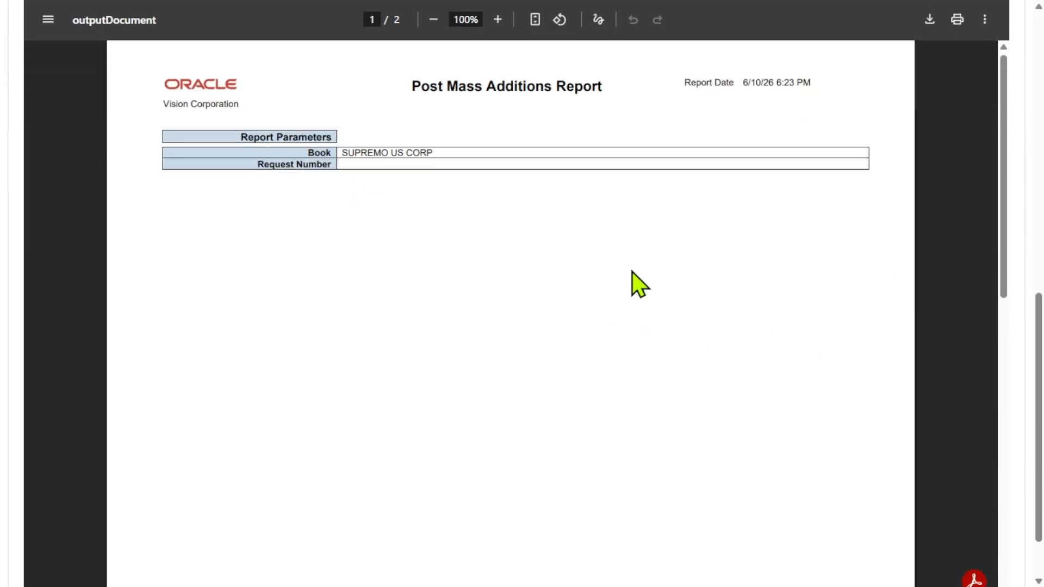
{"action": "scroll", "coordinate": [642, 286], "scroll_direction": "down", "scroll_amount": 8}
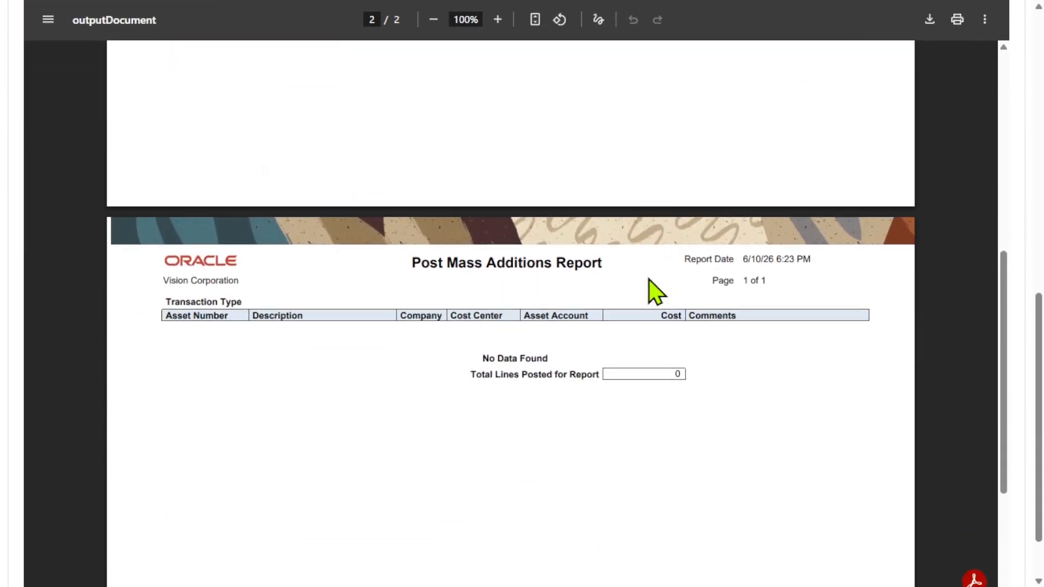
{"action": "scroll", "coordinate": [916, 296], "scroll_direction": "up", "scroll_amount": 15}
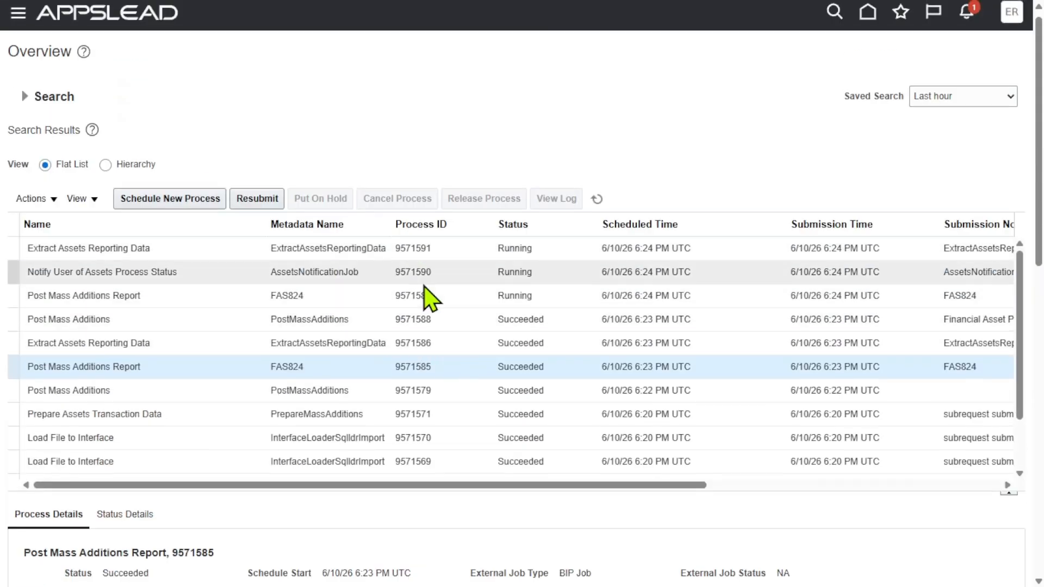
Select the 6:24 PM Post Mass Additions Report and review its output document for posted lines
{"action": "left_click", "coordinate": [410, 294]}
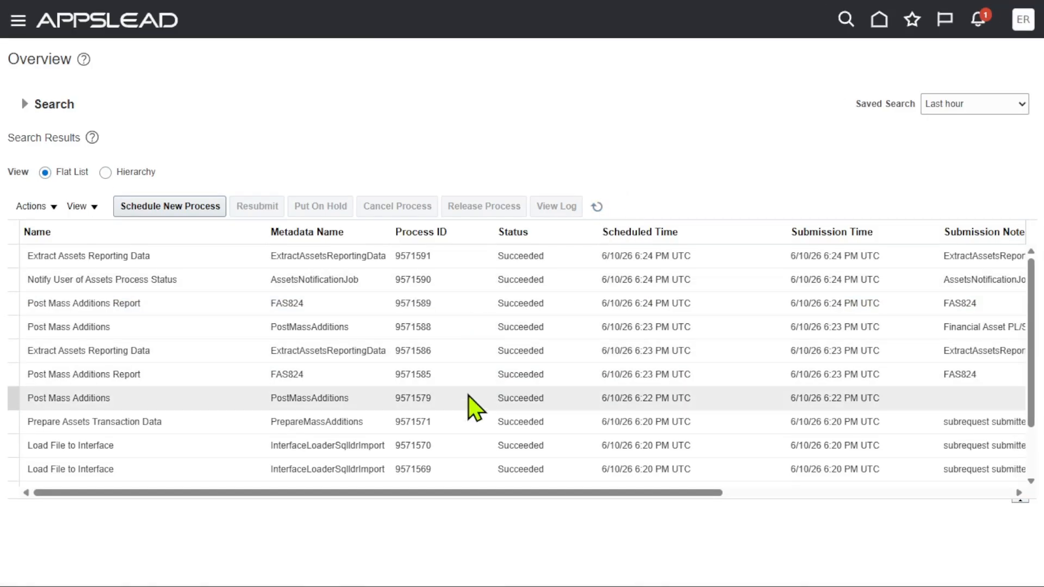
{"action": "left_click", "coordinate": [514, 304]}
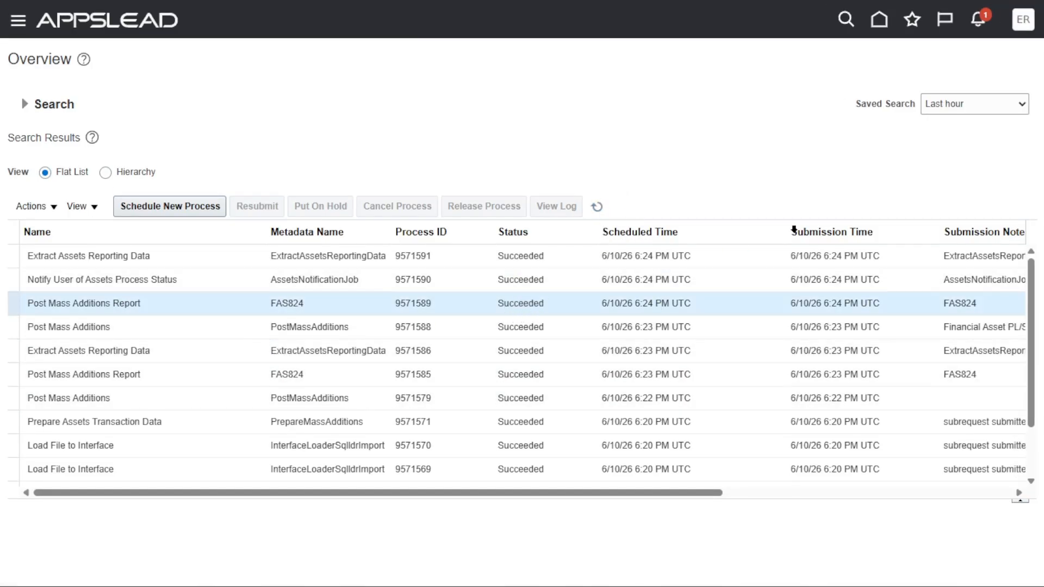
{"action": "scroll", "coordinate": [671, 378], "scroll_direction": "down", "scroll_amount": 7}
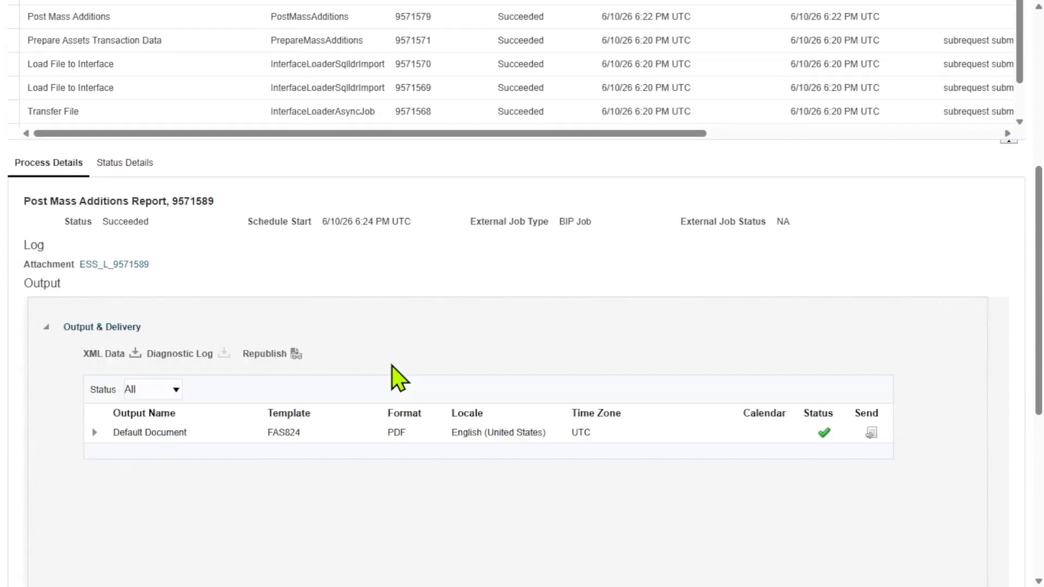
{"action": "scroll", "coordinate": [514, 356], "scroll_direction": "down", "scroll_amount": 3}
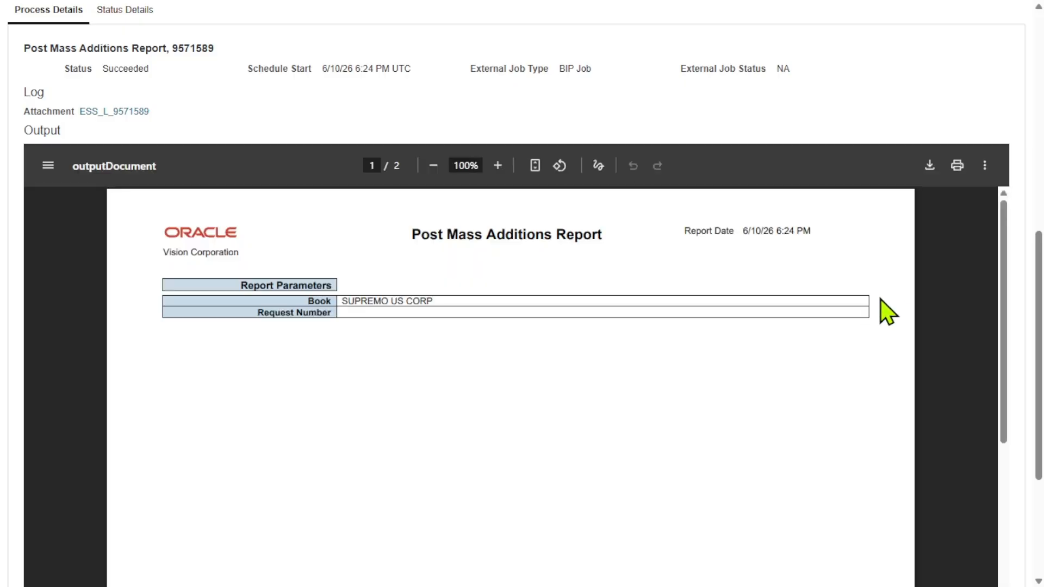
{"action": "scroll", "coordinate": [910, 333], "scroll_direction": "down", "scroll_amount": 10}
{"action": "scroll", "coordinate": [911, 347], "scroll_direction": "down", "scroll_amount": 5}
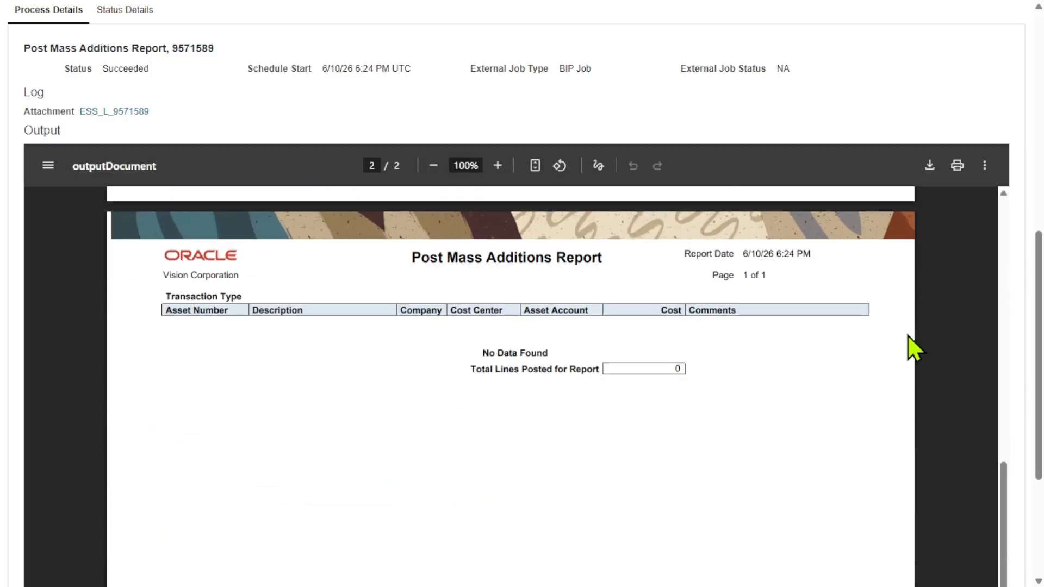
{"action": "scroll", "coordinate": [910, 346], "scroll_direction": "down", "scroll_amount": 2}
{"action": "scroll", "coordinate": [10, 16], "scroll_direction": "up", "scroll_amount": 10}
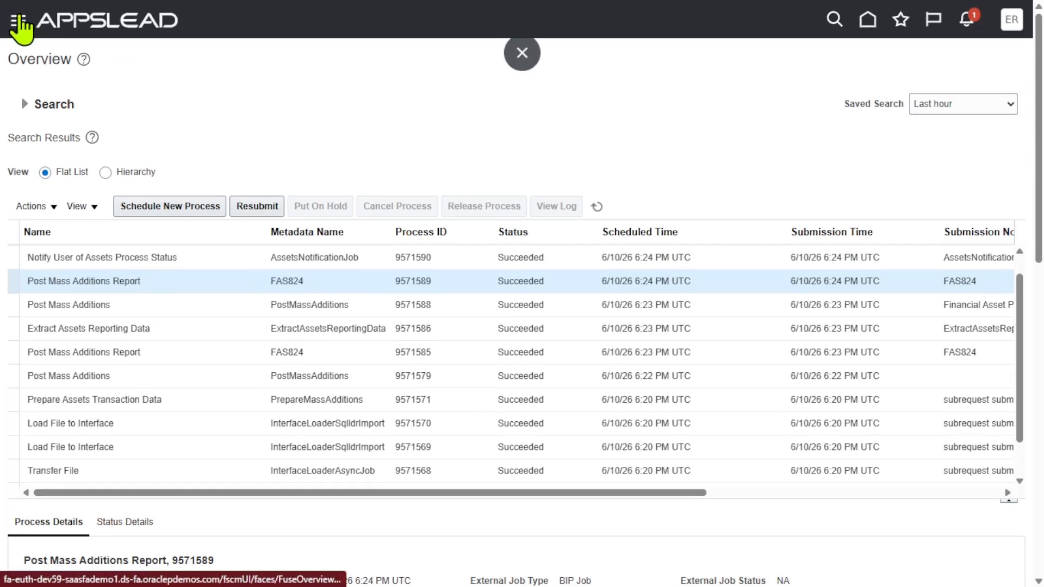
Open Asset Inquiry under Fixed Assets, search the SUPREMO US CORP book for category BUILD, and look through the resulting assets
{"action": "left_click", "coordinate": [18, 21]}
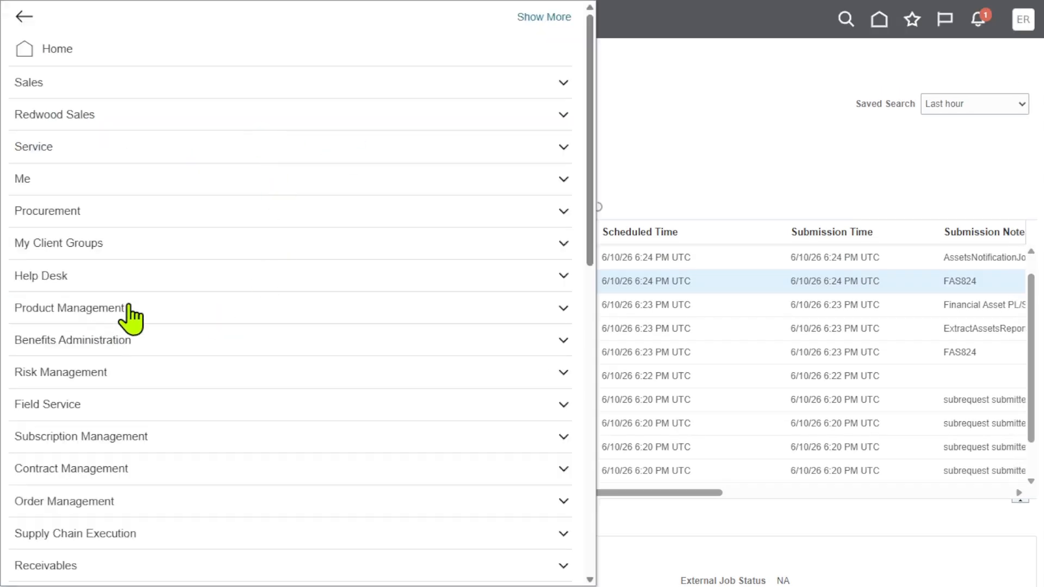
{"action": "scroll", "coordinate": [233, 308], "scroll_direction": "down", "scroll_amount": 7}
{"action": "scroll", "coordinate": [289, 318], "scroll_direction": "down", "scroll_amount": 4}
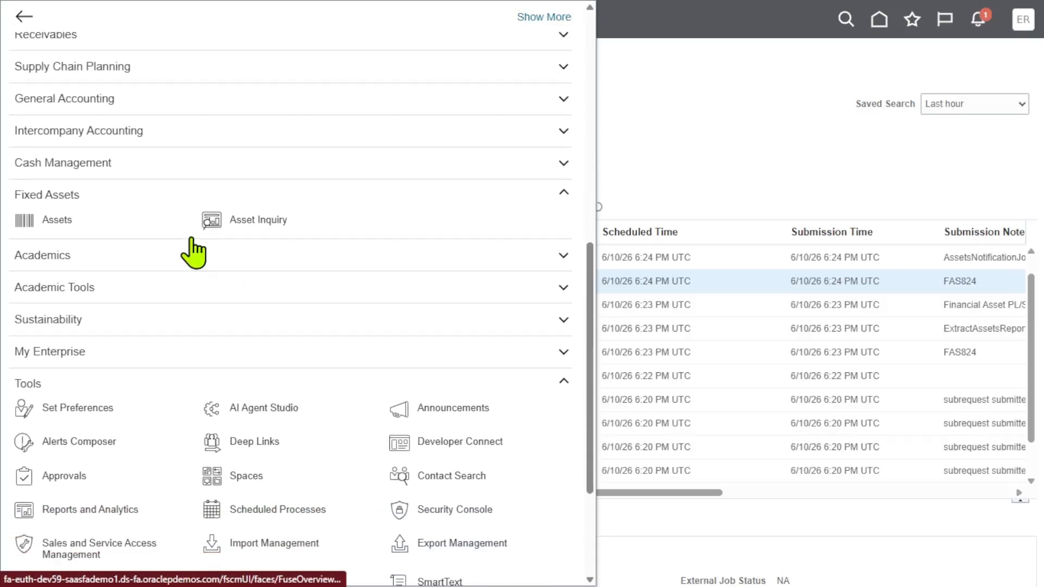
{"action": "left_click", "coordinate": [213, 217]}
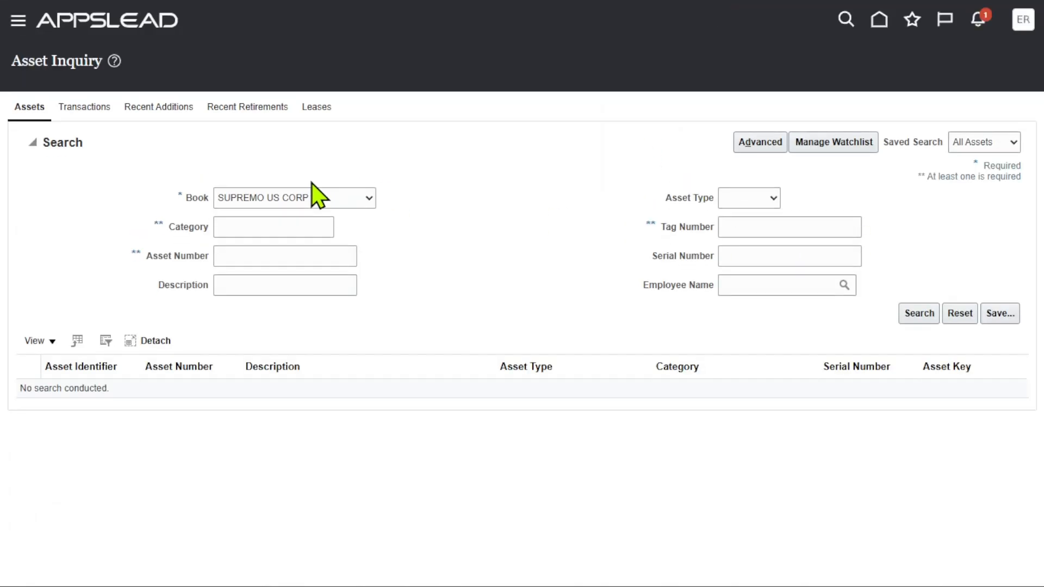
{"action": "left_click", "coordinate": [264, 223]}
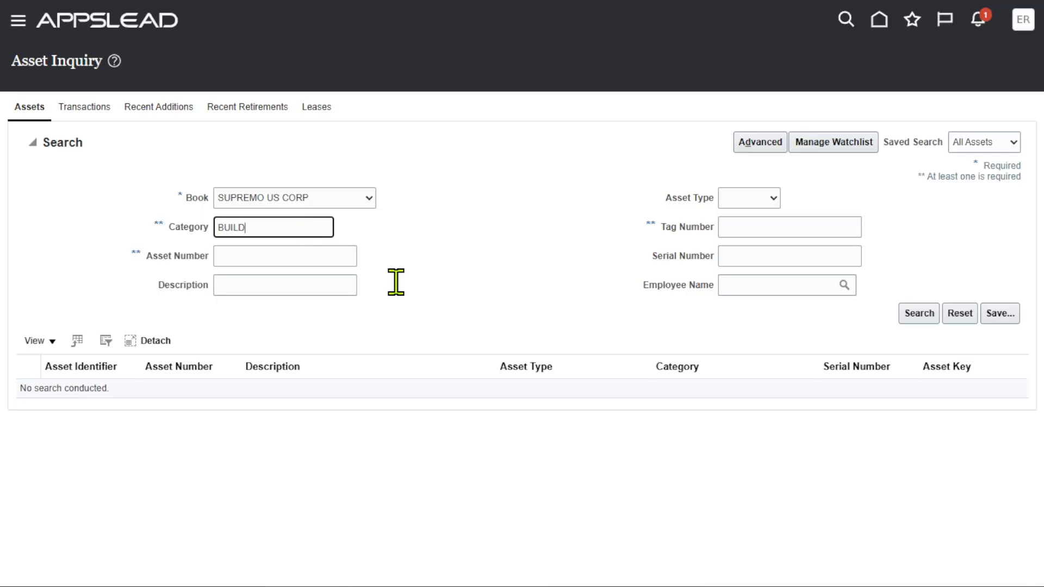
{"action": "left_click", "coordinate": [919, 314]}
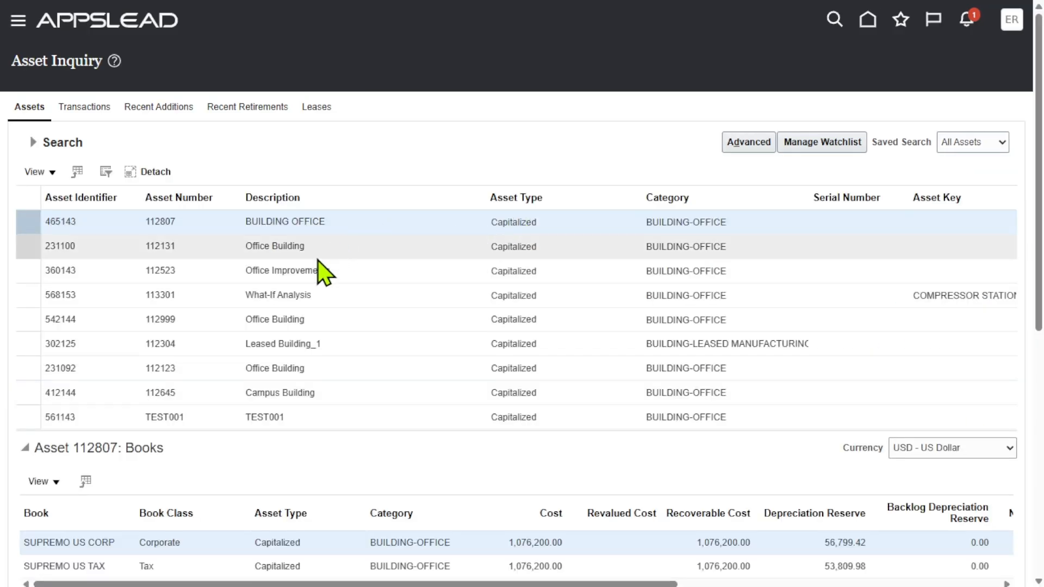
{"action": "scroll", "coordinate": [349, 275], "scroll_direction": "down", "scroll_amount": 5}
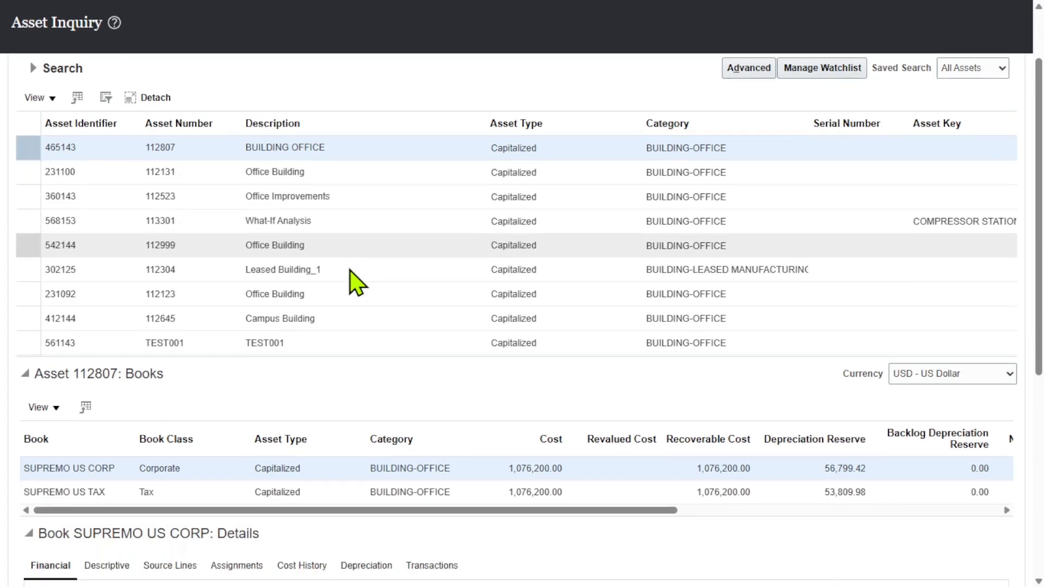
Leave Asset Inquiry, open the Assets work area under Fixed Assets, and open the ready-to-post source line Erpzen FBDI Addition
{"action": "scroll", "coordinate": [354, 279], "scroll_direction": "up", "scroll_amount": 5}
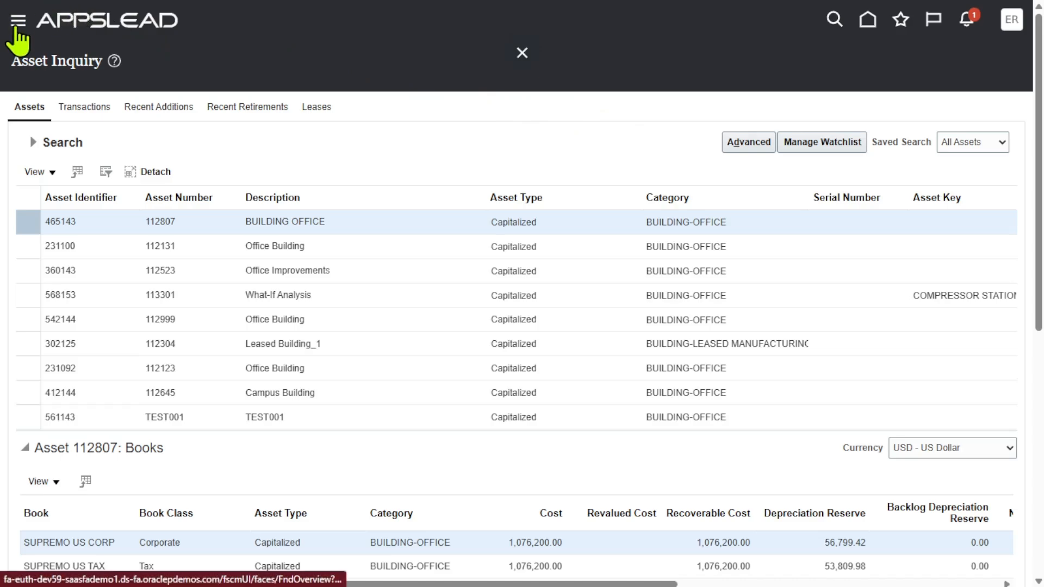
{"action": "left_click", "coordinate": [19, 24]}
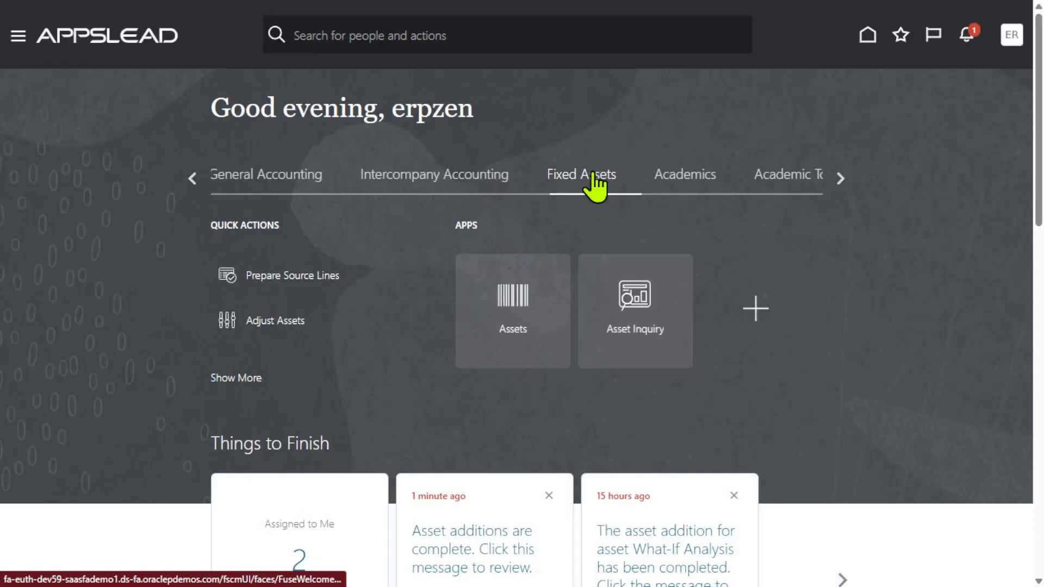
{"action": "left_click", "coordinate": [555, 306]}
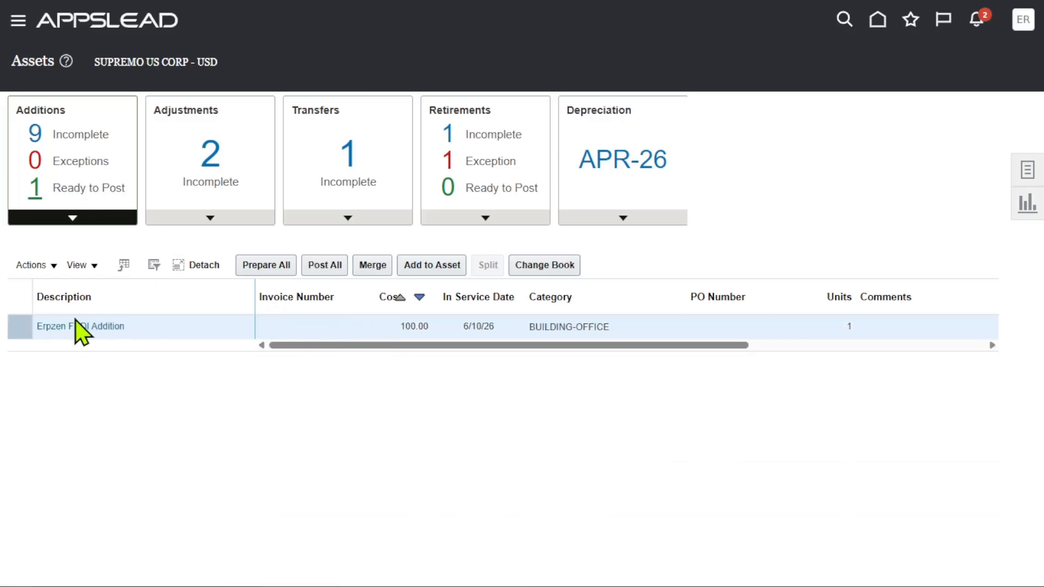
{"action": "left_click", "coordinate": [75, 327]}
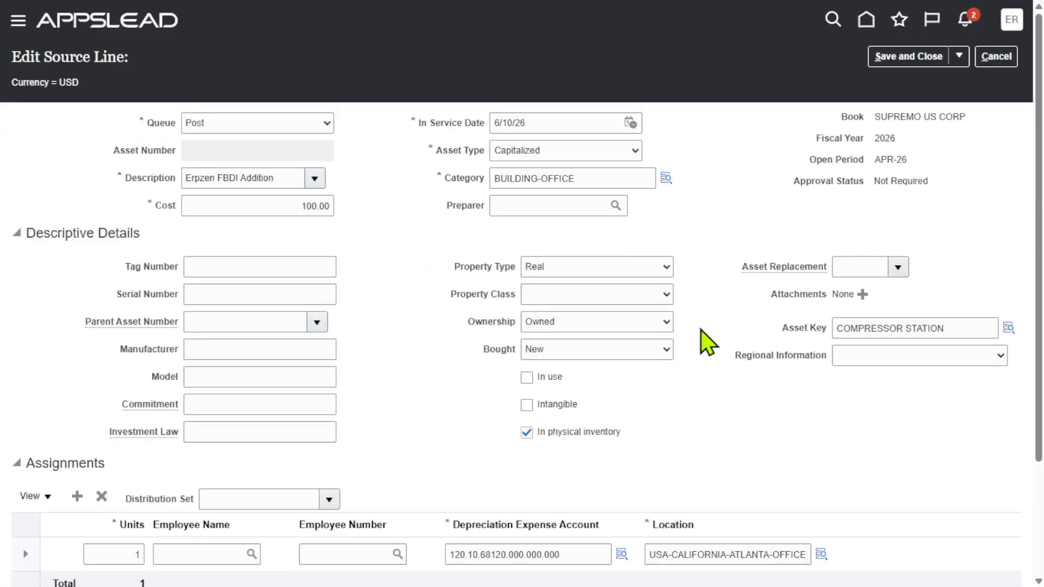
Review the source line's descriptive details, asset key and assignments
{"action": "scroll", "coordinate": [783, 421], "scroll_direction": "down", "scroll_amount": 3}
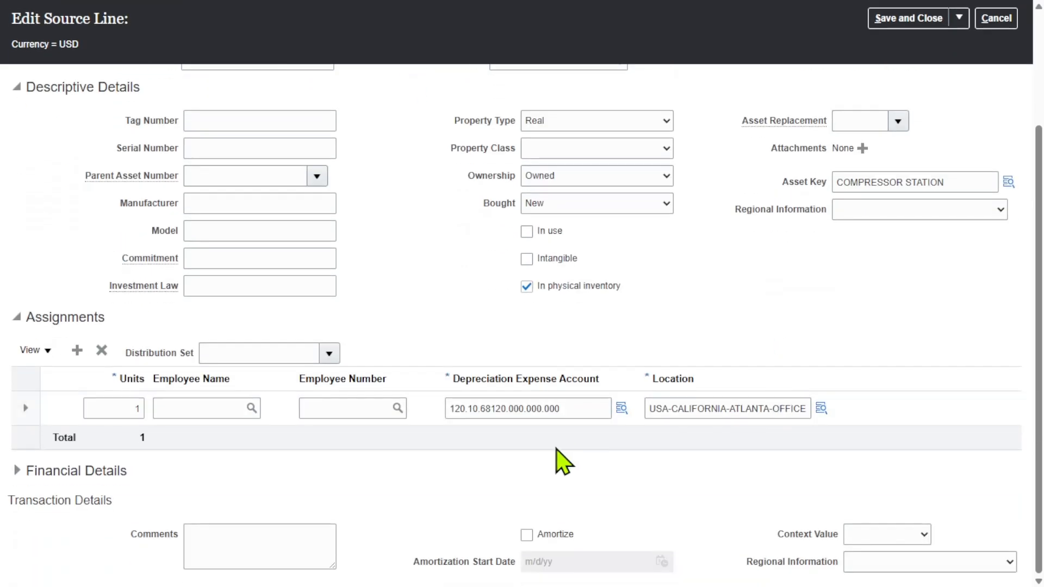
{"action": "scroll", "coordinate": [676, 461], "scroll_direction": "up", "scroll_amount": 3}
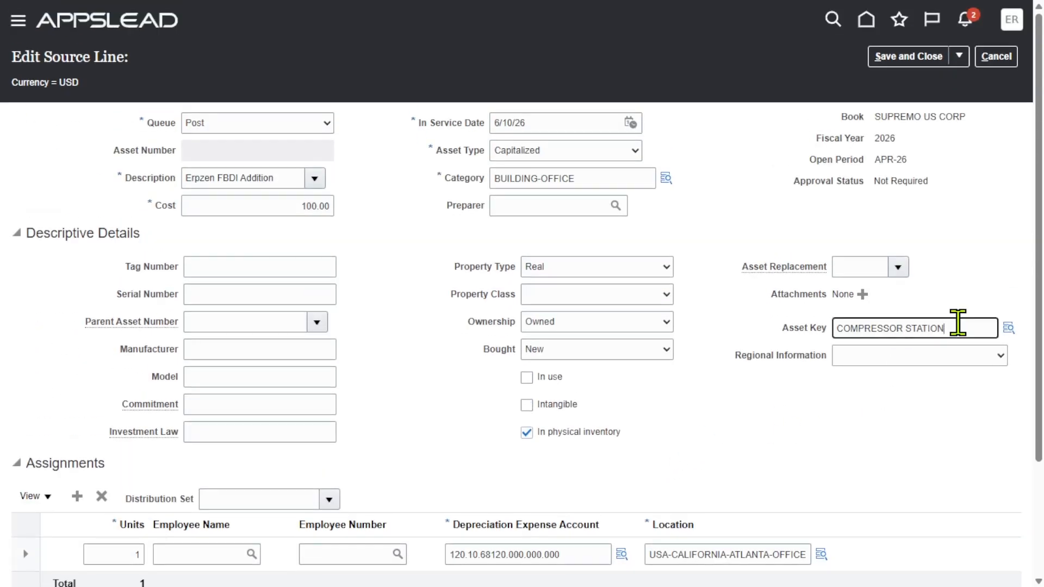
{"action": "triple_click", "coordinate": [957, 323]}
{"action": "left_click", "coordinate": [918, 453]}
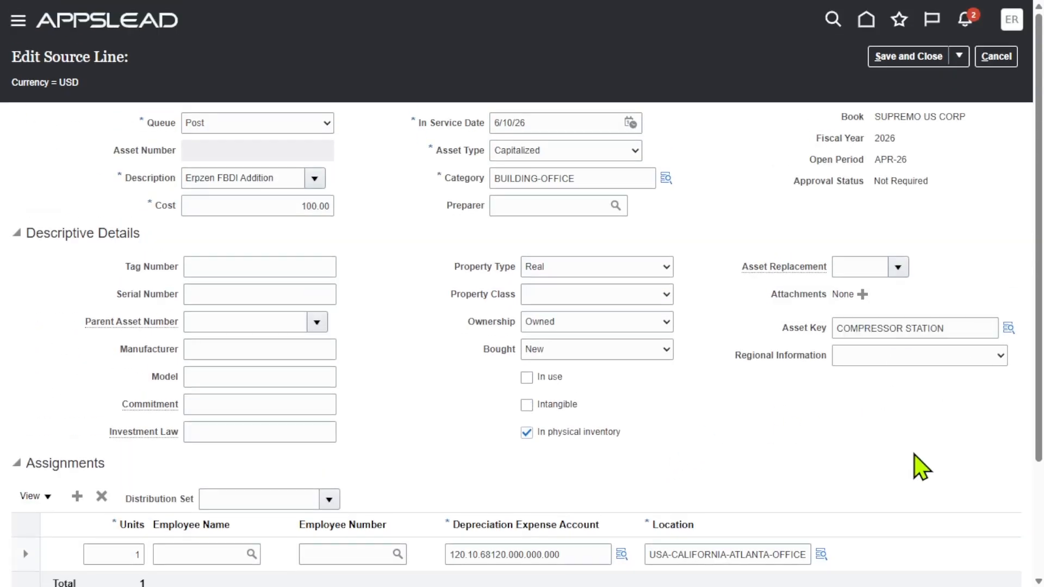
Choose Post as the source line's queue, check its category and assignments, and save it while keeping it open
{"action": "left_click", "coordinate": [321, 121]}
{"action": "left_click", "coordinate": [235, 199]}
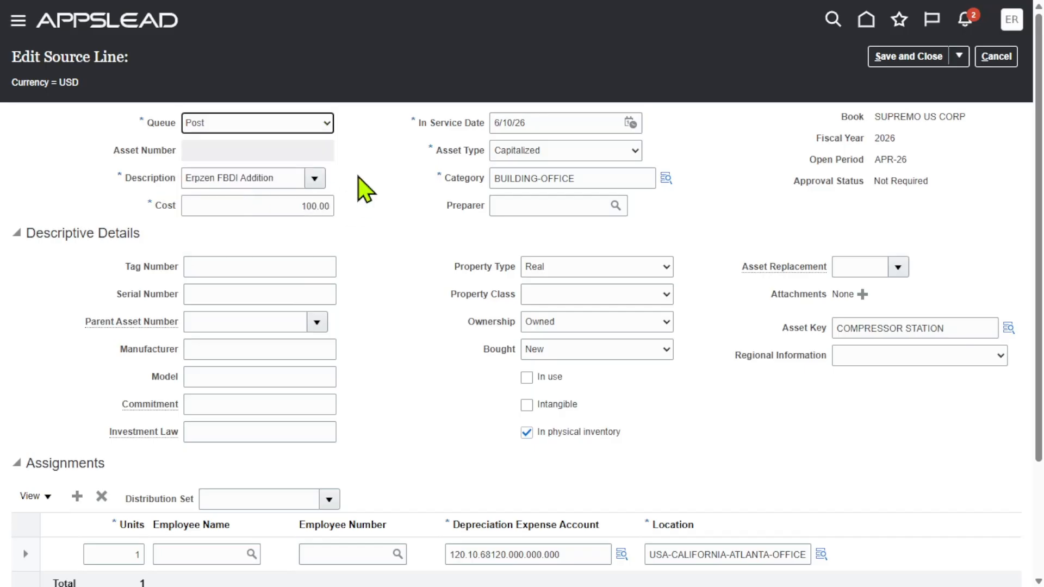
{"action": "triple_click", "coordinate": [595, 179]}
{"action": "left_click", "coordinate": [723, 221]}
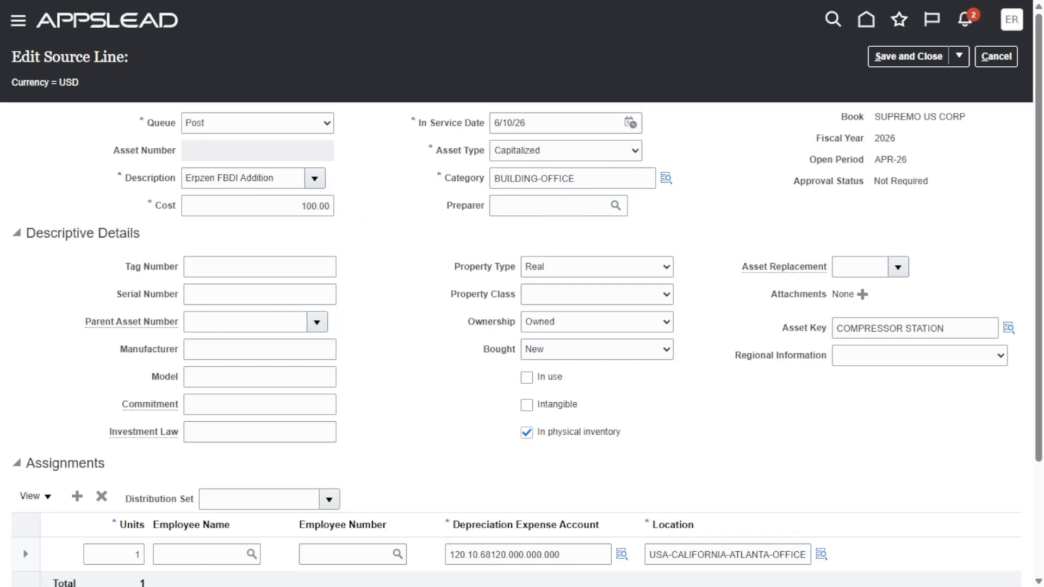
{"action": "scroll", "coordinate": [729, 356], "scroll_direction": "down", "scroll_amount": 3}
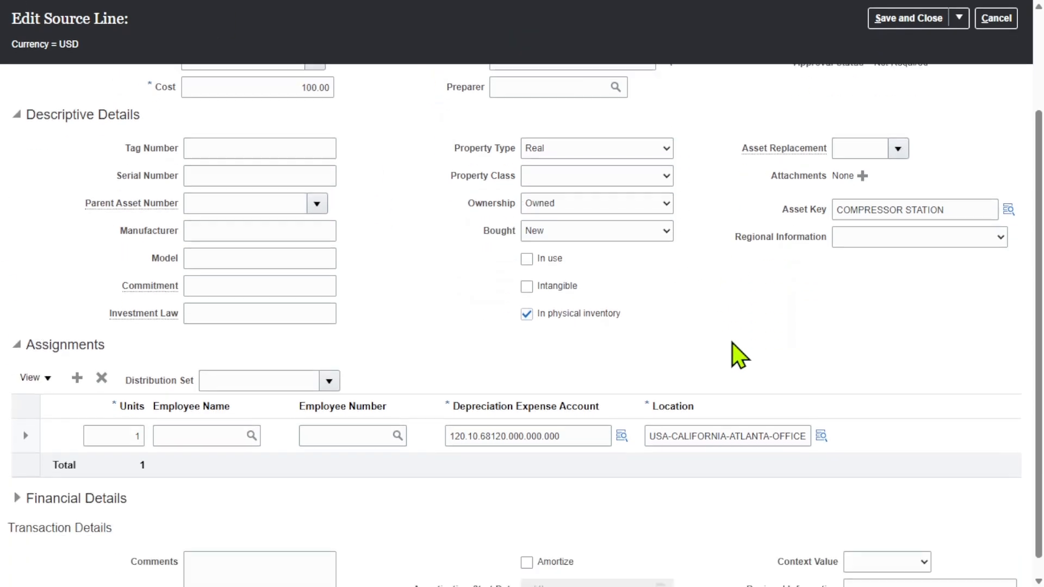
{"action": "scroll", "coordinate": [870, 305], "scroll_direction": "up", "scroll_amount": 3}
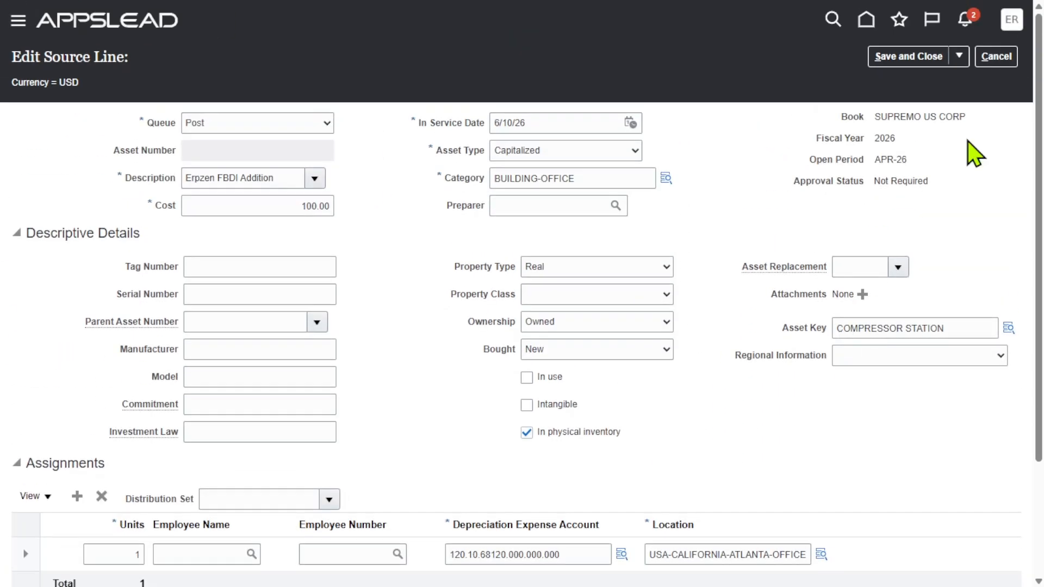
{"action": "left_click", "coordinate": [960, 55]}
{"action": "left_click", "coordinate": [900, 81]}
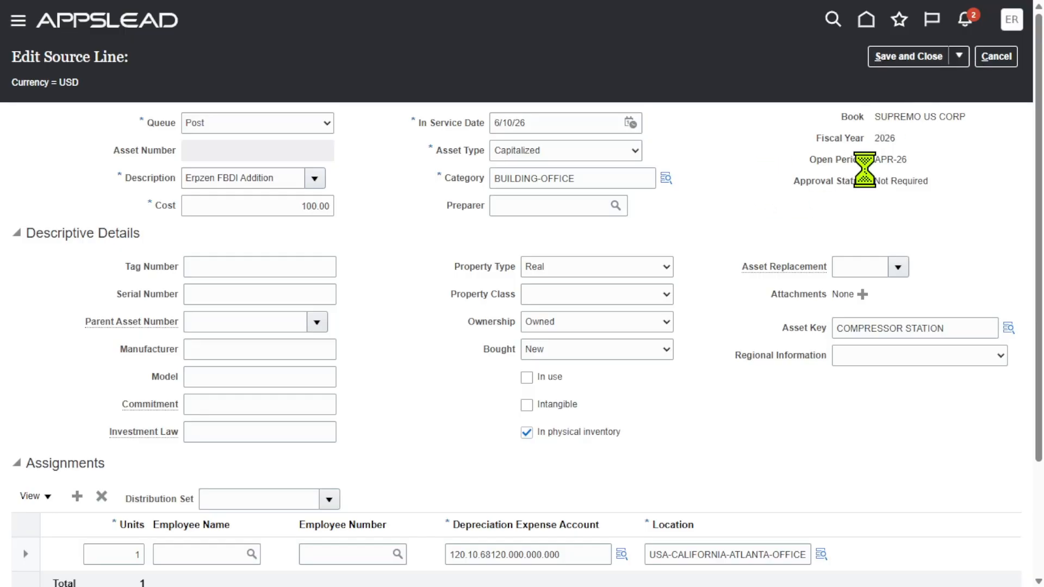
{"action": "left_click", "coordinate": [571, 315]}
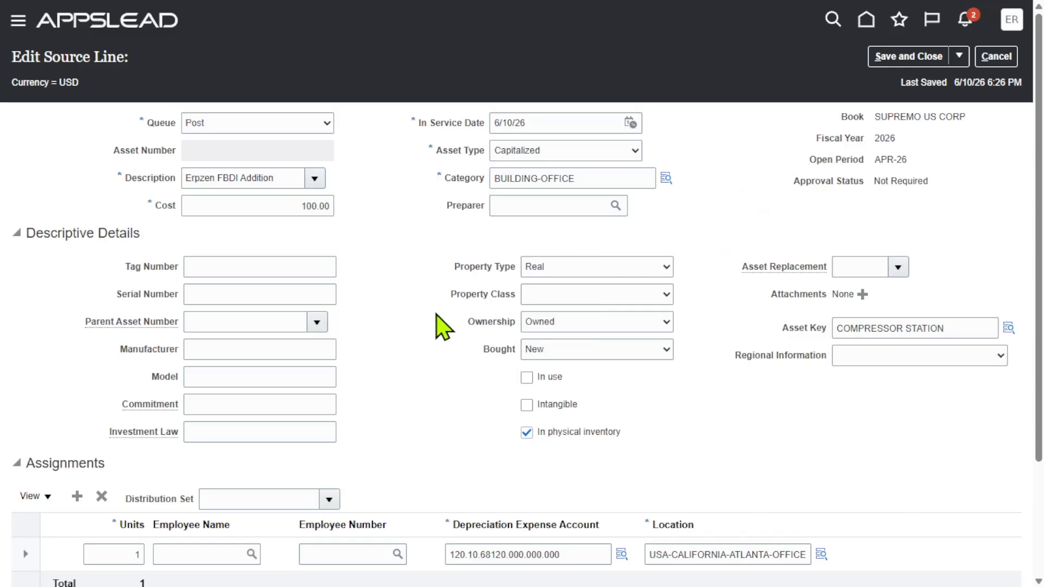
Expand the source line's Financial Details and review the depreciation method, life, prorate convention and cost values
{"action": "scroll", "coordinate": [433, 337], "scroll_direction": "down", "scroll_amount": 3}
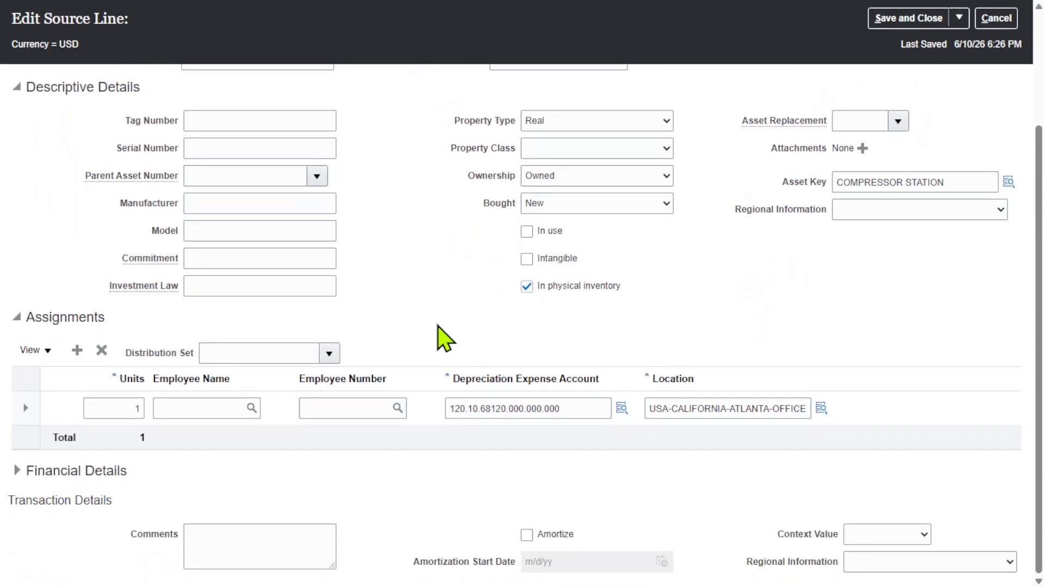
{"action": "scroll", "coordinate": [438, 338], "scroll_direction": "up", "scroll_amount": 3}
{"action": "scroll", "coordinate": [437, 338], "scroll_direction": "down", "scroll_amount": 3}
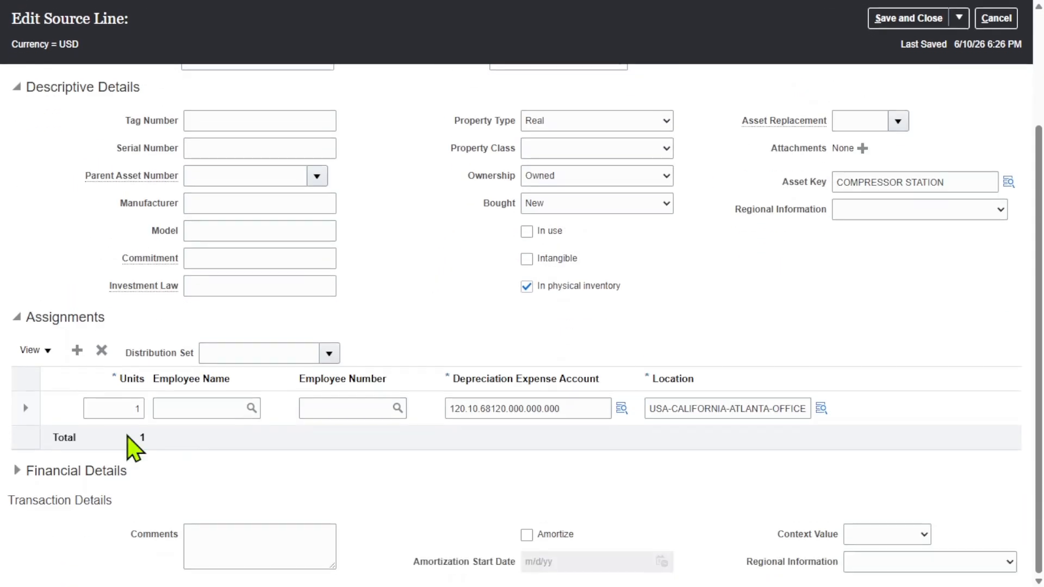
{"action": "left_click", "coordinate": [17, 471]}
{"action": "scroll", "coordinate": [486, 435], "scroll_direction": "down", "scroll_amount": 6}
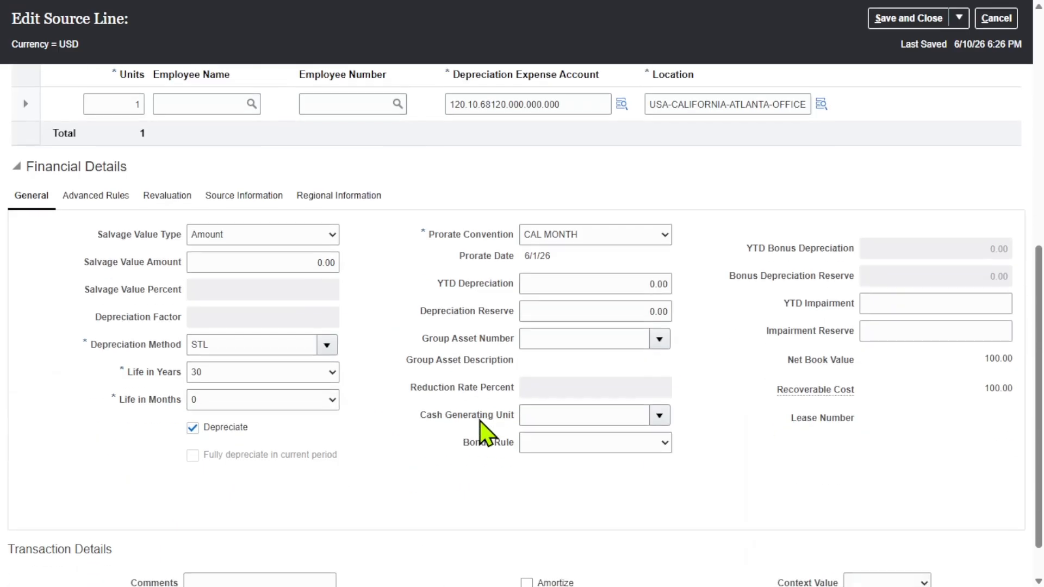
{"action": "scroll", "coordinate": [486, 433], "scroll_direction": "down", "scroll_amount": 1}
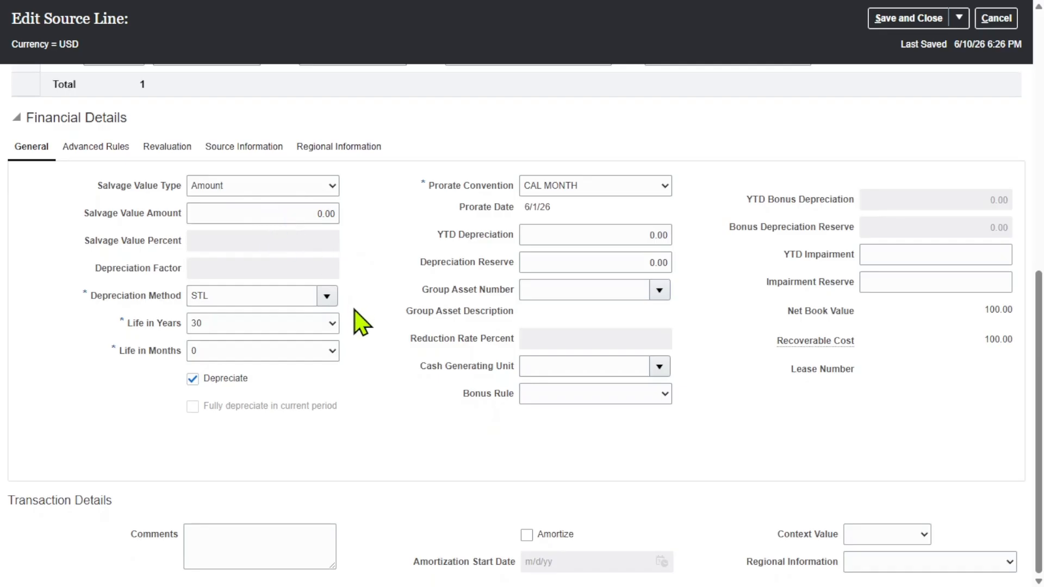
{"action": "double_click", "coordinate": [247, 293]}
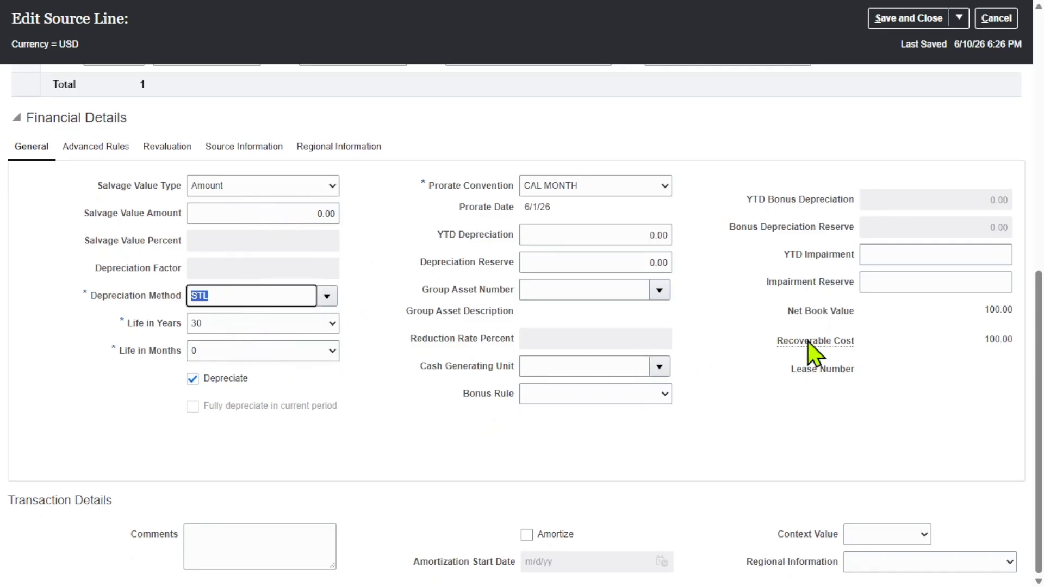
Save and close the source line, and post all additions that are ready to post
{"action": "scroll", "coordinate": [783, 353], "scroll_direction": "up", "scroll_amount": 10}
{"action": "left_click", "coordinate": [960, 56]}
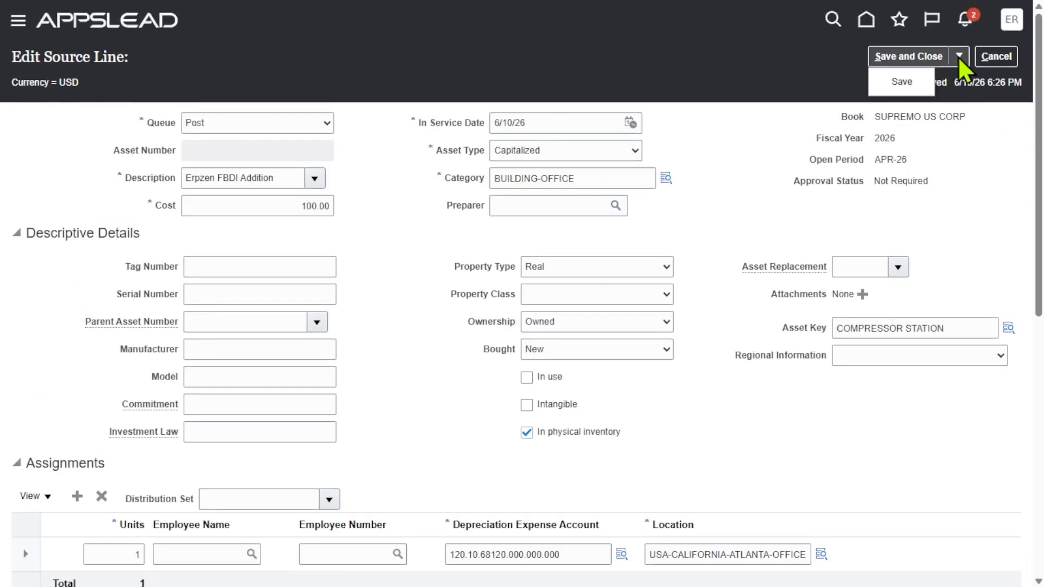
{"action": "left_click", "coordinate": [923, 85]}
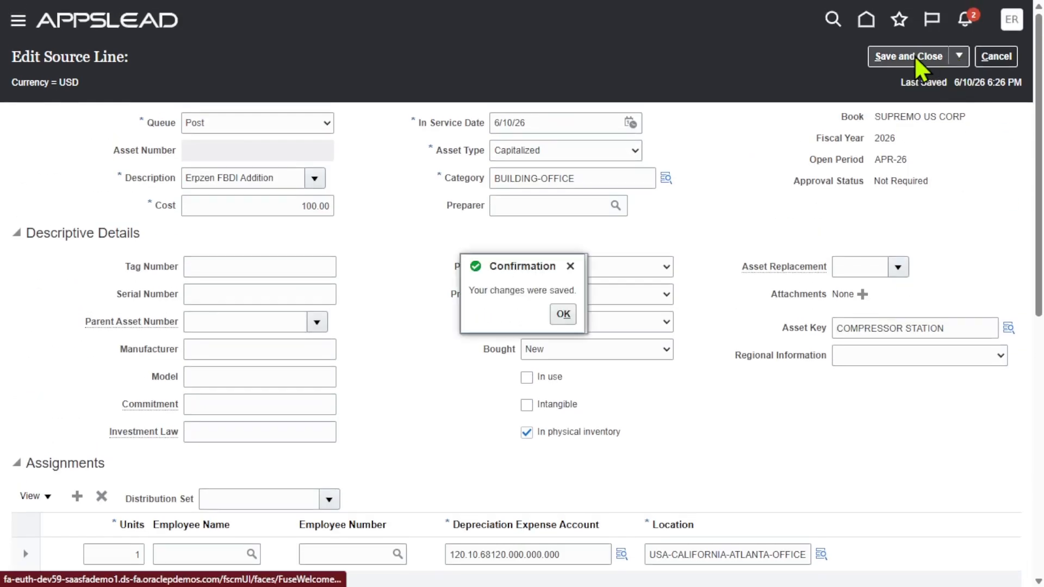
{"action": "left_click", "coordinate": [919, 58]}
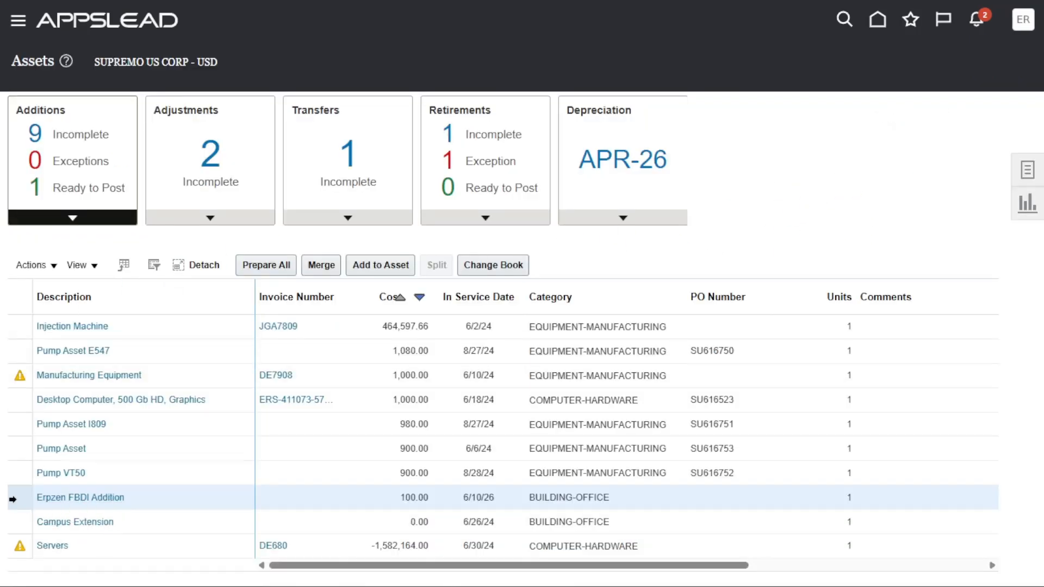
{"action": "left_click", "coordinate": [82, 188]}
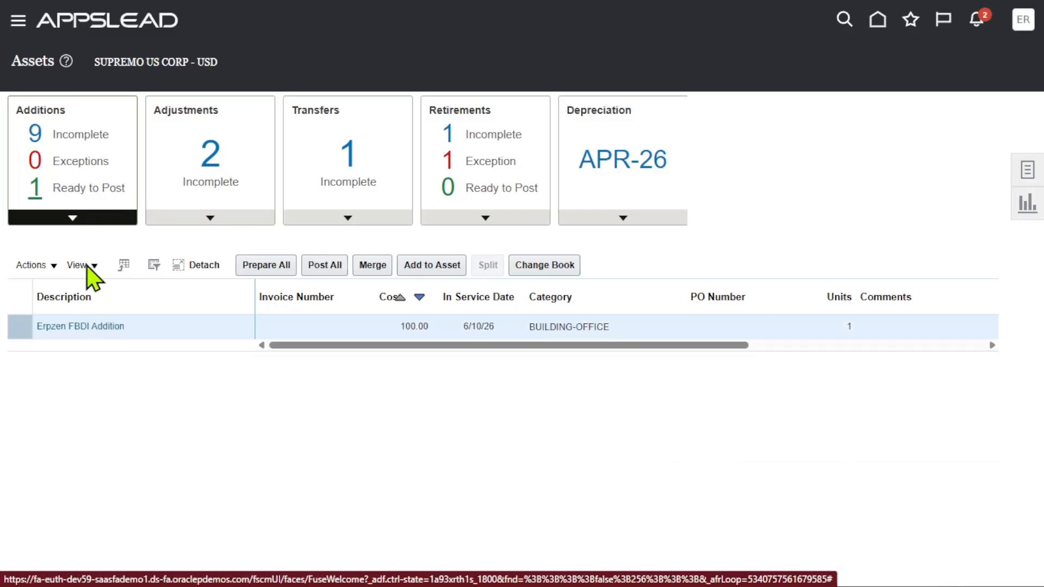
{"action": "left_click", "coordinate": [333, 265]}
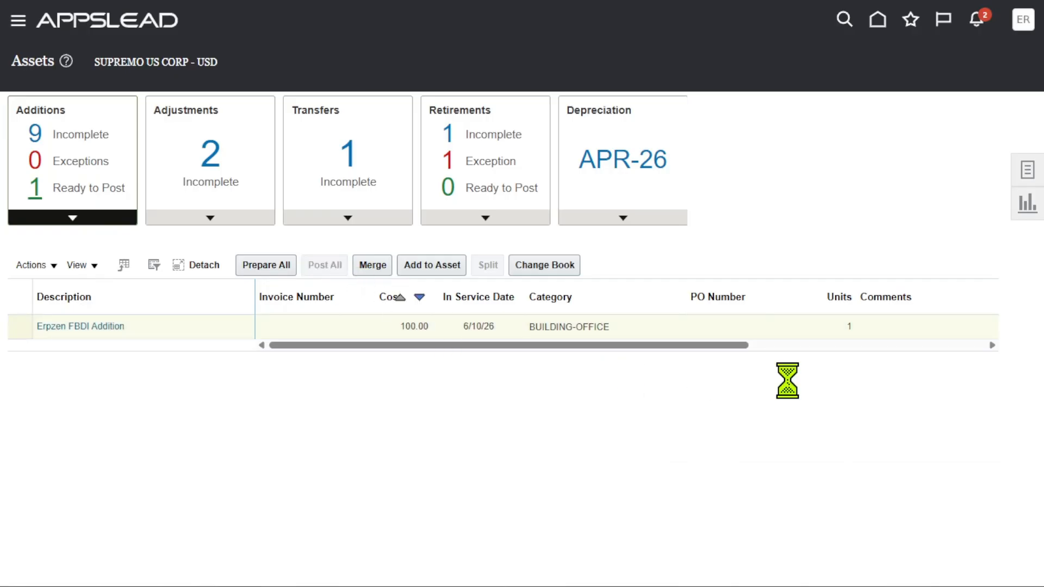
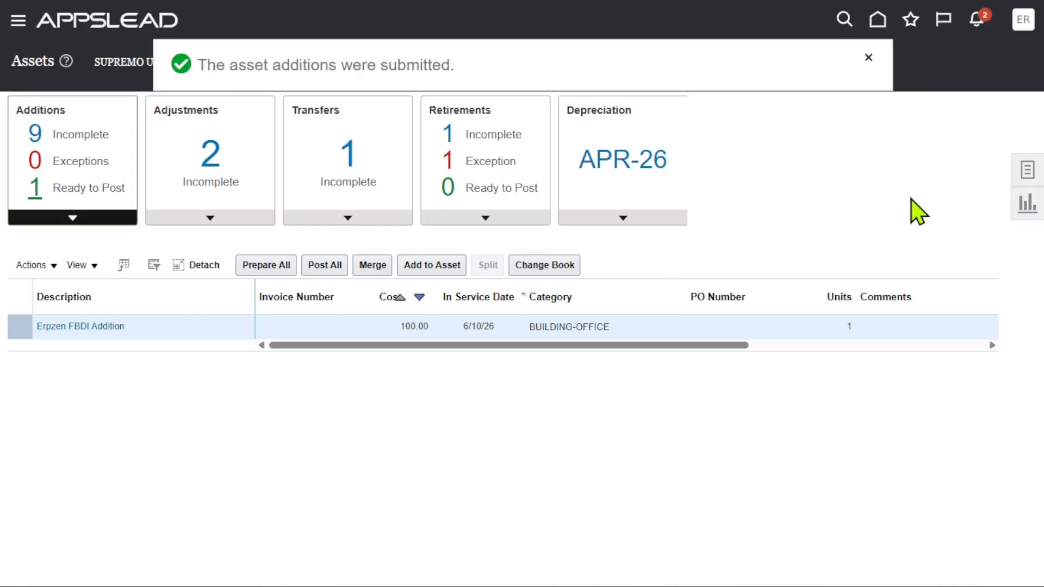
Open Scheduled Processes and refresh the list to check the 6:26 PM Post Mass Additions run and its report
{"action": "left_click", "coordinate": [76, 23]}
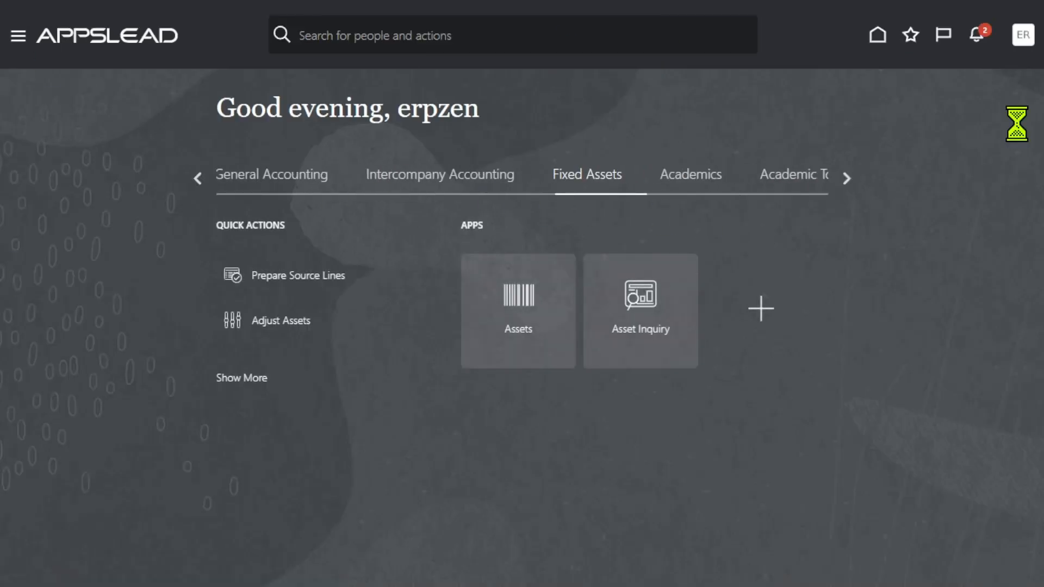
{"action": "left_click", "coordinate": [18, 36]}
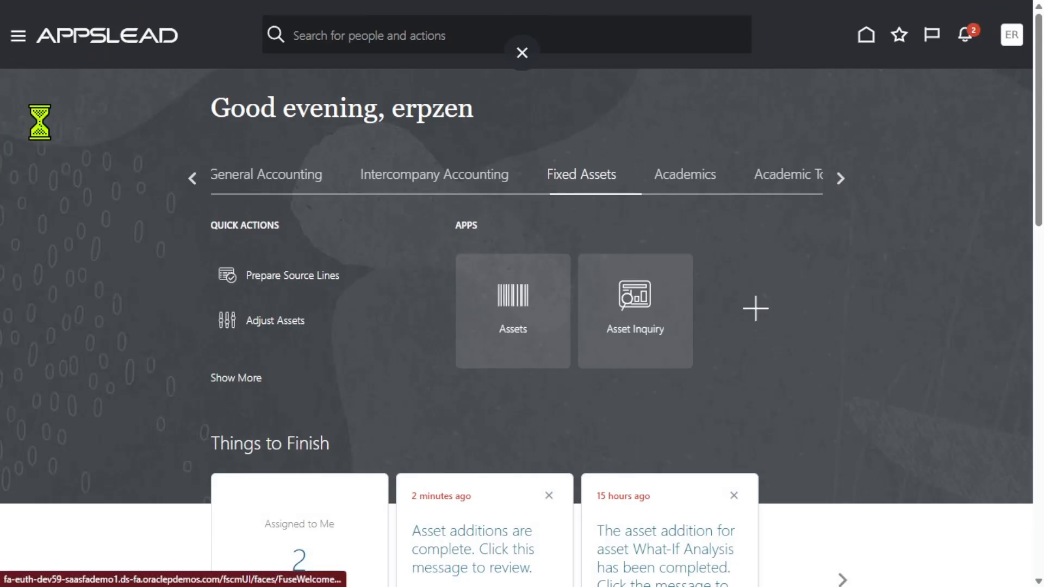
{"action": "scroll", "coordinate": [210, 361], "scroll_direction": "down", "scroll_amount": 12}
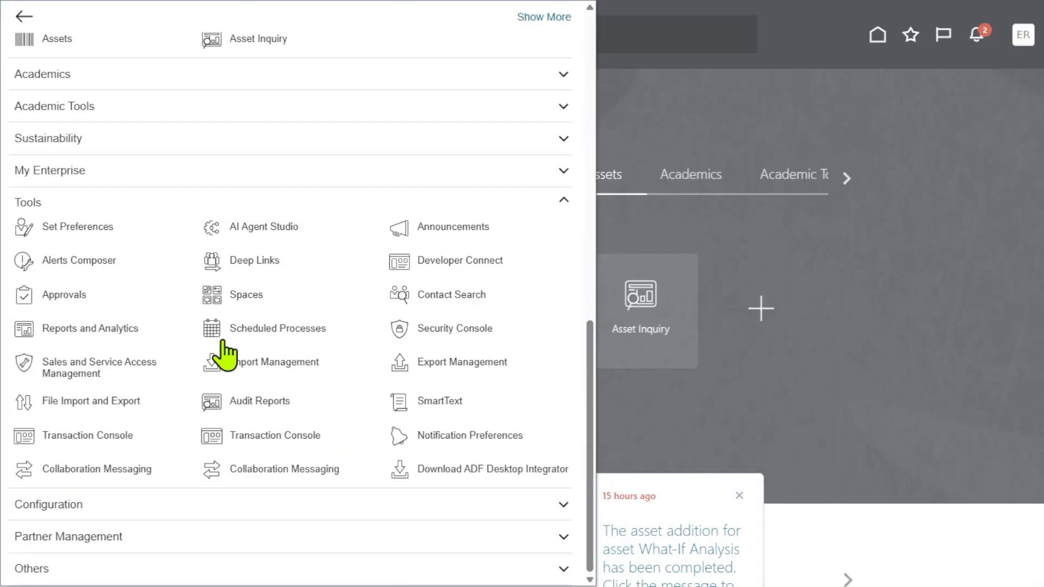
{"action": "left_click", "coordinate": [216, 327]}
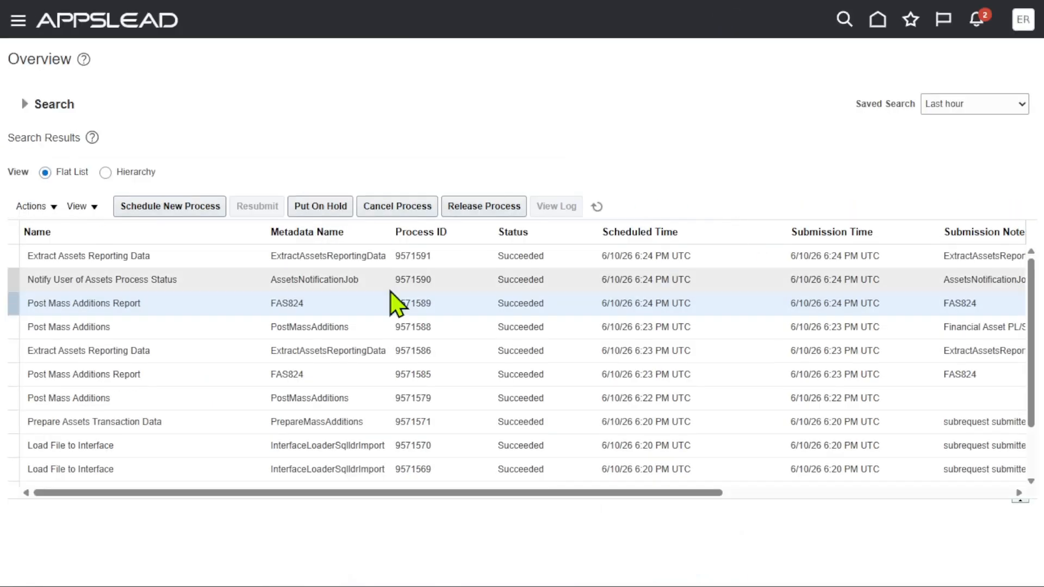
{"action": "left_click", "coordinate": [598, 209]}
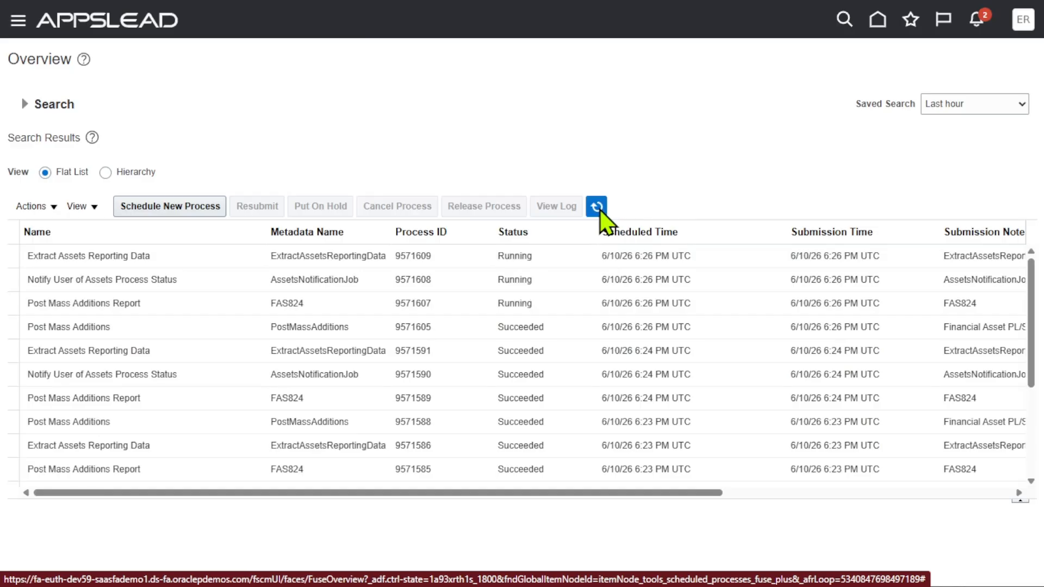
{"action": "left_click", "coordinate": [539, 305]}
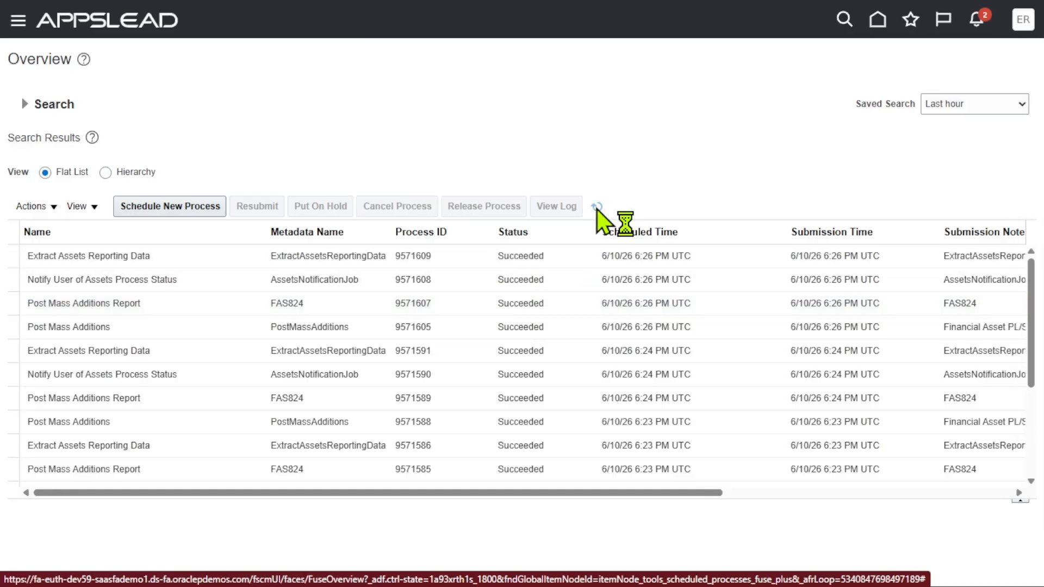
Select the 6:26 PM Post Mass Additions Report and read both pages of its output document
{"action": "left_click", "coordinate": [512, 304]}
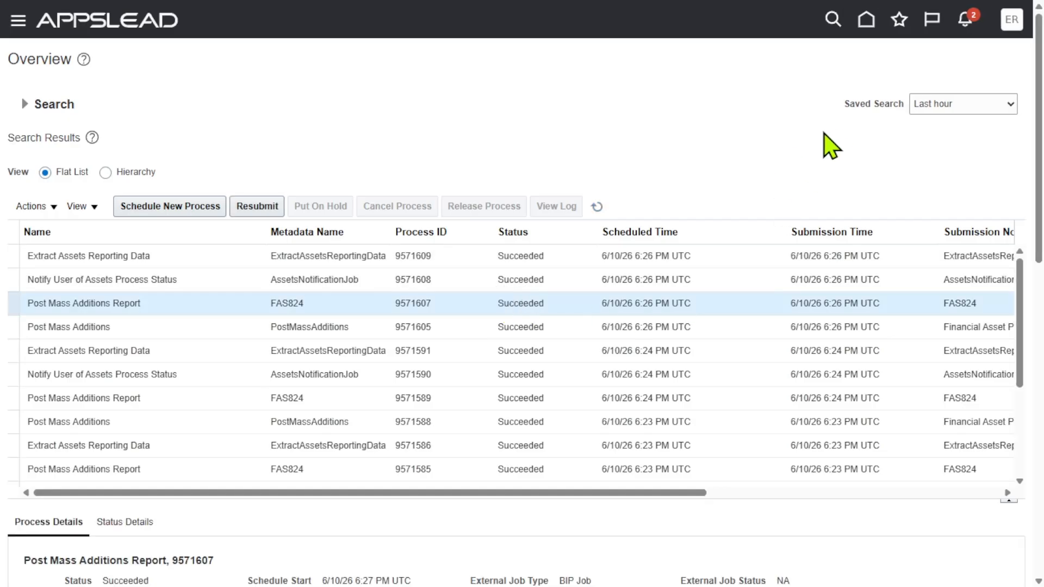
{"action": "scroll", "coordinate": [914, 133], "scroll_direction": "down", "scroll_amount": 5}
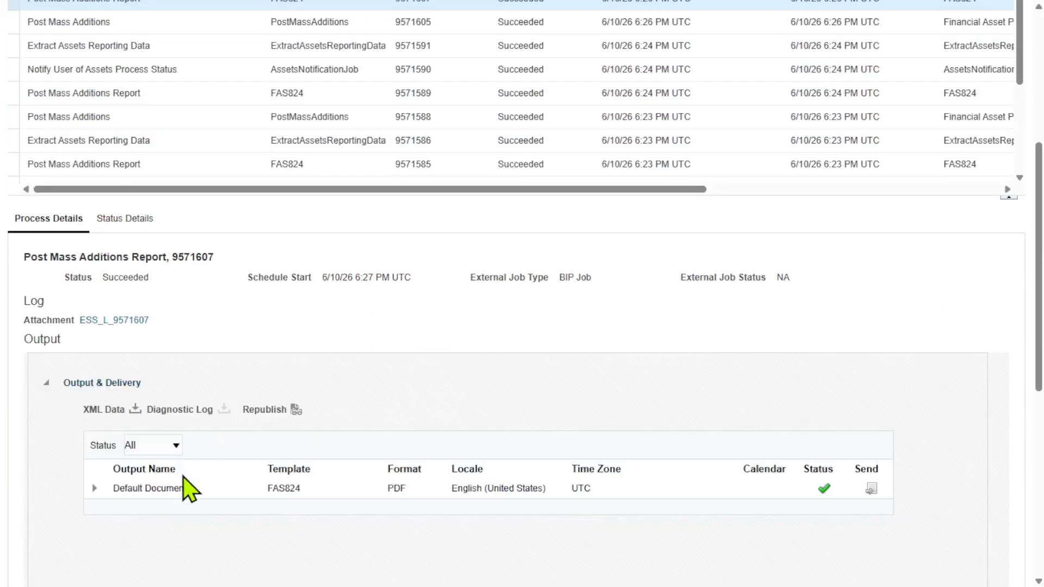
{"action": "left_click", "coordinate": [157, 488]}
{"action": "scroll", "coordinate": [504, 378], "scroll_direction": "down", "scroll_amount": 5}
{"action": "scroll", "coordinate": [604, 341], "scroll_direction": "down", "scroll_amount": 8}
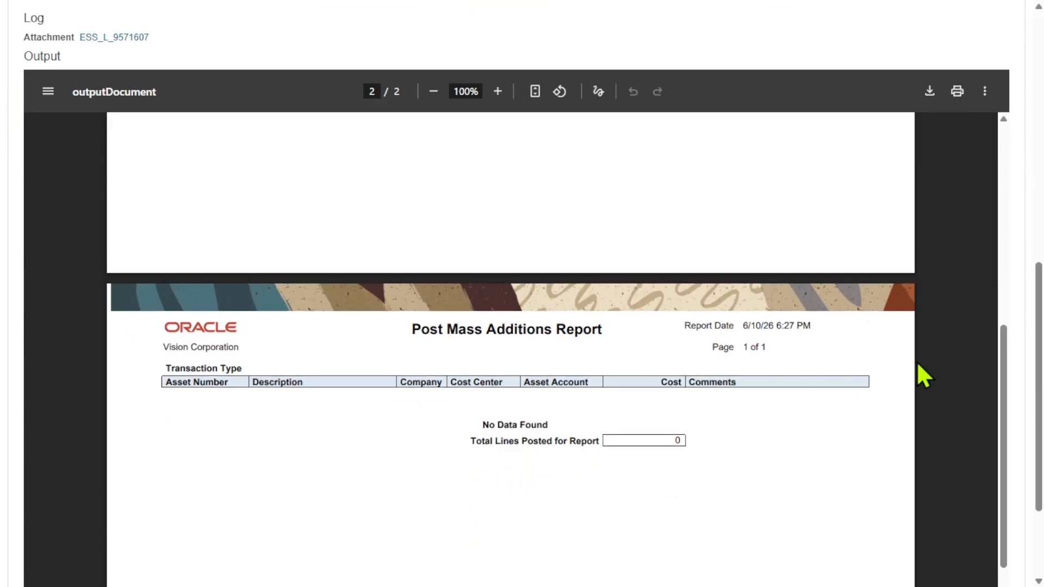
{"action": "scroll", "coordinate": [918, 365], "scroll_direction": "down", "scroll_amount": 4}
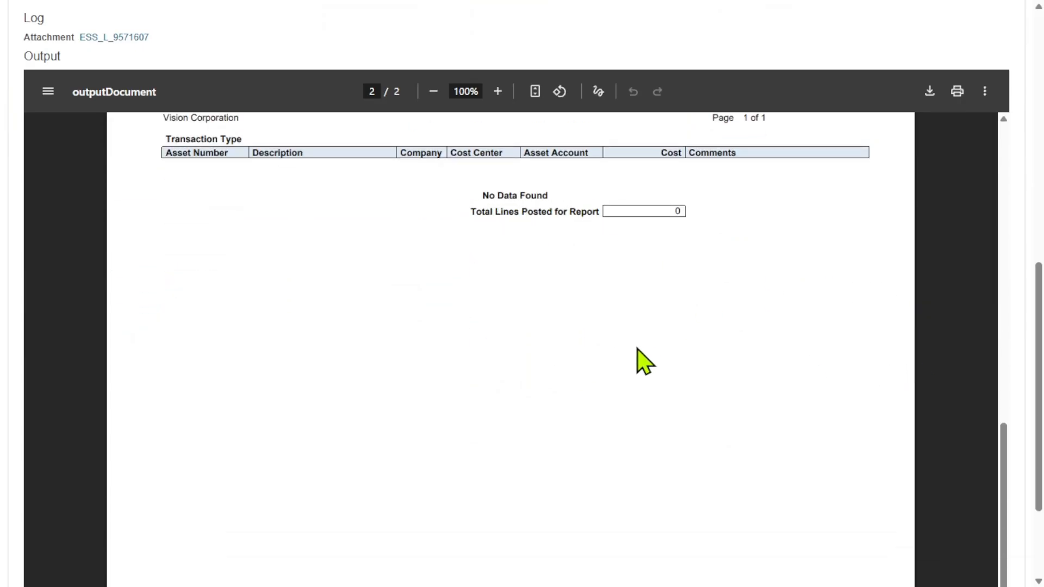
{"action": "scroll", "coordinate": [645, 361], "scroll_direction": "up", "scroll_amount": 12}
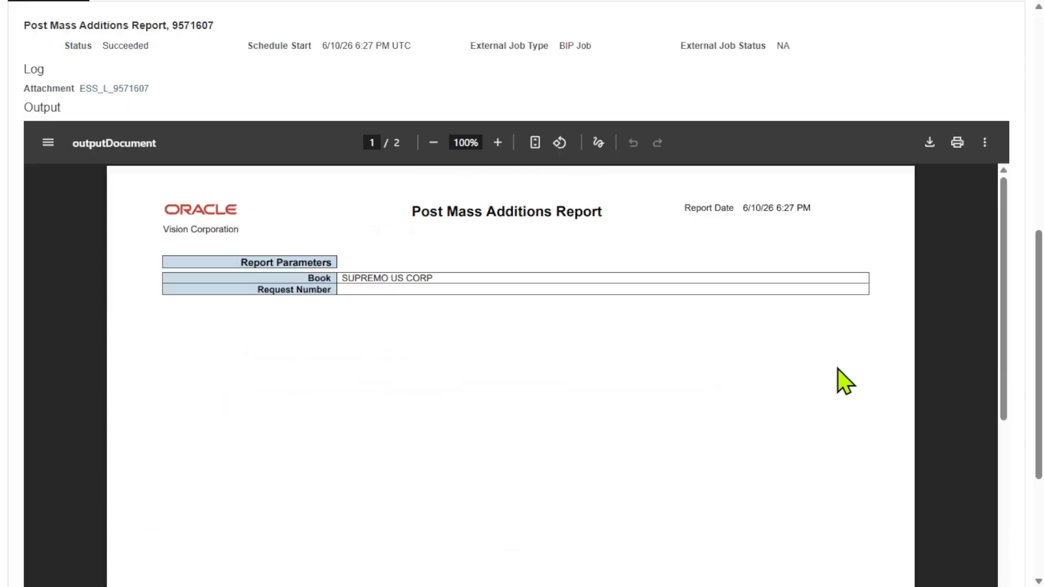
Select the 6:26 PM Post Mass Additions process and review its details along with the earlier processes in the list
{"action": "scroll", "coordinate": [845, 381], "scroll_direction": "up", "scroll_amount": 6}
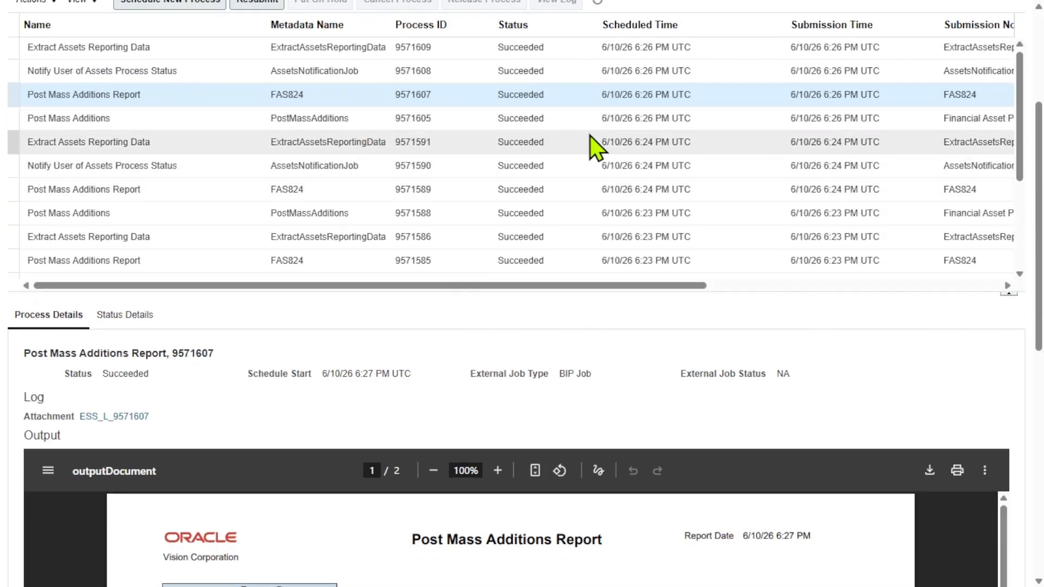
{"action": "left_click", "coordinate": [560, 118]}
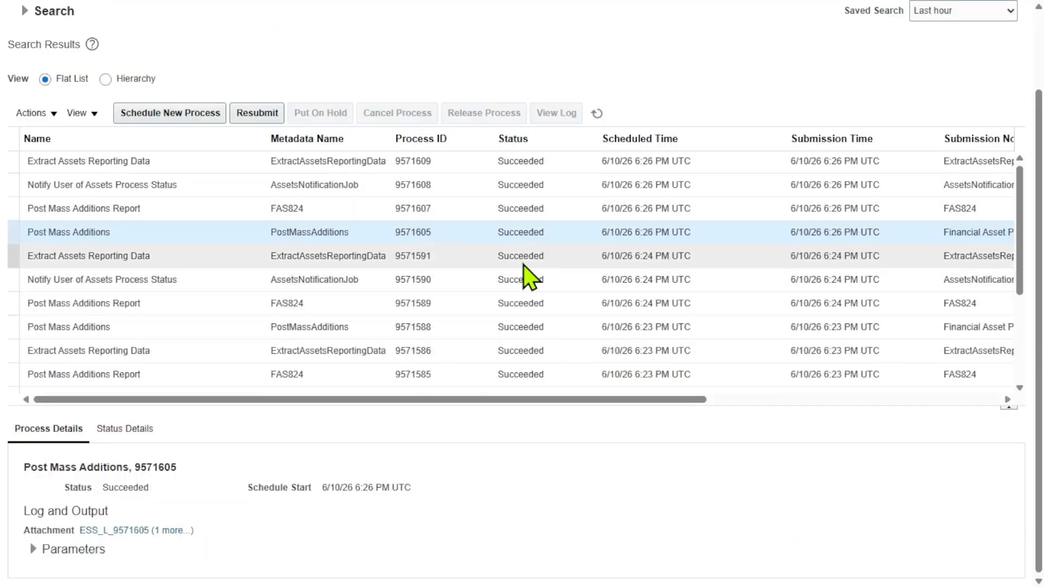
{"action": "scroll", "coordinate": [535, 261], "scroll_direction": "down", "scroll_amount": 3}
{"action": "scroll", "coordinate": [430, 275], "scroll_direction": "down", "scroll_amount": 3}
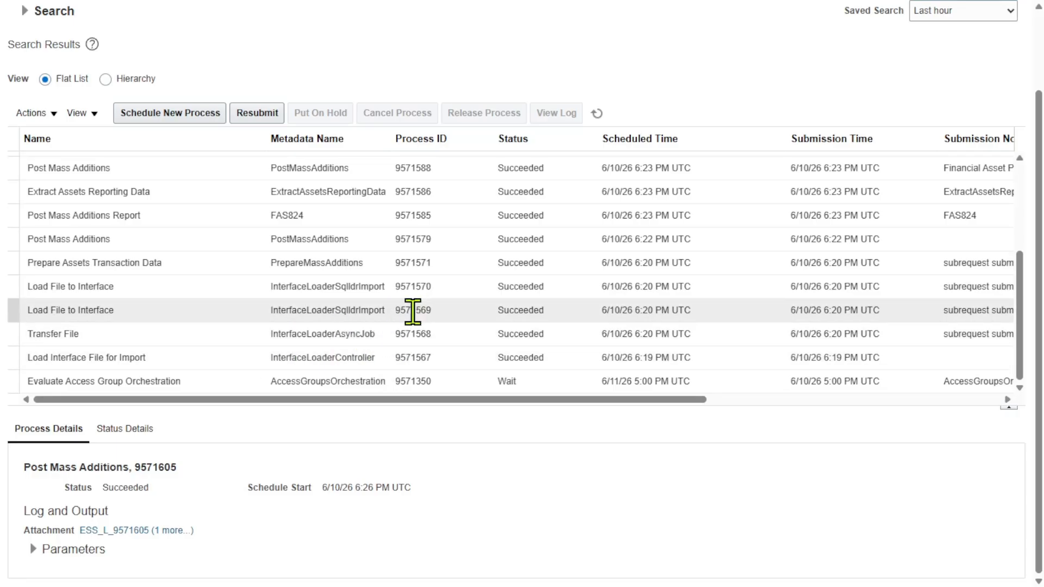
{"action": "scroll", "coordinate": [676, 133], "scroll_direction": "up", "scroll_amount": 2}
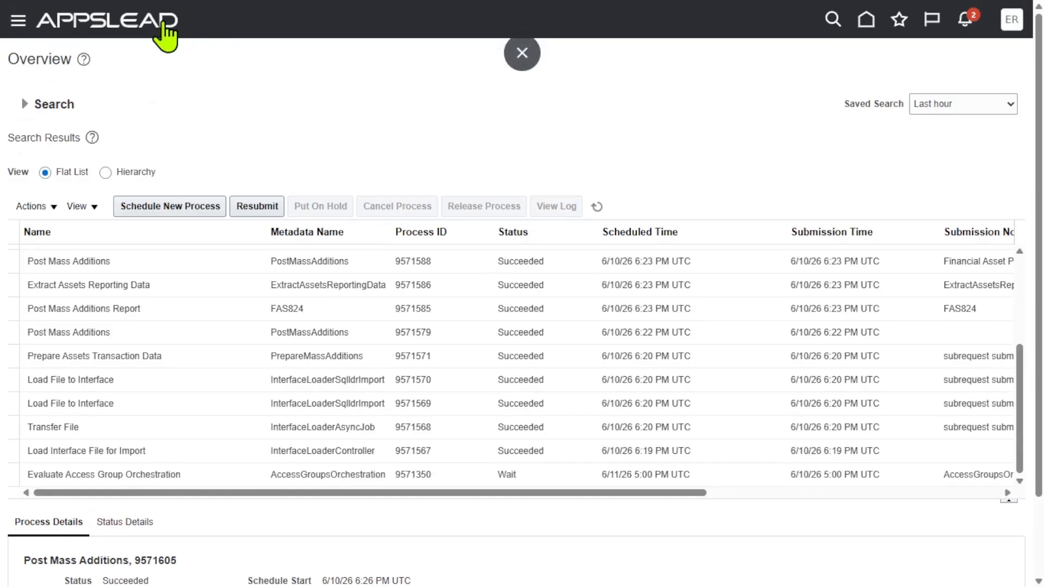
Return to the home page, go to Assets, and open the Erpzen FBDI Addition source line for editing
{"action": "left_click", "coordinate": [165, 35]}
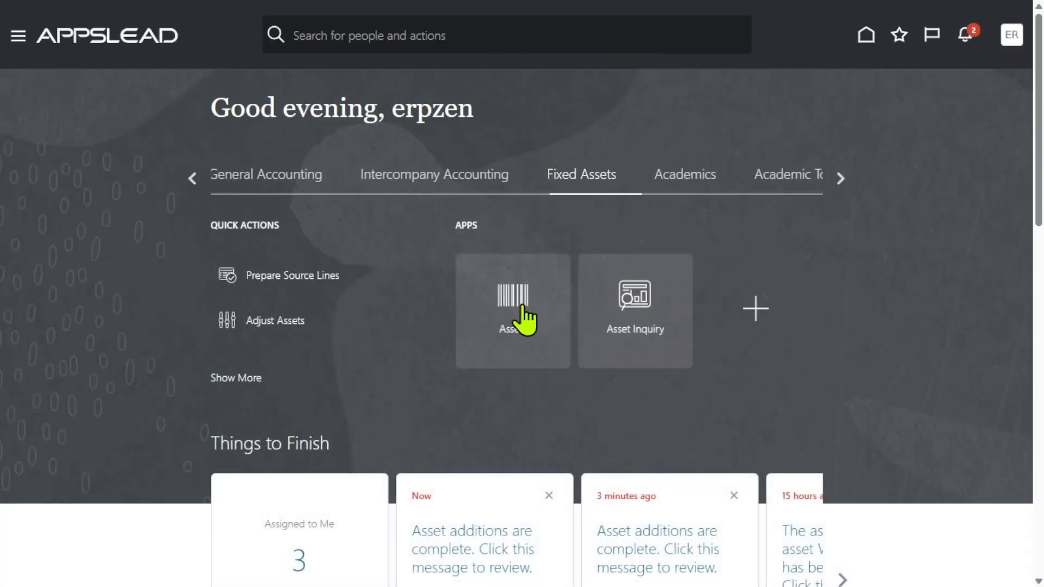
{"action": "left_click", "coordinate": [523, 313]}
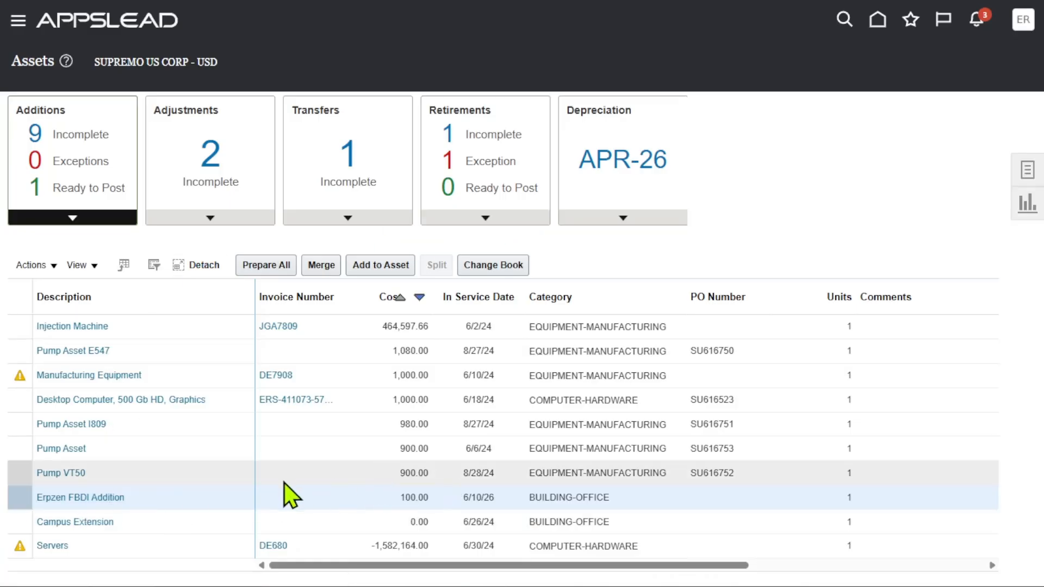
{"action": "left_click", "coordinate": [283, 265]}
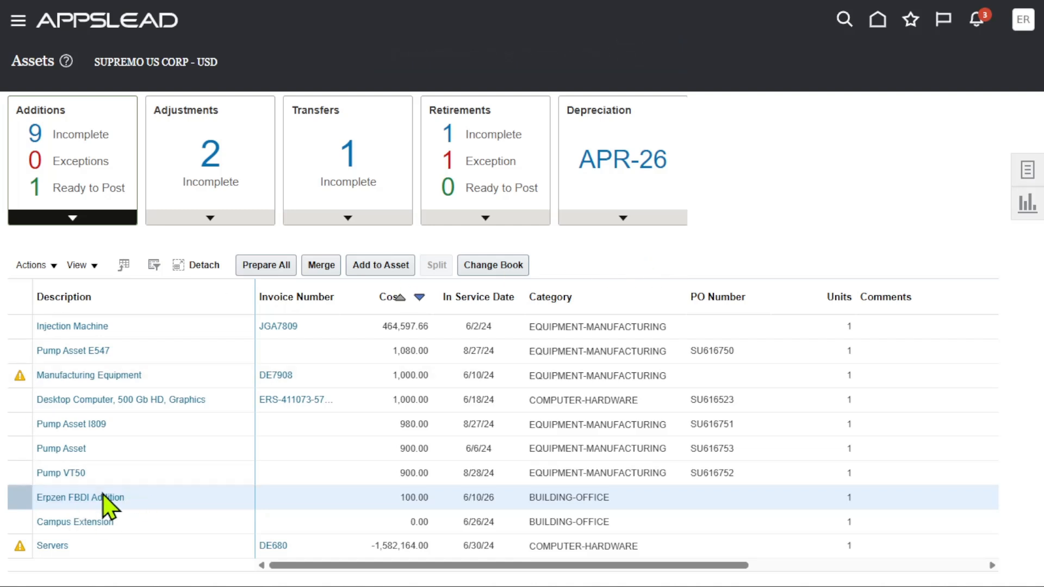
{"action": "left_click", "coordinate": [97, 498]}
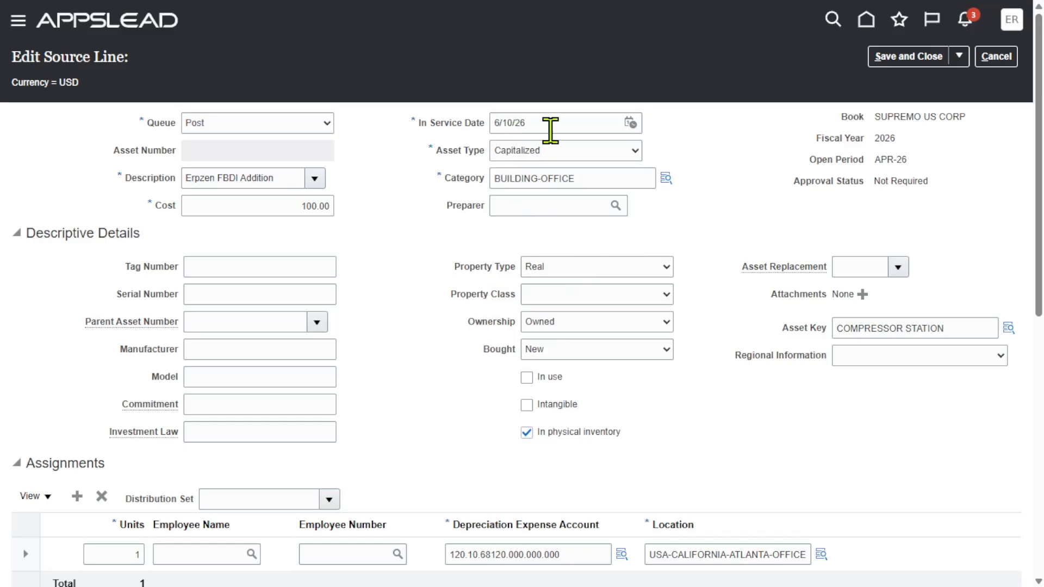
Review the source line's descriptive details, assignments and general financial details
{"action": "scroll", "coordinate": [751, 379], "scroll_direction": "down", "scroll_amount": 5}
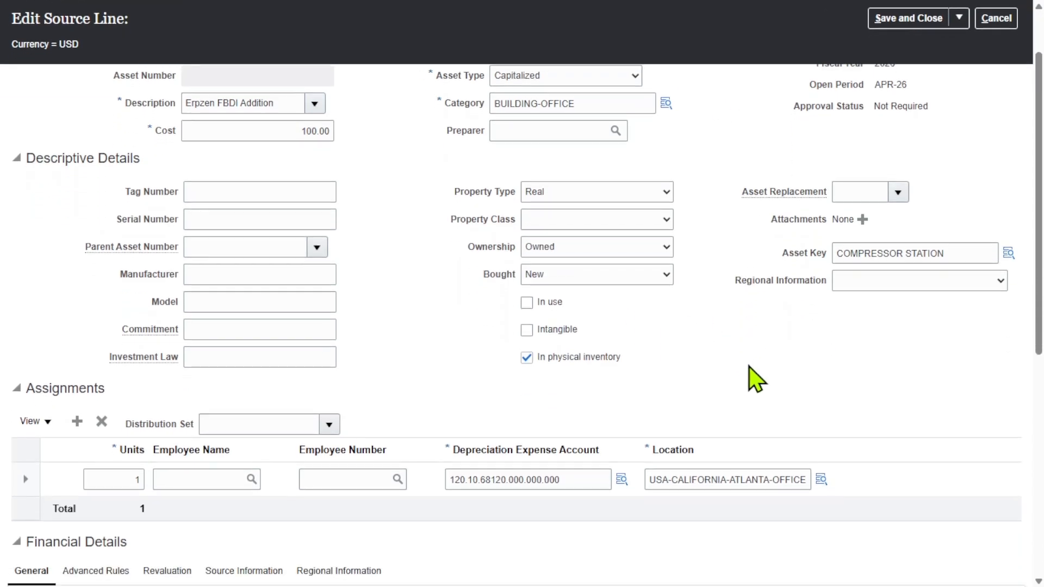
{"action": "scroll", "coordinate": [775, 354], "scroll_direction": "down", "scroll_amount": 3}
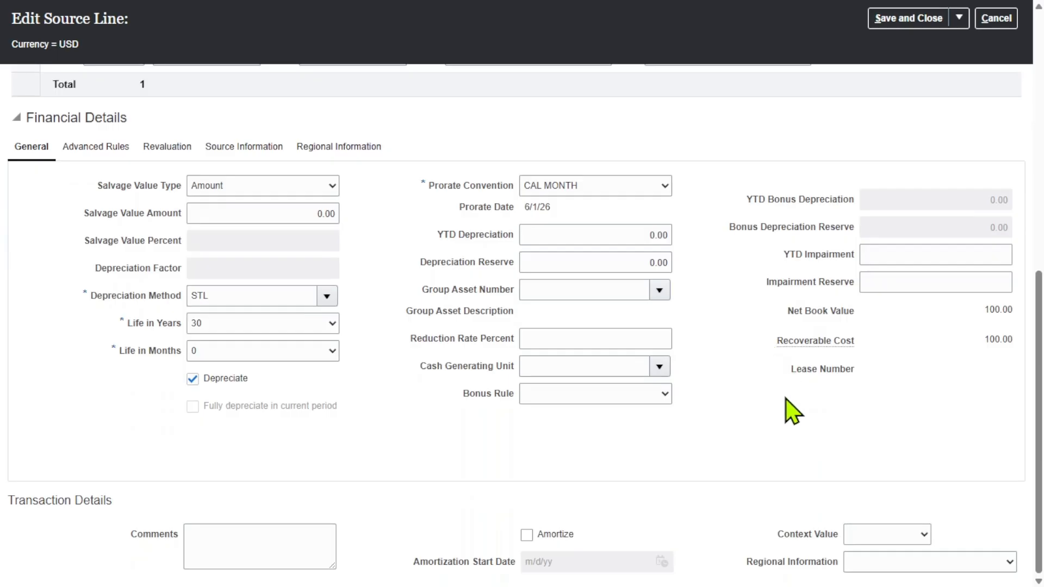
{"action": "scroll", "coordinate": [768, 408], "scroll_direction": "up", "scroll_amount": 6}
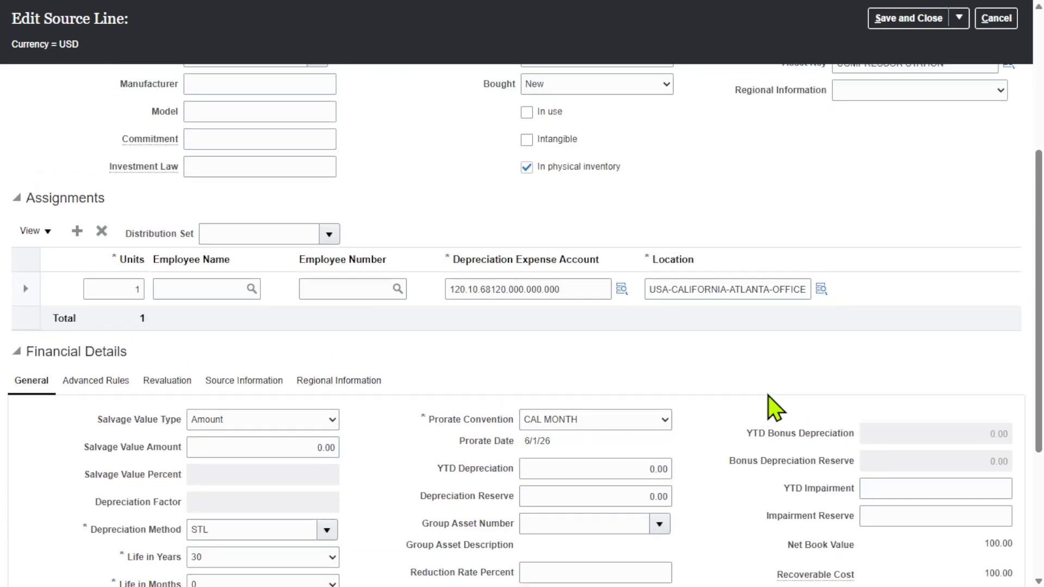
{"action": "scroll", "coordinate": [599, 389], "scroll_direction": "down", "scroll_amount": 5}
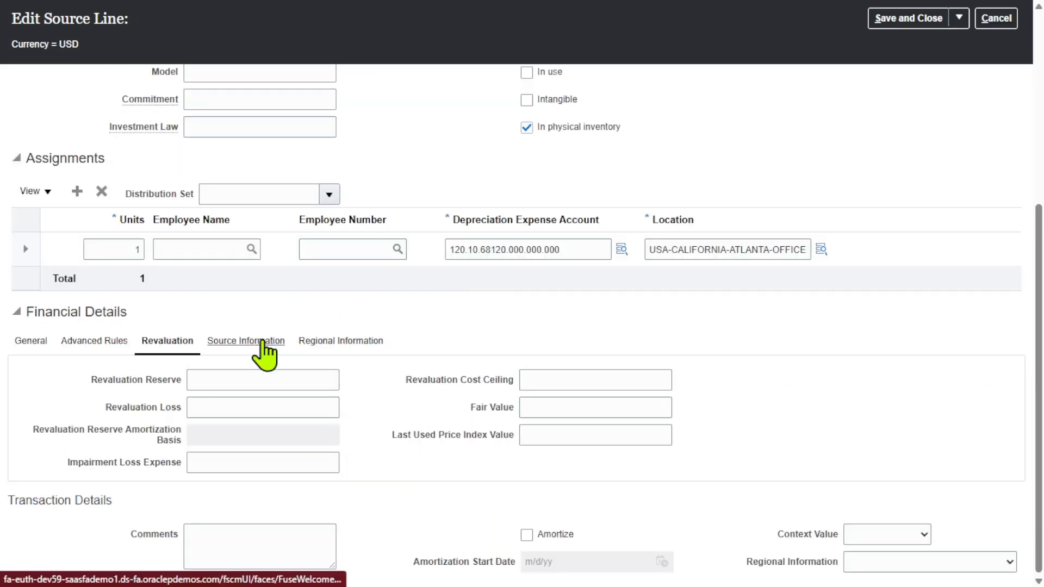
Check the source information, regional information, advanced rules, revaluation and general sections of the source line's Financial Details
{"action": "left_click", "coordinate": [263, 341]}
{"action": "scroll", "coordinate": [626, 345], "scroll_direction": "down", "scroll_amount": 2}
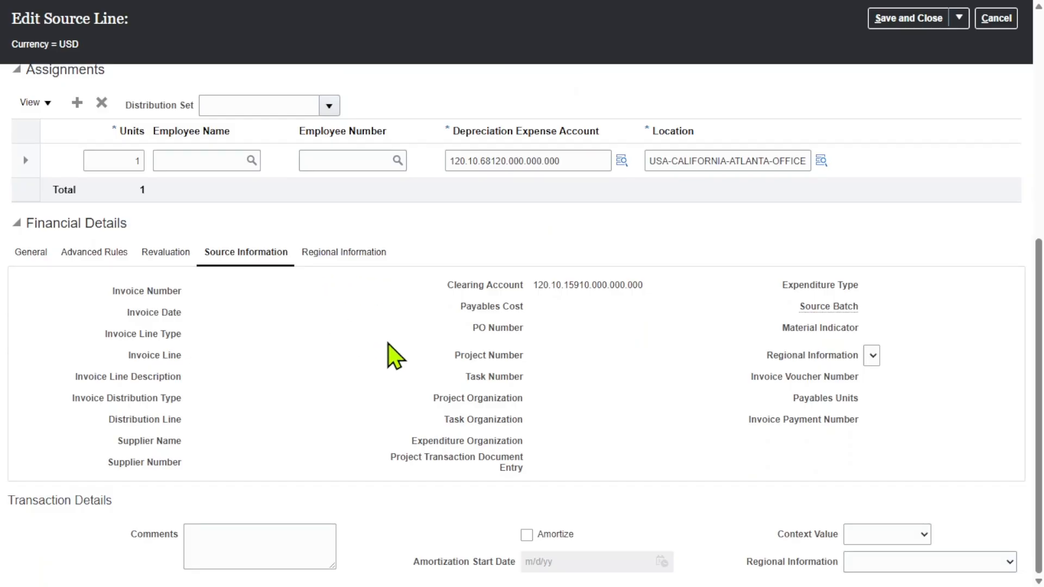
{"action": "left_click", "coordinate": [356, 253]}
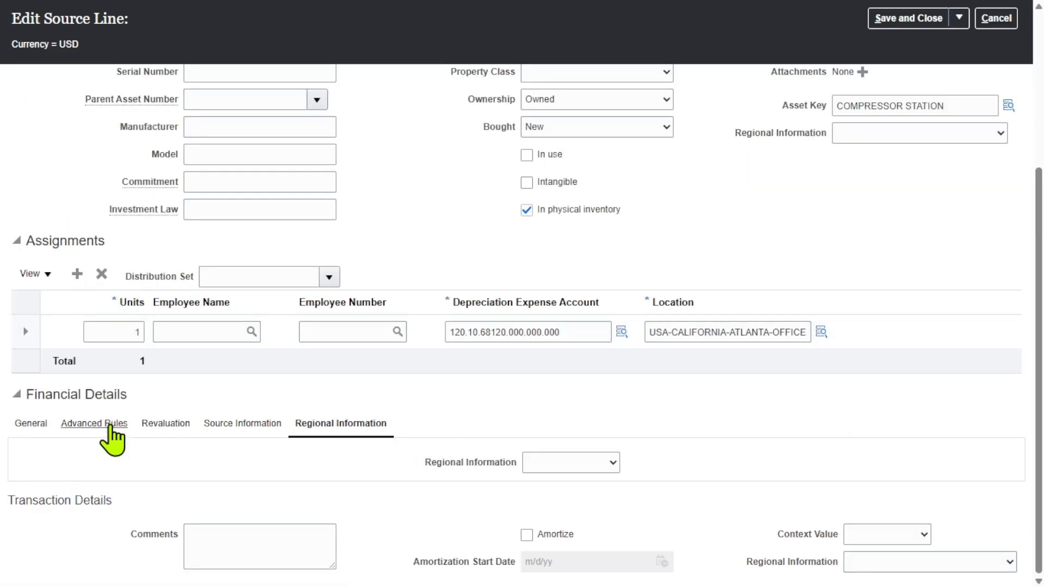
{"action": "left_click", "coordinate": [109, 426]}
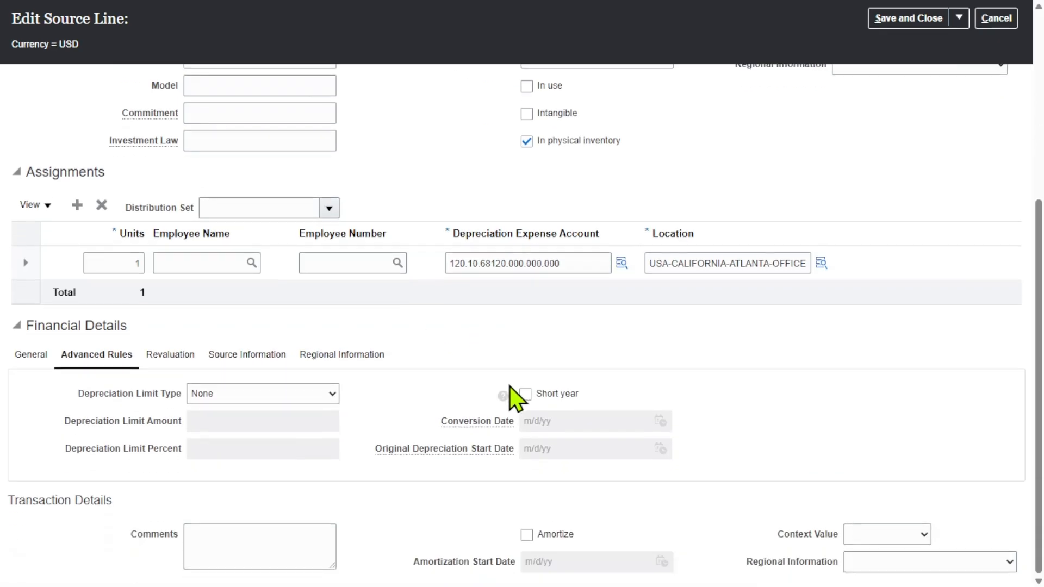
{"action": "left_click", "coordinate": [168, 356]}
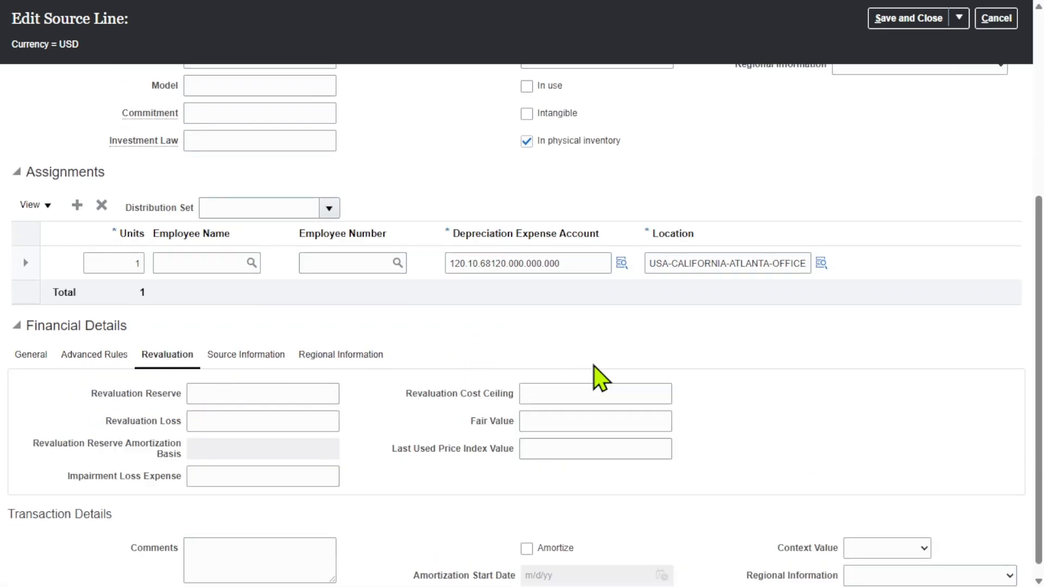
{"action": "left_click", "coordinate": [34, 356]}
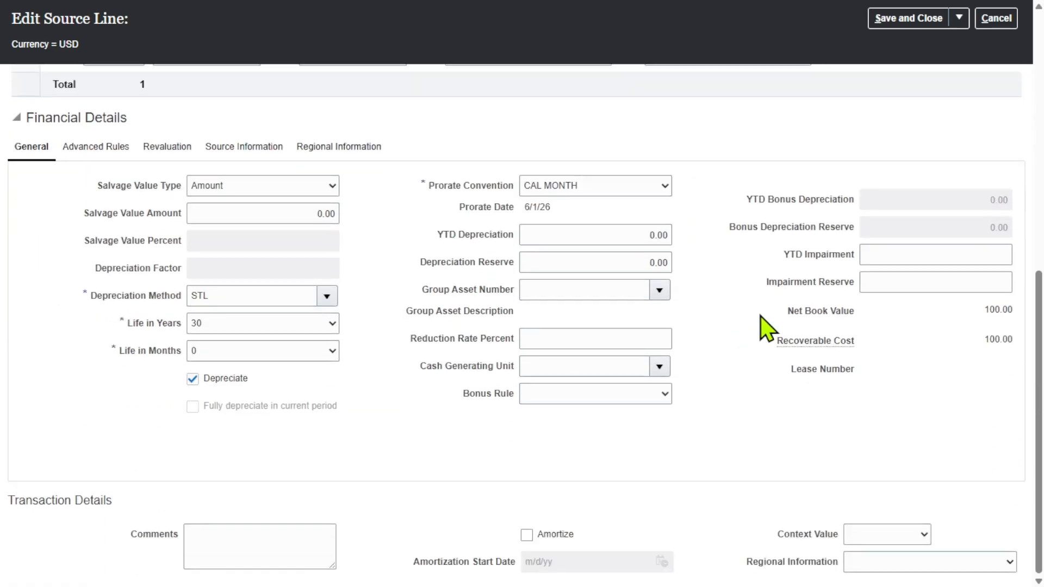
Show the additional save options for the Erpzen FBDI Addition source line
{"action": "scroll", "coordinate": [769, 326], "scroll_direction": "up", "scroll_amount": 8}
{"action": "left_click", "coordinate": [960, 57]}
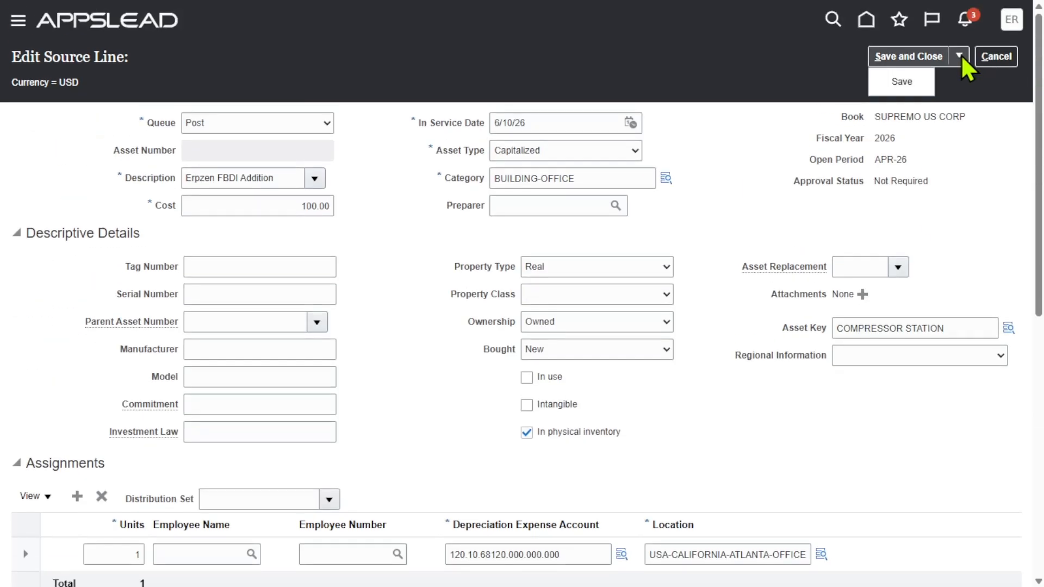
Save and close the Erpzen FBDI Addition source line in the Post queue, and list the additions ready to post
{"action": "left_click", "coordinate": [903, 77]}
{"action": "left_click", "coordinate": [909, 58]}
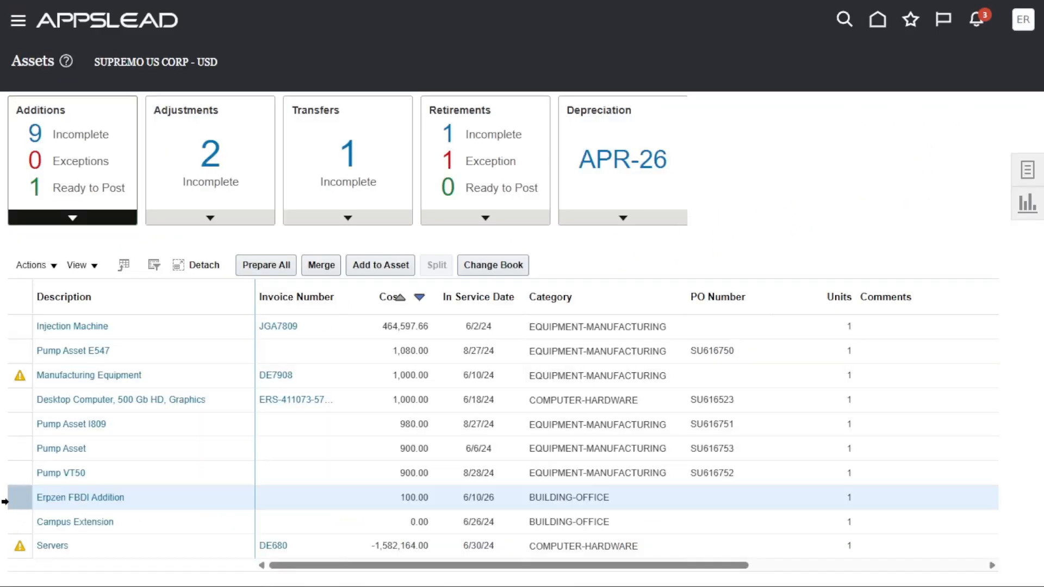
{"action": "left_click", "coordinate": [83, 189]}
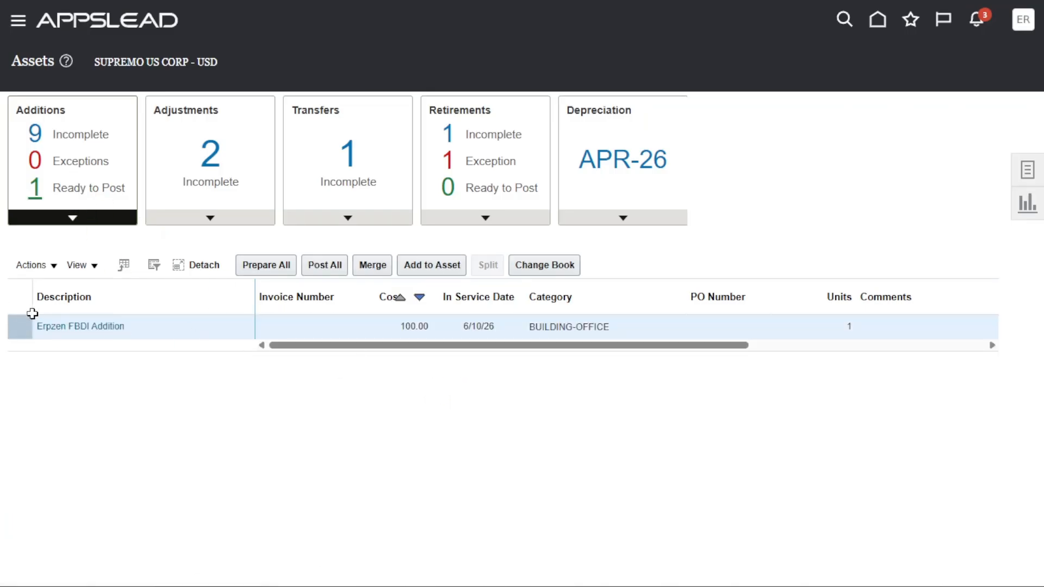
Check the incomplete transfers, and post all additions that are ready to post
{"action": "left_click", "coordinate": [362, 183]}
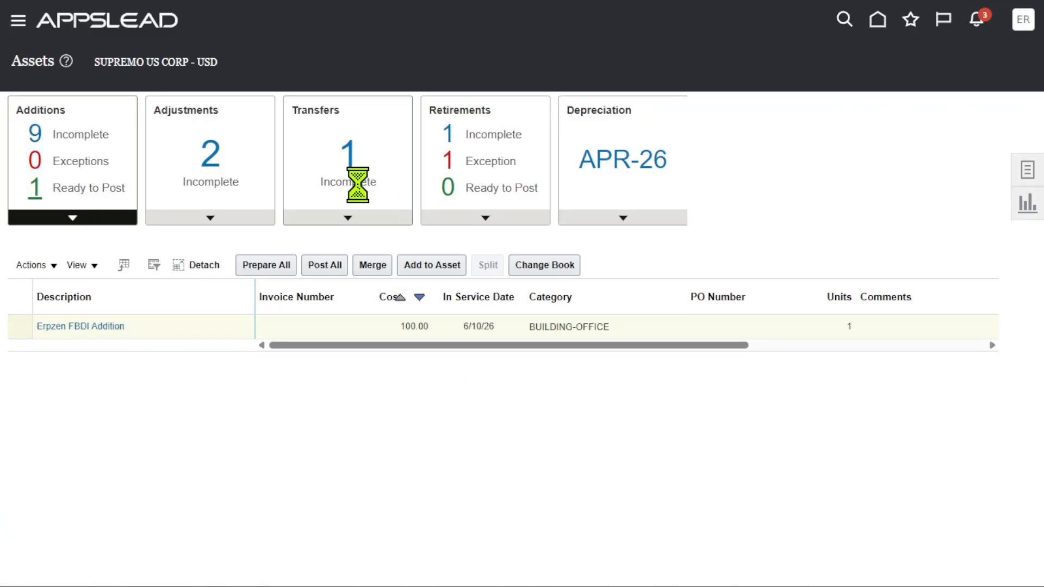
{"action": "left_click", "coordinate": [352, 217]}
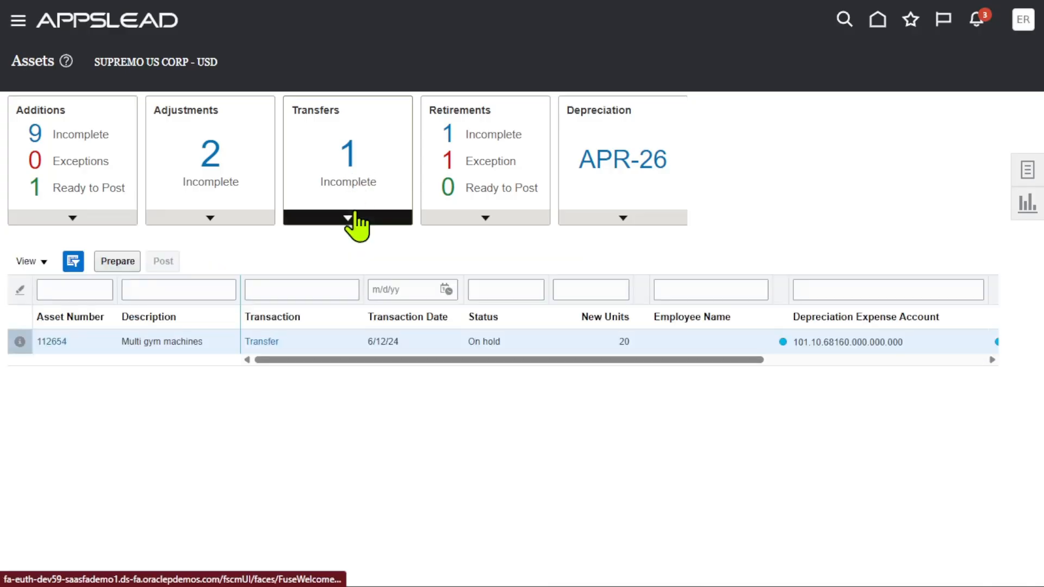
{"action": "left_click", "coordinate": [74, 190]}
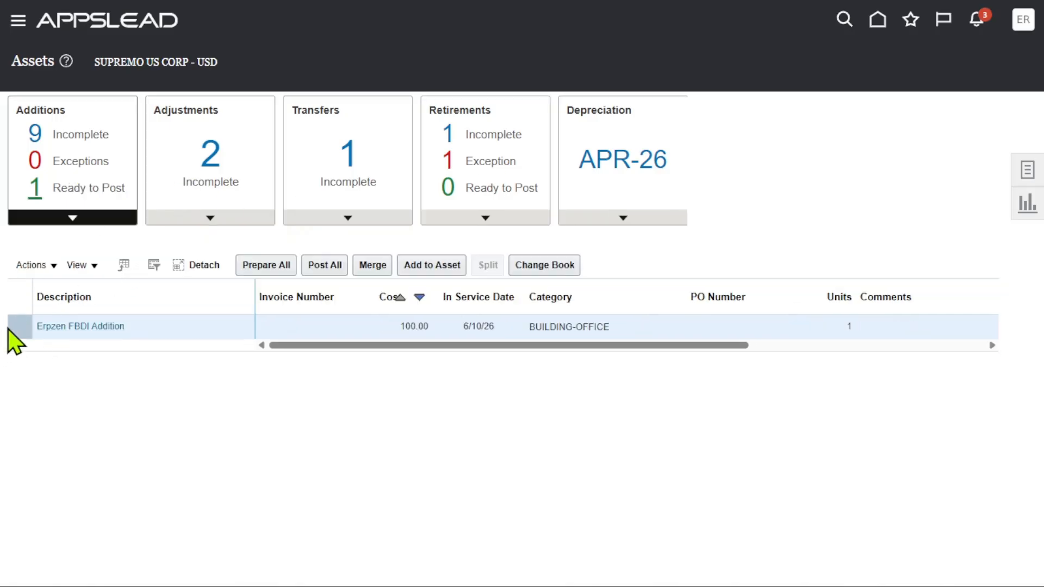
{"action": "left_click", "coordinate": [327, 264]}
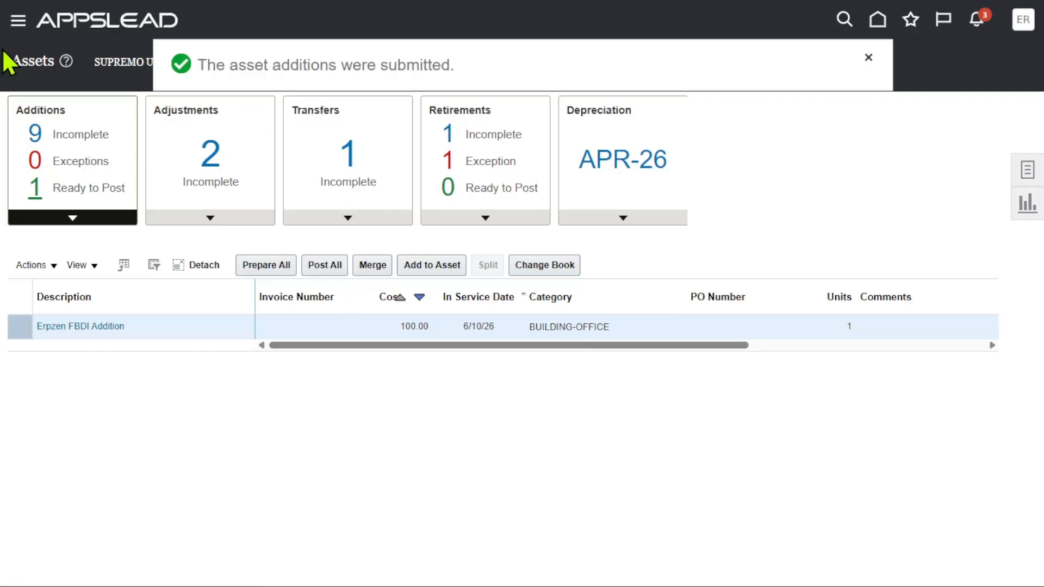
Open the Scheduled Processes work area from the navigator's Tools group
{"action": "left_click", "coordinate": [18, 22]}
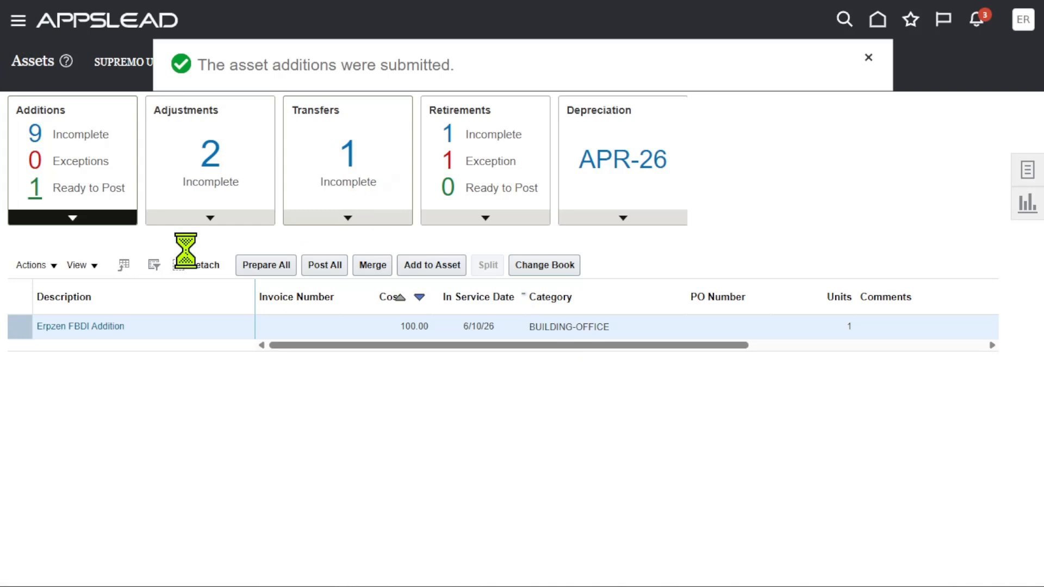
{"action": "scroll", "coordinate": [184, 351], "scroll_direction": "down", "scroll_amount": 3}
{"action": "scroll", "coordinate": [190, 356], "scroll_direction": "down", "scroll_amount": 10}
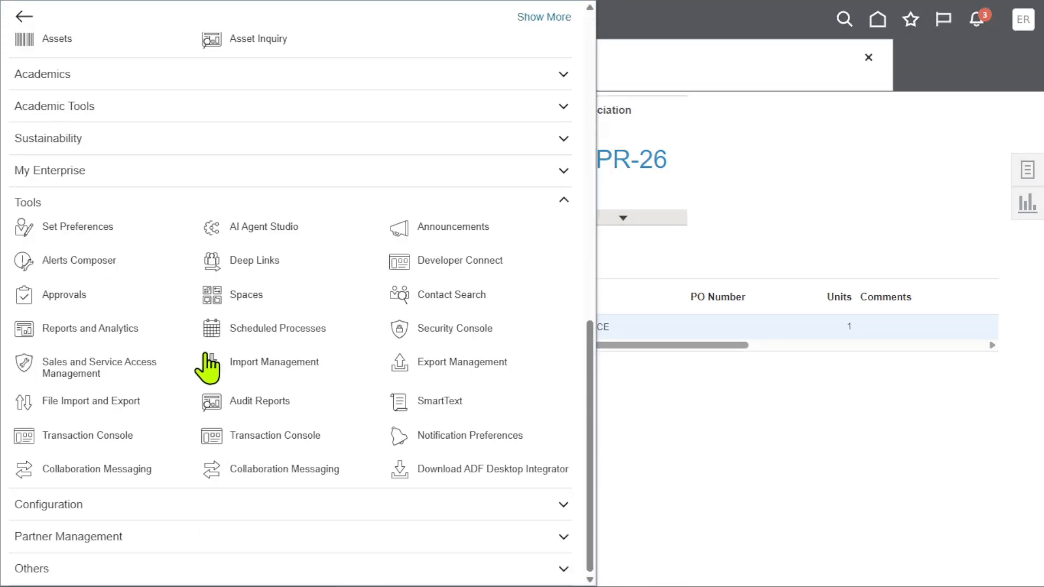
{"action": "left_click", "coordinate": [218, 327]}
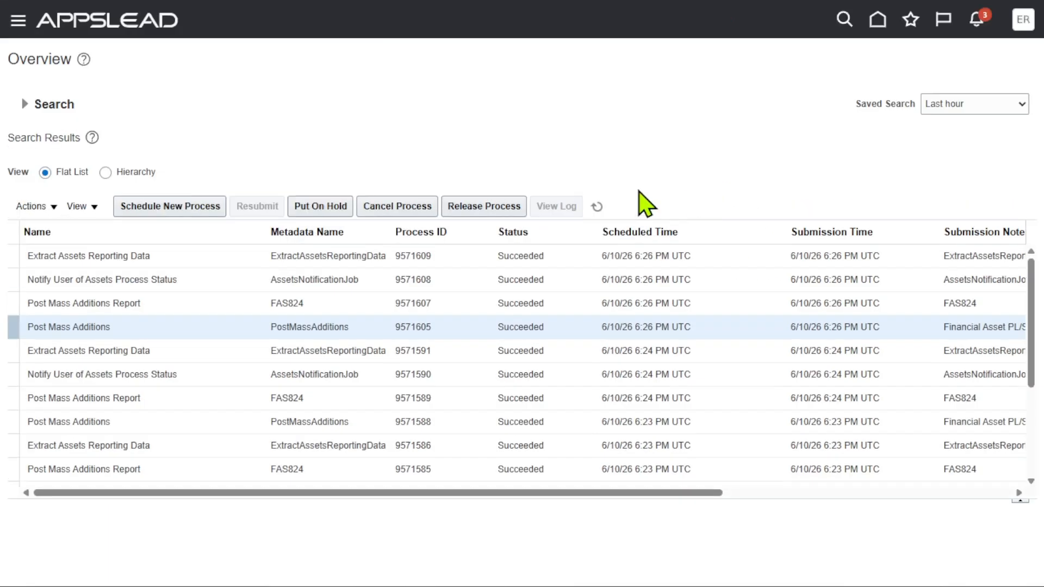
Refresh the process list until the latest Post Mass Additions Report and its related asset processes finish
{"action": "left_click", "coordinate": [597, 208]}
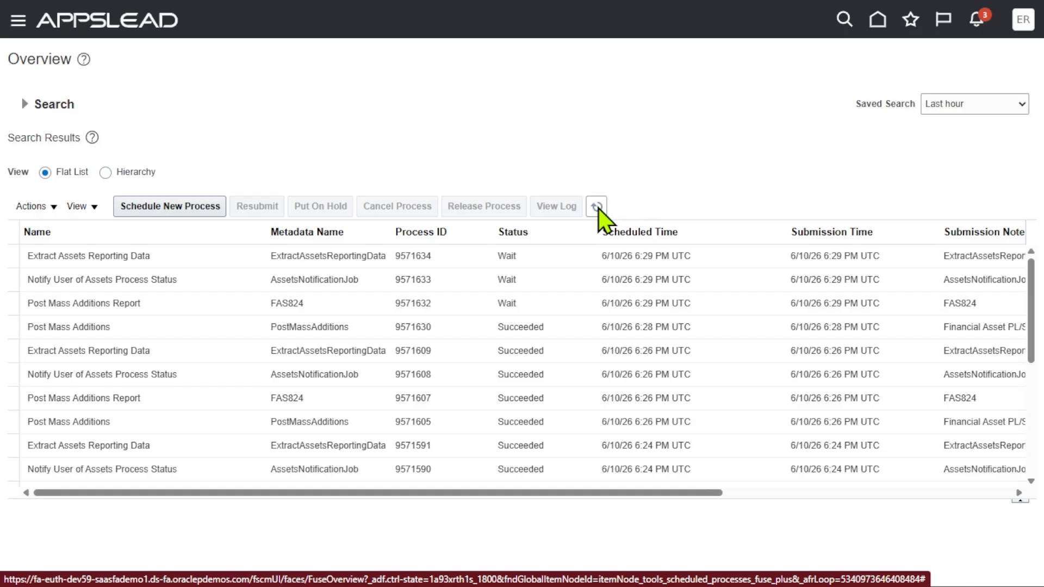
{"action": "left_click", "coordinate": [518, 305]}
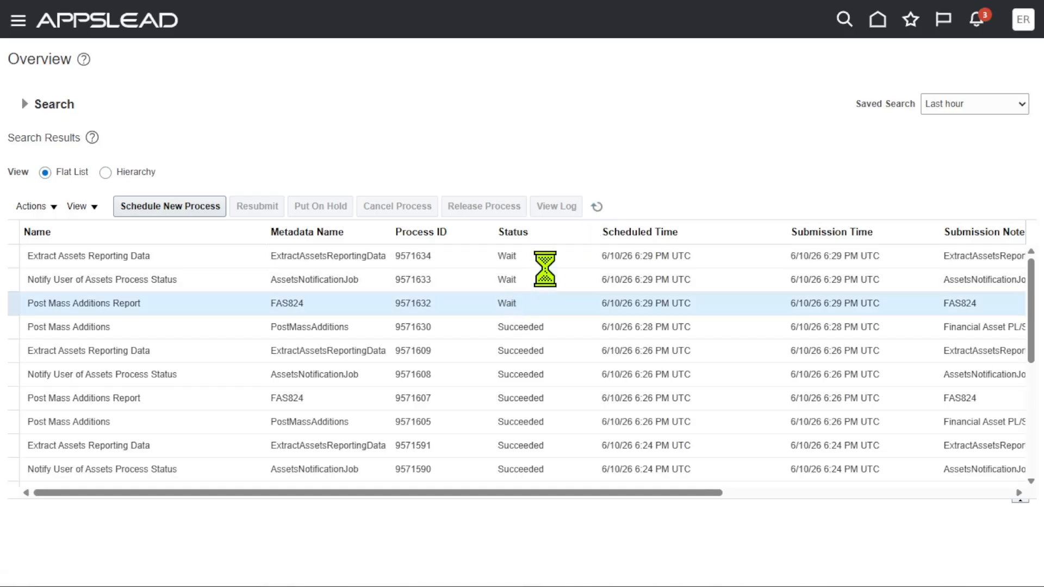
{"action": "left_click", "coordinate": [597, 207]}
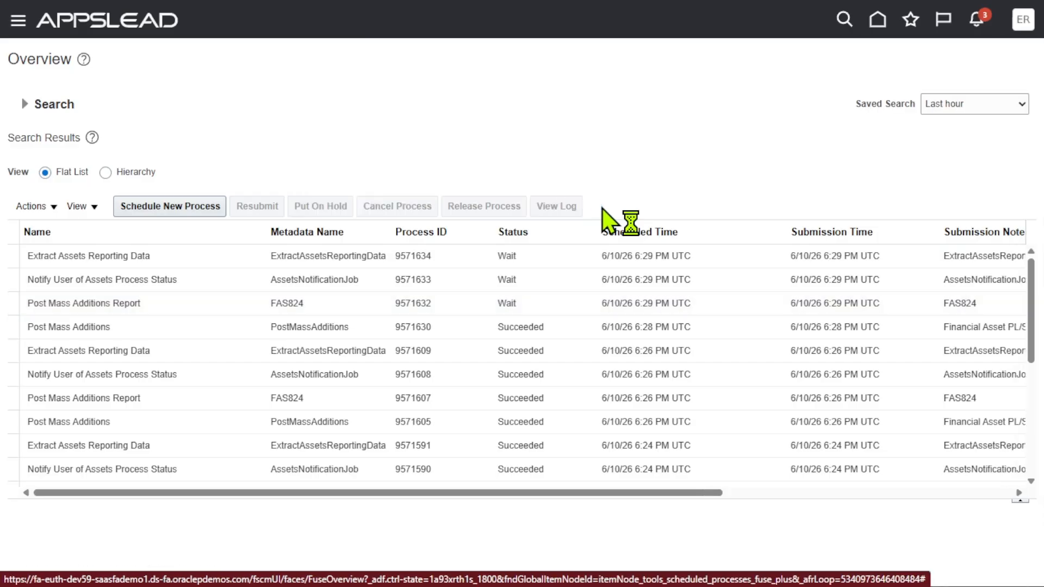
{"action": "left_click", "coordinate": [601, 208]}
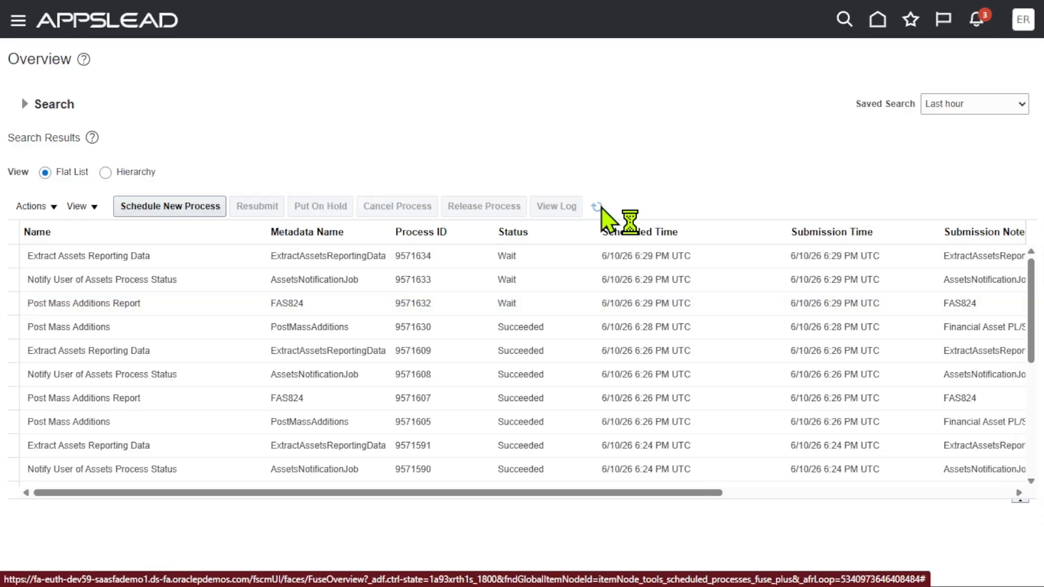
{"action": "left_click", "coordinate": [602, 207]}
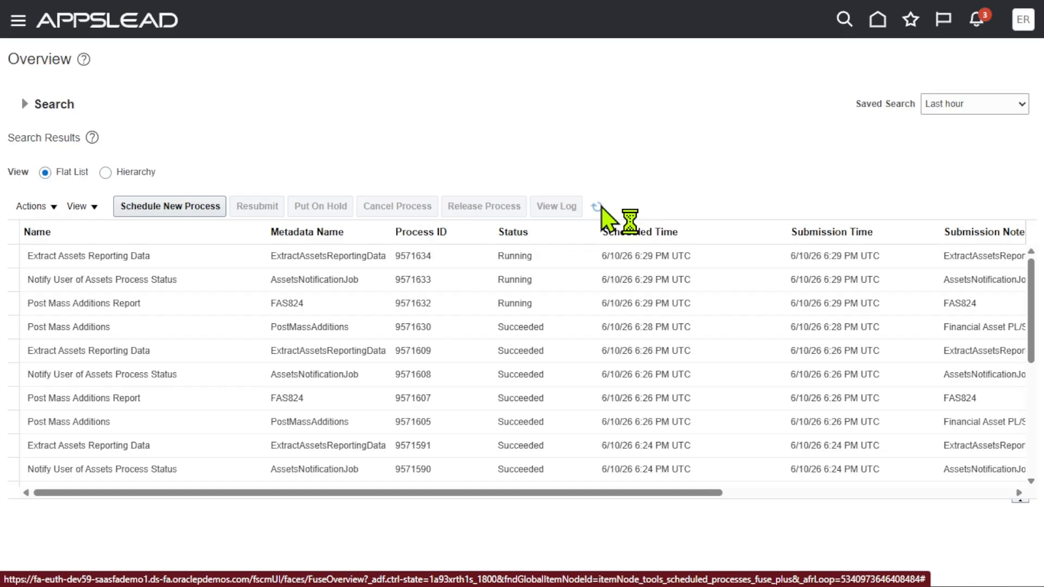
{"action": "left_click", "coordinate": [598, 207]}
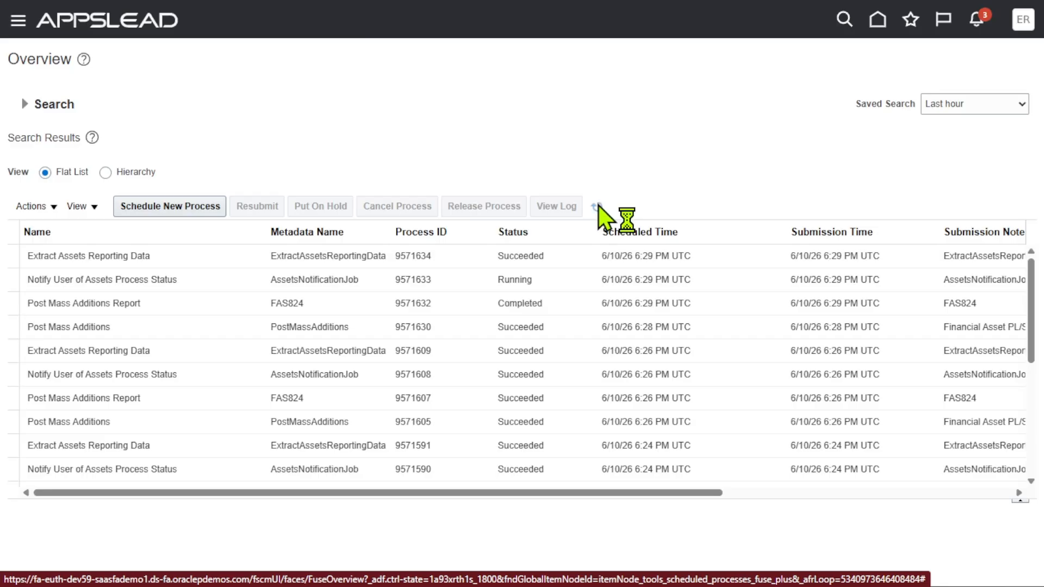
{"action": "left_click", "coordinate": [596, 207]}
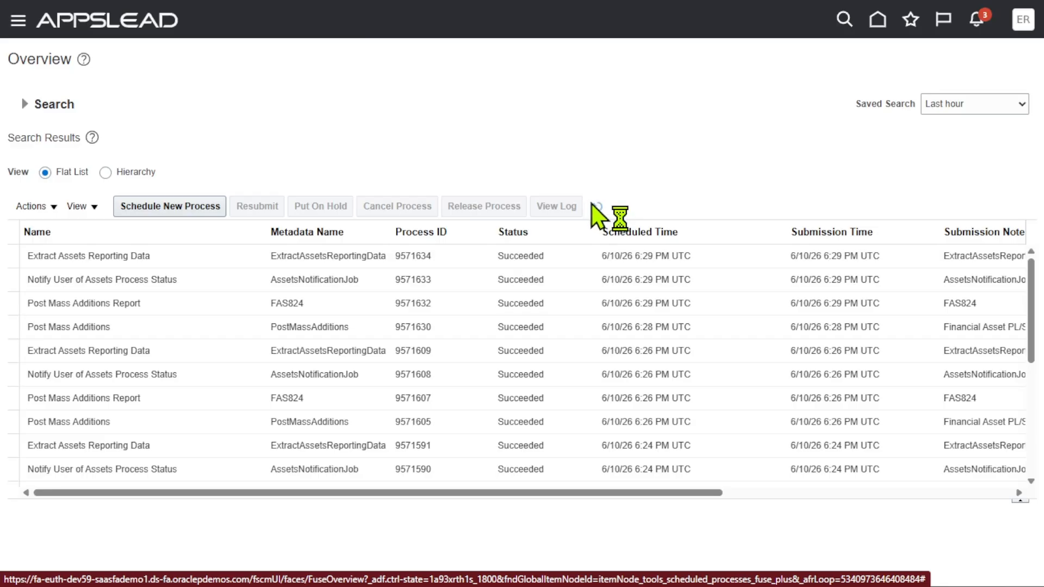
Open the default output document of the latest Post Mass Additions Report and examine the posted lines
{"action": "left_click", "coordinate": [160, 303]}
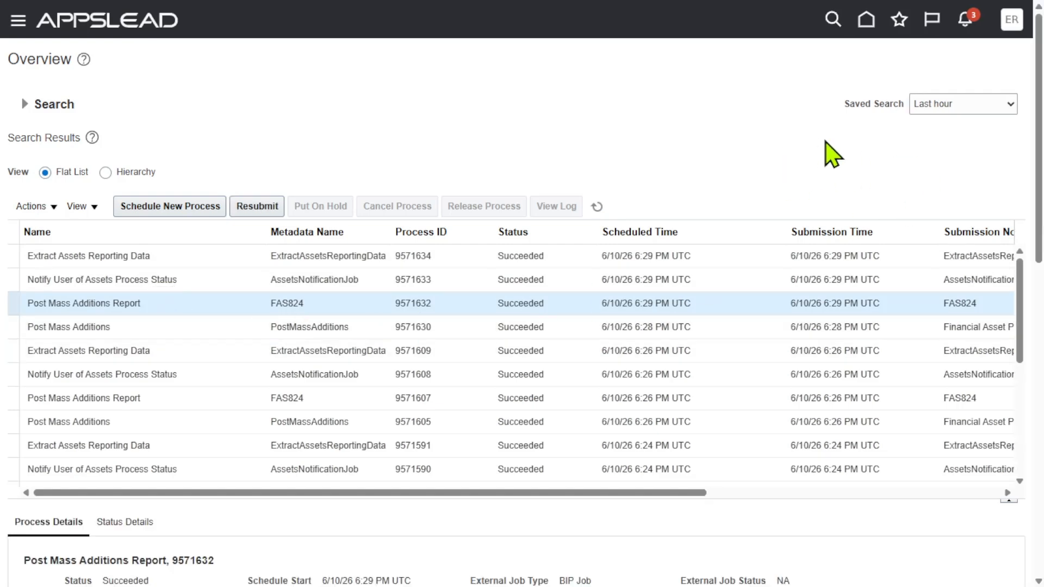
{"action": "scroll", "coordinate": [845, 148], "scroll_direction": "down", "scroll_amount": 7}
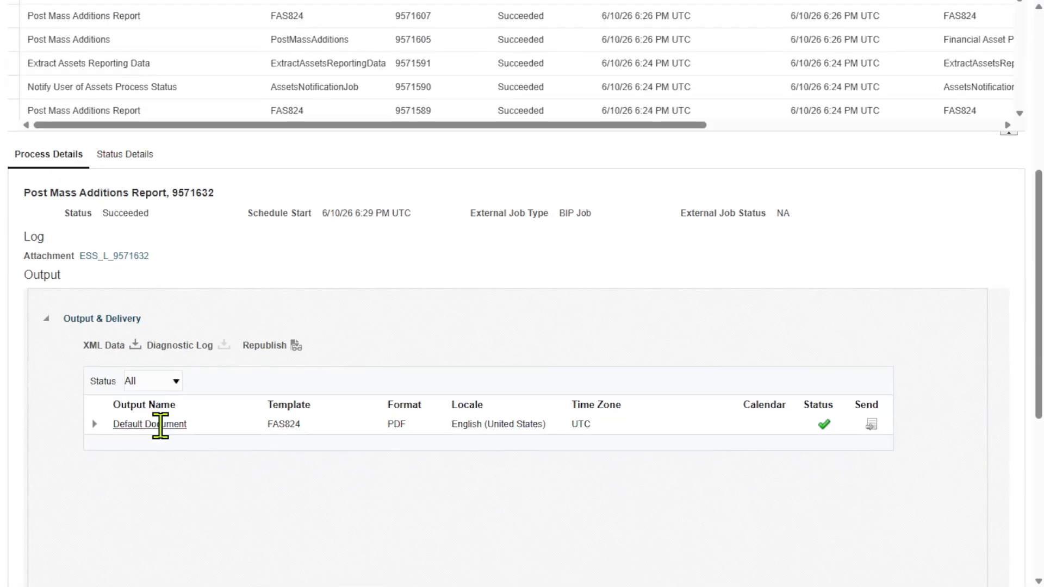
{"action": "left_click", "coordinate": [173, 425]}
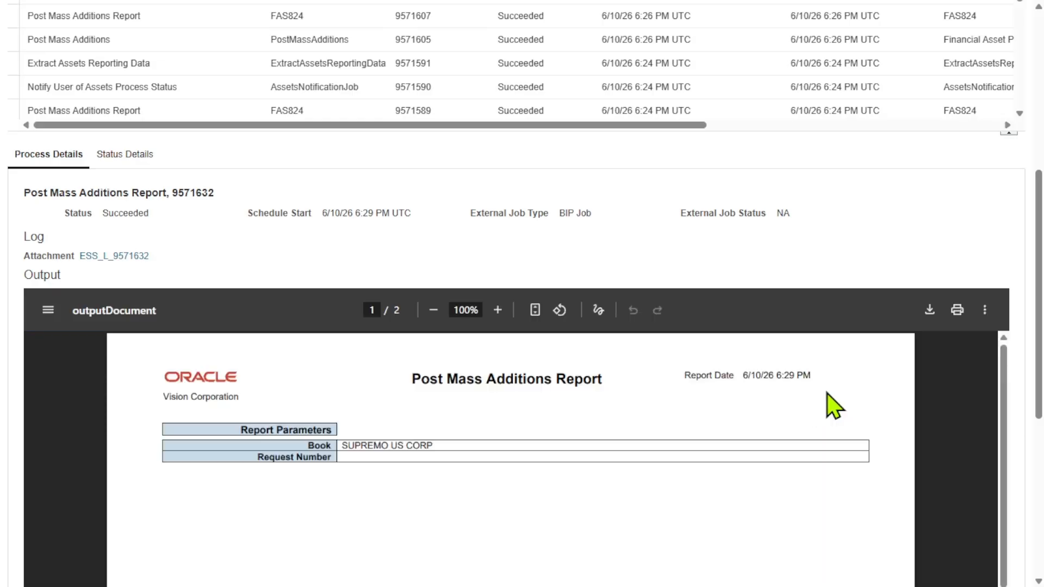
{"action": "scroll", "coordinate": [832, 405], "scroll_direction": "down", "scroll_amount": 10}
{"action": "scroll", "coordinate": [1026, 221], "scroll_direction": "down", "scroll_amount": 7}
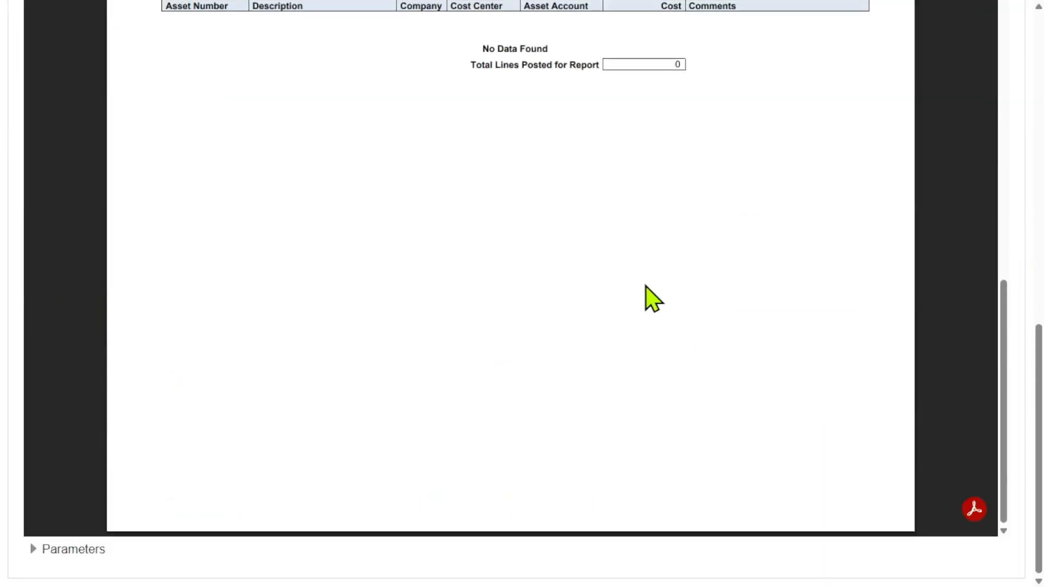
{"action": "scroll", "coordinate": [775, 270], "scroll_direction": "up", "scroll_amount": 10}
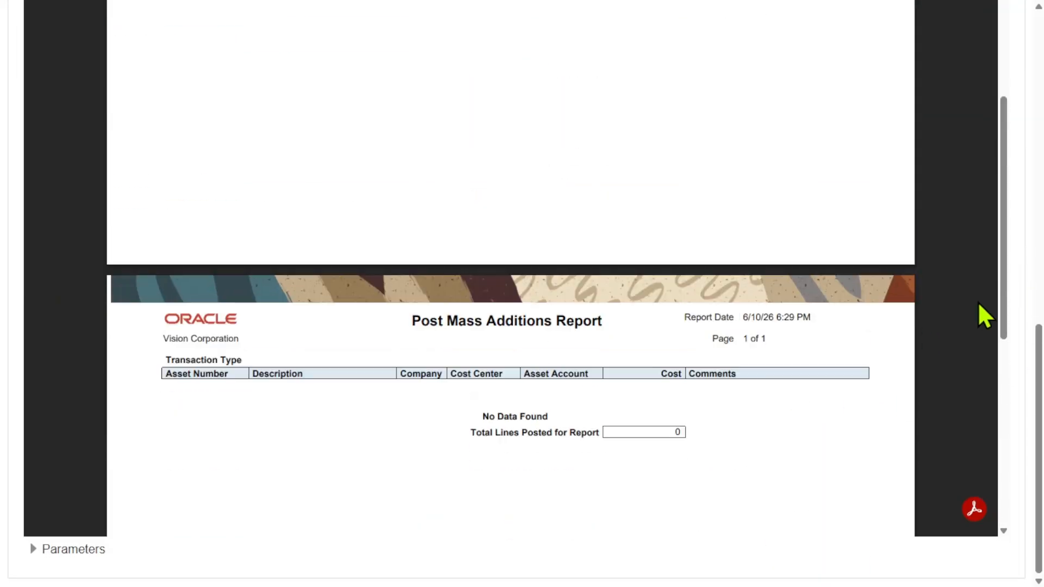
{"action": "scroll", "coordinate": [1030, 292], "scroll_direction": "up", "scroll_amount": 4}
Return to the Assets work area and check the Erpzen FBDI Addition line among the additions
{"action": "scroll", "coordinate": [706, 168], "scroll_direction": "up", "scroll_amount": 9}
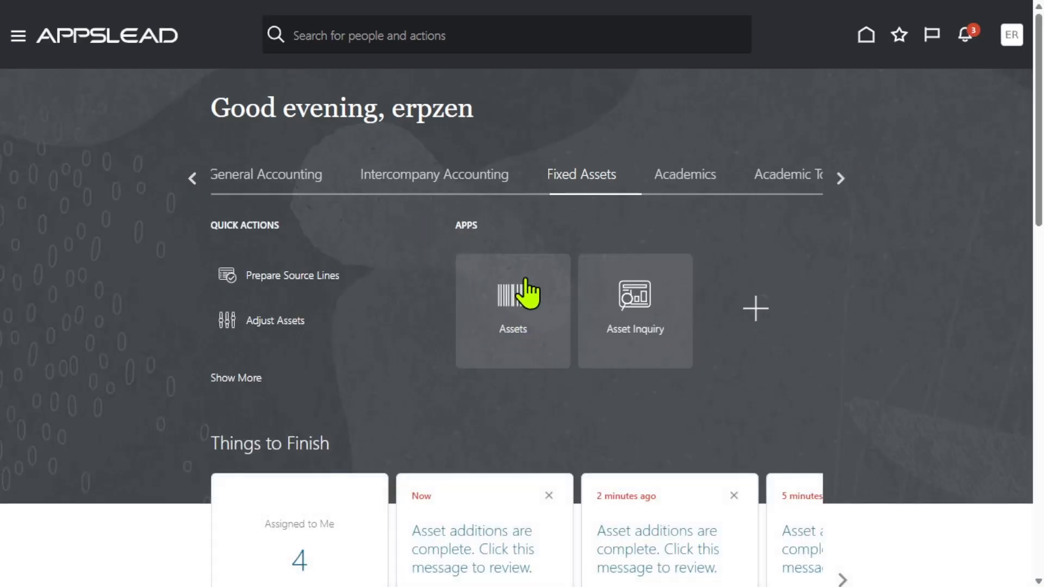
{"action": "left_click", "coordinate": [526, 294]}
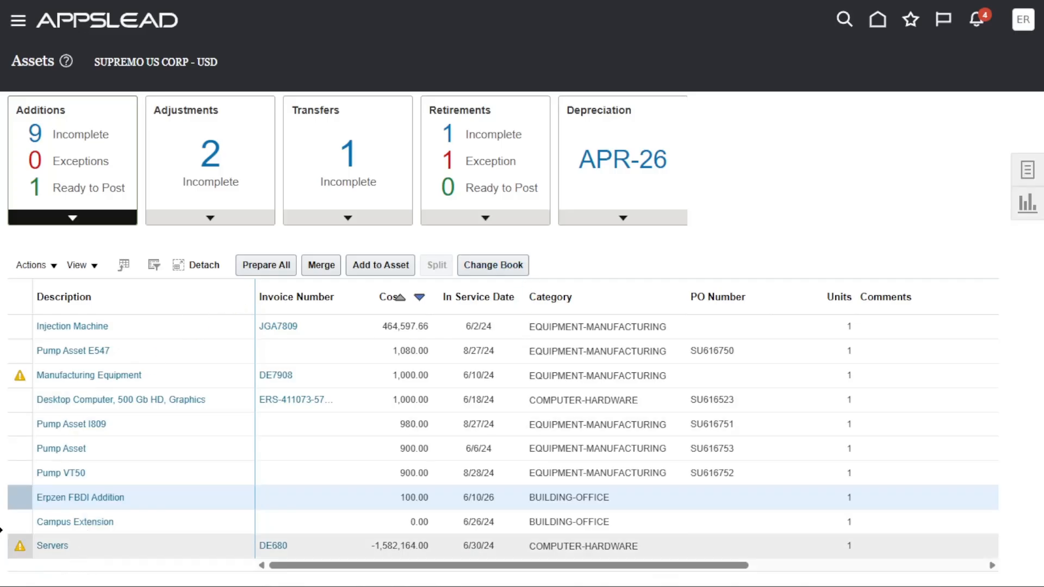
{"action": "left_click", "coordinate": [53, 485]}
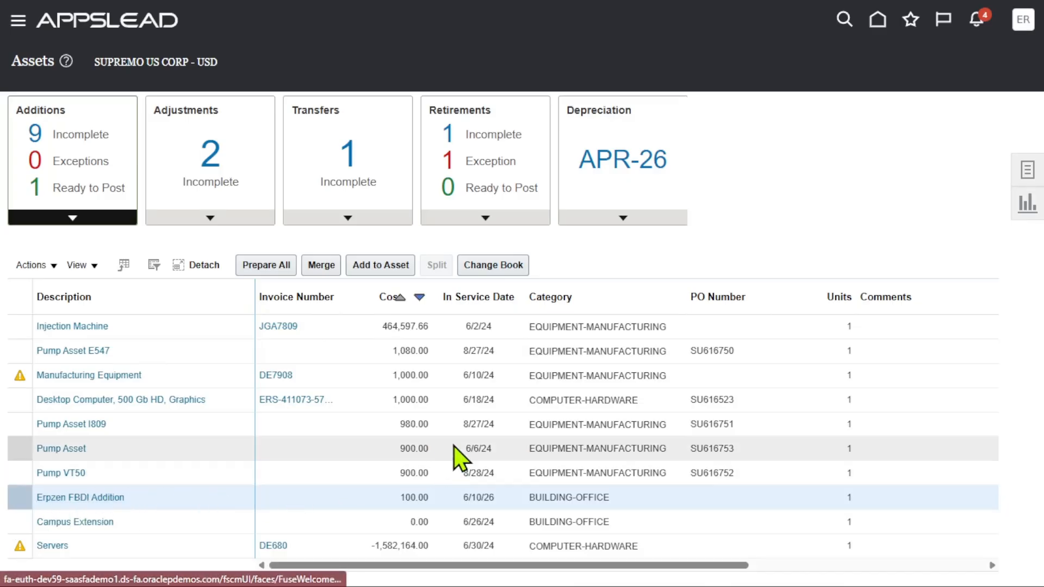
Switch to the fixed asset mass additions import template in Excel and open its FA_MASS_ADDITIONS sheet
{"action": "key", "text": "super+d"}
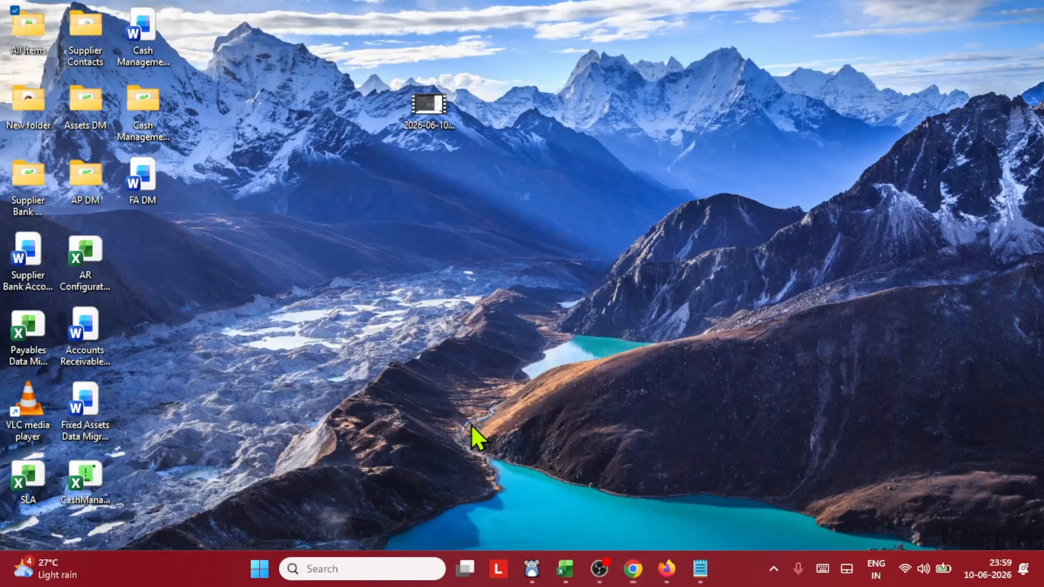
{"action": "mouse_move", "coordinate": [569, 578]}
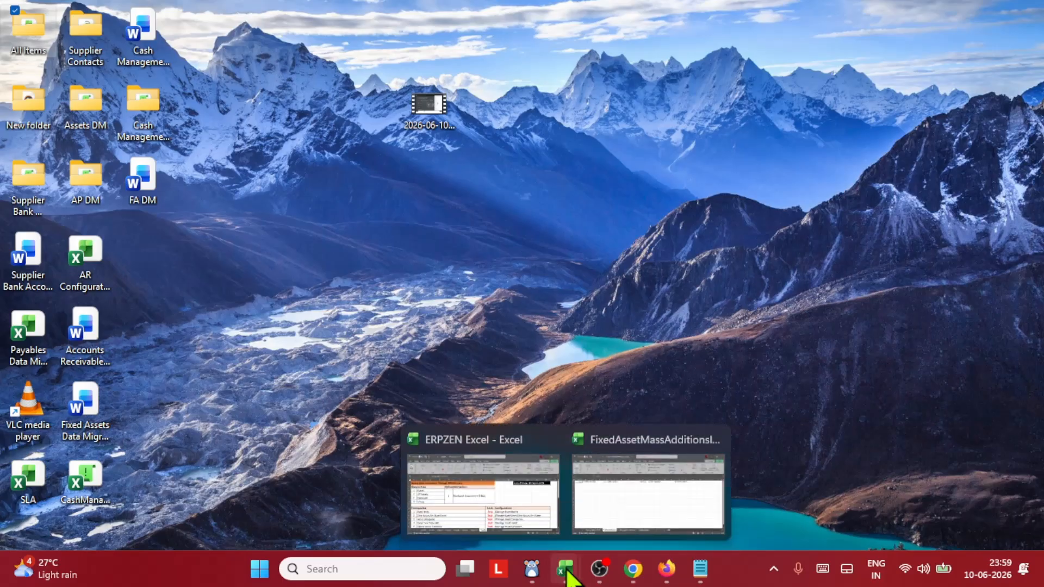
{"action": "left_click", "coordinate": [650, 483]}
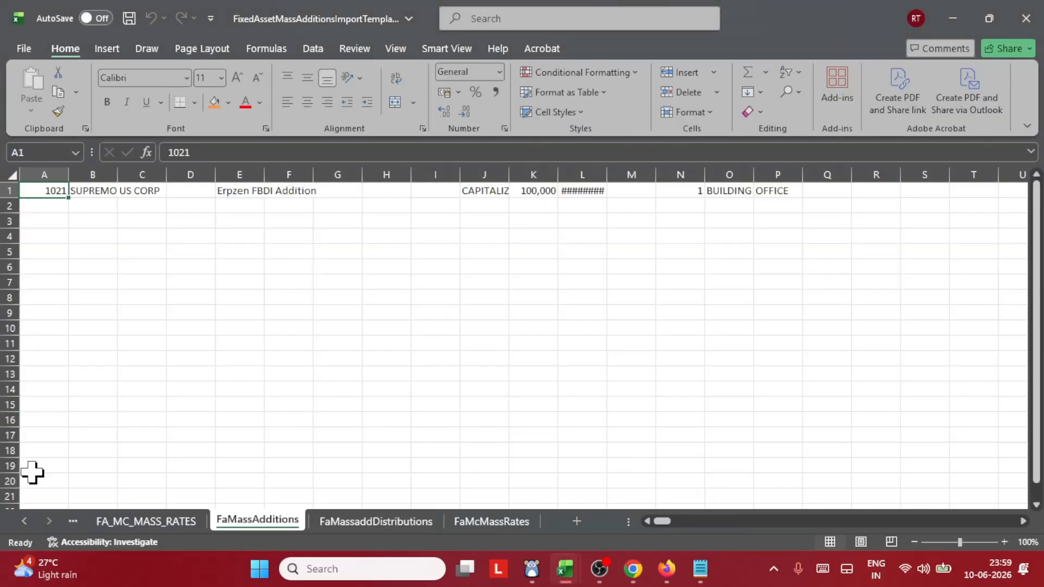
{"action": "left_click", "coordinate": [27, 521]}
{"action": "left_click", "coordinate": [23, 519]}
{"action": "left_click", "coordinate": [23, 520]}
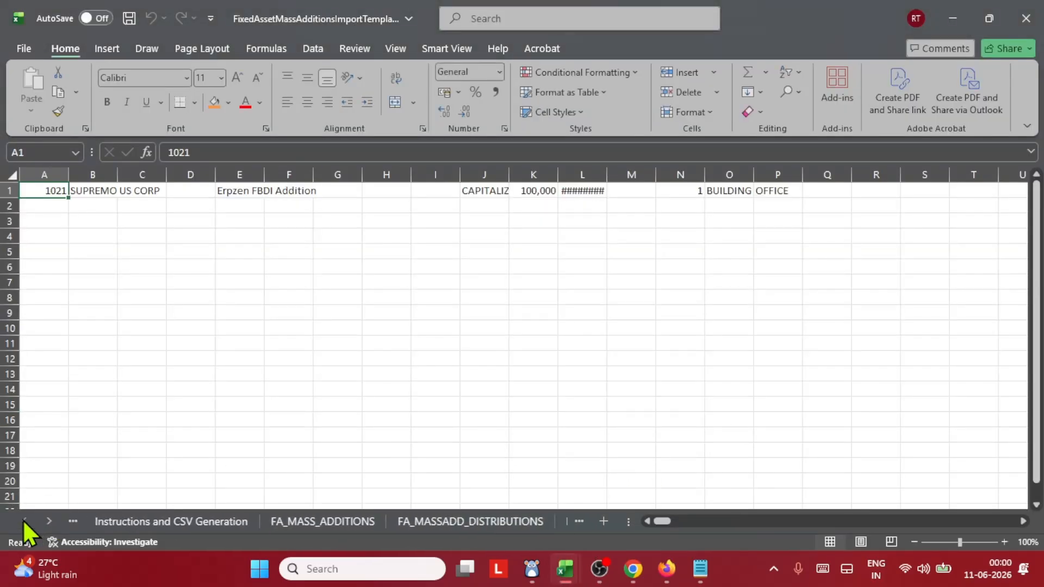
{"action": "left_click", "coordinate": [22, 519]}
{"action": "left_click", "coordinate": [328, 520]}
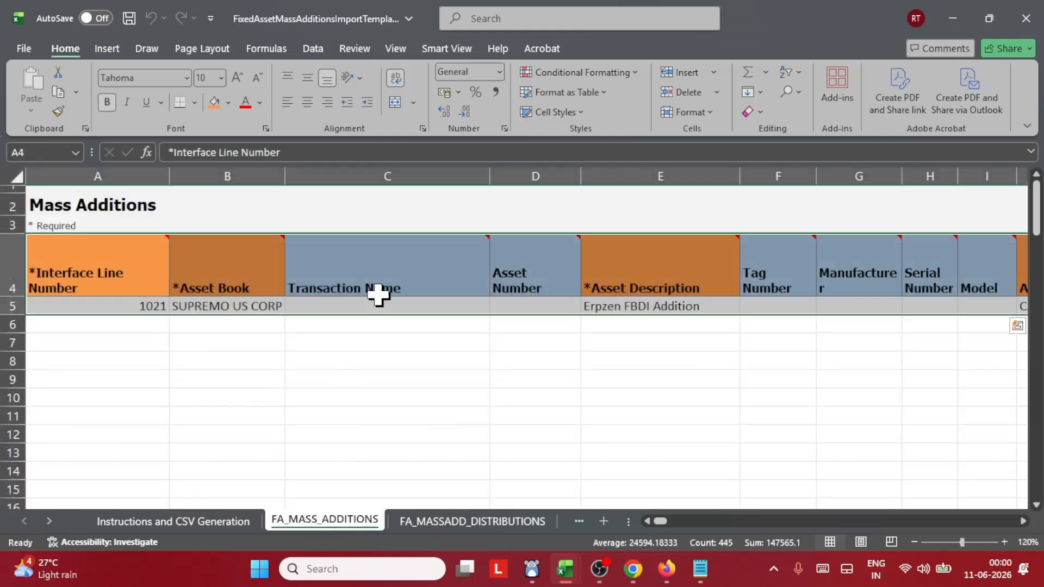
Examine the required Asset Description column and its entry for the interface line on the Mass Additions sheet
{"action": "left_click", "coordinate": [319, 367]}
{"action": "left_click", "coordinate": [632, 306]}
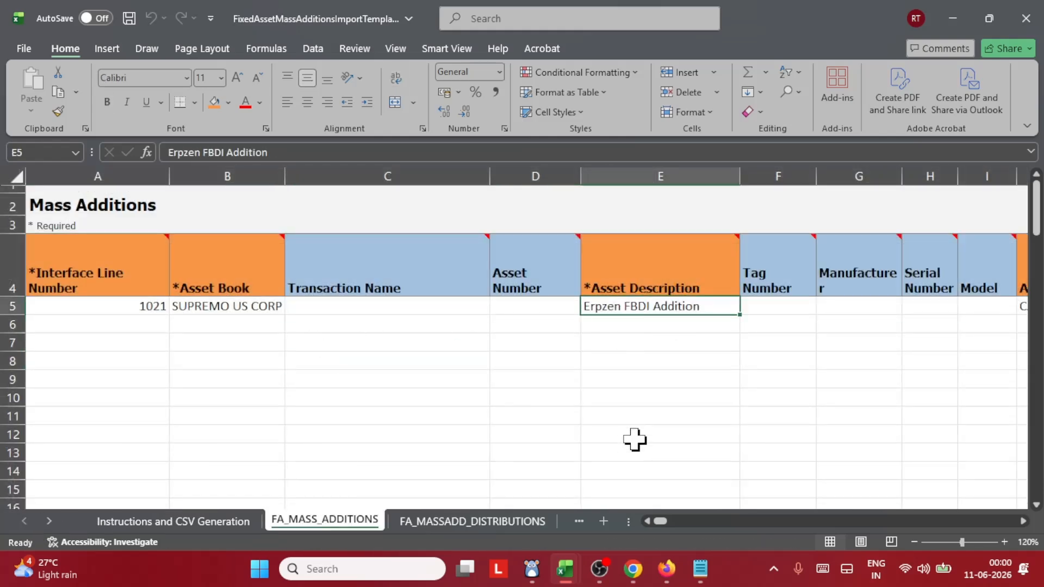
{"action": "left_click", "coordinate": [659, 259]}
{"action": "left_click", "coordinate": [660, 175]}
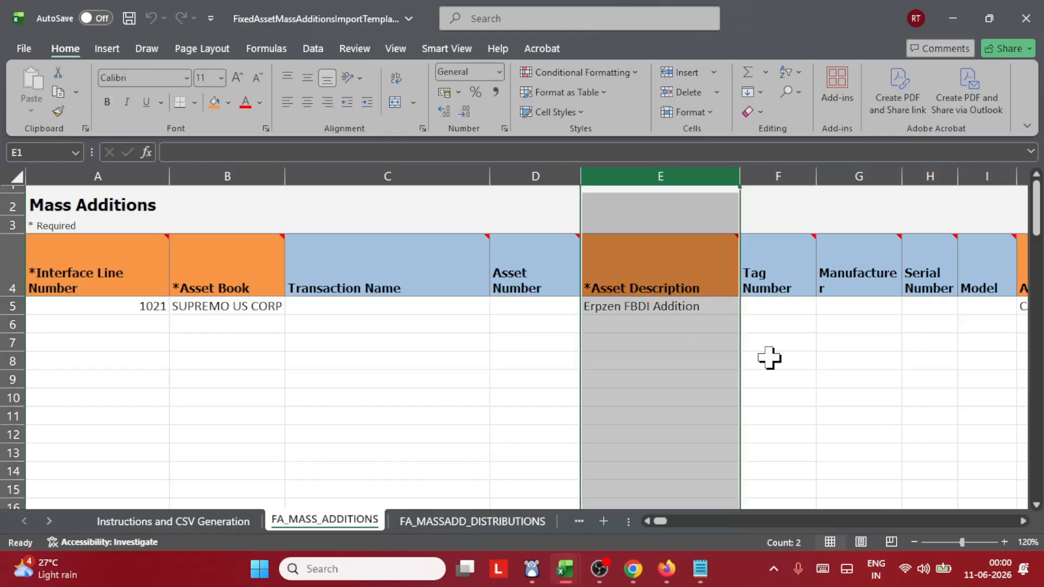
{"action": "left_click", "coordinate": [861, 359]}
{"action": "left_click", "coordinate": [653, 177]}
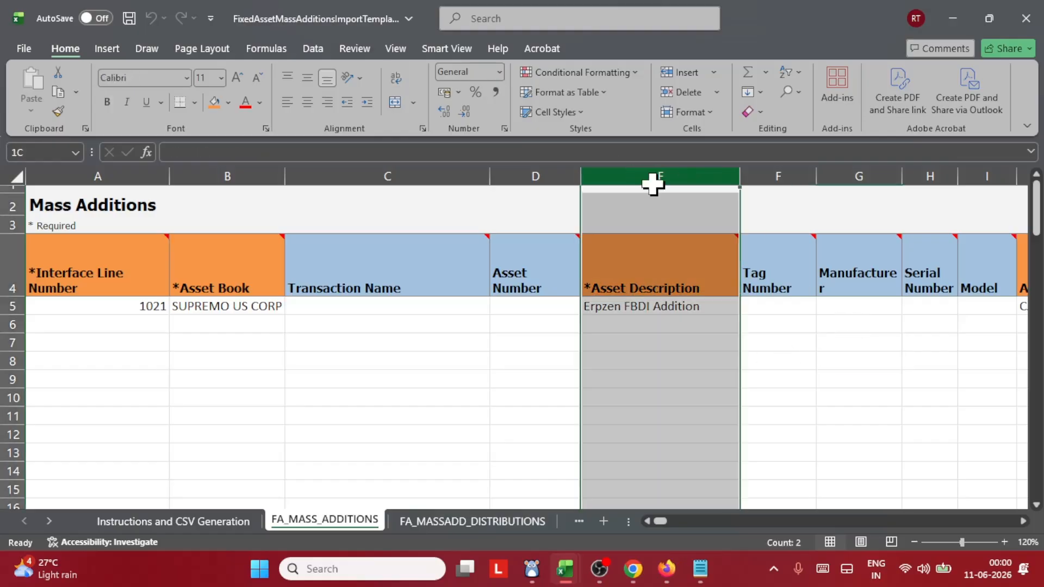
{"action": "left_click", "coordinate": [806, 308]}
Minimize the import template and switch to the ERPZEN Excel workbook with the assets data conversion overview
{"action": "left_click", "coordinate": [953, 18]}
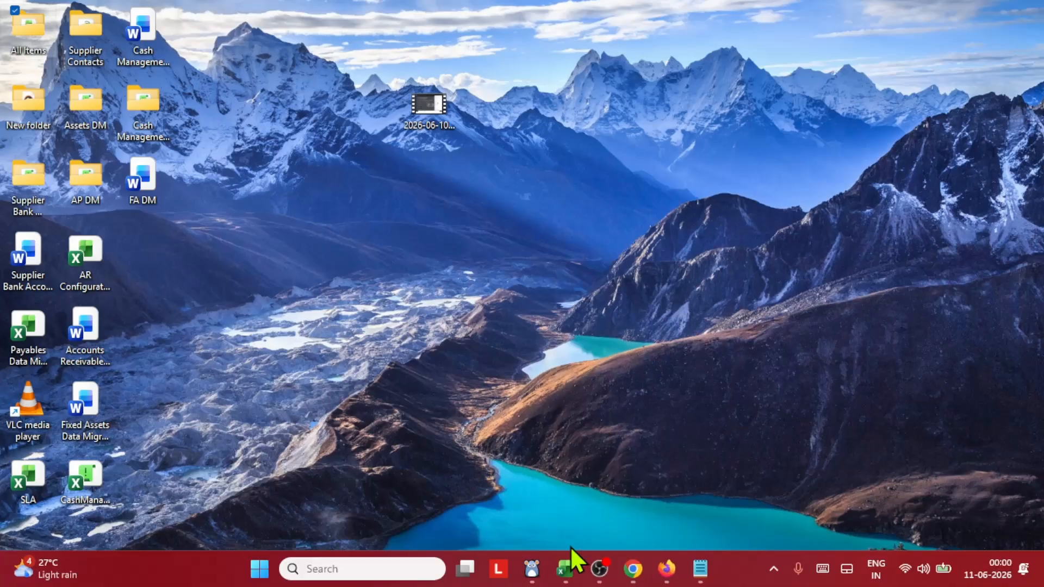
{"action": "mouse_move", "coordinate": [565, 581]}
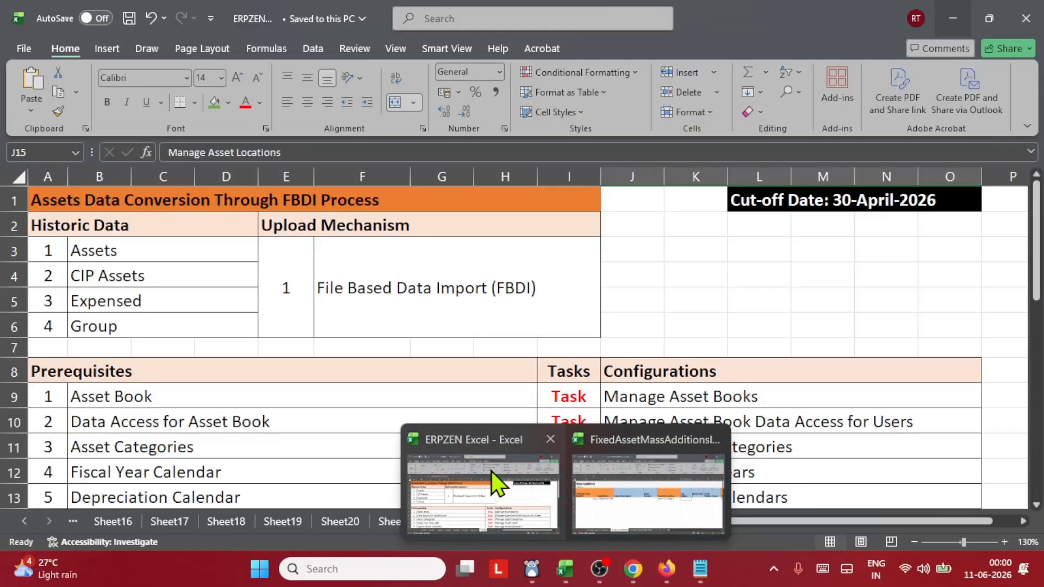
{"action": "left_click", "coordinate": [491, 471]}
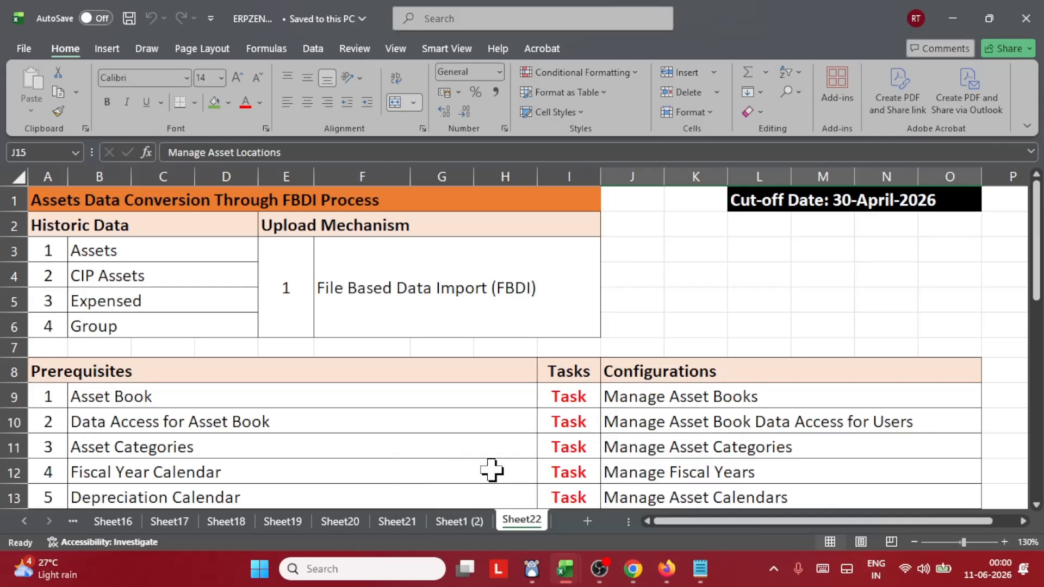
Review the numbered FBDI conversion steps on Sheet22, from loading the interface file through Create Accounting for Assets
{"action": "scroll", "coordinate": [592, 331], "scroll_direction": "down", "scroll_amount": 6}
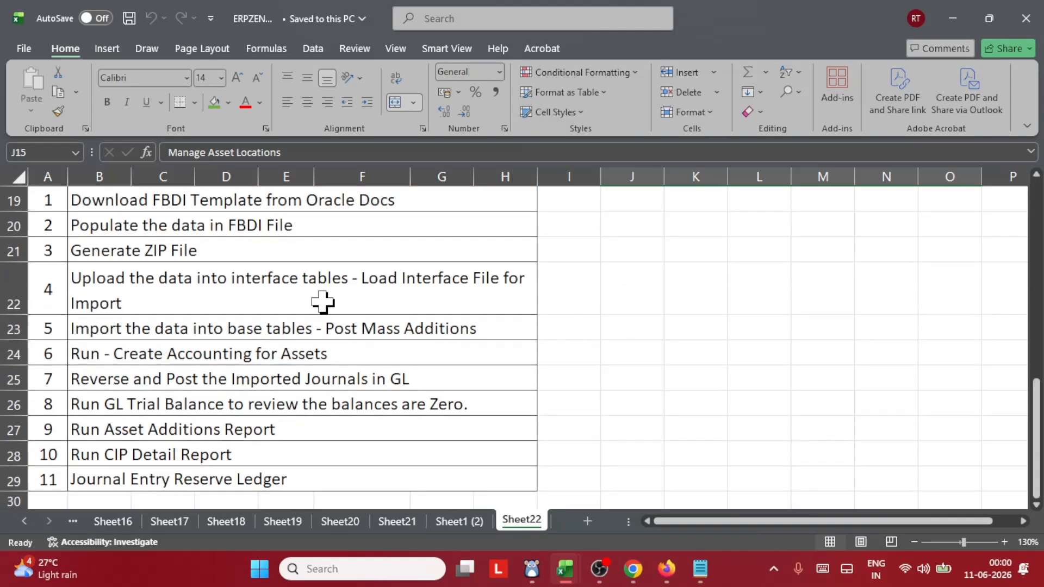
{"action": "left_click", "coordinate": [261, 300]}
{"action": "left_click", "coordinate": [205, 328]}
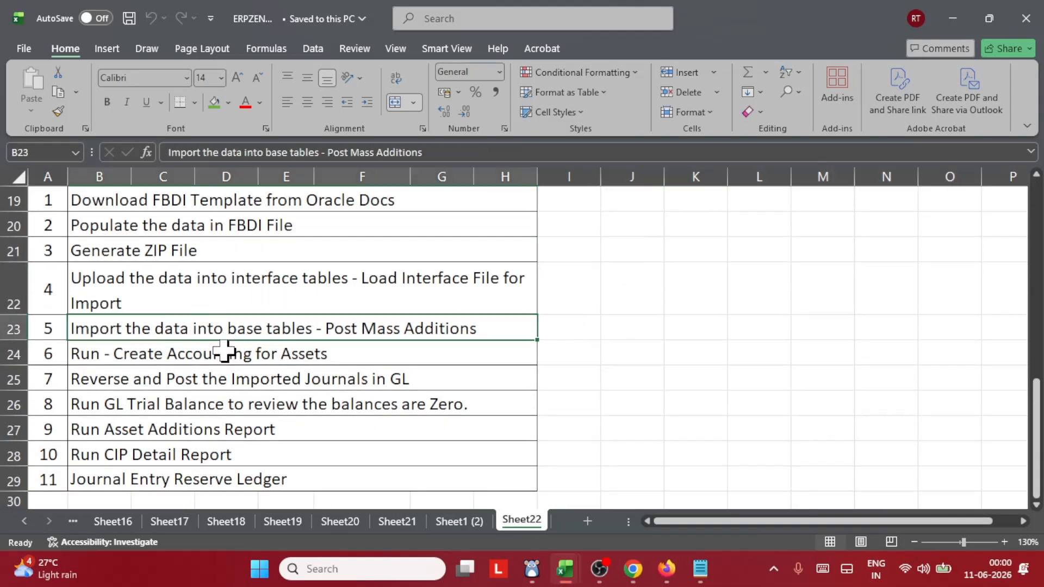
{"action": "left_click", "coordinate": [173, 354]}
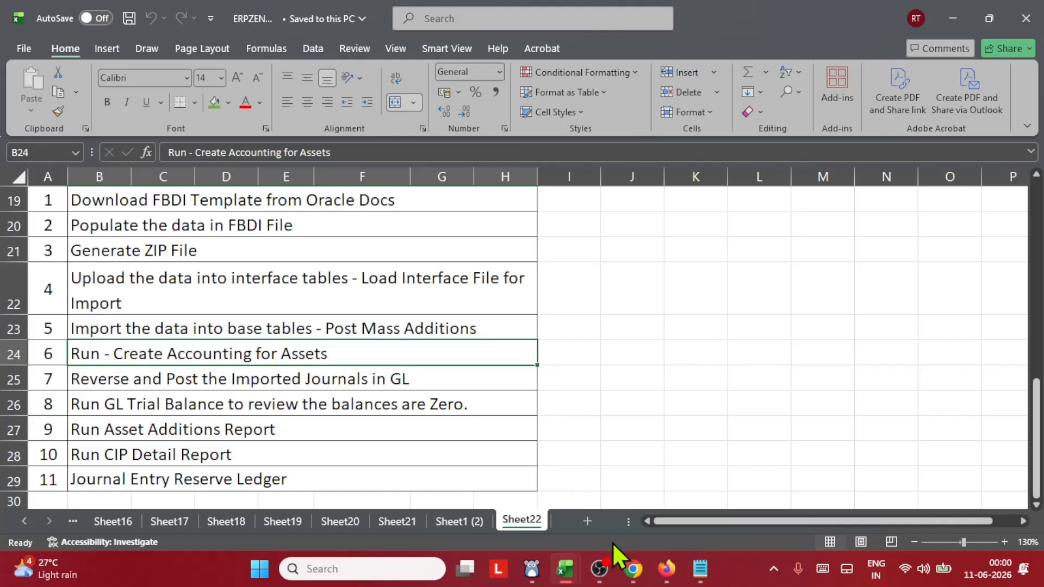
Switch to Oracle Fusion Assets in the browser and open the Create Accounting task
{"action": "left_click", "coordinate": [632, 569]}
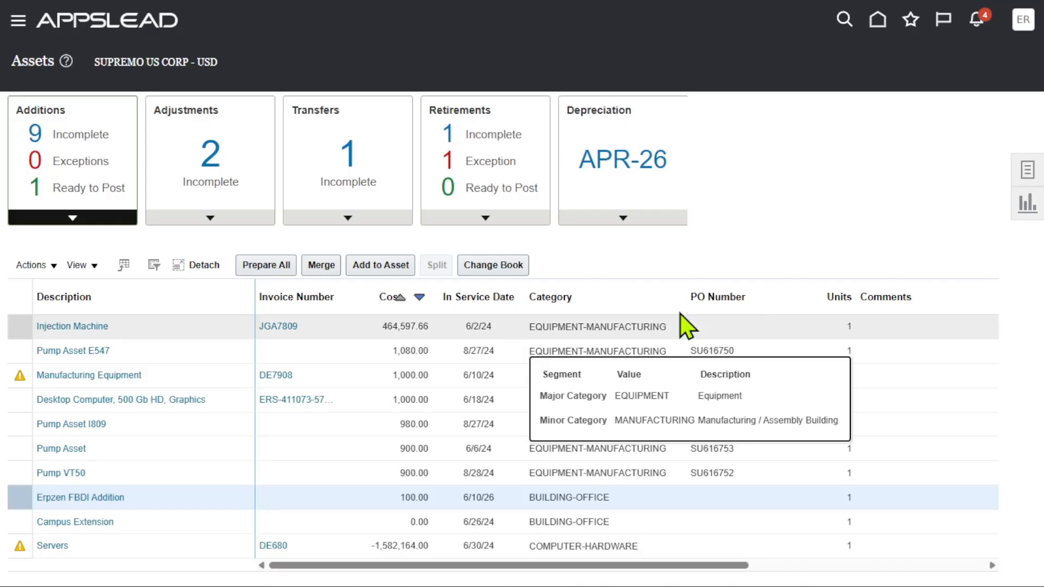
{"action": "left_click", "coordinate": [1027, 173]}
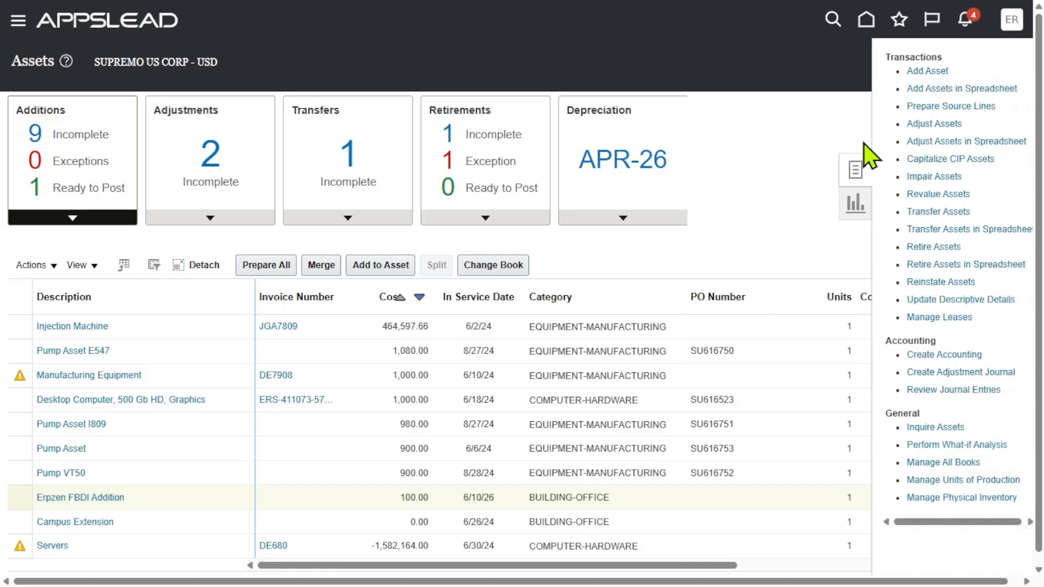
{"action": "left_click", "coordinate": [956, 356]}
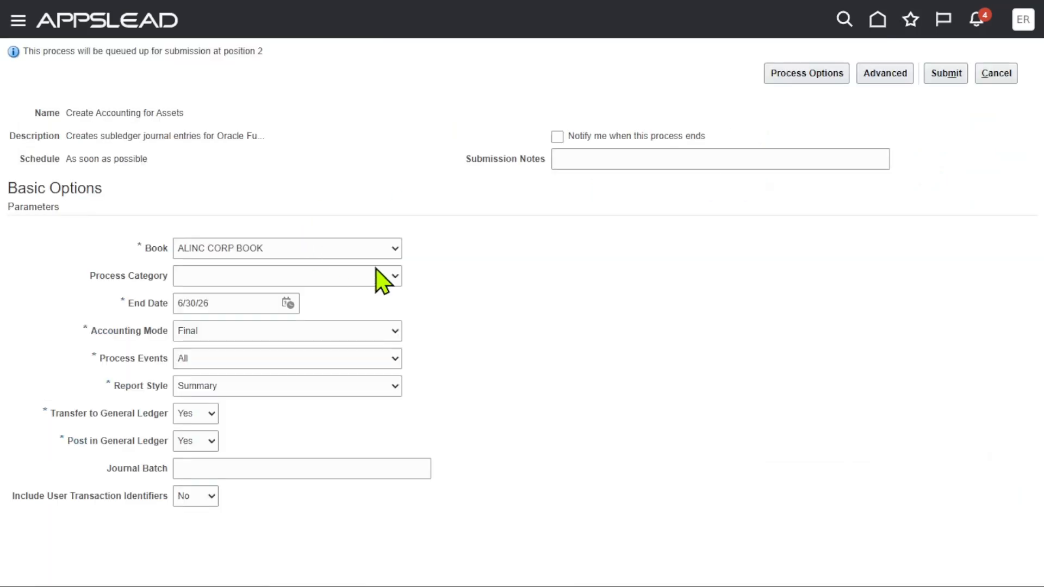
Set the Book parameter of the Create Accounting for Assets process to SUPREMO US CORP
{"action": "left_click", "coordinate": [360, 248]}
{"action": "key", "text": "s"}
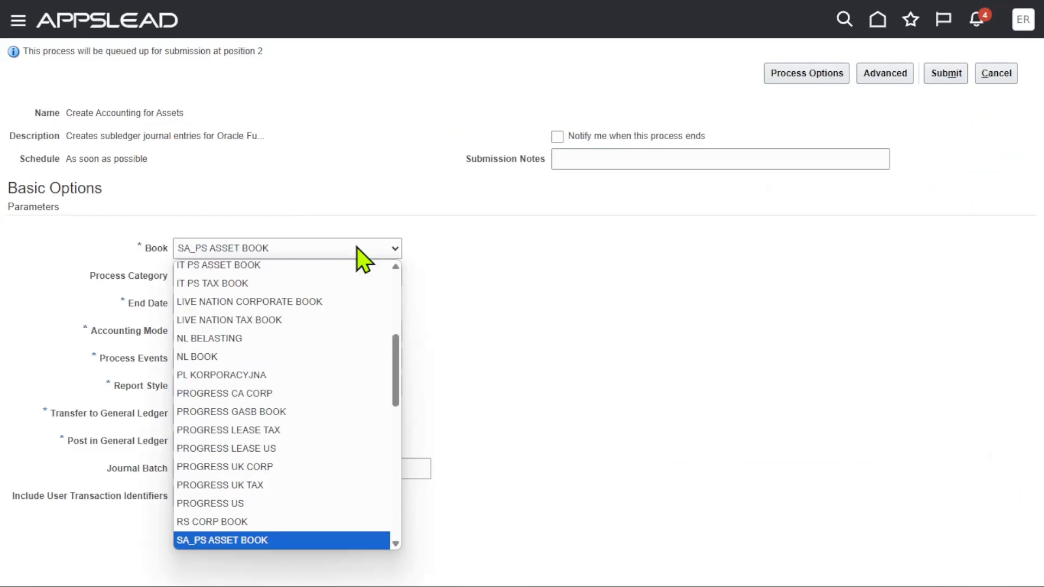
{"action": "key", "text": "Down"}
{"action": "key", "text": "Down"}
{"action": "key", "text": "Down"}
{"action": "key", "text": "Down"}
{"action": "key", "text": "Down"}
{"action": "key", "text": "Down"}
{"action": "key", "text": "Down"}
{"action": "key", "text": "Down"}
{"action": "key", "text": "Down"}
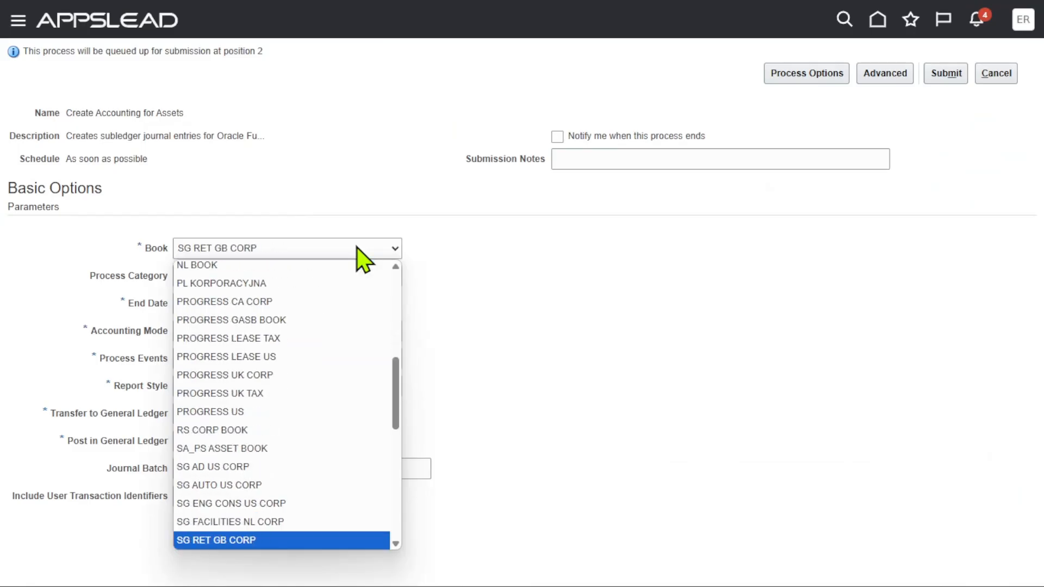
{"action": "key", "text": "Down"}
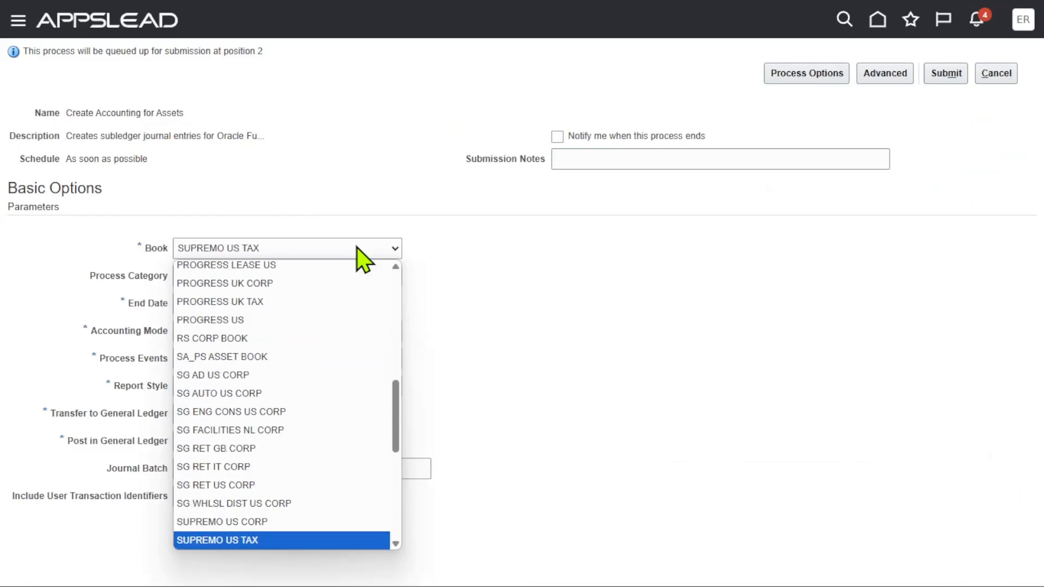
{"action": "key", "text": "Up"}
{"action": "key", "text": "Return"}
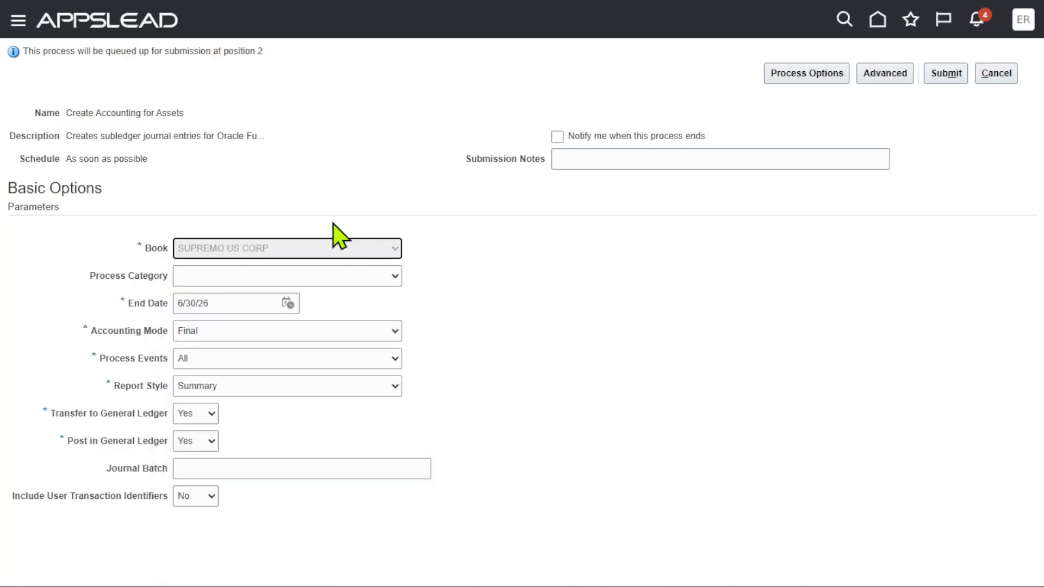
Leave the process category blank, keep Final accounting mode and All events, and set the report style to Detail
{"action": "left_click", "coordinate": [375, 278]}
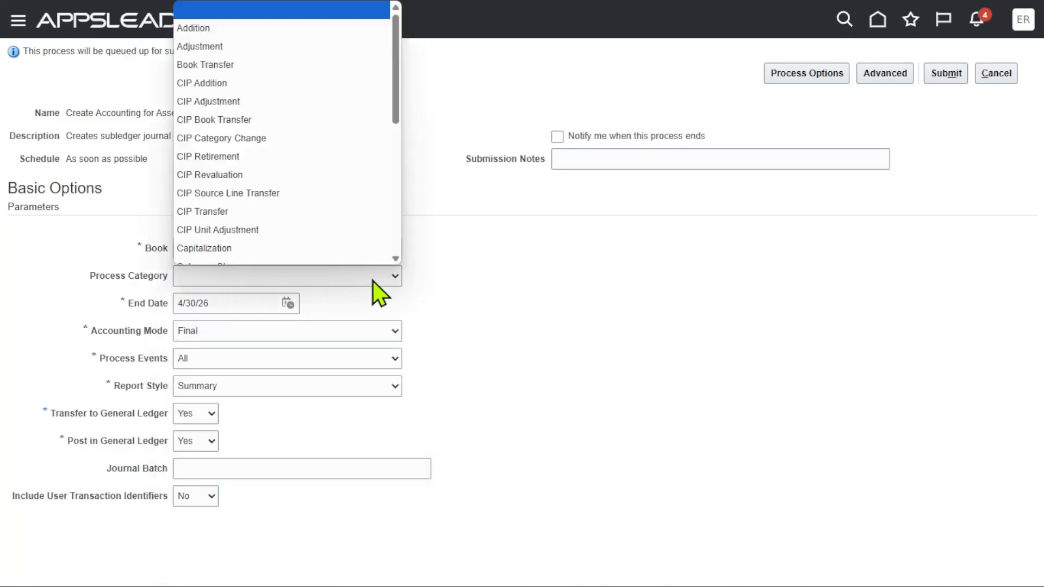
{"action": "left_click", "coordinate": [806, 296]}
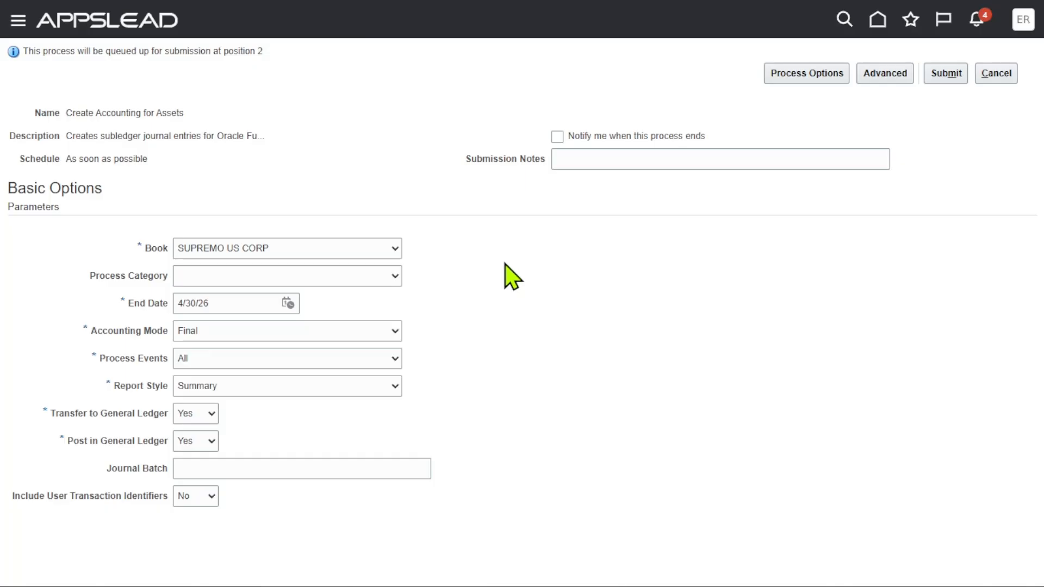
{"action": "left_click", "coordinate": [239, 333]}
{"action": "left_click", "coordinate": [232, 365]}
{"action": "left_click", "coordinate": [262, 357]}
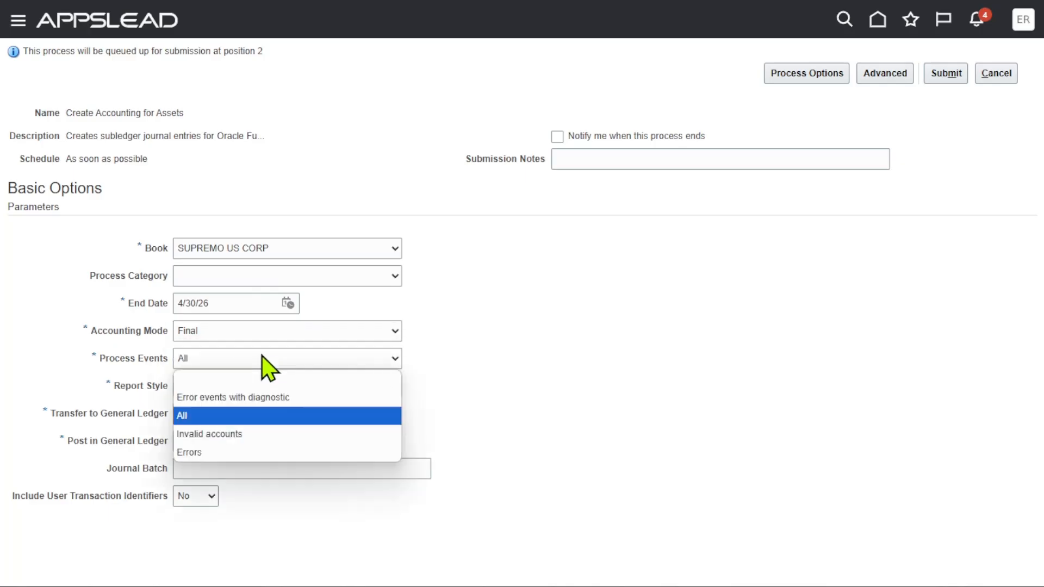
{"action": "left_click", "coordinate": [251, 416]}
{"action": "left_click", "coordinate": [258, 387]}
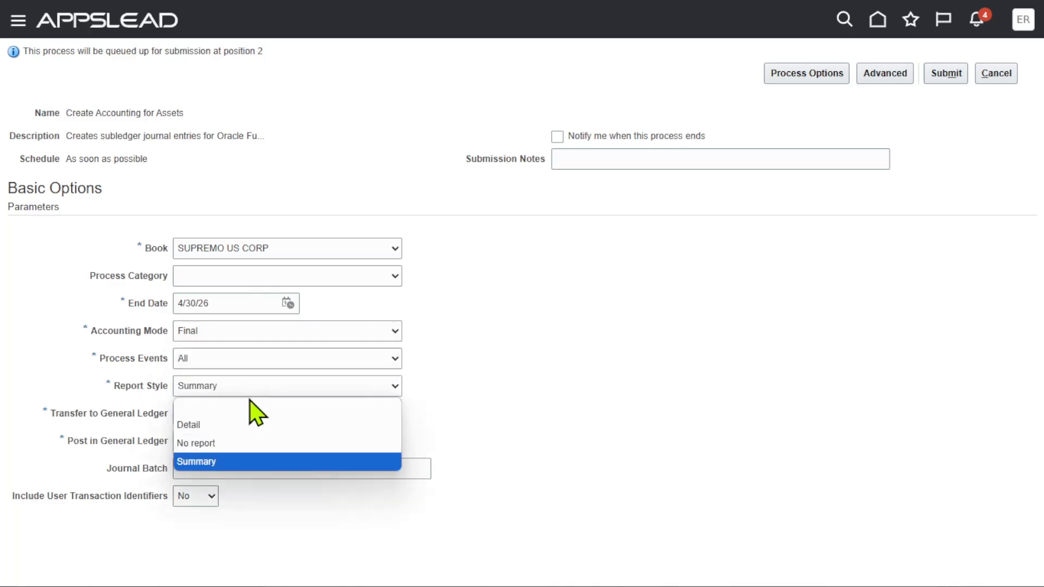
{"action": "left_click", "coordinate": [221, 425]}
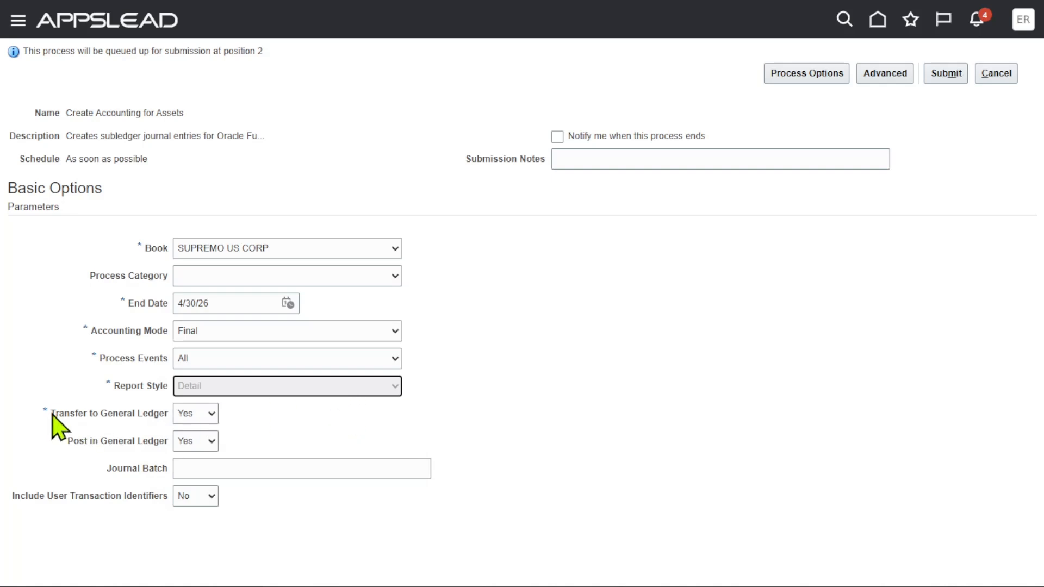
Keep general ledger transfer and posting at Yes and user transaction identifiers at No, and submit the Create Accounting for Assets process
{"action": "left_click_drag", "start_coordinate": [51, 416], "coordinate": [134, 419]}
{"action": "left_click", "coordinate": [60, 438]}
{"action": "left_click_drag", "start_coordinate": [60, 437], "coordinate": [143, 450]}
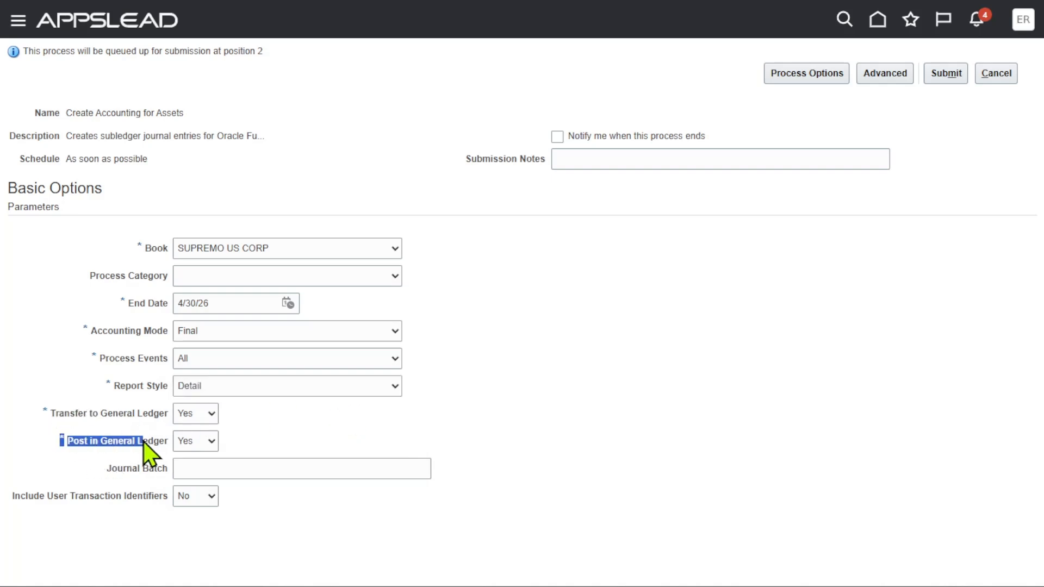
{"action": "left_click", "coordinate": [472, 419]}
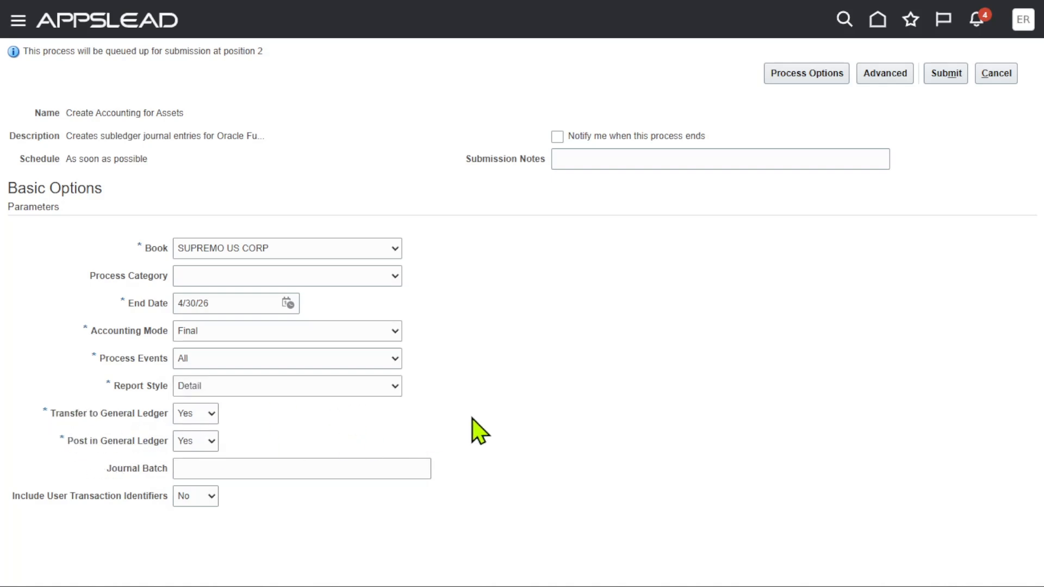
{"action": "left_click", "coordinate": [196, 501]}
{"action": "left_click", "coordinate": [281, 532]}
{"action": "left_click", "coordinate": [948, 74]}
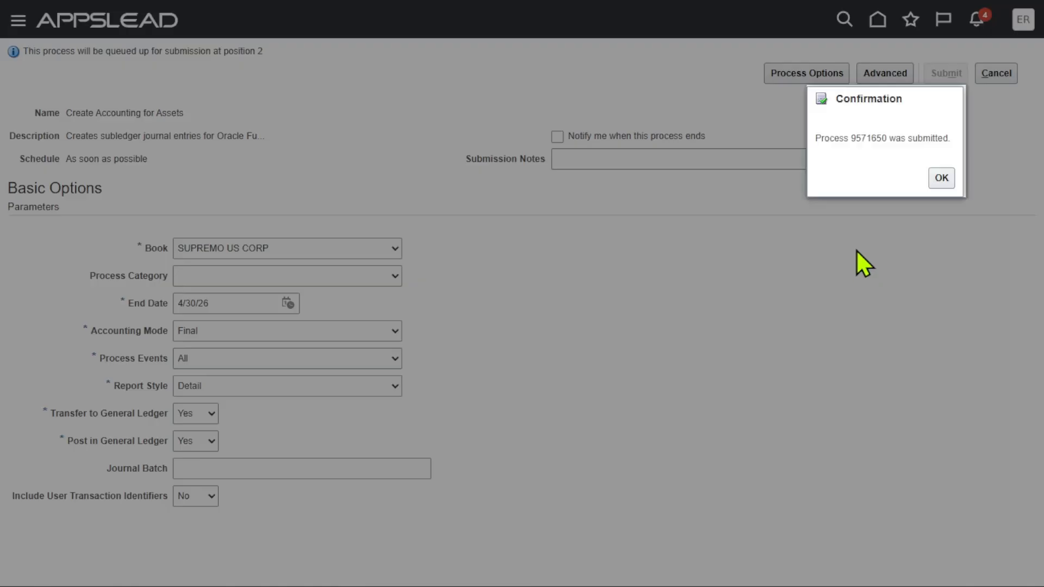
{"action": "left_click", "coordinate": [940, 178]}
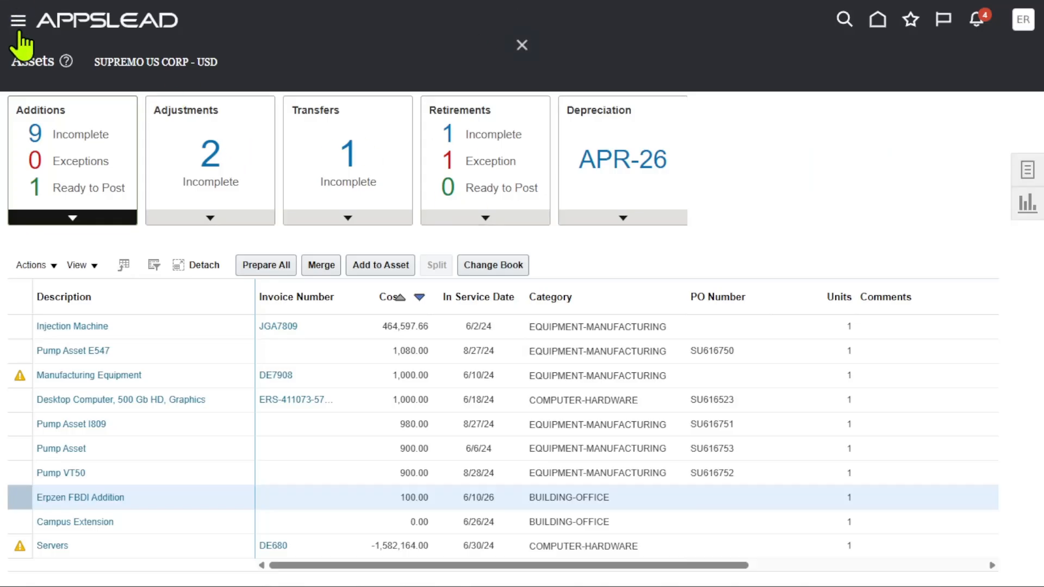
Open the Scheduled Processes overview and refresh the list to load the newly submitted accounting process
{"action": "left_click", "coordinate": [16, 22]}
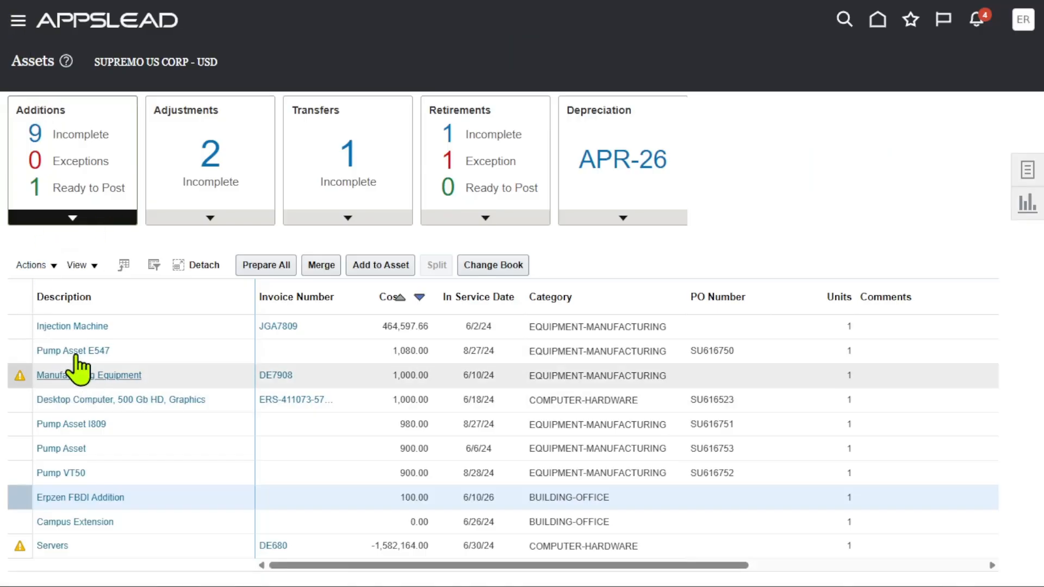
{"action": "scroll", "coordinate": [180, 356], "scroll_direction": "down", "scroll_amount": 12}
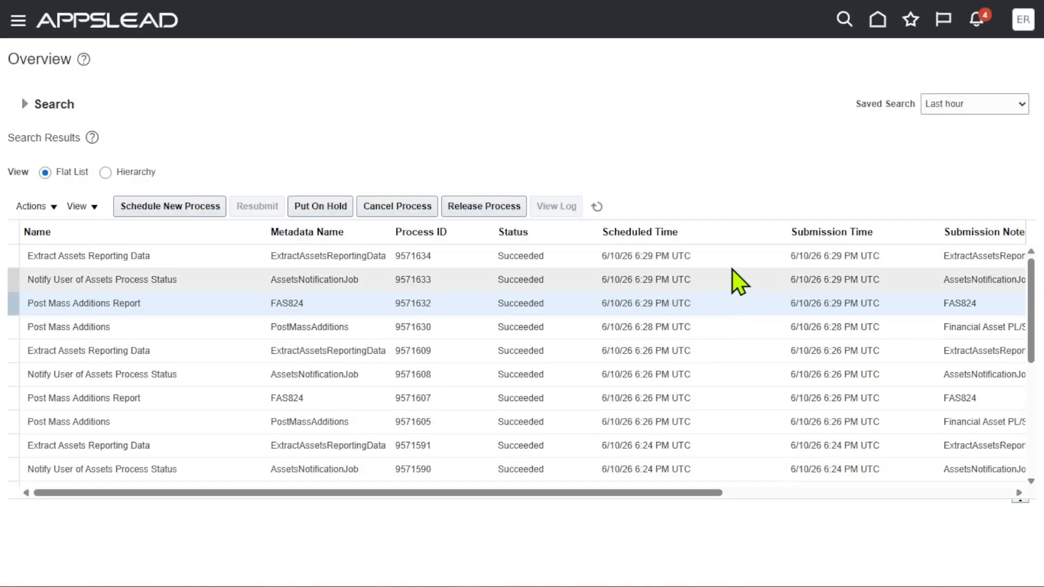
{"action": "left_click", "coordinate": [597, 207]}
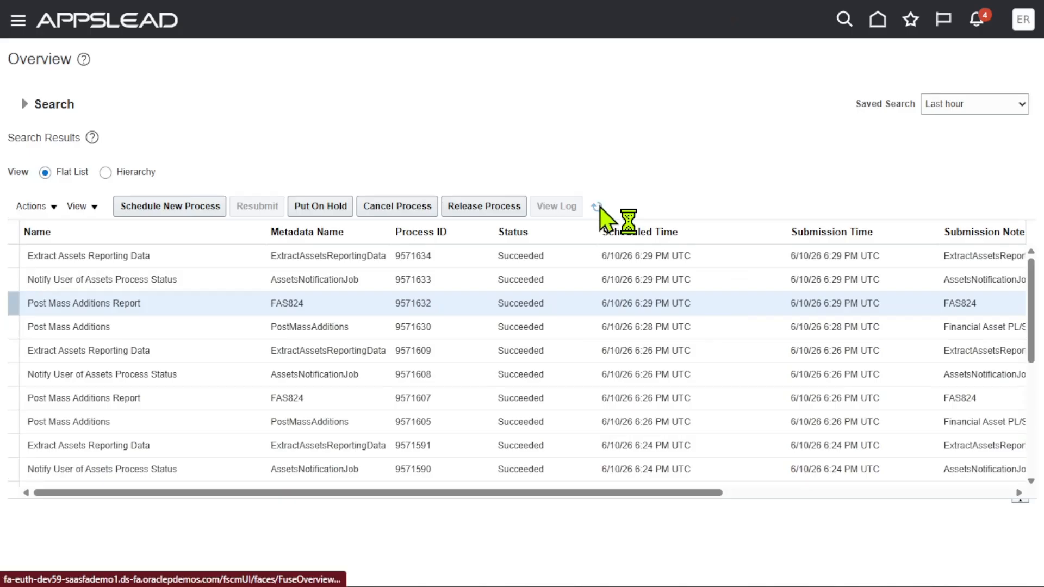
{"action": "key", "text": "XF86MonBrightnessUp"}
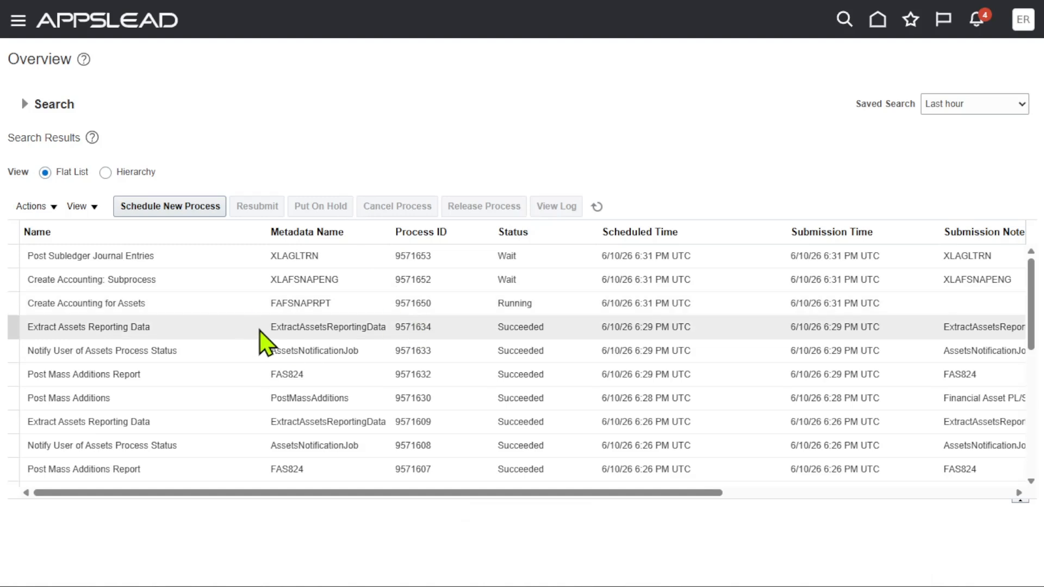
Monitor the Create Accounting for Assets process and its child processes by refreshing the process list repeatedly
{"action": "left_click", "coordinate": [467, 304]}
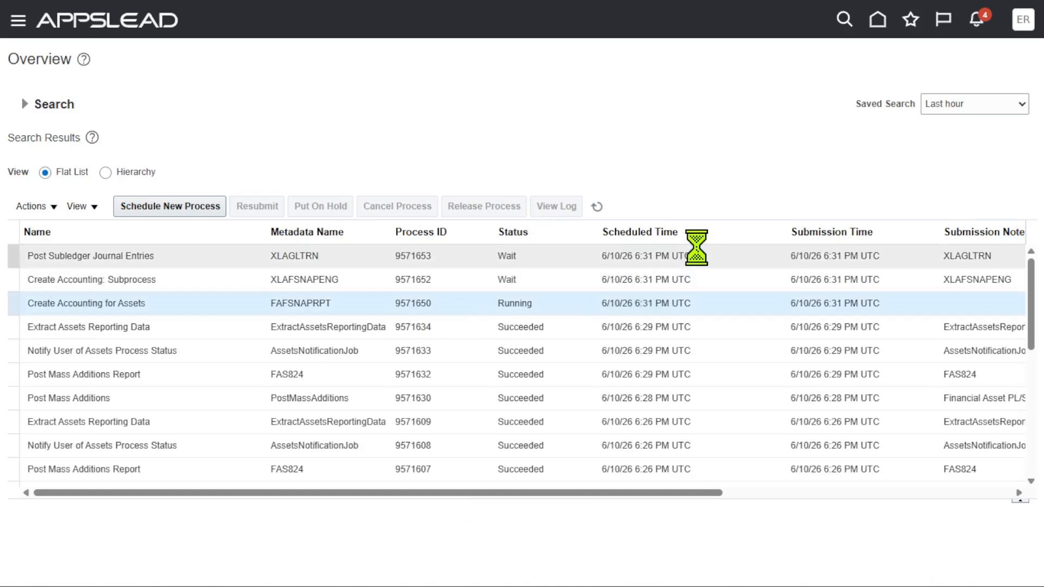
{"action": "left_click", "coordinate": [601, 205]}
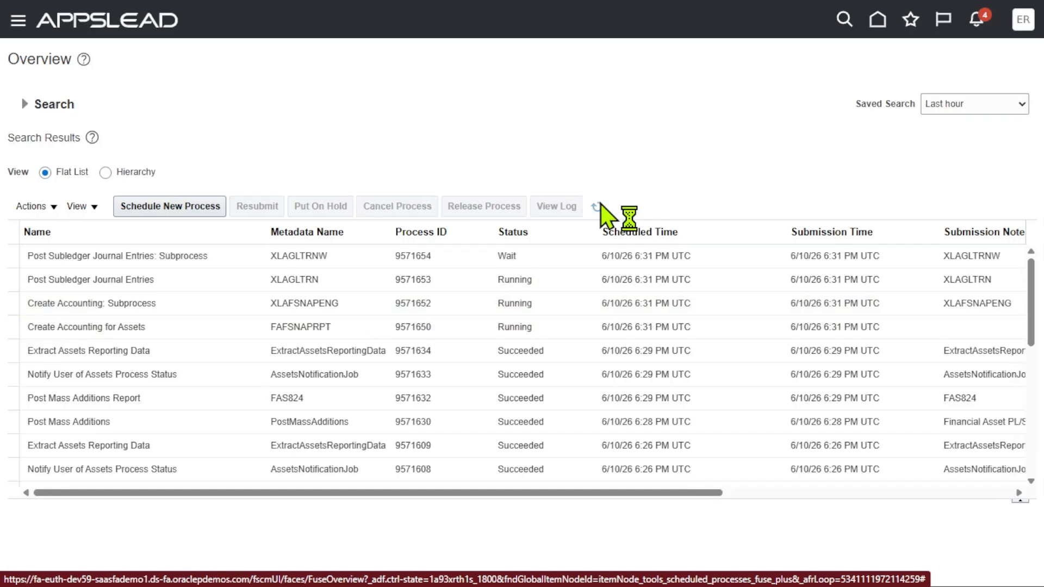
{"action": "left_click", "coordinate": [597, 207]}
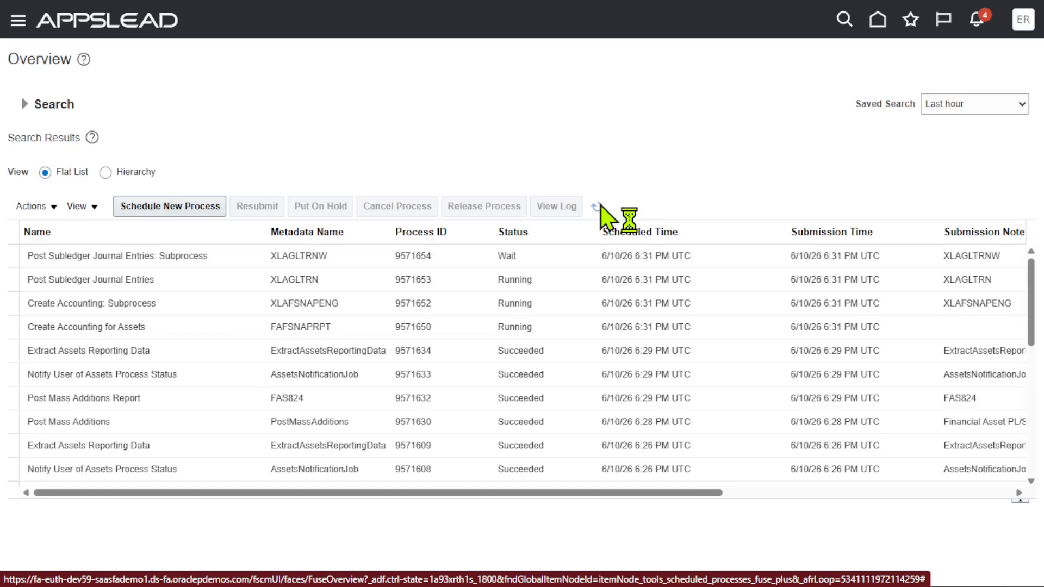
{"action": "left_click", "coordinate": [599, 205]}
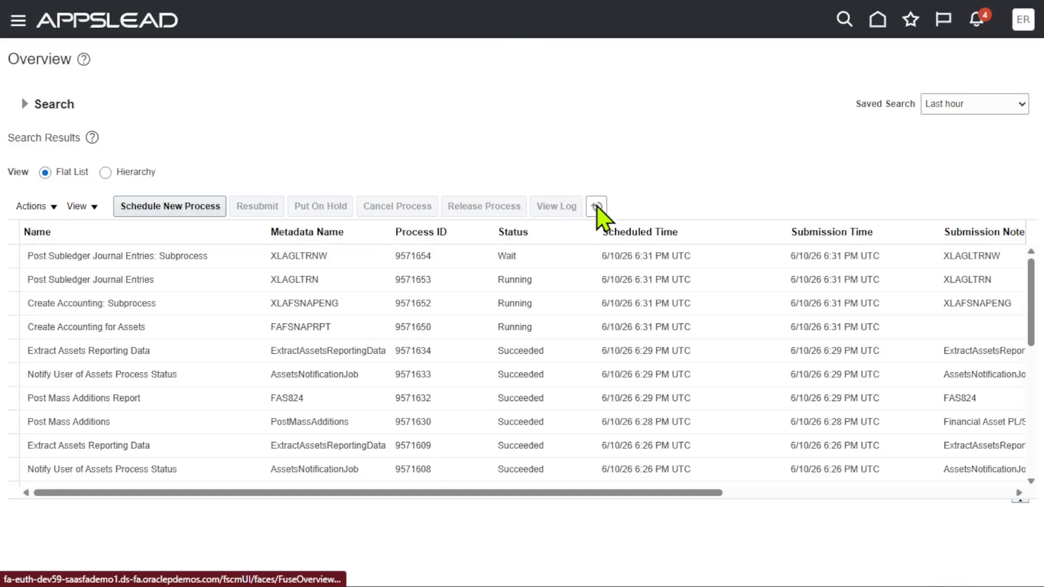
{"action": "left_click", "coordinate": [597, 206]}
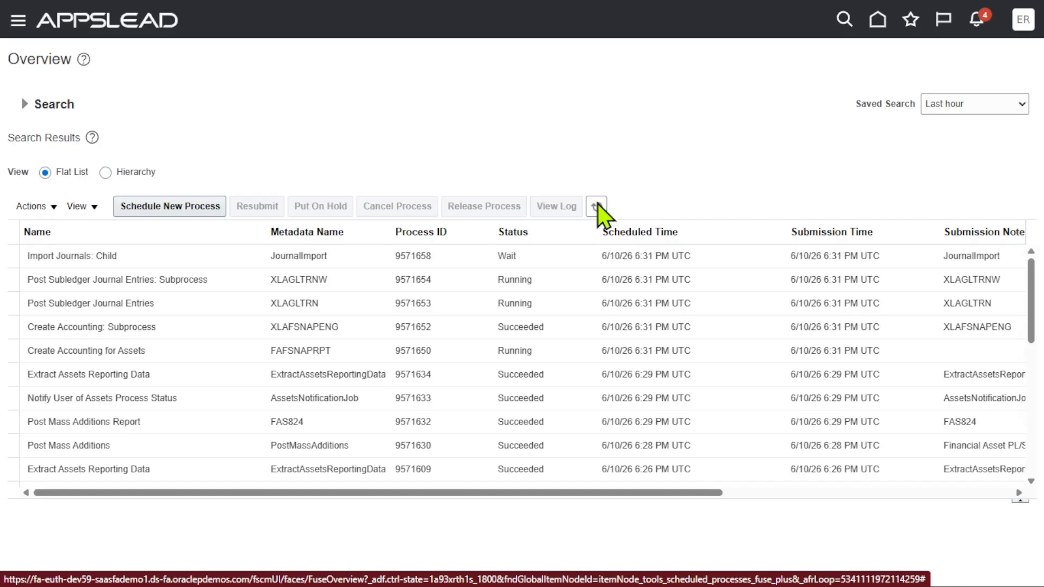
{"action": "left_click", "coordinate": [596, 207]}
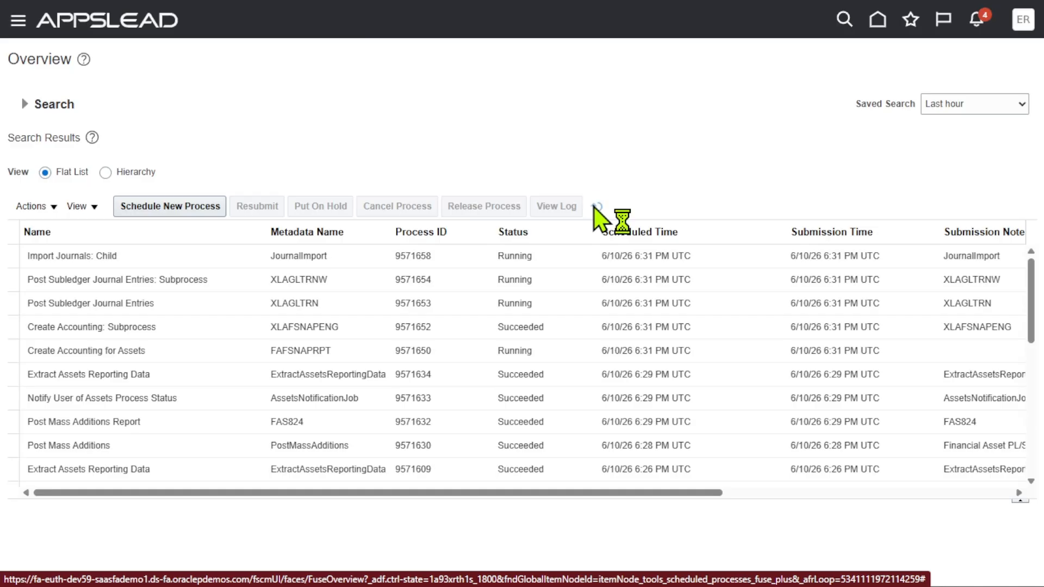
{"action": "left_click", "coordinate": [597, 207]}
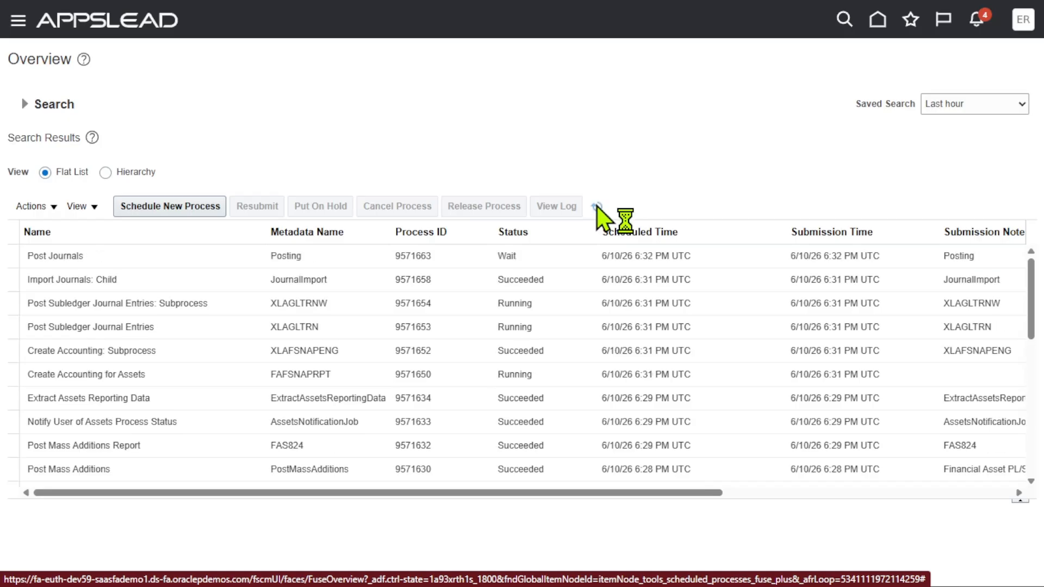
{"action": "left_click", "coordinate": [596, 207]}
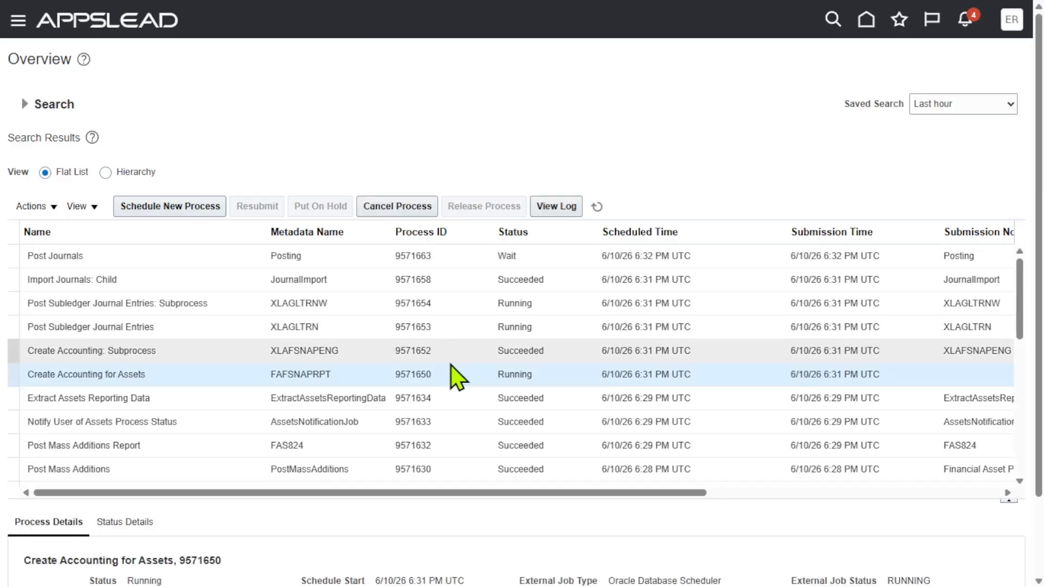
Examine the details of the Create Accounting subprocess, the Post Subledger Journal Entries processes and the Import Journals child process
{"action": "left_click", "coordinate": [448, 351]}
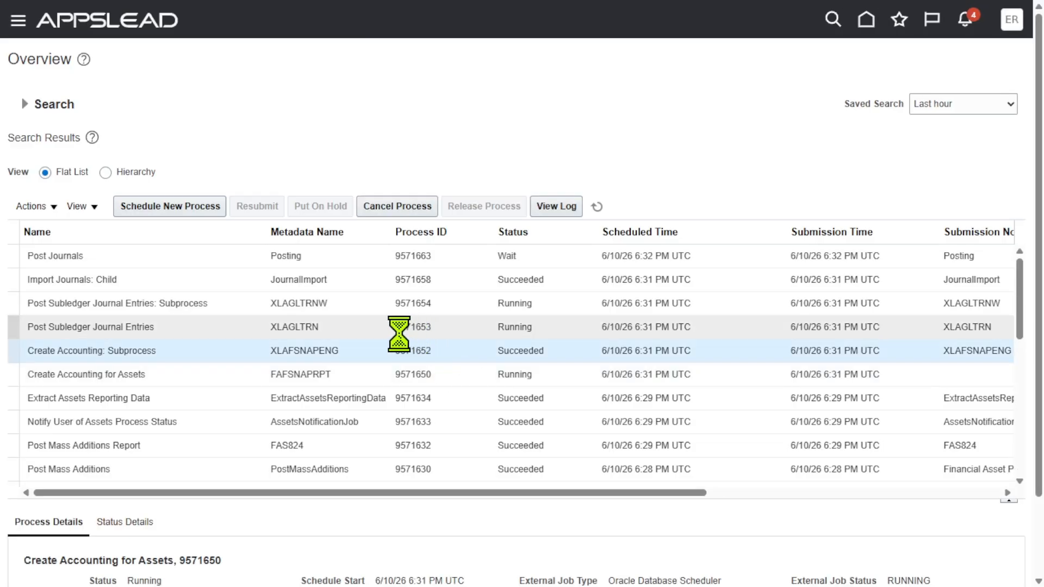
{"action": "left_click", "coordinate": [400, 331]}
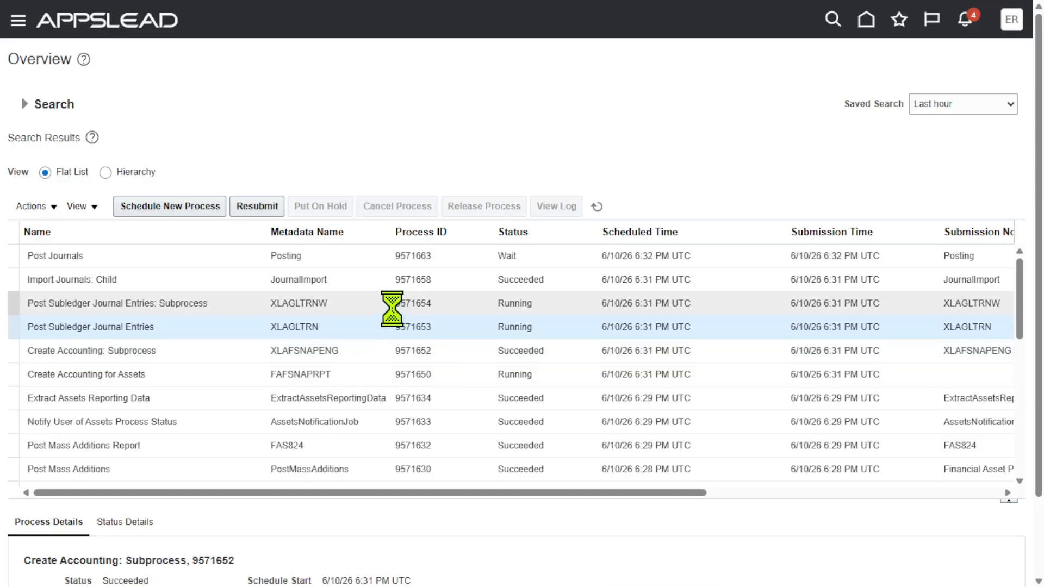
{"action": "left_click", "coordinate": [392, 305]}
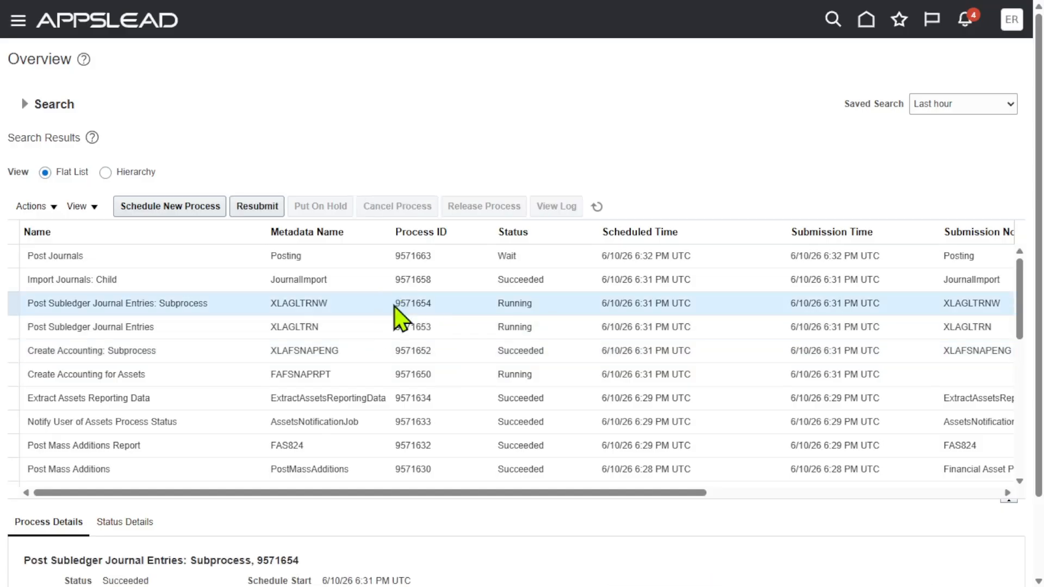
{"action": "left_click", "coordinate": [379, 280]}
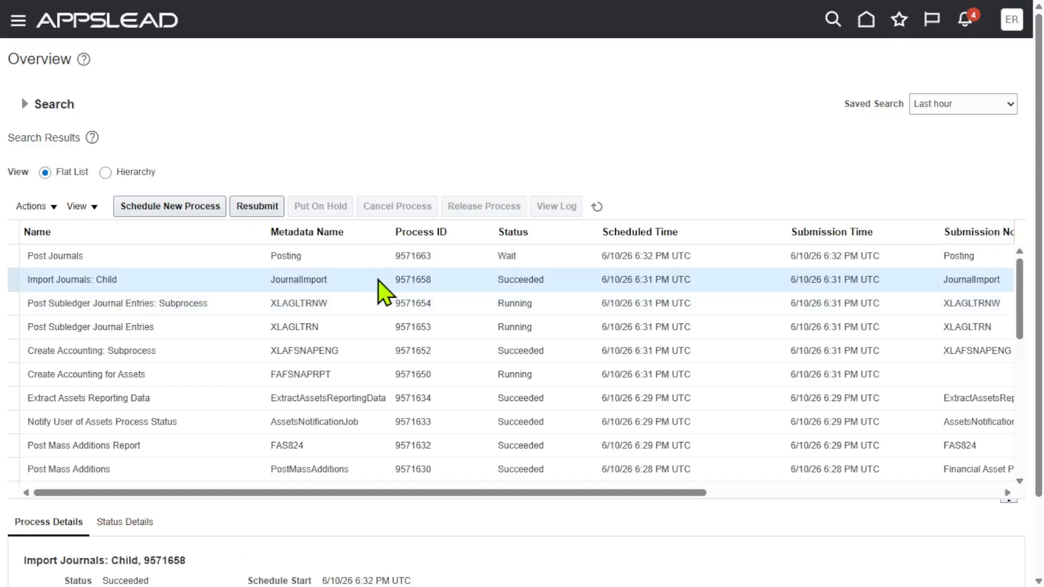
Monitor the Post Journals process and the remaining accounting processes by refreshing the process list repeatedly
{"action": "left_click", "coordinate": [521, 258]}
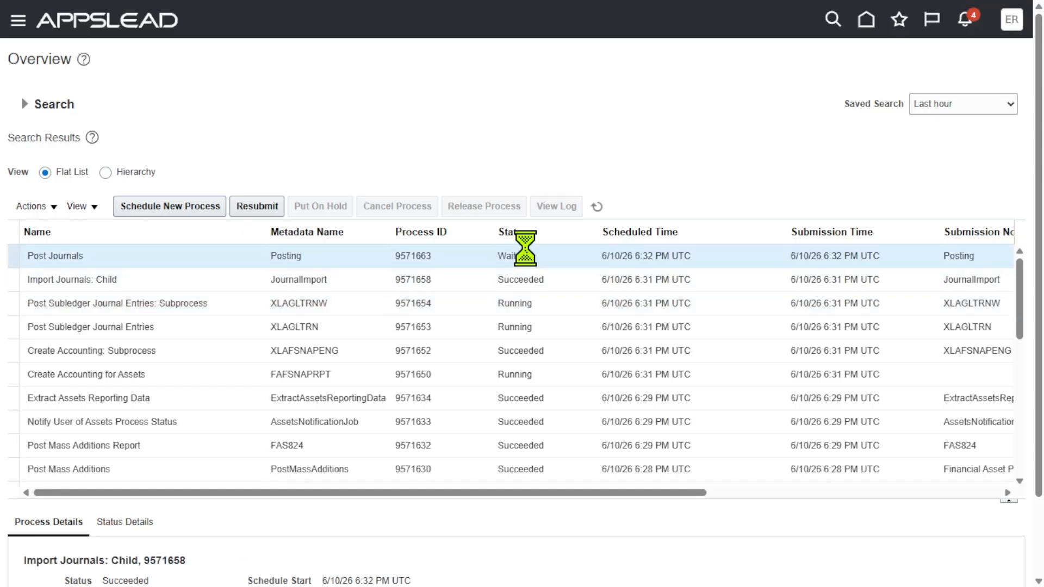
{"action": "left_click", "coordinate": [597, 207]}
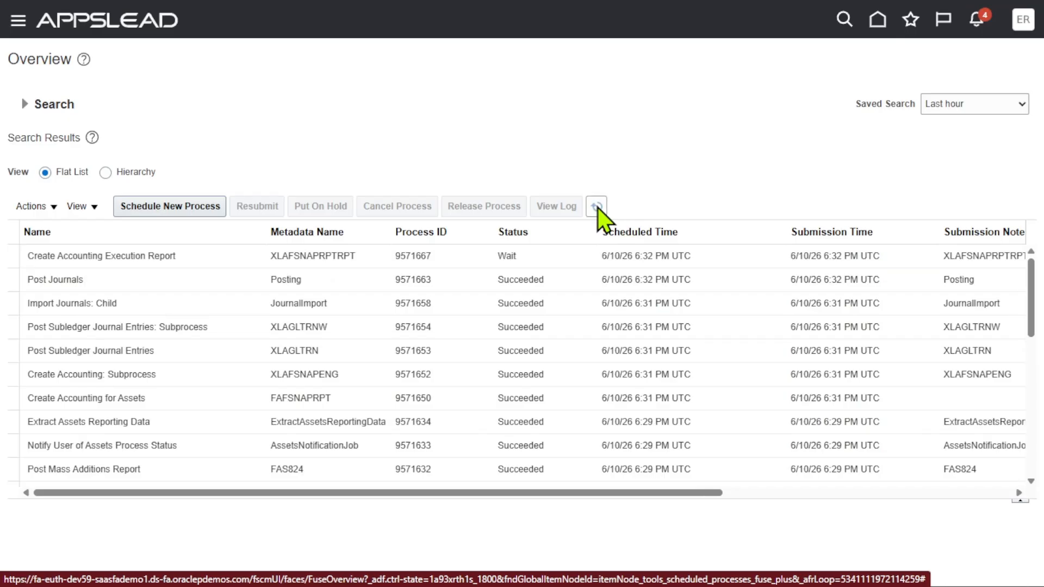
{"action": "left_click", "coordinate": [597, 207]}
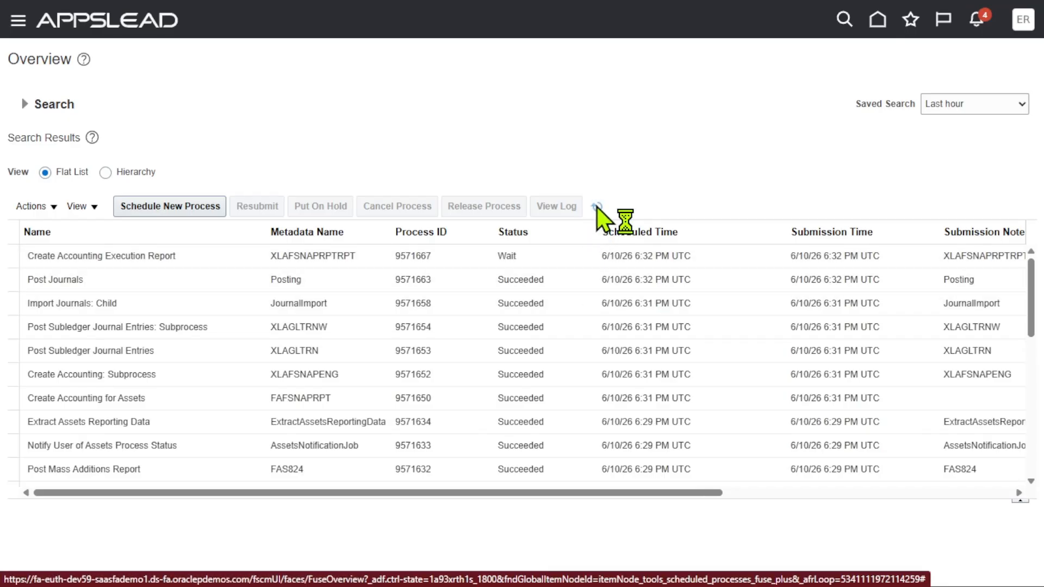
{"action": "left_click", "coordinate": [597, 208]}
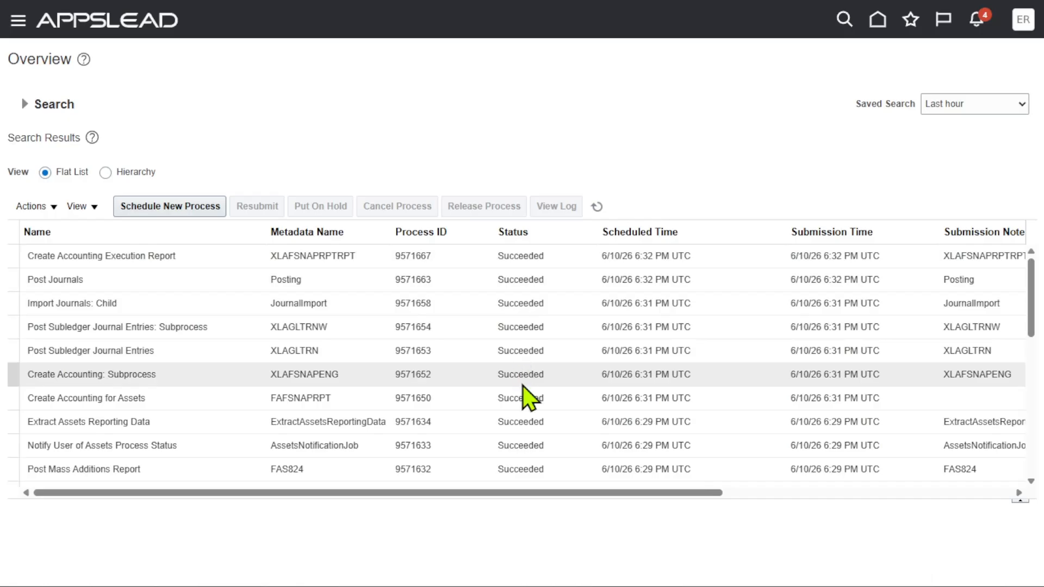
Check the details of each accounting process from Create Accounting for Assets through Import Journals: Child to Post Journals
{"action": "left_click", "coordinate": [534, 400]}
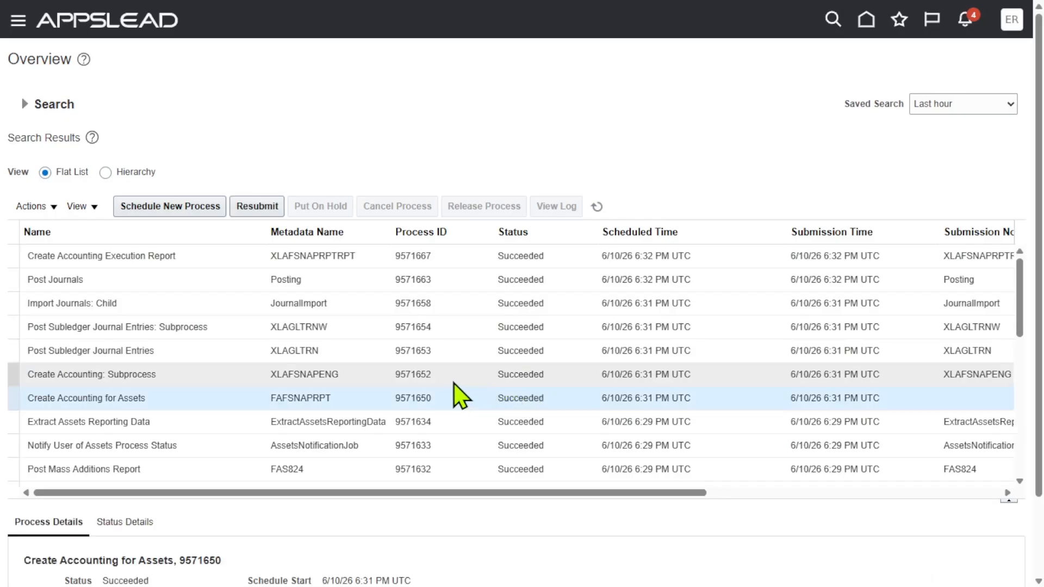
{"action": "left_click", "coordinate": [478, 375]}
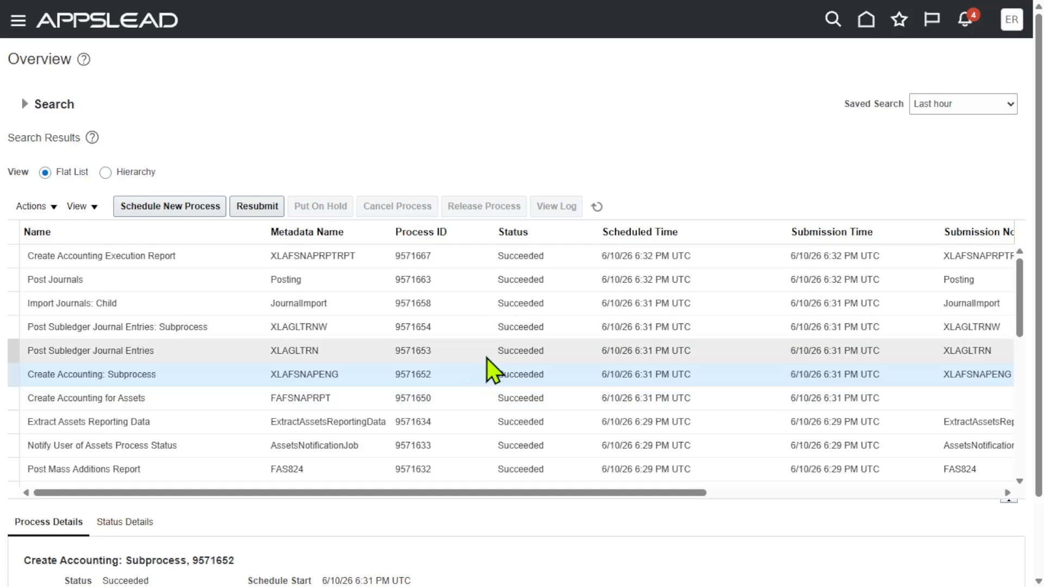
{"action": "left_click", "coordinate": [488, 349]}
{"action": "left_click", "coordinate": [492, 327]}
{"action": "left_click", "coordinate": [494, 304]}
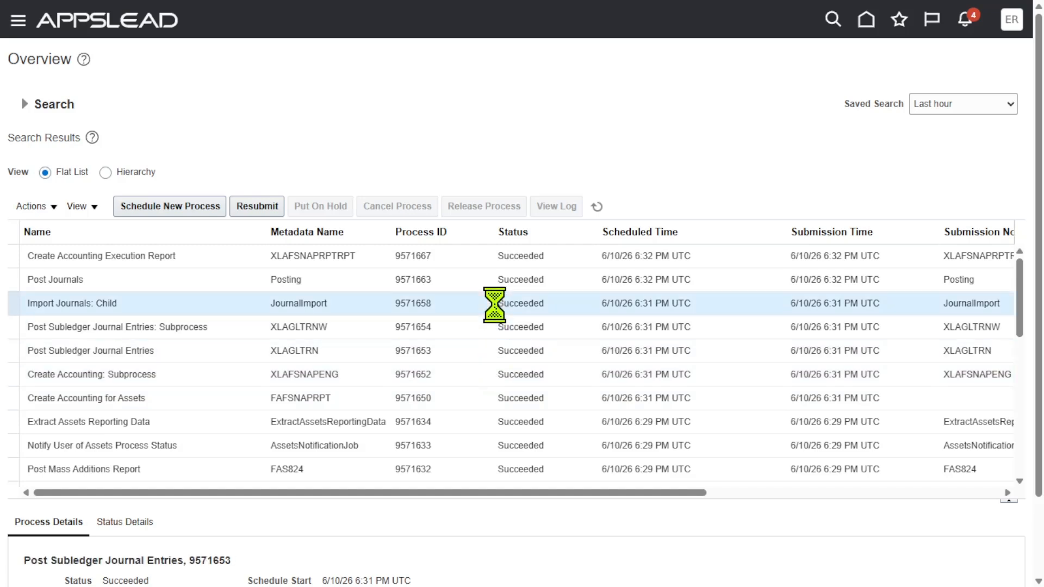
{"action": "left_click", "coordinate": [496, 280]}
Open the Default Document output of the Create Accounting Execution Report and view it at 110% zoom
{"action": "left_click", "coordinate": [496, 254]}
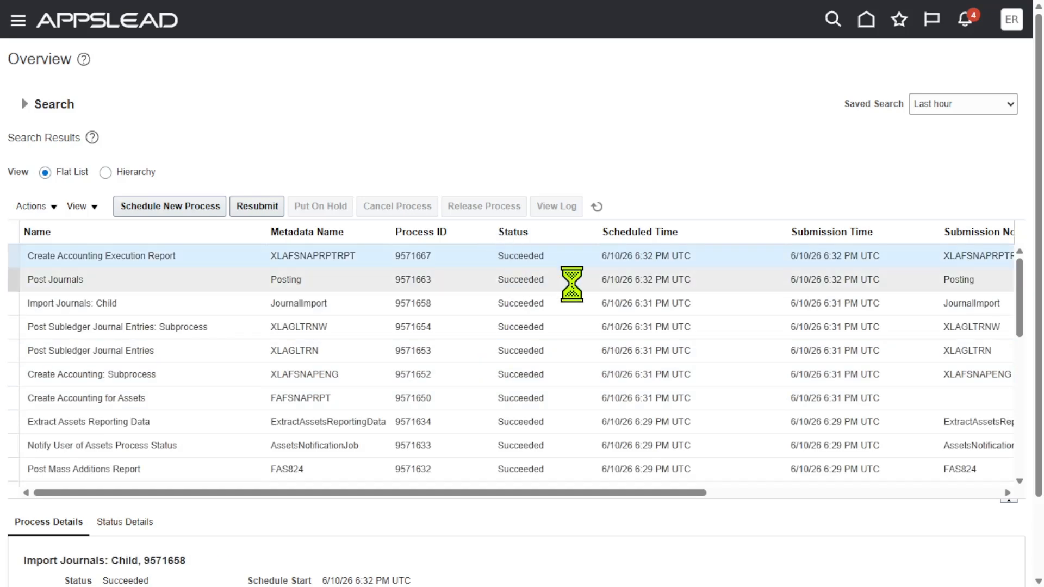
{"action": "scroll", "coordinate": [837, 117], "scroll_direction": "down", "scroll_amount": 3}
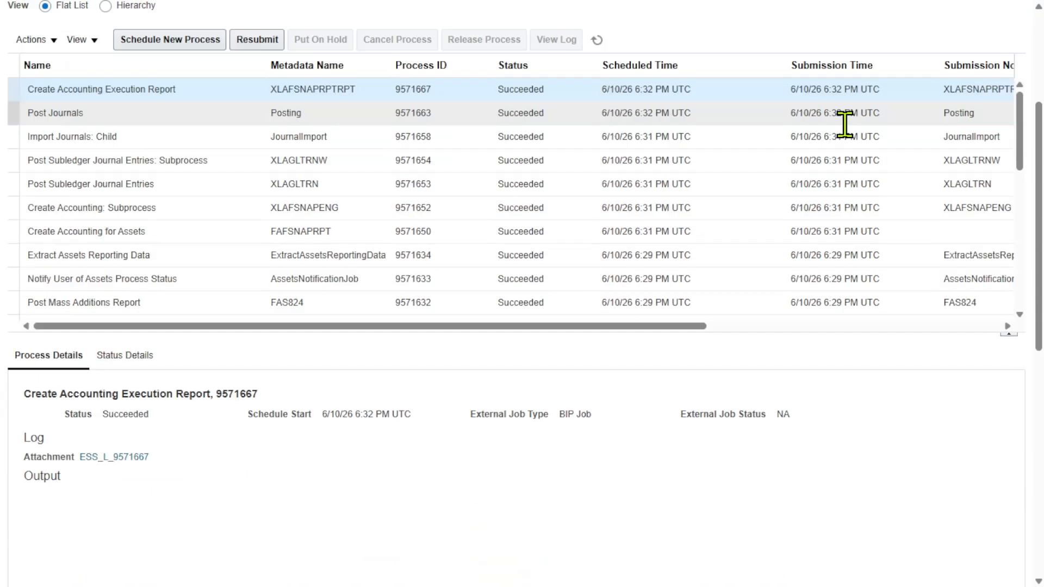
{"action": "scroll", "coordinate": [844, 124], "scroll_direction": "down", "scroll_amount": 4}
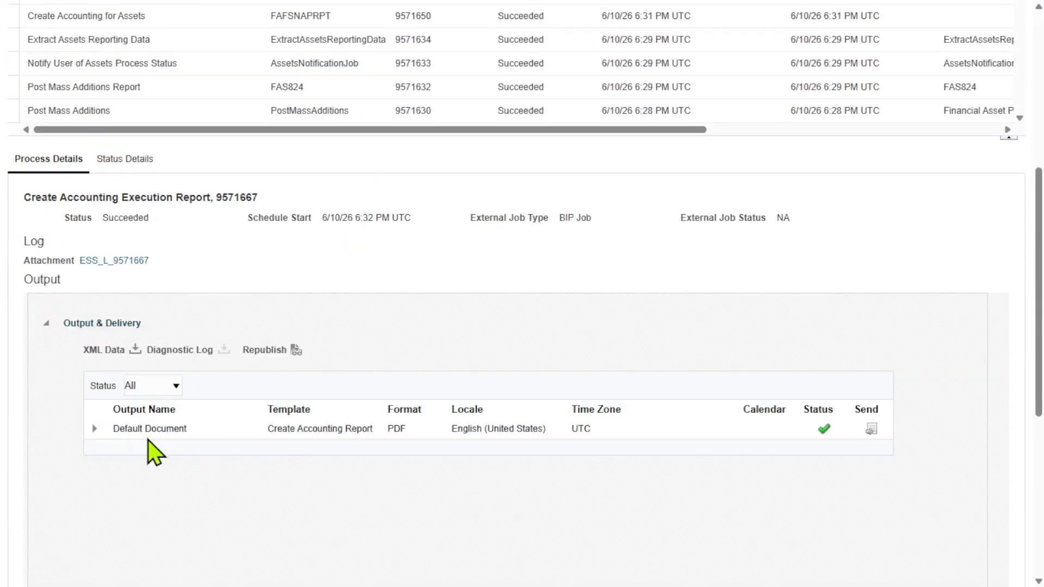
{"action": "left_click", "coordinate": [146, 427]}
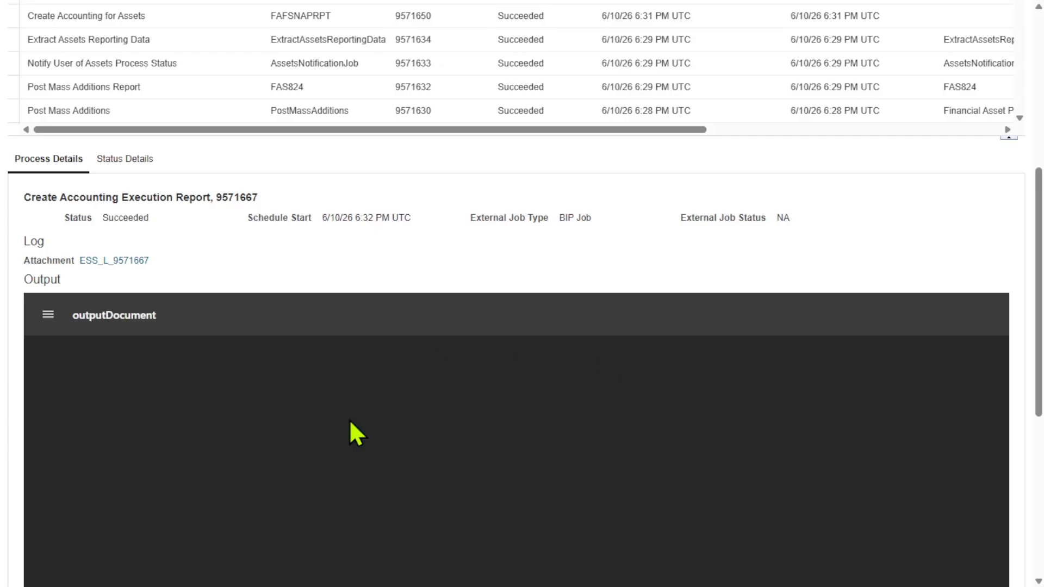
{"action": "scroll", "coordinate": [820, 215], "scroll_direction": "down", "scroll_amount": 4}
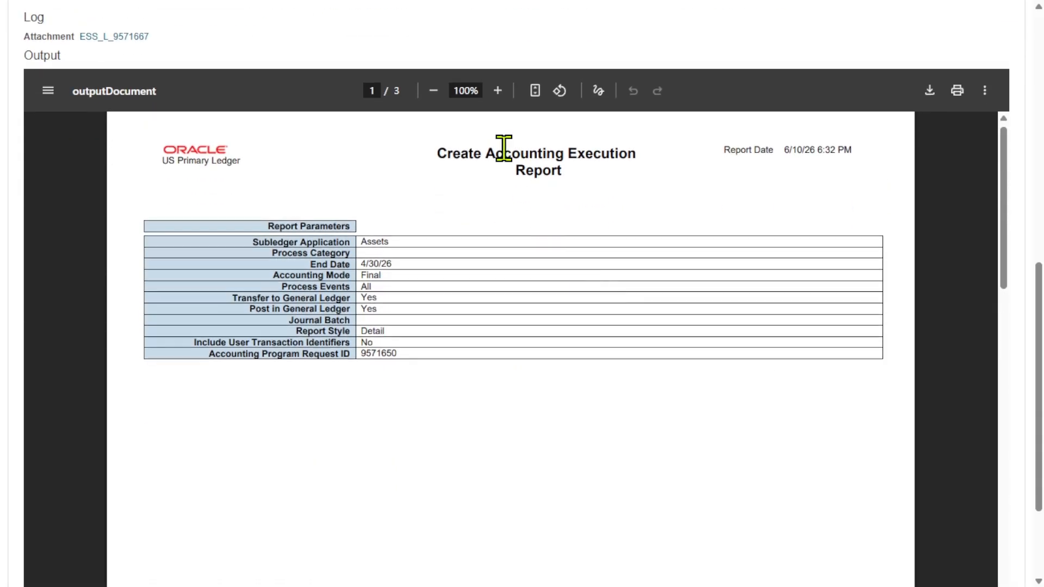
{"action": "left_click", "coordinate": [497, 91]}
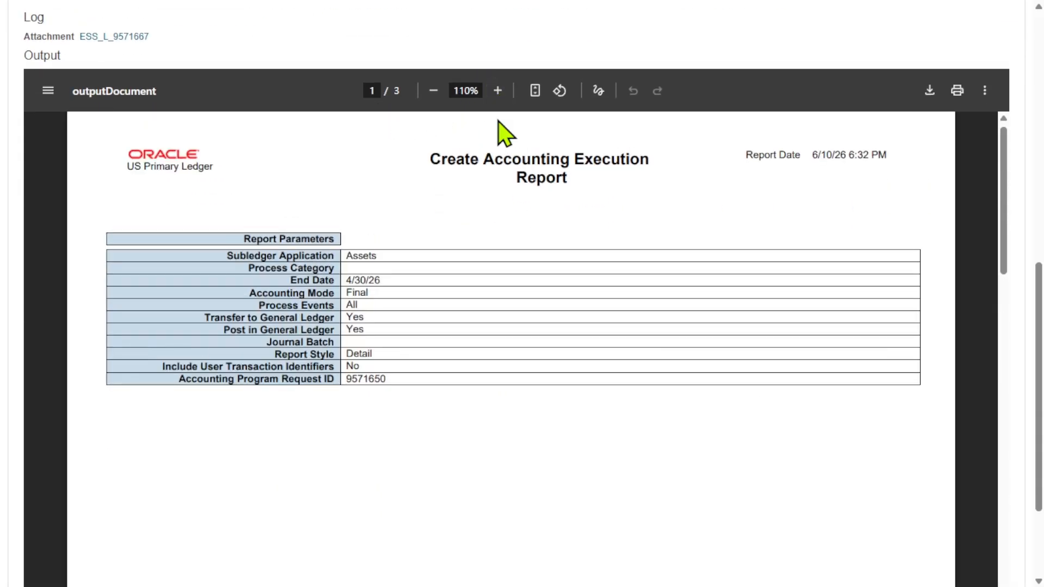
{"action": "left_click", "coordinate": [498, 91]}
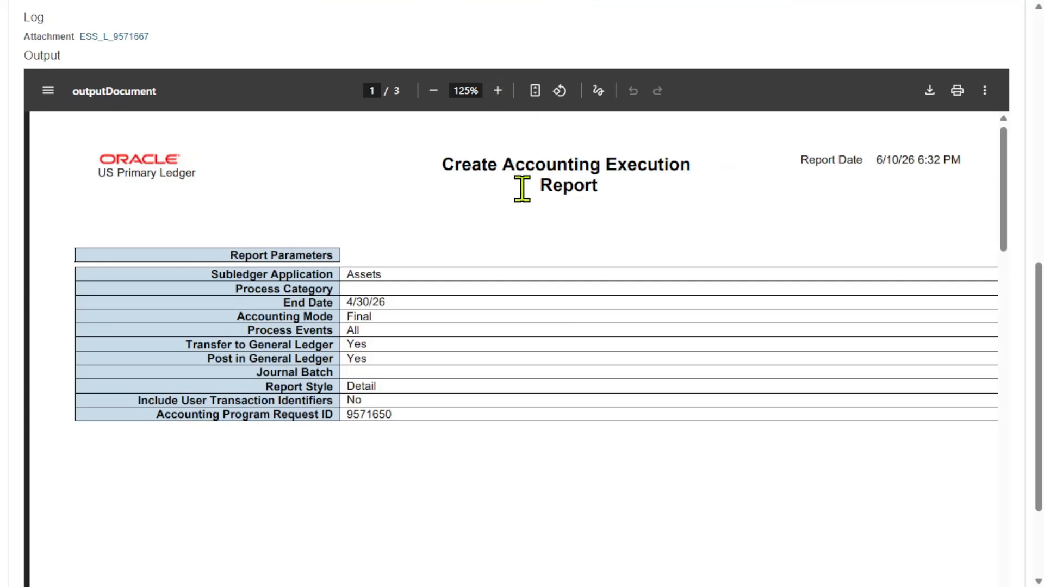
{"action": "left_click", "coordinate": [434, 90]}
Examine the report's event, subledger journal and General Ledger transfer summaries, and the journal entries processed for US Primary Ledger and US RC SLA EUR
{"action": "scroll", "coordinate": [669, 377], "scroll_direction": "down", "scroll_amount": 10}
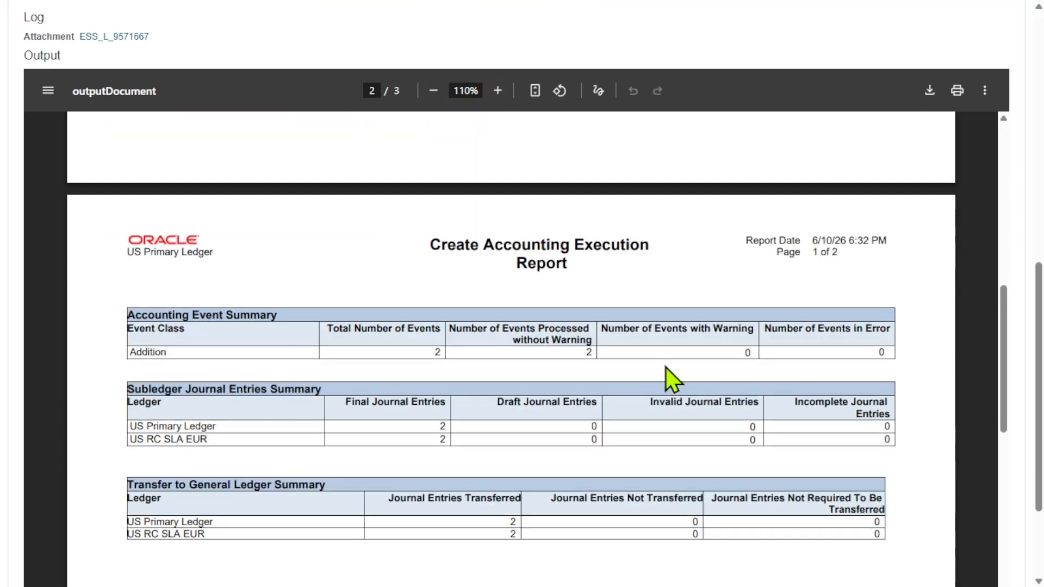
{"action": "scroll", "coordinate": [670, 379], "scroll_direction": "down", "scroll_amount": 2}
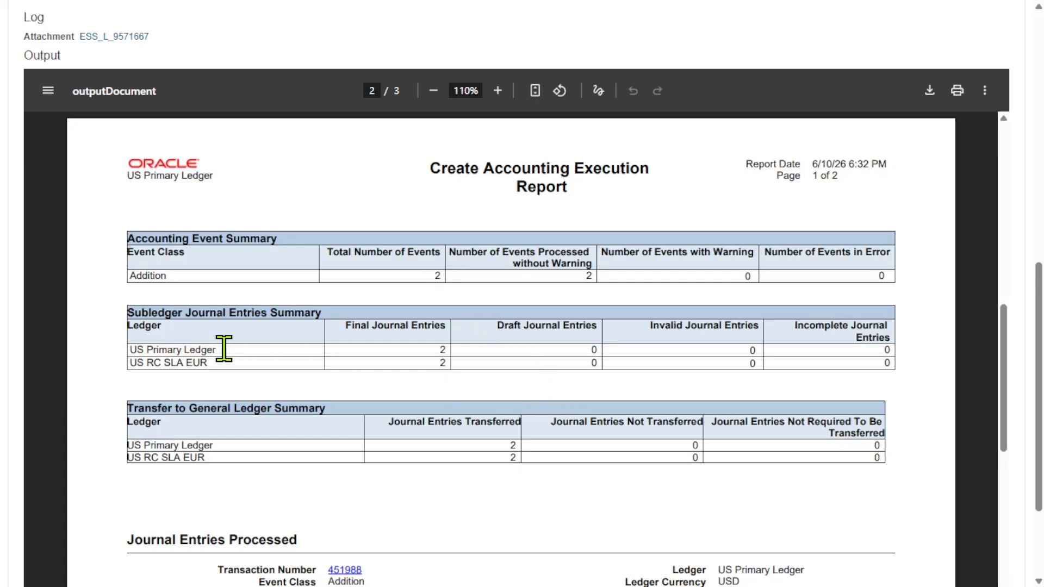
{"action": "left_click_drag", "start_coordinate": [224, 348], "coordinate": [131, 349]}
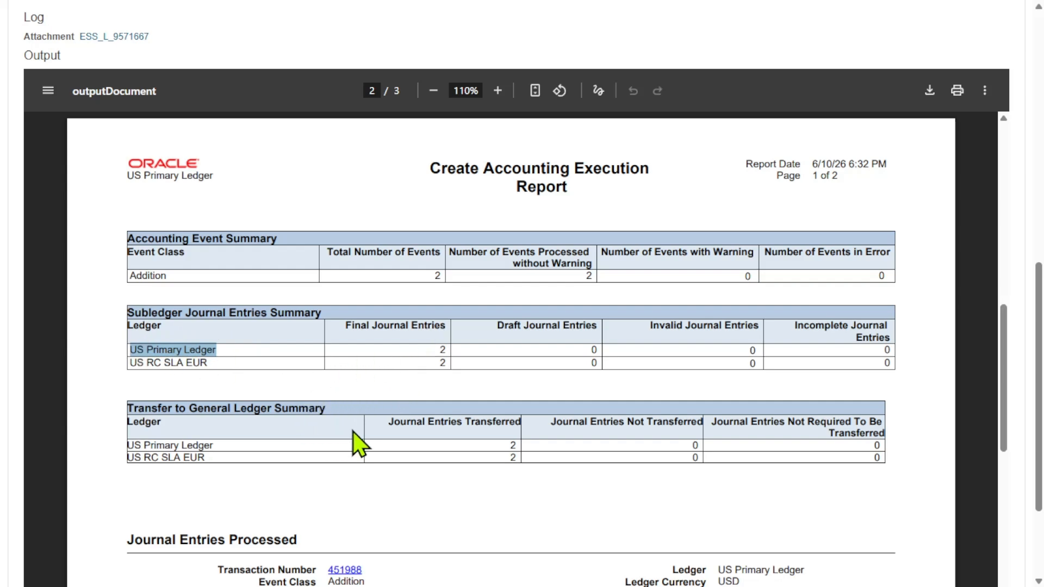
{"action": "scroll", "coordinate": [429, 402], "scroll_direction": "down", "scroll_amount": 5}
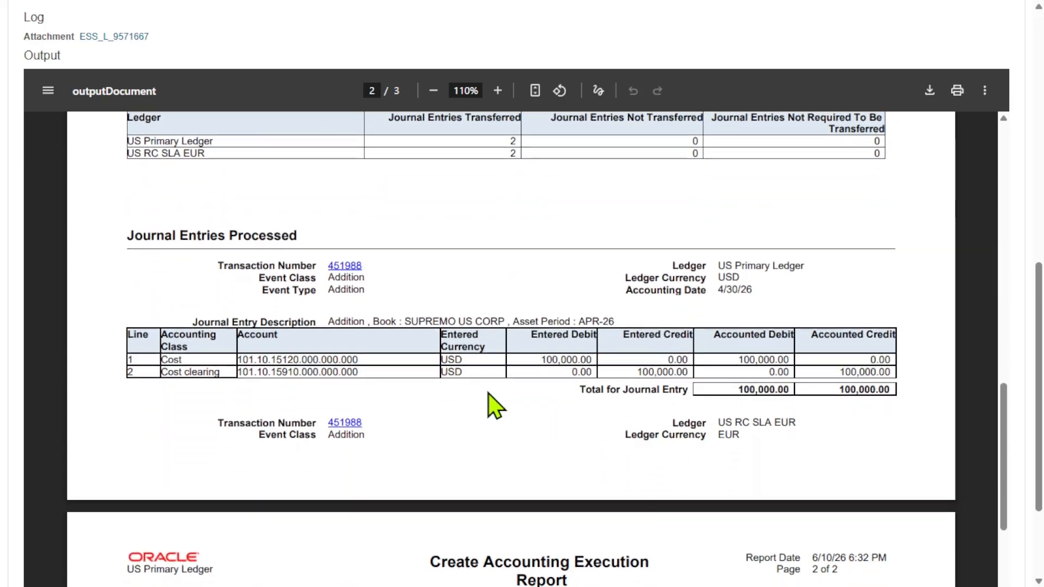
{"action": "scroll", "coordinate": [468, 421], "scroll_direction": "down", "scroll_amount": 1}
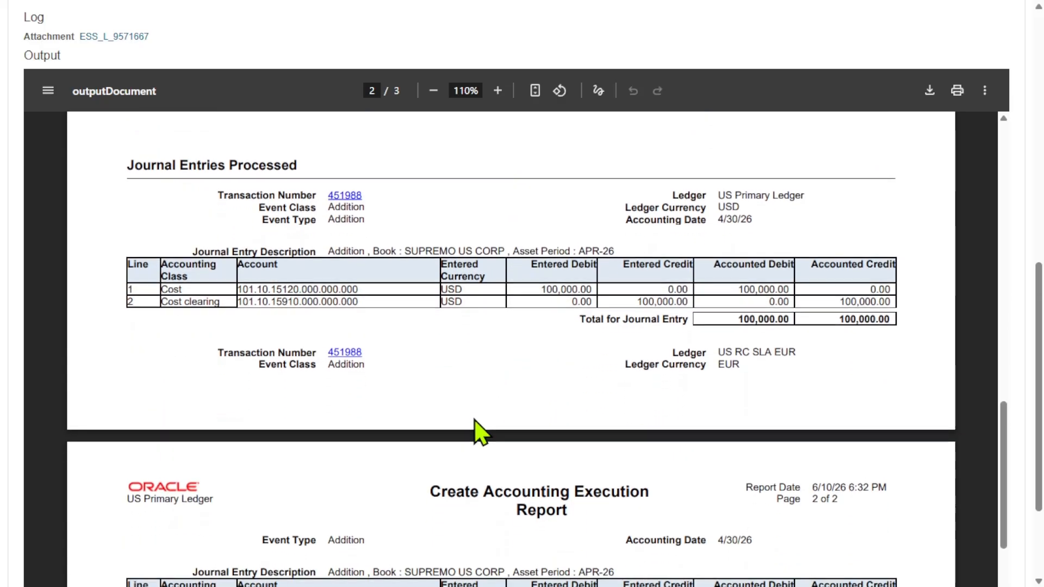
{"action": "scroll", "coordinate": [472, 421], "scroll_direction": "up", "scroll_amount": 1}
{"action": "scroll", "coordinate": [484, 433], "scroll_direction": "down", "scroll_amount": 8}
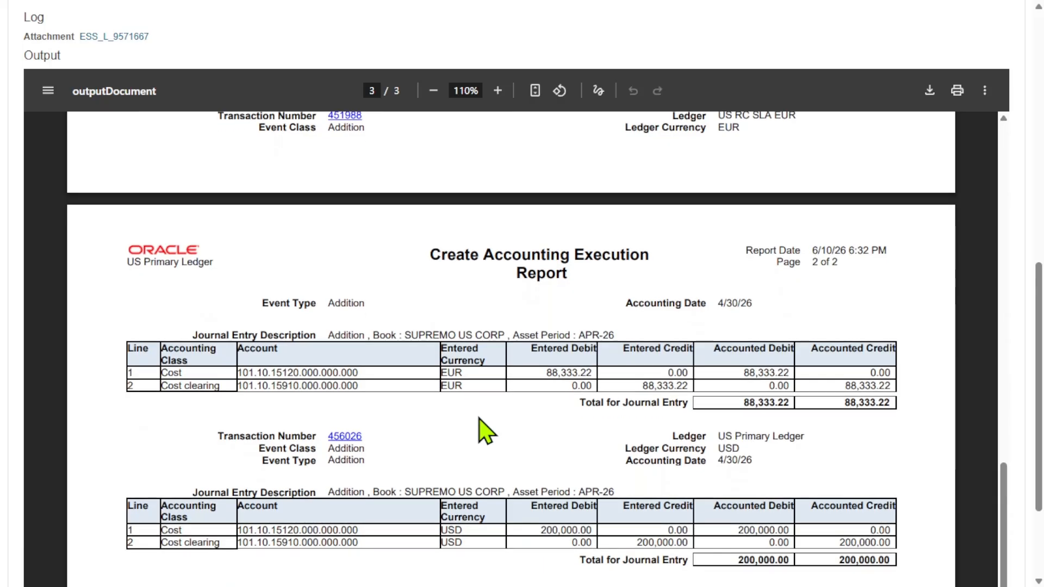
{"action": "scroll", "coordinate": [484, 435], "scroll_direction": "down", "scroll_amount": 3}
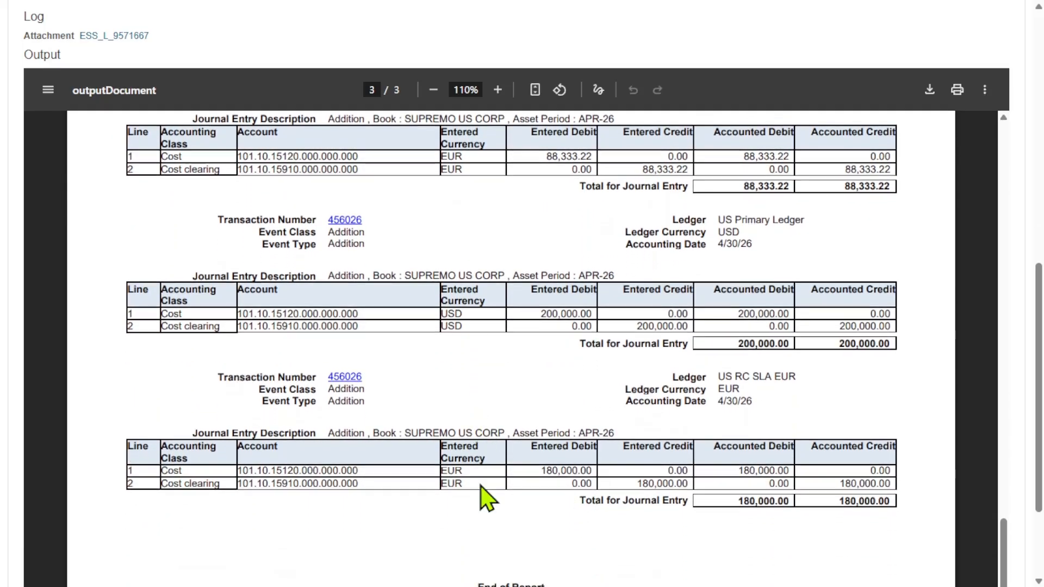
{"action": "scroll", "coordinate": [563, 375], "scroll_direction": "down", "scroll_amount": 2}
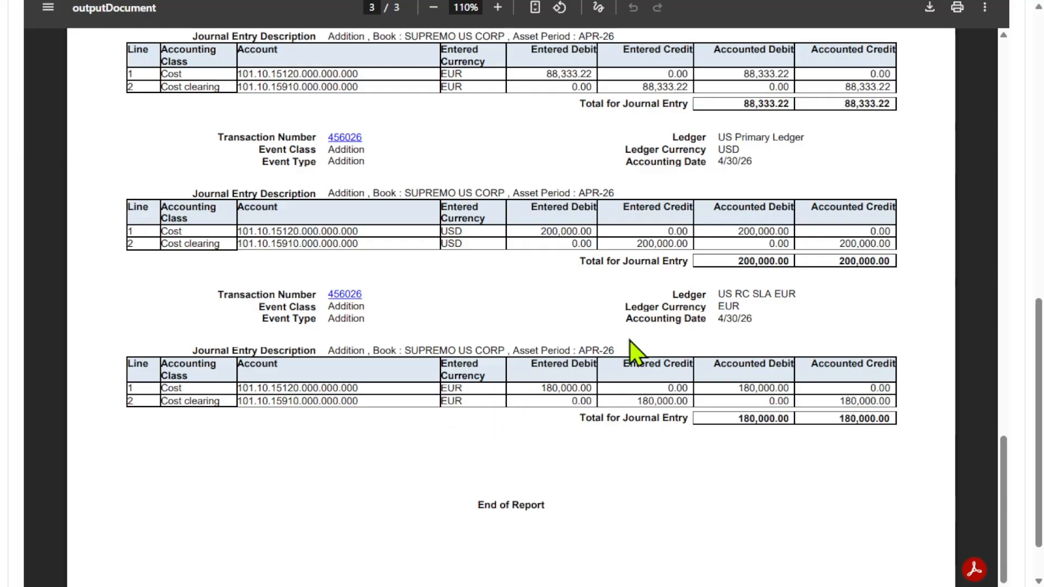
{"action": "scroll", "coordinate": [637, 353], "scroll_direction": "up", "scroll_amount": 10}
{"action": "scroll", "coordinate": [643, 411], "scroll_direction": "down", "scroll_amount": 10}
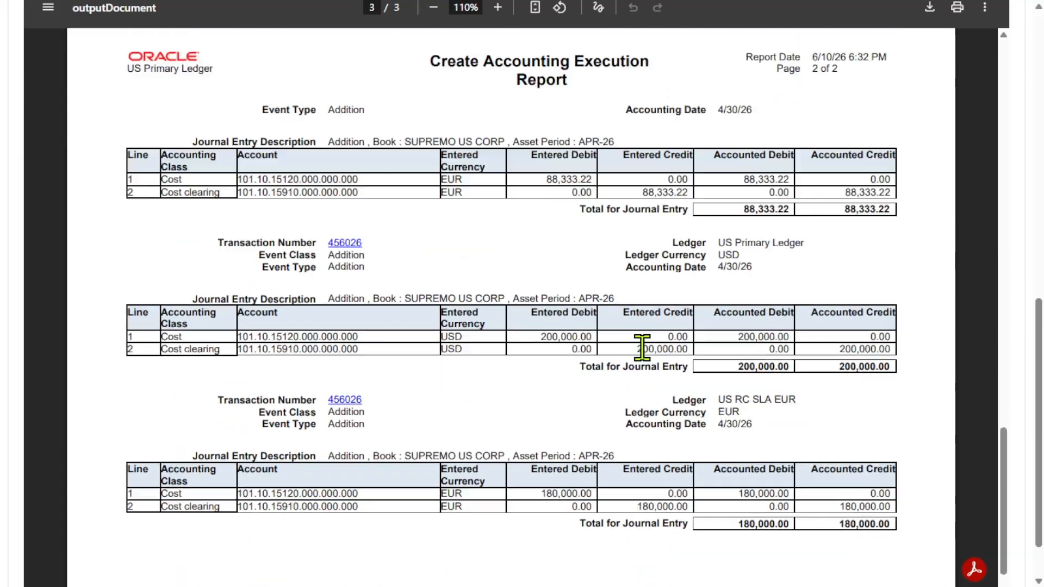
{"action": "scroll", "coordinate": [641, 351], "scroll_direction": "down", "scroll_amount": 1}
Return to the home page, and review the Create Accounting and journal reversal steps on Sheet22 of the ERPZEN Excel workbook
{"action": "scroll", "coordinate": [642, 357], "scroll_direction": "up", "scroll_amount": 10}
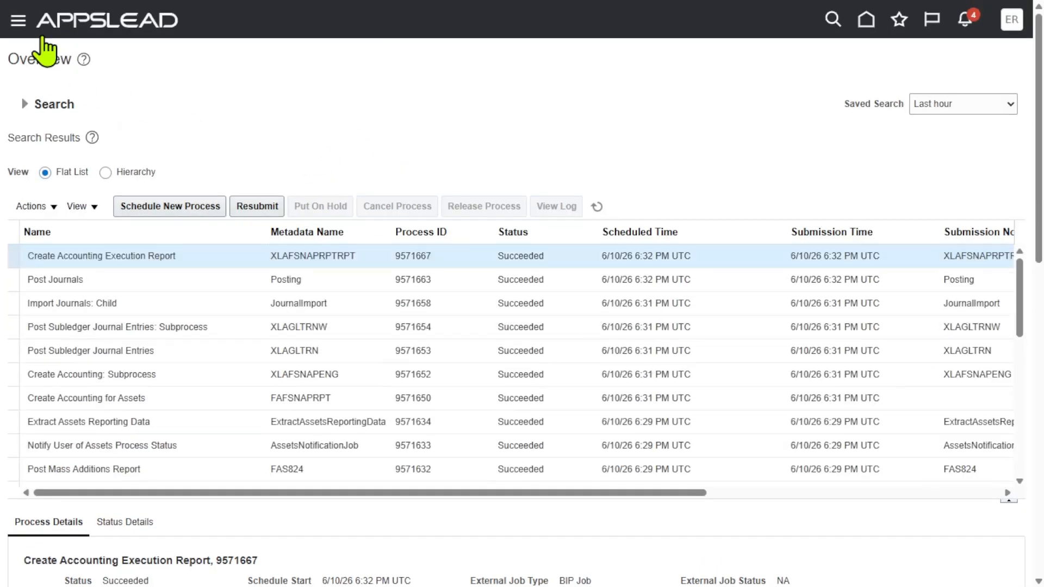
{"action": "left_click", "coordinate": [88, 27]}
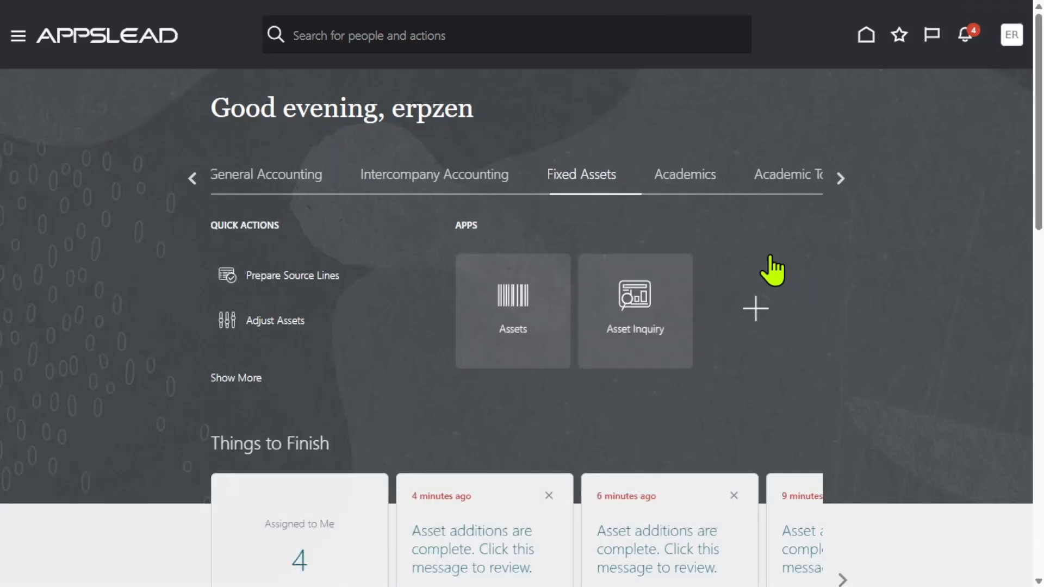
{"action": "key", "text": "super+d"}
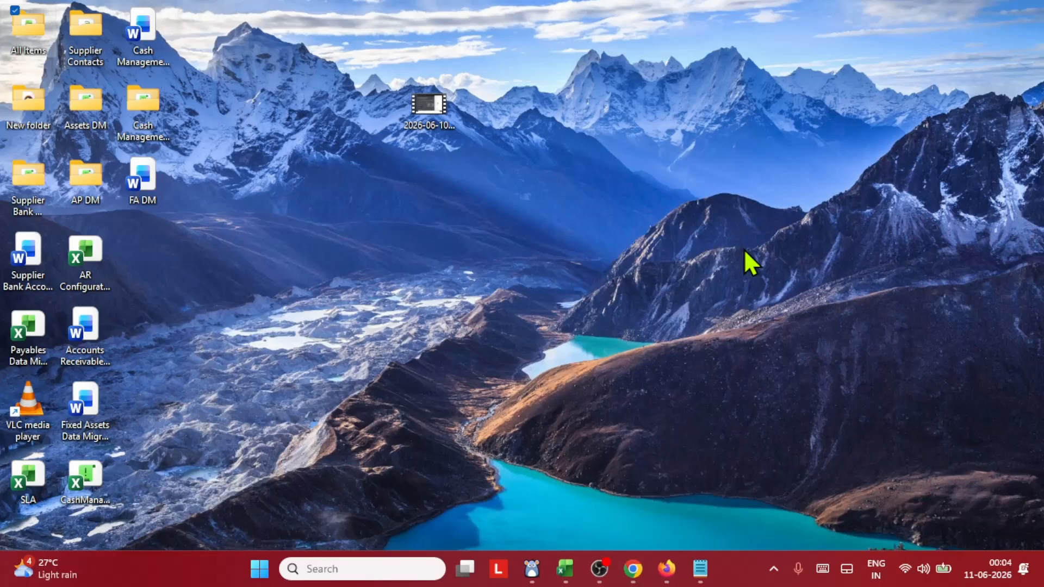
{"action": "mouse_move", "coordinate": [566, 571]}
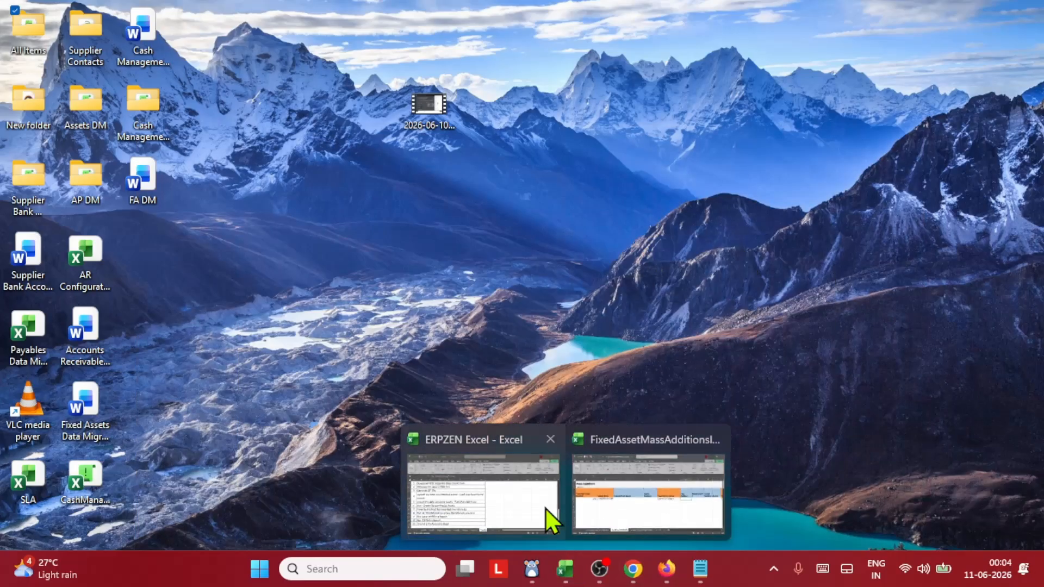
{"action": "left_click", "coordinate": [549, 517]}
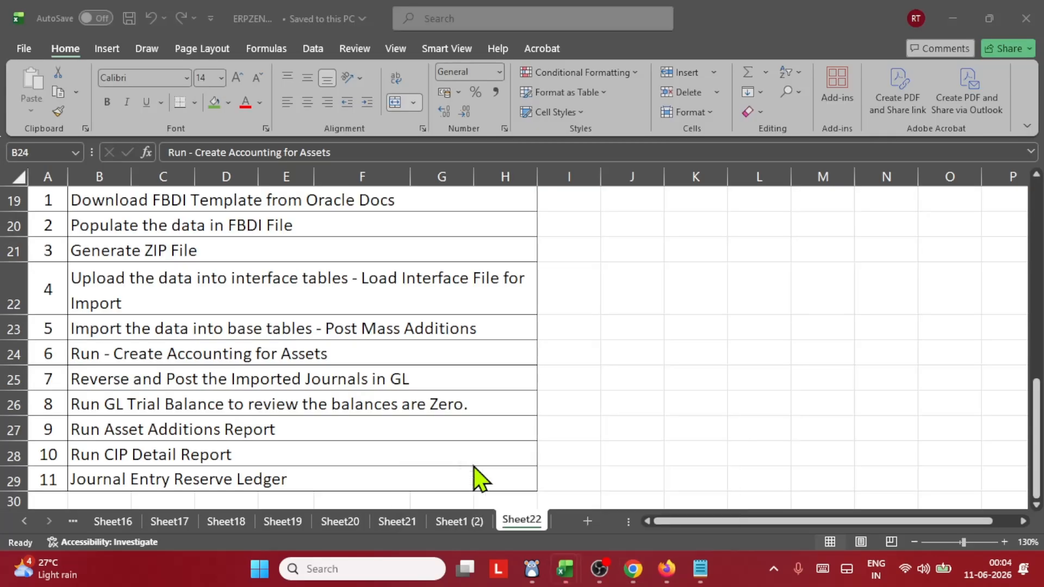
{"action": "left_click", "coordinate": [218, 401]}
{"action": "left_click", "coordinate": [174, 373]}
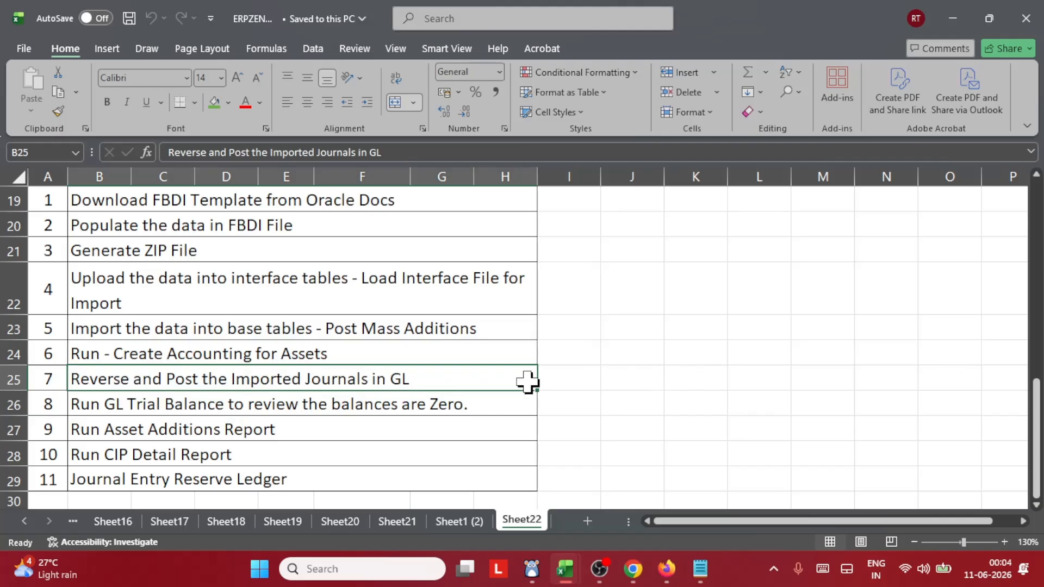
{"action": "left_click", "coordinate": [213, 351]}
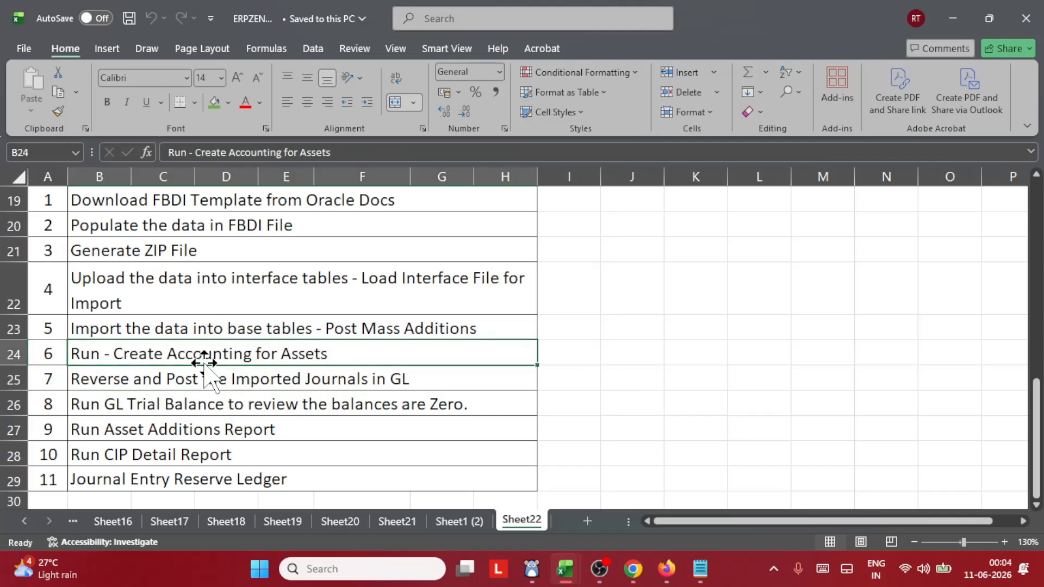
{"action": "left_click", "coordinate": [193, 380]}
Switch back to Oracle Fusion in Chrome, open the Financials setup page and search its tasks for "Manage asset book"
{"action": "left_click", "coordinate": [632, 568]}
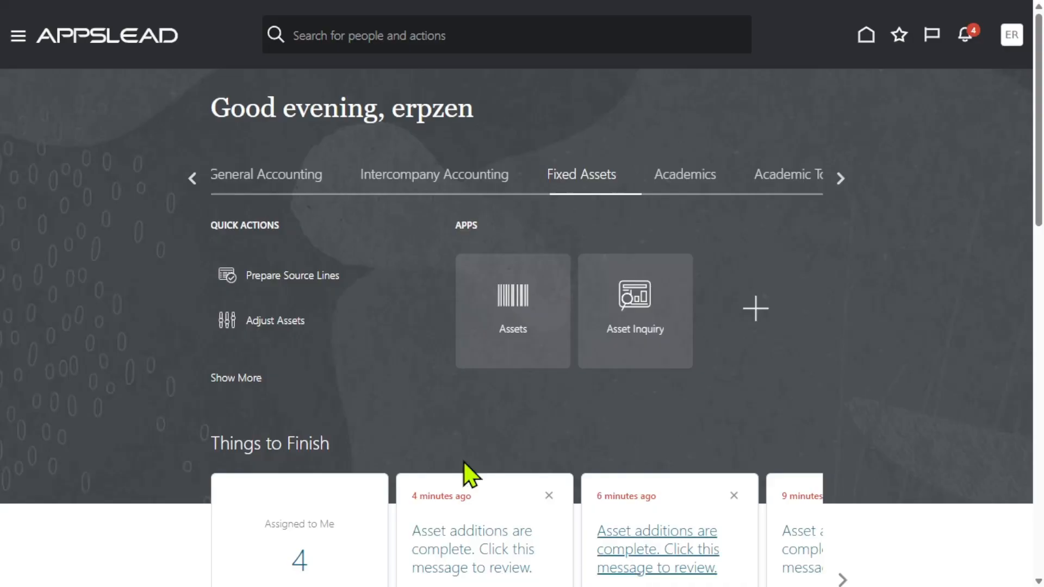
{"action": "left_click", "coordinate": [17, 38]}
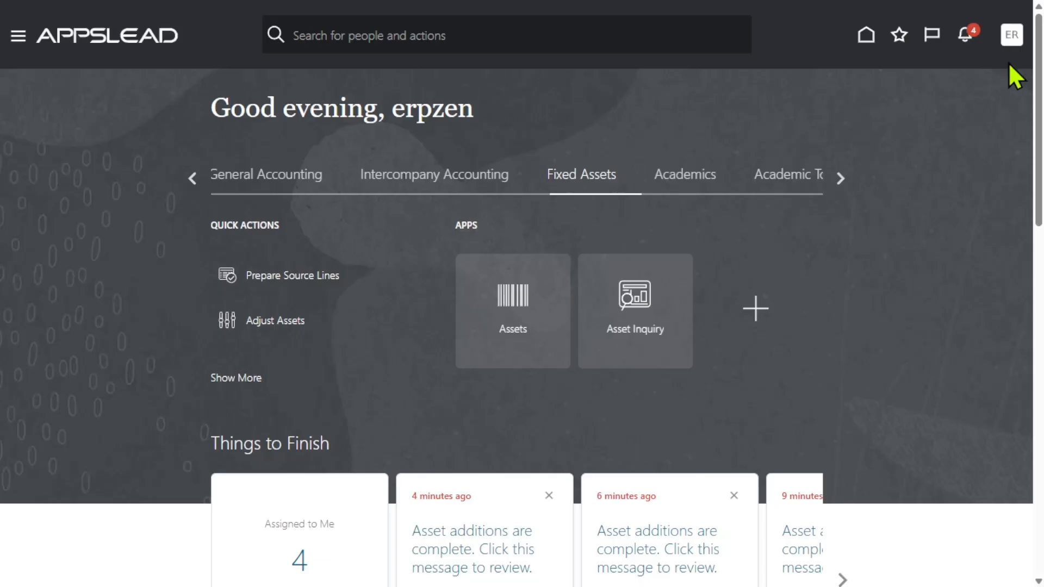
{"action": "left_click", "coordinate": [1012, 35]}
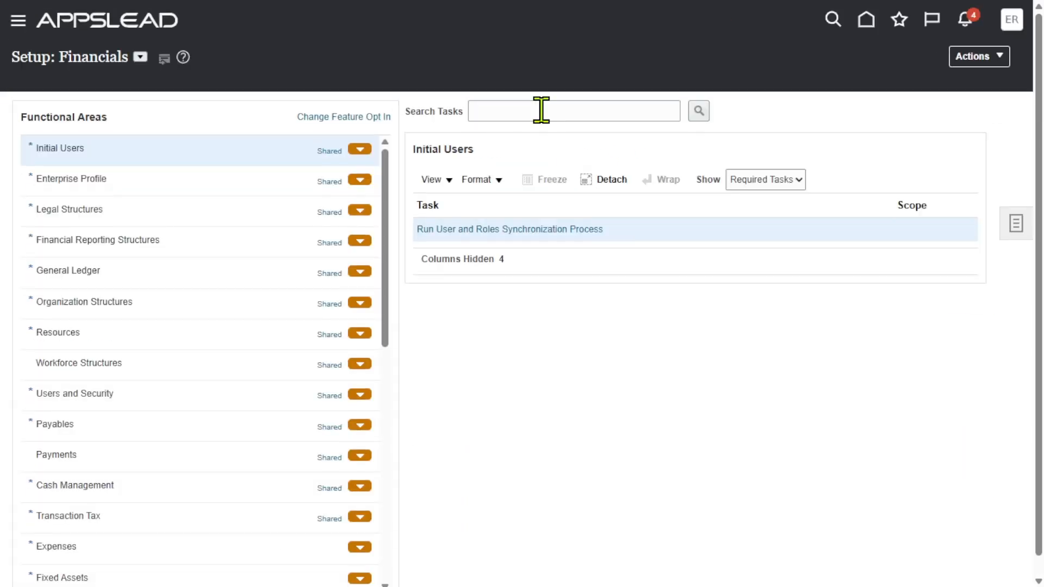
{"action": "left_click", "coordinate": [542, 111]}
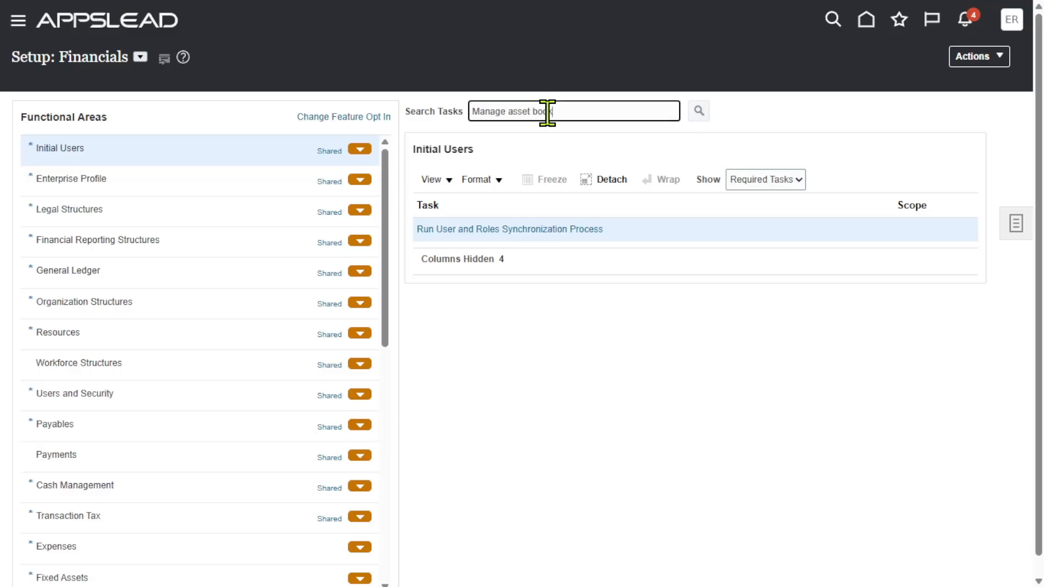
{"action": "key", "text": "Return"}
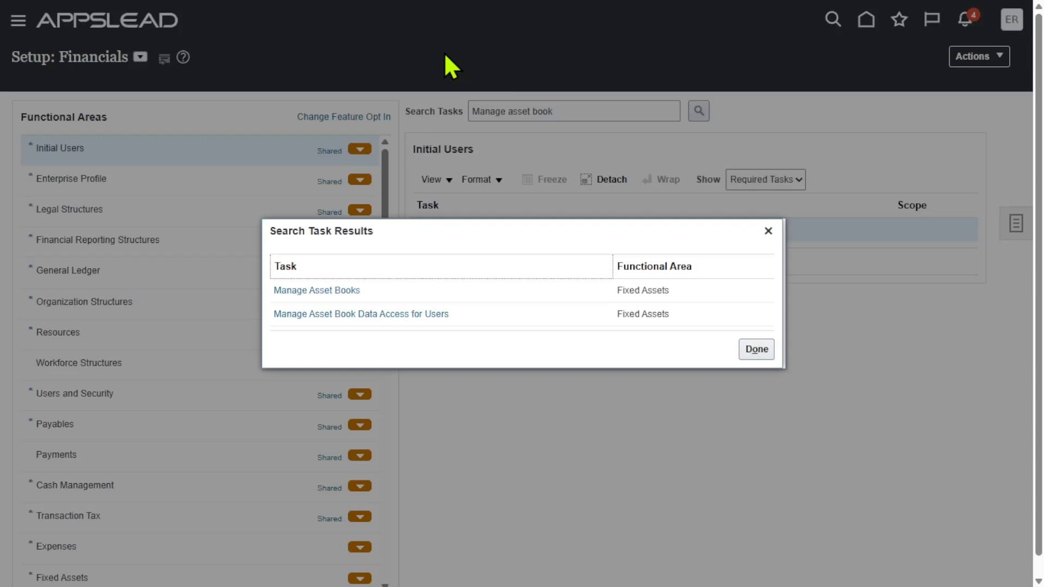
Open the Manage Asset Books task, search the SUPREMO US CORP books, check that corporate book's ledger, and leave its details without saving
{"action": "left_click", "coordinate": [328, 291]}
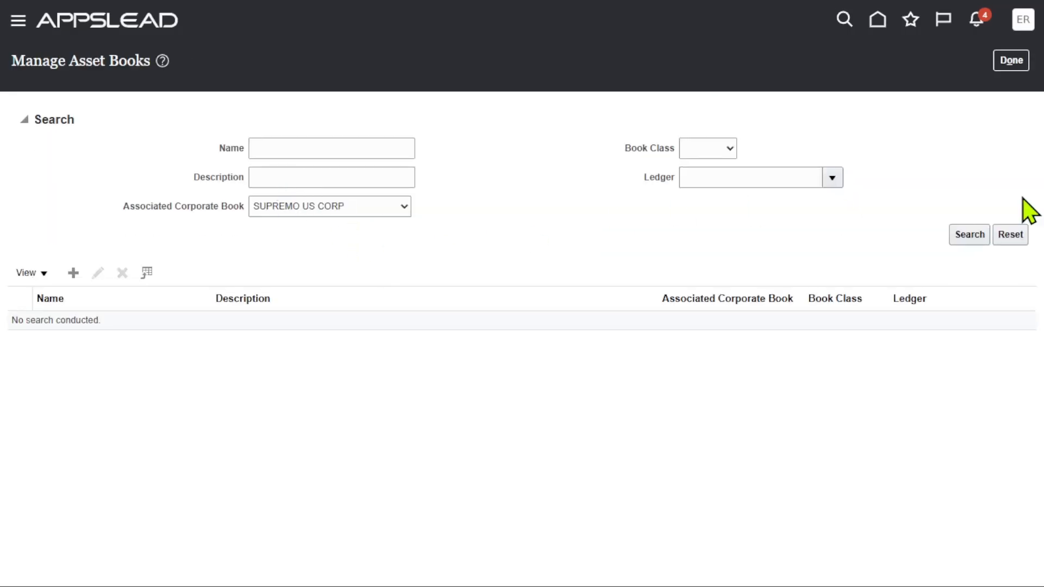
{"action": "left_click", "coordinate": [975, 231]}
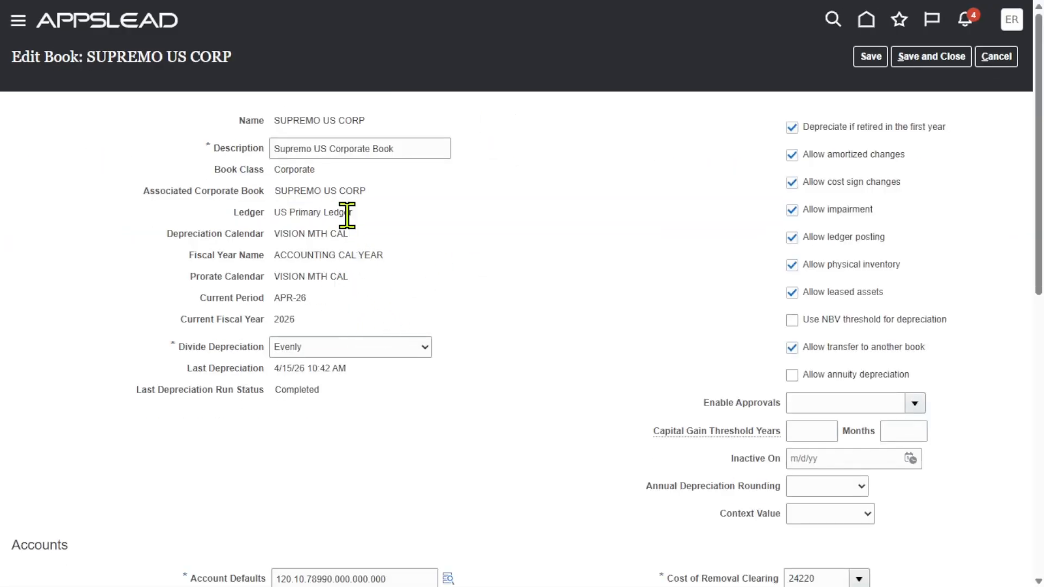
{"action": "left_click_drag", "start_coordinate": [352, 213], "coordinate": [273, 212]}
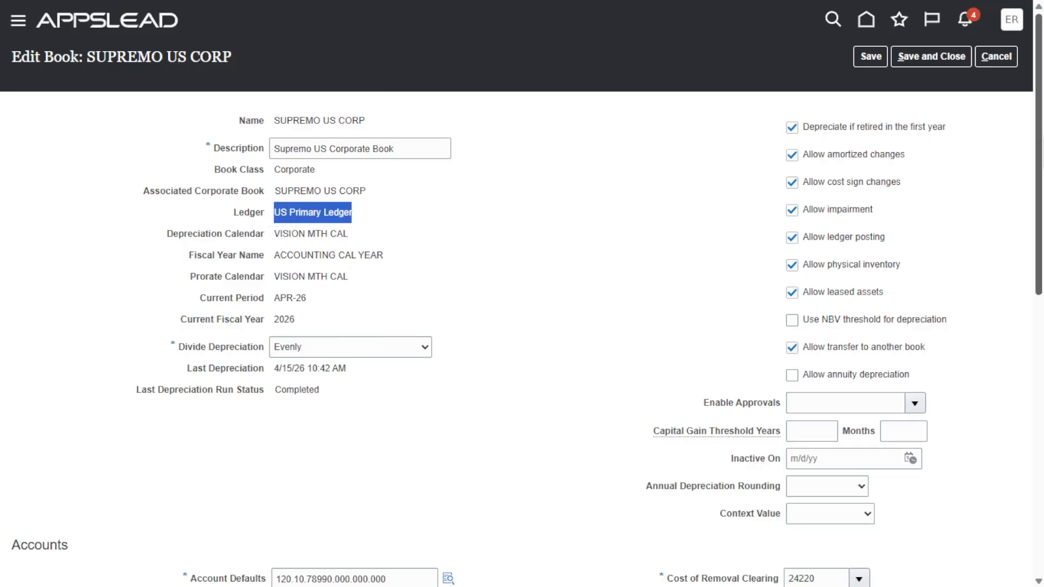
{"action": "left_click", "coordinate": [992, 58]}
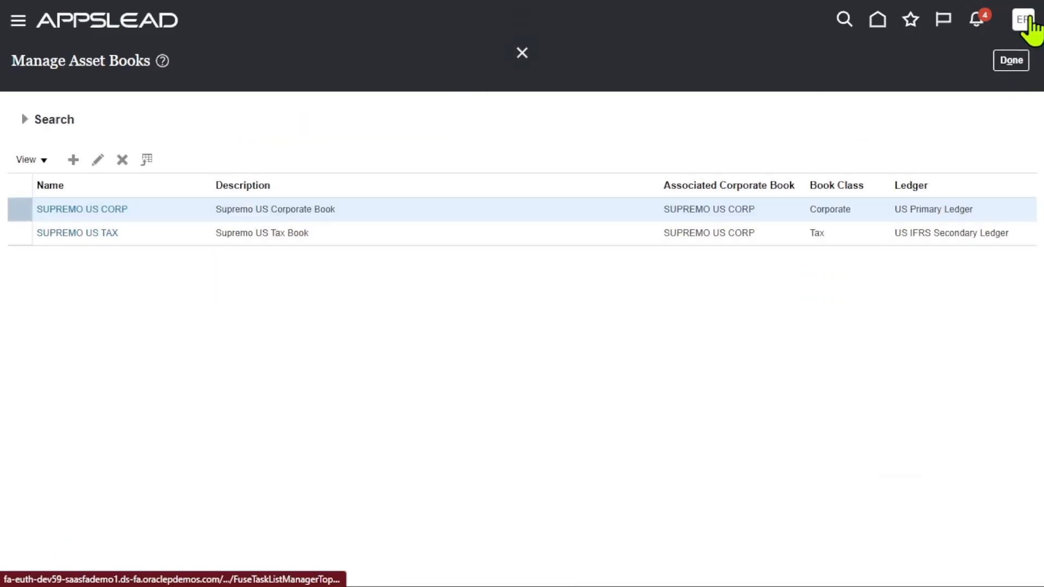
{"action": "left_click", "coordinate": [909, 21]}
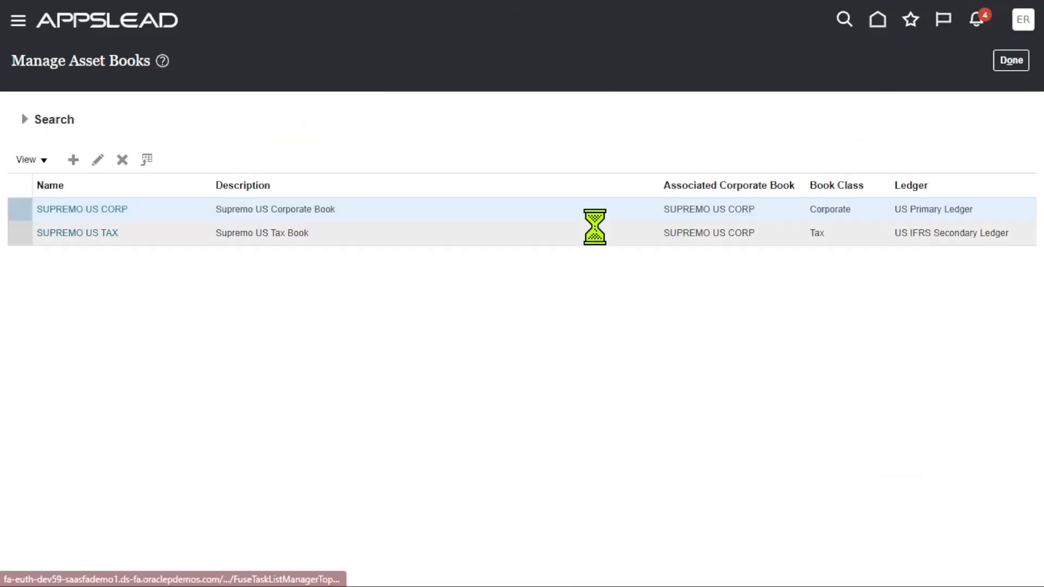
{"action": "left_click", "coordinate": [684, 132]}
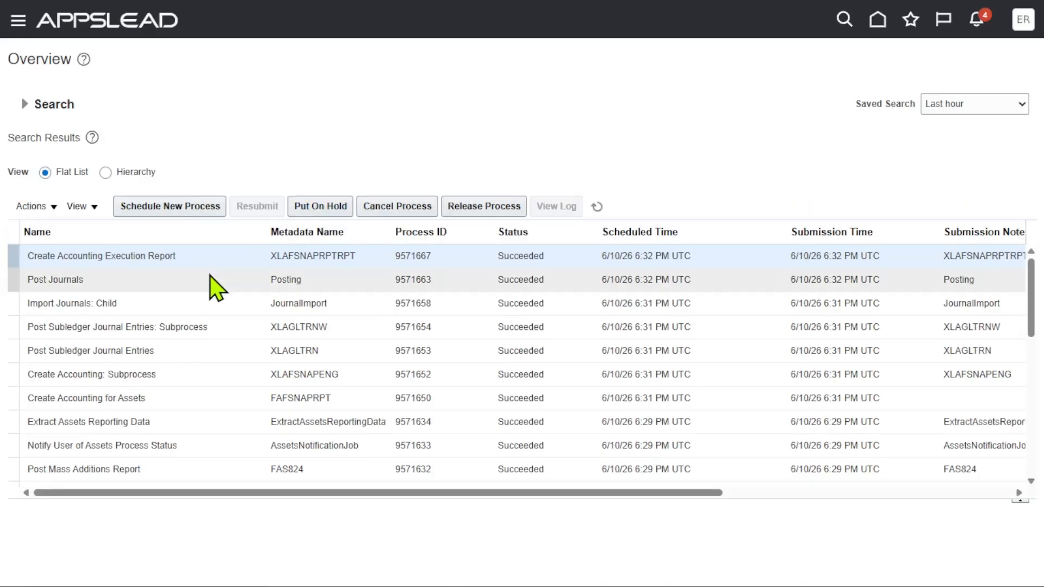
{"action": "left_click", "coordinate": [220, 258]}
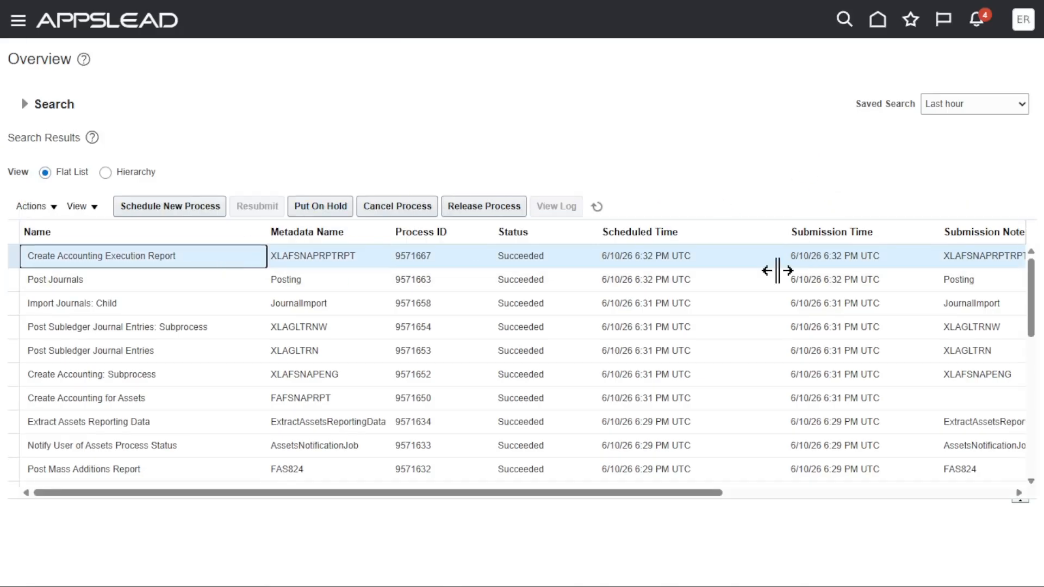
{"action": "scroll", "coordinate": [777, 270], "scroll_direction": "down", "scroll_amount": 1}
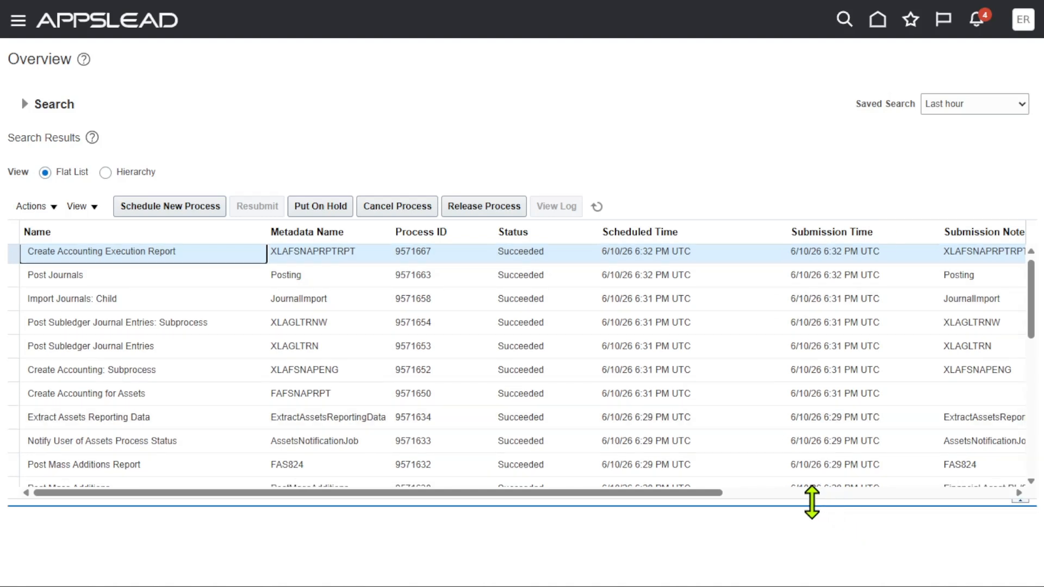
{"action": "scroll", "coordinate": [391, 350], "scroll_direction": "down", "scroll_amount": 2}
{"action": "scroll", "coordinate": [426, 377], "scroll_direction": "up", "scroll_amount": 3}
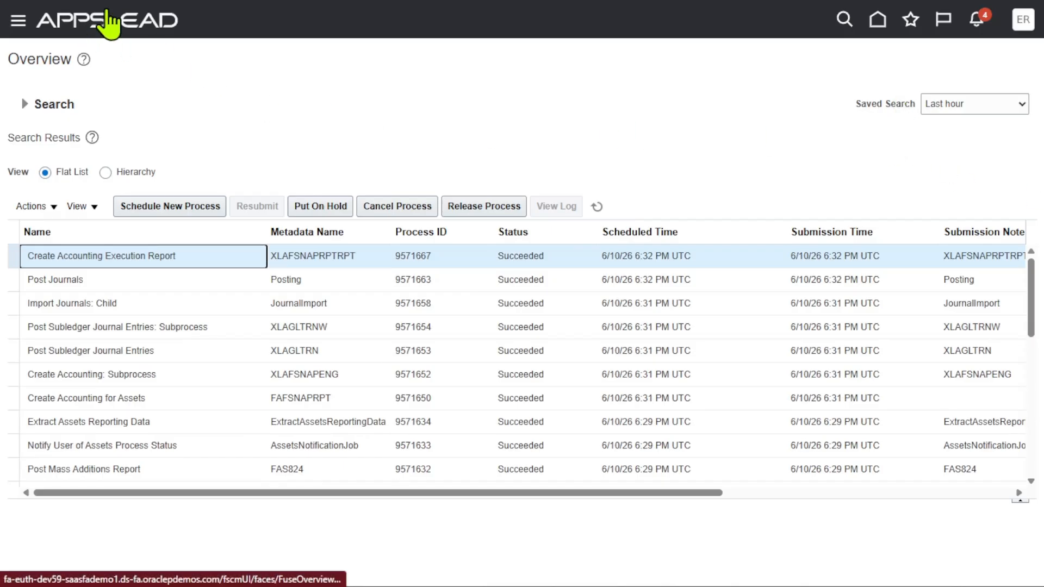
Return to the home page, open Scheduled Processes from the Tools group, and select the Create Accounting Execution Report process
{"action": "left_click", "coordinate": [107, 17]}
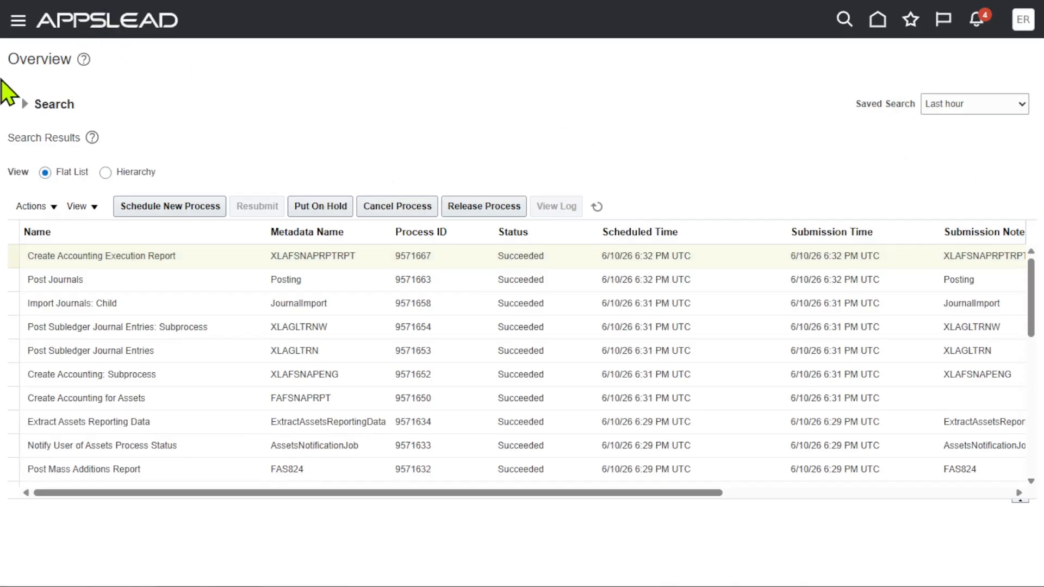
{"action": "left_click", "coordinate": [40, 17]}
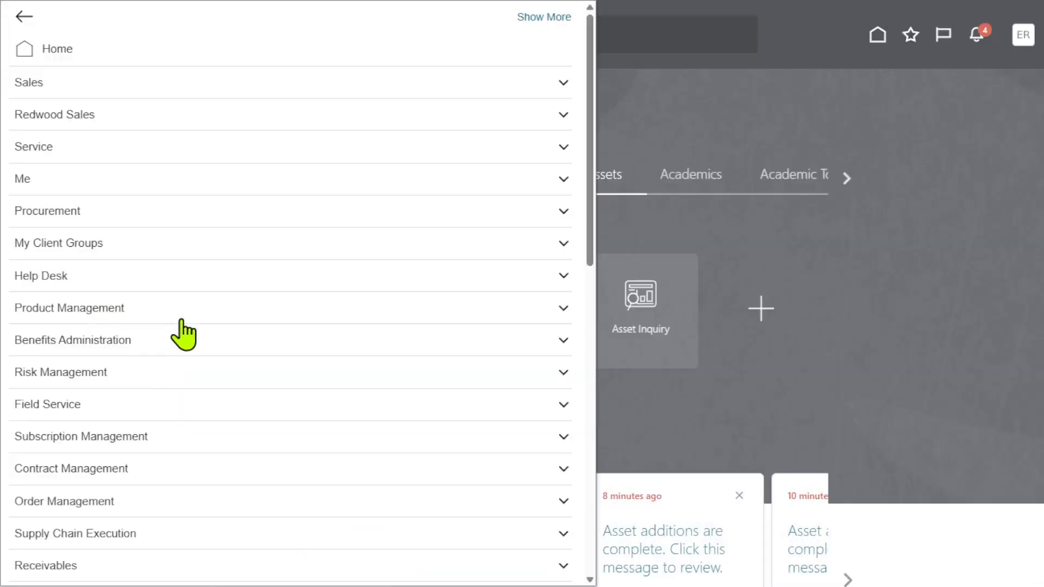
{"action": "scroll", "coordinate": [185, 324], "scroll_direction": "down", "scroll_amount": 10}
{"action": "scroll", "coordinate": [210, 348], "scroll_direction": "down", "scroll_amount": 2}
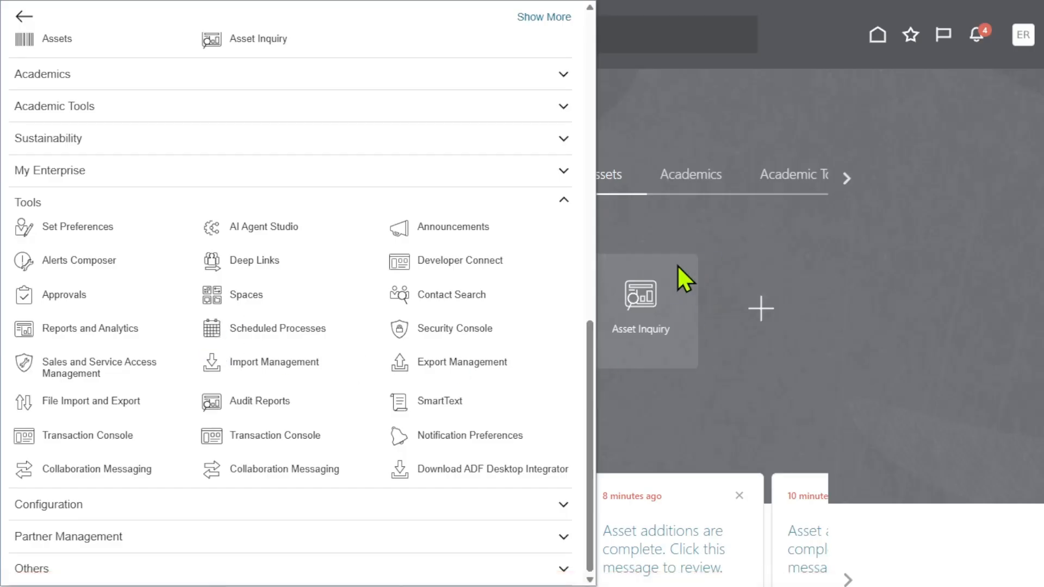
{"action": "left_click", "coordinate": [277, 327]}
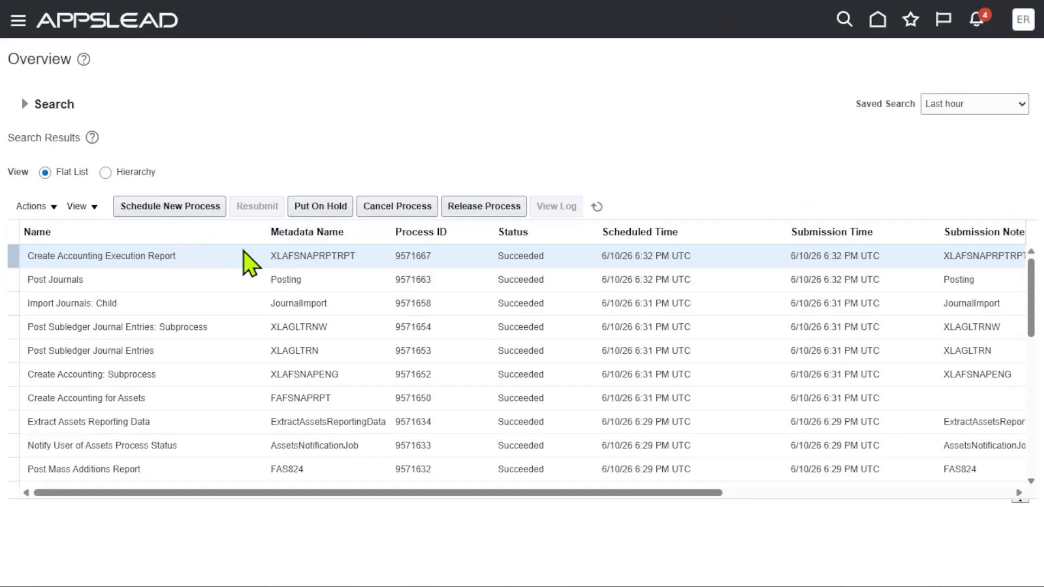
{"action": "left_click", "coordinate": [244, 257]}
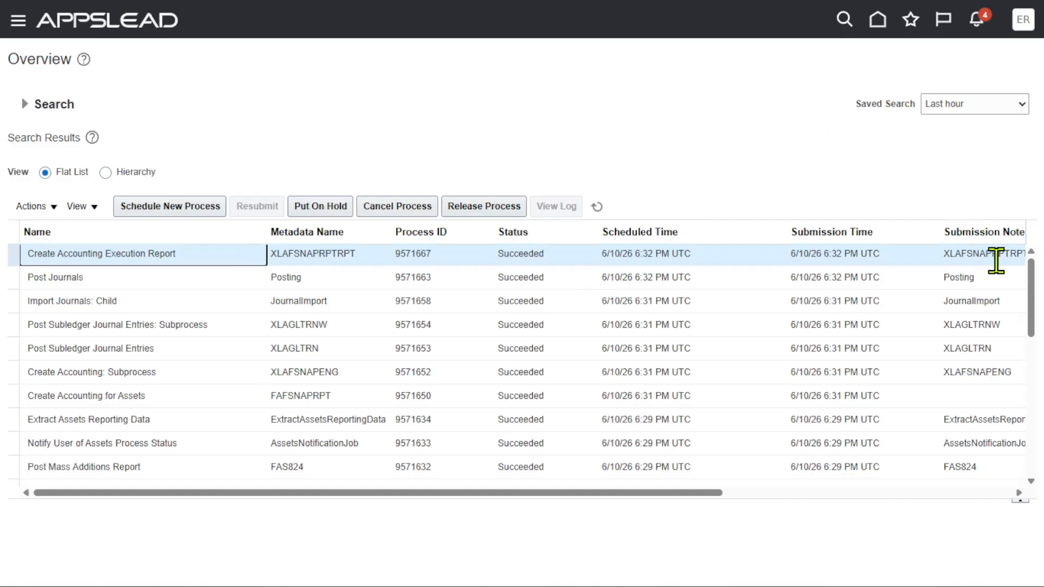
Check the process details of the earlier Post Mass Additions Report run, and return to the start of the process list
{"action": "left_click_drag", "start_coordinate": [1030, 285], "coordinate": [1041, 525]}
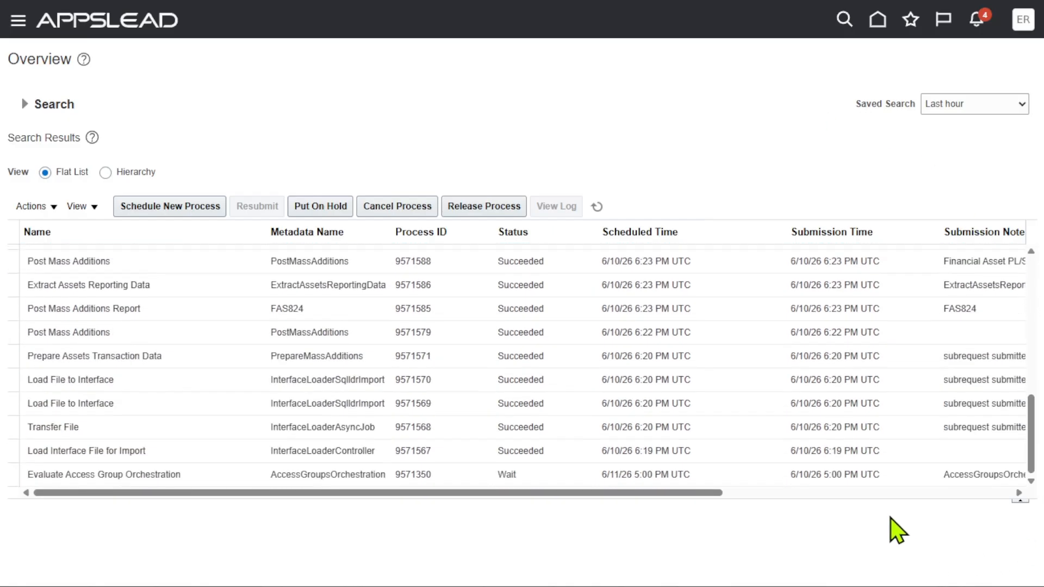
{"action": "left_click", "coordinate": [330, 311]}
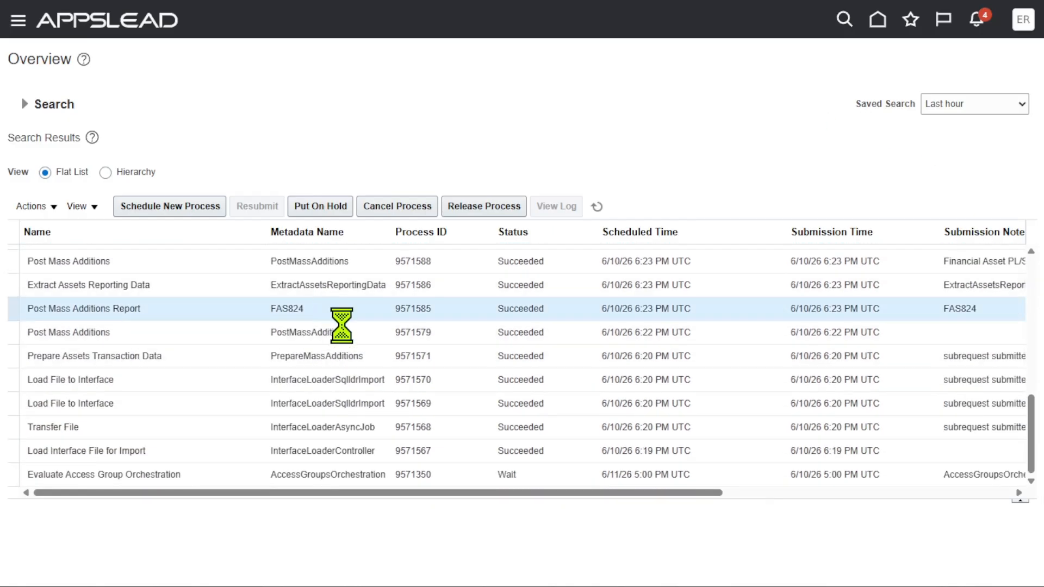
{"action": "scroll", "coordinate": [508, 543], "scroll_direction": "down", "scroll_amount": 4}
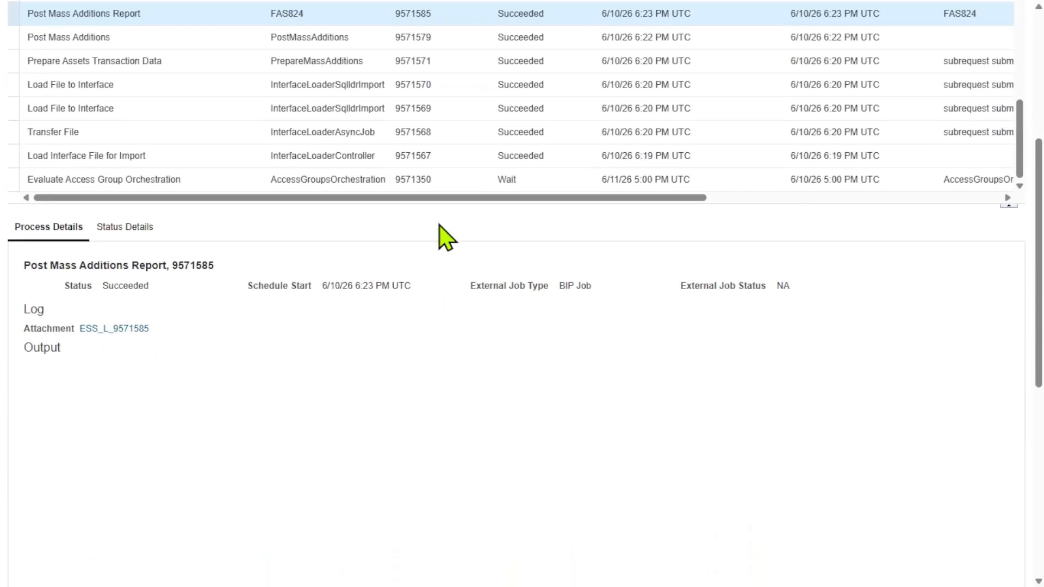
{"action": "scroll", "coordinate": [405, 227], "scroll_direction": "up", "scroll_amount": 4}
{"action": "scroll", "coordinate": [399, 227], "scroll_direction": "up", "scroll_amount": 10}
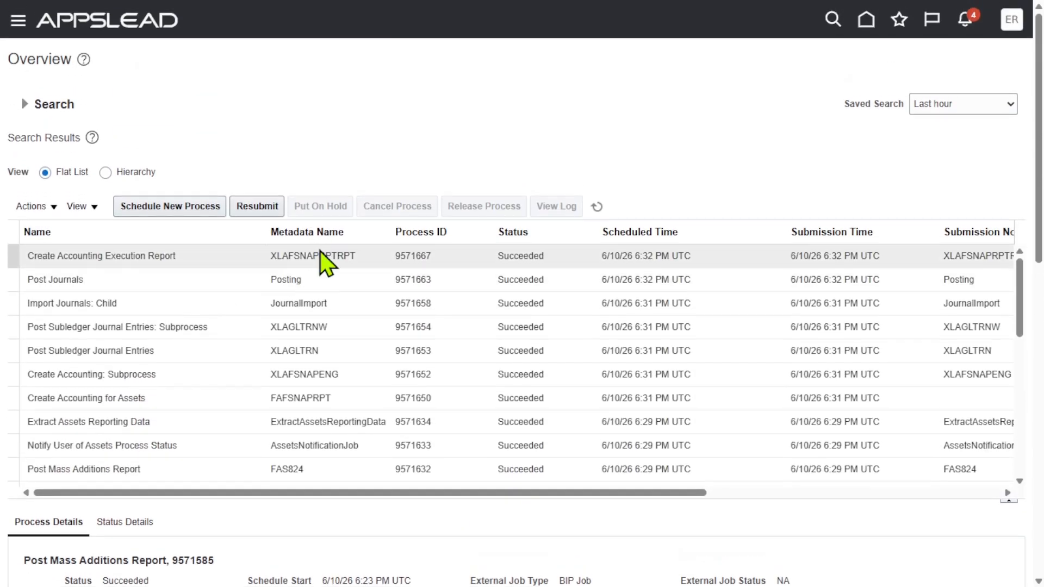
Open the Default Document of the Create Accounting Execution Report and review its event, subledger journal and General Ledger transfer summaries
{"action": "left_click", "coordinate": [329, 256]}
{"action": "scroll", "coordinate": [834, 212], "scroll_direction": "down", "scroll_amount": 6}
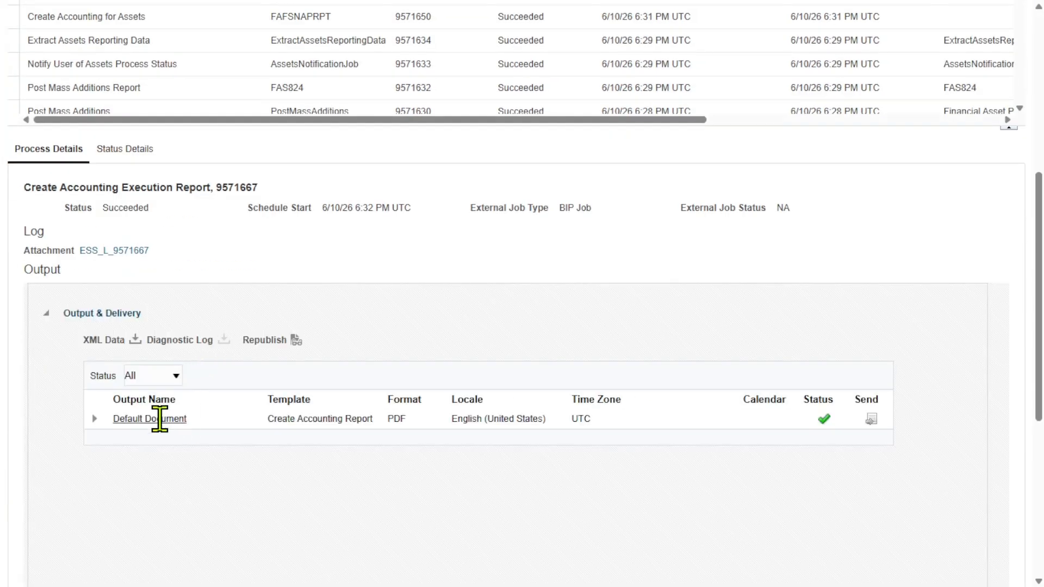
{"action": "left_click", "coordinate": [159, 419]}
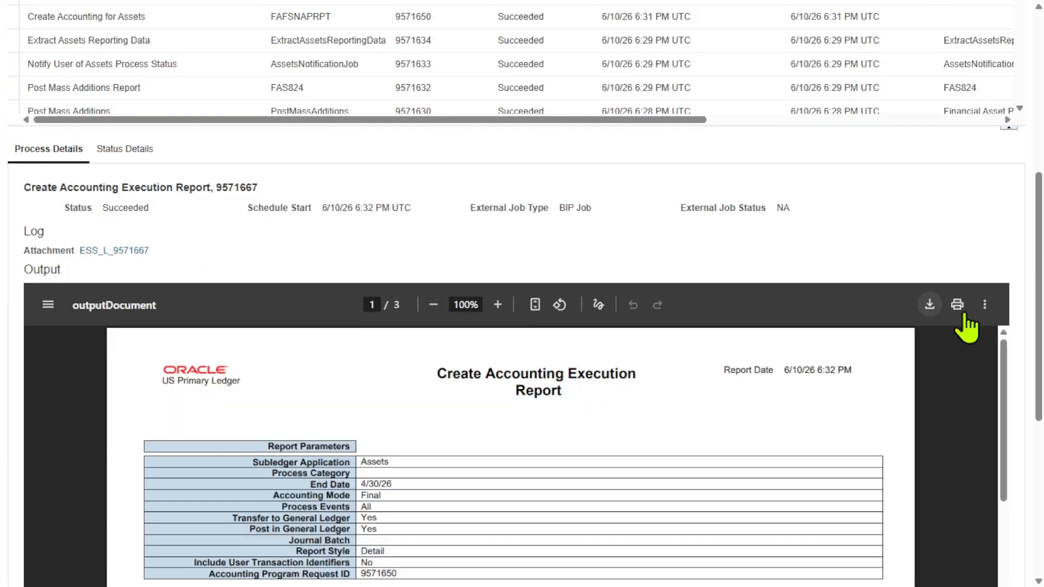
{"action": "scroll", "coordinate": [1039, 228], "scroll_direction": "down", "scroll_amount": 5}
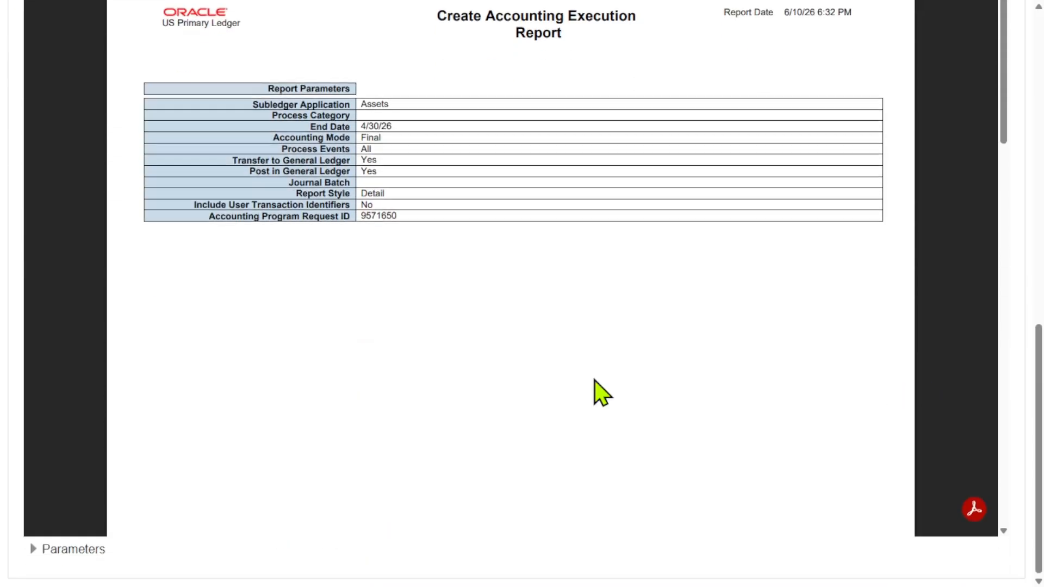
{"action": "scroll", "coordinate": [501, 326], "scroll_direction": "down", "scroll_amount": 3}
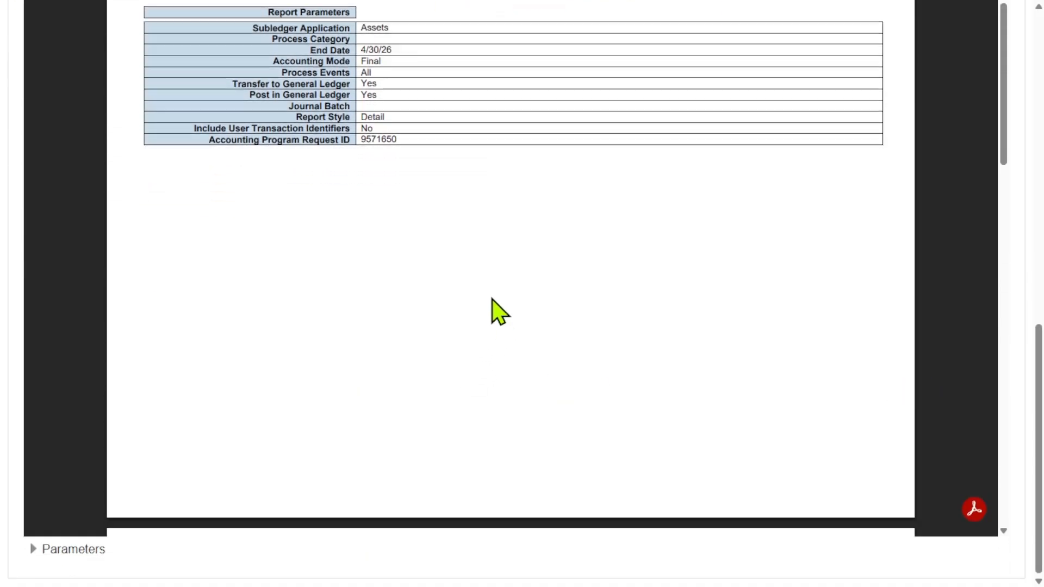
{"action": "scroll", "coordinate": [495, 310], "scroll_direction": "down", "scroll_amount": 6}
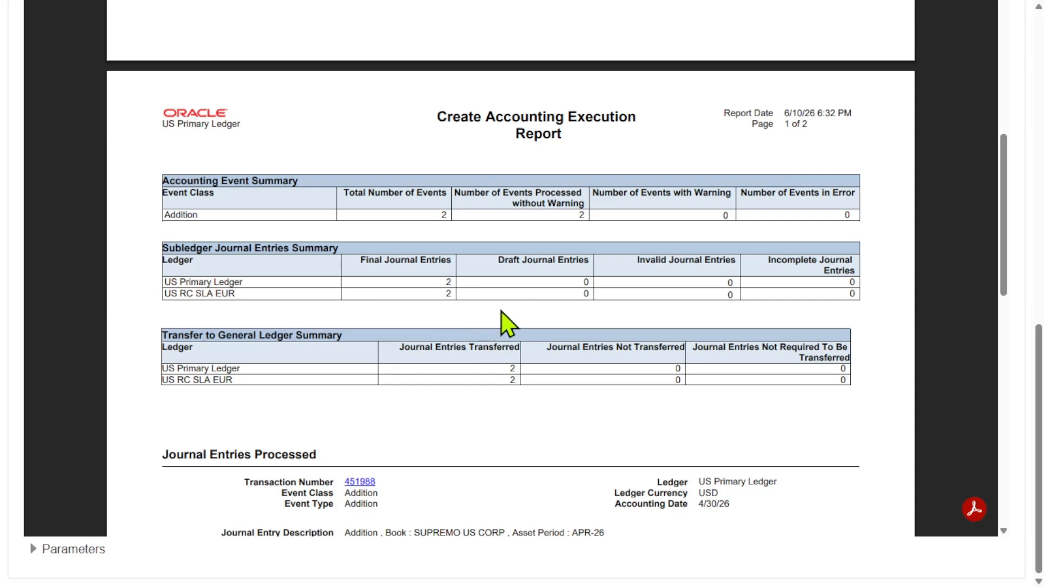
Examine the Cost and Cost clearing entries for both asset additions in US Primary Ledger and US RC SLA EUR
{"action": "scroll", "coordinate": [512, 326], "scroll_direction": "down", "scroll_amount": 5}
{"action": "scroll", "coordinate": [520, 314], "scroll_direction": "up", "scroll_amount": 3}
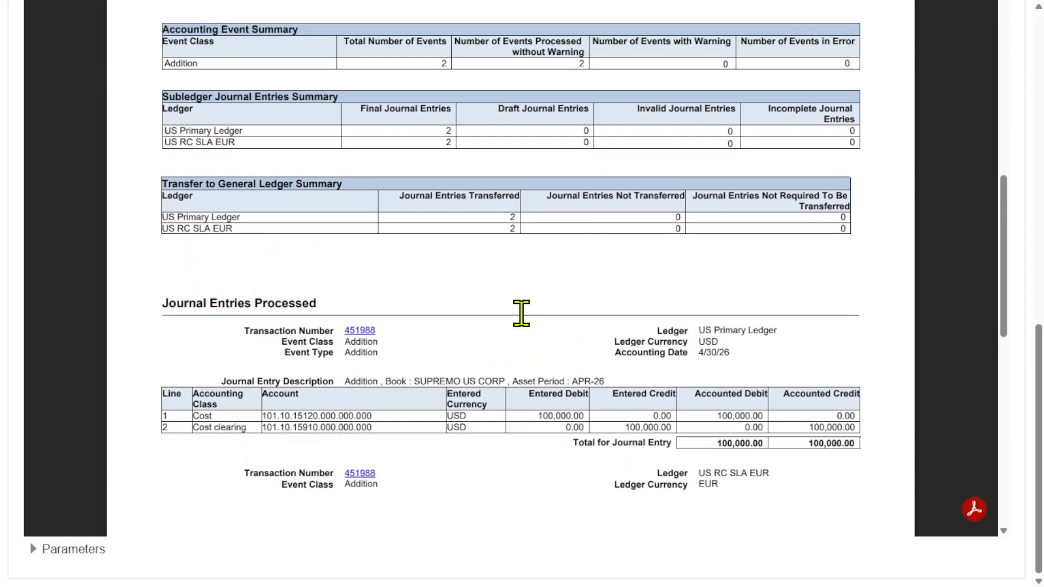
{"action": "scroll", "coordinate": [533, 330], "scroll_direction": "down", "scroll_amount": 3}
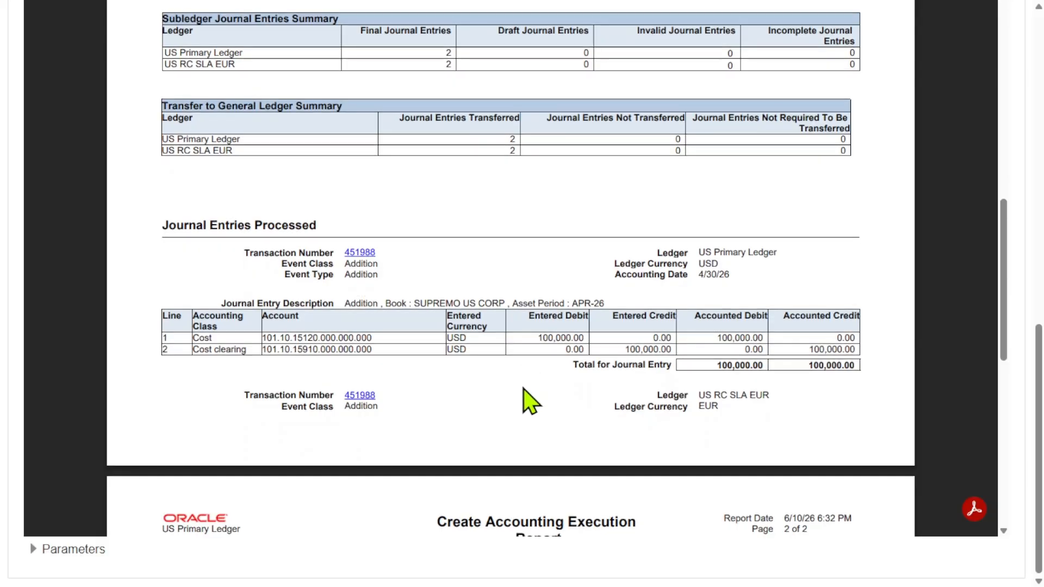
{"action": "scroll", "coordinate": [555, 389], "scroll_direction": "down", "scroll_amount": 2}
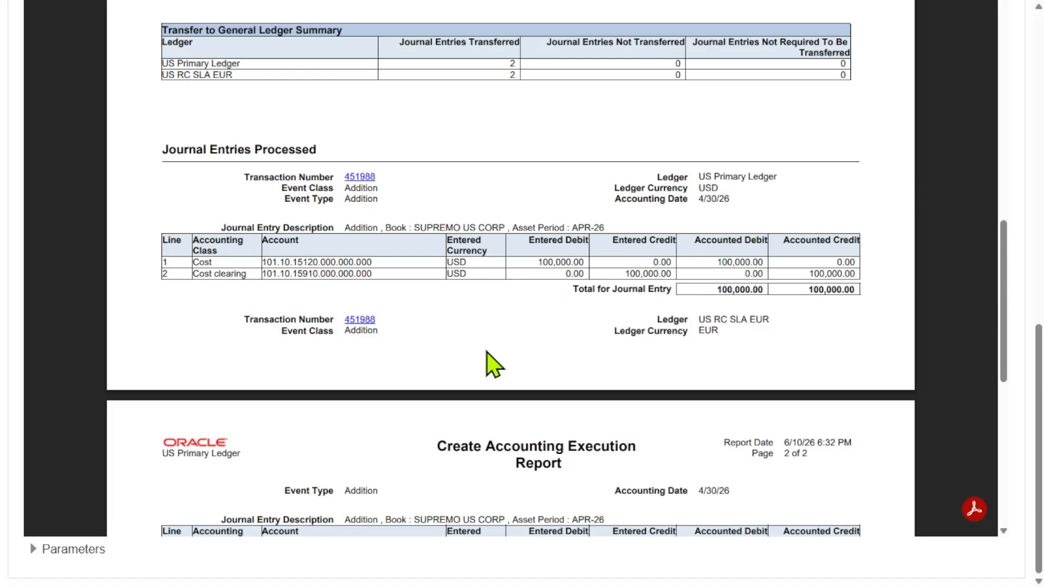
{"action": "scroll", "coordinate": [691, 313], "scroll_direction": "down", "scroll_amount": 9}
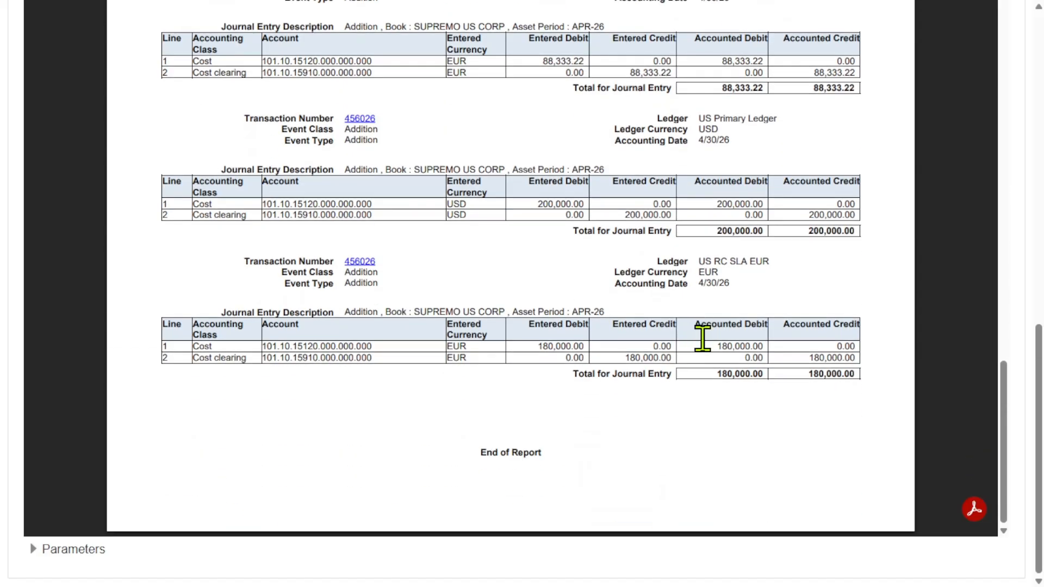
{"action": "scroll", "coordinate": [870, 359], "scroll_direction": "up", "scroll_amount": 1}
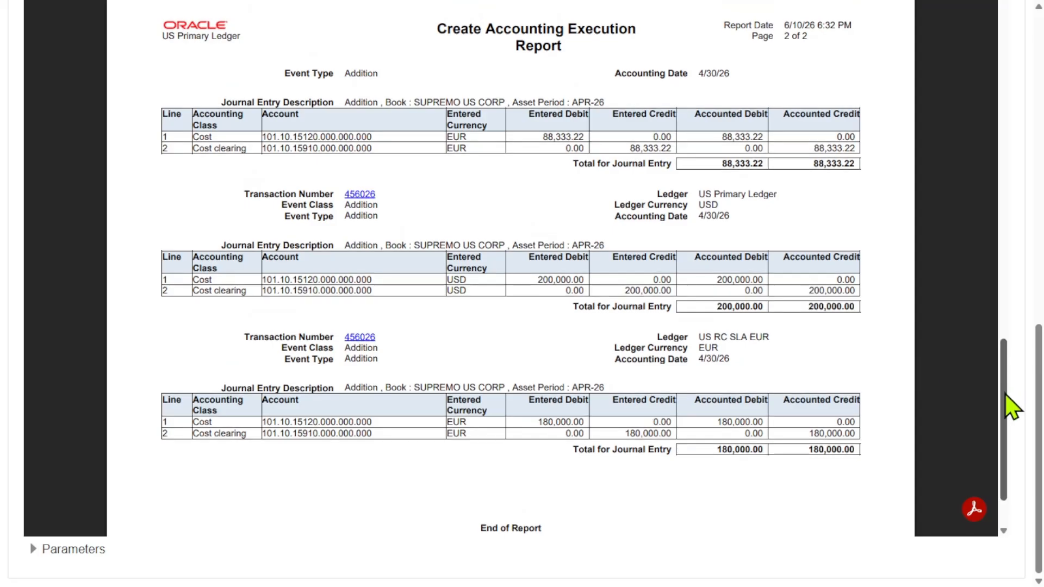
{"action": "scroll", "coordinate": [1006, 408], "scroll_direction": "up", "scroll_amount": 1}
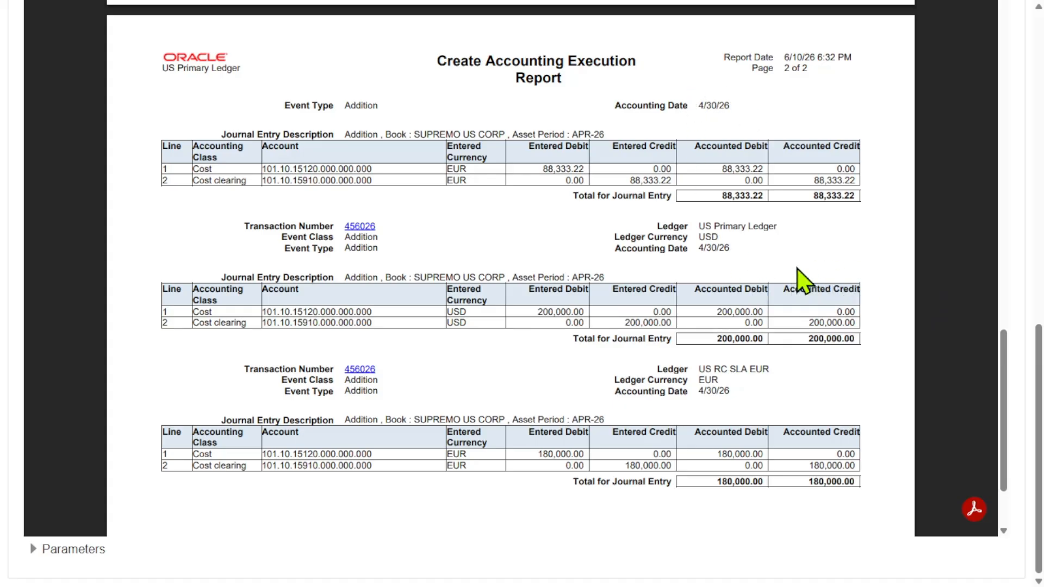
{"action": "scroll", "coordinate": [682, 277], "scroll_direction": "up", "scroll_amount": 10}
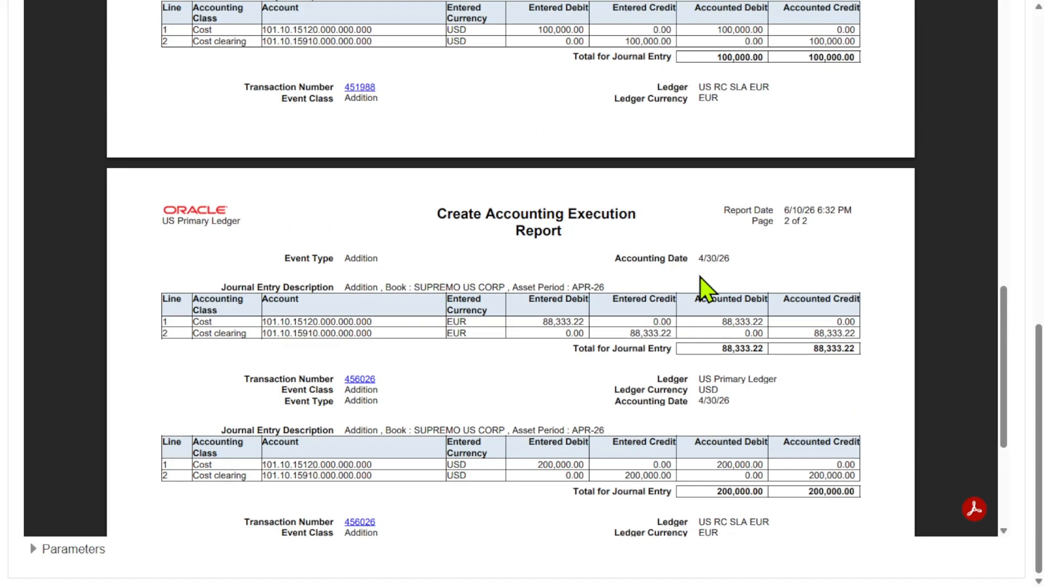
{"action": "scroll", "coordinate": [804, 279], "scroll_direction": "up", "scroll_amount": 20}
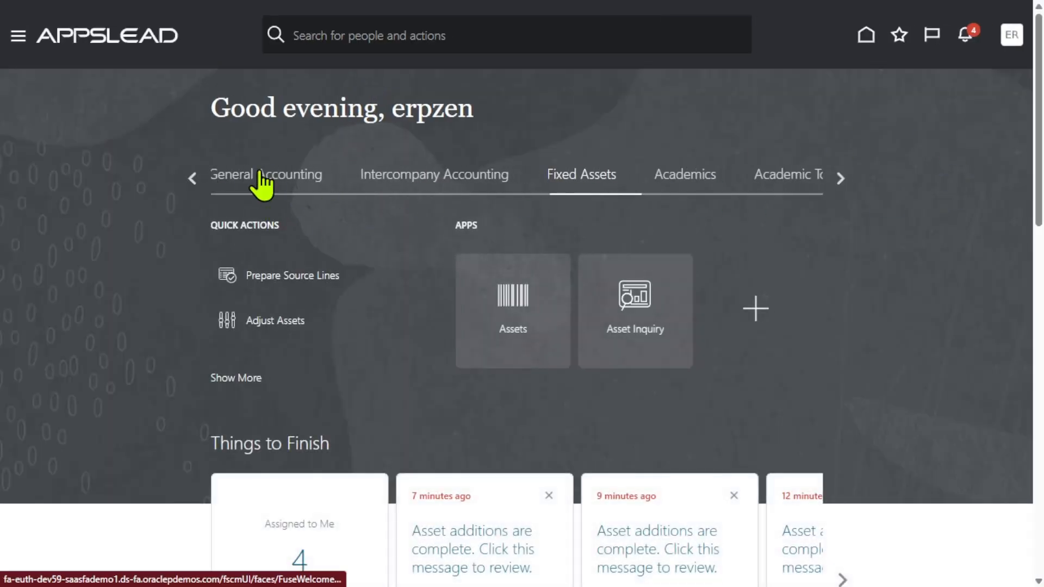
Open Journals under General Accounting and go to the Manage Journals task for the US Primary Ledger data access set
{"action": "left_click", "coordinate": [262, 182]}
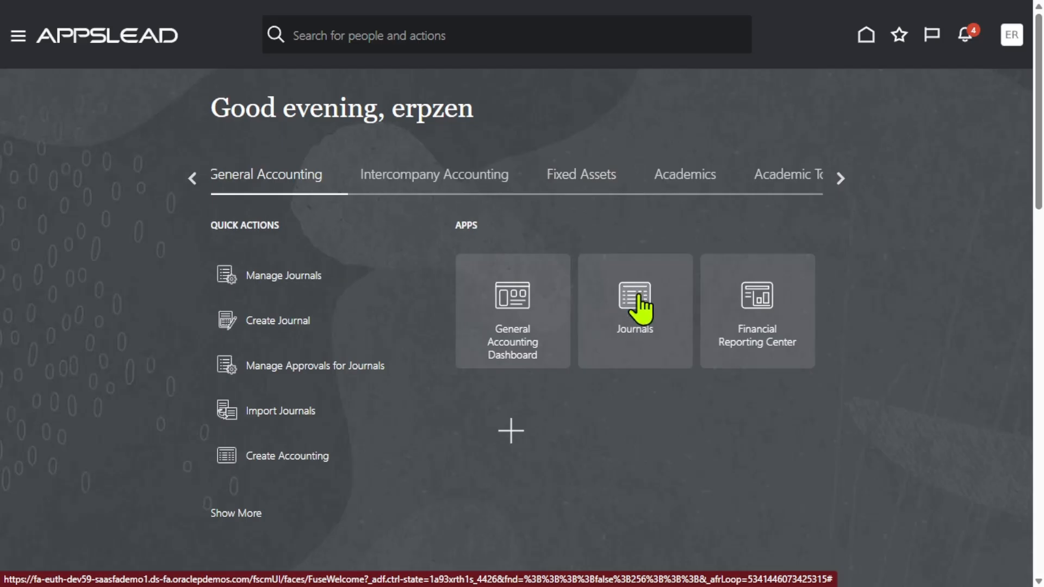
{"action": "left_click", "coordinate": [642, 307]}
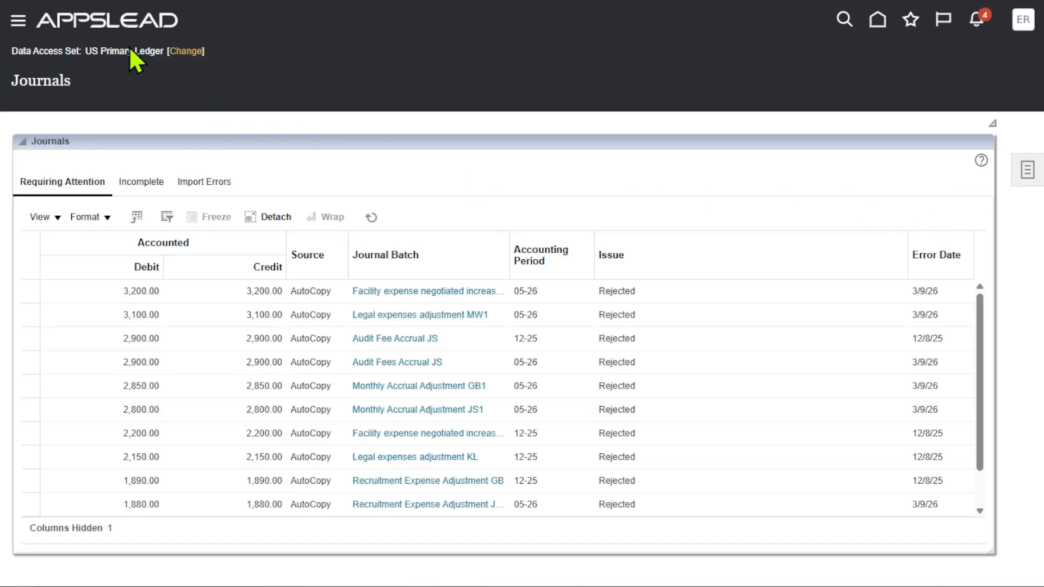
{"action": "left_click", "coordinate": [1027, 171]}
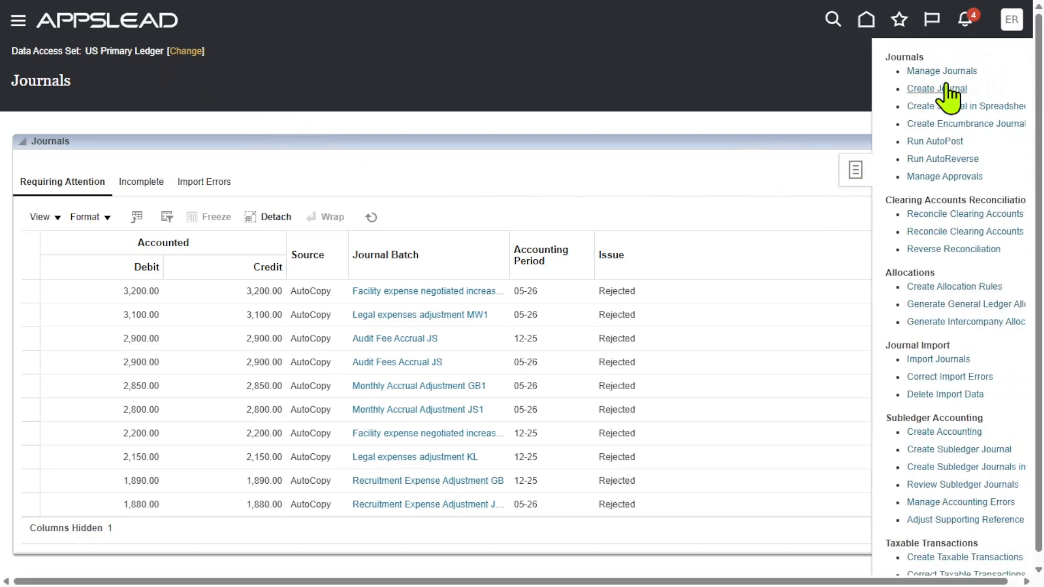
{"action": "left_click", "coordinate": [914, 89]}
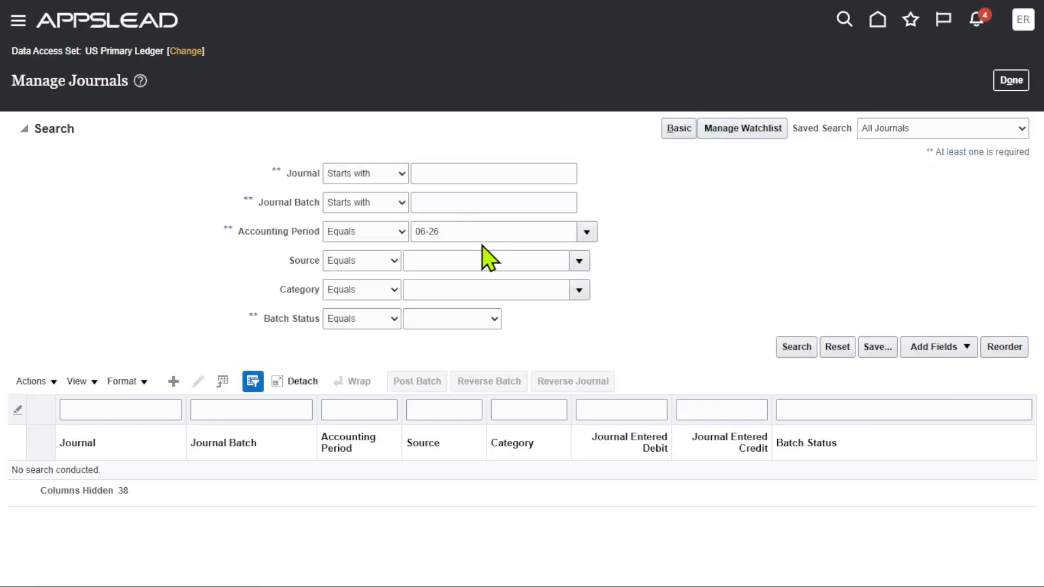
Search the journals for accounting period 06-26, and repeat the search for period 04-26
{"action": "double_click", "coordinate": [477, 225]}
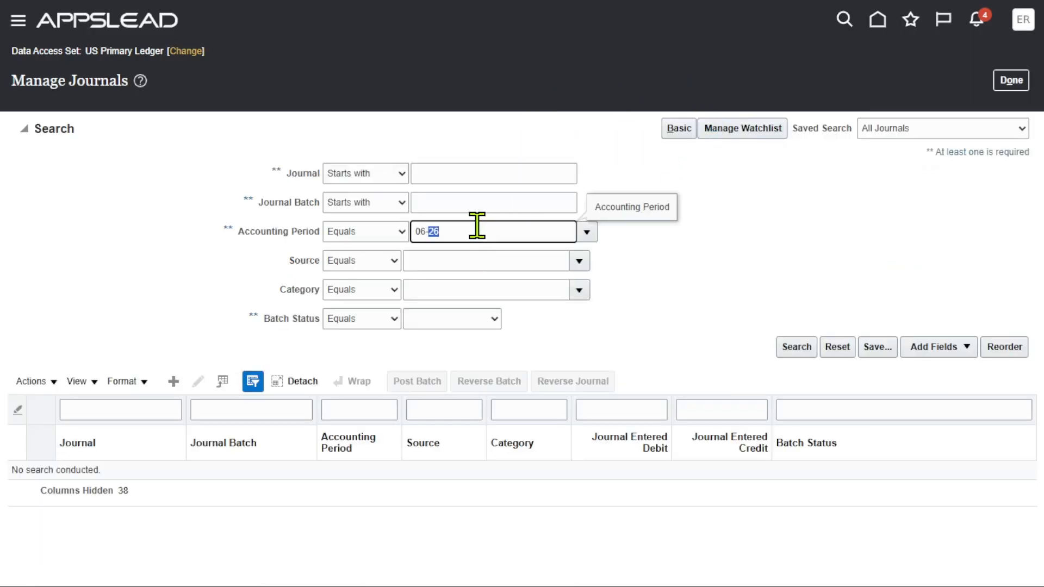
{"action": "left_click", "coordinate": [797, 347]}
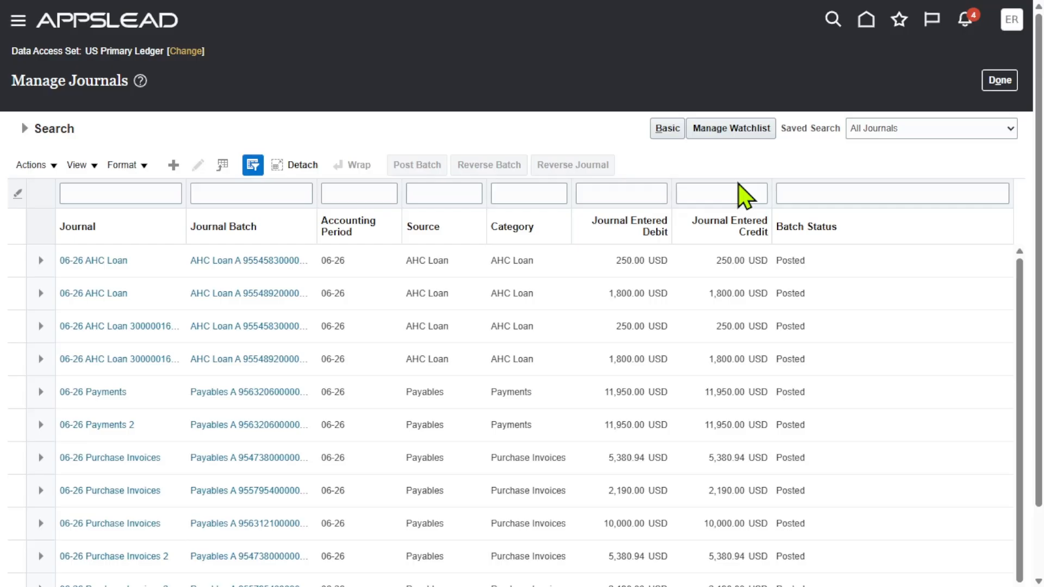
{"action": "left_click", "coordinate": [24, 128]}
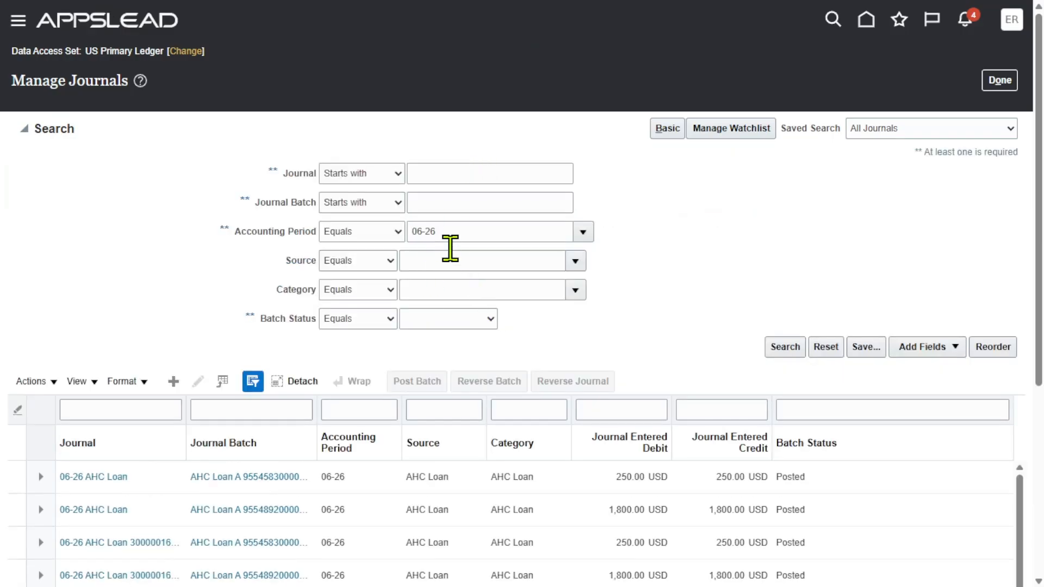
{"action": "left_click", "coordinate": [584, 233]}
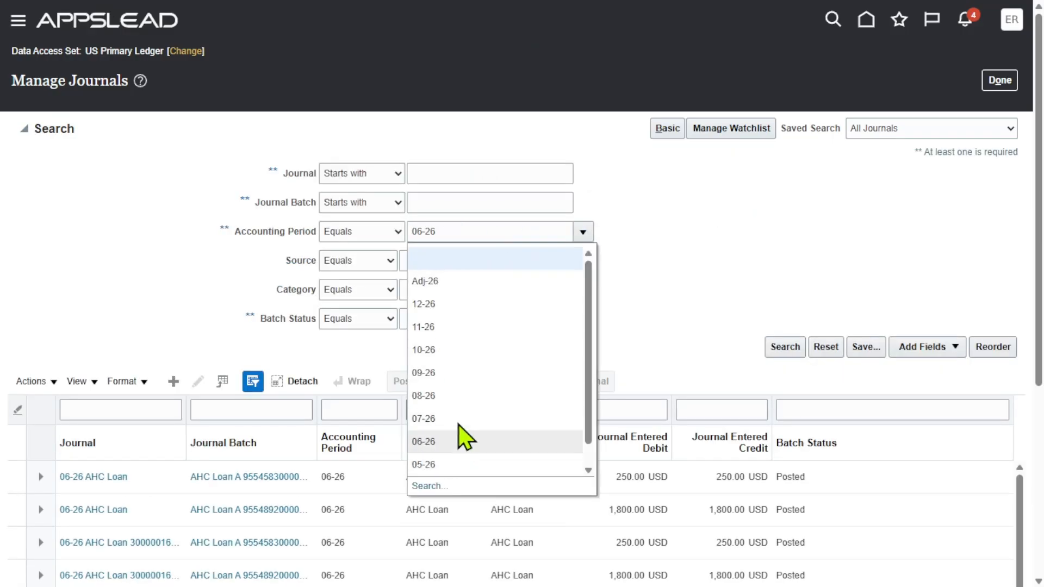
{"action": "scroll", "coordinate": [473, 389], "scroll_direction": "down", "scroll_amount": 3}
{"action": "left_click", "coordinate": [441, 416]}
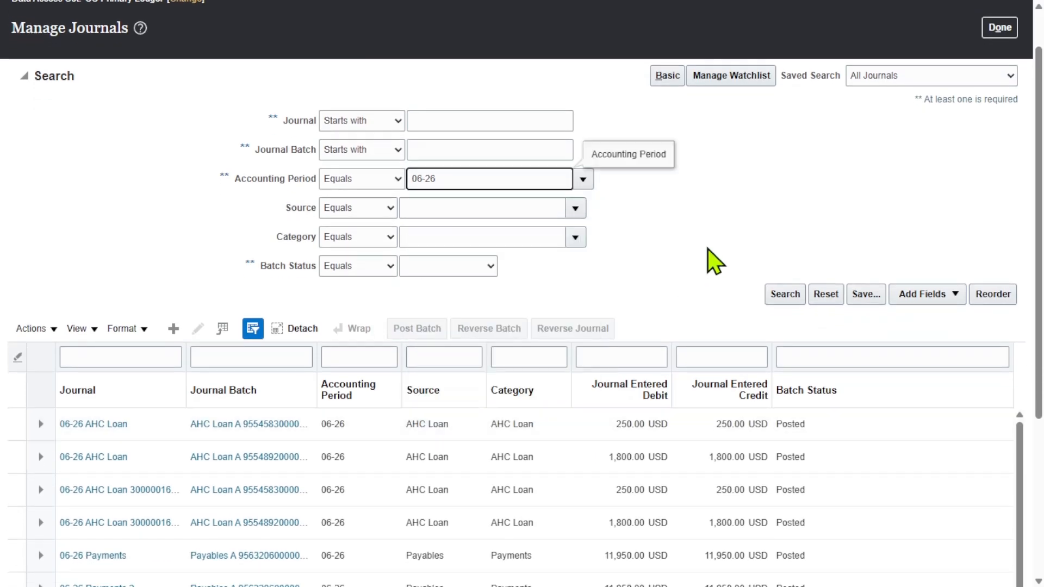
{"action": "left_click", "coordinate": [789, 296]}
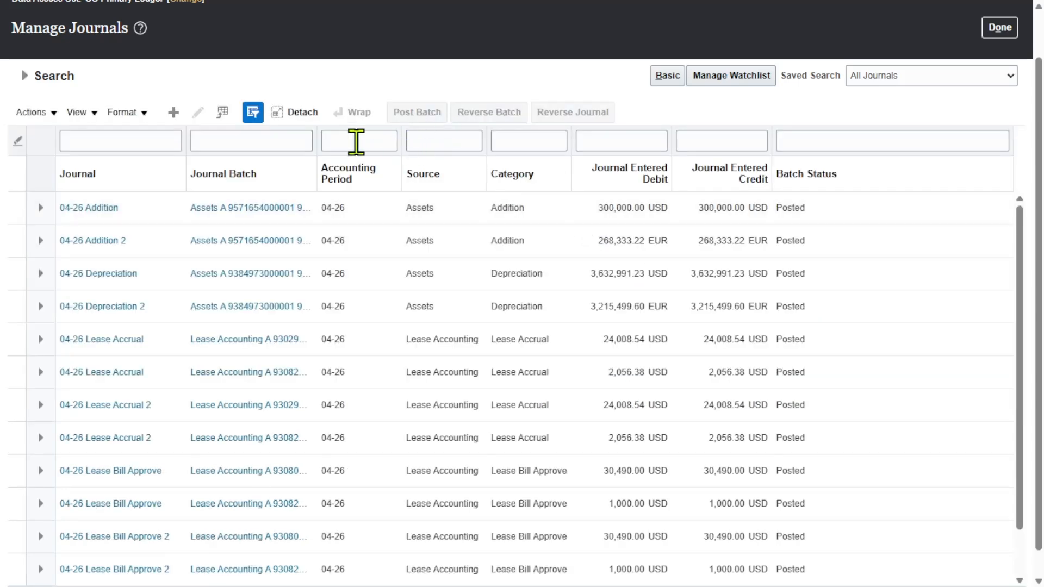
Narrow the 04-26 journal search to the Assets source, looking that source up by name, and rerun it
{"action": "scroll", "coordinate": [143, 187], "scroll_direction": "up", "scroll_amount": 1}
{"action": "left_click", "coordinate": [22, 129]}
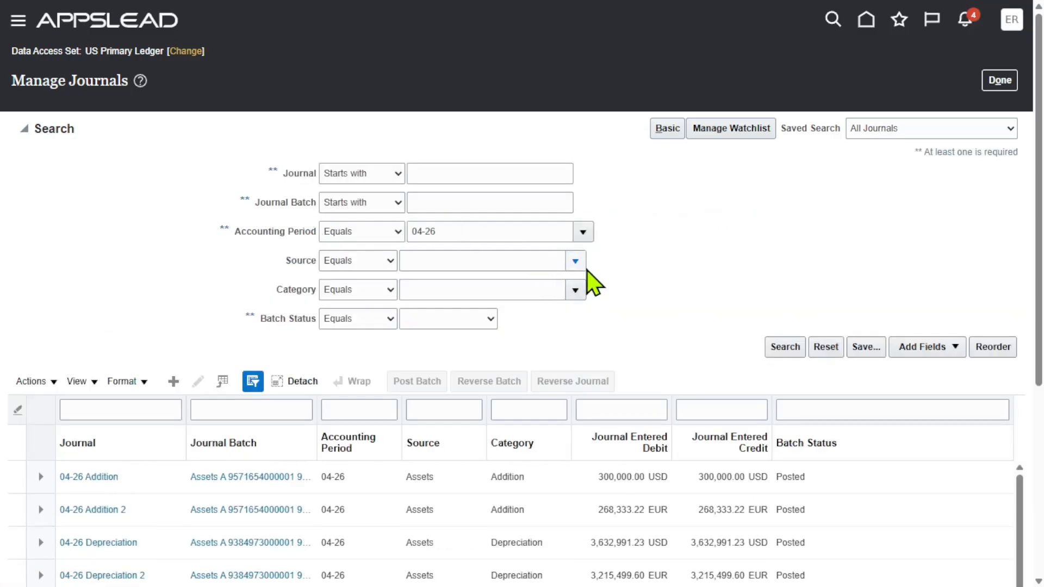
{"action": "left_click", "coordinate": [575, 262]}
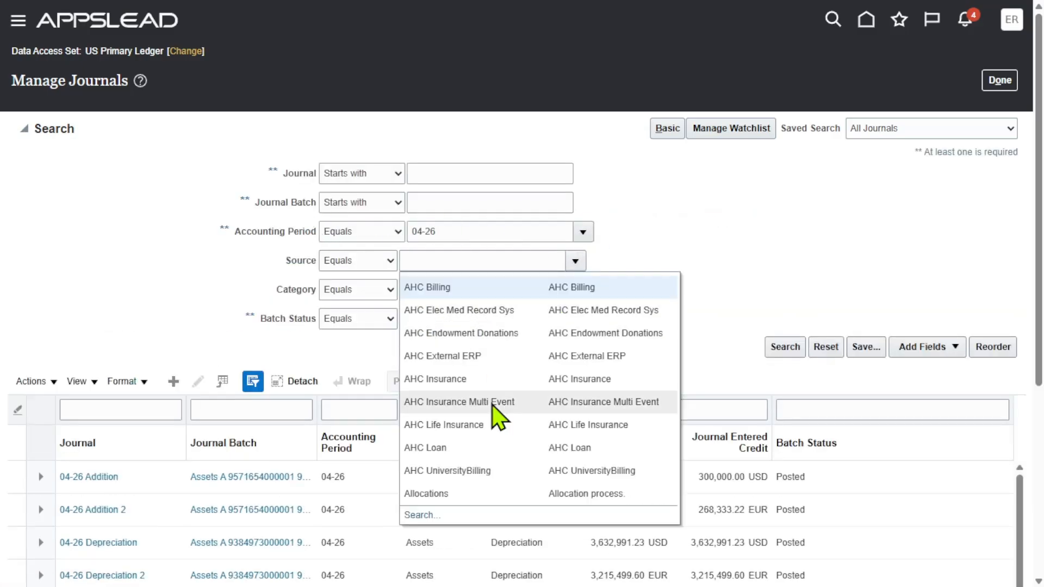
{"action": "left_click", "coordinate": [427, 517]}
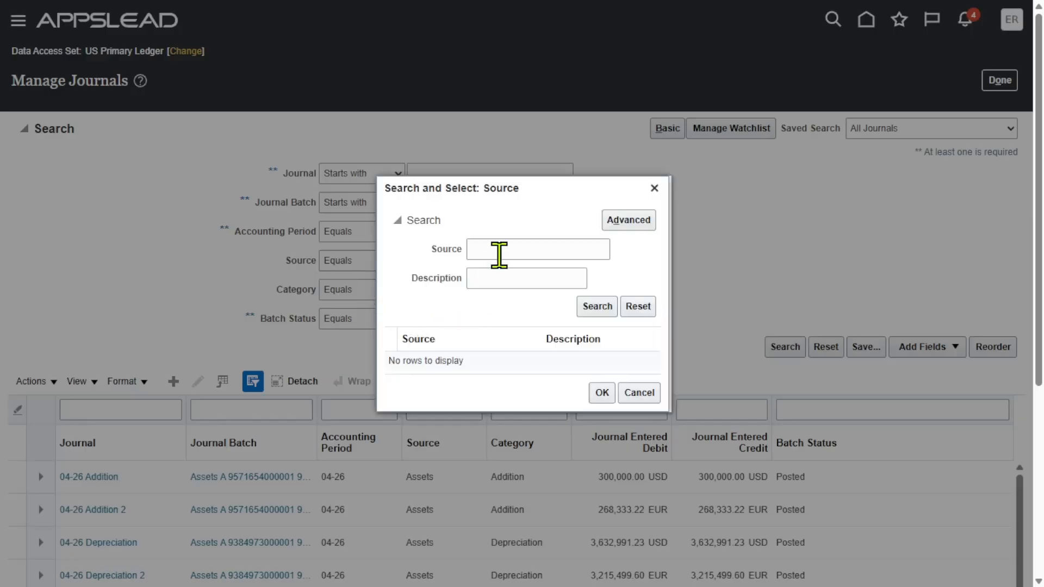
{"action": "left_click", "coordinate": [522, 249]}
{"action": "type", "text": "Ass"}
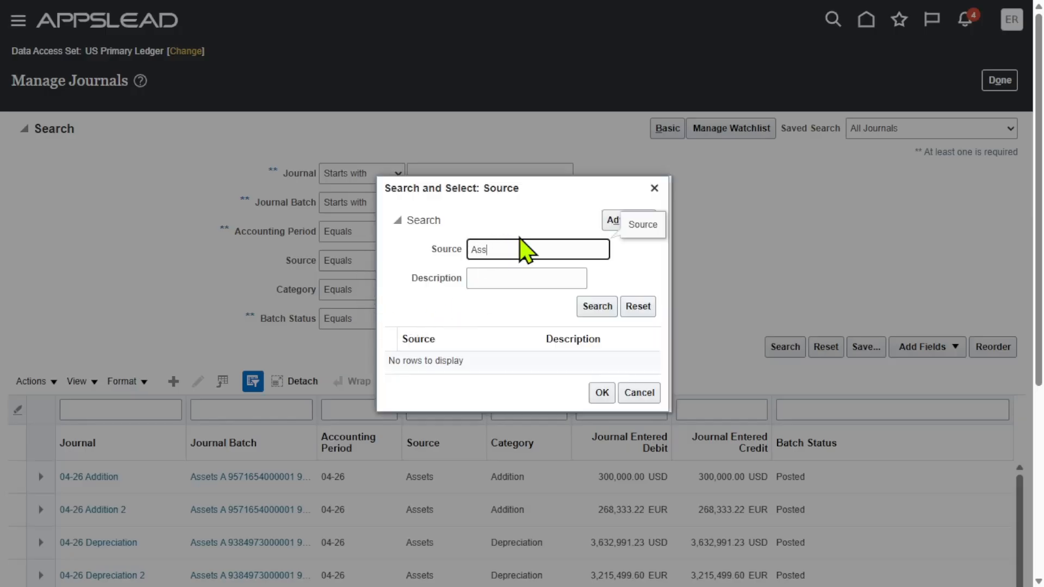
{"action": "type", "text": "ets"}
{"action": "left_click", "coordinate": [606, 305]}
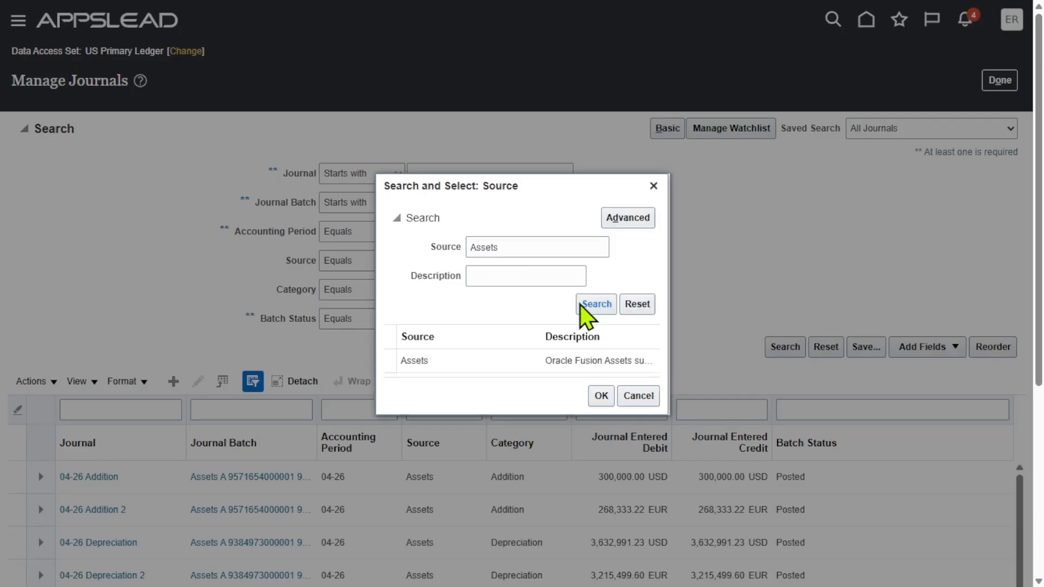
{"action": "left_click", "coordinate": [554, 360]}
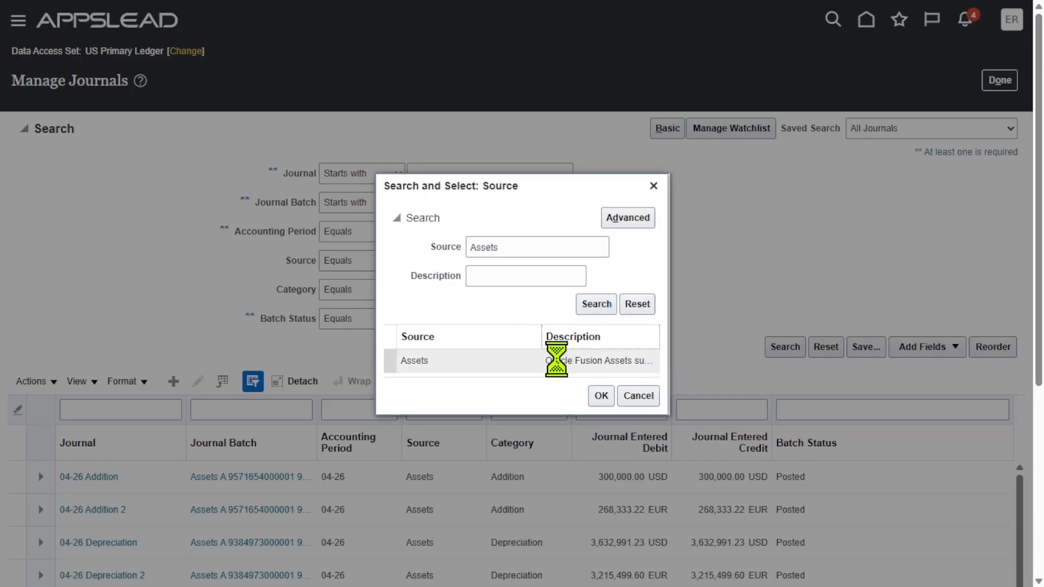
{"action": "left_click", "coordinate": [601, 395]}
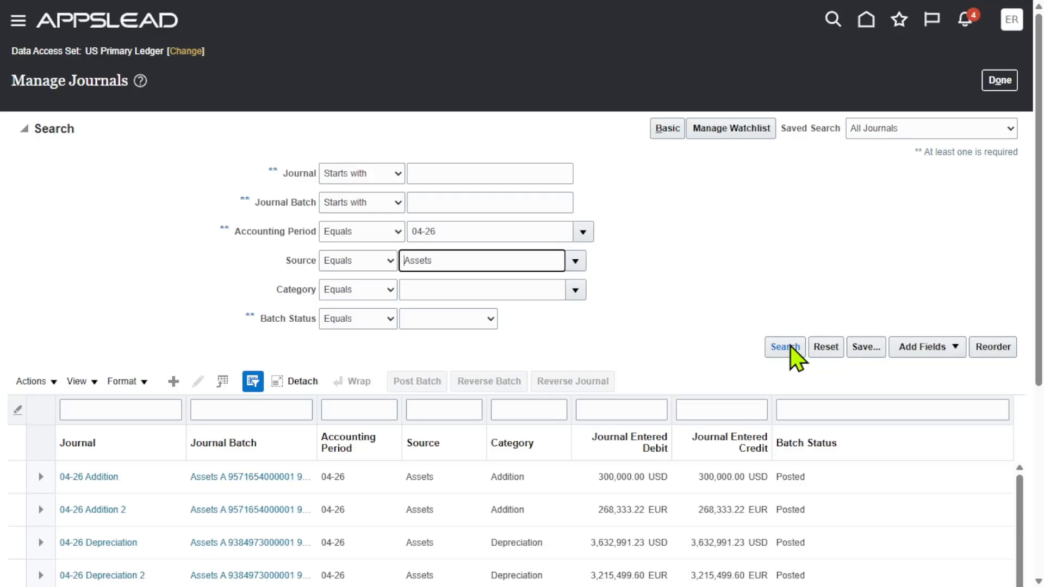
{"action": "left_click", "coordinate": [792, 352]}
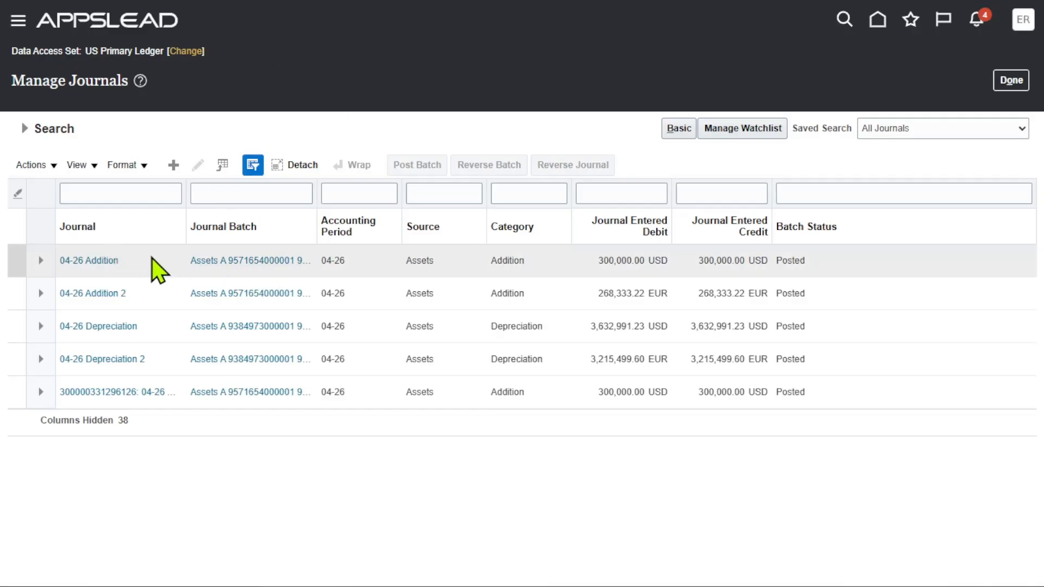
Open the 04-26 Addition journal and drill down from line 1's debit amount to its subledger journal lines
{"action": "left_click", "coordinate": [97, 262]}
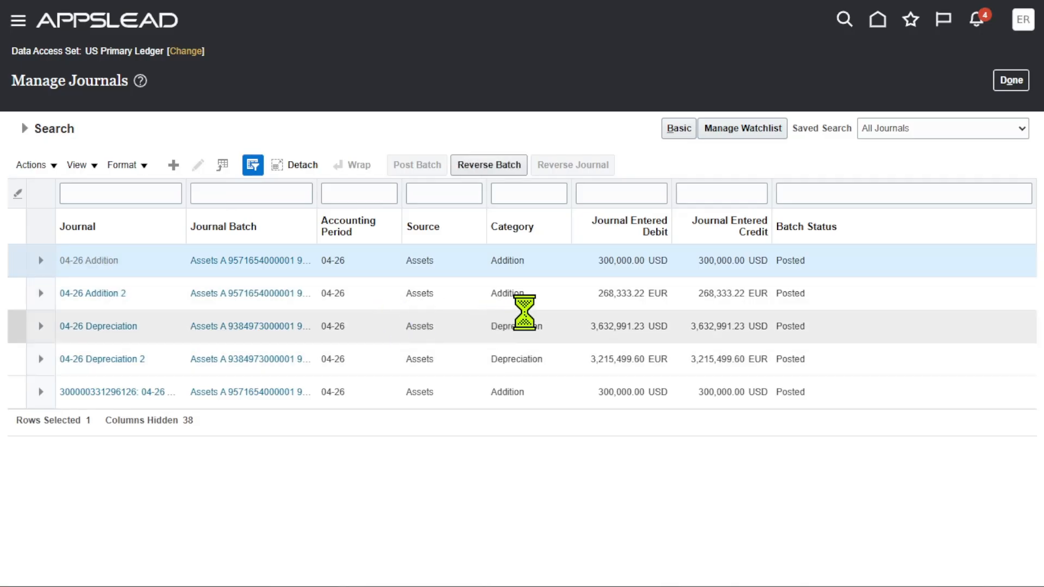
{"action": "scroll", "coordinate": [655, 340], "scroll_direction": "down", "scroll_amount": 1}
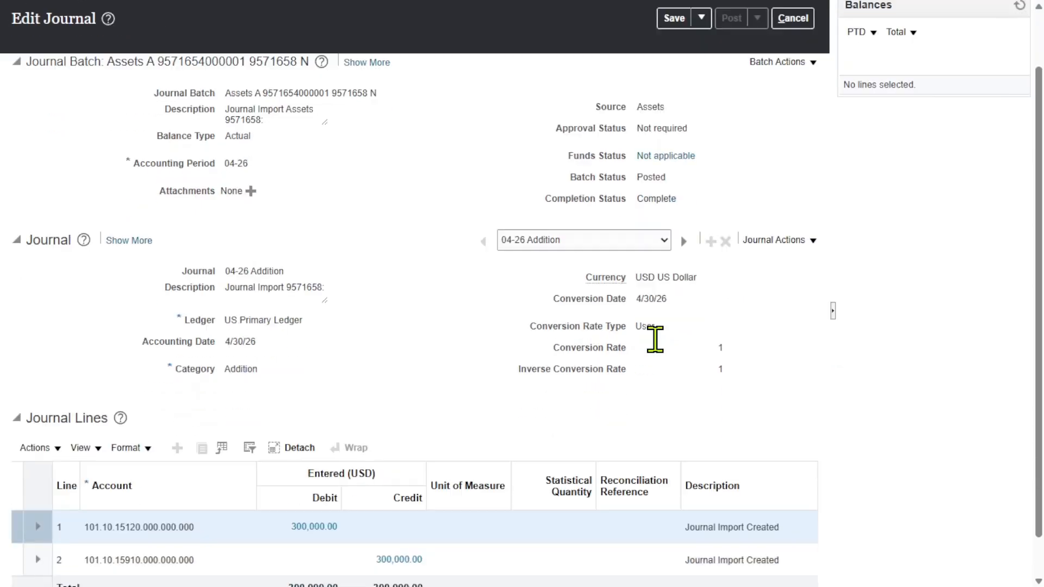
{"action": "scroll", "coordinate": [656, 340], "scroll_direction": "down", "scroll_amount": 1}
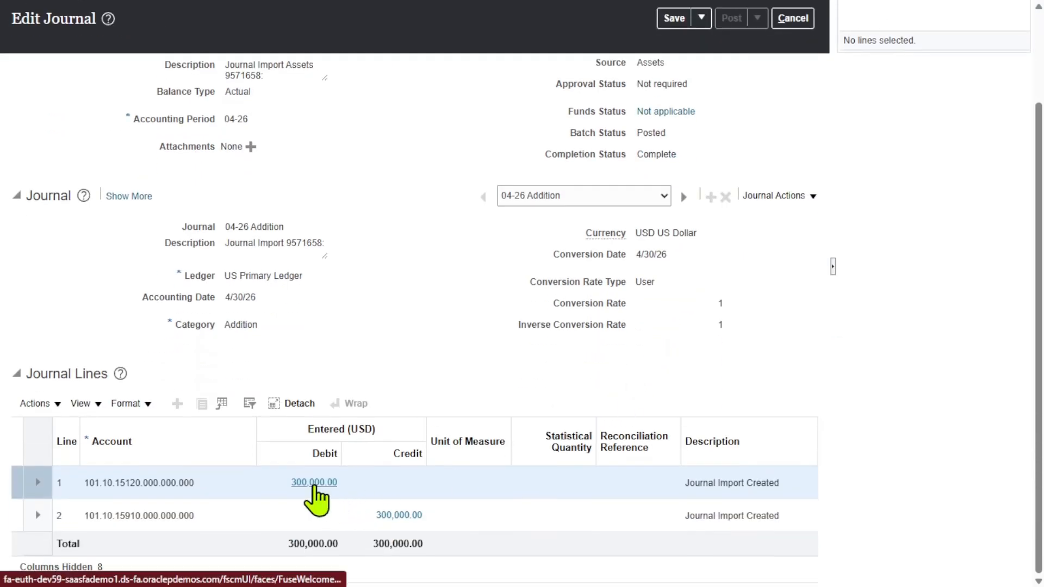
{"action": "left_click", "coordinate": [315, 484]}
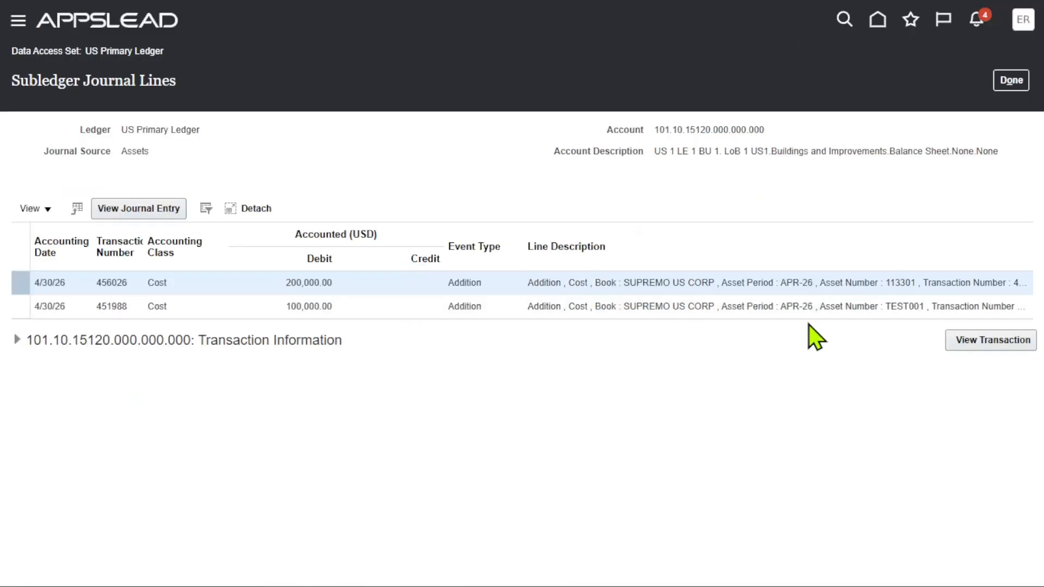
View the asset addition transaction behind the 200,000.00 Cost line, and back out through the journal to the home page
{"action": "left_click", "coordinate": [987, 342]}
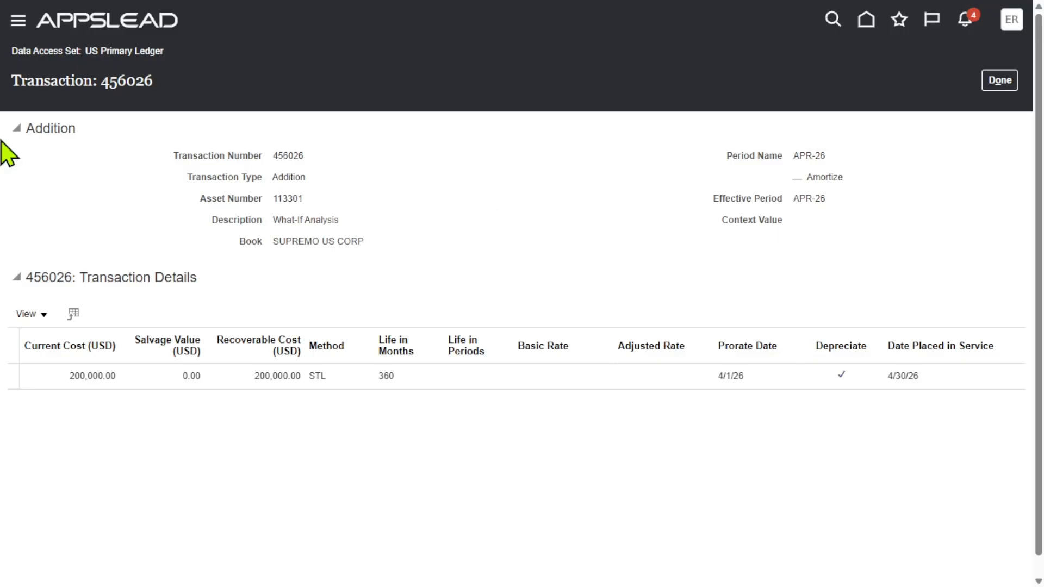
{"action": "left_click", "coordinate": [1001, 80]}
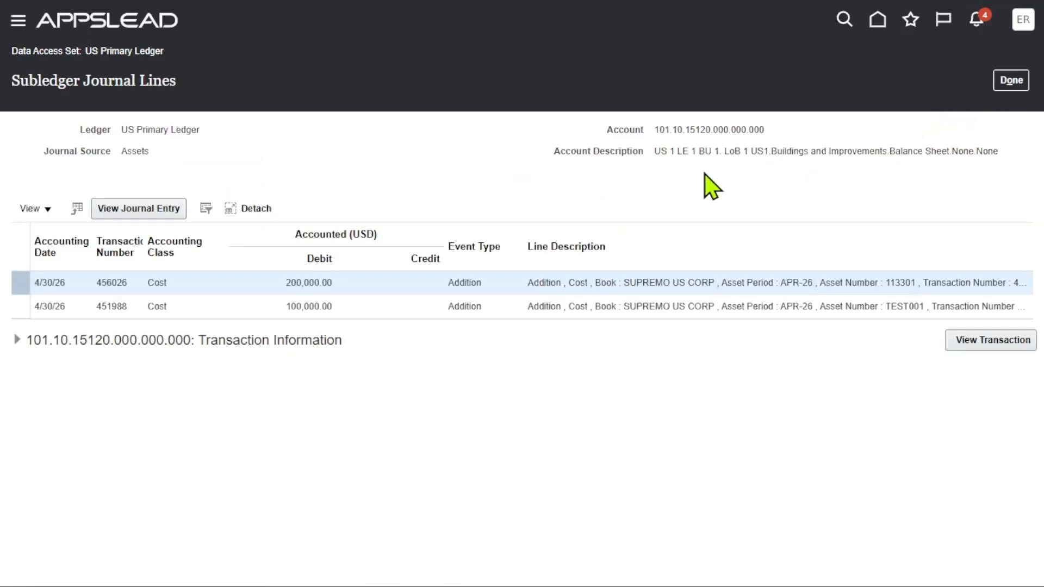
{"action": "left_click", "coordinate": [1012, 81]}
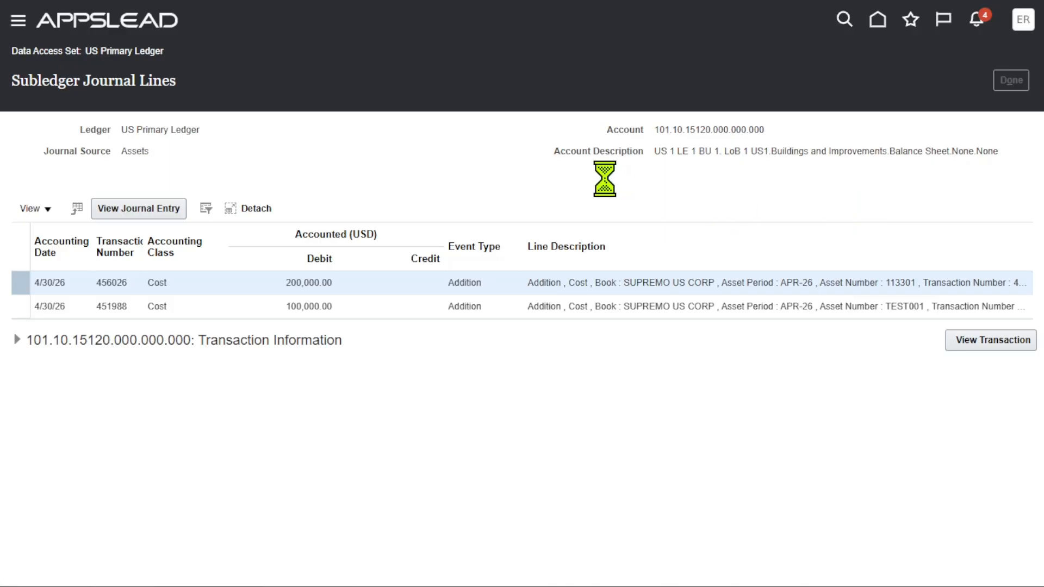
{"action": "left_click", "coordinate": [802, 75]}
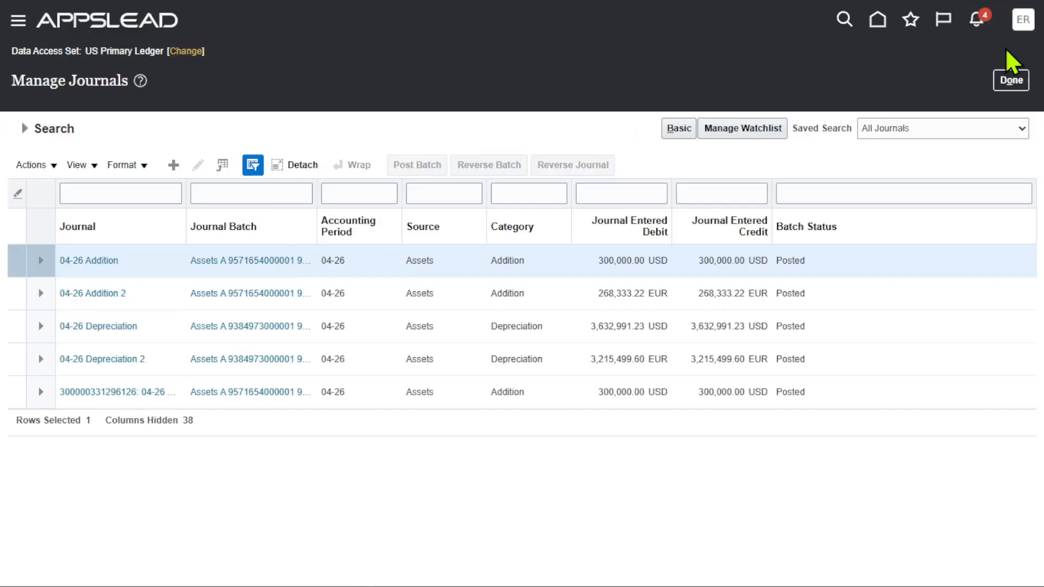
{"action": "left_click", "coordinate": [1011, 80]}
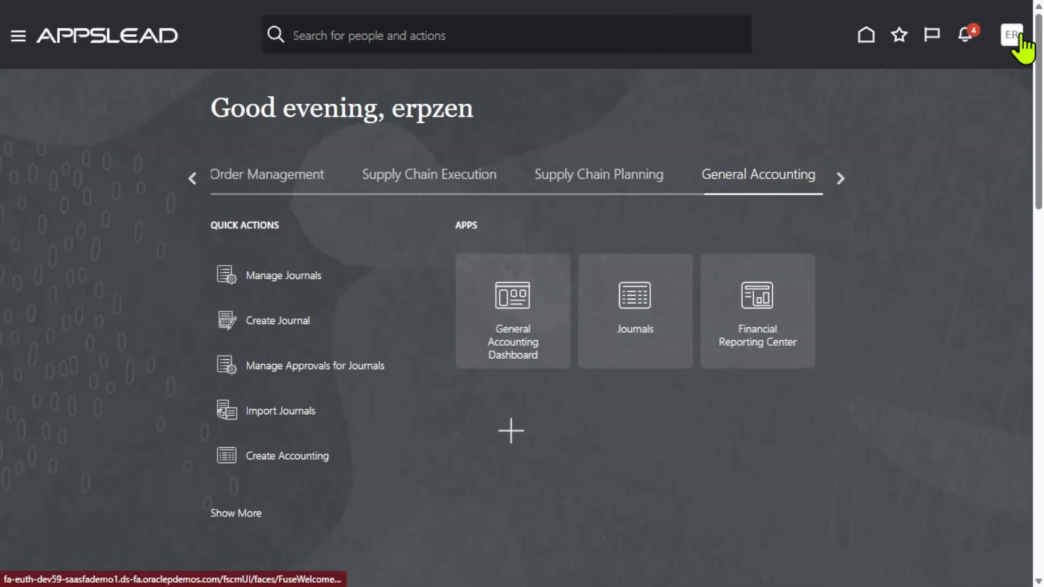
In the Financials setup, search the tasks for "Manage journal" and open Manage Journal Sources under General Ledger
{"action": "left_click", "coordinate": [1021, 37]}
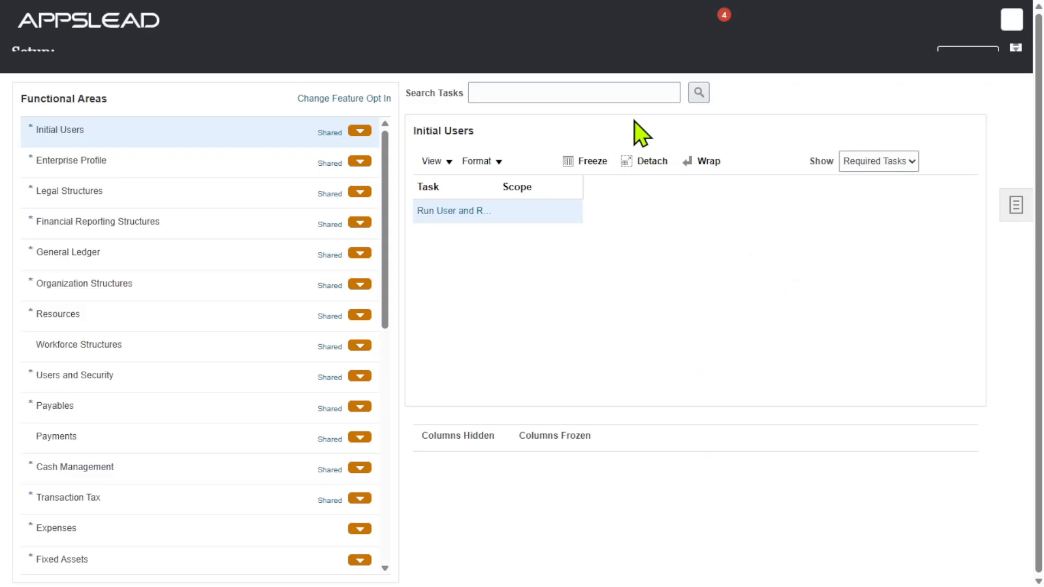
{"action": "left_click", "coordinate": [553, 111]}
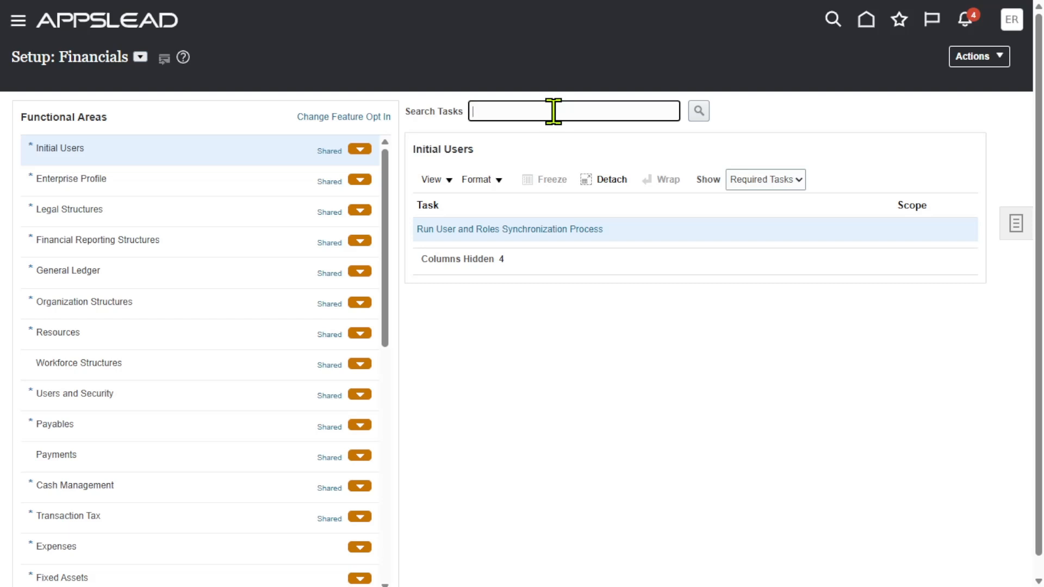
{"action": "type", "text": "Manage journal"}
{"action": "key", "text": "Return"}
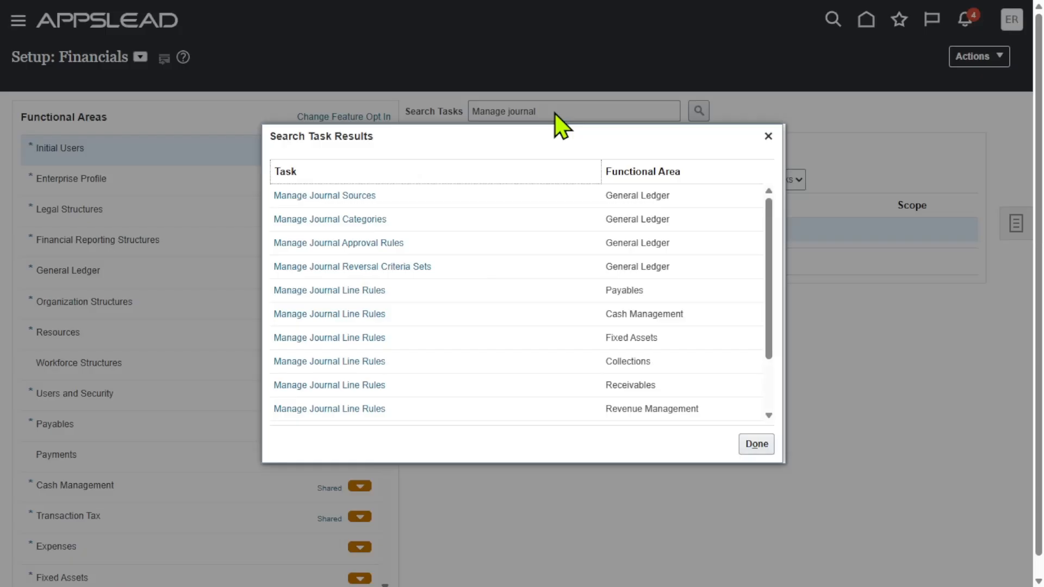
{"action": "left_click", "coordinate": [342, 196]}
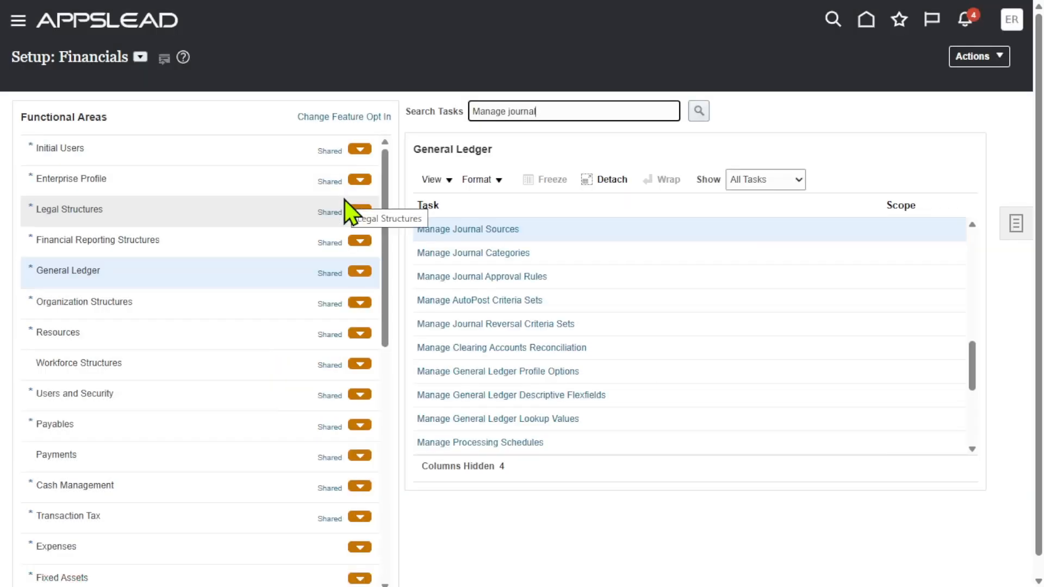
{"action": "left_click", "coordinate": [483, 229]}
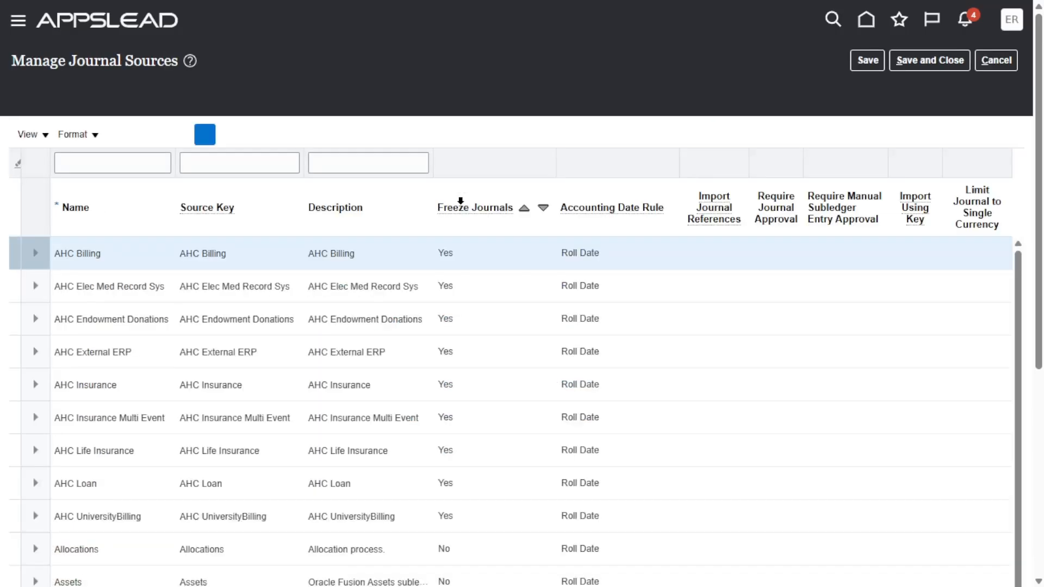
Filter the journal sources by the name Assets
{"action": "left_click", "coordinate": [110, 137]}
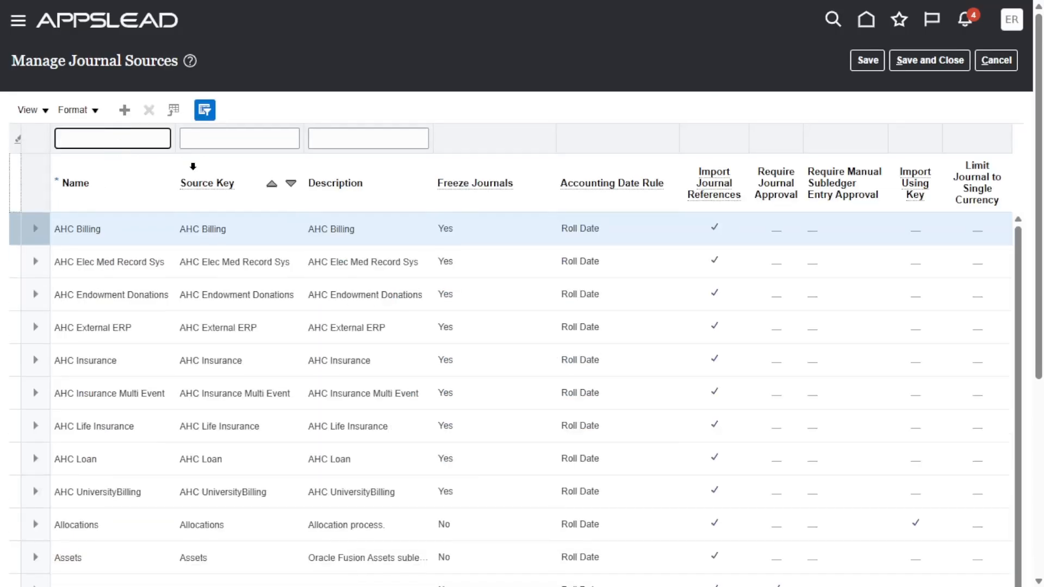
{"action": "type", "text": "Assets"}
{"action": "key", "text": "Return"}
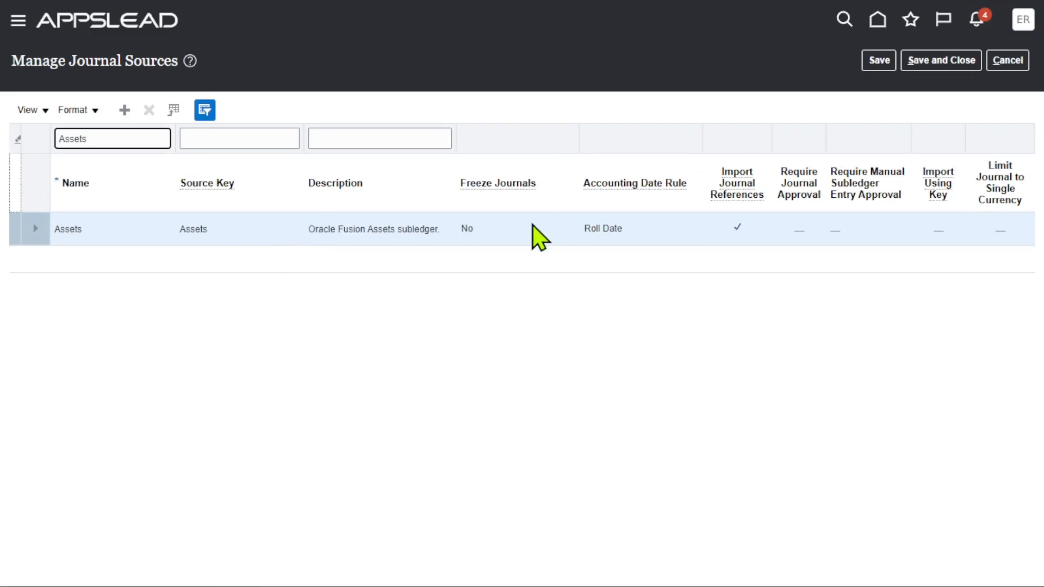
Switch Freeze Journals for the Assets source to Yes, set it back to No, and save the journal source
{"action": "left_click", "coordinate": [508, 223]}
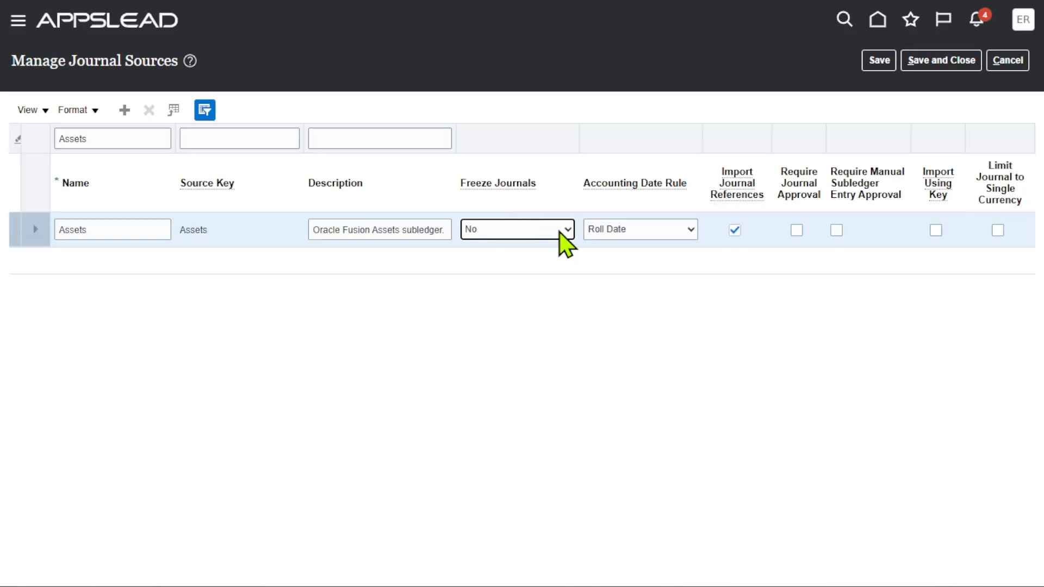
{"action": "left_click", "coordinate": [560, 231]}
{"action": "left_click", "coordinate": [511, 287]}
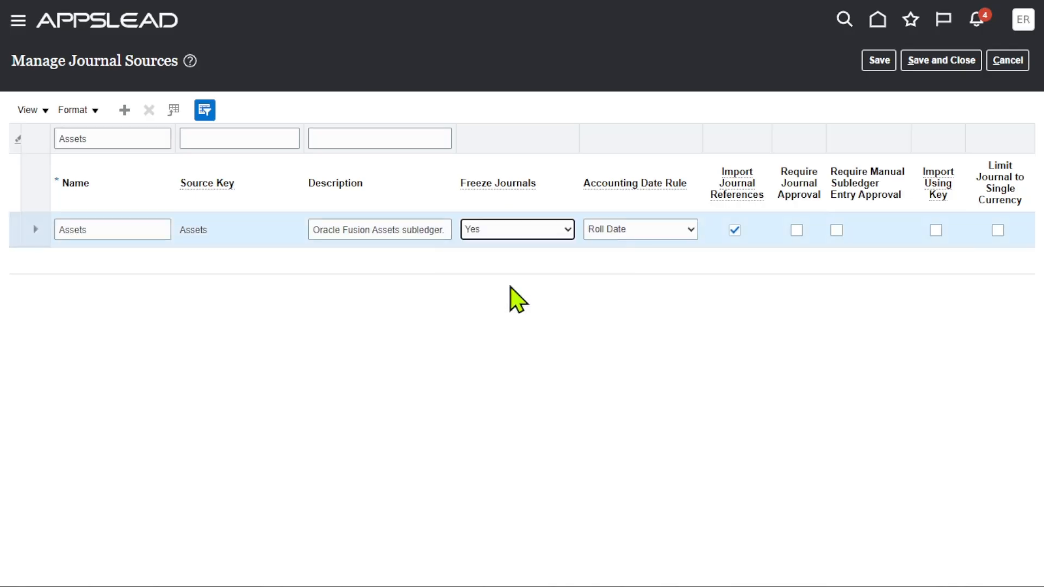
{"action": "left_click", "coordinate": [551, 233]}
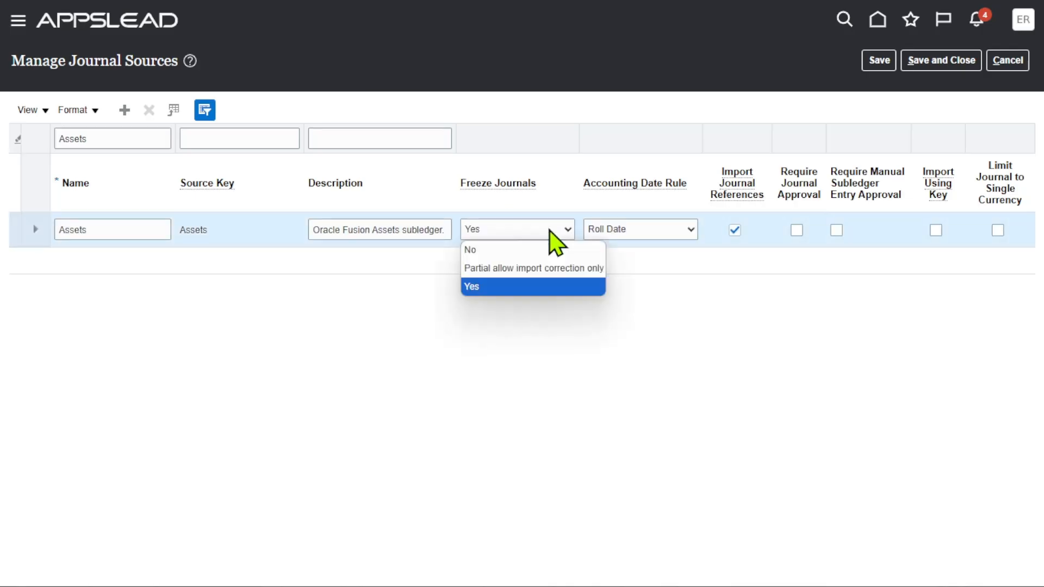
{"action": "left_click", "coordinate": [507, 254]}
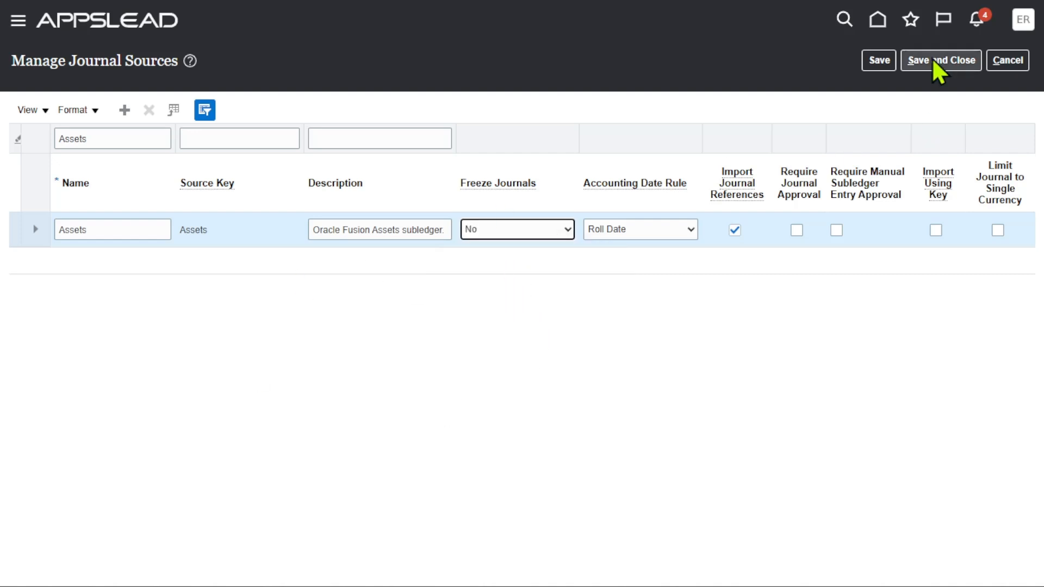
{"action": "left_click", "coordinate": [875, 61]}
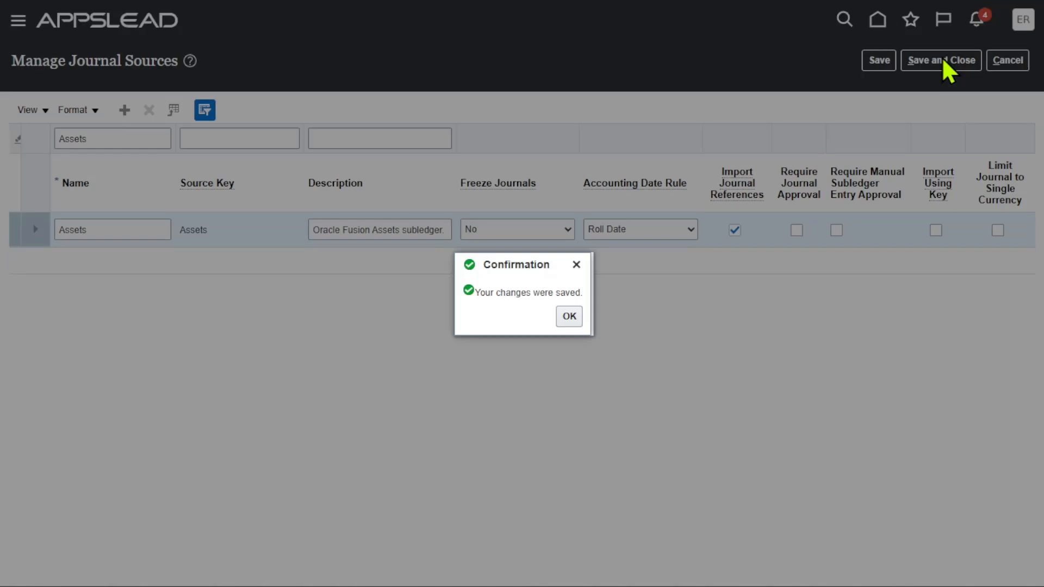
Close the journal sources setup, and open Manage Journals from the General Accounting Journals work area
{"action": "left_click", "coordinate": [575, 323]}
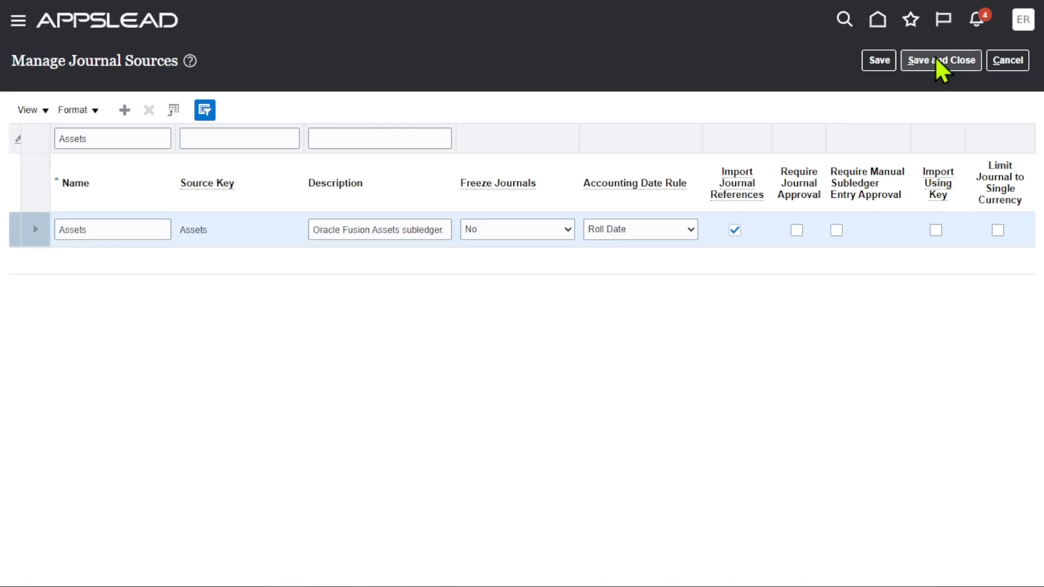
{"action": "left_click", "coordinate": [933, 56]}
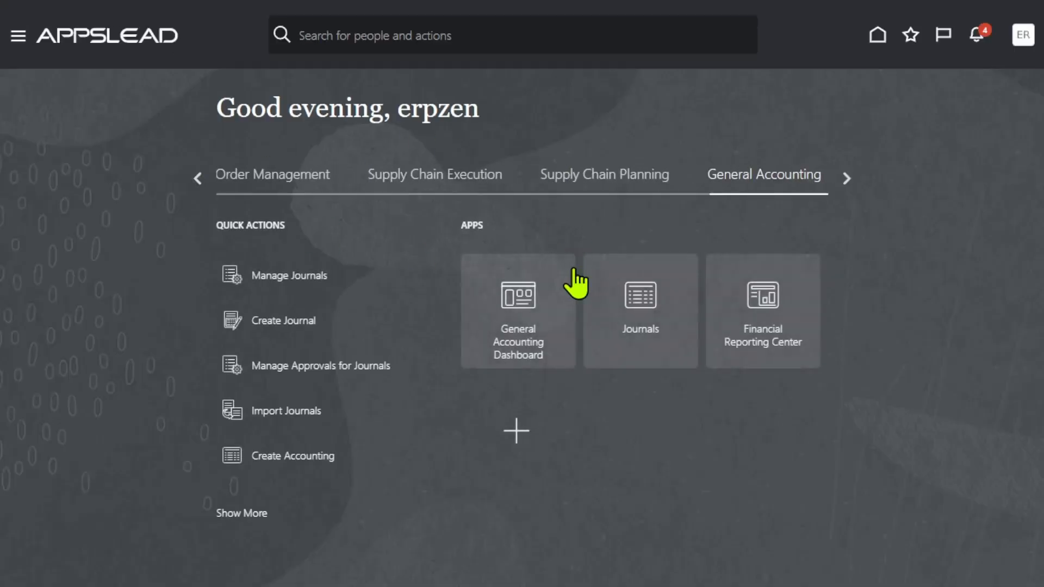
{"action": "left_click", "coordinate": [644, 302]}
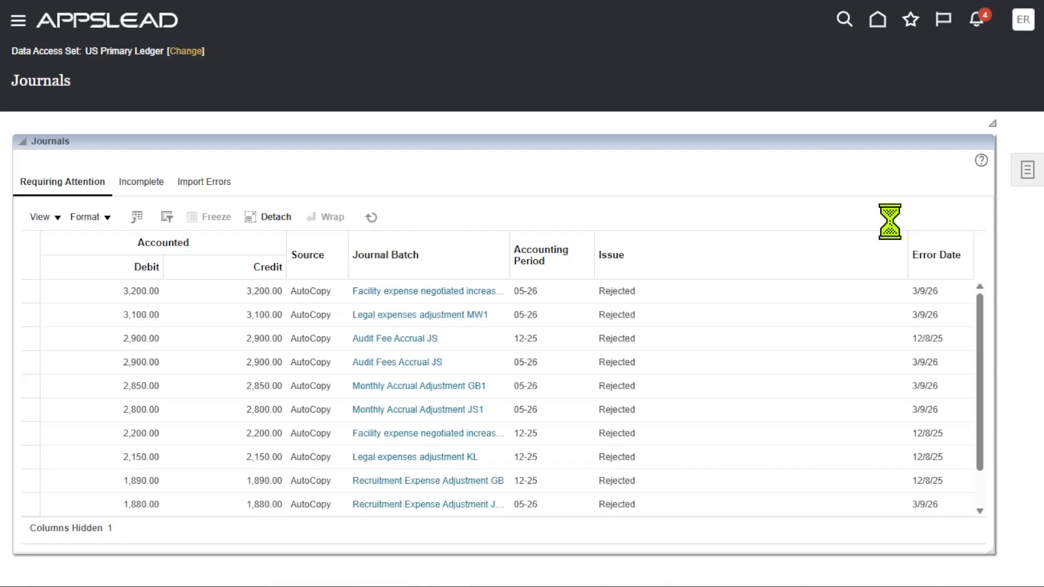
{"action": "left_click", "coordinate": [1028, 170]}
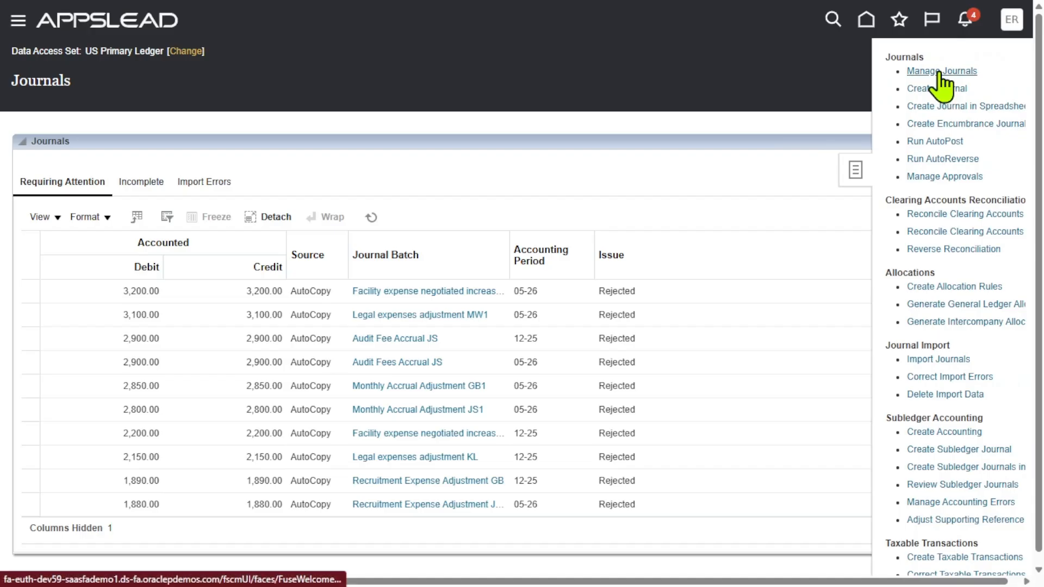
{"action": "left_click", "coordinate": [941, 71]}
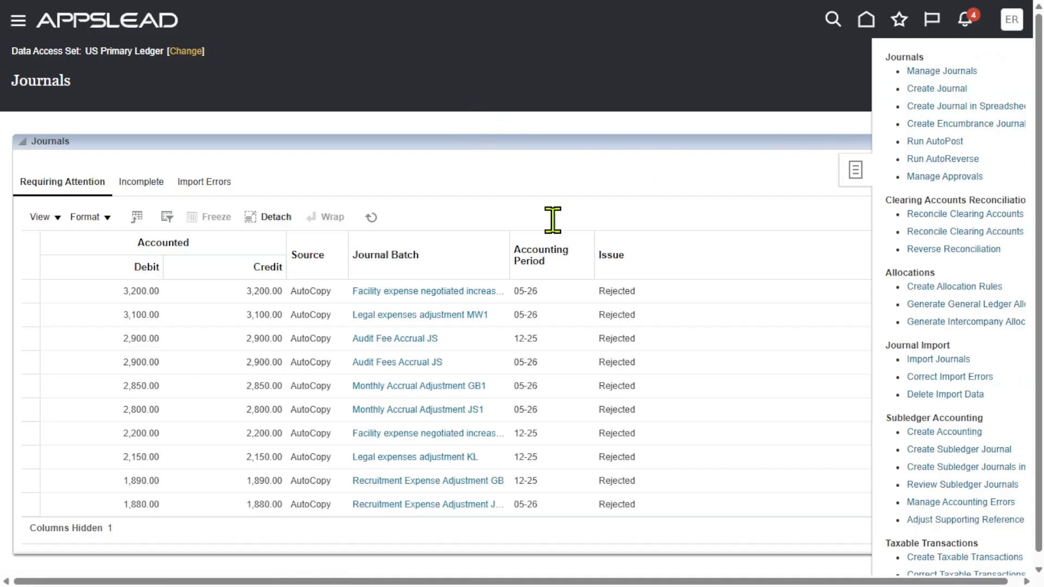
Search the journals for accounting period 04-26 and source Assets, and widen the Journal Batch column to show the full batch names
{"action": "left_click", "coordinate": [431, 230]}
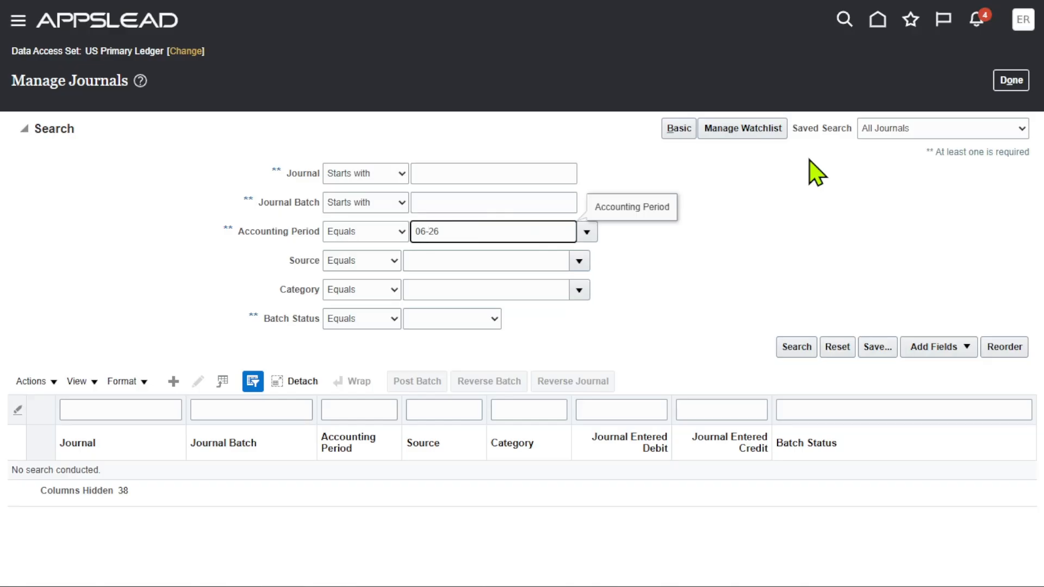
{"action": "key", "text": "BackSpace"}
{"action": "type", "text": "4"}
{"action": "left_click", "coordinate": [578, 261]}
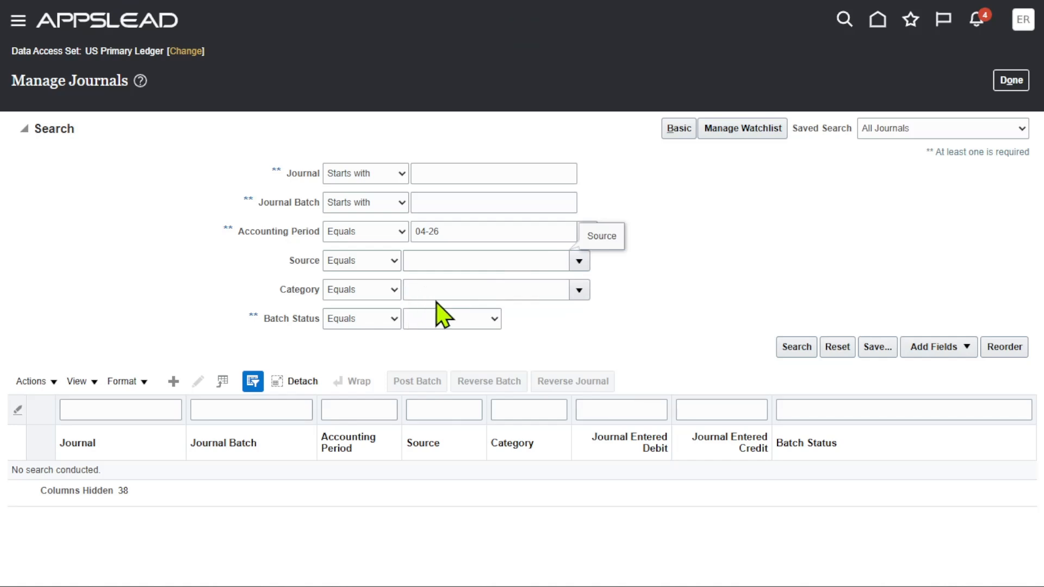
{"action": "left_click", "coordinate": [498, 286]}
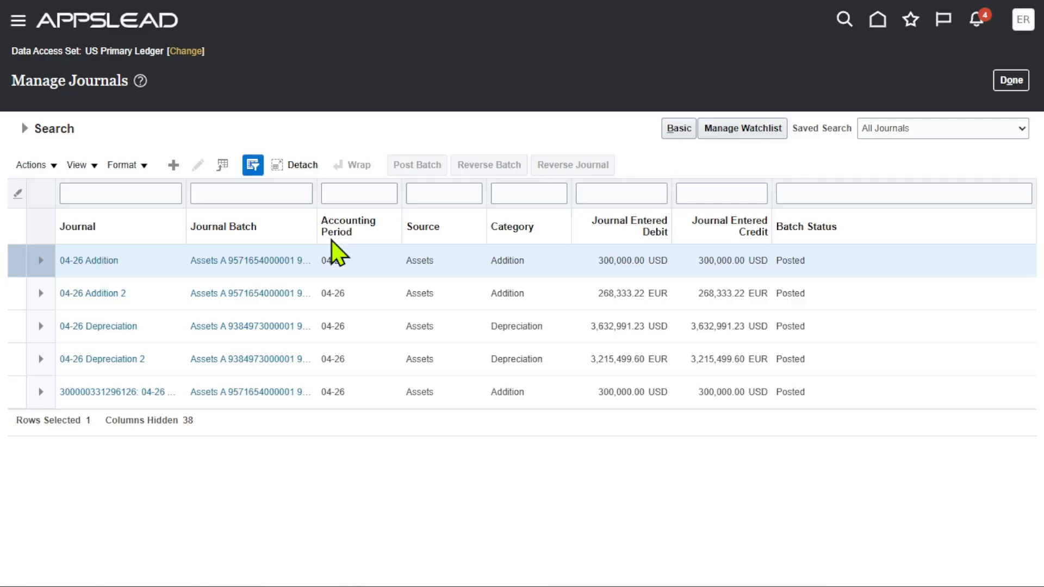
{"action": "left_click_drag", "start_coordinate": [321, 195], "coordinate": [375, 196]}
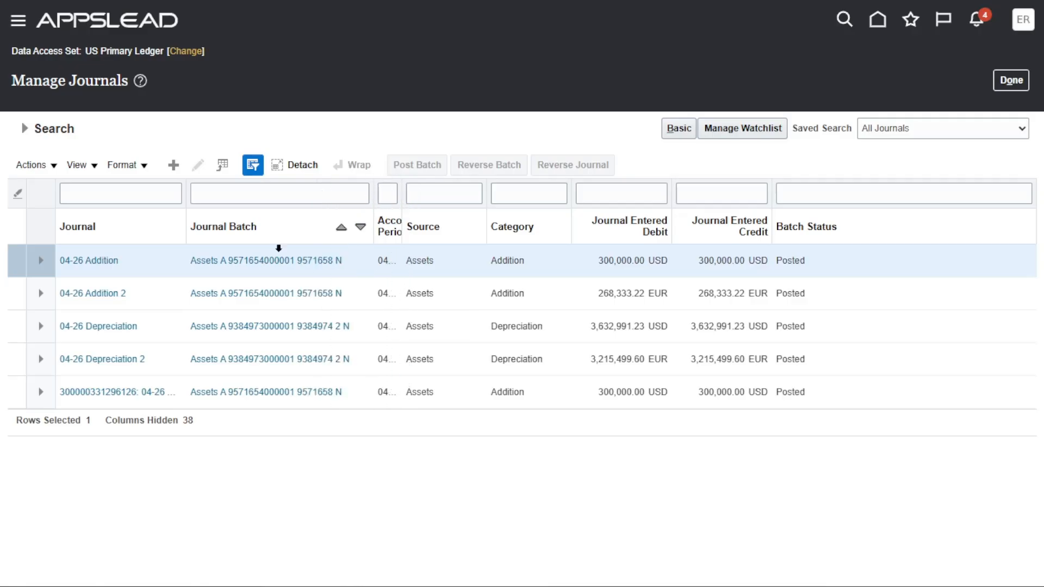
Open the 04-26 Addition journal and reverse its batch with reversal period 04-26 and reversal method Switch DR or CR
{"action": "left_click", "coordinate": [88, 261]}
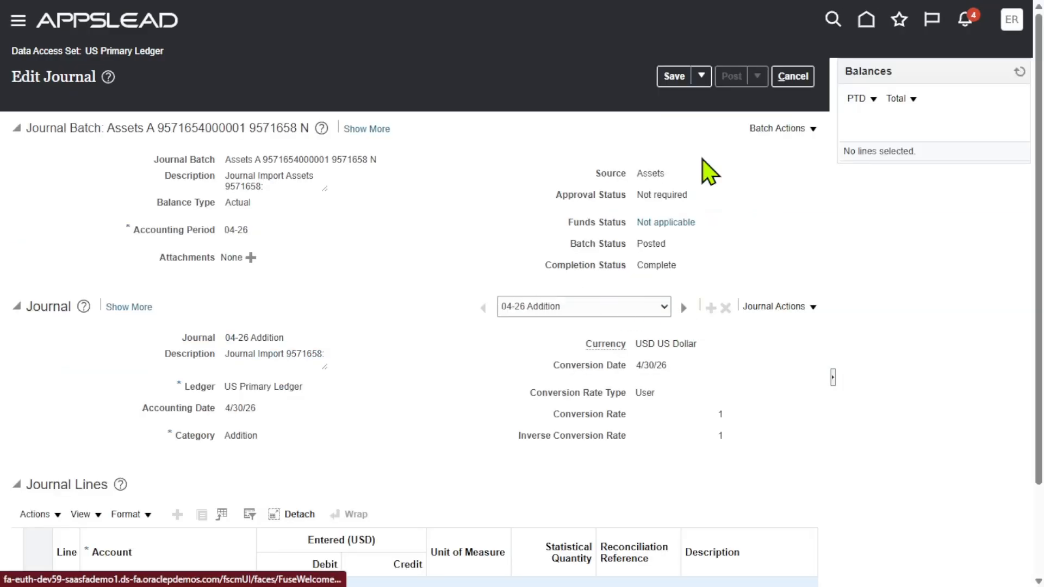
{"action": "left_click", "coordinate": [802, 130]}
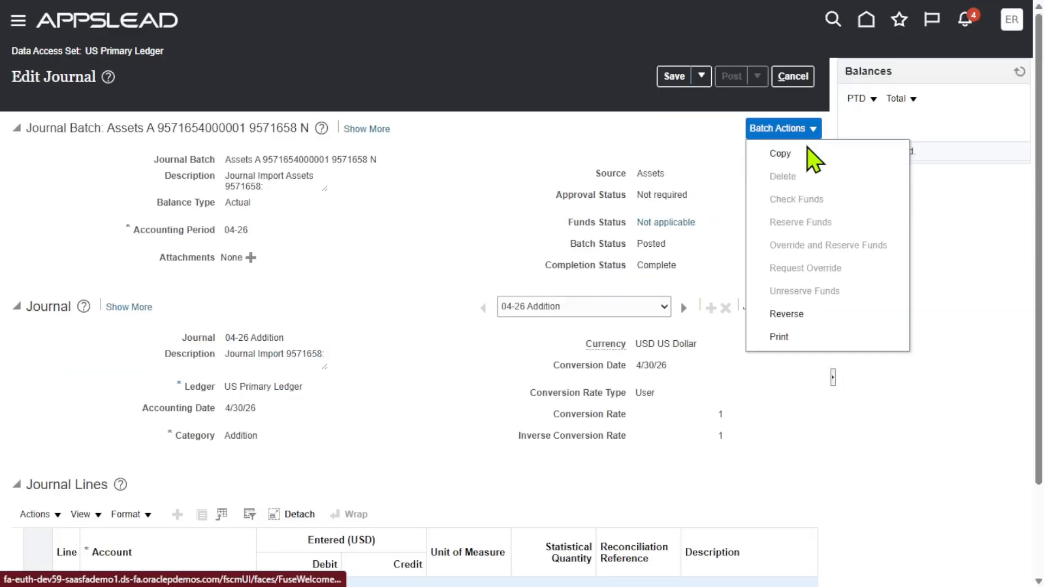
{"action": "left_click", "coordinate": [815, 319]}
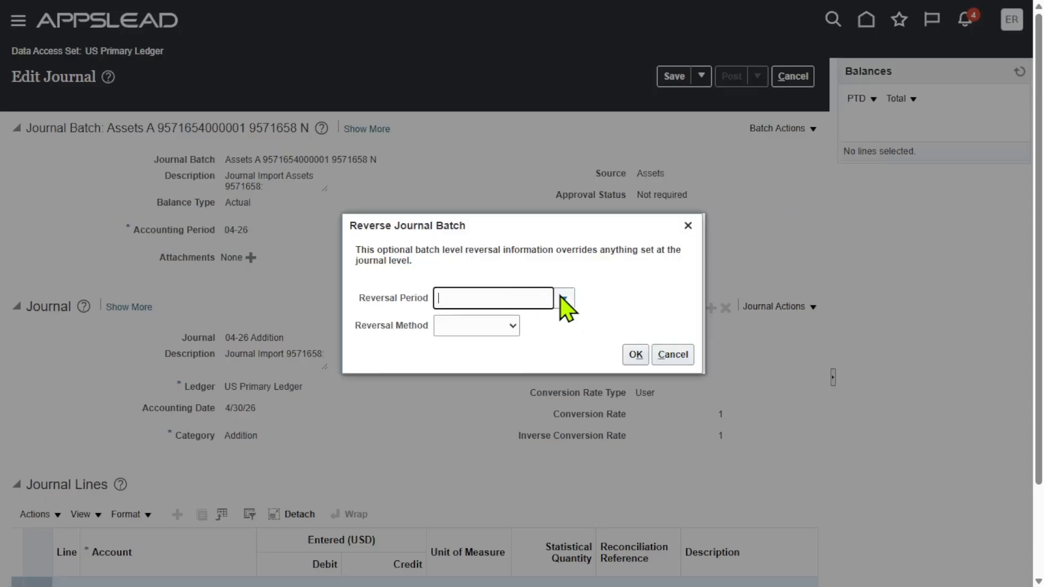
{"action": "left_click", "coordinate": [560, 297]}
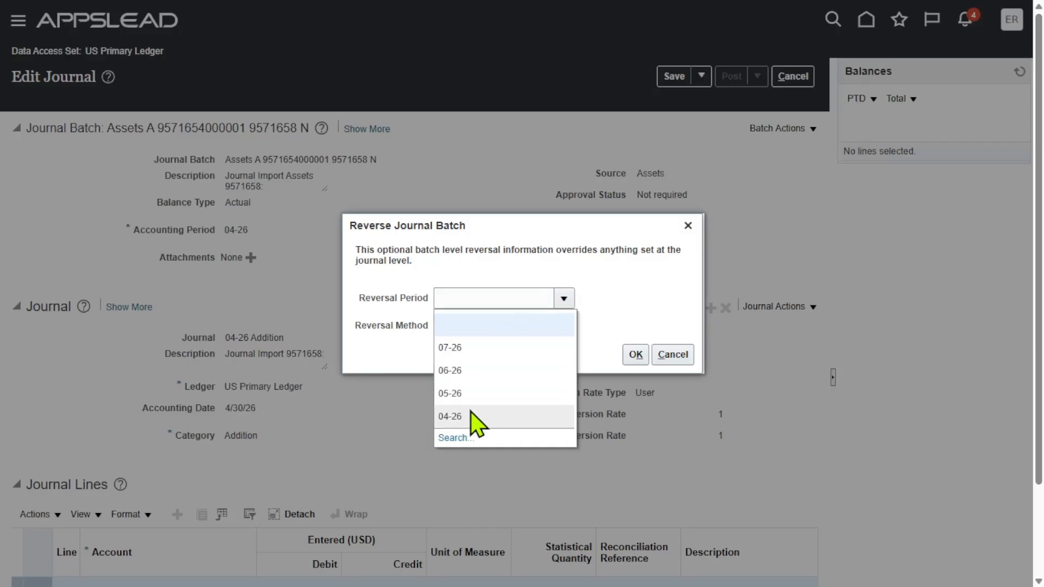
{"action": "left_click", "coordinate": [472, 416]}
{"action": "left_click", "coordinate": [511, 325]}
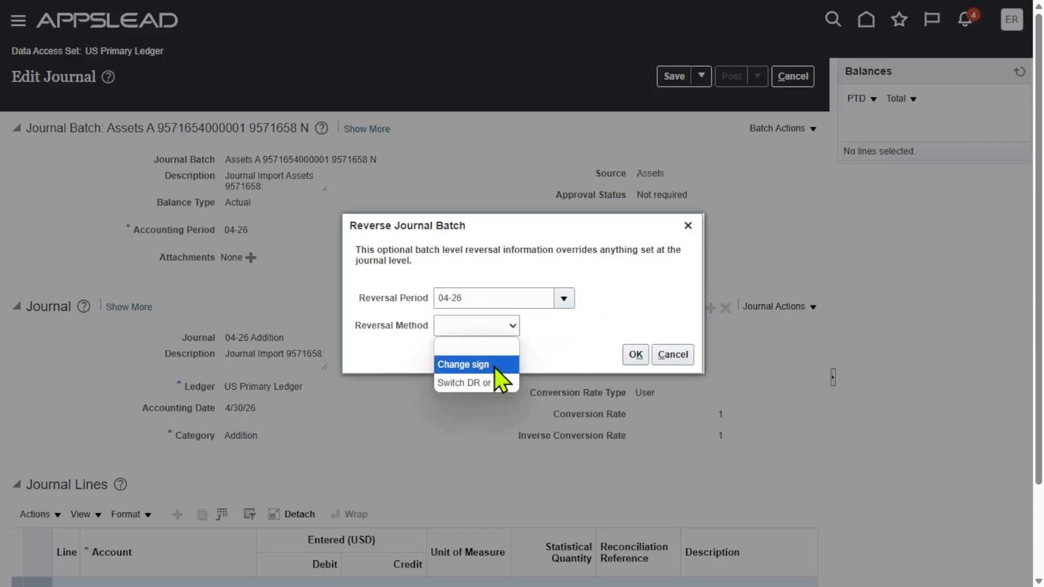
{"action": "left_click", "coordinate": [492, 384]}
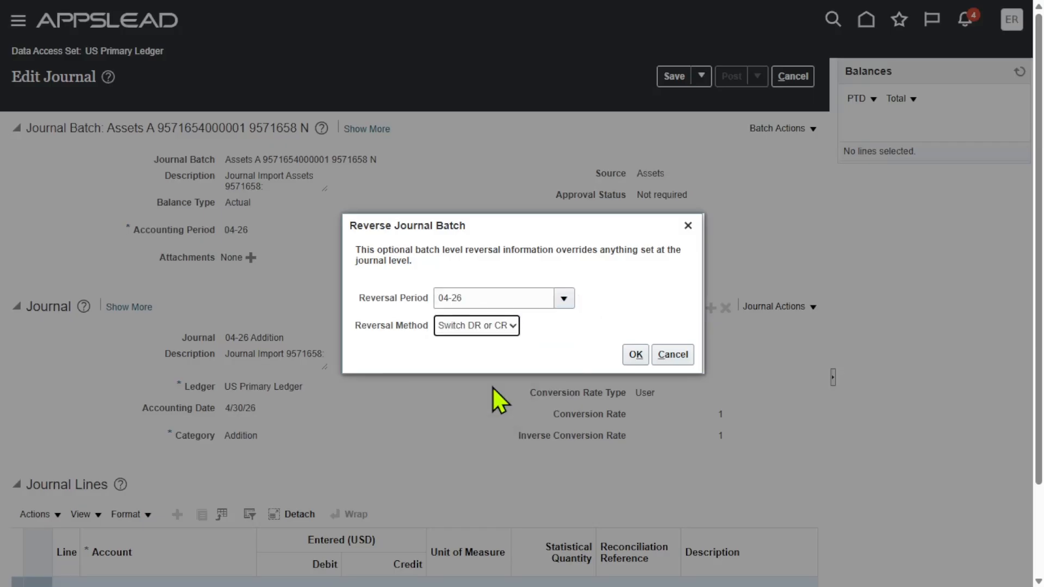
{"action": "left_click", "coordinate": [636, 355]}
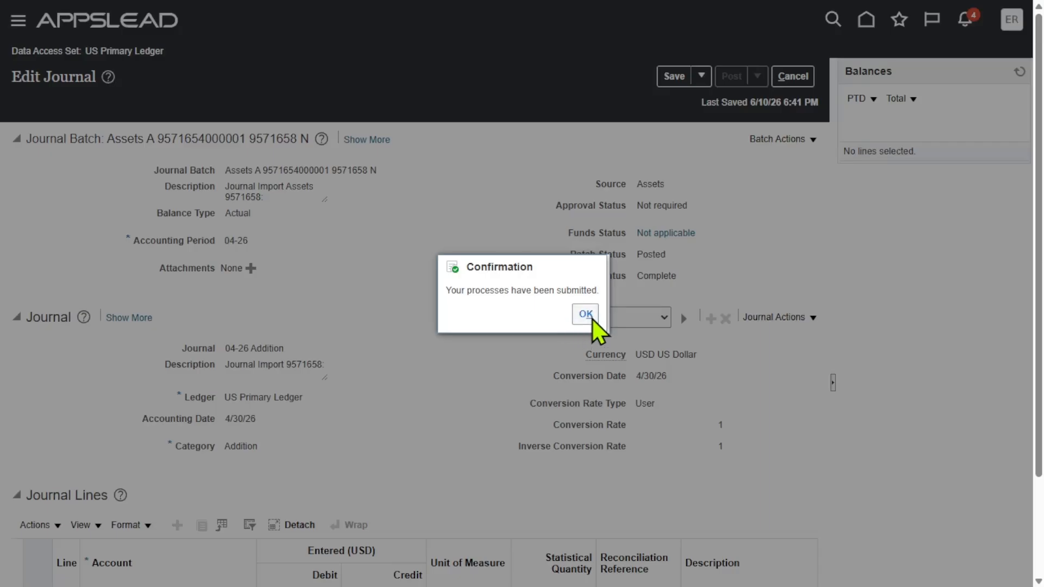
{"action": "left_click", "coordinate": [586, 314]}
Look over the original journal's lines, return to Manage Journals, and rerun the search with the same criteria
{"action": "scroll", "coordinate": [521, 327], "scroll_direction": "down", "scroll_amount": 2}
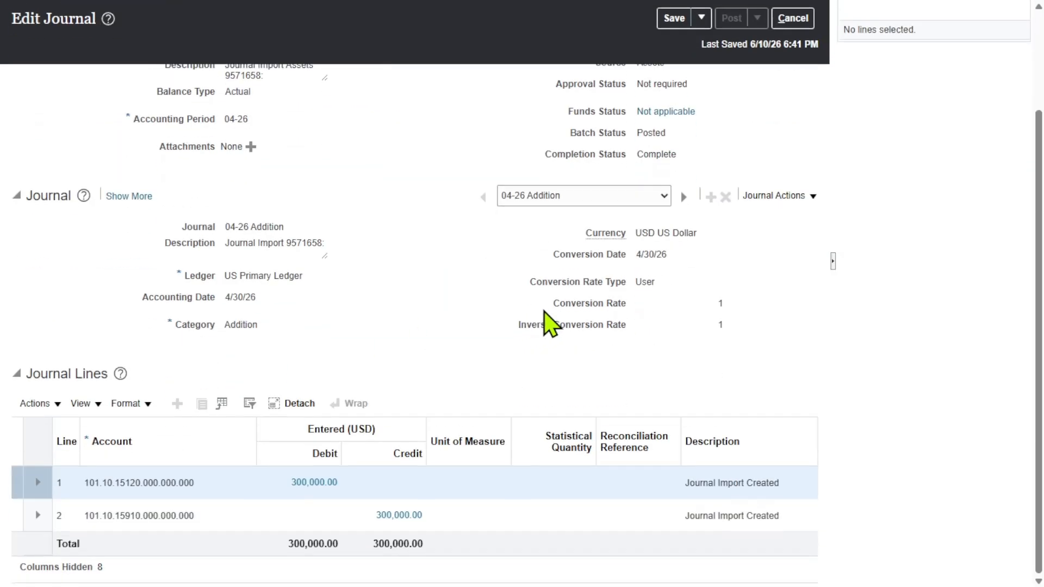
{"action": "scroll", "coordinate": [641, 316], "scroll_direction": "up", "scroll_amount": 2}
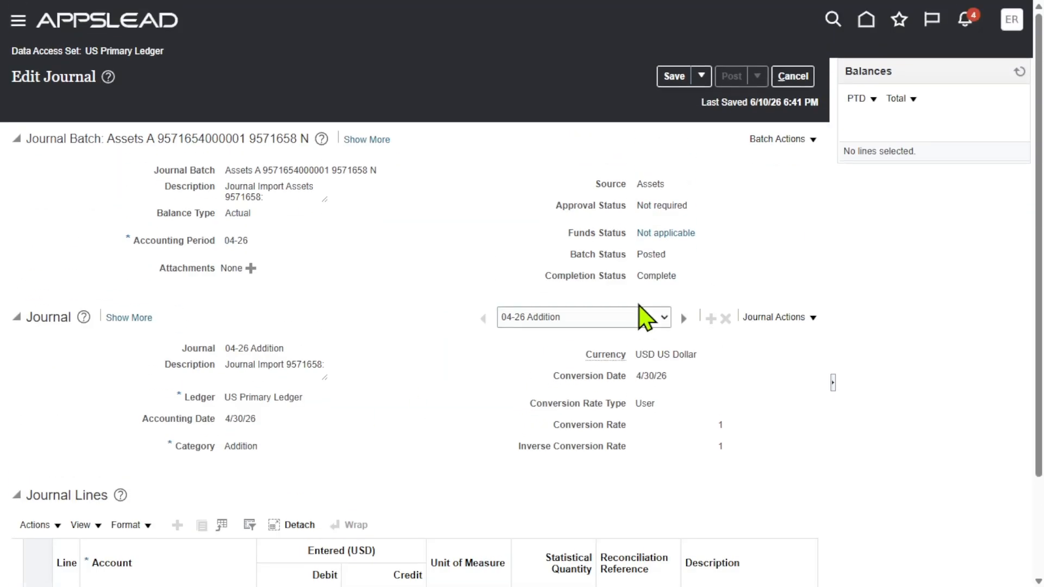
{"action": "left_click", "coordinate": [800, 80]}
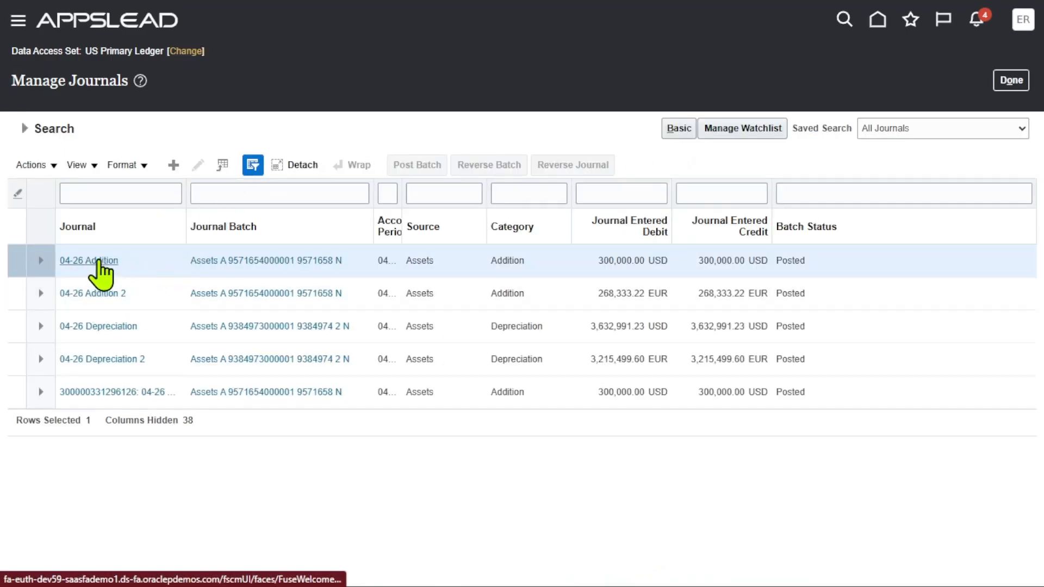
{"action": "left_click", "coordinate": [24, 129]}
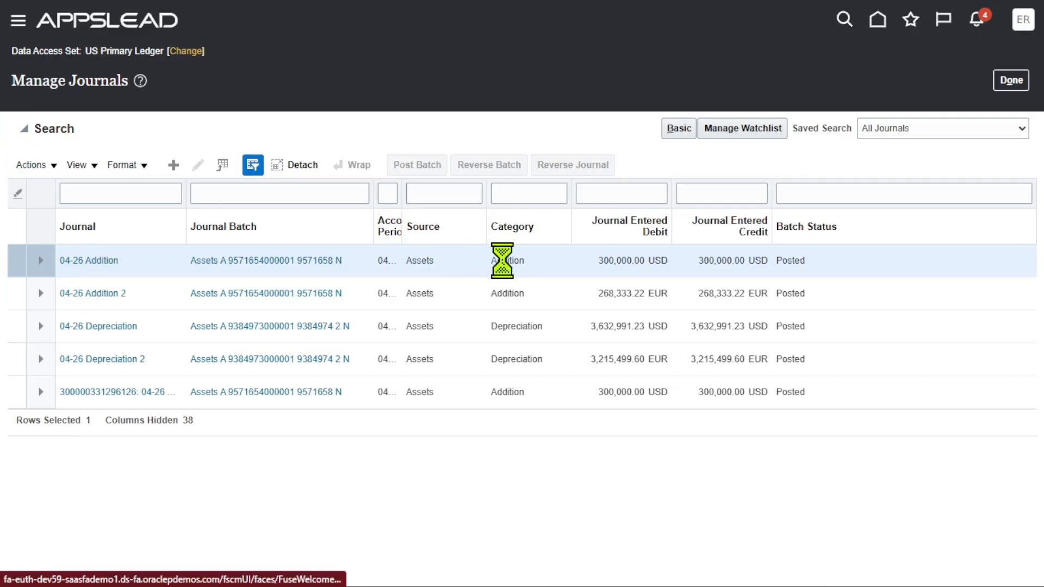
{"action": "left_click", "coordinate": [794, 346]}
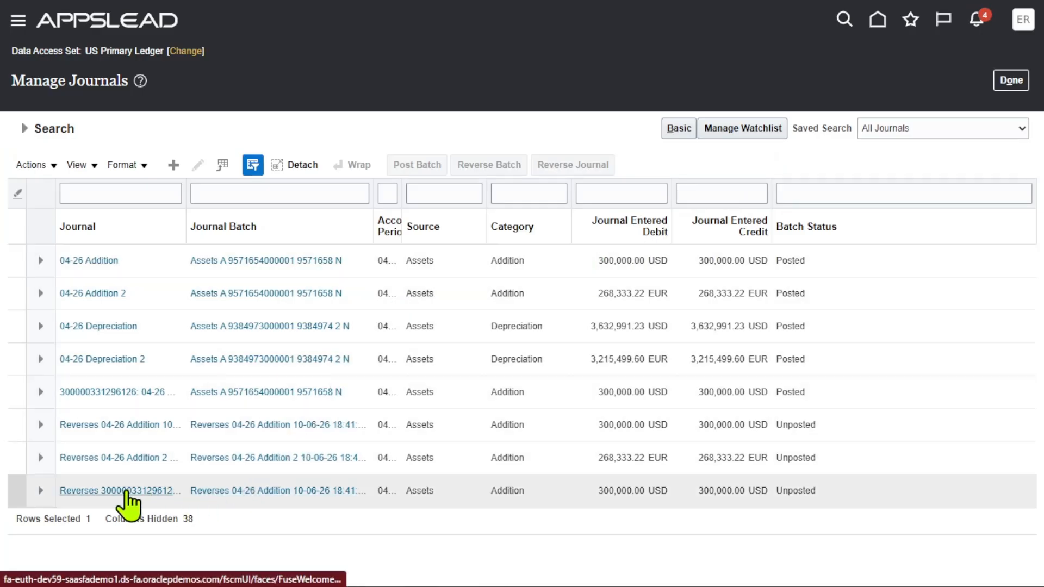
Open the last unposted reversal journal in the list, post its Reverses 04-26 Addition batch, and refresh the balances
{"action": "left_click", "coordinate": [125, 491]}
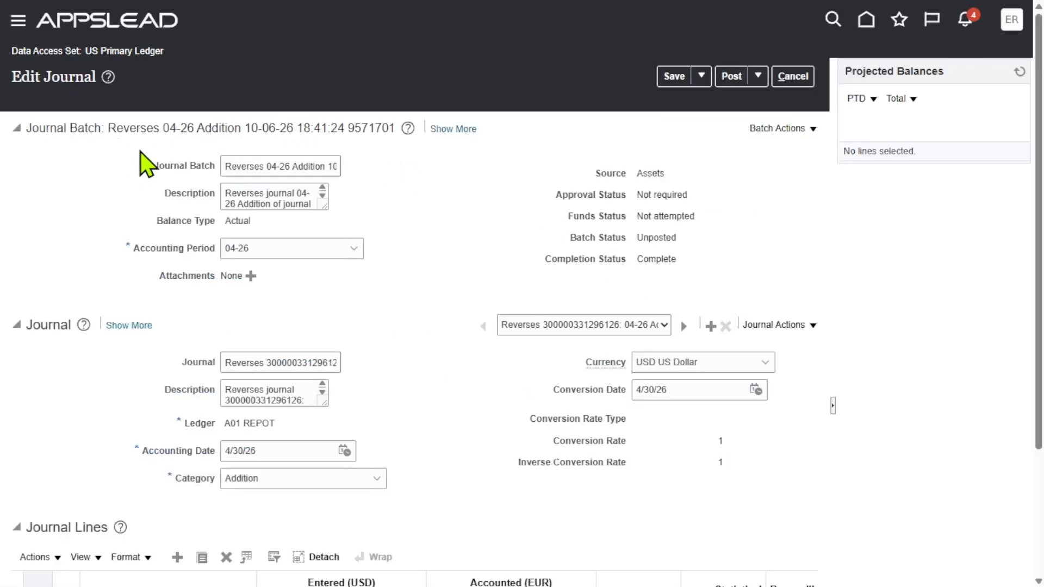
{"action": "left_click", "coordinate": [729, 77]}
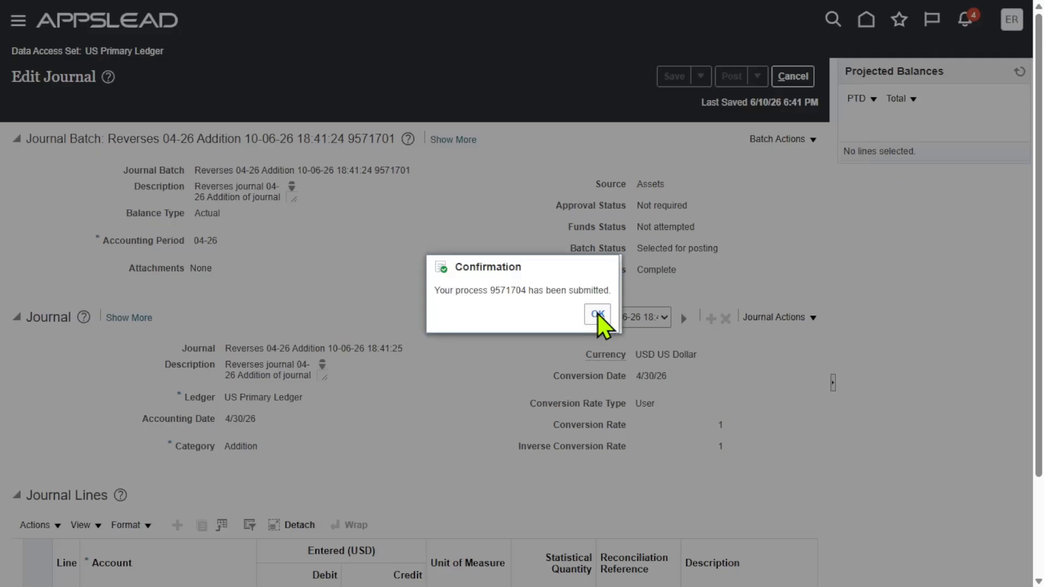
{"action": "left_click", "coordinate": [598, 317]}
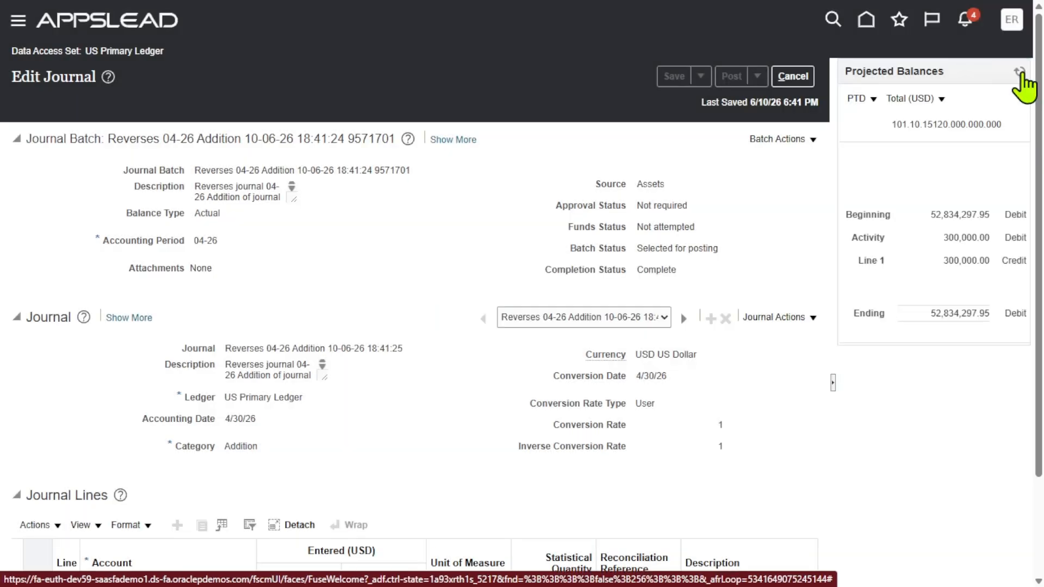
{"action": "left_click", "coordinate": [1021, 75]}
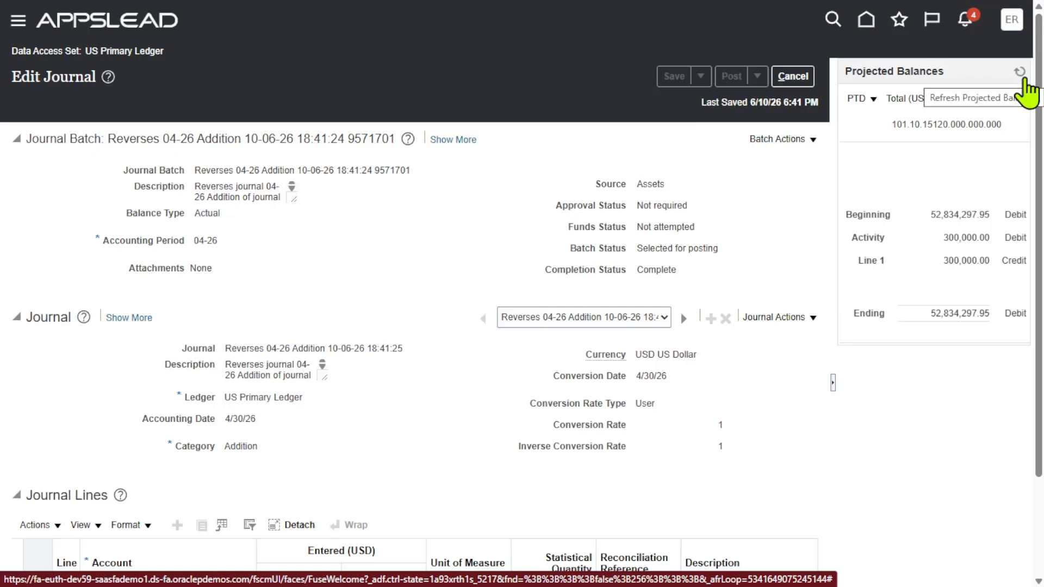
{"action": "left_click", "coordinate": [1021, 73]}
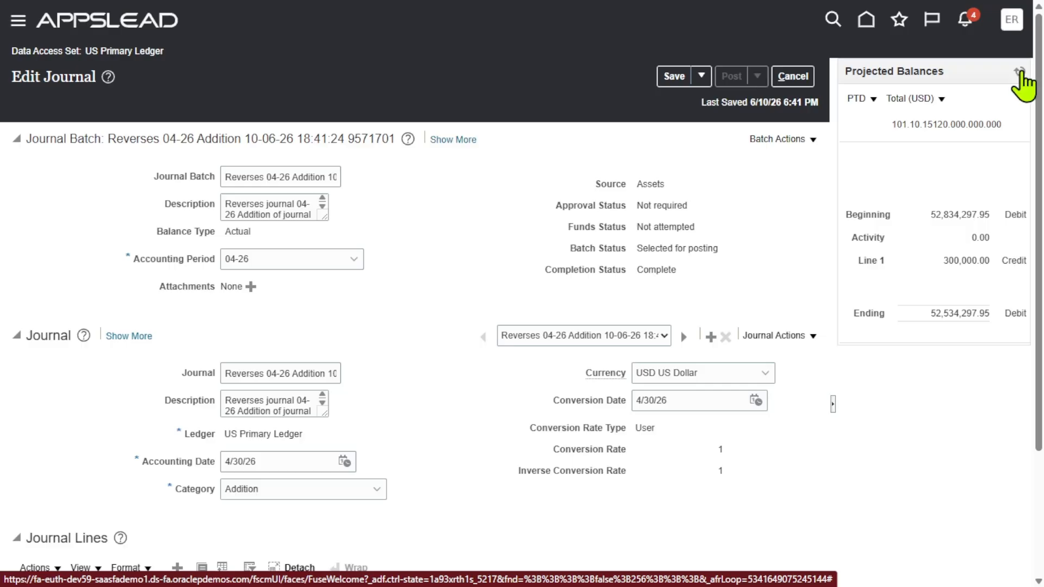
{"action": "left_click", "coordinate": [1021, 73]}
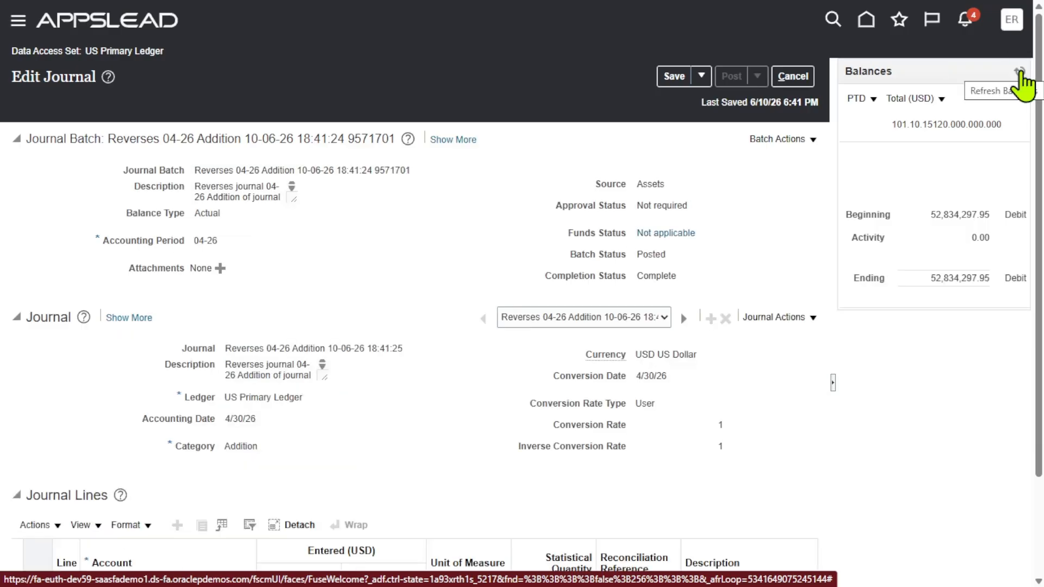
Check the reversal batch's status and its journal lines, and leave the journal for the home page
{"action": "double_click", "coordinate": [647, 255]}
{"action": "left_click", "coordinate": [737, 298]}
{"action": "scroll", "coordinate": [418, 400], "scroll_direction": "down", "scroll_amount": 1}
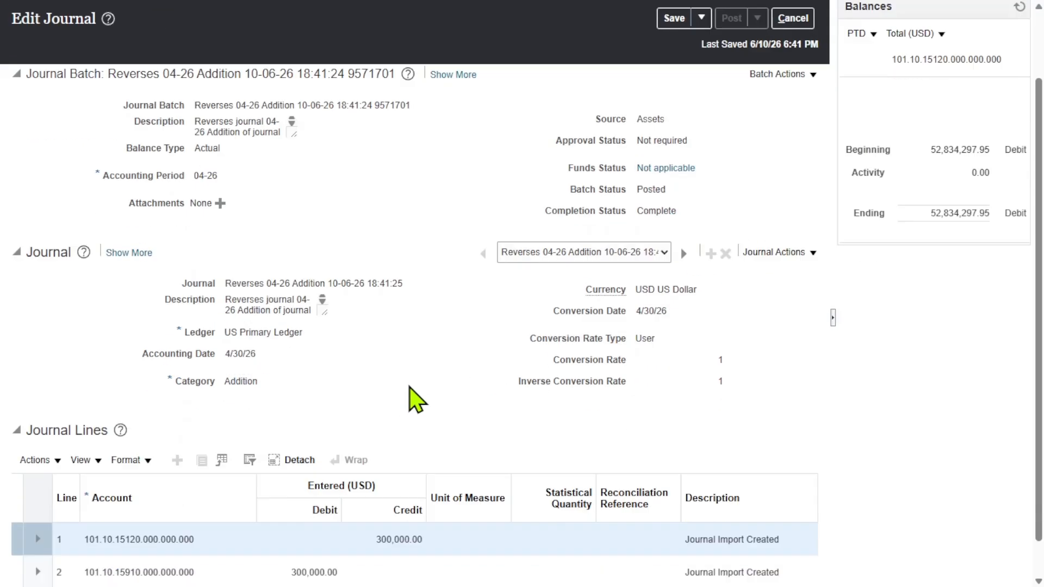
{"action": "scroll", "coordinate": [711, 322], "scroll_direction": "down", "scroll_amount": 1}
{"action": "scroll", "coordinate": [715, 327], "scroll_direction": "up", "scroll_amount": 2}
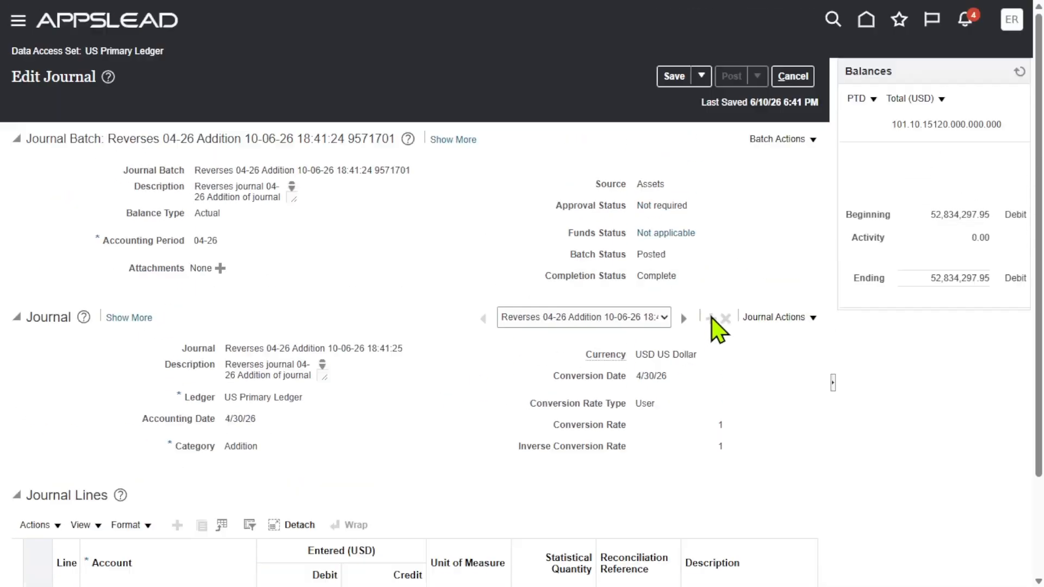
{"action": "left_click", "coordinate": [793, 76]}
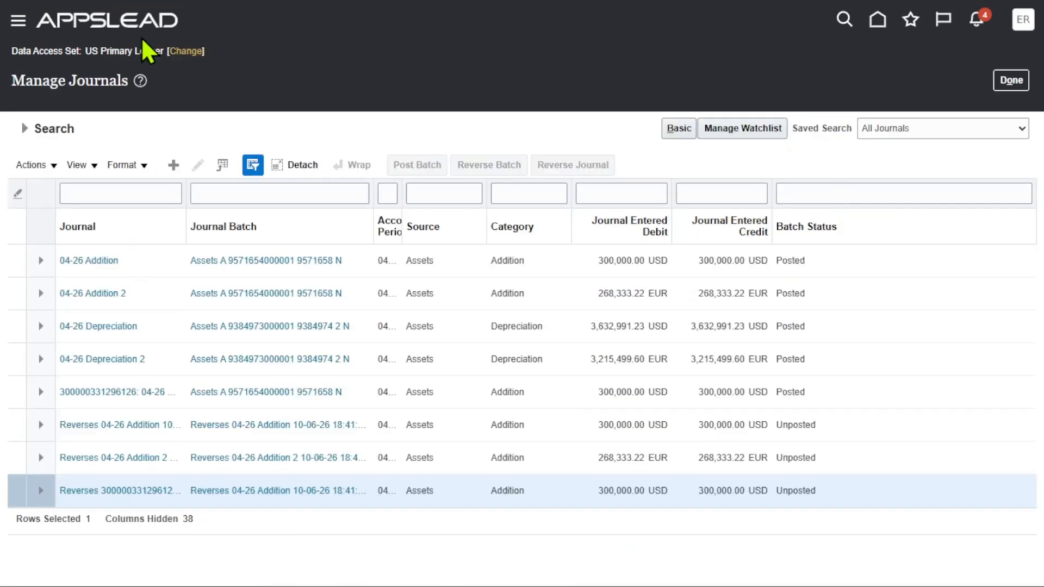
{"action": "left_click", "coordinate": [128, 23]}
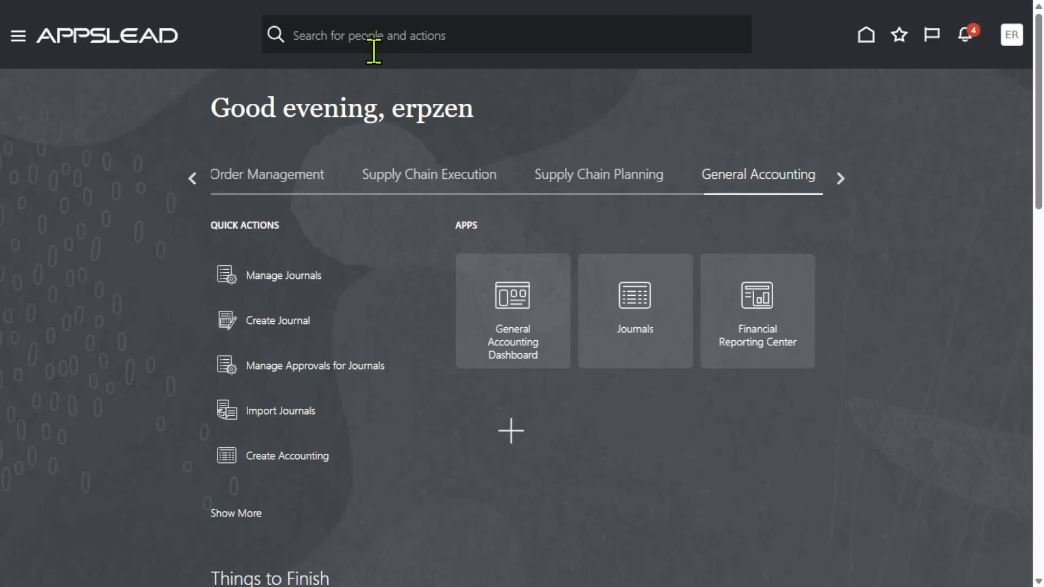
Switch to the Excel conversion checklist, select item 8 about running the GL Trial Balance, and return to the Oracle home page
{"action": "key", "text": "alt+Tab"}
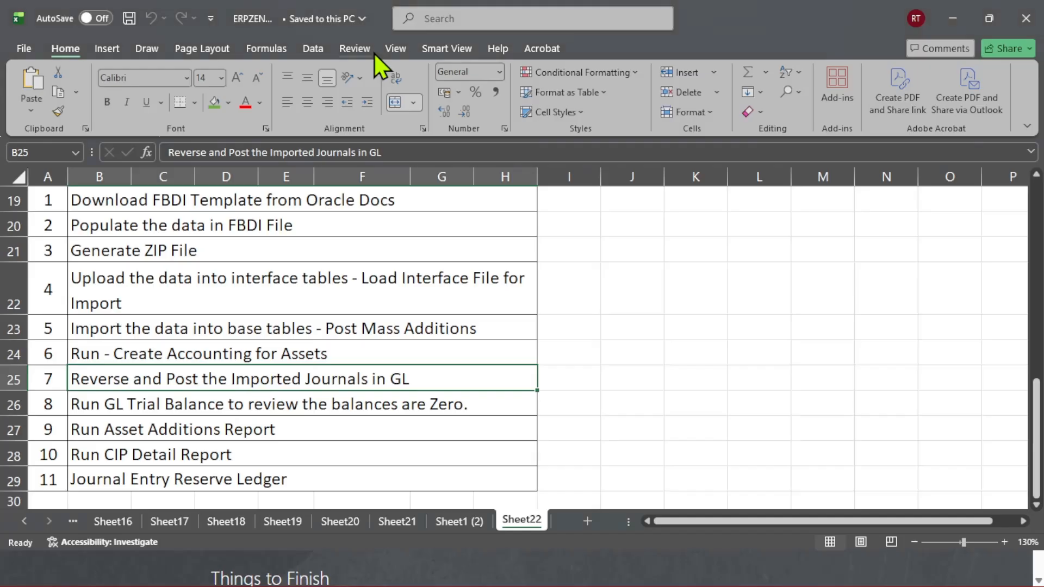
{"action": "left_click", "coordinate": [165, 404]}
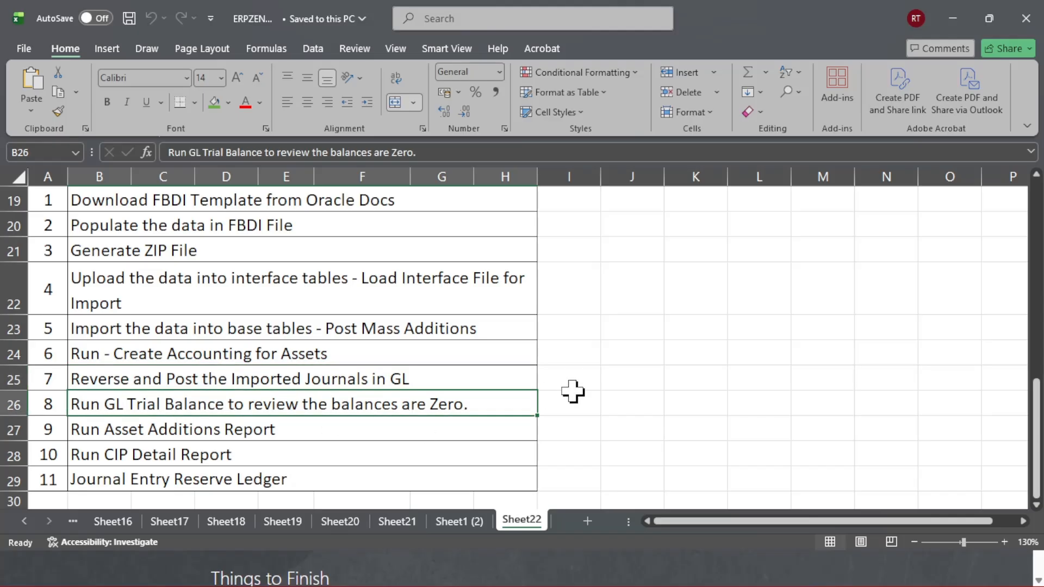
{"action": "key", "text": "alt+Tab"}
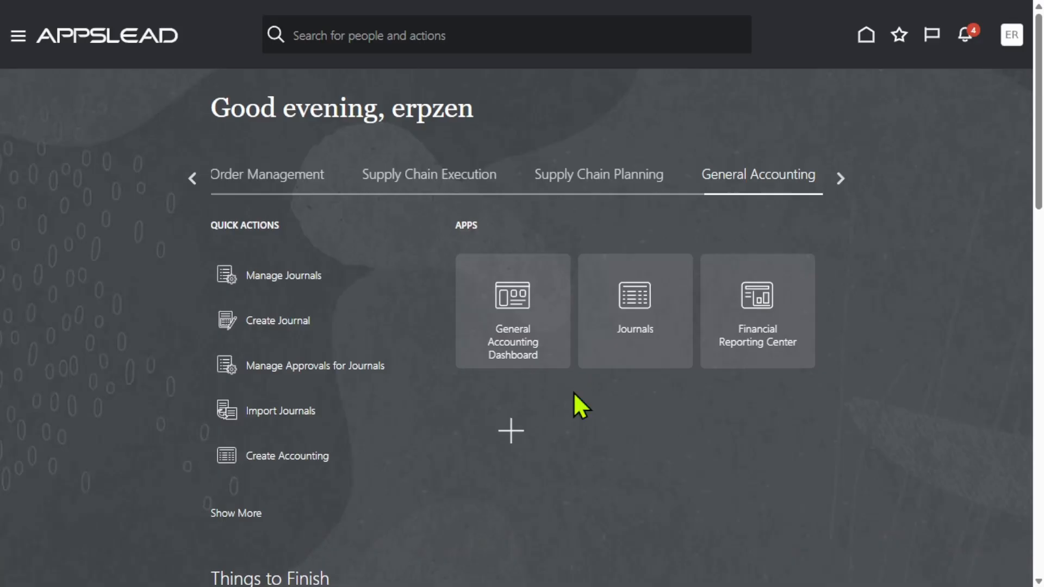
Go to the Tools area of the home page and open Scheduled Processes
{"action": "left_click", "coordinate": [840, 178]}
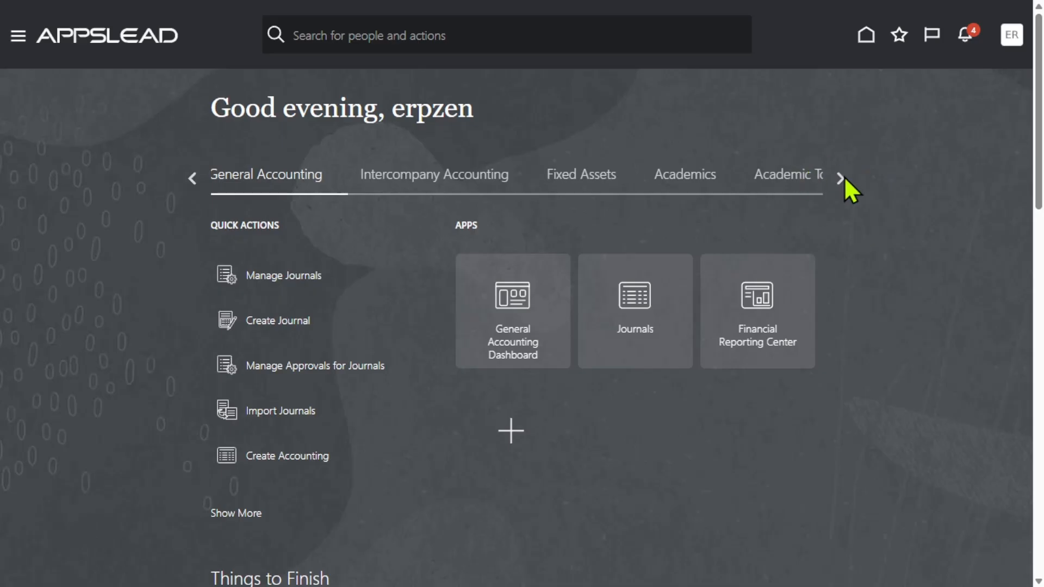
{"action": "left_click", "coordinate": [842, 178]}
{"action": "left_click", "coordinate": [579, 182]}
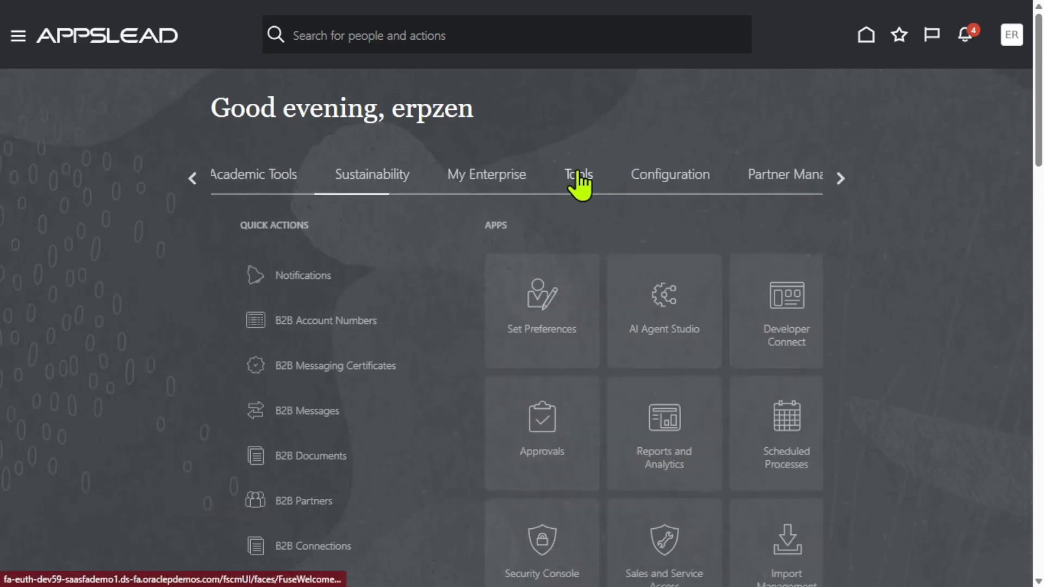
{"action": "scroll", "coordinate": [897, 259], "scroll_direction": "down", "scroll_amount": 4}
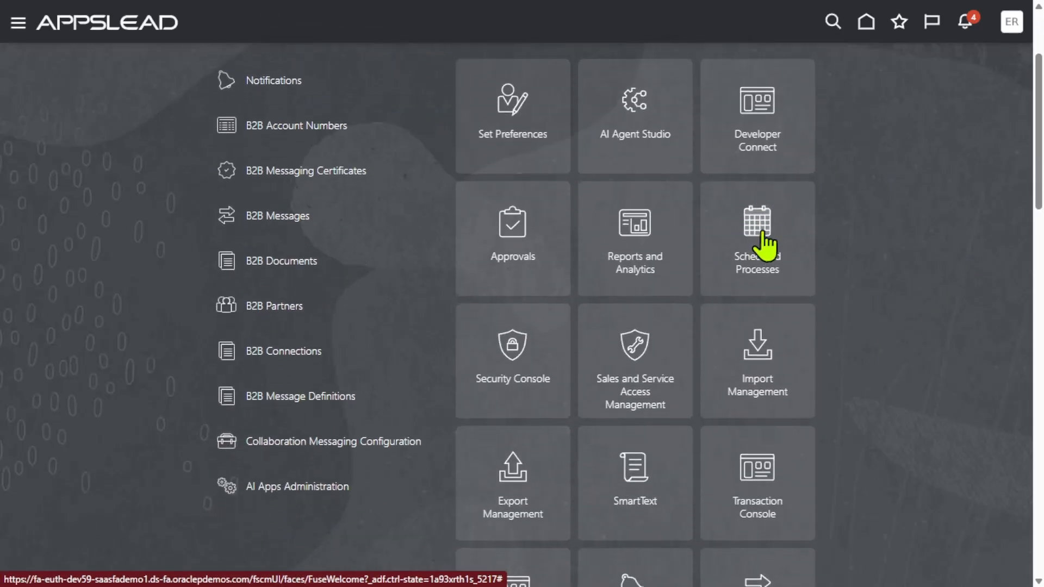
{"action": "left_click", "coordinate": [763, 234]}
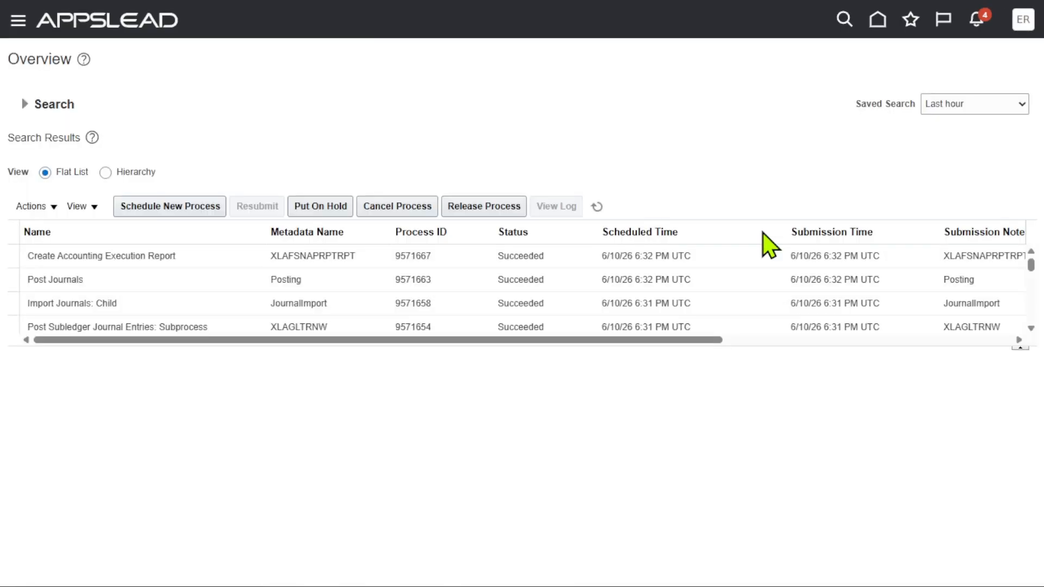
Schedule a new process of type Job, searching for "trial bala" and choosing Trial Balance Report
{"action": "left_click", "coordinate": [199, 201]}
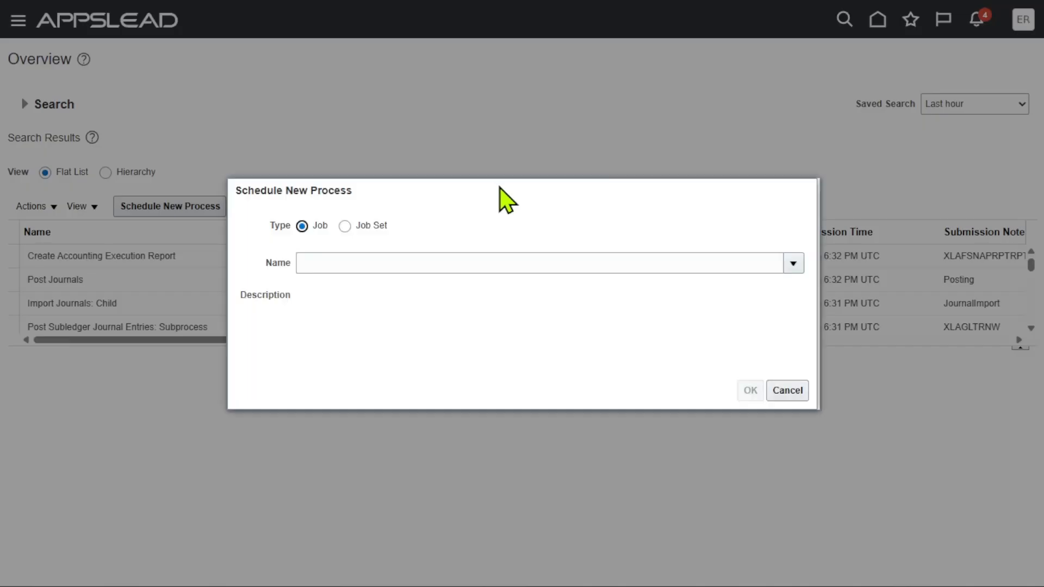
{"action": "left_click", "coordinate": [416, 265]}
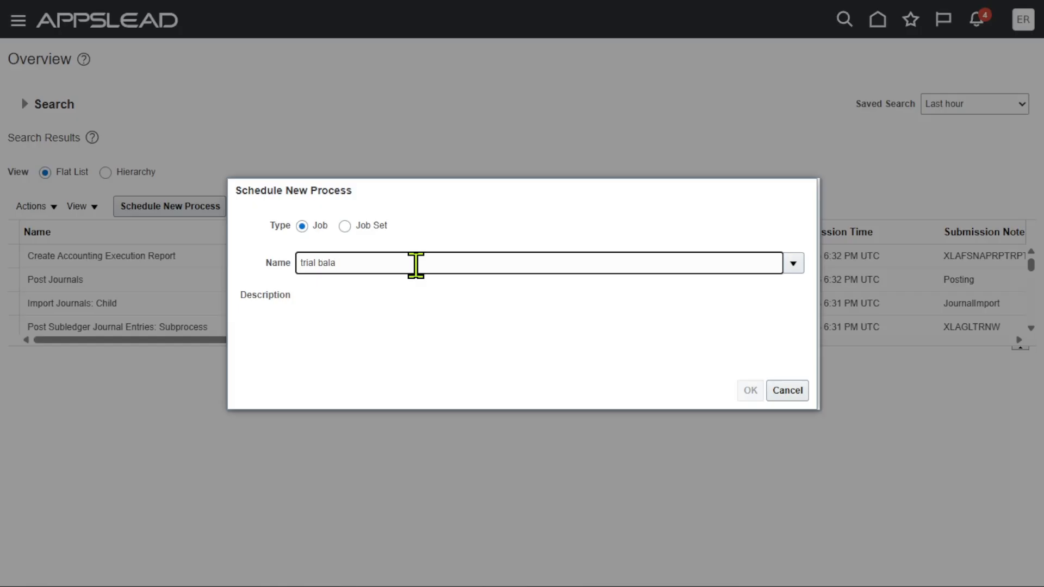
{"action": "key", "text": "Tab"}
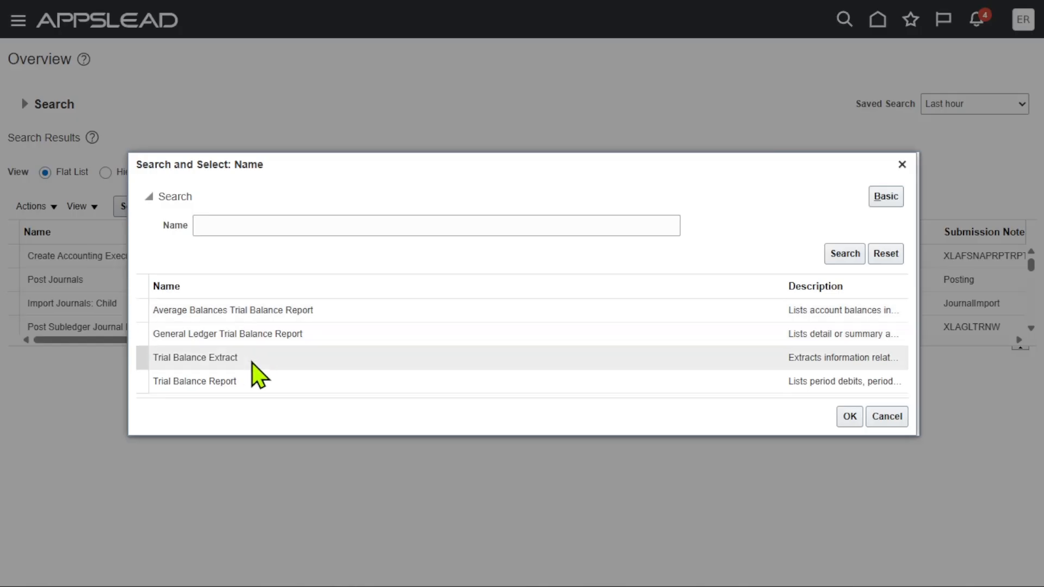
{"action": "left_click", "coordinate": [250, 381]}
{"action": "left_click", "coordinate": [846, 417]}
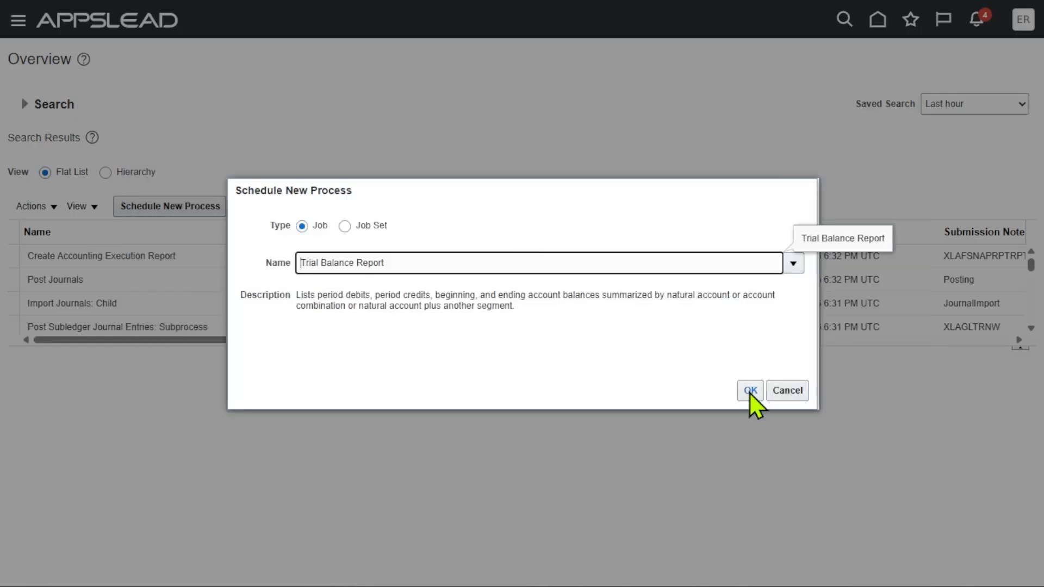
{"action": "left_click", "coordinate": [751, 390]}
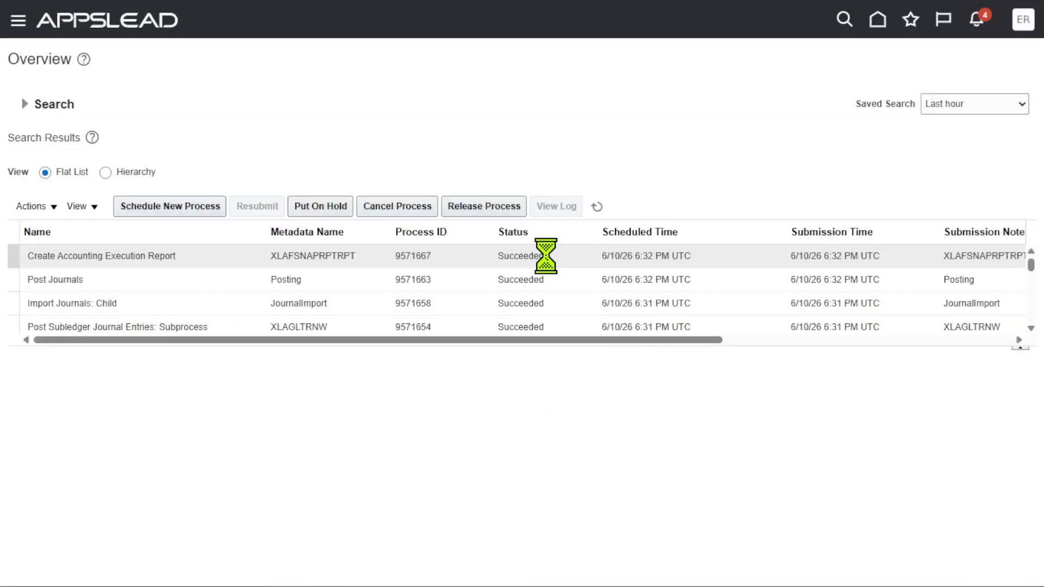
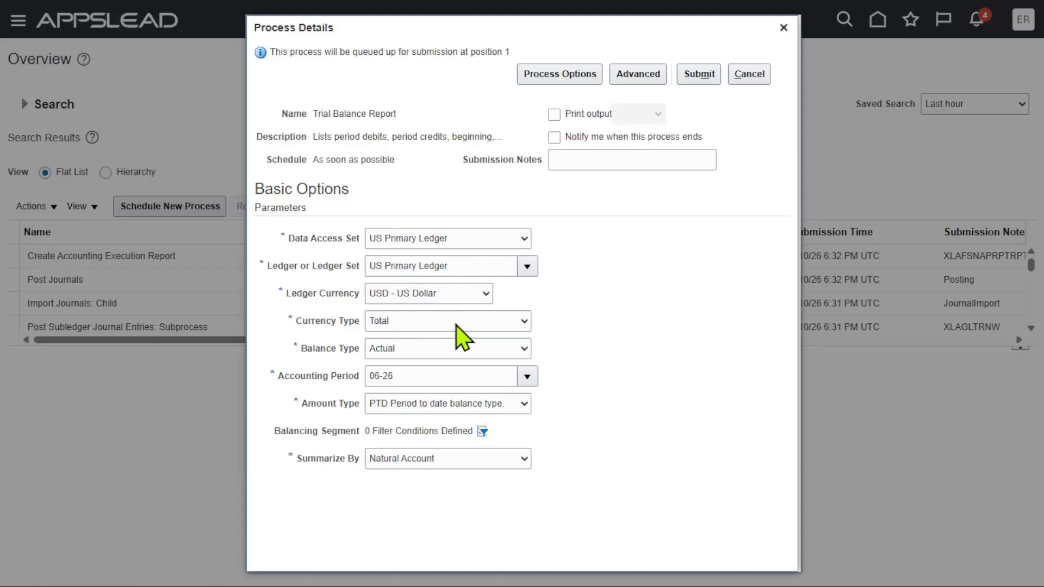
Set the Trial Balance Report's accounting period to 04-26, look over the Summarize By options, and submit the process
{"action": "left_click", "coordinate": [527, 376]}
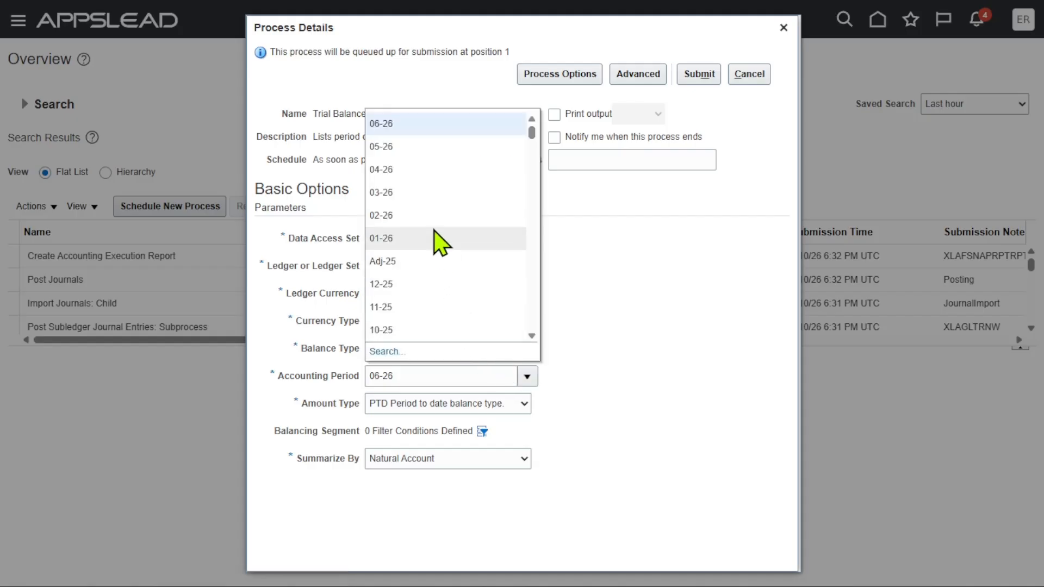
{"action": "left_click", "coordinate": [409, 169]}
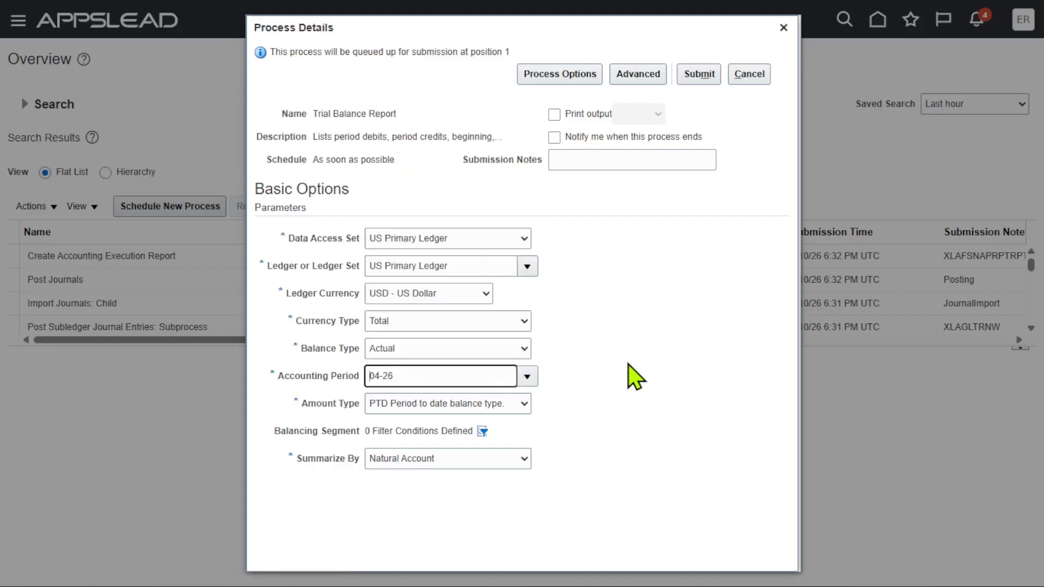
{"action": "left_click", "coordinate": [521, 459]}
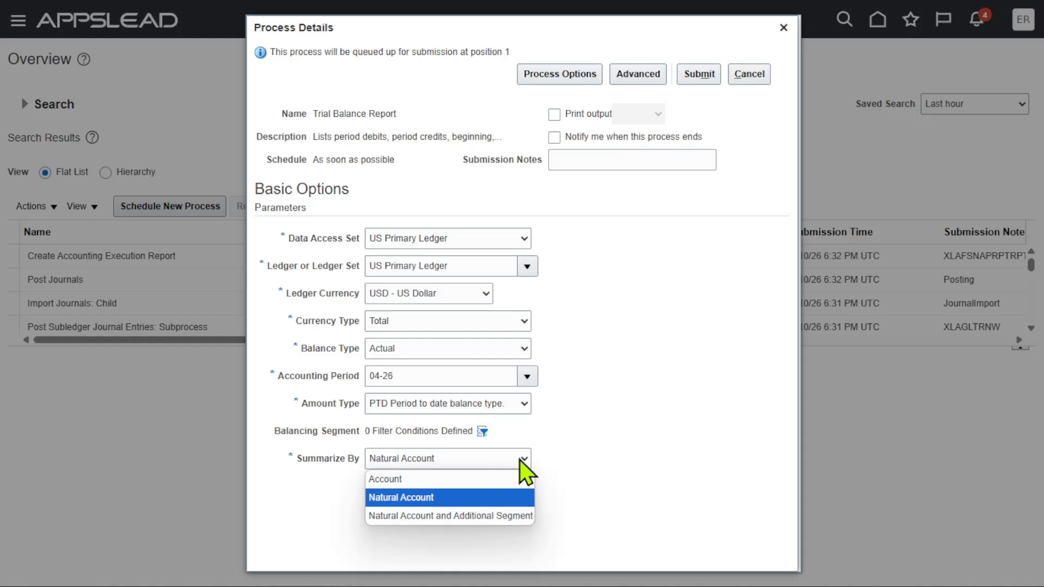
{"action": "left_click", "coordinate": [654, 433]}
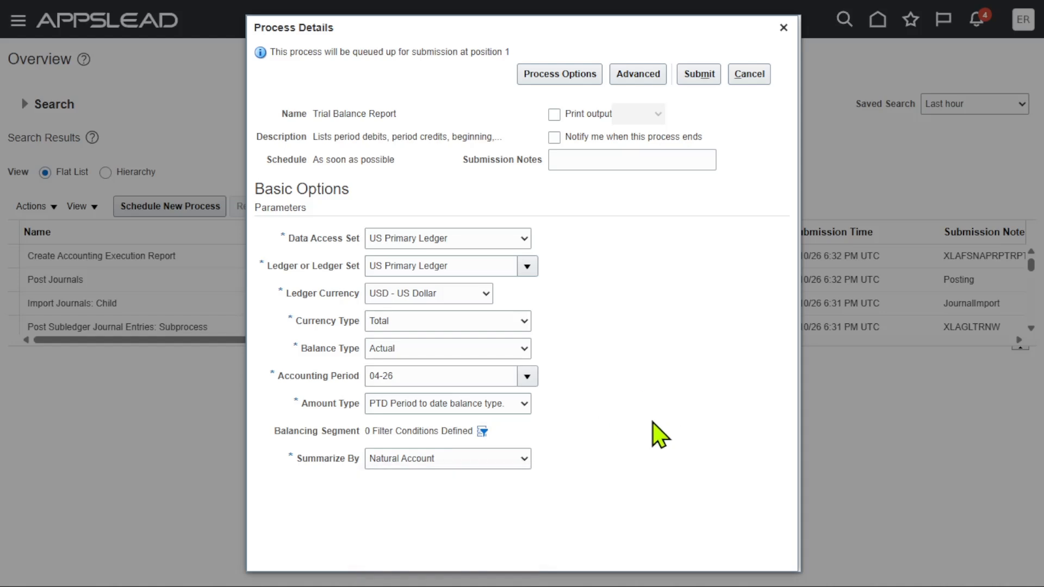
{"action": "left_click", "coordinate": [699, 76]}
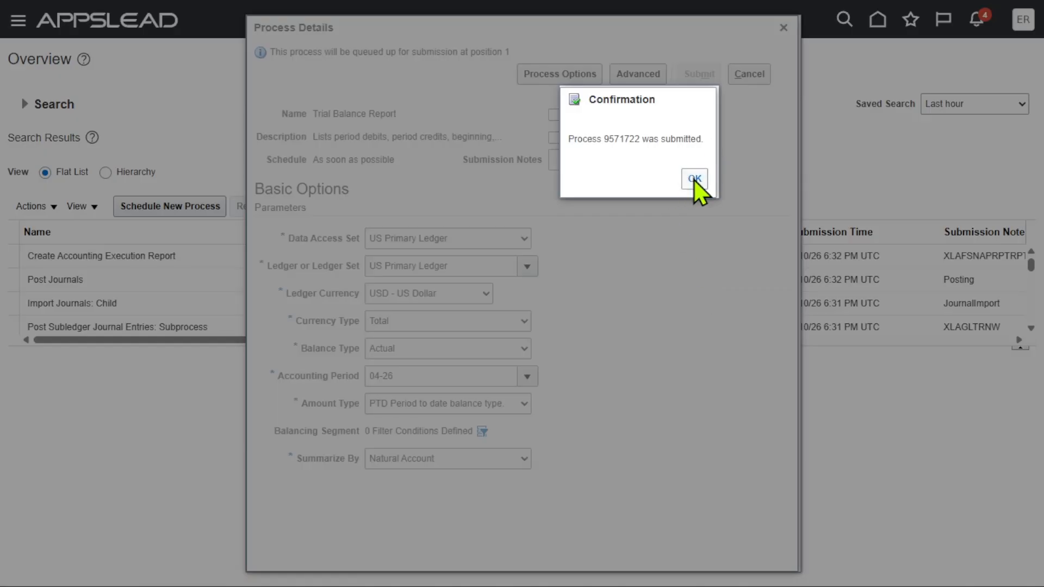
{"action": "left_click", "coordinate": [695, 180]}
Refresh the process list until the Trial Balance Report finishes and open its Default Document output
{"action": "left_click", "coordinate": [597, 207]}
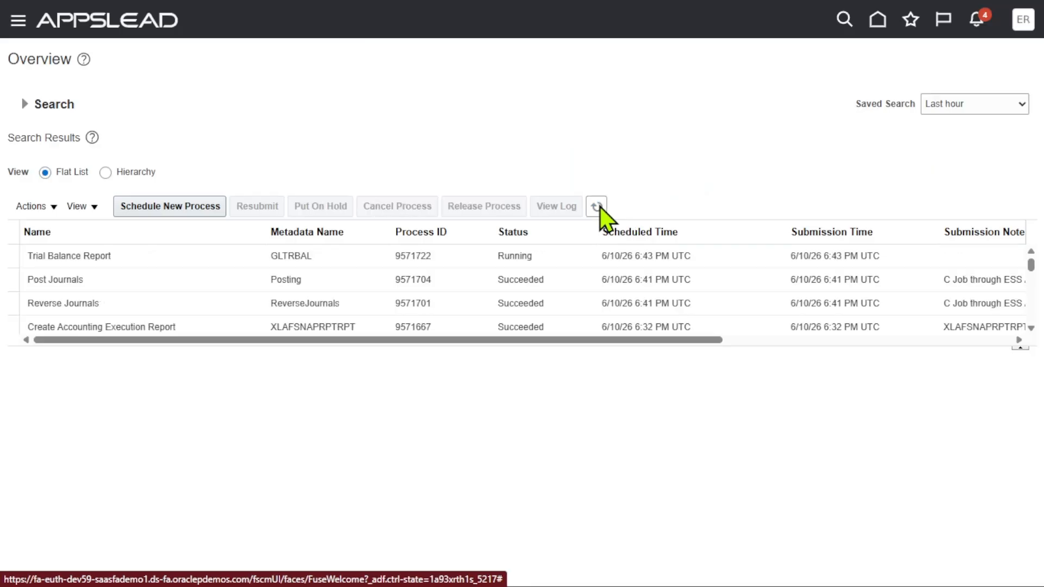
{"action": "left_click", "coordinate": [598, 207]}
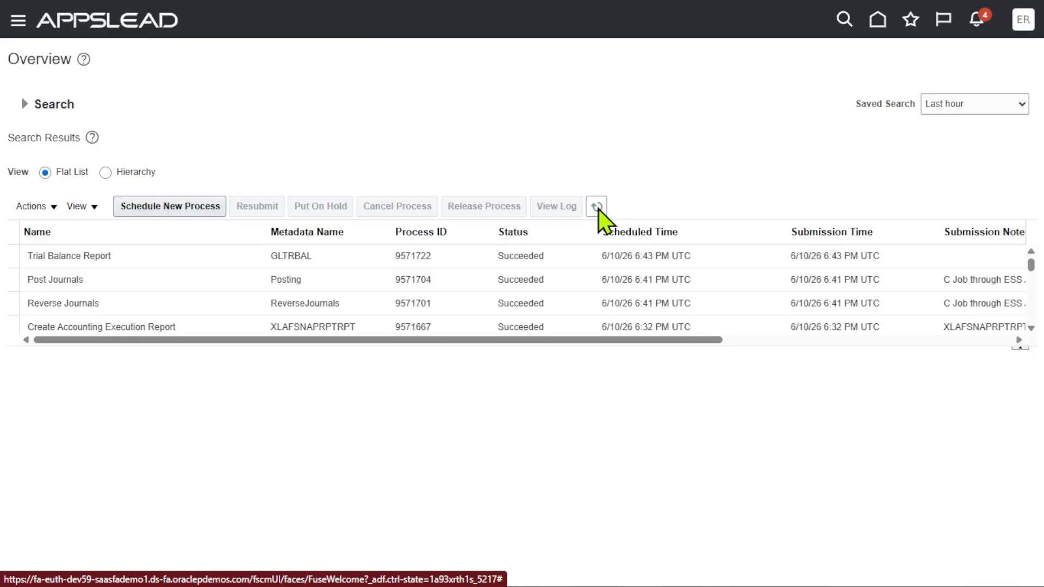
{"action": "left_click", "coordinate": [597, 207]}
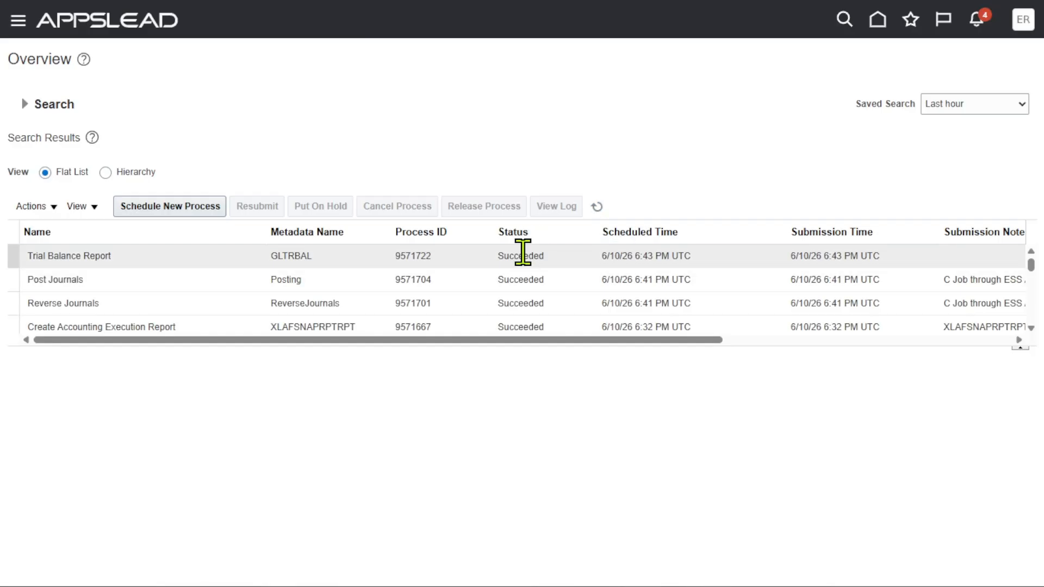
{"action": "left_click", "coordinate": [523, 253]}
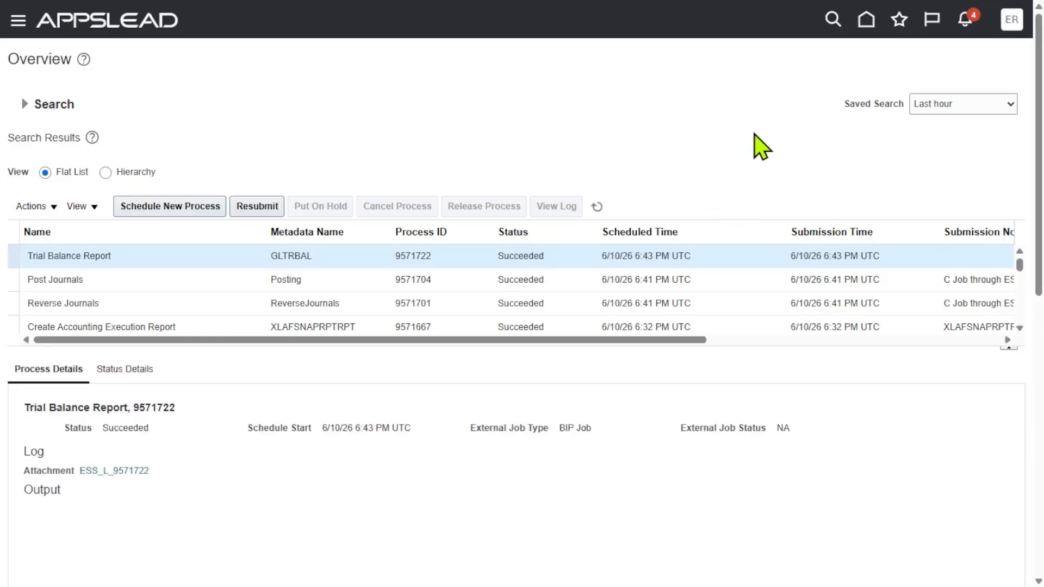
{"action": "scroll", "coordinate": [761, 147], "scroll_direction": "down", "scroll_amount": 4}
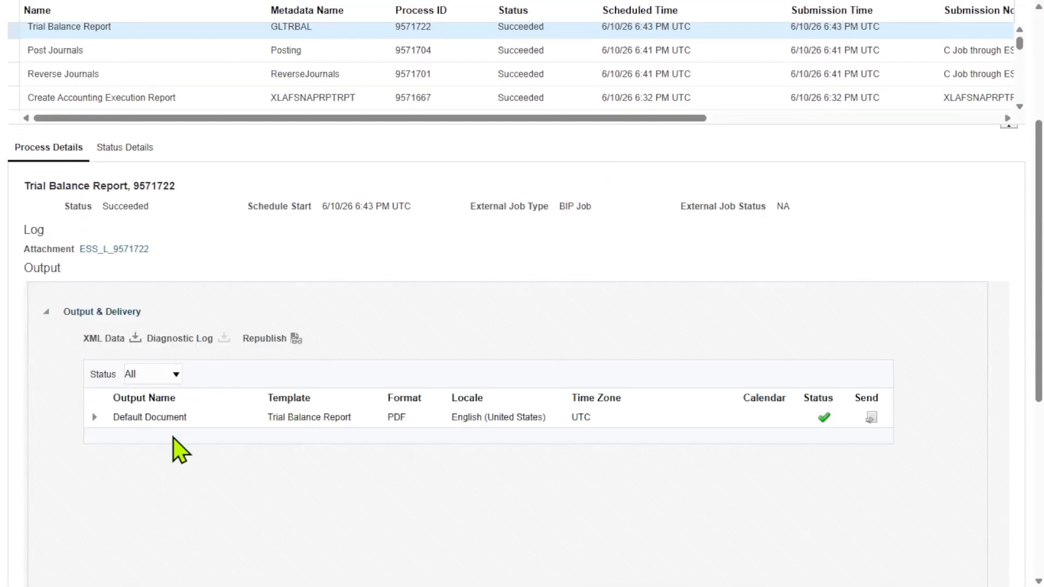
{"action": "left_click", "coordinate": [166, 418]}
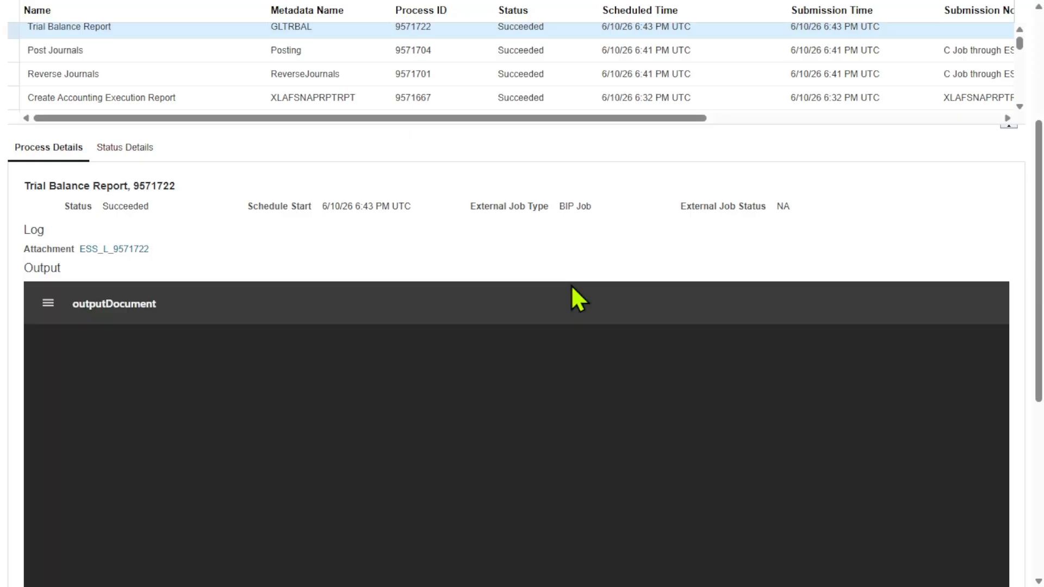
Examine the Trial Balance Report's asset accounts, highlighting the Asset Clearing row to compare its beginning balance, debits, credits and ending balance
{"action": "scroll", "coordinate": [928, 212], "scroll_direction": "down", "scroll_amount": 4}
{"action": "scroll", "coordinate": [603, 333], "scroll_direction": "down", "scroll_amount": 10}
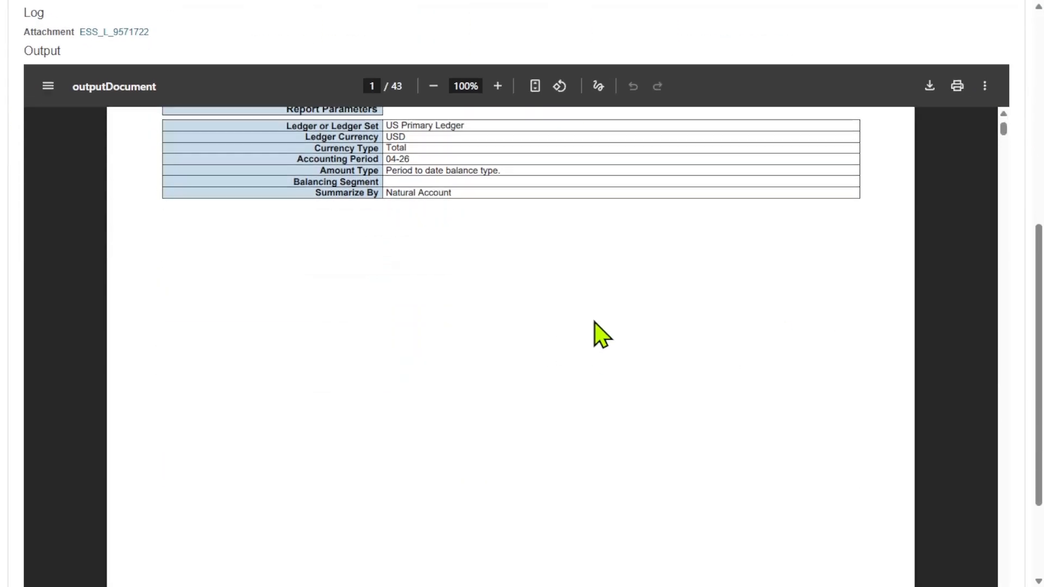
{"action": "scroll", "coordinate": [618, 333], "scroll_direction": "down", "scroll_amount": 5}
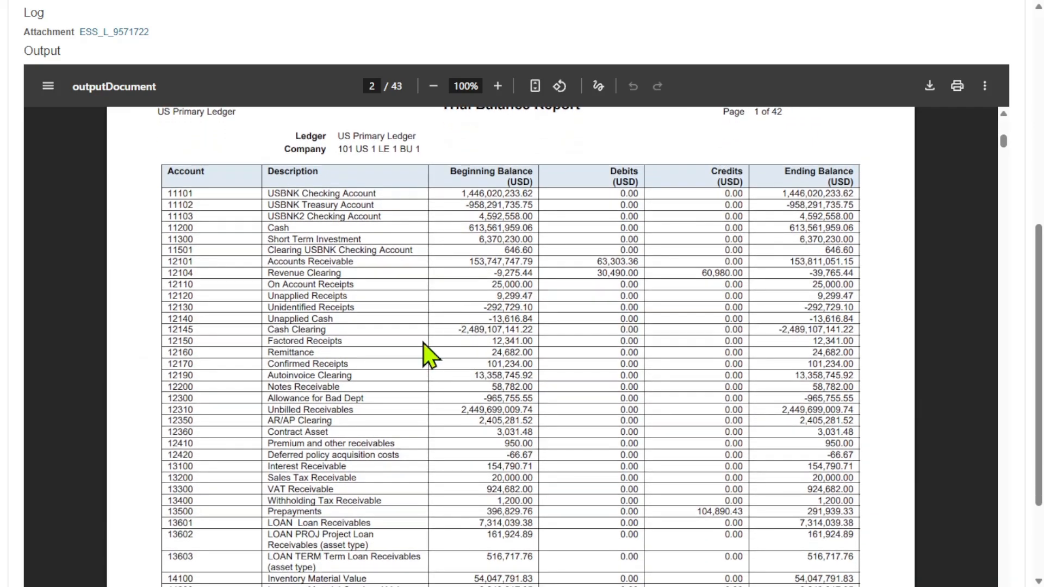
{"action": "scroll", "coordinate": [478, 320], "scroll_direction": "down", "scroll_amount": 1}
{"action": "scroll", "coordinate": [487, 328], "scroll_direction": "down", "scroll_amount": 3}
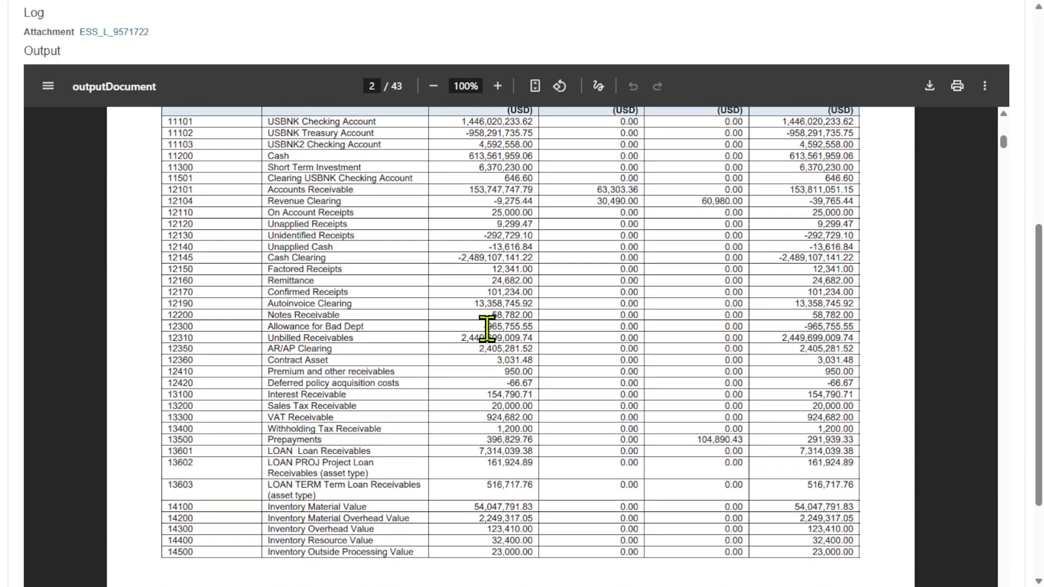
{"action": "scroll", "coordinate": [490, 332], "scroll_direction": "down", "scroll_amount": 8}
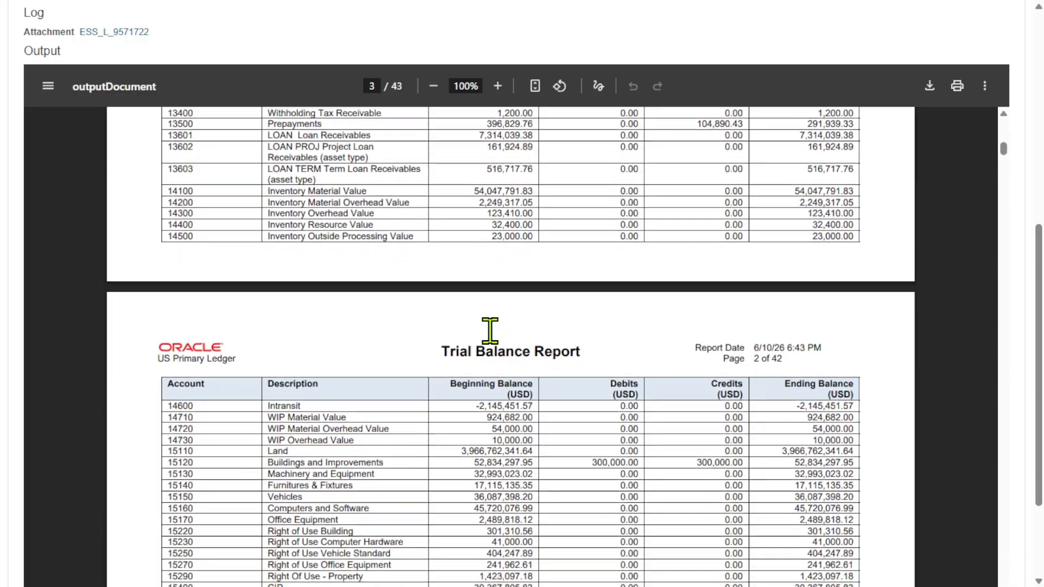
{"action": "scroll", "coordinate": [490, 332], "scroll_direction": "down", "scroll_amount": 3}
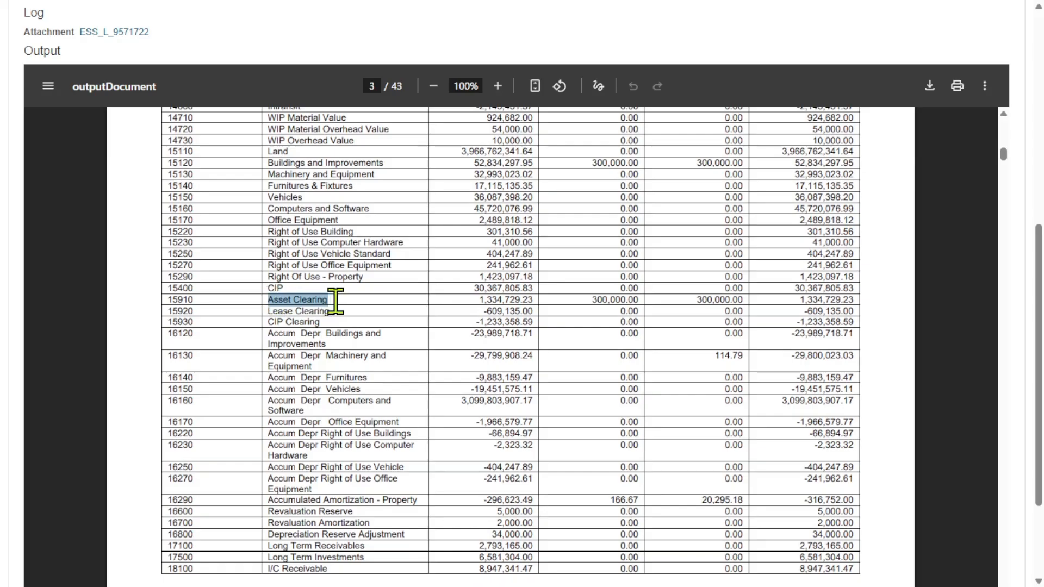
{"action": "left_click_drag", "start_coordinate": [335, 301], "coordinate": [854, 301]}
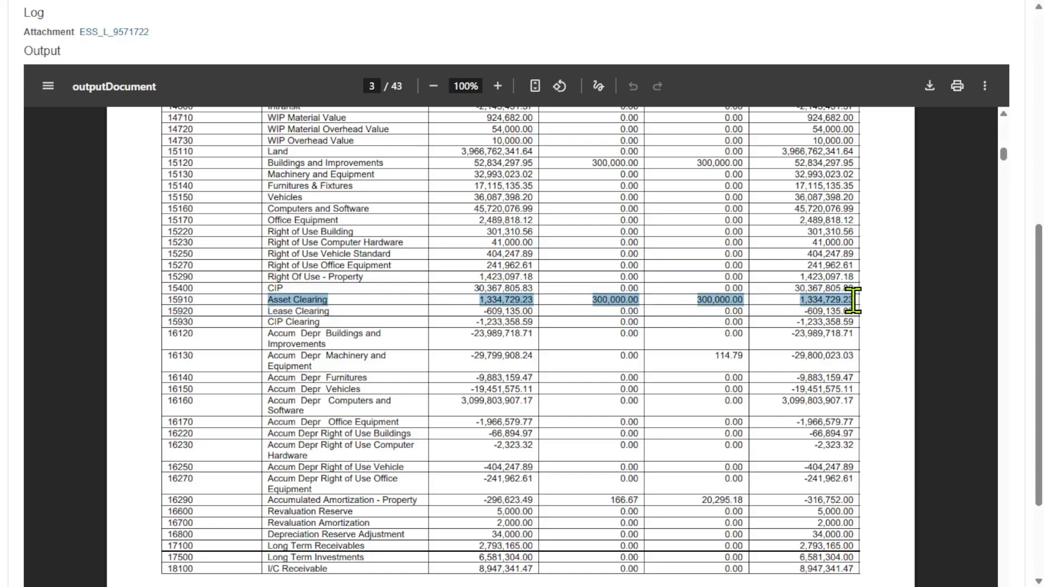
{"action": "scroll", "coordinate": [692, 370], "scroll_direction": "up", "scroll_amount": 5}
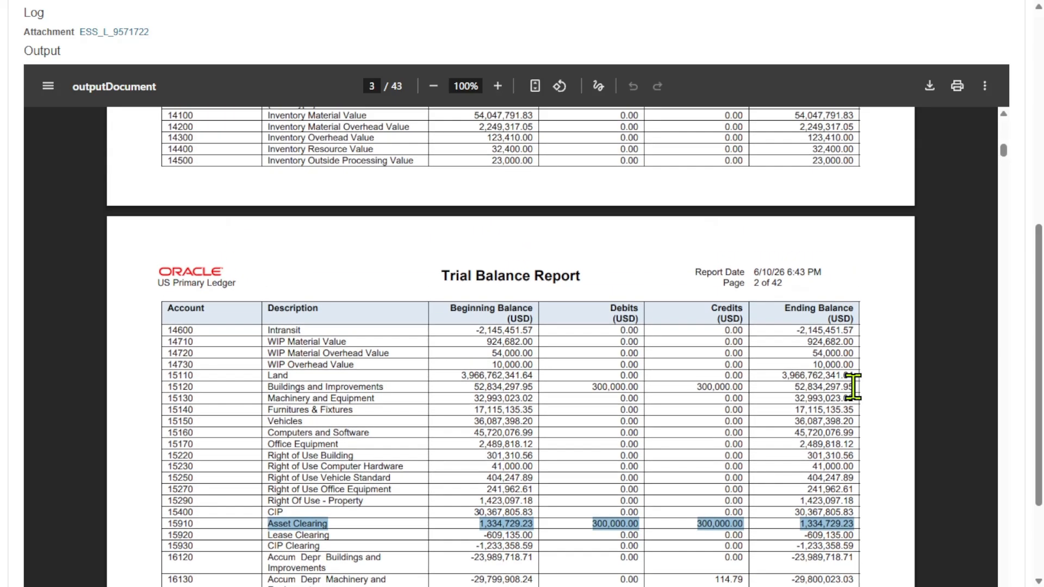
{"action": "scroll", "coordinate": [779, 389], "scroll_direction": "down", "scroll_amount": 3}
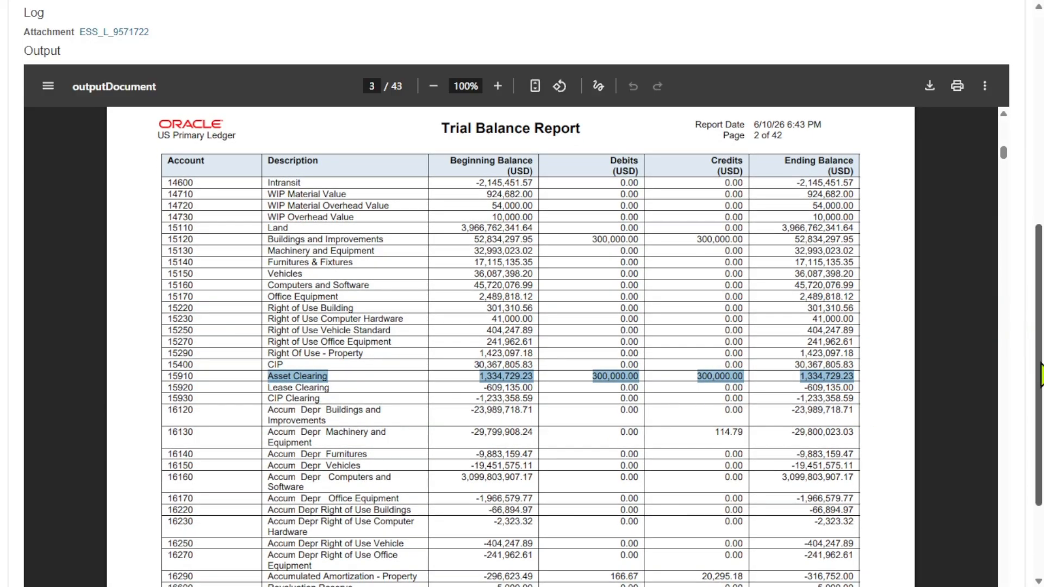
Leave the Trial Balance output, return to the home page and look through its app categories
{"action": "left_click_drag", "start_coordinate": [1040, 375], "coordinate": [970, 78]}
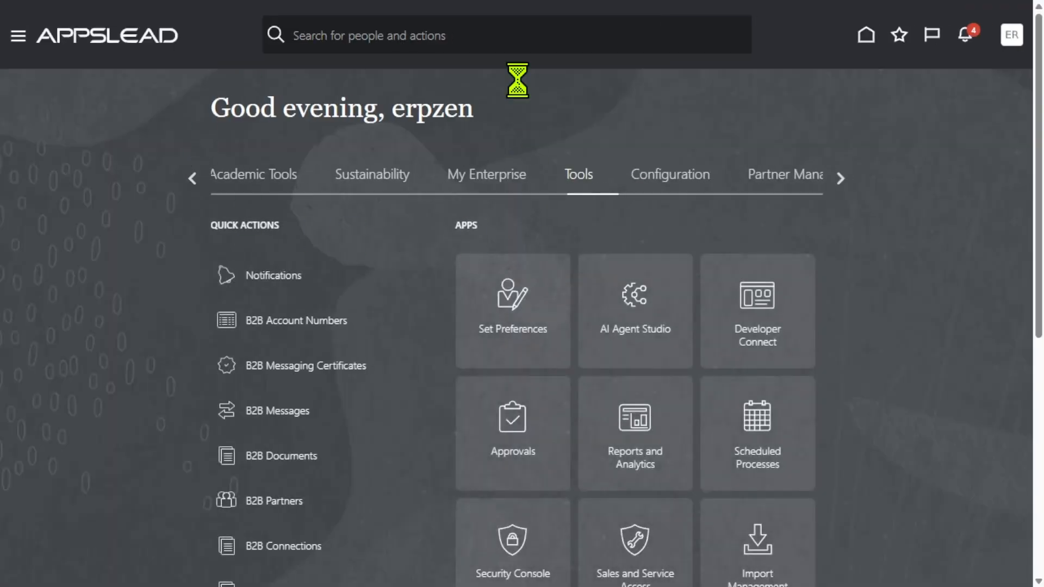
{"action": "left_click", "coordinate": [838, 177]}
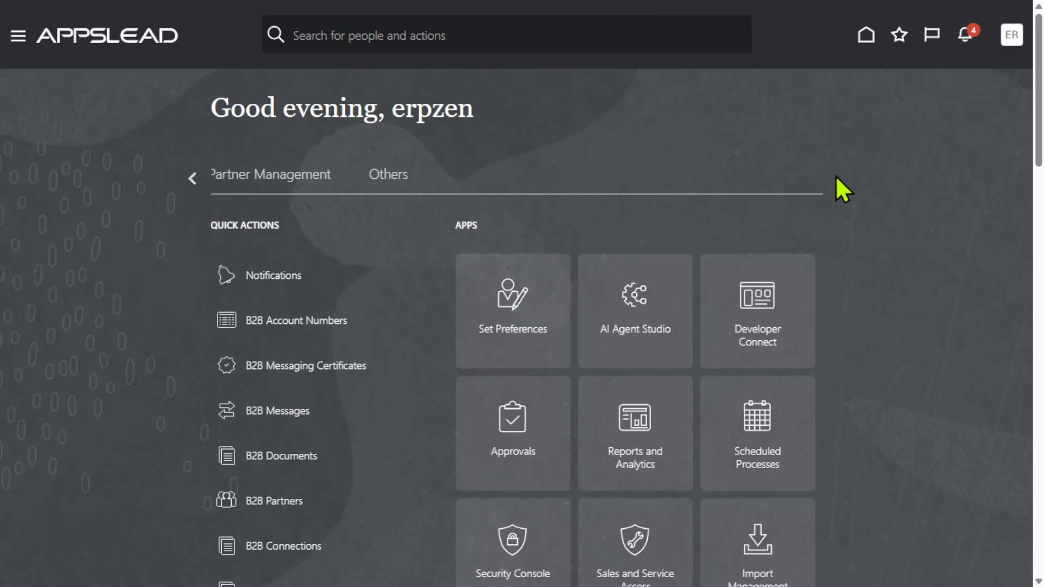
{"action": "left_click", "coordinate": [189, 183]}
{"action": "left_click", "coordinate": [200, 178]}
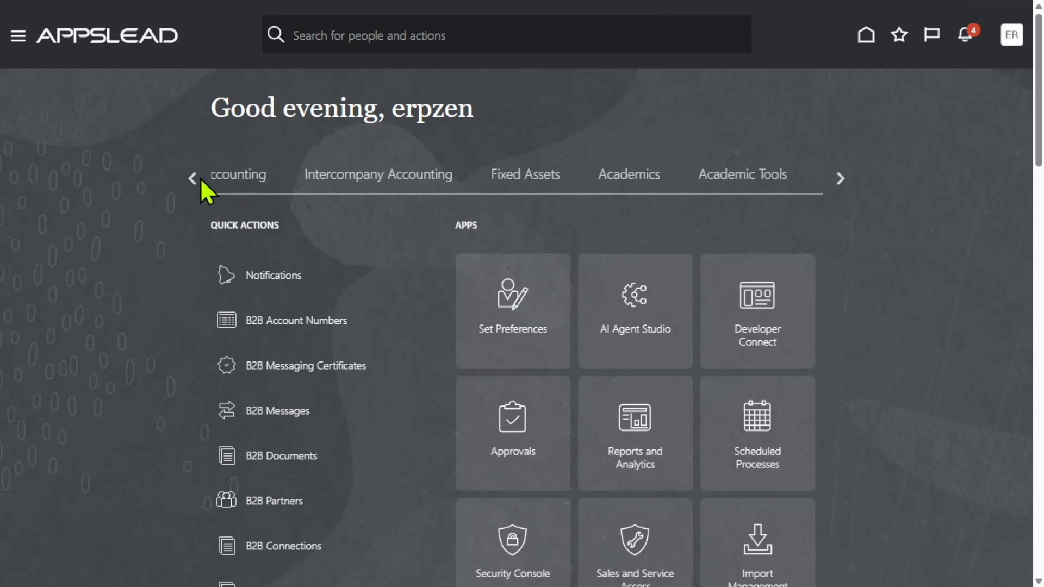
Switch to the Mass Additions template in Excel and examine row 5 from the asset description to the cost and date placed in service
{"action": "key", "text": "alt+Tab"}
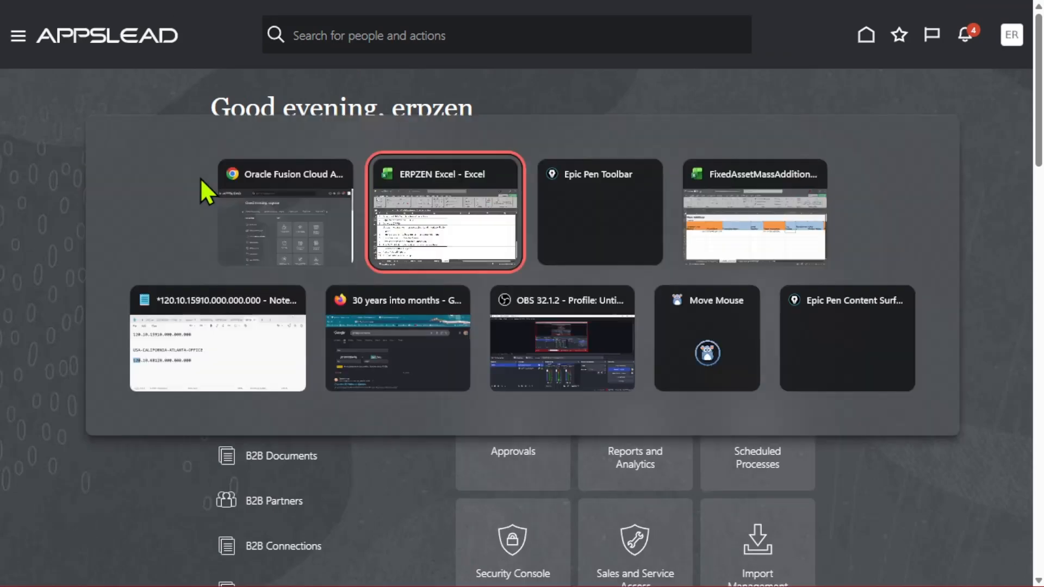
{"action": "key", "text": "Tab"}
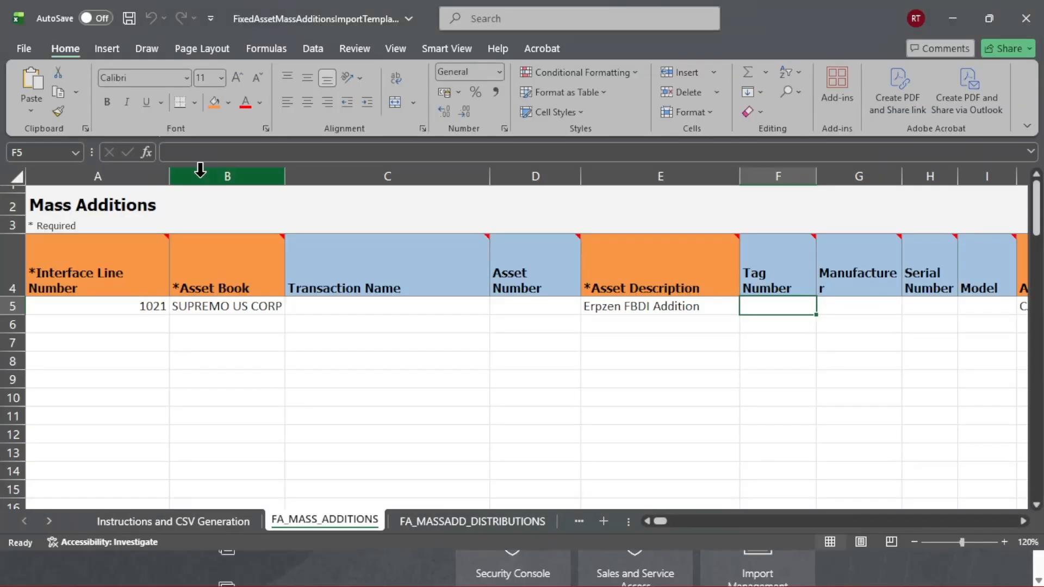
{"action": "left_click", "coordinate": [660, 305]}
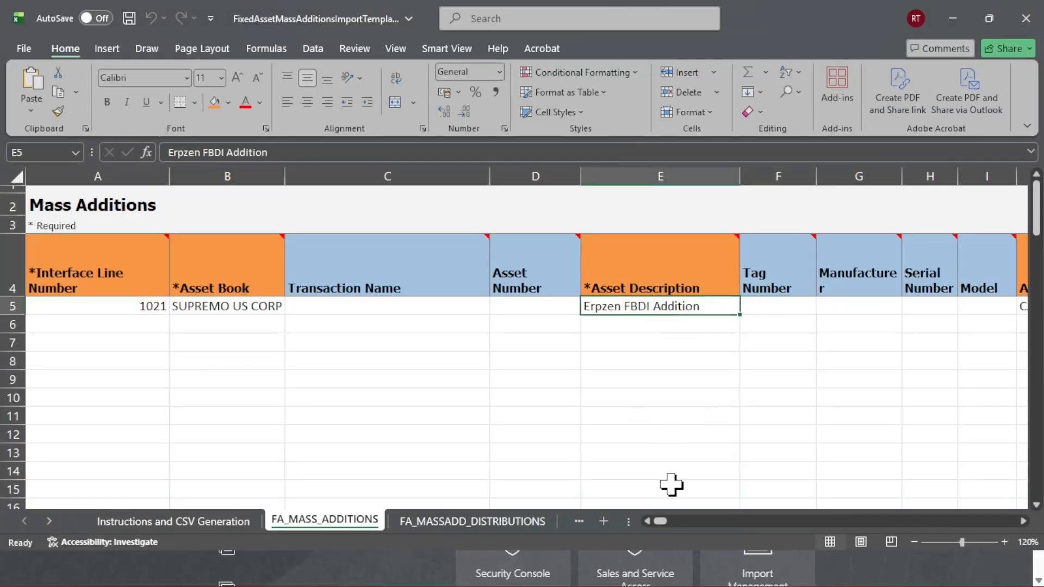
{"action": "key", "text": "Right"}
{"action": "key", "text": "Right"}
{"action": "key", "text": "Right"}
{"action": "key", "text": "Right"}
{"action": "key", "text": "Right"}
{"action": "key", "text": "Right"}
{"action": "key", "text": "Right"}
{"action": "key", "text": "Right"}
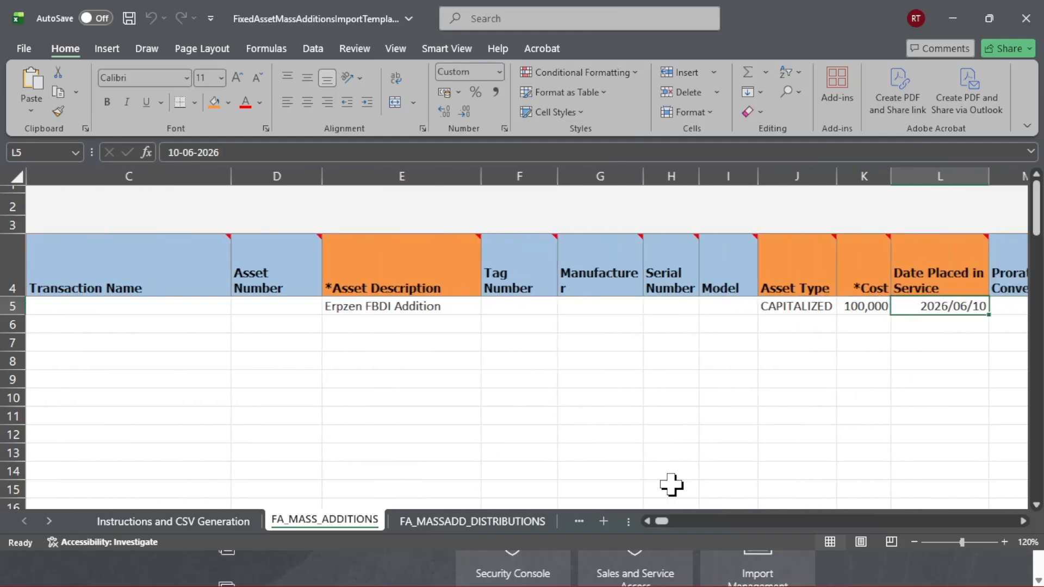
{"action": "key", "text": "Left"}
{"action": "key", "text": "Left"}
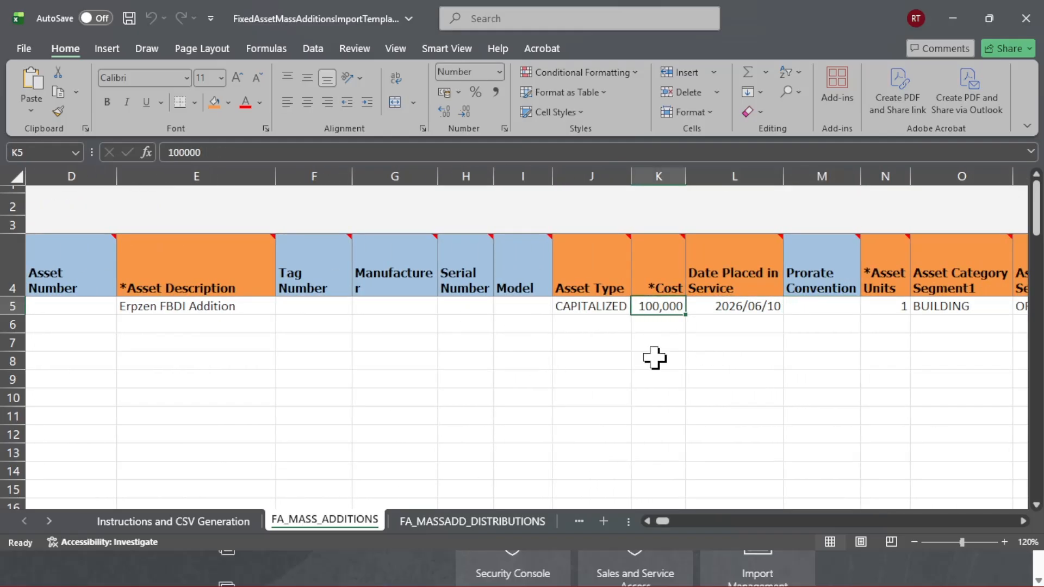
Try to enter 2,00,000 as the cost in cell K6
{"action": "key", "text": "Down"}
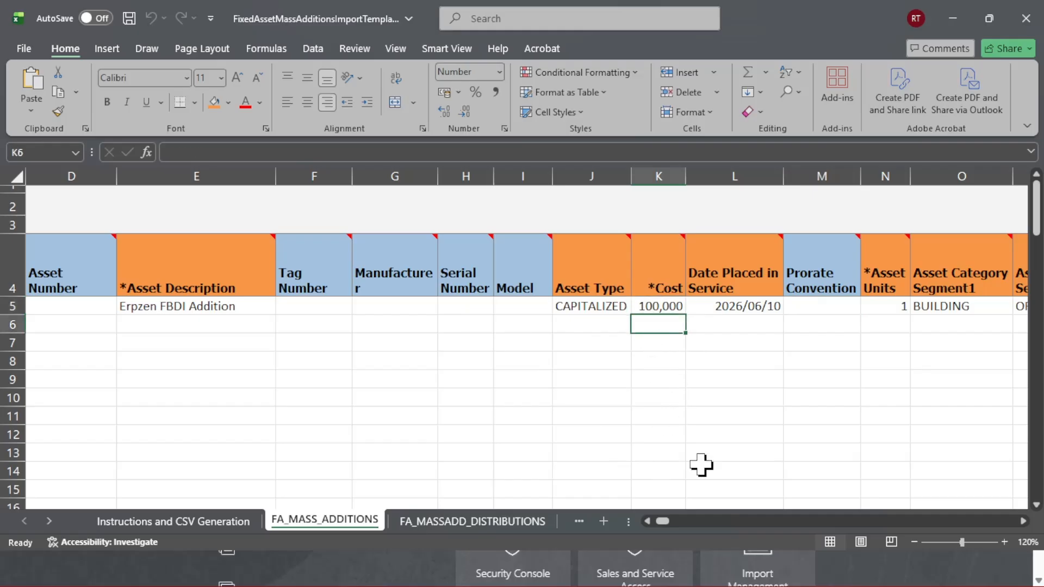
{"action": "type", "text": "2,"}
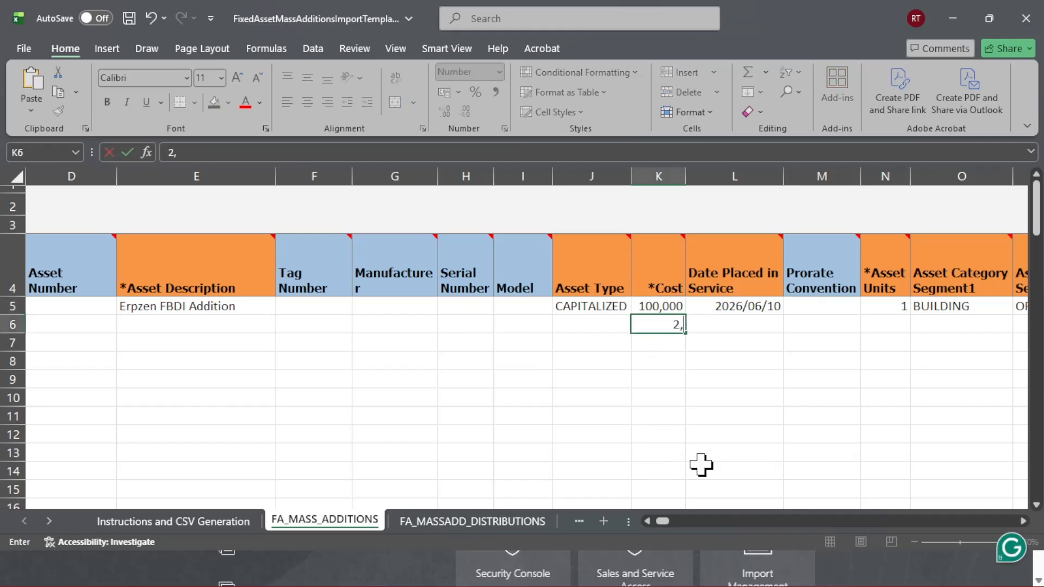
{"action": "type", "text": "00,000"}
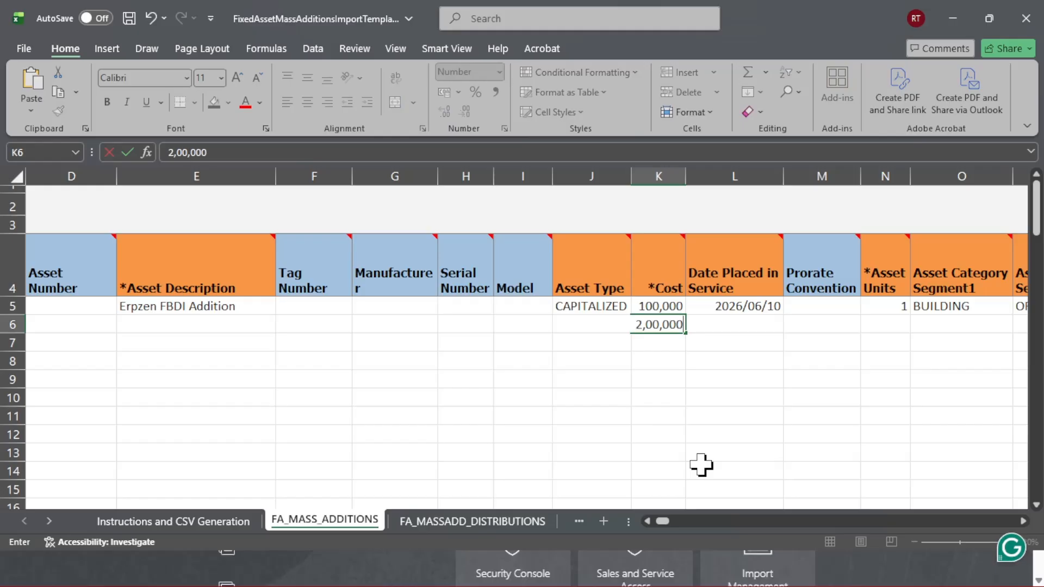
{"action": "key", "text": "Return"}
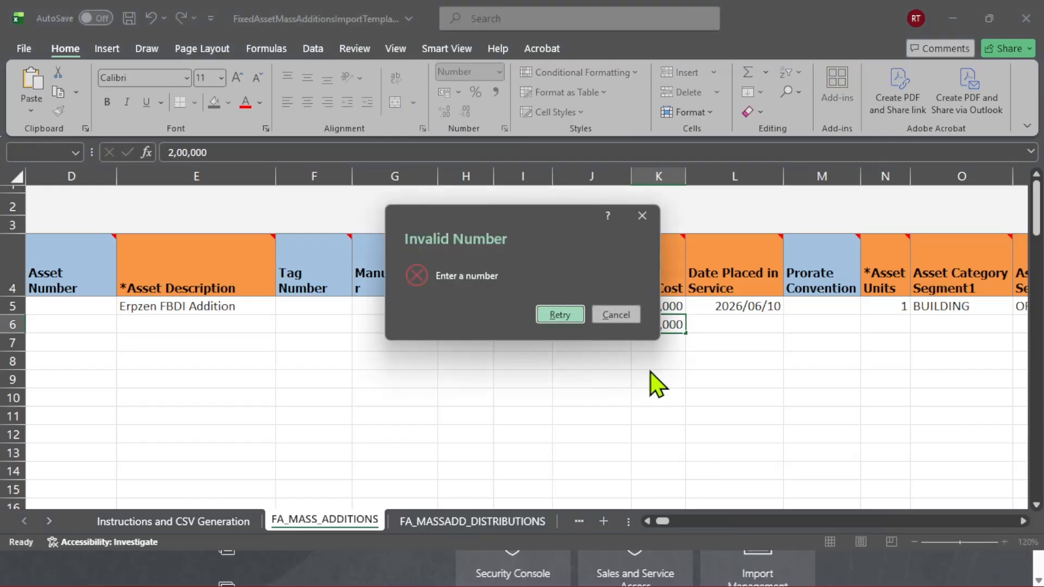
{"action": "left_click", "coordinate": [641, 215]}
{"action": "left_click", "coordinate": [773, 438]}
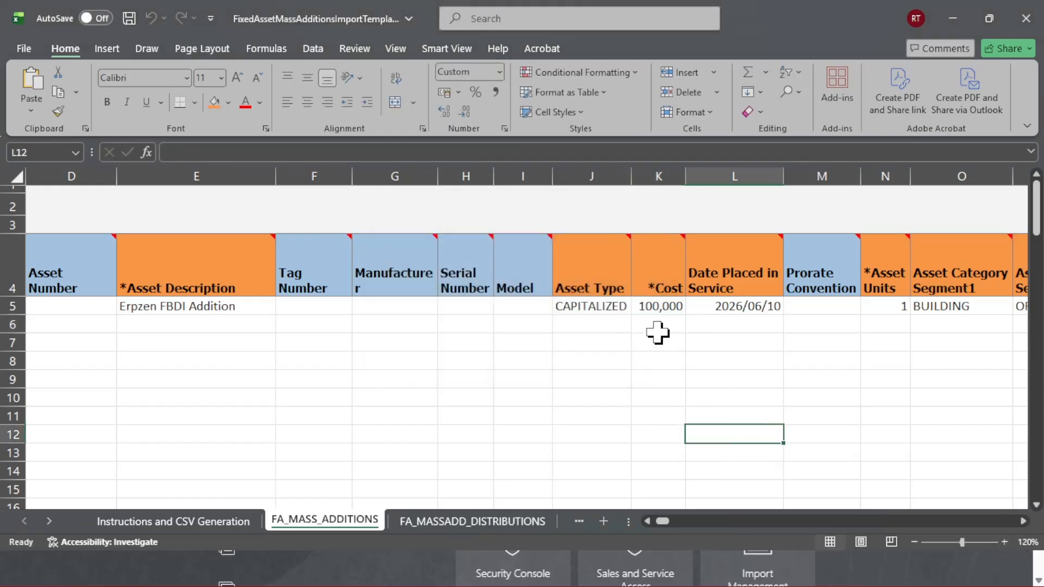
Enter 200000 as the cost in cell K6, below the first asset's cost
{"action": "left_click", "coordinate": [657, 329]}
{"action": "type", "text": "2"}
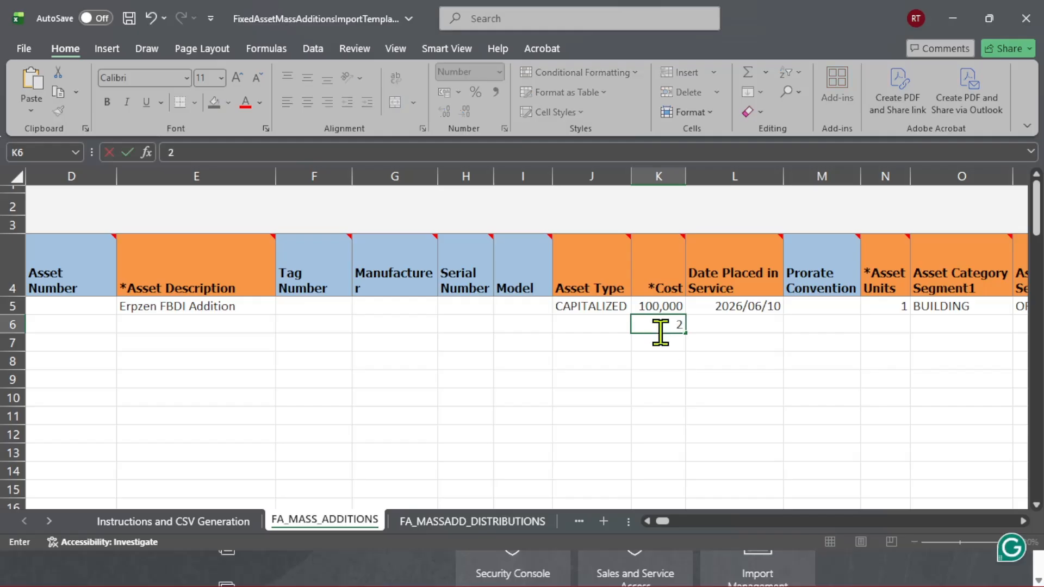
{"action": "type", "text": "00000"}
{"action": "key", "text": "Return"}
{"action": "left_click", "coordinate": [768, 364]}
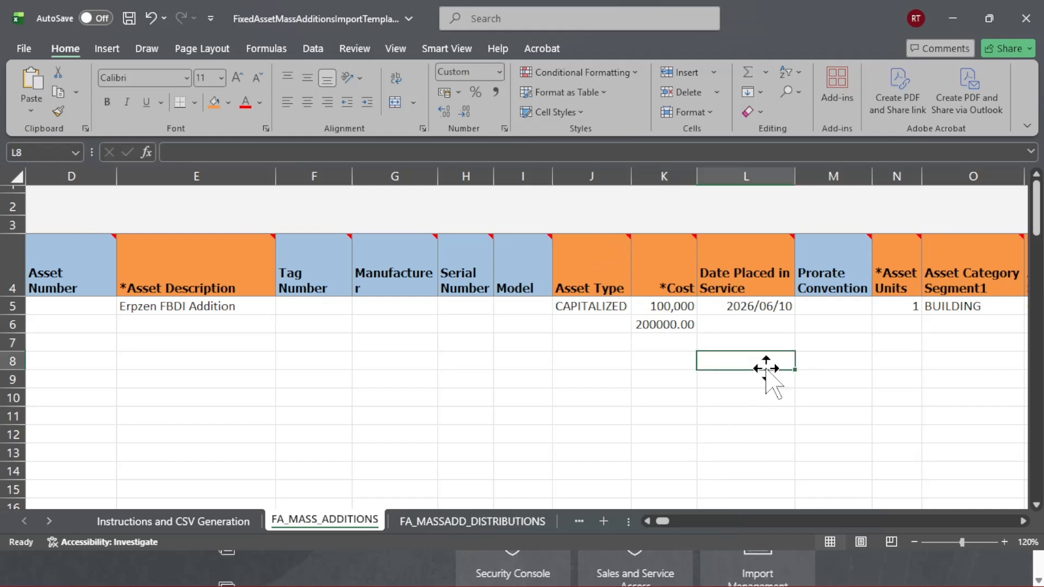
{"action": "left_click", "coordinate": [667, 326]}
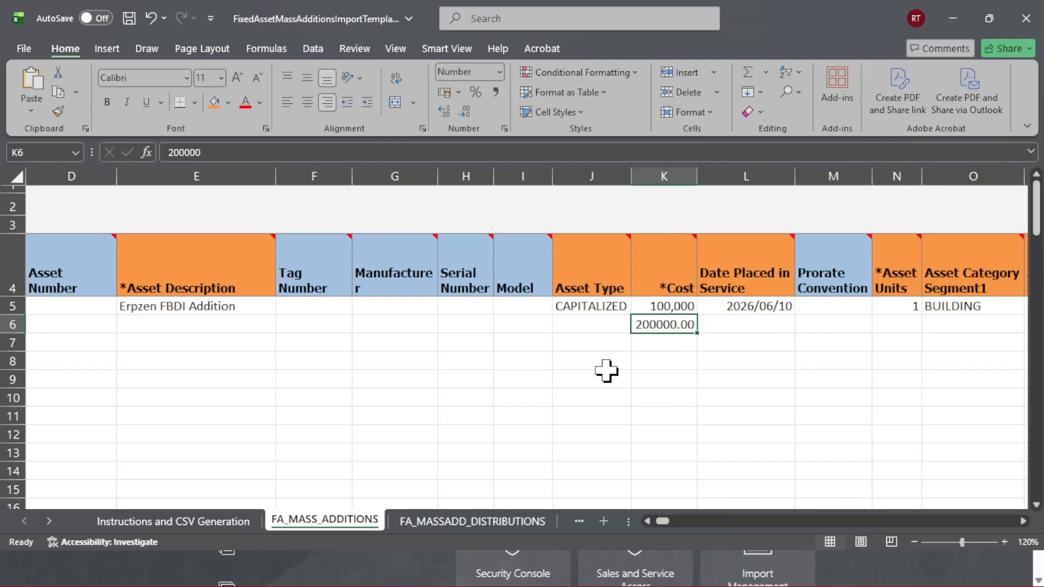
Switch to the Oracle Fusion home page in the browser and open the Navigator
{"action": "key", "text": "super+d"}
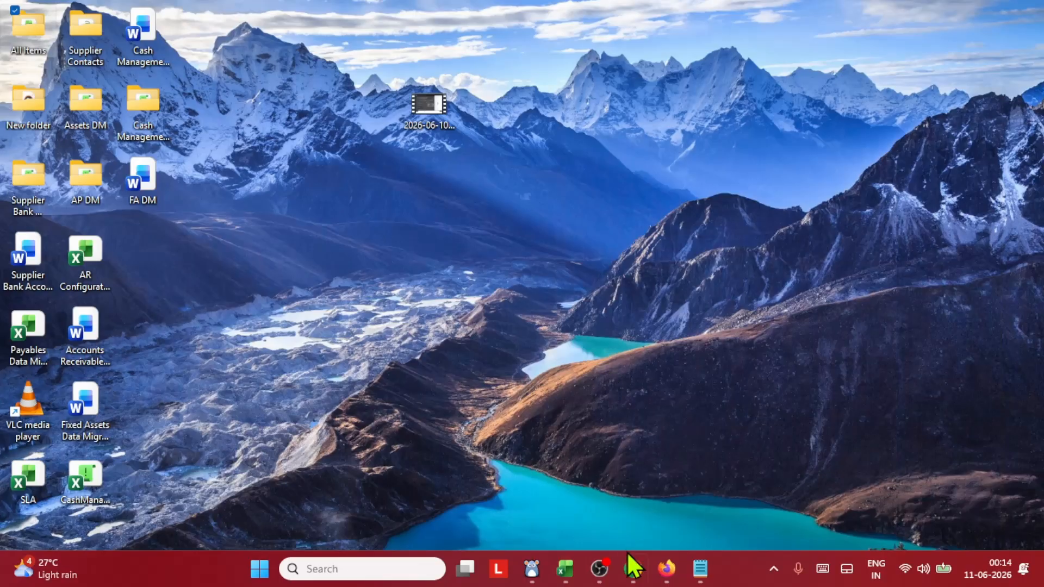
{"action": "left_click", "coordinate": [633, 569]}
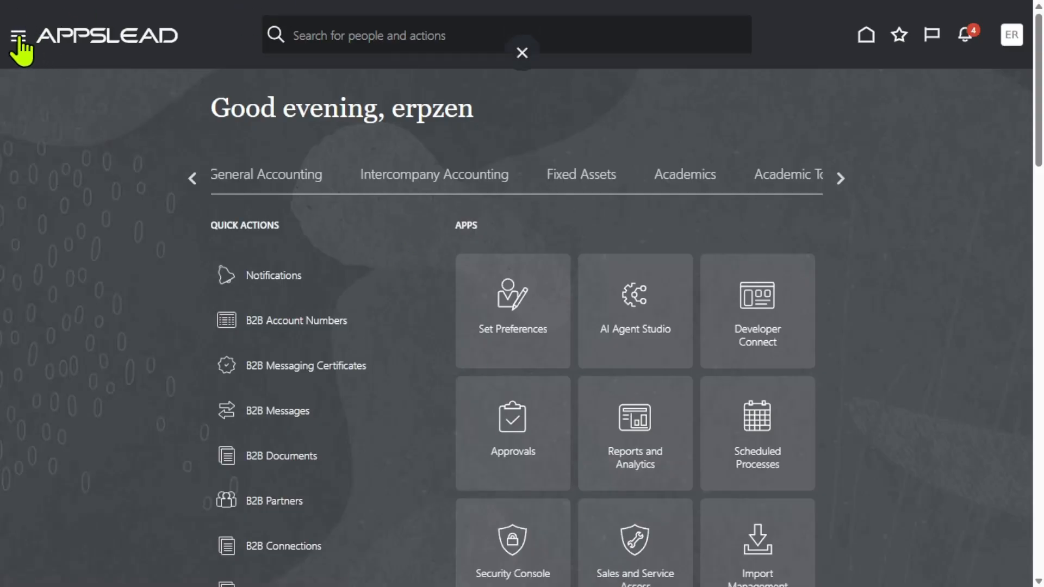
{"action": "left_click", "coordinate": [17, 36]}
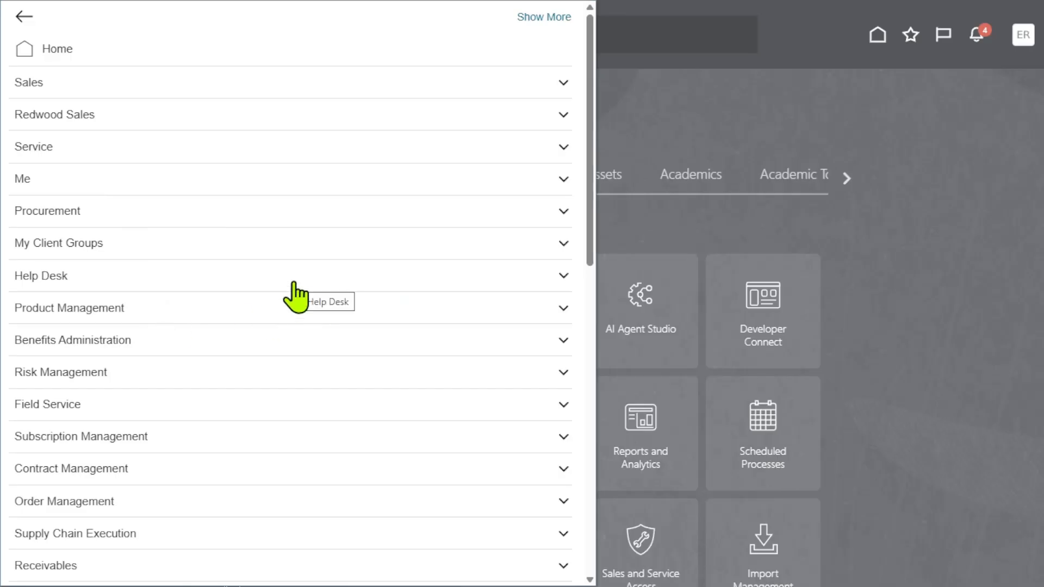
Return to the Mass Additions template and compare the two asset costs in cells K5 and K6
{"action": "key", "text": "alt+Tab"}
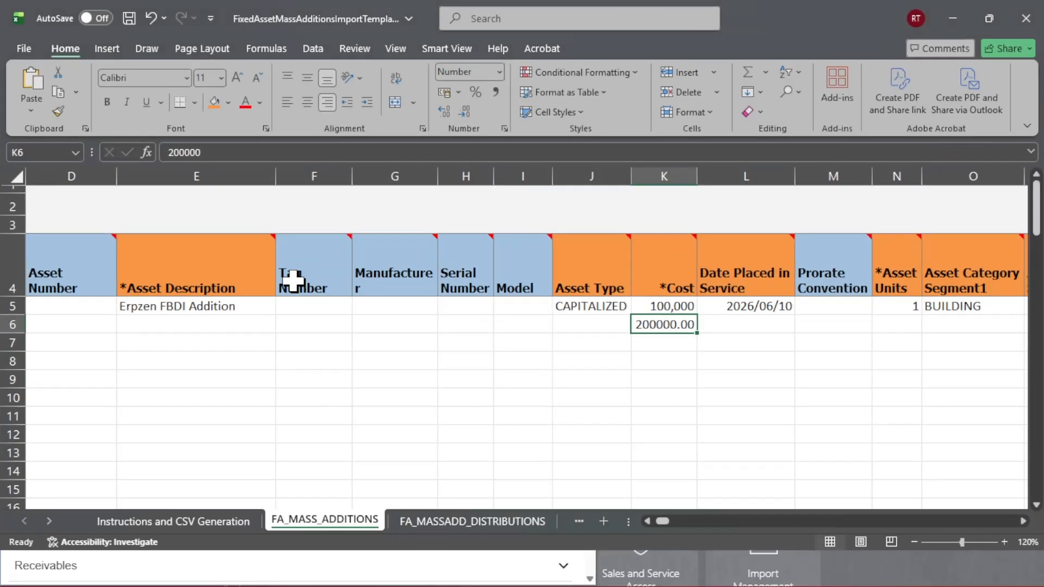
{"action": "left_click", "coordinate": [704, 434]}
{"action": "left_click", "coordinate": [676, 309]}
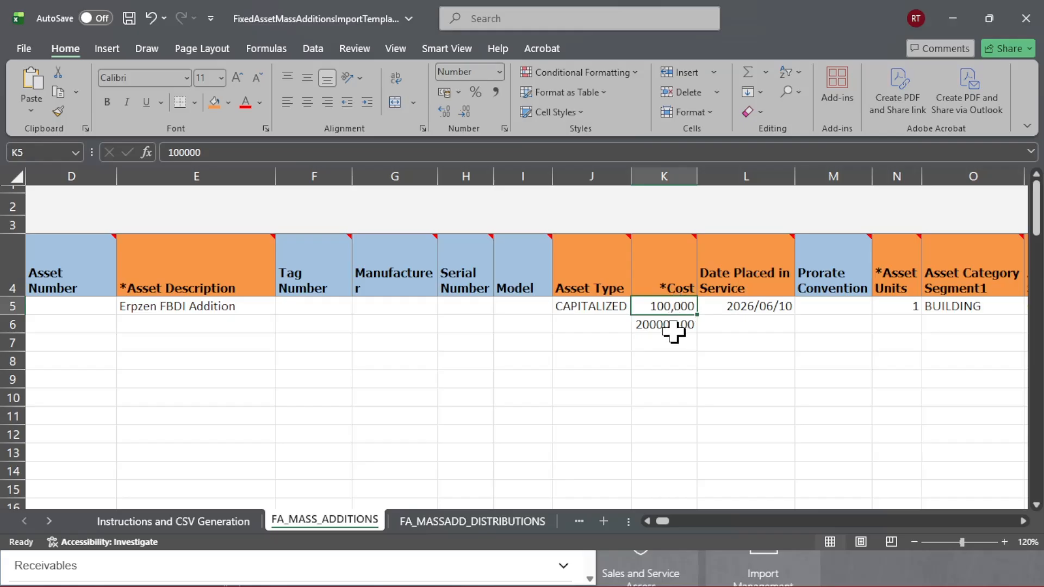
{"action": "left_click", "coordinate": [659, 326]}
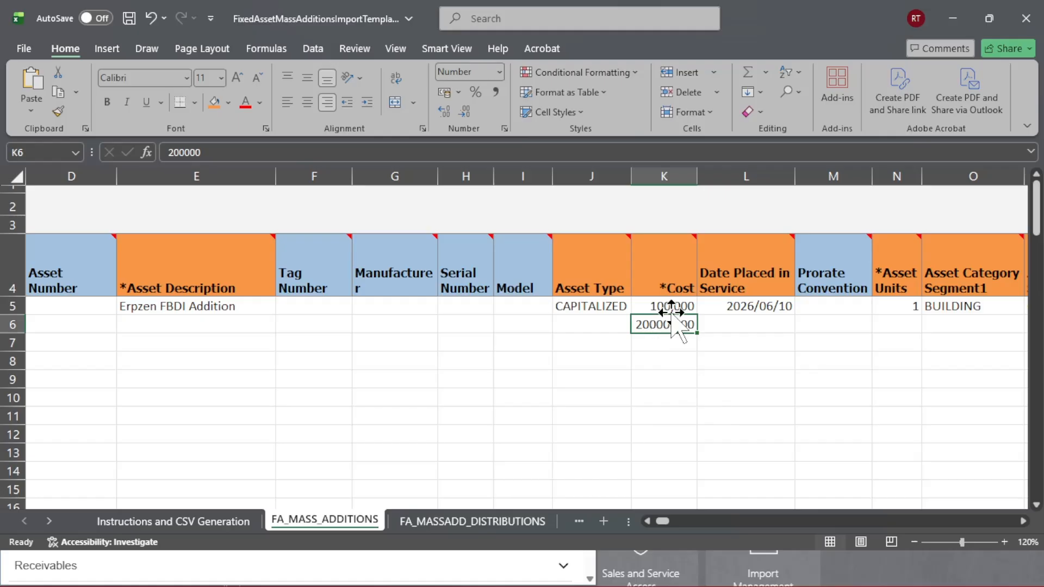
Go back to Oracle Fusion and open Scheduled Processes from the Tools group
{"action": "left_click", "coordinate": [952, 19]}
{"action": "scroll", "coordinate": [218, 403], "scroll_direction": "down", "scroll_amount": 6}
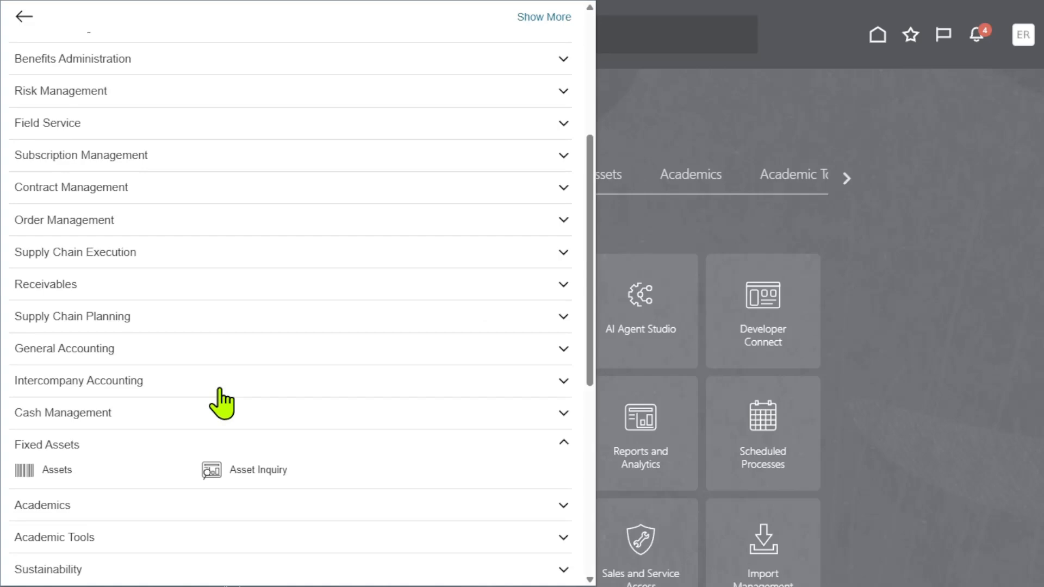
{"action": "scroll", "coordinate": [223, 403], "scroll_direction": "down", "scroll_amount": 5}
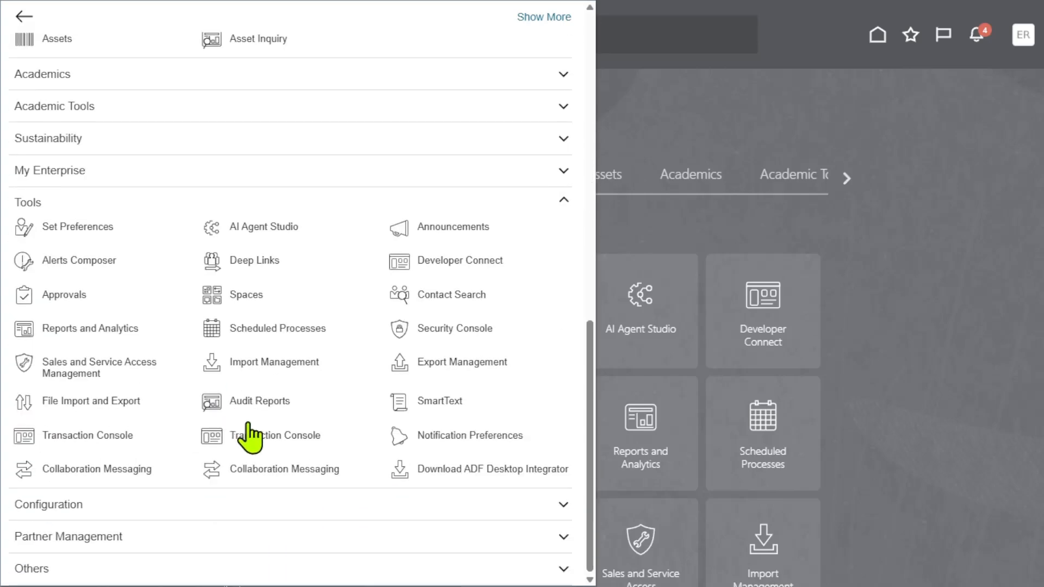
{"action": "left_click", "coordinate": [216, 327]}
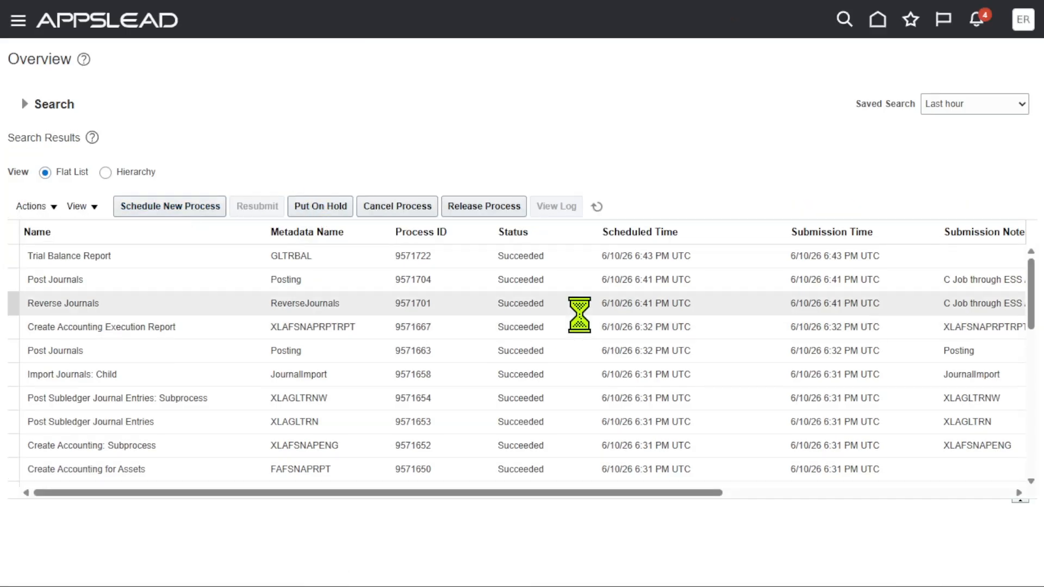
Switch to the checklist workbook and copy "Asset Additions Report" from the text of cell B27
{"action": "key", "text": "alt+Tab"}
{"action": "key", "text": "alt+Tab"}
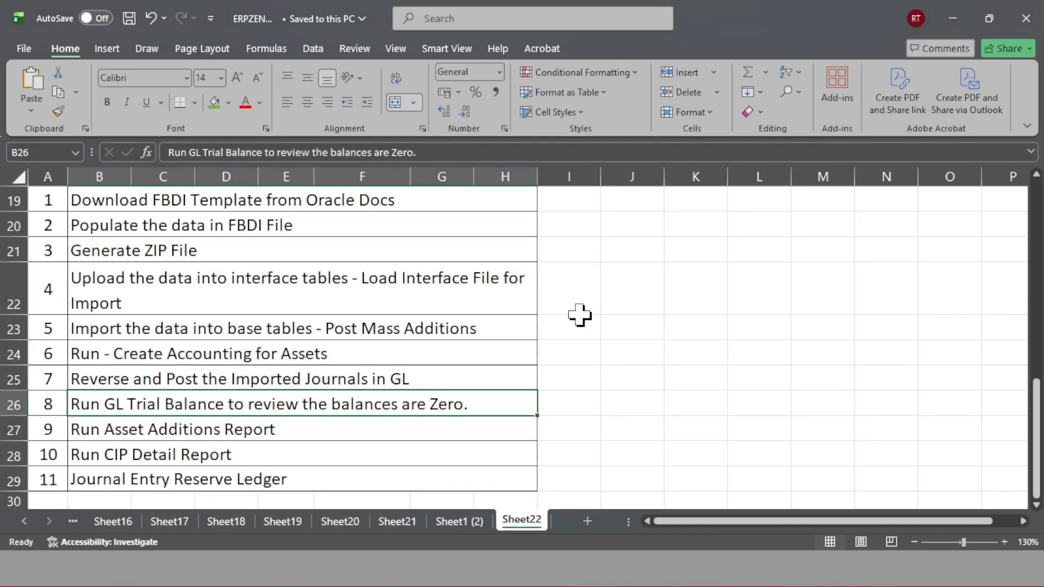
{"action": "left_click", "coordinate": [237, 429]}
{"action": "double_click", "coordinate": [291, 430]}
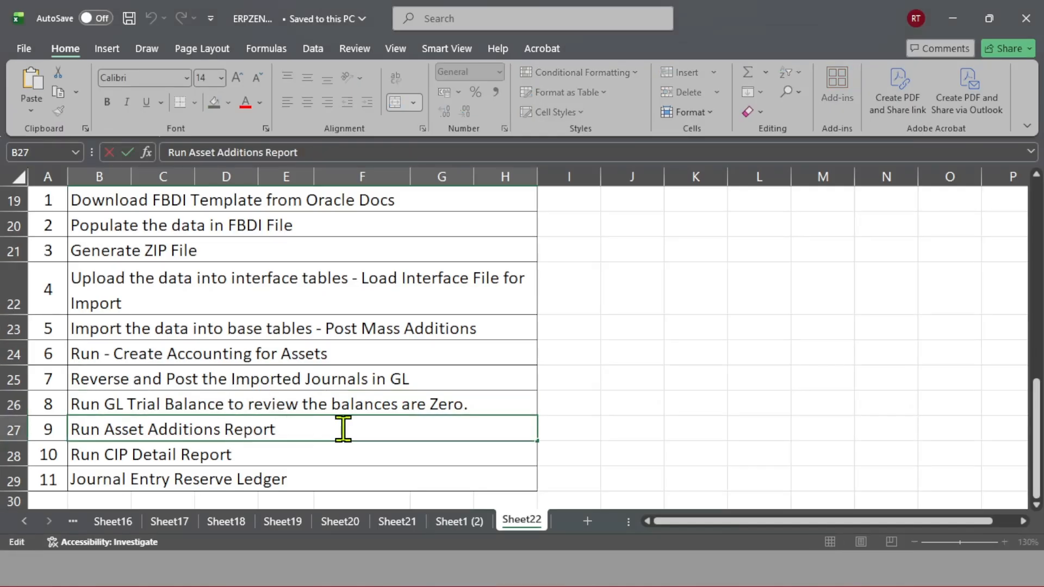
{"action": "left_click_drag", "start_coordinate": [293, 429], "coordinate": [105, 429]}
{"action": "key", "text": "ctrl+c"}
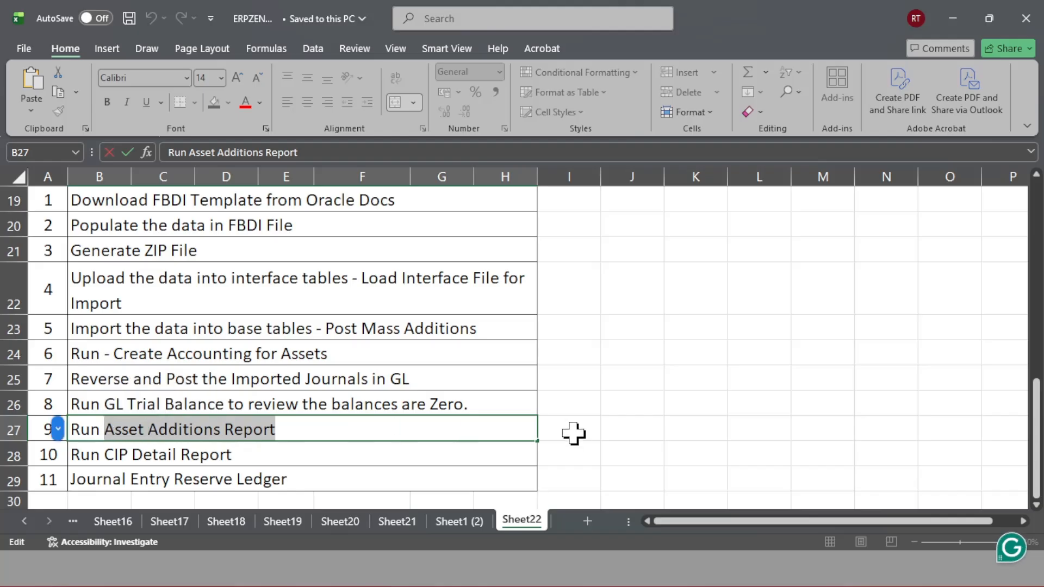
Schedule a new process of type Job in Oracle Fusion, using the copied name Asset Additions Report
{"action": "key", "text": "alt+Tab"}
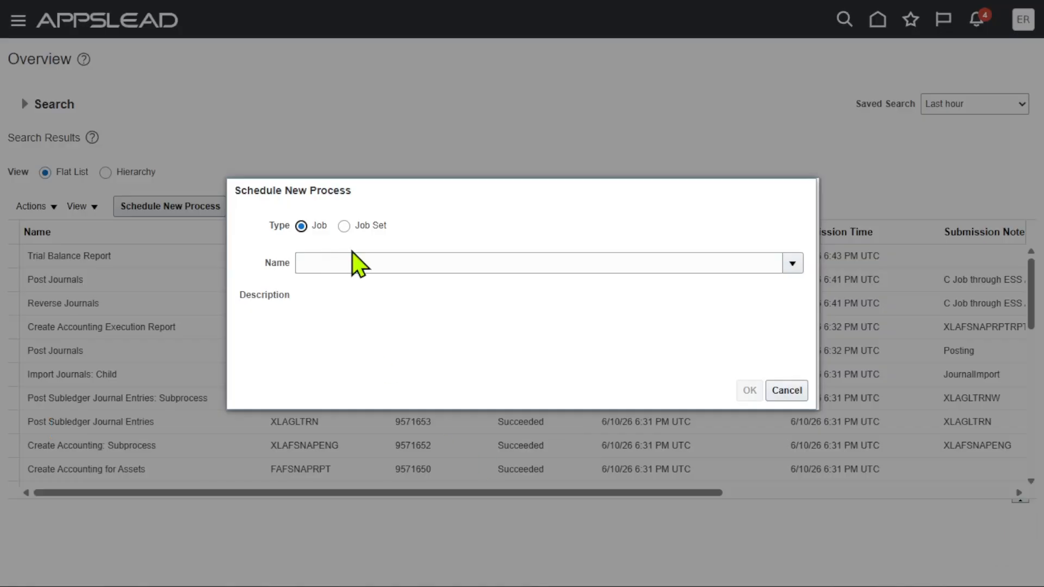
{"action": "left_click", "coordinate": [355, 261]}
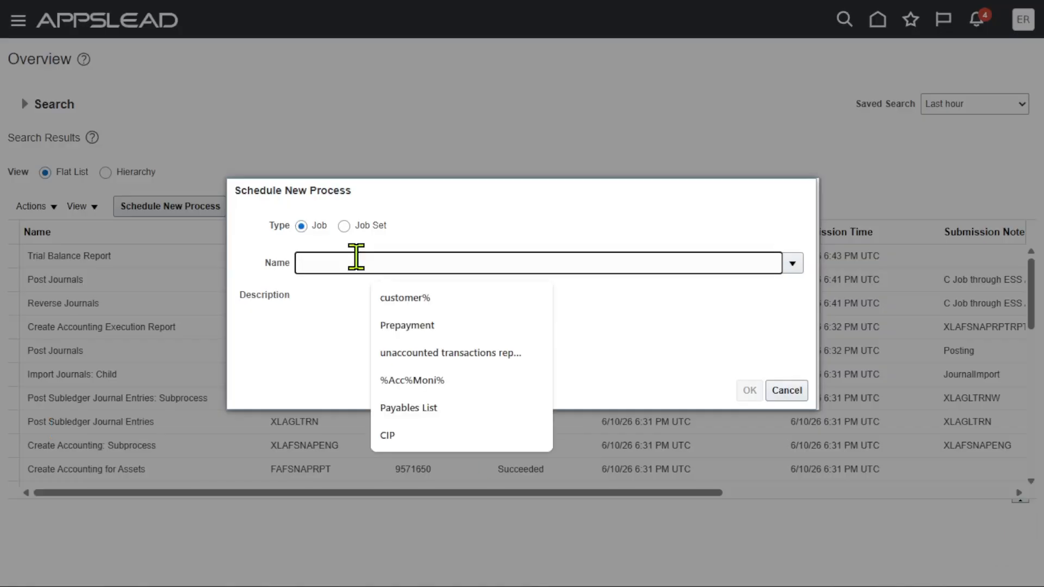
{"action": "key", "text": "ctrl+v"}
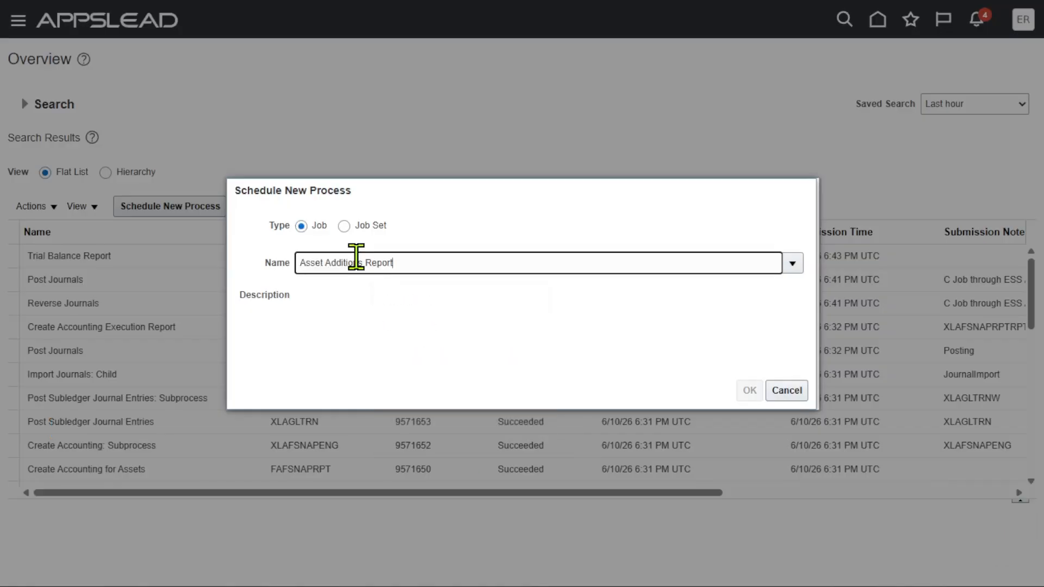
{"action": "key", "text": "Tab"}
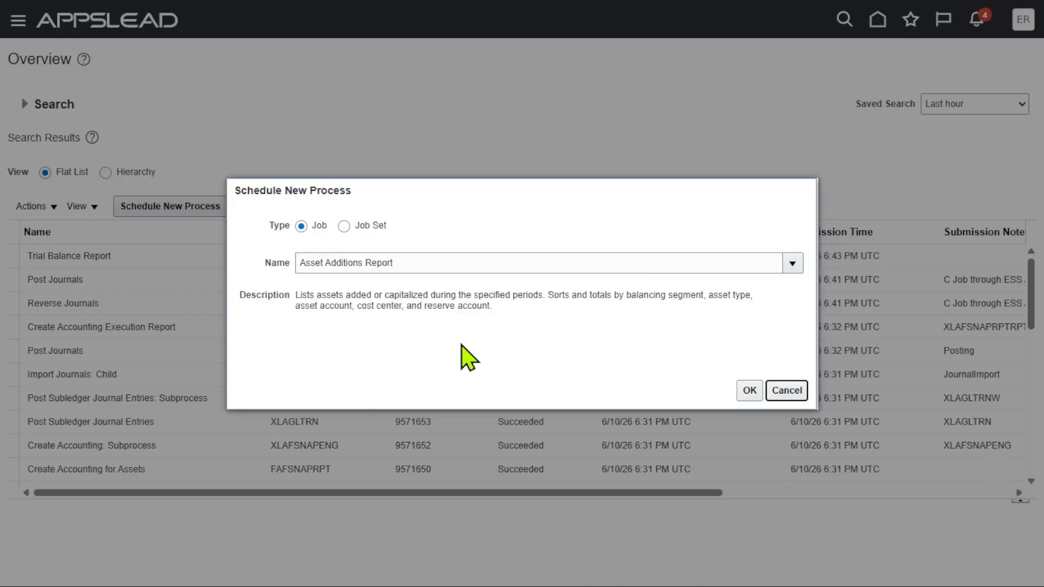
{"action": "left_click", "coordinate": [754, 390]}
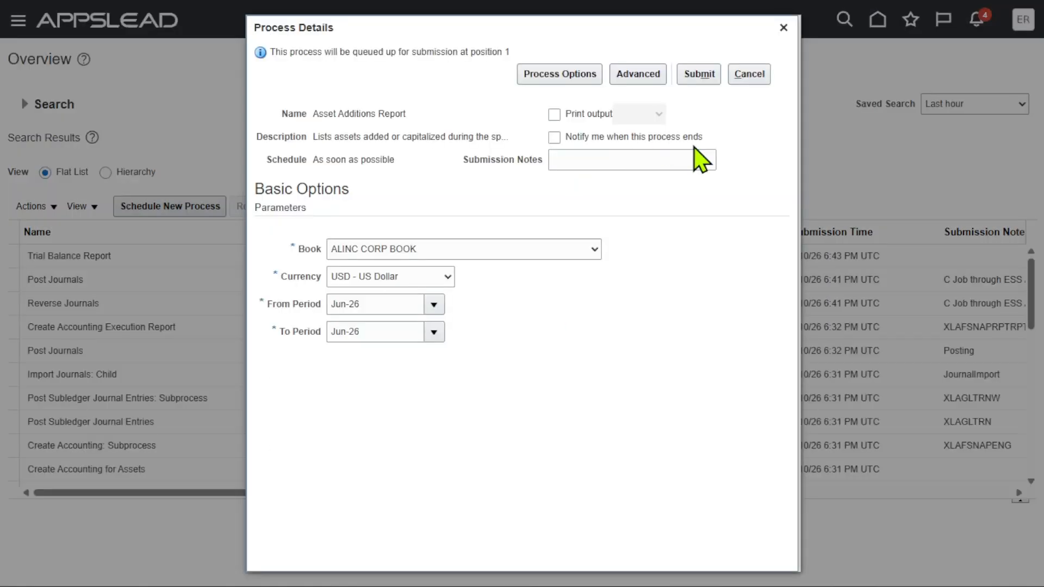
Set the book to SUPREMO US CORP and submit the Asset Additions Report process
{"action": "left_click", "coordinate": [468, 251]}
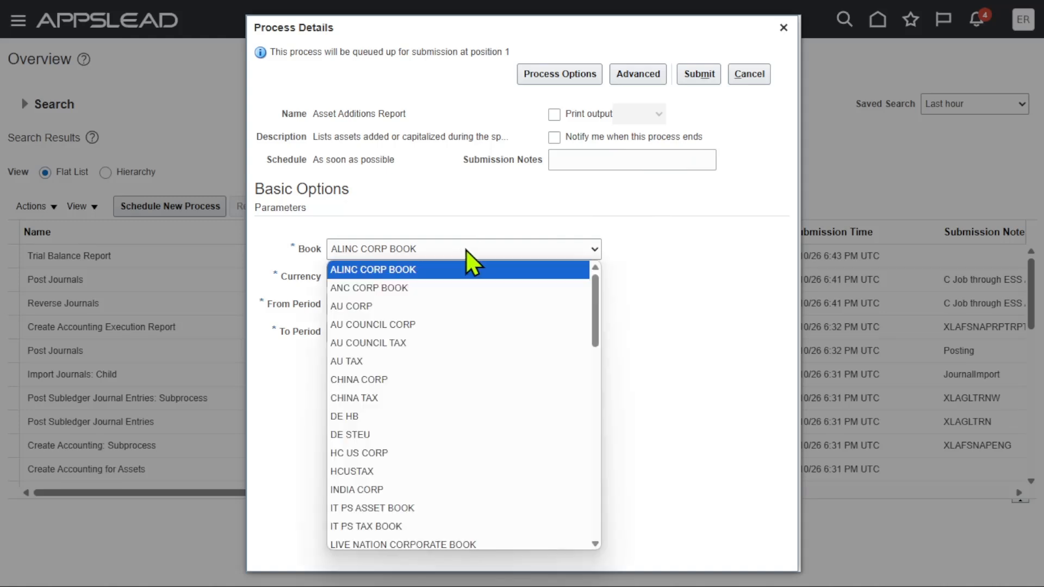
{"action": "key", "text": "s"}
{"action": "key", "text": "Down"}
{"action": "key", "text": "Down"}
{"action": "key", "text": "Down"}
{"action": "key", "text": "Down"}
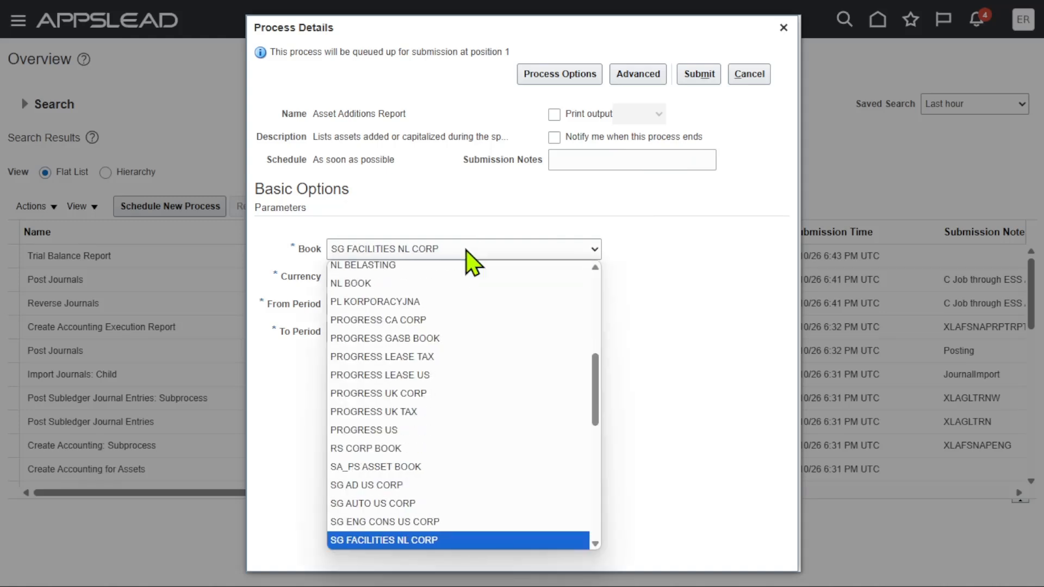
{"action": "key", "text": "Down"}
{"action": "key", "text": "Down"}
{"action": "key", "text": "Down"}
{"action": "key", "text": "Down"}
{"action": "key", "text": "Down"}
{"action": "key", "text": "Down"}
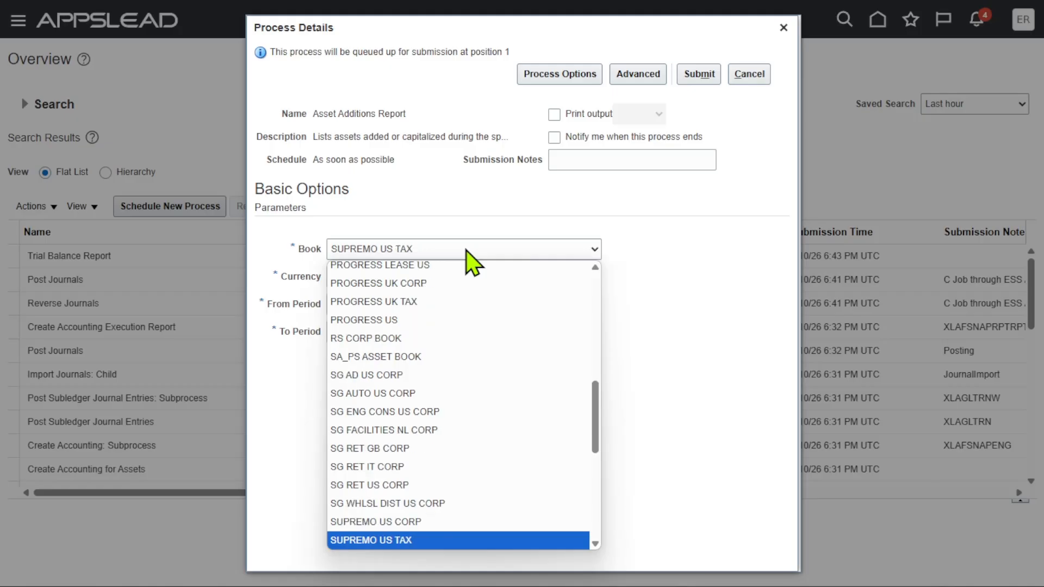
{"action": "key", "text": "Up"}
{"action": "key", "text": "Return"}
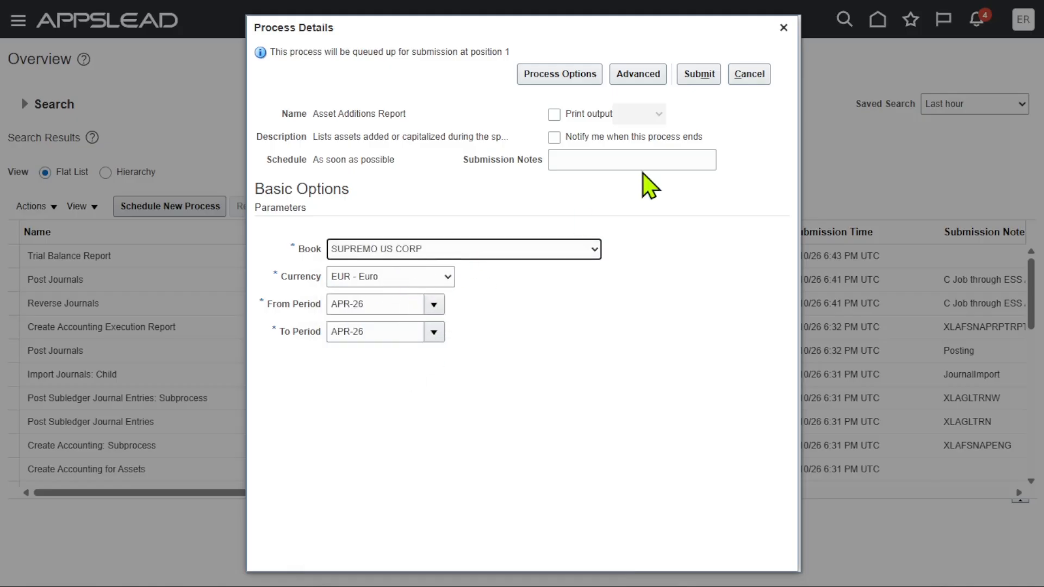
{"action": "left_click", "coordinate": [710, 75]}
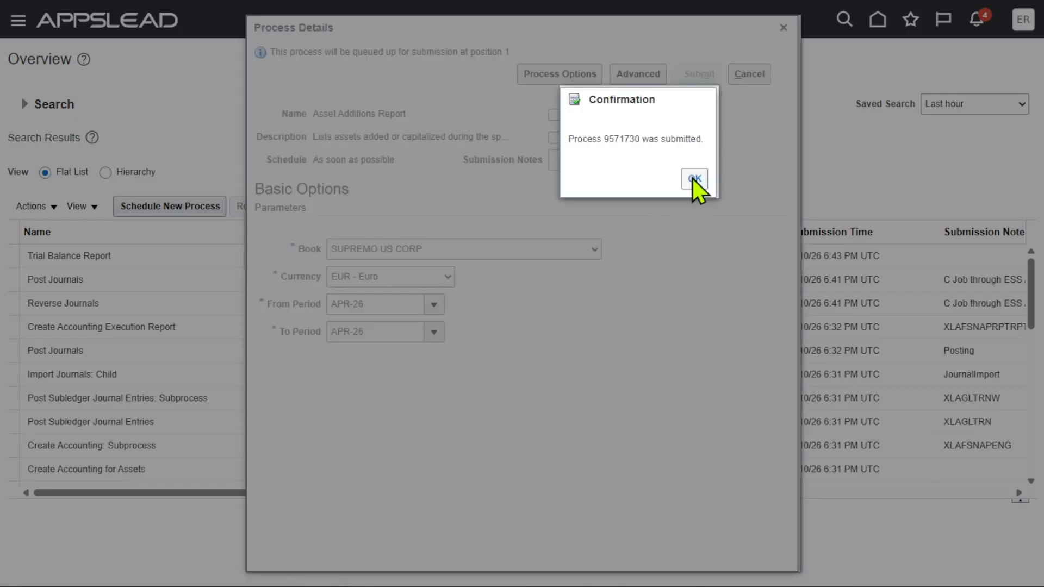
{"action": "left_click", "coordinate": [695, 180]}
Refresh the scheduled process list until the Asset Additions Report has finished running
{"action": "left_click", "coordinate": [597, 207]}
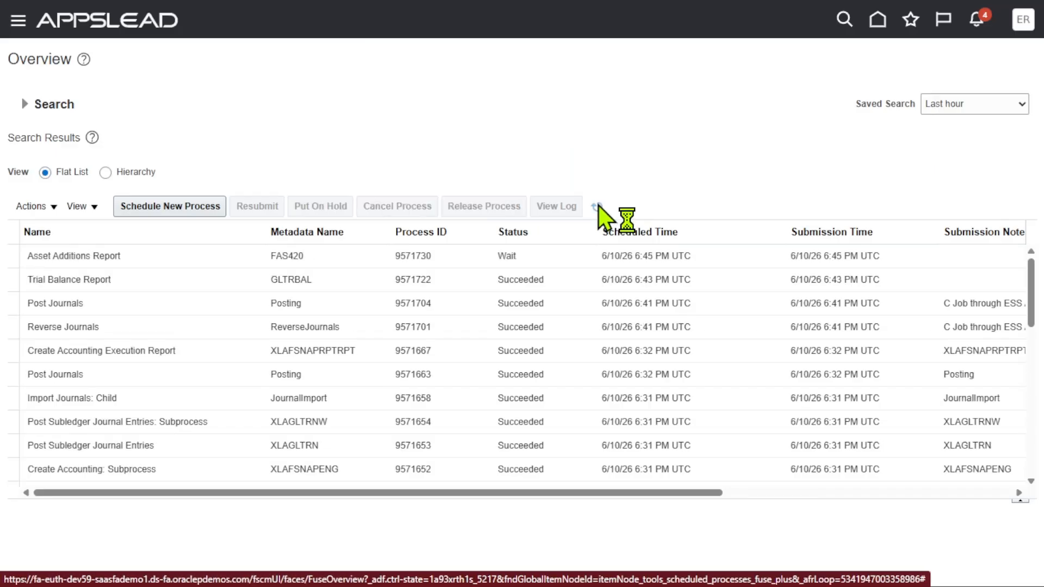
{"action": "left_click", "coordinate": [597, 207]}
{"action": "left_click", "coordinate": [597, 207]}
{"action": "left_click", "coordinate": [598, 206]}
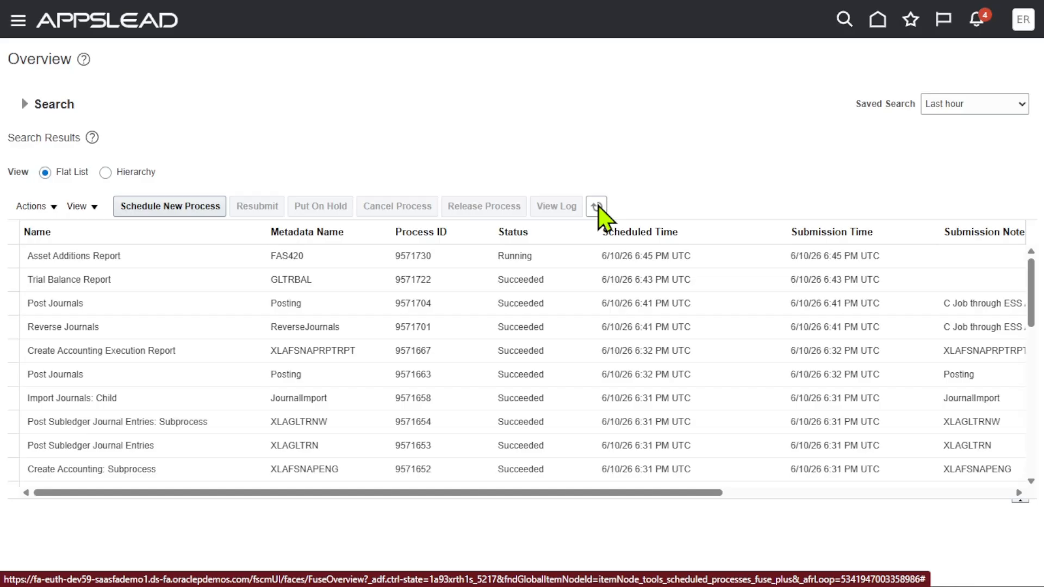
{"action": "left_click", "coordinate": [596, 207]}
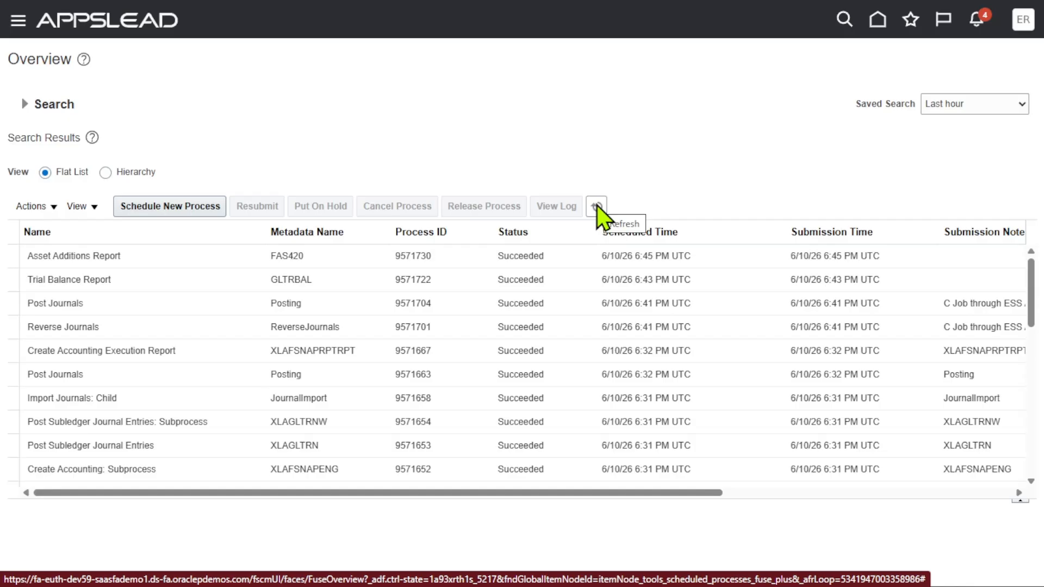
{"action": "left_click", "coordinate": [597, 206]}
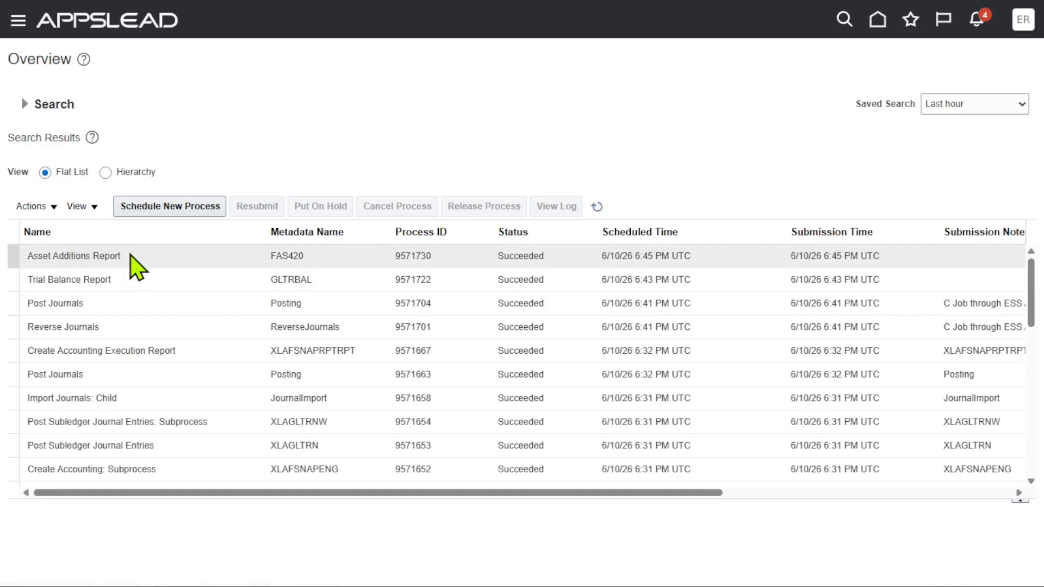
Republish the output of the completed Asset Additions Report and export it as PDF
{"action": "left_click", "coordinate": [132, 257]}
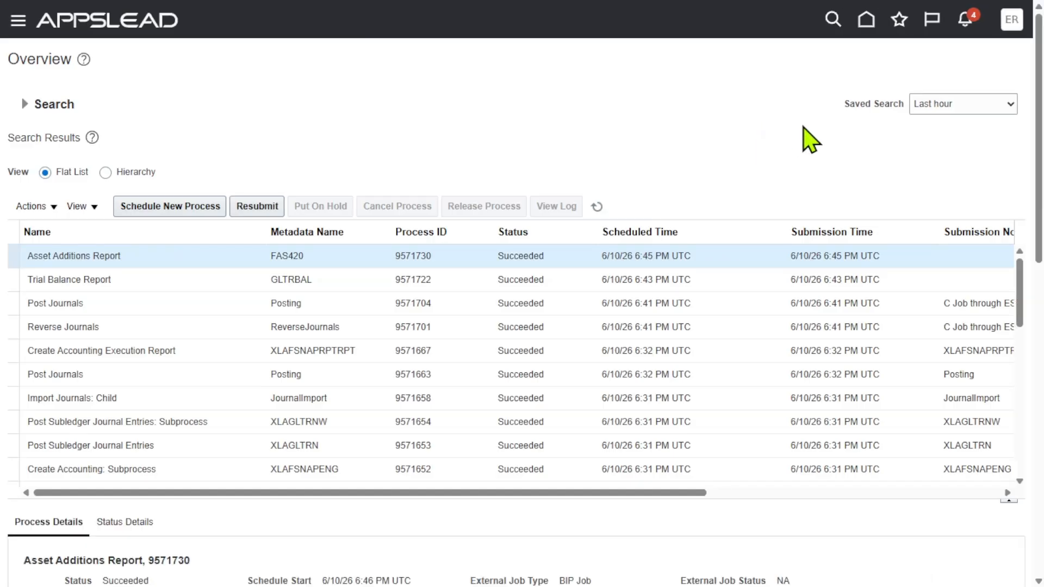
{"action": "scroll", "coordinate": [798, 215], "scroll_direction": "down", "scroll_amount": 6}
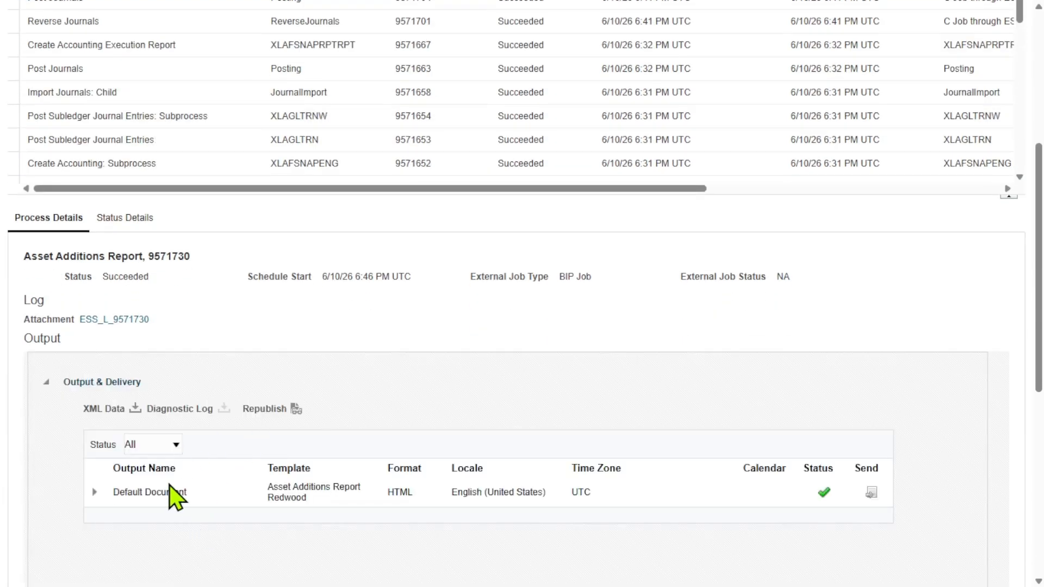
{"action": "left_click", "coordinate": [298, 411]}
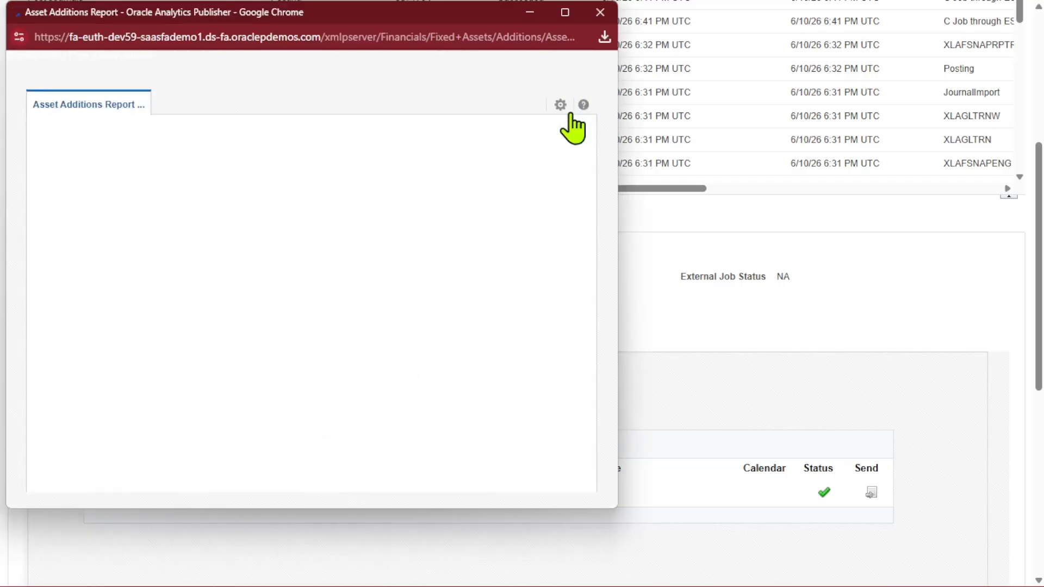
{"action": "left_click", "coordinate": [560, 104]}
{"action": "mouse_move", "coordinate": [547, 124]}
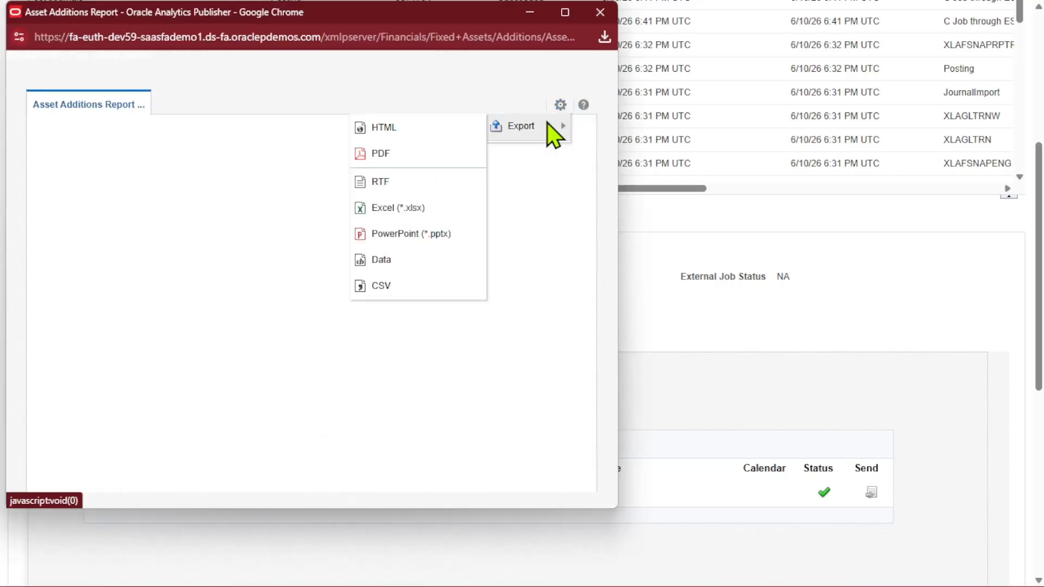
{"action": "left_click", "coordinate": [419, 158]}
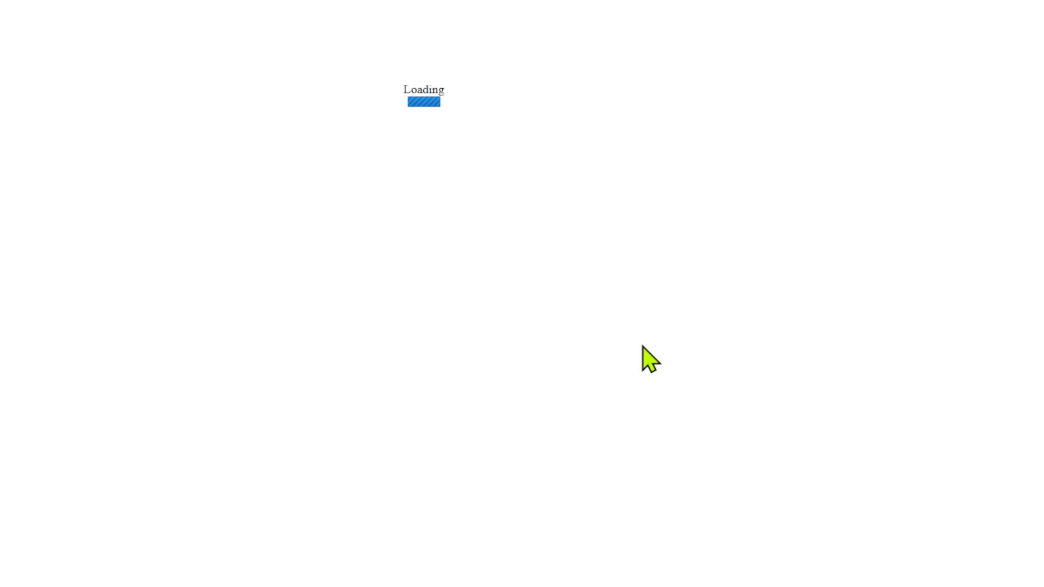
Leave full screen, open the downloaded MassAdditions (1).xlsx, and end the edit of cell B27 in the checklist workbook
{"action": "key", "text": "Escape"}
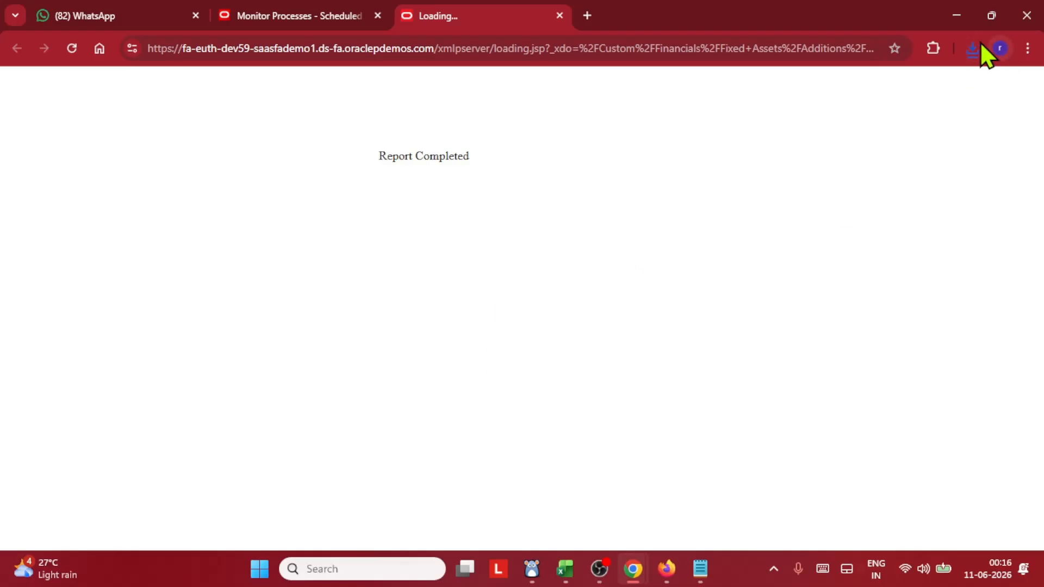
{"action": "left_click", "coordinate": [974, 50]}
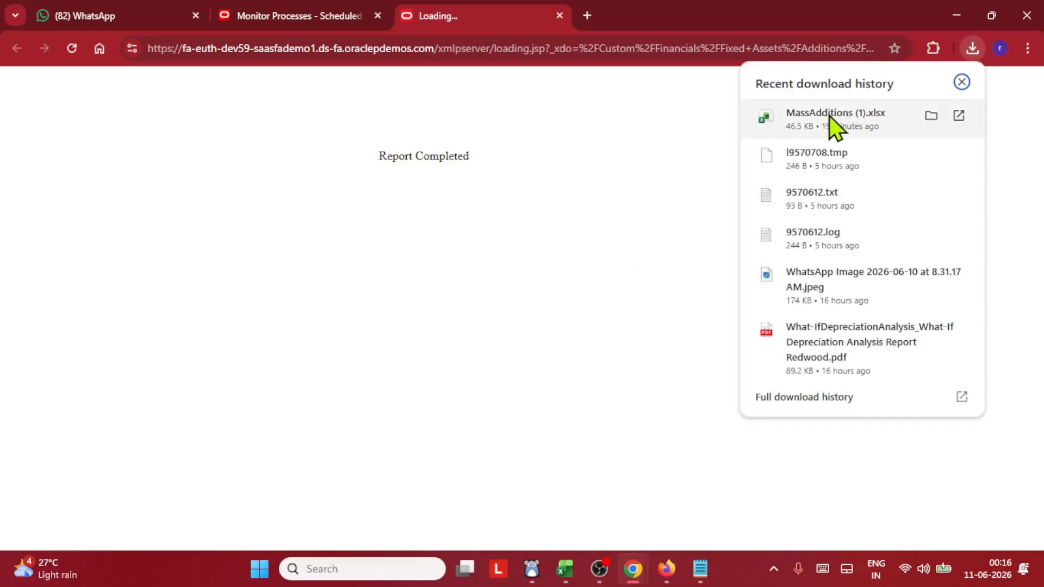
{"action": "left_click", "coordinate": [832, 117]}
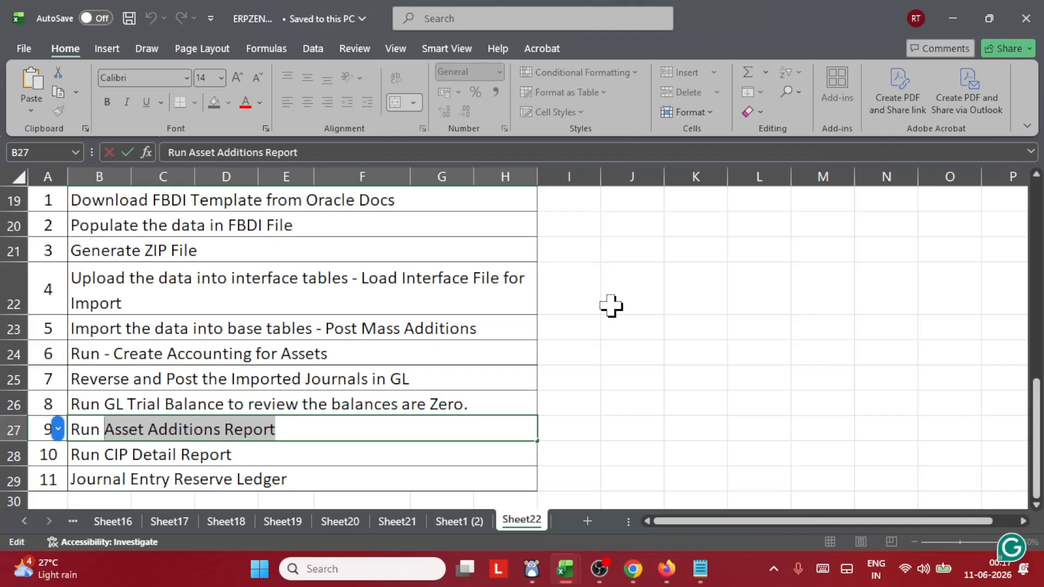
{"action": "left_click", "coordinate": [243, 455]}
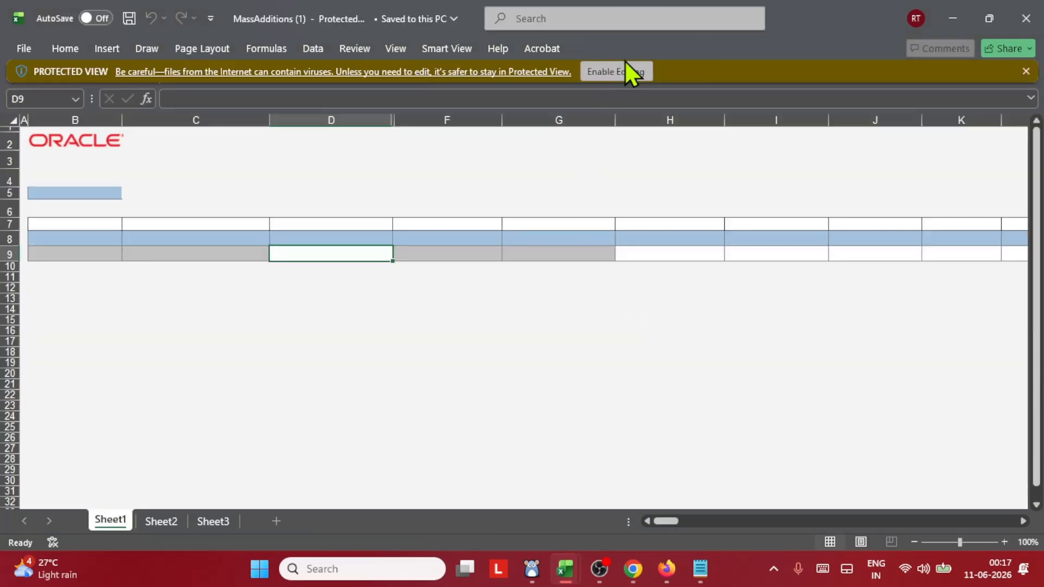
Enable editing in the MassAdditions (1) workbook, connect with the account username and password, and skip the add-in update
{"action": "left_click", "coordinate": [624, 73]}
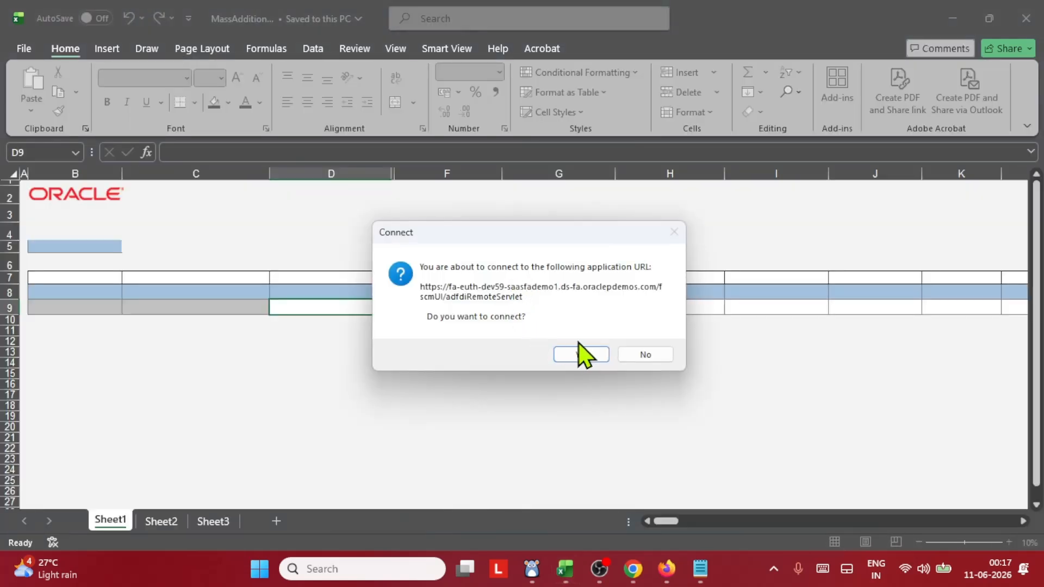
{"action": "left_click", "coordinate": [580, 353]}
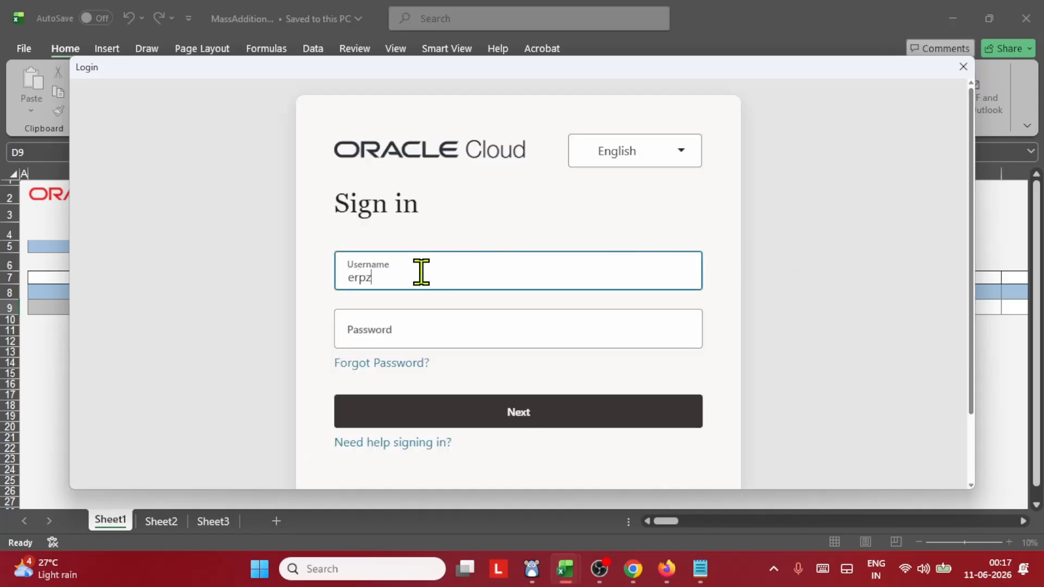
{"action": "key", "text": "Tab"}
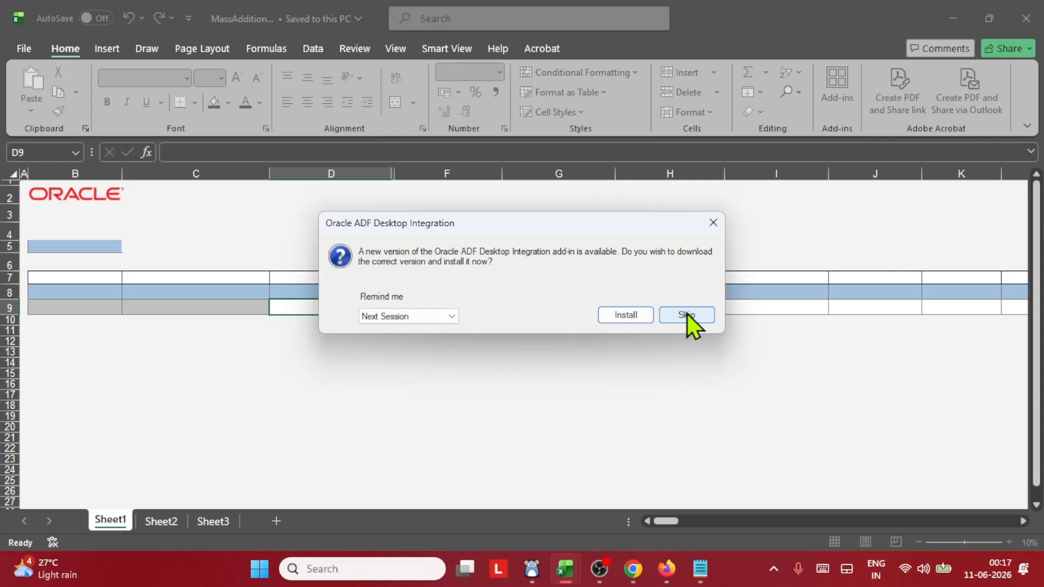
{"action": "left_click", "coordinate": [687, 316]}
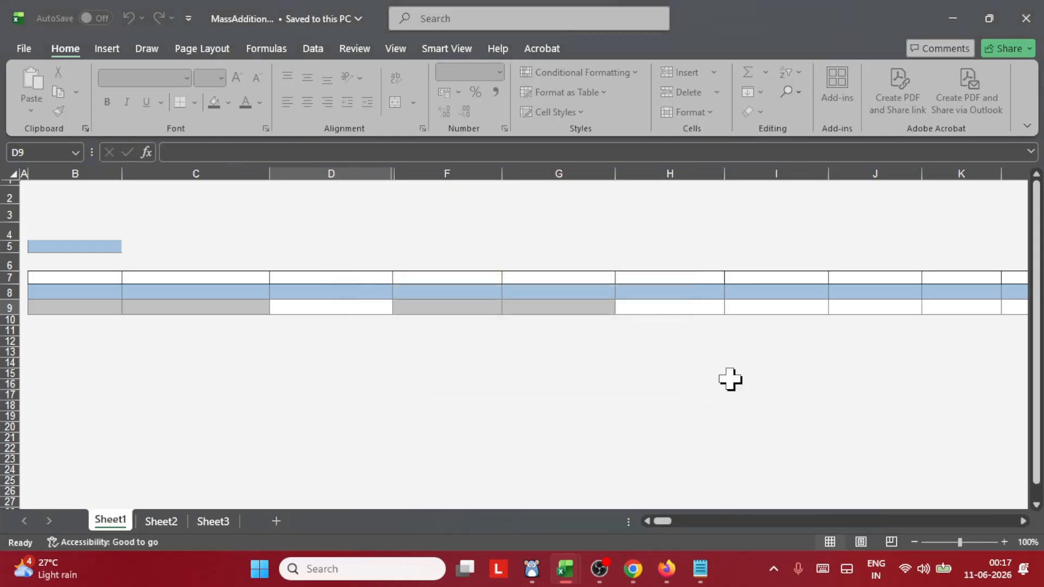
Examine the asset lines on the Create Asset Additions sheet, from asset type and cost across to the clearing account columns
{"action": "left_click", "coordinate": [560, 357]}
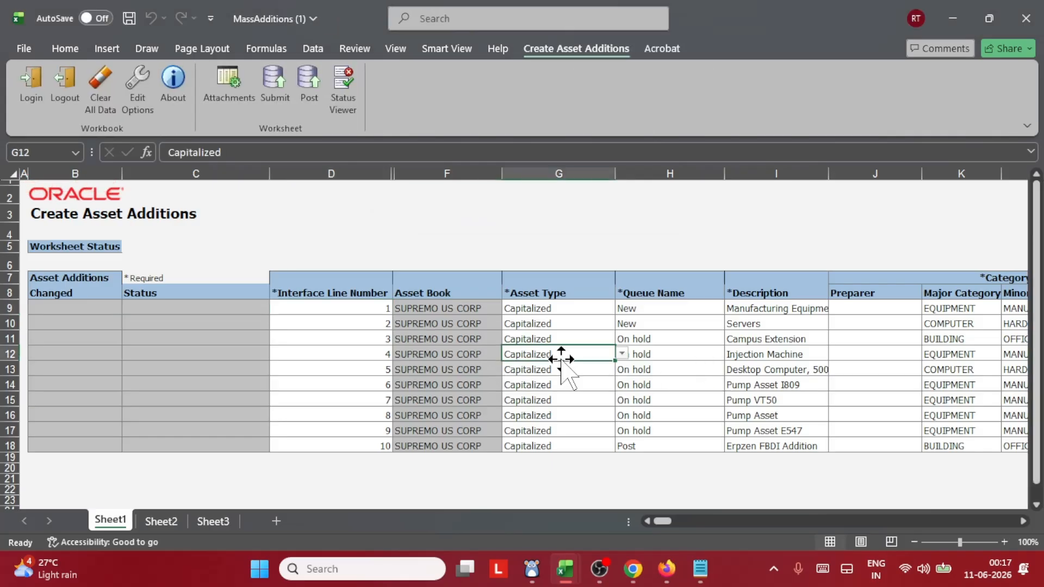
{"action": "key", "text": "Right"}
{"action": "key", "text": "Right"}
{"action": "key", "text": "Right"}
{"action": "key", "text": "Right"}
{"action": "key", "text": "Right"}
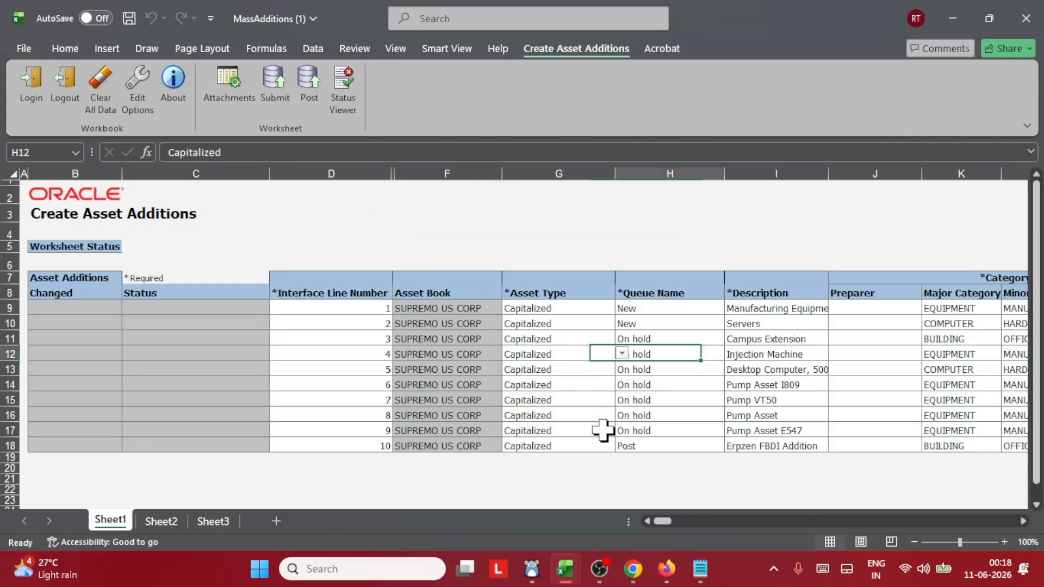
{"action": "key", "text": "Right"}
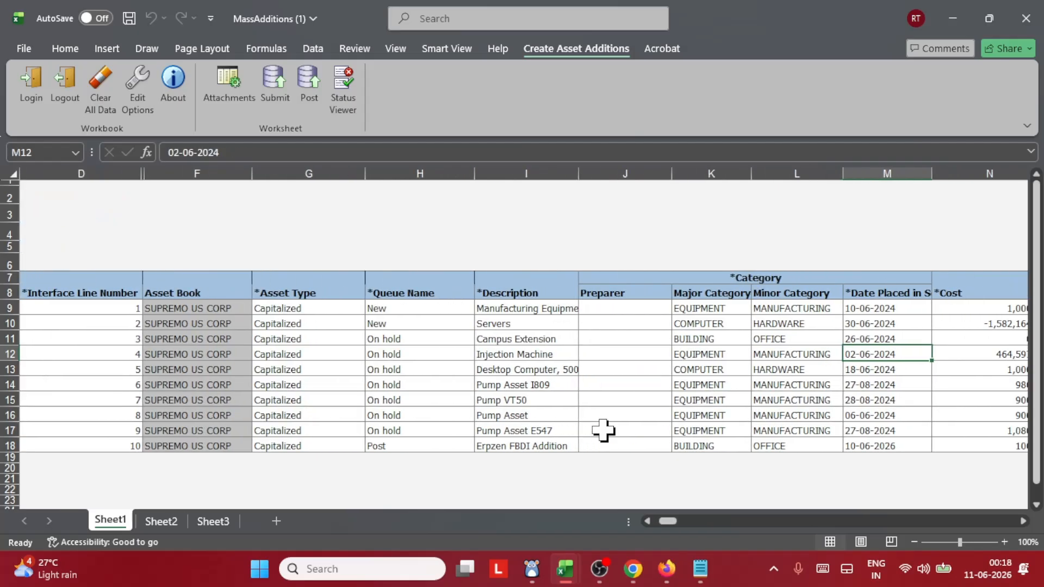
{"action": "key", "text": "Right"}
{"action": "key", "text": "Right"}
{"action": "key", "text": "Right"}
{"action": "key", "text": "Right"}
{"action": "key", "text": "Right"}
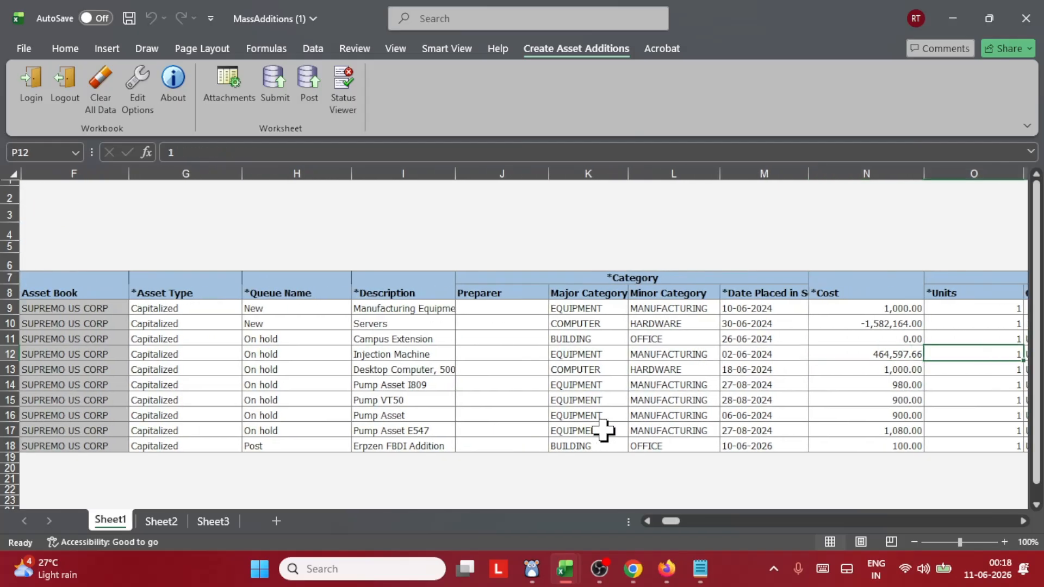
{"action": "key", "text": "Right"}
{"action": "key", "text": "Right"}
{"action": "key", "text": "Right"}
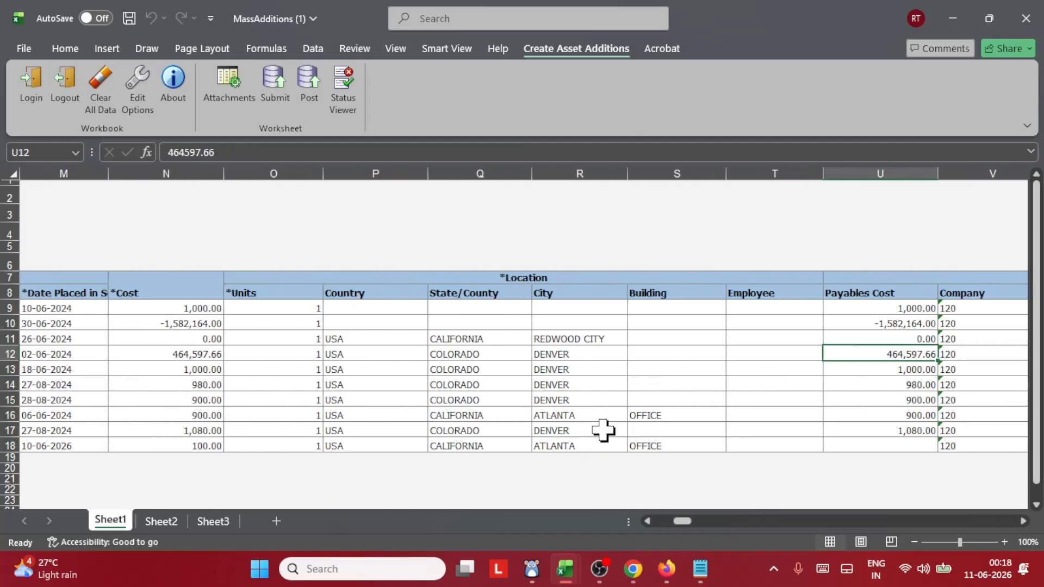
{"action": "key", "text": "Right"}
{"action": "key", "text": "Right"}
{"action": "key", "text": "Right"}
{"action": "key", "text": "Right"}
{"action": "key", "text": "Right"}
{"action": "key", "text": "Right"}
{"action": "key", "text": "Right"}
{"action": "key", "text": "Right"}
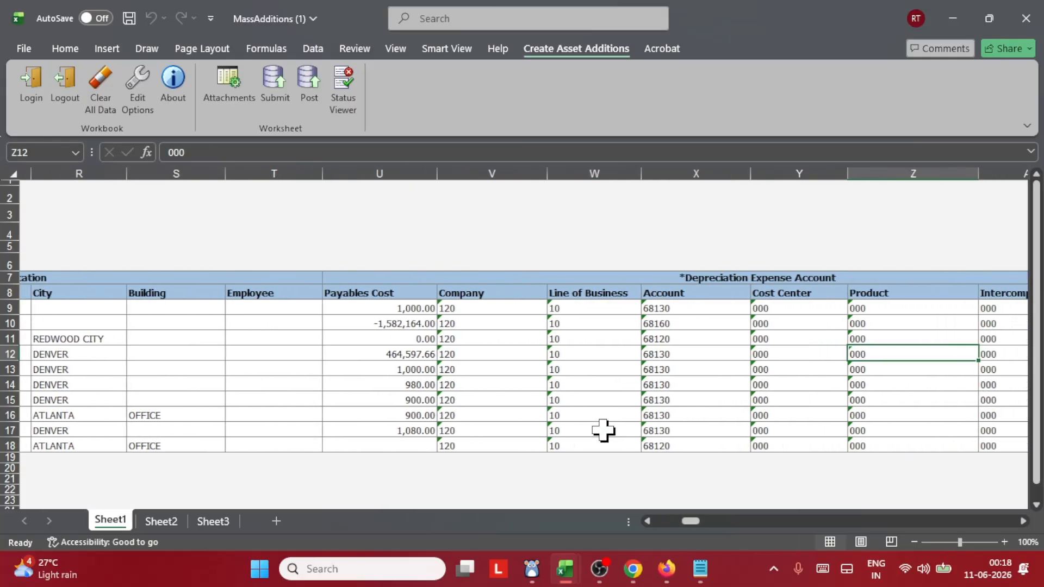
{"action": "key", "text": "Right"}
{"action": "key", "text": "Right"}
{"action": "key", "text": "Right"}
{"action": "key", "text": "Right"}
{"action": "key", "text": "Right"}
{"action": "key", "text": "Right"}
{"action": "key", "text": "Right"}
{"action": "key", "text": "Right"}
{"action": "key", "text": "Right"}
{"action": "key", "text": "Right"}
{"action": "key", "text": "Right"}
{"action": "key", "text": "Right"}
{"action": "key", "text": "Right"}
{"action": "key", "text": "Right"}
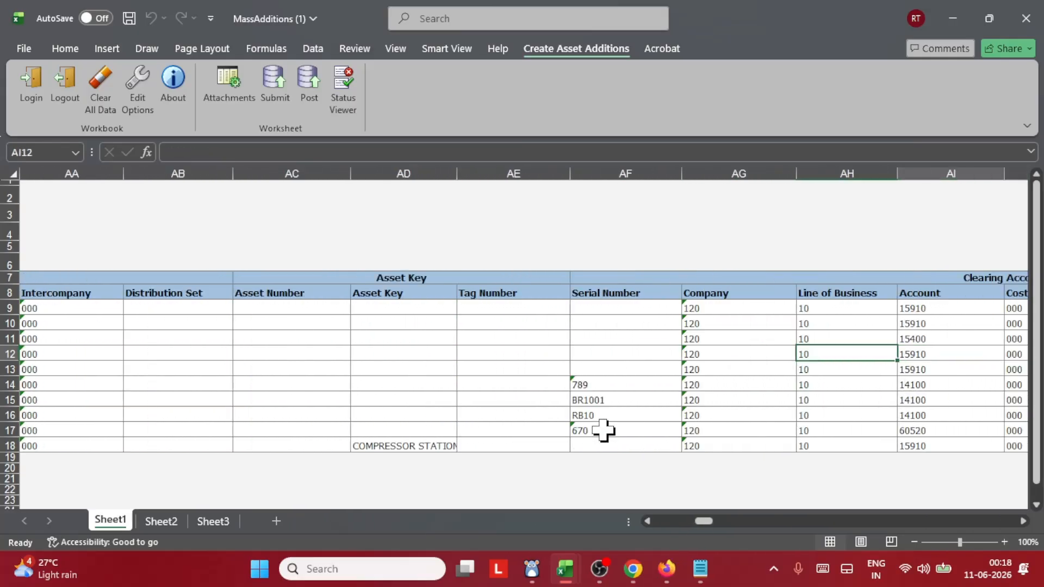
{"action": "key", "text": "Left"}
{"action": "key", "text": "Left"}
{"action": "key", "text": "Left"}
{"action": "key", "text": "Left"}
{"action": "key", "text": "Left"}
{"action": "key", "text": "Left"}
{"action": "key", "text": "Left"}
{"action": "key", "text": "Left"}
{"action": "key", "text": "Left"}
{"action": "key", "text": "Left"}
{"action": "key", "text": "Left"}
{"action": "key", "text": "Left"}
{"action": "key", "text": "Left"}
{"action": "key", "text": "Left"}
{"action": "key", "text": "Left"}
{"action": "key", "text": "Left"}
{"action": "key", "text": "Left"}
{"action": "key", "text": "Left"}
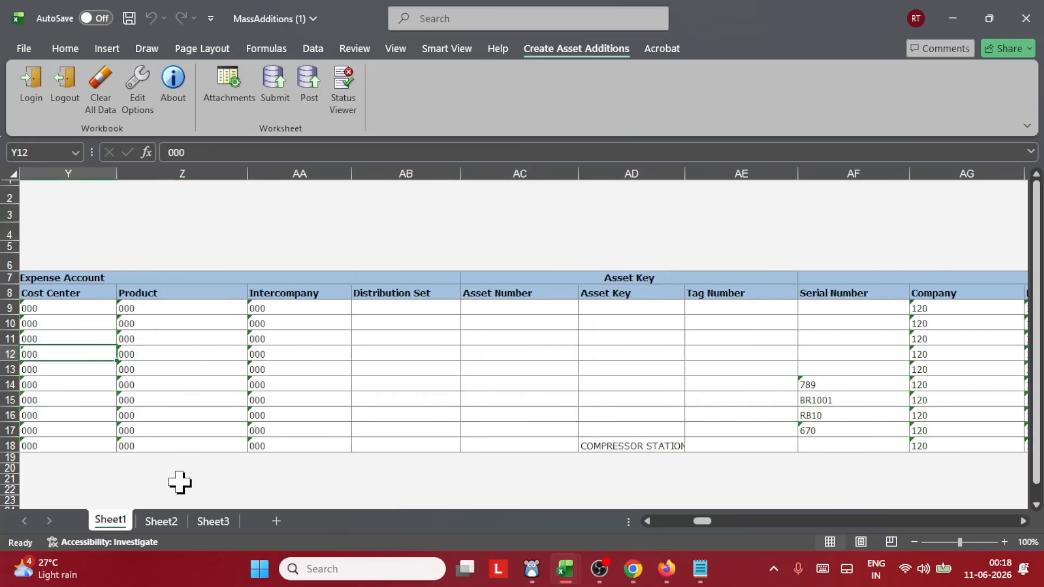
Check Sheet2 and Sheet3 of the workbook for content and return to Sheet1
{"action": "left_click", "coordinate": [172, 521]}
{"action": "left_click", "coordinate": [202, 523]}
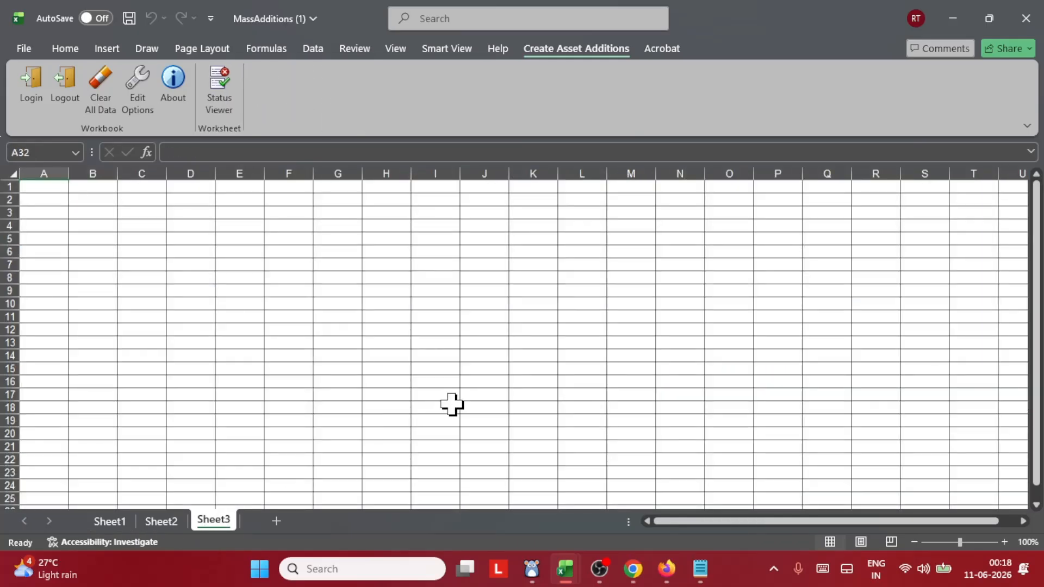
{"action": "left_click", "coordinate": [111, 522]}
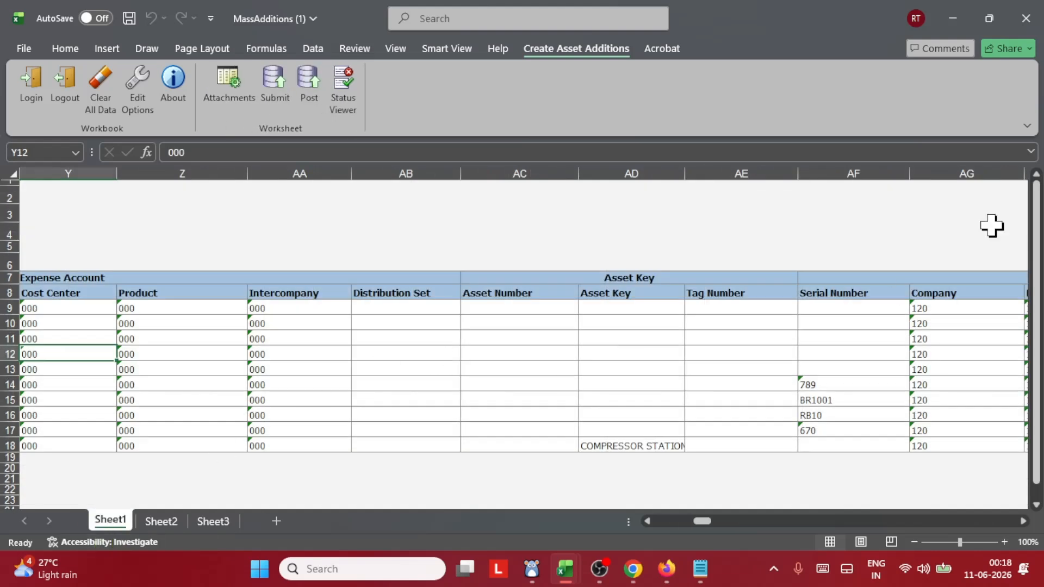
Switch back to the Monitor Processes page in Chrome and display it in full screen
{"action": "mouse_move", "coordinate": [633, 572]}
{"action": "left_click", "coordinate": [589, 493]}
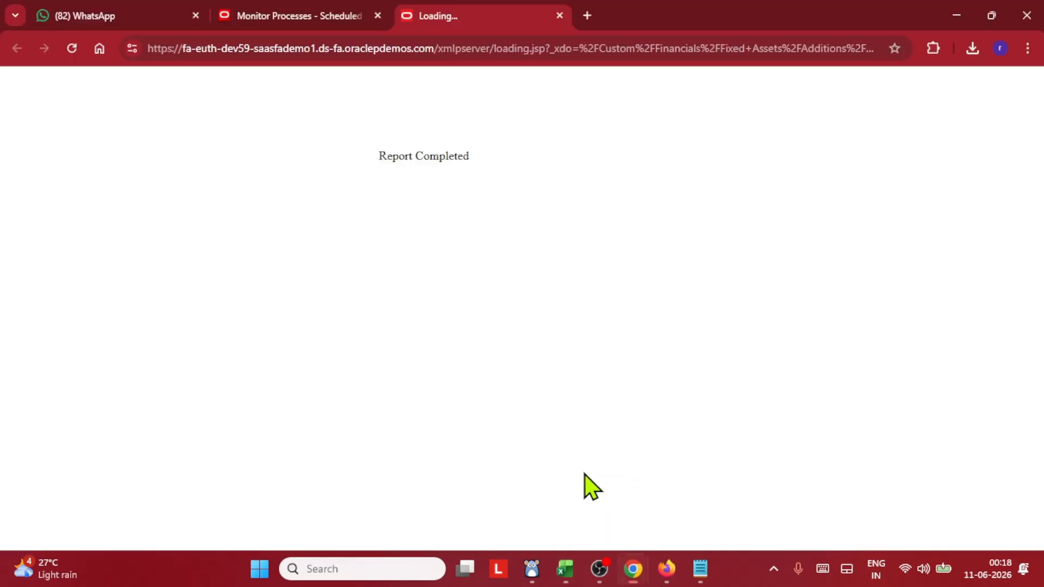
{"action": "left_click", "coordinate": [305, 14]}
{"action": "left_click", "coordinate": [1027, 49]}
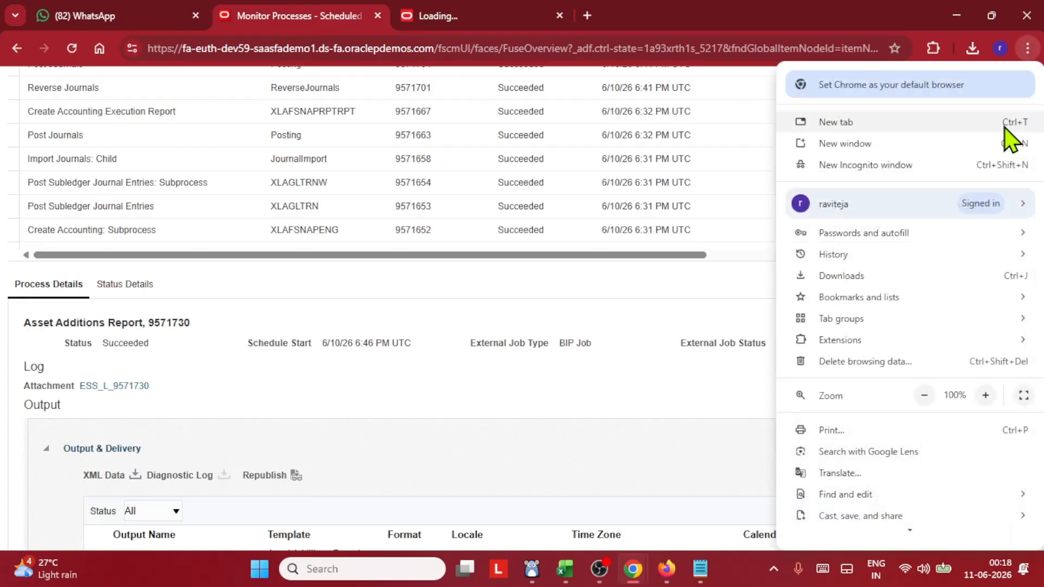
{"action": "left_click", "coordinate": [1025, 398]}
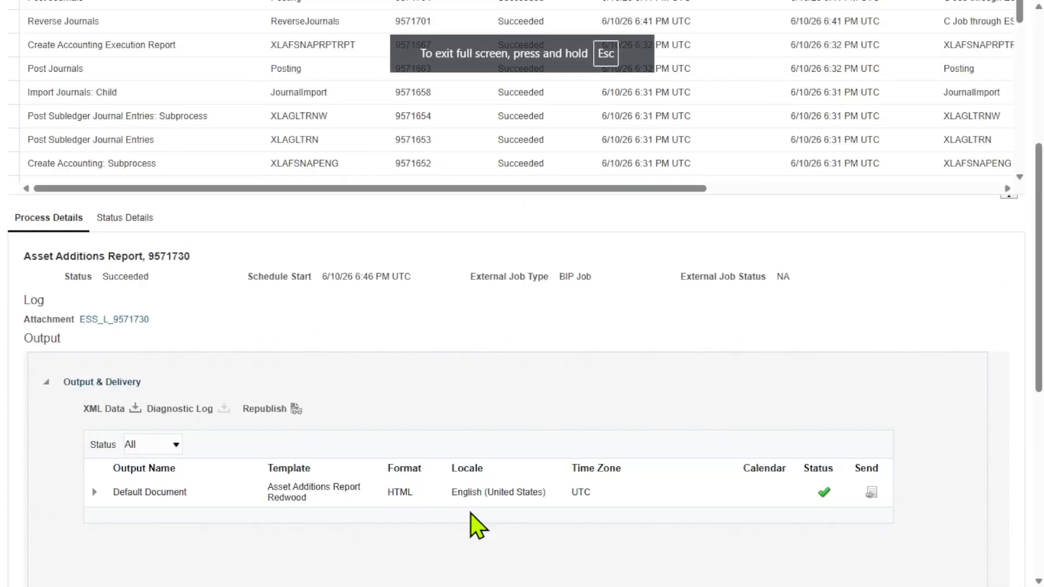
Start scheduling a new process, then switch to the ERPZEN Excel workbook and copy the text "CIP Detail Report" from cell B28
{"action": "scroll", "coordinate": [424, 321], "scroll_direction": "up", "scroll_amount": 5}
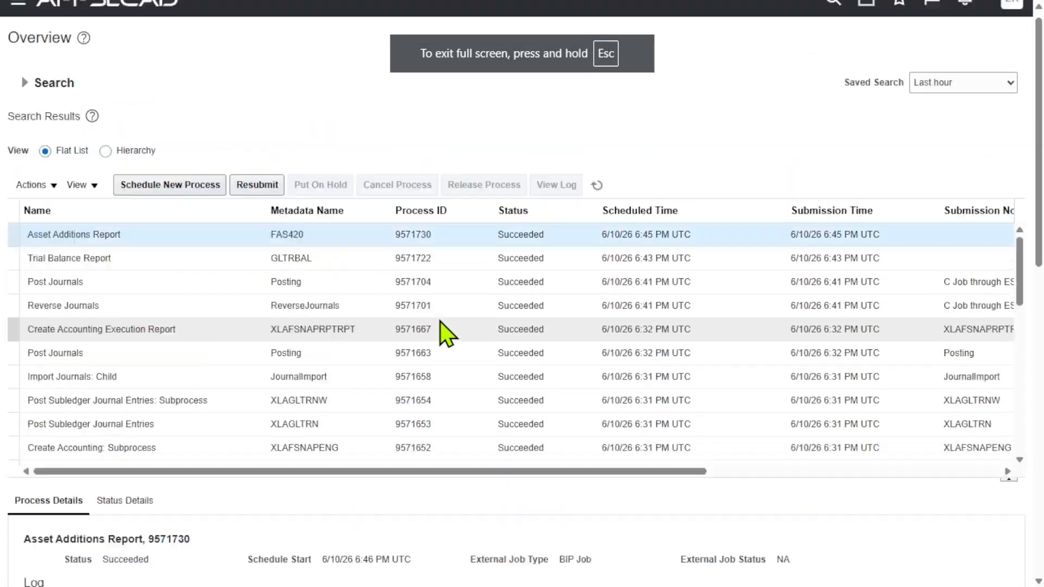
{"action": "left_click", "coordinate": [192, 205]}
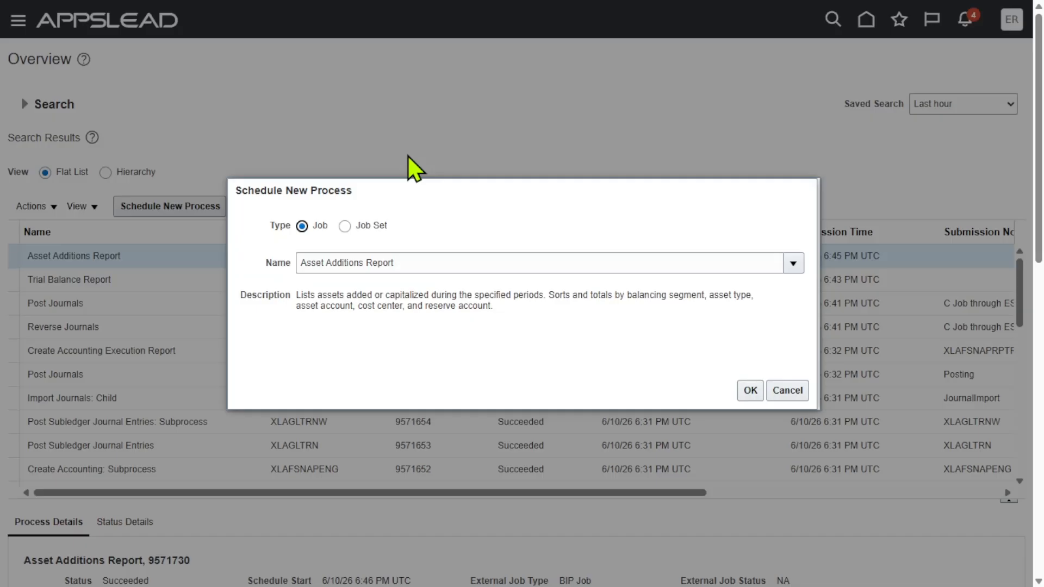
{"action": "key", "text": "alt+Tab"}
{"action": "key", "text": "alt+Tab"}
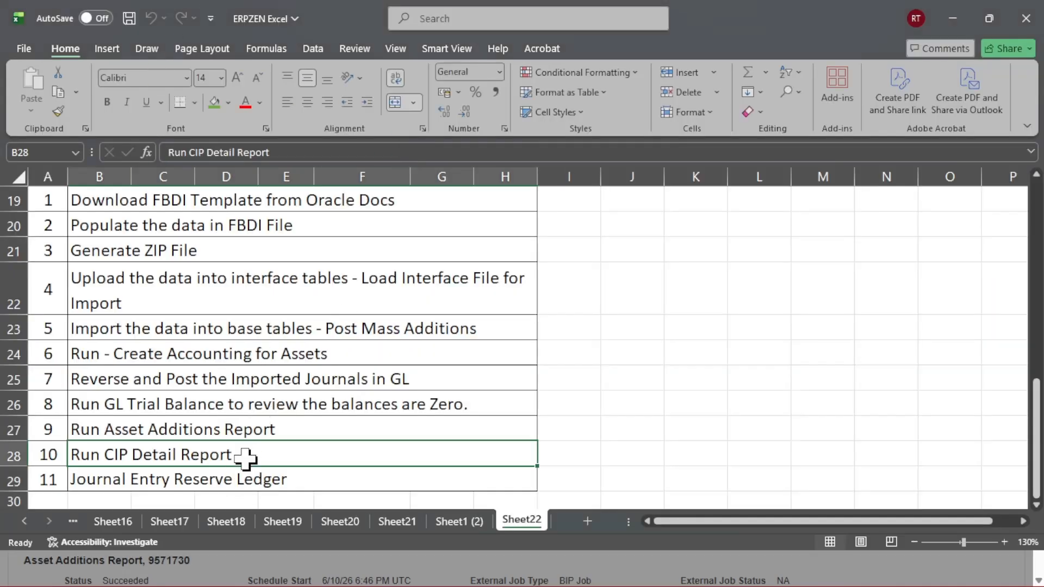
{"action": "double_click", "coordinate": [257, 450]}
{"action": "left_click_drag", "start_coordinate": [272, 453], "coordinate": [105, 449]}
{"action": "key", "text": "ctrl+c"}
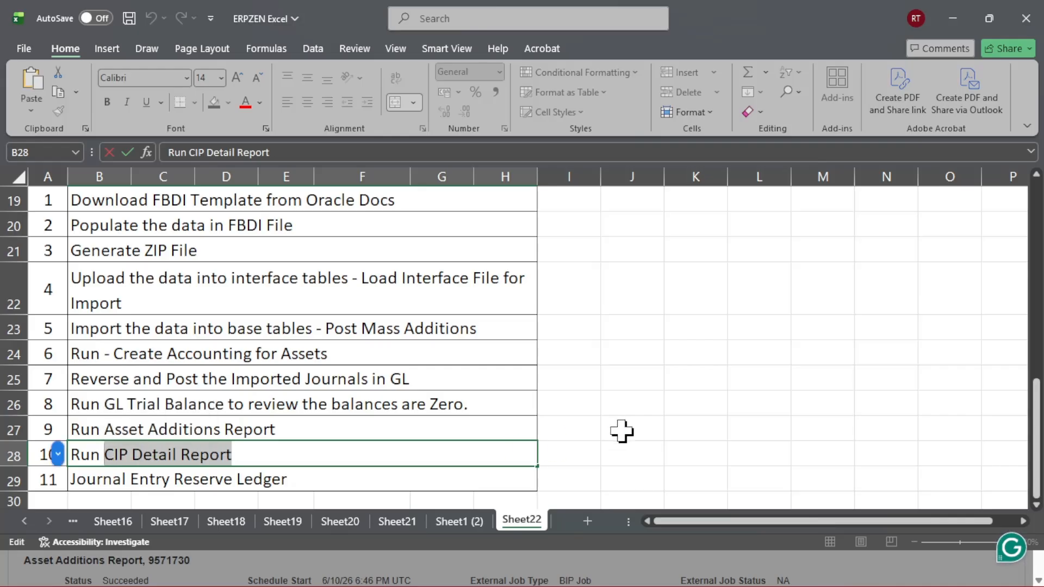
Return to the Schedule New Process dialog in Chrome, set the job name to CIP Detail Report and open its process details
{"action": "key", "text": "alt+Tab"}
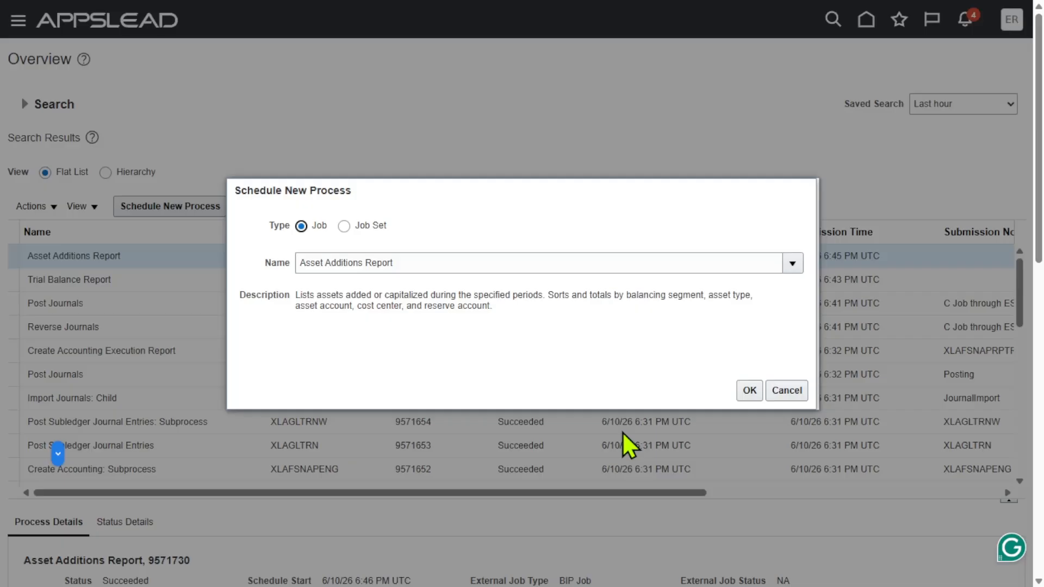
{"action": "double_click", "coordinate": [455, 263]}
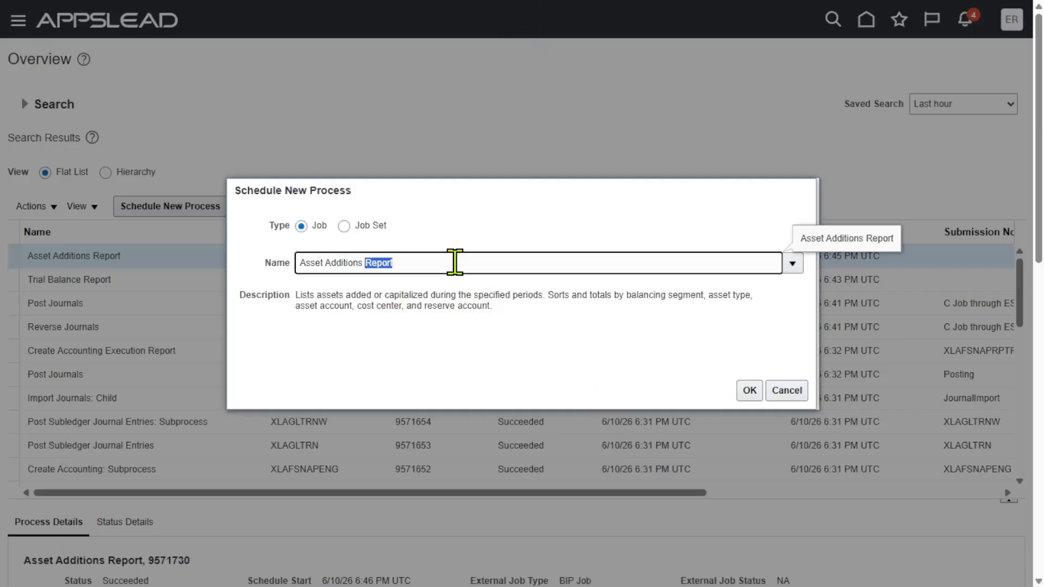
{"action": "triple_click", "coordinate": [463, 291]}
{"action": "left_click", "coordinate": [454, 261]}
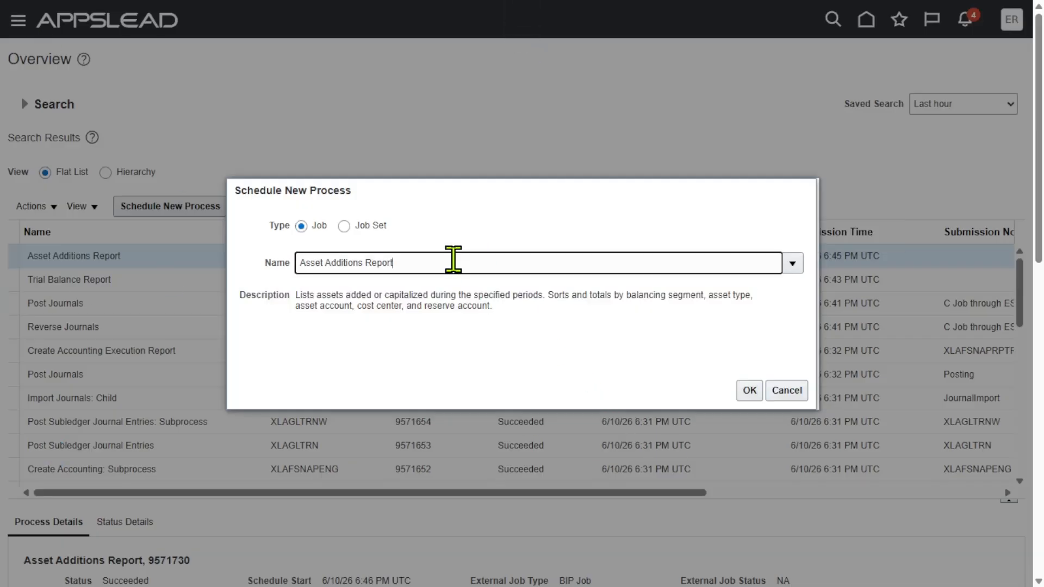
{"action": "triple_click", "coordinate": [413, 257]}
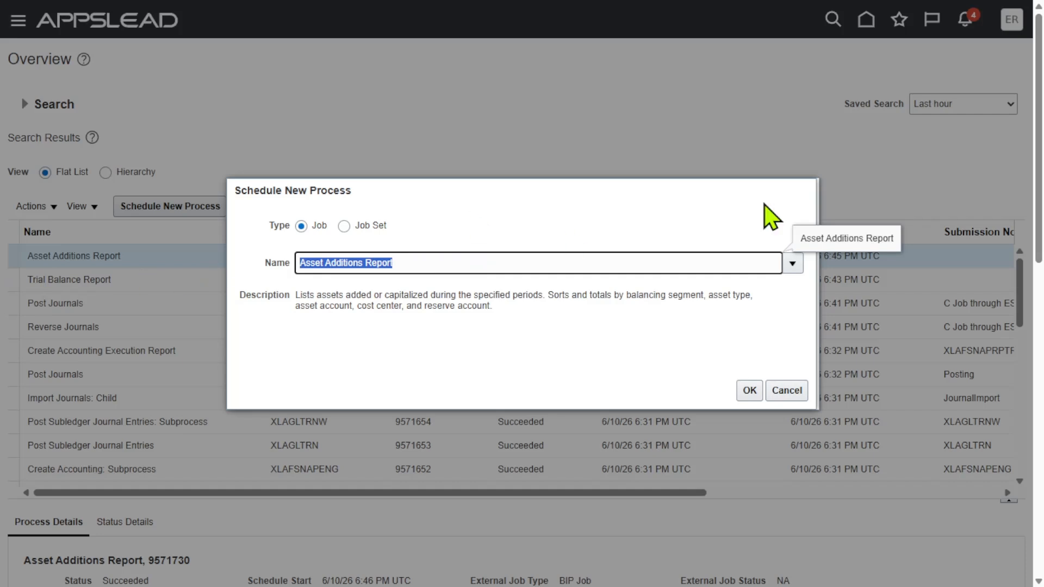
{"action": "key", "text": "ctrl+v"}
{"action": "key", "text": "Tab"}
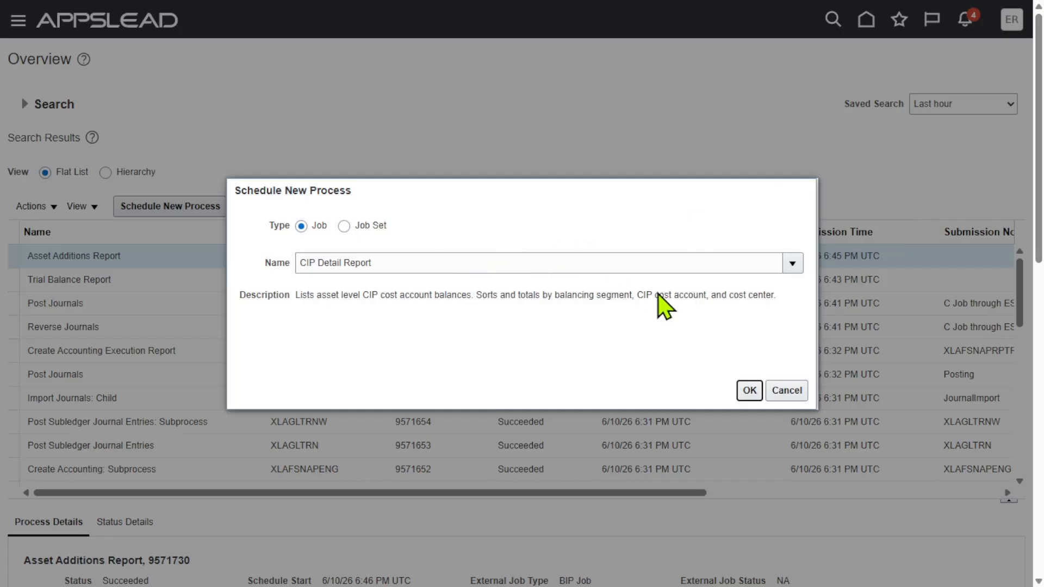
{"action": "left_click", "coordinate": [753, 392]}
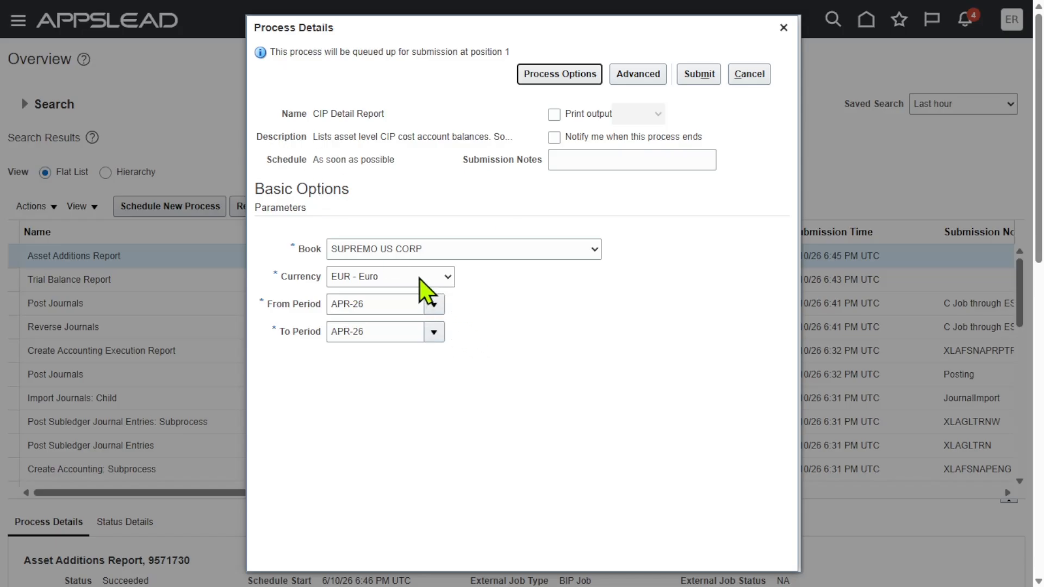
Set the report currency to USD - US Dollar and submit the CIP Detail Report for SUPREMO US CORP, period APR-26
{"action": "left_click", "coordinate": [434, 288]}
{"action": "left_click", "coordinate": [430, 315]}
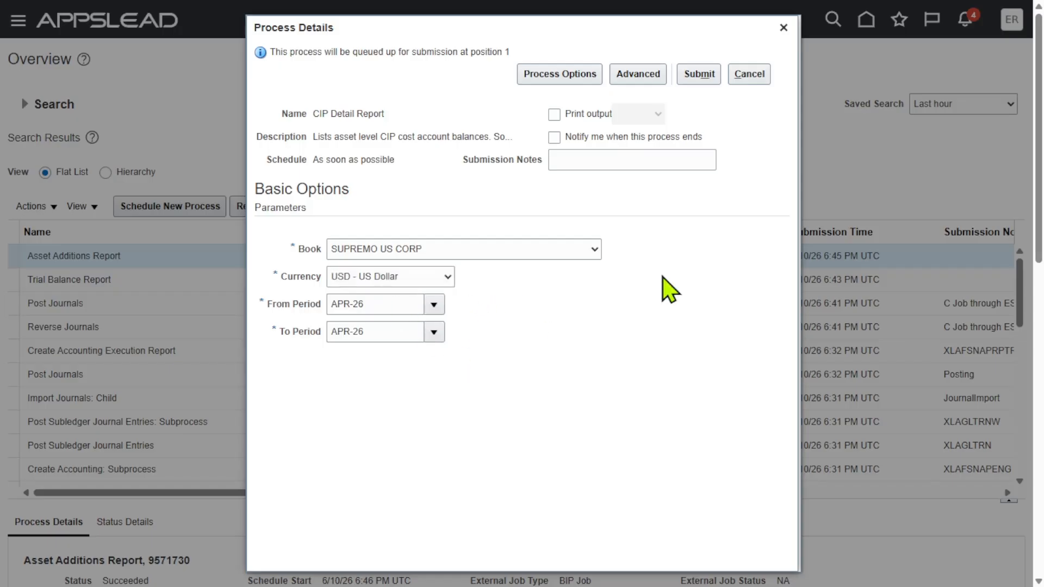
{"action": "left_click", "coordinate": [703, 82]}
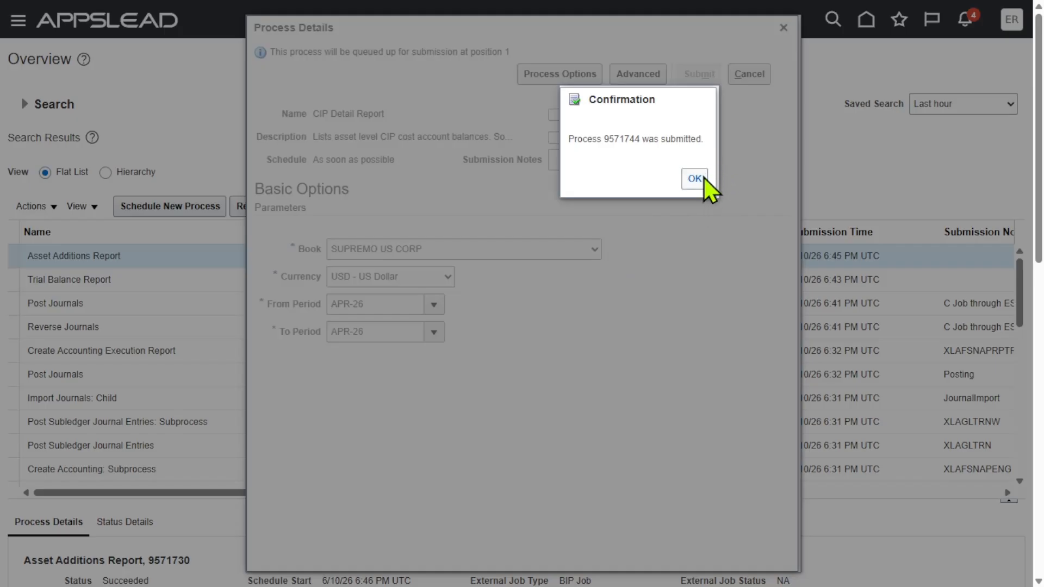
{"action": "left_click", "coordinate": [695, 178]}
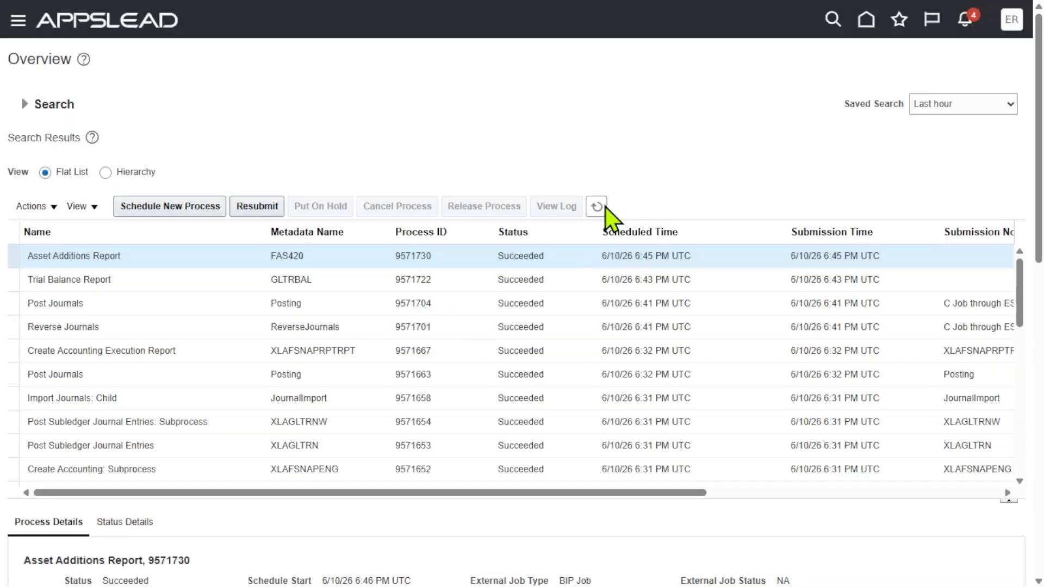
Refresh the process list until the CIP Detail Report finishes, and display its output details
{"action": "left_click", "coordinate": [604, 208]}
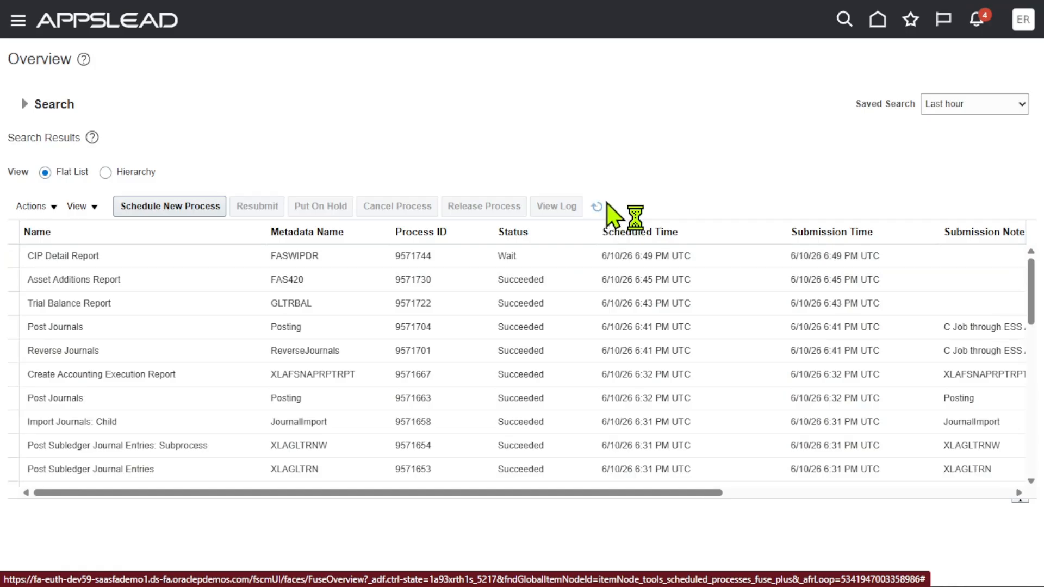
{"action": "left_click", "coordinate": [597, 207]}
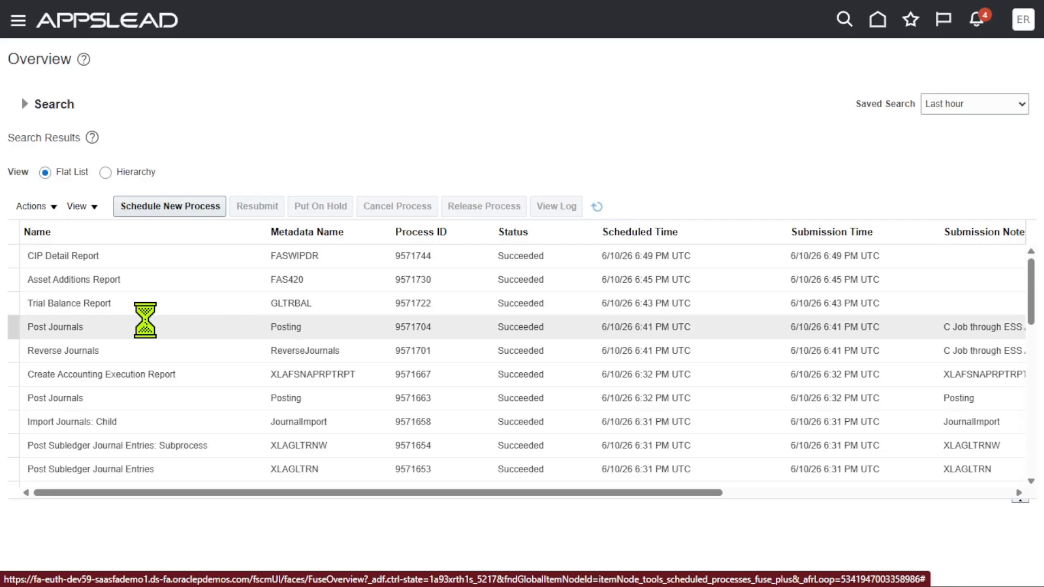
{"action": "left_click", "coordinate": [76, 254]}
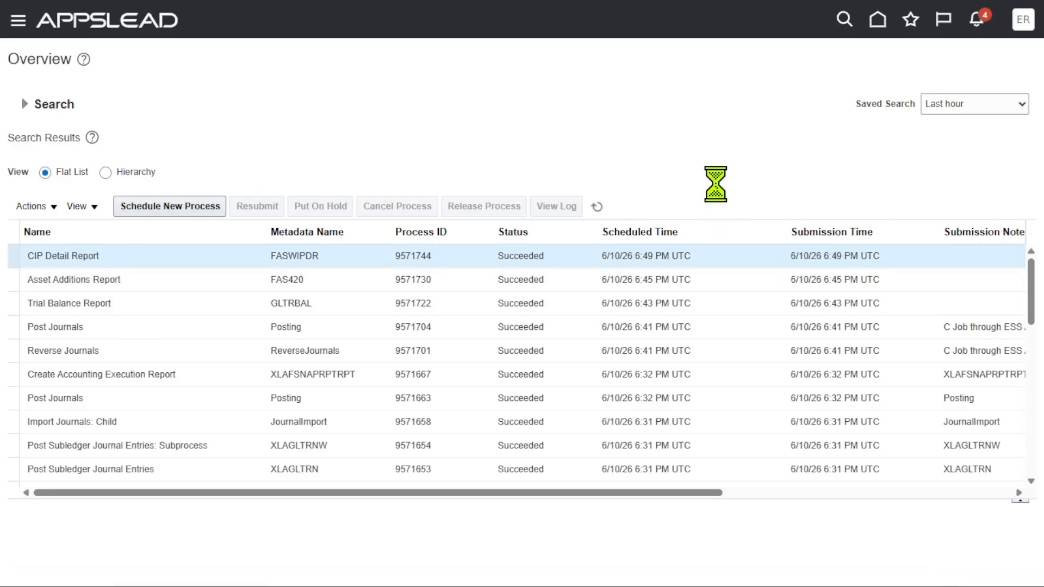
{"action": "scroll", "coordinate": [252, 501], "scroll_direction": "down", "scroll_amount": 5}
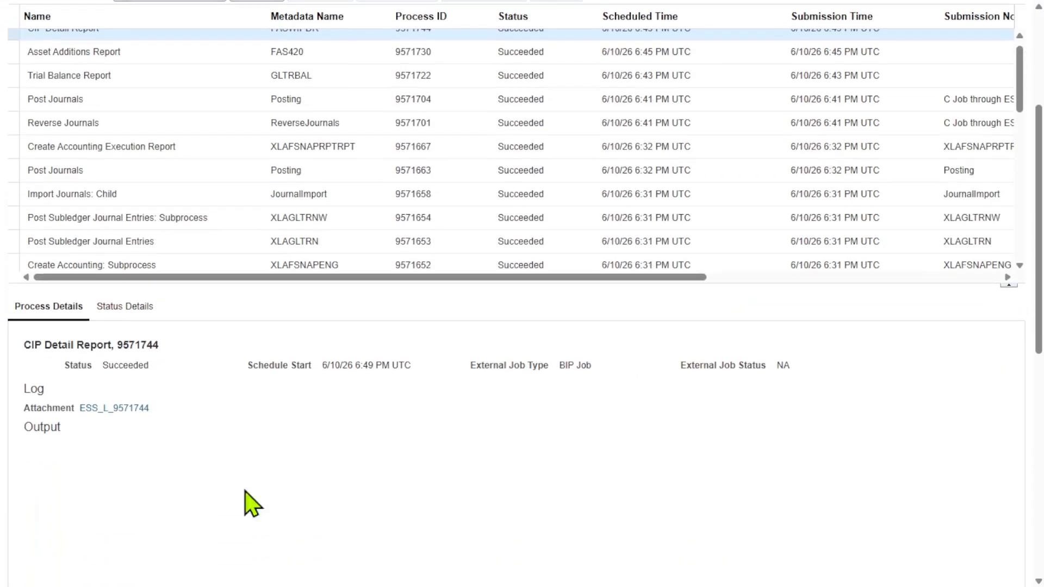
{"action": "scroll", "coordinate": [500, 381], "scroll_direction": "down", "scroll_amount": 2}
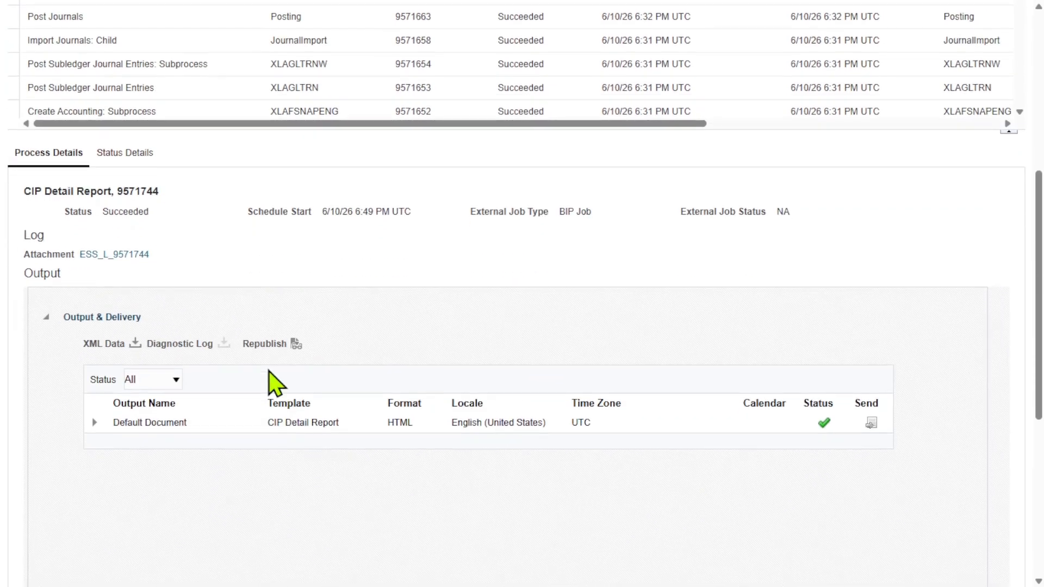
Republish the CIP Detail Report output and export it as a PDF
{"action": "left_click", "coordinate": [295, 344]}
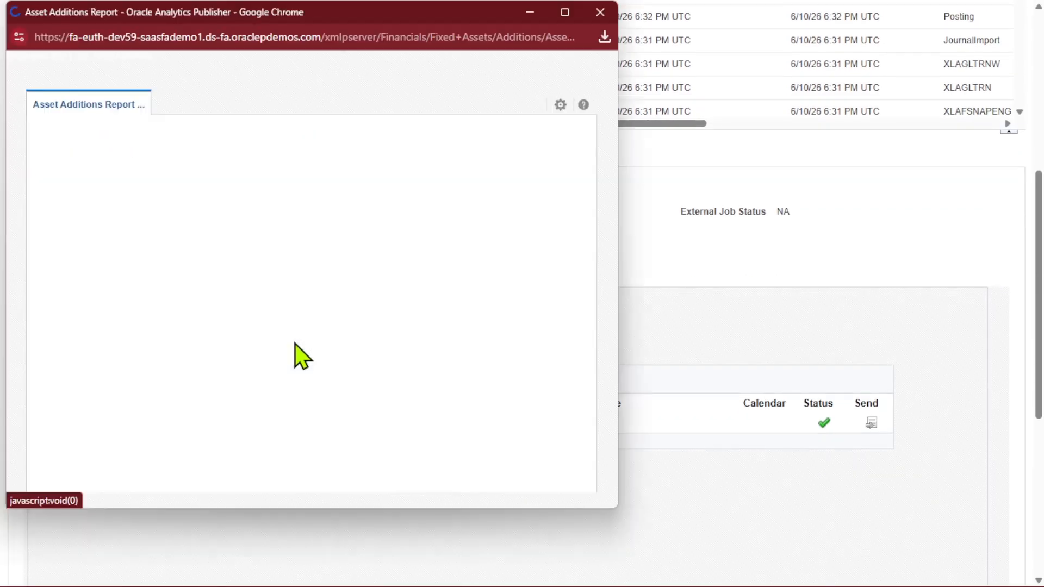
{"action": "left_click", "coordinate": [561, 105]}
{"action": "mouse_move", "coordinate": [503, 128]}
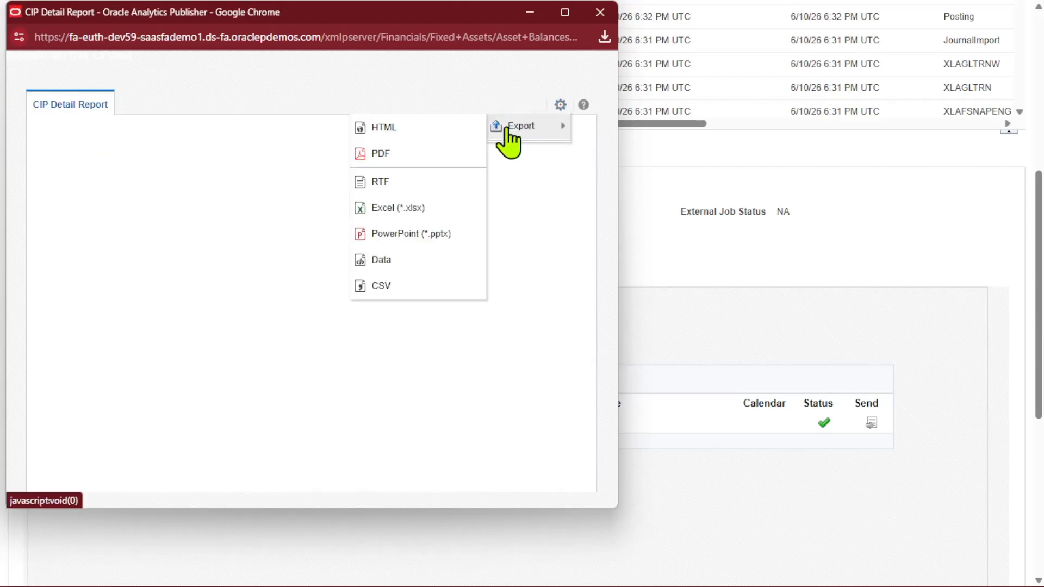
{"action": "left_click", "coordinate": [422, 160]}
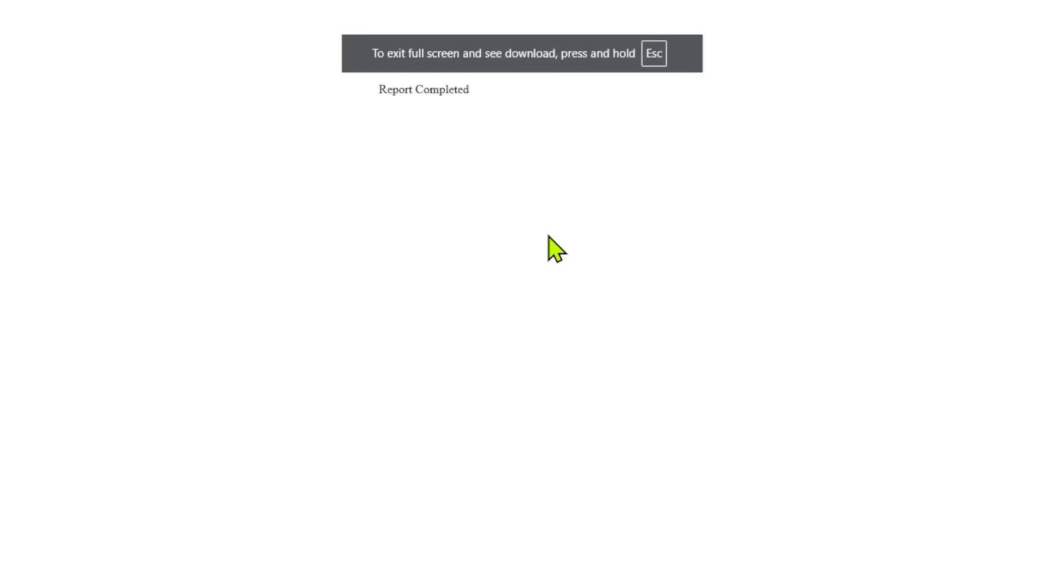
Exit full screen and open the downloaded CIPDetail_CIP Detail Report.pdf in the browser
{"action": "key", "text": "Escape"}
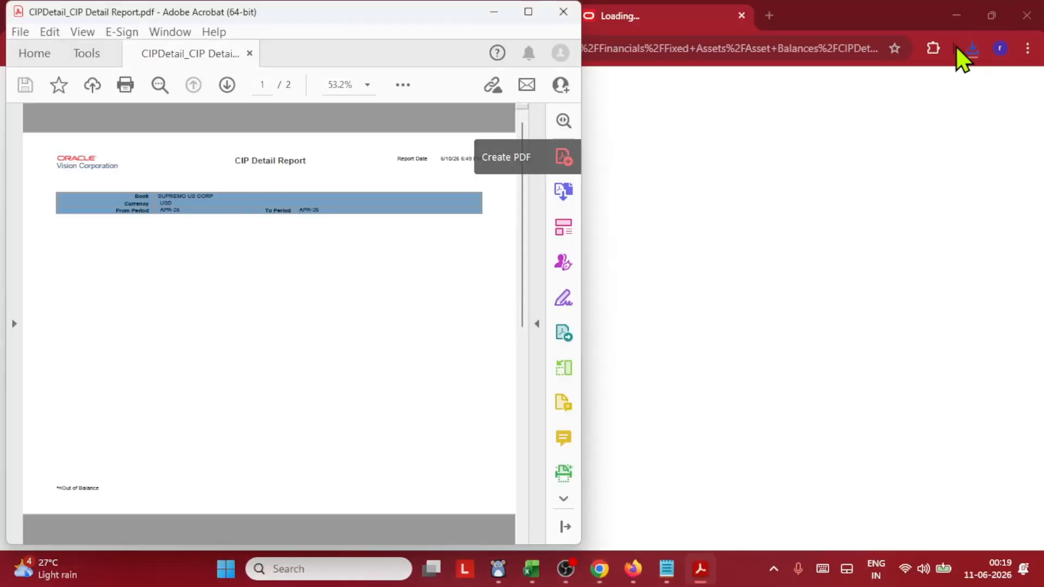
{"action": "left_click", "coordinate": [973, 49]}
{"action": "left_click", "coordinate": [973, 49]}
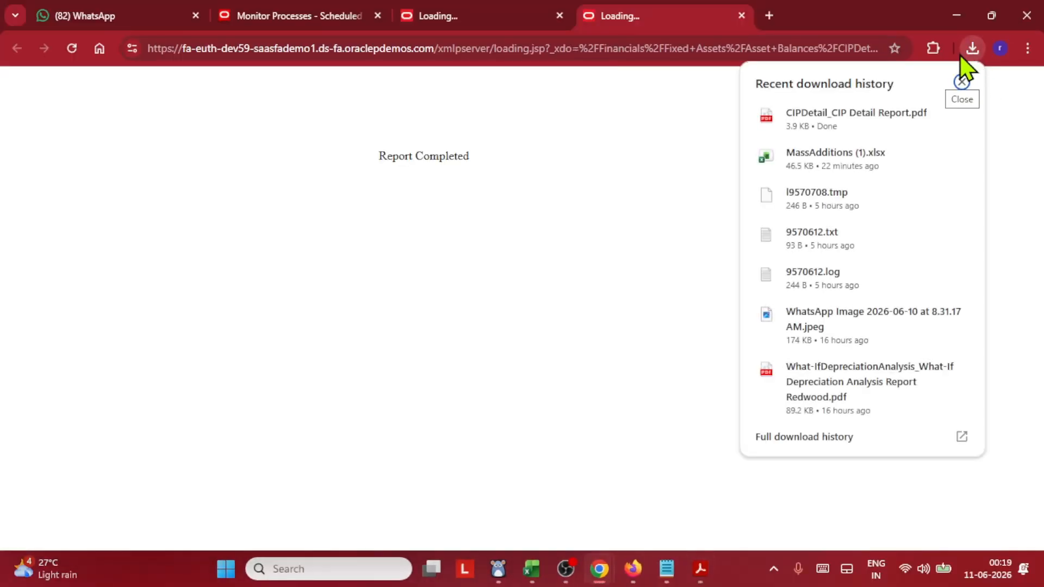
{"action": "left_click", "coordinate": [844, 119]}
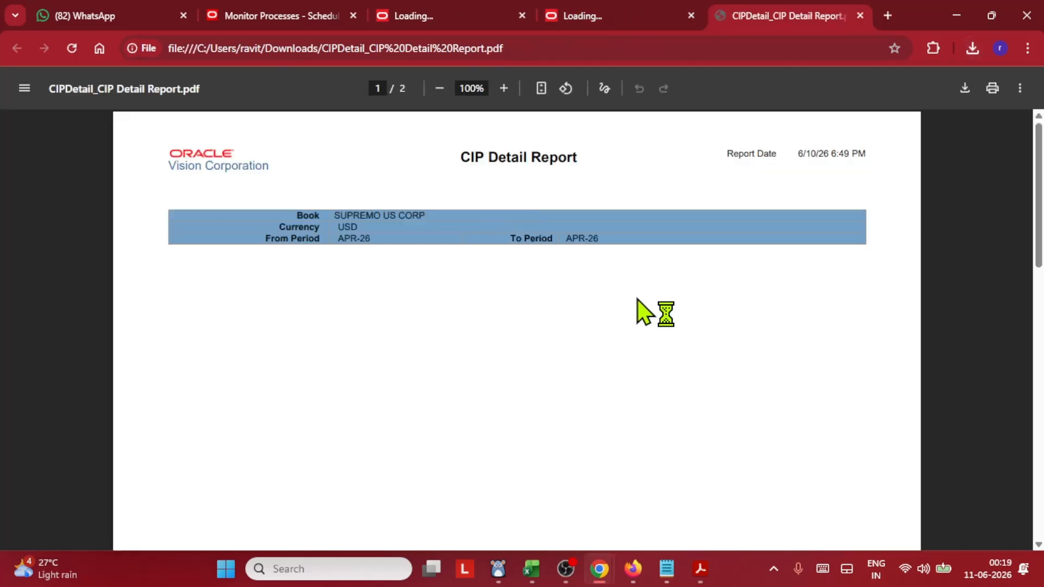
Examine both pages of the CIP Detail Report PDF for report parameters and CIP asset lines
{"action": "scroll", "coordinate": [641, 310], "scroll_direction": "down", "scroll_amount": 9}
{"action": "scroll", "coordinate": [661, 348], "scroll_direction": "down", "scroll_amount": 5}
{"action": "scroll", "coordinate": [705, 373], "scroll_direction": "up", "scroll_amount": 9}
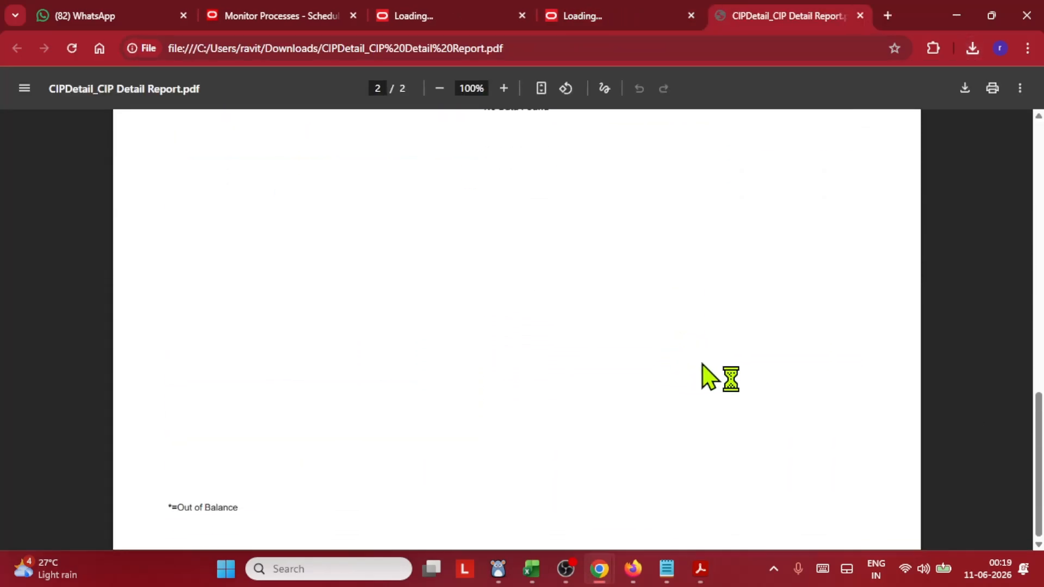
{"action": "scroll", "coordinate": [705, 368], "scroll_direction": "down", "scroll_amount": 5}
{"action": "scroll", "coordinate": [707, 375], "scroll_direction": "up", "scroll_amount": 1}
{"action": "scroll", "coordinate": [707, 375], "scroll_direction": "up", "scroll_amount": 8}
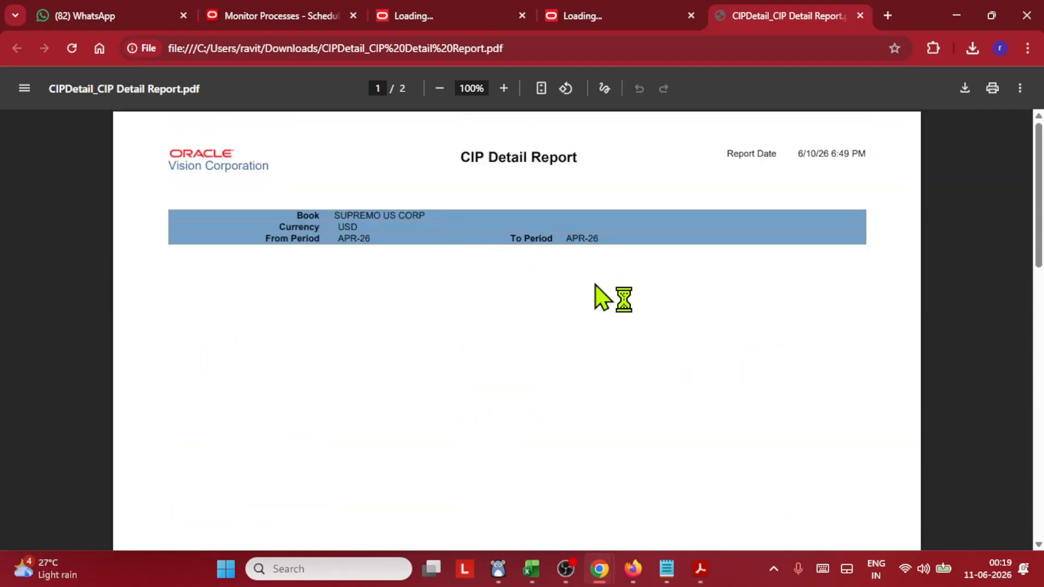
{"action": "scroll", "coordinate": [644, 345], "scroll_direction": "down", "scroll_amount": 15}
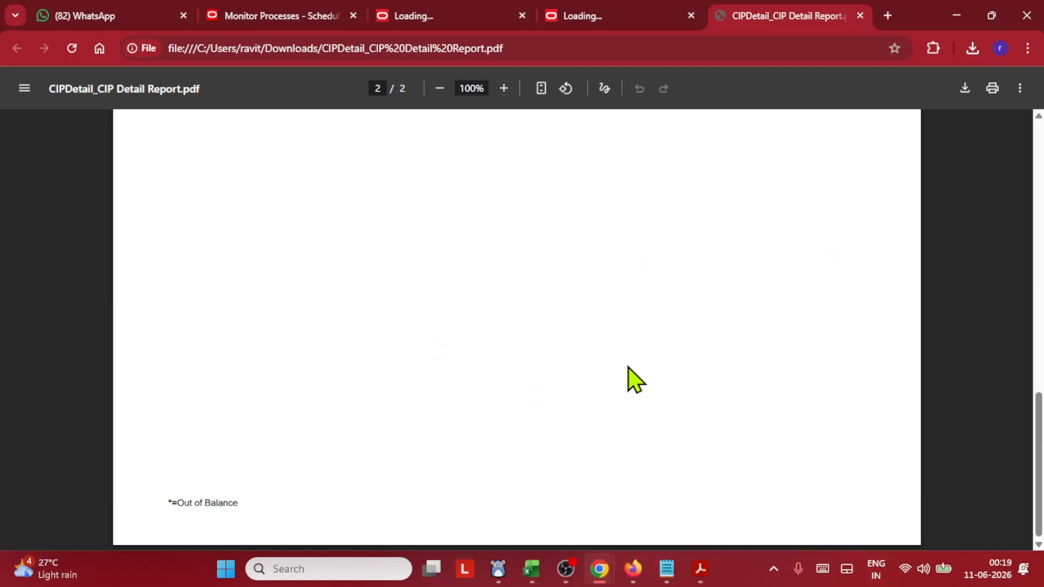
{"action": "scroll", "coordinate": [634, 378], "scroll_direction": "up", "scroll_amount": 15}
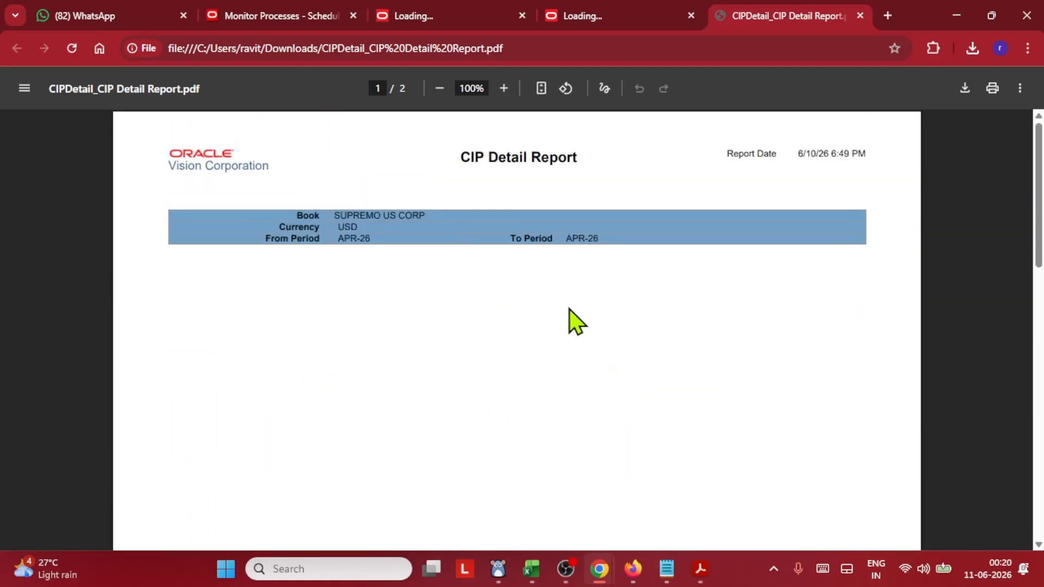
Close the report PDF and the completed export page, returning to the CIP Detail Report process details in full screen
{"action": "left_click", "coordinate": [858, 15]}
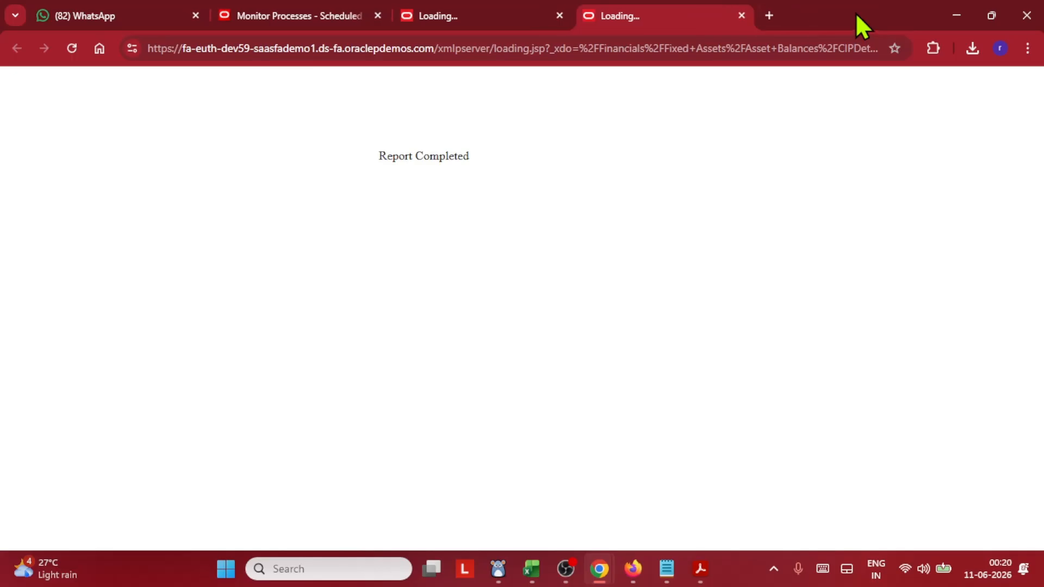
{"action": "left_click", "coordinate": [1025, 49]}
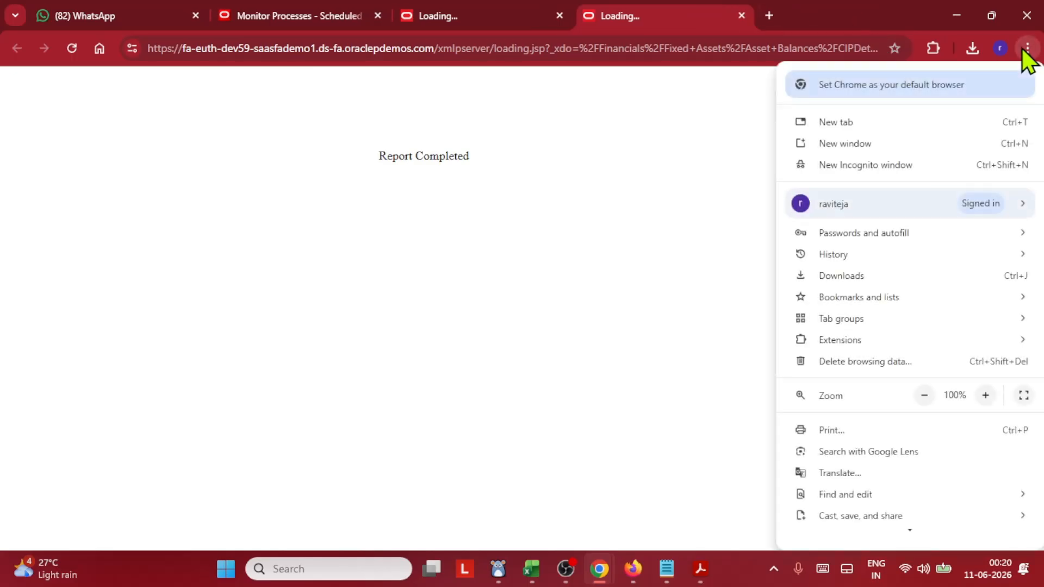
{"action": "left_click", "coordinate": [1023, 396]}
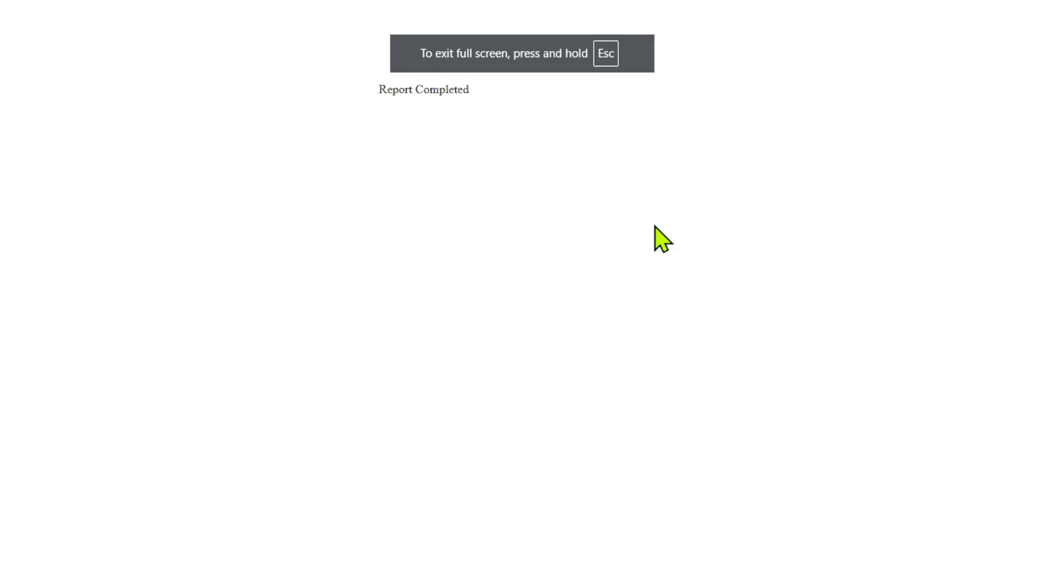
{"action": "key", "text": "ctrl+w"}
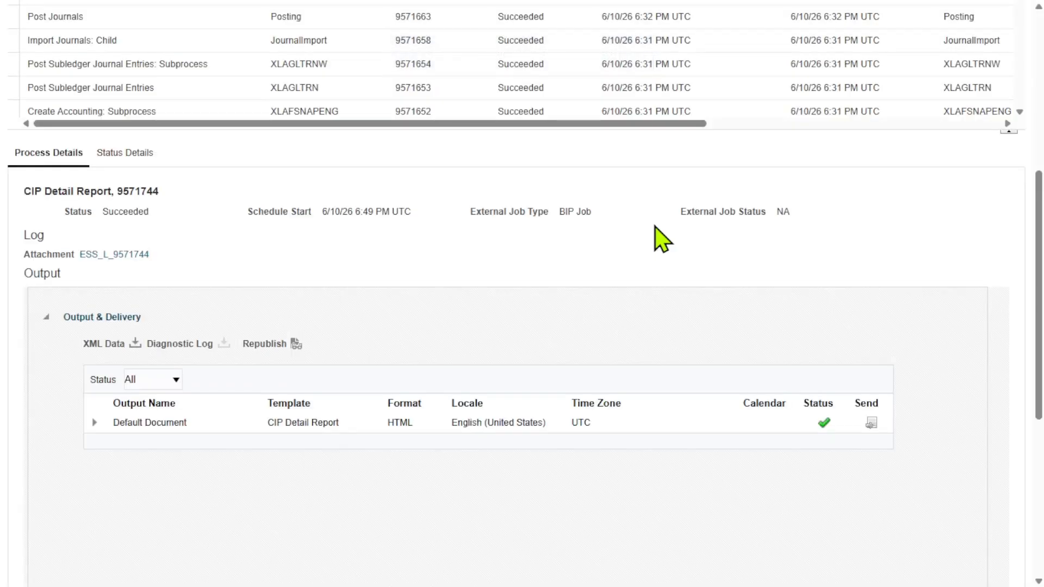
Switch to the ERPZEN Excel checklist and select the report name Journal Entry Reserve Ledger in cell B29
{"action": "key", "text": "alt+Tab"}
{"action": "key", "text": "alt+Tab"}
{"action": "key", "text": "alt+Tab"}
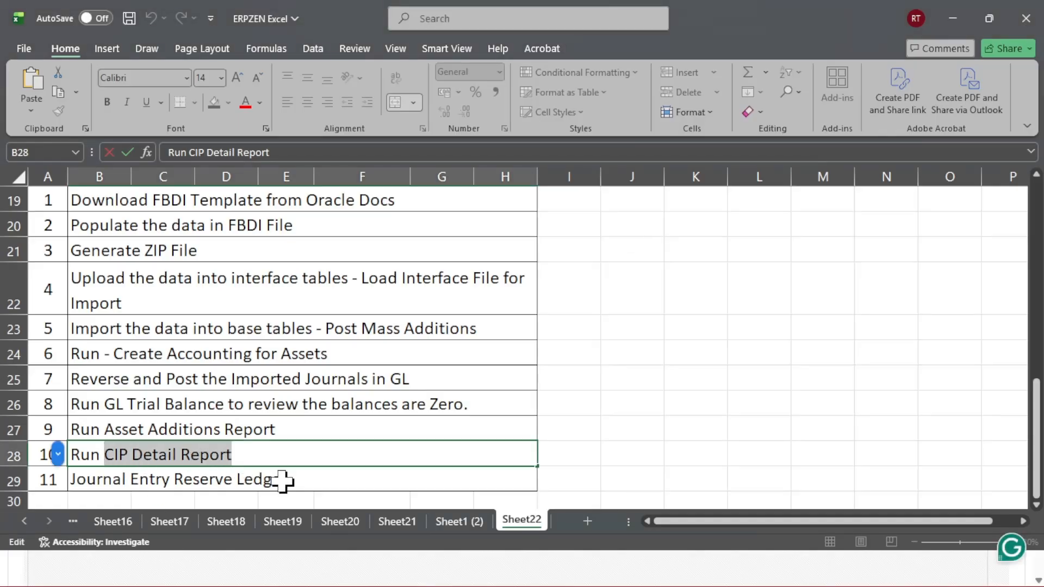
{"action": "left_click", "coordinate": [320, 481]}
{"action": "double_click", "coordinate": [319, 481]}
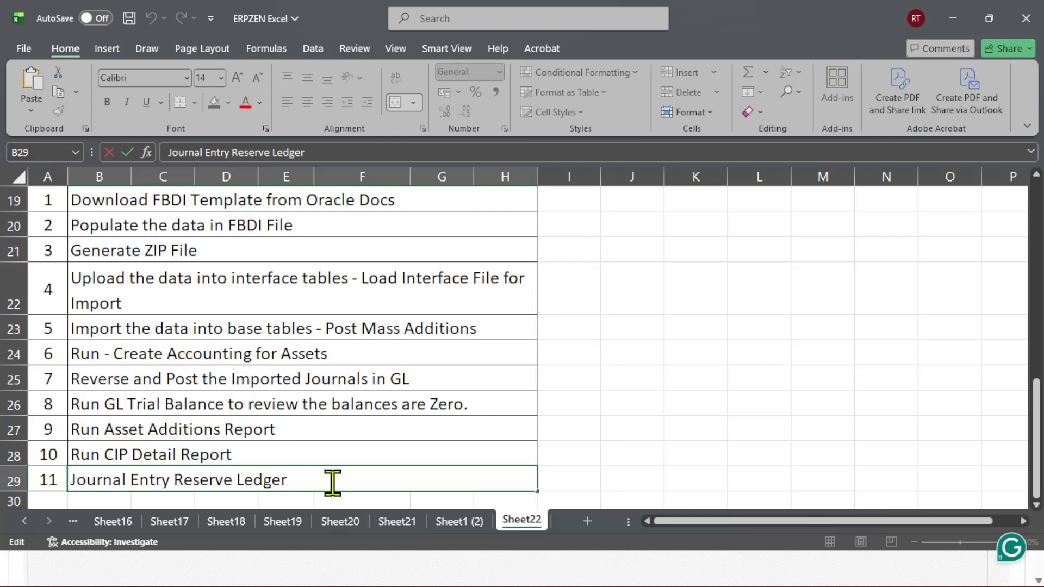
{"action": "left_click_drag", "start_coordinate": [333, 481], "coordinate": [69, 480]}
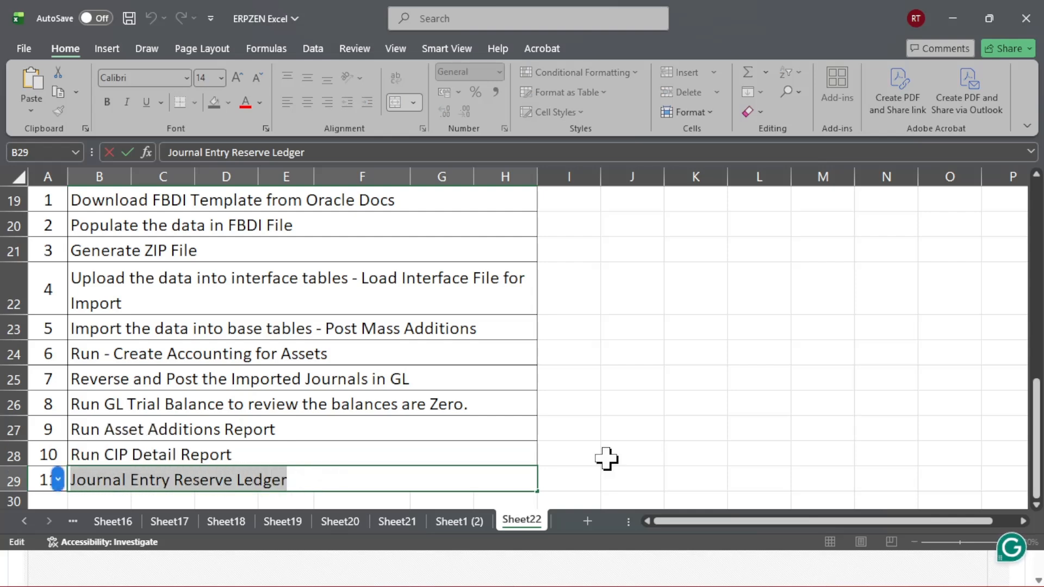
Return to the Oracle scheduled processes page and start a new Journal Entry Reserve Ledger job
{"action": "key", "text": "alt+Tab"}
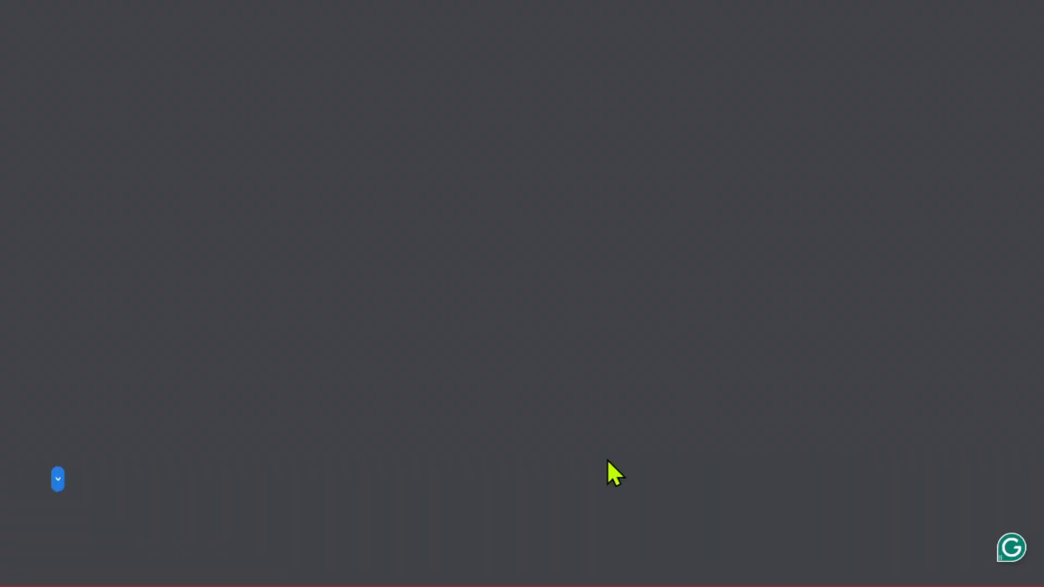
{"action": "scroll", "coordinate": [381, 337], "scroll_direction": "up", "scroll_amount": 5}
{"action": "scroll", "coordinate": [405, 331], "scroll_direction": "up", "scroll_amount": 2}
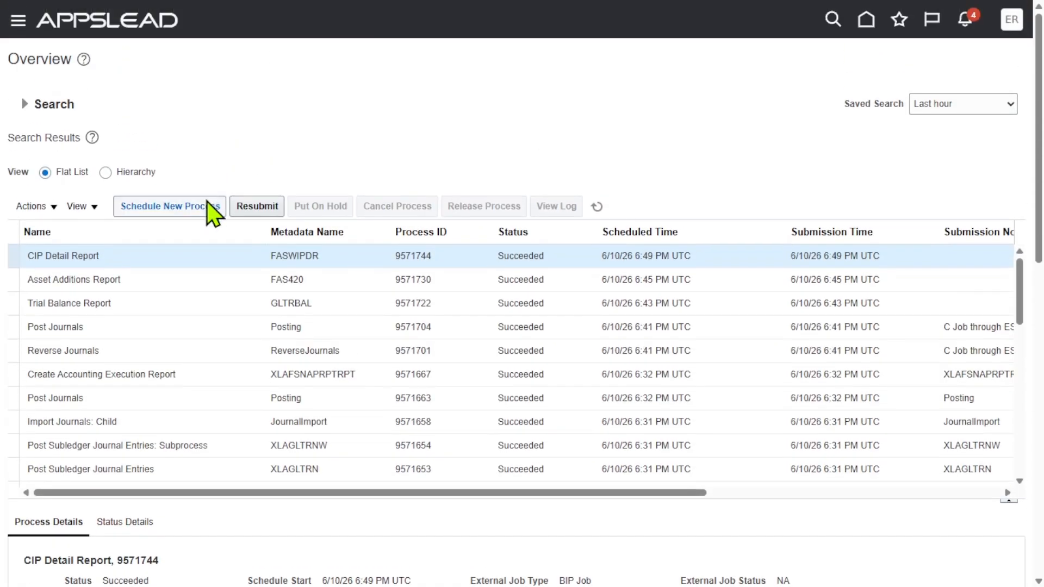
{"action": "left_click", "coordinate": [166, 206]}
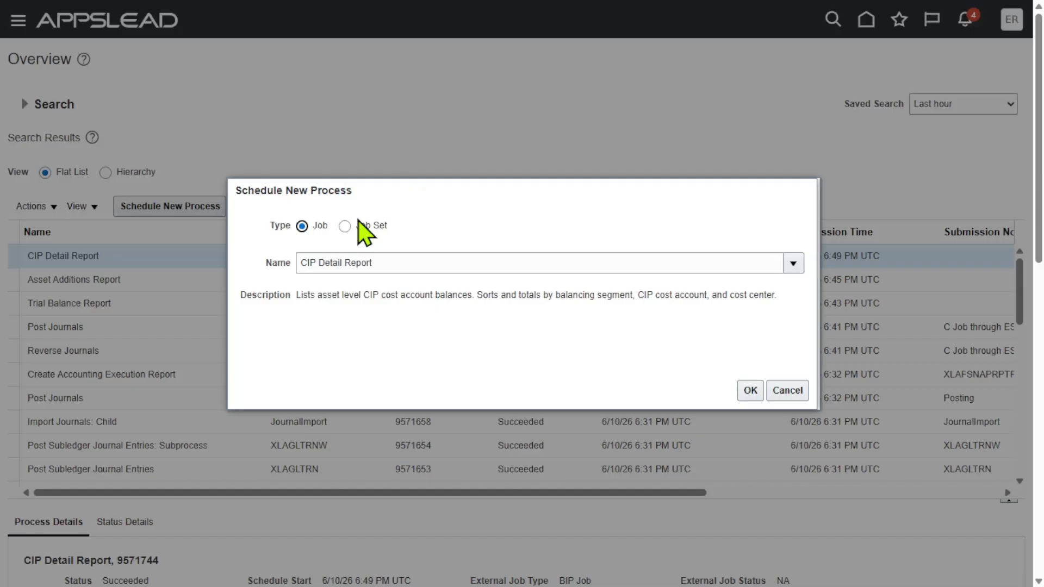
{"action": "left_click", "coordinate": [422, 262]}
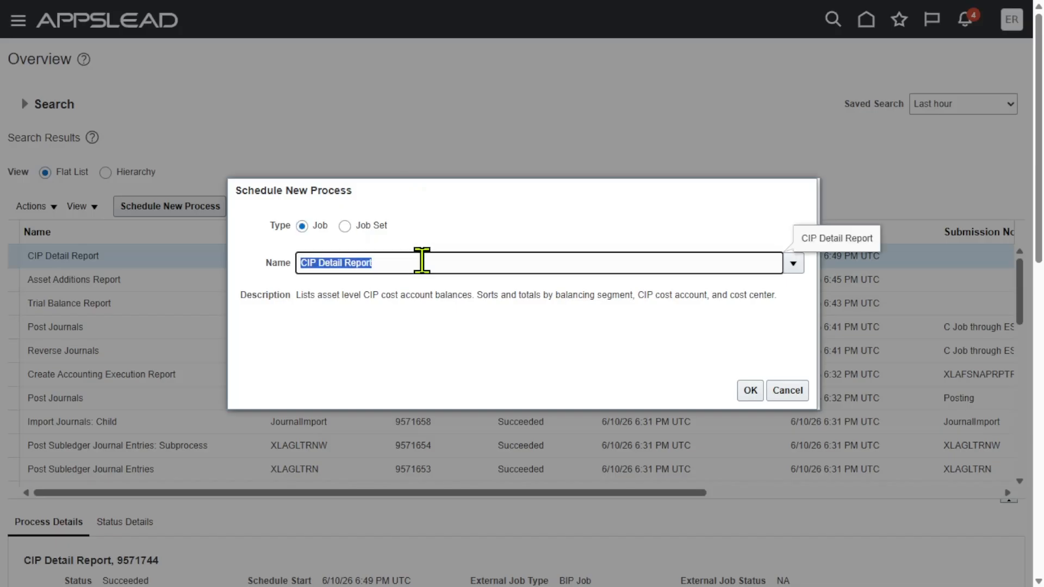
{"action": "type", "text": "Journal Entry Reserve Ledge"}
{"action": "key", "text": "Tab"}
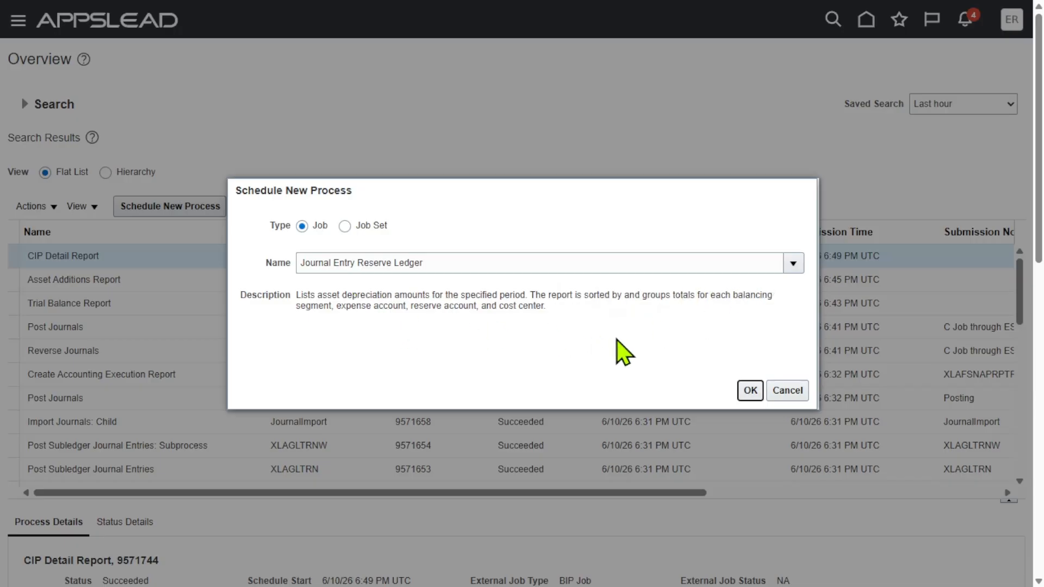
{"action": "left_click", "coordinate": [751, 390]}
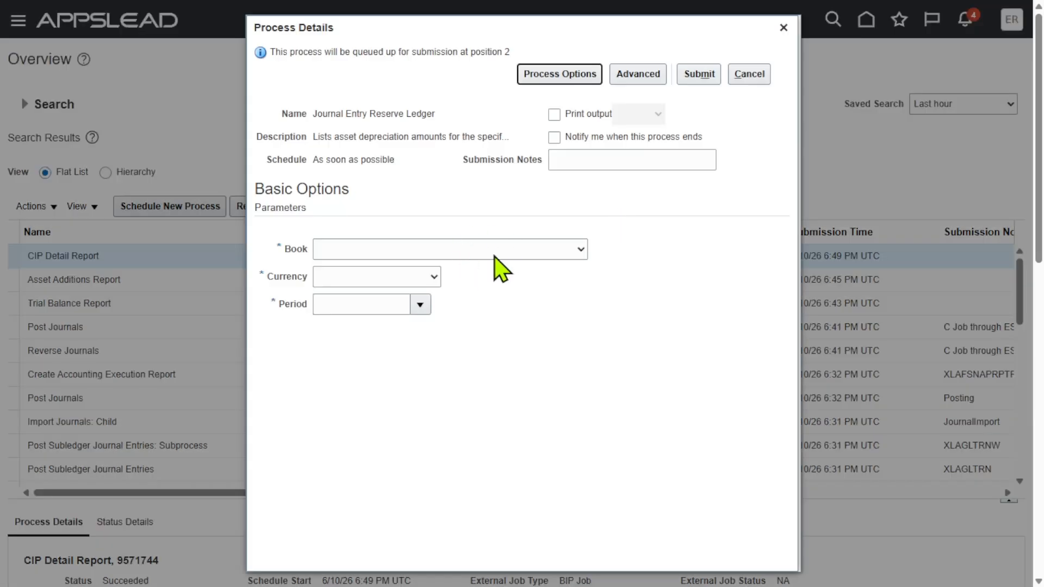
Submit the Journal Entry Reserve Ledger process with book SUPREMO US CORP, currency USD - US Dollar and period APR-26
{"action": "left_click", "coordinate": [504, 248]}
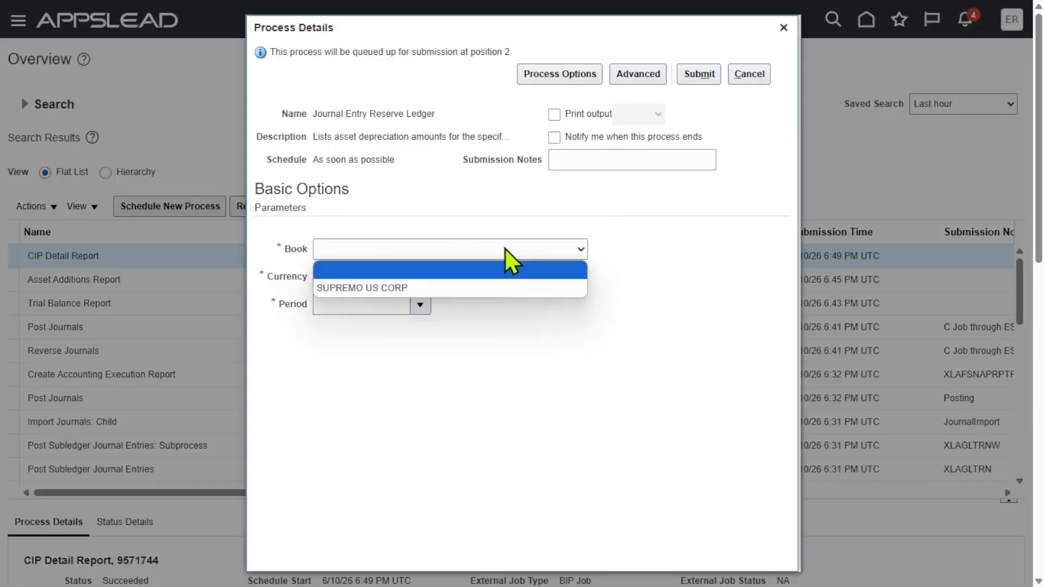
{"action": "left_click", "coordinate": [454, 289]}
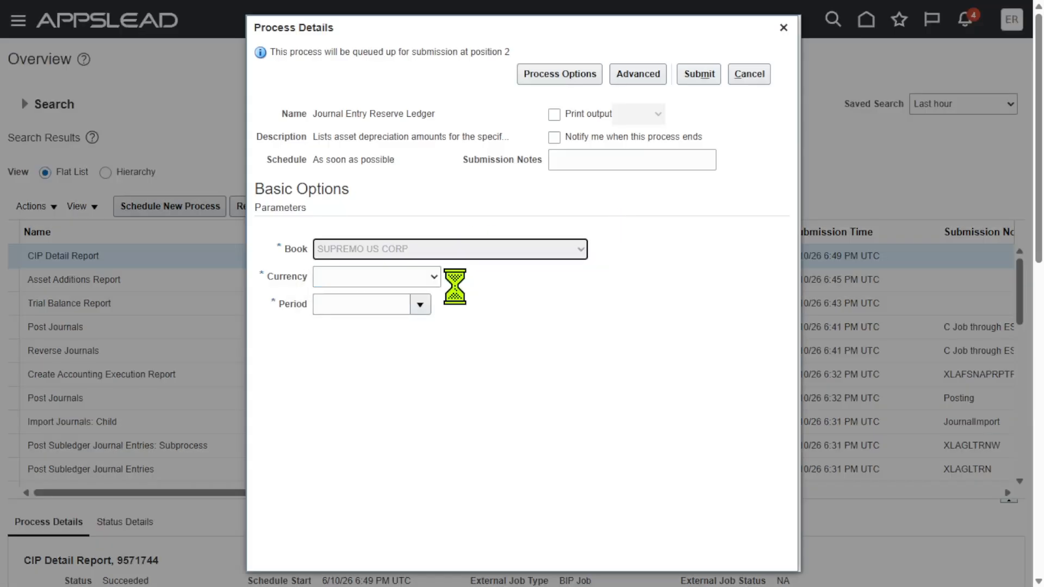
{"action": "left_click", "coordinate": [417, 276]}
{"action": "left_click", "coordinate": [392, 334]}
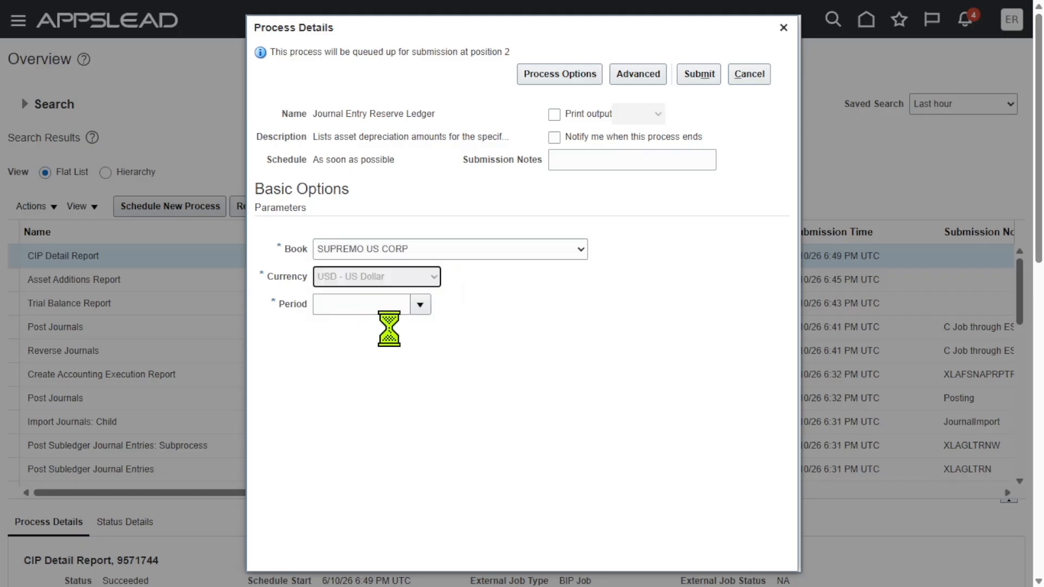
{"action": "left_click", "coordinate": [421, 304]}
{"action": "left_click", "coordinate": [364, 330]}
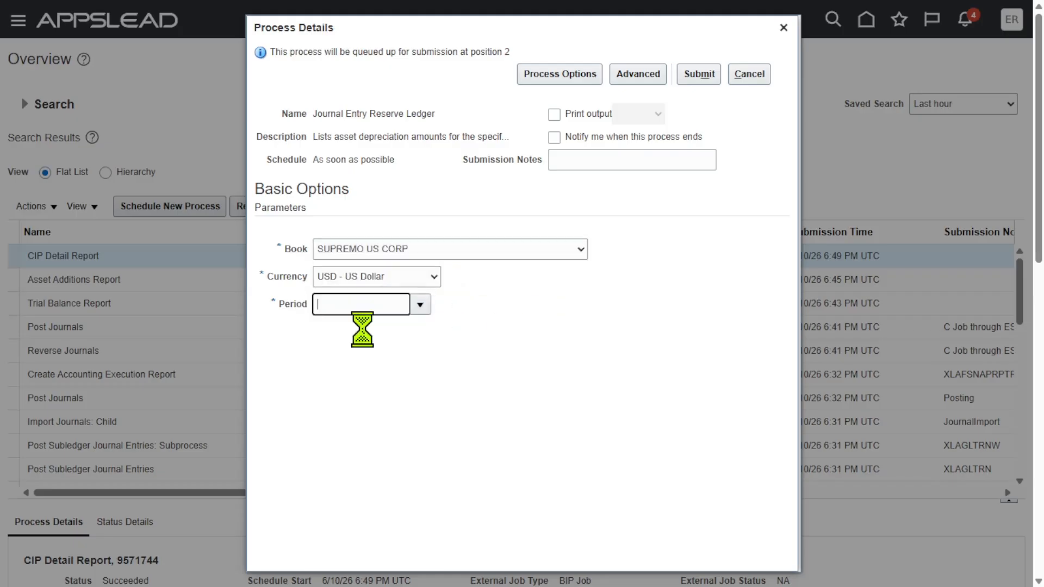
{"action": "left_click", "coordinate": [699, 72]}
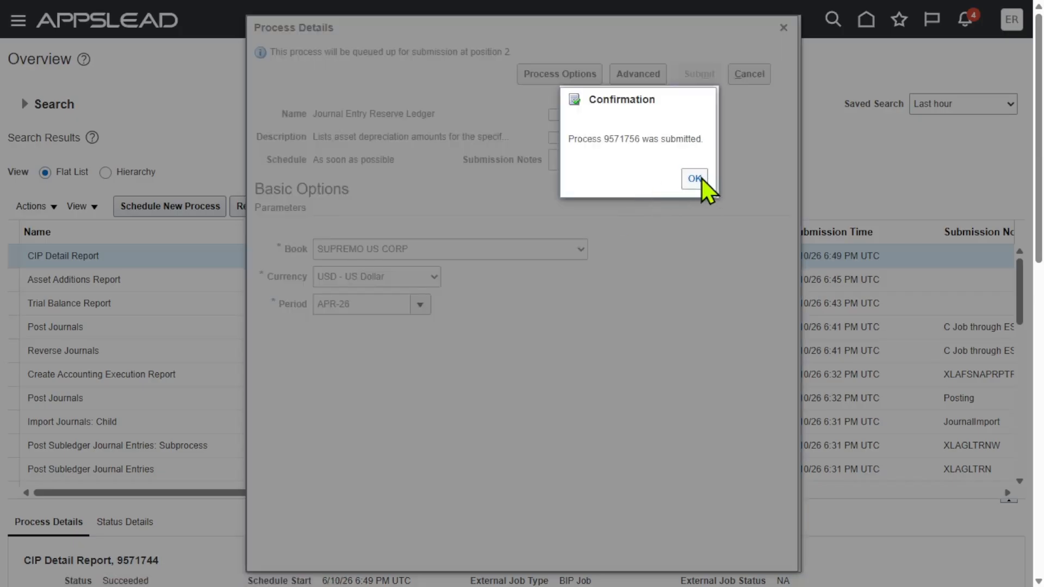
{"action": "left_click", "coordinate": [695, 179]}
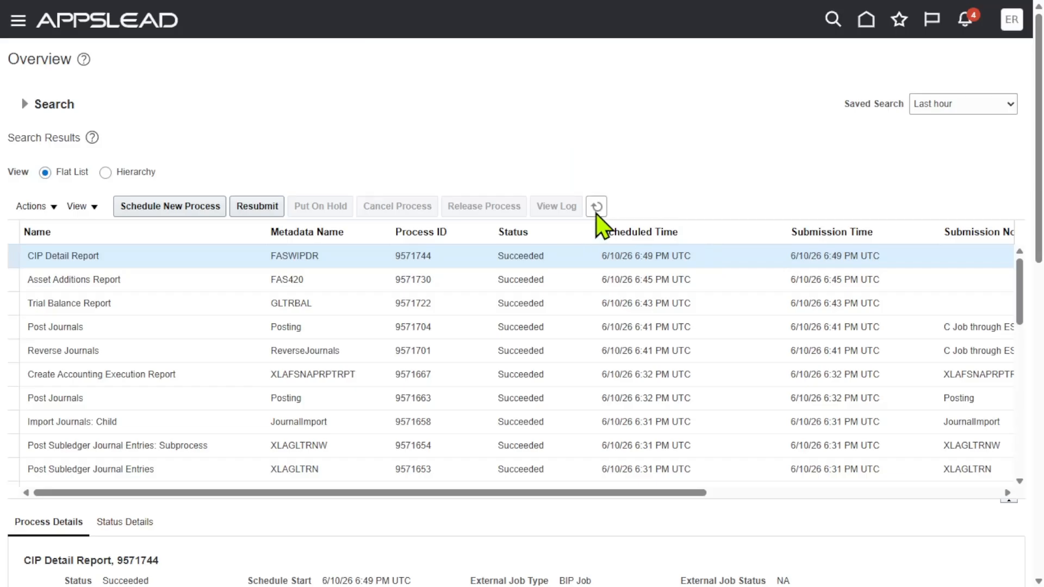
Refresh the scheduled process list repeatedly to check the Journal Entry Reserve Ledger status
{"action": "left_click", "coordinate": [597, 209]}
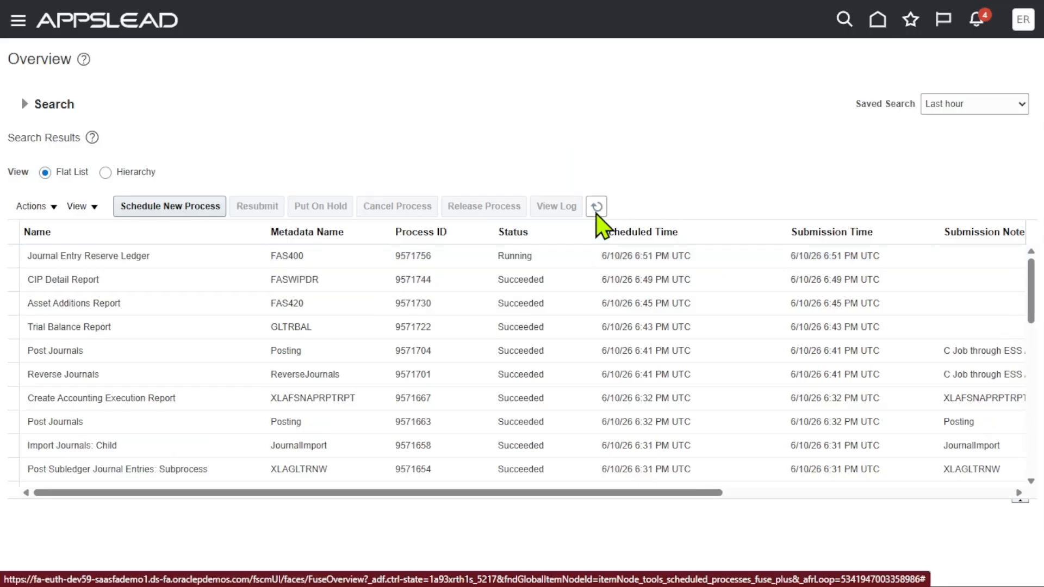
{"action": "left_click", "coordinate": [597, 209]}
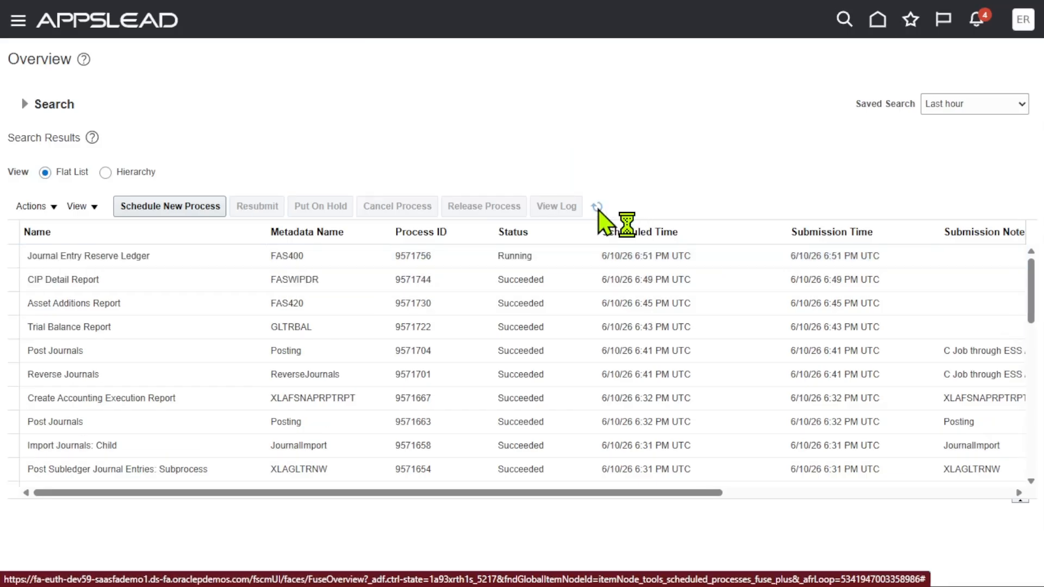
{"action": "left_click", "coordinate": [597, 207]}
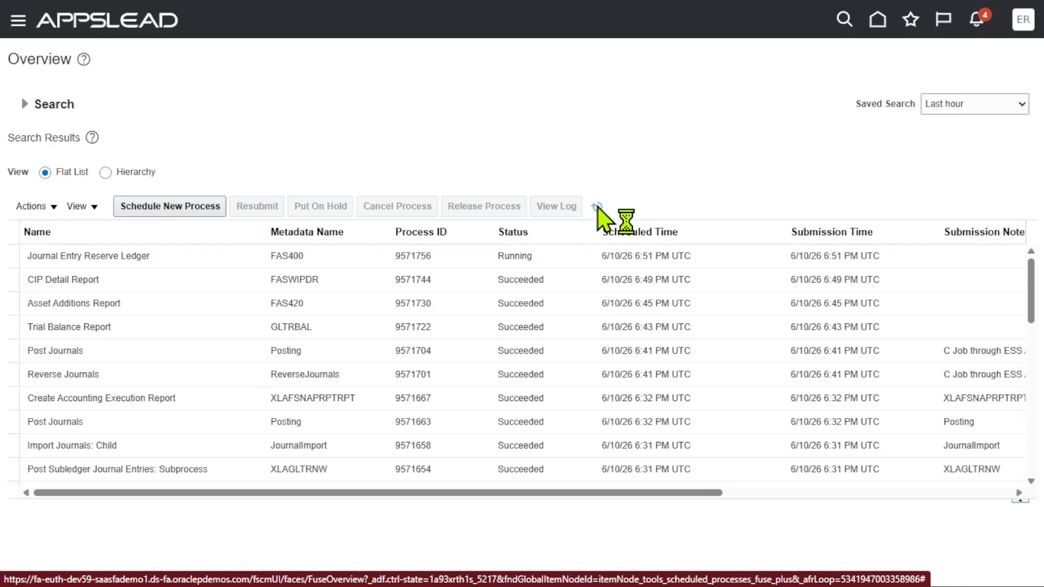
{"action": "left_click", "coordinate": [597, 206]}
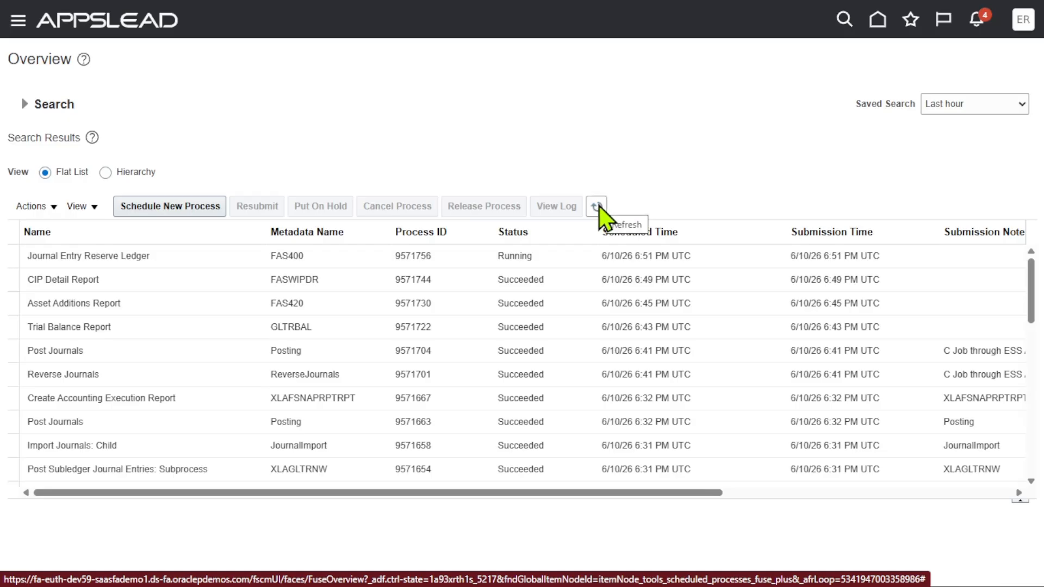
Go back to the ERPZEN Excel workbook and leave the checklist cell edit by selecting empty cell D32
{"action": "key", "text": "alt+Tab"}
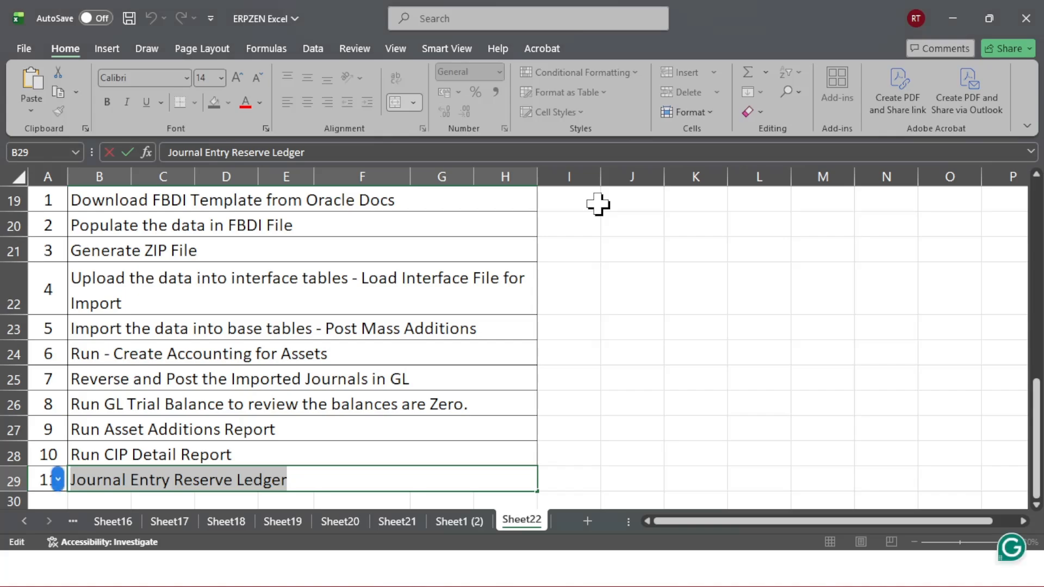
{"action": "key", "text": "super+d"}
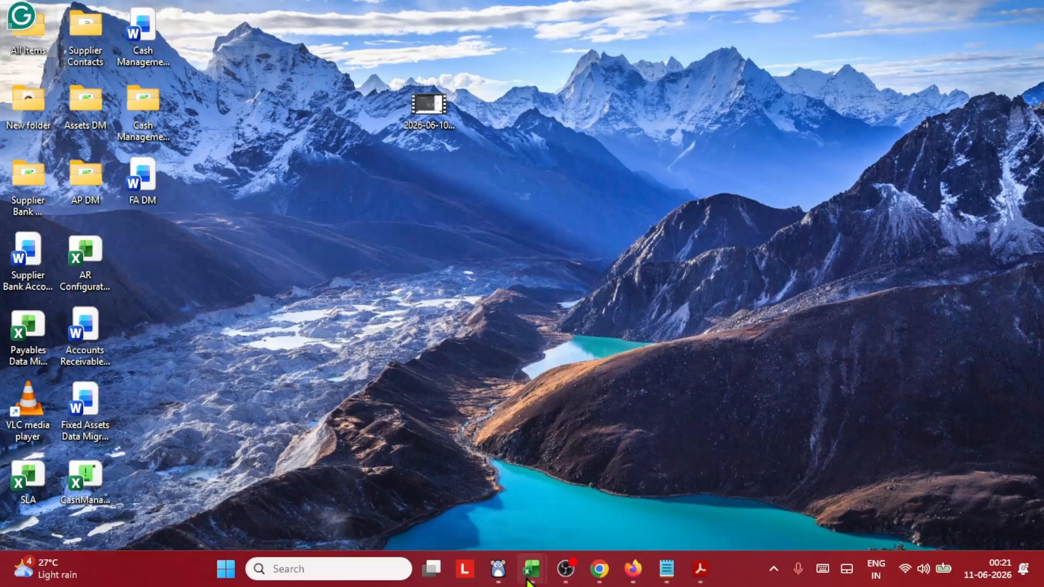
{"action": "mouse_move", "coordinate": [531, 571]}
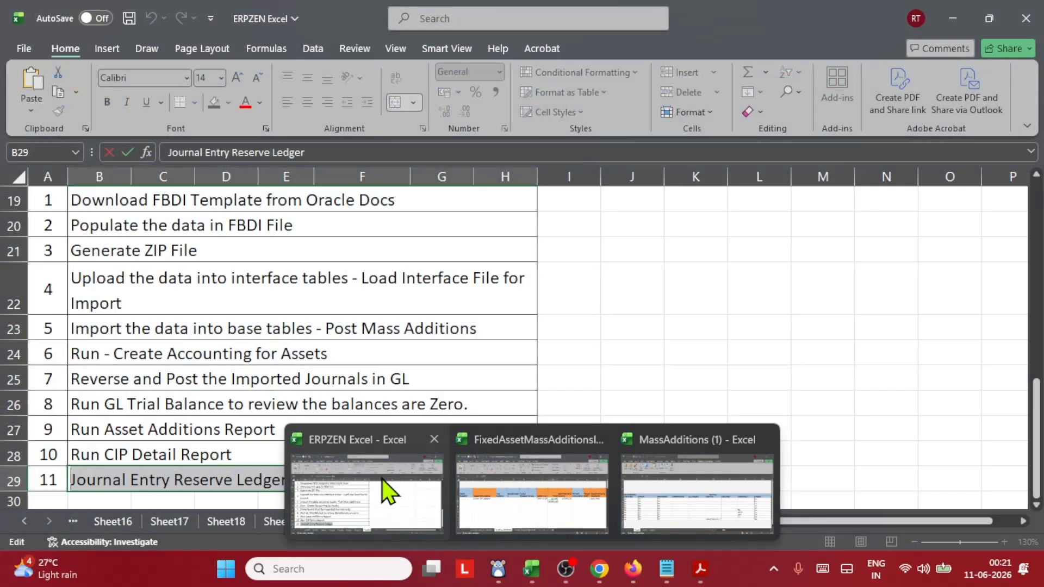
{"action": "left_click", "coordinate": [383, 484]}
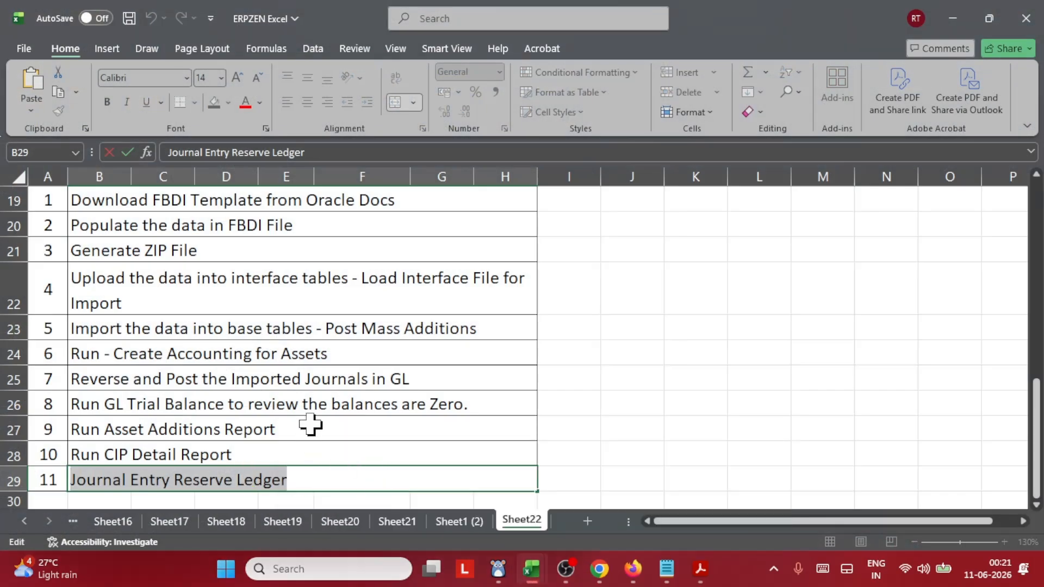
{"action": "scroll", "coordinate": [373, 372], "scroll_direction": "down", "scroll_amount": 2}
{"action": "left_click", "coordinate": [218, 363]}
Switch to the Monitor Processes page in Chrome, refresh the list and show the Journal Entry Reserve Ledger process details
{"action": "mouse_move", "coordinate": [600, 568]}
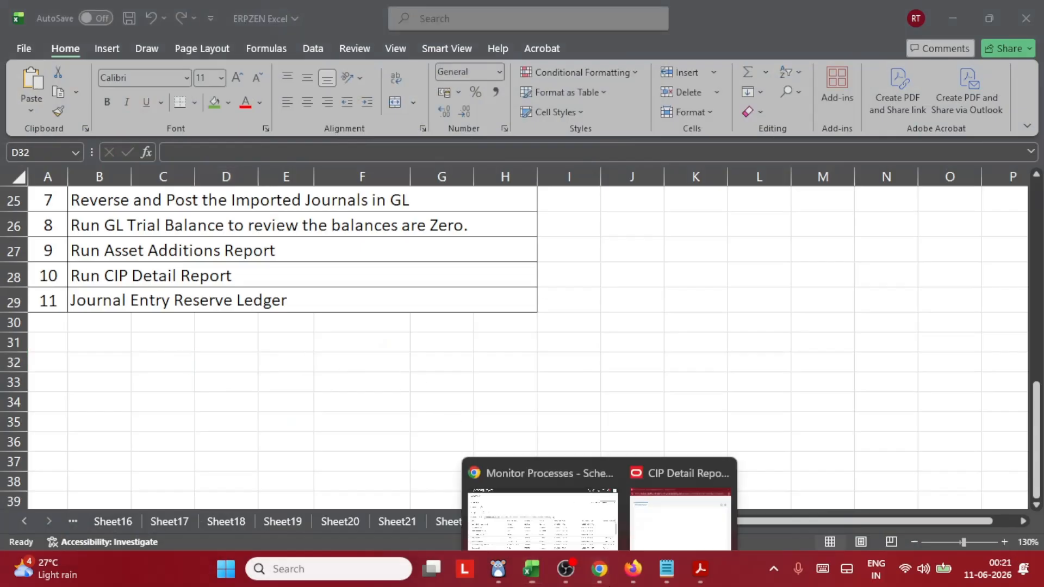
{"action": "left_click", "coordinate": [555, 467]}
{"action": "left_click", "coordinate": [597, 207]}
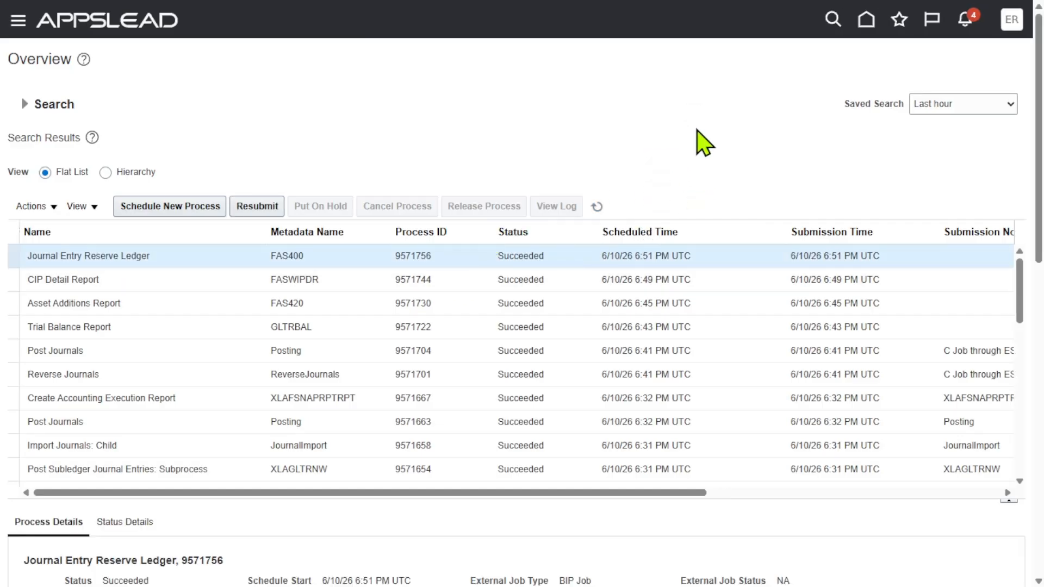
Republish the Journal Entry Reserve Ledger output and export it as a PDF
{"action": "scroll", "coordinate": [705, 143], "scroll_direction": "down", "scroll_amount": 5}
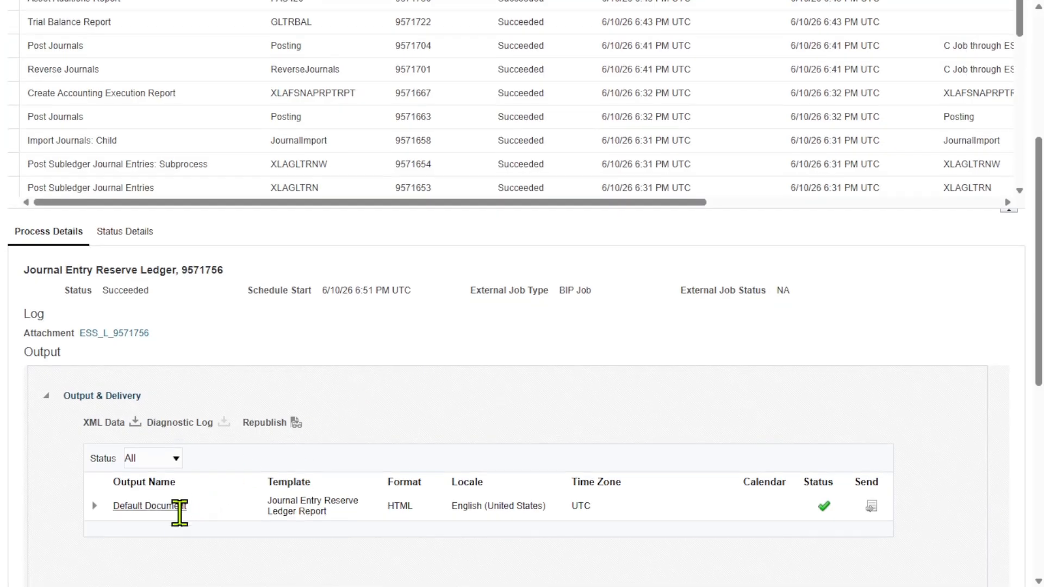
{"action": "left_click", "coordinate": [294, 422]}
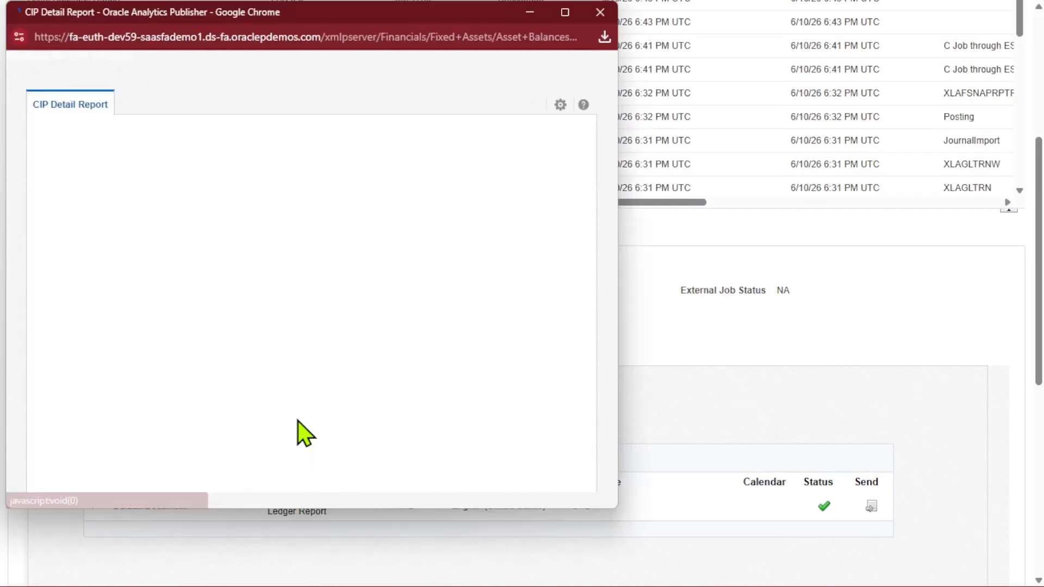
{"action": "left_click", "coordinate": [559, 105]}
{"action": "mouse_move", "coordinate": [503, 132]}
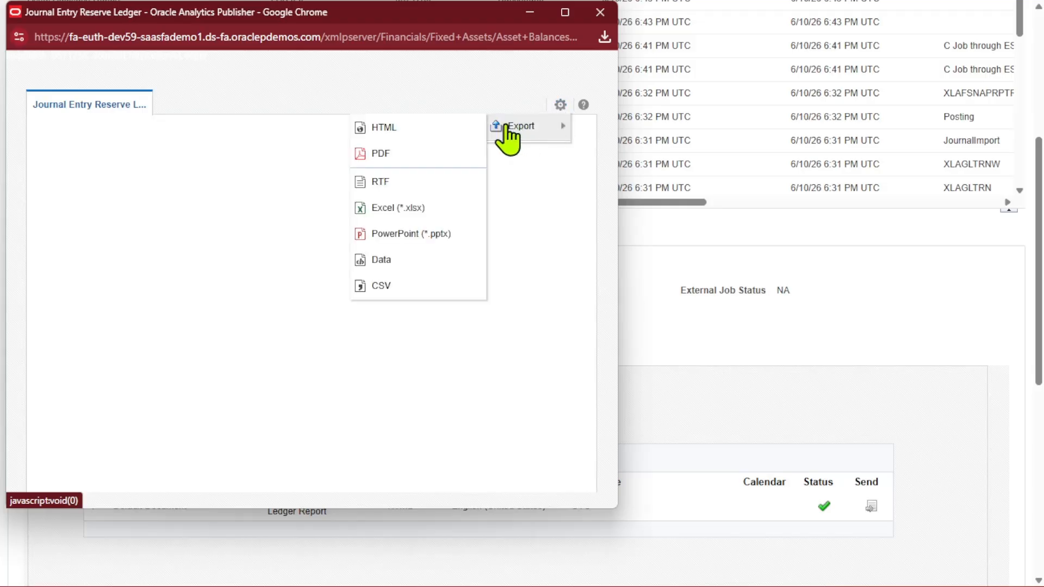
{"action": "left_click", "coordinate": [421, 161]}
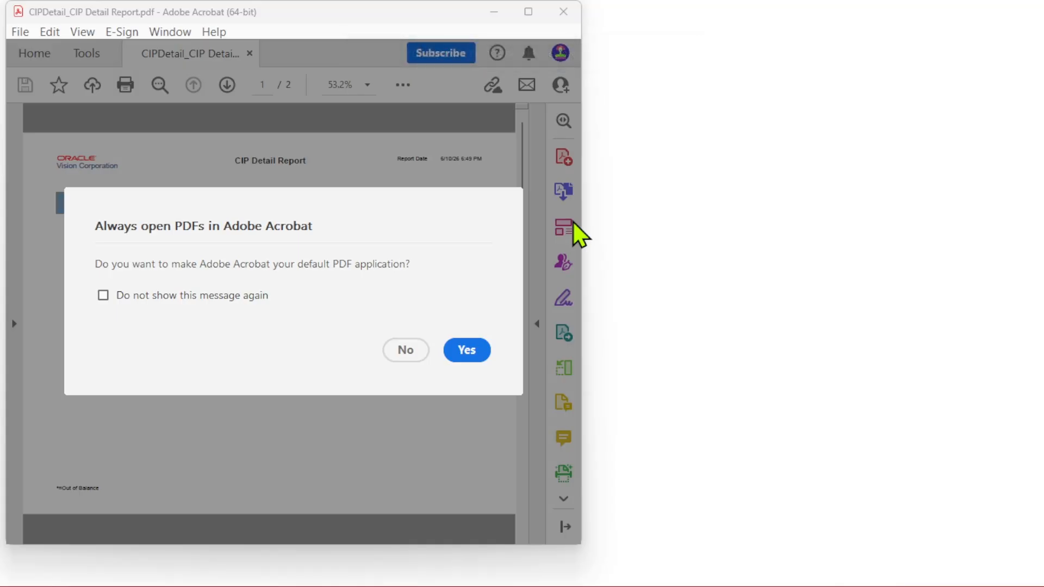
Decline making Adobe Acrobat the default PDF application, and enlarge the CIP Detail Report PDF for viewing
{"action": "left_click", "coordinate": [406, 350]}
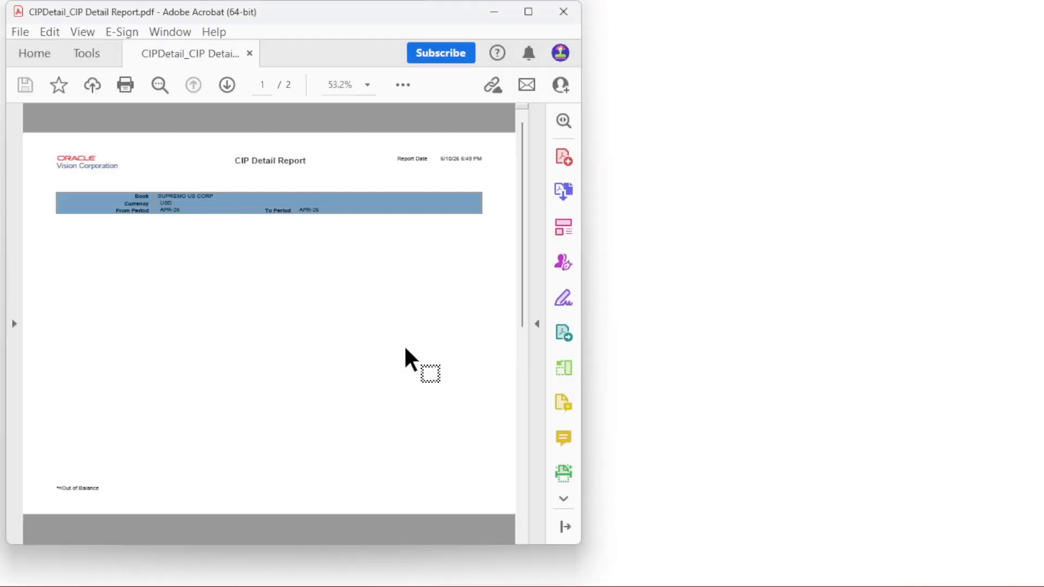
{"action": "left_click", "coordinate": [527, 12]}
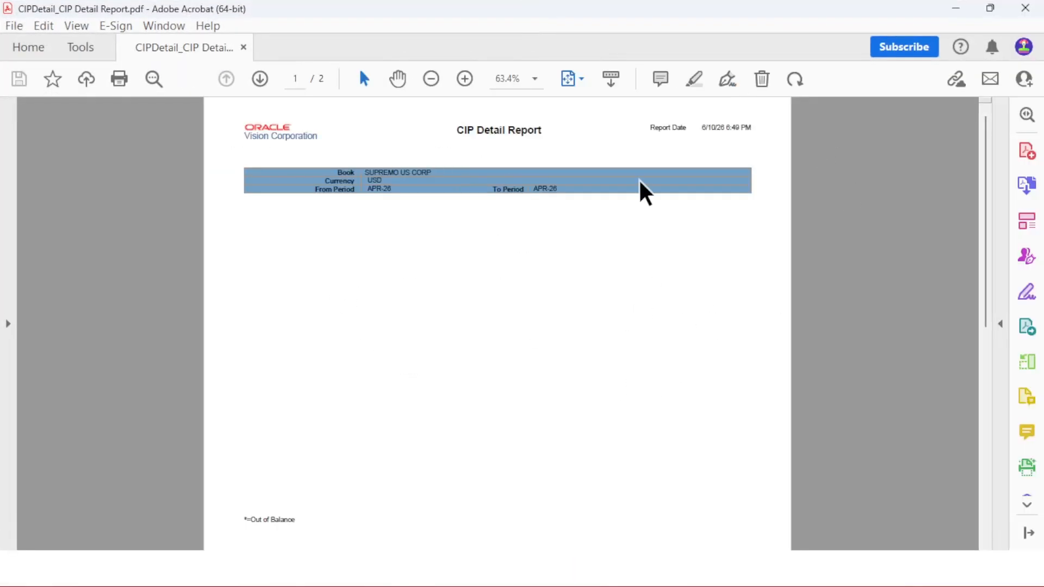
{"action": "left_click", "coordinate": [466, 81]}
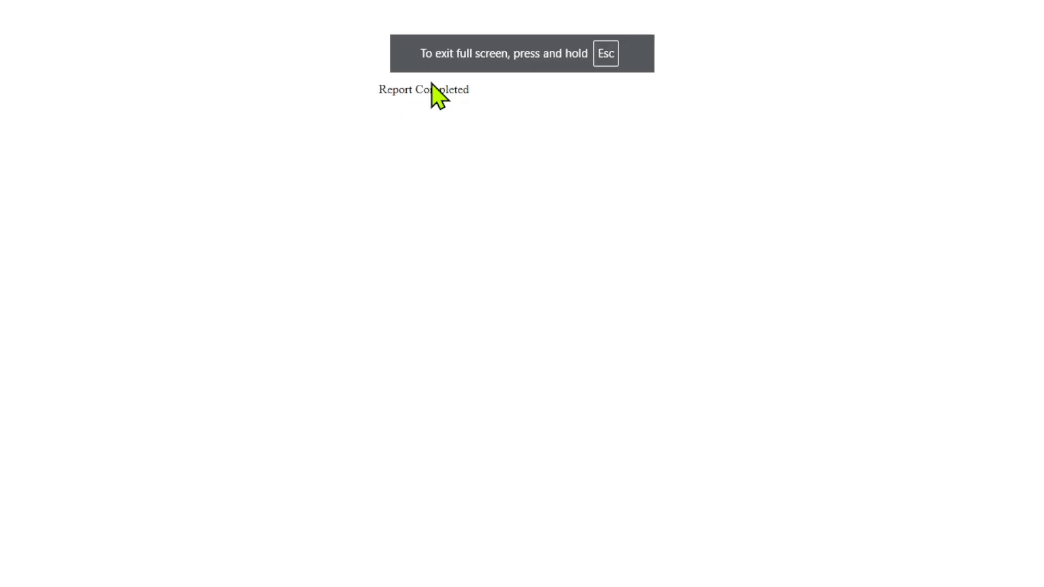
Exit full screen and open the downloaded JournalEntryReserveLedger_Journal Entry Reserve Ledger Report.pdf in the browser
{"action": "key", "text": "Escape"}
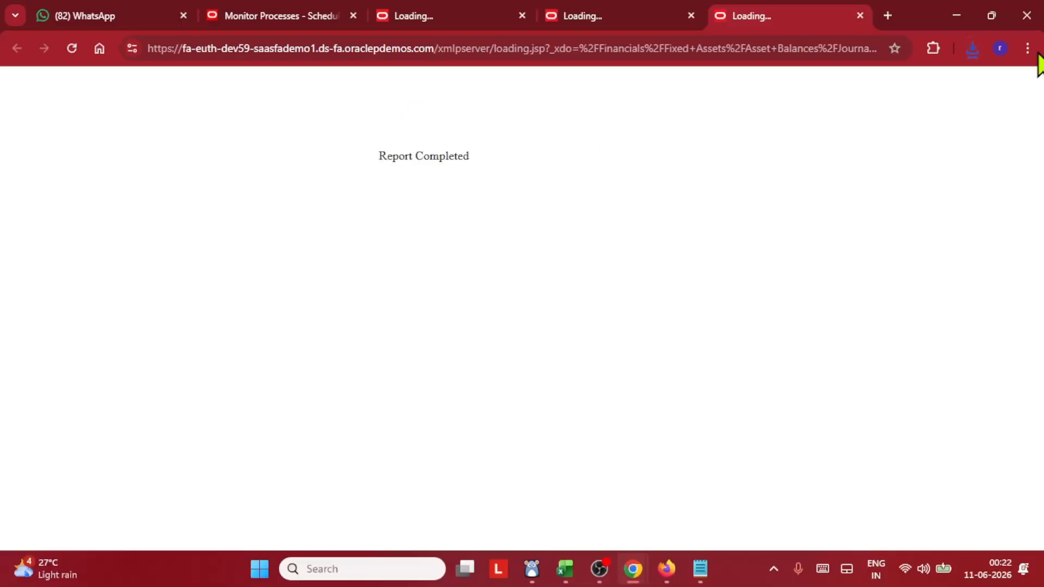
{"action": "left_click", "coordinate": [973, 49]}
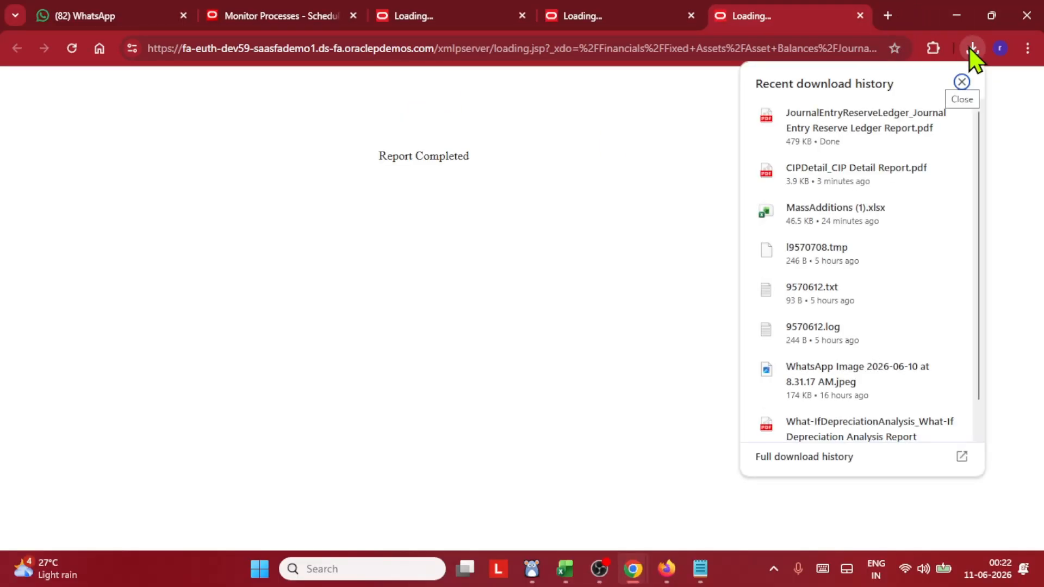
{"action": "left_click", "coordinate": [873, 124]}
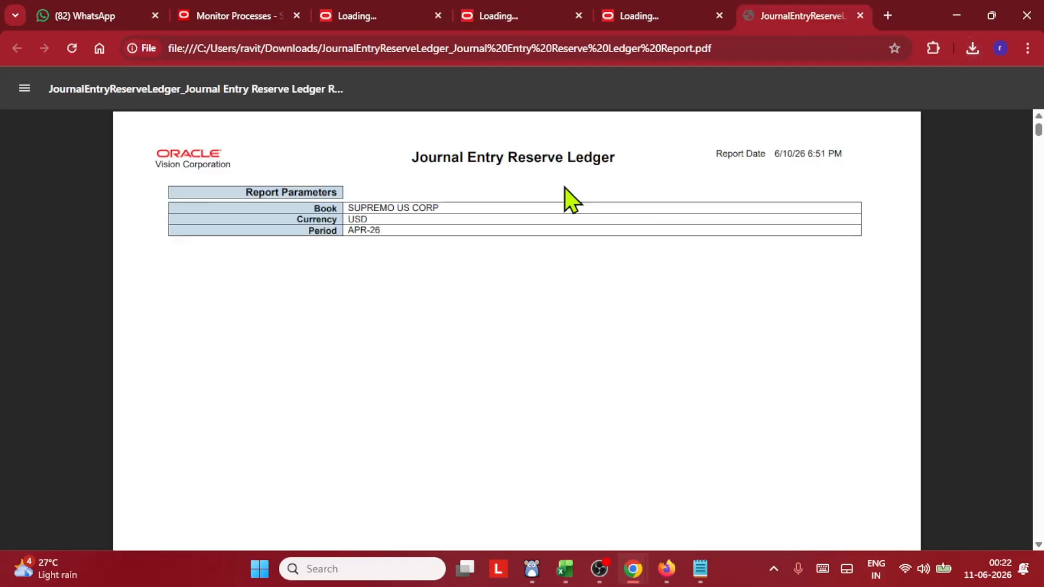
Set the PDF zoom to 110% and examine the TEST001 asset row under company 101, expense account 68120
{"action": "left_click", "coordinate": [510, 88]}
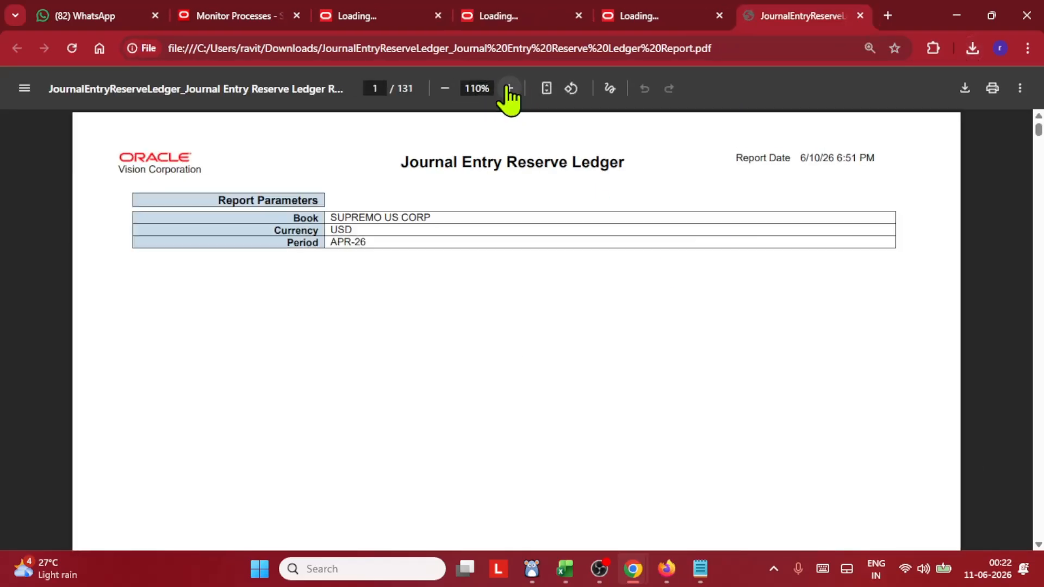
{"action": "left_click", "coordinate": [510, 89]}
{"action": "left_click", "coordinate": [445, 88]}
{"action": "scroll", "coordinate": [588, 288], "scroll_direction": "down", "scroll_amount": 5}
{"action": "scroll", "coordinate": [601, 296], "scroll_direction": "down", "scroll_amount": 8}
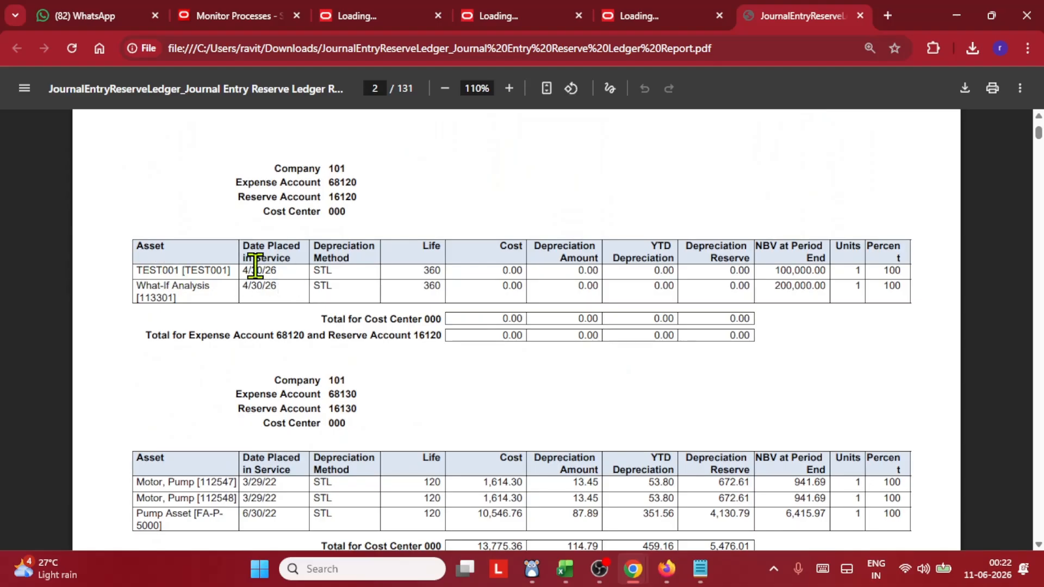
{"action": "left_click_drag", "start_coordinate": [351, 269], "coordinate": [316, 267]}
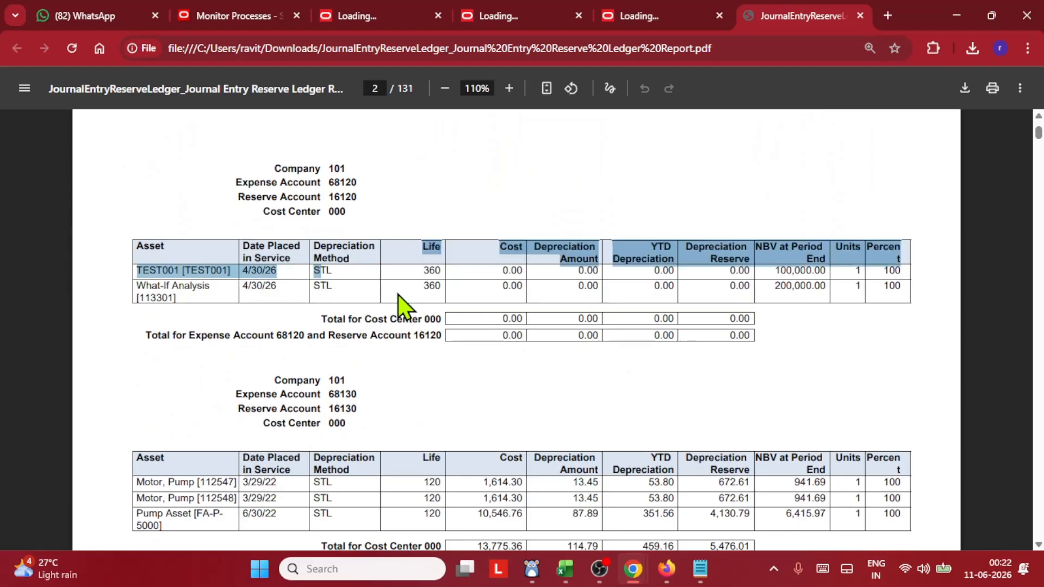
{"action": "left_click", "coordinate": [391, 293]}
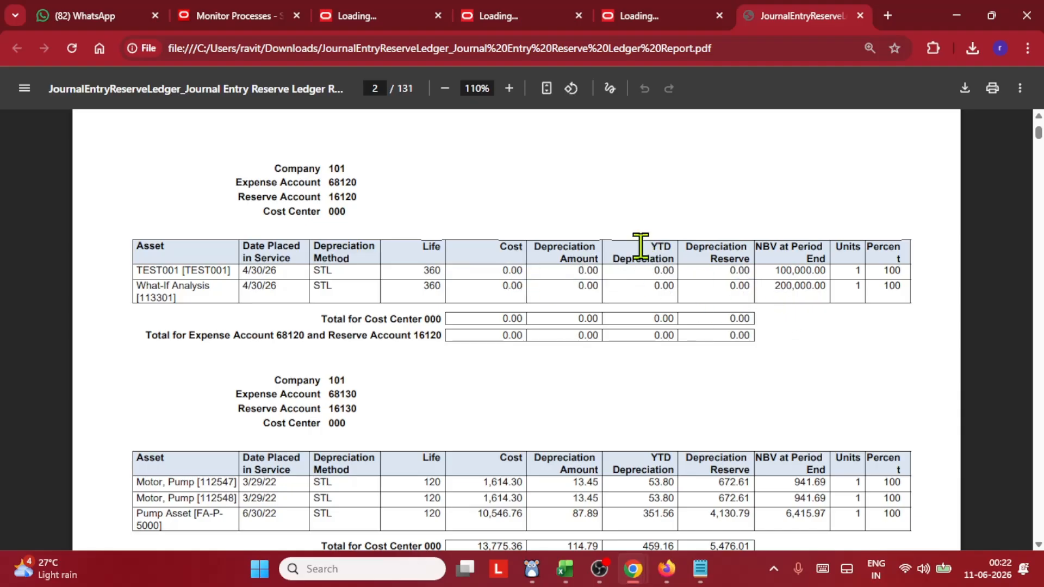
Examine the YTD Depreciation, NBV at Period End, Units and Percent columns in the expense account 68120 table
{"action": "left_click_drag", "start_coordinate": [641, 246], "coordinate": [675, 258]}
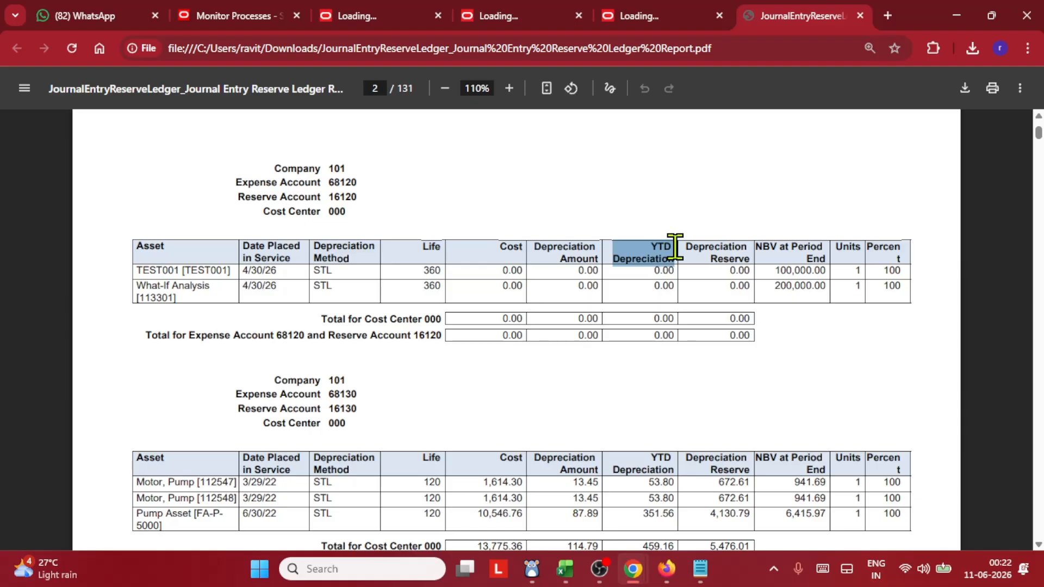
{"action": "left_click", "coordinate": [778, 175]}
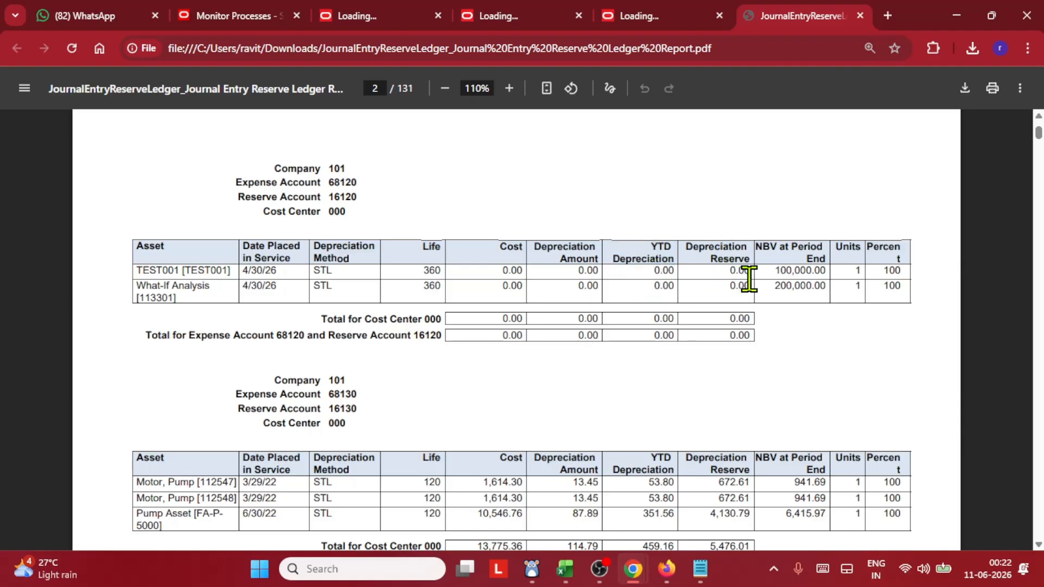
{"action": "left_click_drag", "start_coordinate": [763, 247], "coordinate": [822, 249]}
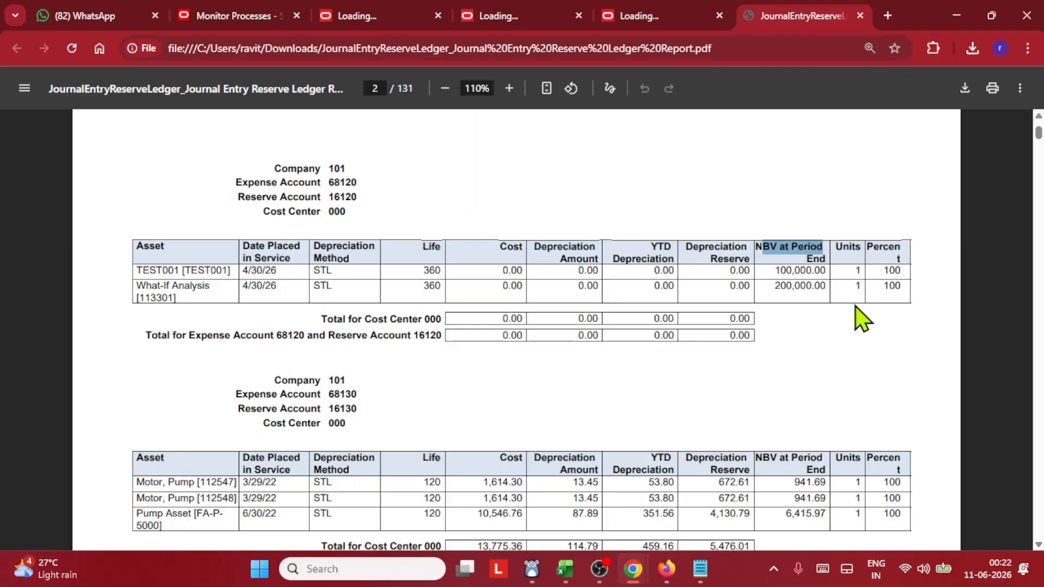
{"action": "left_click", "coordinate": [851, 269]}
{"action": "double_click", "coordinate": [896, 261]}
Review the company 101 asset tables through to the company total on the following page
{"action": "scroll", "coordinate": [607, 328], "scroll_direction": "down", "scroll_amount": 2}
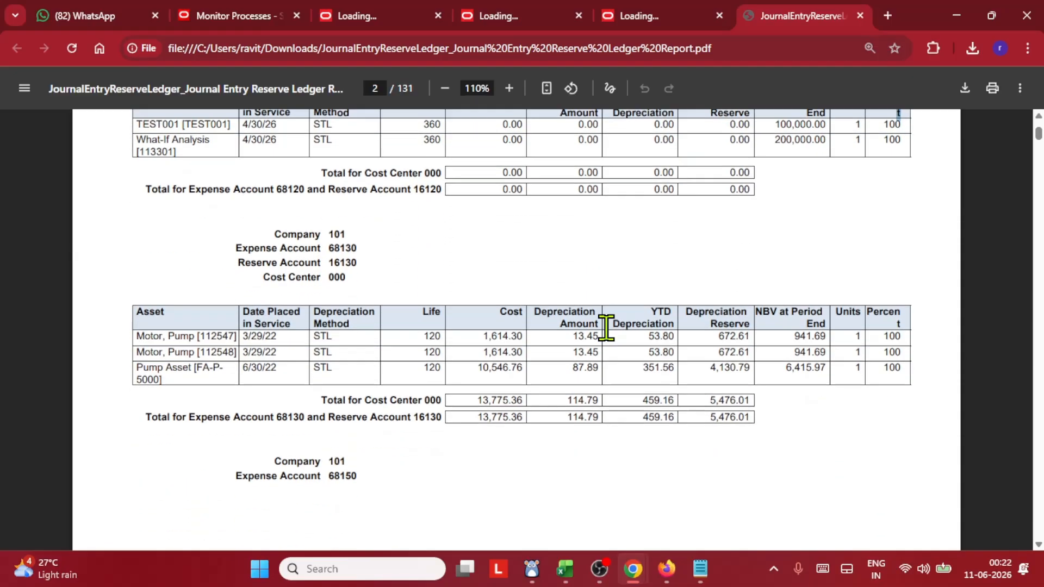
{"action": "scroll", "coordinate": [606, 328], "scroll_direction": "down", "scroll_amount": 8}
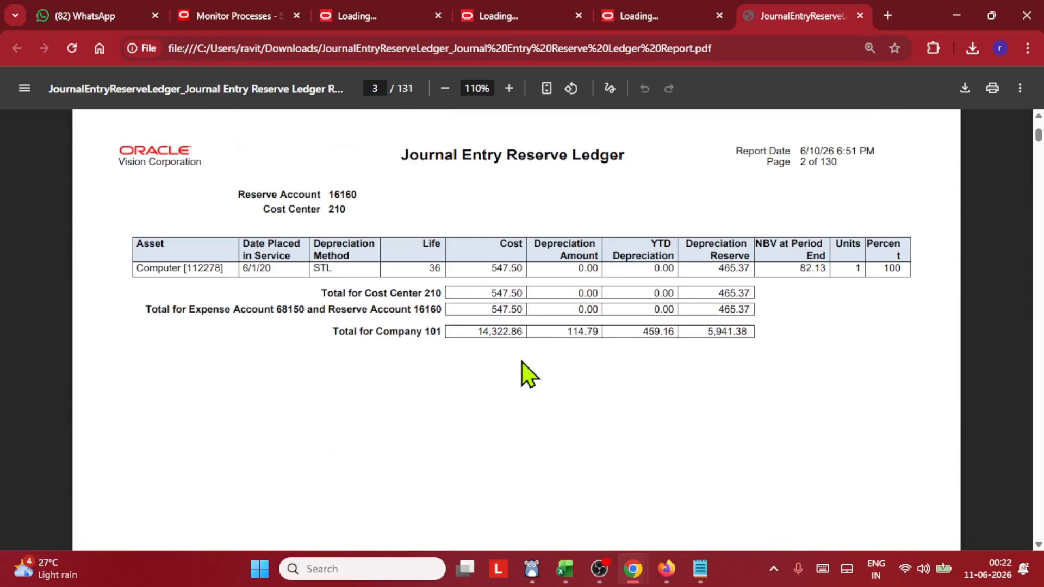
{"action": "scroll", "coordinate": [527, 370], "scroll_direction": "up", "scroll_amount": 3}
{"action": "scroll", "coordinate": [543, 319], "scroll_direction": "down", "scroll_amount": 1}
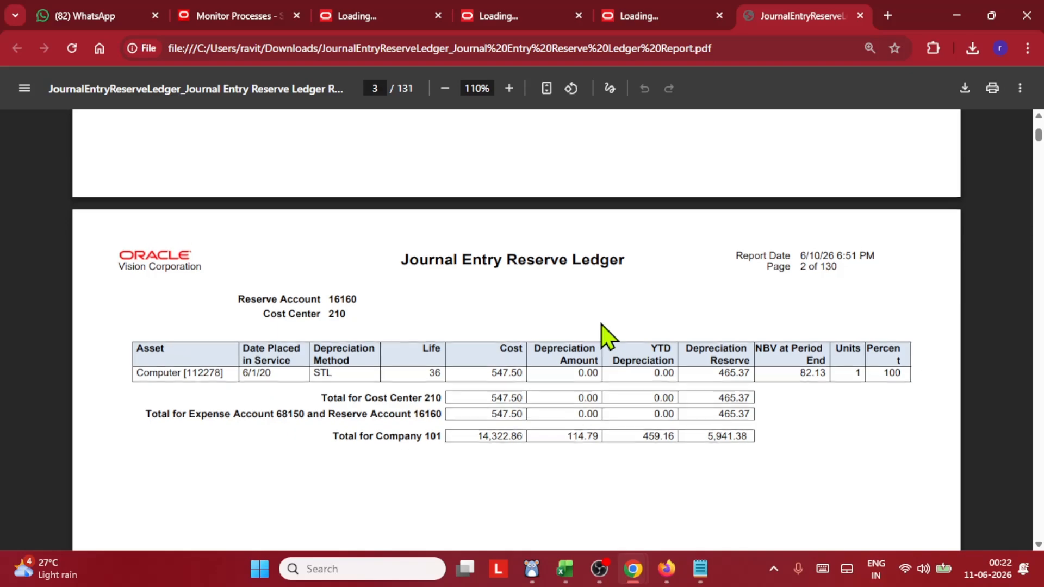
{"action": "scroll", "coordinate": [571, 359], "scroll_direction": "down", "scroll_amount": 1}
{"action": "scroll", "coordinate": [540, 383], "scroll_direction": "up", "scroll_amount": 10}
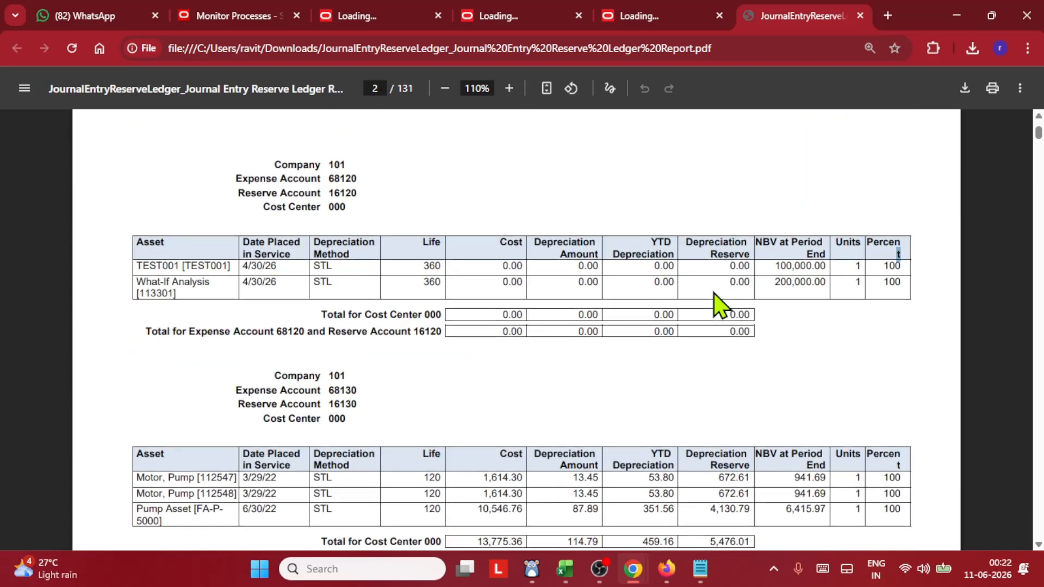
Check the cost center 000 total and the combined total for expense account 68130 and reserve account 16130
{"action": "scroll", "coordinate": [587, 308], "scroll_direction": "down", "scroll_amount": 3}
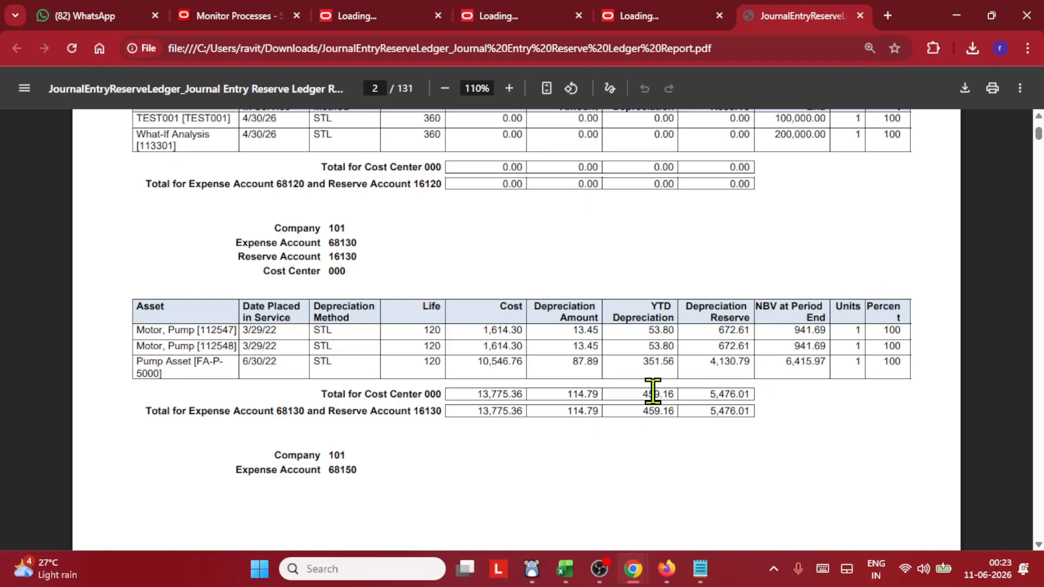
{"action": "left_click_drag", "start_coordinate": [365, 395], "coordinate": [441, 395]}
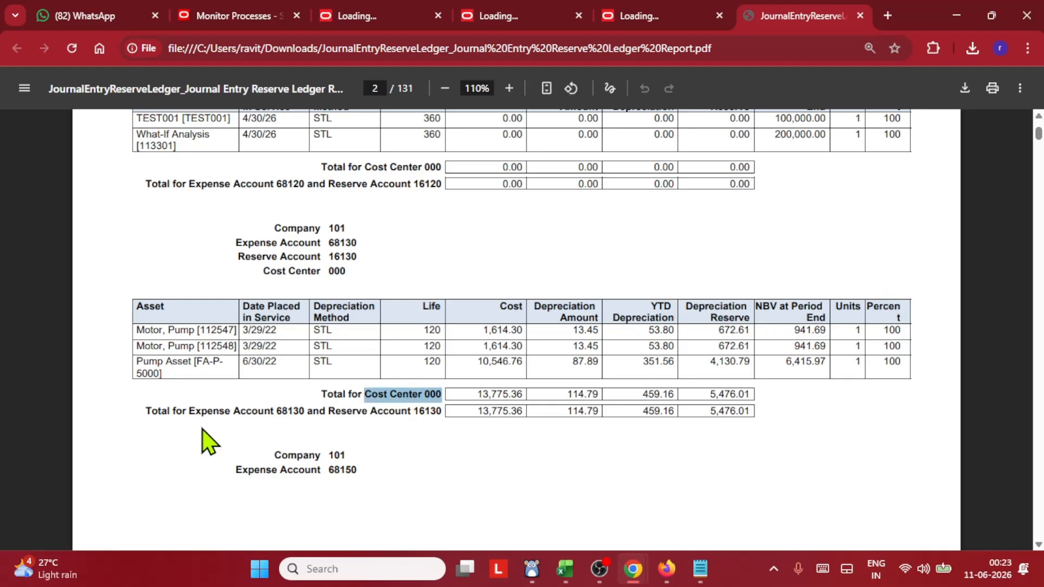
{"action": "left_click_drag", "start_coordinate": [179, 413], "coordinate": [335, 409]}
{"action": "left_click", "coordinate": [400, 461]}
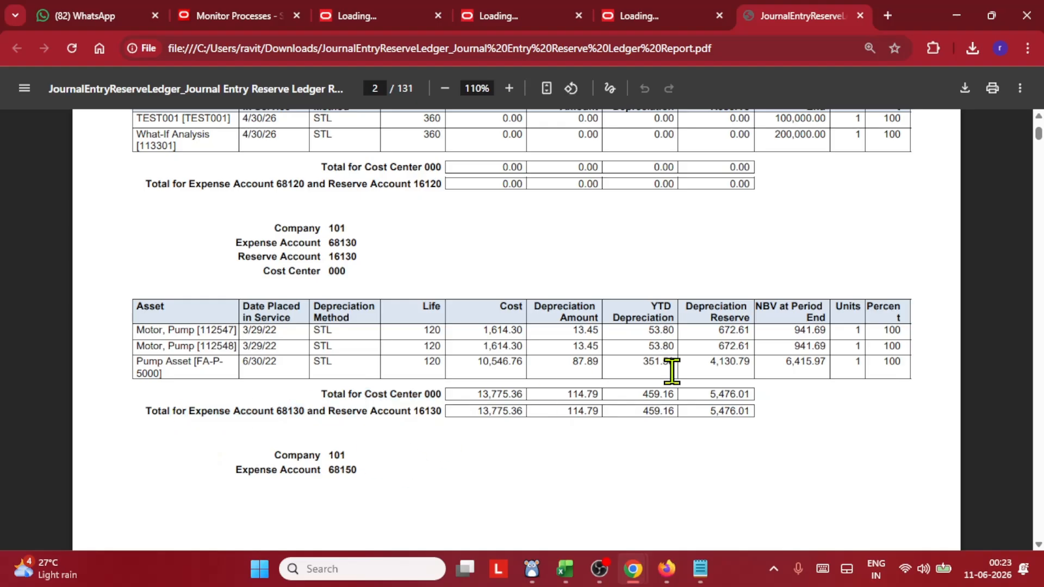
Browse the company 120 building and equipment listings under expense accounts 68120 and 68130 on the following report pages
{"action": "scroll", "coordinate": [729, 408], "scroll_direction": "down", "scroll_amount": 10}
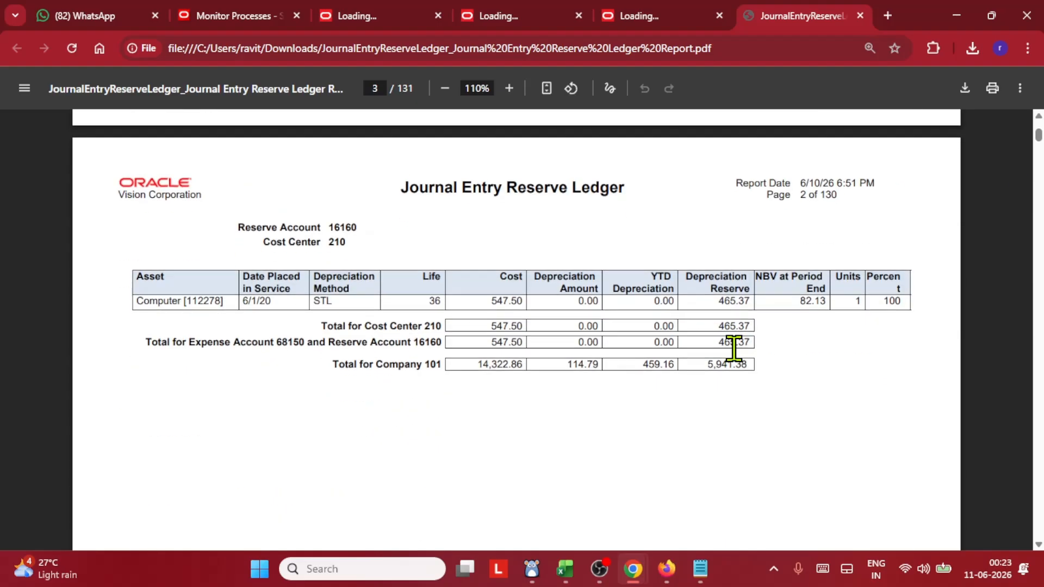
{"action": "scroll", "coordinate": [788, 401], "scroll_direction": "down", "scroll_amount": 14}
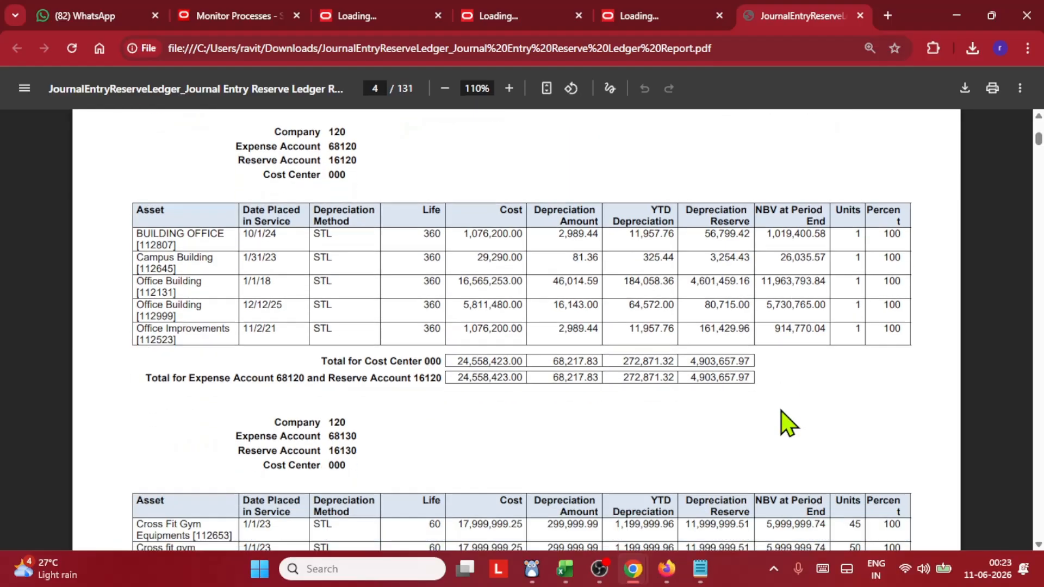
{"action": "scroll", "coordinate": [788, 421], "scroll_direction": "up", "scroll_amount": 4}
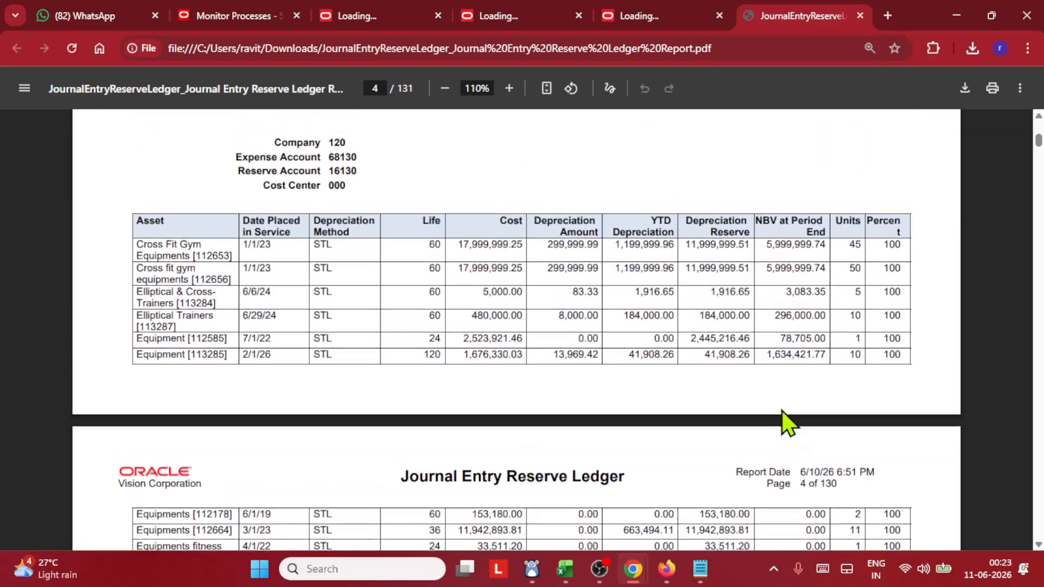
{"action": "scroll", "coordinate": [788, 422], "scroll_direction": "down", "scroll_amount": 2}
{"action": "scroll", "coordinate": [783, 418], "scroll_direction": "down", "scroll_amount": 7}
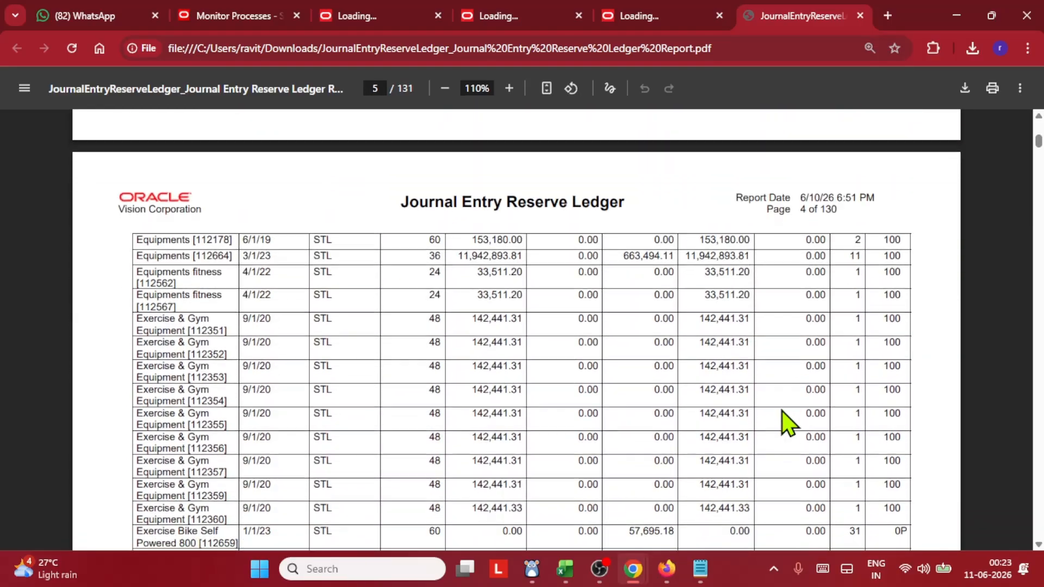
Switch the browser to full screen and return to the Monitor Processes page with the Journal Entry Reserve Ledger process details
{"action": "left_click", "coordinate": [1028, 47]}
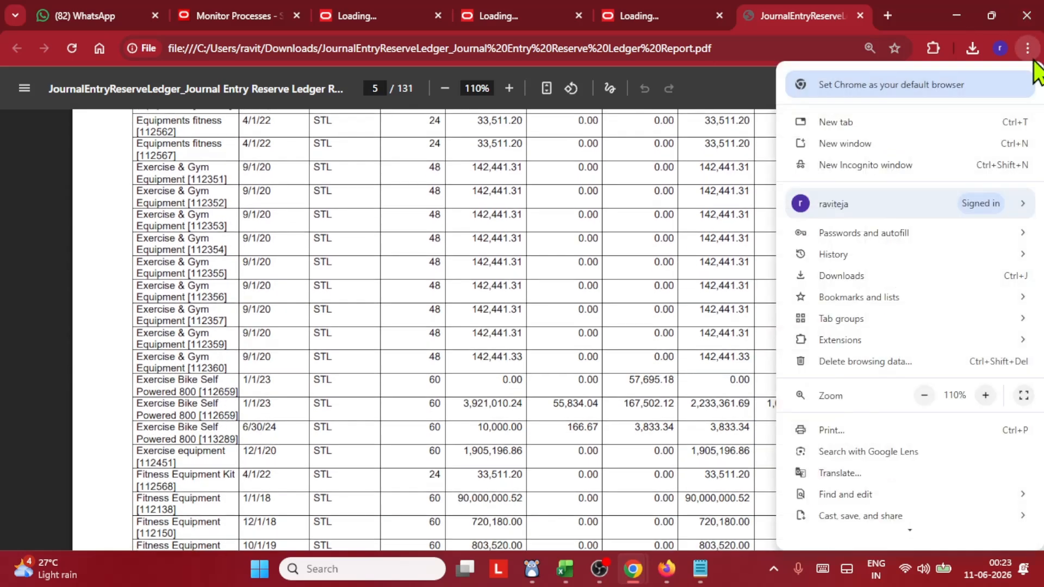
{"action": "left_click", "coordinate": [1025, 394]}
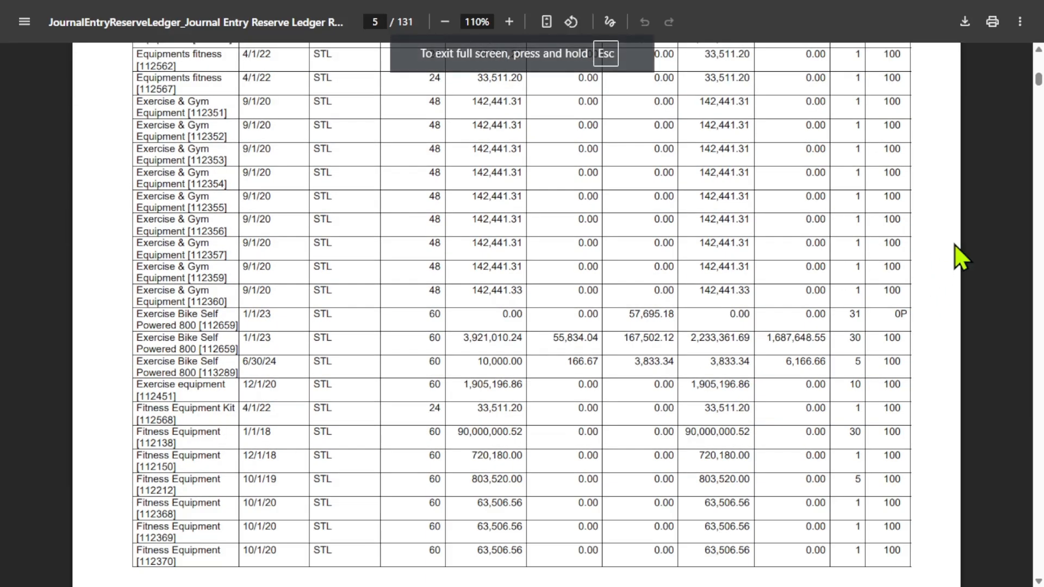
{"action": "key", "text": "ctrl+Tab"}
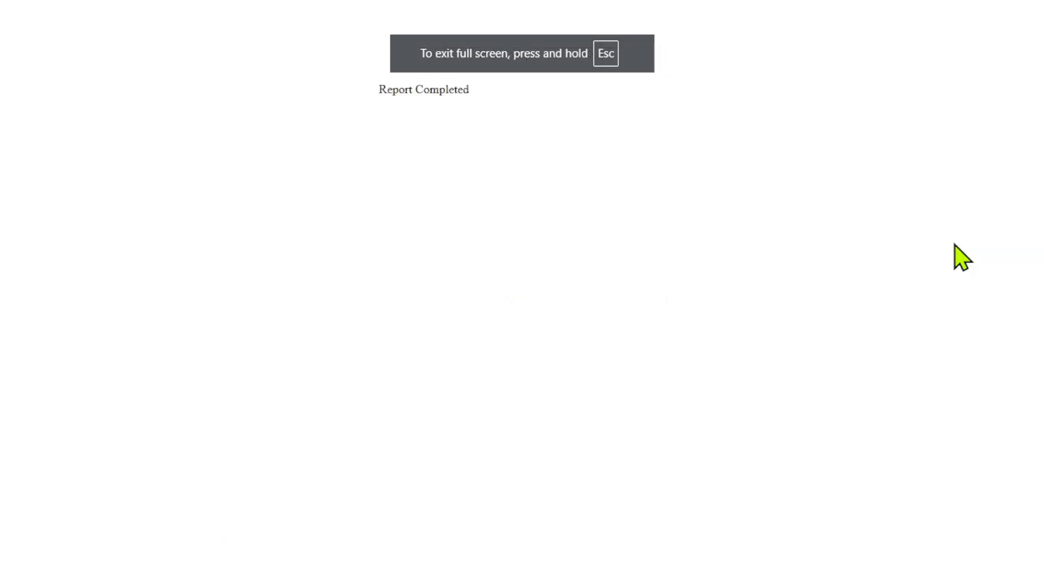
{"action": "key", "text": "ctrl+Tab"}
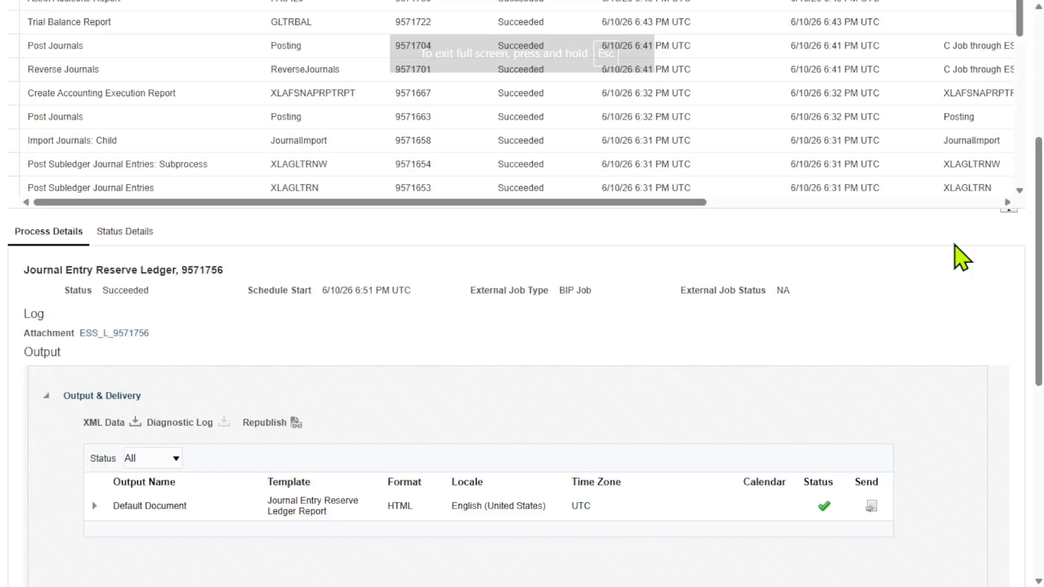
{"action": "scroll", "coordinate": [718, 222], "scroll_direction": "up", "scroll_amount": 6}
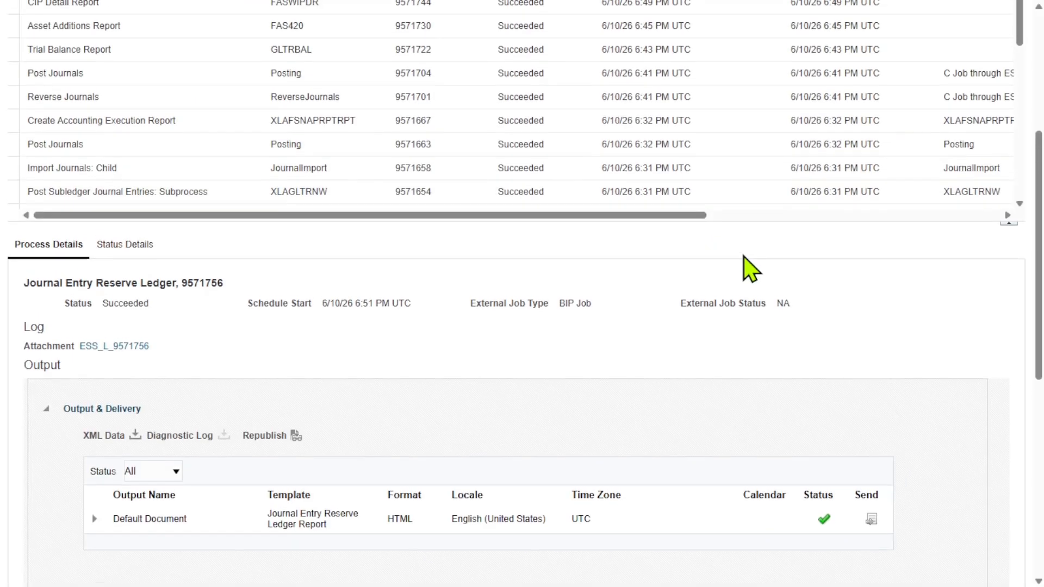